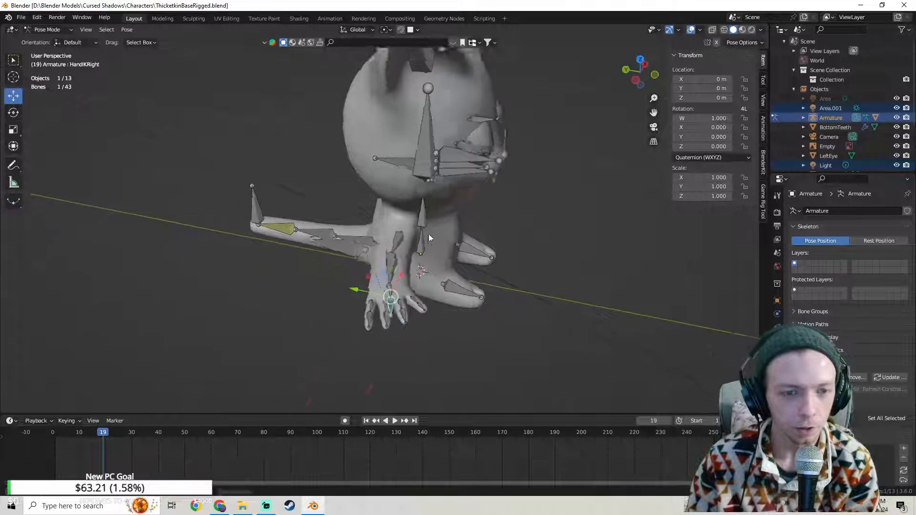
Step: Switch the armature to Edit Mode with the upper bone of the character's right arm active
shift+middle_drag(433, 264, 402, 248)
click(405, 245)
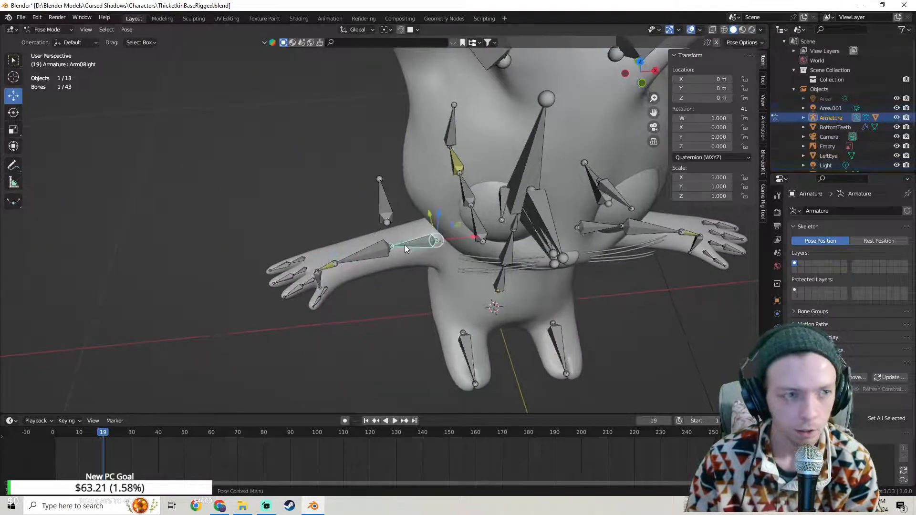
key(Tab)
shift+click(361, 253)
middle_drag(361, 253, 443, 214)
scroll(389, 267, up, 3)
middle_drag(357, 272, 355, 278)
shift+click(355, 278)
shift+click(354, 272)
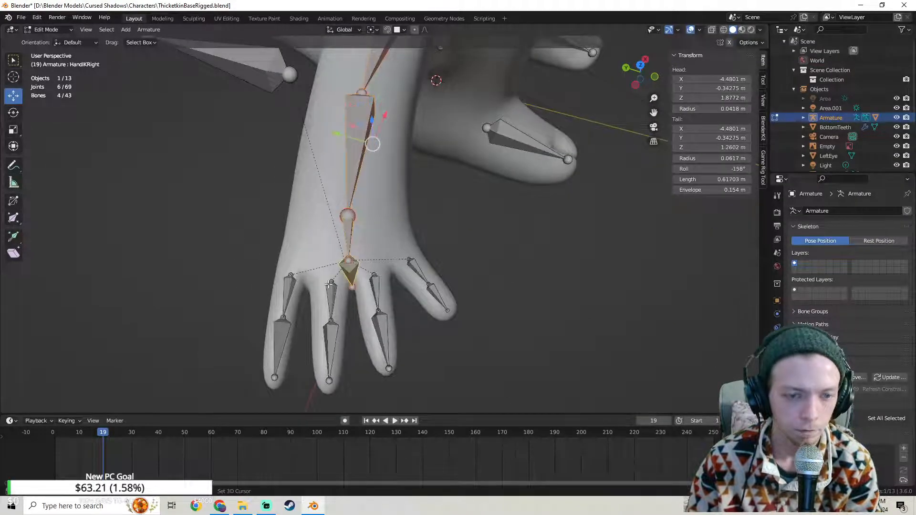
scroll(328, 297, down, 2)
key(alt+a)
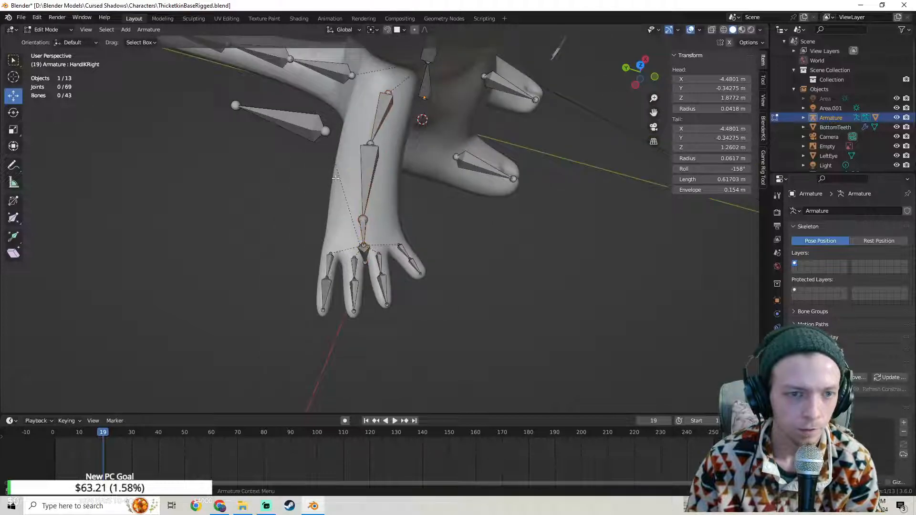
Step: Delete the pole target bone behind the character's right arm
click(309, 115)
key(x)
click(309, 116)
Step: Move the left arm pole bone farther back to about Y 1.77 m, and shift it about 0.03 m along X
middle_drag(309, 116, 391, 232)
click(417, 236)
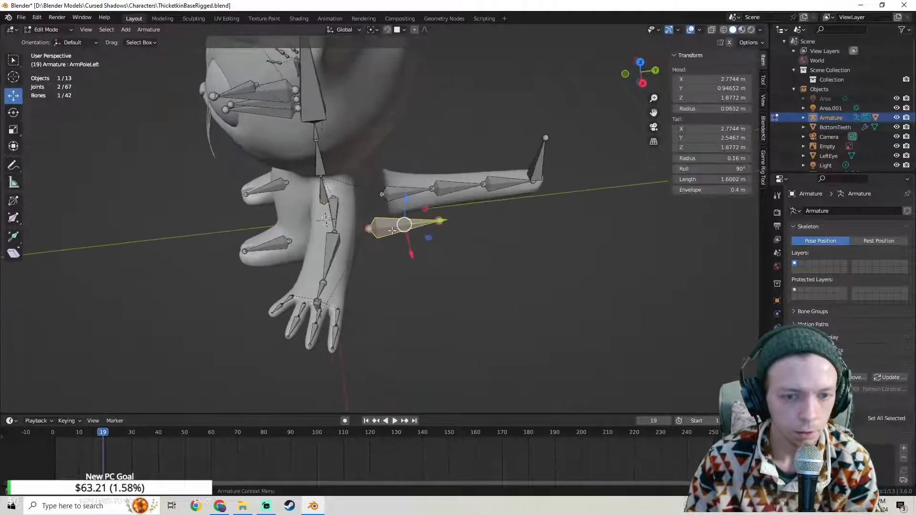
drag(427, 224, 472, 223)
scroll(473, 223, up, 2)
mouse_move(473, 223)
middle_down()
mouse_move(487, 221)
mouse_move(444, 219)
mouse_move(410, 199)
mouse_move(468, 206)
middle_up()
key(g)
key(x)
click(402, 200)
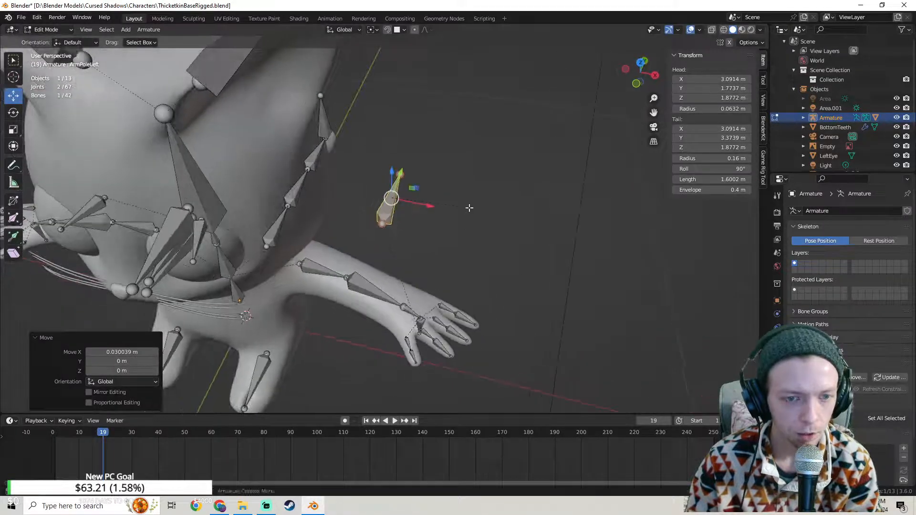
Step: Rotate the left arm pole bone slightly around the Z axis so it angles outward
key(r)
key(z)
click(474, 214)
Step: Compare the left arm's bones between Edit Mode and Pose Mode to check the repositioned pole bone's effect
key(ctrl+Tab)
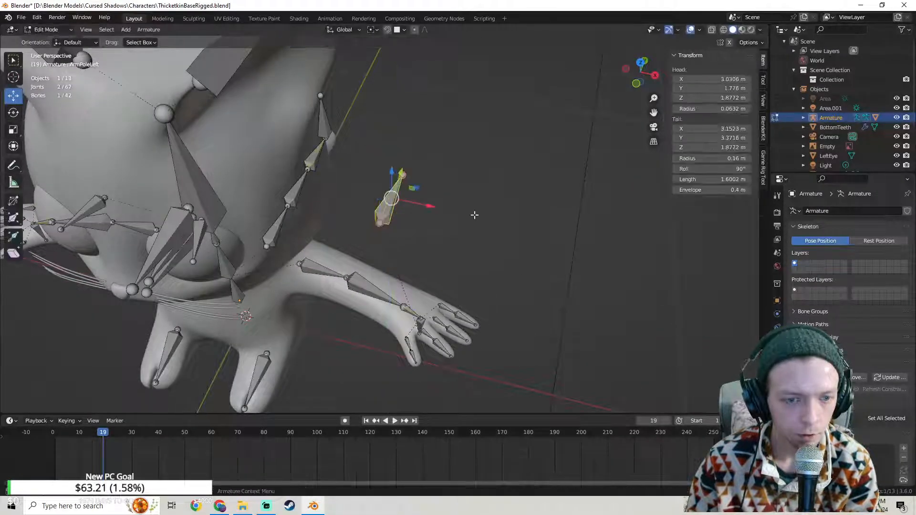
middle_drag(474, 215, 442, 207)
scroll(428, 218, up, 1)
key(Tab)
key(Tab)
key(Tab)
key(Tab)
key(Tab)
key(Tab)
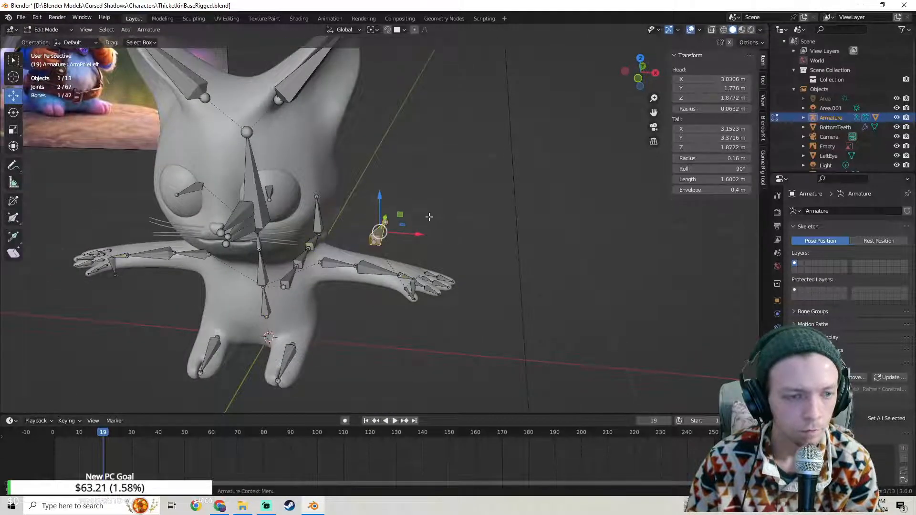
scroll(428, 217, up, 3)
key(Tab)
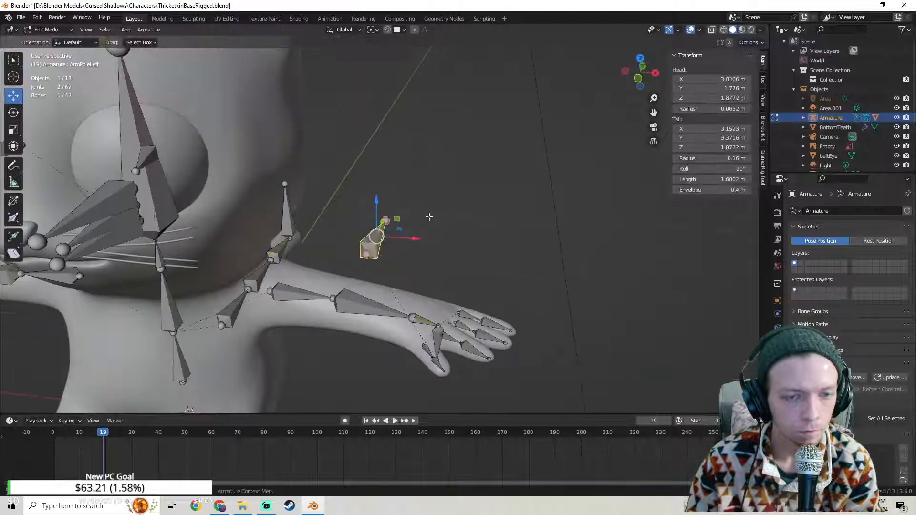
scroll(429, 217, down, 3)
mouse_move(428, 217)
middle_down()
mouse_move(395, 227)
mouse_move(431, 223)
middle_up()
scroll(431, 222, up, 3)
key(Tab)
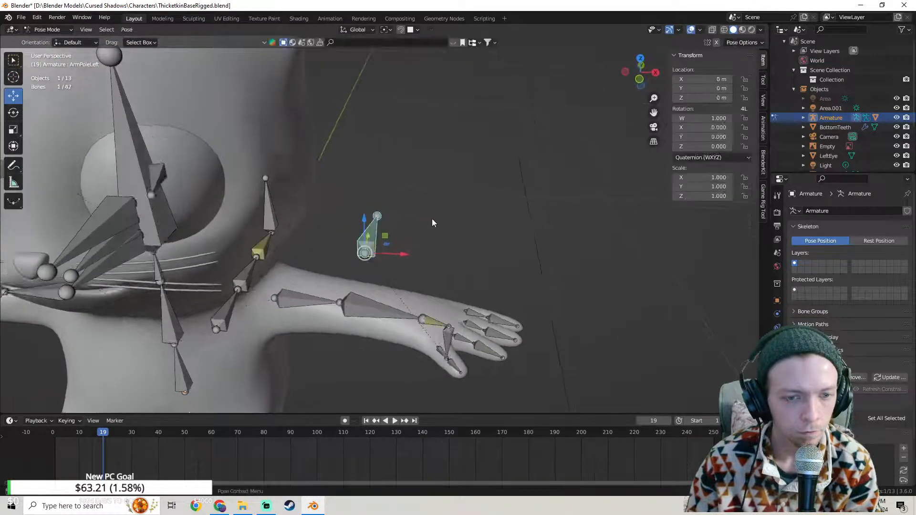
key(Tab)
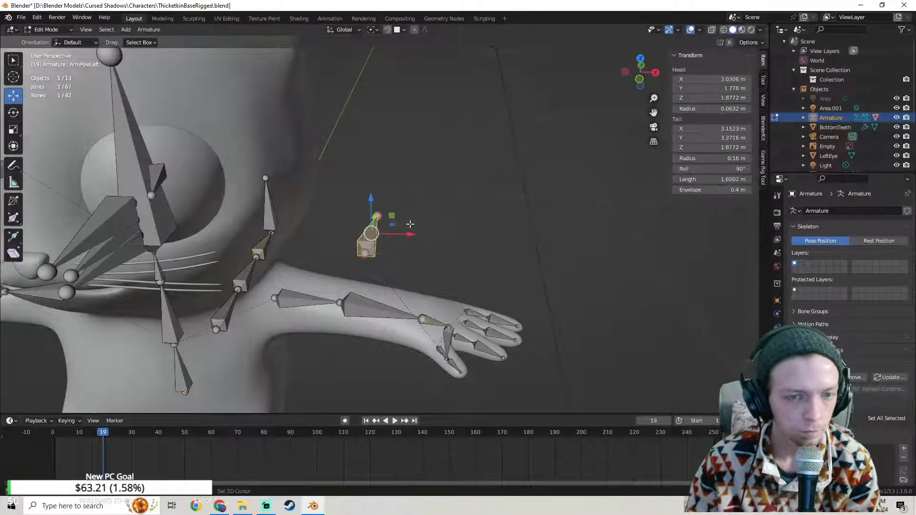
Step: Duplicate the left arm pole bone in place, without offsetting the copy
key(shift+d)
right_click(411, 224)
scroll(410, 224, down, 4)
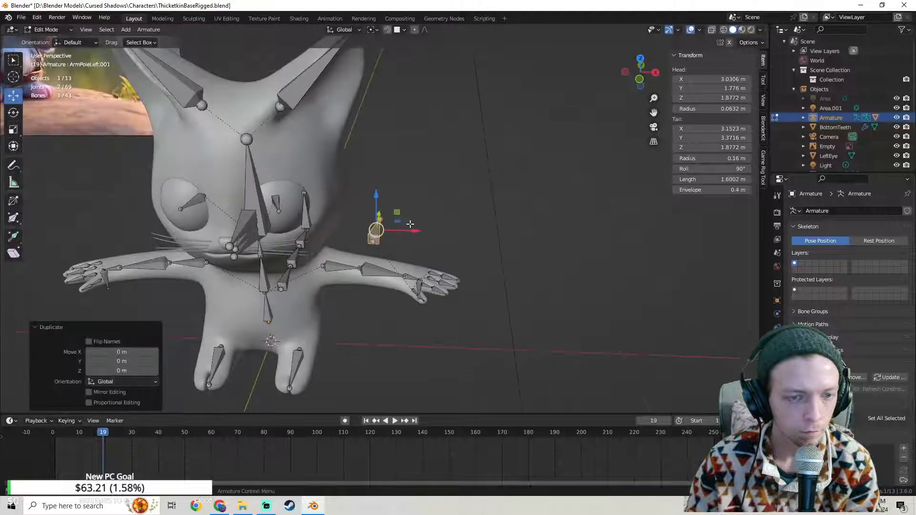
Step: Set the transform pivot to the 3D Cursor and mirror the duplicated pole bone along local X onto the right side
click(375, 30)
click(392, 51)
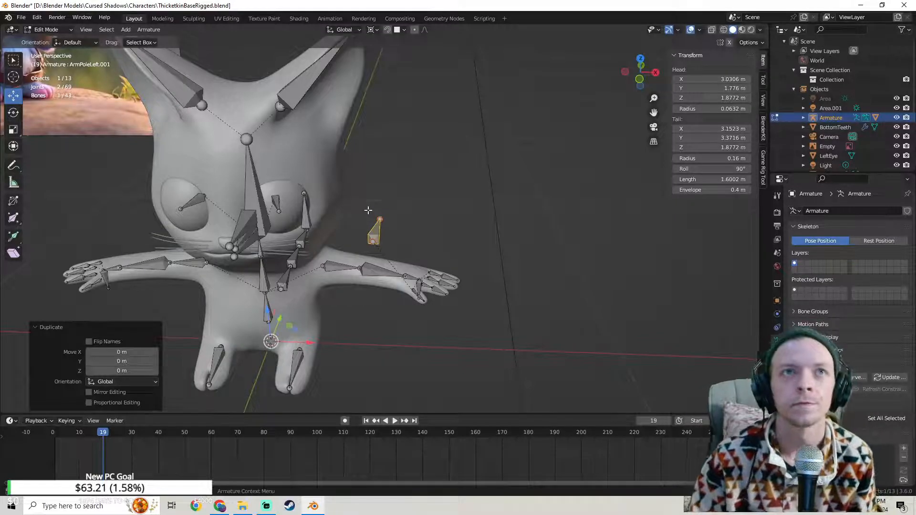
right_click(377, 242)
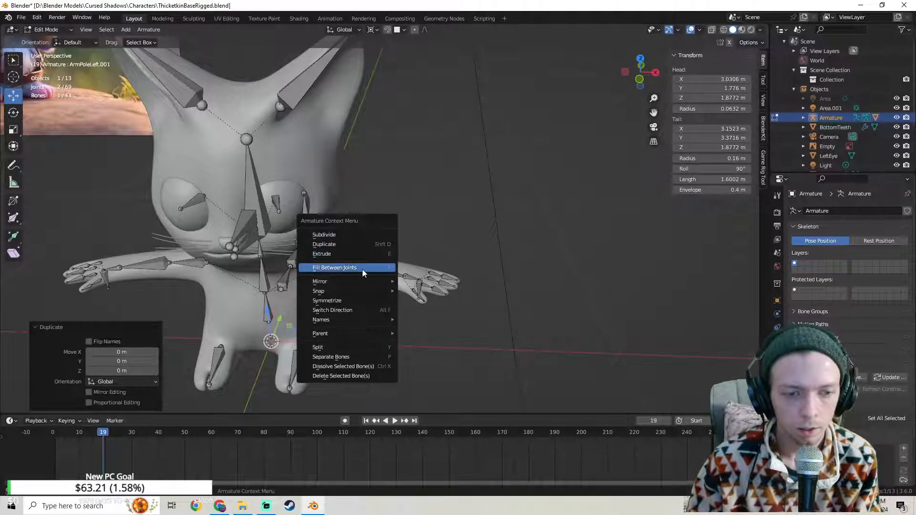
mouse_move(365, 283)
click(438, 328)
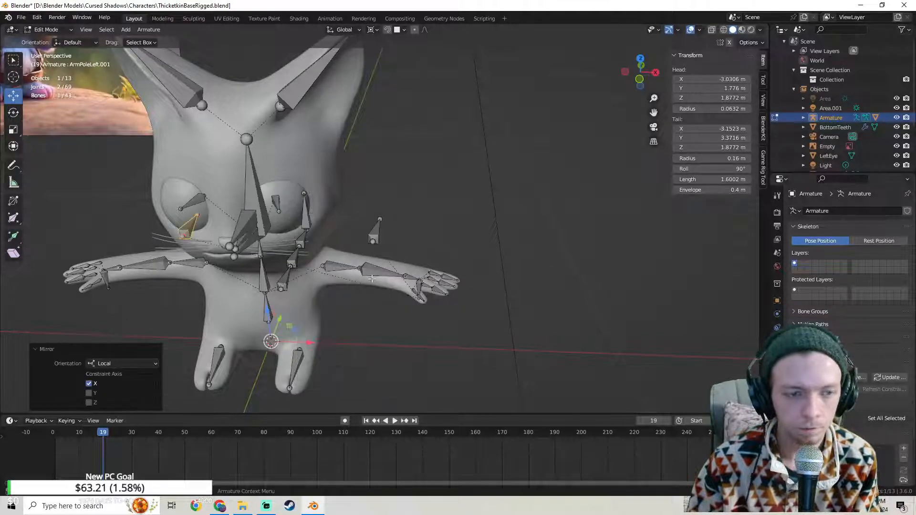
Step: Choose a parent bone for the mirrored right arm pole in its bone relations
middle_drag(353, 273, 360, 244)
click(776, 354)
middle_drag(543, 301, 578, 297)
click(869, 379)
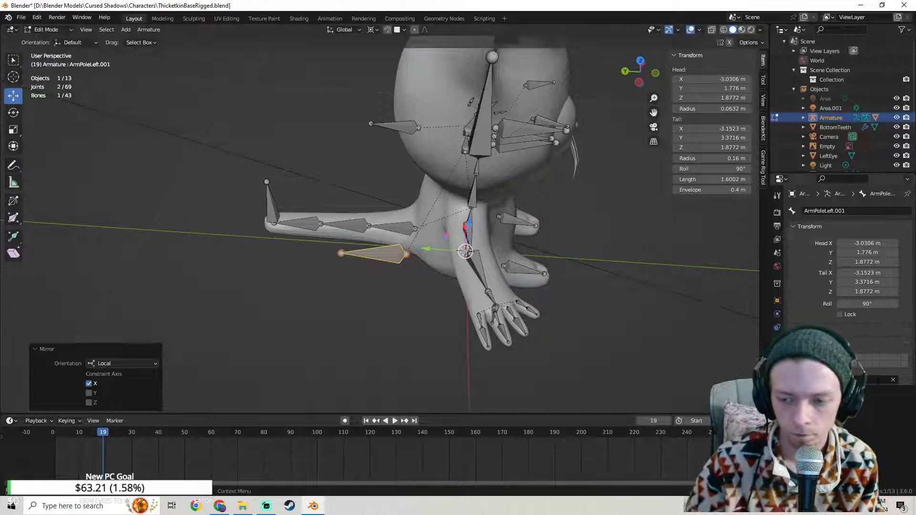
click(869, 410)
Step: Switch the armature to Pose Mode with the whole character in view
middle_drag(525, 197, 344, 190)
scroll(406, 202, down, 6)
key(ctrl+Tab)
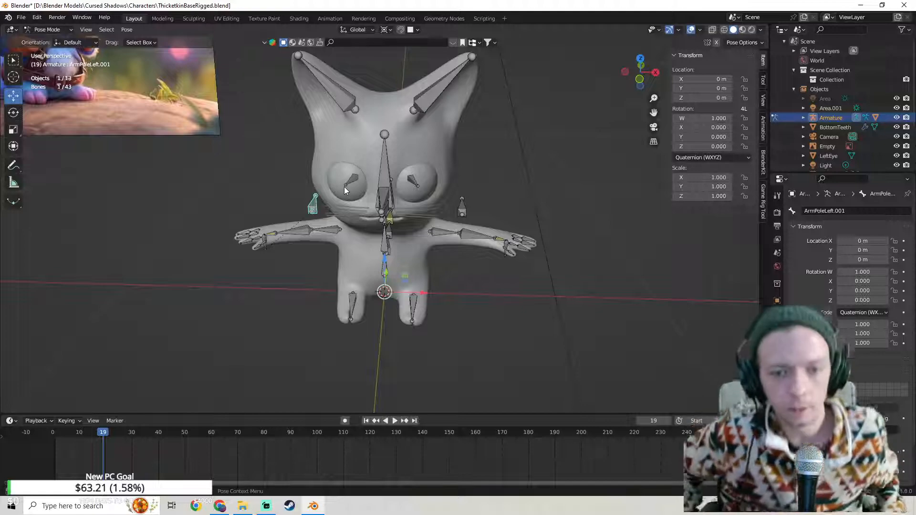
middle_drag(156, 152, 231, 152)
click(61, 31)
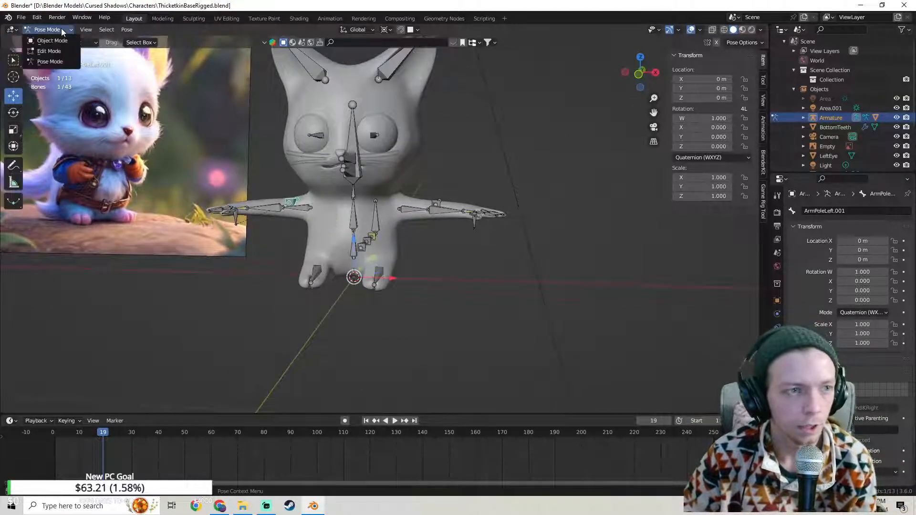
Step: Try moving the HandIKLeft bone to test the left arm, and cancel the move
middle_drag(433, 292, 472, 284)
scroll(472, 285, up, 3)
click(496, 233)
key(g)
right_click(377, 226)
middle_drag(374, 227, 402, 228)
scroll(403, 241, down, 1)
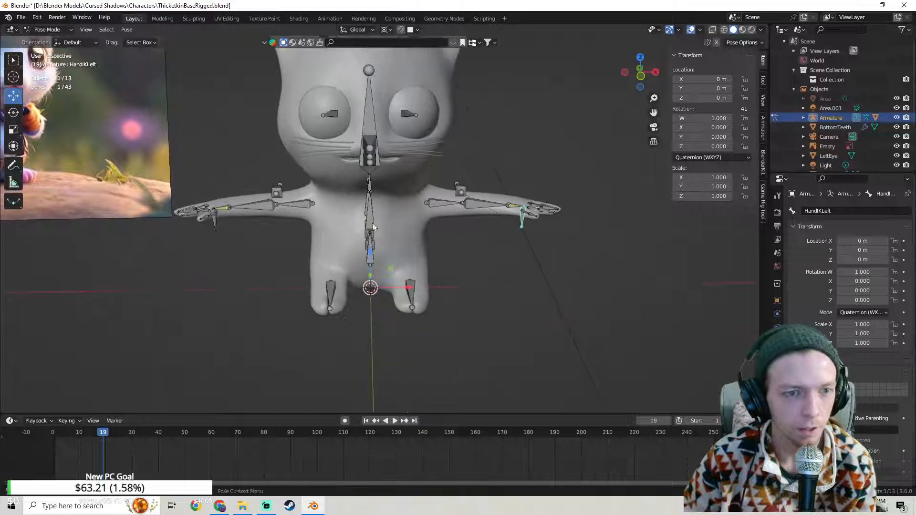
Step: Save the current file, and save a copy of the work over ThicketkinBaseRigged.WeightPaint.blend
click(21, 17)
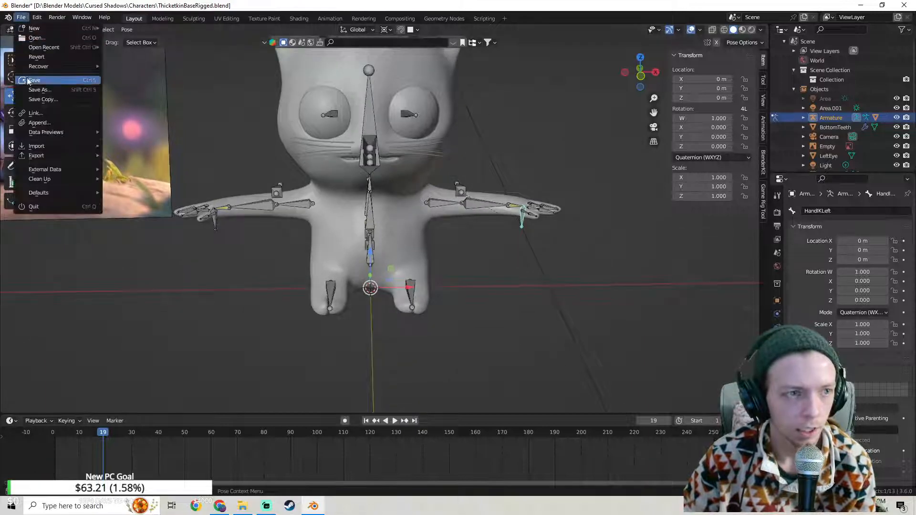
click(31, 81)
click(21, 18)
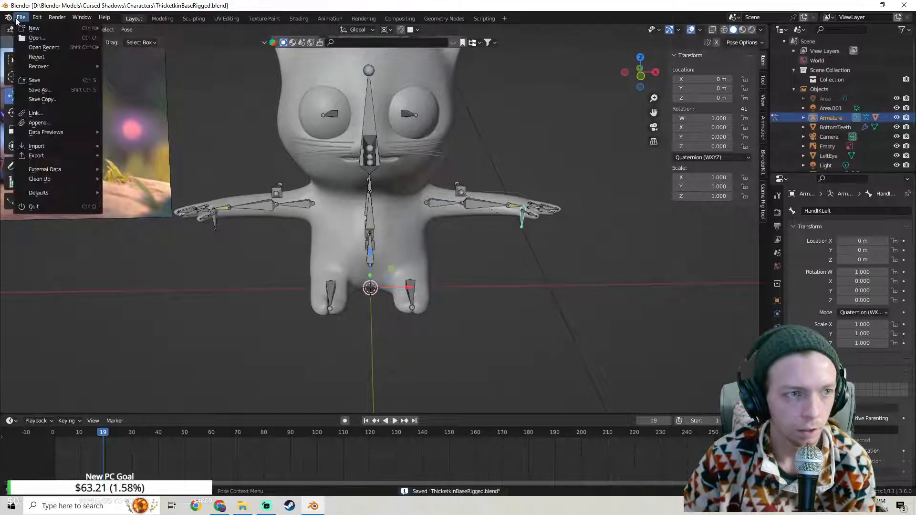
click(43, 90)
click(314, 190)
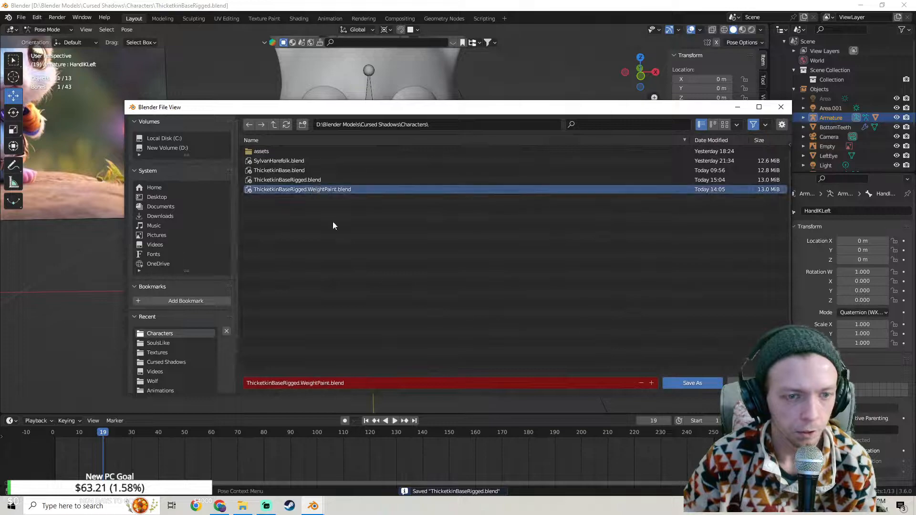
click(687, 383)
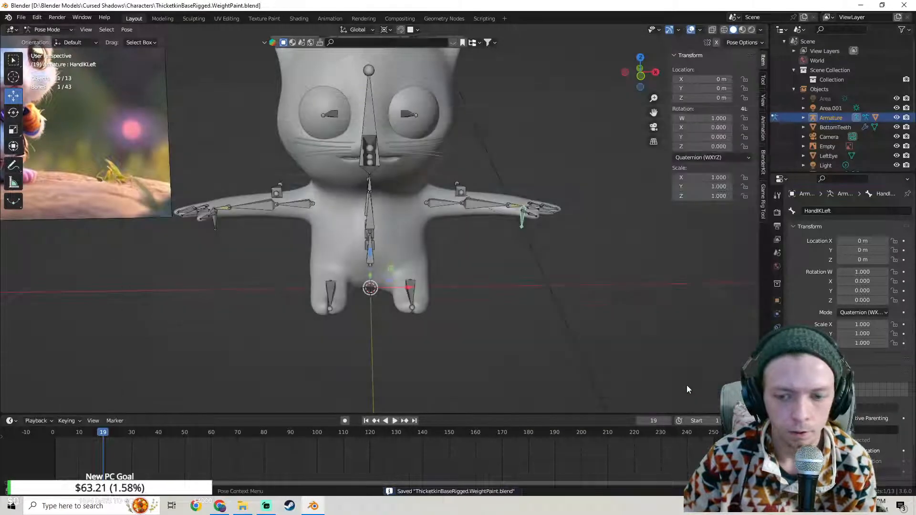
click(21, 18)
Step: In Object Mode, select the body mesh together with the armature and clear their parent relationship
mouse_move(438, 196)
middle_down()
mouse_move(422, 189)
mouse_move(429, 193)
middle_up()
key(ctrl+Tab)
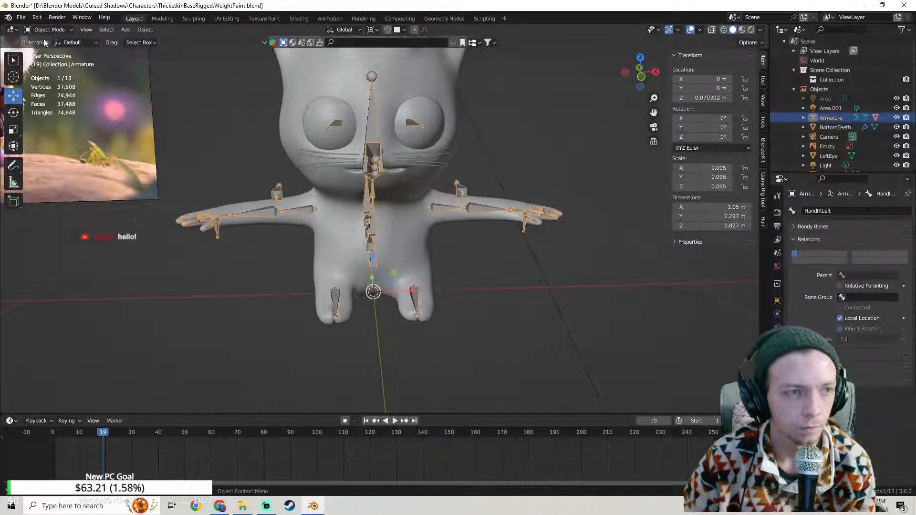
click(322, 249)
shift+click(293, 208)
right_click(294, 208)
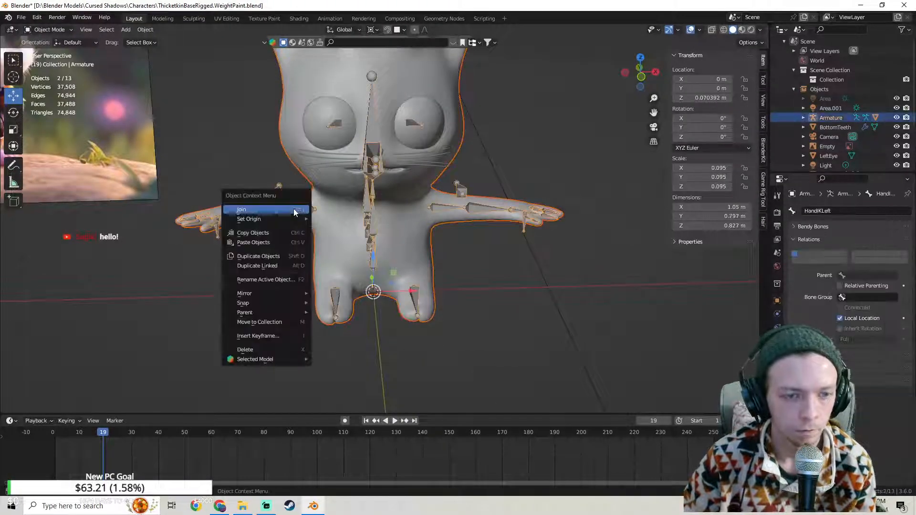
mouse_move(262, 311)
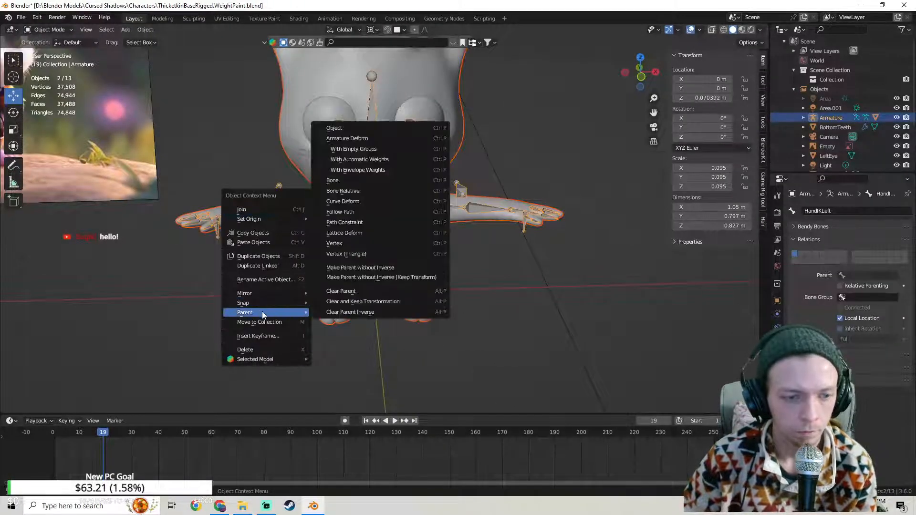
click(366, 291)
Step: Parent the body mesh to the armature using Armature Deform With Automatic Weights
middle_drag(499, 272, 428, 219)
click(380, 249)
shift+click(419, 235)
right_click(424, 218)
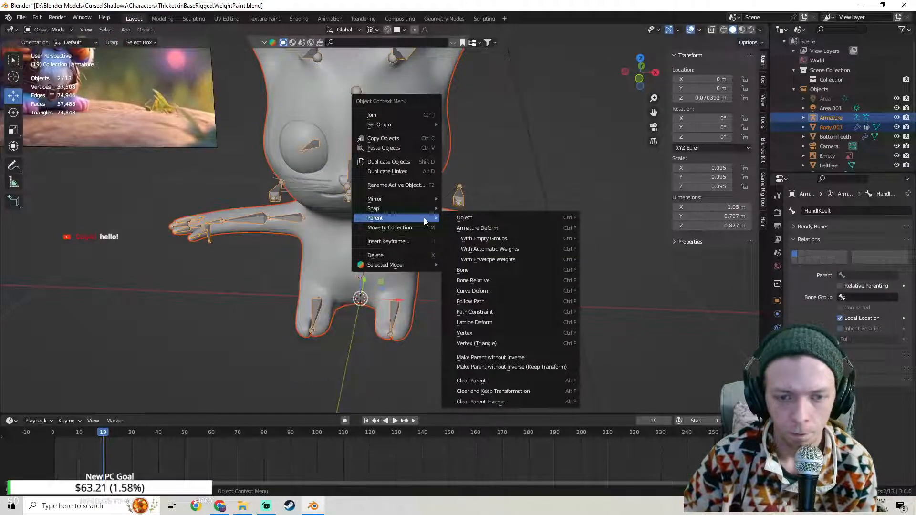
click(496, 248)
Step: Switch the newly parented armature from Object Mode to Pose Mode
middle_drag(497, 248, 314, 171)
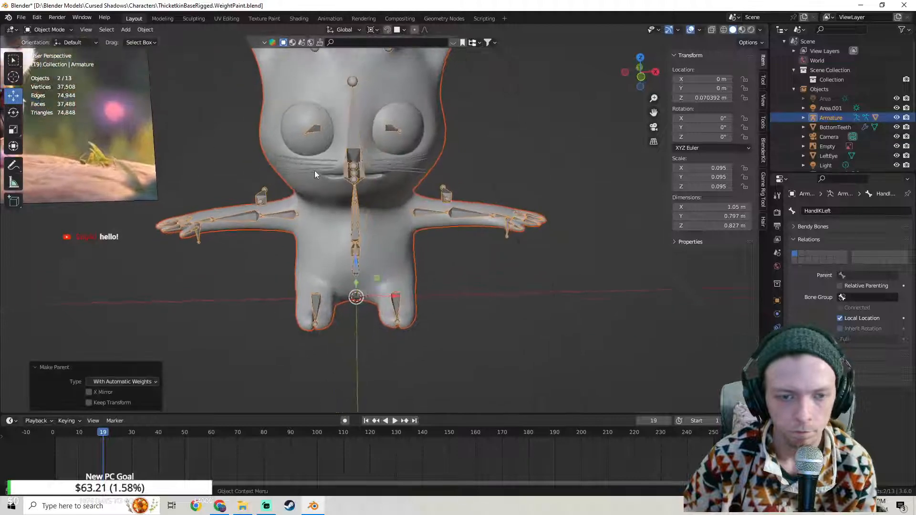
click(48, 29)
click(56, 65)
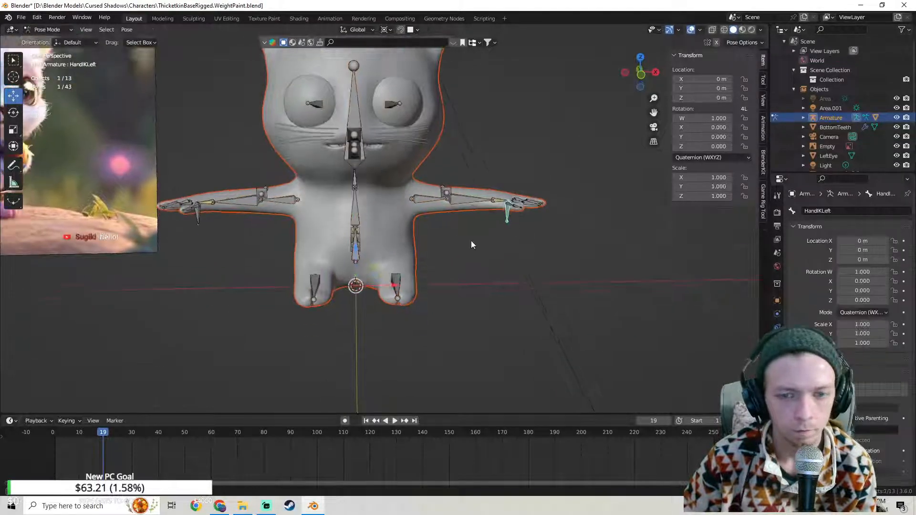
Step: Move the HandIKLeft bone toward the body to test the arm's deformation, and clear its location
key(g)
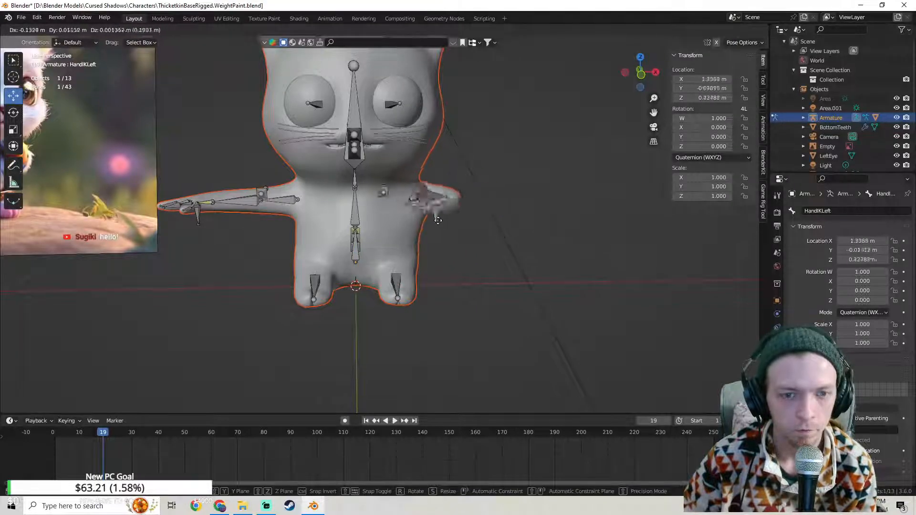
click(480, 215)
key(alt+g)
mouse_move(472, 219)
middle_down()
mouse_move(491, 246)
mouse_move(494, 238)
mouse_move(480, 233)
middle_up()
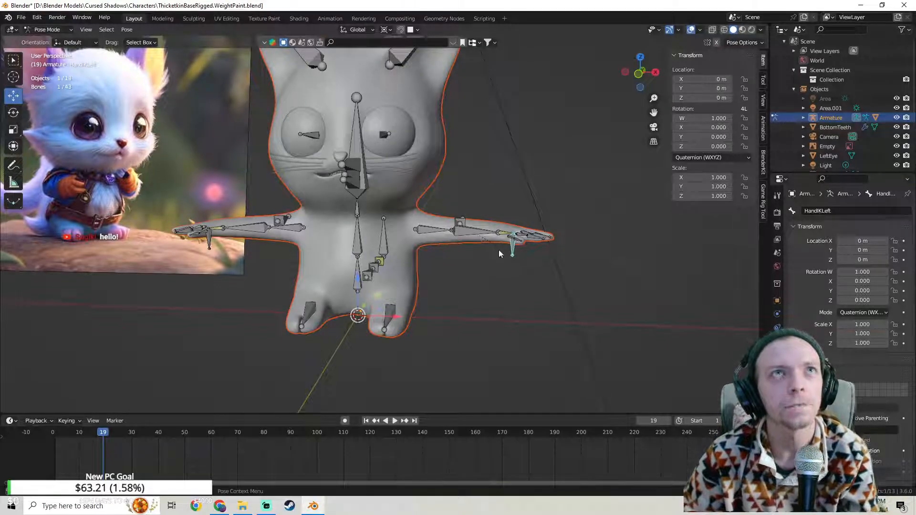
Step: Switch to Streamlabs Desktop to check the stream chat, and return to Blender
click(266, 506)
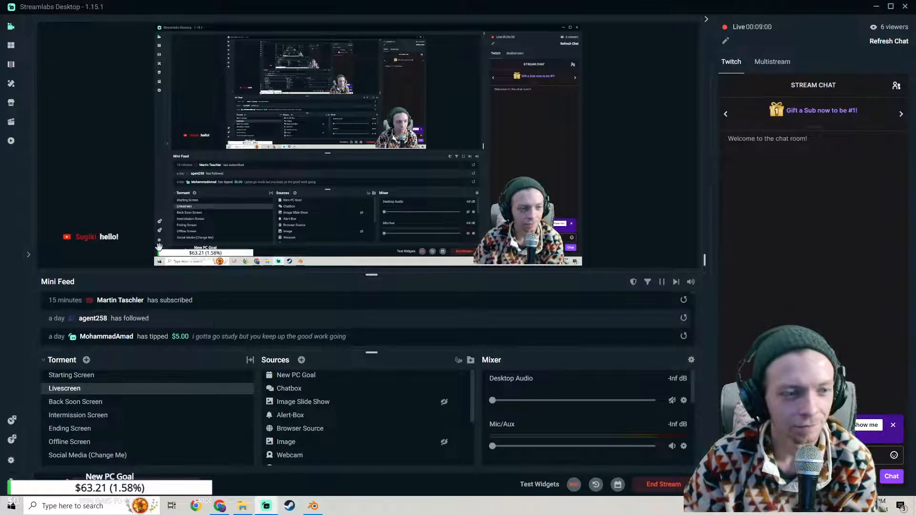
click(313, 506)
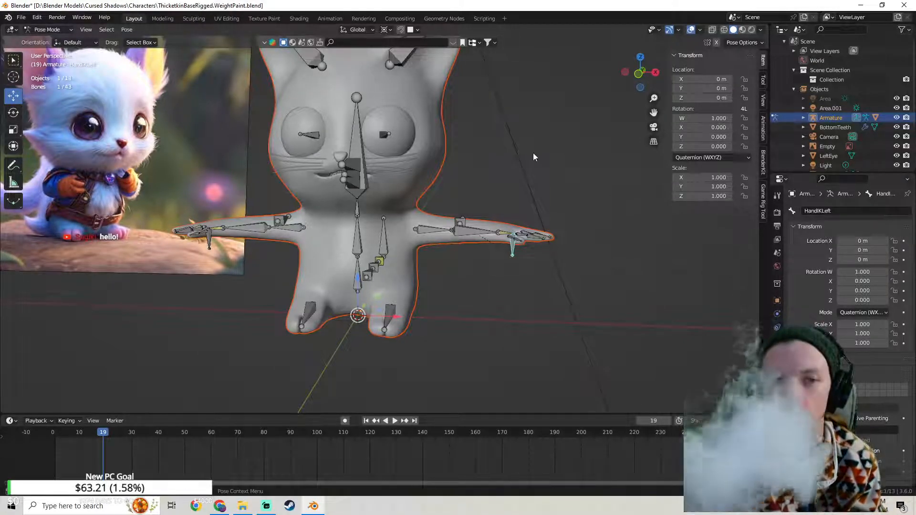
Step: Test the left arm's bend up close by moving HandIKLeft inward, and reset the bone's location
scroll(534, 155, up, 6)
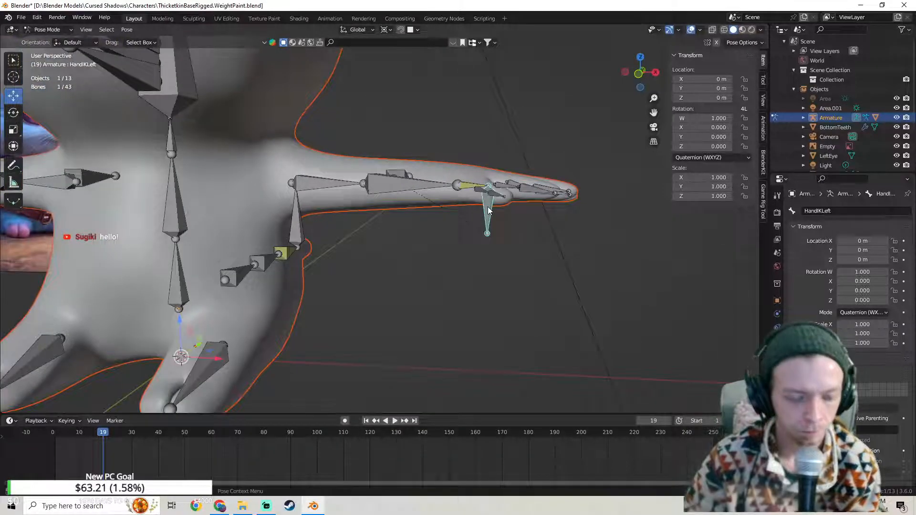
key(g)
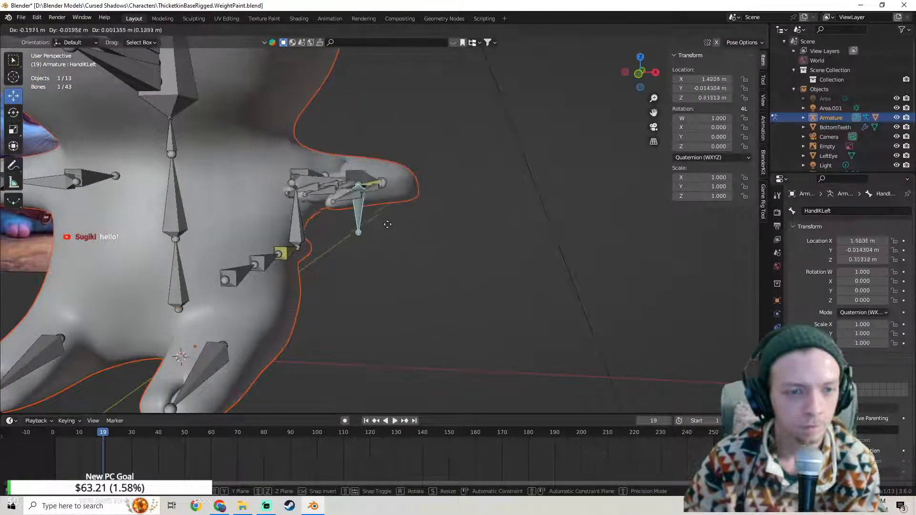
click(385, 221)
key(KP_1)
key(alt+g)
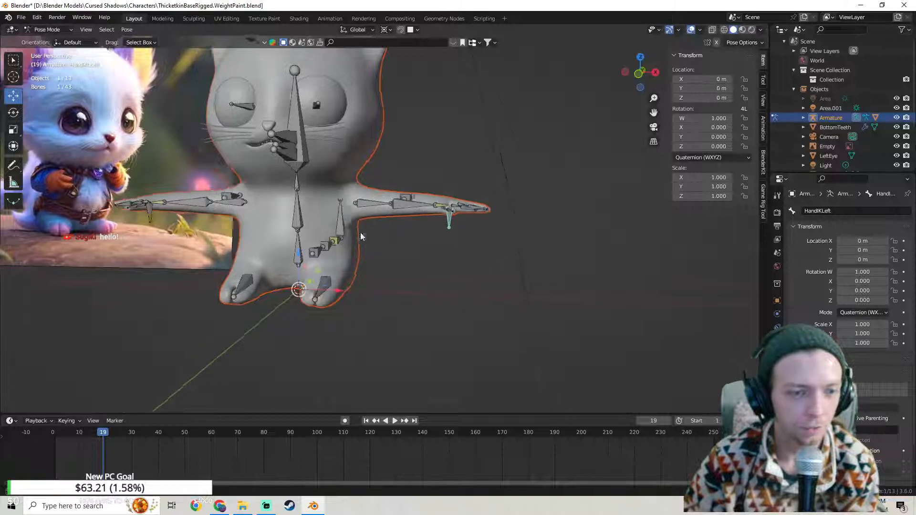
Step: Test the right arm's bend by moving the HandIKRight bone toward the body, and undo the move
shift+middle_drag(227, 202, 290, 215)
click(273, 220)
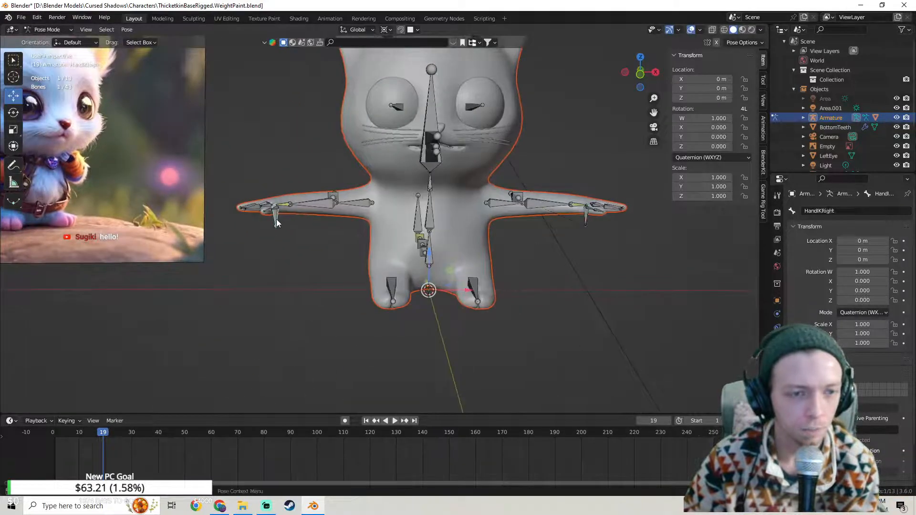
middle_drag(289, 220, 230, 205)
scroll(284, 221, up, 5)
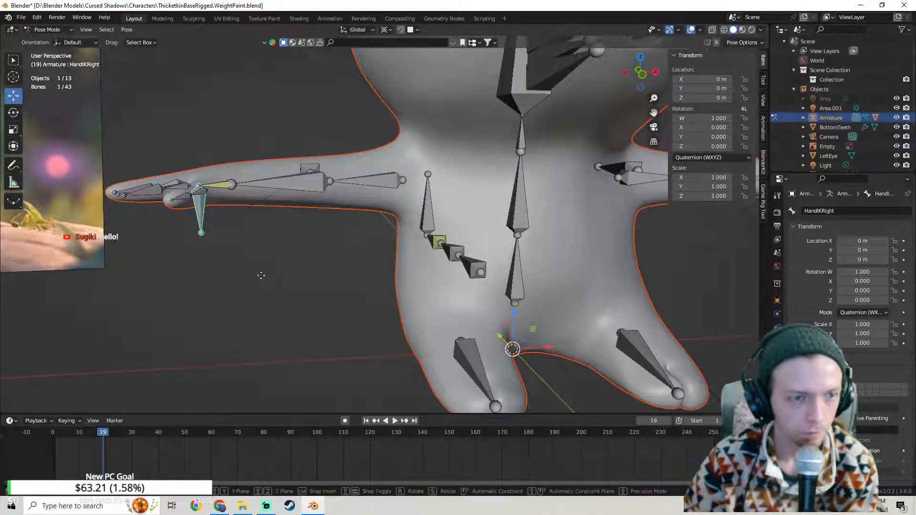
key(g)
click(281, 259)
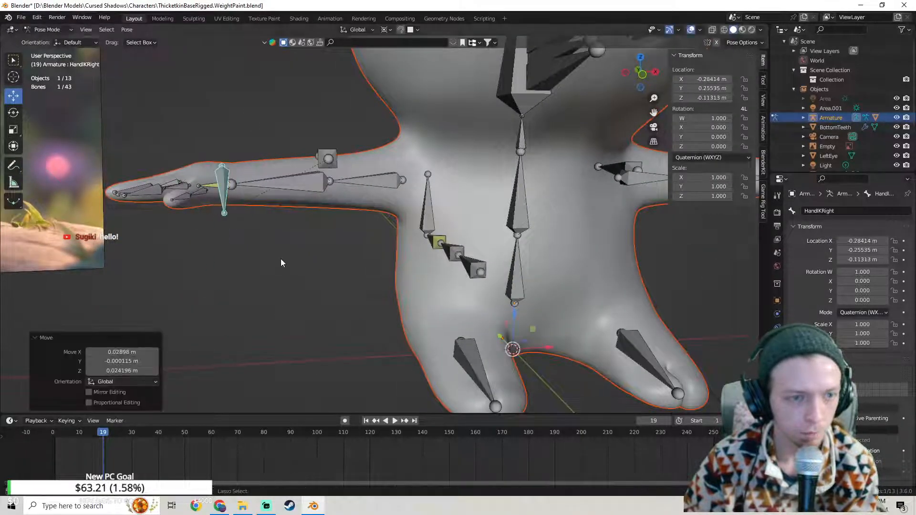
key(ctrl+z)
Step: Repeat the HandIKRight movement test from a wider view showing both arms, and undo it
scroll(280, 258, down, 5)
middle_drag(280, 258, 360, 207)
scroll(368, 258, up, 3)
scroll(448, 203, up, 3)
click(447, 203)
scroll(447, 203, down, 3)
click(179, 213)
key(g)
click(202, 217)
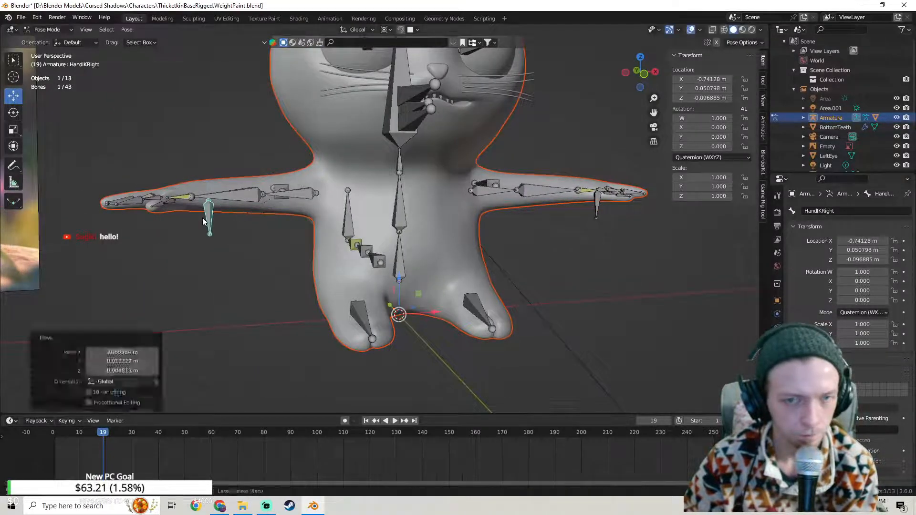
key(ctrl+z)
Step: Enable X-axis mirroring for posing, test it by moving the HandIKLeft bone inward, and undo the test move
shift+middle_drag(521, 205, 489, 211)
click(716, 43)
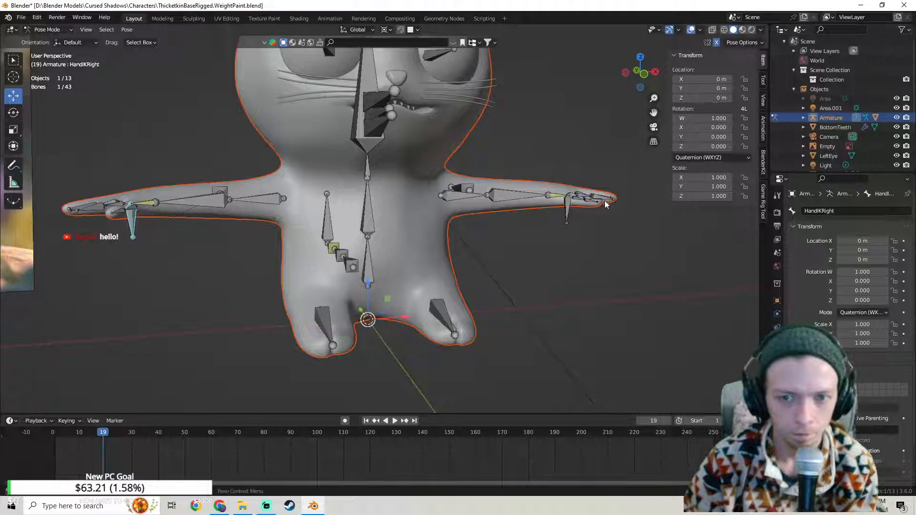
key(g)
key(alt+g)
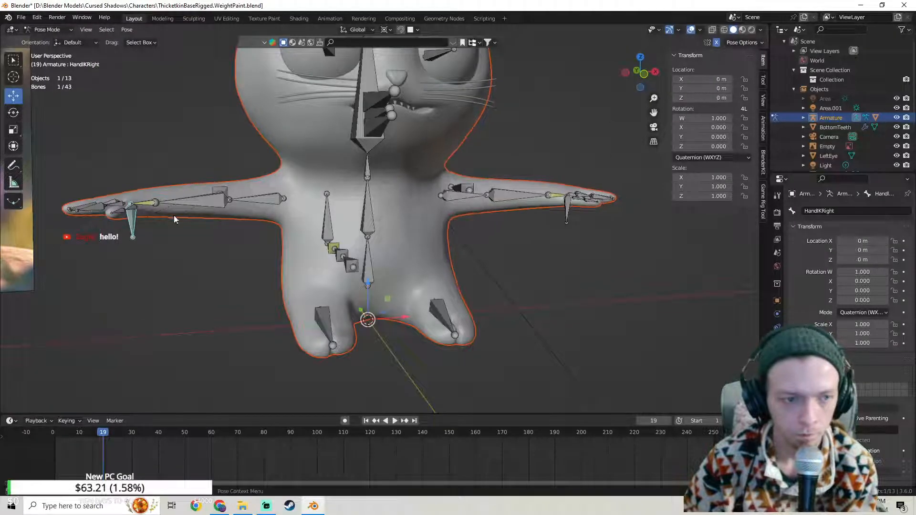
click(567, 214)
key(g)
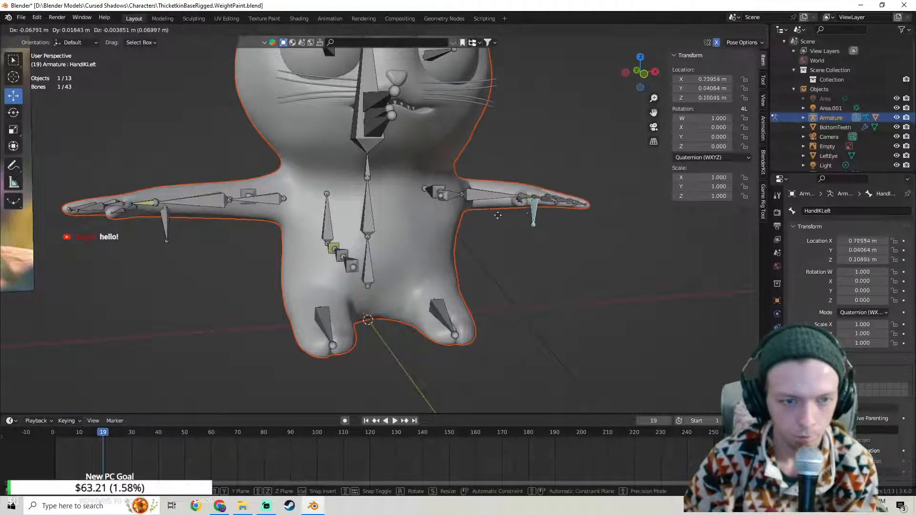
click(503, 223)
key(ctrl+z)
Step: Return to Object Mode and clear the parent relationship between Body.001 and the armature
middle_drag(350, 223, 57, 52)
click(53, 30)
click(52, 40)
middle_drag(292, 206, 324, 188)
shift+click(313, 220)
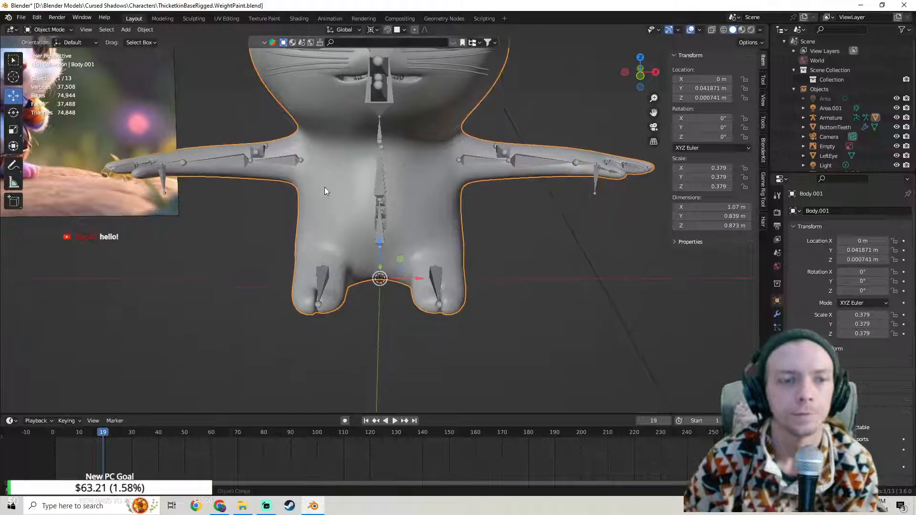
shift+click(297, 162)
right_click(296, 161)
mouse_move(297, 161)
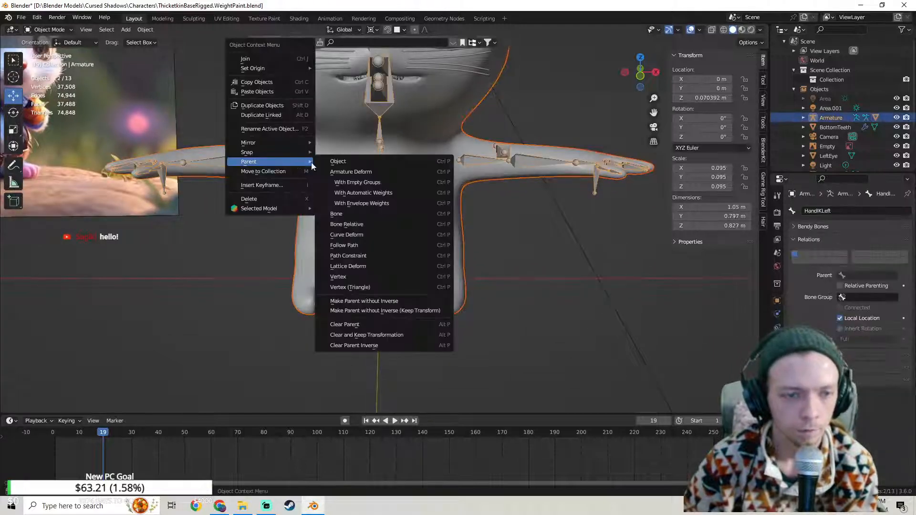
click(359, 323)
middle_drag(359, 320, 457, 285)
click(457, 282)
Step: Save the file and parent Body.001 to the armature with automatic weights
scroll(444, 269, up, 3)
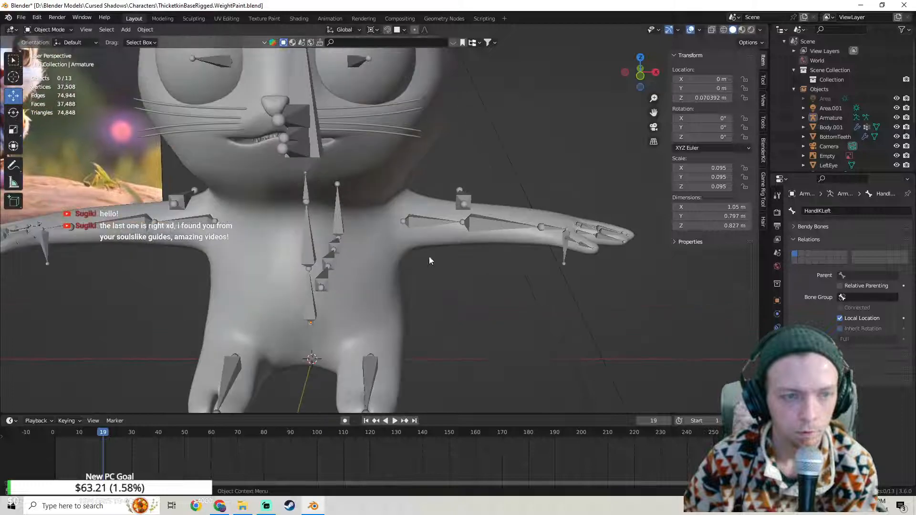
click(21, 17)
click(34, 81)
click(426, 223)
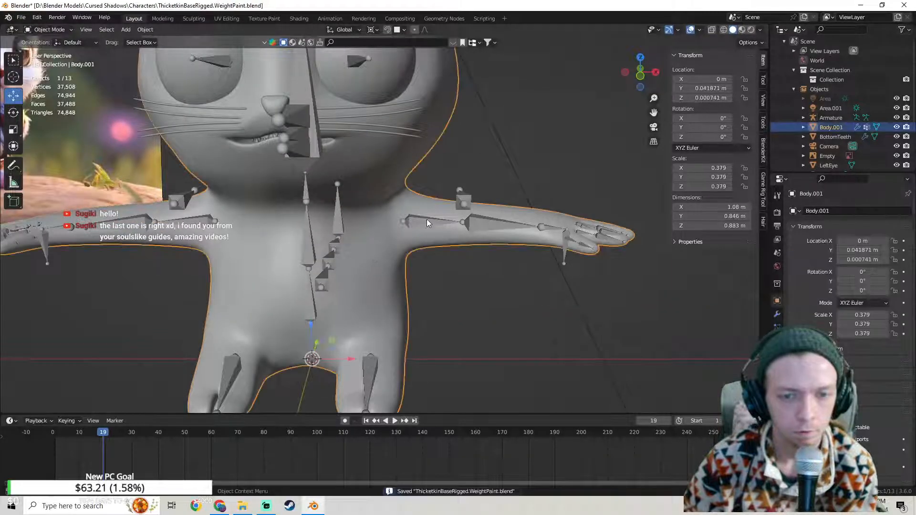
shift+click(414, 222)
right_click(415, 221)
mouse_move(415, 222)
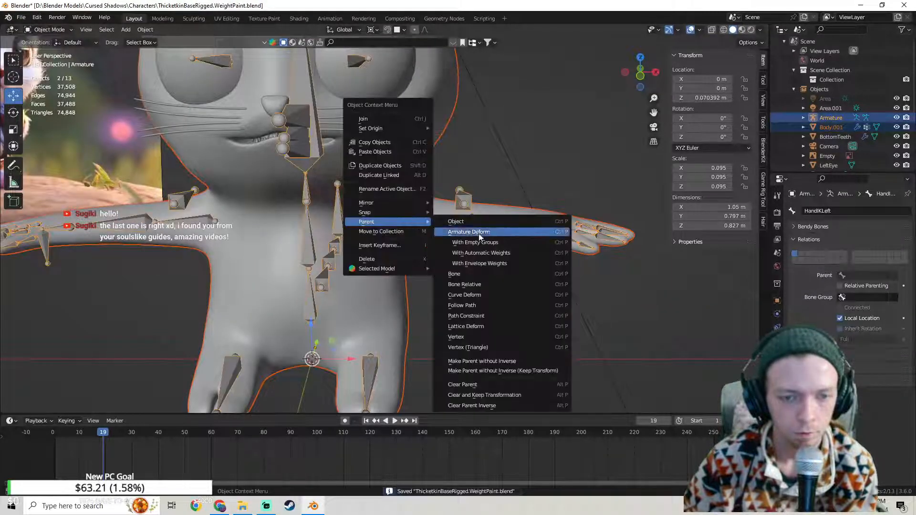
click(496, 253)
Step: Put the armature in Pose Mode, test the arms by moving HandIKLeft inward, and undo the move
scroll(494, 252, down, 3)
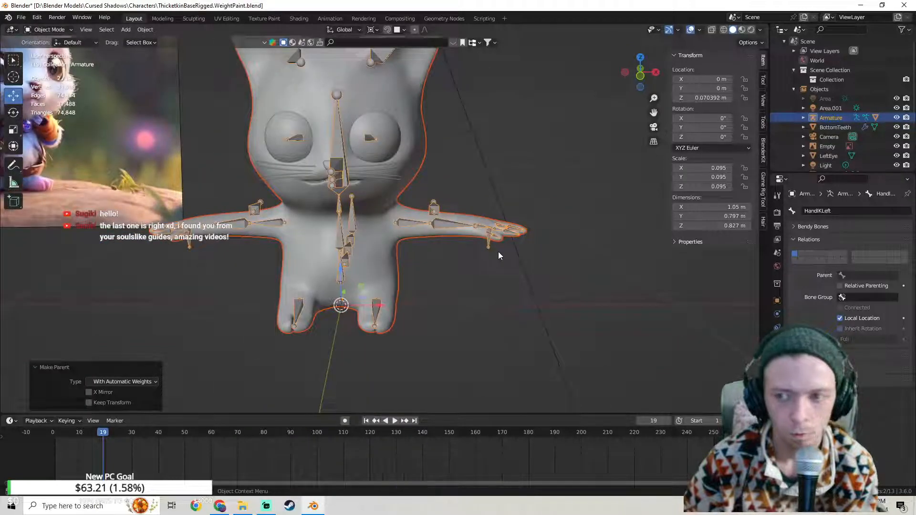
click(48, 29)
click(54, 59)
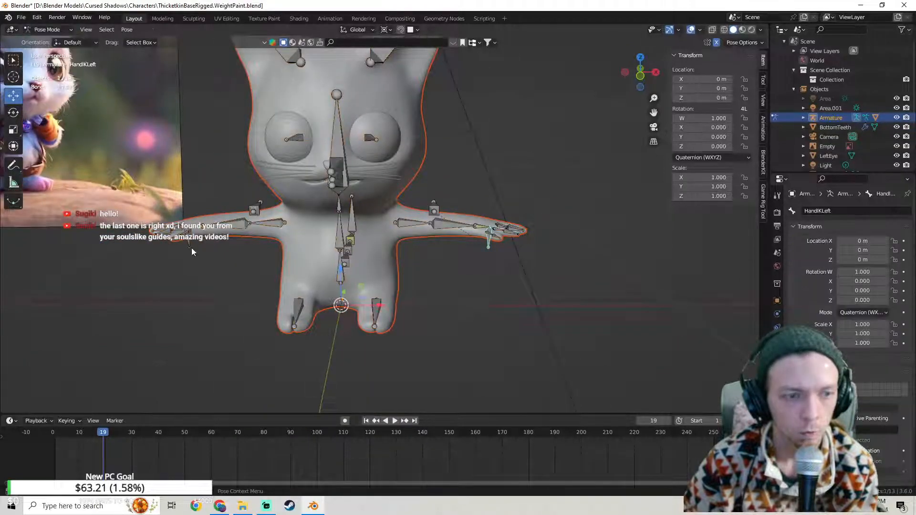
key(g)
right_click(203, 246)
key(g)
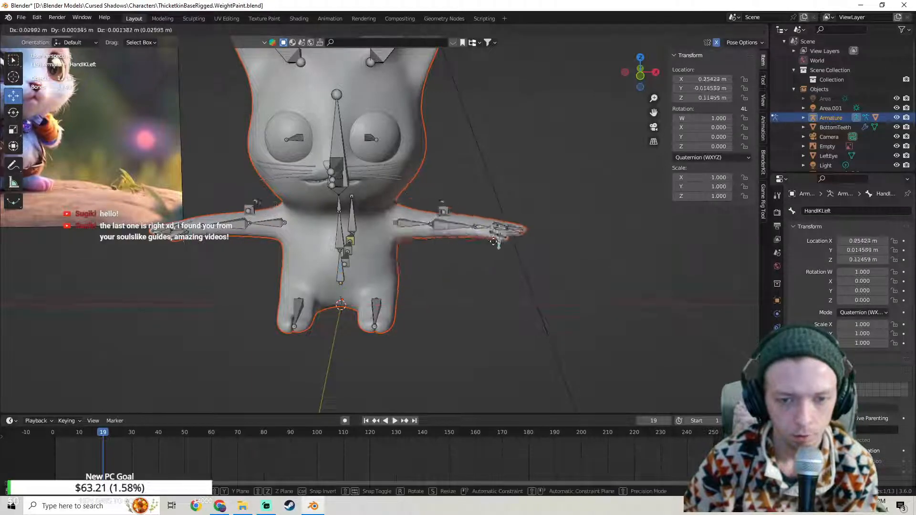
click(443, 242)
key(ctrl+z)
Step: Examine the transform and relations properties of the HandIKRight and HandRight bones up close
middle_drag(291, 237, 403, 260)
scroll(401, 262, up, 5)
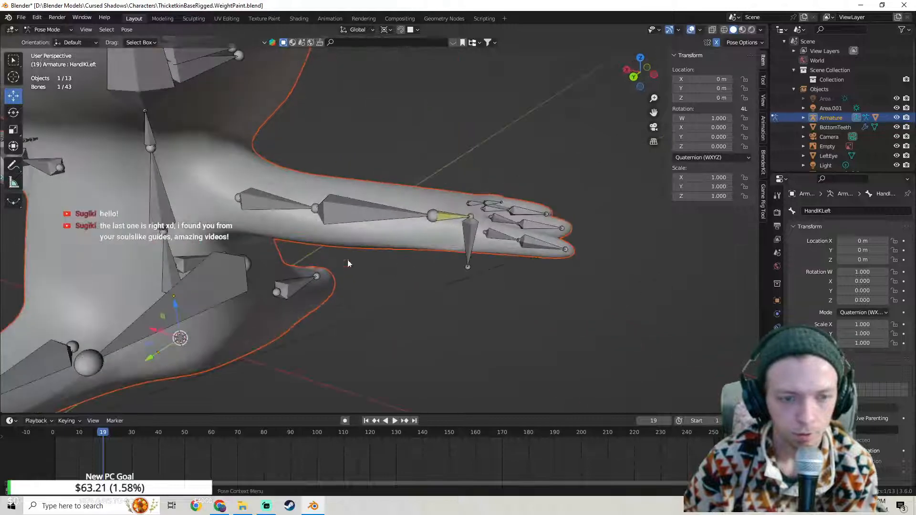
click(469, 257)
scroll(821, 377, down, 3)
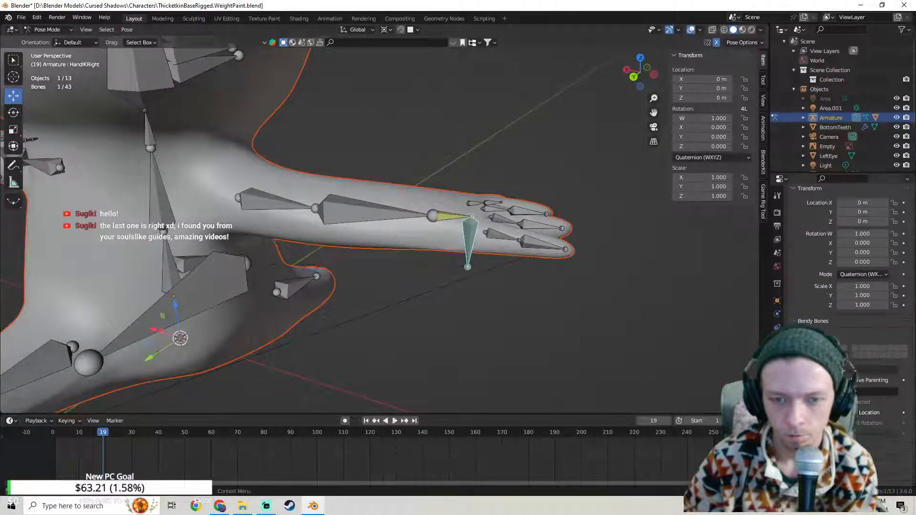
click(449, 220)
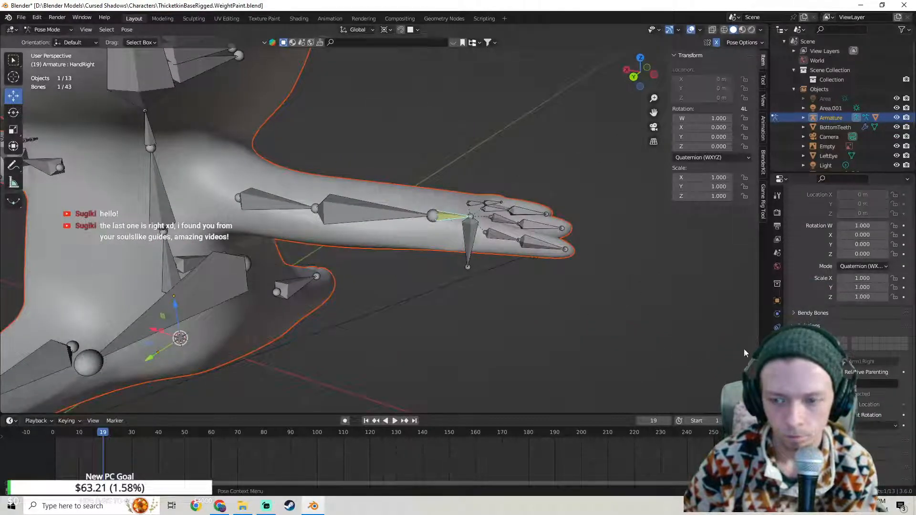
scroll(493, 286, down, 2)
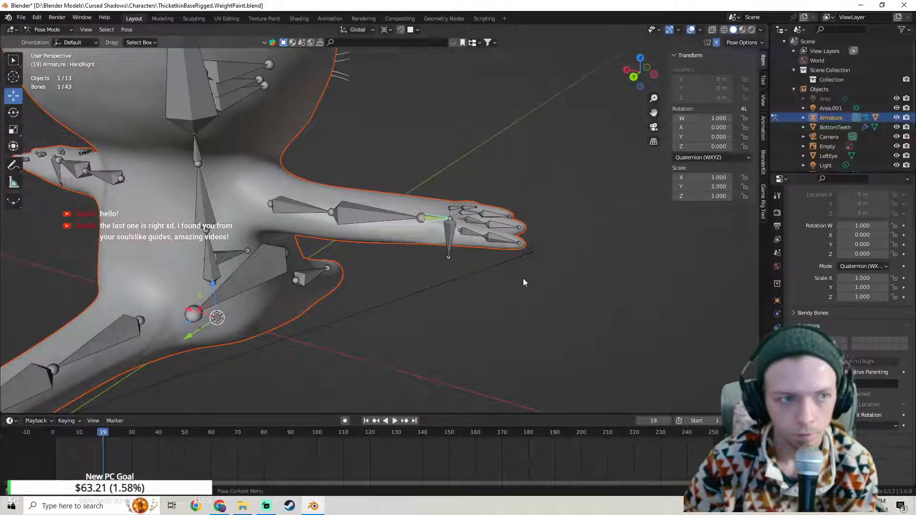
Step: Enter Edit Mode on the armature and try moving the HandRight bone, cancelling the move
key(Tab)
shift+middle_drag(509, 273, 409, 258)
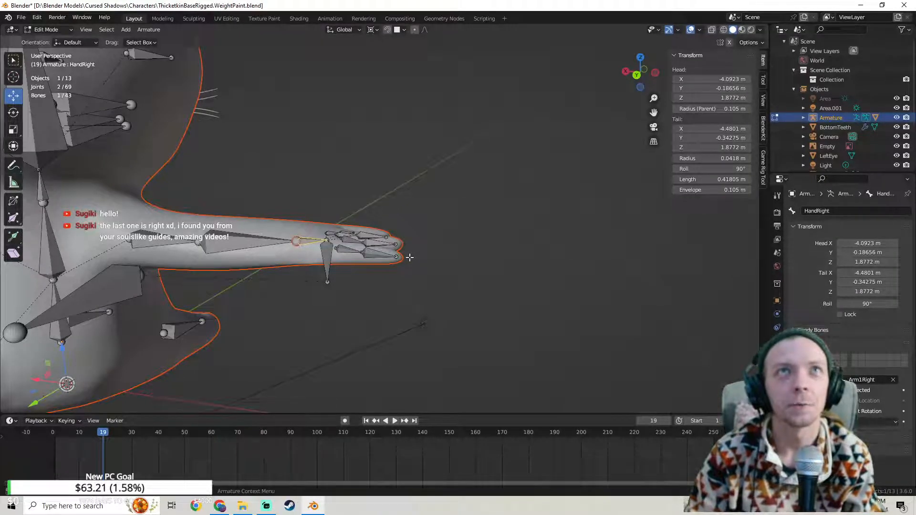
middle_drag(377, 182, 378, 282)
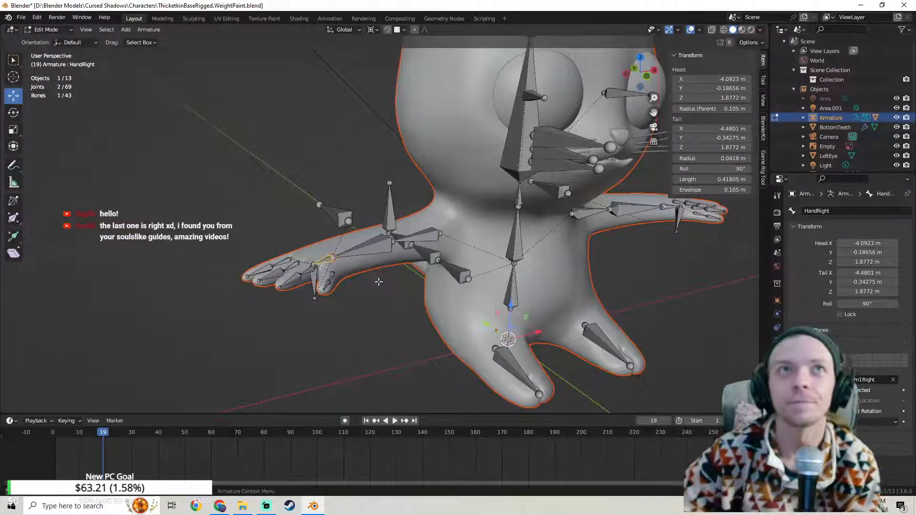
middle_drag(368, 224, 266, 259)
key(g)
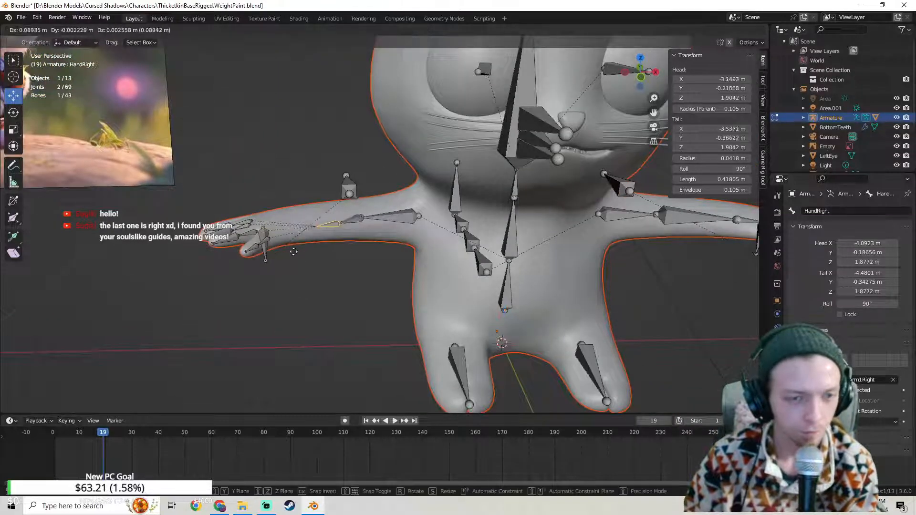
right_click(283, 254)
Step: Try moving the HandIKRight bone below the hand in Edit Mode, undo it, and return to Pose Mode
middle_drag(286, 253, 497, 248)
click(509, 260)
key(g)
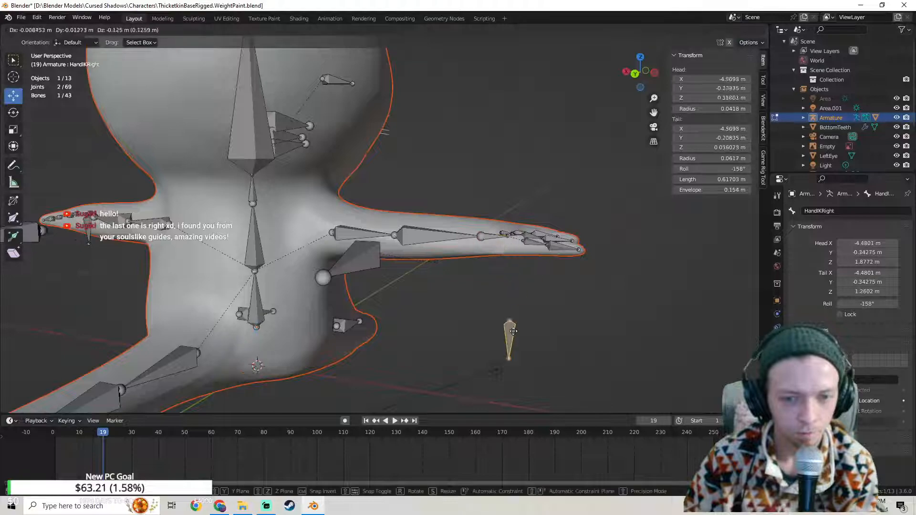
click(491, 286)
mouse_move(491, 286)
middle_down()
mouse_move(452, 293)
mouse_move(466, 266)
mouse_move(487, 274)
middle_up()
key(ctrl+z)
key(ctrl+Tab)
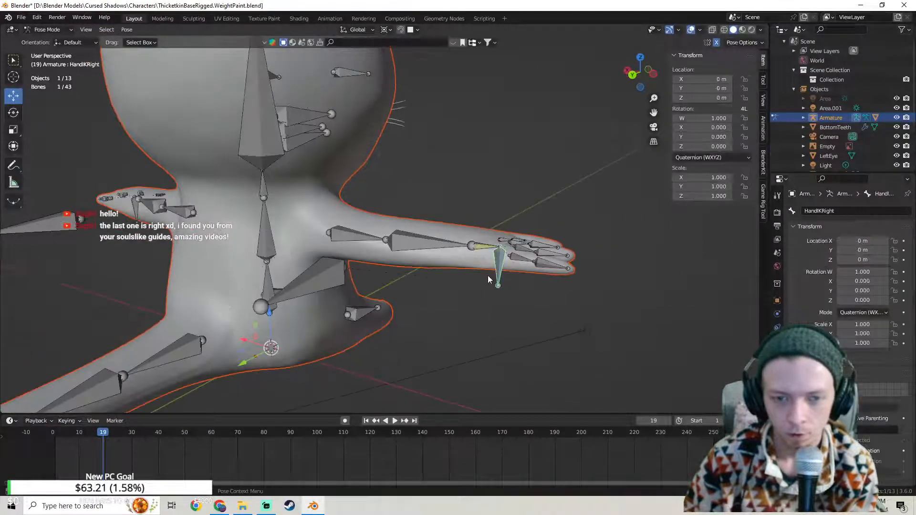
Step: Test the left hand and finger deformation up close by moving HandIKLeft toward the body, and undo the move
click(484, 250)
click(499, 270)
middle_drag(499, 270, 400, 261)
scroll(400, 260, up, 3)
shift+middle_drag(458, 260, 378, 254)
scroll(379, 254, up, 3)
click(425, 242)
key(g)
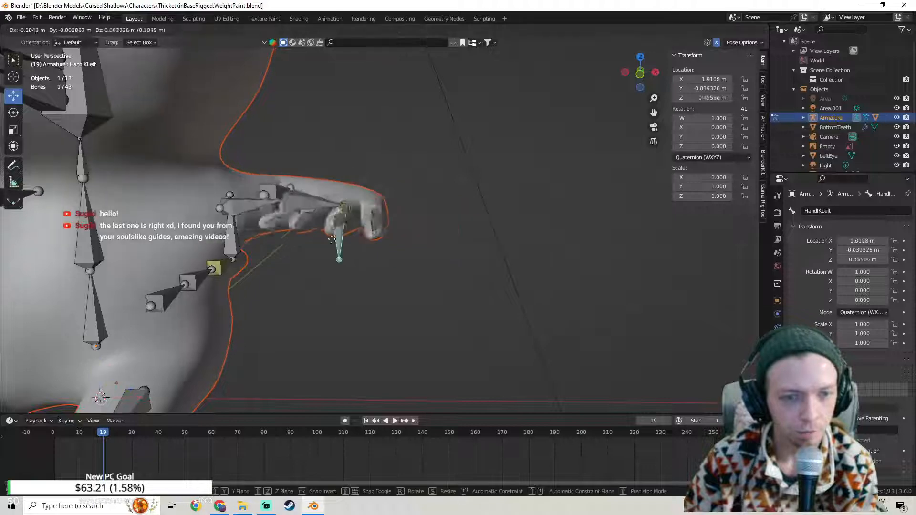
click(339, 241)
key(ctrl+z)
Step: Test the right arm from behind and the side by moving HandIKRight, and cancel the move
scroll(280, 231, down, 1)
shift+middle_drag(321, 233, 491, 286)
scroll(362, 262, down, 2)
shift+middle_drag(261, 254, 433, 288)
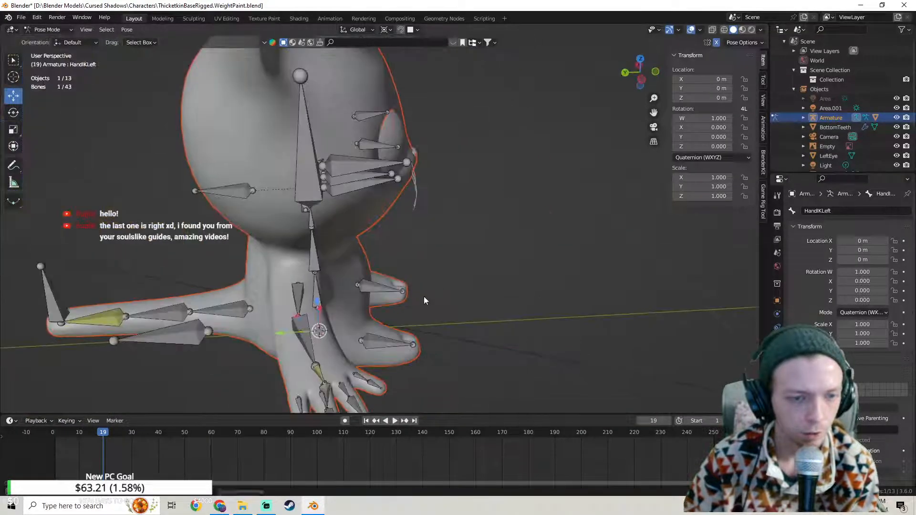
shift+middle_drag(363, 295, 402, 227)
middle_drag(315, 249, 445, 253)
click(411, 298)
click(434, 232)
key(g)
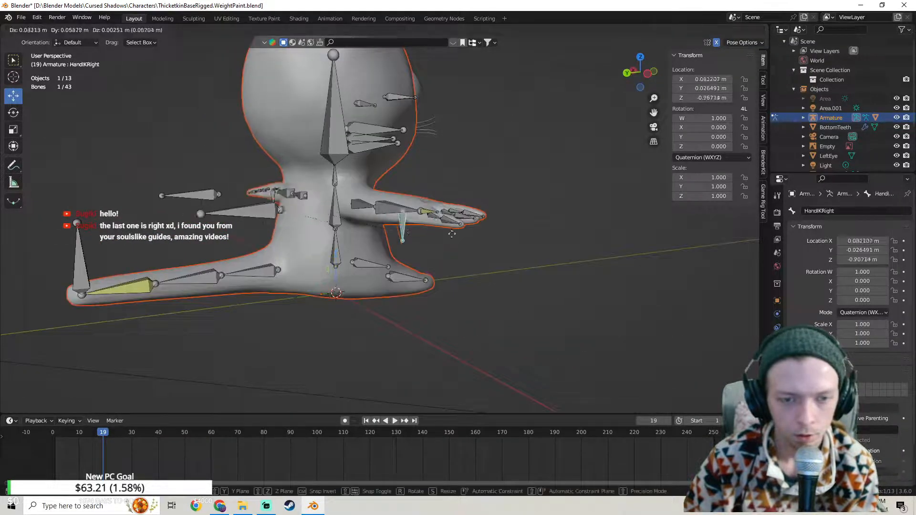
right_click(432, 243)
middle_drag(435, 241, 340, 242)
Step: Check the shoulder joint of the Arm0Right bone in Edit Mode, and return to Pose Mode
key(Tab)
middle_drag(405, 234, 338, 248)
click(350, 219)
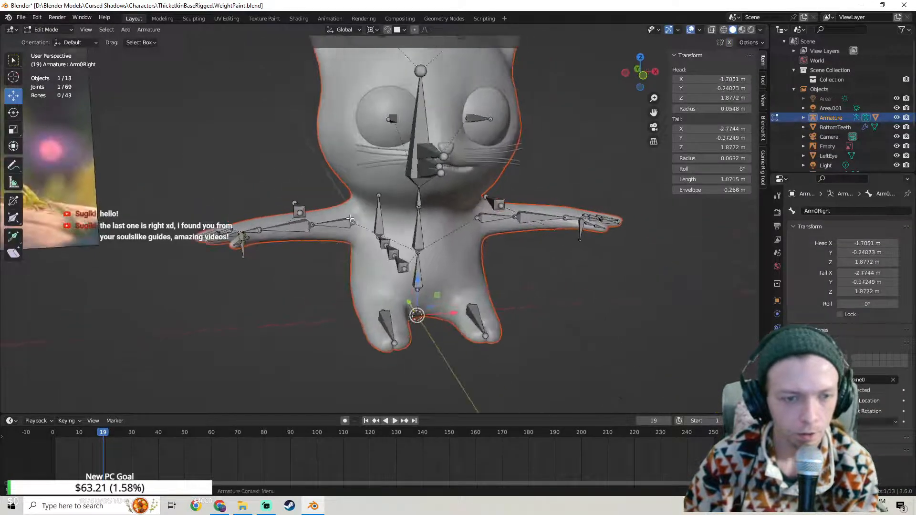
key(ctrl+Tab)
Step: Switch to Object Mode, select Body.001, and examine its vertex groups
click(61, 30)
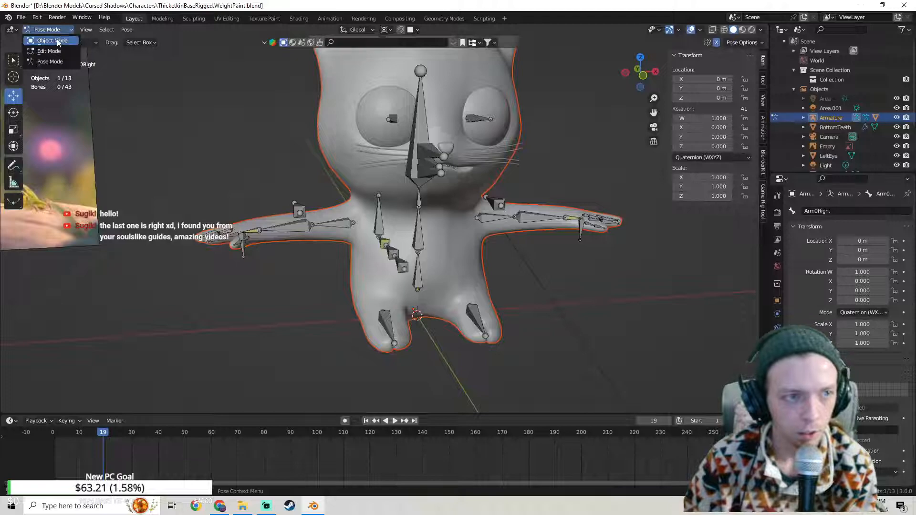
click(52, 41)
click(348, 203)
middle_drag(348, 203, 366, 197)
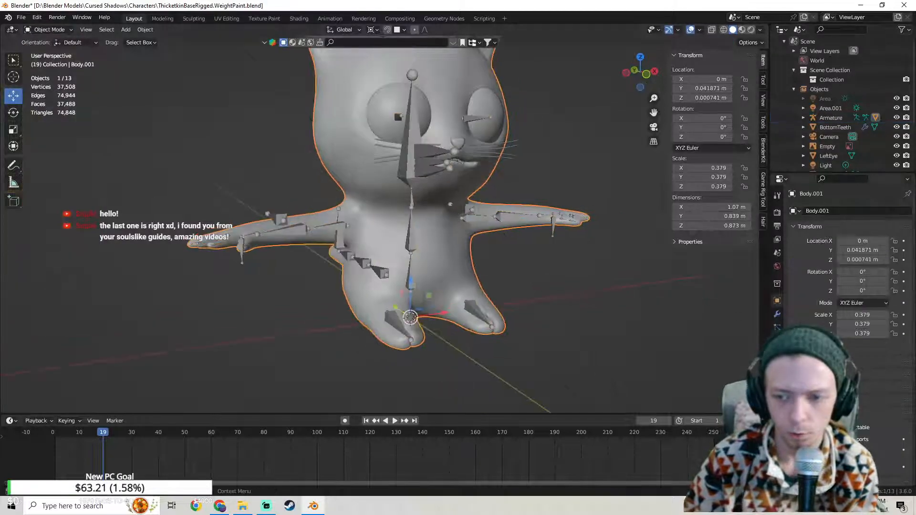
click(777, 368)
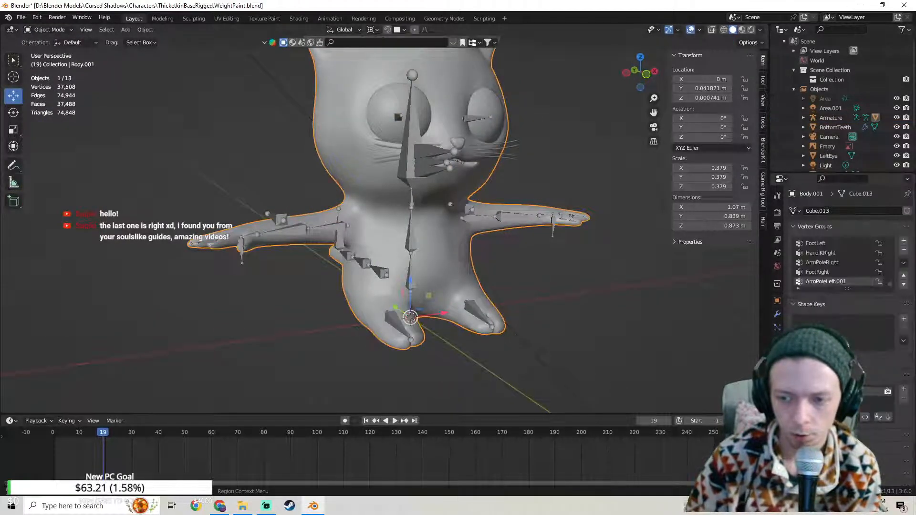
middle_drag(571, 260, 591, 260)
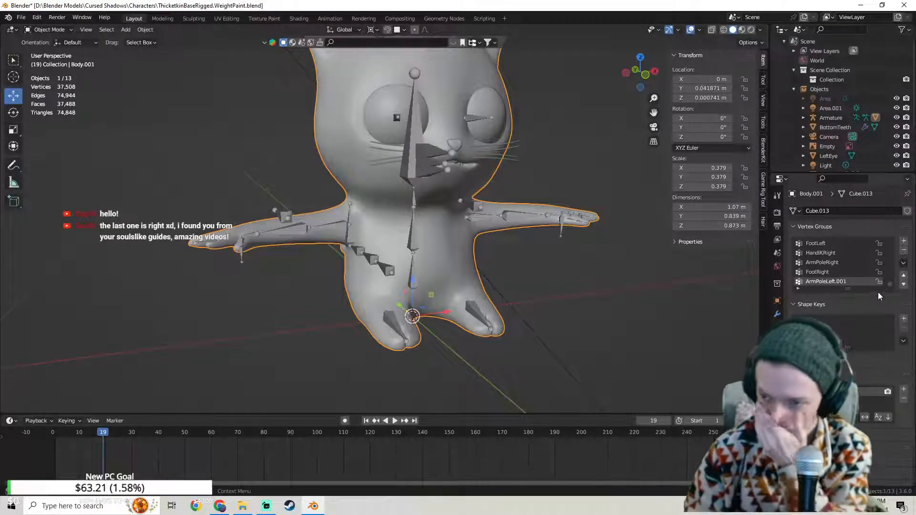
scroll(901, 260, down, 1)
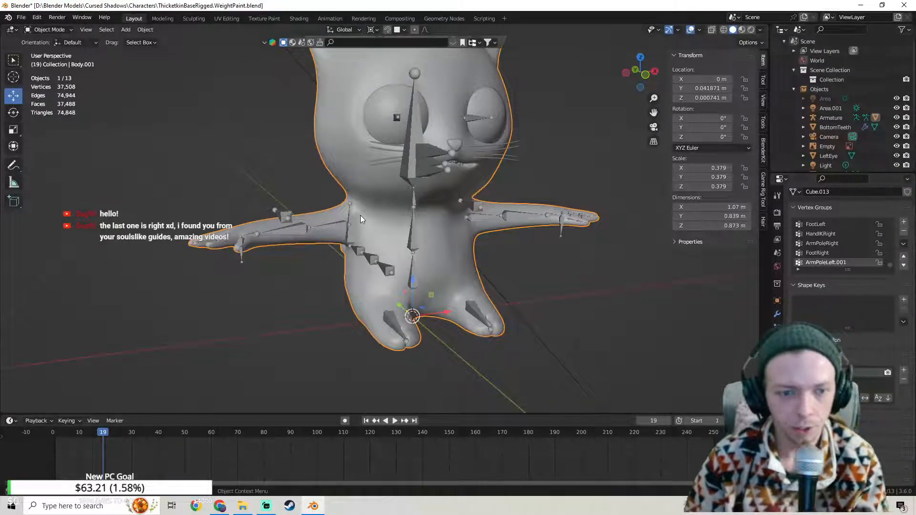
Step: Clear the body mesh's parenting to the armature again, and reselect only Body.001
shift+click(333, 224)
right_click(331, 222)
mouse_move(331, 224)
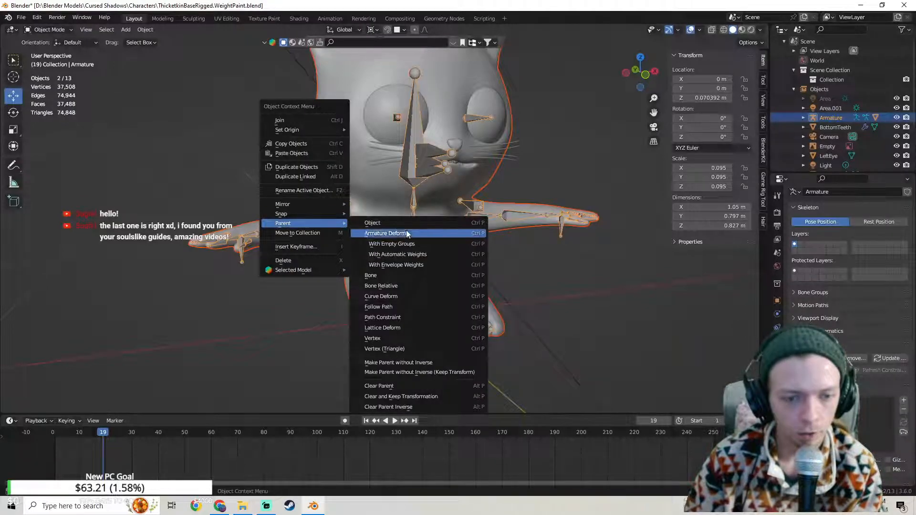
click(396, 385)
click(315, 270)
click(328, 238)
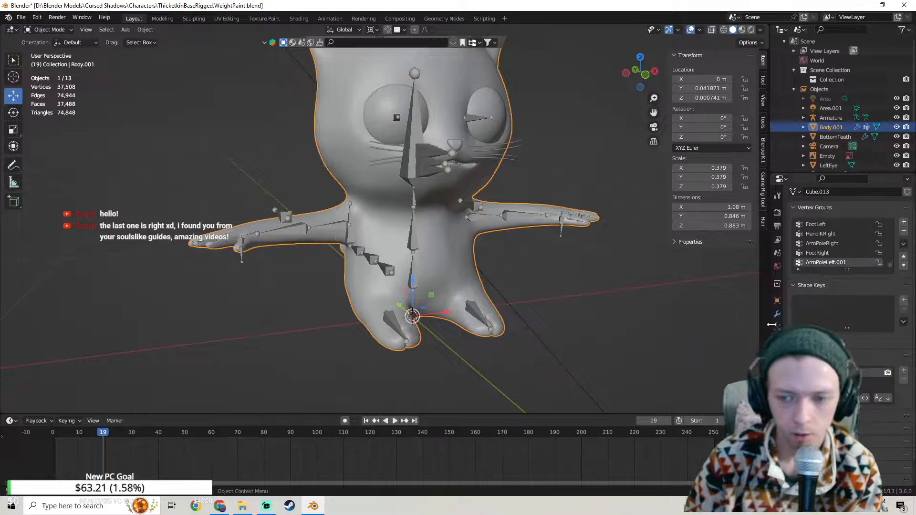
Step: Delete Body.001's old bone vertex groups one by one, from ArmPoleLeft.001 at the list's end back through Spine0
click(904, 231)
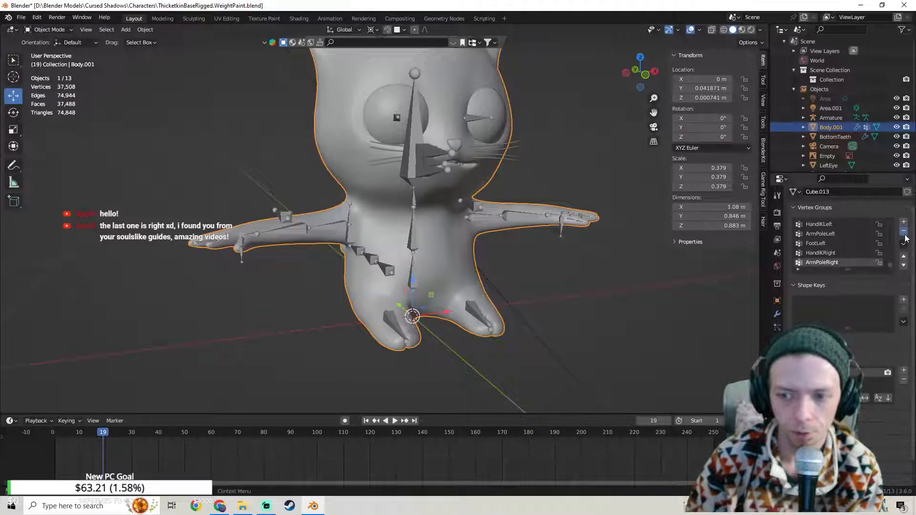
click(903, 232)
click(904, 231)
click(904, 231)
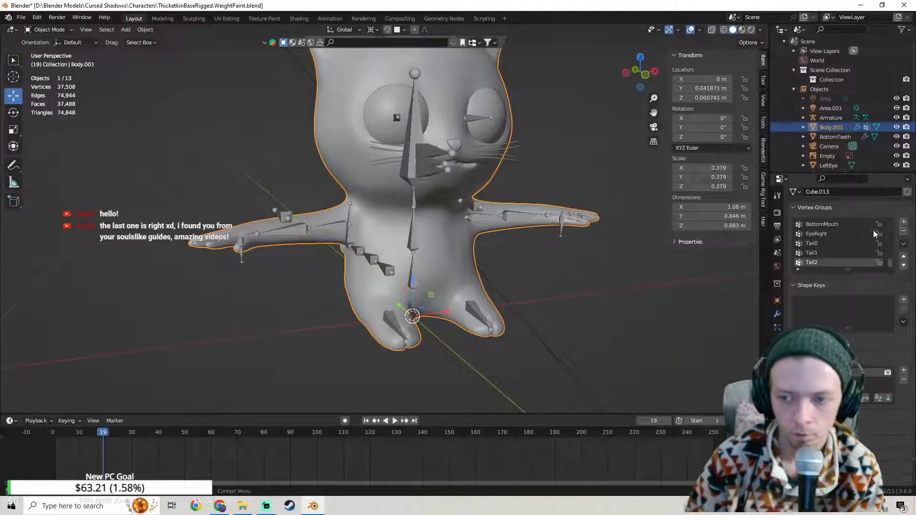
scroll(844, 247, up, 6)
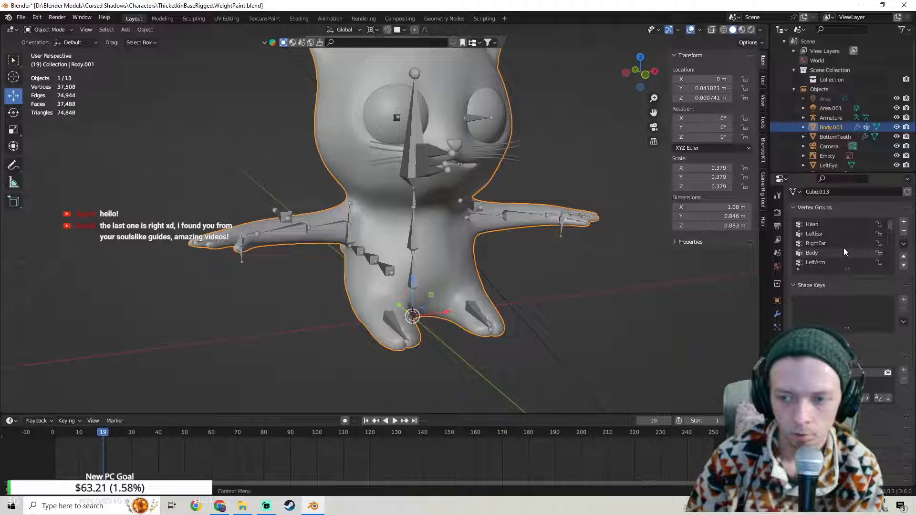
scroll(843, 249, down, 5)
scroll(844, 251, down, 5)
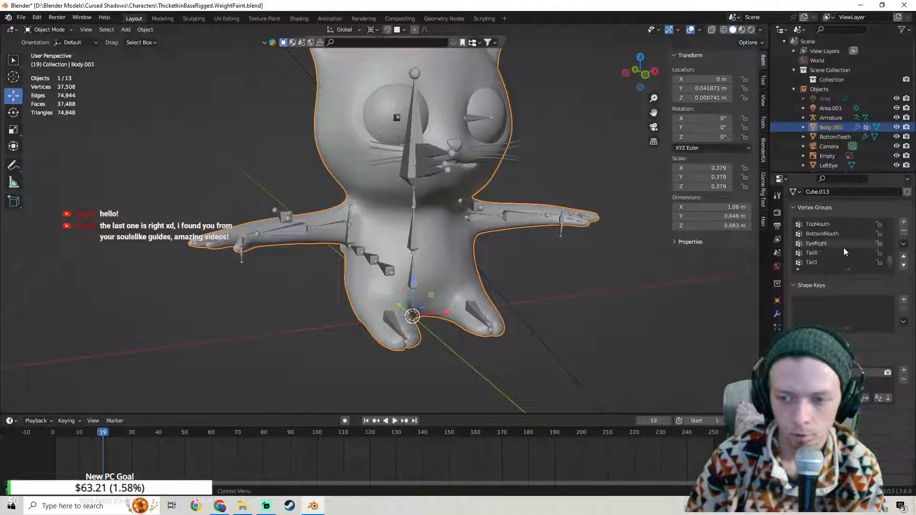
scroll(843, 251, down, 3)
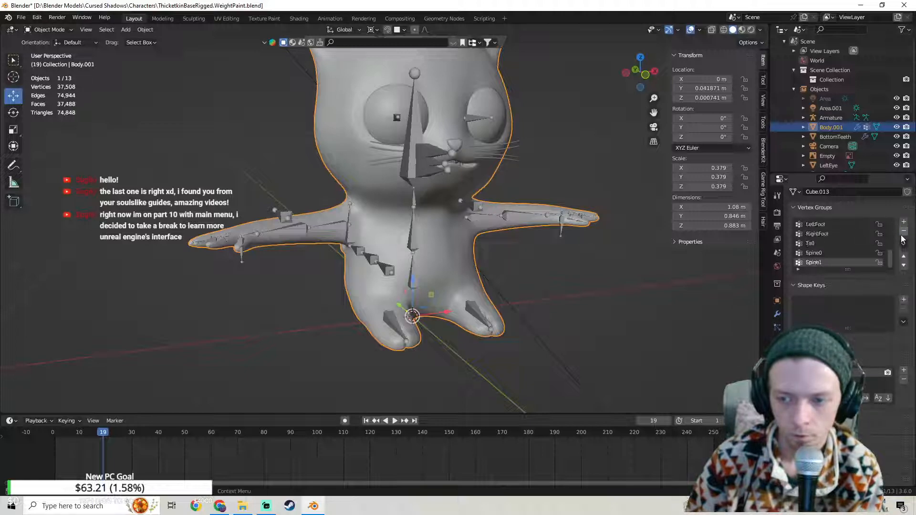
Step: Select the armature, switch to Pose Mode, and clear the location of the HandIKLeft bone
shift+middle_drag(486, 263, 442, 267)
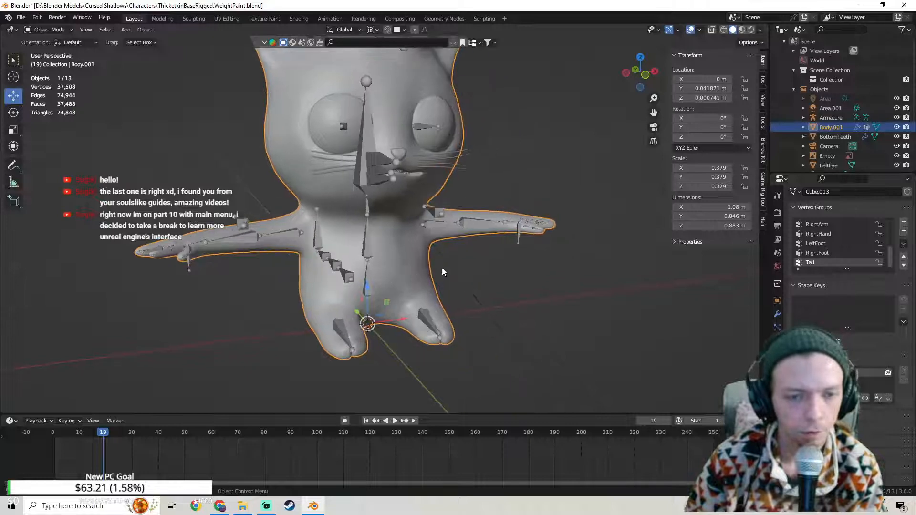
click(448, 267)
shift+middle_drag(560, 270, 392, 264)
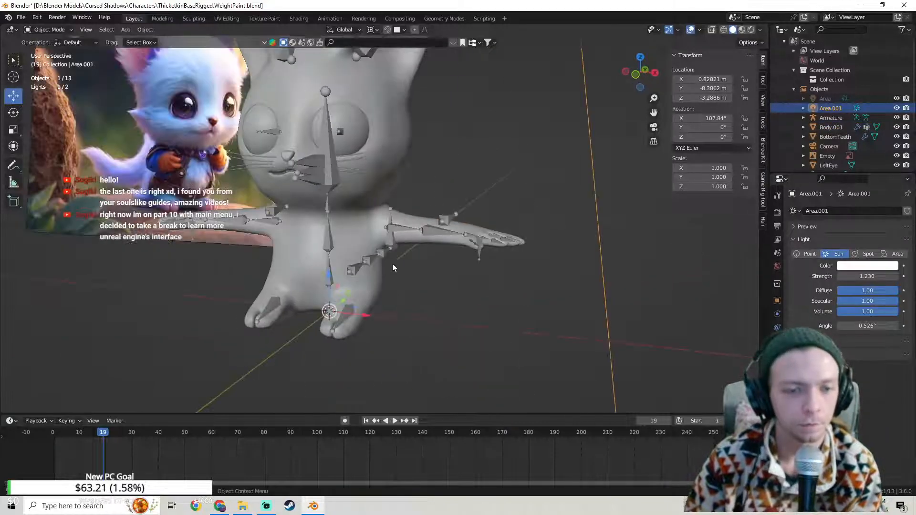
click(477, 256)
middle_drag(483, 262, 443, 253)
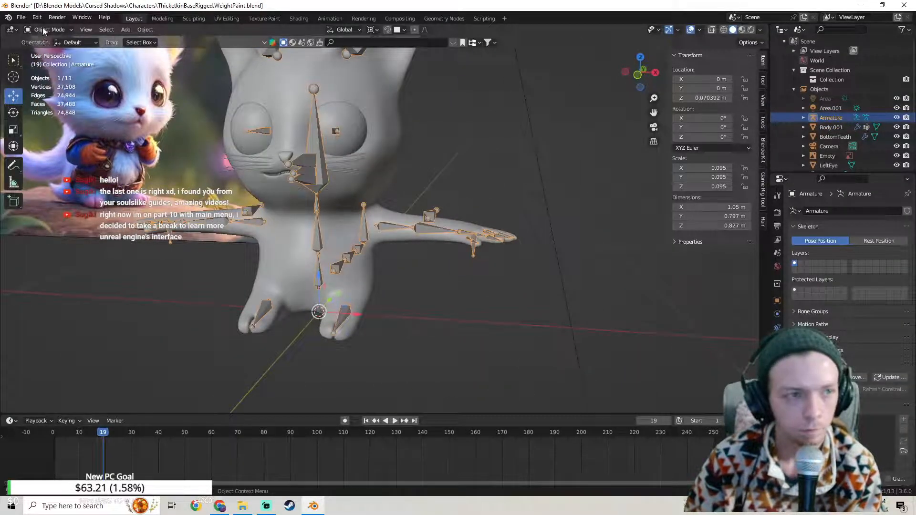
click(52, 62)
mouse_move(473, 253)
mouse_down()
mouse_move(373, 245)
mouse_move(482, 246)
mouse_move(466, 255)
mouse_up()
key(alt+g)
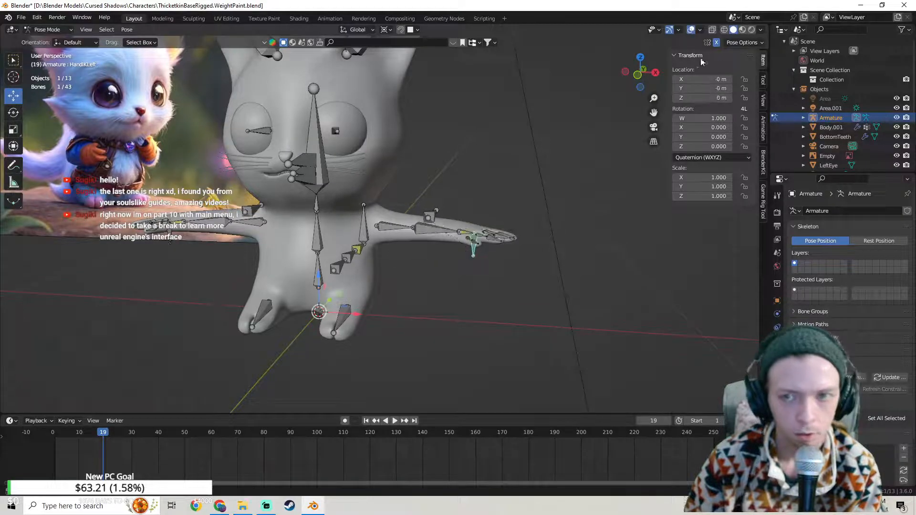
Step: Test the arm rig by moving the hand IK bone, undo the move, and check the front
key(g)
click(184, 240)
key(ctrl+z)
middle_drag(184, 239, 272, 271)
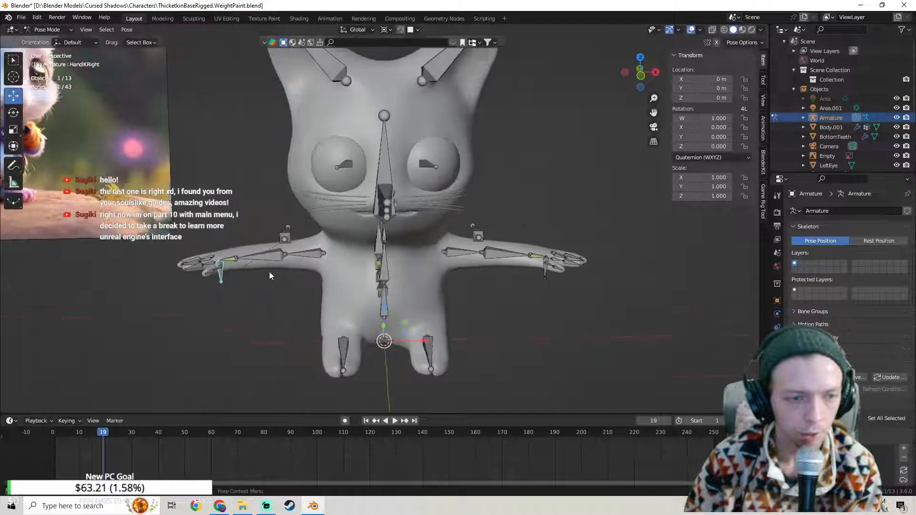
Step: Select the HandRight bone and examine its transform and relations properties
scroll(271, 272, up, 2)
scroll(365, 247, up, 3)
shift+middle_drag(196, 300, 419, 299)
click(418, 348)
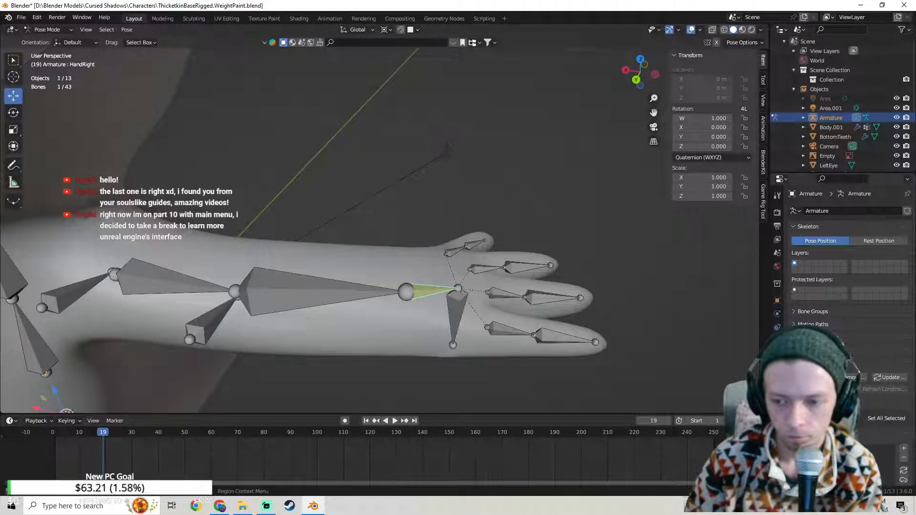
click(777, 354)
scroll(830, 353, down, 3)
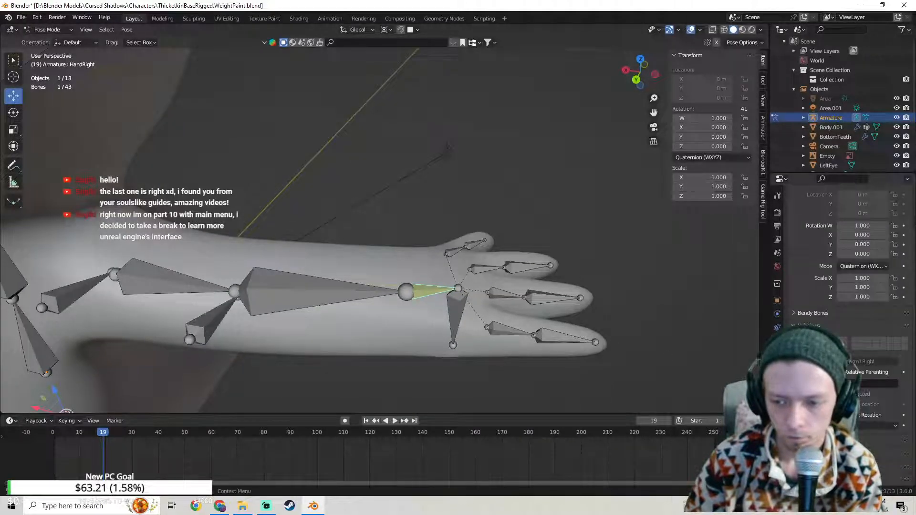
middle_drag(300, 291, 402, 245)
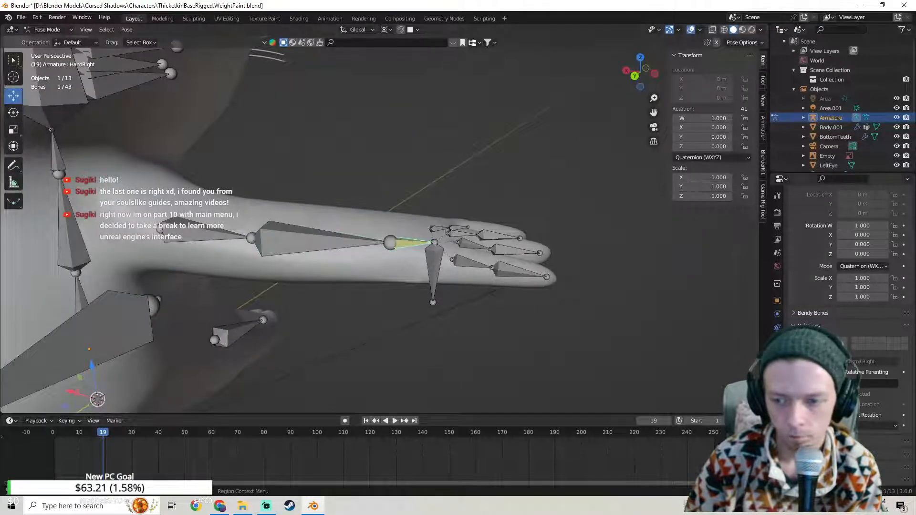
Step: Delete the existing IK constraint from the HandRight bone
click(777, 367)
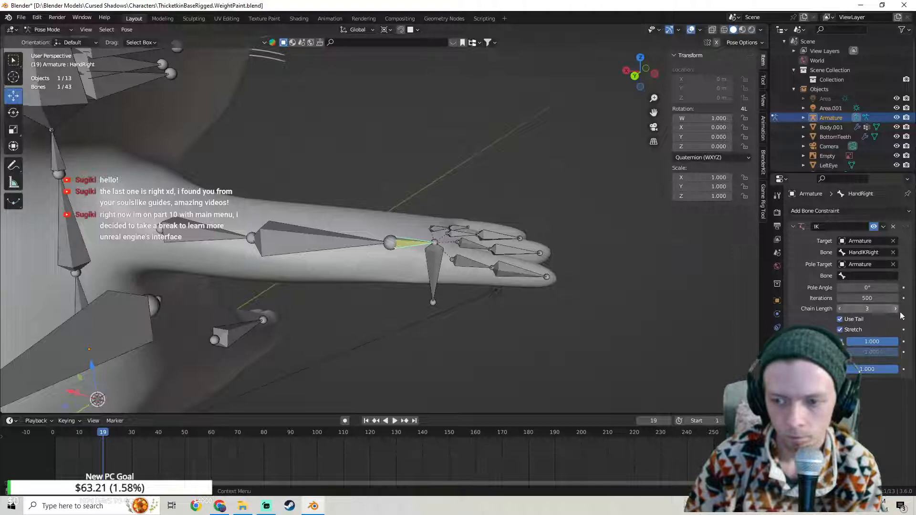
click(432, 277)
middle_drag(436, 287, 402, 250)
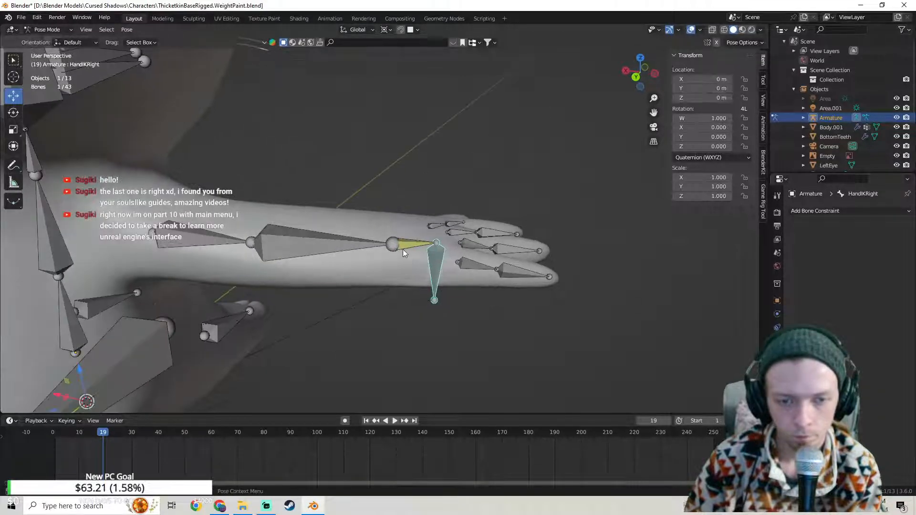
click(402, 246)
click(894, 227)
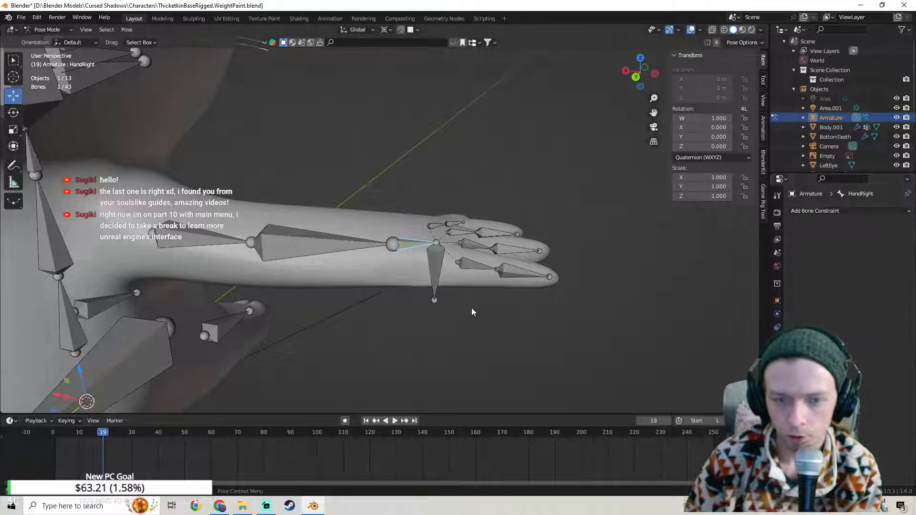
Step: Add a new IK constraint to HandRight with HandIKRight as its target bone
middle_drag(471, 308, 382, 253)
shift+click(432, 275)
shift+click(404, 243)
key(shift+i)
click(404, 244)
Step: Test the new constraint by moving HandIKRight, and clear the bone's location
middle_drag(426, 283, 434, 253)
click(445, 274)
key(g)
click(374, 276)
scroll(371, 278, down, 4)
key(alt+g)
scroll(433, 253, up, 3)
Step: Adjust the chain length of HandRight's IK constraint, test the arm by moving HandIKRight, and clear its location after each test
click(405, 236)
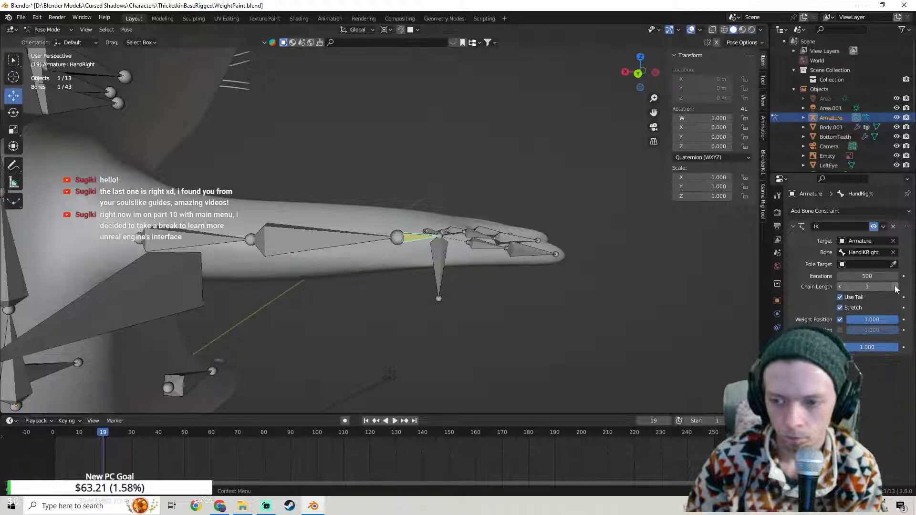
click(431, 274)
key(g)
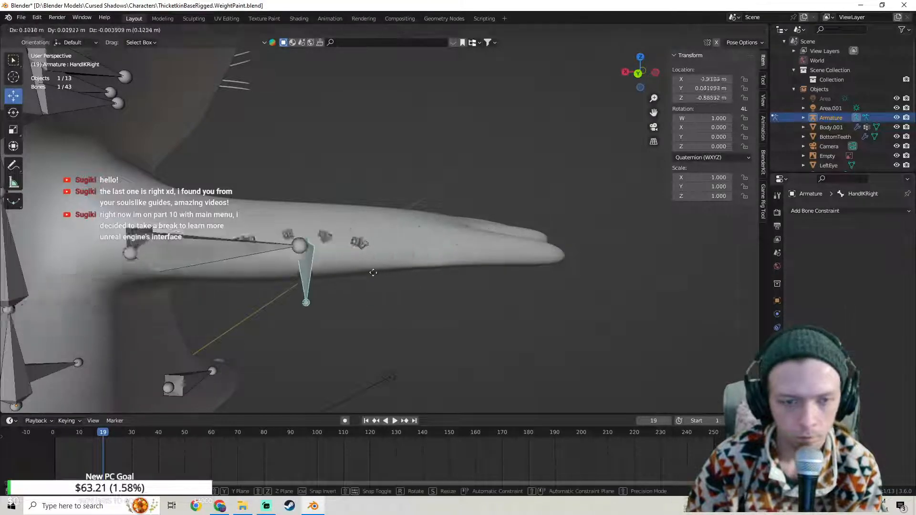
click(462, 273)
scroll(461, 275, down, 4)
key(alt+g)
middle_drag(462, 278, 464, 297)
key(g)
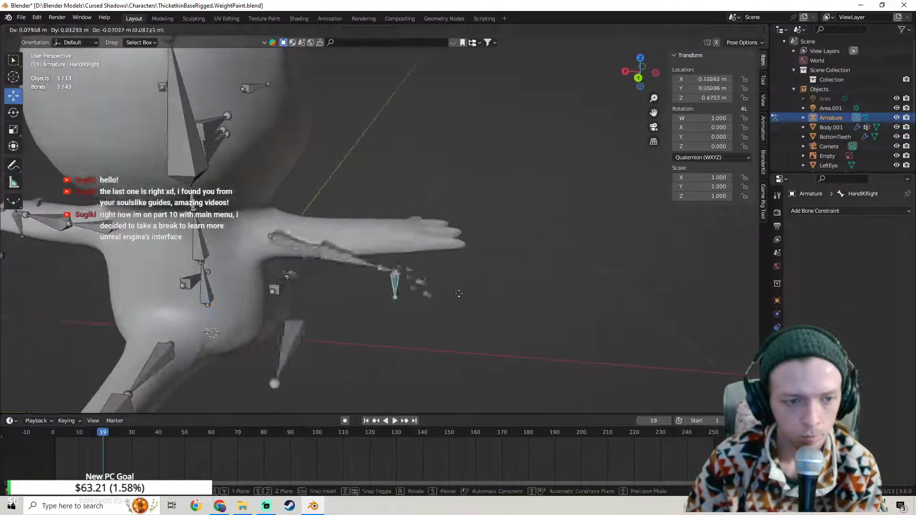
click(438, 248)
key(alt+g)
Step: Look over both arms from the front and save the Blender file
middle_drag(438, 248, 245, 195)
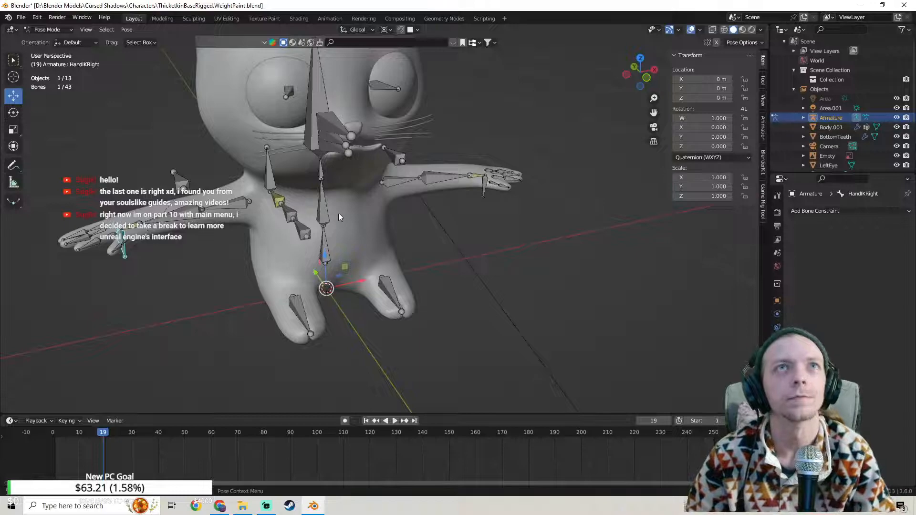
middle_drag(435, 167, 454, 156)
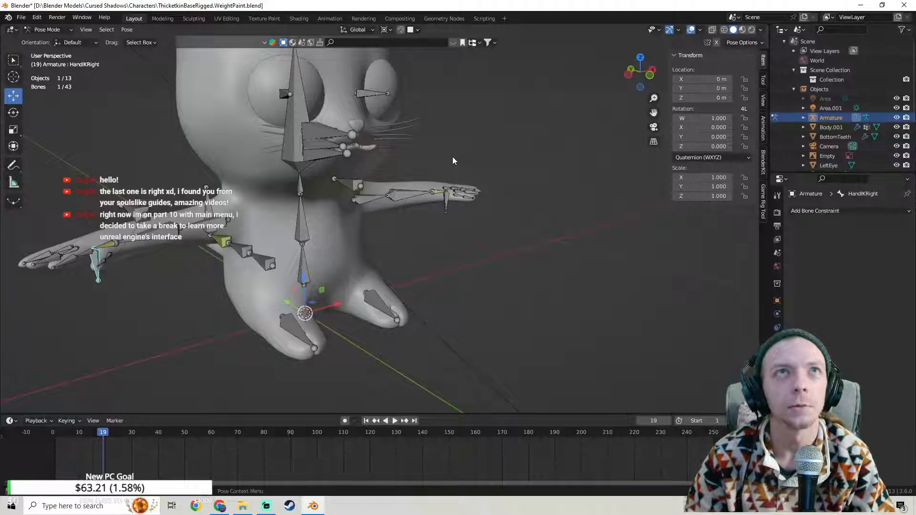
middle_drag(453, 158, 389, 166)
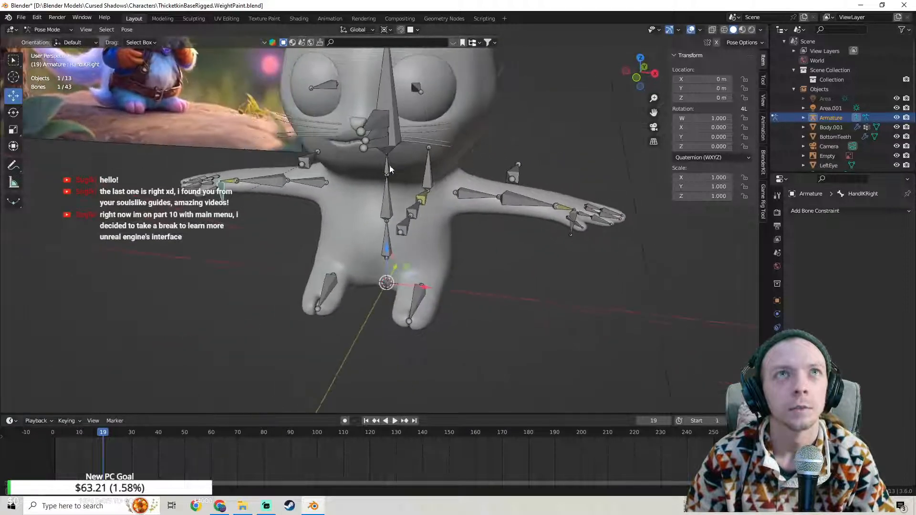
scroll(391, 178, up, 3)
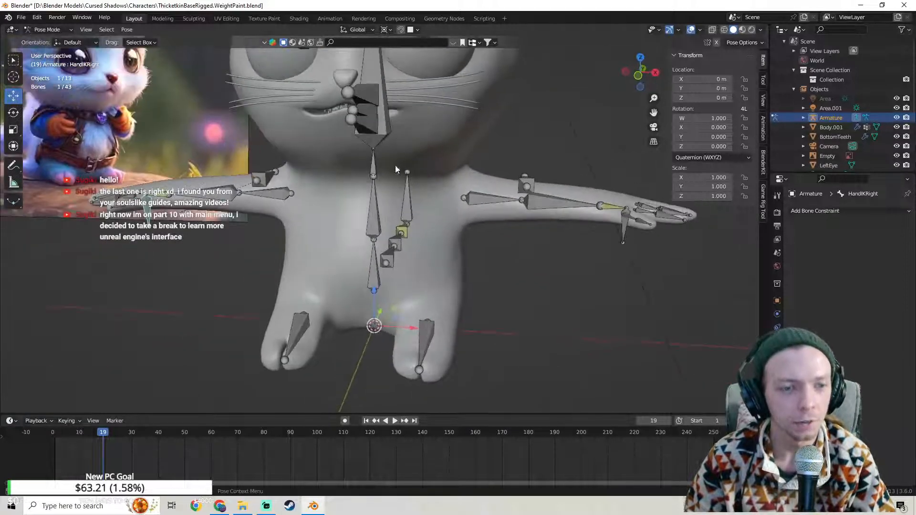
click(22, 17)
click(38, 84)
Step: Test the left arm by moving HandIKLeft, and undo the move
middle_drag(372, 209, 449, 219)
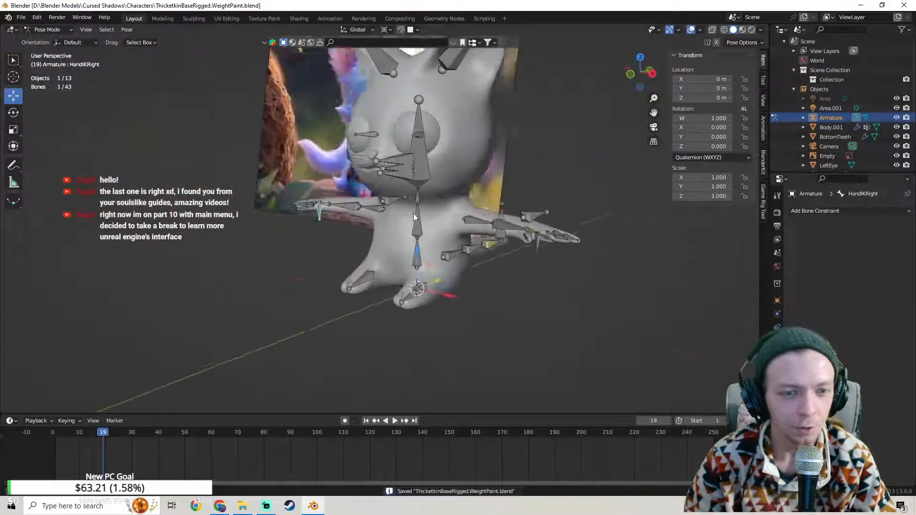
scroll(477, 218, up, 4)
scroll(506, 218, down, 2)
middle_drag(536, 225, 382, 219)
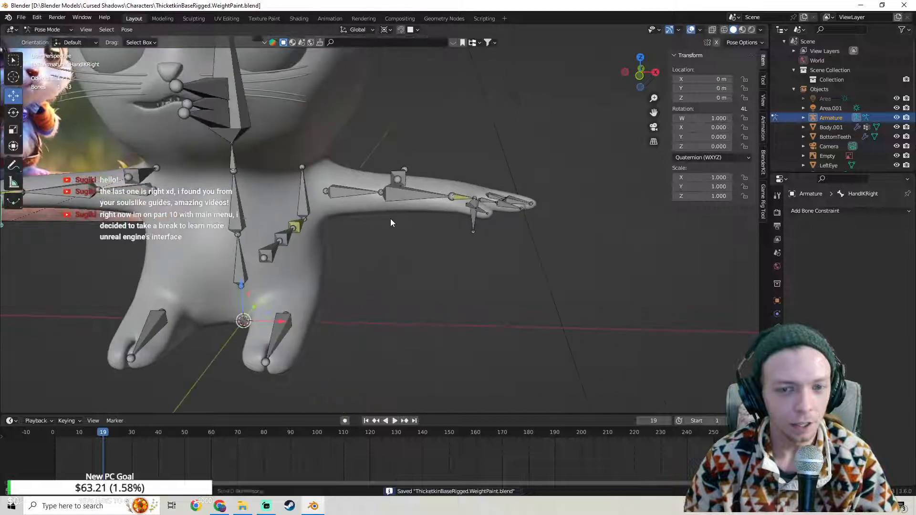
scroll(382, 219, up, 5)
click(443, 217)
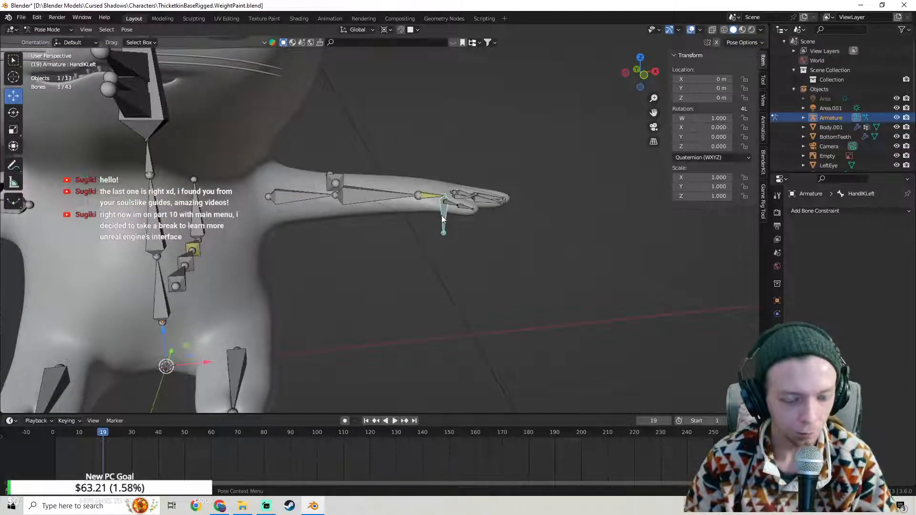
key(g)
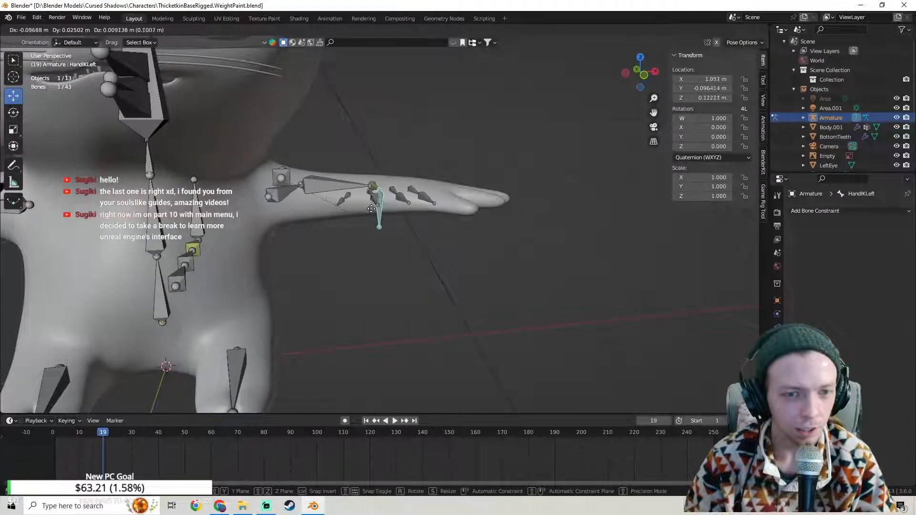
click(444, 205)
key(ctrl+z)
Step: In Object Mode, select Body.001 and the armature, and parent the body to it with automatic weights
scroll(422, 204, down, 3)
shift+middle_drag(362, 201, 374, 244)
click(49, 32)
click(49, 40)
shift+middle_drag(342, 193, 354, 168)
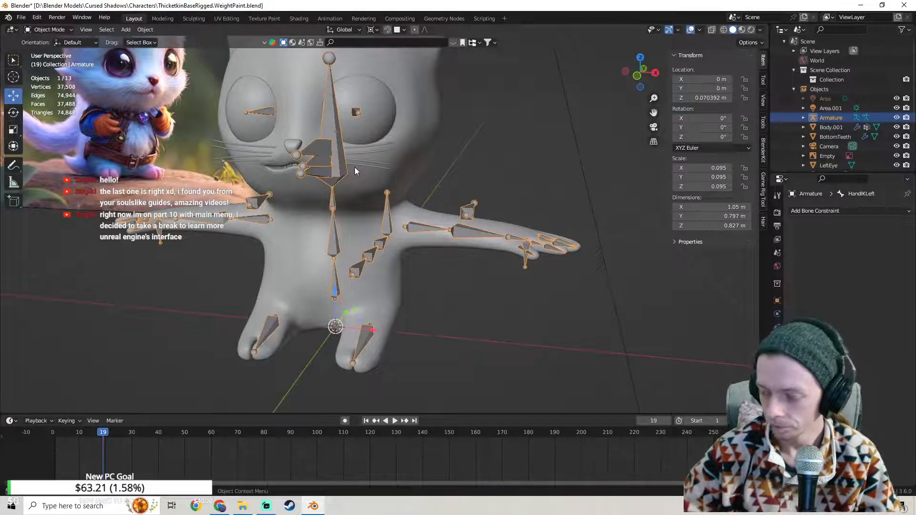
middle_drag(354, 167, 443, 171)
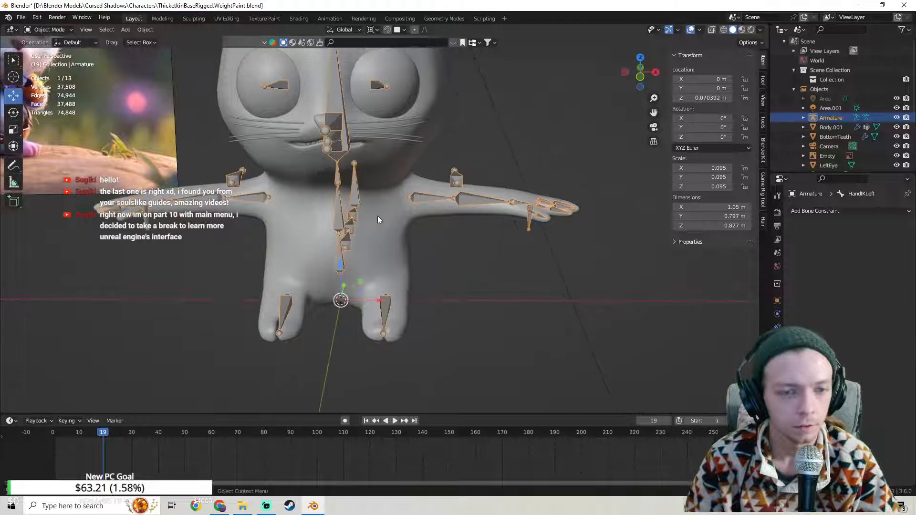
click(378, 214)
shift+click(437, 196)
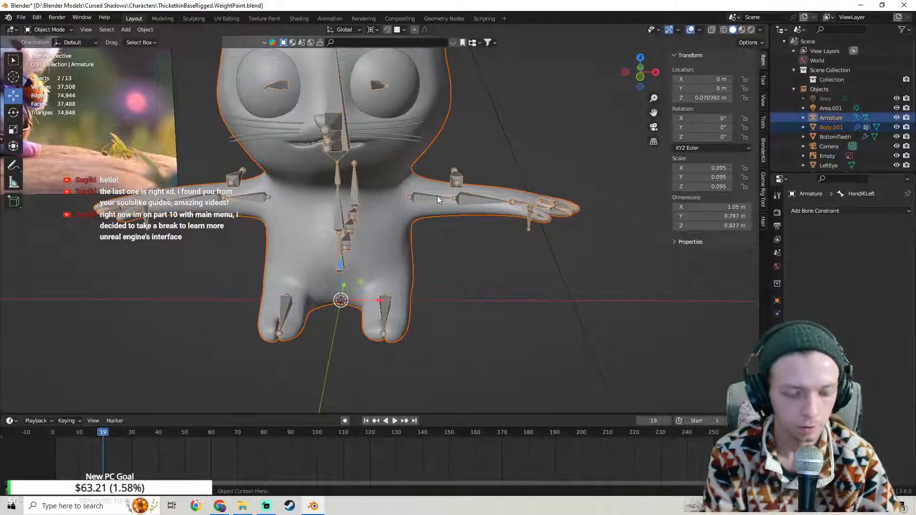
key(alt+Tab)
key(alt+Tab)
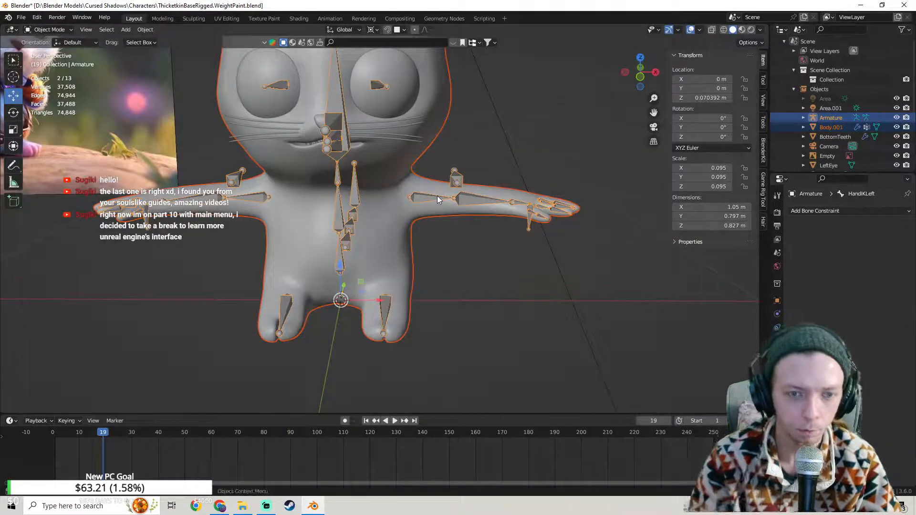
right_click(428, 197)
mouse_move(428, 197)
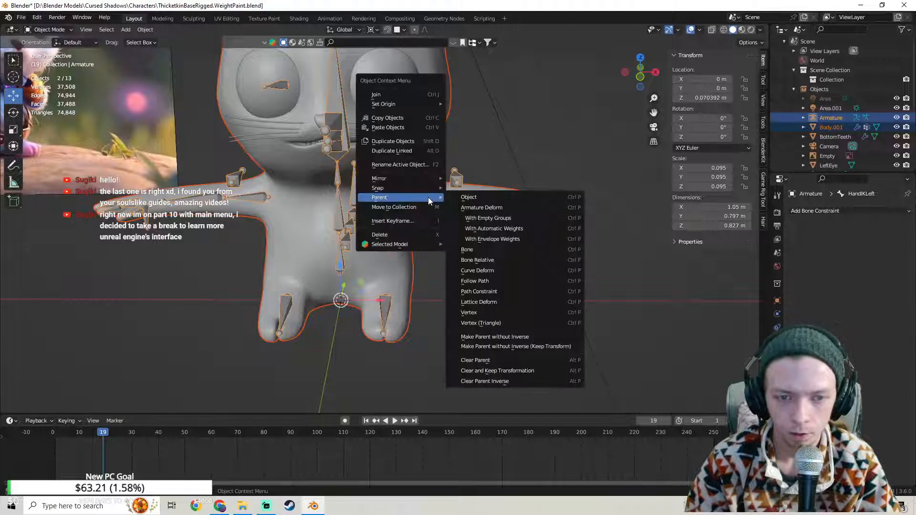
click(498, 228)
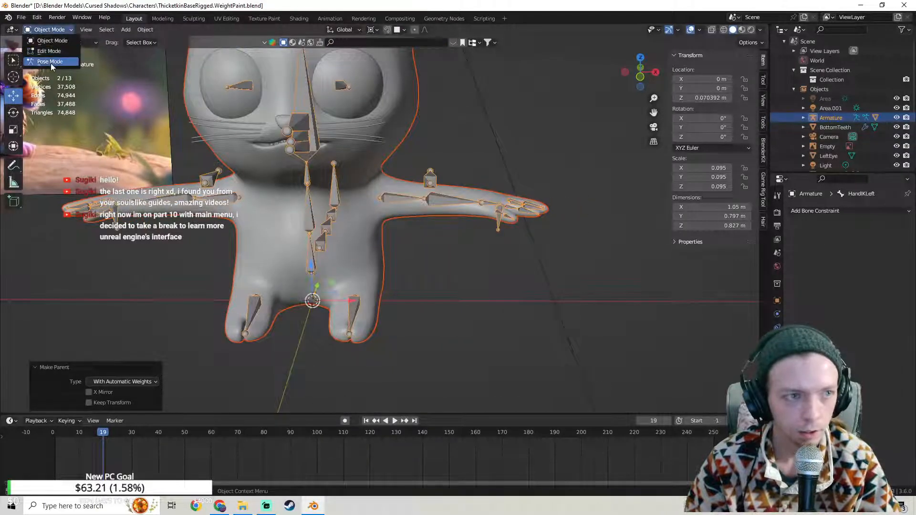
Step: In Pose Mode, test the deformation of both arms by moving HandIKLeft and HandIKRight, undoing each move
click(50, 62)
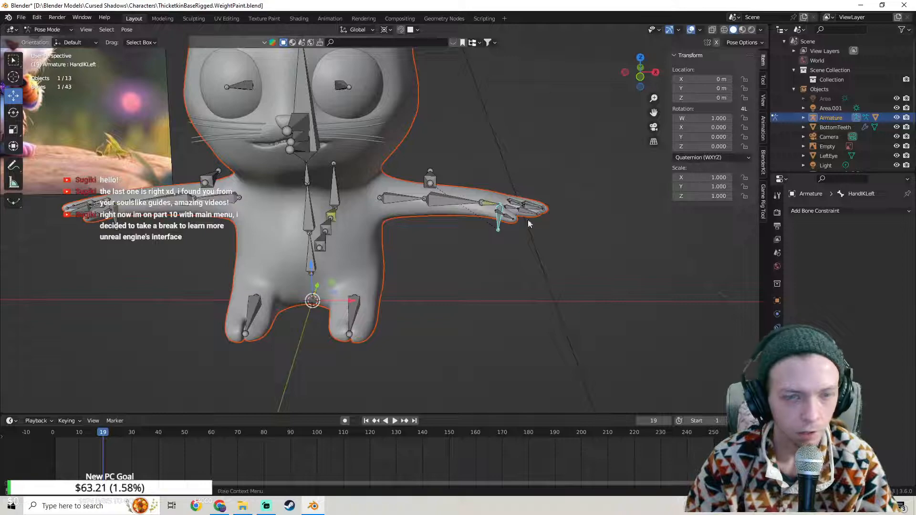
key(g)
click(485, 227)
key(ctrl+z)
key(g)
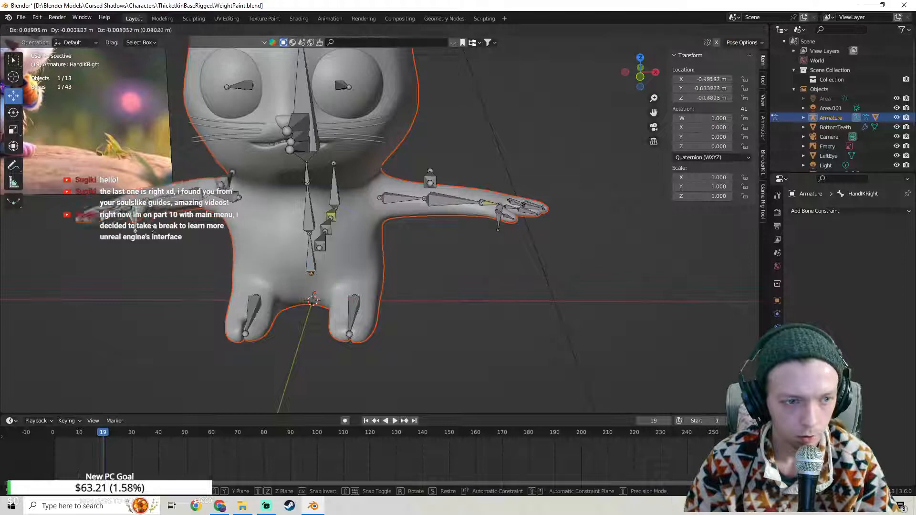
click(187, 232)
key(ctrl+z)
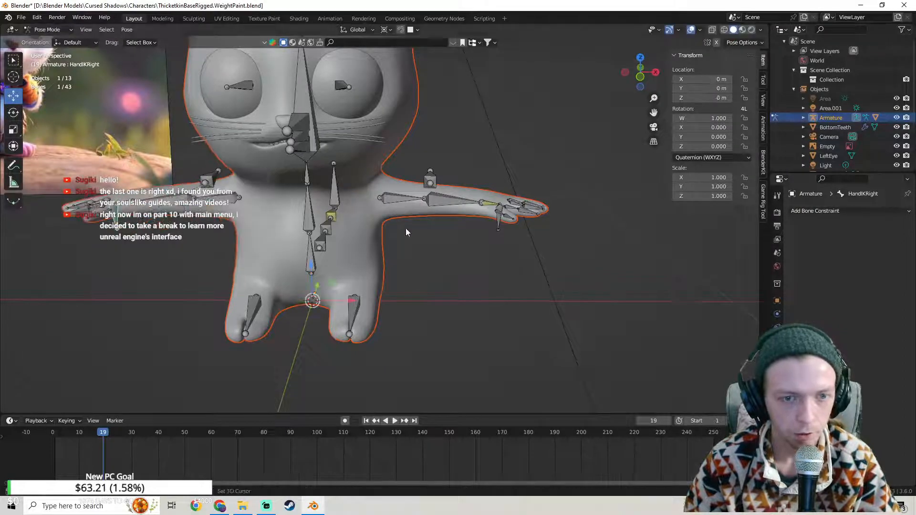
Step: Save the Blender file
shift+middle_drag(406, 227, 392, 242)
click(21, 18)
click(37, 82)
Step: Test the tail by moving the upright control bone at its tip, and undo the move
middle_drag(548, 203, 453, 191)
shift+middle_drag(482, 195, 380, 216)
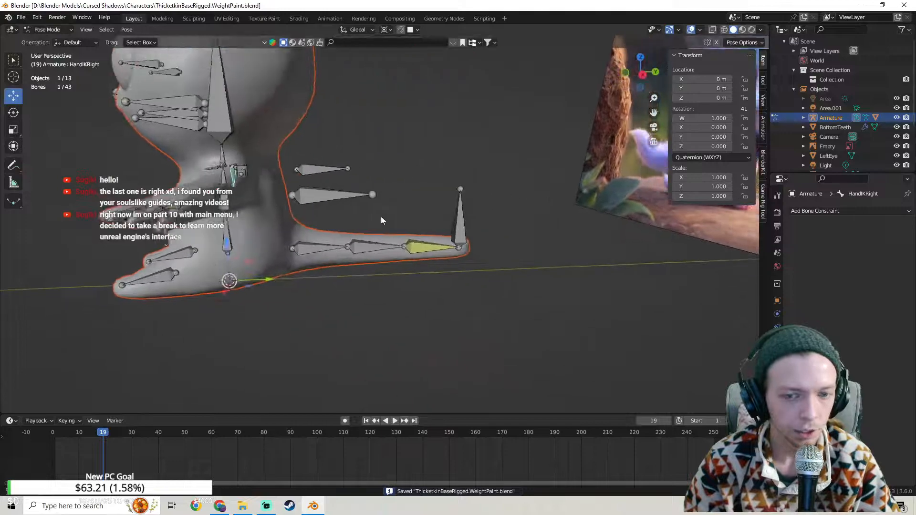
click(460, 221)
key(g)
click(414, 201)
key(ctrl+z)
Step: Retest both arms from the front by moving HandIKLeft and HandIKRight, and undo each move
middle_drag(318, 194, 409, 207)
scroll(410, 208, down, 4)
key(g)
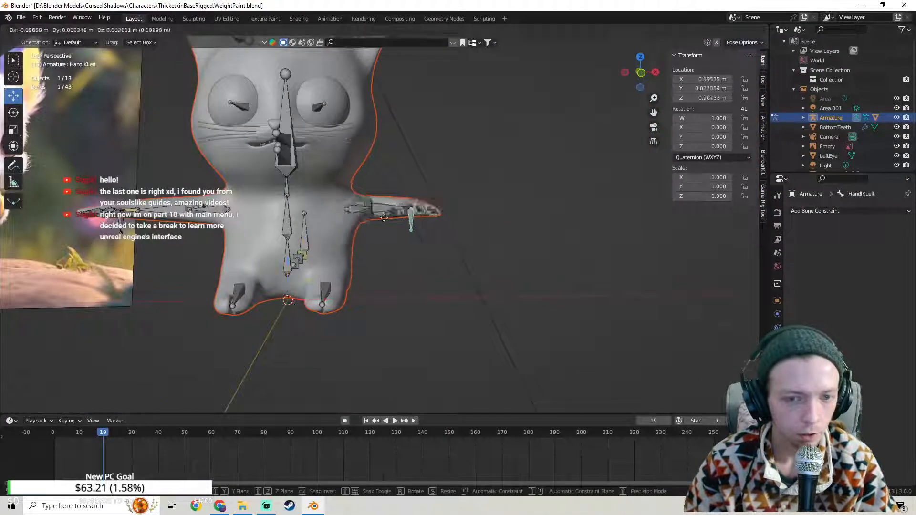
click(406, 223)
key(ctrl+z)
shift+middle_drag(186, 231, 321, 232)
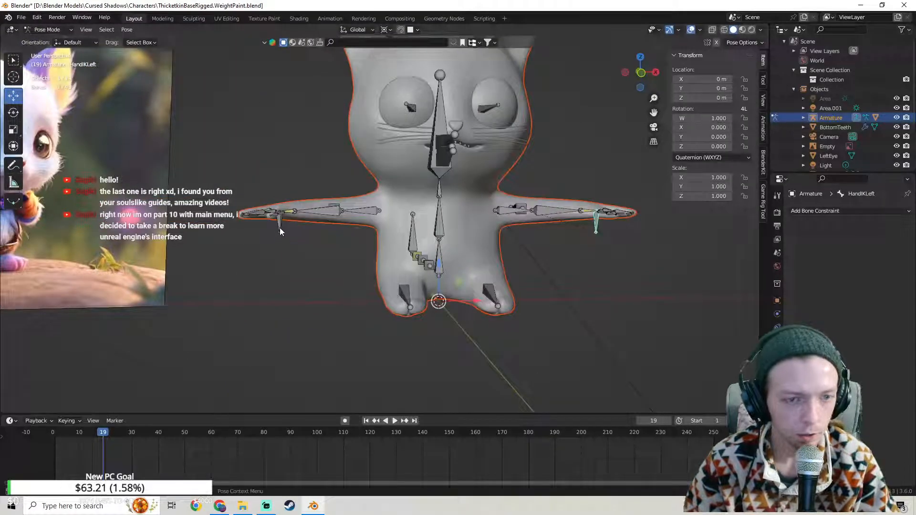
click(279, 227)
key(g)
click(315, 220)
key(ctrl+z)
Step: Try rotating the EarLeft bone several times to test the ear, and revert each rotation
shift+middle_drag(477, 158, 422, 248)
click(409, 179)
key(r)
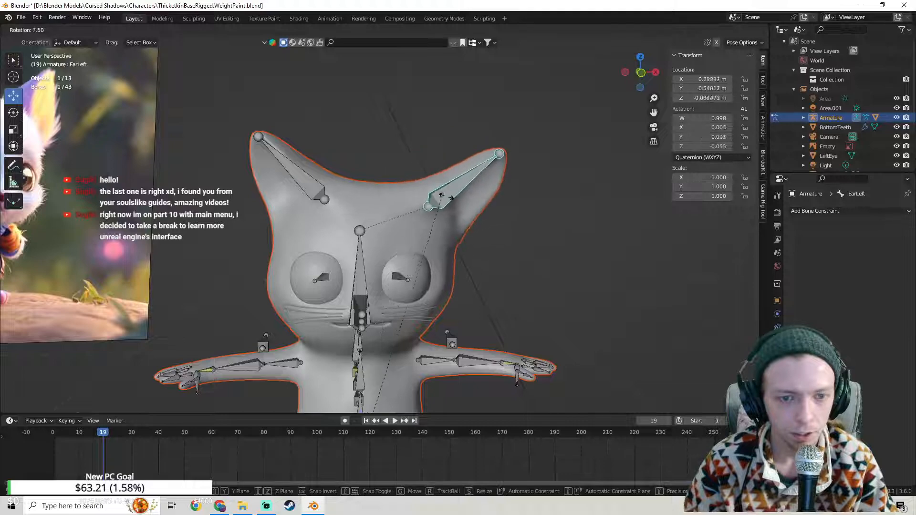
right_click(442, 188)
key(r)
right_click(445, 180)
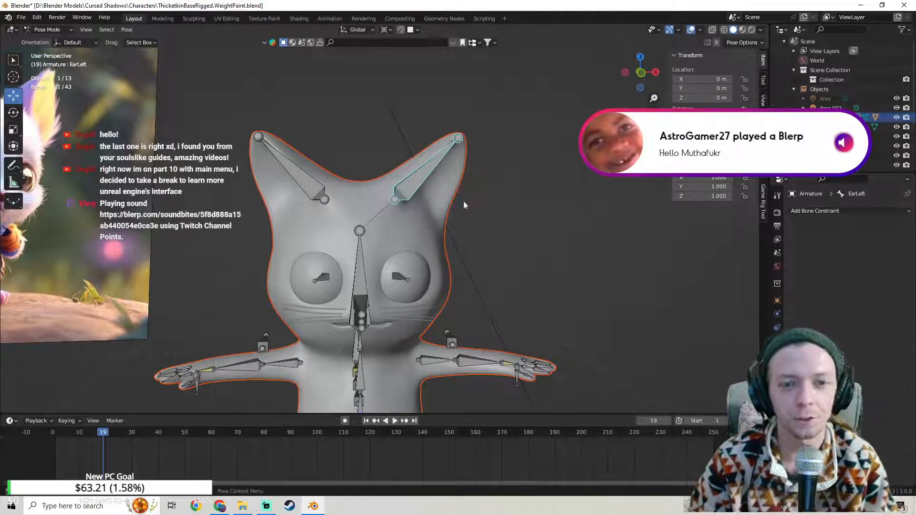
key(r)
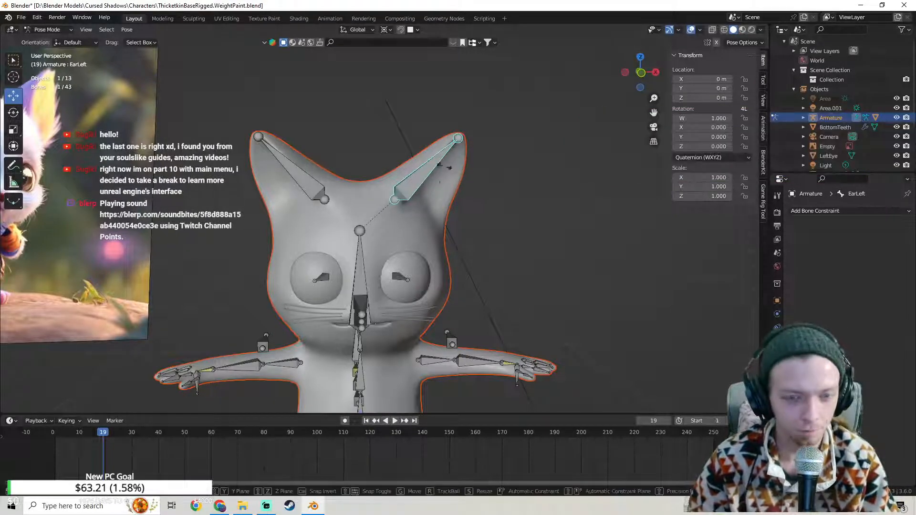
click(442, 170)
key(ctrl+z)
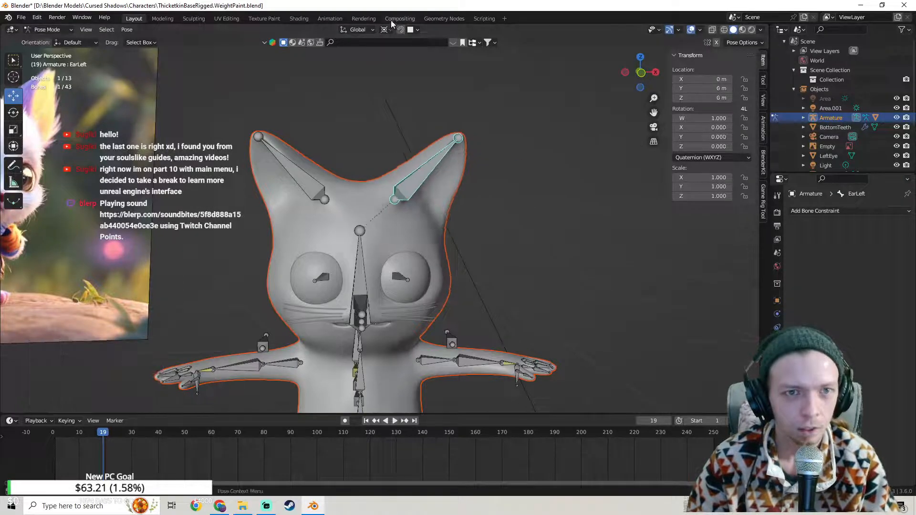
Step: Change the transform pivot point so EarLeft turns about its own base, then test-rotate it freely and around global Z, cancelling both rotations
click(384, 30)
click(398, 42)
key(r)
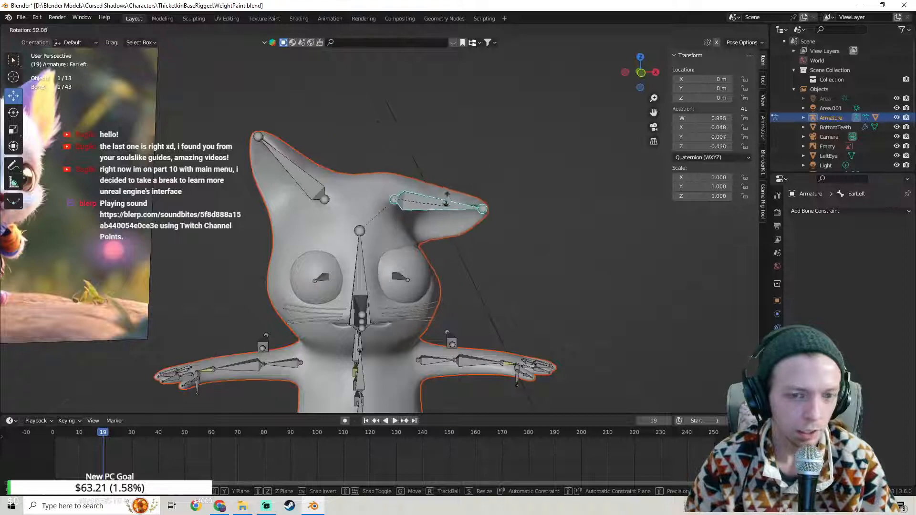
key(Escape)
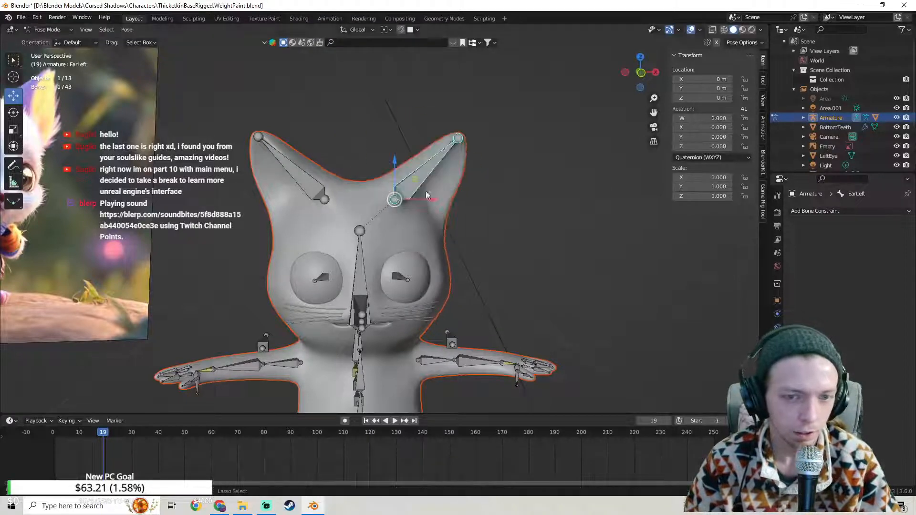
key(r)
key(z)
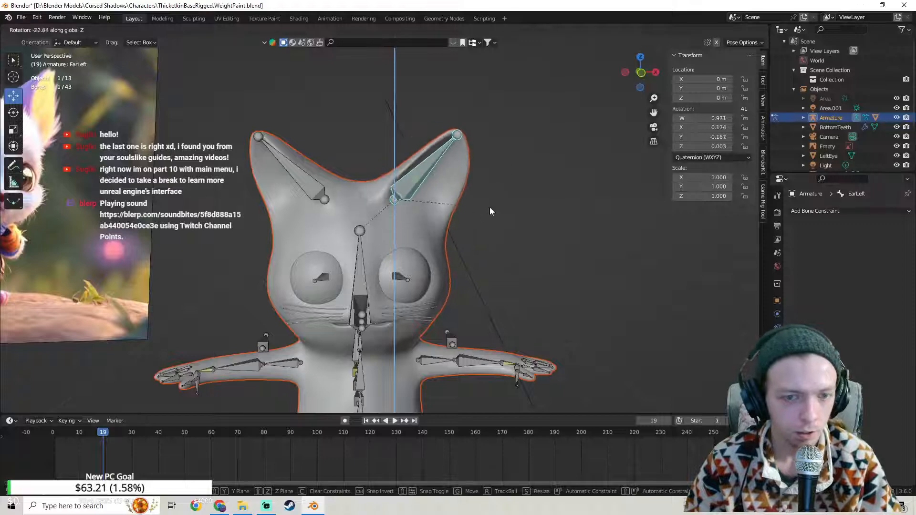
key(Escape)
Step: Test the mouth from the side by rotating BottomMouth and TopMouth, and revert each rotation
shift+middle_drag(507, 225, 340, 208)
scroll(310, 215, up, 3)
click(381, 216)
key(r)
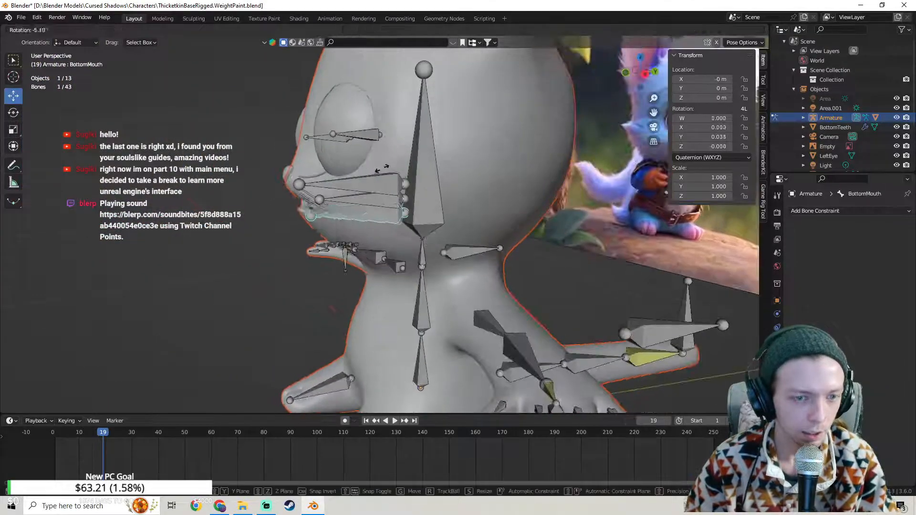
right_click(376, 182)
mouse_move(376, 178)
middle_down()
mouse_move(456, 165)
mouse_move(364, 175)
middle_up()
click(365, 174)
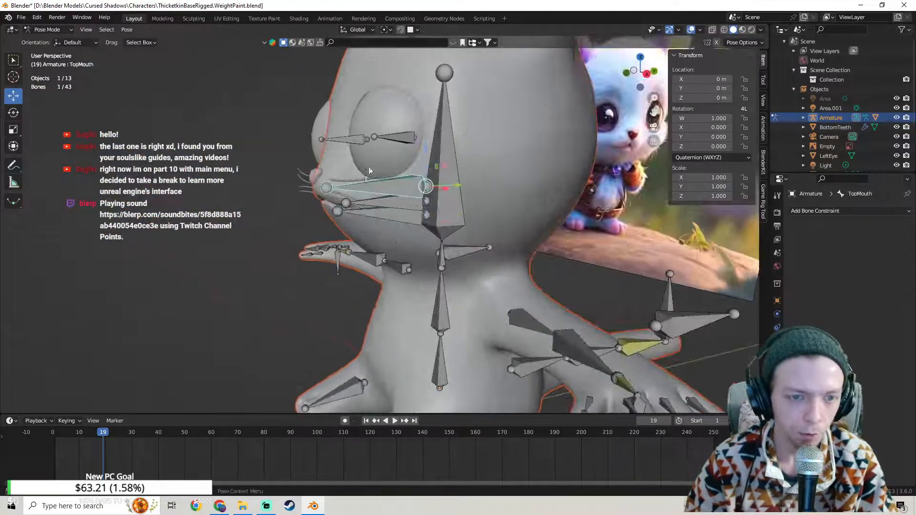
key(r)
click(386, 163)
key(ctrl+z)
Step: Test the lower lip by rotating BottomMouth twice, and undo both rotations
middle_drag(363, 184, 565, 185)
click(364, 210)
key(r)
click(382, 210)
key(ctrl+z)
key(r)
click(410, 187)
key(ctrl+z)
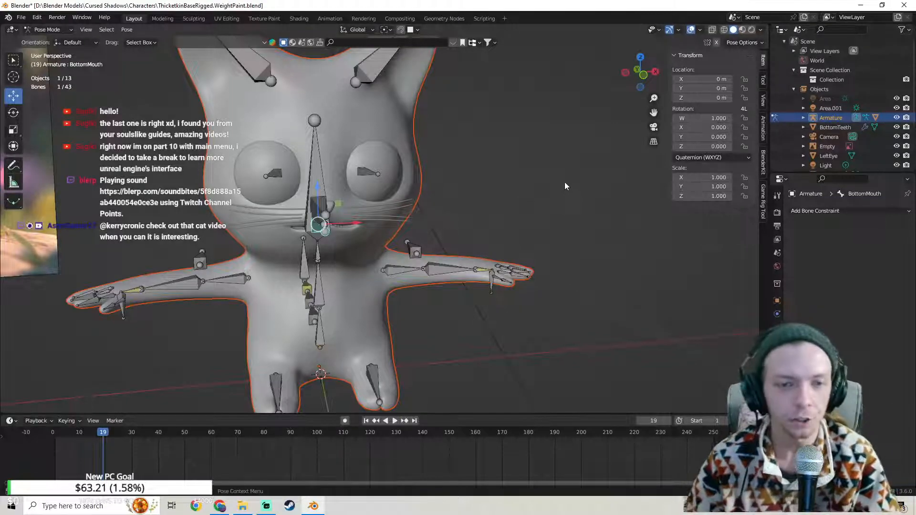
Step: Check the left arm up close by moving HandIKLeft, and cancel each move
shift+middle_drag(511, 213, 437, 171)
scroll(463, 258, up, 2)
middle_drag(463, 258, 431, 217)
click(424, 222)
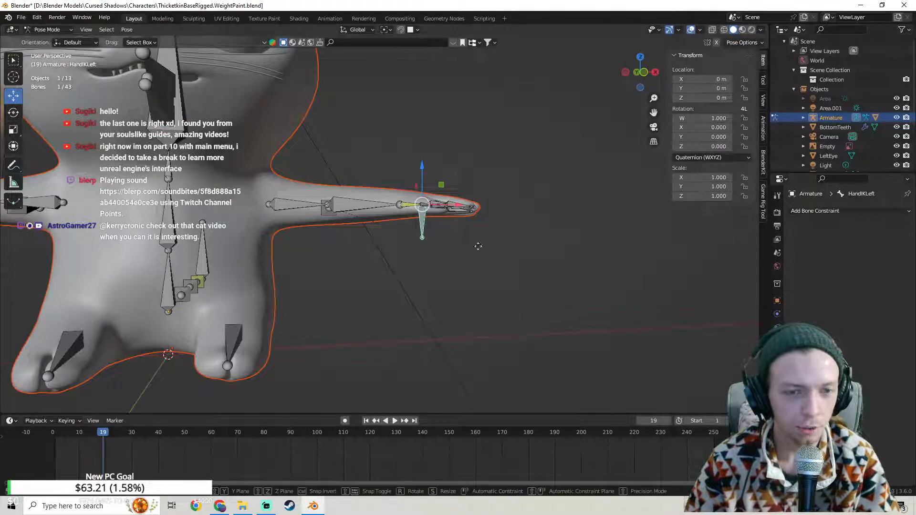
key(g)
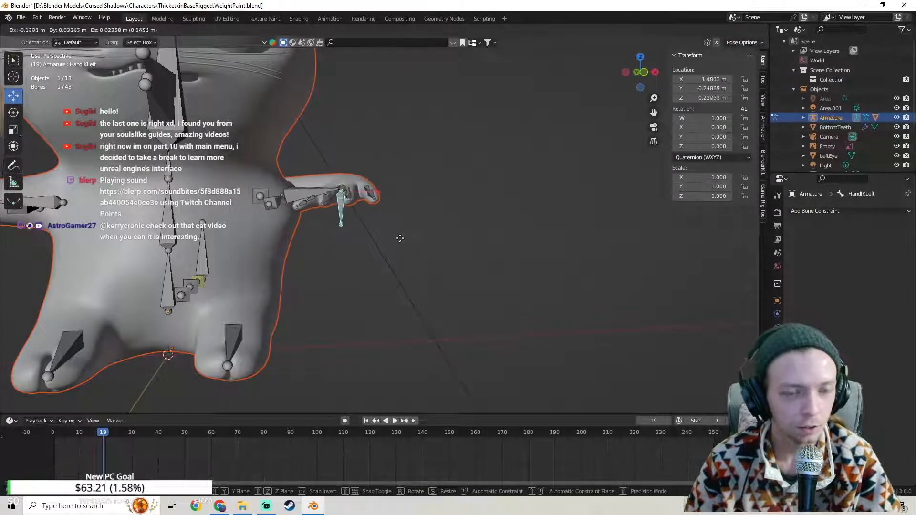
right_click(401, 237)
middle_drag(402, 237, 441, 233)
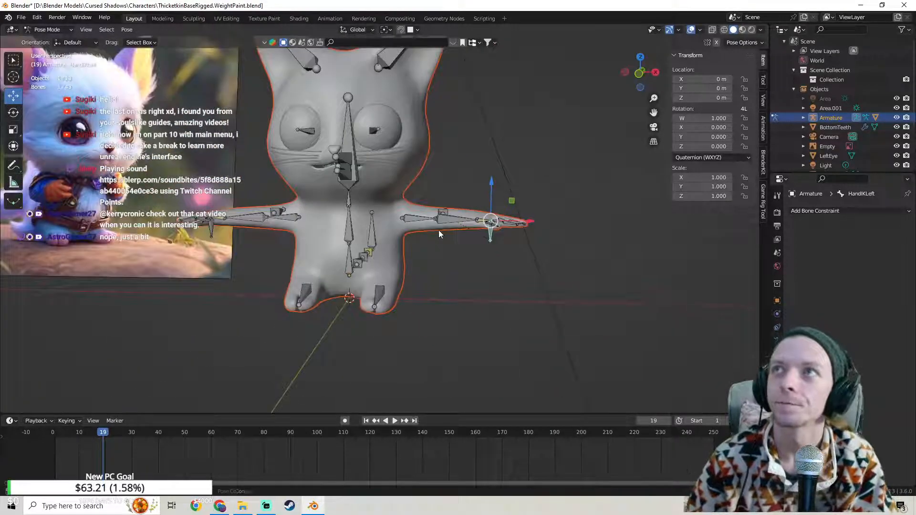
scroll(439, 230, up, 2)
middle_drag(541, 185, 499, 170)
scroll(474, 203, up, 2)
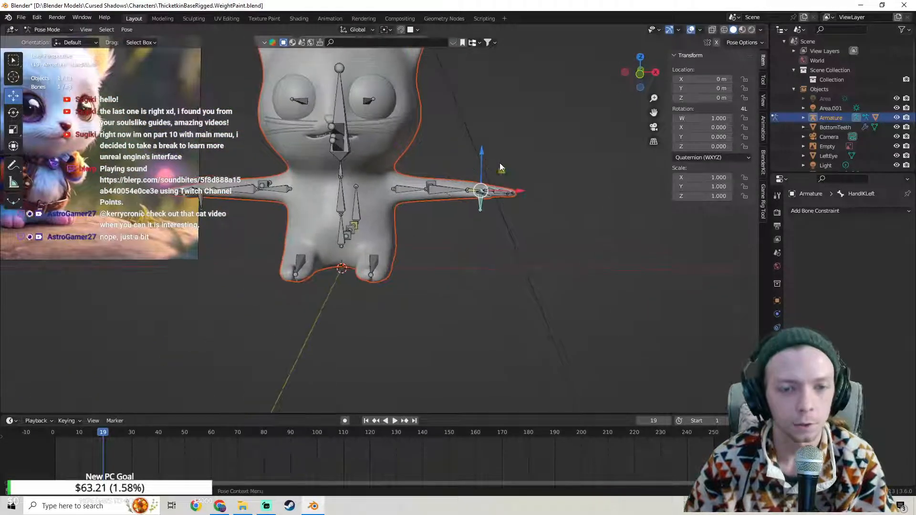
key(g)
key(Escape)
scroll(458, 183, up, 5)
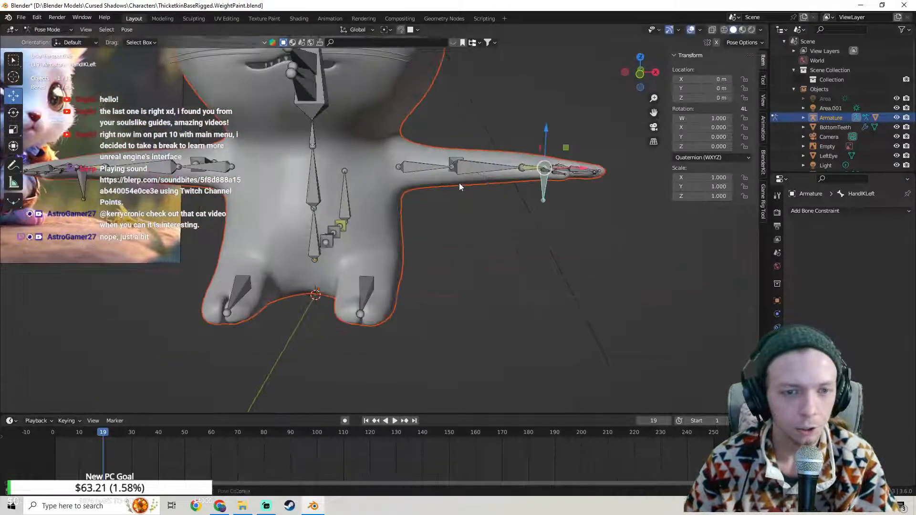
click(62, 26)
click(56, 44)
click(338, 248)
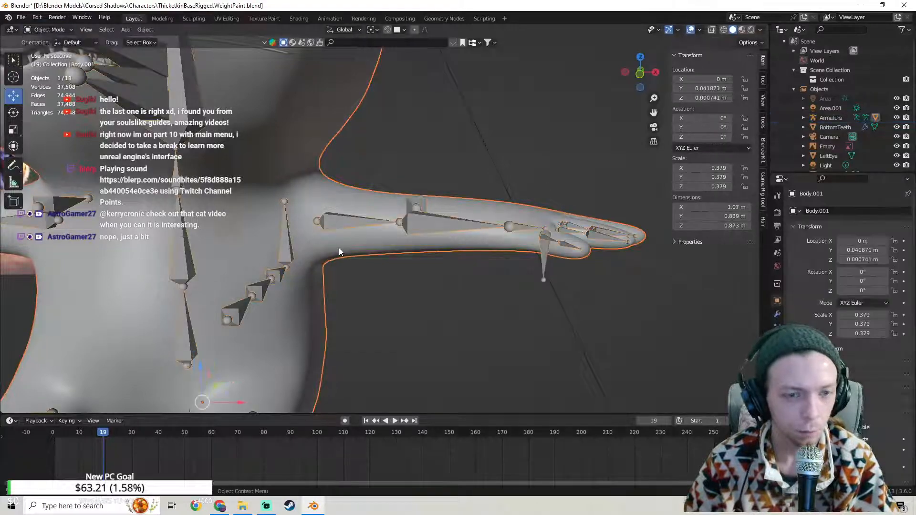
click(340, 226)
click(34, 31)
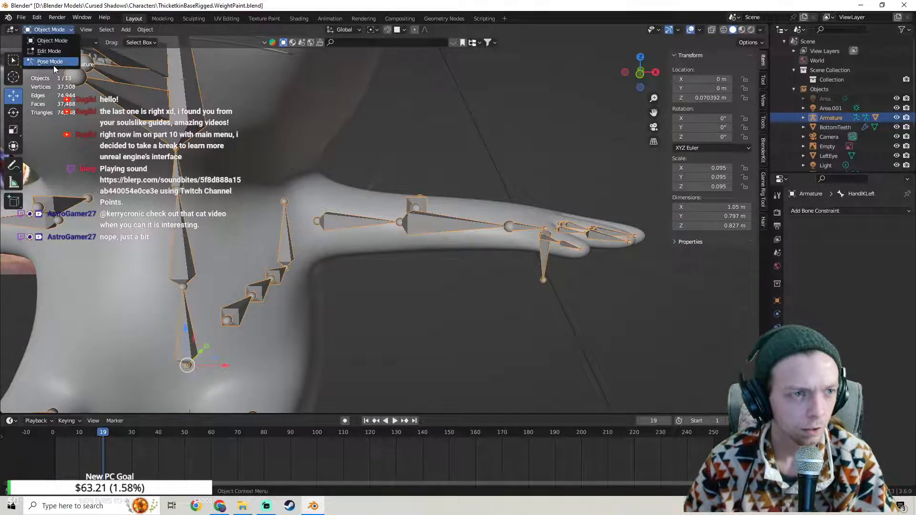
click(53, 65)
Step: Select the Arm0Left bone, add Body.001 to the armature selection in Object Mode, and enter Weight Paint mode
click(350, 224)
click(35, 31)
click(48, 44)
shift+click(353, 244)
middle_drag(353, 239, 297, 202)
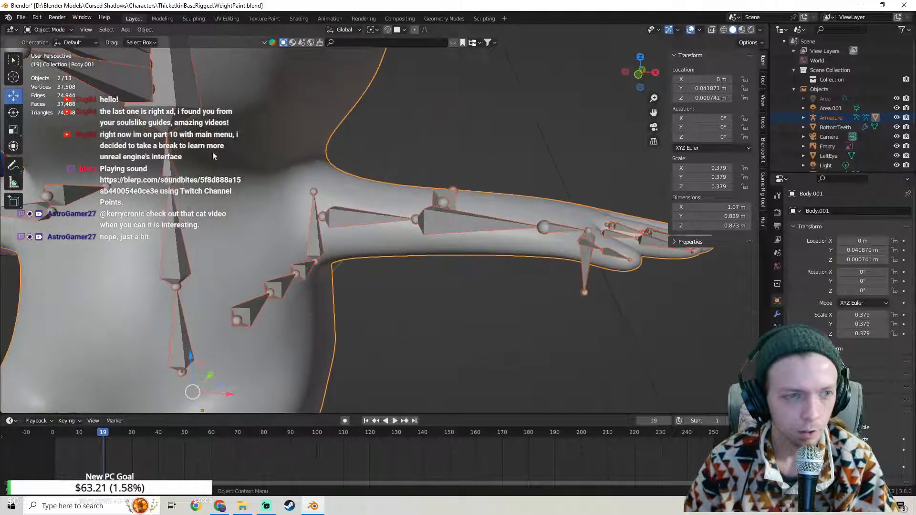
click(47, 29)
click(47, 81)
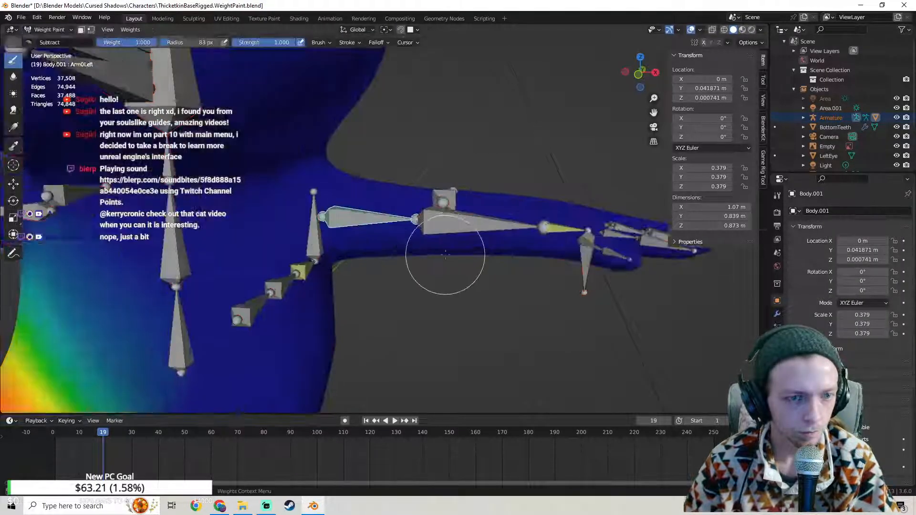
Step: Pick the Arm0Left bone to display its weights on the body, and set the brush weight to 0
scroll(436, 256, down, 3)
mouse_move(386, 237)
middle_down()
mouse_move(403, 227)
mouse_move(289, 210)
mouse_move(152, 217)
mouse_move(340, 258)
mouse_move(348, 268)
middle_up()
ctrl+click(372, 218)
scroll(374, 219, up, 3)
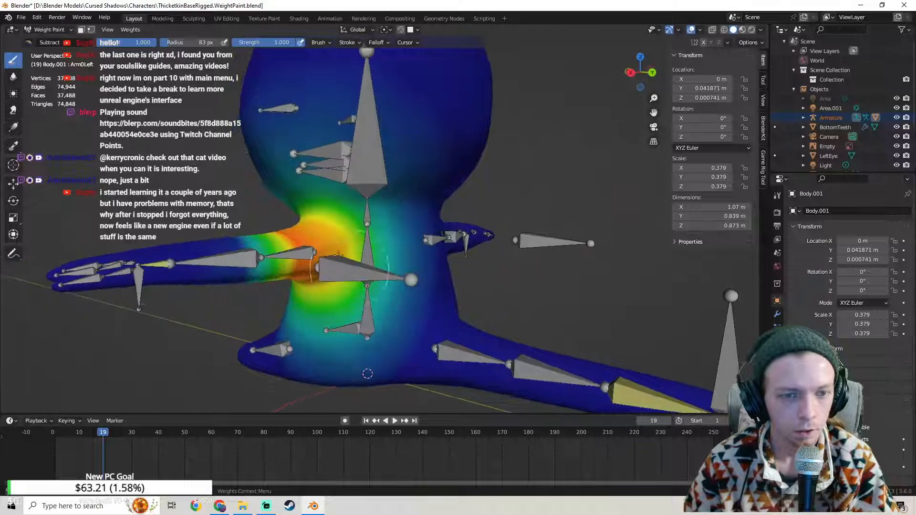
shift+middle_drag(431, 275, 418, 198)
scroll(419, 198, up, 3)
mouse_move(340, 333)
shift+middle_down()
mouse_move(457, 229)
mouse_move(514, 198)
shift+middle_up()
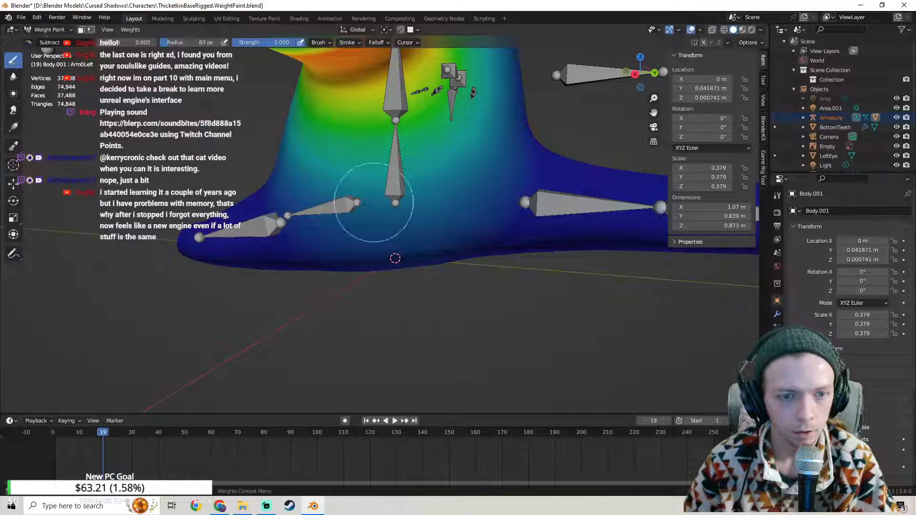
Step: Examine how far the Arm0Left weights spread over the torso and hips from several angles
middle_drag(422, 197, 429, 201)
middle_drag(277, 175, 320, 236)
middle_drag(213, 212, 330, 232)
scroll(486, 237, up, 4)
mouse_move(486, 250)
shift+middle_down()
mouse_move(350, 261)
mouse_move(422, 263)
shift+middle_up()
scroll(350, 261, up, 3)
shift+middle_drag(381, 321, 384, 280)
scroll(410, 165, down, 3)
middle_drag(410, 174, 405, 194)
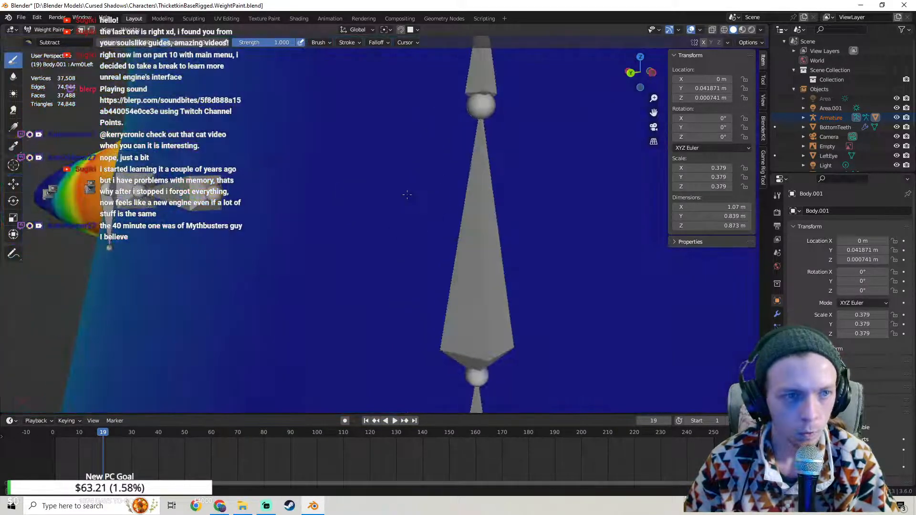
scroll(430, 203, up, 3)
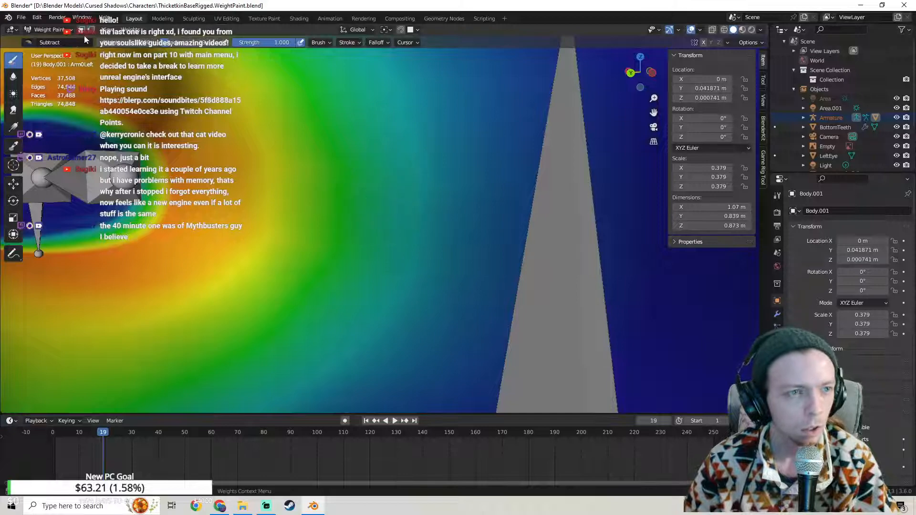
Step: Switch to the Draw brush and paint zero Arm0Left weight over the middle of the torso beside the spine
click(29, 43)
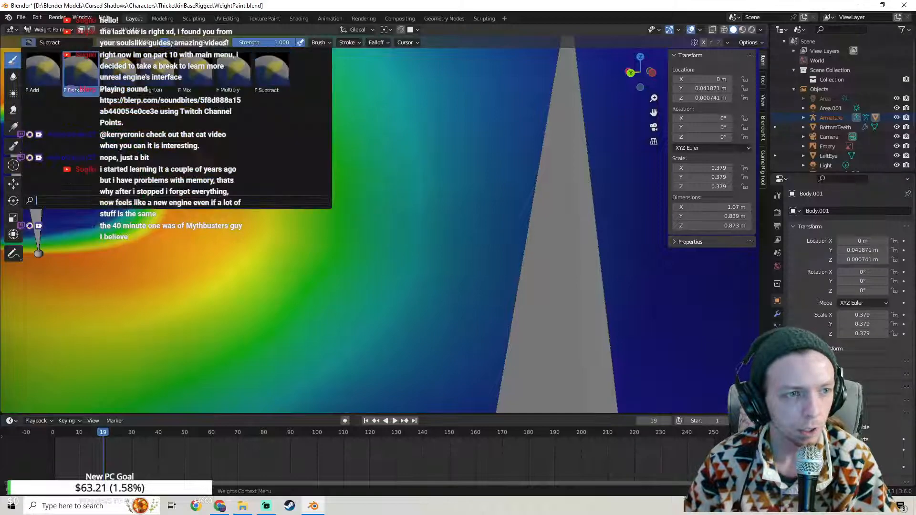
click(120, 69)
mouse_move(419, 334)
mouse_down()
mouse_move(435, 292)
mouse_move(445, 153)
mouse_move(455, 273)
mouse_move(505, 266)
mouse_up()
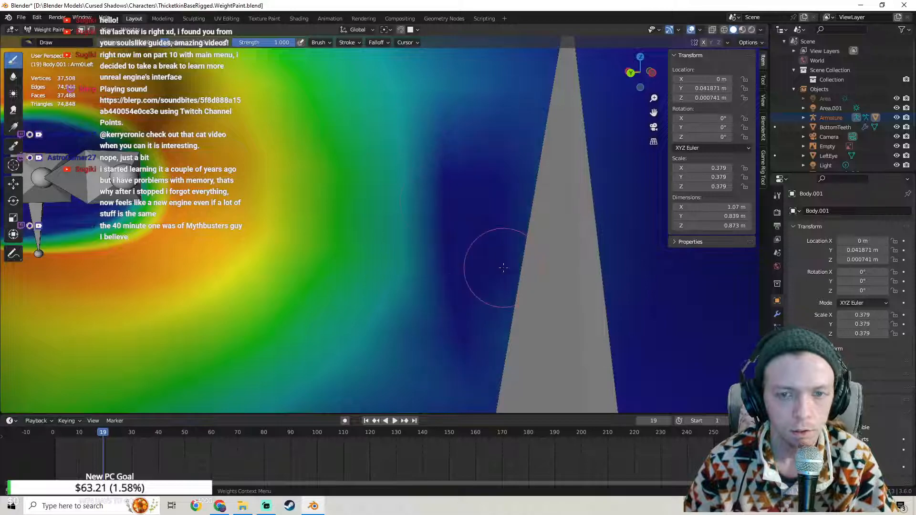
scroll(513, 249, down, 6)
mouse_move(513, 249)
middle_down()
mouse_move(405, 279)
mouse_move(389, 234)
mouse_move(449, 194)
mouse_move(462, 235)
mouse_move(352, 247)
middle_up()
scroll(392, 231, down, 3)
scroll(353, 246, up, 3)
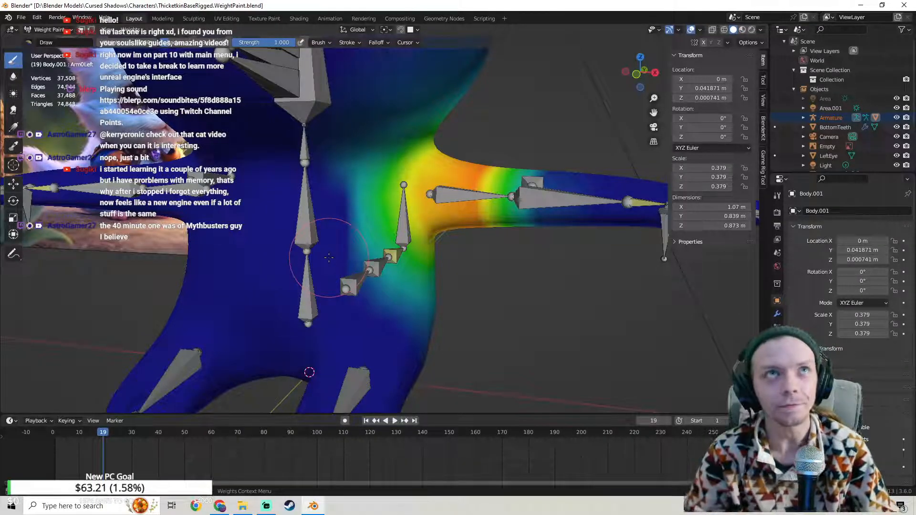
Step: Paint the Arm0Left weight off the lower torso and hip on the body's side
middle_drag(309, 372, 557, 337)
shift+middle_drag(442, 159, 466, 123)
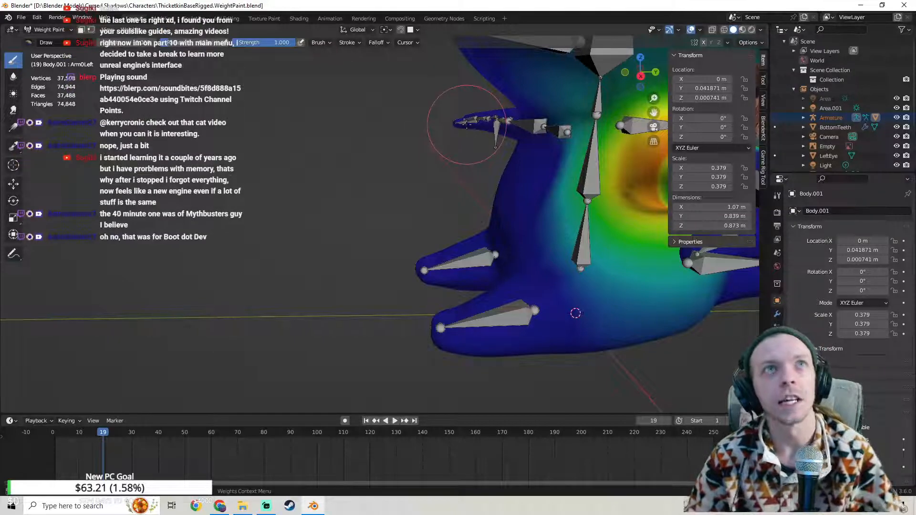
middle_drag(482, 180, 339, 222)
scroll(380, 229, up, 1)
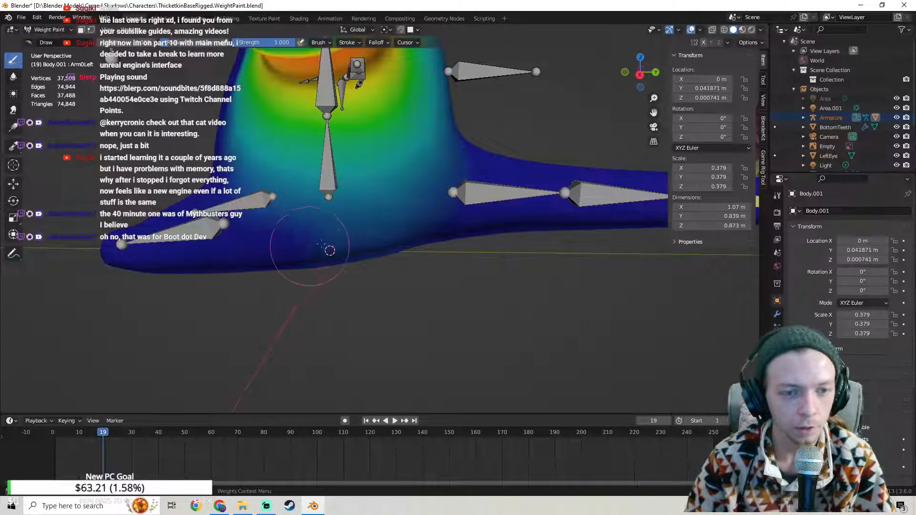
scroll(383, 228, down, 4)
middle_drag(432, 214, 590, 225)
middle_drag(515, 222, 377, 226)
scroll(373, 225, up, 3)
mouse_move(329, 204)
mouse_down()
mouse_move(420, 224)
mouse_move(516, 228)
mouse_move(370, 217)
mouse_up()
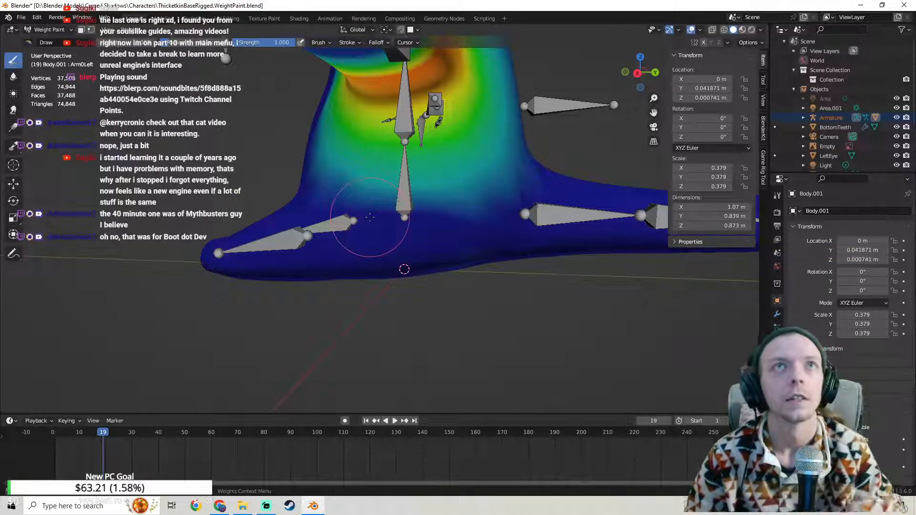
Step: Clear the remaining Arm0Left weight from the lower back and waist around the hip
mouse_move(485, 162)
middle_down()
mouse_move(454, 152)
mouse_move(402, 203)
middle_up()
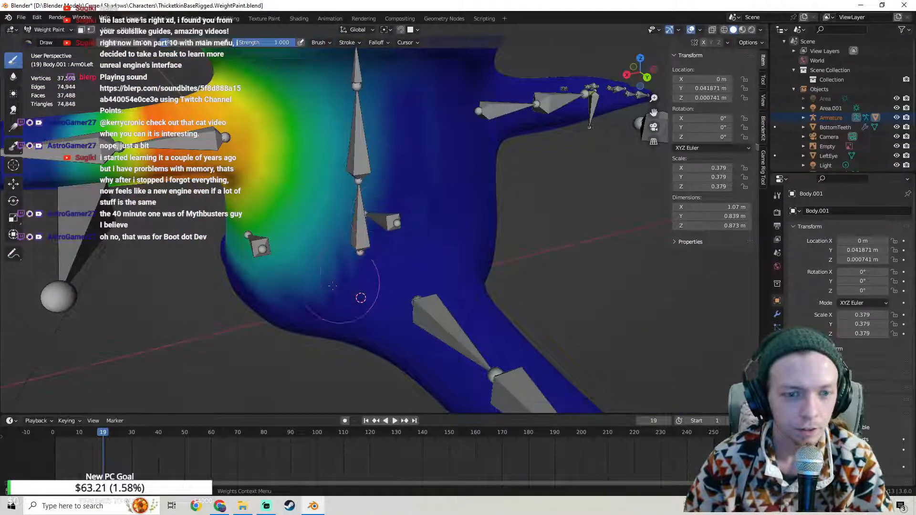
mouse_move(296, 305)
middle_down()
mouse_move(355, 228)
mouse_move(334, 257)
mouse_move(343, 248)
middle_up()
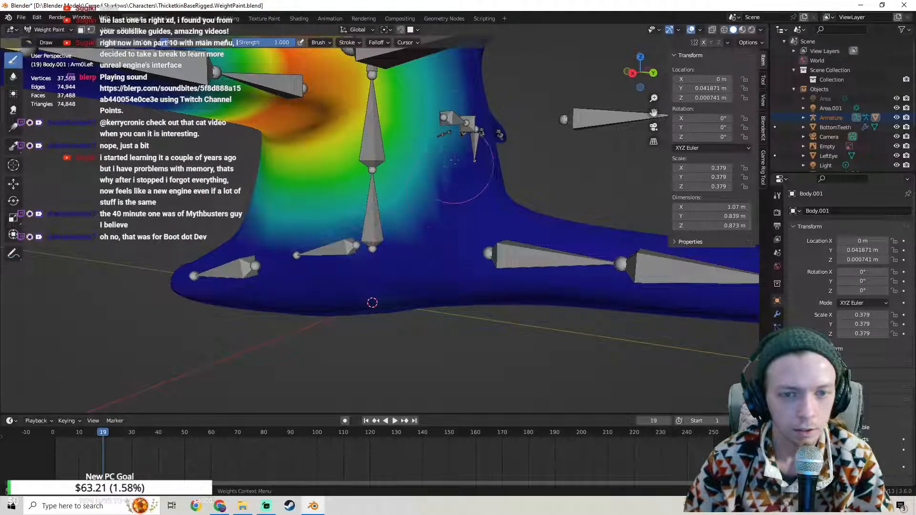
middle_drag(463, 138, 457, 264)
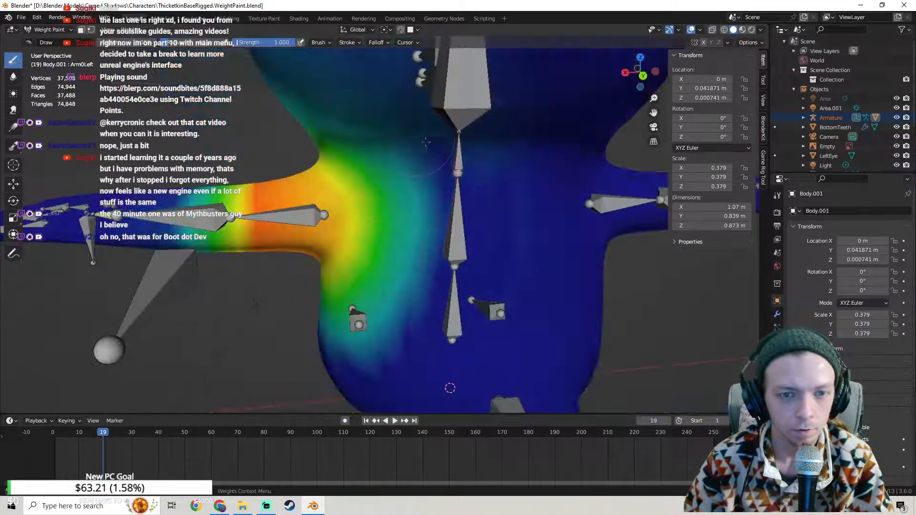
Step: Paint zero Arm0Left weight over the lower side of the head above the neck
mouse_move(391, 119)
middle_down()
mouse_move(450, 249)
mouse_move(420, 224)
middle_up()
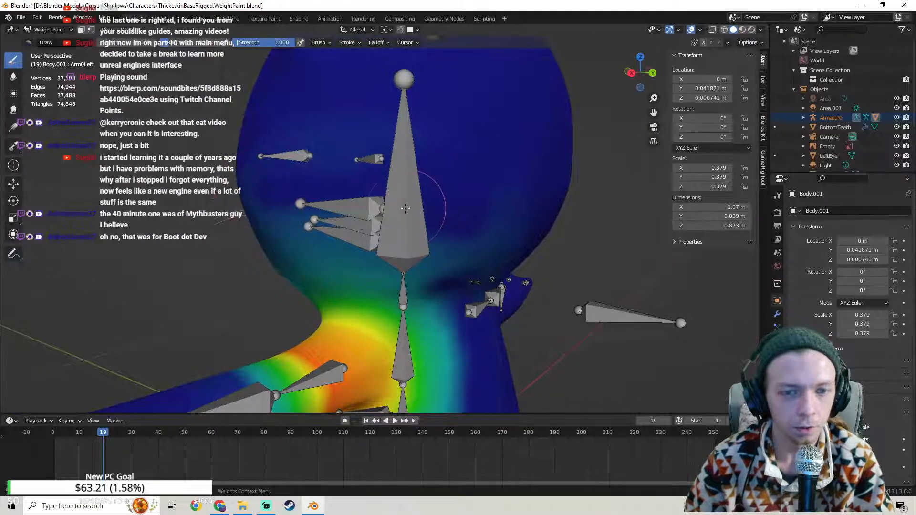
middle_drag(467, 224, 333, 258)
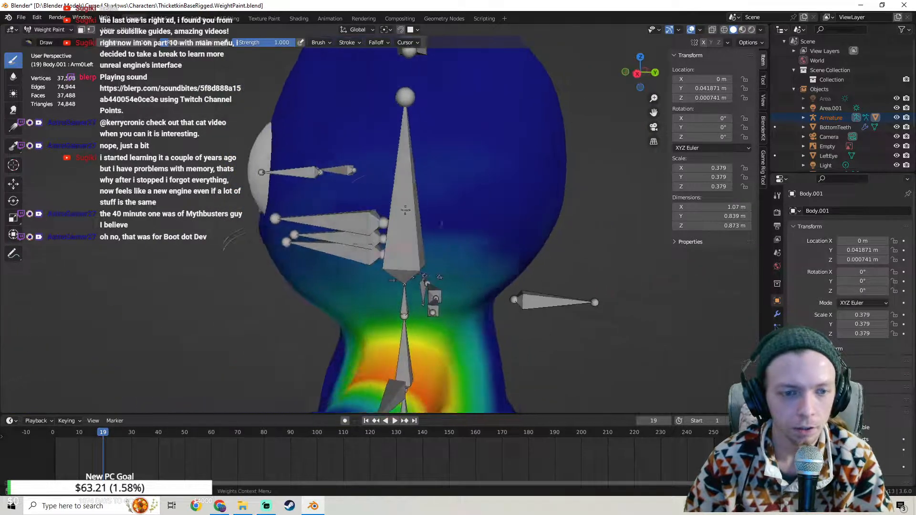
drag(310, 264, 493, 267)
middle_drag(353, 231, 402, 179)
drag(402, 180, 353, 213)
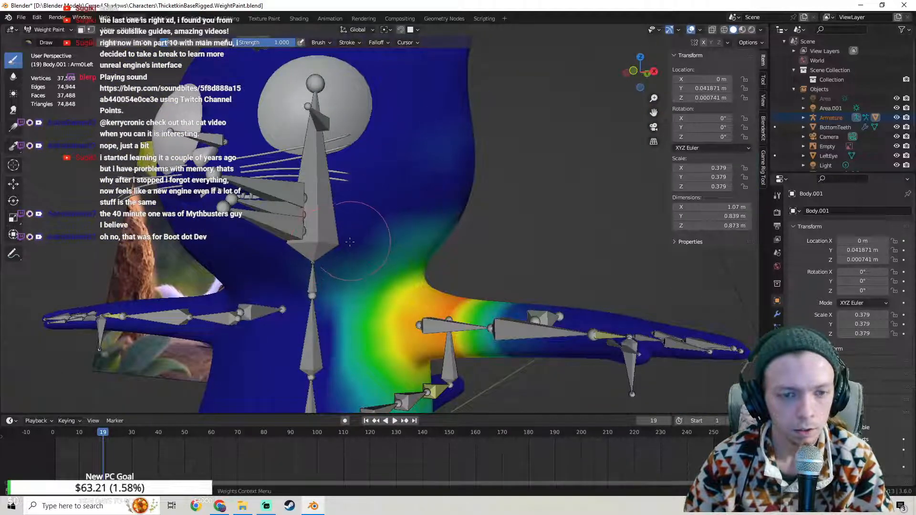
Step: Clear the stray Arm0Left weight from the side and top of the head
middle_drag(444, 210, 386, 215)
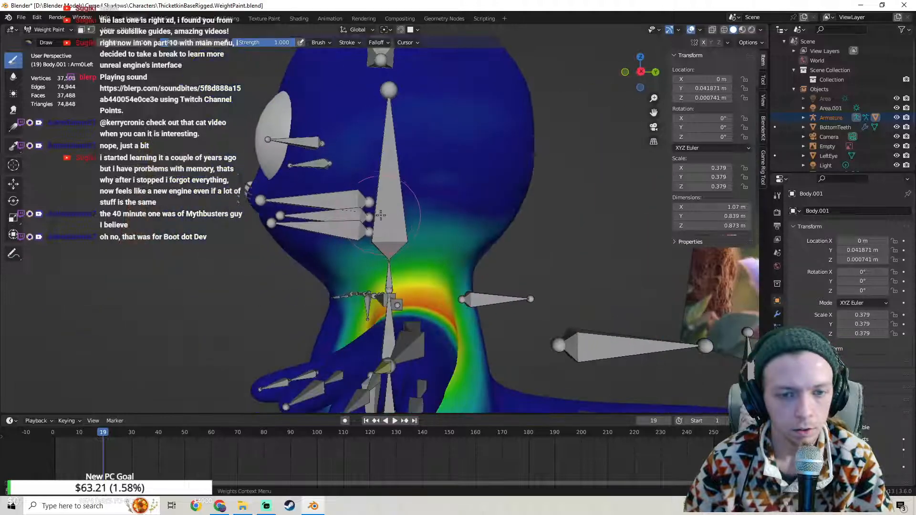
mouse_move(511, 218)
middle_down()
mouse_move(444, 202)
mouse_move(368, 215)
mouse_move(405, 239)
mouse_move(426, 224)
middle_up()
middle_drag(344, 177, 160, 186)
middle_drag(330, 180, 352, 176)
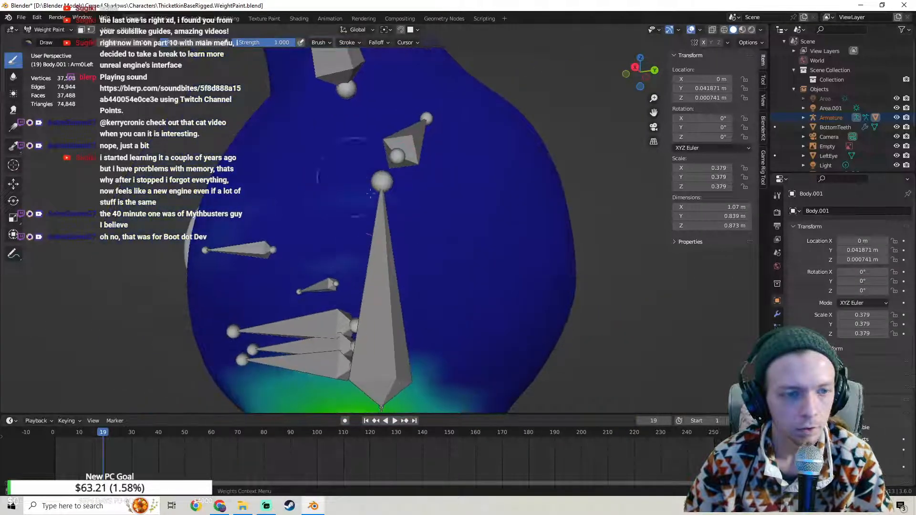
mouse_move(271, 207)
middle_down()
mouse_move(428, 216)
mouse_move(478, 130)
middle_up()
shift+middle_drag(367, 301, 356, 124)
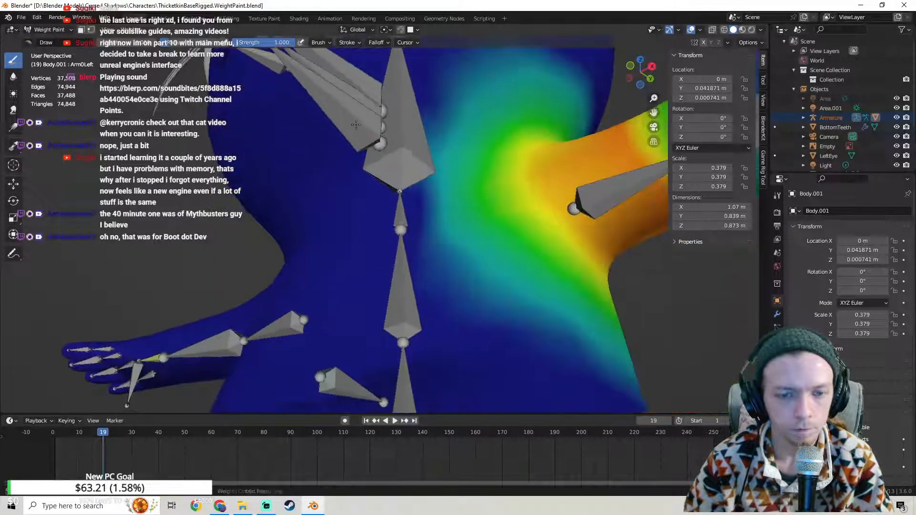
Step: Return the body mesh to Object Mode and save the file
middle_drag(472, 325, 434, 3)
scroll(460, 201, down, 3)
middle_drag(460, 201, 360, 251)
shift+middle_drag(460, 292, 447, 232)
middle_drag(342, 245, 383, 189)
click(49, 32)
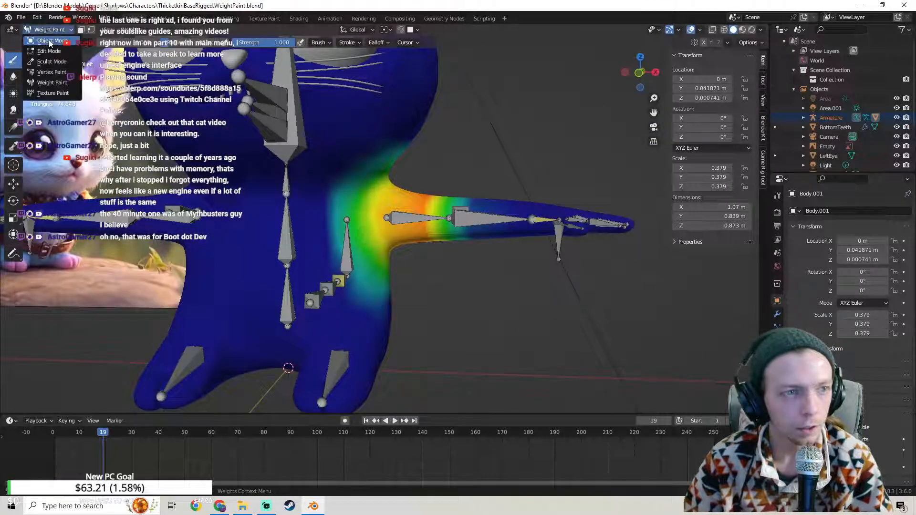
click(45, 40)
scroll(141, 107, down, 3)
click(18, 18)
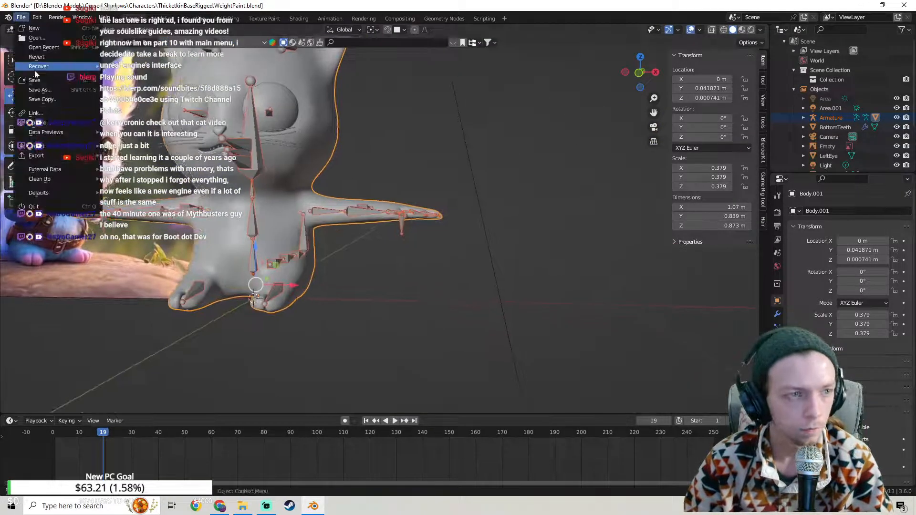
click(53, 70)
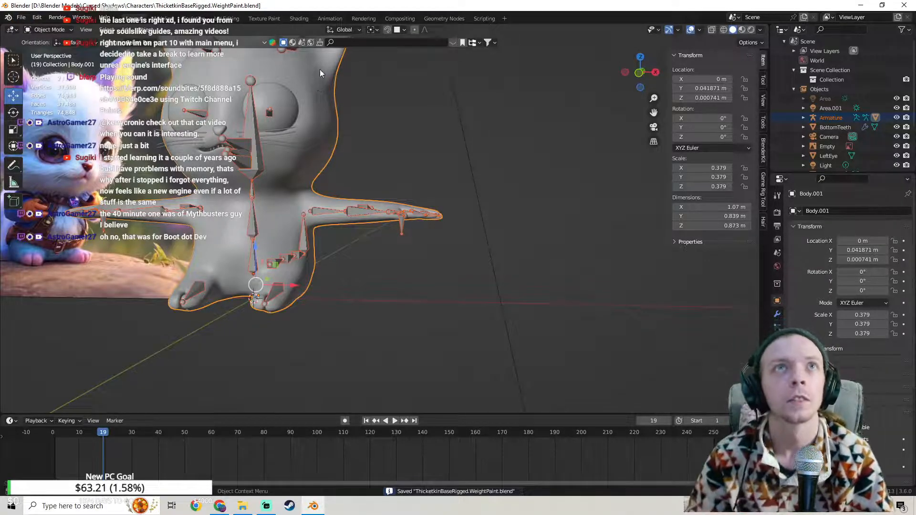
Step: Select only the armature and enter Pose Mode
scroll(405, 120, up, 4)
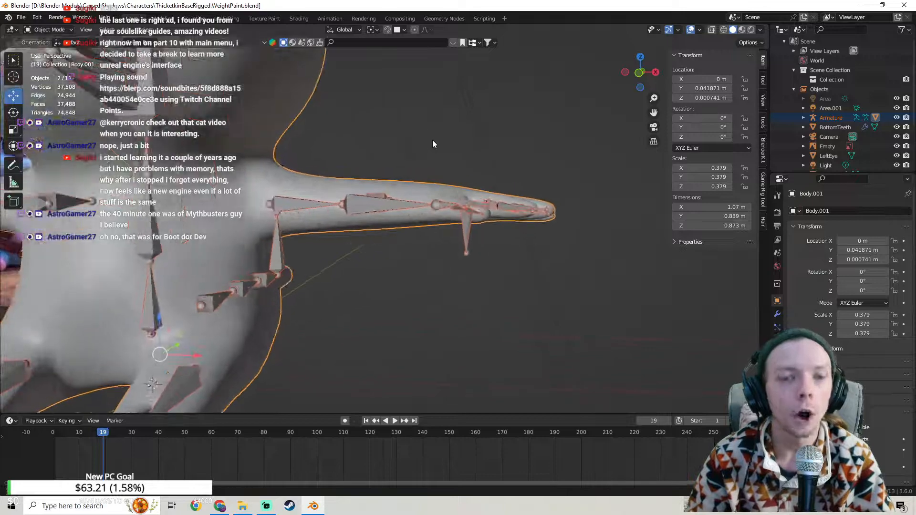
shift+middle_drag(461, 140, 413, 167)
click(53, 30)
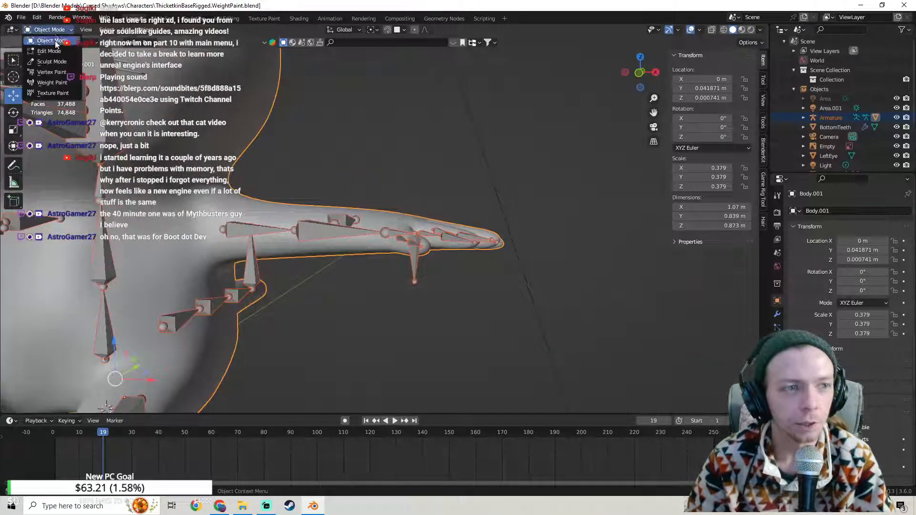
click(414, 261)
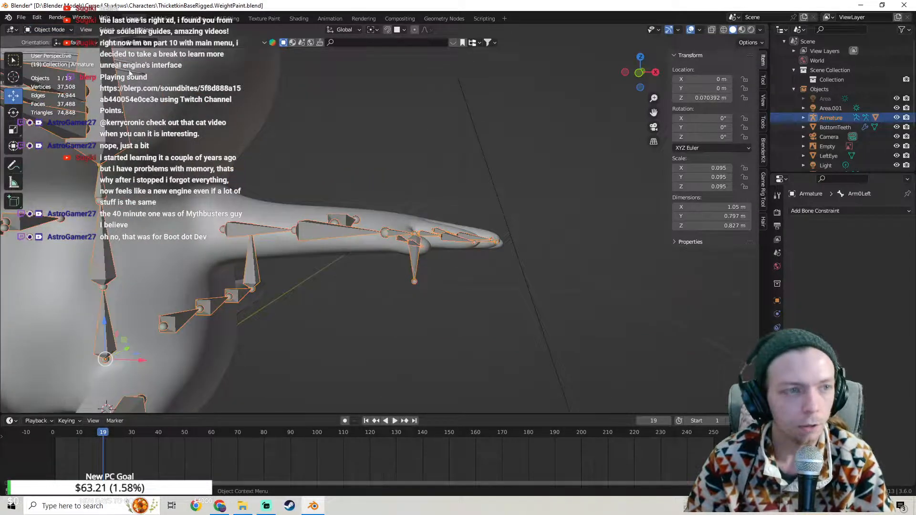
click(52, 30)
click(47, 63)
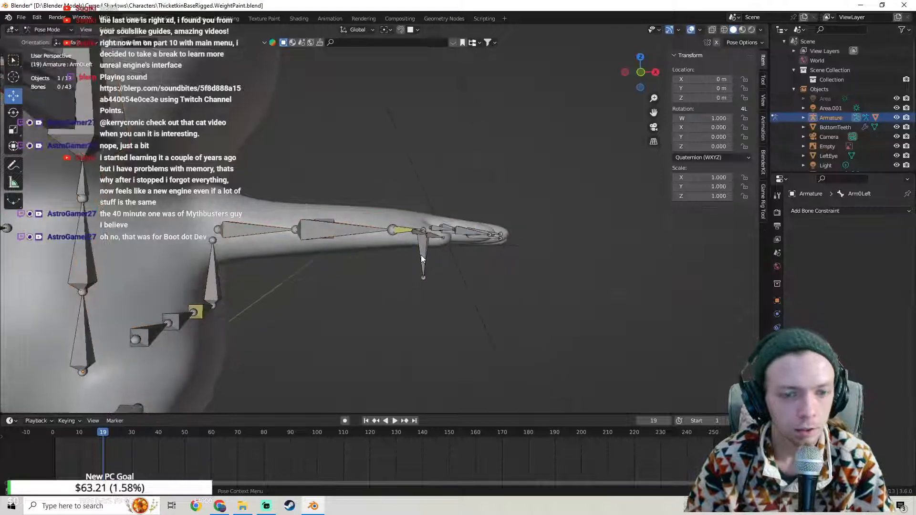
Step: Test the arm deformation by moving the left hand's IK bone toward the body, and undo the move
key(g)
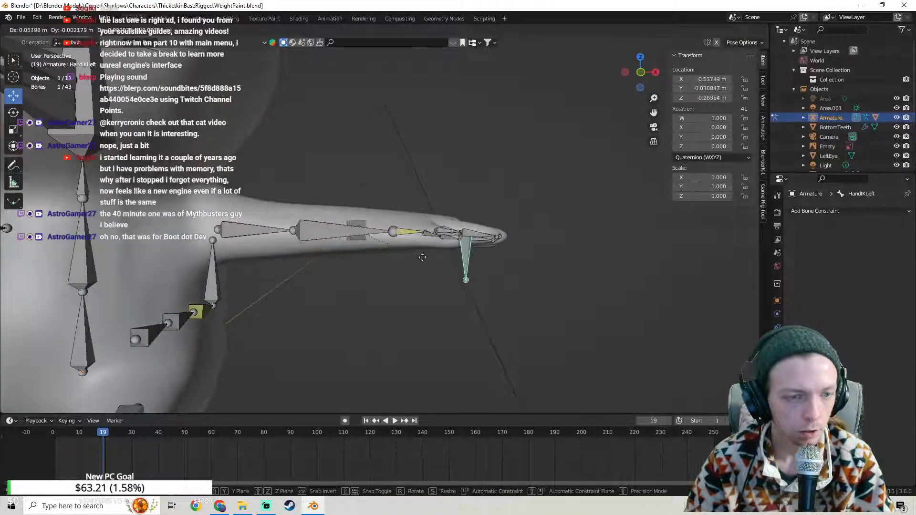
click(370, 249)
scroll(382, 238, down, 3)
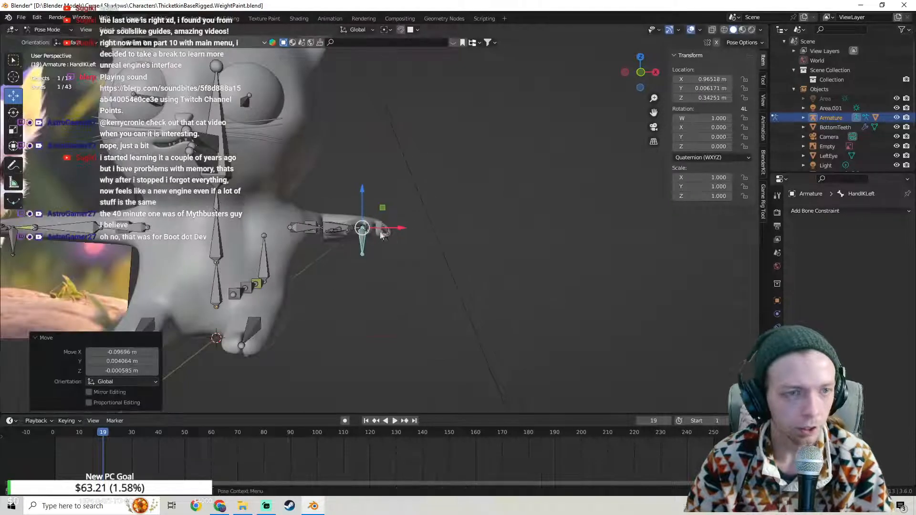
key(ctrl+z)
Step: Raise the left hand's IK bone to inspect how the shoulder deforms, and undo the move
key(g)
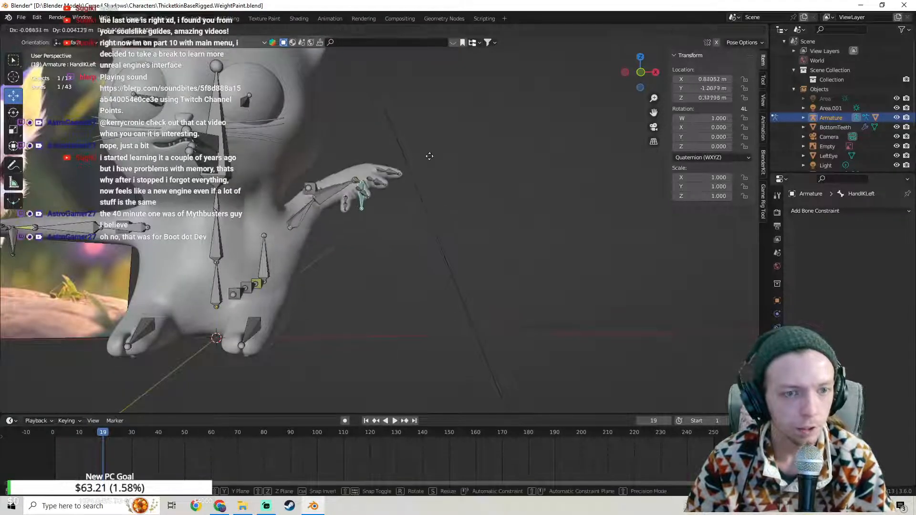
click(399, 145)
middle_drag(400, 145, 291, 141)
scroll(413, 130, up, 3)
shift+middle_drag(414, 130, 469, 183)
shift+middle_drag(470, 184, 416, 188)
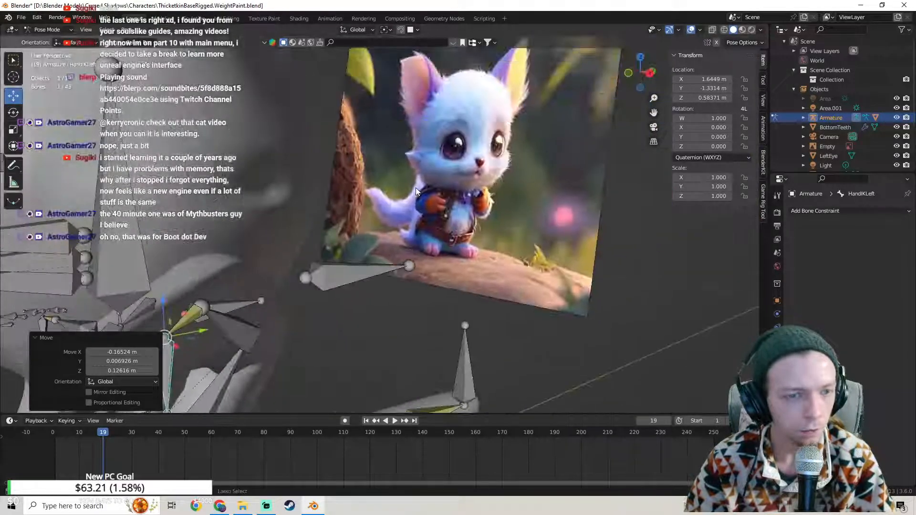
key(ctrl+z)
Step: Put the armature back in Object Mode and add the body mesh to the selection as the active object
shift+middle_drag(344, 181, 448, 184)
middle_drag(448, 183, 382, 188)
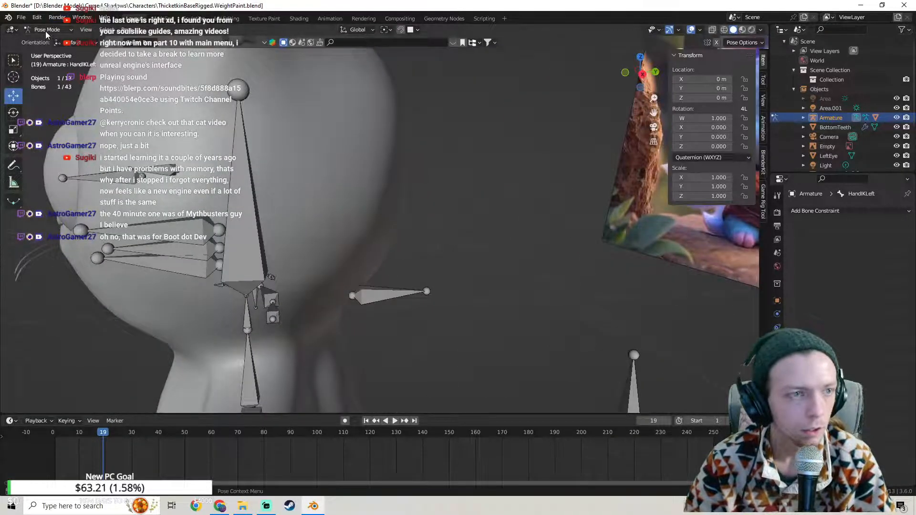
click(47, 31)
click(50, 42)
scroll(252, 200, down, 4)
shift+middle_drag(341, 270, 328, 204)
shift+click(409, 274)
click(47, 29)
click(52, 93)
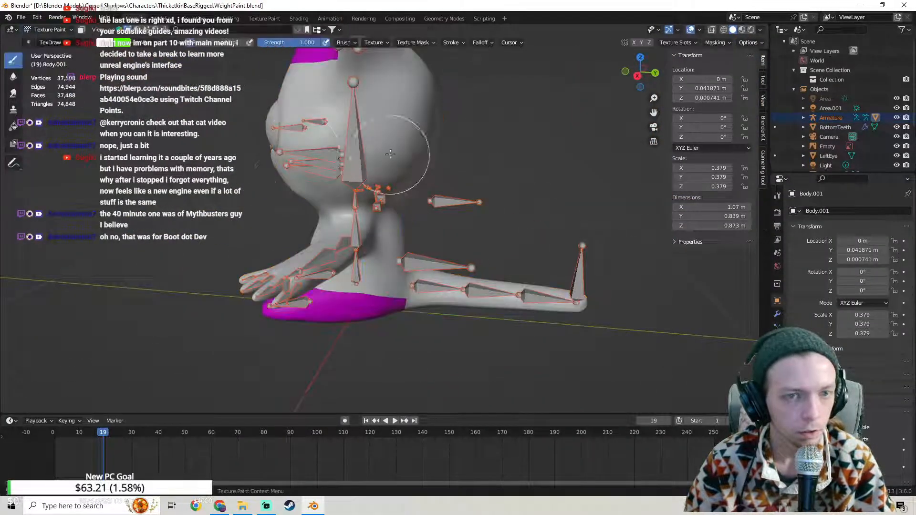
scroll(414, 206, up, 5)
scroll(414, 206, down, 5)
mouse_move(414, 206)
middle_down()
mouse_move(378, 195)
mouse_move(477, 231)
mouse_move(429, 228)
middle_up()
Step: Switch the body mesh to Weight Paint mode and pick the Arm0Left bone to display its weights
click(61, 30)
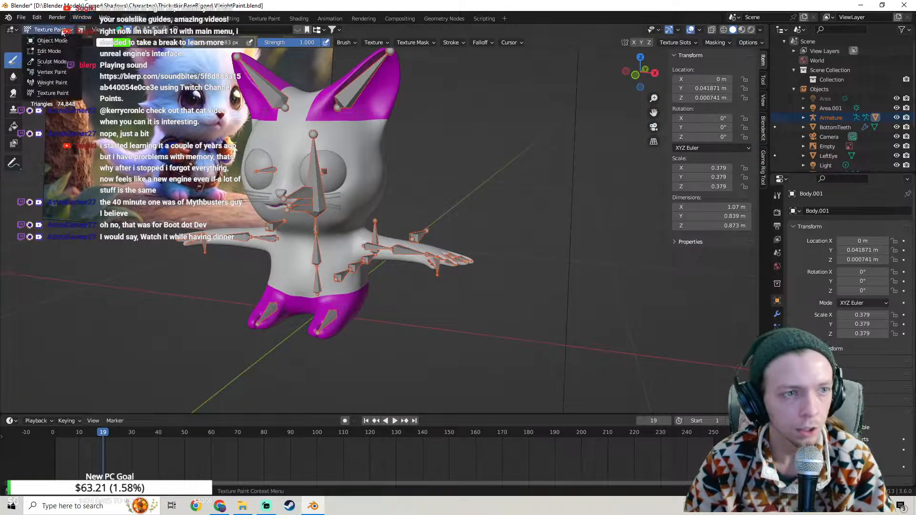
click(53, 82)
scroll(386, 246, up, 6)
scroll(386, 245, up, 2)
mouse_move(387, 245)
middle_down()
mouse_move(344, 243)
mouse_move(329, 277)
mouse_move(388, 235)
mouse_move(318, 236)
mouse_move(266, 223)
mouse_move(286, 238)
mouse_move(304, 180)
middle_up()
scroll(286, 239, down, 3)
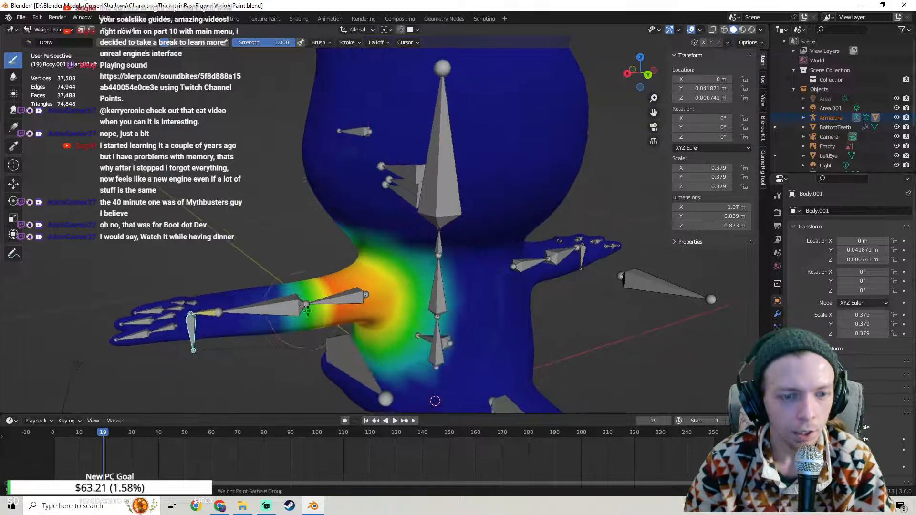
ctrl+click(286, 301)
middle_drag(287, 302, 390, 283)
ctrl+click(366, 284)
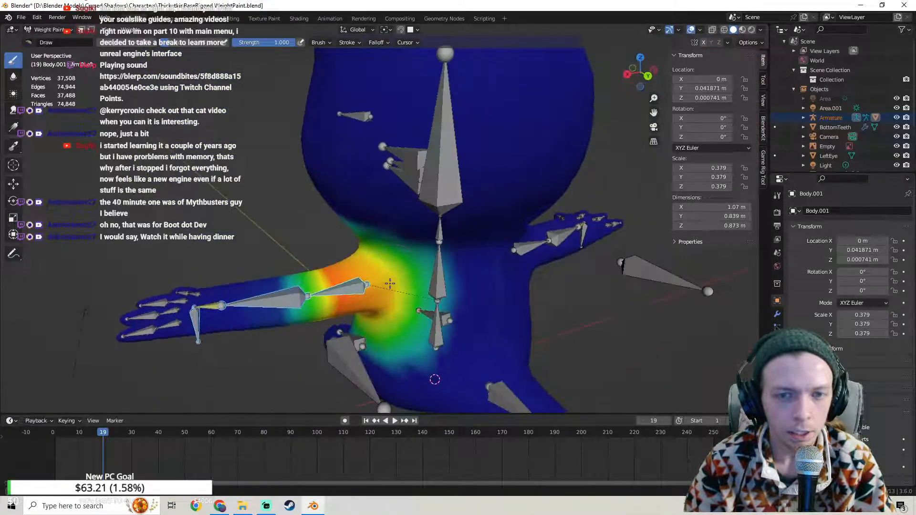
ctrl+click(210, 307)
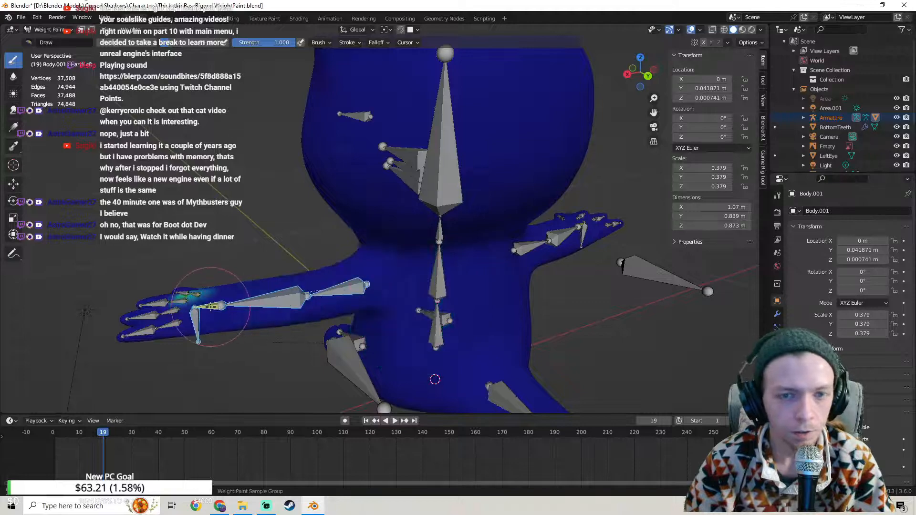
ctrl+click(336, 296)
Step: Paint the leftover Arm0Left weight off the top, side and back of the head
middle_drag(336, 296, 348, 152)
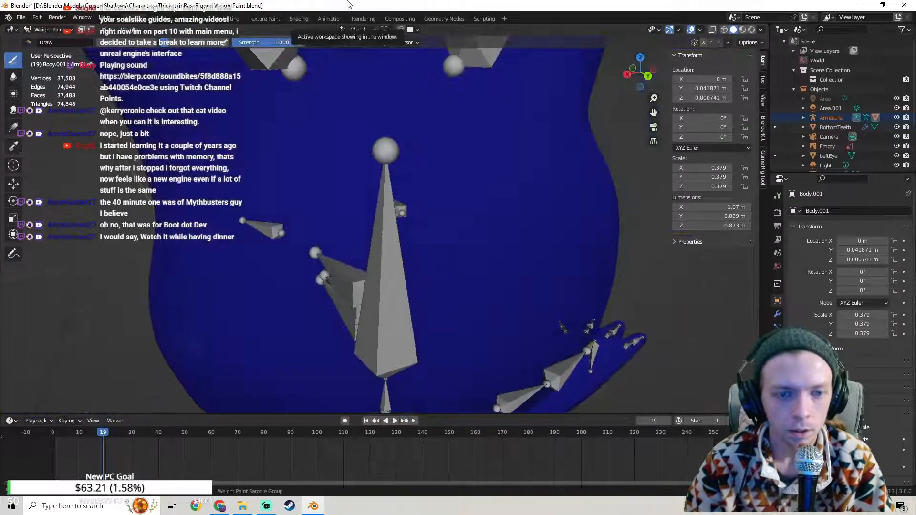
mouse_move(357, 215)
middle_down()
mouse_move(485, 215)
mouse_move(551, 186)
mouse_move(441, 123)
mouse_move(384, 164)
middle_up()
mouse_move(363, 242)
middle_down()
mouse_move(453, 240)
mouse_move(441, 277)
mouse_move(411, 103)
middle_up()
scroll(454, 241, down, 4)
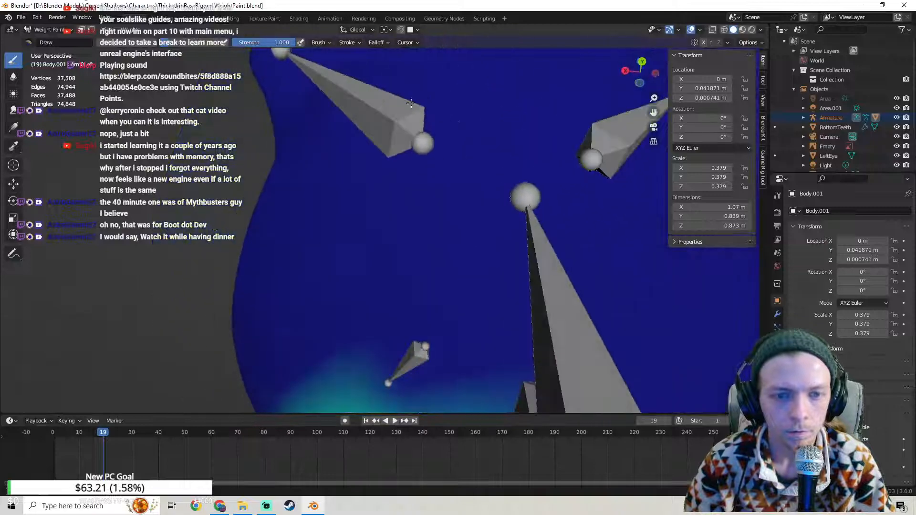
middle_drag(412, 177, 416, 170)
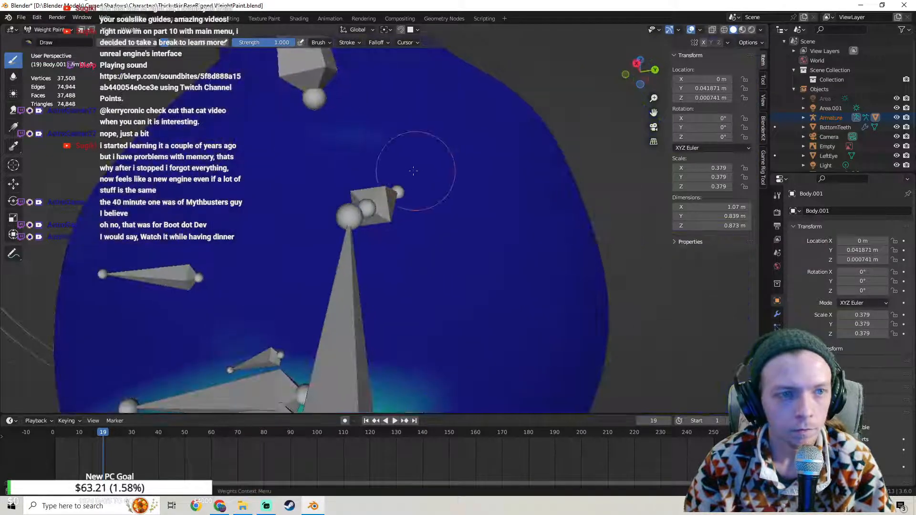
middle_drag(355, 136, 445, 156)
mouse_move(378, 150)
middle_down()
mouse_move(418, 110)
mouse_move(474, 189)
mouse_move(453, 155)
middle_up()
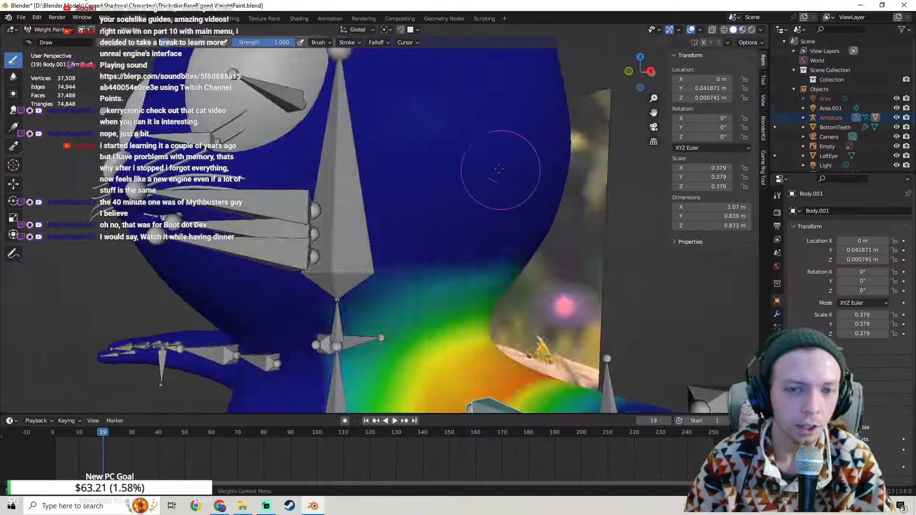
mouse_move(476, 114)
middle_down()
mouse_move(385, 133)
mouse_move(458, 280)
middle_up()
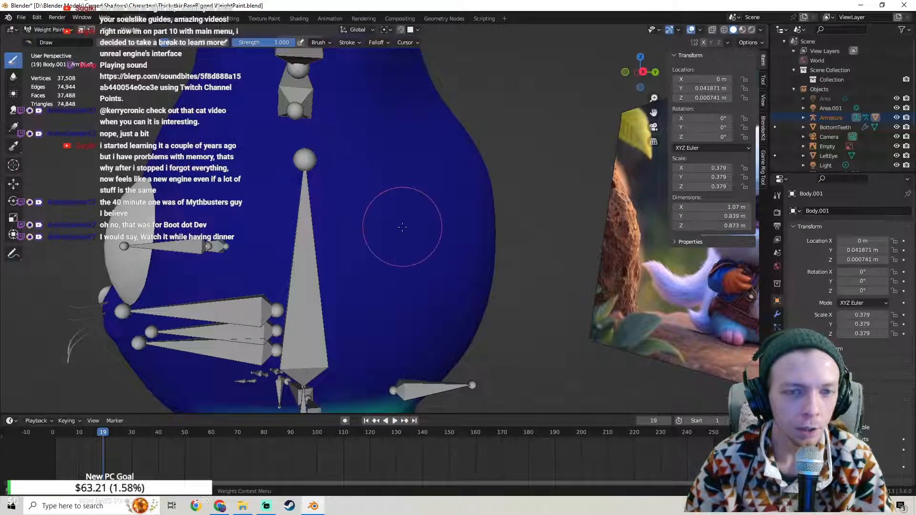
mouse_move(362, 202)
middle_down()
mouse_move(374, 210)
mouse_move(371, 170)
mouse_move(419, 205)
mouse_move(449, 180)
mouse_move(377, 194)
mouse_move(460, 204)
mouse_move(446, 253)
middle_up()
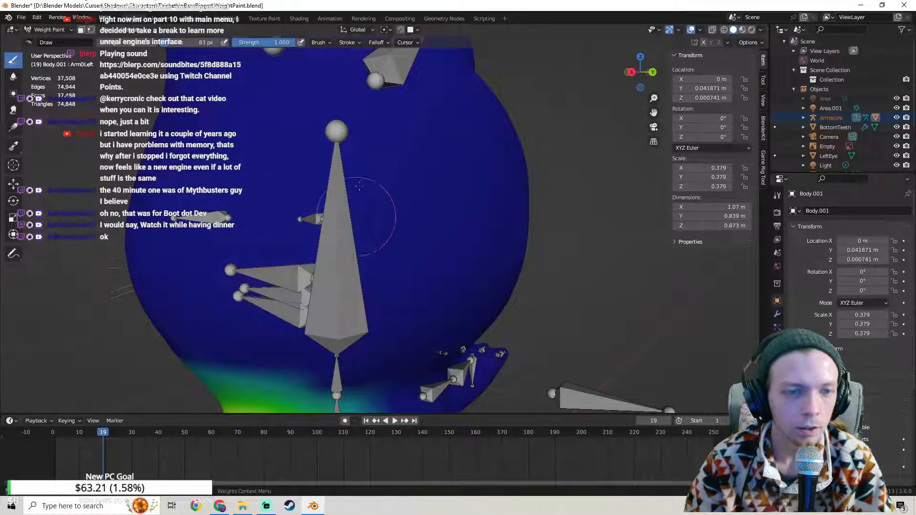
Step: Examine the Arm0Left weights on the head and shoulder from the front and back
mouse_move(297, 157)
middle_down()
mouse_move(420, 148)
mouse_move(395, 130)
mouse_move(435, 178)
middle_up()
scroll(370, 214, down, 6)
scroll(326, 193, up, 4)
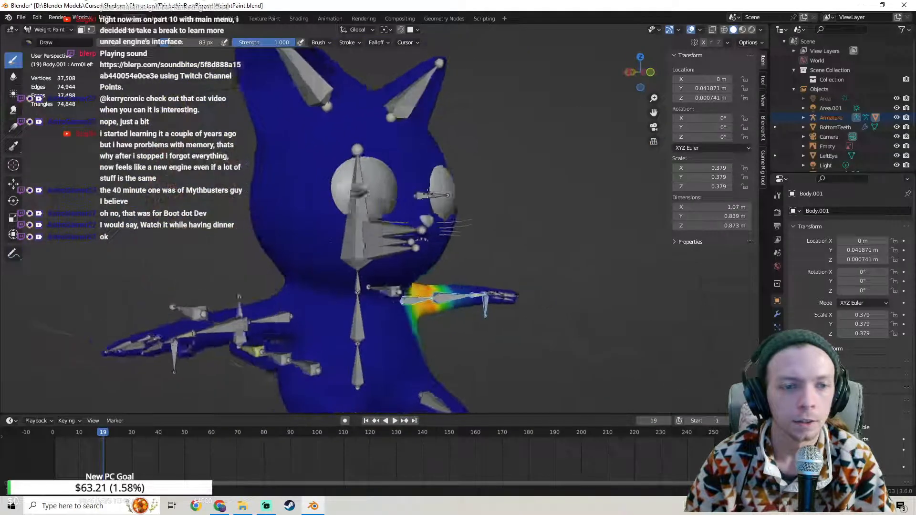
mouse_move(326, 193)
middle_down()
mouse_move(372, 232)
mouse_move(375, 199)
middle_up()
scroll(372, 233, up, 5)
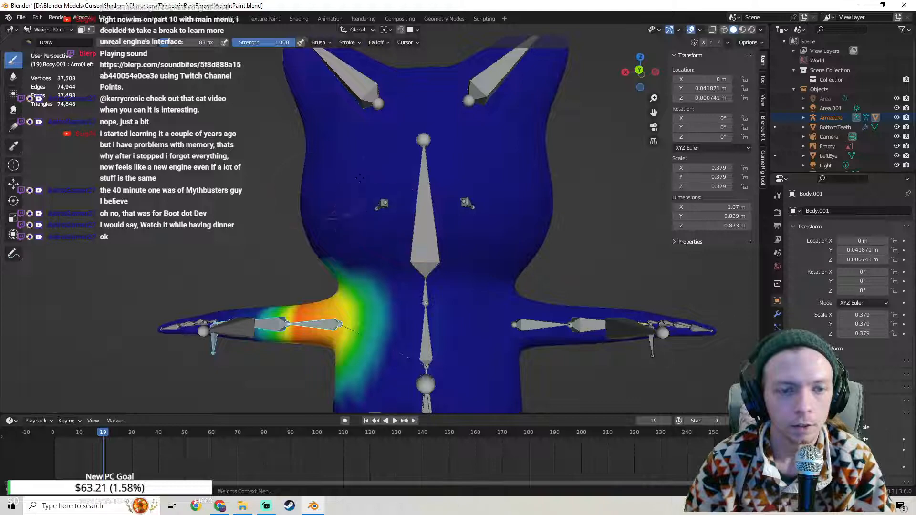
middle_drag(317, 162, 299, 234)
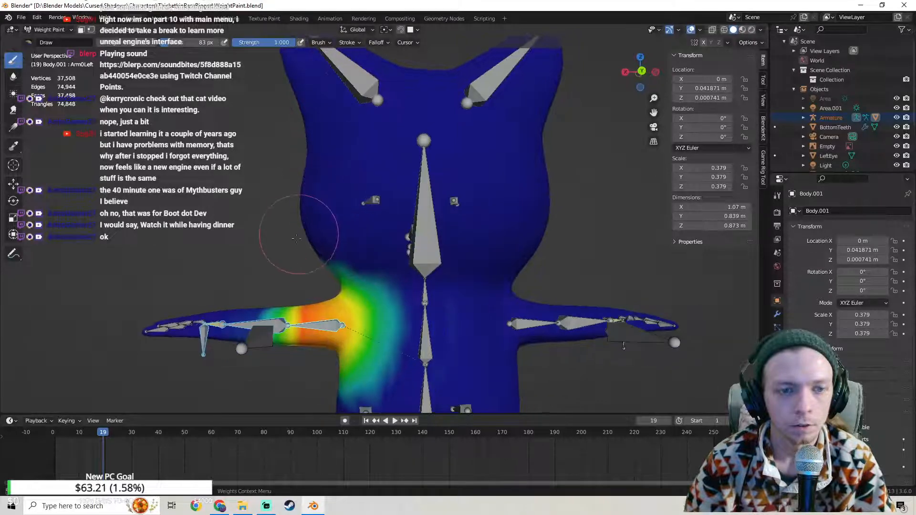
Step: Leave Weight Paint mode, select only the armature and put it in Pose Mode
mouse_move(331, 137)
middle_down()
mouse_move(453, 189)
mouse_move(445, 193)
mouse_move(450, 177)
middle_up()
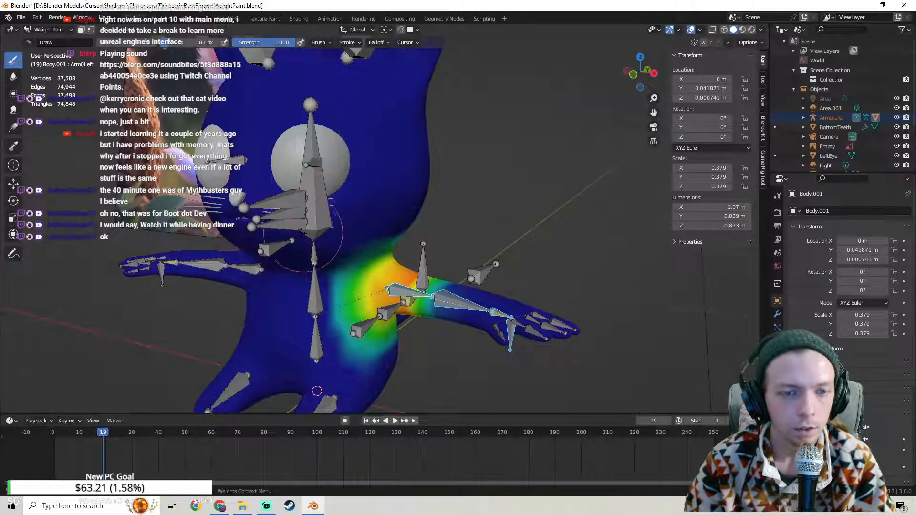
click(49, 29)
click(45, 39)
middle_drag(210, 76, 330, 139)
click(50, 29)
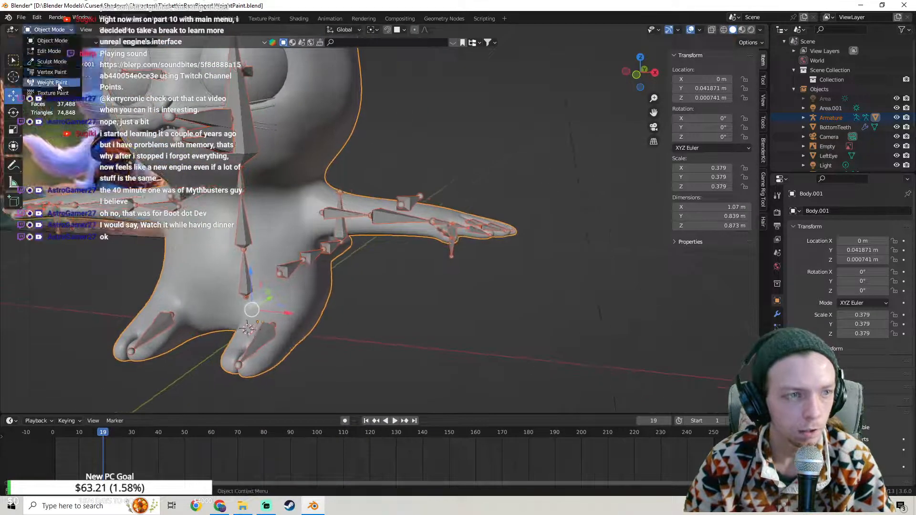
click(451, 253)
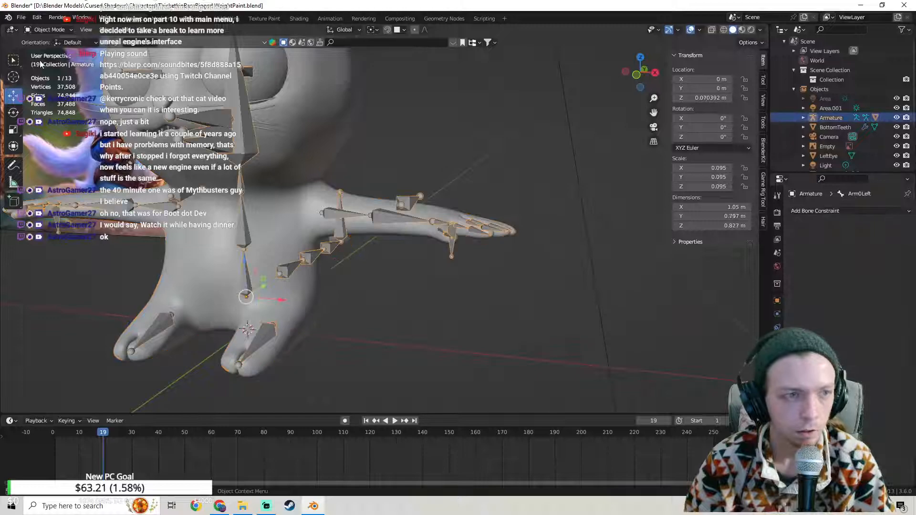
click(50, 61)
Step: Move the HandIKLeft bone in two trial poses to test the left arm's deformation, undoing each move
click(455, 248)
key(g)
click(493, 179)
middle_drag(494, 178, 388, 181)
shift+middle_drag(396, 145, 388, 198)
key(ctrl+z)
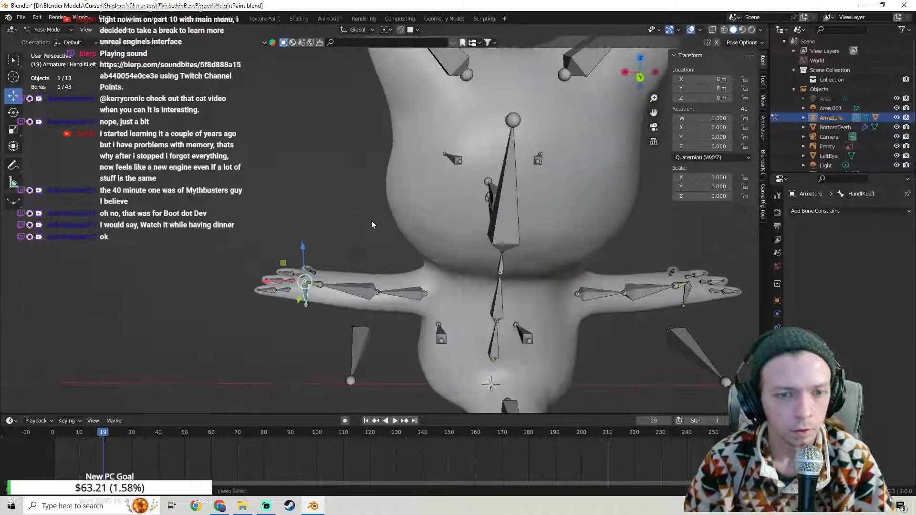
key(g)
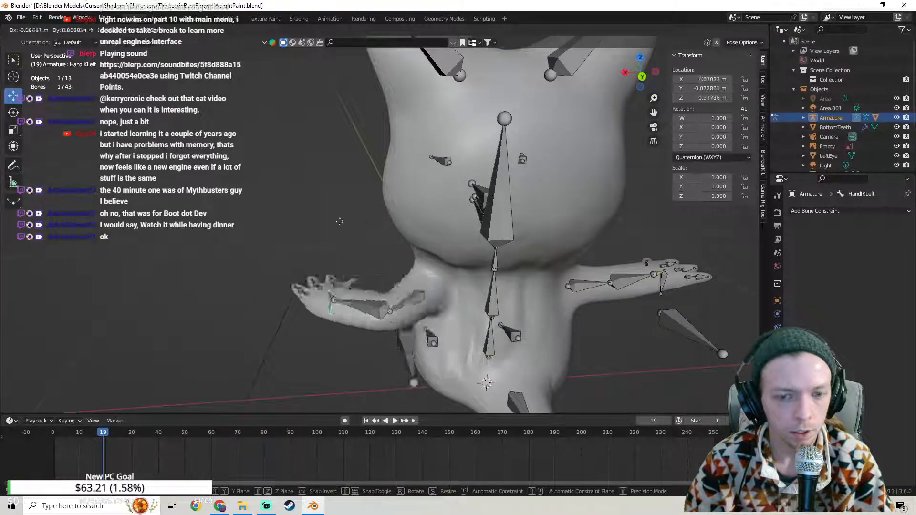
click(375, 228)
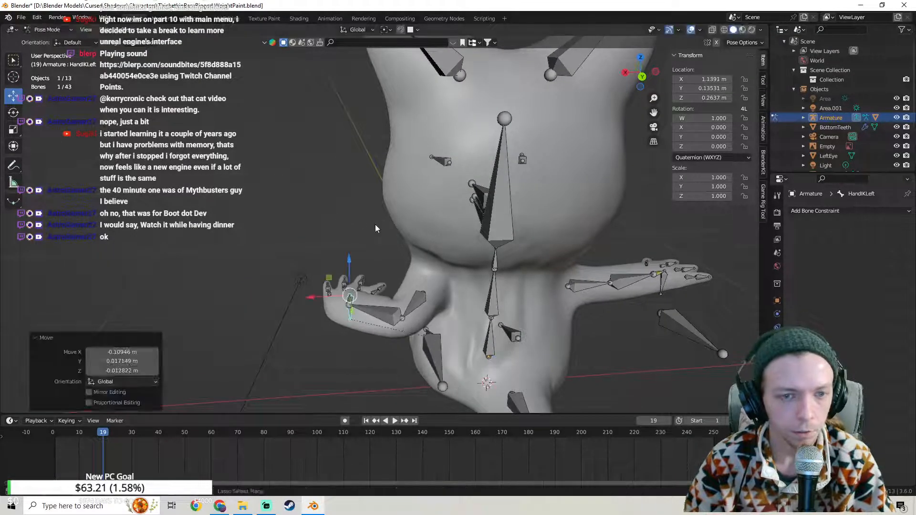
key(ctrl+z)
Step: Save the Blender file
middle_drag(406, 228, 327, 168)
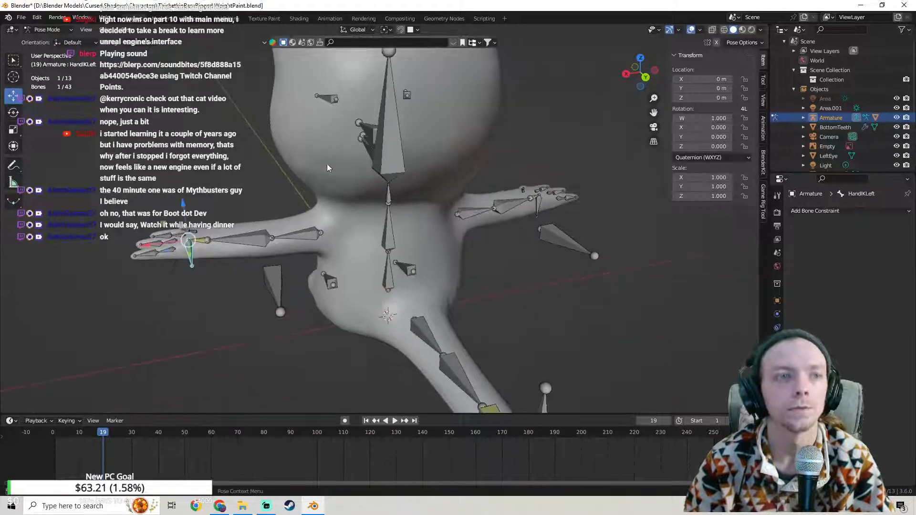
click(21, 18)
click(34, 80)
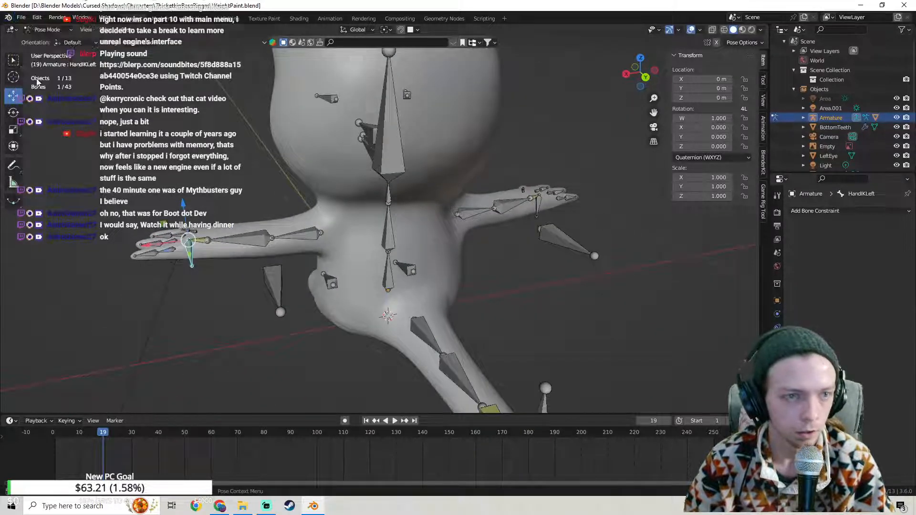
Step: Move the HandIKLeft bone toward the torso to check how the back deforms, and undo the move
middle_drag(162, 124, 191, 158)
key(g)
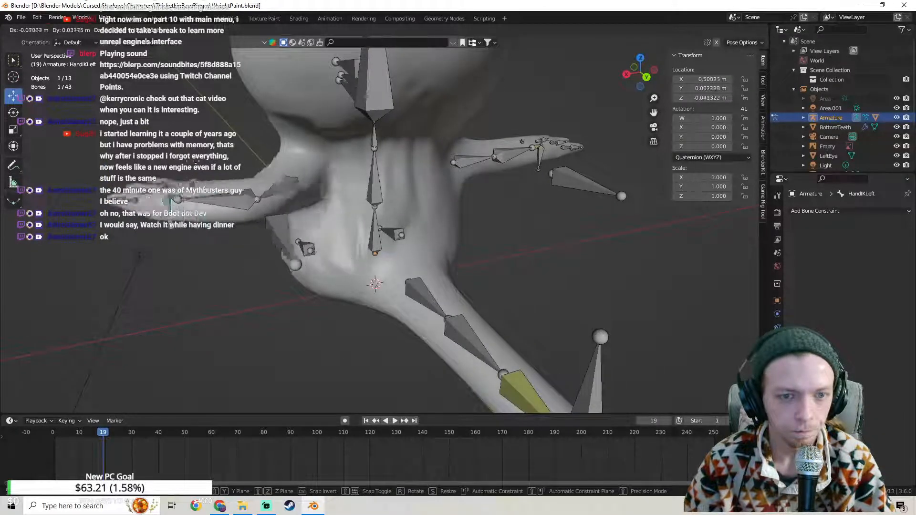
click(193, 164)
key(ctrl+z)
shift+middle_drag(220, 161, 209, 181)
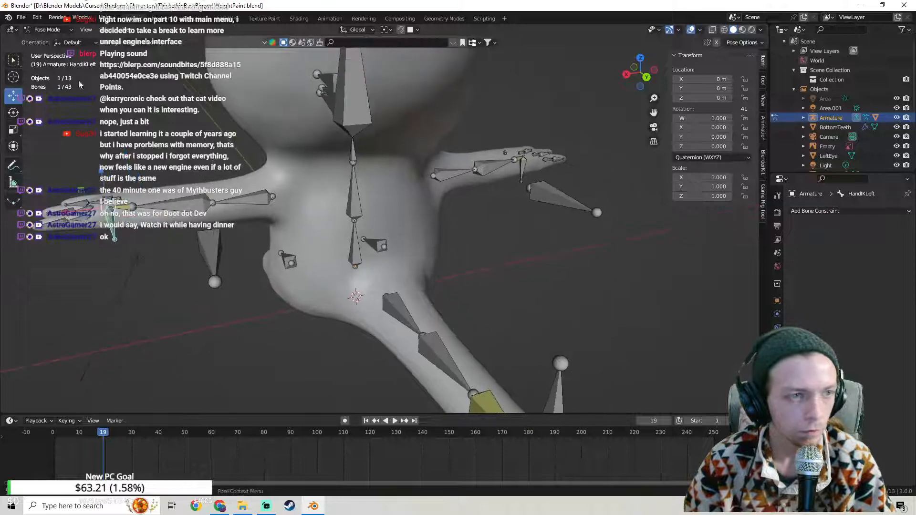
Step: Check the arm bones in the armature's Edit Mode and return the armature to Object Mode
click(47, 28)
click(47, 50)
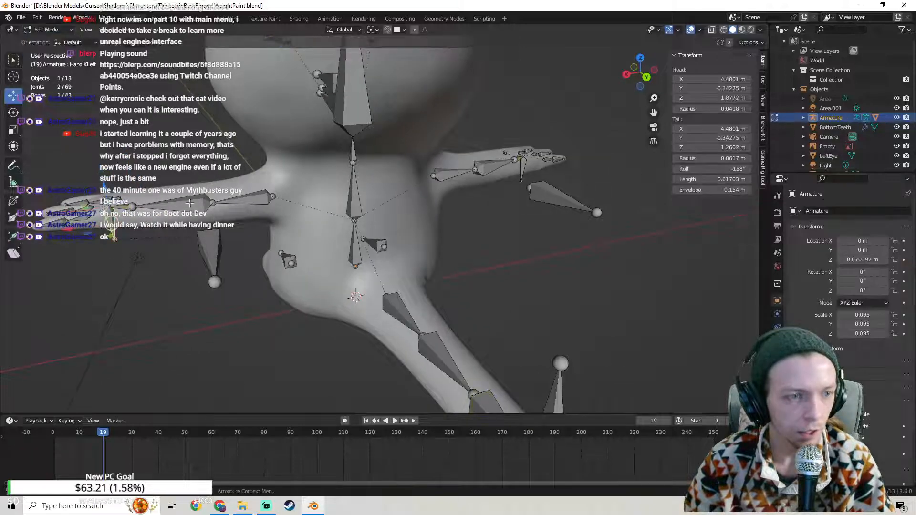
middle_drag(238, 190, 265, 183)
scroll(286, 205, up, 2)
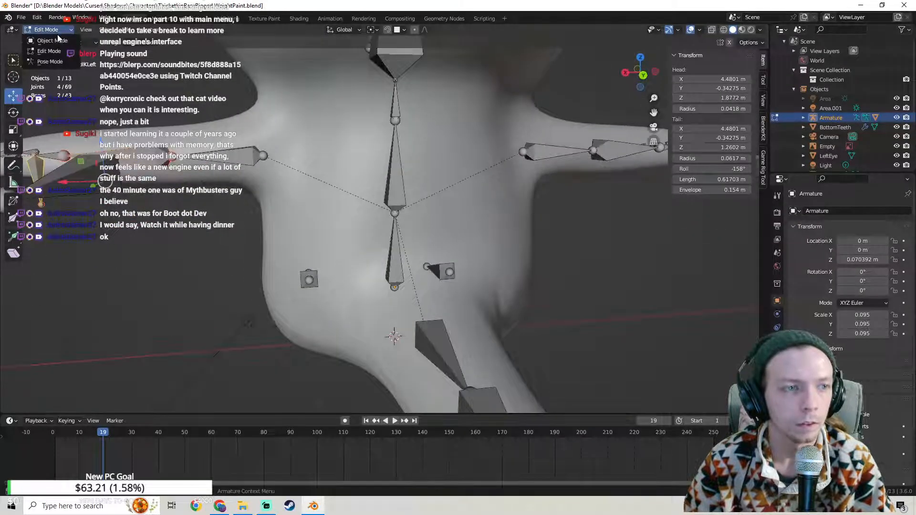
click(54, 40)
Step: Select the armature with the body mesh as the active object and switch the body to Weight Paint mode
click(181, 139)
shift+middle_drag(123, 148, 220, 164)
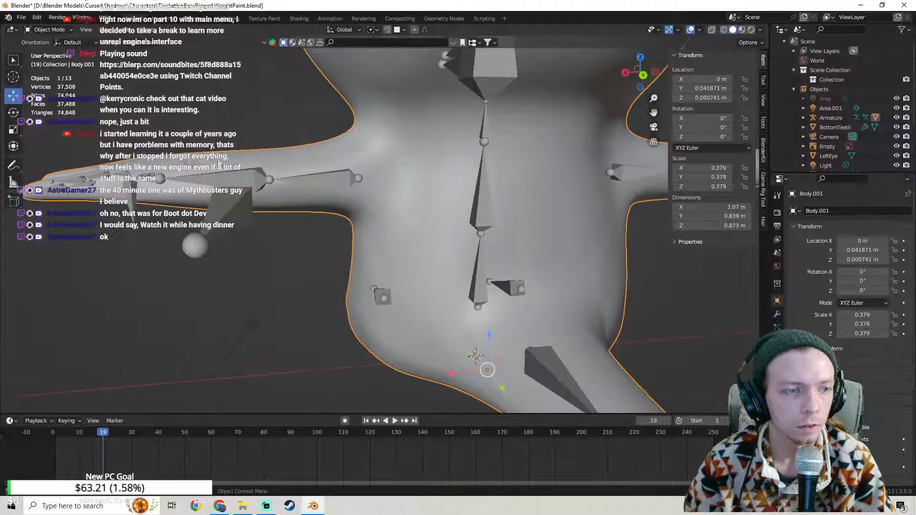
shift+click(132, 193)
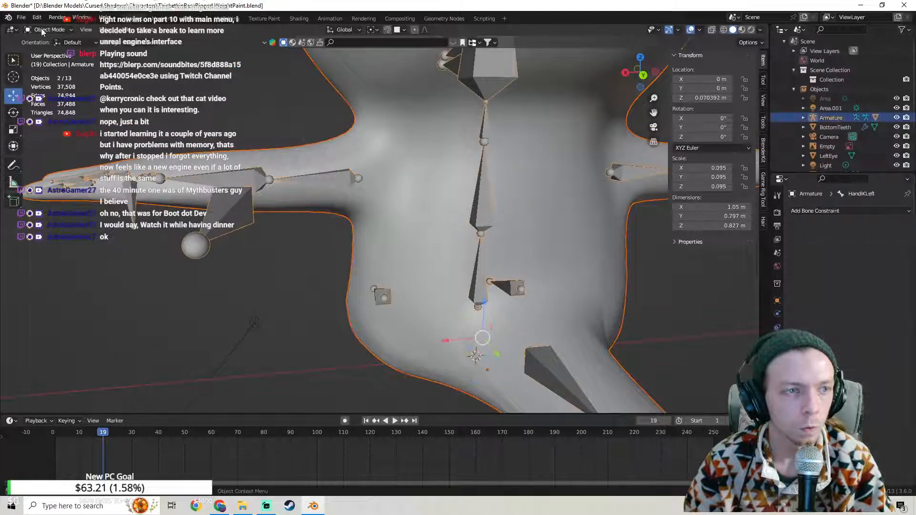
click(215, 166)
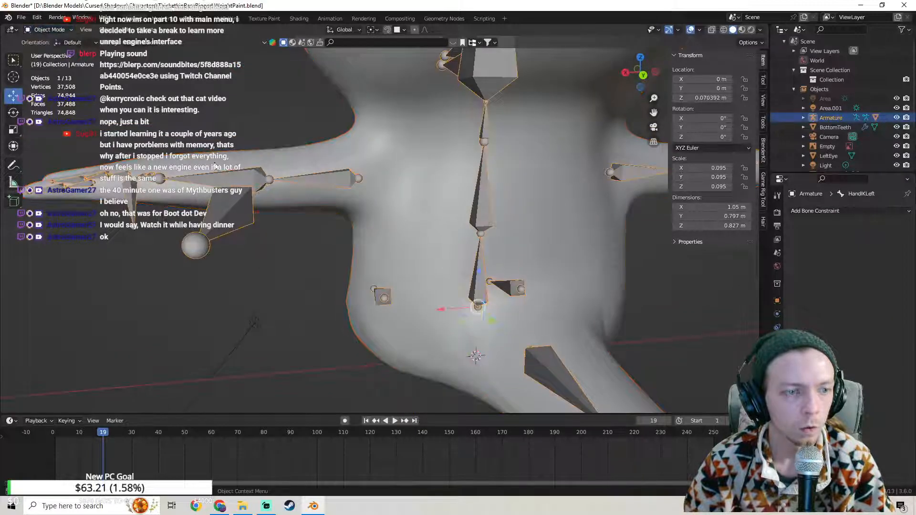
click(323, 144)
click(320, 174)
shift+click(325, 145)
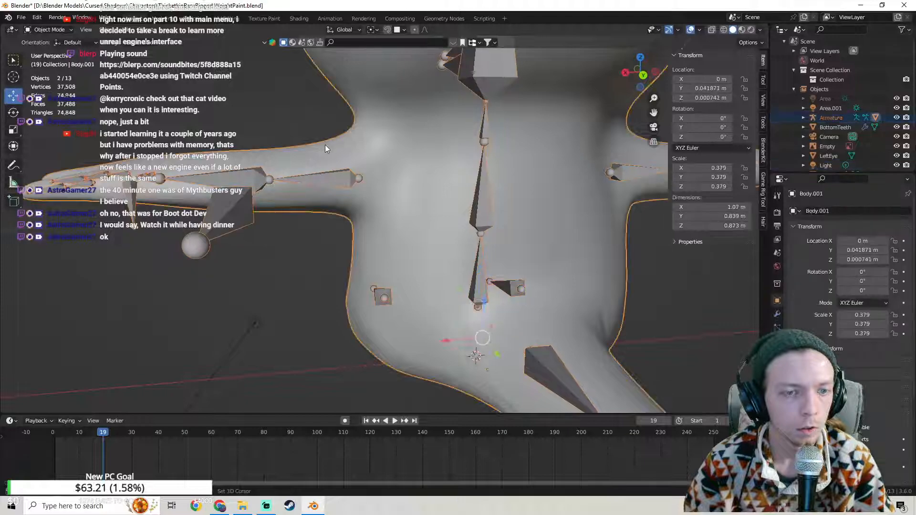
click(55, 29)
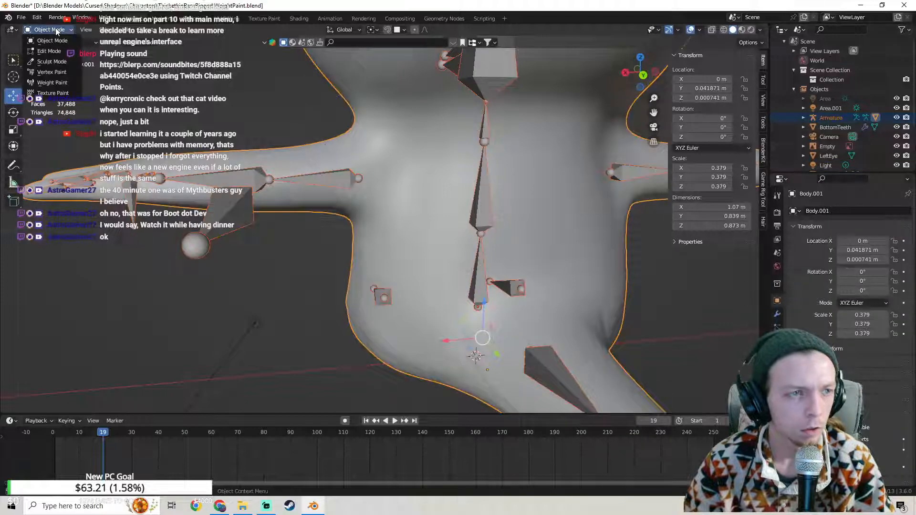
click(53, 83)
Step: Examine the Arm0Left weights on the shoulder, neck and back of the torso
shift+middle_drag(534, 233, 370, 198)
mouse_move(369, 198)
middle_down()
mouse_move(420, 196)
mouse_move(322, 205)
mouse_move(397, 197)
mouse_move(381, 199)
middle_up()
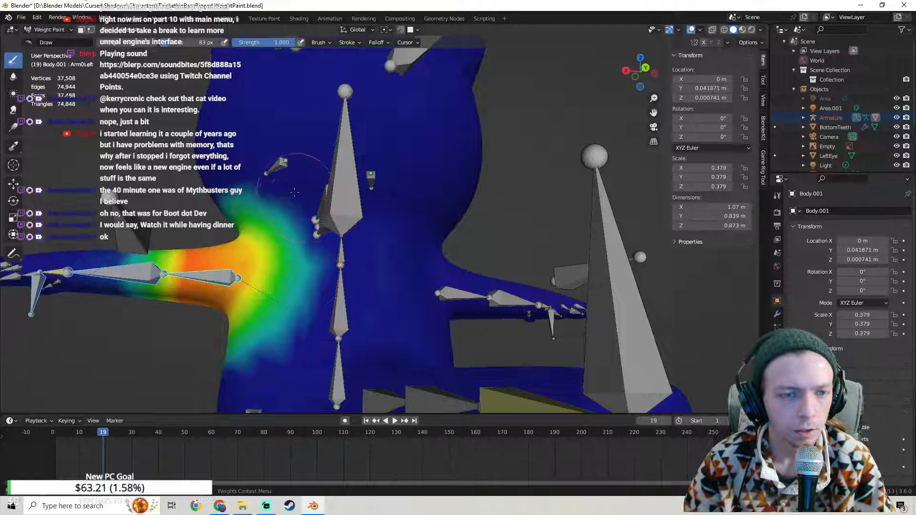
middle_drag(407, 213, 442, 187)
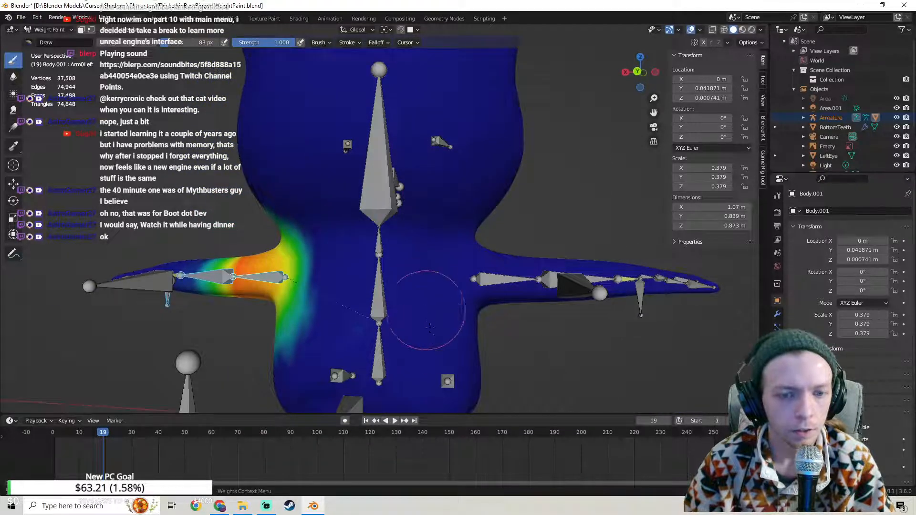
middle_drag(356, 185, 406, 179)
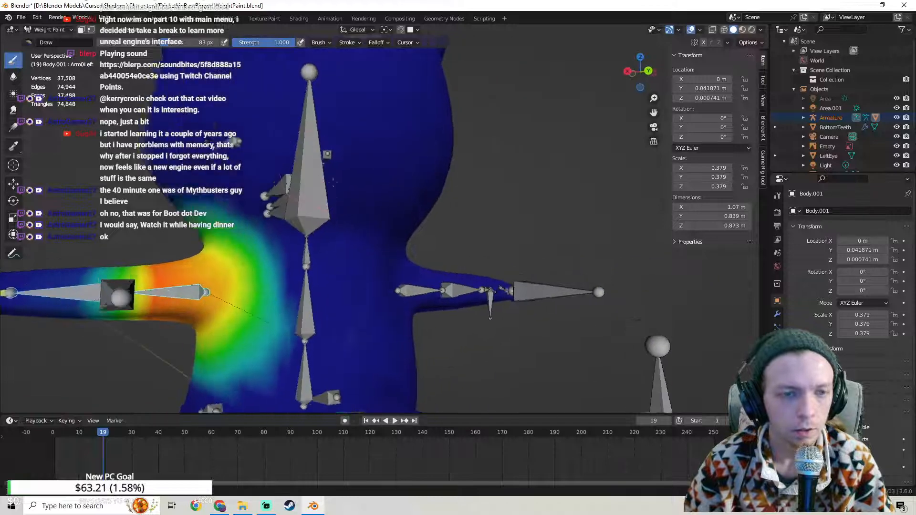
shift+middle_drag(329, 171, 402, 206)
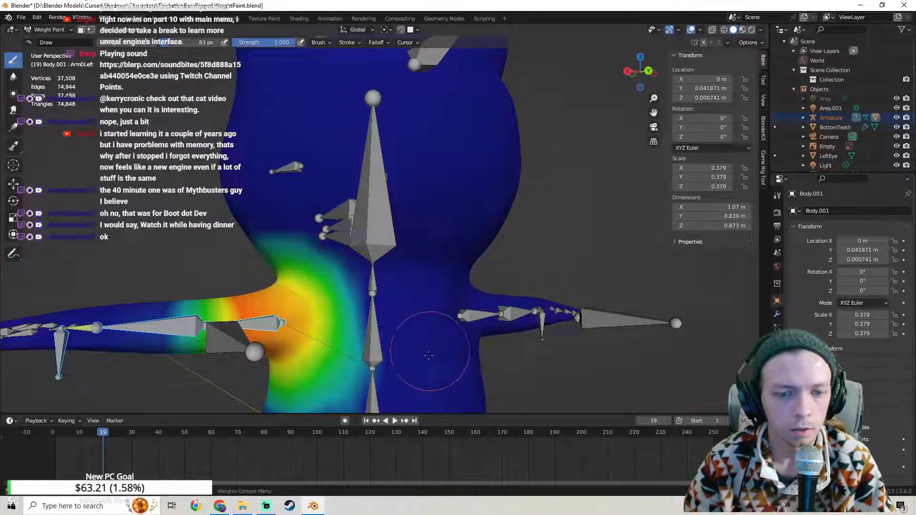
shift+middle_drag(431, 330, 426, 236)
scroll(443, 257, up, 3)
middle_drag(482, 284, 471, 296)
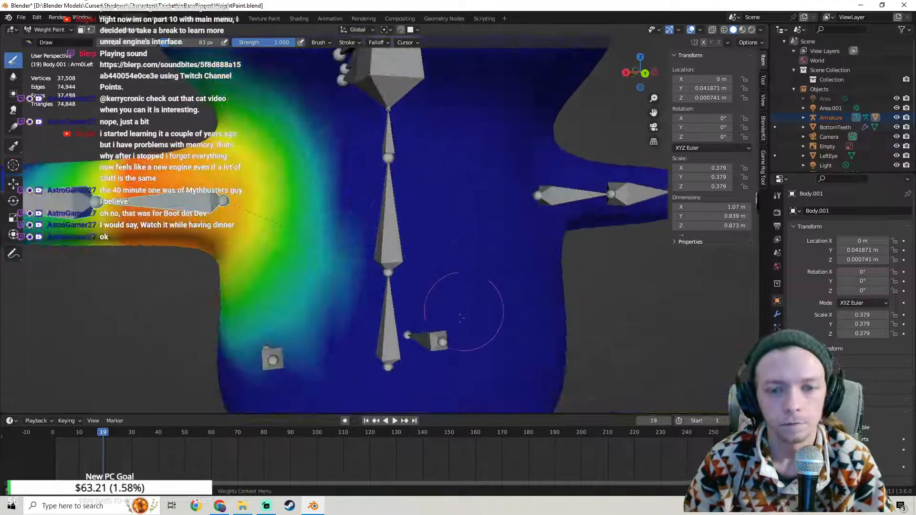
scroll(468, 259, down, 3)
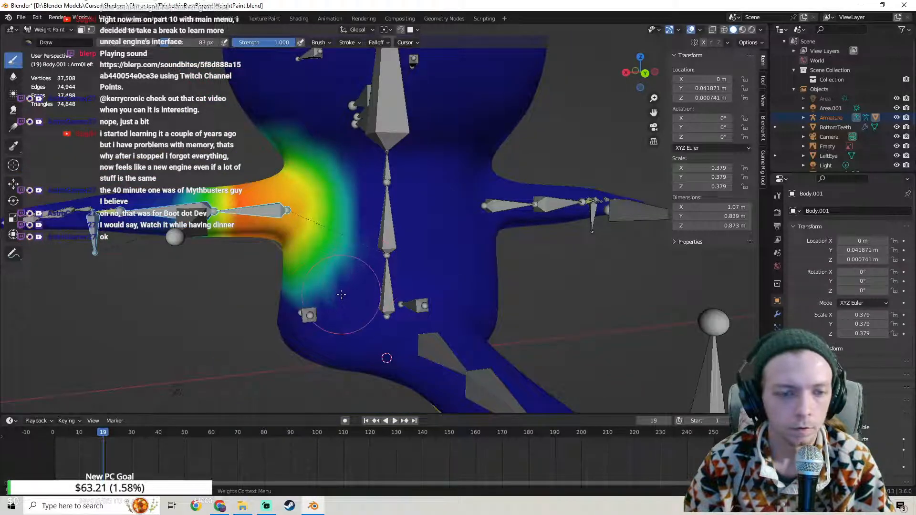
Step: Paint the leftover Arm0Left weight off the side of the torso below the arm
mouse_move(436, 101)
middle_down()
mouse_move(399, 172)
mouse_move(371, 156)
middle_up()
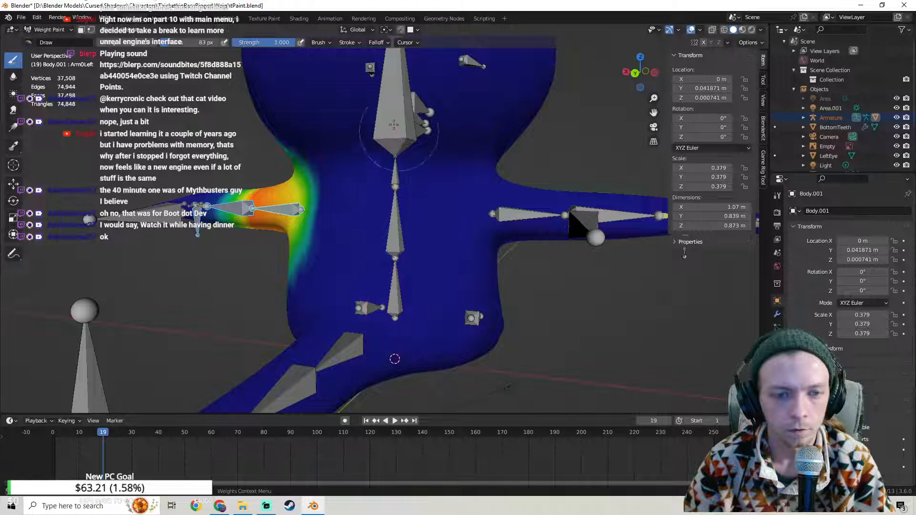
middle_drag(350, 194, 412, 168)
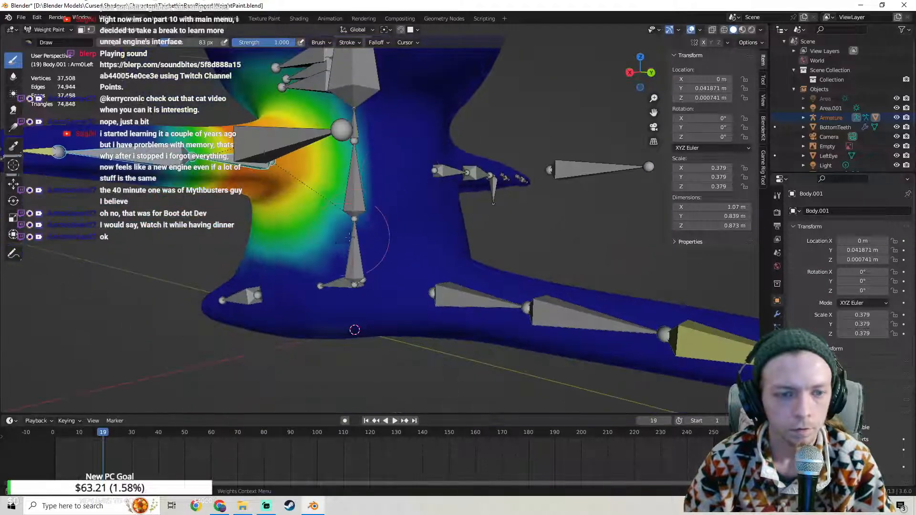
drag(350, 236, 307, 256)
middle_drag(390, 194, 403, 217)
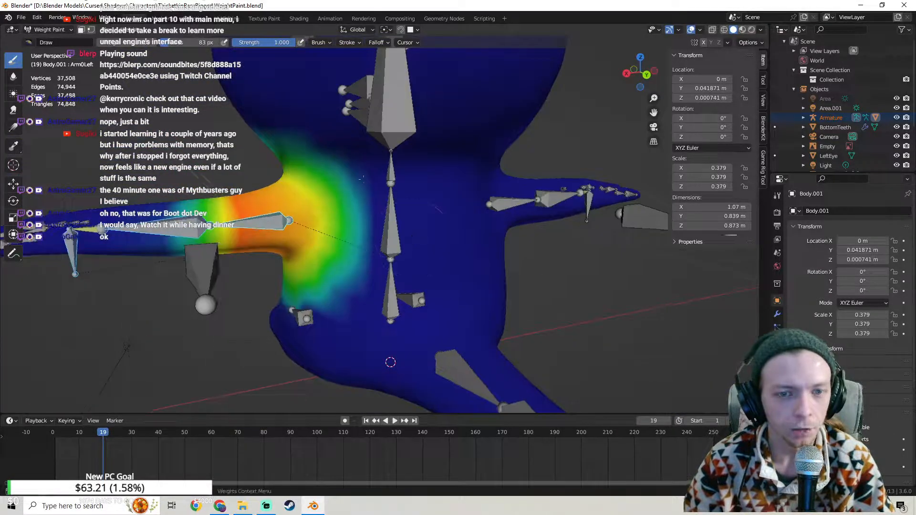
Step: Return the body to Object Mode, select only the armature and put it in Pose Mode
click(52, 30)
click(54, 41)
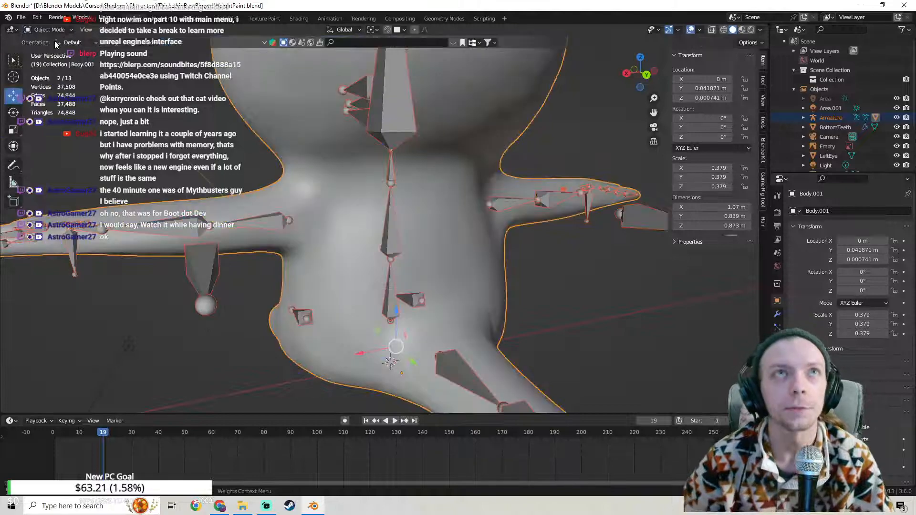
shift+middle_drag(310, 238, 476, 204)
click(53, 31)
click(53, 32)
click(229, 221)
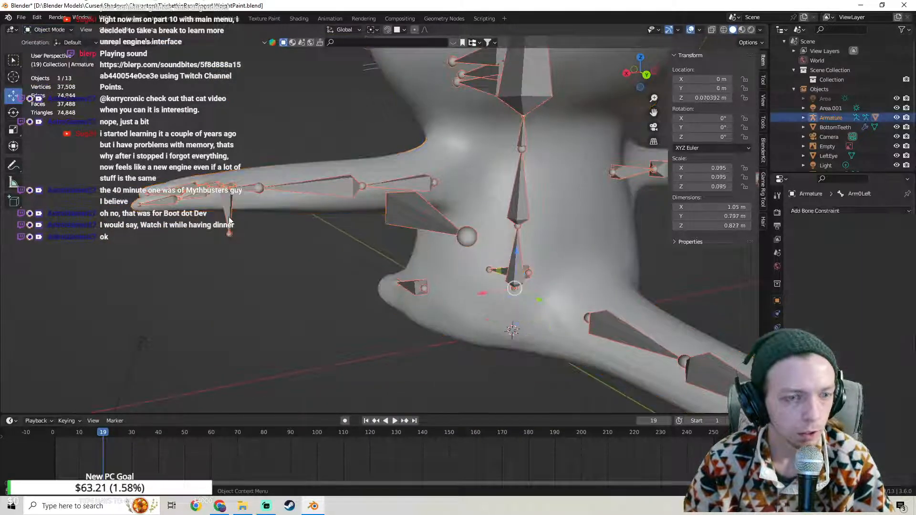
click(50, 61)
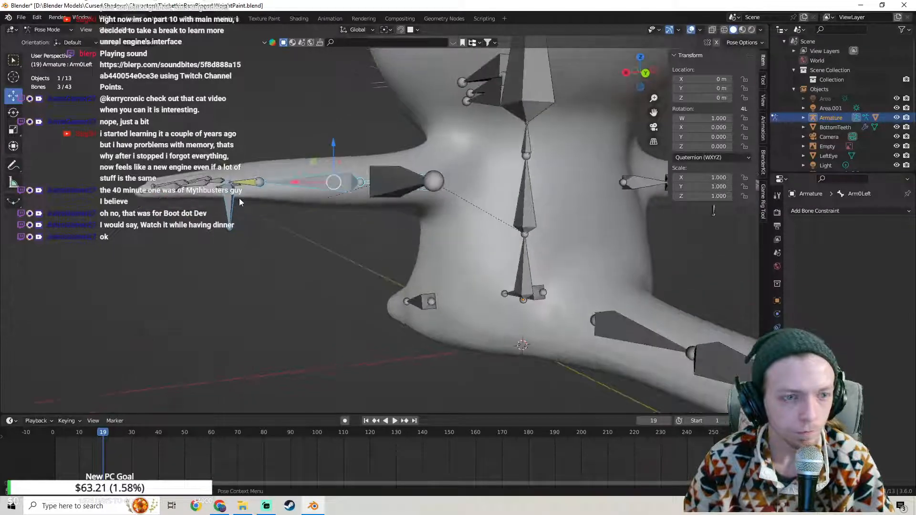
Step: Move the HandIKLeft bone toward the torso to test the shoulder deformation and clear its location
middle_drag(228, 202, 177, 206)
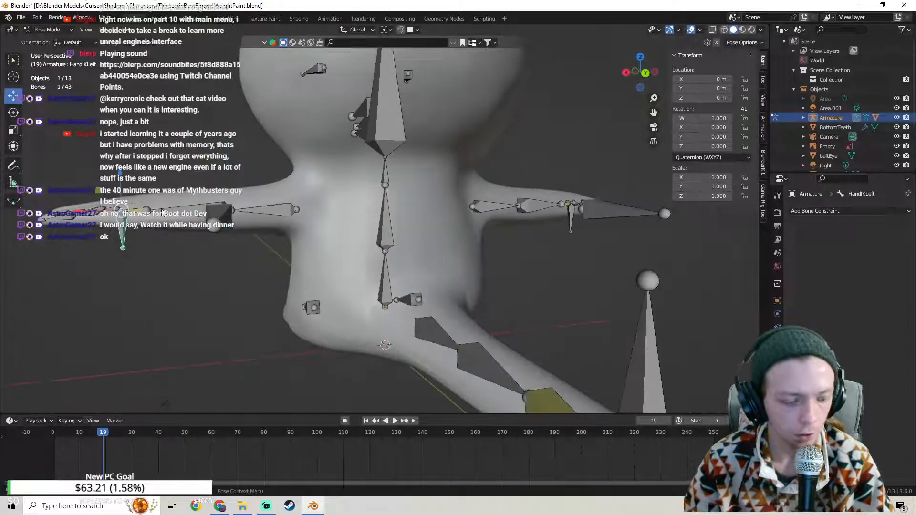
key(g)
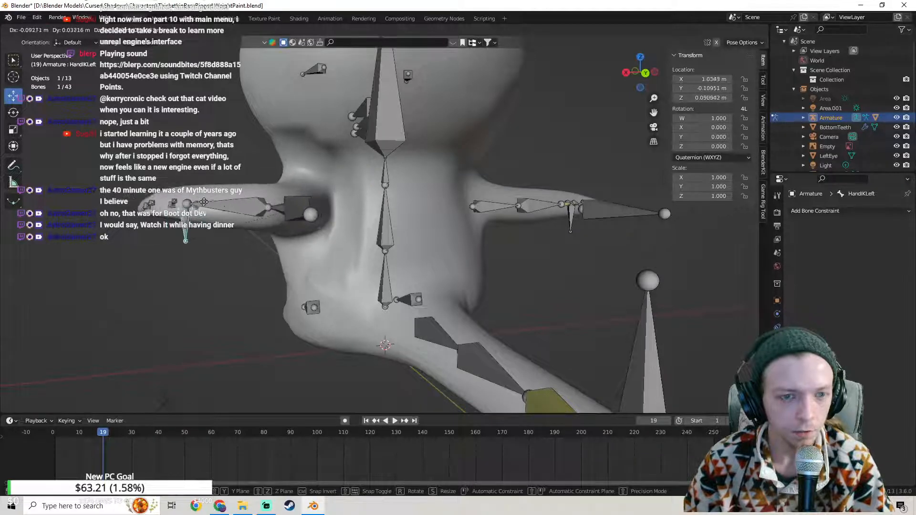
click(214, 202)
middle_drag(345, 195, 417, 242)
key(alt+g)
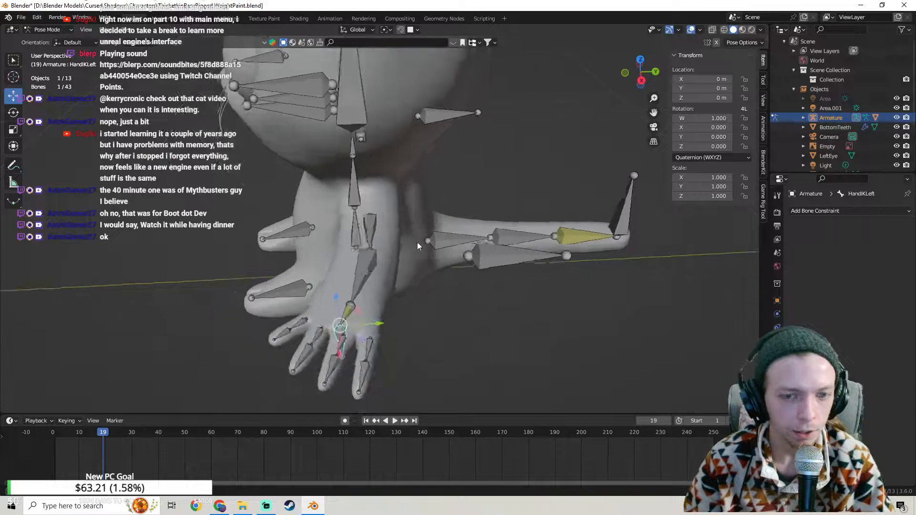
Step: Raise the HandIKLeft bone beside the head, reposition it to test the arm's bend, and clear its location
key(g)
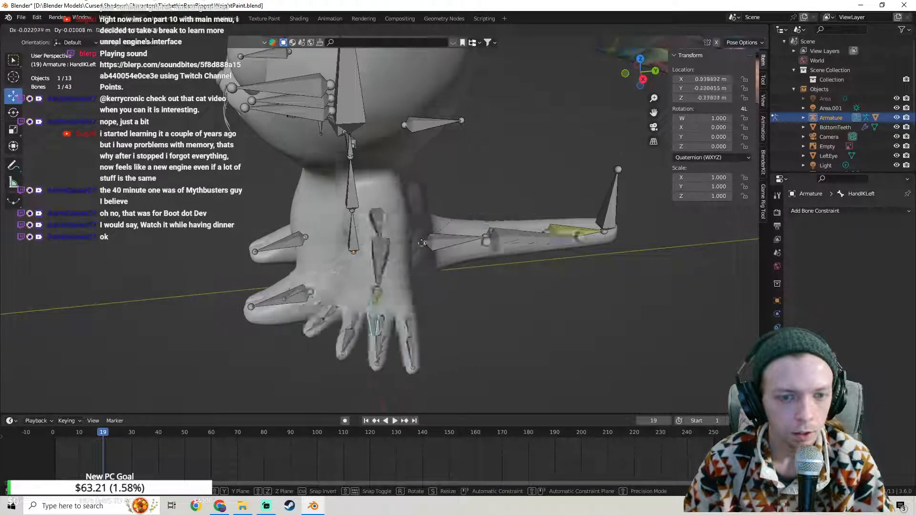
click(399, 167)
middle_drag(398, 167, 438, 143)
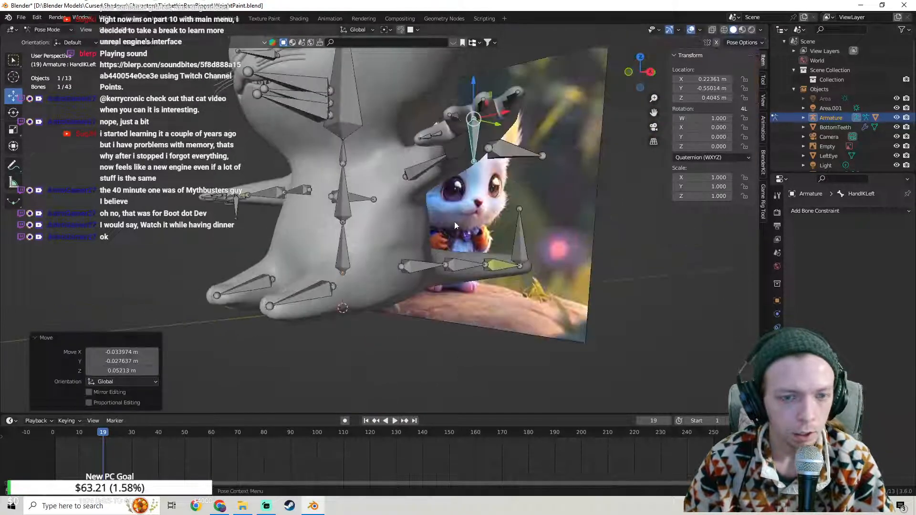
middle_drag(468, 216, 420, 236)
key(g)
click(398, 231)
key(alt+g)
Step: Try moving the HandIKLeft bone while viewing the shoulder from the front, and cancel the move
middle_drag(389, 168, 449, 188)
key(g)
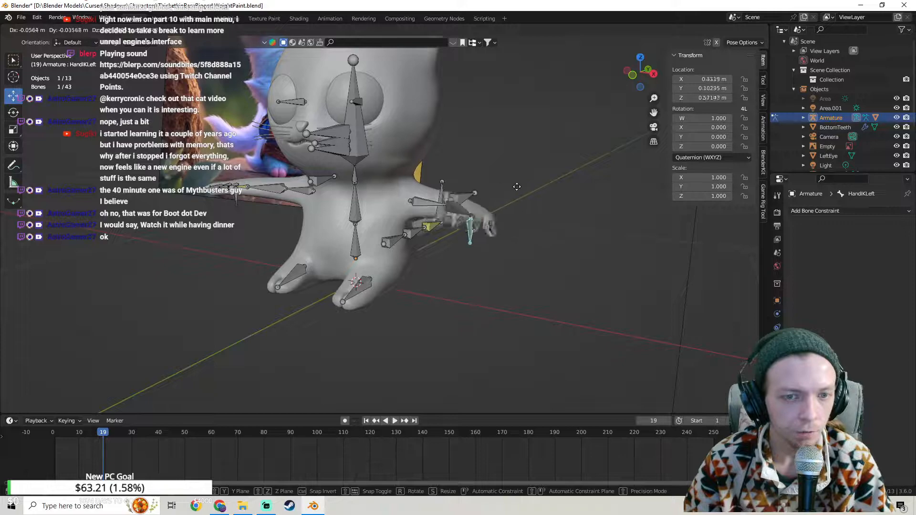
key(Escape)
Step: Move the HandIKLeft bone to test positions around the torso to check the armpit deformation, and undo the moves back to the rest pose
middle_drag(471, 190, 406, 193)
scroll(348, 191, up, 3)
middle_drag(348, 191, 233, 185)
key(g)
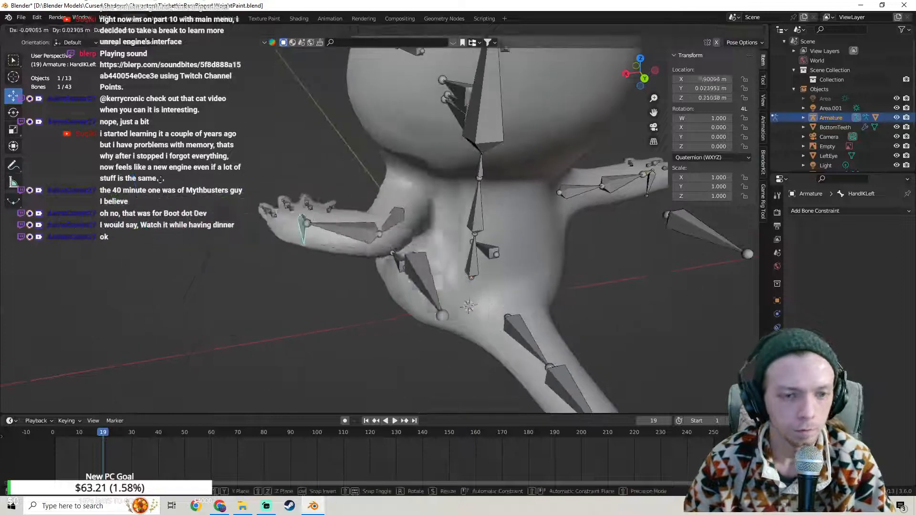
click(196, 180)
middle_drag(196, 181, 306, 200)
key(g)
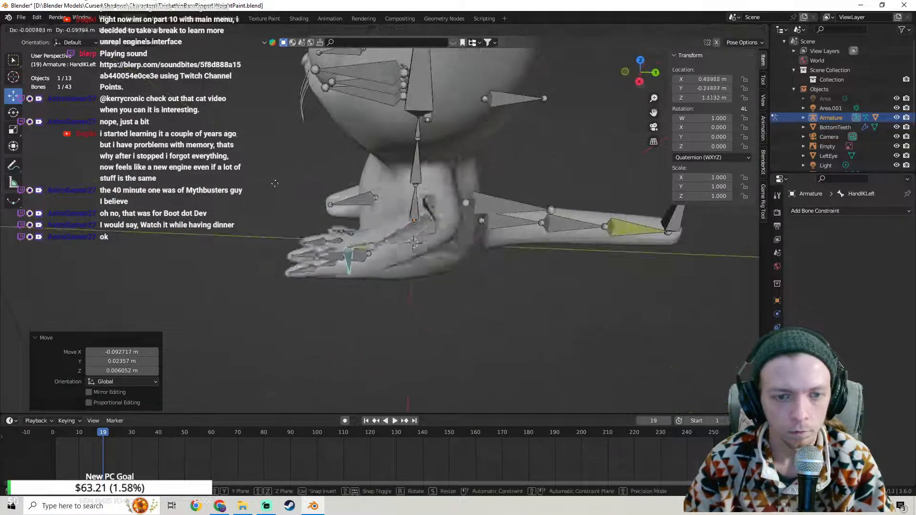
click(296, 191)
key(ctrl+z)
key(ctrl+z)
key(ctrl+z)
key(ctrl+z)
key(ctrl+z)
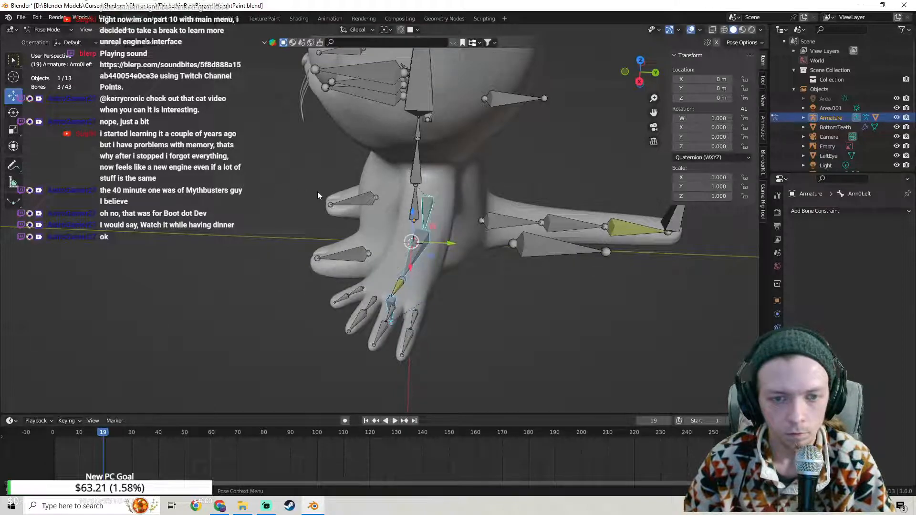
Step: Save the Blender file with the left arm in its rest pose
middle_drag(396, 195, 298, 171)
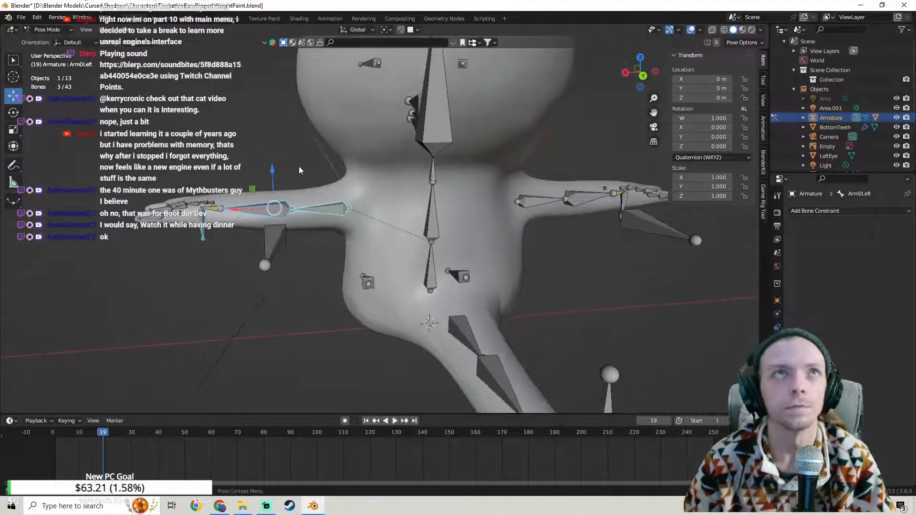
click(21, 17)
click(40, 82)
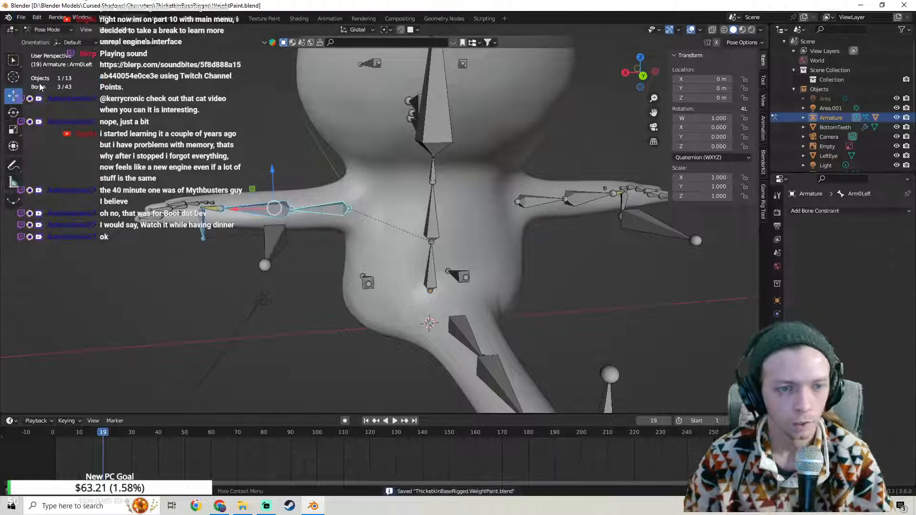
Step: Select the HandIKLeft bone, move it toward the torso to test the shoulder from behind, and undo the move
click(203, 226)
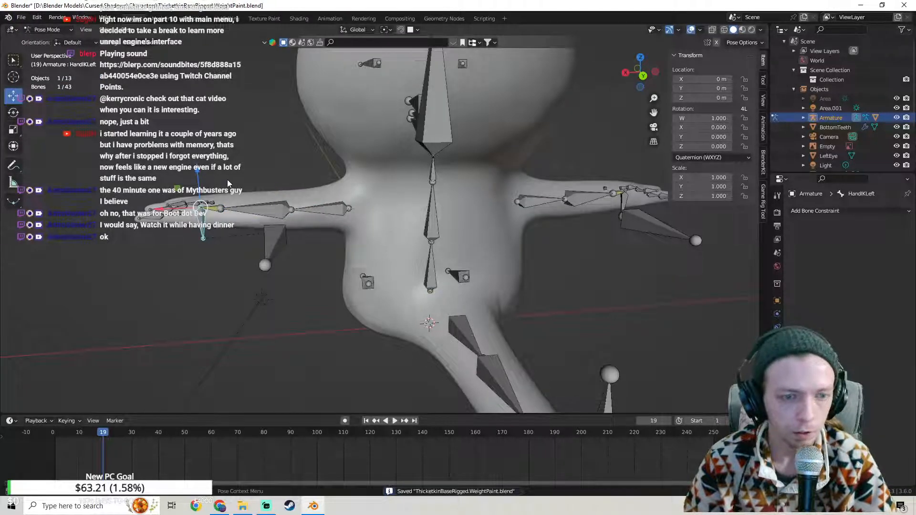
key(g)
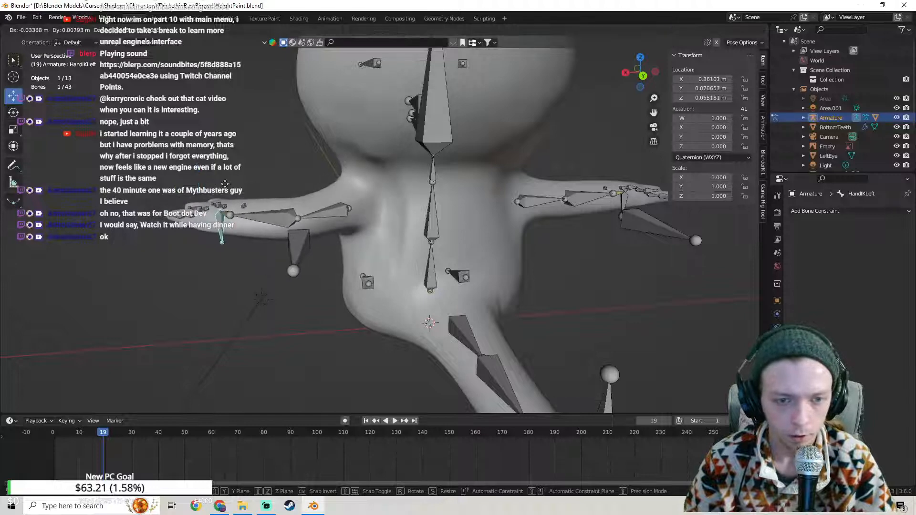
click(359, 253)
key(ctrl+z)
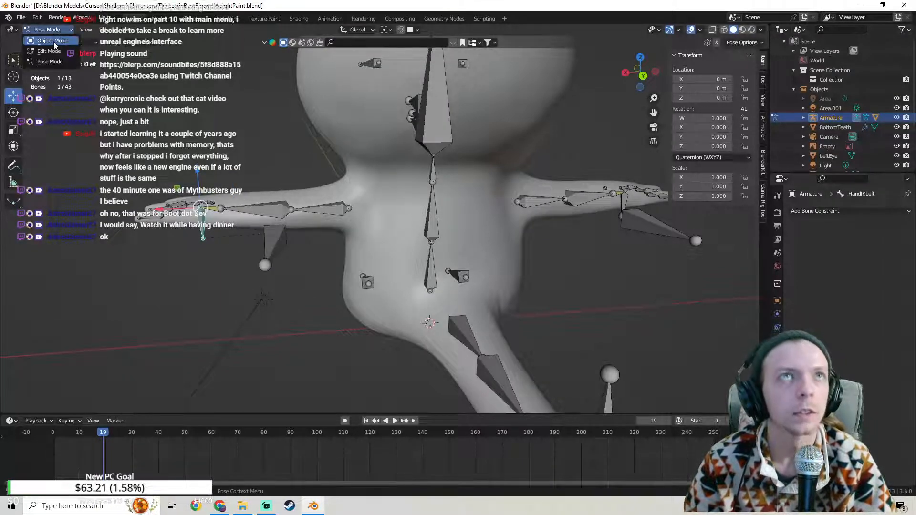
Step: Return to Object Mode, select the armature and add the body as the active object, and enter Weight Paint mode
click(53, 41)
shift+click(304, 192)
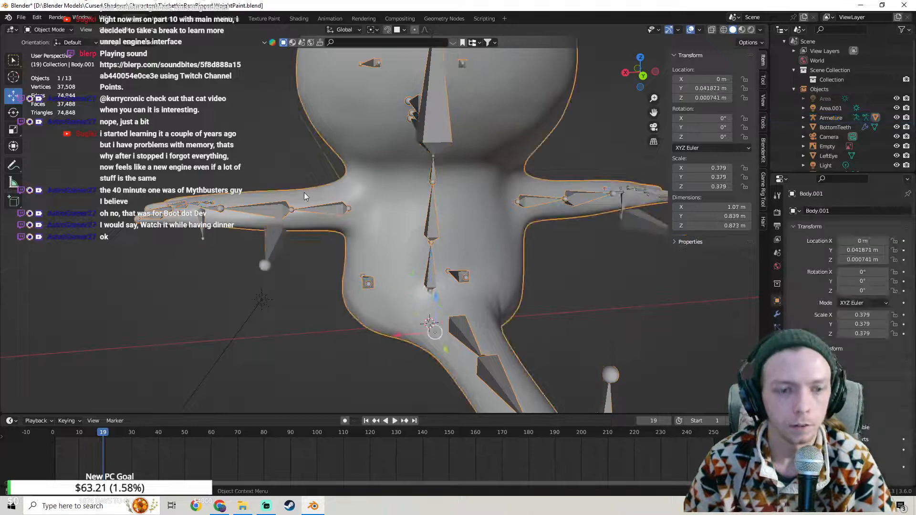
shift+click(270, 210)
click(41, 30)
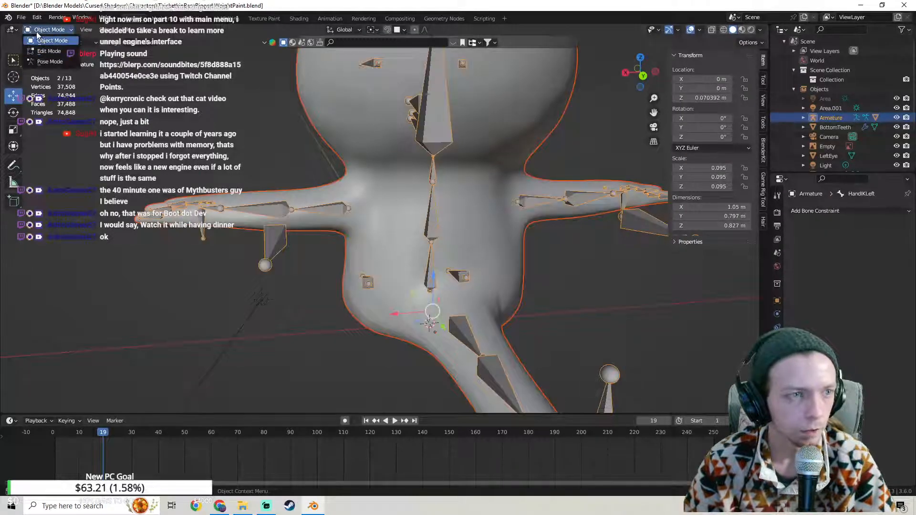
click(272, 210)
shift+click(327, 201)
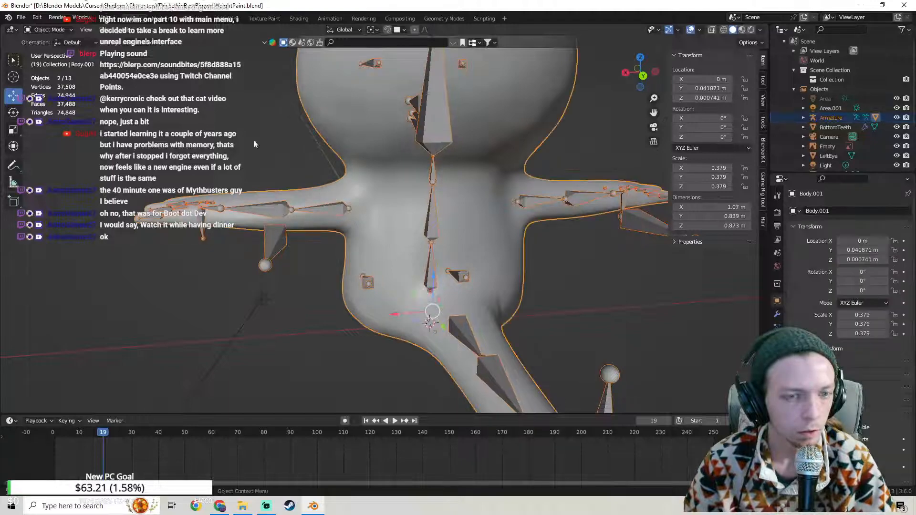
click(46, 31)
click(48, 82)
Step: Paint the left upper arm's excess weight off the back and side of the torso and the base of the head
scroll(275, 212, up, 4)
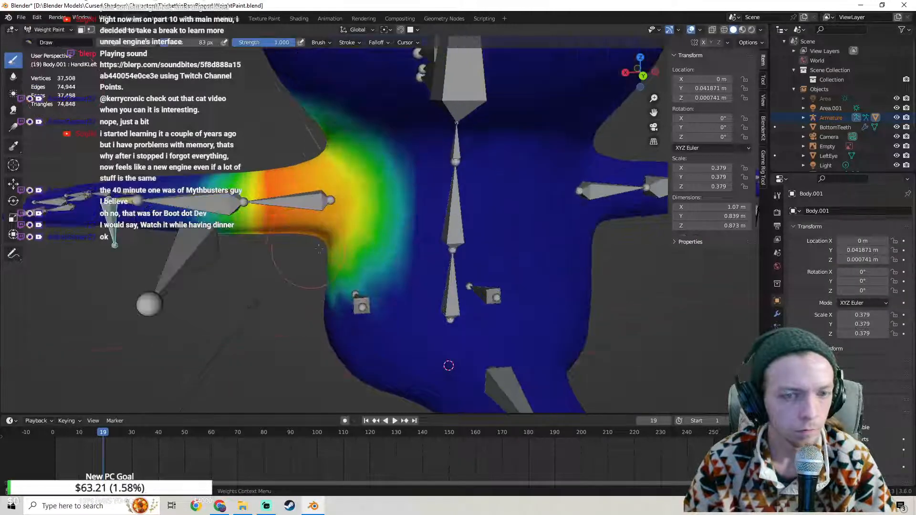
mouse_move(276, 212)
middle_down()
mouse_move(298, 210)
mouse_move(301, 261)
middle_up()
middle_drag(329, 289, 352, 279)
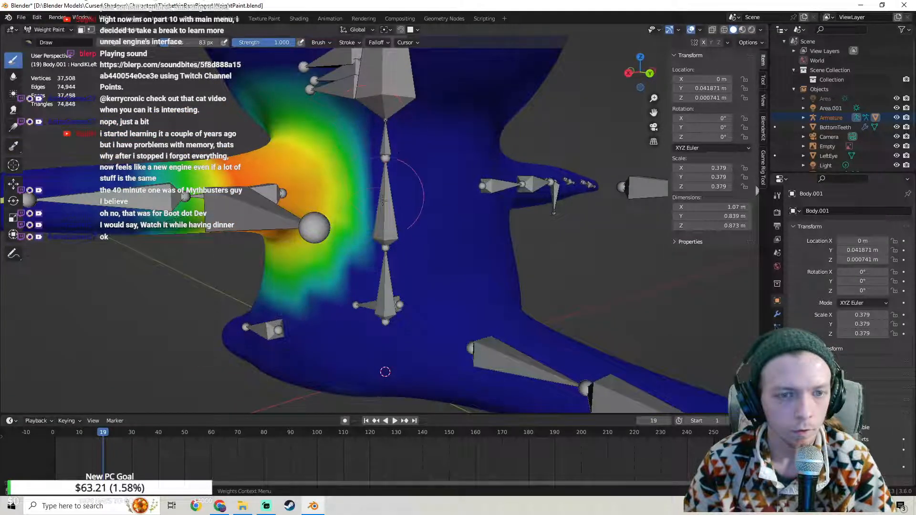
mouse_move(362, 256)
mouse_down()
mouse_move(326, 284)
mouse_move(354, 210)
mouse_move(361, 140)
mouse_move(360, 233)
mouse_up()
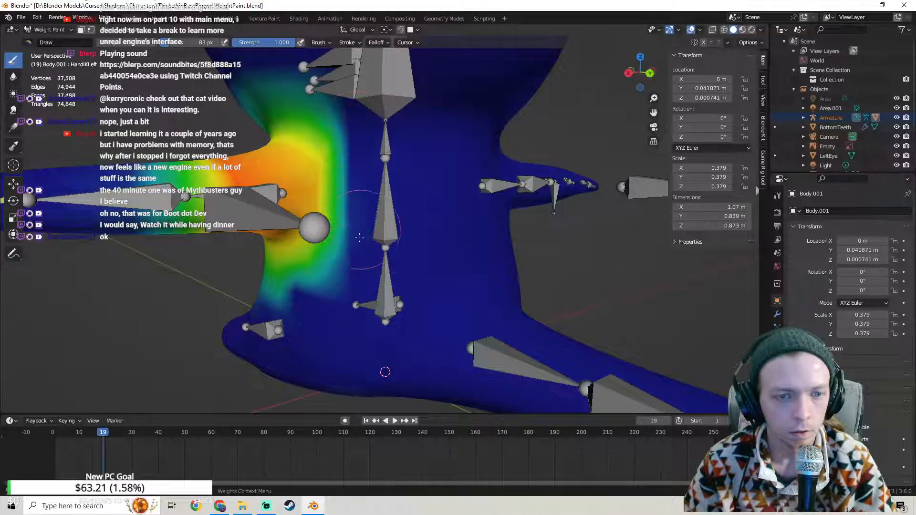
middle_drag(352, 251, 453, 280)
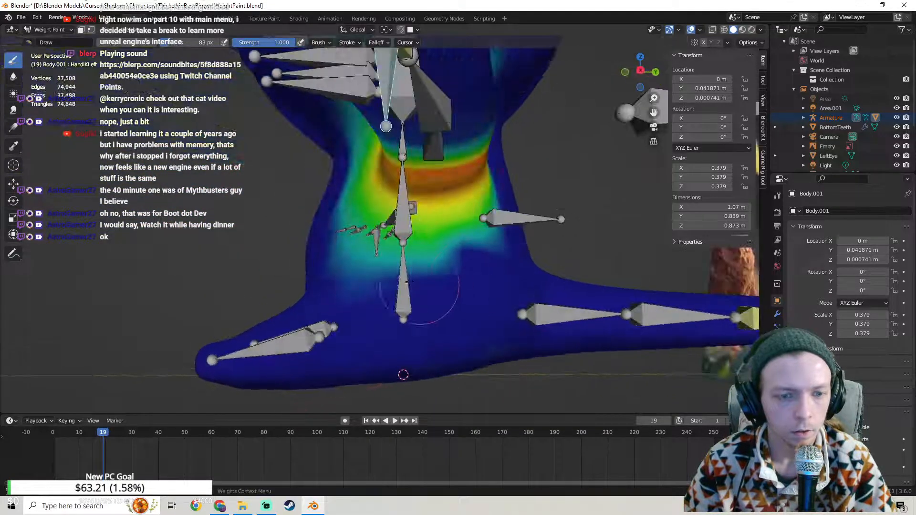
drag(416, 284, 333, 238)
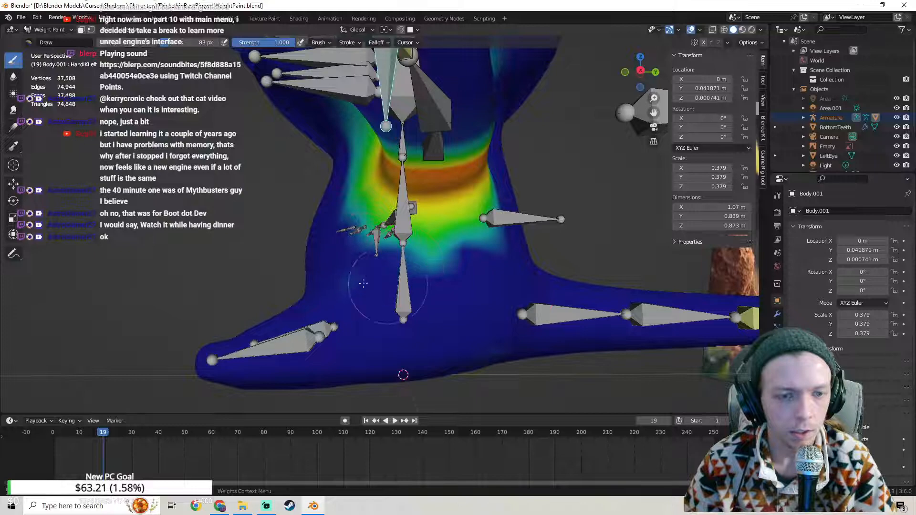
middle_drag(327, 284, 420, 318)
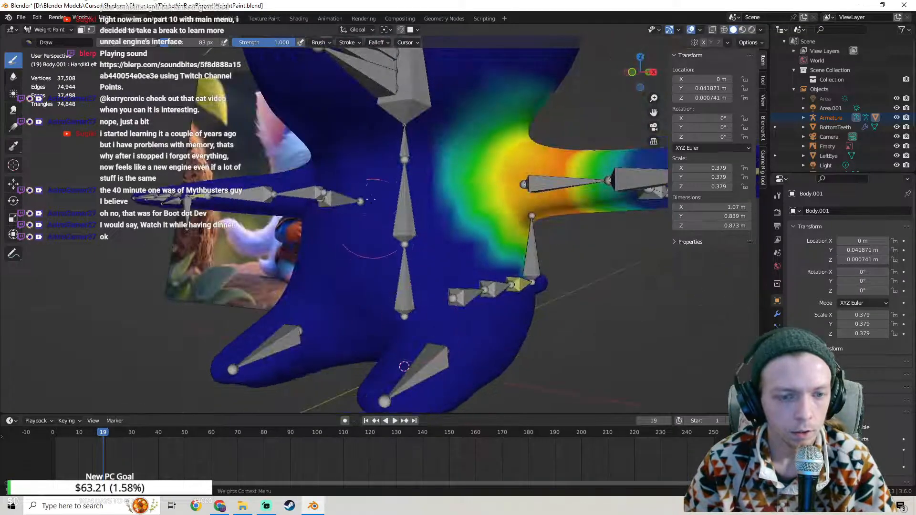
middle_drag(485, 339, 427, 196)
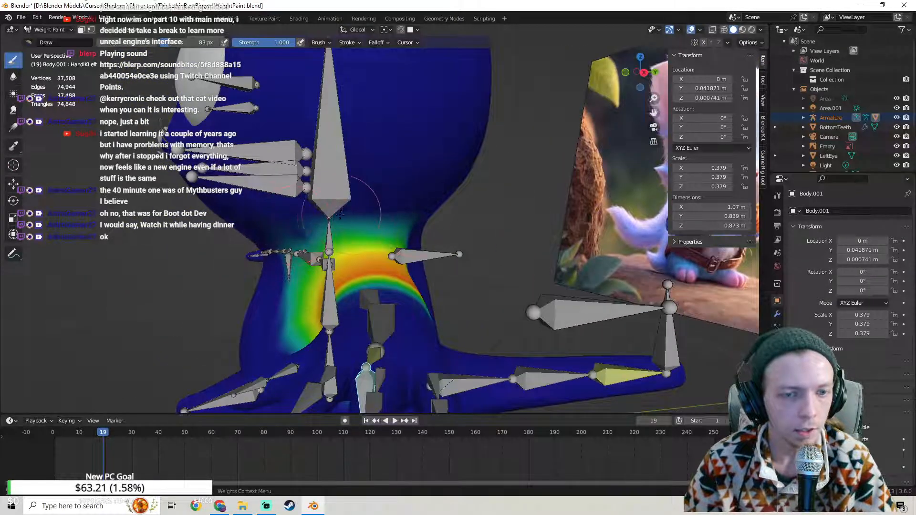
mouse_move(302, 224)
middle_down()
mouse_move(329, 208)
mouse_move(370, 250)
mouse_move(311, 229)
middle_up()
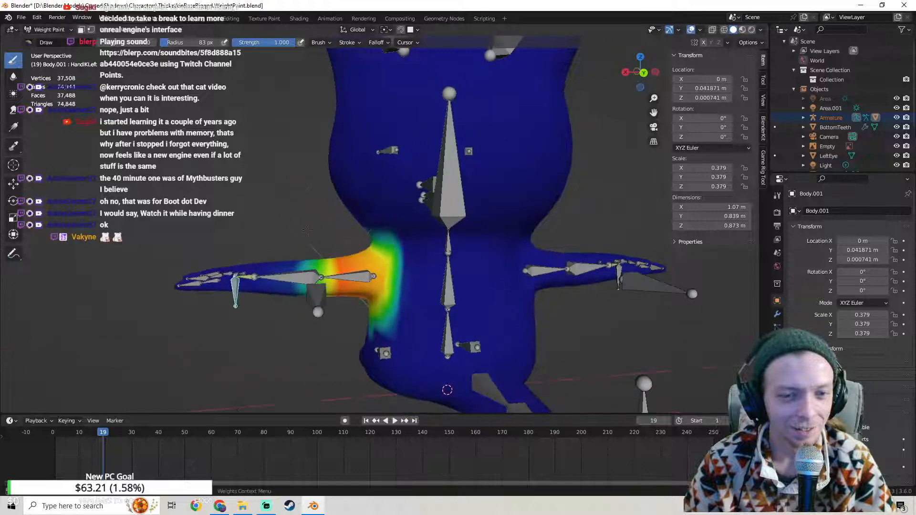
Step: Return the body to Object Mode and save the file
click(48, 30)
click(47, 41)
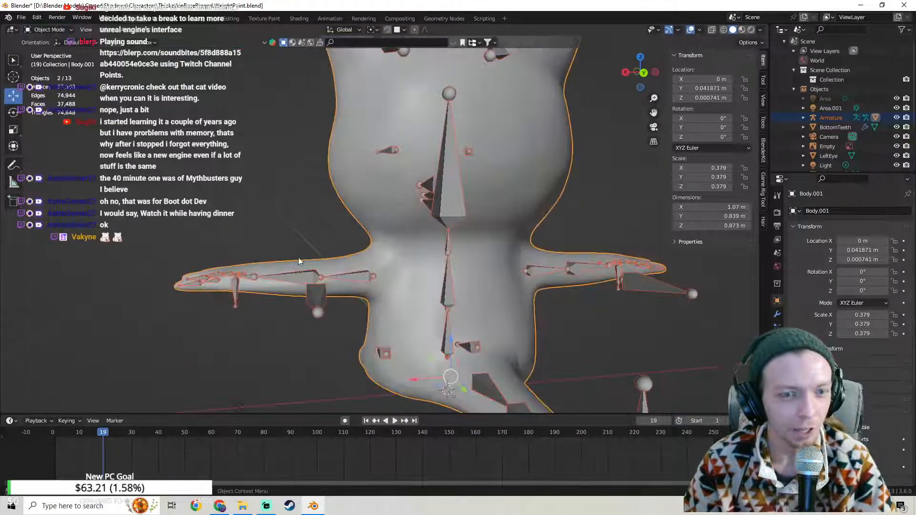
click(22, 18)
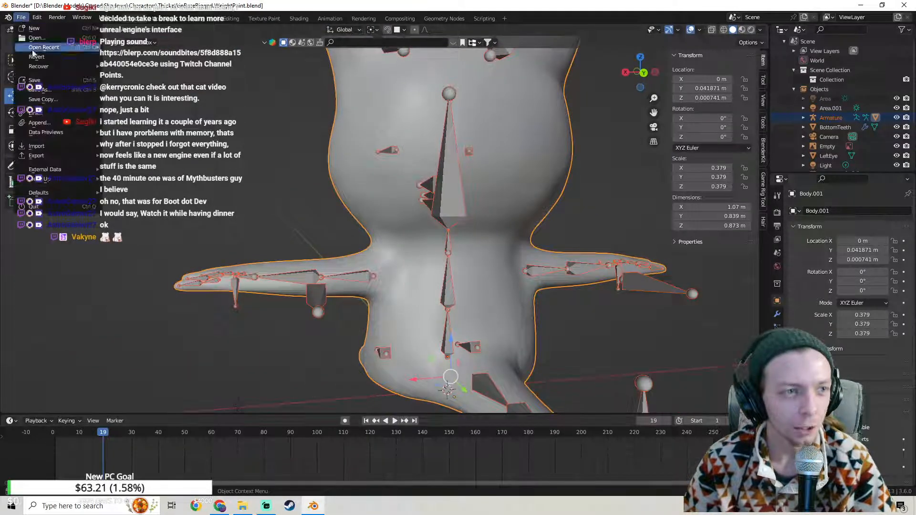
click(51, 83)
Step: Select only the armature and put it in Pose Mode
middle_drag(305, 186, 257, 119)
click(47, 30)
click(44, 30)
middle_drag(254, 183, 255, 209)
click(246, 248)
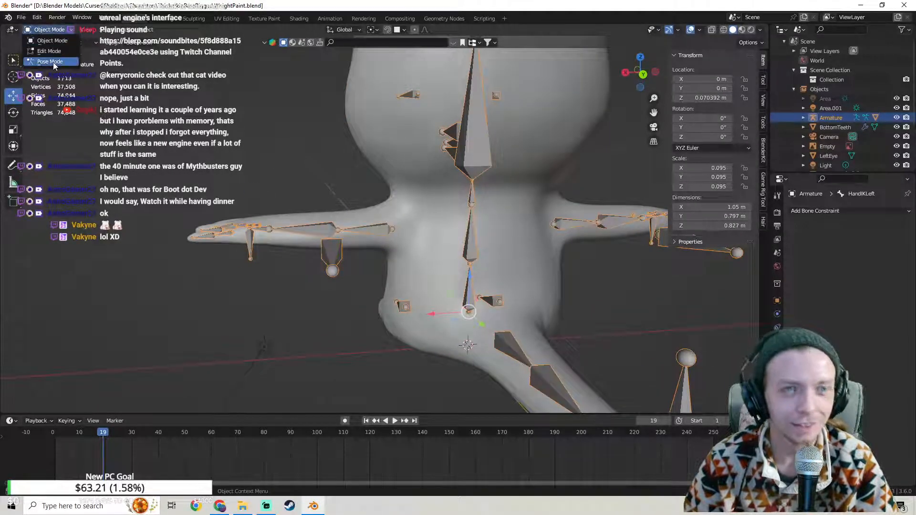
click(49, 61)
Step: Move the HandIKLeft bone toward the body to test the repainted shoulder, and undo the move
middle_drag(251, 157, 249, 242)
drag(251, 231, 291, 231)
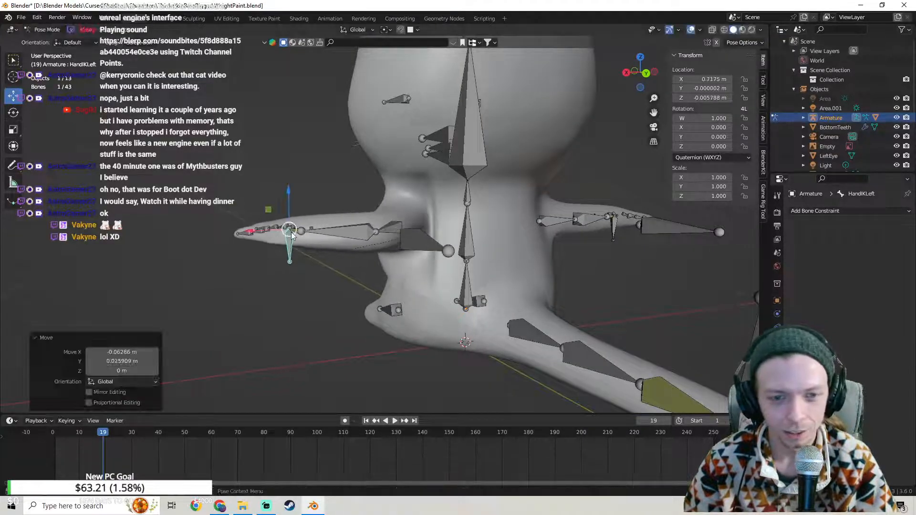
key(ctrl+z)
Step: Select the TailIK bone at the tail's tip, try moving it to test the tail deformation, and cancel the move
middle_drag(293, 230, 473, 271)
click(702, 277)
key(g)
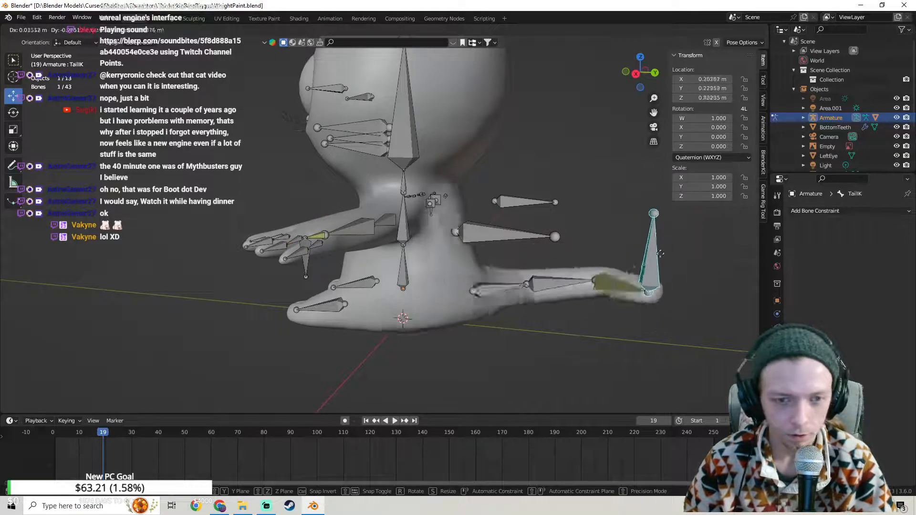
right_click(625, 259)
Step: Test the left arm's deformation from the back and front by moving the HandIKLeft bone, undoing each move
middle_drag(560, 252, 491, 209)
middle_drag(400, 255, 317, 205)
key(g)
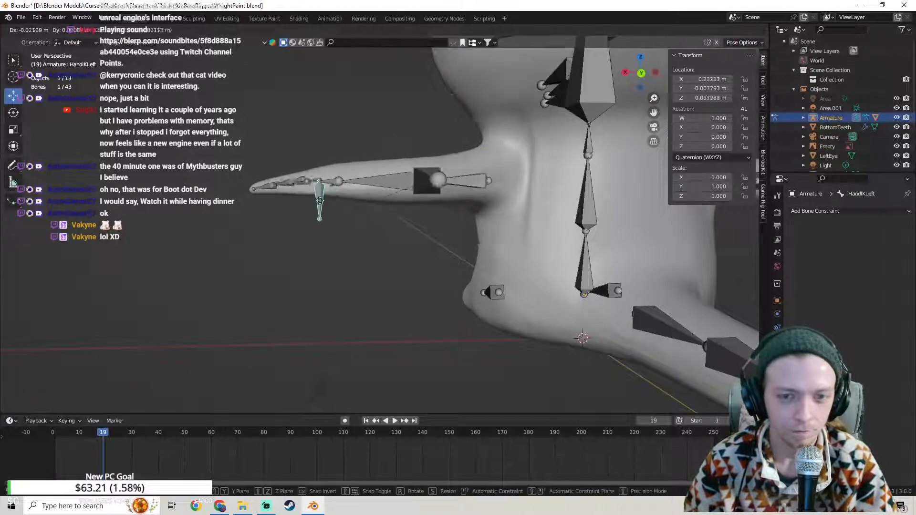
click(362, 203)
key(ctrl+z)
scroll(327, 195, down, 1)
middle_drag(328, 195, 512, 193)
key(g)
click(416, 195)
key(ctrl+z)
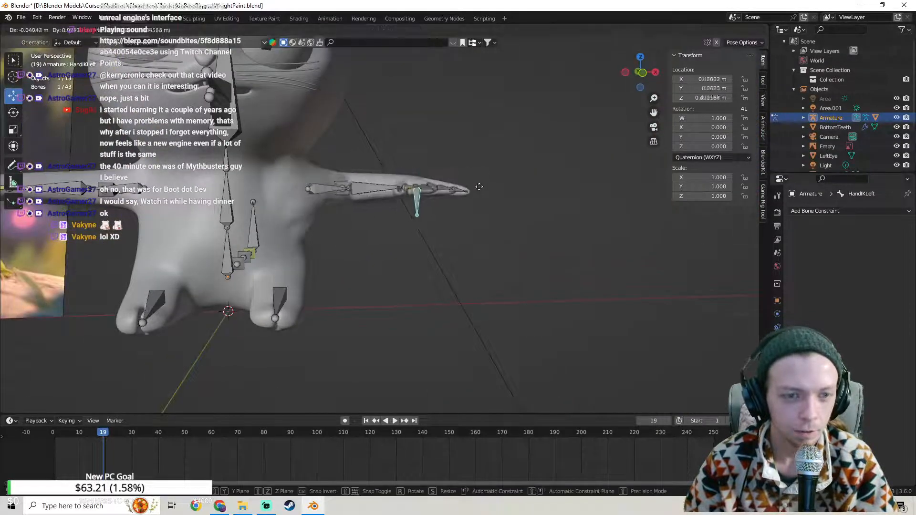
click(480, 190)
key(ctrl+z)
Step: Save the file with the cleaned-up arm weights
scroll(472, 200, up, 4)
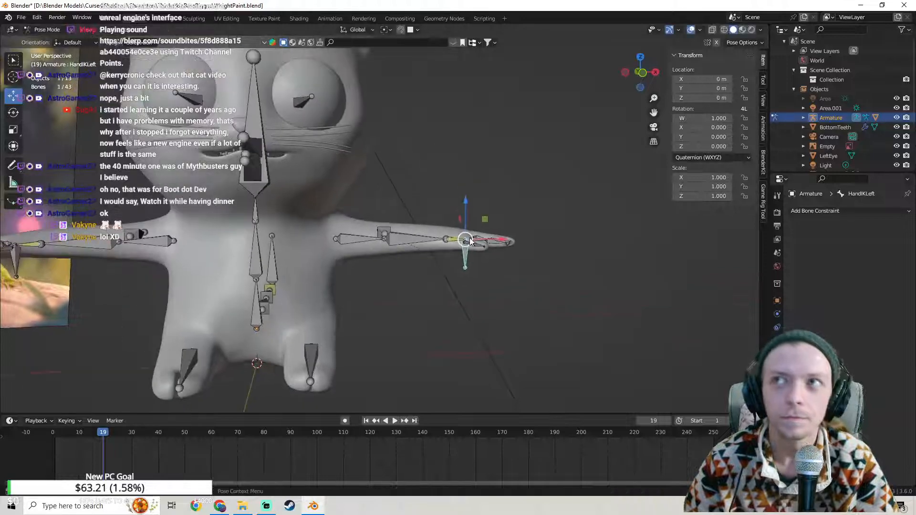
click(20, 18)
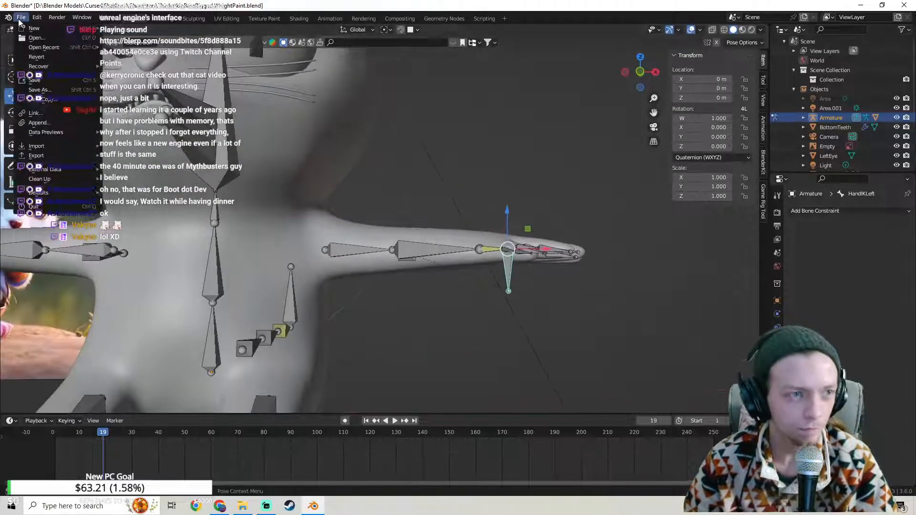
click(40, 81)
Step: Return the armature to Object Mode and hide it from the viewport
scroll(250, 162, down, 5)
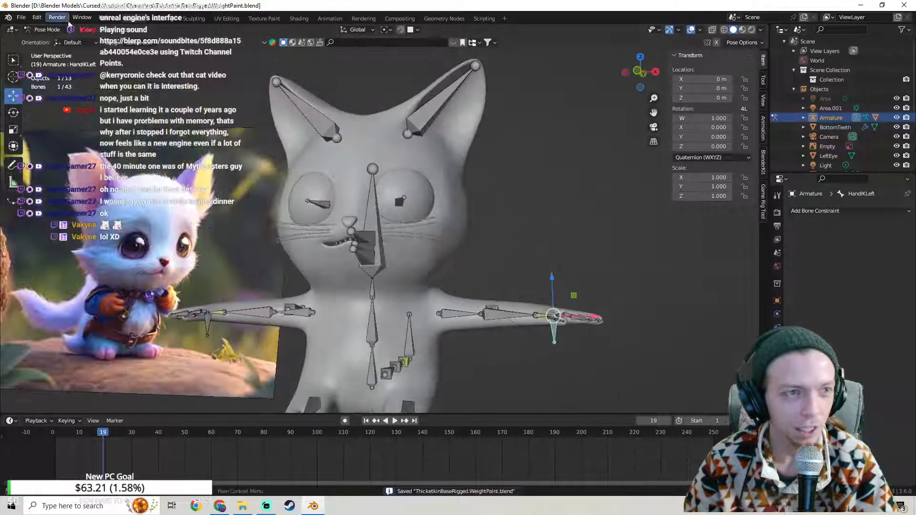
click(53, 41)
scroll(219, 206, down, 3)
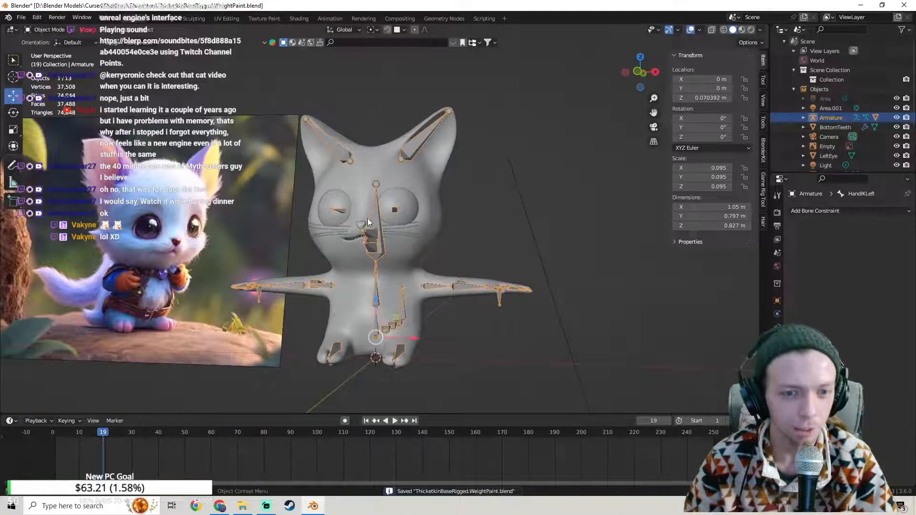
middle_drag(371, 217, 386, 230)
key(h)
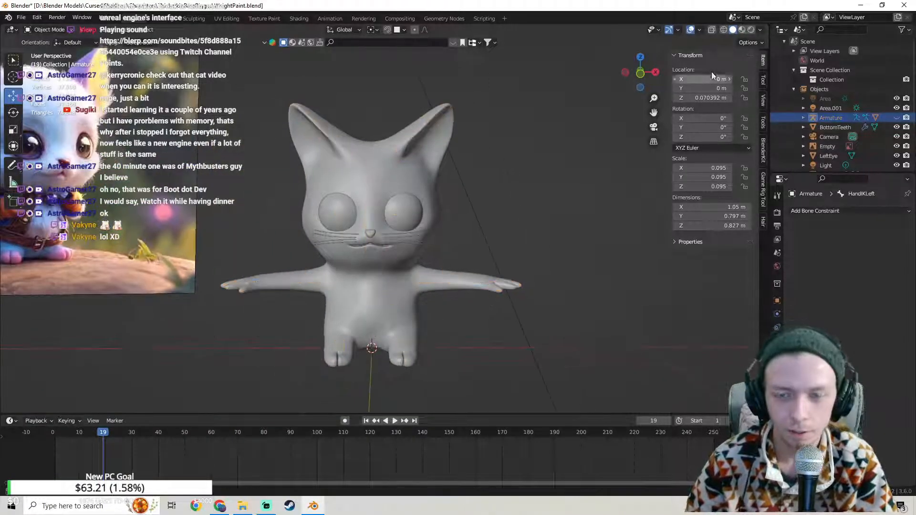
Step: Switch the viewport shading to show the character's materials and look the model over beside the reference image
click(742, 31)
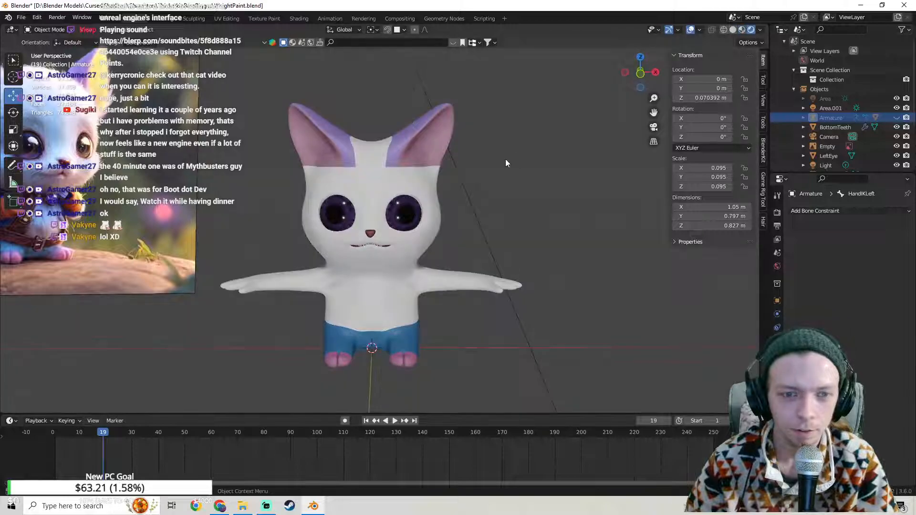
scroll(516, 153, down, 3)
mouse_move(463, 173)
middle_down()
mouse_move(379, 189)
mouse_move(459, 170)
mouse_move(343, 184)
mouse_move(449, 204)
middle_up()
scroll(462, 191, up, 5)
scroll(363, 183, up, 3)
scroll(449, 204, down, 6)
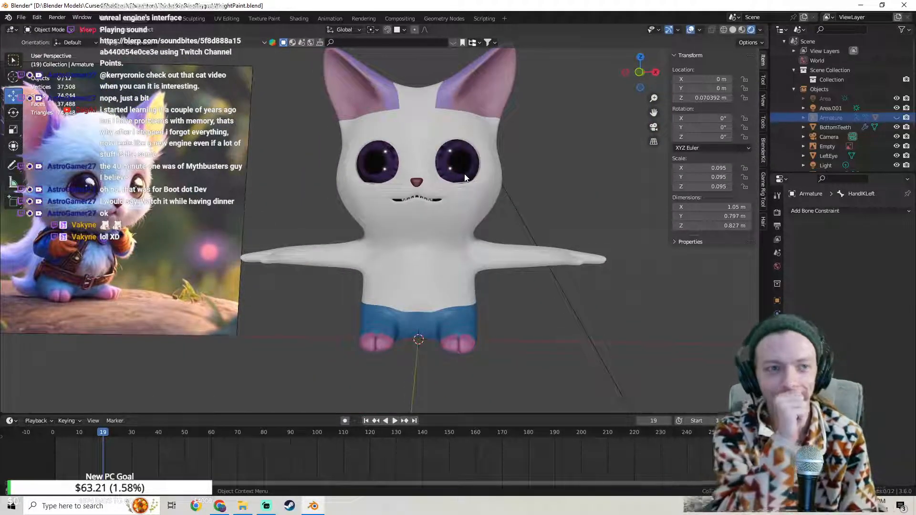
middle_drag(465, 178, 436, 164)
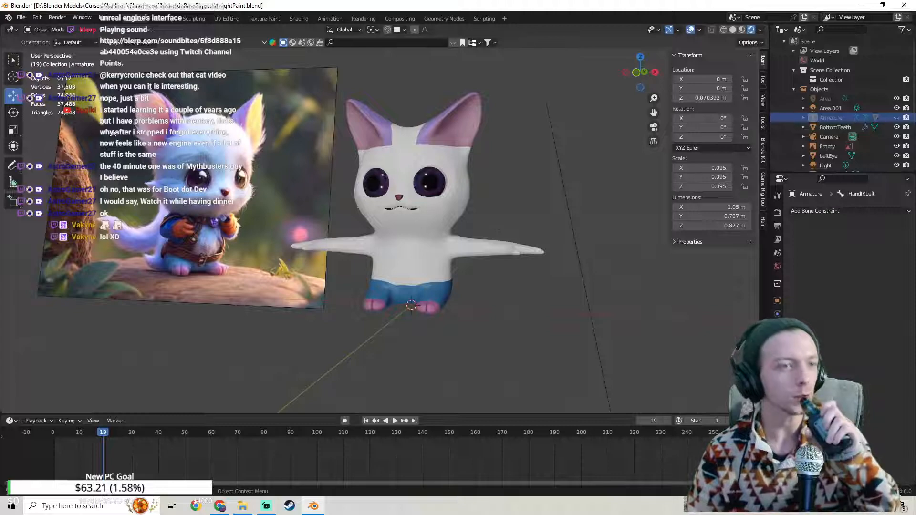
Step: Save the file with the armature hidden
click(19, 16)
click(36, 79)
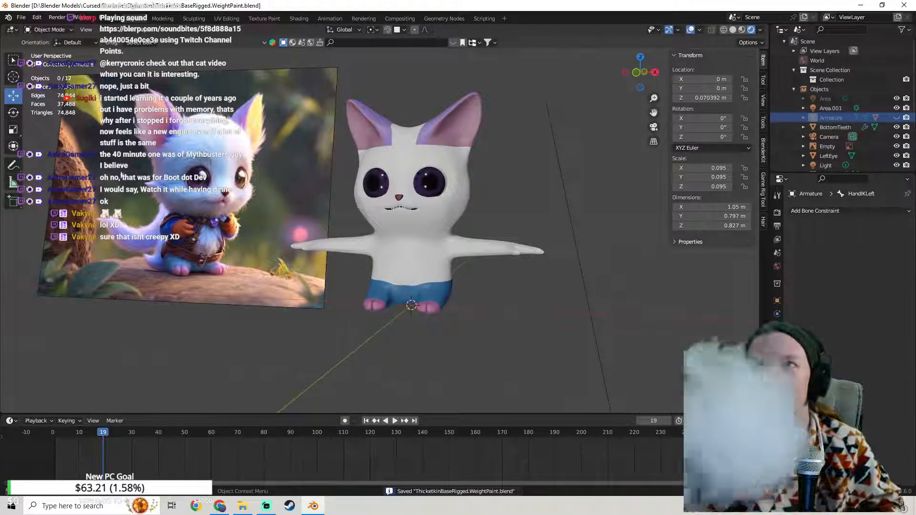
Step: Examine the shaded character's face, eyes, mouth and body up close and from several angles beside the reference image
middle_drag(202, 172, 343, 205)
scroll(406, 224, up, 5)
scroll(407, 229, up, 4)
scroll(465, 222, down, 3)
scroll(471, 196, down, 3)
scroll(471, 196, down, 4)
scroll(393, 210, down, 4)
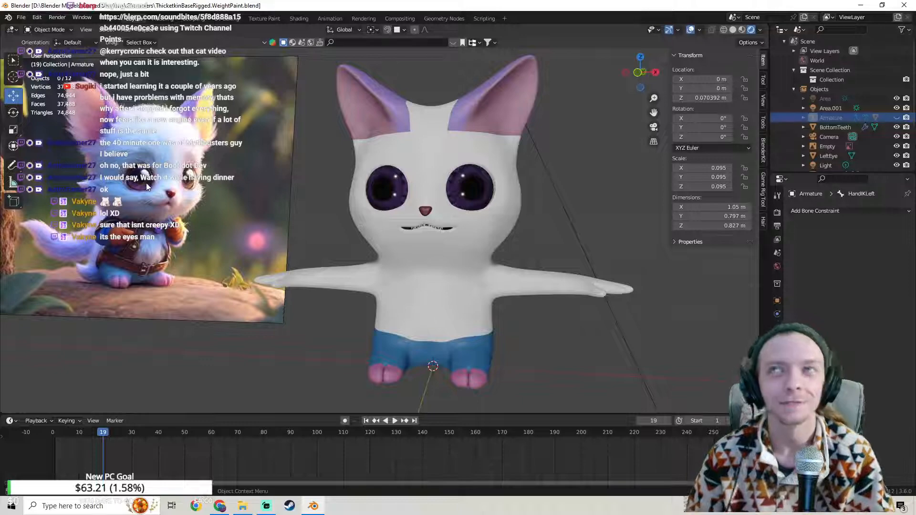
middle_drag(354, 207, 379, 113)
scroll(479, 210, up, 4)
scroll(440, 206, up, 3)
scroll(431, 205, up, 2)
scroll(333, 216, up, 1)
scroll(365, 207, down, 1)
scroll(373, 204, down, 10)
scroll(379, 116, down, 6)
middle_drag(438, 202, 293, 216)
scroll(461, 221, up, 5)
scroll(435, 209, down, 2)
middle_drag(248, 244, 417, 238)
scroll(415, 214, up, 3)
Step: Clear the accidental selection of the left eye and save the file again
click(388, 175)
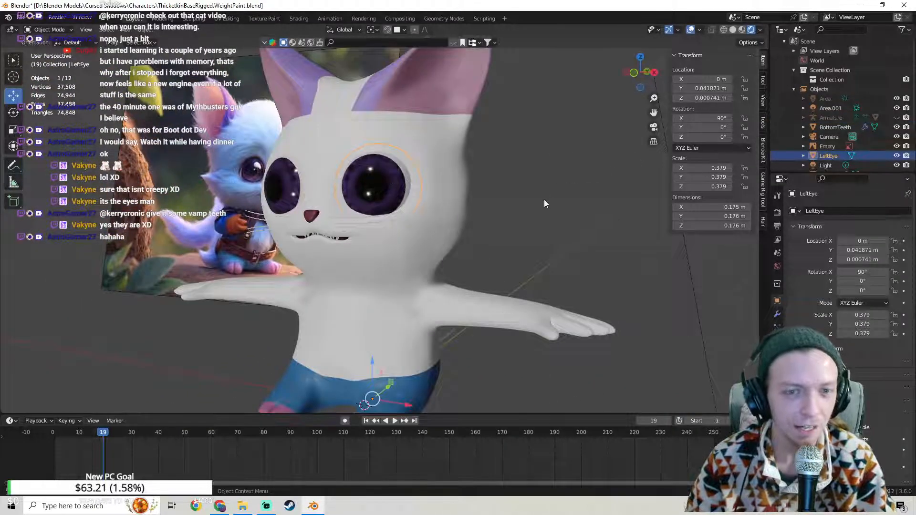
click(544, 199)
scroll(474, 190, down, 4)
middle_drag(451, 190, 494, 199)
scroll(465, 211, up, 2)
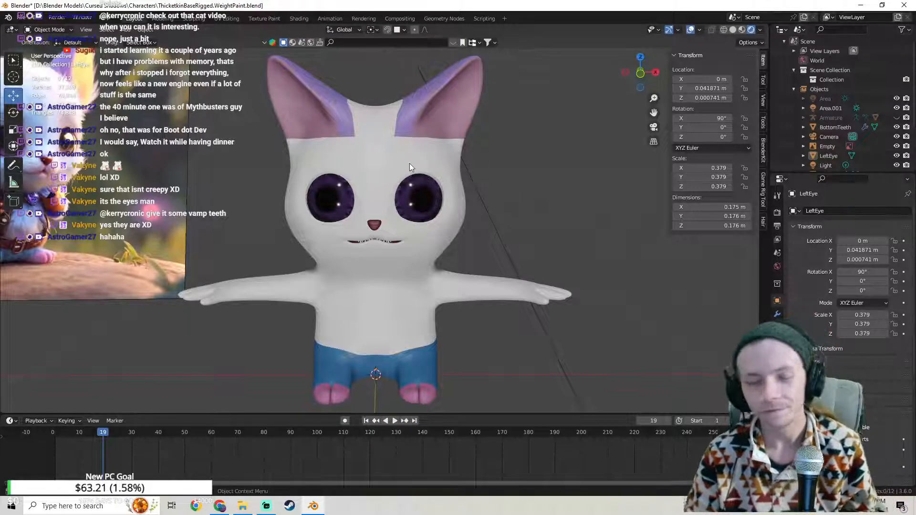
key(ctrl+s)
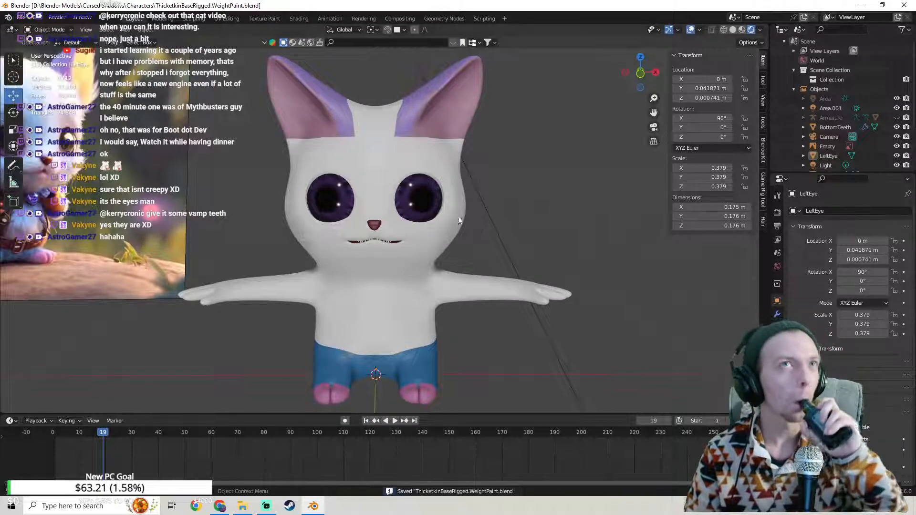
scroll(451, 211, down, 2)
middle_drag(451, 211, 423, 214)
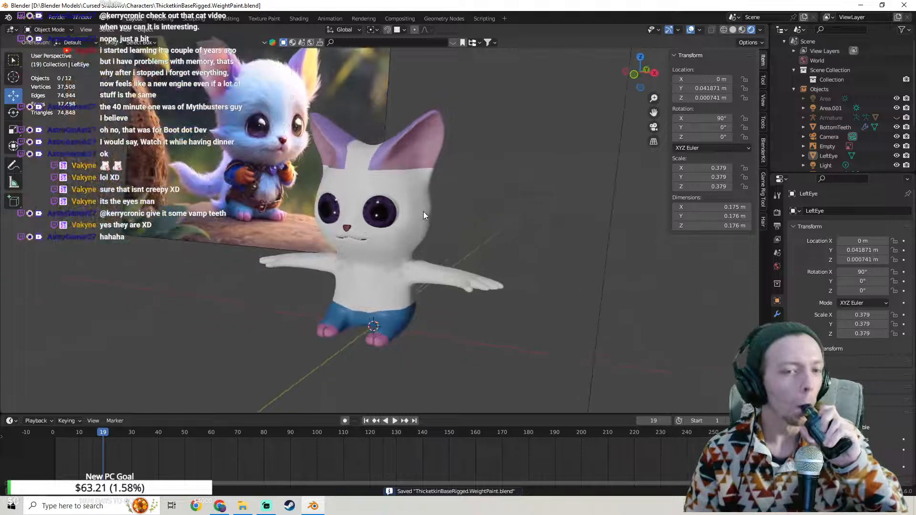
Step: Switch the viewport to solid shading, reveal the hidden armature and keep the Sphere object hidden
click(732, 30)
mouse_move(620, 152)
middle_down()
mouse_move(531, 203)
mouse_move(376, 255)
middle_up()
scroll(375, 254, up, 3)
key(alt+h)
scroll(374, 245, up, 4)
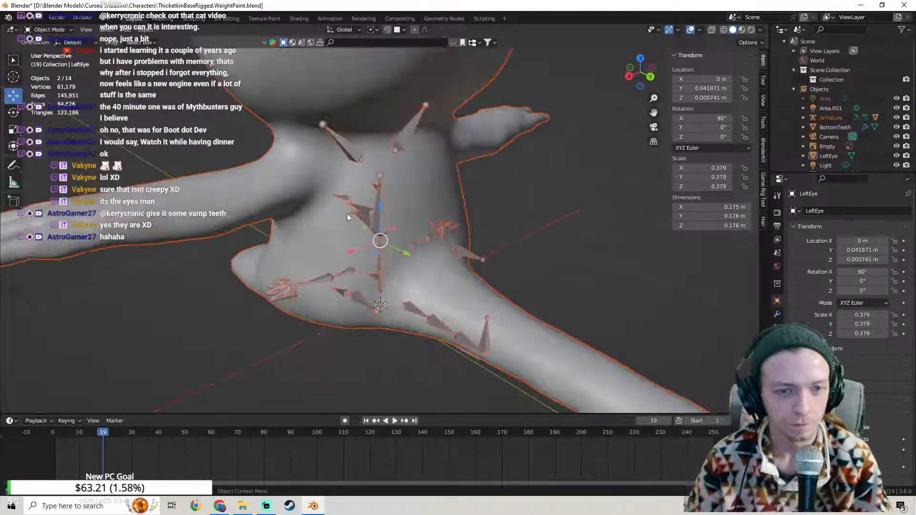
key(h)
scroll(311, 214, down, 6)
middle_drag(316, 214, 345, 211)
scroll(350, 234, up, 5)
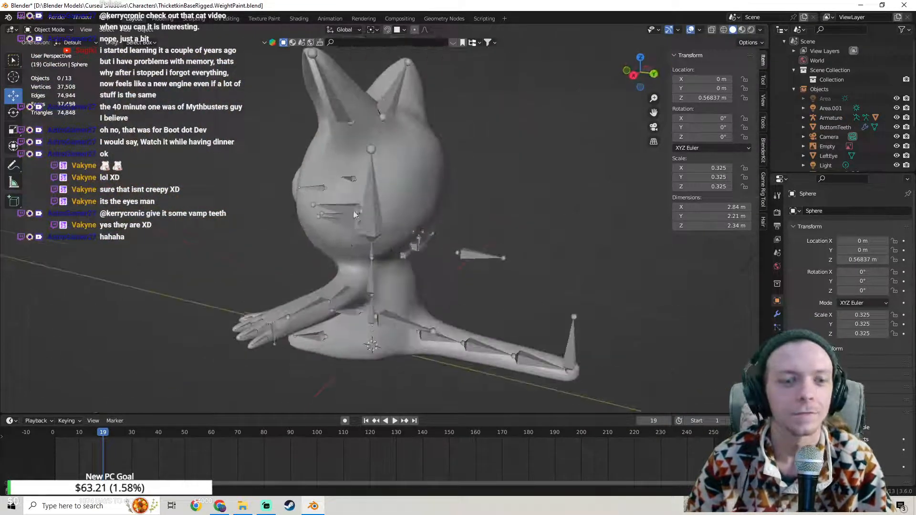
Step: Select the body together with the armature and enter Weight Paint mode to examine the HandIKLeft weights around the shoulder and armpit
middle_drag(403, 237, 423, 244)
scroll(369, 227, up, 3)
click(368, 229)
scroll(408, 241, up, 2)
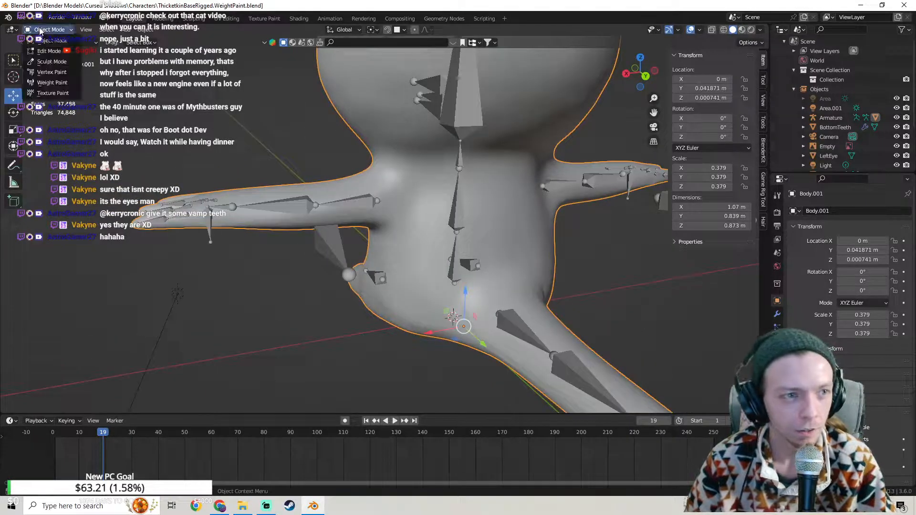
shift+click(342, 200)
shift+click(336, 183)
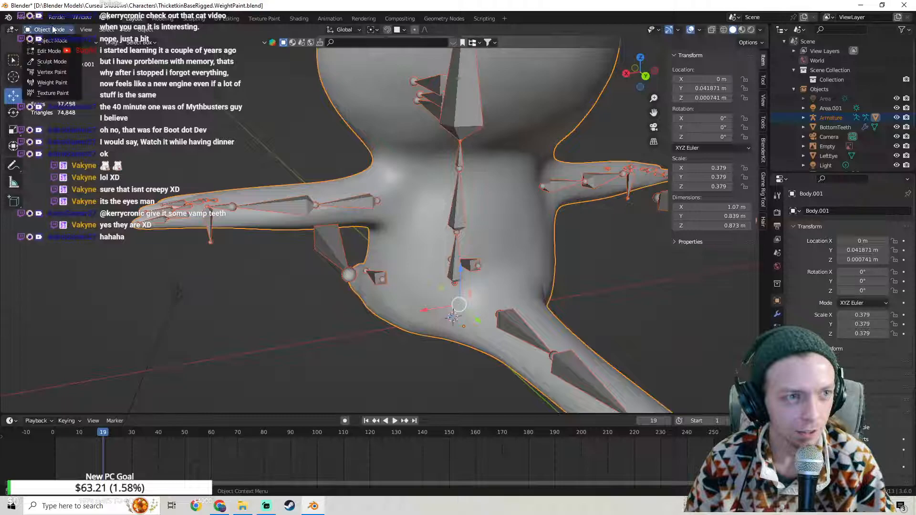
click(52, 82)
scroll(386, 222, up, 5)
mouse_move(386, 222)
middle_down()
mouse_move(435, 190)
mouse_move(352, 235)
middle_up()
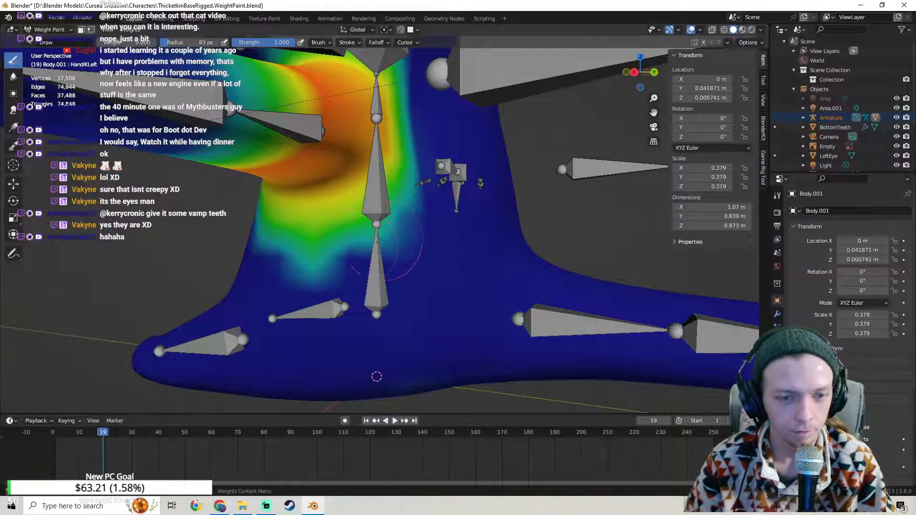
middle_drag(408, 206, 346, 240)
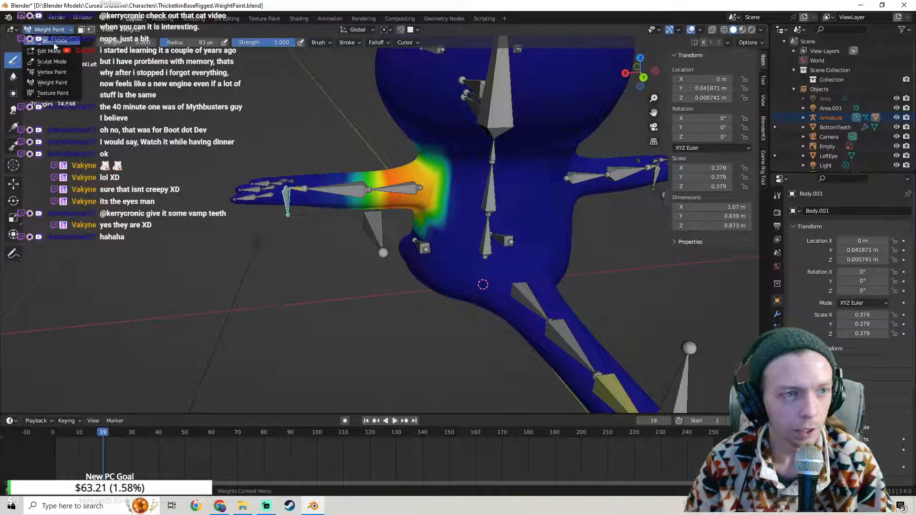
Step: Return the body to Object Mode, select only the armature and put it in Pose Mode
click(54, 44)
mouse_move(292, 206)
middle_down()
mouse_move(294, 178)
mouse_move(325, 166)
mouse_move(302, 179)
middle_up()
scroll(301, 179, up, 2)
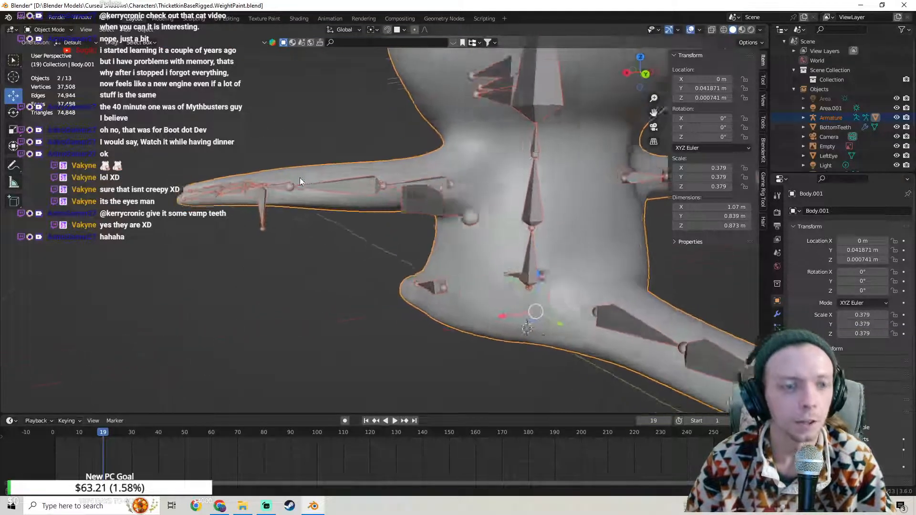
click(267, 201)
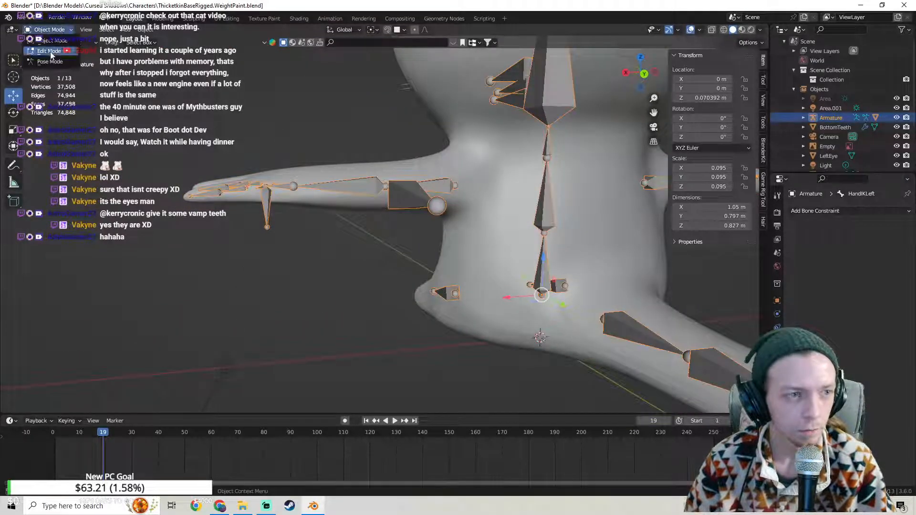
click(50, 62)
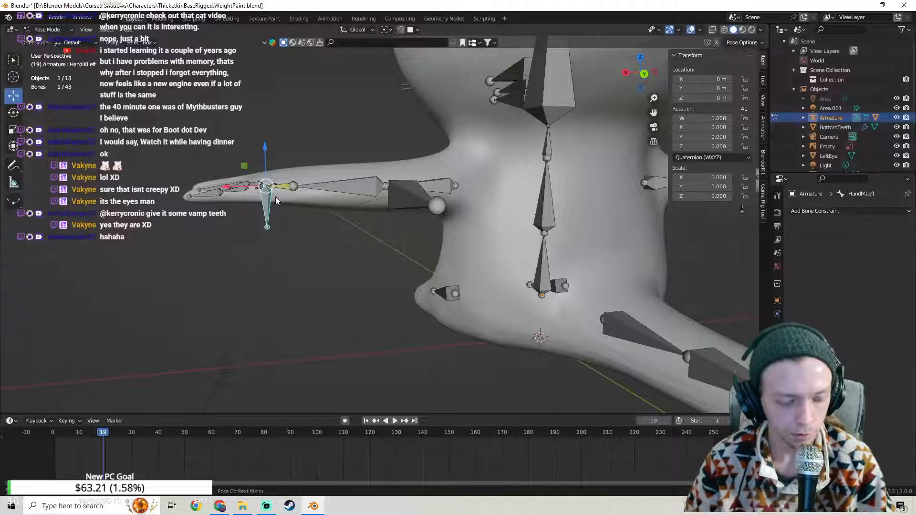
Step: Test the left arm's deformation by moving the HandIKLeft bone inward and across the body, undoing each move
key(g)
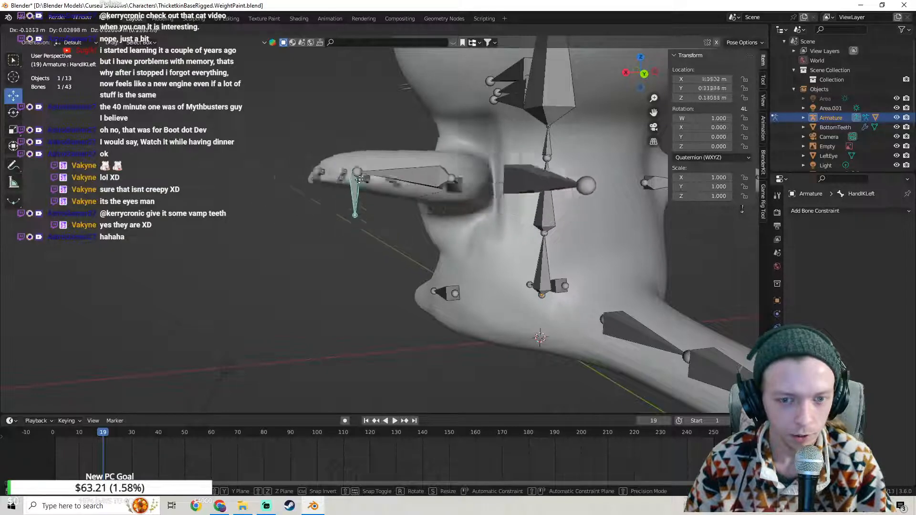
key(ctrl+z)
middle_drag(340, 187, 418, 212)
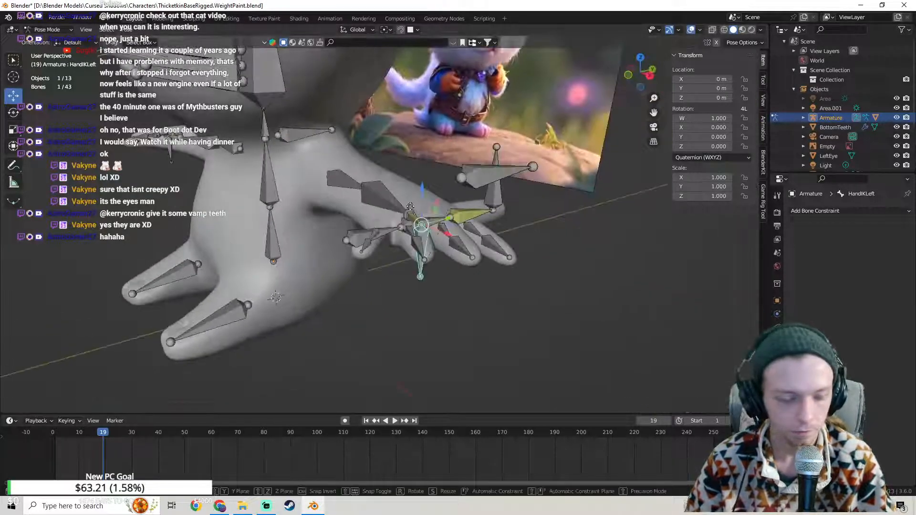
key(g)
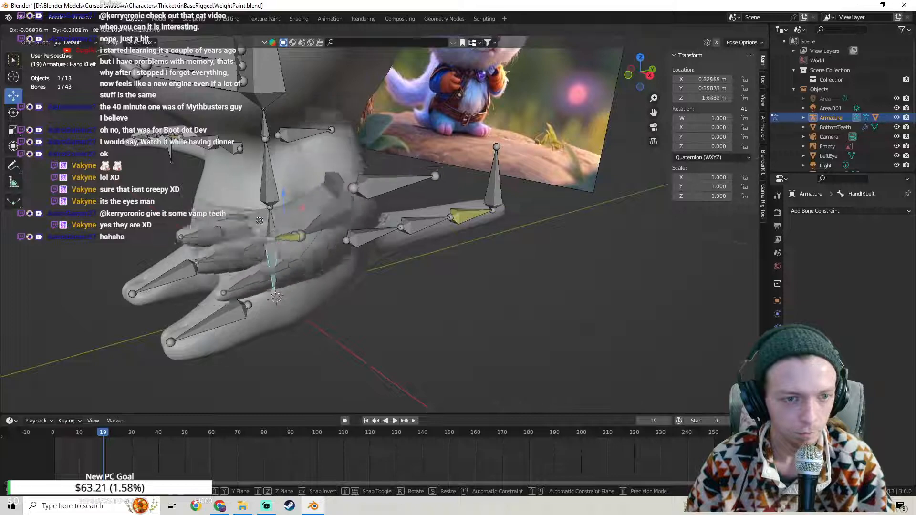
click(315, 227)
middle_drag(315, 227, 491, 192)
key(ctrl+z)
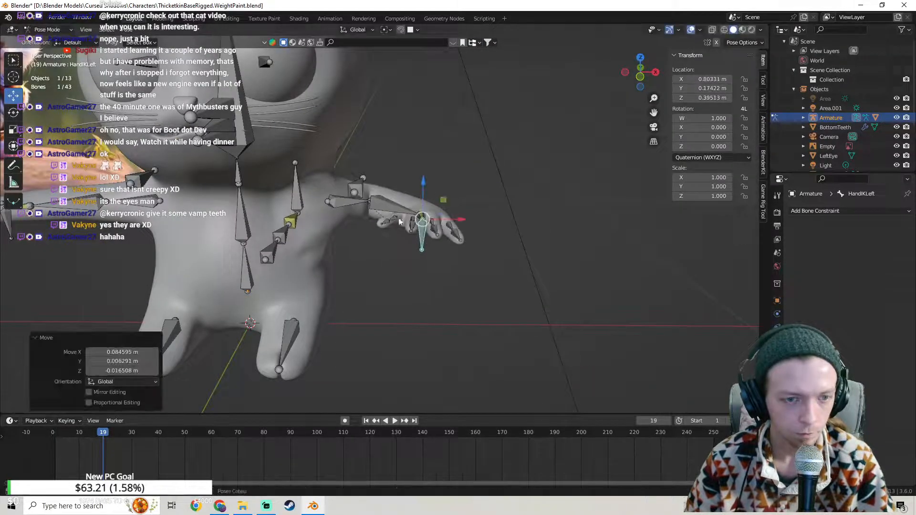
key(ctrl+z)
middle_drag(326, 268, 267, 219)
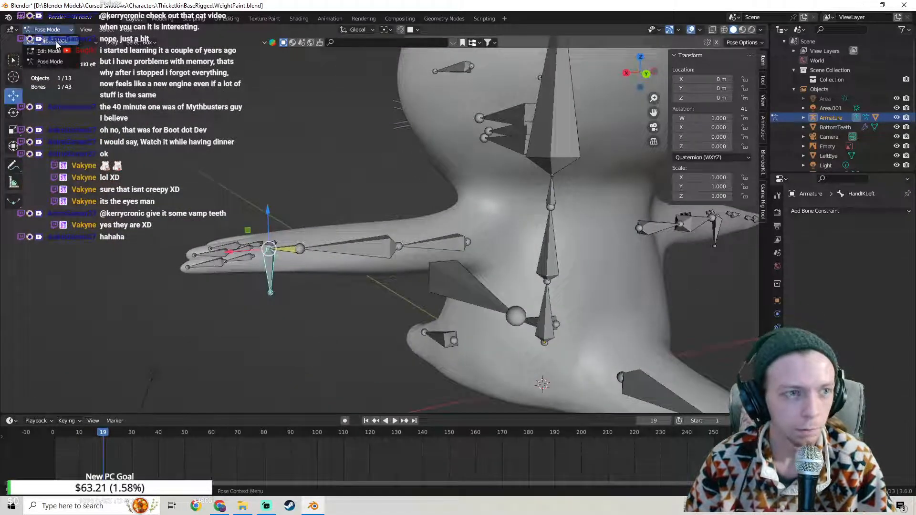
Step: Return the armature to Object Mode and save the file
click(56, 43)
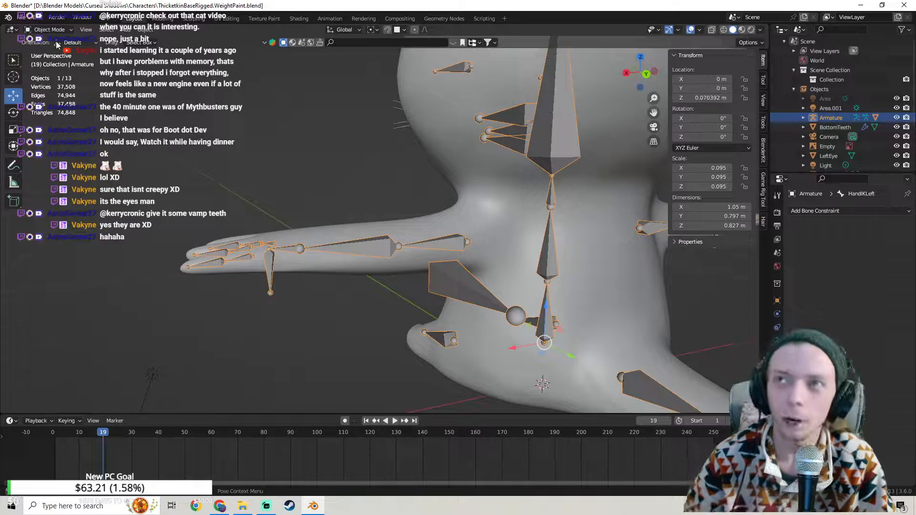
click(22, 16)
scroll(277, 227, up, 2)
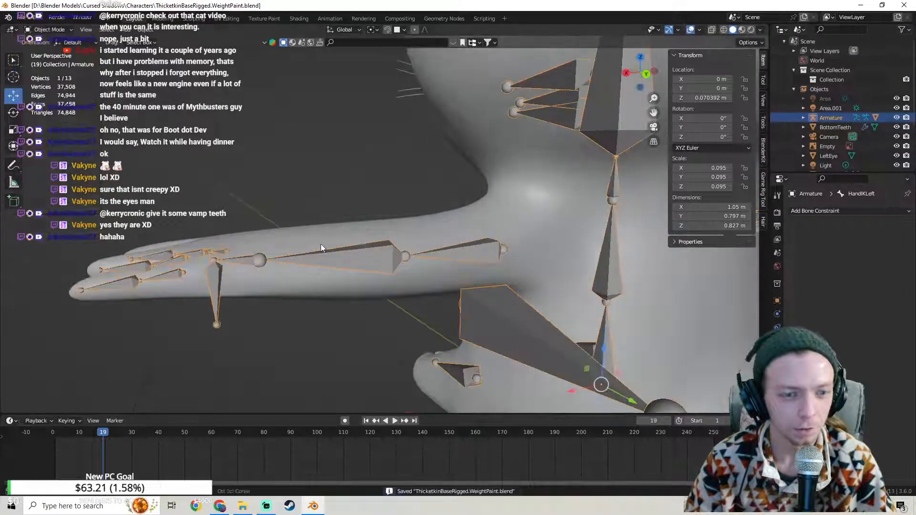
Step: Select the armature and the body with the body active, and switch to Weight Paint mode
shift+middle_drag(344, 247, 336, 191)
click(347, 184)
scroll(348, 184, down, 2)
scroll(342, 185, down, 2)
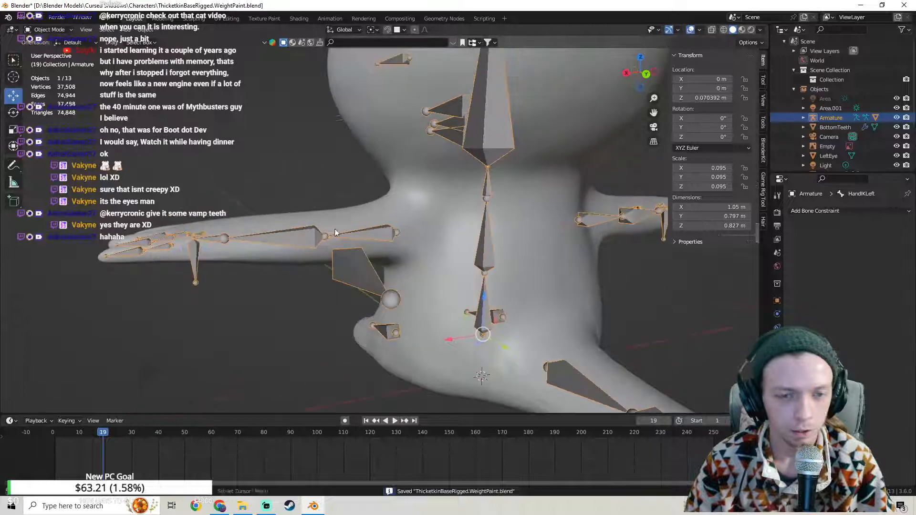
shift+click(358, 215)
shift+middle_drag(324, 179, 422, 170)
middle_drag(513, 173, 372, 193)
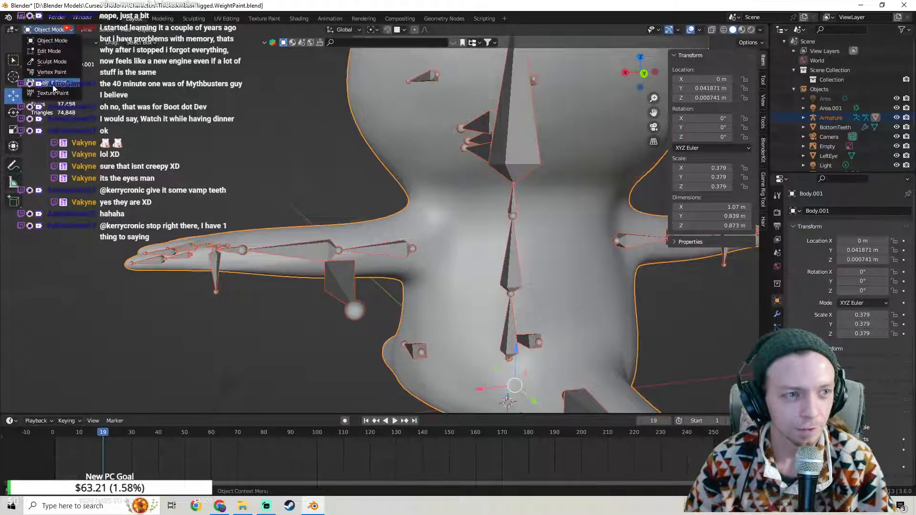
click(54, 87)
mouse_move(344, 191)
middle_down()
mouse_move(381, 193)
mouse_move(319, 192)
mouse_move(496, 399)
mouse_move(480, 371)
middle_up()
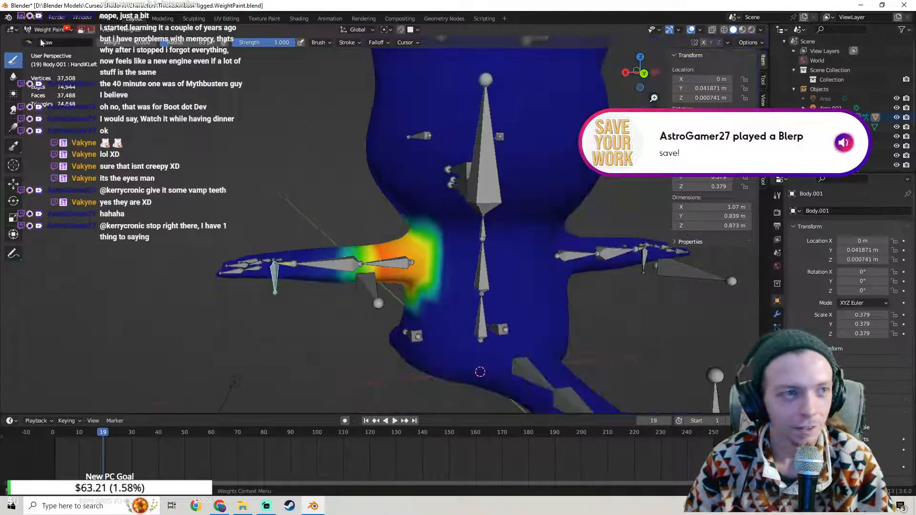
Step: Save the file while in Weight Paint mode
click(21, 17)
shift+middle_drag(254, 164, 248, 132)
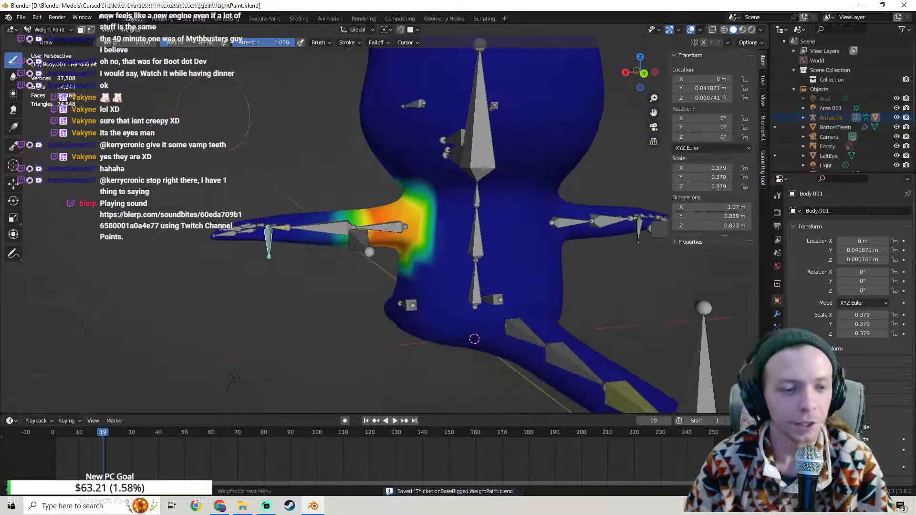
Step: Switch to the YouTube music playlist in the browser and return to Blender
key(alt+Tab)
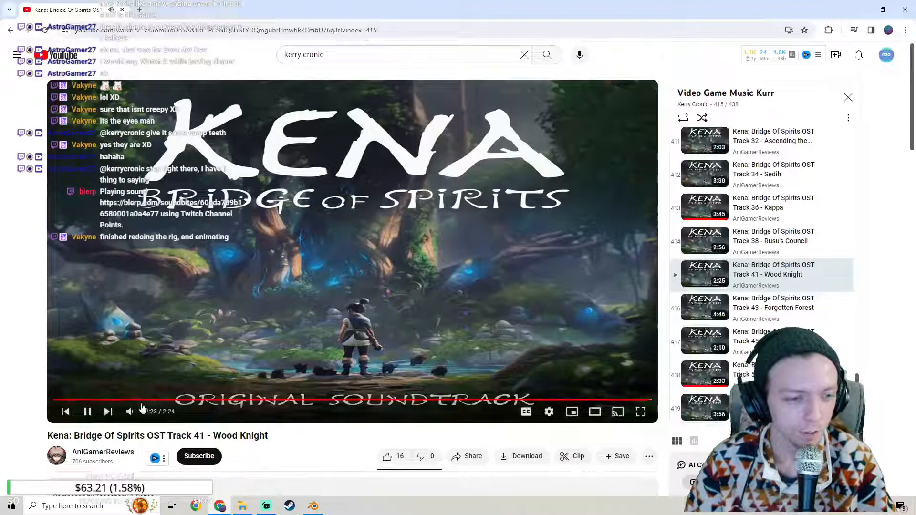
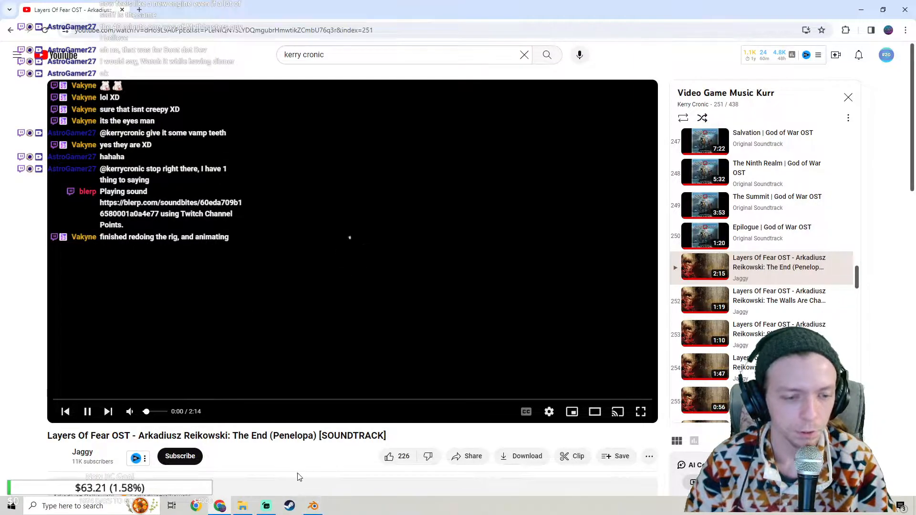
click(317, 512)
Step: Paint zero weight beneath the left armpit and along the chest edge of the left shoulder's influence area
mouse_move(393, 236)
middle_down()
mouse_move(384, 271)
mouse_move(414, 281)
mouse_move(415, 205)
middle_up()
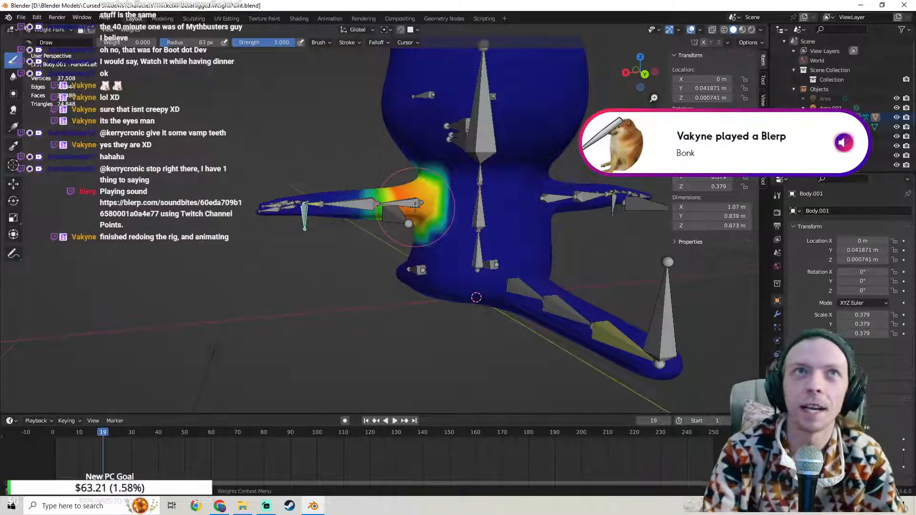
scroll(410, 224, up, 4)
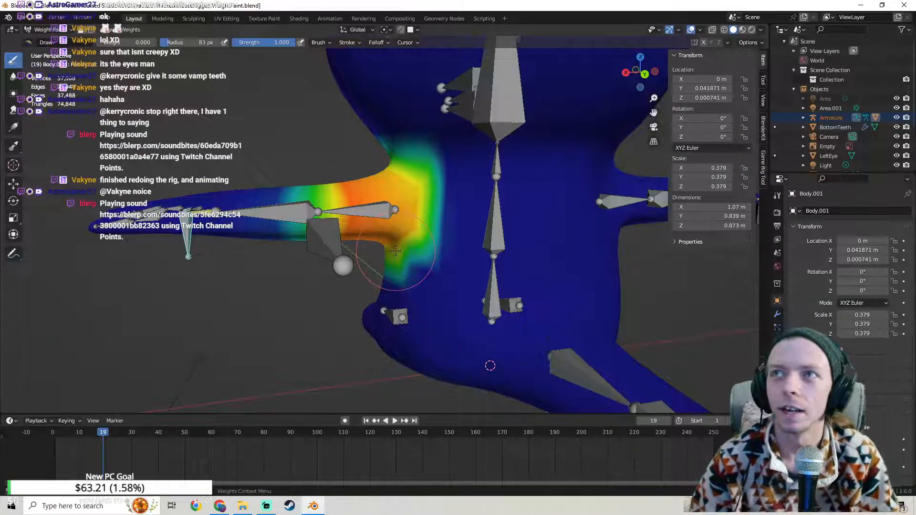
mouse_move(394, 247)
middle_down()
mouse_move(341, 244)
mouse_move(497, 242)
middle_up()
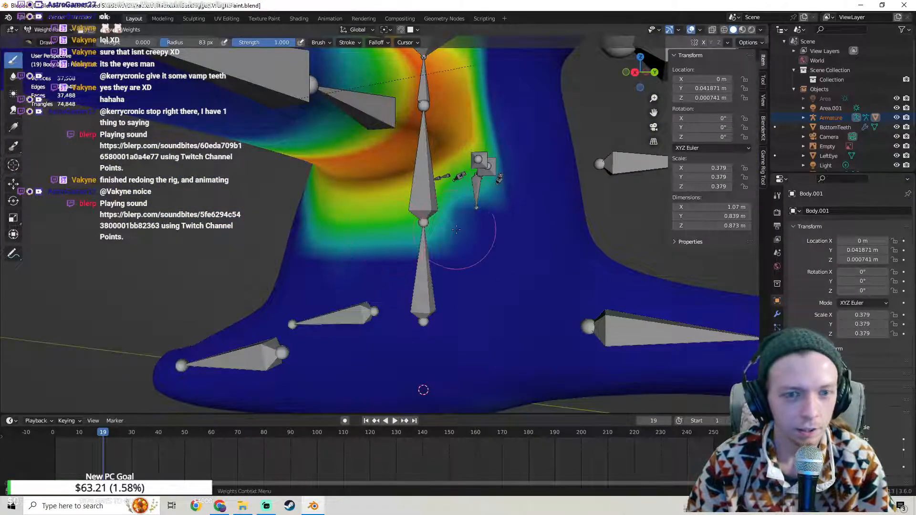
mouse_move(415, 234)
mouse_down()
mouse_move(473, 212)
mouse_move(314, 227)
mouse_up()
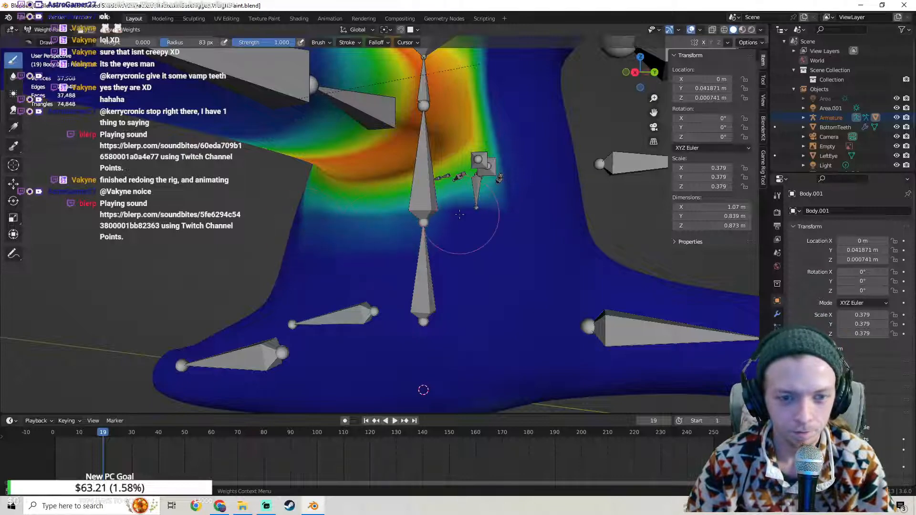
mouse_move(459, 214)
middle_down()
mouse_move(383, 248)
mouse_move(407, 278)
middle_up()
drag(309, 174, 303, 137)
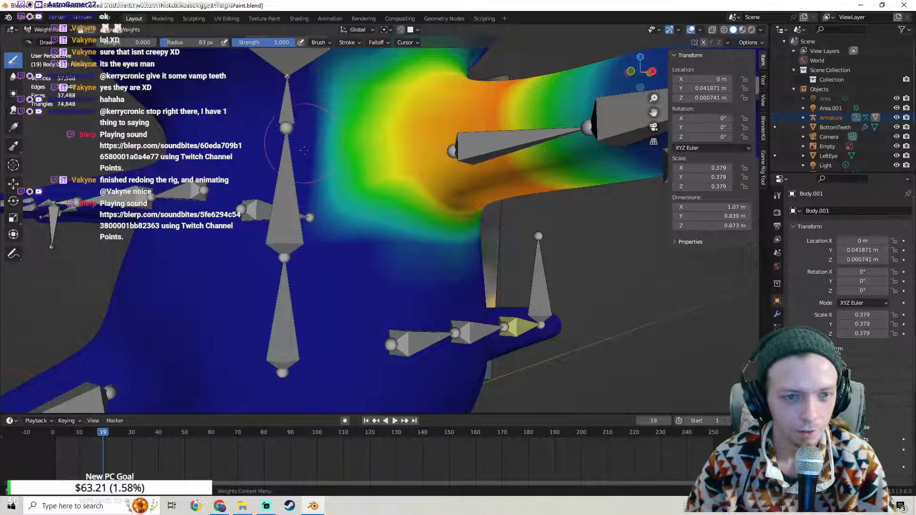
Step: Check the left shoulder's weight falloff from around the torso and undo the last brush stroke
middle_drag(516, 261, 449, 260)
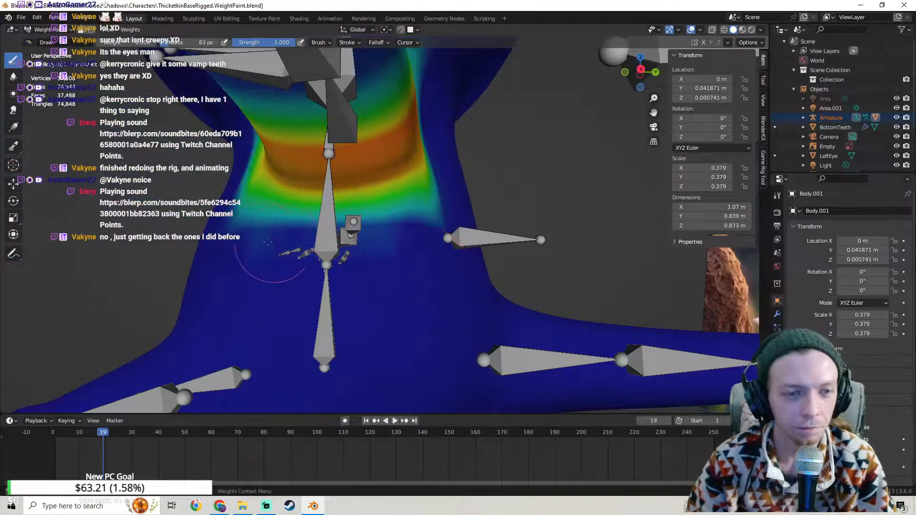
mouse_move(243, 250)
middle_down()
mouse_move(307, 257)
mouse_move(377, 246)
mouse_move(409, 190)
mouse_move(442, 244)
mouse_move(413, 255)
mouse_move(398, 205)
mouse_move(439, 195)
mouse_move(438, 203)
middle_up()
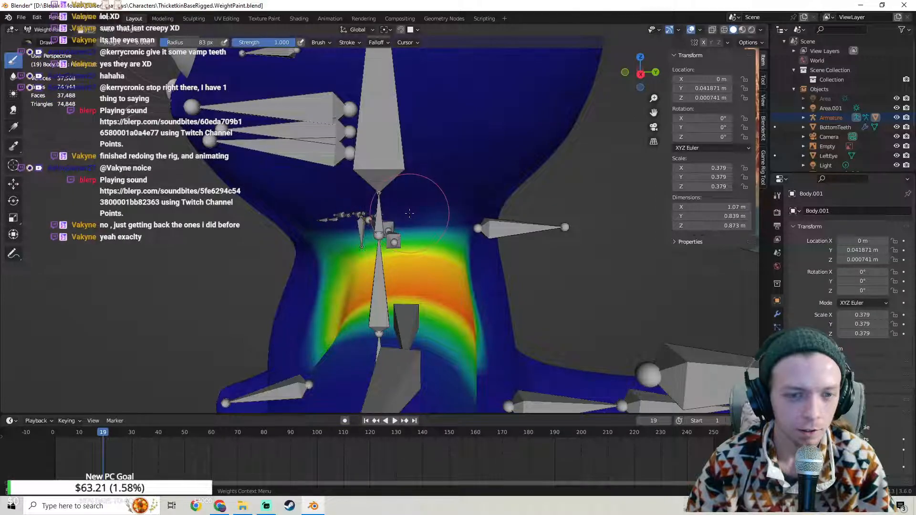
mouse_move(385, 208)
middle_down()
mouse_move(360, 220)
mouse_move(337, 210)
mouse_move(338, 176)
middle_up()
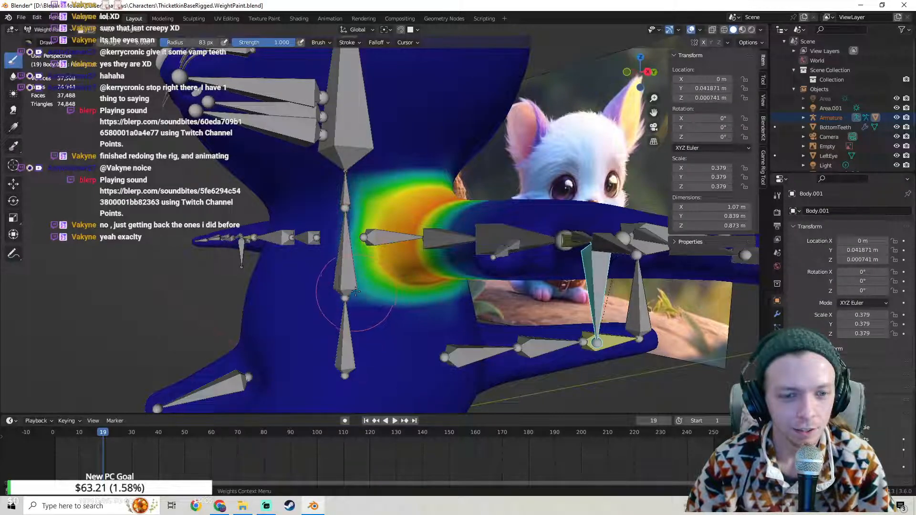
middle_drag(523, 305, 465, 304)
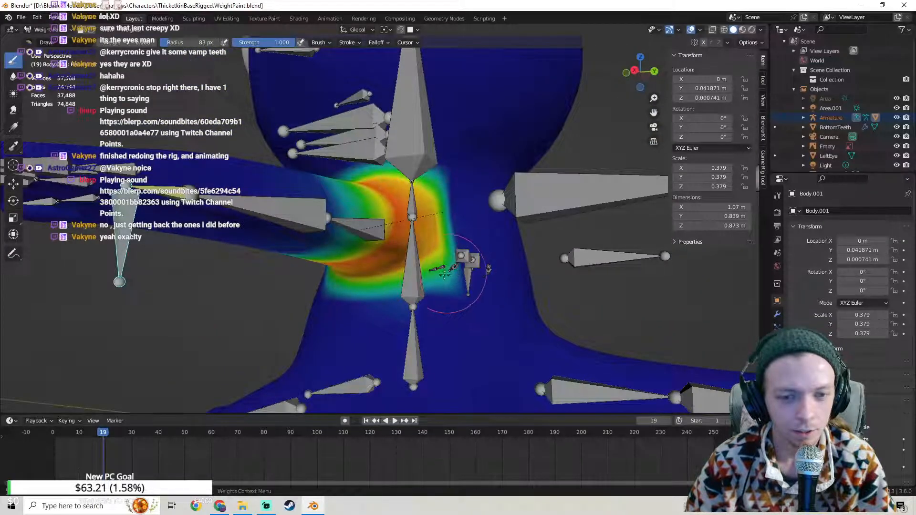
middle_drag(458, 279, 406, 280)
scroll(505, 279, up, 3)
middle_drag(511, 279, 575, 279)
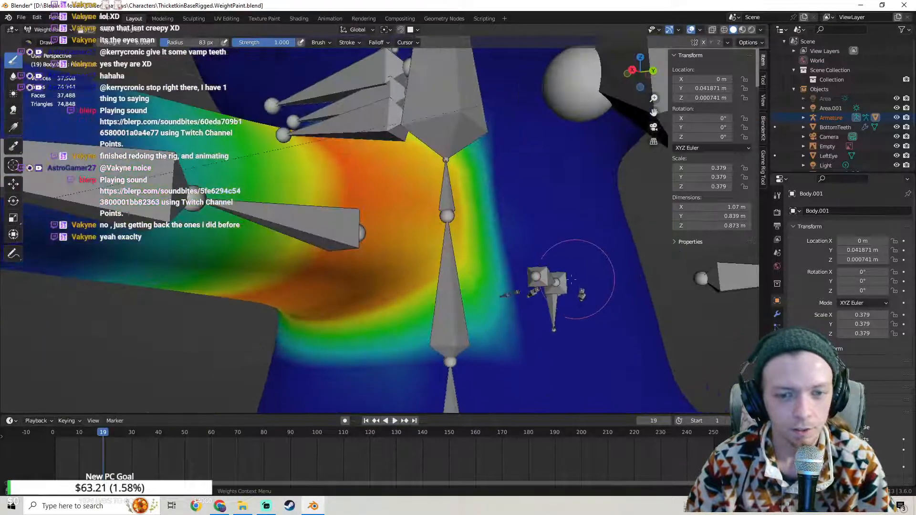
key(ctrl+z)
Step: Paint zero weight over the lower back edge of the left shoulder's influence area on the torso
shift+middle_drag(549, 310, 524, 272)
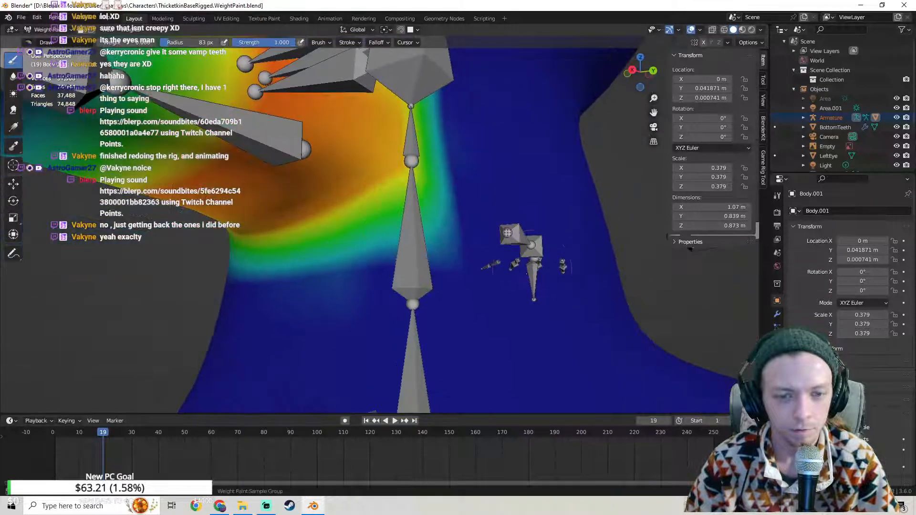
mouse_move(471, 226)
middle_down()
mouse_move(514, 260)
mouse_move(491, 226)
mouse_move(456, 208)
mouse_move(422, 247)
mouse_move(427, 265)
mouse_move(449, 256)
middle_up()
scroll(514, 260, down, 3)
scroll(425, 249, up, 2)
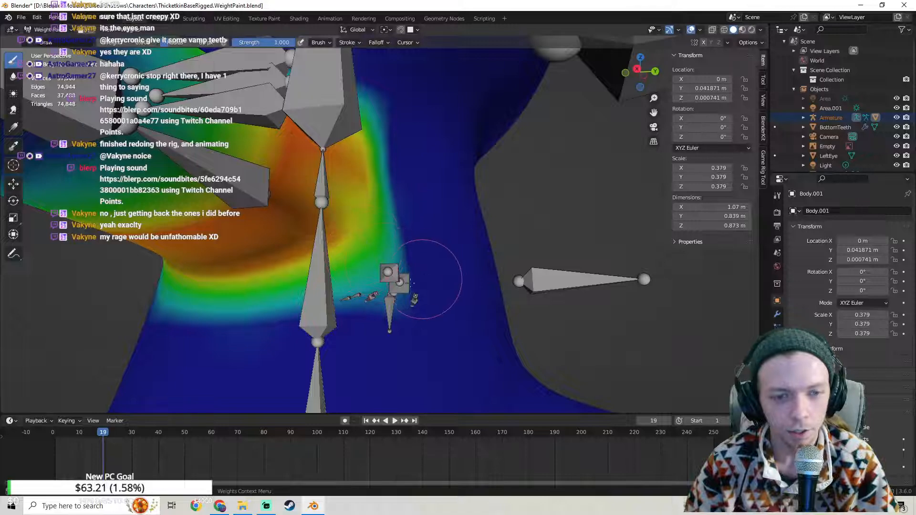
drag(354, 268, 367, 248)
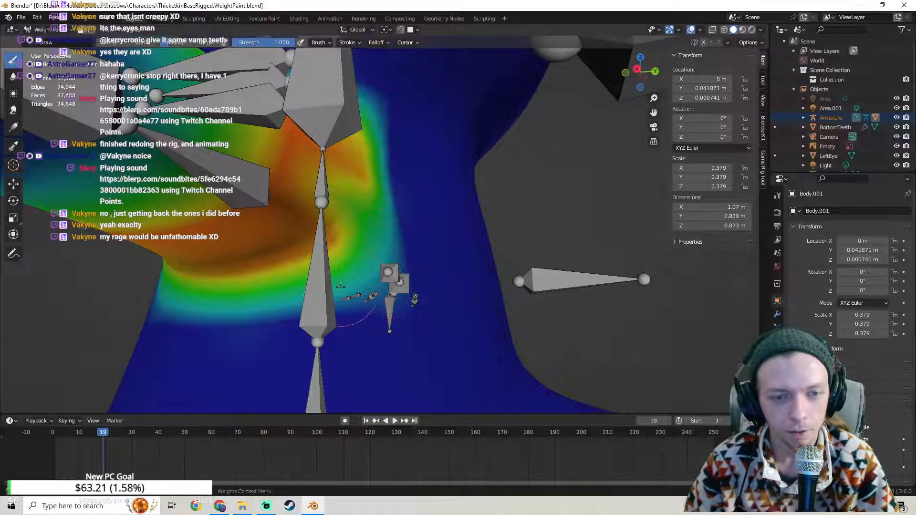
middle_drag(373, 273, 385, 275)
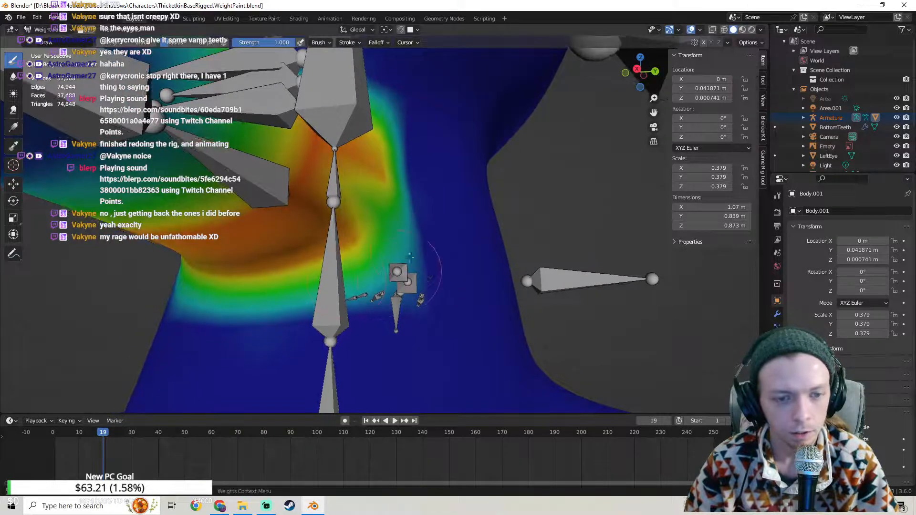
Step: Return to Object Mode, select only the armature and switch it to Pose Mode
mouse_move(291, 294)
middle_down()
mouse_move(380, 296)
mouse_move(413, 264)
mouse_move(383, 173)
mouse_move(377, 186)
middle_up()
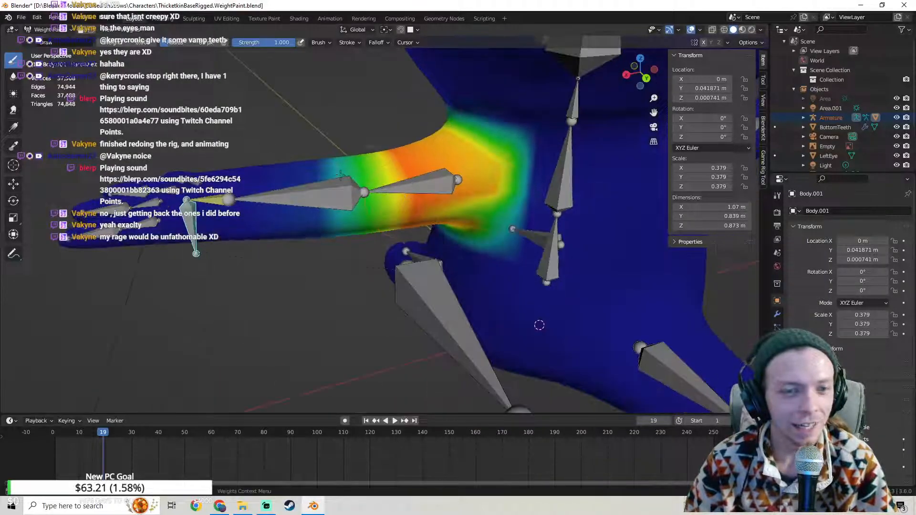
click(59, 29)
click(57, 41)
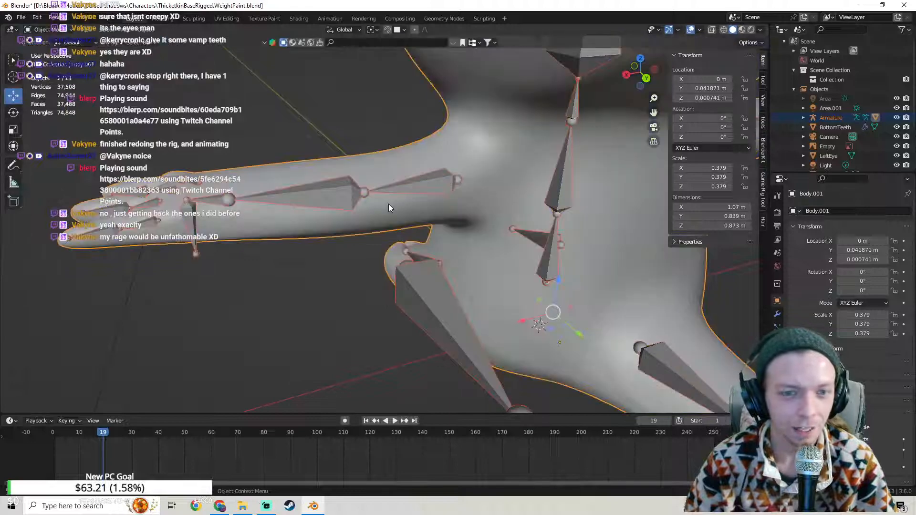
scroll(388, 201, down, 2)
middle_drag(381, 193, 294, 254)
click(299, 258)
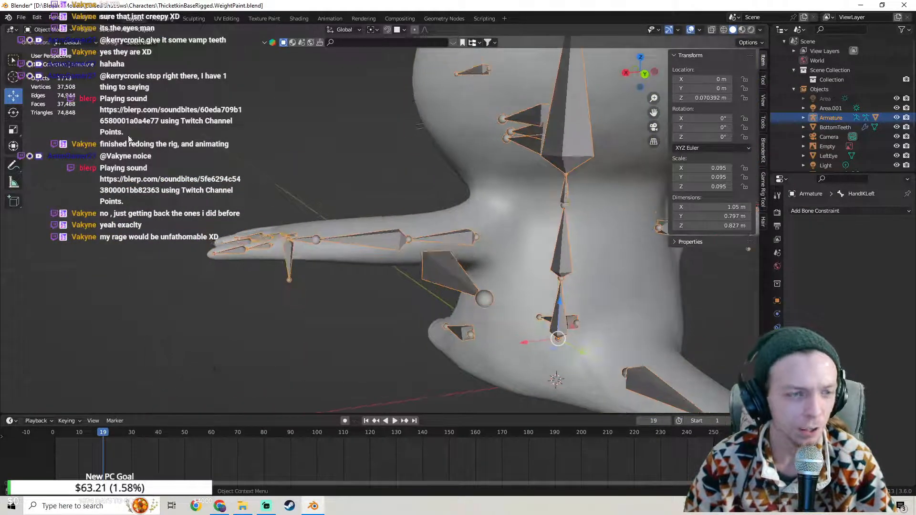
click(48, 31)
click(61, 67)
Step: Test the left shoulder's deformation by moving the HandIKLeft bone in different directions, undoing each move
click(291, 257)
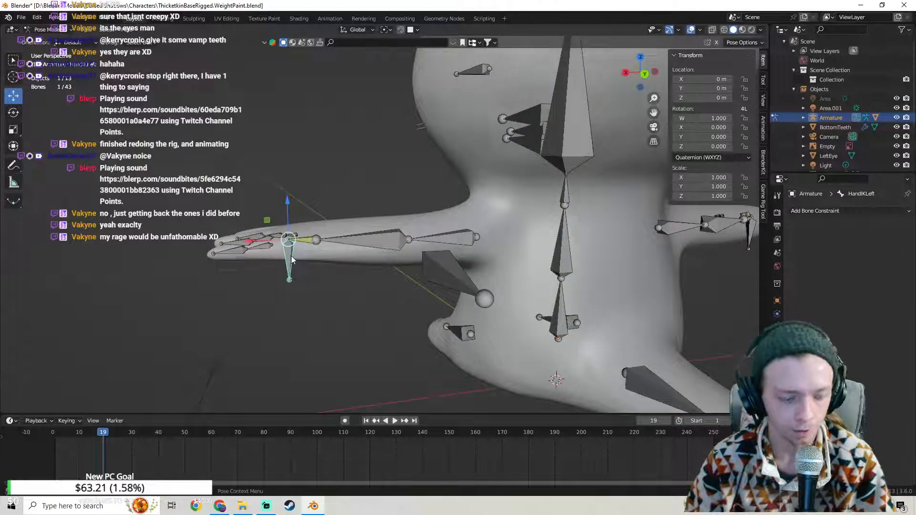
key(g)
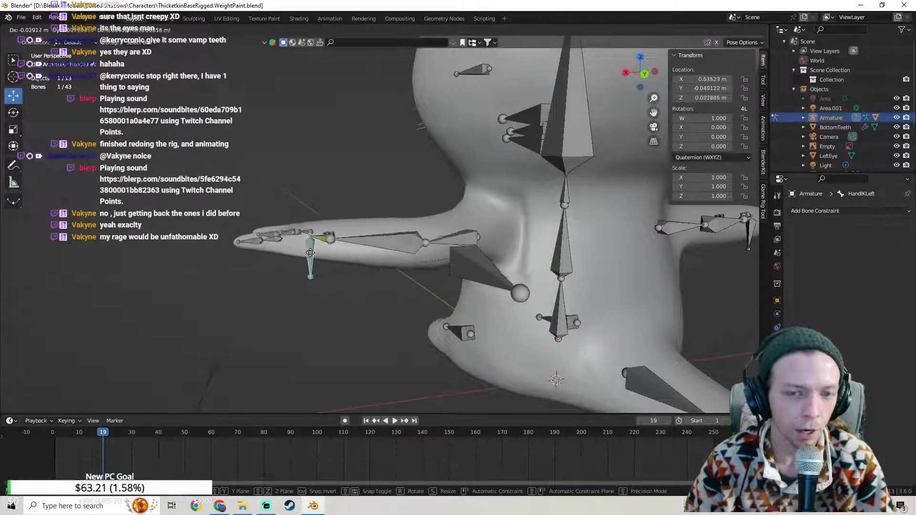
click(333, 248)
middle_drag(367, 255, 477, 258)
key(ctrl+z)
key(g)
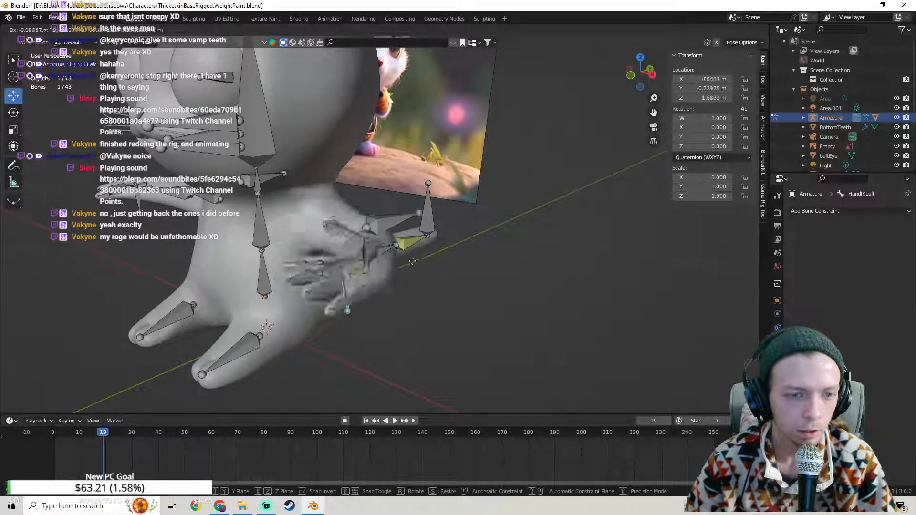
click(364, 241)
key(ctrl+z)
Step: Pose the HandIKLeft bone inward and in front of the body to test the shoulder, and undo both moves
middle_drag(364, 240, 543, 242)
key(g)
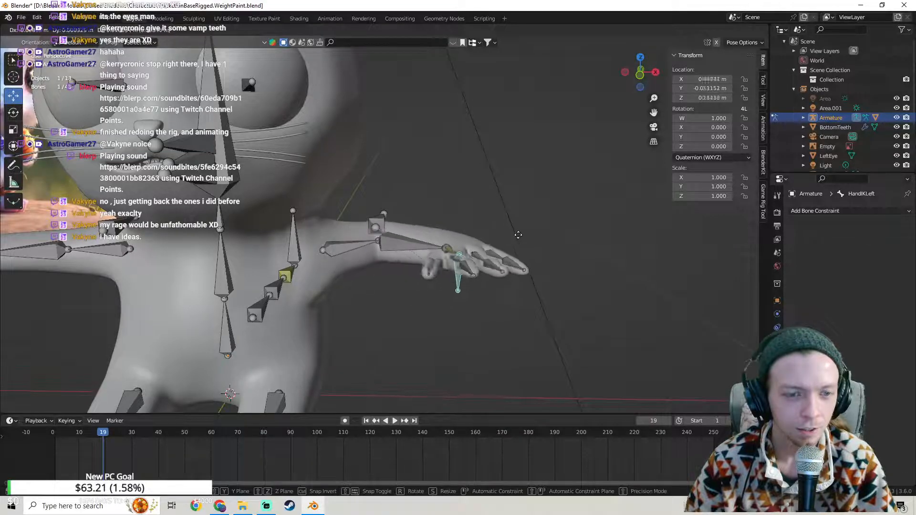
click(501, 237)
middle_drag(501, 237, 381, 257)
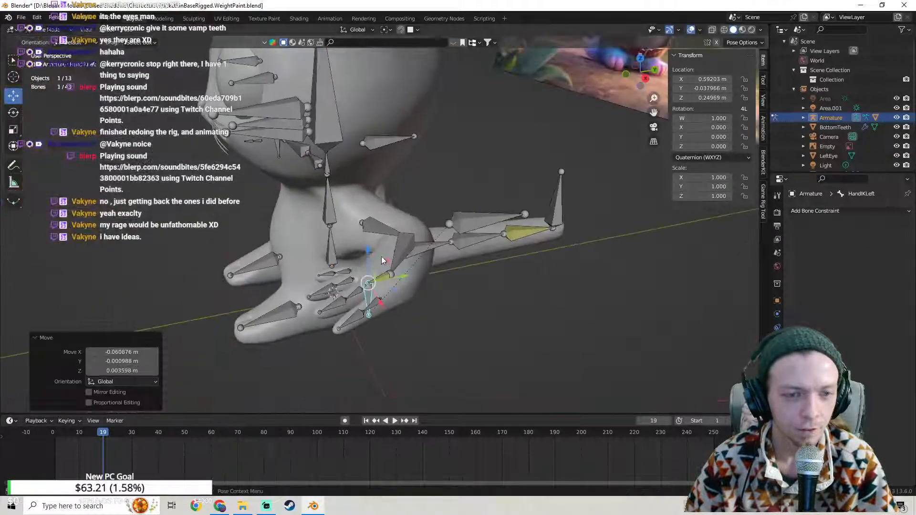
key(g)
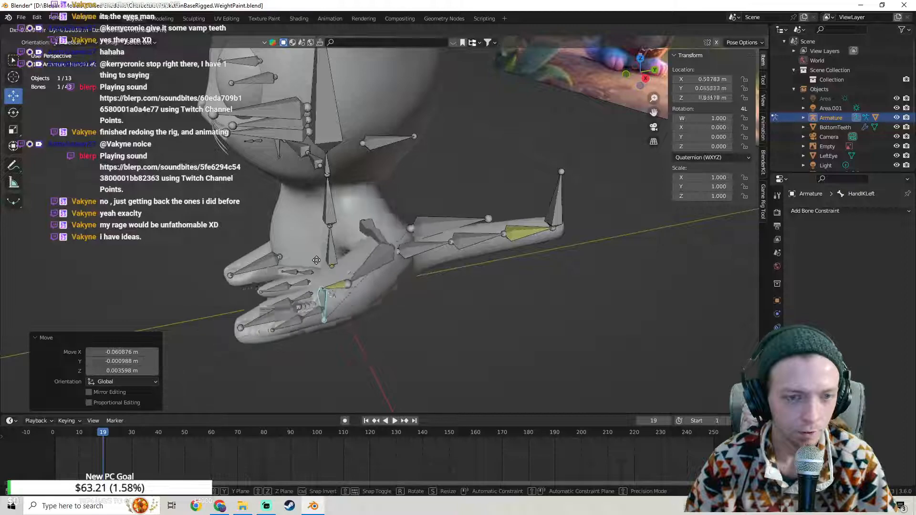
click(295, 261)
key(ctrl+z)
key(ctrl+z)
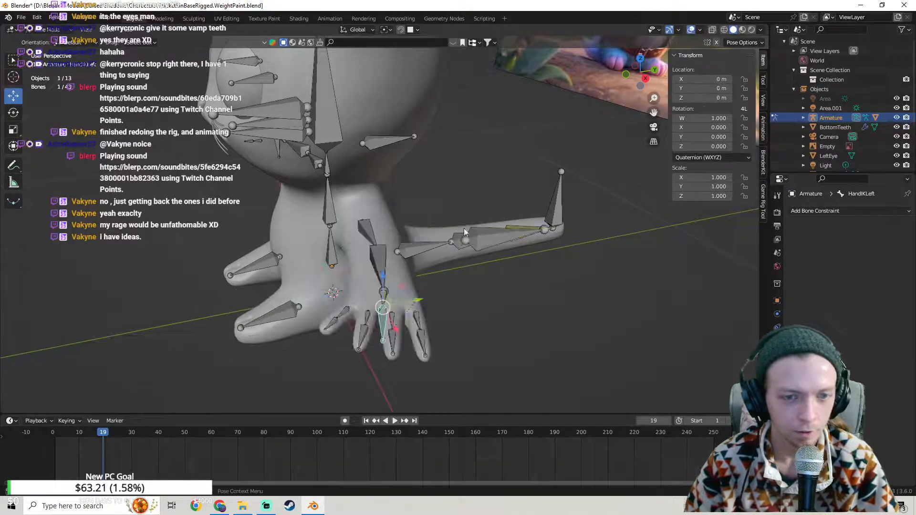
Step: Try moving the ArmPoleLeft bone, cancel the move, and inspect the left shoulder up close
click(492, 237)
key(g)
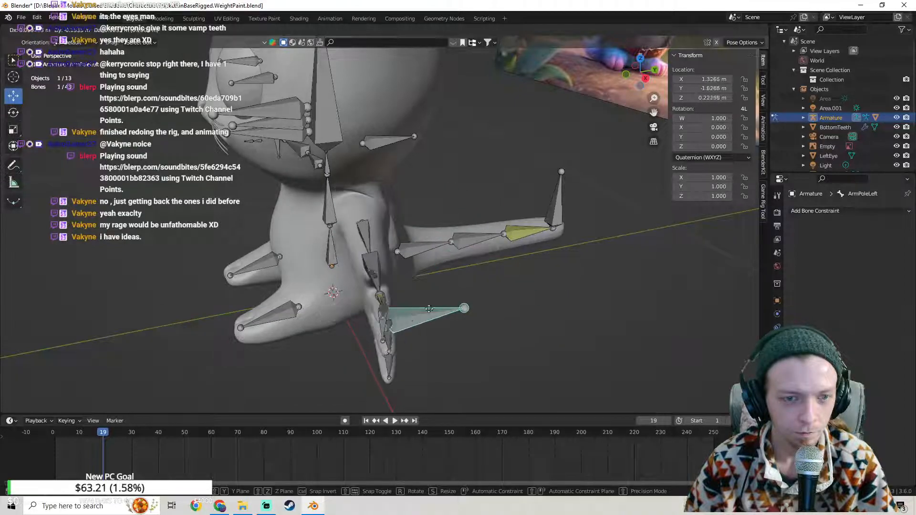
right_click(432, 238)
middle_drag(270, 258, 348, 246)
middle_drag(410, 279, 362, 264)
scroll(371, 255, up, 4)
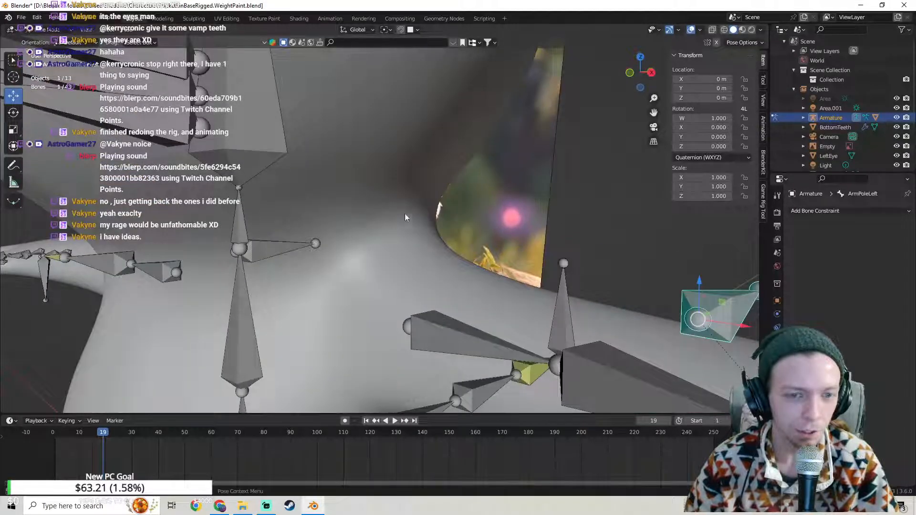
middle_drag(371, 232, 370, 265)
scroll(372, 265, down, 4)
shift+middle_drag(511, 273, 478, 269)
scroll(436, 271, up, 2)
Step: Move the HandIKLeft bone toward the body to examine the shoulder's creasing, and clear the bone's location
click(481, 265)
key(g)
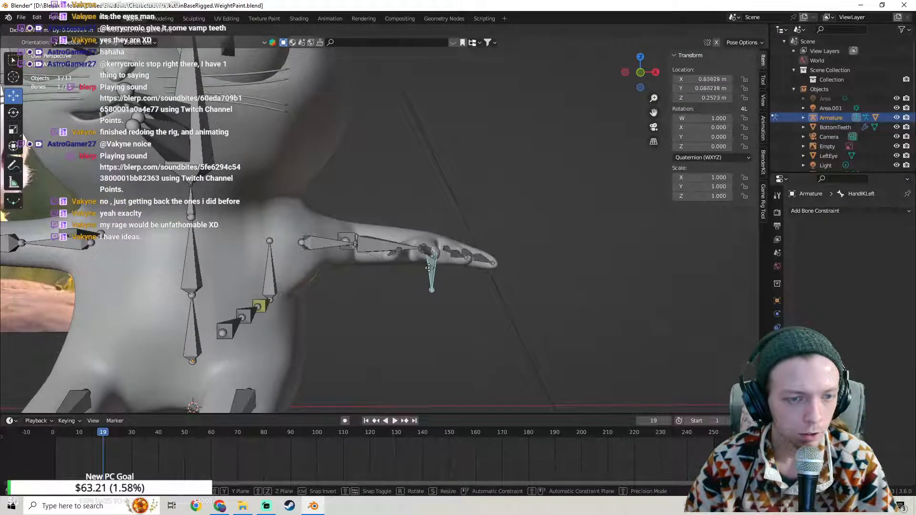
click(413, 269)
middle_drag(413, 269, 293, 247)
middle_drag(271, 288, 373, 242)
middle_drag(353, 209, 417, 202)
key(g)
click(324, 204)
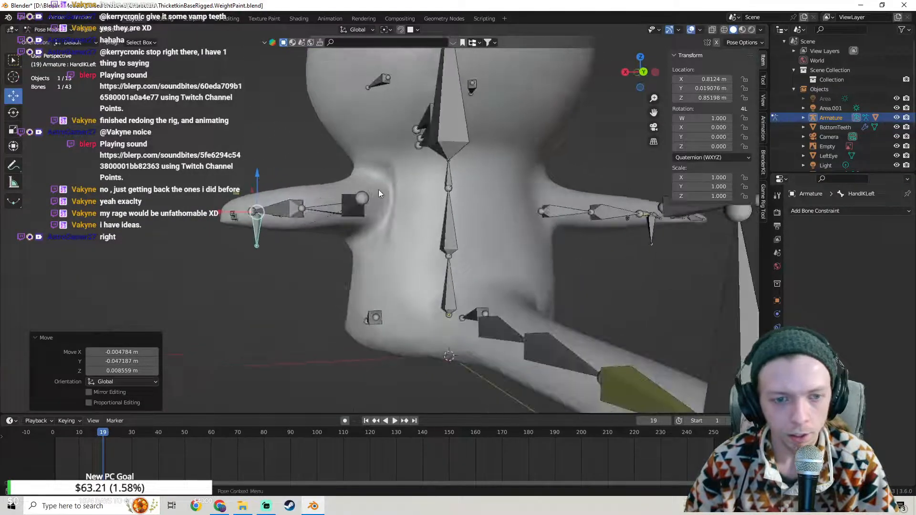
middle_drag(348, 232, 417, 245)
key(alt+g)
Step: Save the character file with the arm back in its rest pose
scroll(394, 271, down, 3)
scroll(425, 268, up, 2)
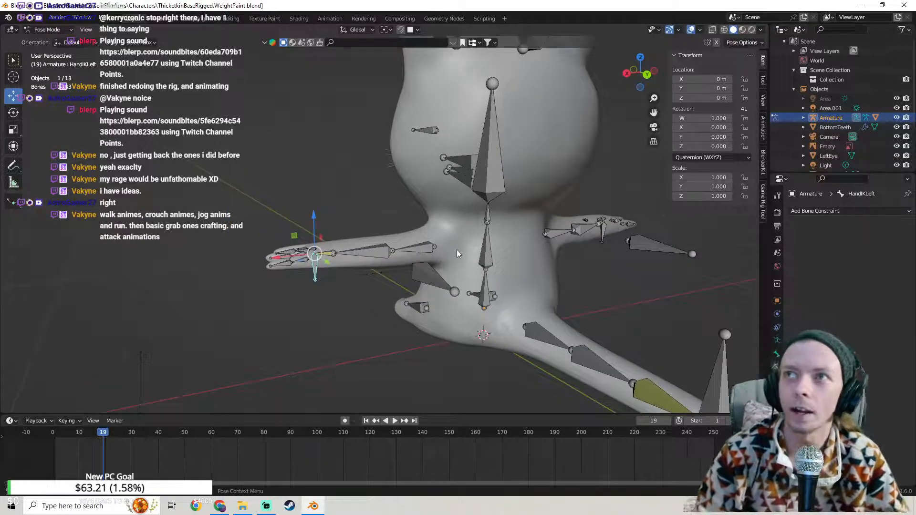
click(21, 17)
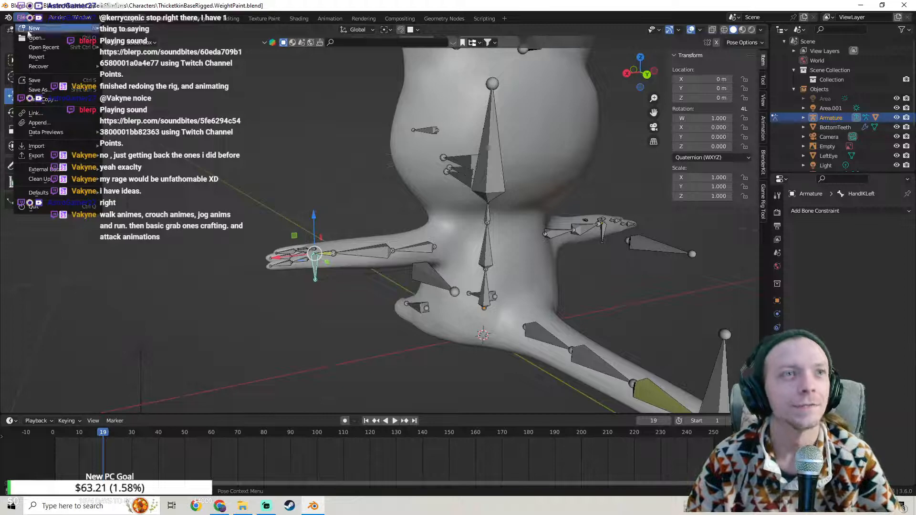
click(35, 80)
middle_drag(284, 187, 275, 163)
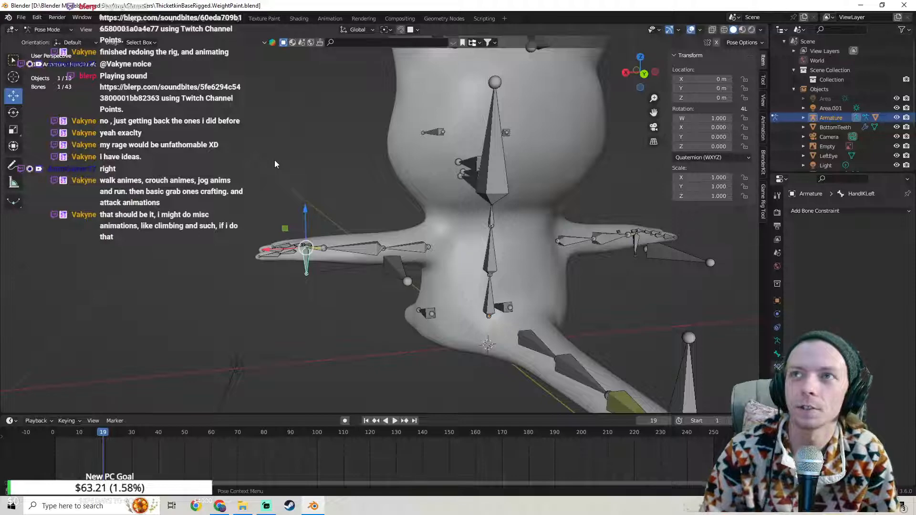
click(21, 17)
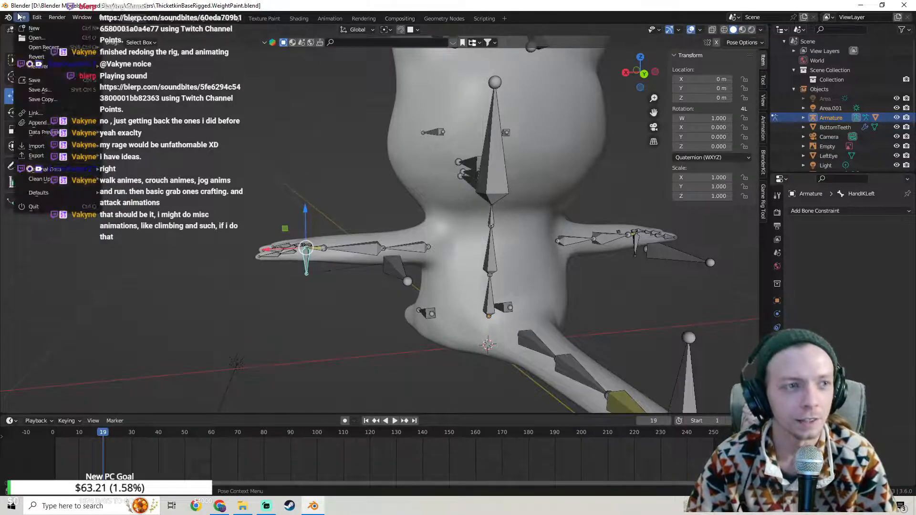
click(48, 78)
Step: Return to Object Mode and select the armature and the body, with the body active
scroll(340, 213, up, 3)
scroll(340, 213, down, 4)
scroll(329, 229, up, 2)
middle_drag(322, 233, 344, 216)
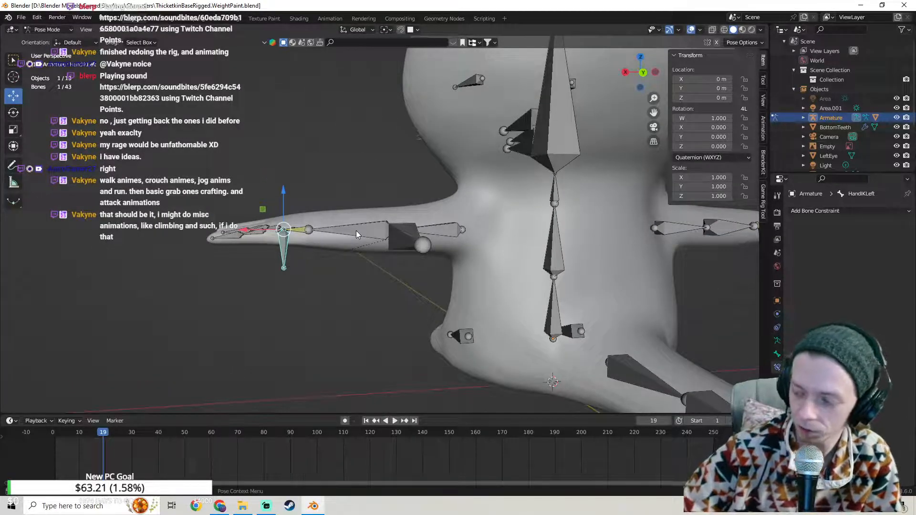
shift+middle_drag(360, 261, 287, 258)
click(46, 29)
click(48, 41)
click(255, 225)
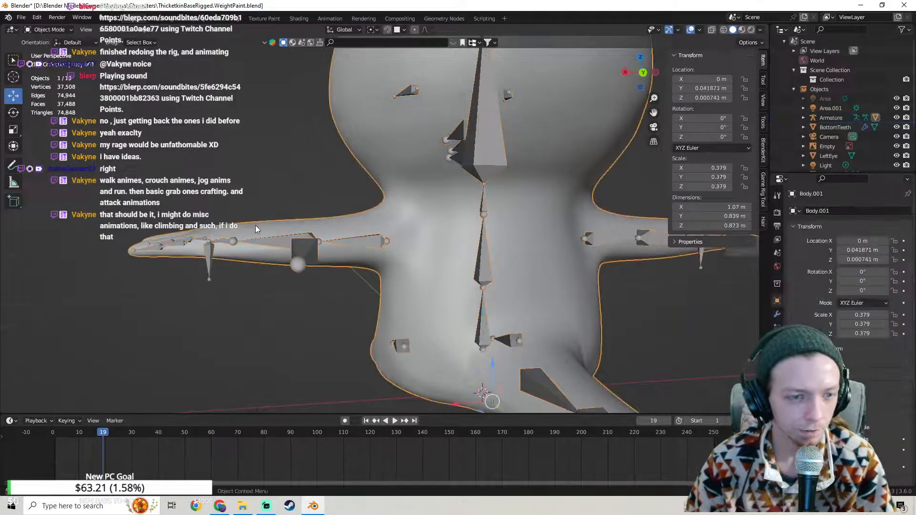
click(221, 260)
shift+click(256, 232)
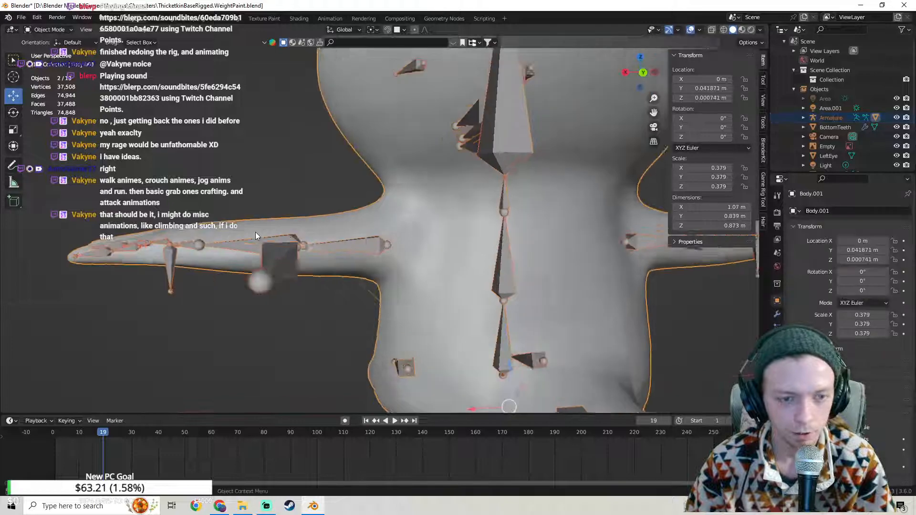
Step: Put the body into Weight Paint mode and examine the left arm's painted weights from the front
scroll(256, 232, up, 6)
click(48, 29)
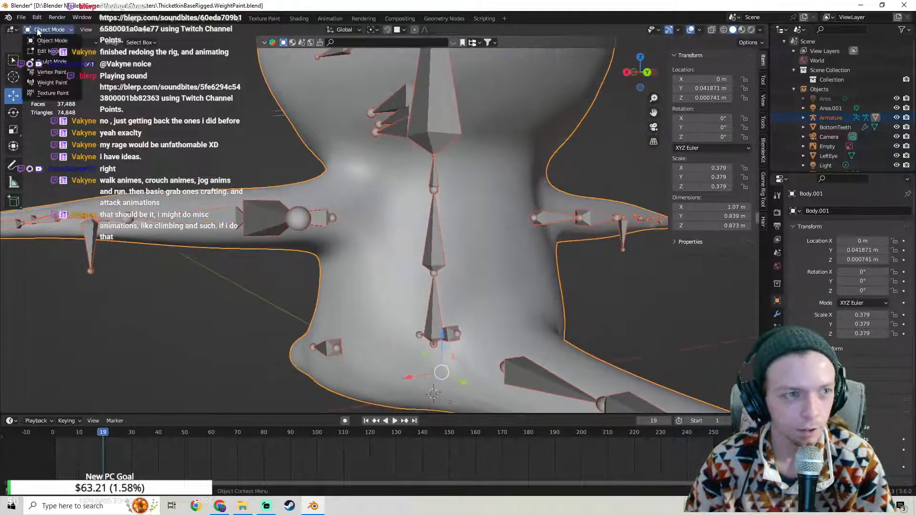
click(48, 83)
scroll(231, 230, up, 3)
mouse_move(232, 230)
middle_down()
mouse_move(420, 188)
mouse_move(454, 245)
mouse_move(399, 215)
mouse_move(348, 240)
mouse_move(430, 236)
mouse_move(442, 248)
mouse_move(441, 234)
mouse_move(400, 244)
mouse_move(450, 239)
middle_up()
middle_drag(433, 270, 357, 384)
middle_drag(539, 278, 578, 275)
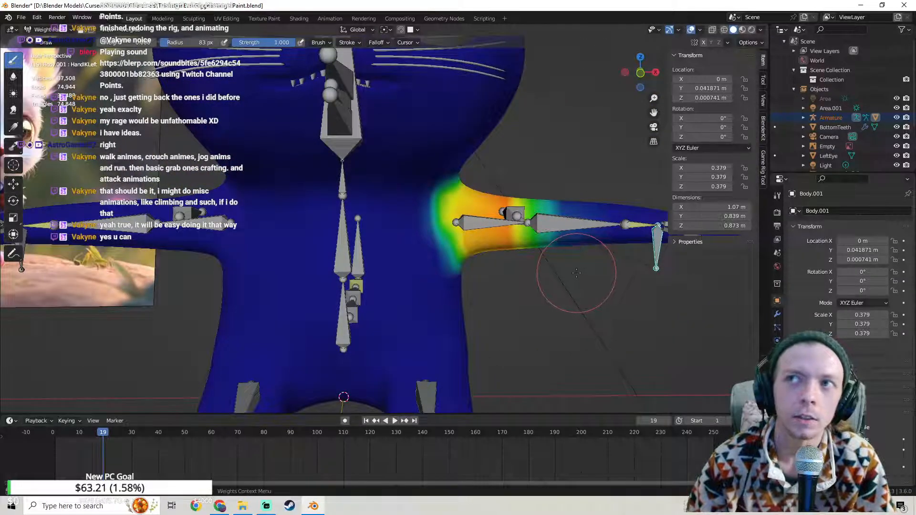
scroll(576, 272, down, 3)
mouse_move(576, 272)
middle_down()
mouse_move(496, 281)
mouse_move(511, 282)
middle_up()
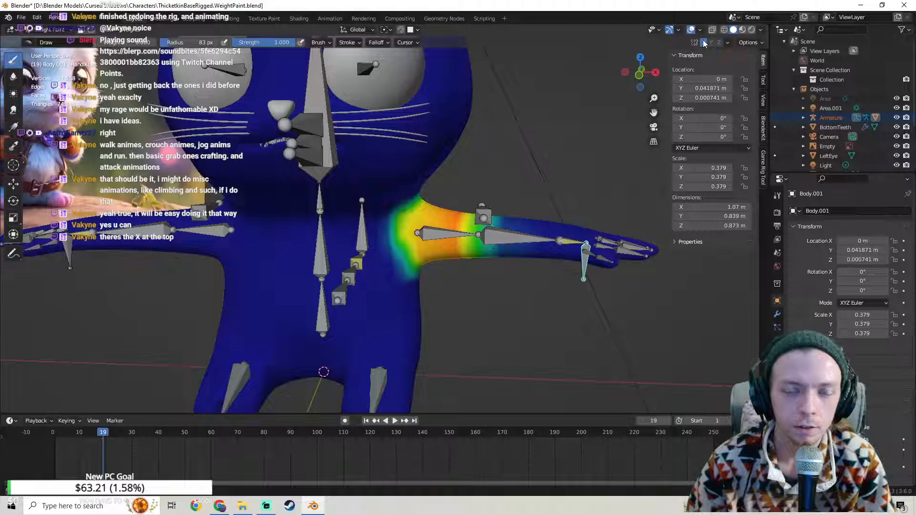
Step: Enable X-axis mirroring for weight painting and inspect the left shoulder's weights from the front and side
middle_drag(486, 231, 344, 243)
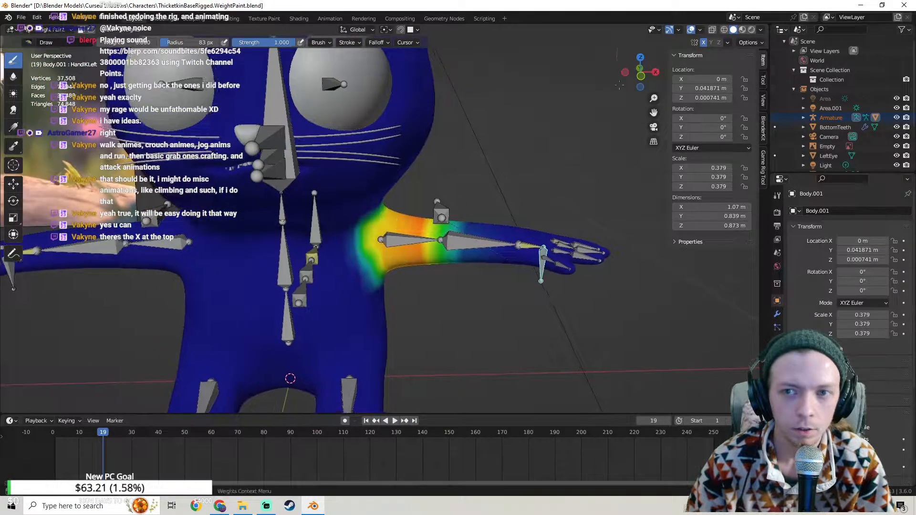
middle_drag(572, 160, 523, 136)
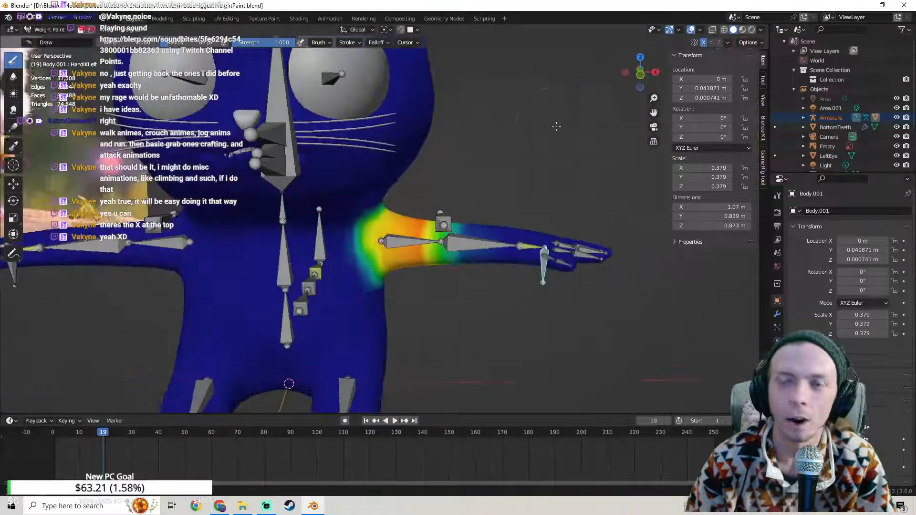
scroll(432, 230, down, 4)
middle_drag(431, 231, 254, 221)
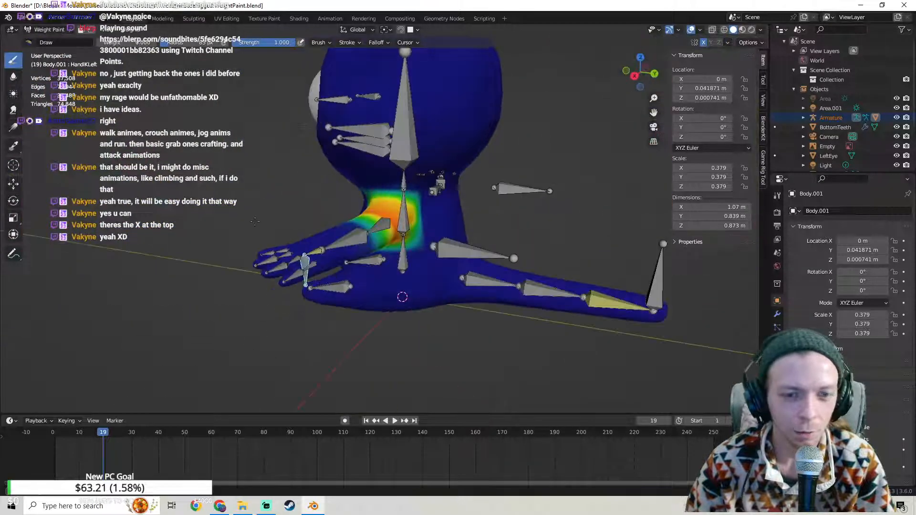
mouse_move(406, 223)
middle_down()
mouse_move(358, 239)
mouse_move(342, 221)
mouse_move(358, 231)
mouse_move(380, 223)
mouse_move(400, 254)
mouse_move(392, 265)
mouse_move(389, 237)
mouse_move(434, 245)
mouse_move(331, 222)
mouse_move(280, 225)
mouse_move(424, 240)
middle_up()
scroll(359, 238, up, 2)
scroll(395, 239, up, 2)
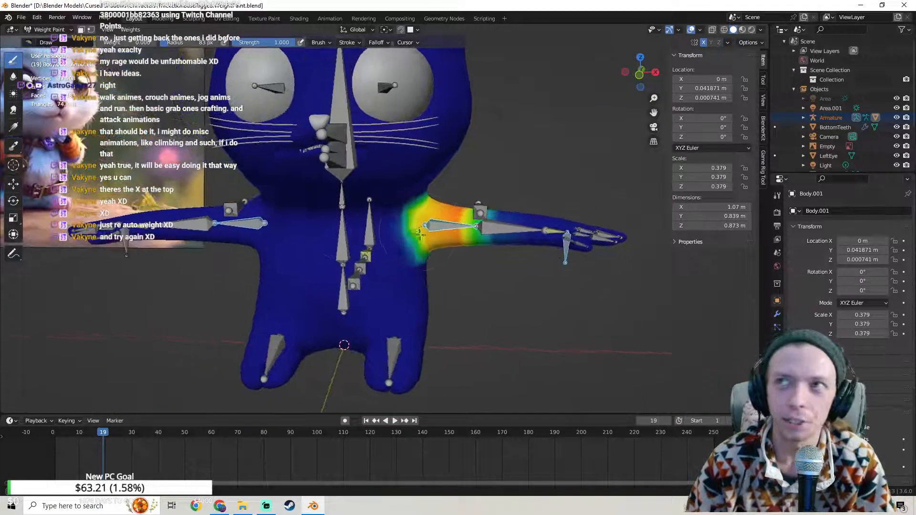
Step: Return to Object Mode, select the body and the armature, and clear the body's parent
click(32, 30)
click(45, 41)
scroll(231, 154, down, 2)
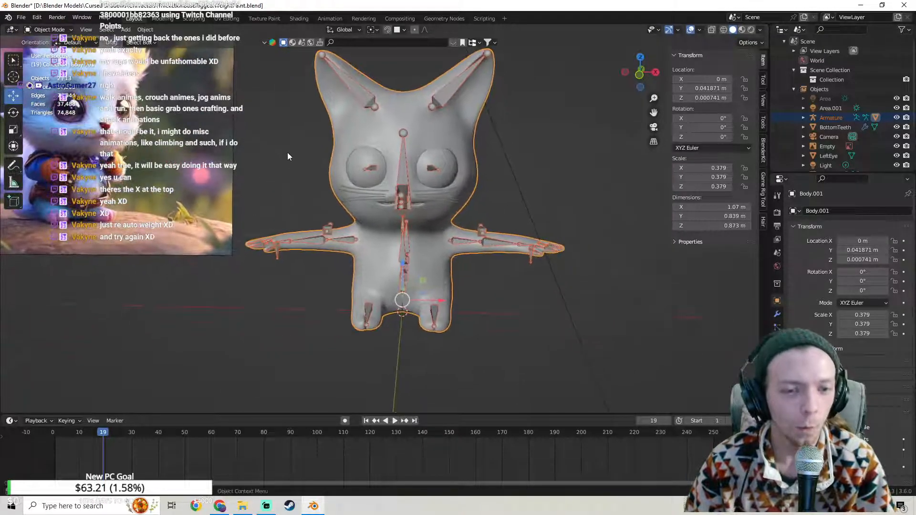
click(368, 264)
click(52, 31)
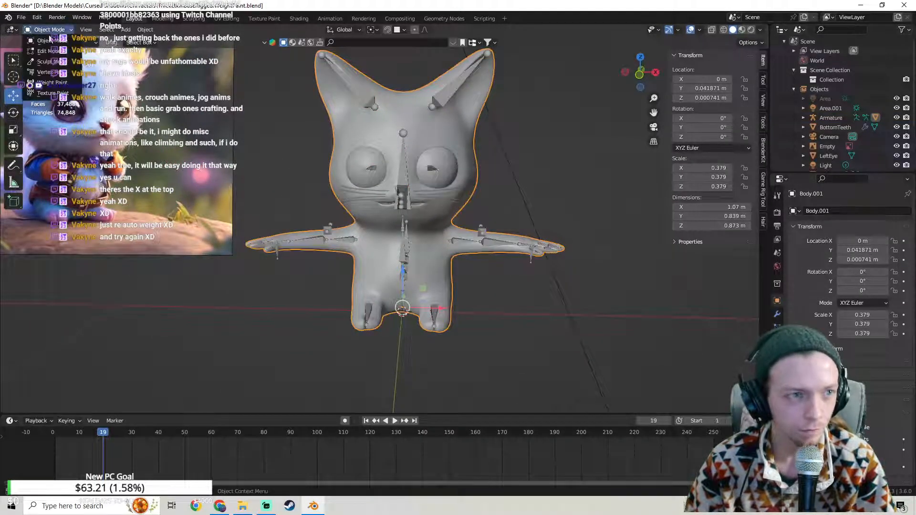
shift+click(350, 243)
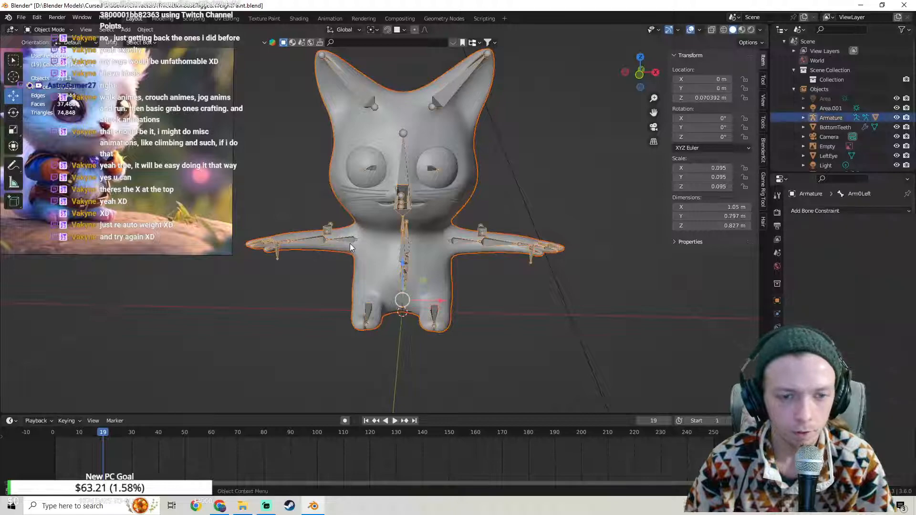
right_click(341, 232)
mouse_move(339, 230)
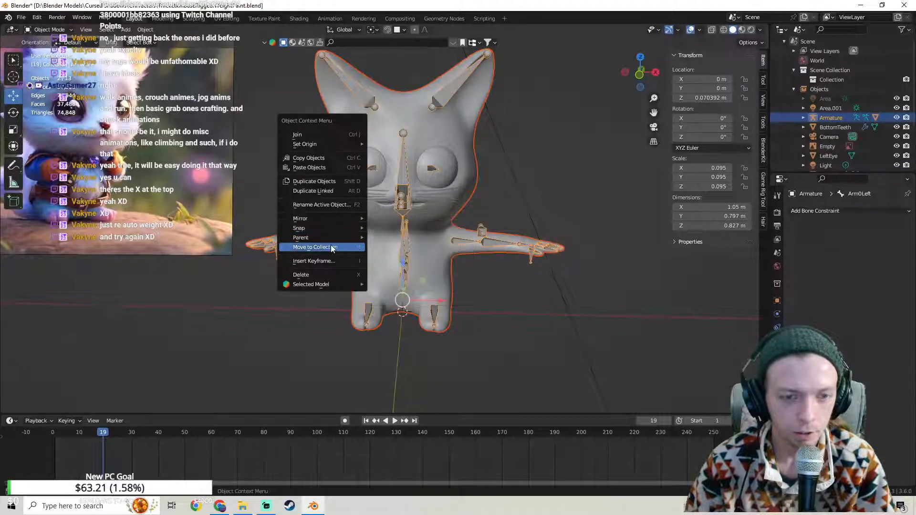
click(413, 399)
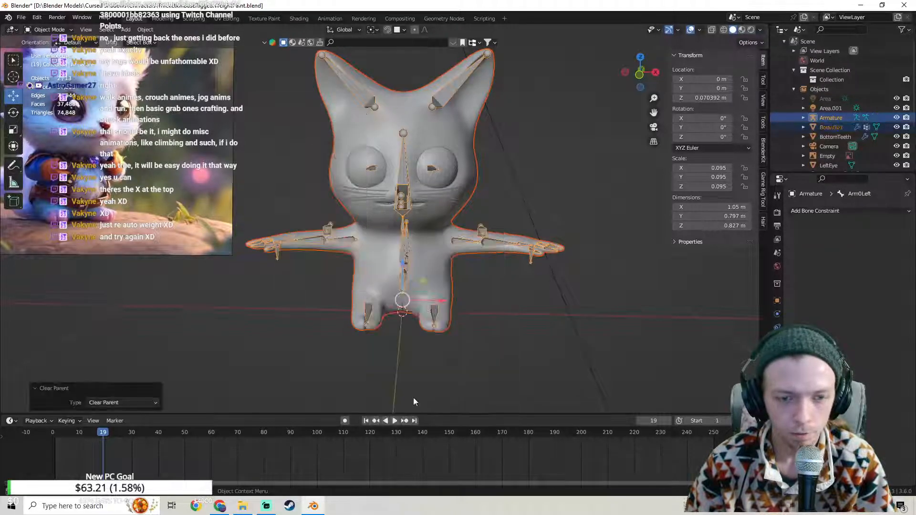
Step: Parent the body to the armature with automatic weights and save the file
click(459, 241)
shift+click(459, 241)
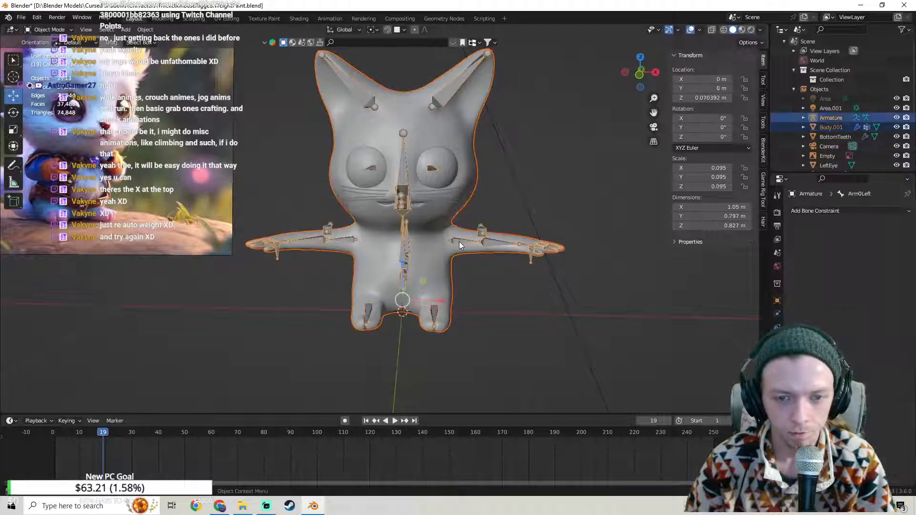
right_click(459, 242)
mouse_move(459, 241)
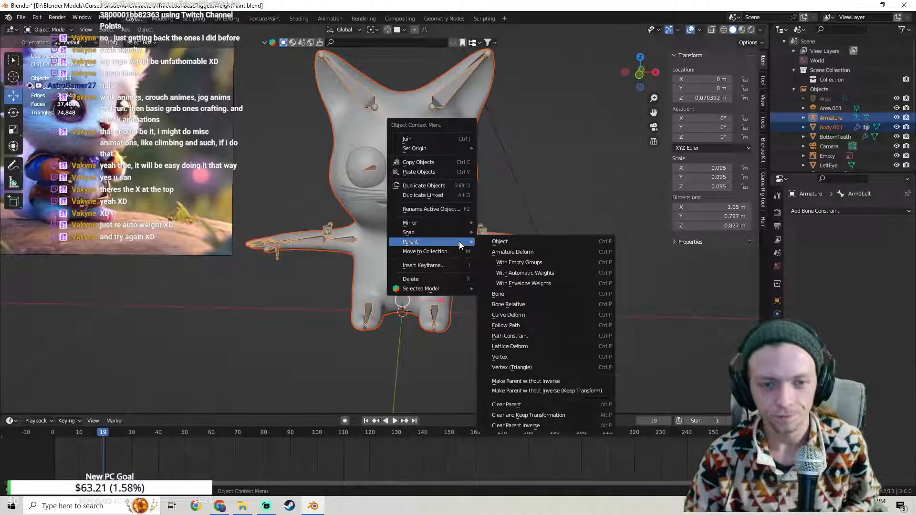
click(522, 273)
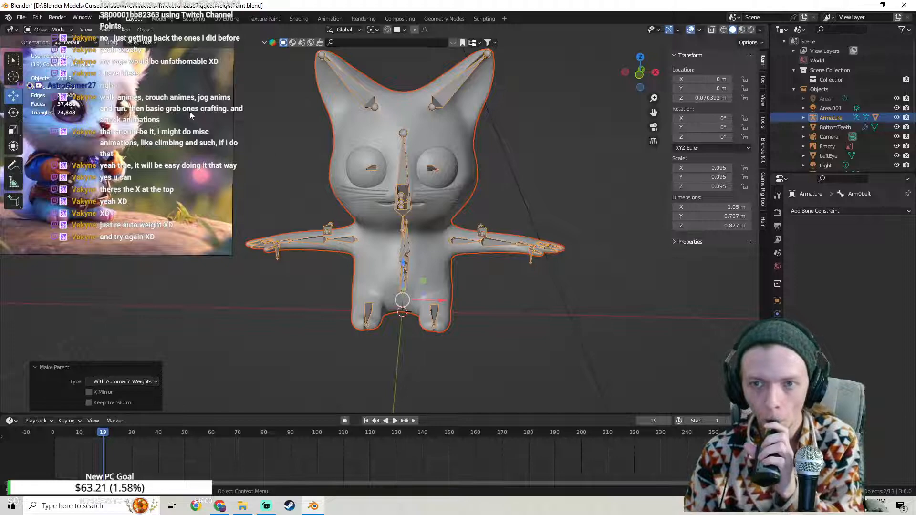
click(21, 16)
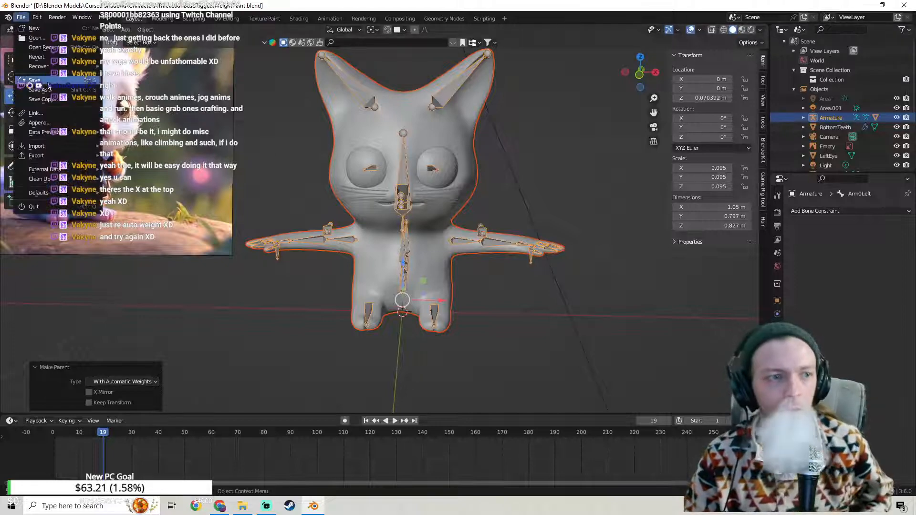
click(29, 83)
Step: Select the armature together with the body, with the body as the active object
middle_drag(385, 236, 288, 230)
scroll(273, 226, up, 4)
click(501, 304)
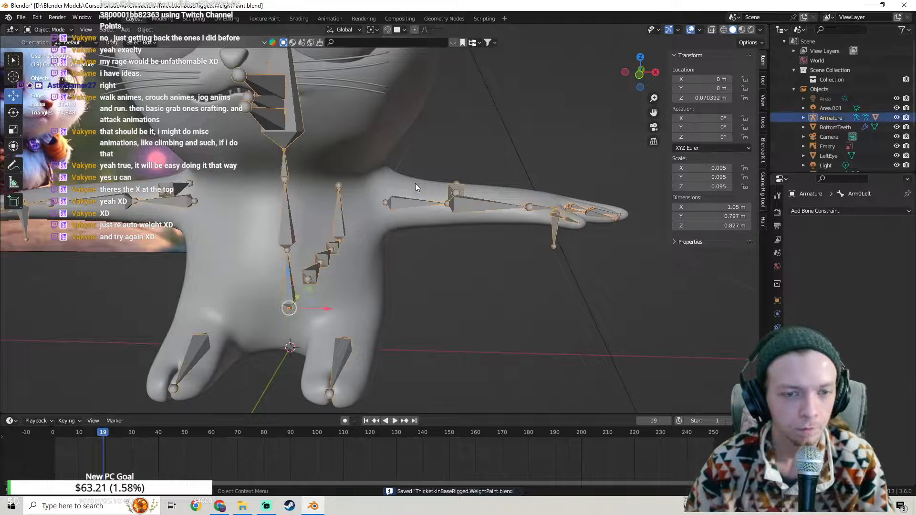
click(401, 182)
click(408, 203)
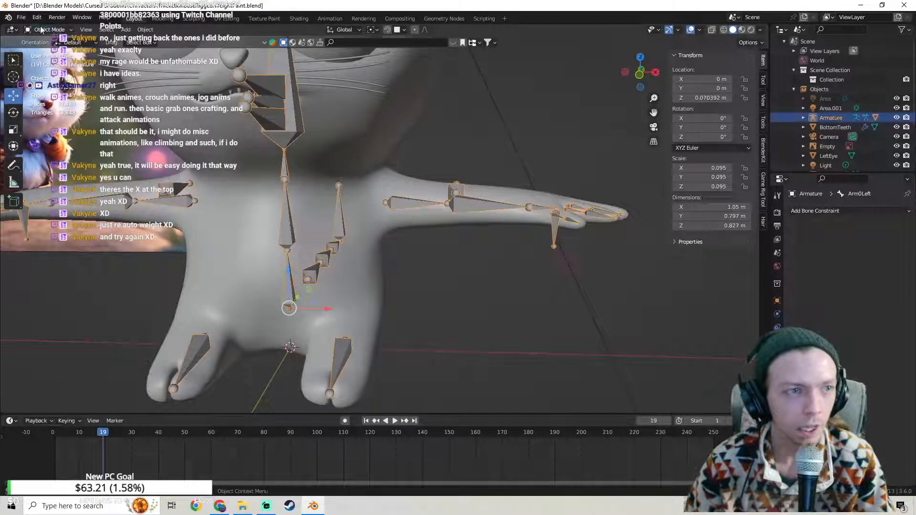
click(41, 29)
click(393, 231)
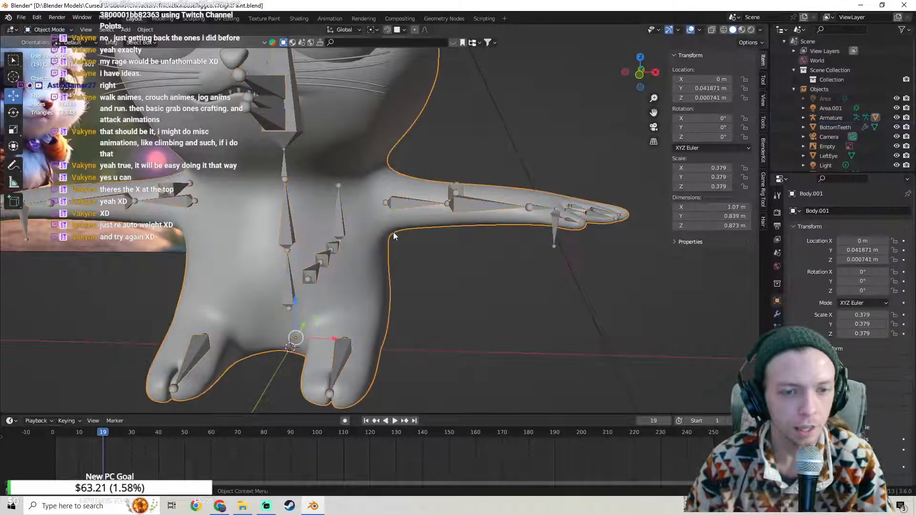
shift+click(405, 205)
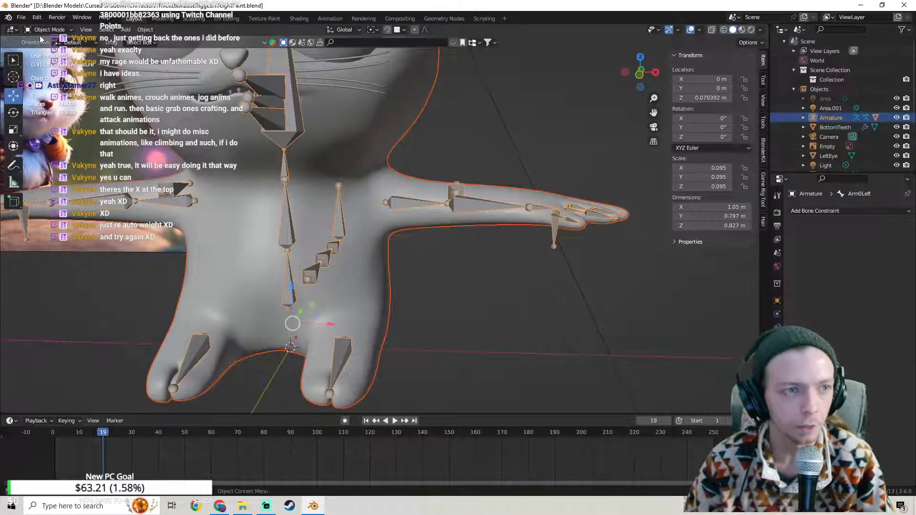
click(407, 200)
click(405, 201)
shift+click(399, 184)
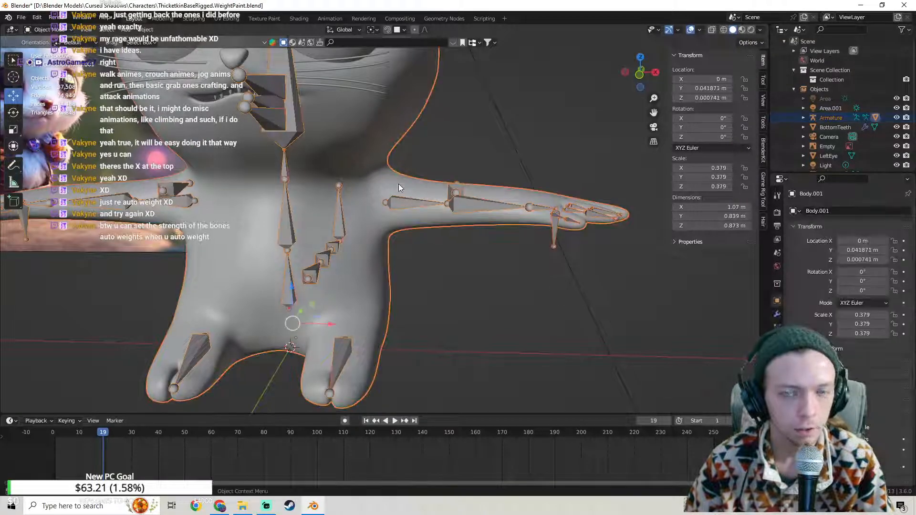
Step: Select only the armature and try the parenting option With Automatic Weights
shift+middle_drag(402, 182, 430, 173)
shift+middle_drag(402, 221, 442, 207)
scroll(464, 161, down, 1)
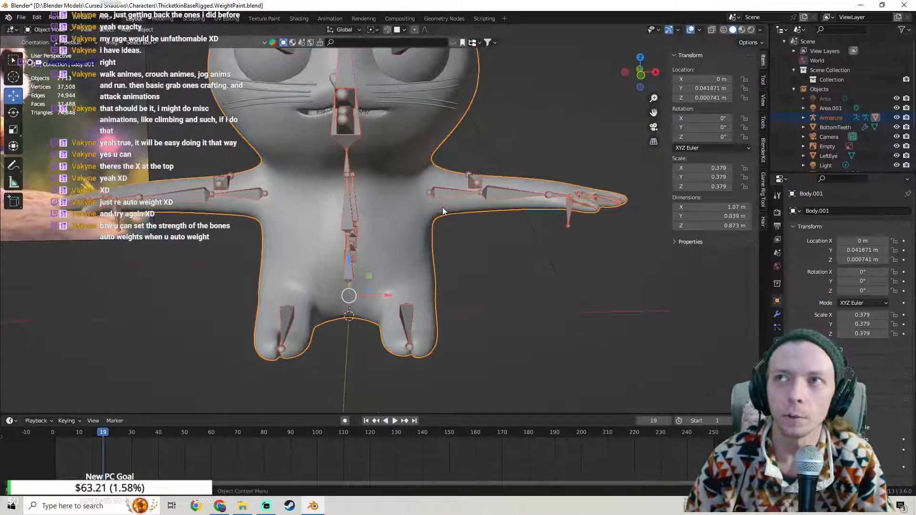
click(442, 209)
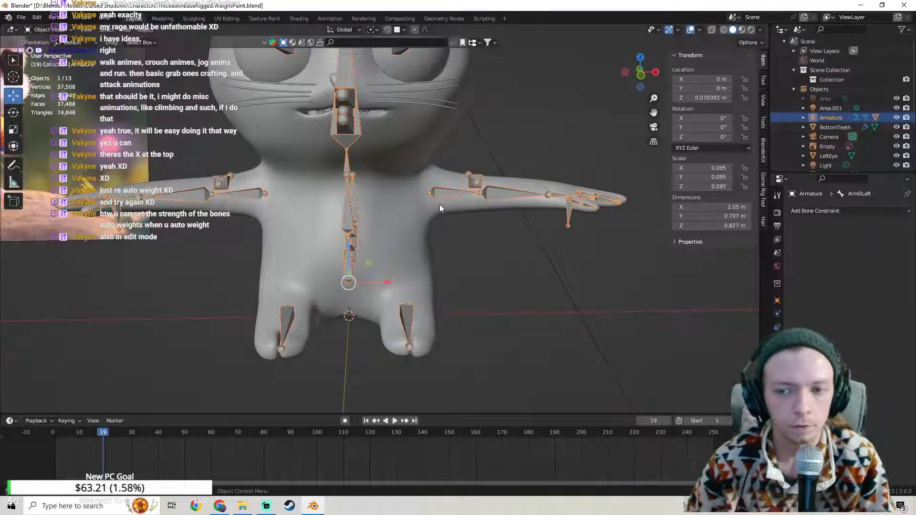
right_click(398, 205)
mouse_move(398, 204)
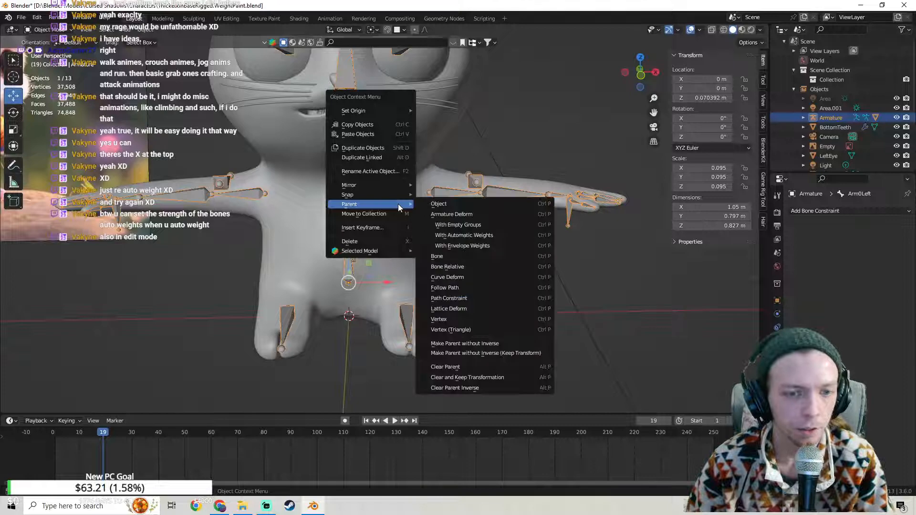
click(477, 235)
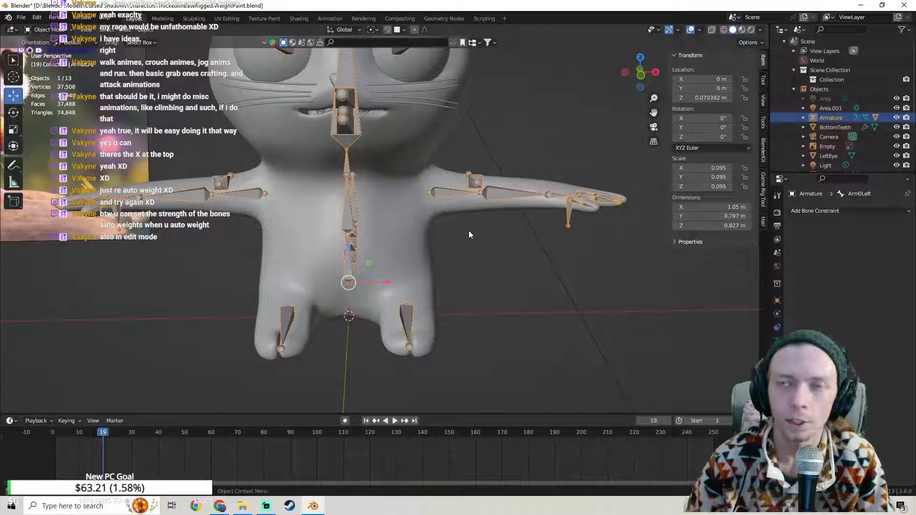
Step: Enter the armature's Edit Mode, select the Arm0Left bone, and show its bone properties
key(Tab)
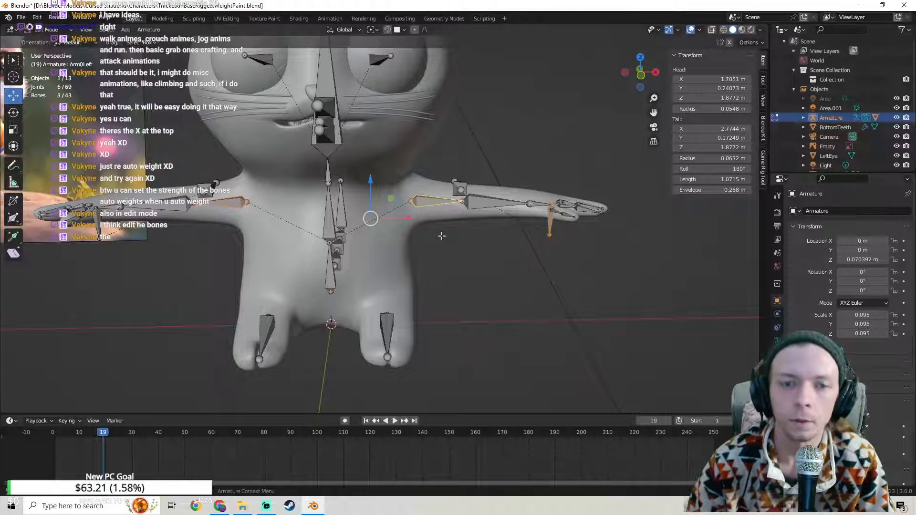
click(425, 201)
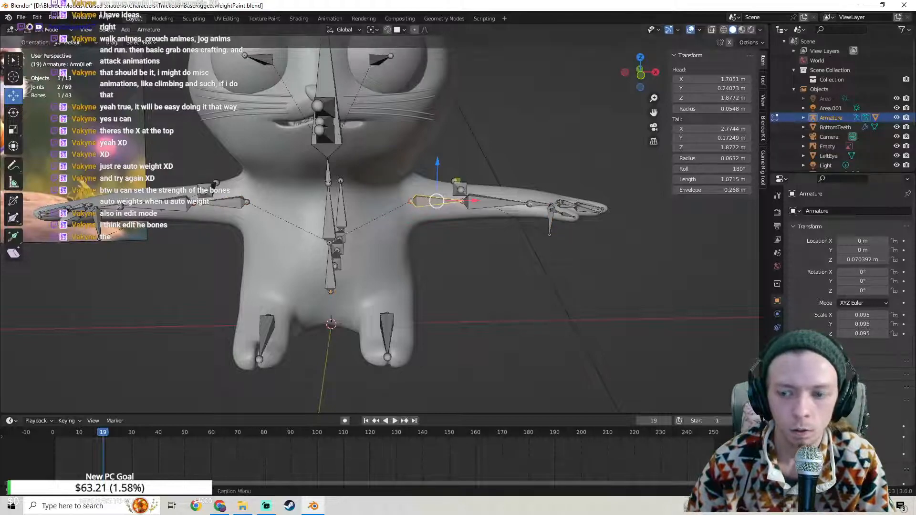
click(777, 340)
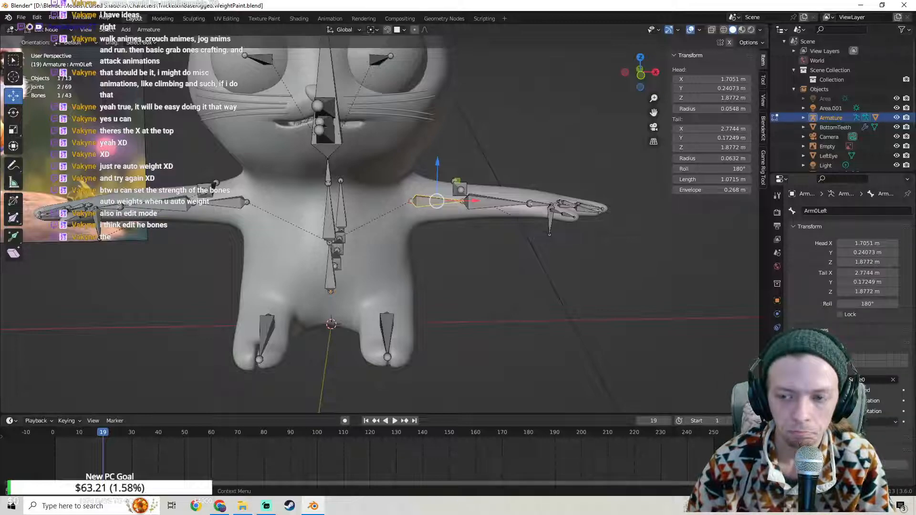
Step: Look through the armature's data settings, including Bone Groups and Motion Paths, for a bone weight strength option
click(777, 341)
scroll(849, 296, down, 3)
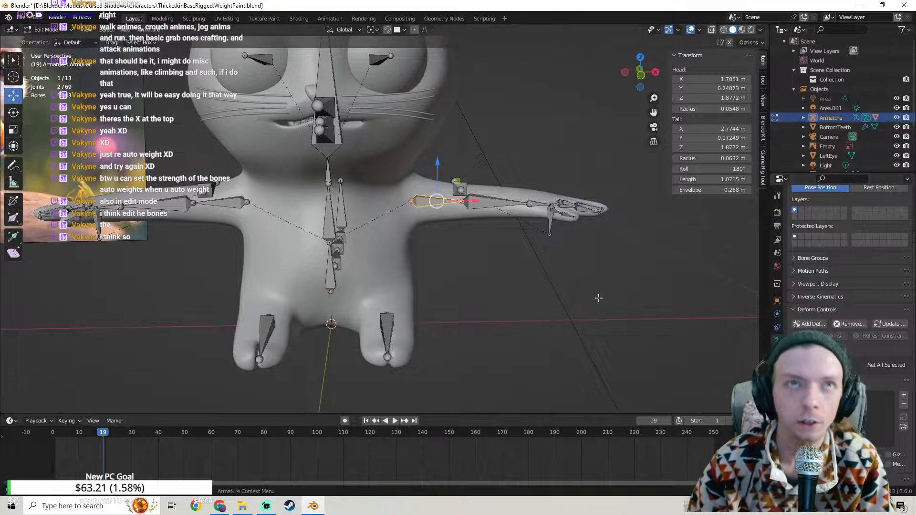
middle_drag(599, 292, 615, 293)
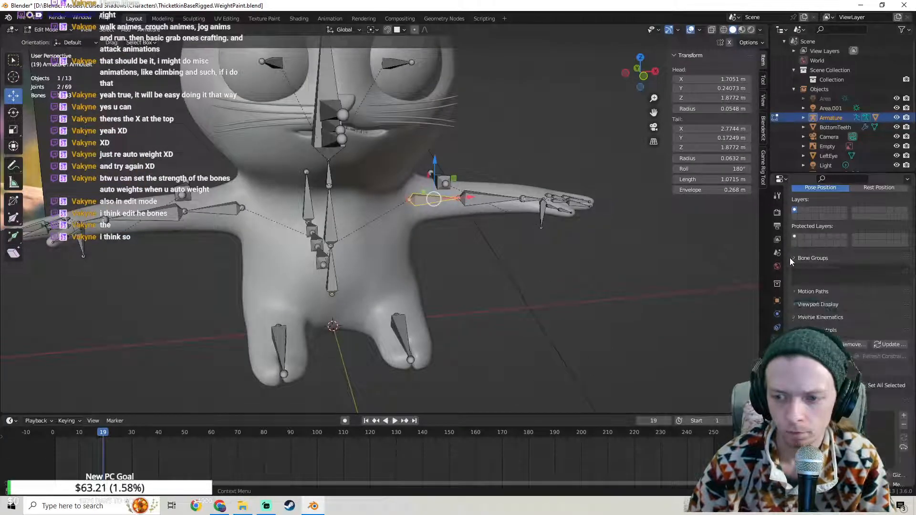
click(793, 271)
click(794, 271)
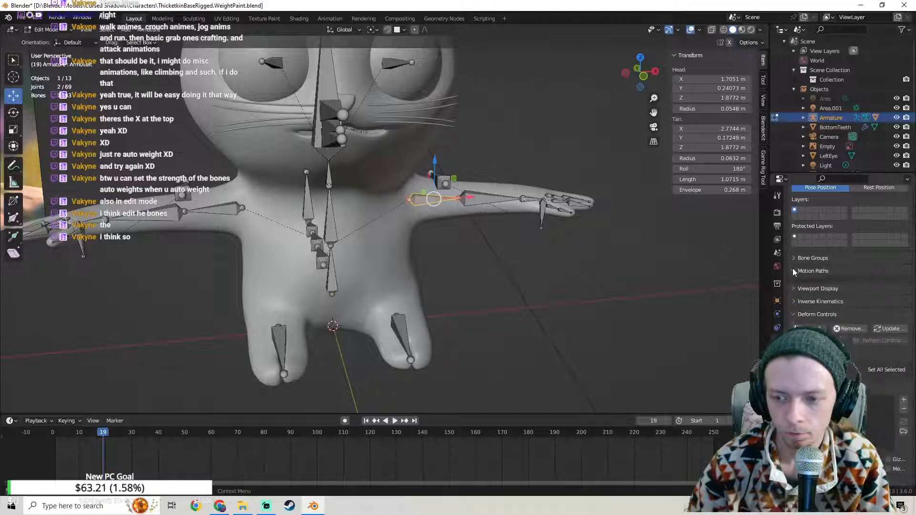
click(791, 273)
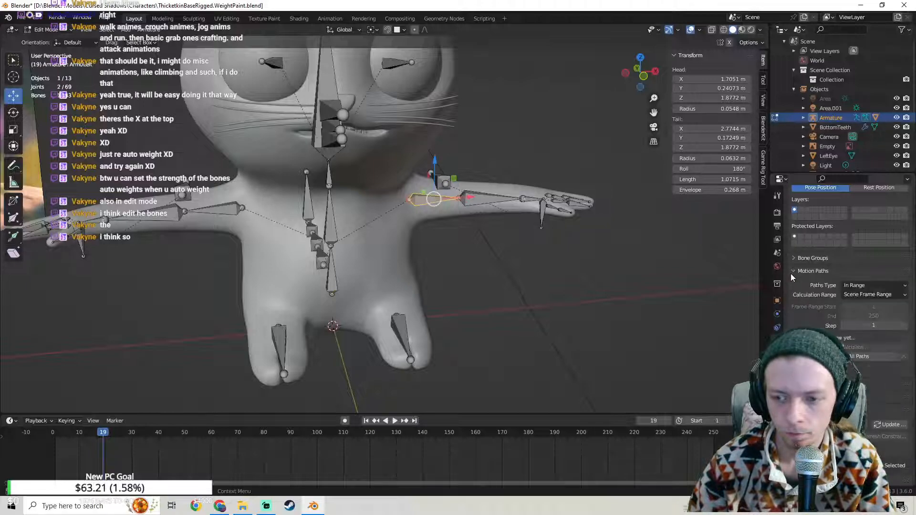
click(791, 274)
click(791, 256)
click(791, 256)
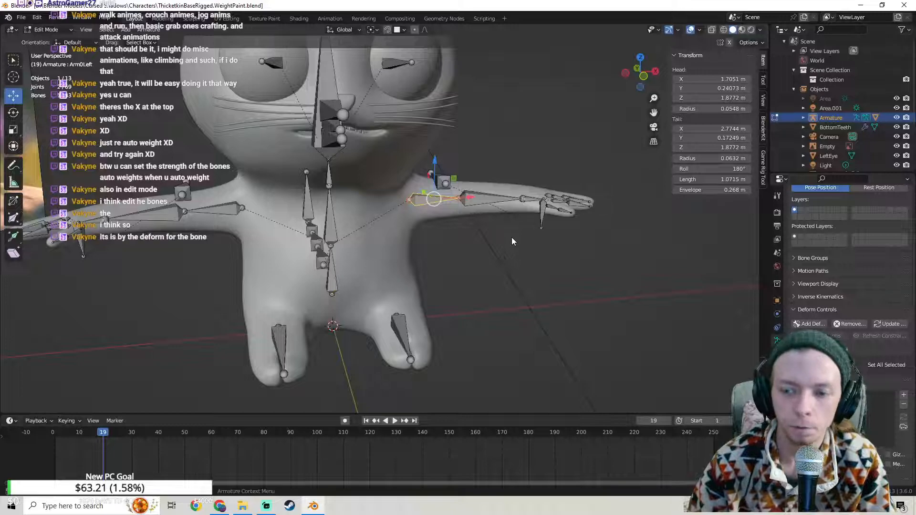
Step: Examine the Arm0Left bone's relations and deform settings, and return to Object Mode
click(776, 339)
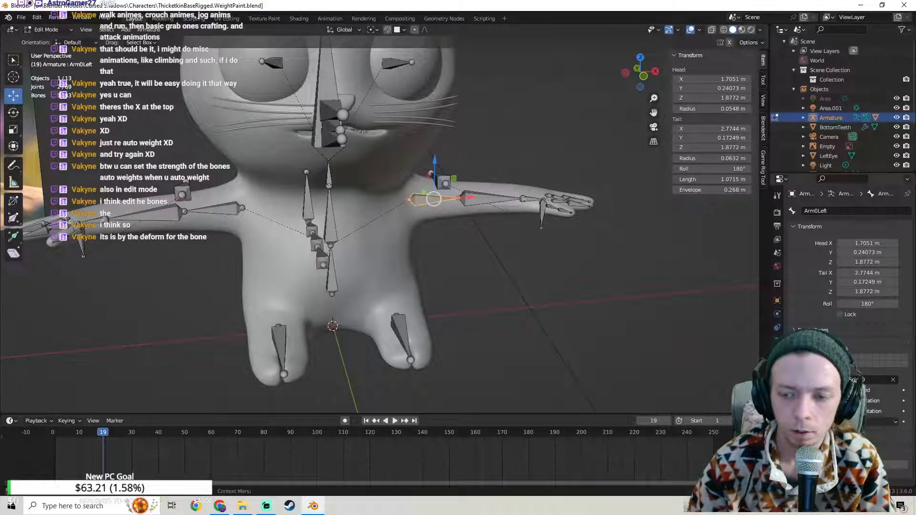
scroll(849, 262, down, 3)
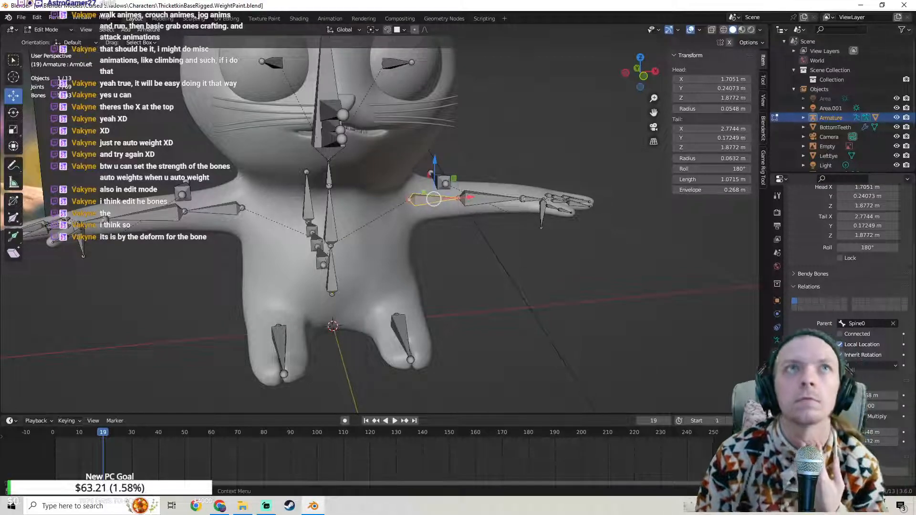
key(Tab)
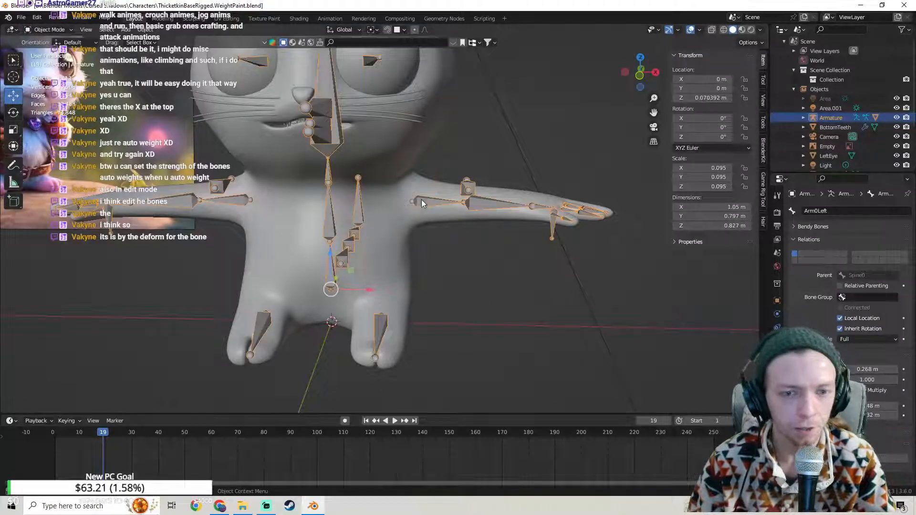
Step: Select the body and the armature, with the armature active, and bring up the parenting options
shift+click(396, 215)
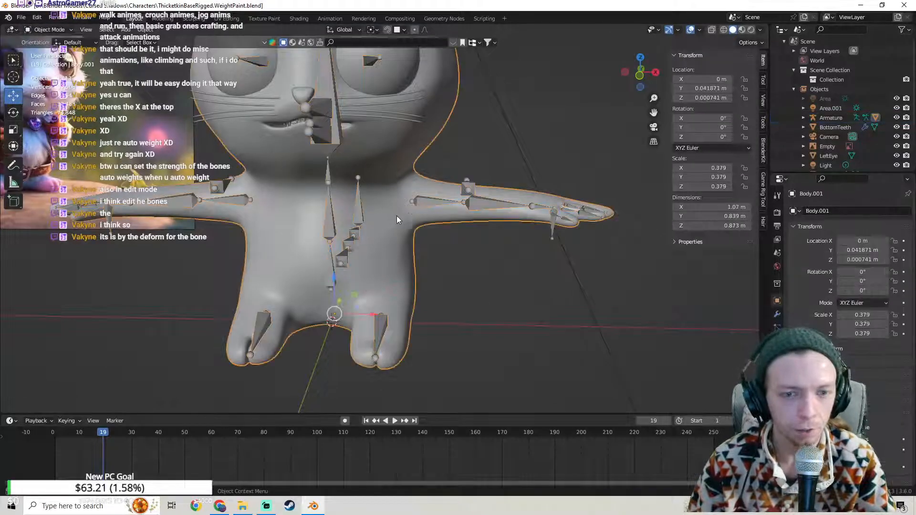
right_click(421, 203)
mouse_move(421, 204)
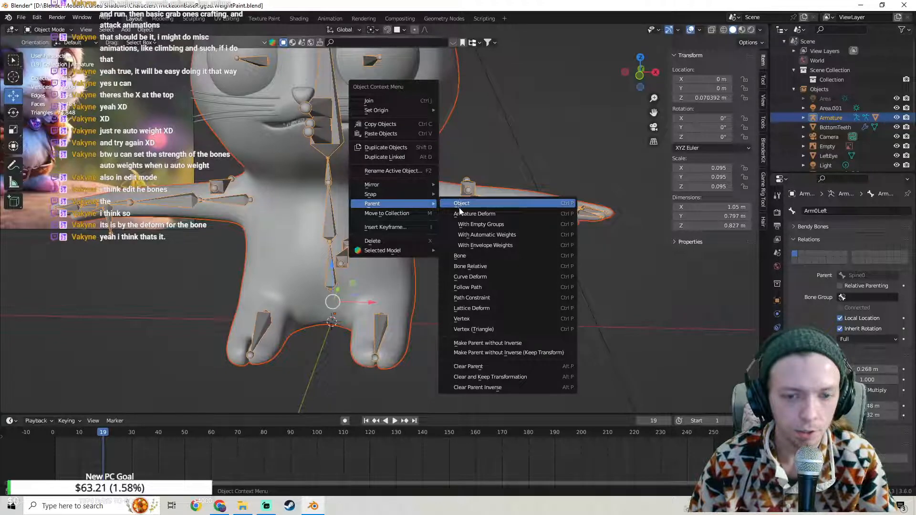
Step: Clear the body mesh's parent and set the Arm0Left bone's envelope distance to 0.1 m
click(469, 366)
click(476, 293)
click(416, 236)
middle_drag(416, 235, 429, 237)
Step: Select the body mesh together with the armature and parent the body to it with automatic weights
click(422, 204)
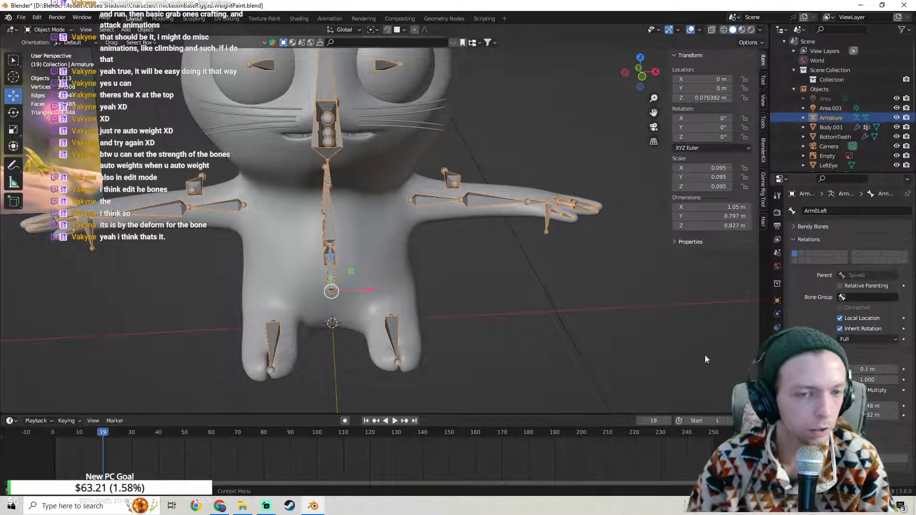
click(419, 207)
right_click(422, 201)
mouse_move(423, 202)
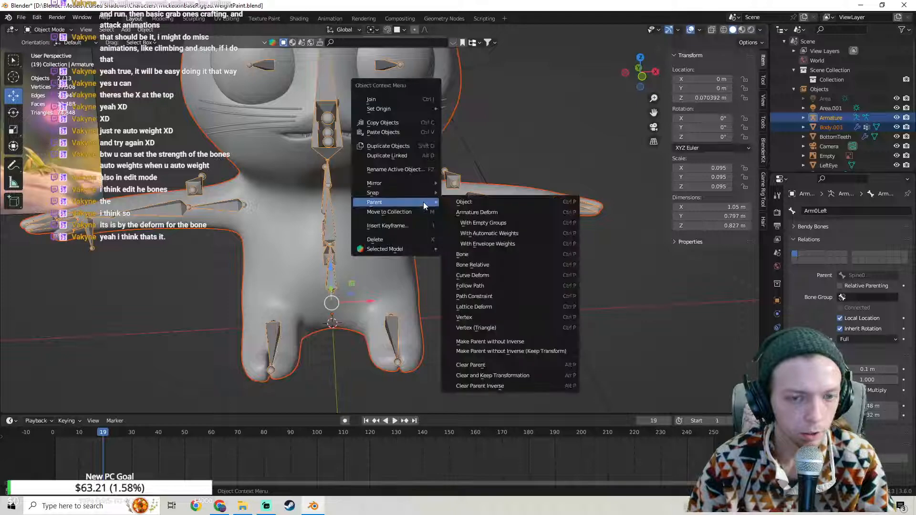
click(493, 234)
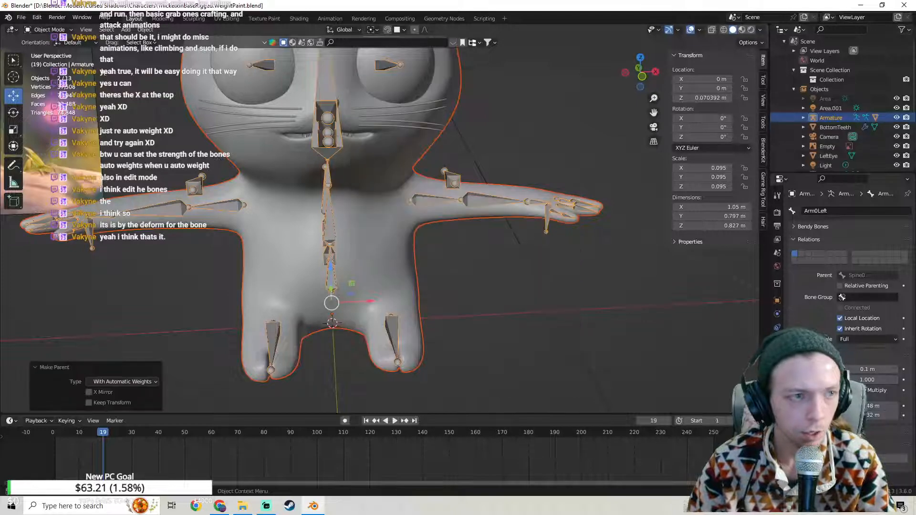
Step: Inspect the Arm0Left bone's weights on the body in Weight Paint mode, and return to Object Mode
shift+click(419, 218)
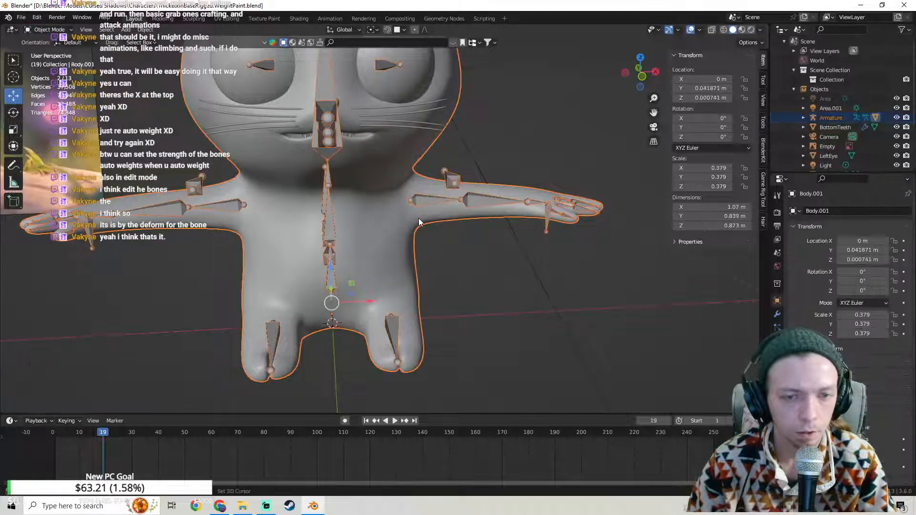
click(48, 30)
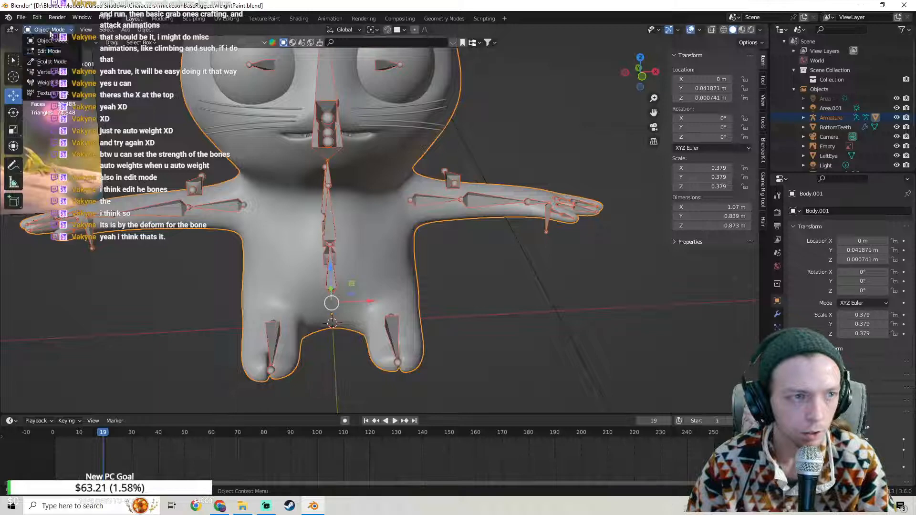
click(51, 82)
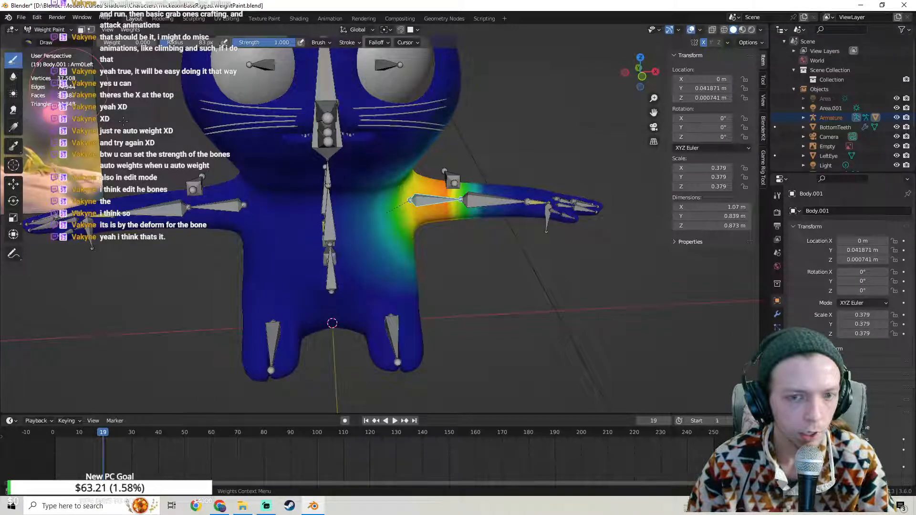
mouse_move(123, 120)
middle_down()
mouse_move(241, 197)
mouse_move(513, 179)
mouse_move(298, 185)
mouse_move(391, 196)
middle_up()
key(ctrl+Tab)
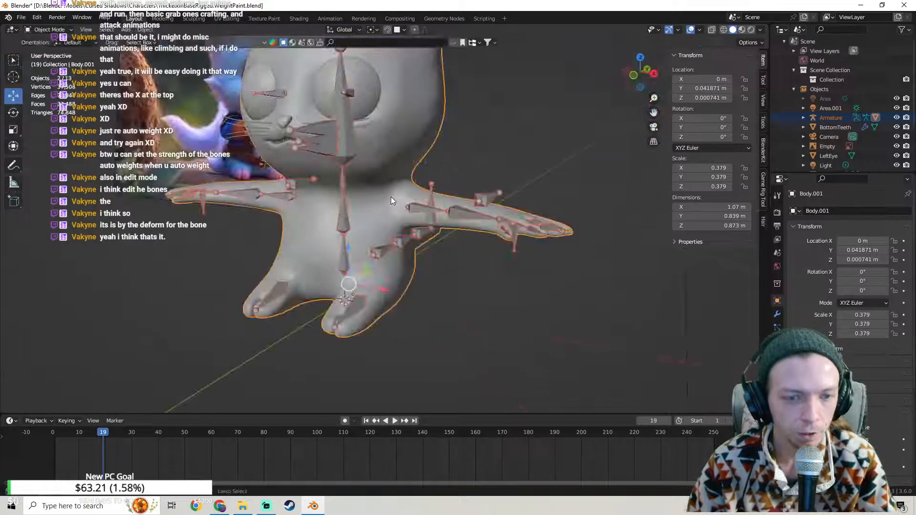
Step: Set the Arm0Left bone's envelope weight to 0.200 and check the body's weights in Weight Paint mode
shift+click(368, 201)
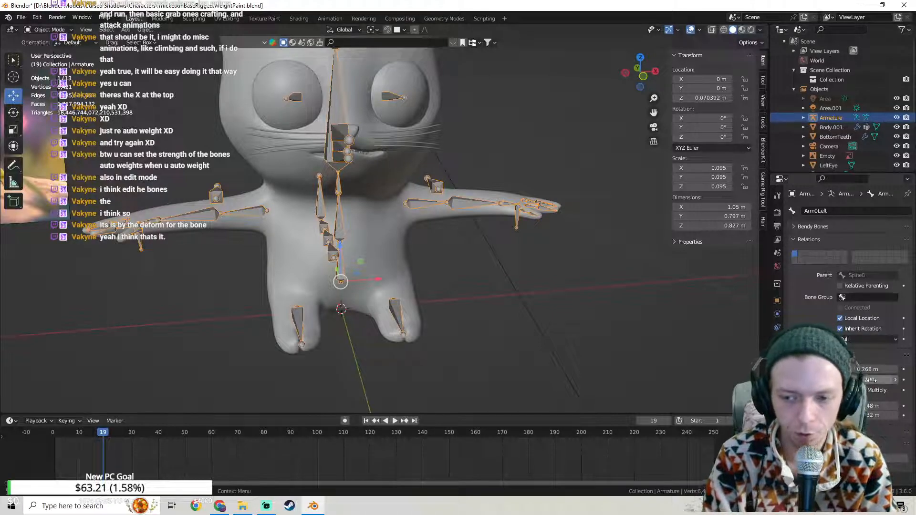
middle_drag(644, 319, 533, 259)
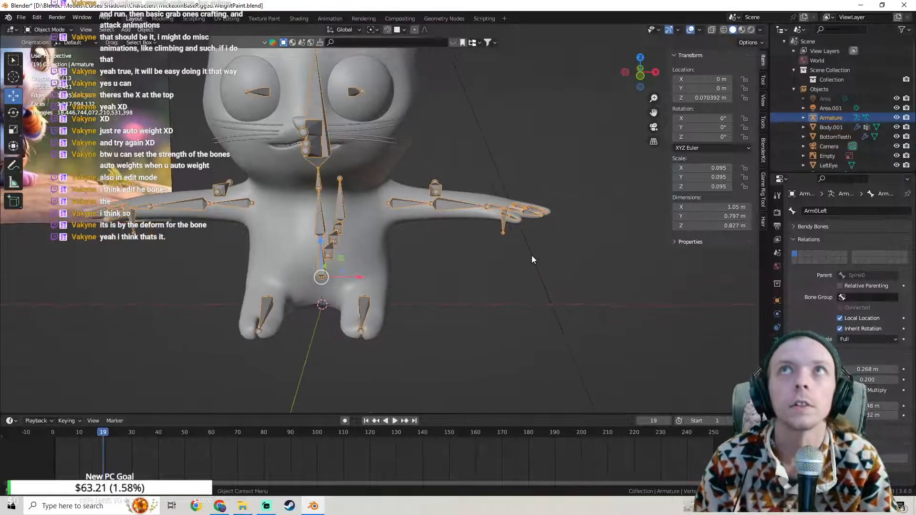
click(379, 209)
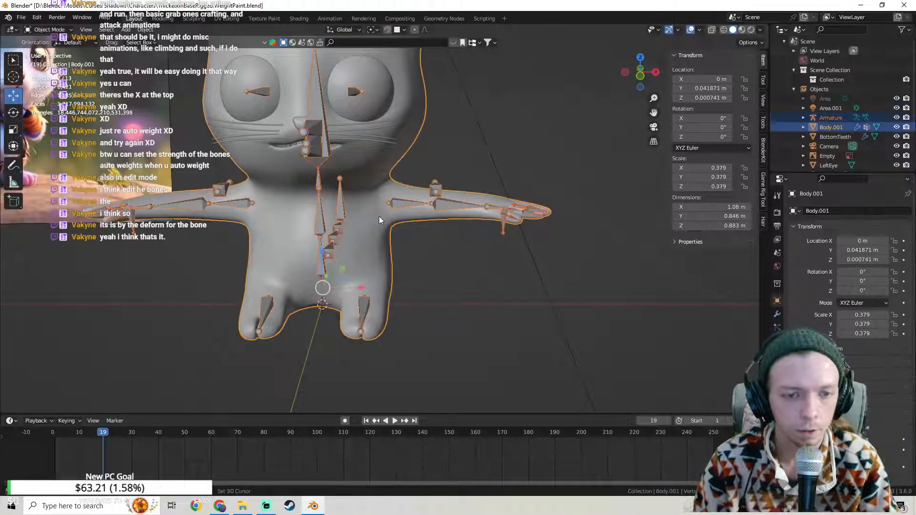
click(48, 30)
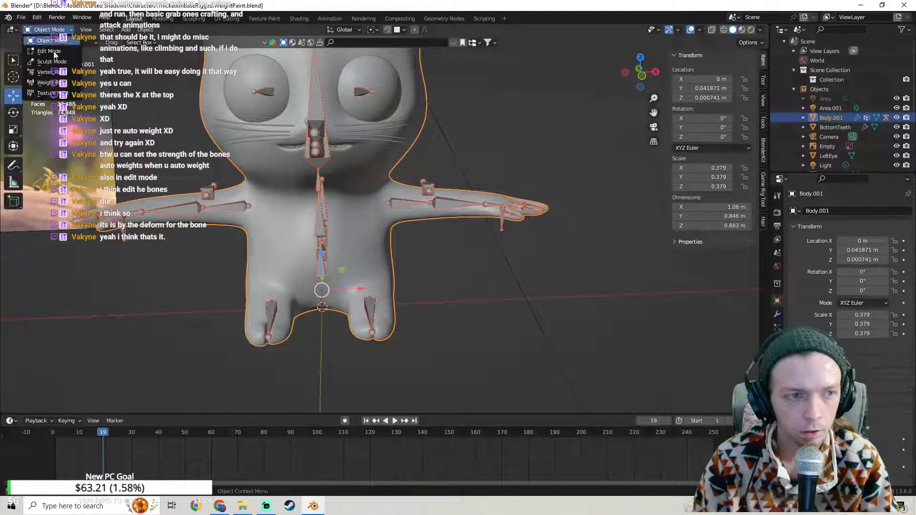
click(48, 82)
mouse_move(429, 179)
middle_down()
mouse_move(267, 192)
mouse_move(419, 189)
mouse_move(324, 204)
middle_up()
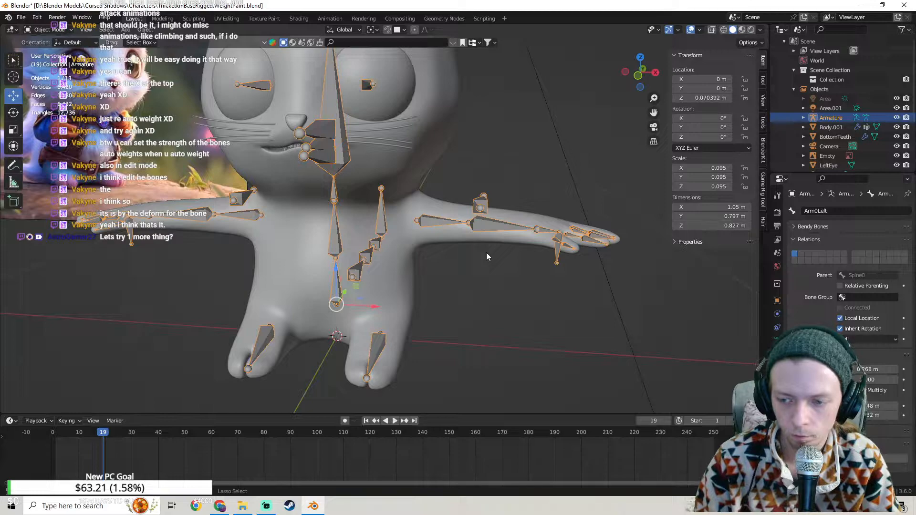
Step: Select only the body mesh and examine the weight spread around its left shoulder in Weight Paint mode from several angles
middle_drag(485, 253, 534, 267)
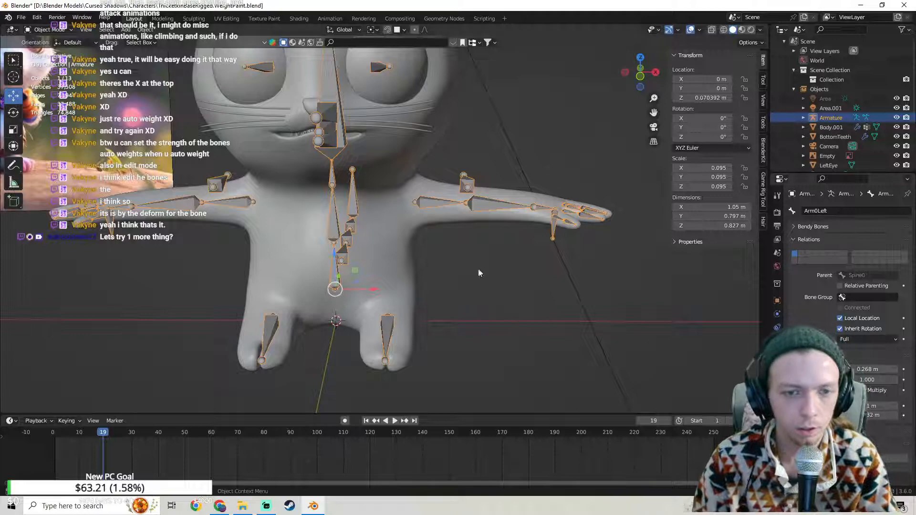
click(408, 236)
click(50, 29)
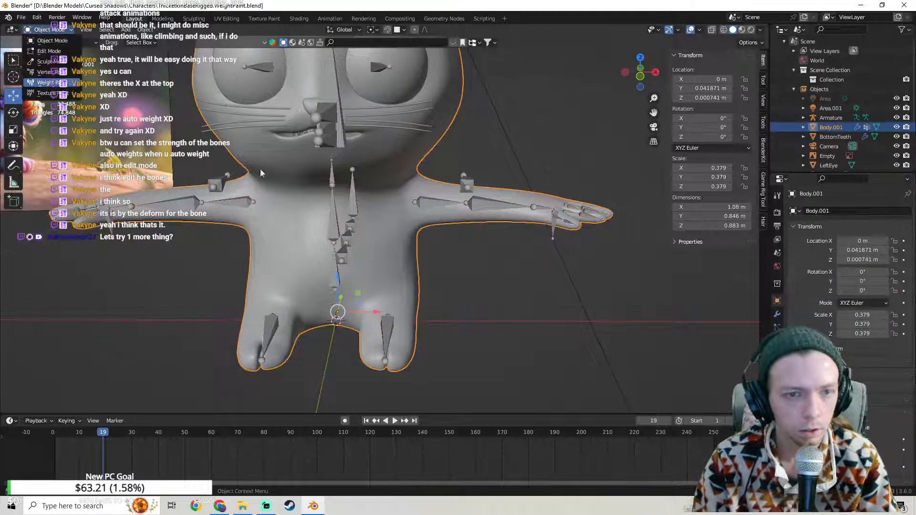
click(48, 84)
mouse_move(414, 212)
middle_down()
mouse_move(467, 200)
mouse_move(402, 196)
mouse_move(429, 210)
mouse_move(467, 206)
mouse_move(402, 206)
middle_up()
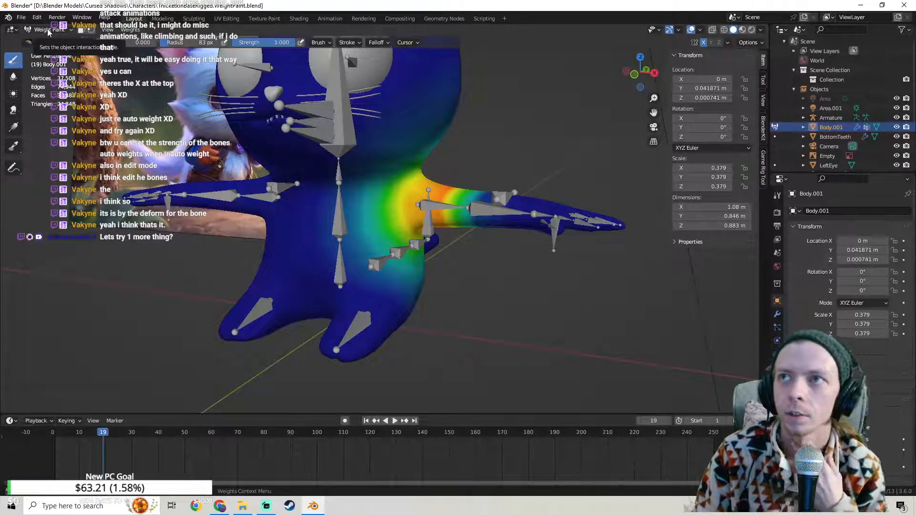
middle_drag(212, 109, 226, 115)
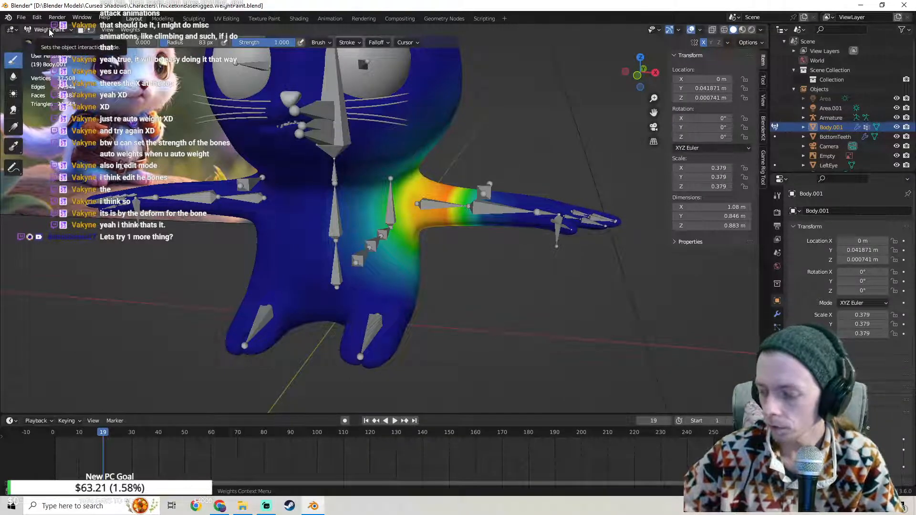
key(ctrl+Tab)
Step: Select the body mesh in Object Mode and save the current Blender file
click(444, 207)
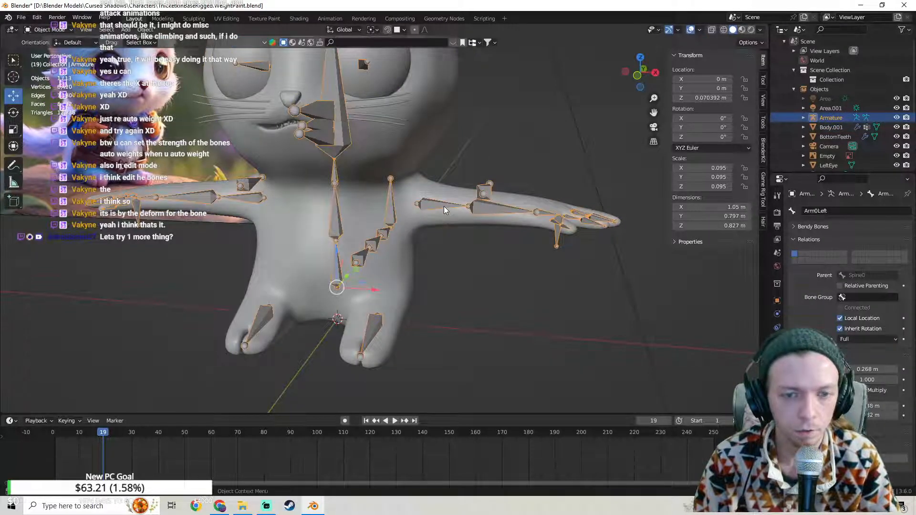
click(438, 221)
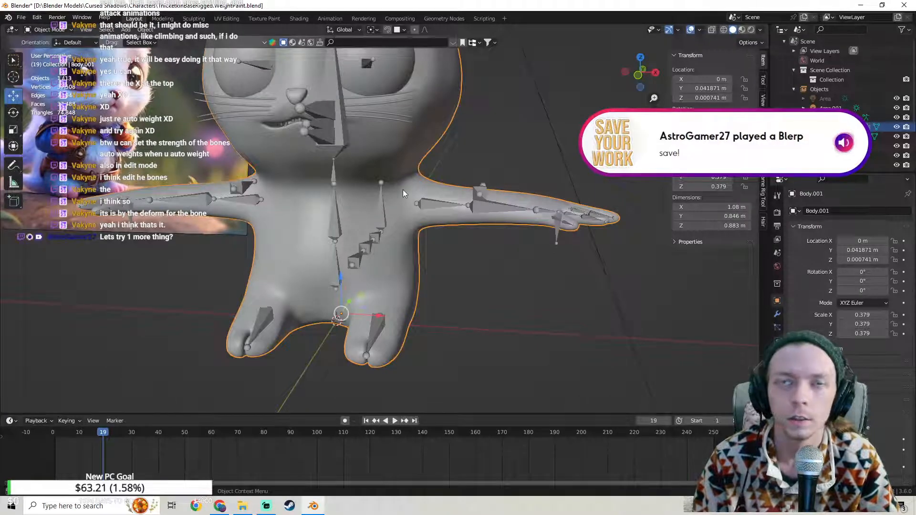
click(21, 17)
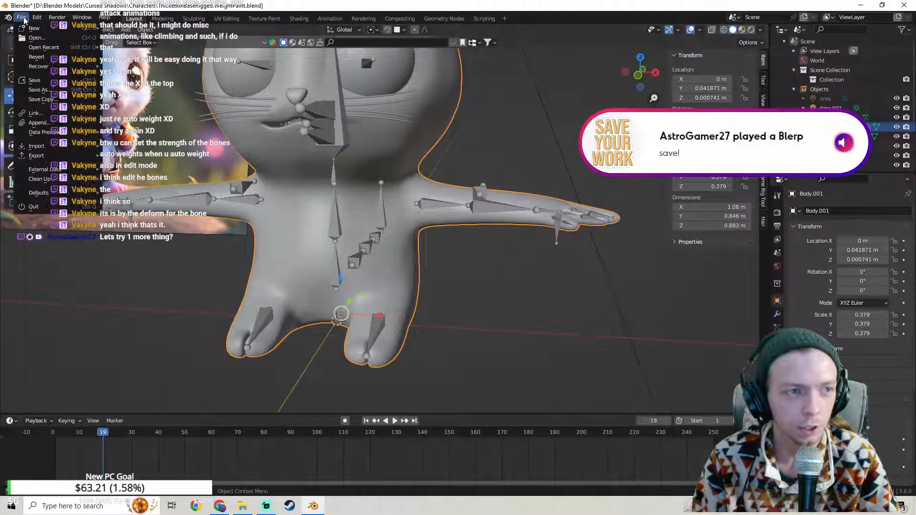
click(34, 81)
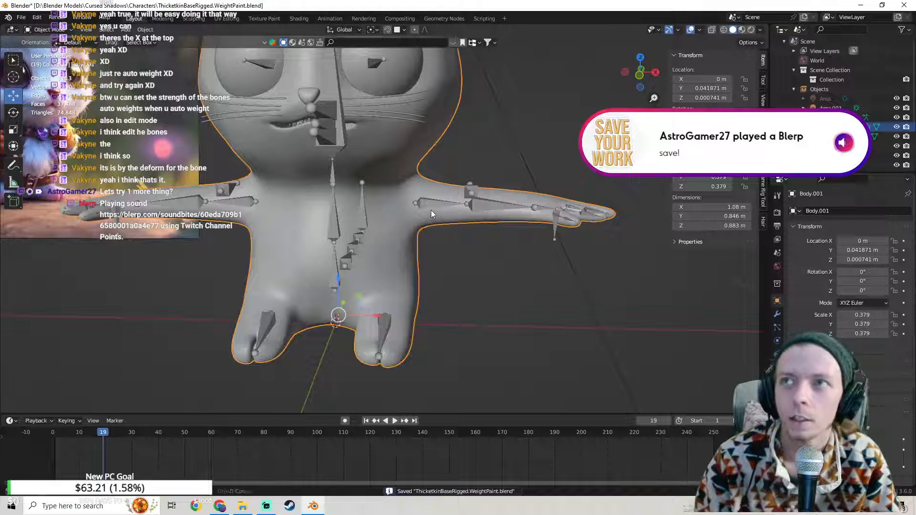
Step: Delete the body mesh's vertex groups one by one from the end of the list, from FootRight back through Spine0
shift+middle_drag(430, 210, 432, 220)
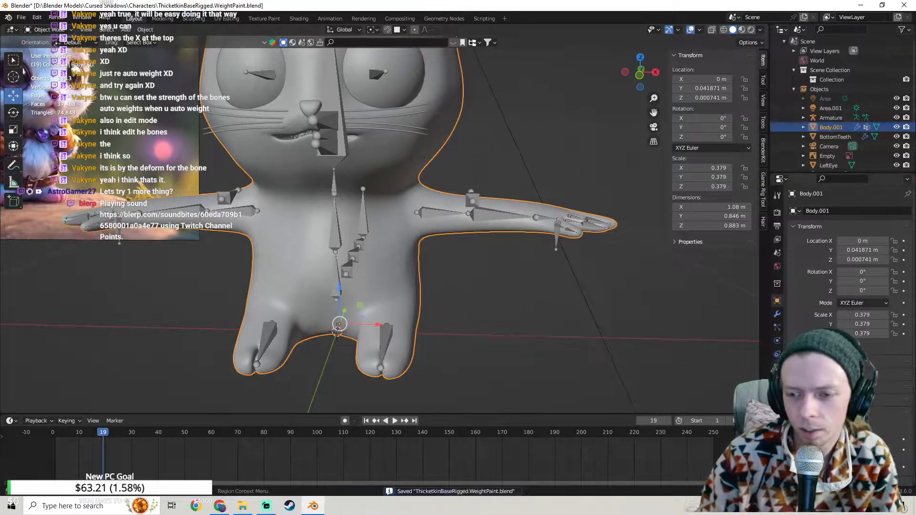
click(777, 367)
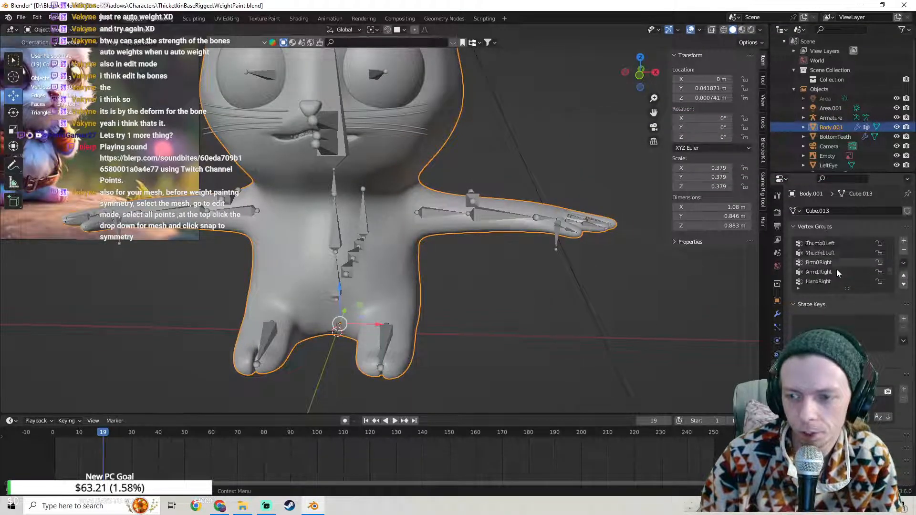
scroll(836, 270, down, 5)
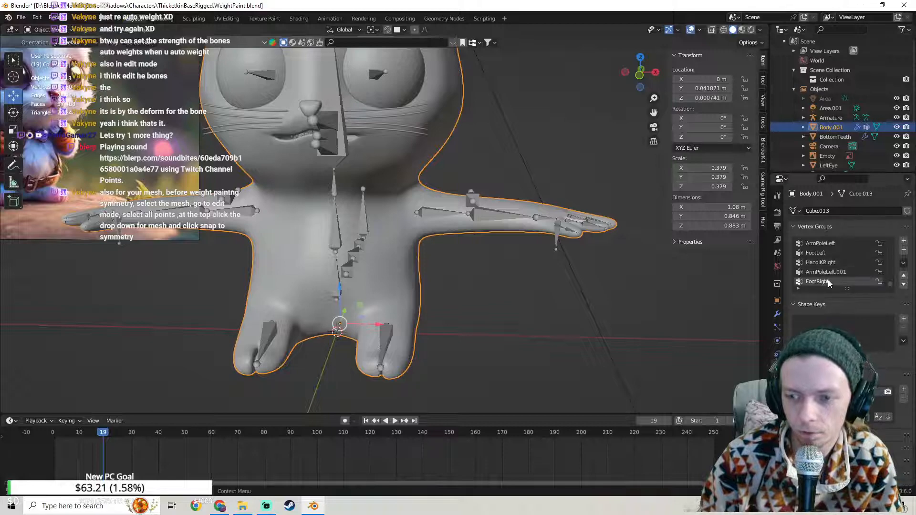
click(904, 250)
click(904, 251)
click(904, 251)
click(904, 251)
click(904, 251)
click(904, 251)
click(904, 250)
click(904, 251)
click(904, 251)
click(904, 251)
click(904, 251)
click(904, 250)
click(904, 251)
click(904, 251)
click(904, 250)
click(904, 251)
click(904, 251)
click(903, 251)
click(904, 250)
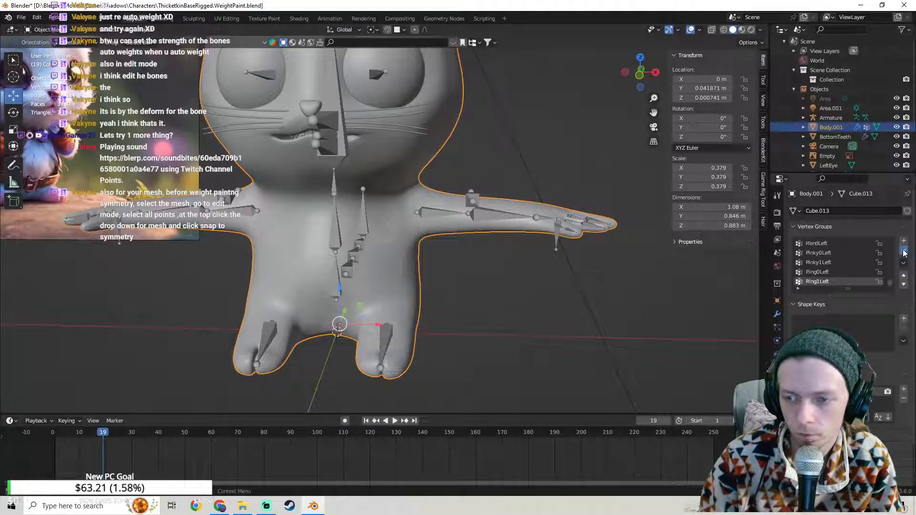
click(904, 251)
click(904, 251)
click(904, 251)
click(903, 251)
click(904, 251)
click(903, 251)
click(904, 251)
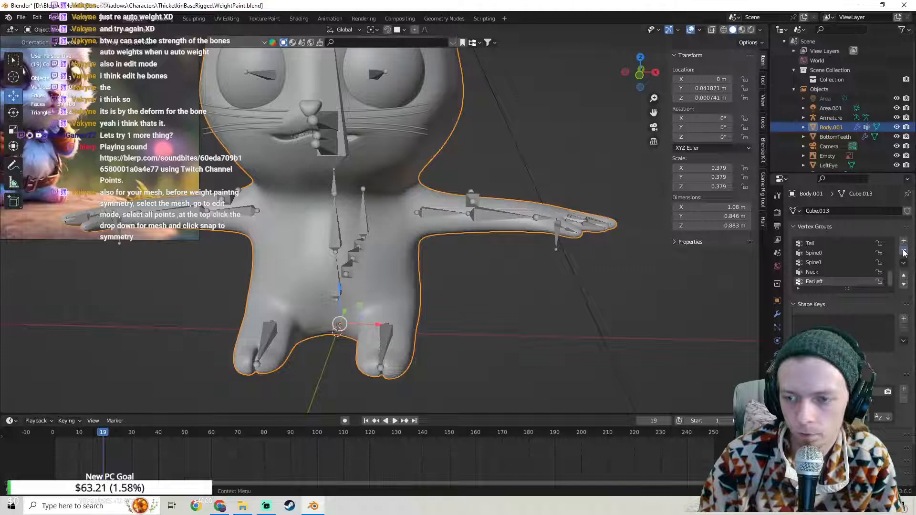
click(904, 250)
click(904, 251)
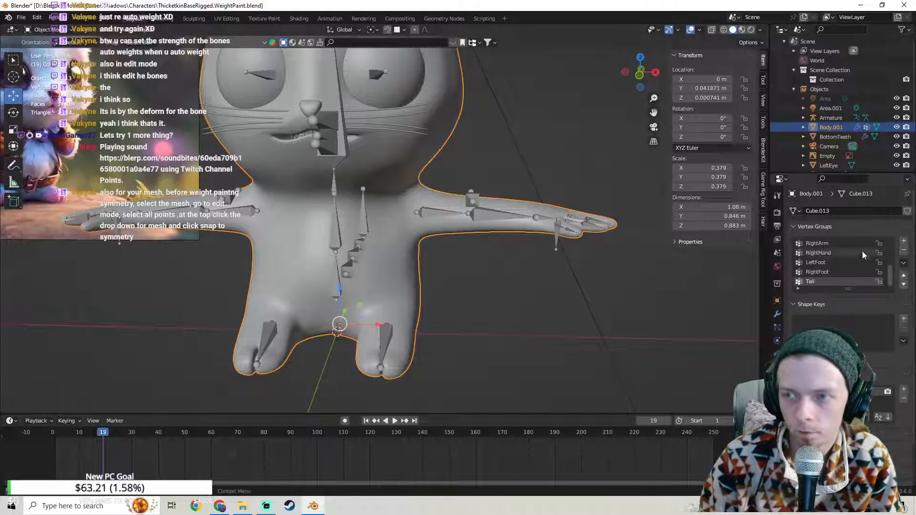
shift+middle_drag(520, 224, 408, 196)
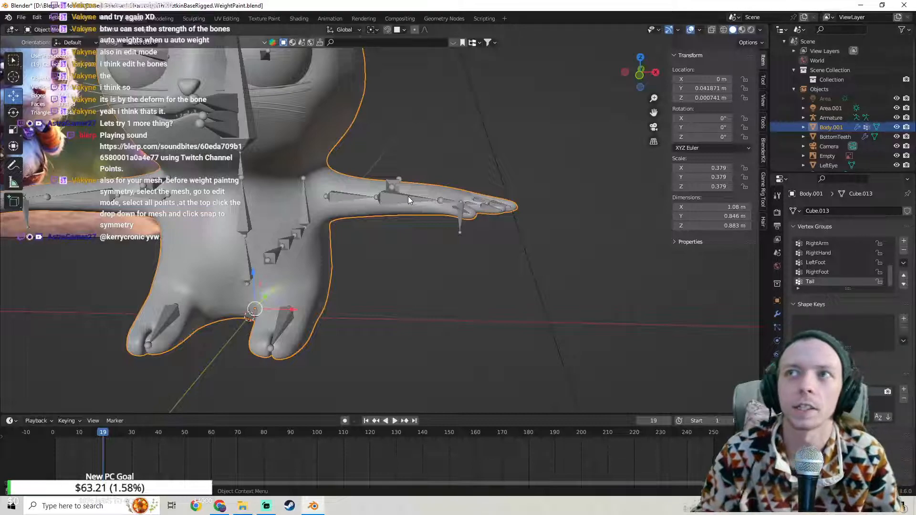
middle_drag(408, 196, 348, 216)
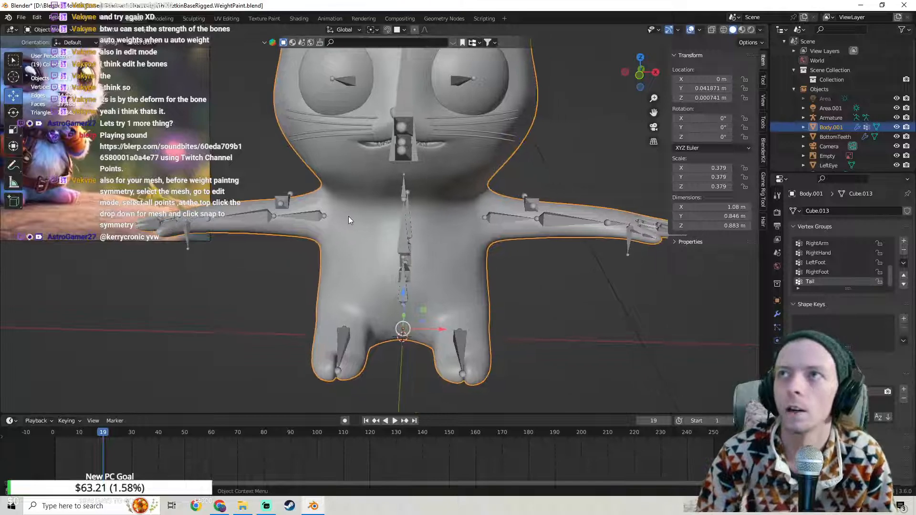
middle_drag(397, 153, 334, 112)
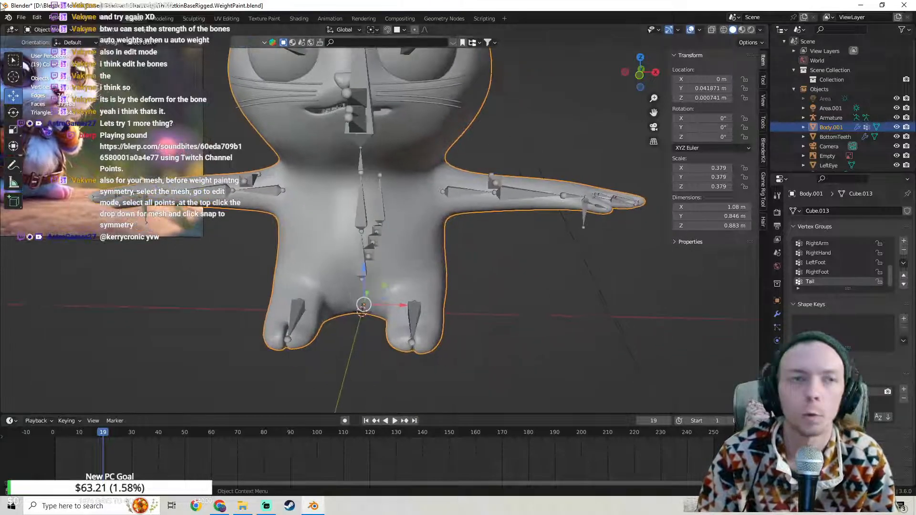
middle_drag(408, 158, 407, 163)
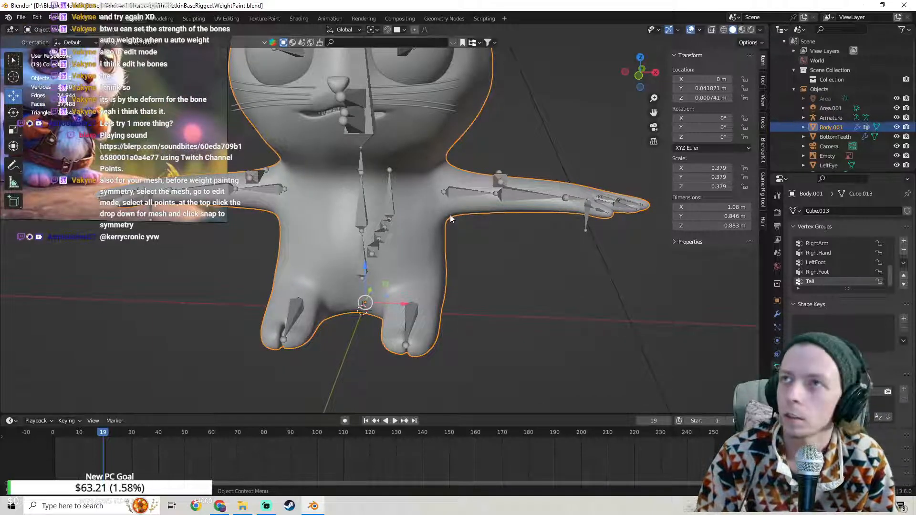
middle_drag(450, 218, 455, 214)
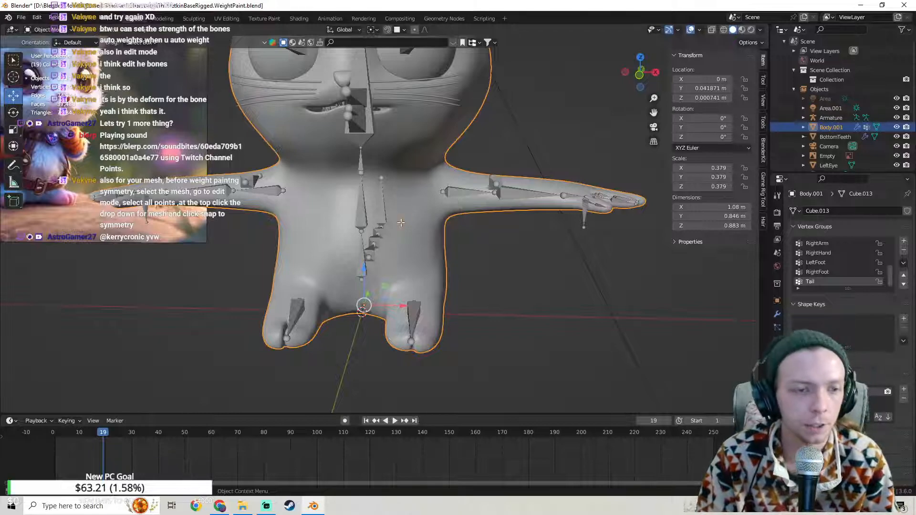
Step: Select all of the body mesh's vertices in Edit Mode and apply Snap to Symmetry
key(Tab)
key(a)
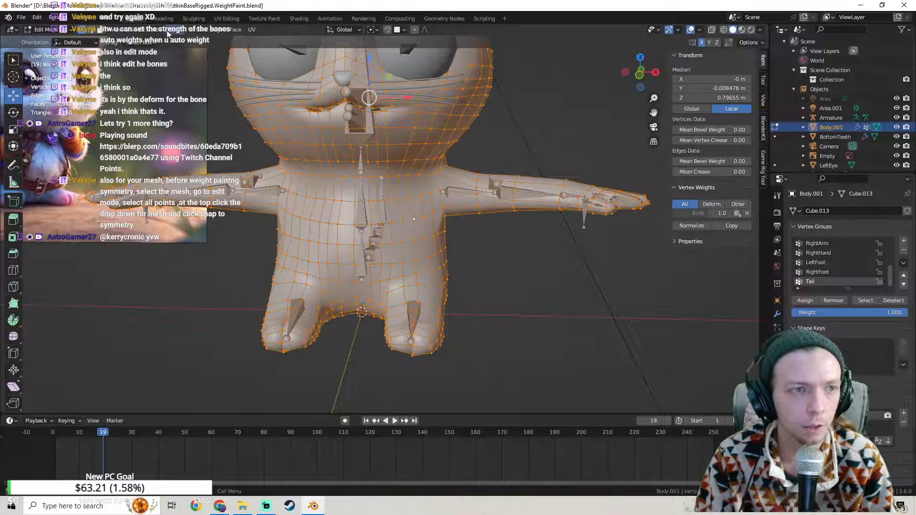
click(162, 29)
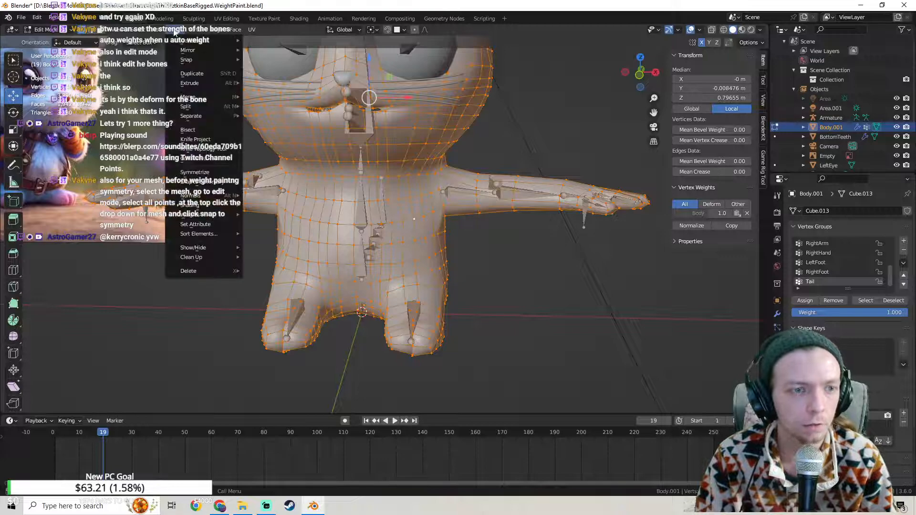
click(192, 181)
key(ctrl+z)
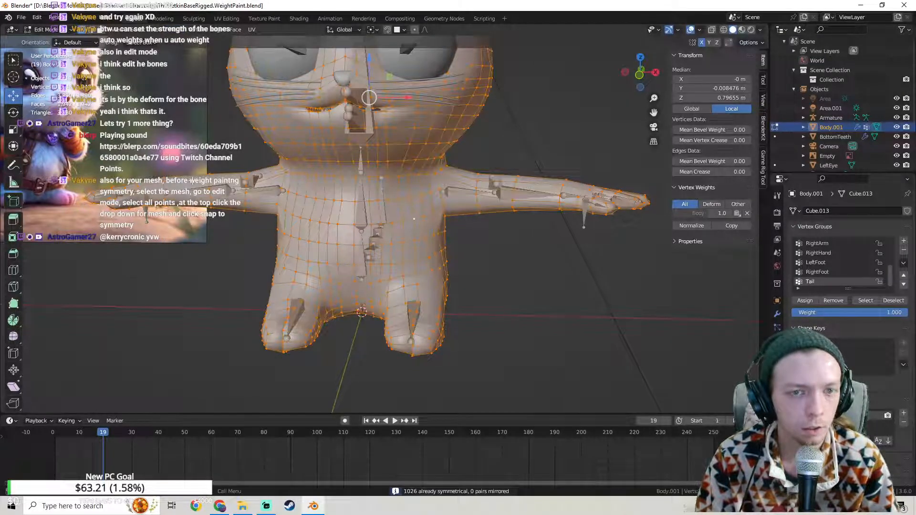
mouse_move(420, 187)
middle_down()
mouse_move(372, 205)
mouse_move(416, 184)
middle_up()
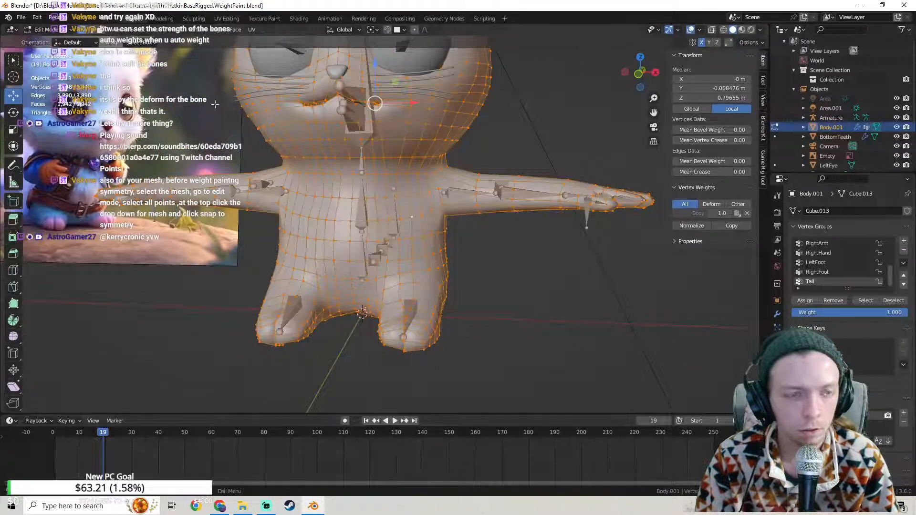
Step: Apply Snap to Symmetry again to all of the body mesh's vertices in the -X to +X direction
click(176, 29)
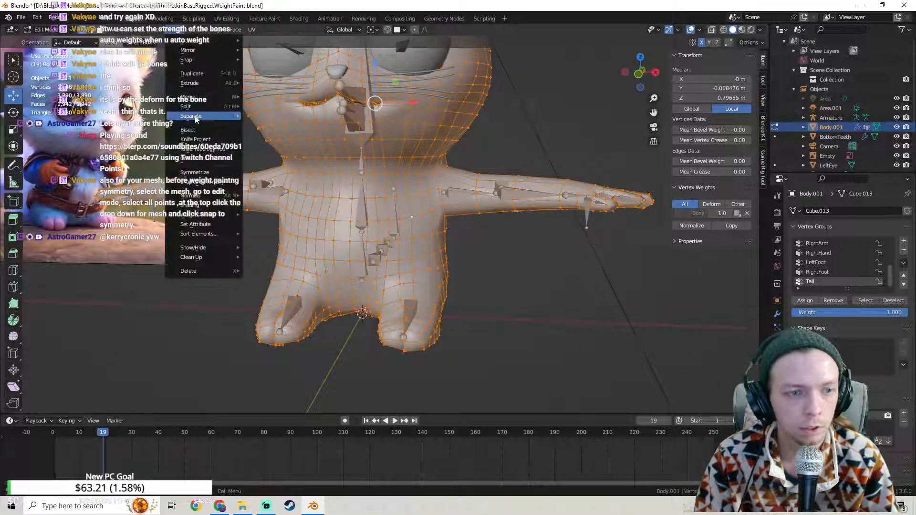
click(777, 315)
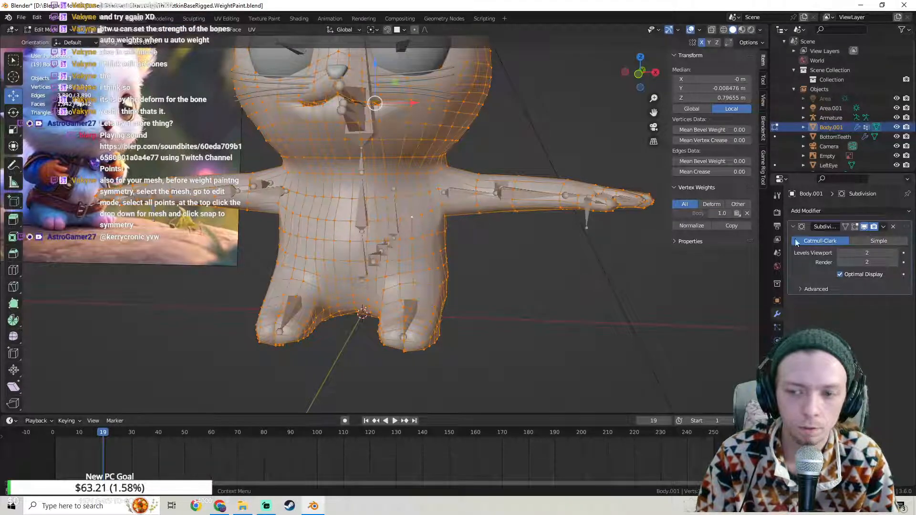
shift+middle_drag(388, 154, 400, 213)
scroll(399, 213, down, 1)
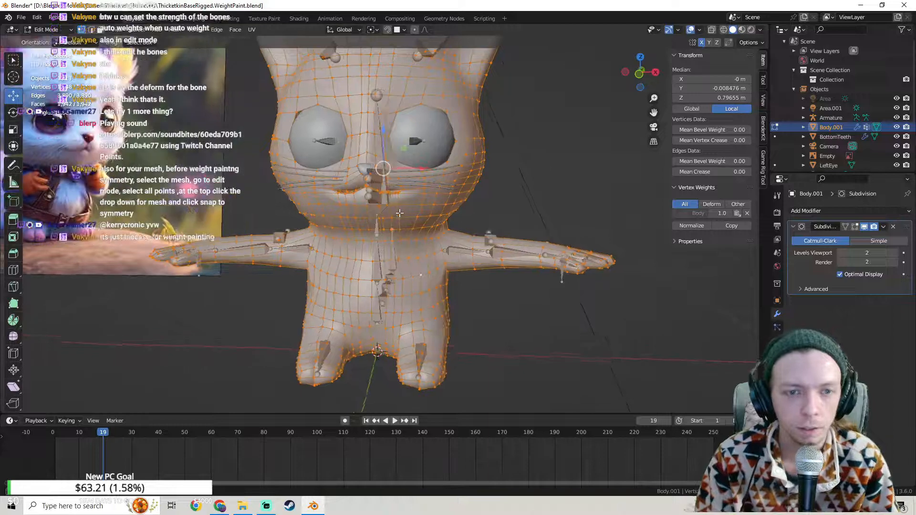
scroll(433, 165, up, 3)
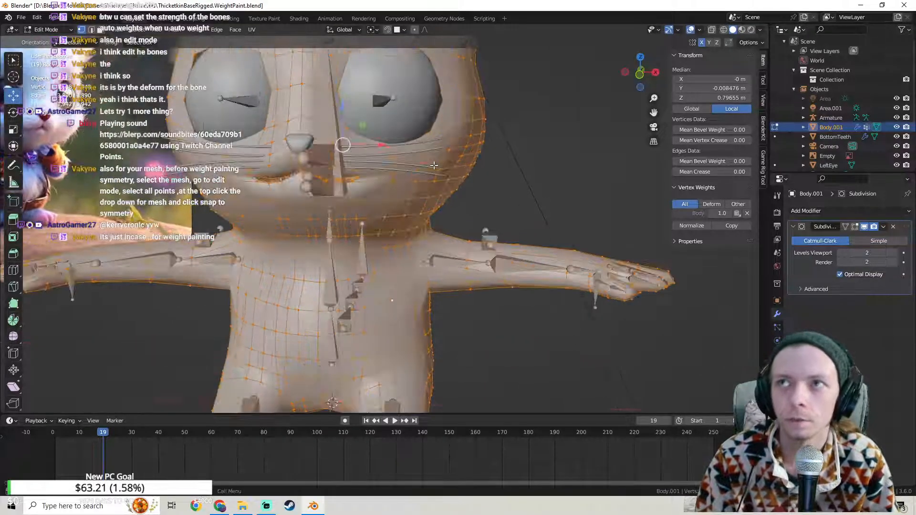
shift+middle_drag(434, 165, 460, 147)
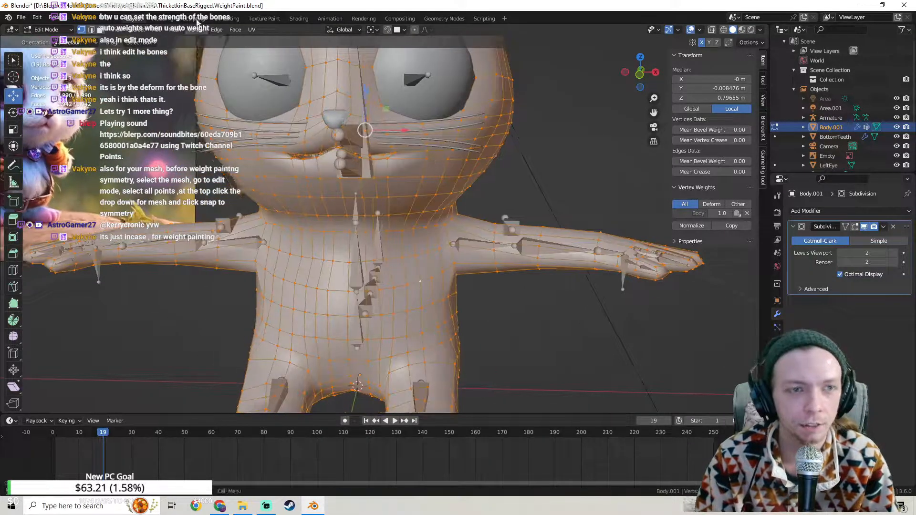
click(176, 30)
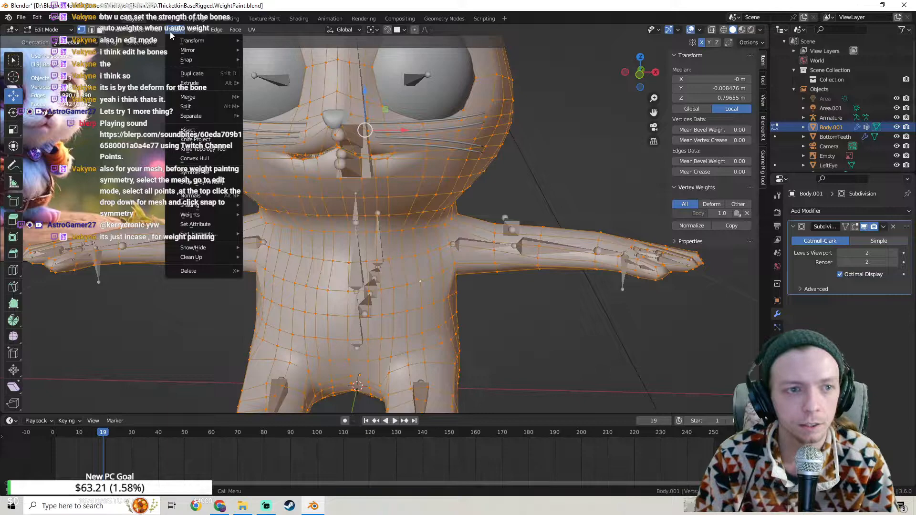
click(197, 182)
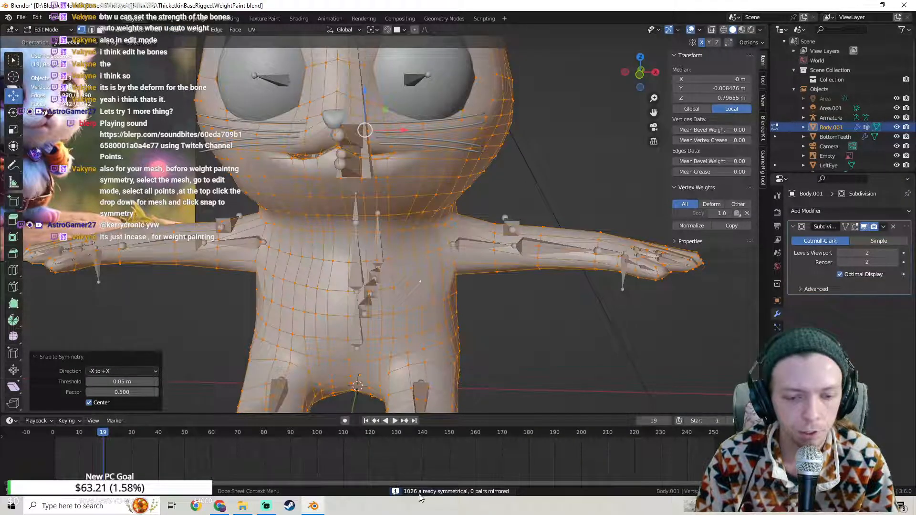
shift+middle_drag(579, 282, 475, 229)
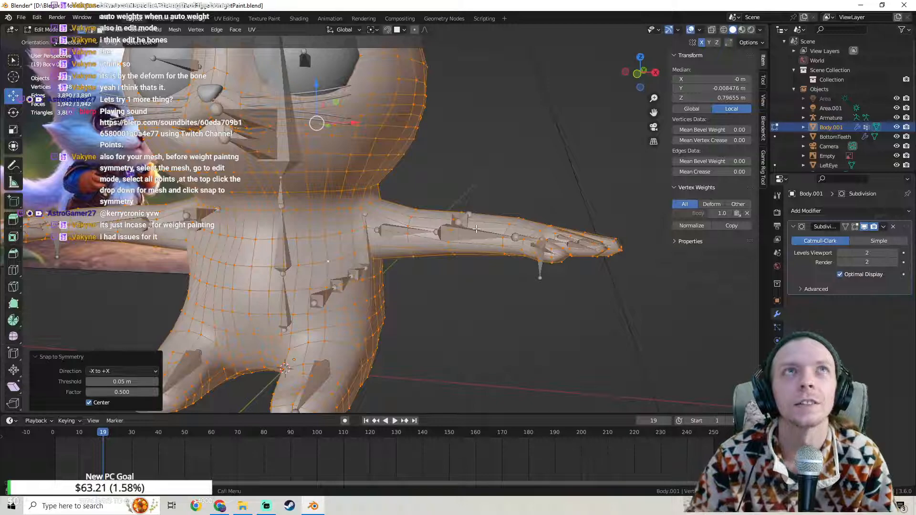
shift+middle_drag(388, 210, 430, 194)
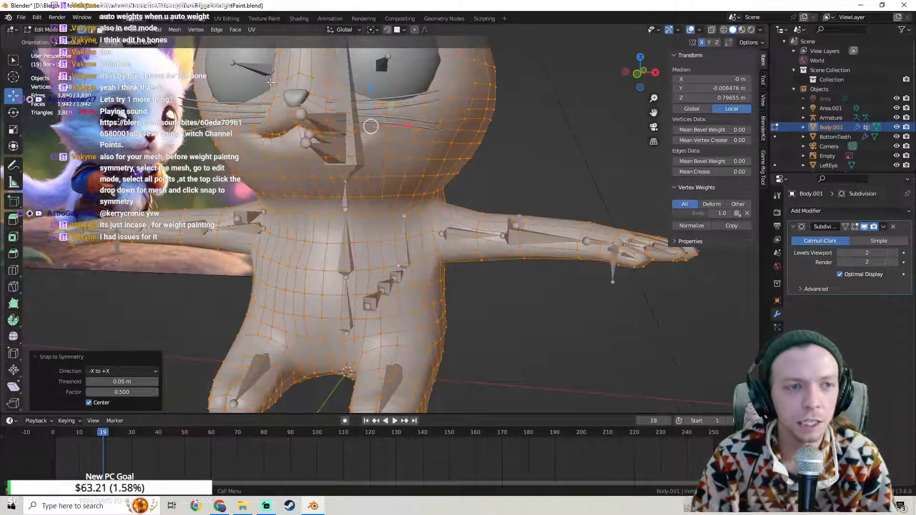
click(176, 30)
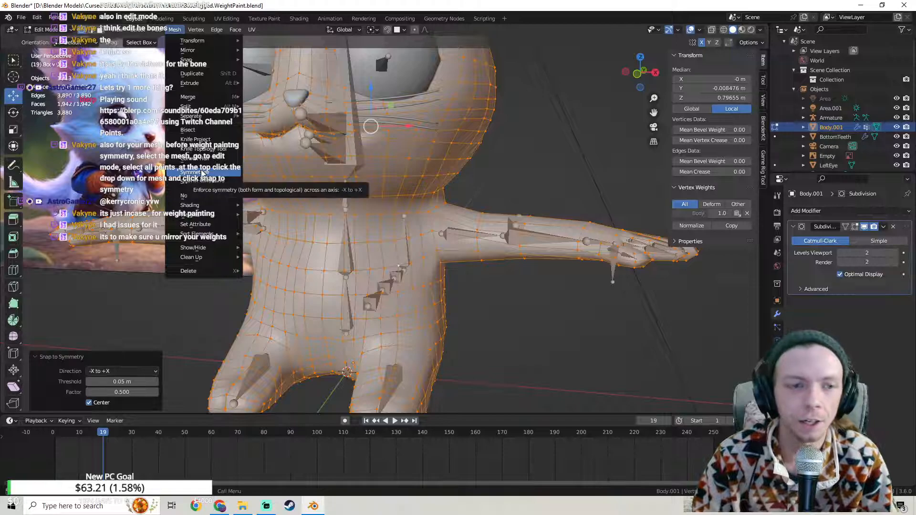
middle_drag(439, 155, 437, 281)
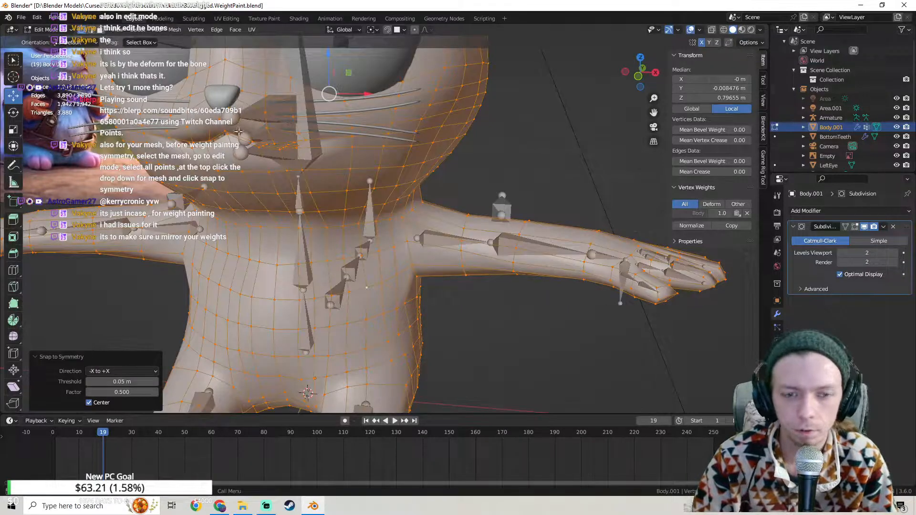
Step: Return the body mesh to Object Mode and check its remaining vertex groups
key(Tab)
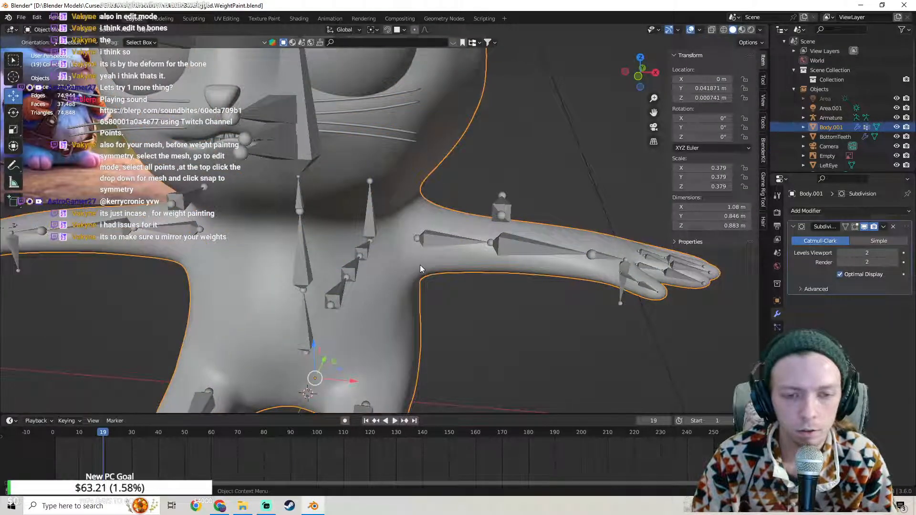
middle_drag(420, 265, 411, 258)
click(777, 327)
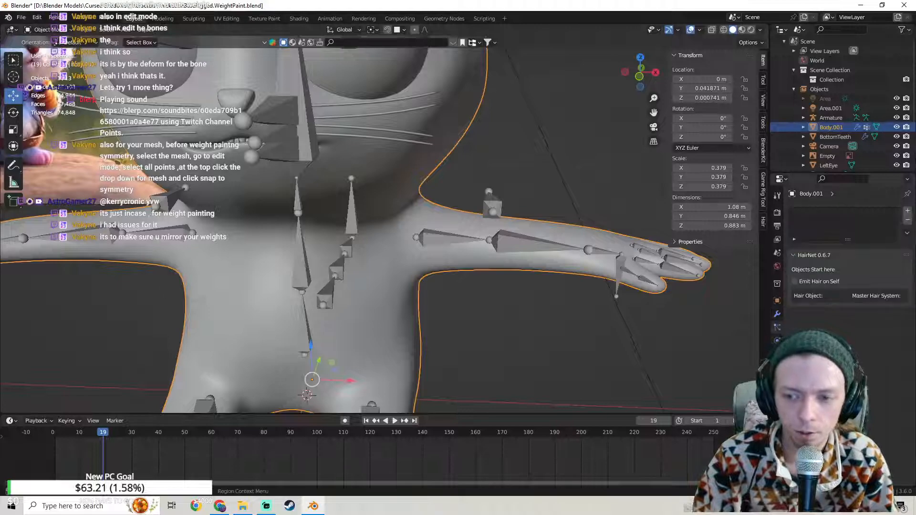
click(777, 367)
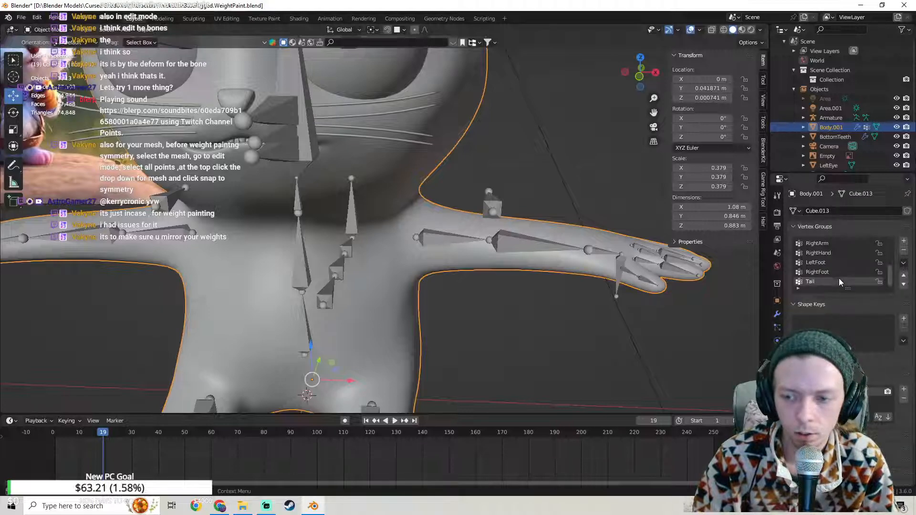
middle_drag(637, 285, 575, 213)
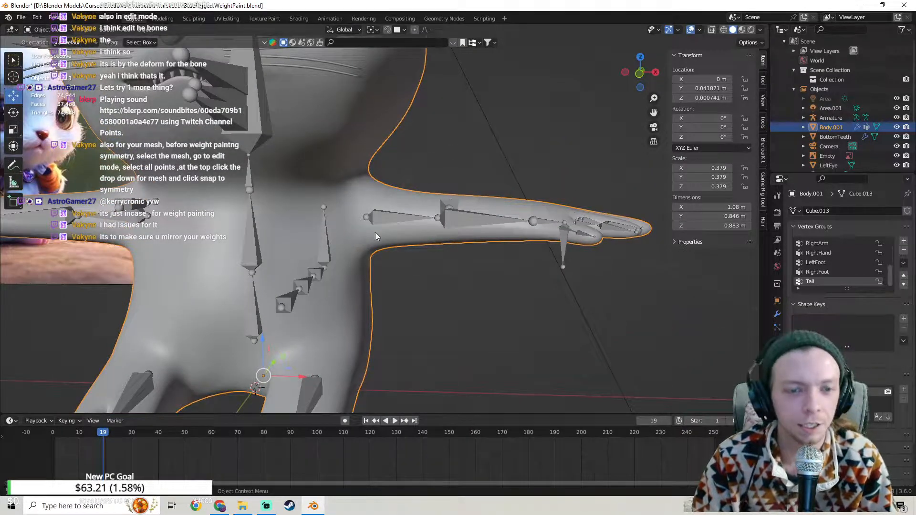
click(385, 225)
click(390, 230)
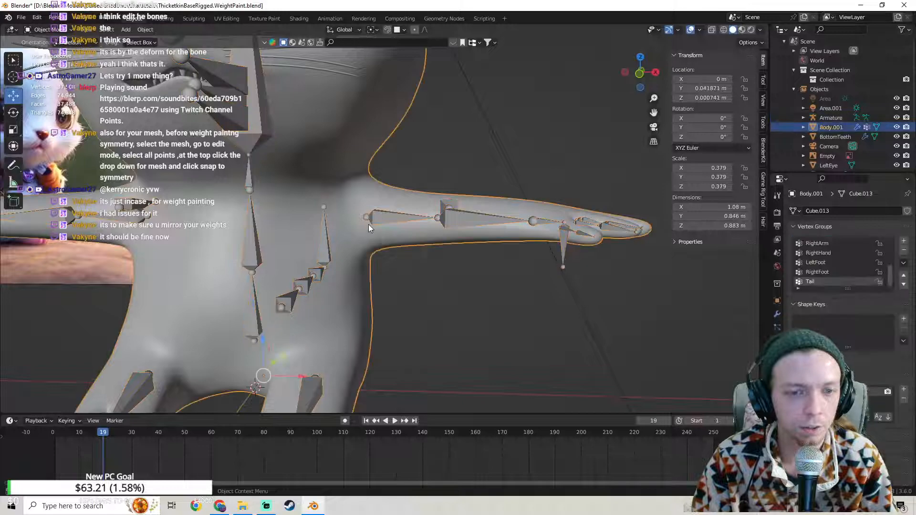
Step: Check the body mesh's current weights in Weight Paint mode and go back to Object Mode
click(39, 29)
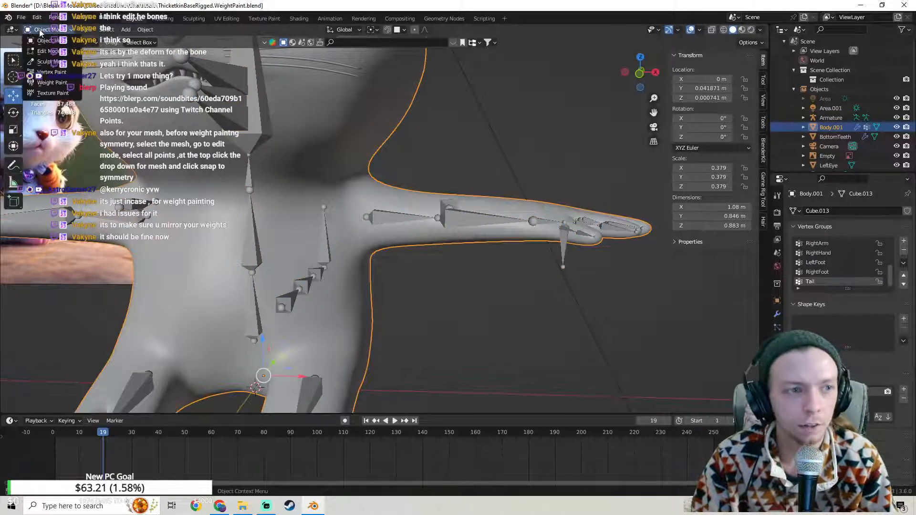
click(53, 82)
shift+click(395, 216)
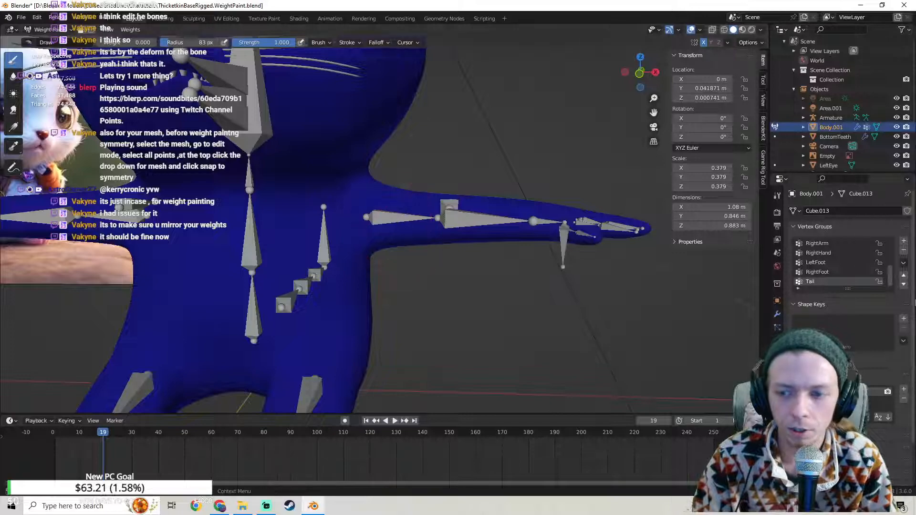
click(50, 40)
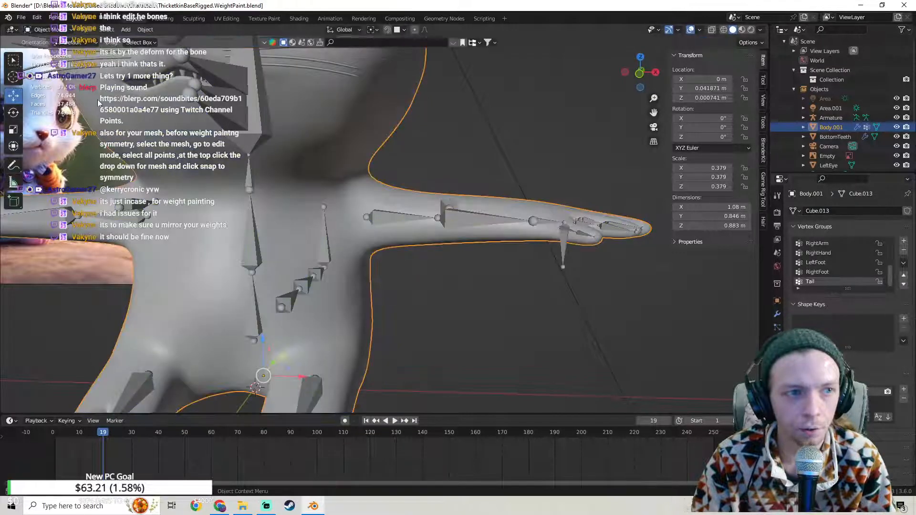
Step: Select the body mesh together with the armature and parent the mesh with automatic weights
click(386, 219)
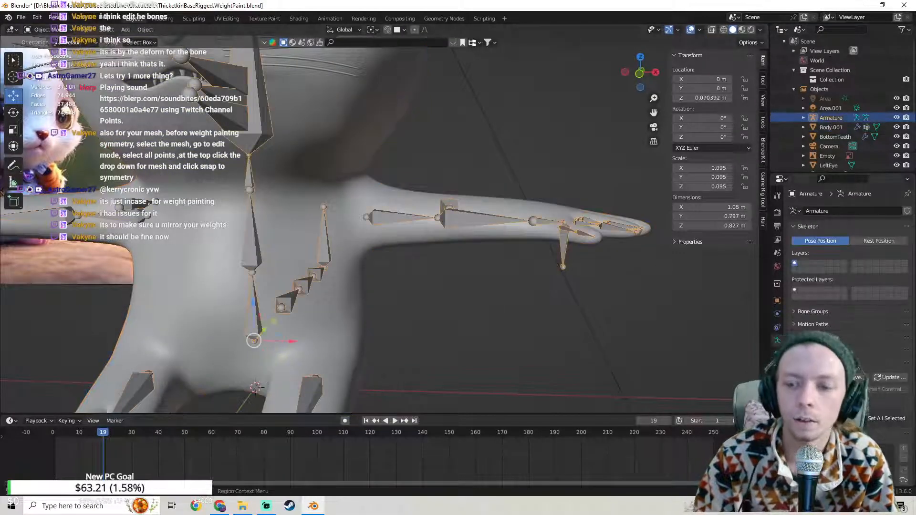
click(777, 354)
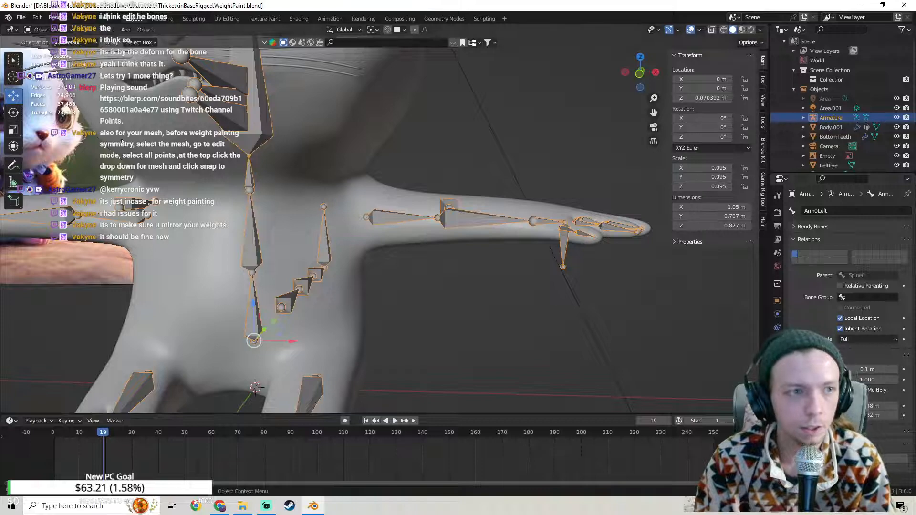
click(361, 229)
shift+click(382, 228)
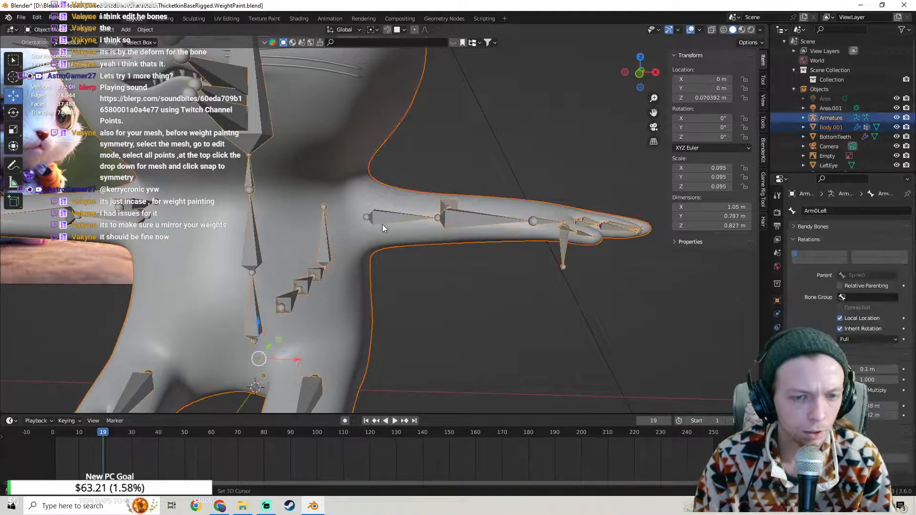
right_click(355, 190)
mouse_move(354, 187)
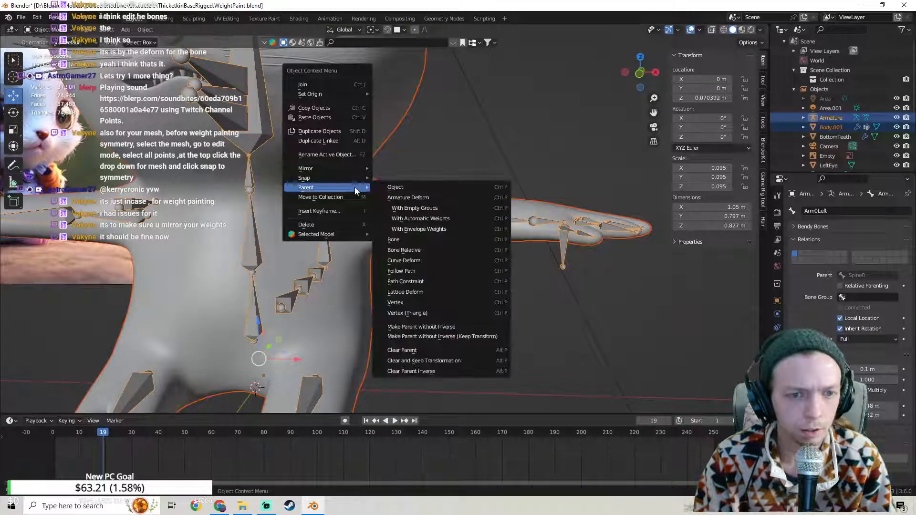
click(447, 222)
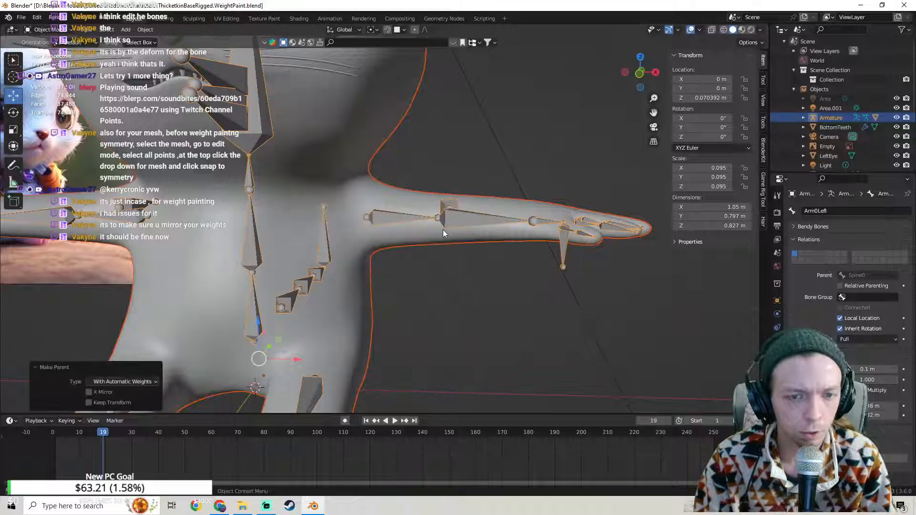
Step: Examine the left upper arm bone's influence on the body mesh in Weight Paint mode from several angles
shift+click(401, 195)
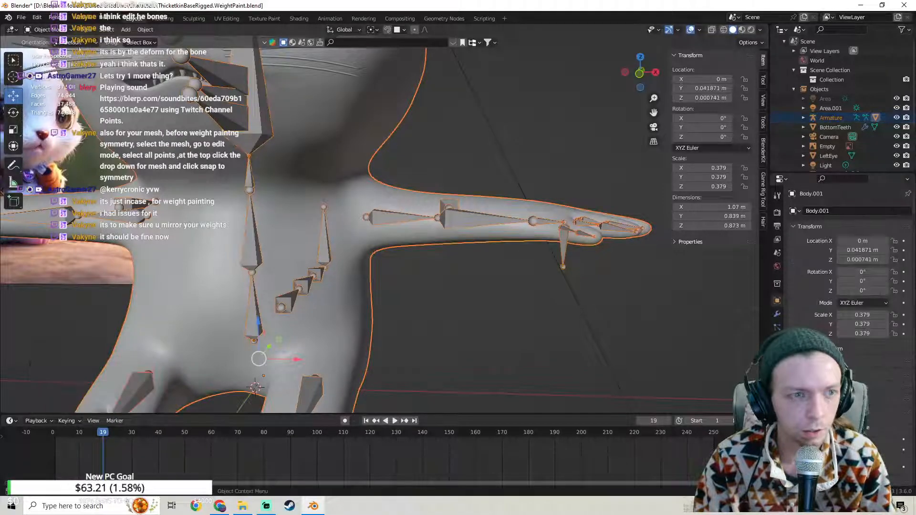
click(50, 29)
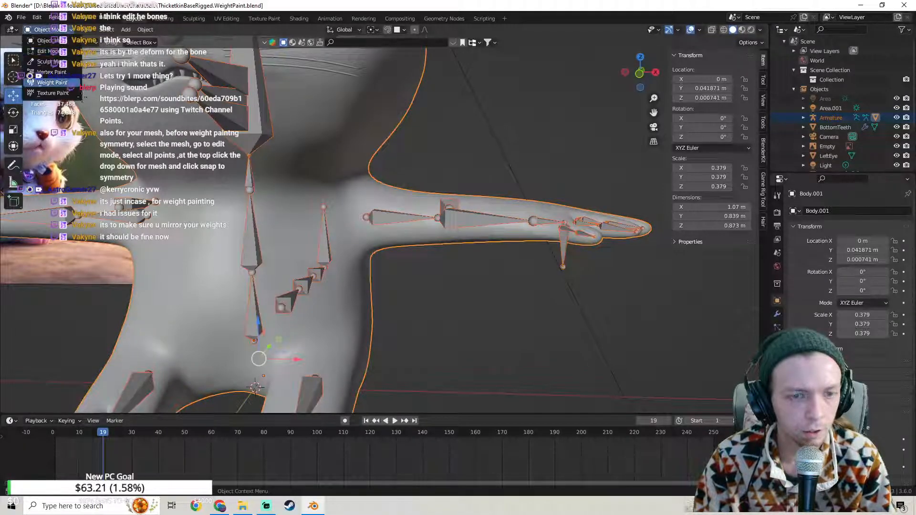
click(63, 84)
ctrl+click(399, 215)
mouse_move(439, 212)
middle_down()
mouse_move(388, 211)
mouse_move(446, 312)
mouse_move(399, 320)
mouse_move(465, 297)
mouse_move(301, 311)
middle_up()
middle_drag(411, 228, 440, 214)
Step: Leave Weight Paint mode and undo the automatic-weight parenting of the body mesh
key(ctrl+Tab)
shift+click(441, 214)
key(ctrl+z)
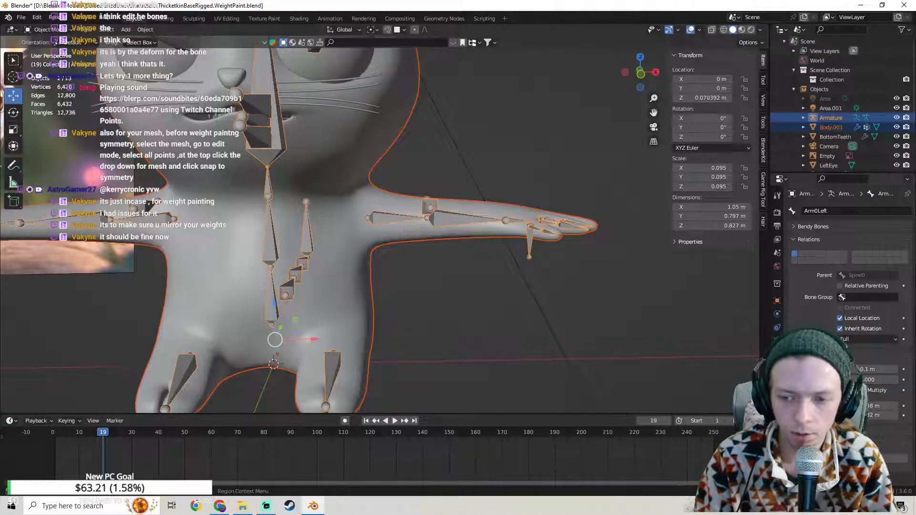
Step: Select only the body mesh and look through its list of vertex groups
click(348, 219)
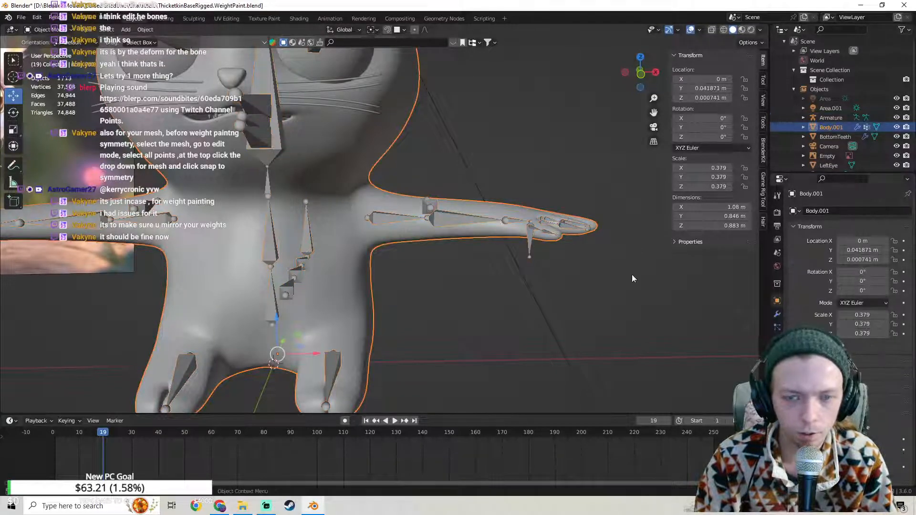
click(776, 368)
scroll(820, 274, up, 7)
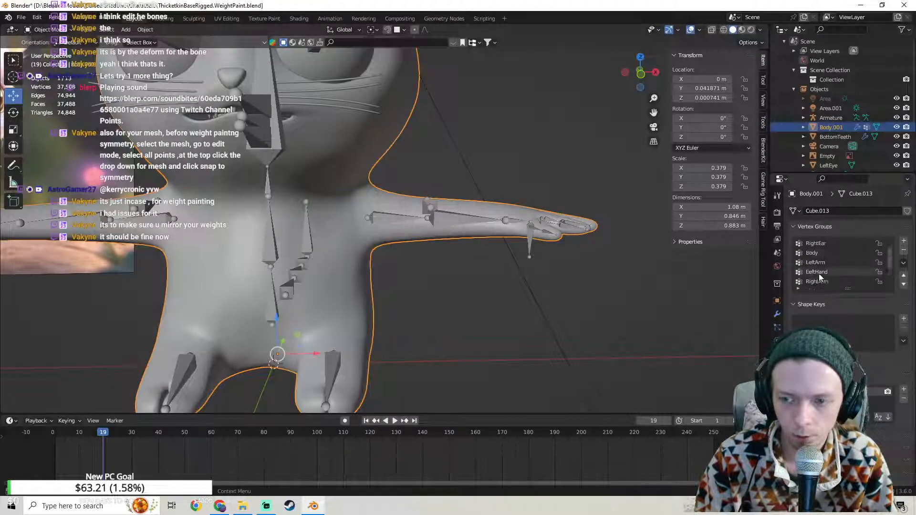
scroll(823, 271, down, 6)
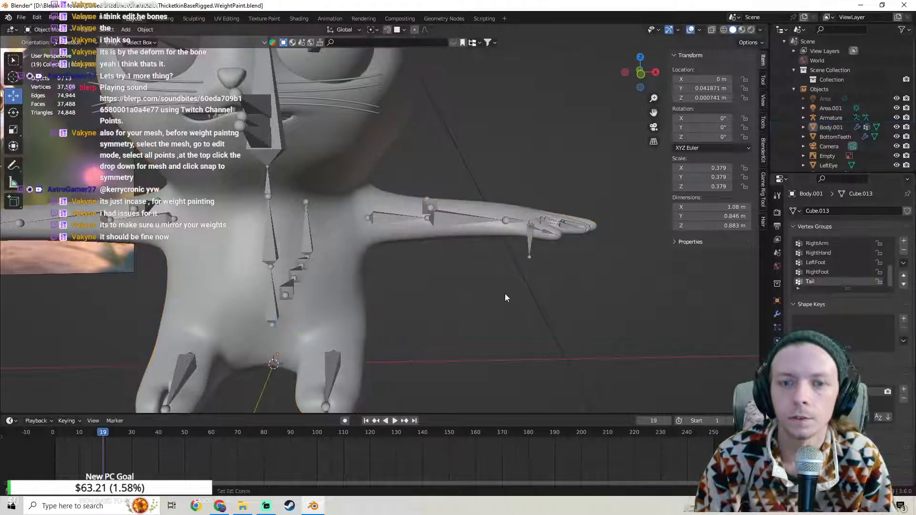
Step: Select the armature and set the Arm0Left bone's envelope distance to 0.268 m and envelope weight to 0.100
middle_drag(508, 297, 378, 242)
click(373, 218)
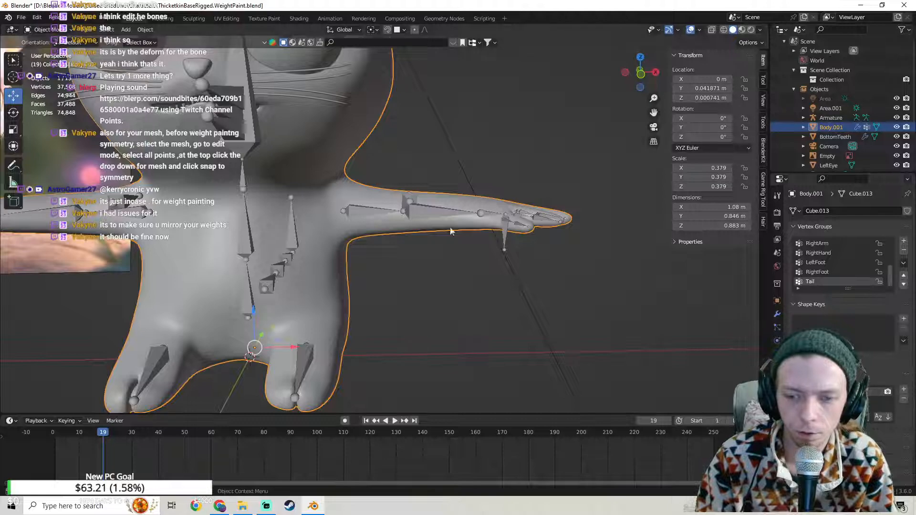
click(370, 213)
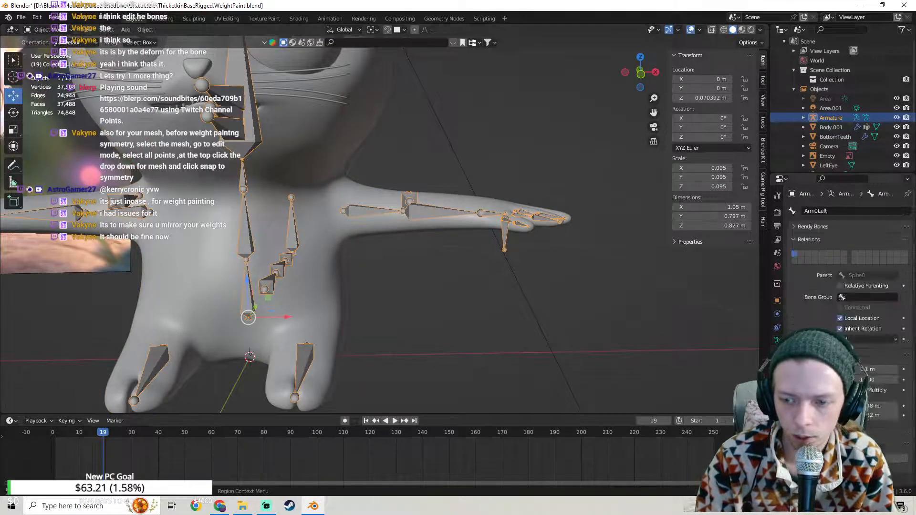
key(ctrl+z)
key(ctrl+z)
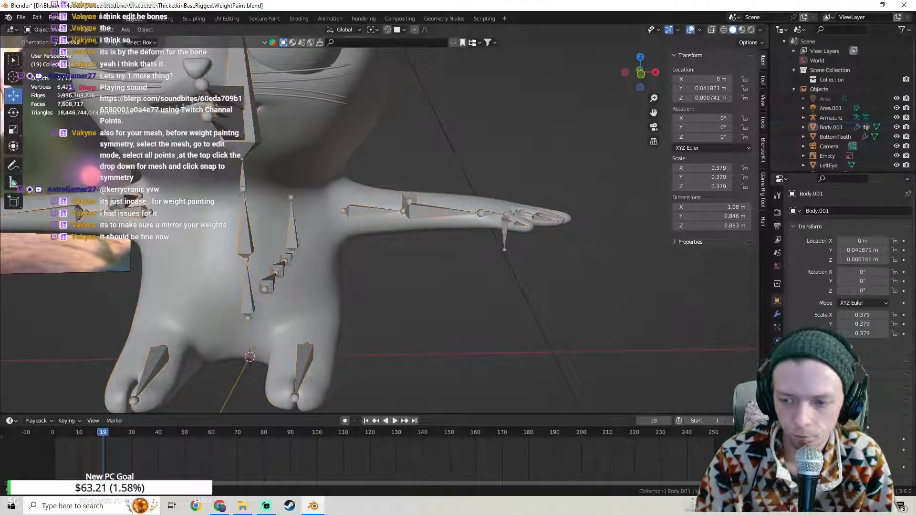
key(ctrl+shift+z)
key(ctrl+shift+z)
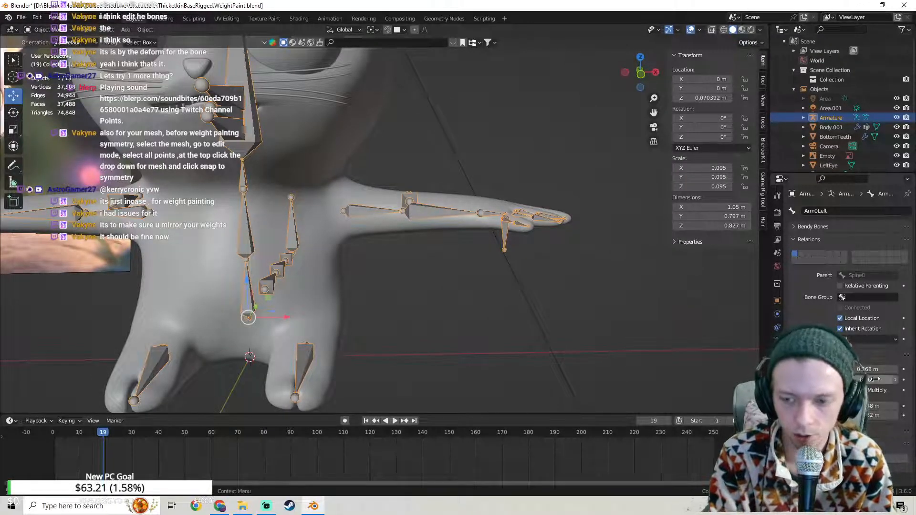
shift+middle_drag(493, 265, 511, 242)
shift+middle_drag(437, 193, 450, 200)
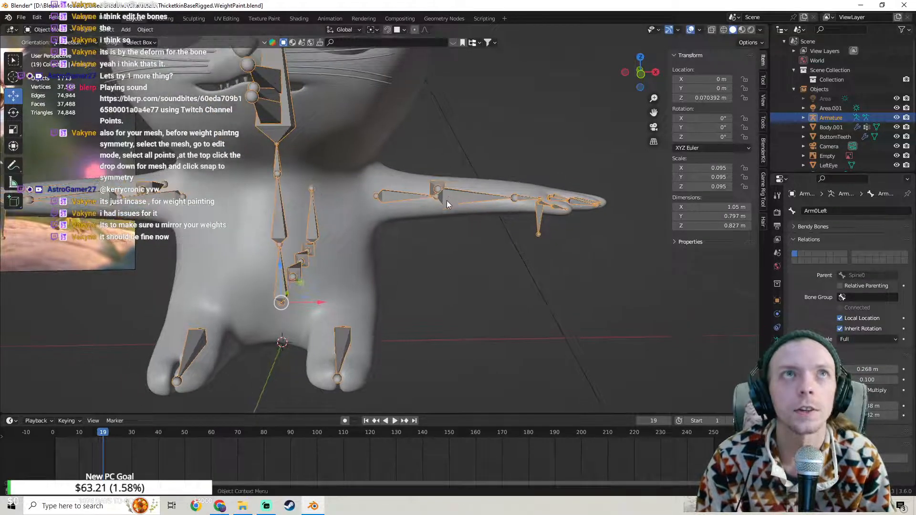
Step: Parent the body mesh to the armature with automatic weights
click(393, 211)
shift+click(390, 199)
right_click(390, 199)
mouse_move(390, 199)
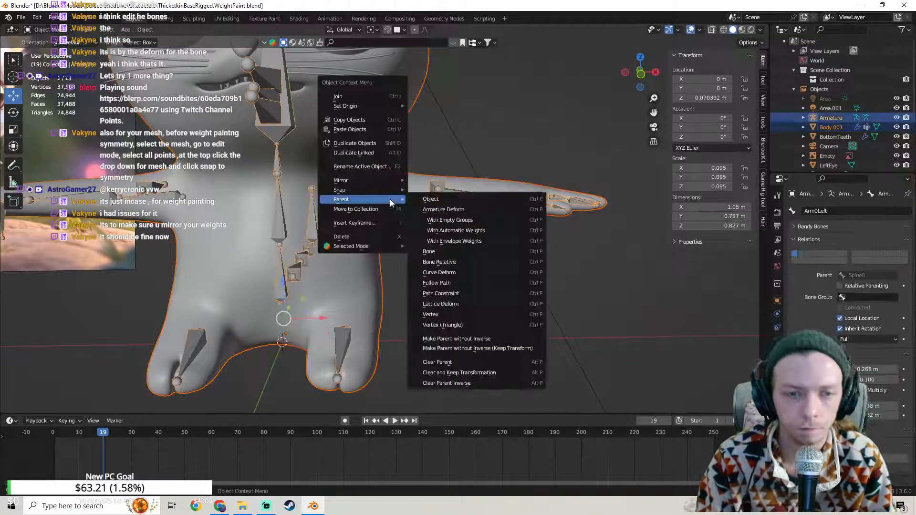
click(444, 231)
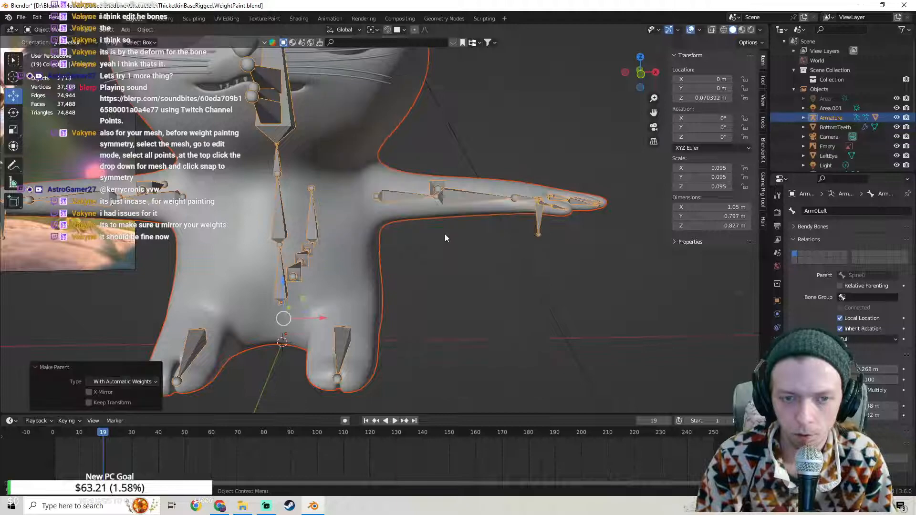
Step: Put the body mesh in Weight Paint mode and view the left upper arm bone's weights
shift+click(417, 178)
click(43, 29)
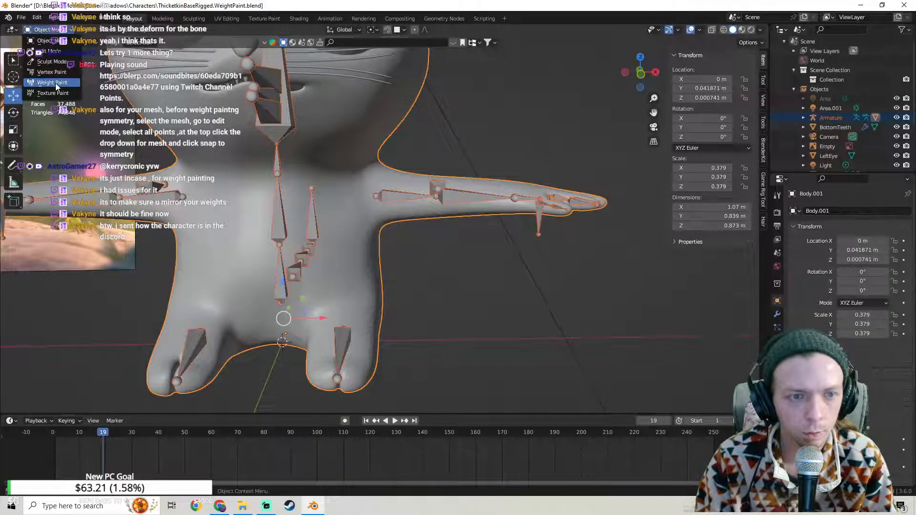
click(55, 83)
ctrl+click(409, 195)
mouse_move(409, 196)
middle_down()
mouse_move(213, 207)
mouse_move(405, 184)
mouse_move(462, 204)
mouse_move(476, 183)
middle_up()
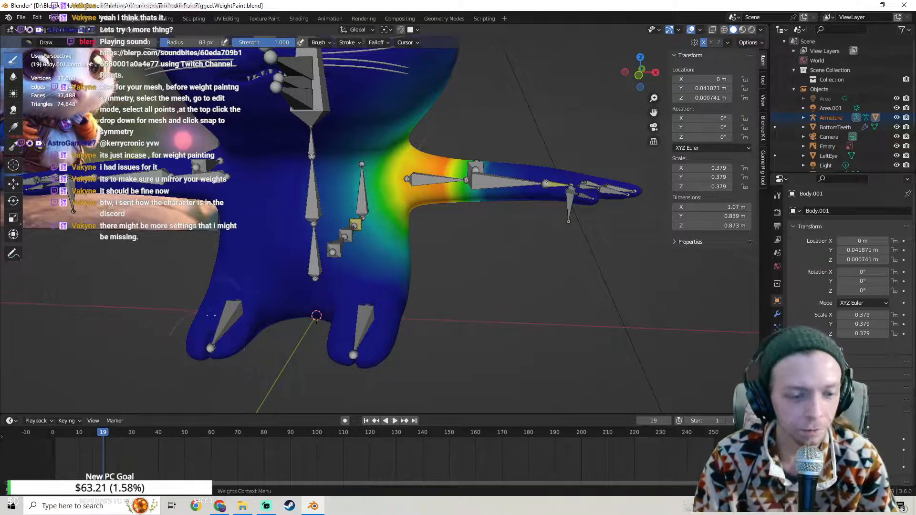
Step: Launch Discord, and in Streamlabs Desktop toggle the visibility of the Screen Capture source
click(12, 505)
scroll(82, 336, down, 5)
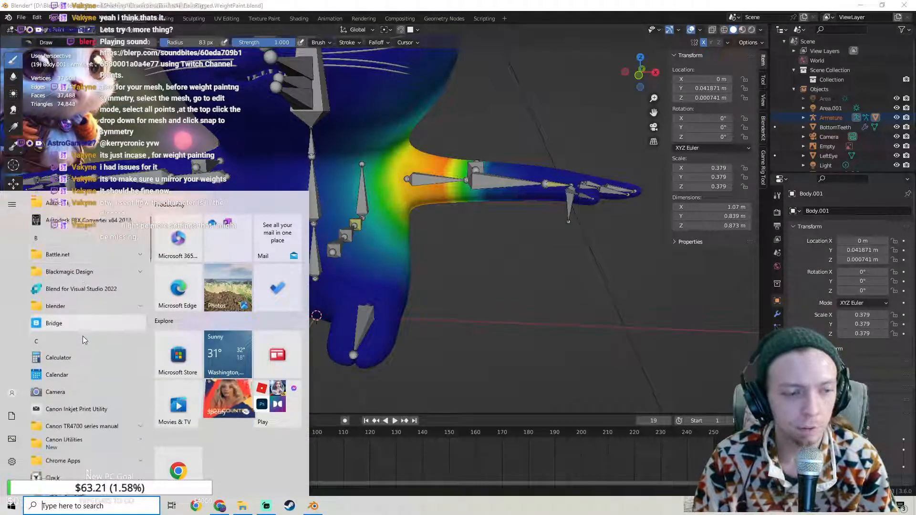
click(72, 408)
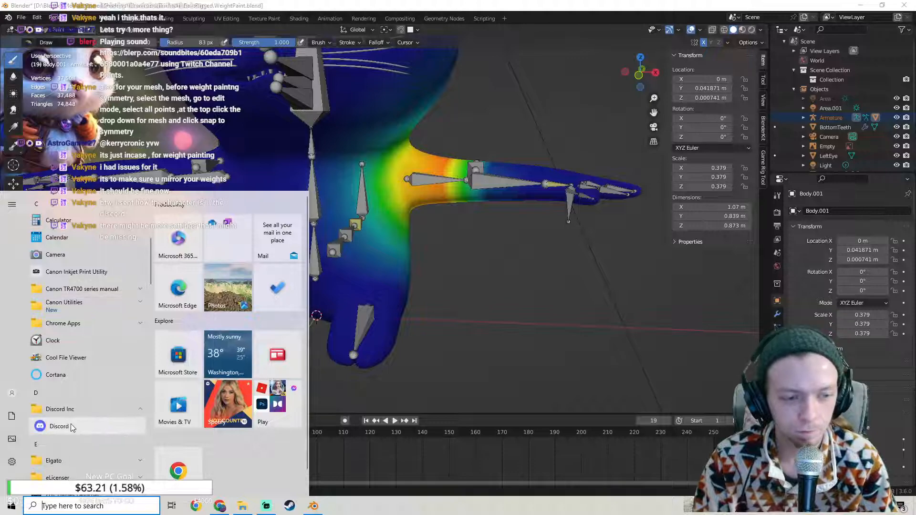
click(71, 424)
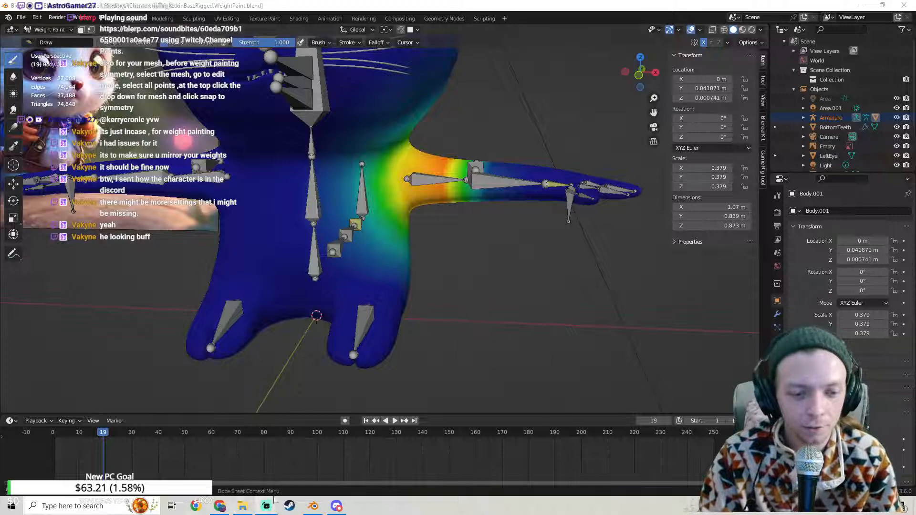
click(267, 508)
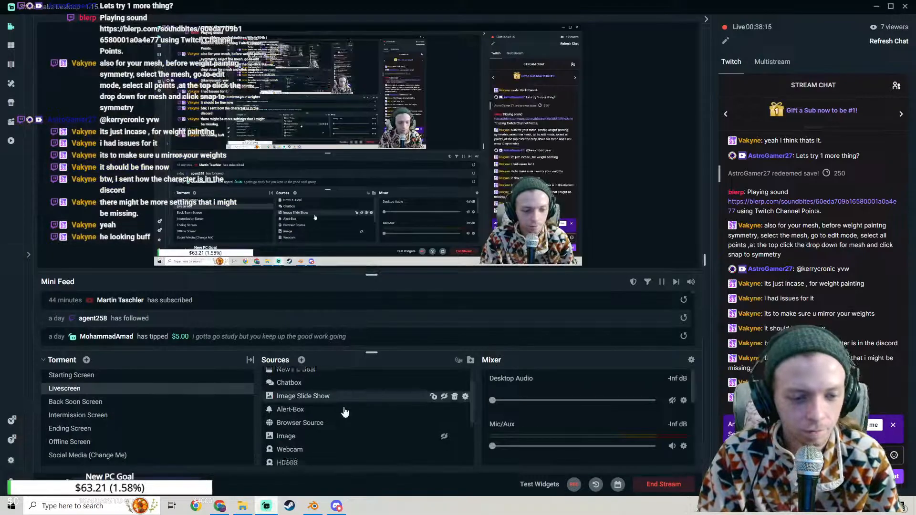
click(444, 418)
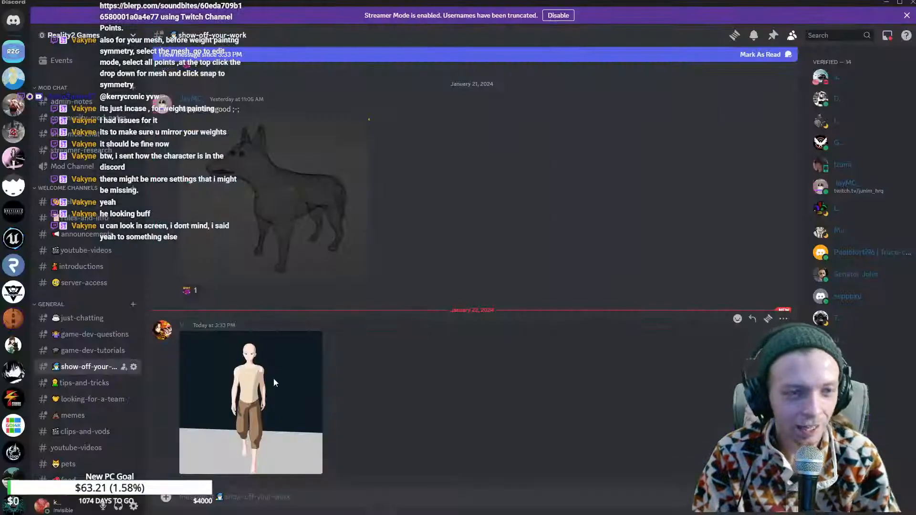
Step: View the posted walking character image enlarged in Discord's show-off-your-work channel, and close Discord
click(273, 378)
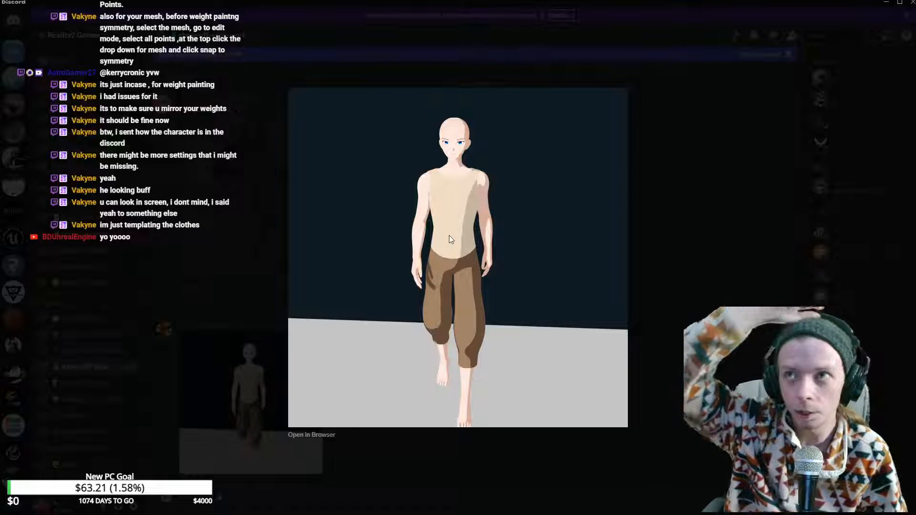
click(484, 459)
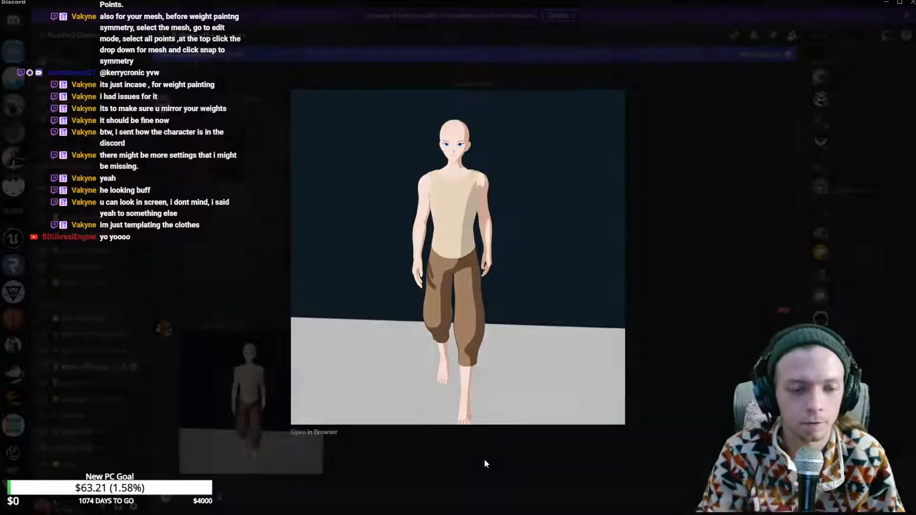
click(912, 3)
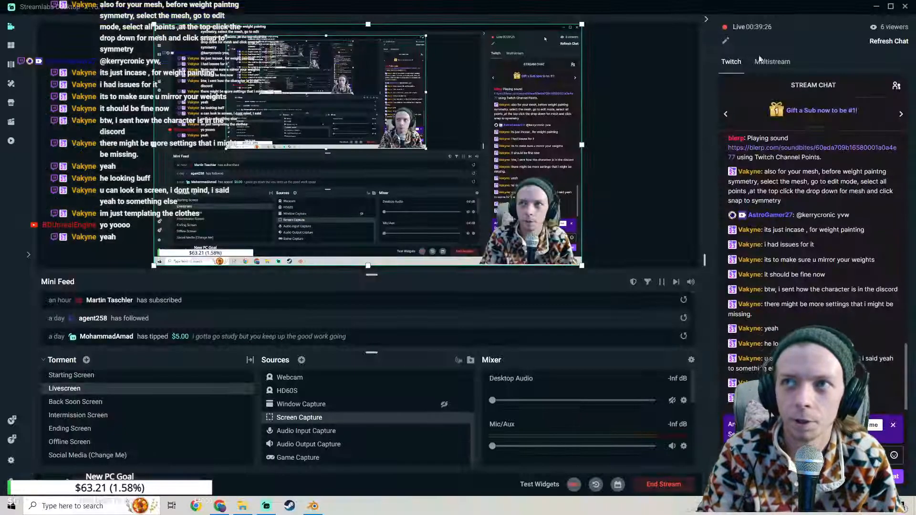
Step: Switch back to Blender and examine the left upper arm bone's weights around the shoulder and torso from several angles
click(313, 506)
scroll(399, 276, down, 4)
scroll(401, 281, up, 2)
middle_drag(405, 285, 438, 276)
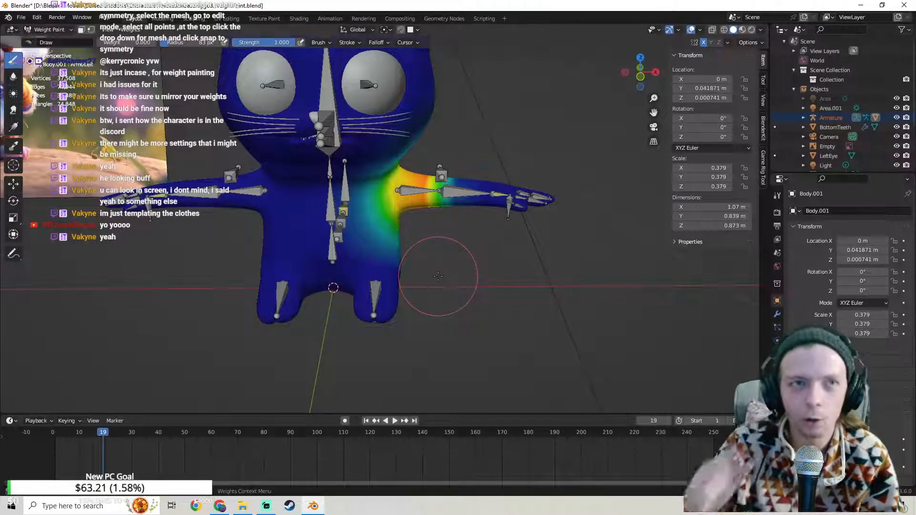
middle_drag(431, 269, 407, 248)
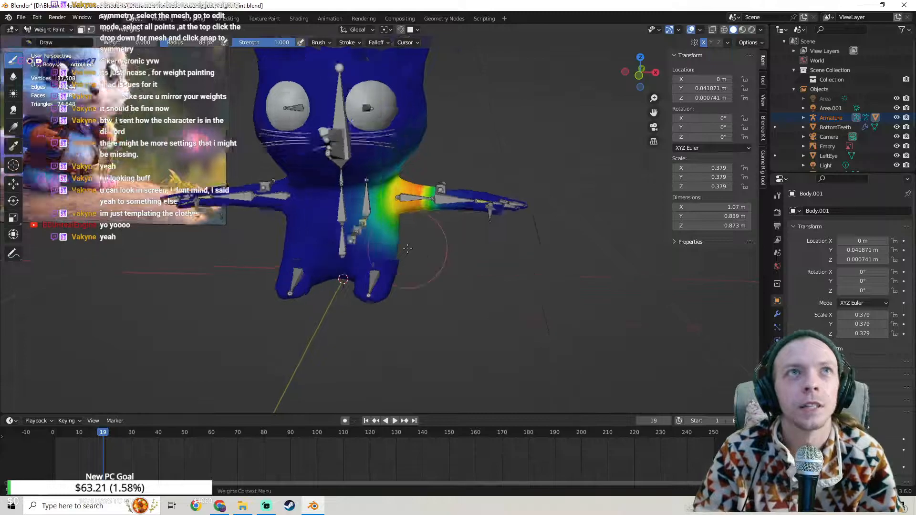
scroll(408, 247, up, 3)
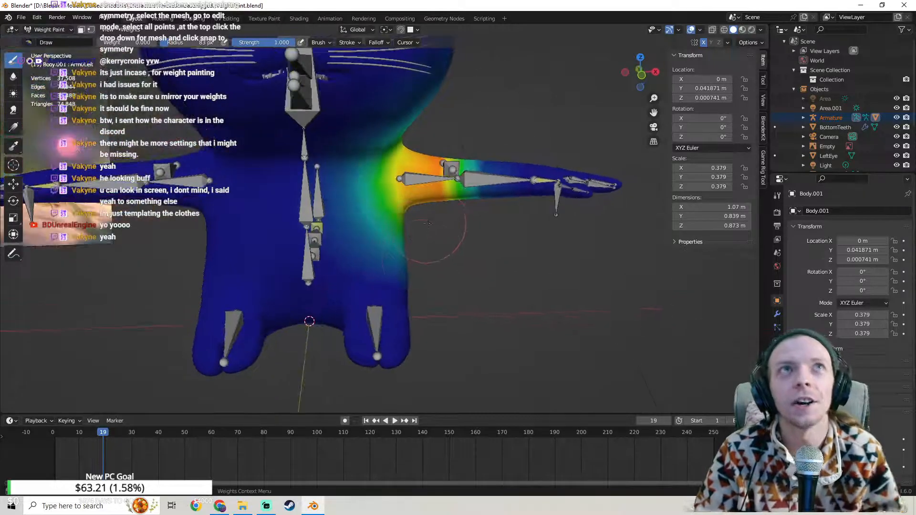
mouse_move(428, 223)
middle_down()
mouse_move(257, 256)
mouse_move(337, 335)
mouse_move(430, 264)
mouse_move(393, 242)
middle_up()
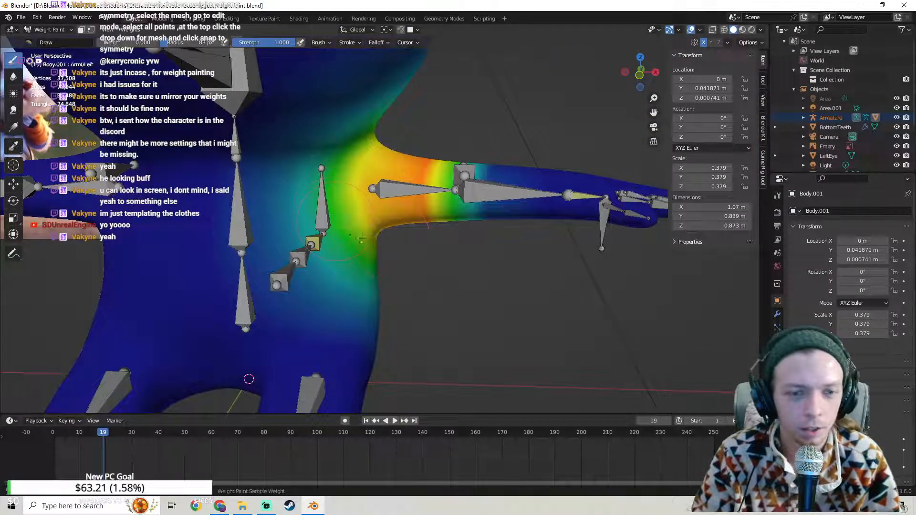
Step: Leave Weight Paint mode, undo the body mesh's automatic-weight parenting and select only the armature
key(ctrl+Tab)
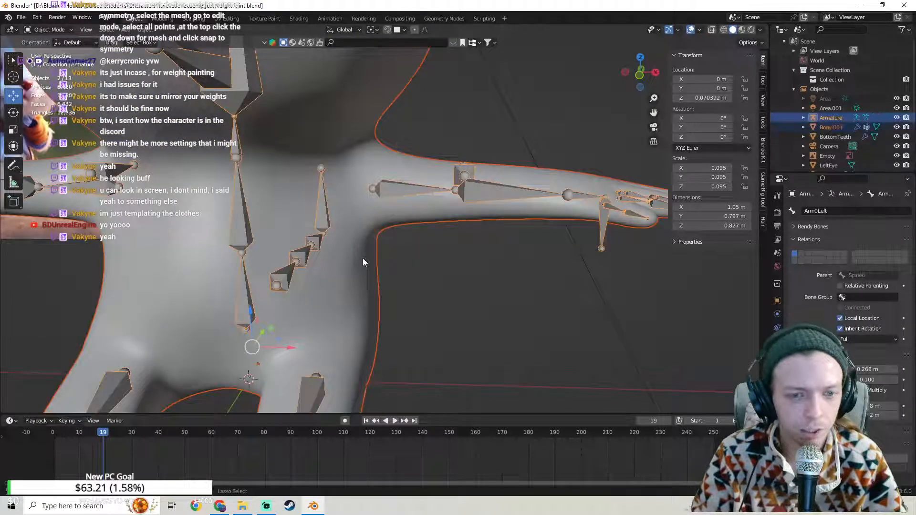
click(362, 261)
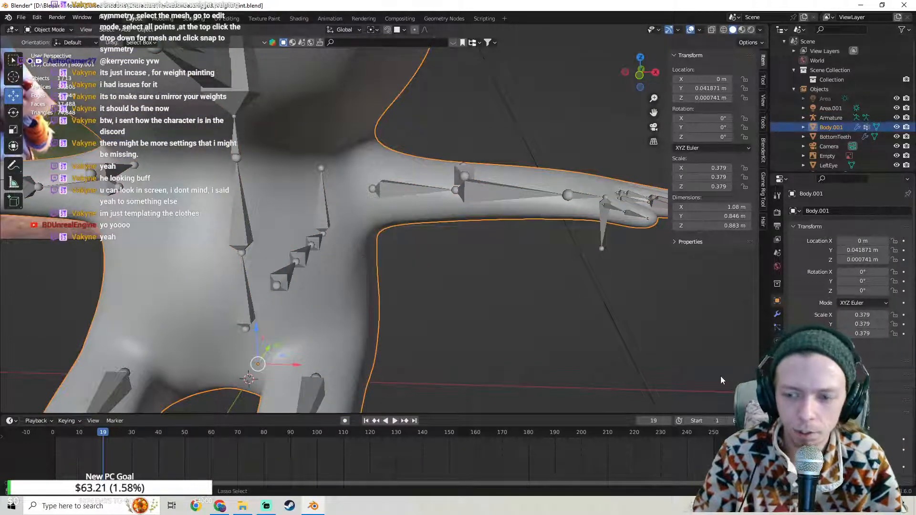
click(831, 117)
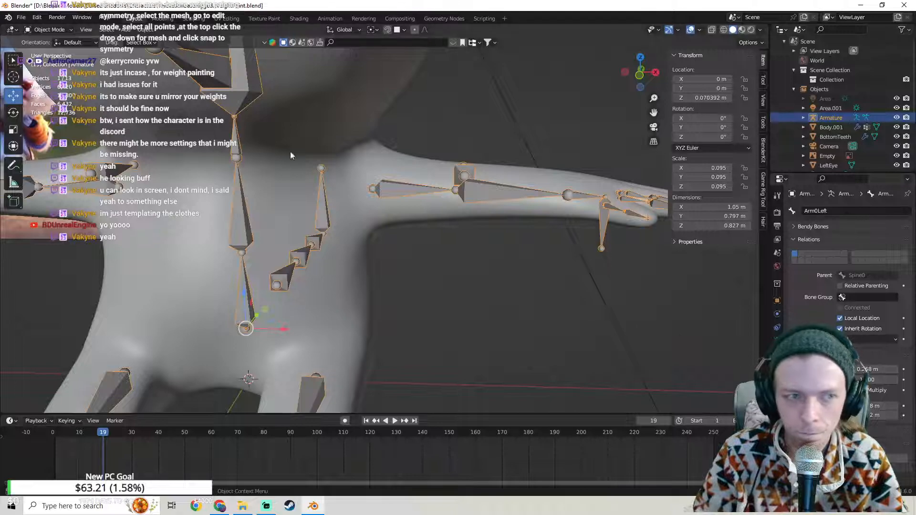
shift+click(397, 202)
click(48, 29)
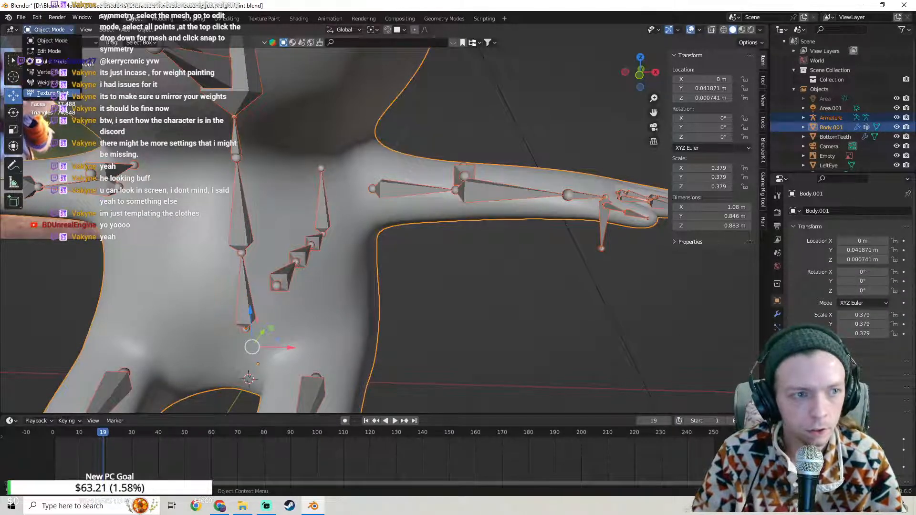
click(51, 93)
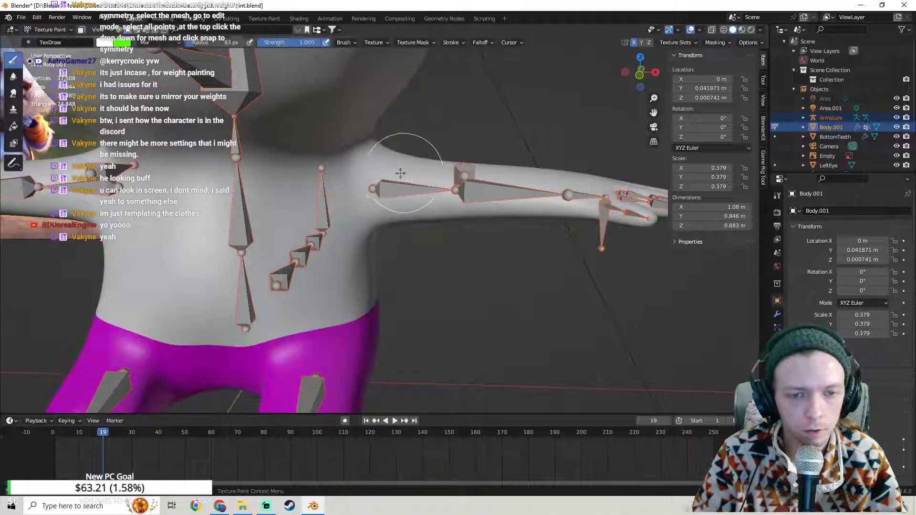
click(49, 30)
click(48, 83)
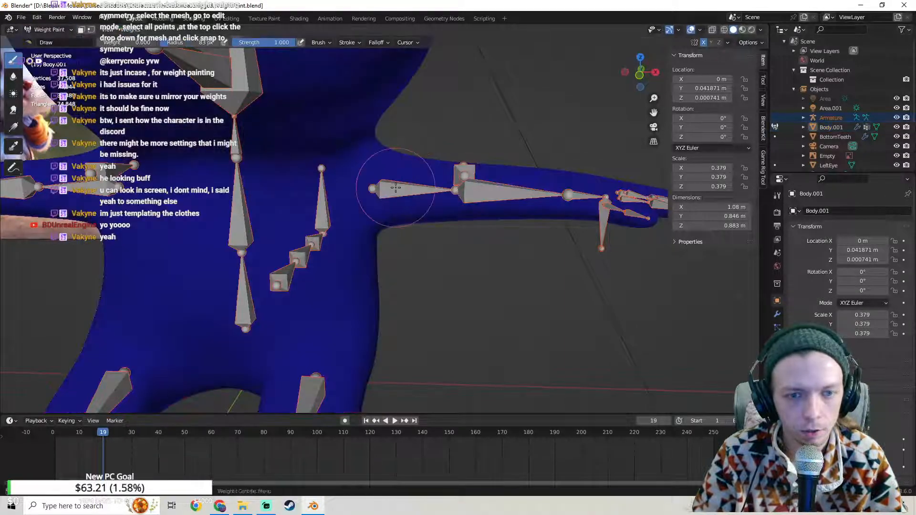
key(ctrl+z)
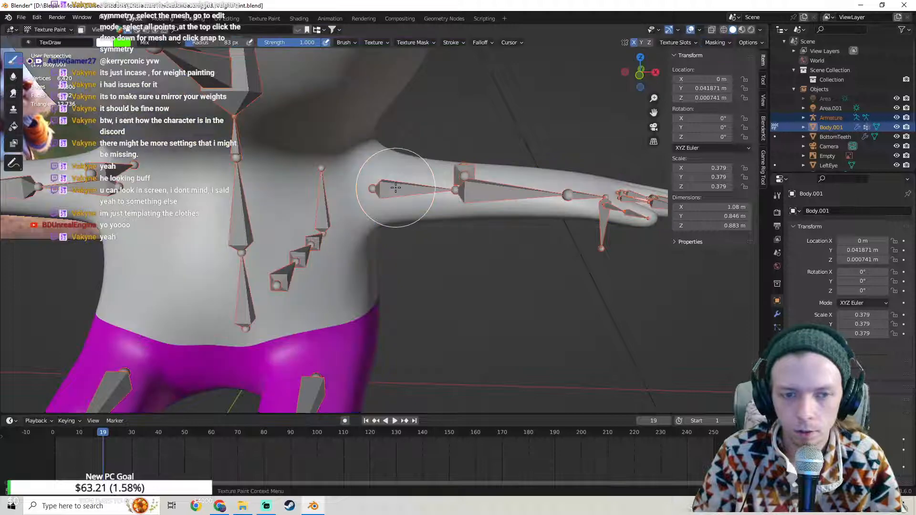
click(49, 29)
click(48, 40)
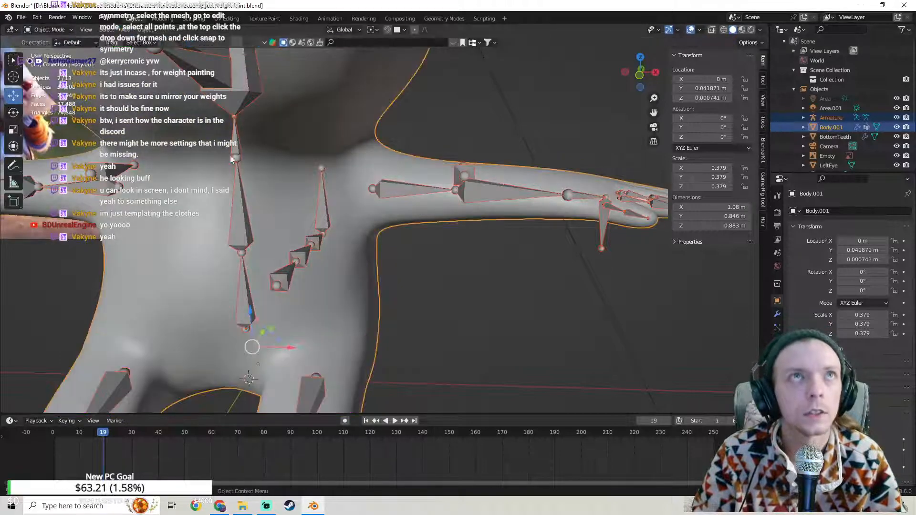
Step: Select the body mesh with the armature active and parent it using automatic weights
click(370, 206)
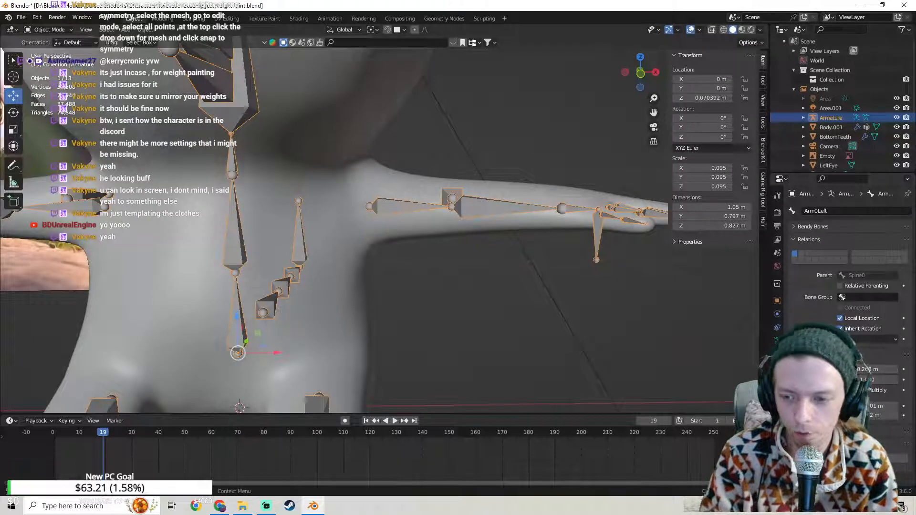
shift+click(319, 234)
shift+click(394, 203)
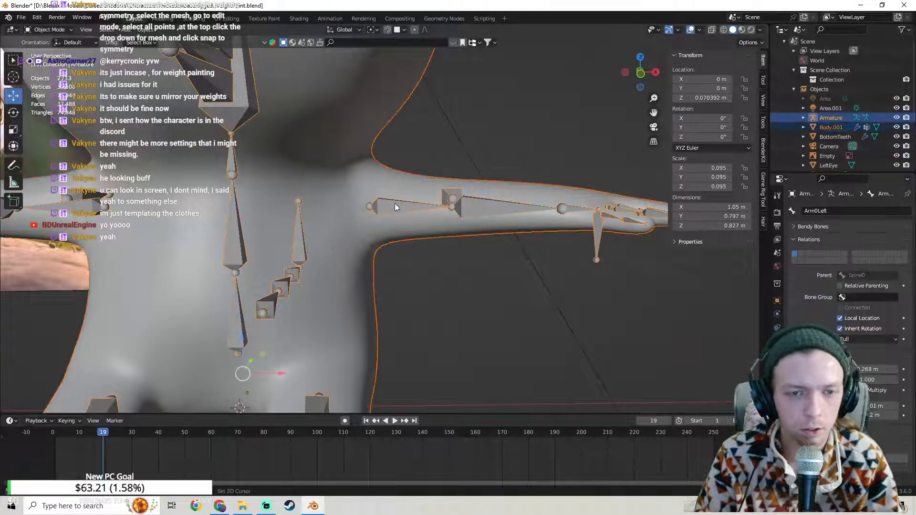
right_click(394, 203)
mouse_move(394, 203)
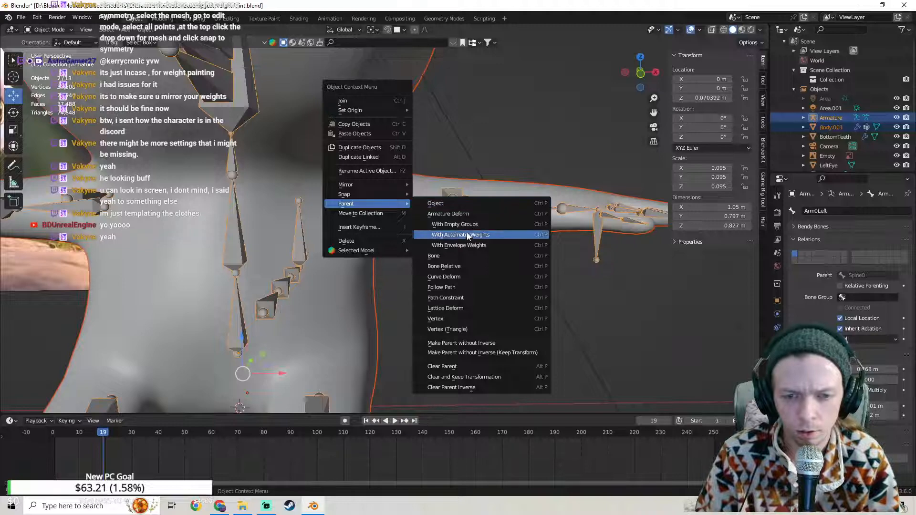
click(466, 234)
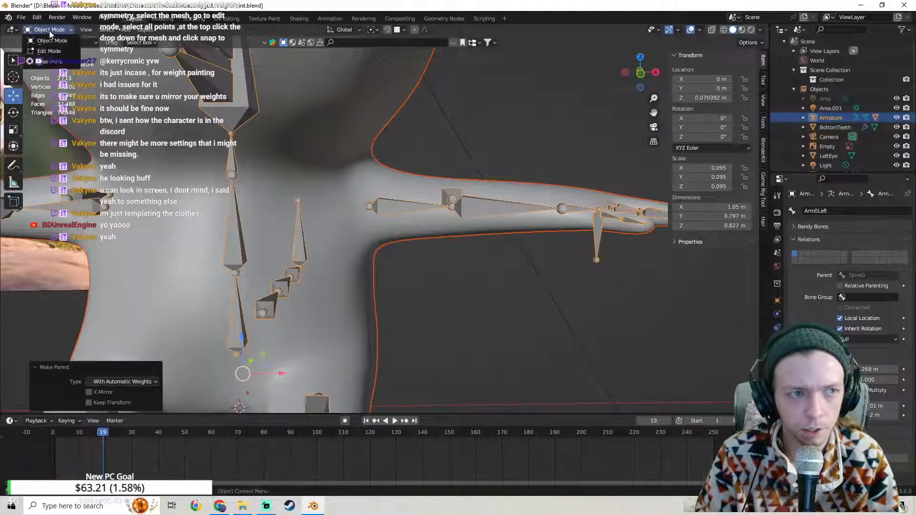
Step: Display the Arm0Left weights on the body mesh in Weight Paint mode and check the shoulder from the front and side
click(408, 184)
click(61, 29)
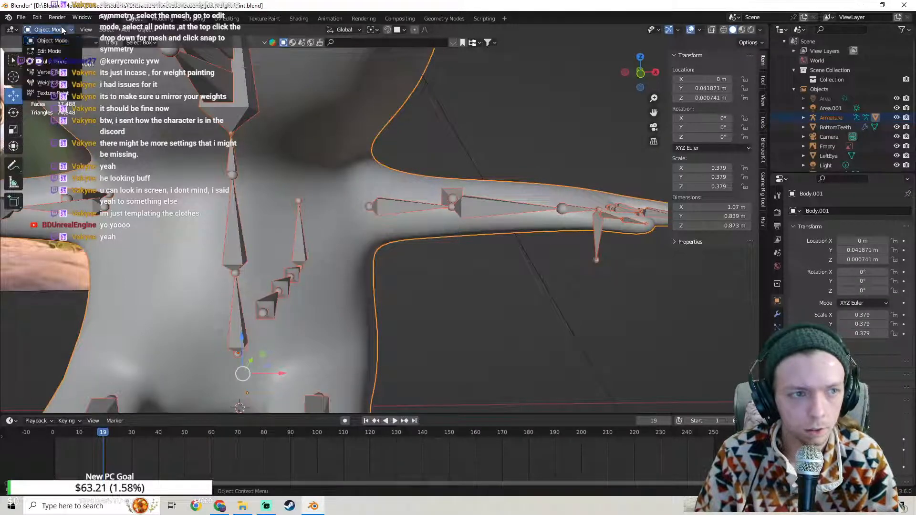
click(47, 83)
shift+click(389, 208)
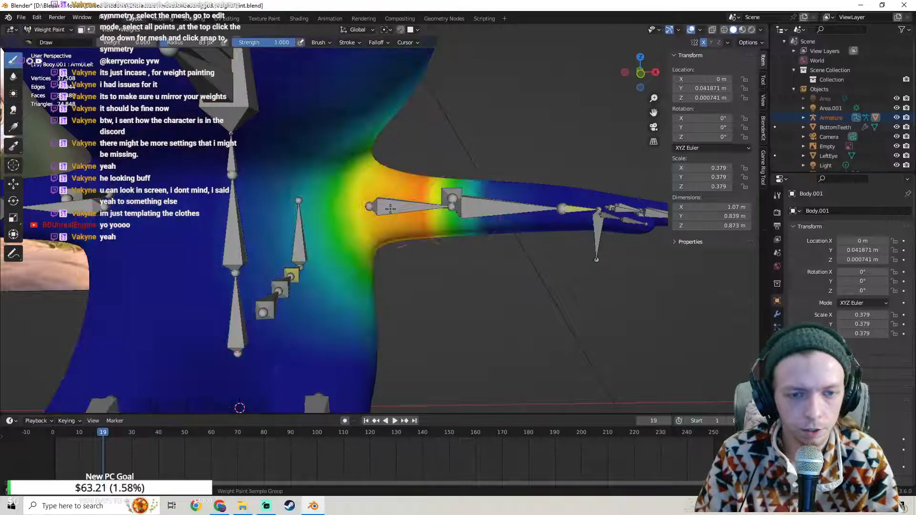
scroll(469, 213, down, 5)
mouse_move(469, 213)
middle_down()
mouse_move(306, 214)
mouse_move(445, 206)
middle_up()
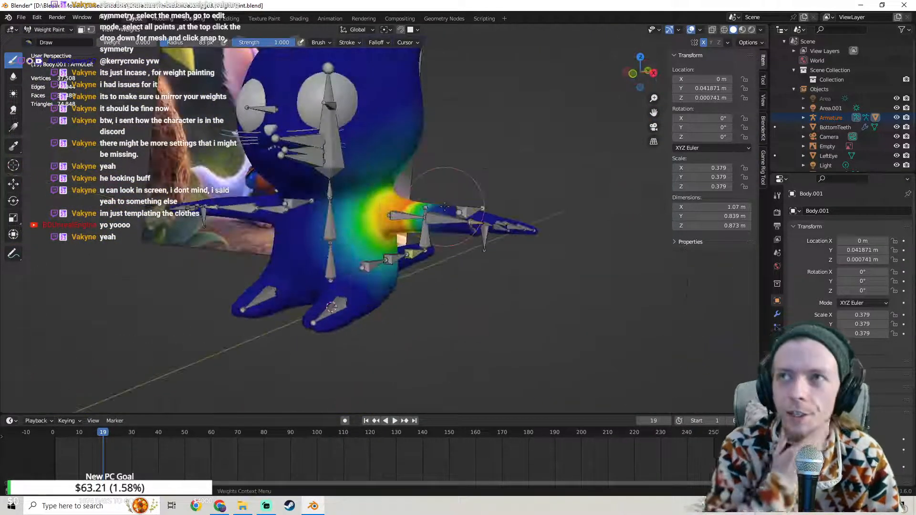
scroll(444, 206, up, 4)
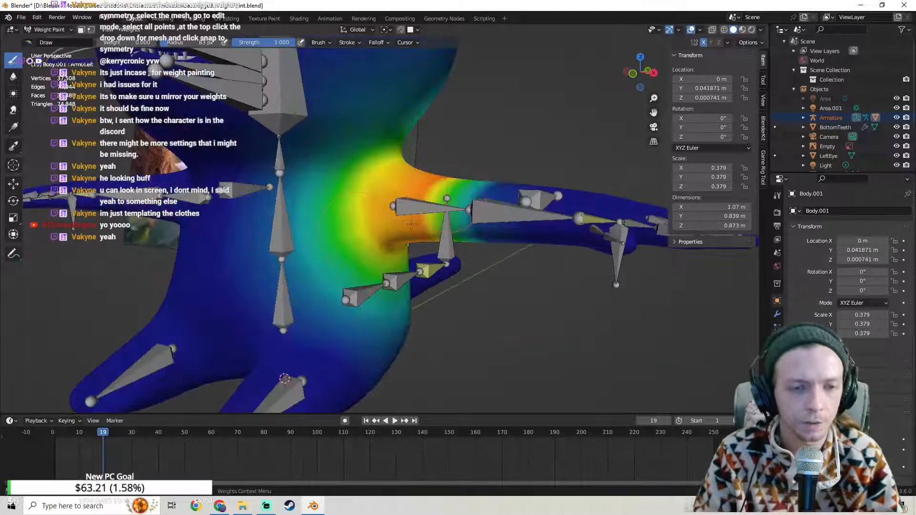
Step: Exit Weight Paint mode, undo the latest automatic-weight parenting and leave only the armature selected
key(ctrl+z)
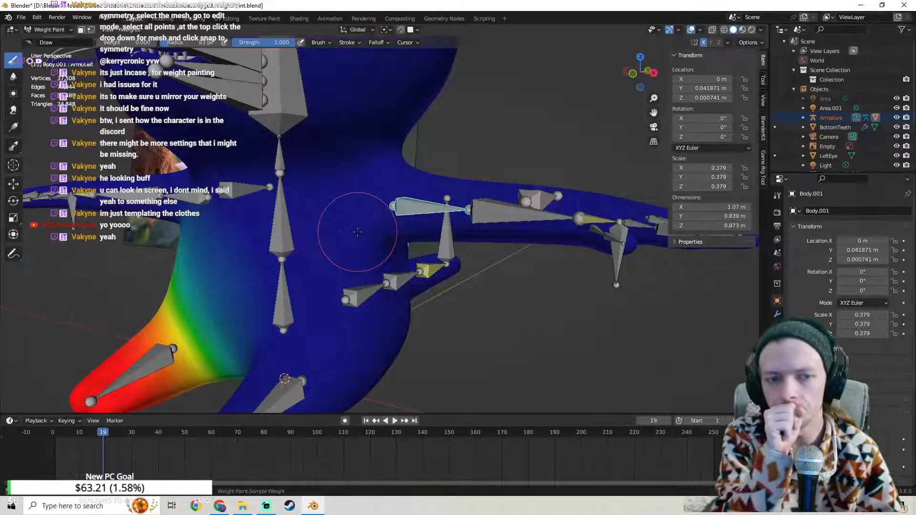
key(ctrl+Tab)
click(392, 243)
middle_drag(392, 243, 416, 275)
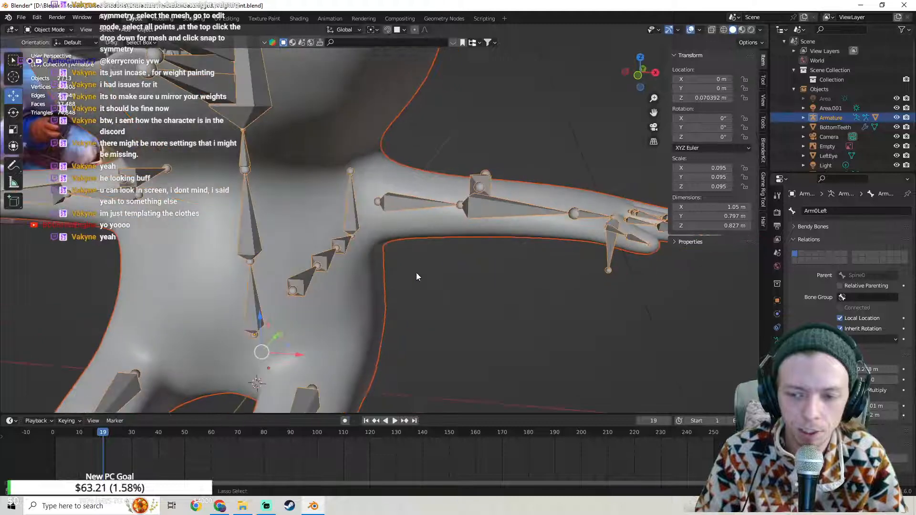
click(416, 276)
click(415, 277)
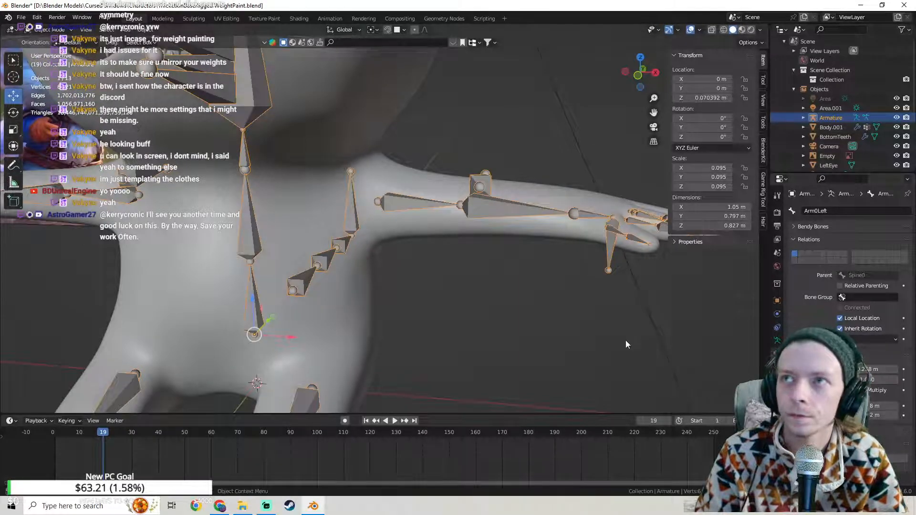
Step: Select the body mesh along with the armature, try Weight Paint mode and undo back to Object Mode
middle_drag(582, 317, 572, 300)
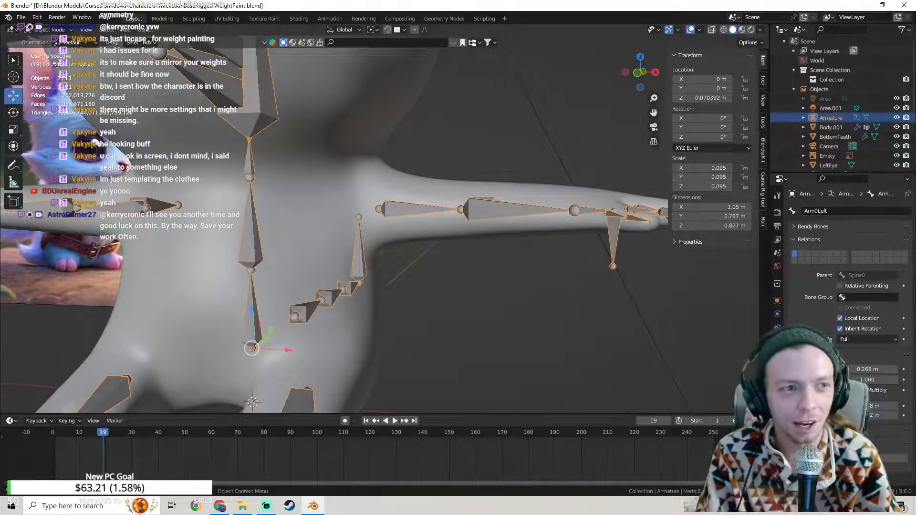
shift+click(334, 255)
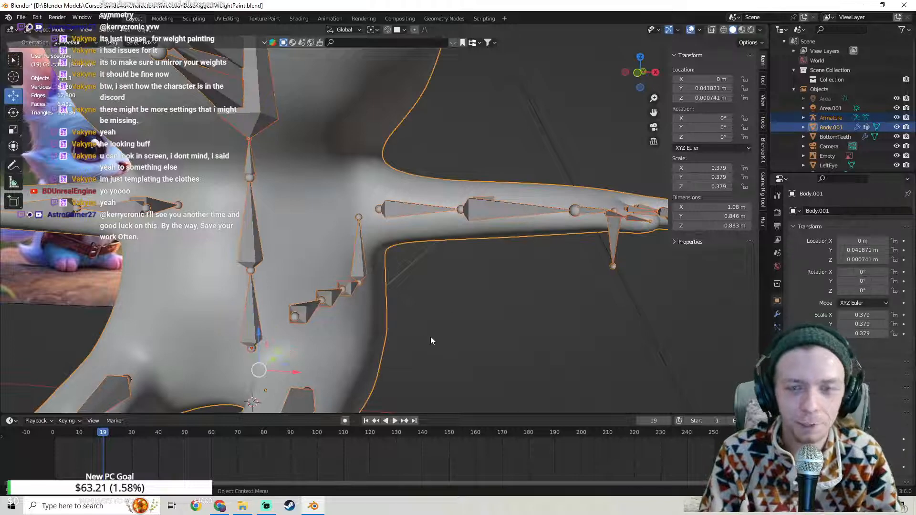
scroll(440, 252, down, 2)
middle_drag(442, 244, 393, 265)
scroll(394, 263, up, 1)
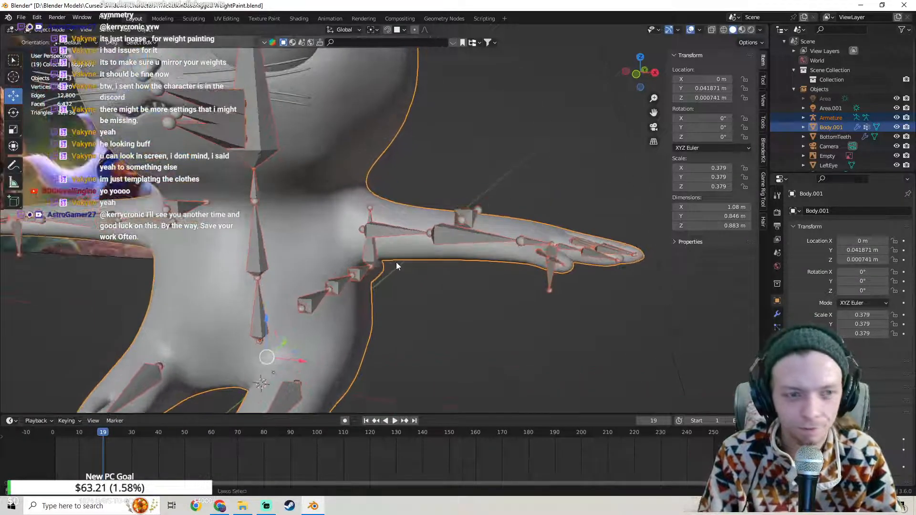
key(ctrl+Tab)
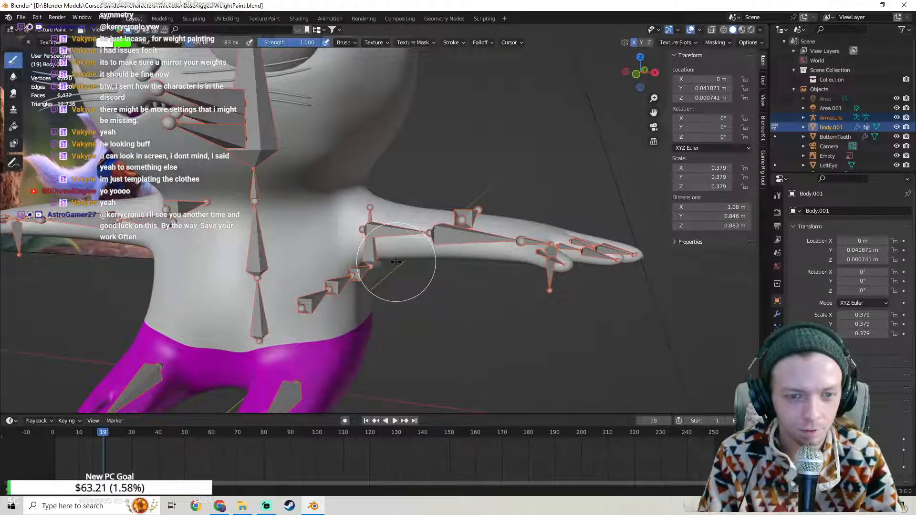
key(ctrl+z)
mouse_move(396, 263)
middle_down()
mouse_move(400, 250)
mouse_move(403, 302)
mouse_move(399, 246)
middle_up()
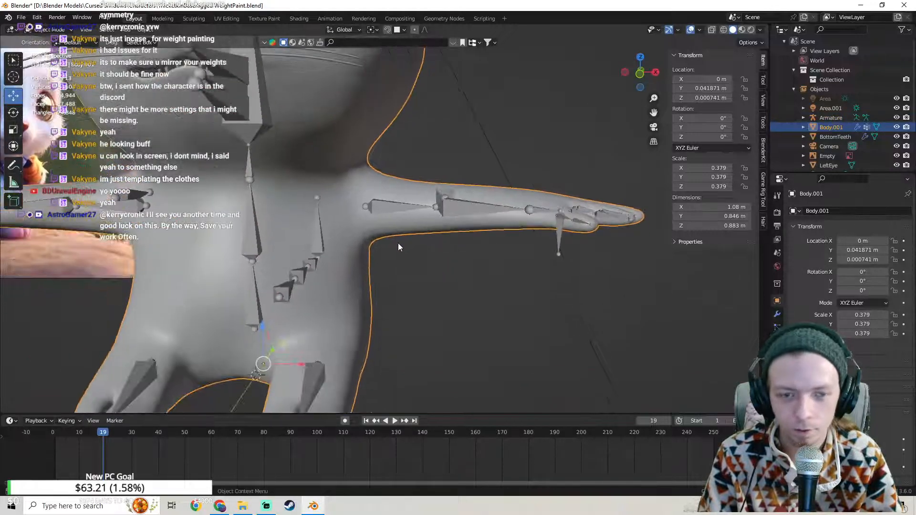
Step: Examine the body mesh's vertex group list in its object data properties
click(382, 206)
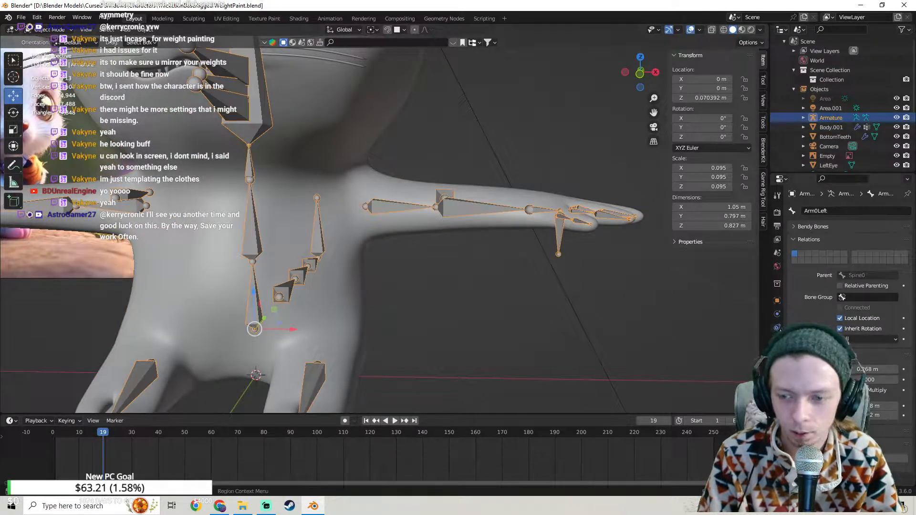
click(456, 238)
click(777, 327)
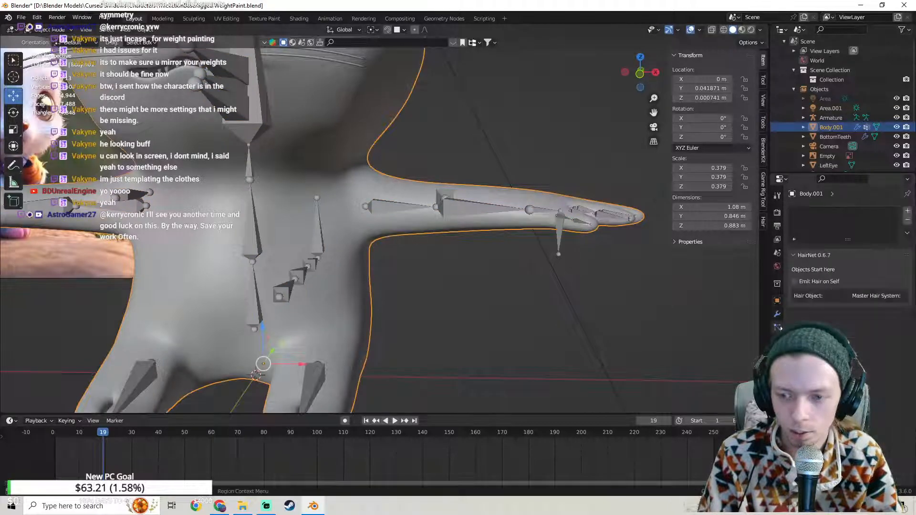
click(777, 368)
scroll(842, 255, up, 4)
scroll(842, 255, down, 4)
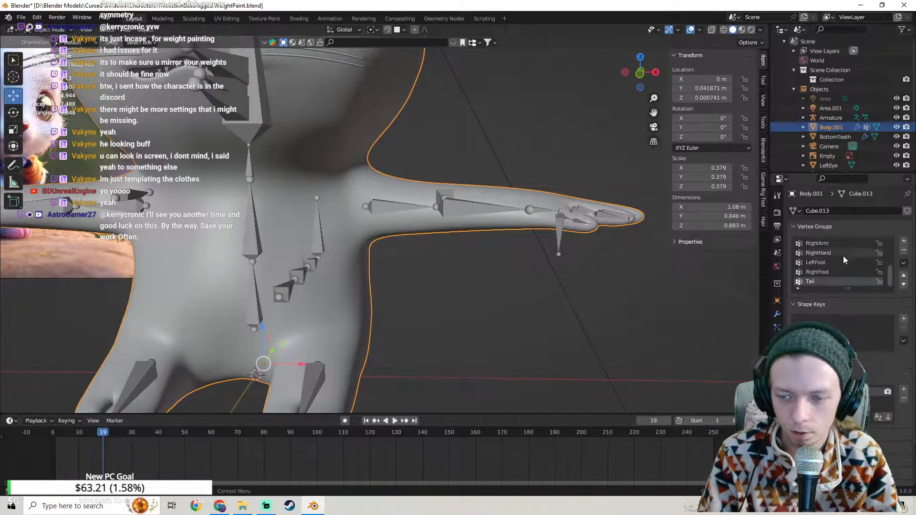
Step: Parent the body mesh to the armature with automatic weights
shift+click(382, 207)
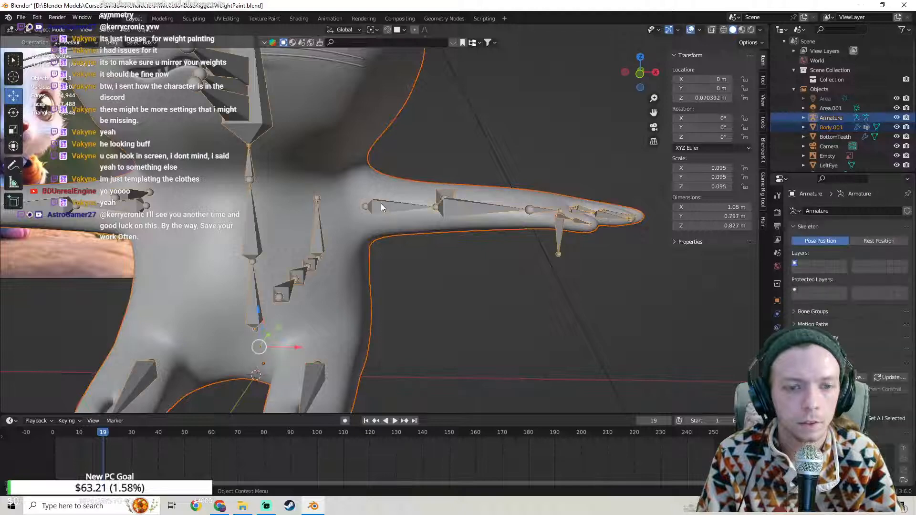
right_click(385, 205)
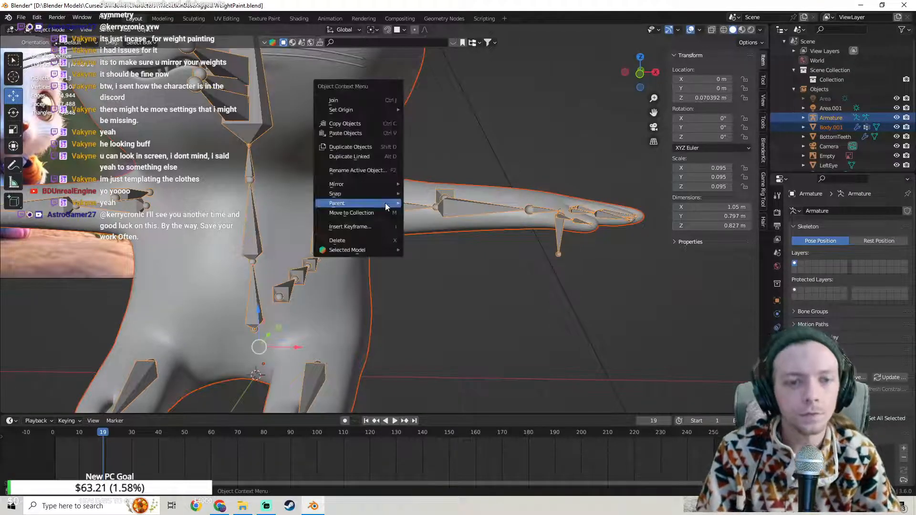
mouse_move(385, 203)
click(450, 234)
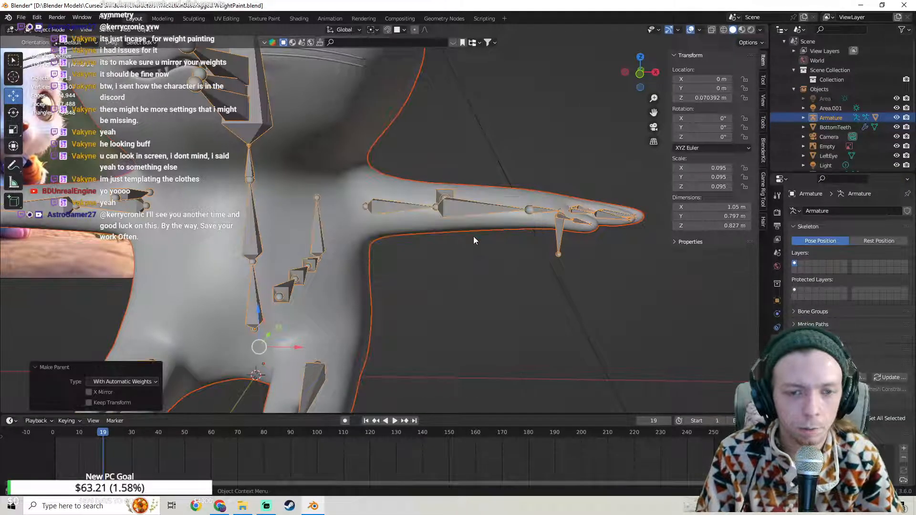
Step: Switch the armature to Pose Mode, try moving the left hand control bone inward and clear its location
middle_drag(474, 236, 475, 247)
scroll(478, 236, up, 5)
scroll(473, 241, down, 3)
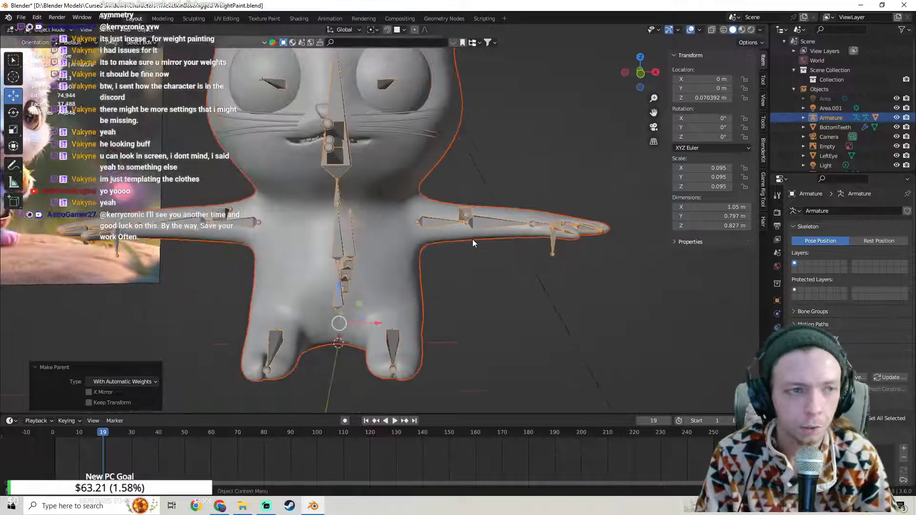
click(56, 30)
click(56, 62)
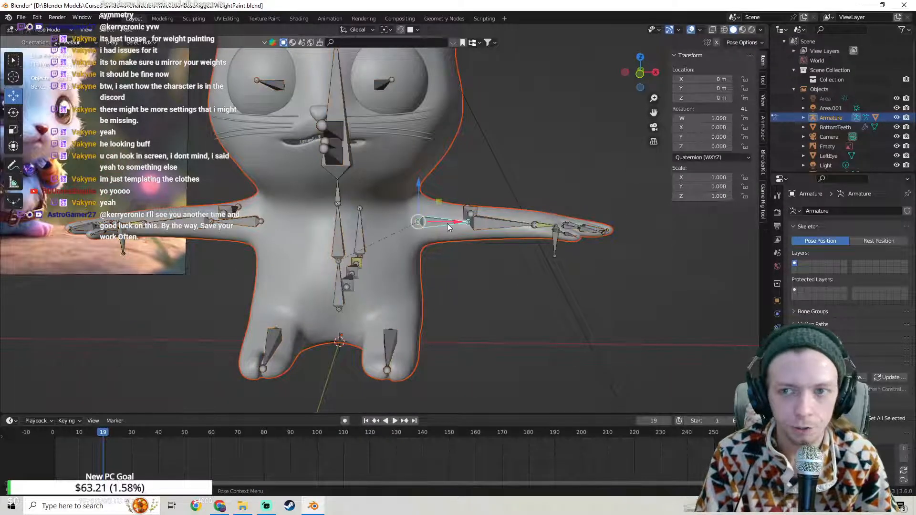
click(447, 223)
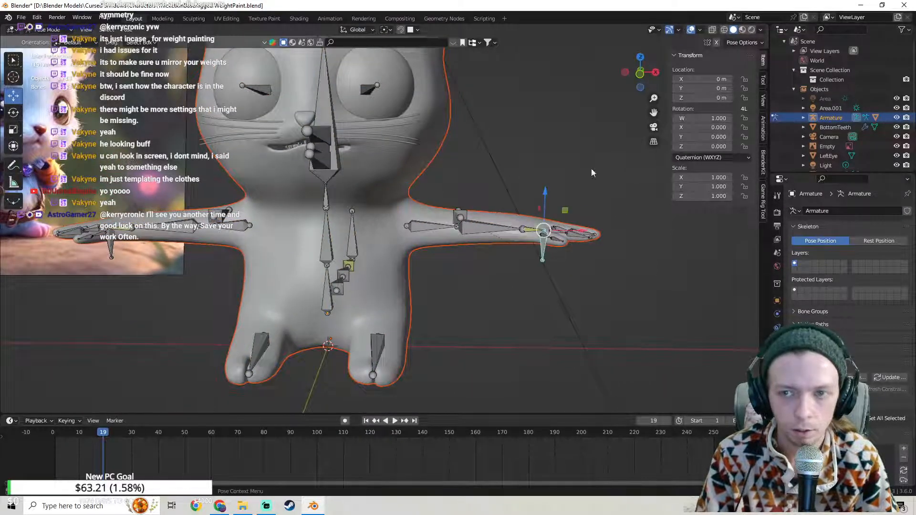
drag(565, 187, 518, 191)
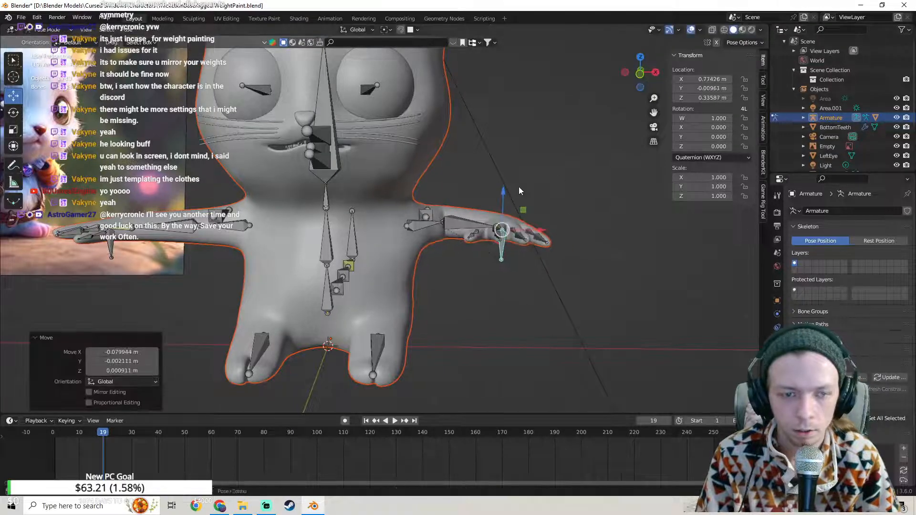
key(alt+g)
Step: Enable X-axis mirroring for posing and test it by moving the hand control bones, cancelling or undoing each move
click(716, 43)
key(g)
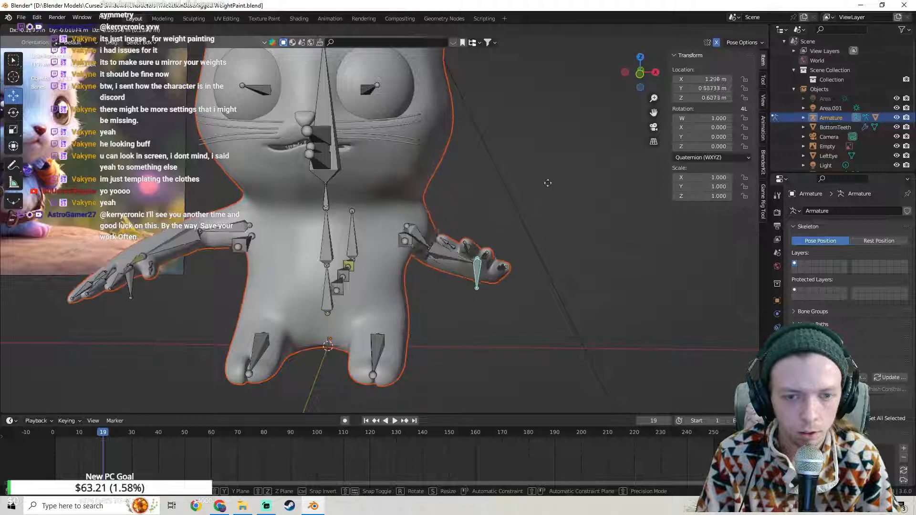
key(Escape)
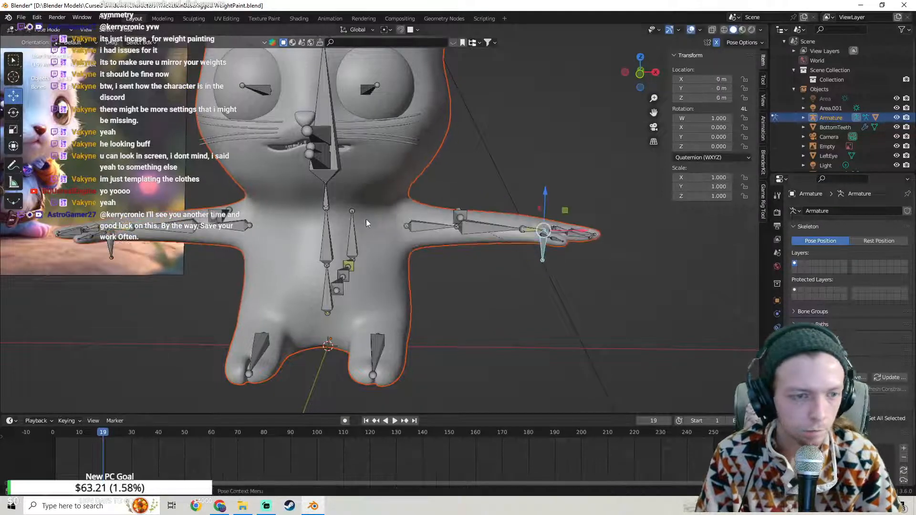
key(g)
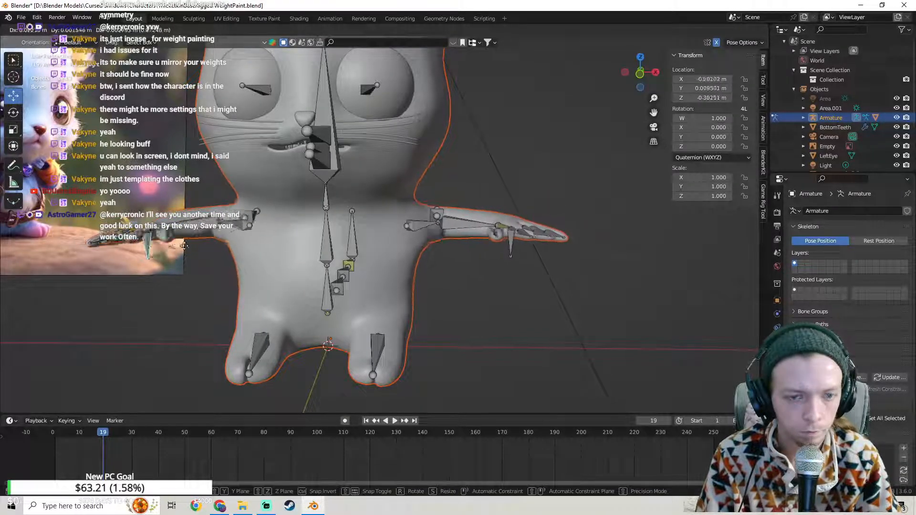
click(204, 256)
key(ctrl+z)
Step: Try moving the left hand control bone close to the body with mirrored posing, and undo the move
scroll(427, 261, down, 3)
middle_drag(427, 257, 439, 299)
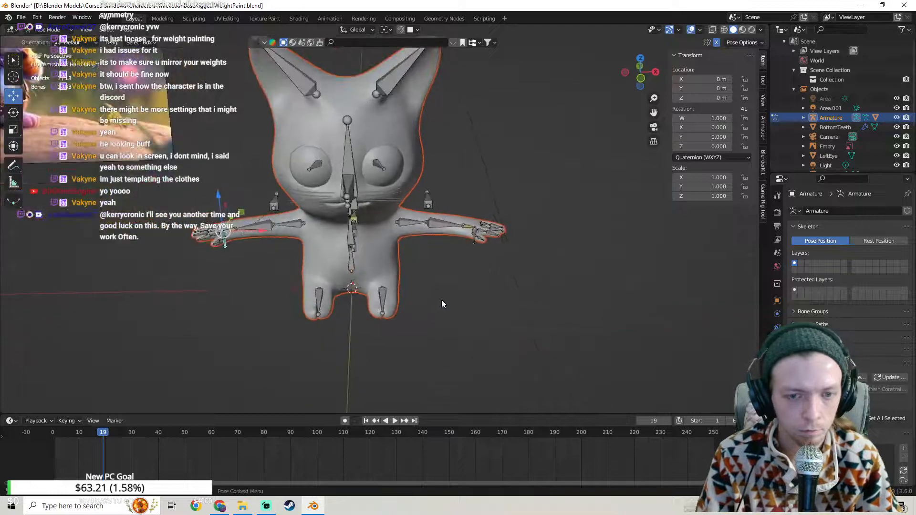
click(474, 242)
key(g)
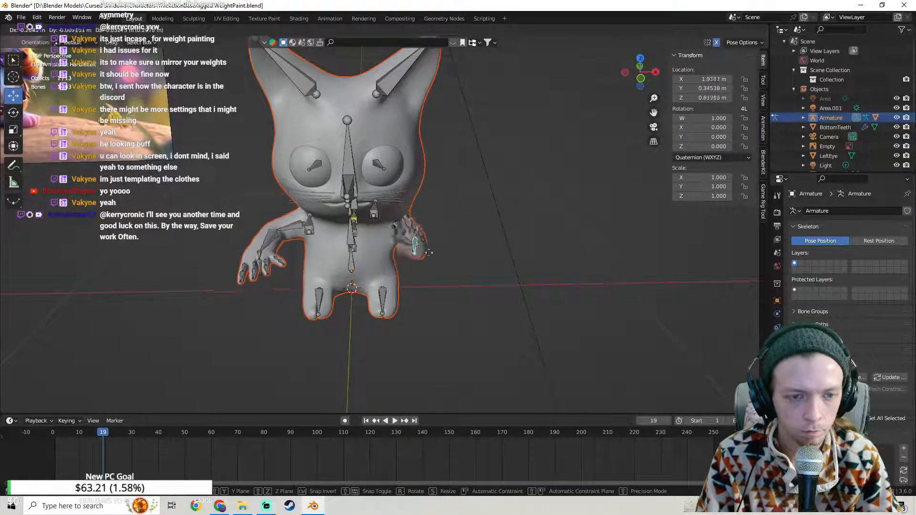
click(439, 251)
key(ctrl+z)
Step: Try rotating the foot bones with mirrored posing while viewing the character from the side, and undo each rotation
scroll(479, 252, up, 4)
middle_drag(479, 256, 256, 256)
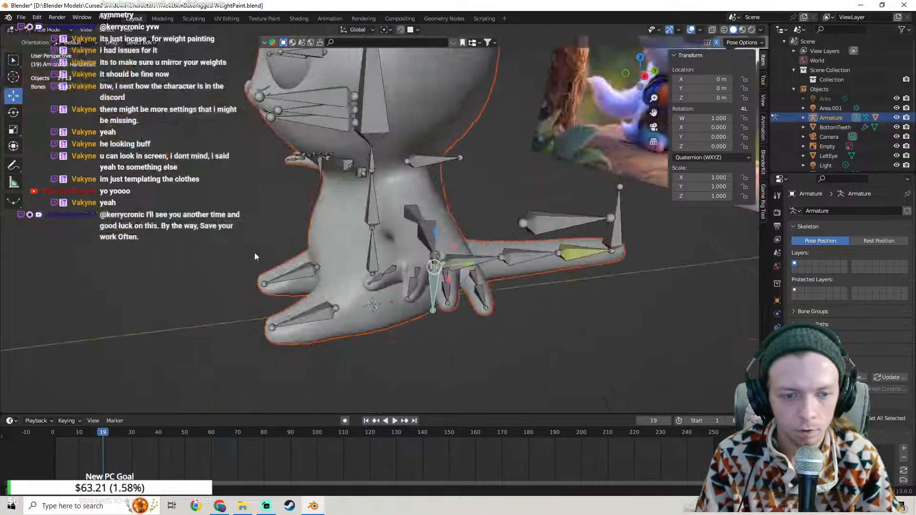
key(r)
click(313, 288)
key(ctrl+z)
middle_drag(379, 334, 361, 326)
scroll(361, 326, up, 2)
shift+middle_drag(332, 297, 370, 244)
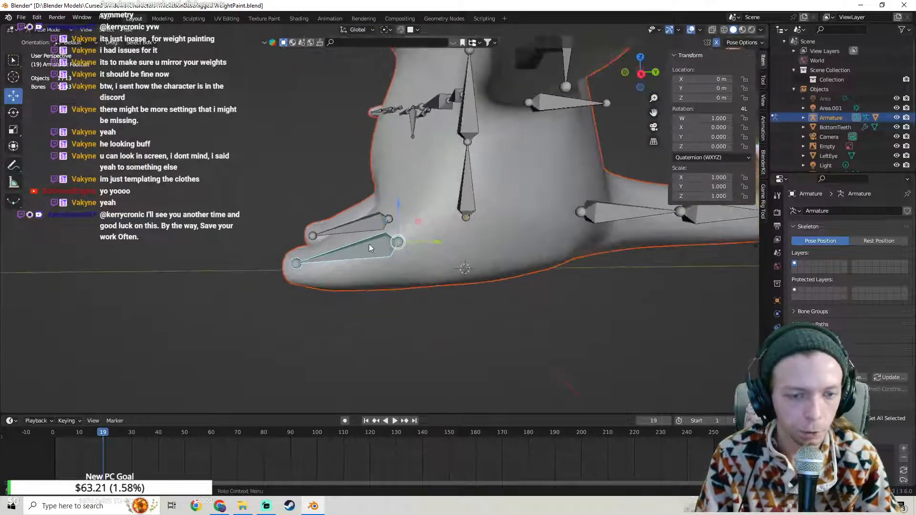
key(r)
key(Escape)
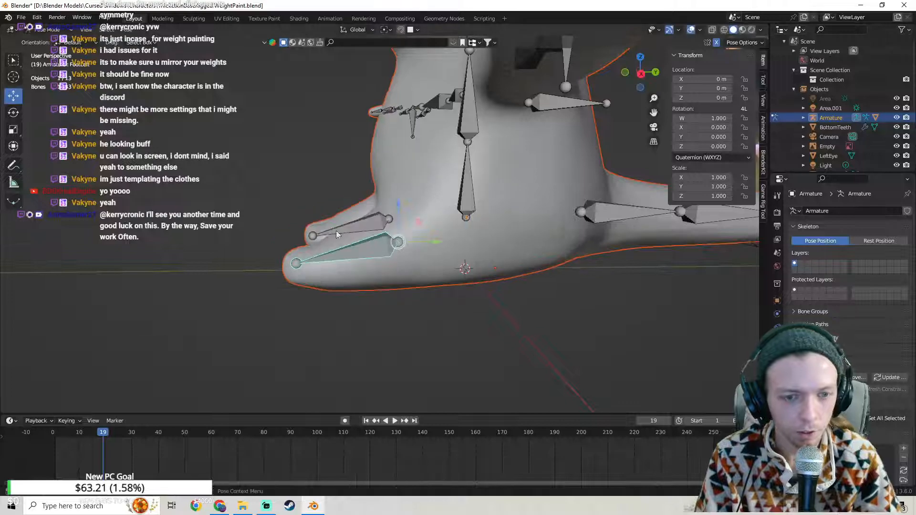
key(r)
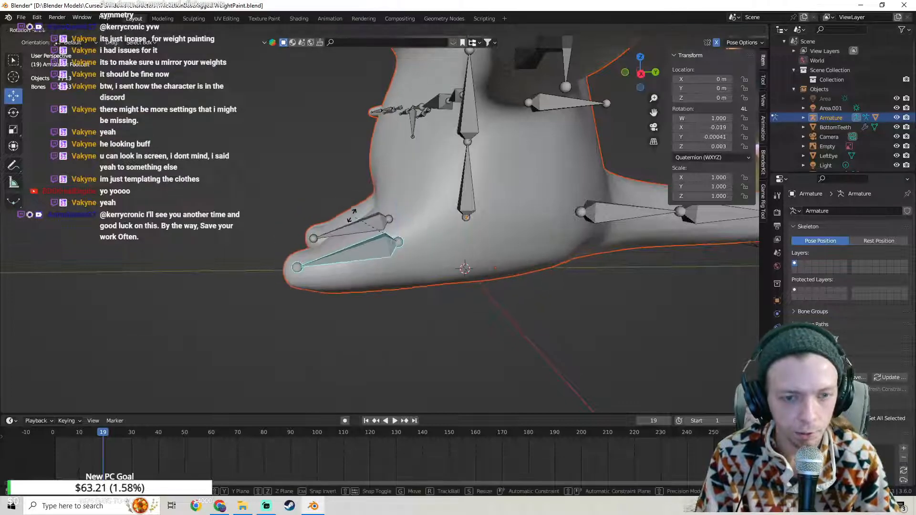
click(352, 211)
key(ctrl+z)
Step: Try bending the head forward by rotating the neck bone, and undo each rotation
middle_drag(476, 247, 495, 295)
middle_drag(452, 264, 345, 235)
click(345, 235)
key(r)
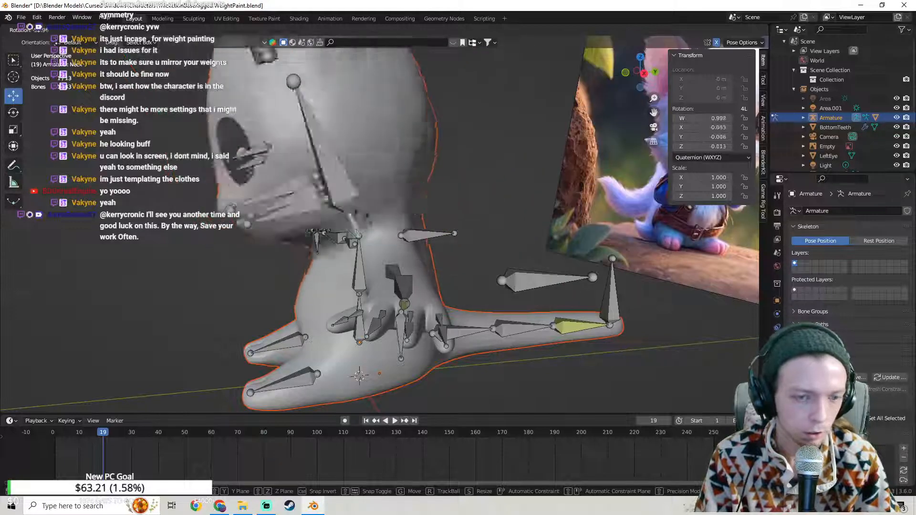
click(333, 262)
key(ctrl+z)
middle_drag(305, 253, 325, 240)
middle_drag(415, 247, 353, 229)
key(r)
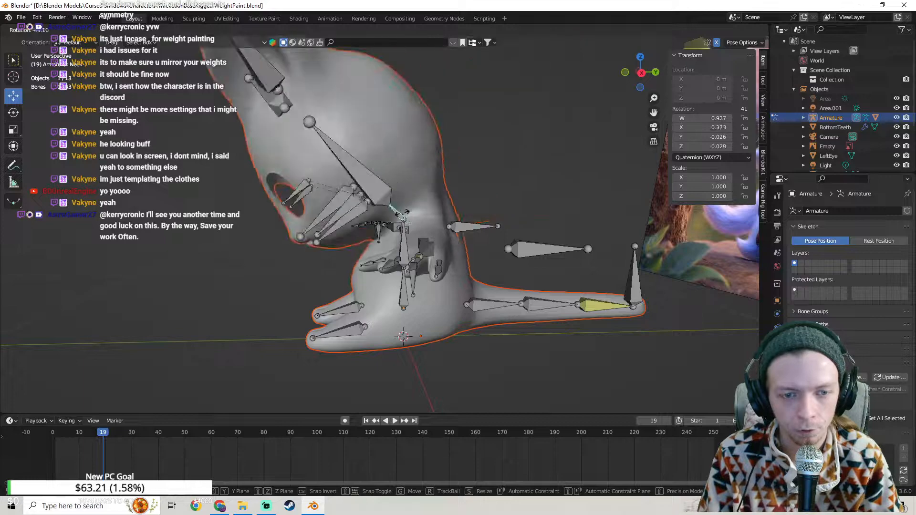
click(418, 239)
key(ctrl+z)
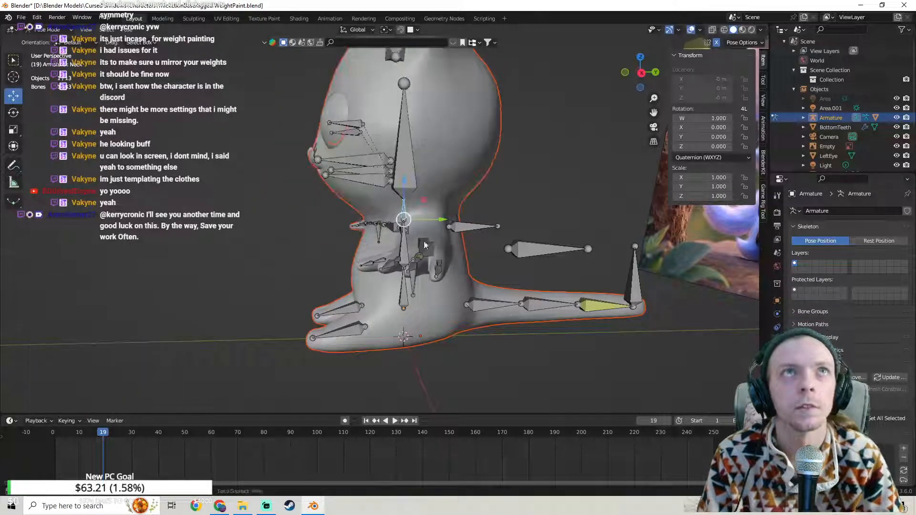
Step: Retest the left arm's deformation by moving the left hand control bone toward the body, and cancel the move
shift+middle_drag(417, 235, 272, 220)
shift+middle_drag(415, 296, 428, 280)
drag(513, 264, 440, 241)
key(ctrl+z)
middle_drag(320, 292, 433, 292)
click(577, 225)
key(g)
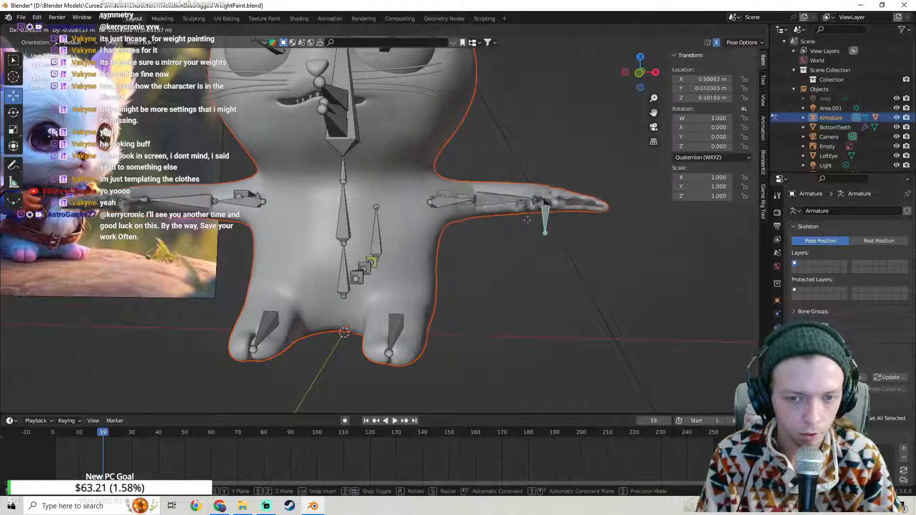
right_click(471, 213)
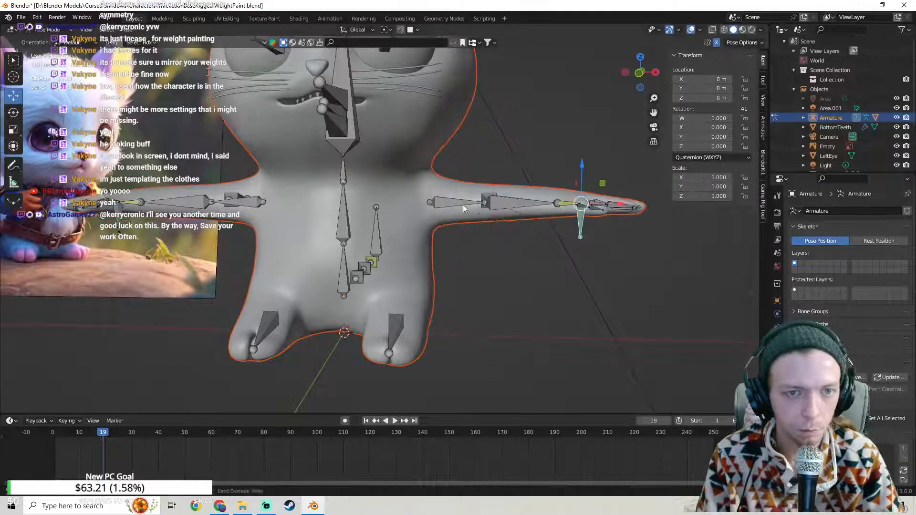
Step: Try rotating the left ear bone around the global Z axis, and undo the rotation
shift+scroll(471, 213, up, 5)
click(421, 139)
shift+scroll(486, 216, down, 1)
key(r)
key(z)
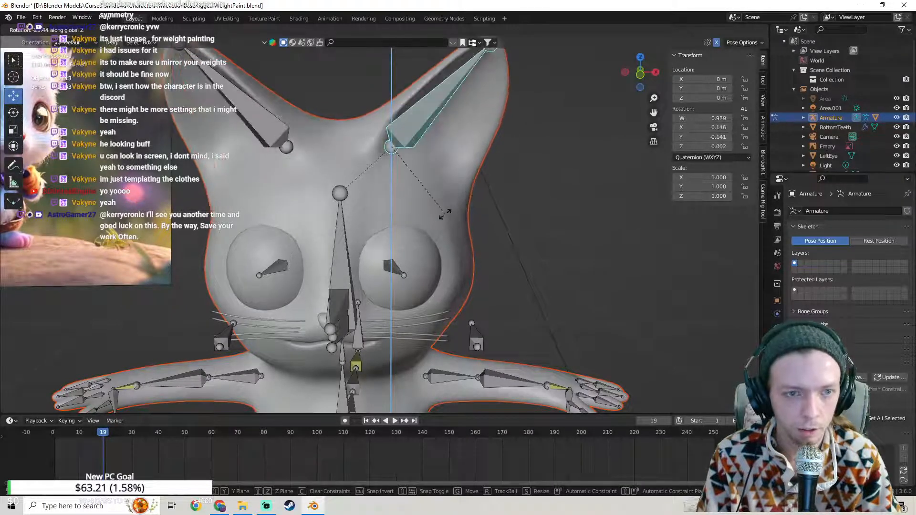
click(469, 190)
key(ctrl+z)
Step: Rotate the bottom mouth bone by -41.4° in the side view to open the mouth
scroll(490, 205, down, 4)
middle_drag(490, 204, 368, 210)
scroll(385, 234, up, 2)
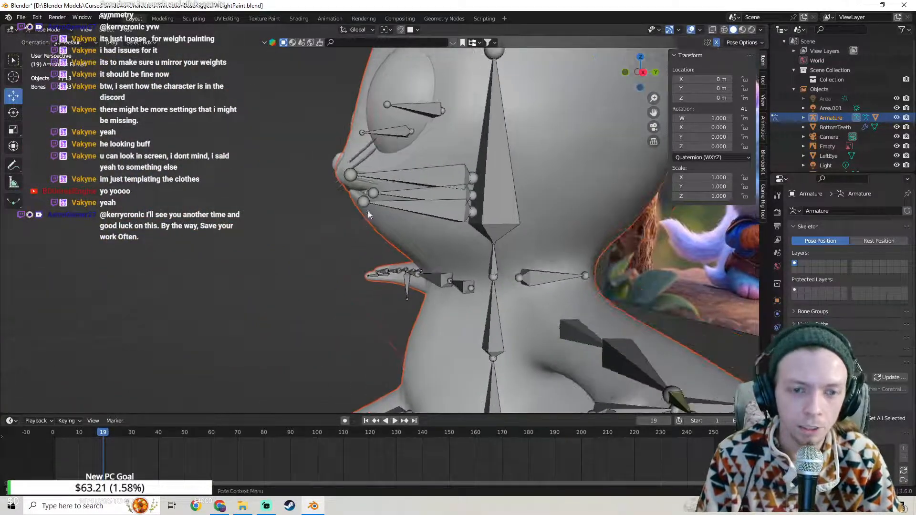
key(r)
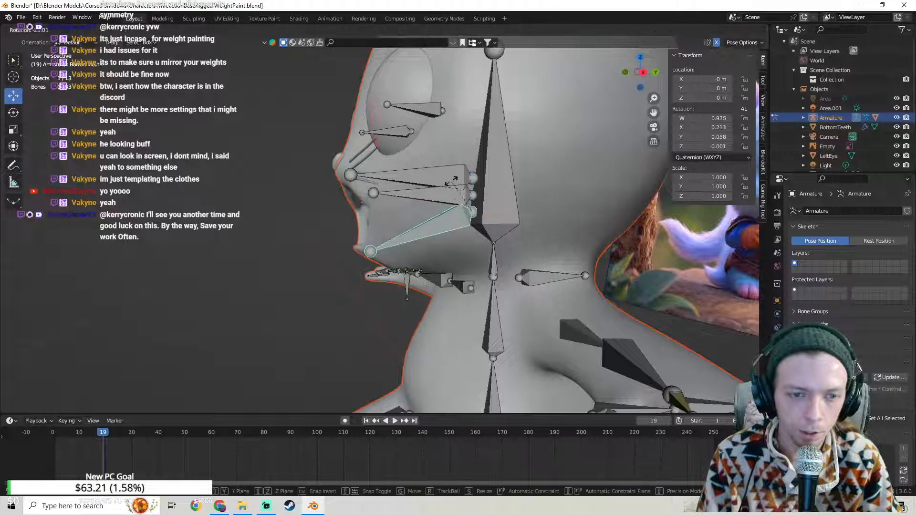
click(428, 194)
middle_drag(429, 194, 475, 206)
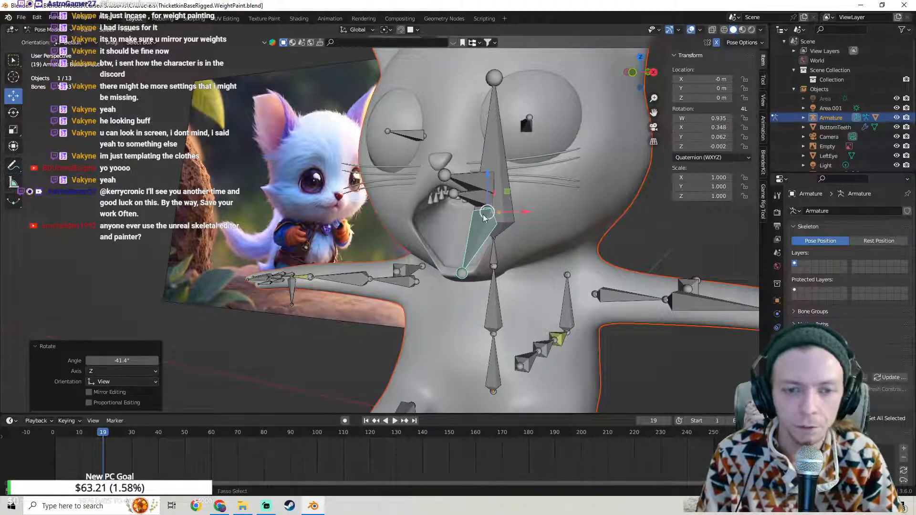
Step: Try opening the mouth by rotating the bottom mouth bone from the side, undoing the rotation and cancelling a second attempt
scroll(493, 193, up, 3)
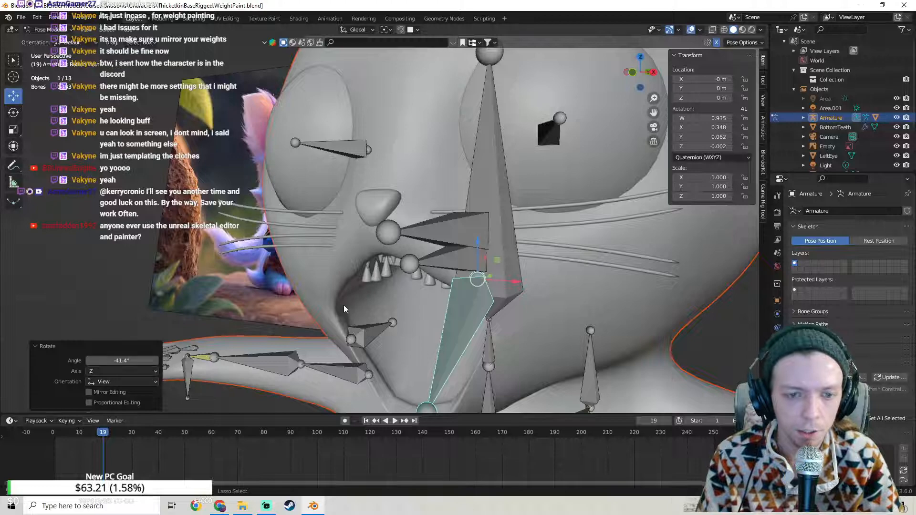
middle_drag(343, 309, 310, 276)
key(r)
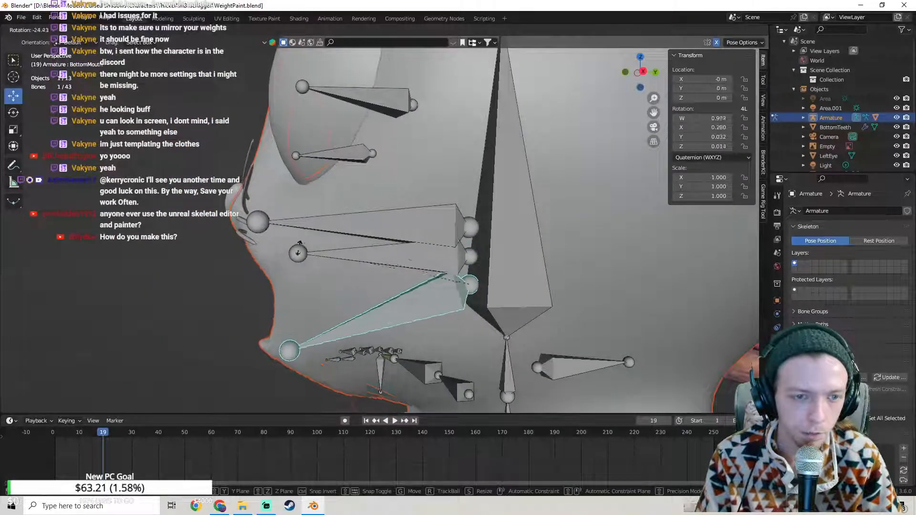
click(313, 219)
scroll(334, 220, down, 2)
mouse_move(387, 226)
middle_down()
mouse_move(450, 181)
mouse_move(387, 228)
middle_up()
key(ctrl+z)
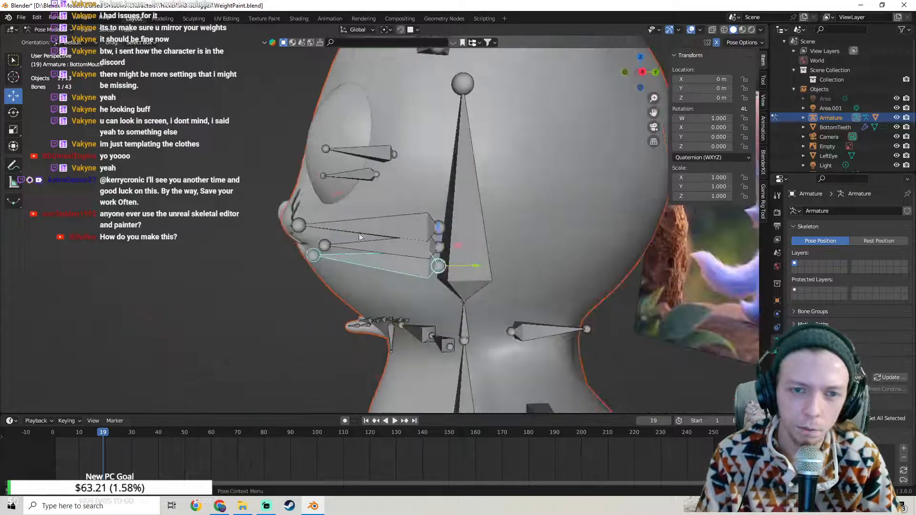
key(r)
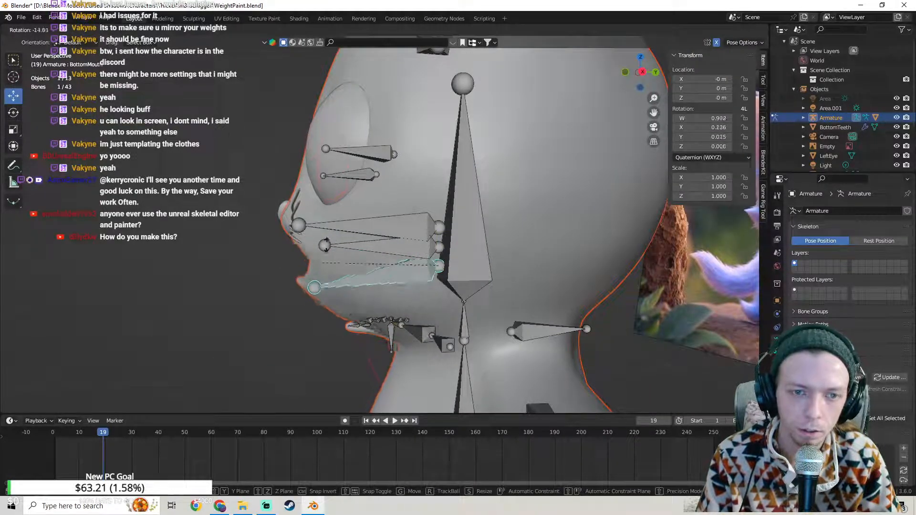
right_click(330, 254)
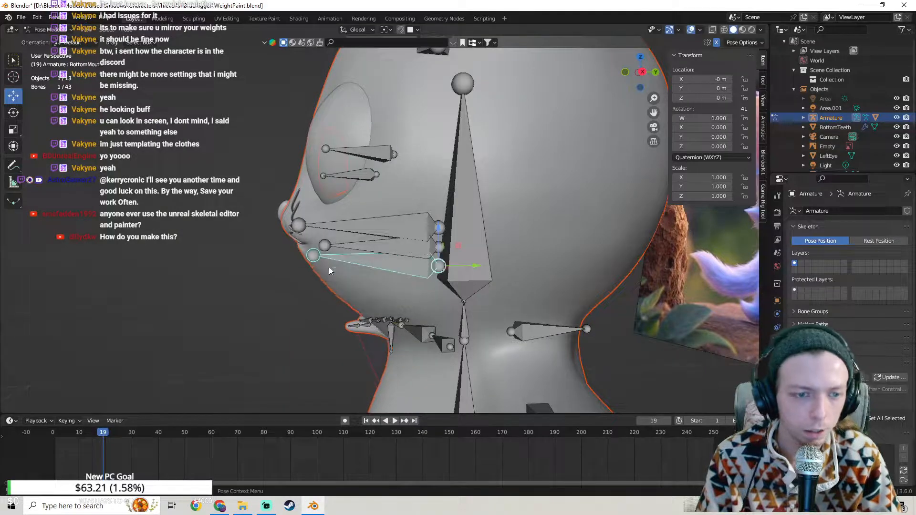
Step: Try rotating the top mouth bone by 0.755° in the side view, and reset it to its rest rotation
click(371, 226)
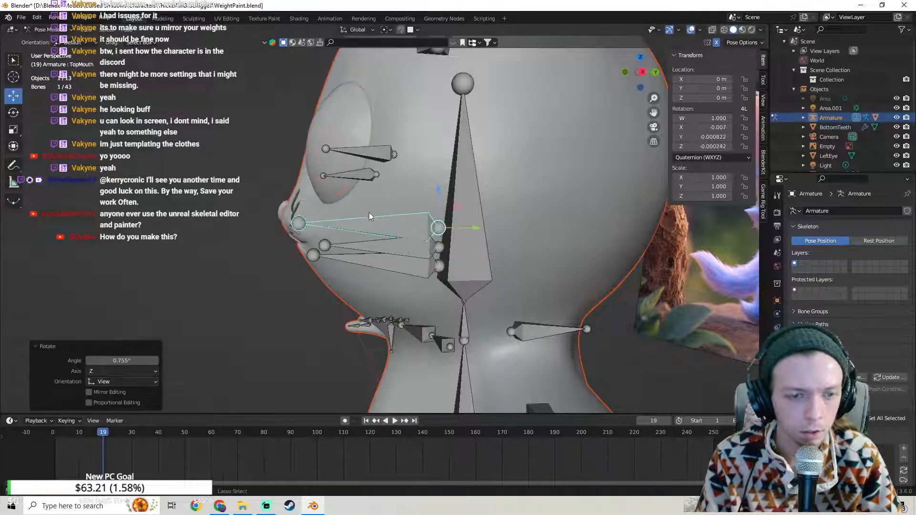
key(KP_Decimal)
scroll(363, 245, up, 4)
middle_drag(403, 289, 453, 197)
scroll(390, 265, down, 6)
scroll(375, 231, down, 2)
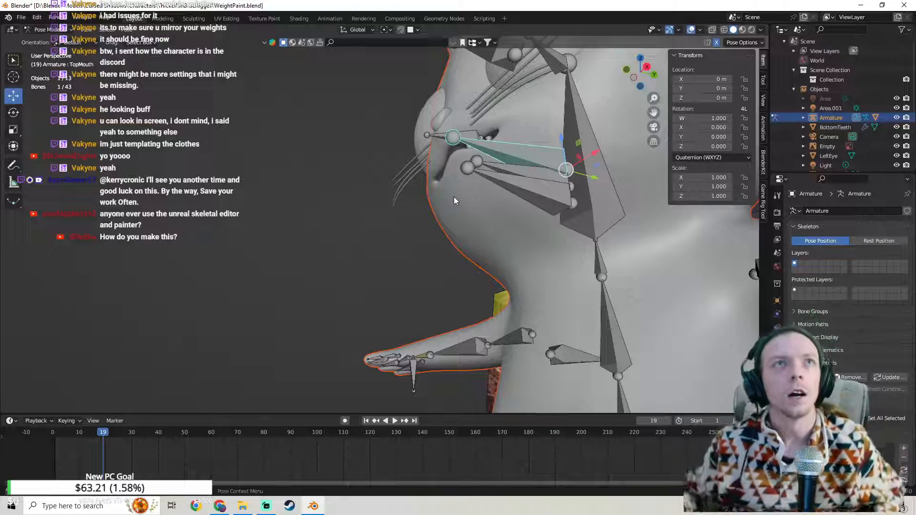
Step: Switch to Streamlabs to check the live stream, and return to Blender
click(265, 506)
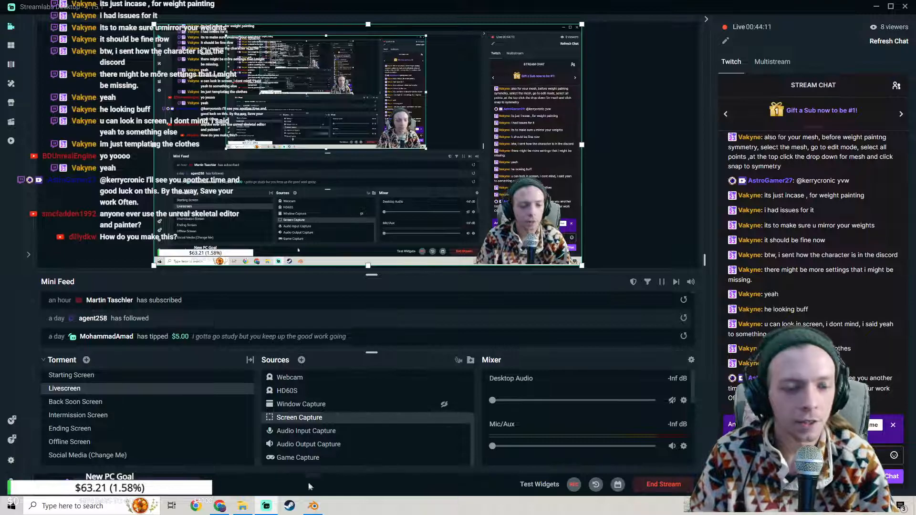
key(alt+Tab)
Step: Save the rigged character file, keeping the name ThicketkinBaseRigged.WeightPaint.blend
scroll(393, 293, down, 5)
middle_drag(393, 293, 239, 259)
scroll(467, 265, up, 4)
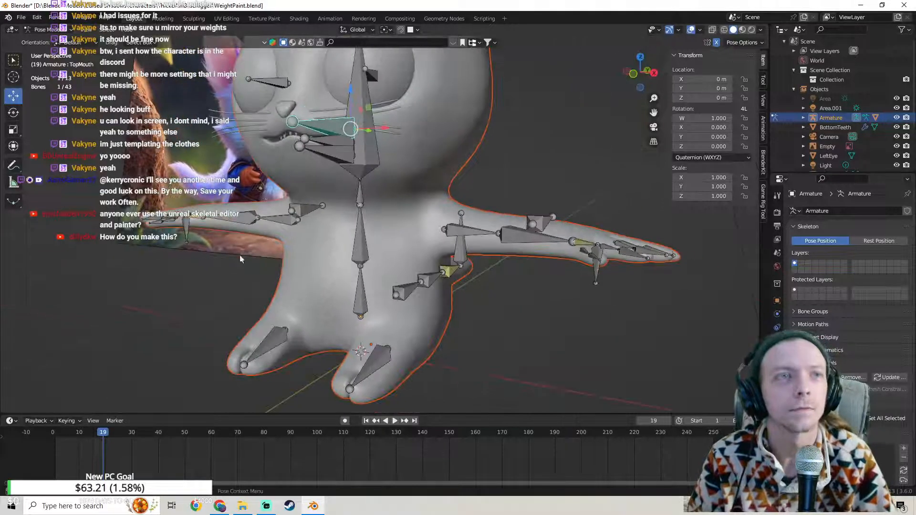
click(21, 18)
click(36, 82)
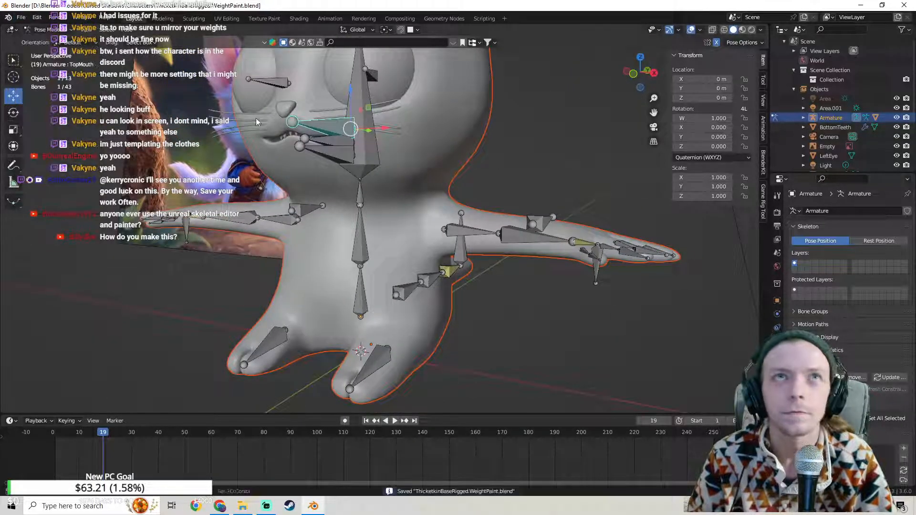
Step: Test the left arm by moving the HandIKLeft control bone toward the body, and clear its location
middle_drag(256, 118, 236, 107)
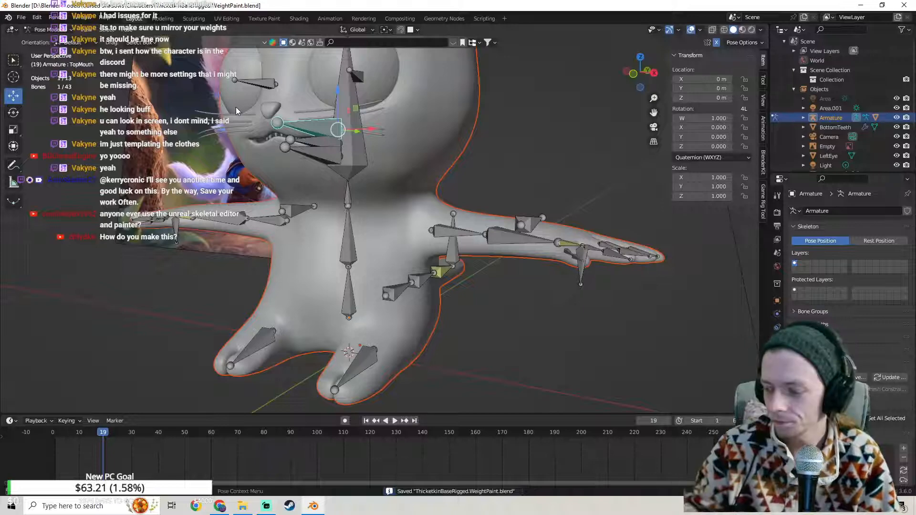
middle_drag(235, 107, 485, 196)
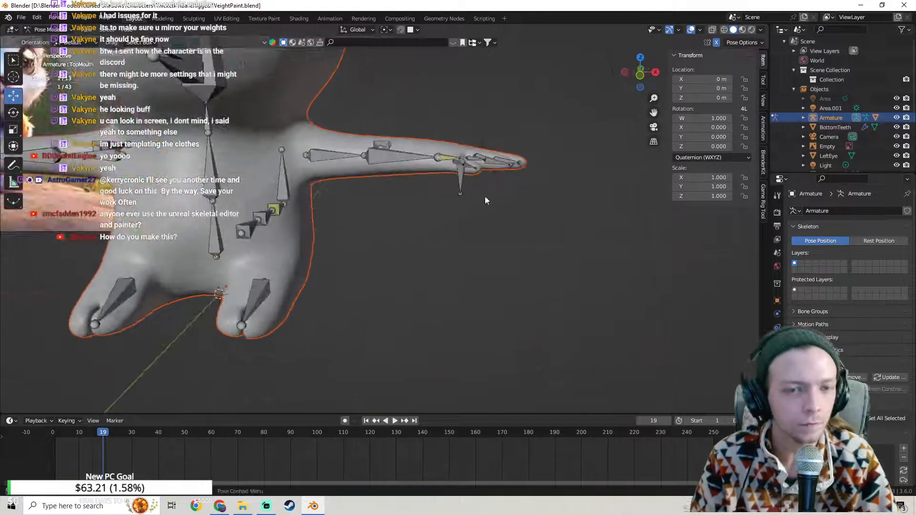
key(g)
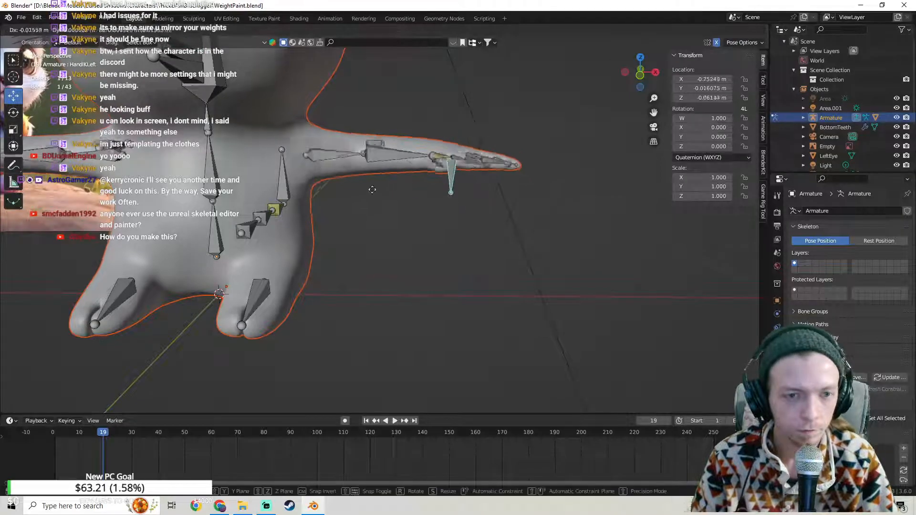
click(309, 203)
key(alt+g)
Step: Return to Object Mode, select the armature together with the body mesh, and put the body into Weight Paint mode
middle_drag(339, 187, 445, 200)
scroll(339, 237, up, 3)
click(58, 31)
click(54, 41)
middle_drag(265, 219, 376, 158)
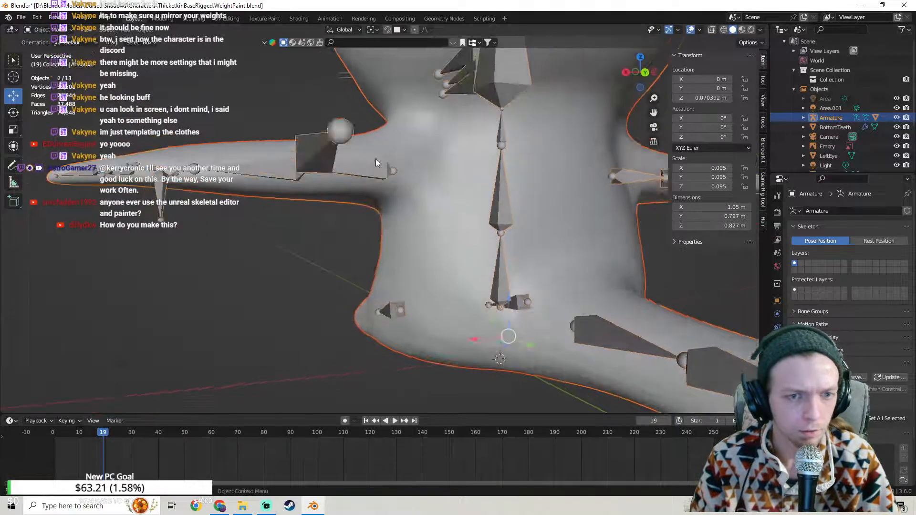
click(375, 174)
shift+click(431, 243)
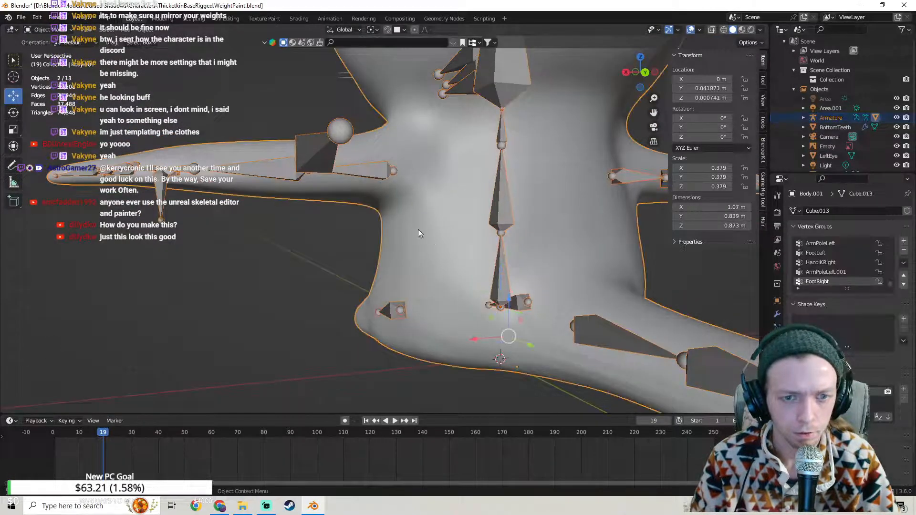
click(47, 29)
click(48, 83)
Step: Pick the Arm0Left bone and paint its influence away from the front of the belly with the Draw brush
middle_drag(286, 239, 381, 220)
middle_drag(406, 320, 311, 368)
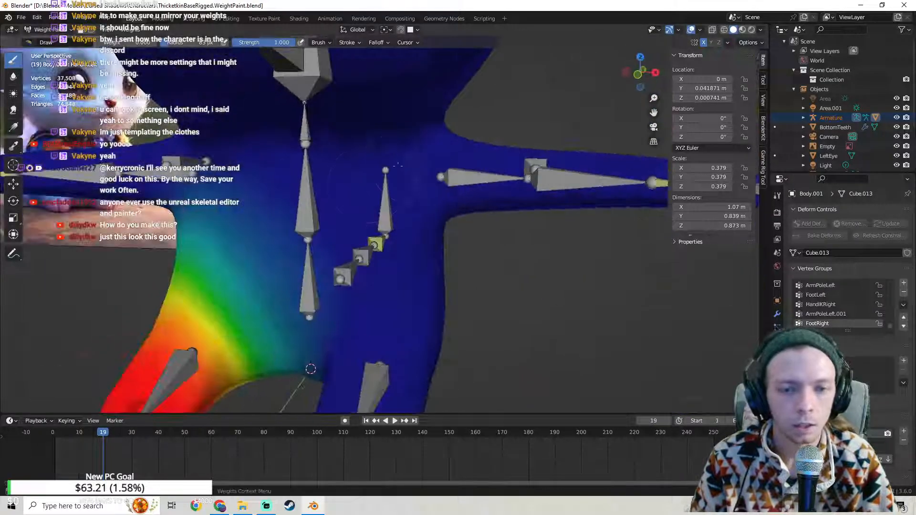
ctrl+shift+click(477, 179)
middle_drag(476, 179, 488, 179)
mouse_move(428, 178)
middle_down()
mouse_move(436, 183)
mouse_move(422, 180)
middle_up()
scroll(436, 182, down, 1)
middle_drag(372, 236, 350, 230)
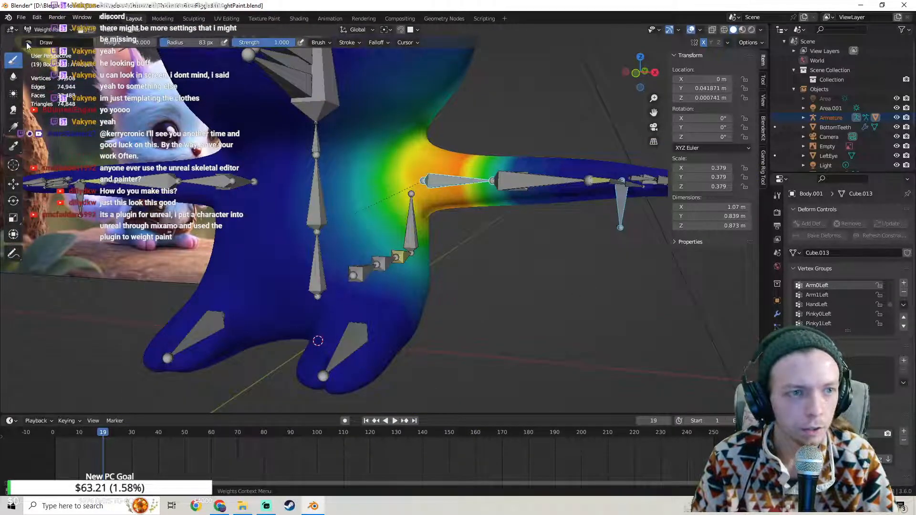
mouse_move(372, 256)
mouse_down()
mouse_move(354, 199)
mouse_move(351, 242)
mouse_up()
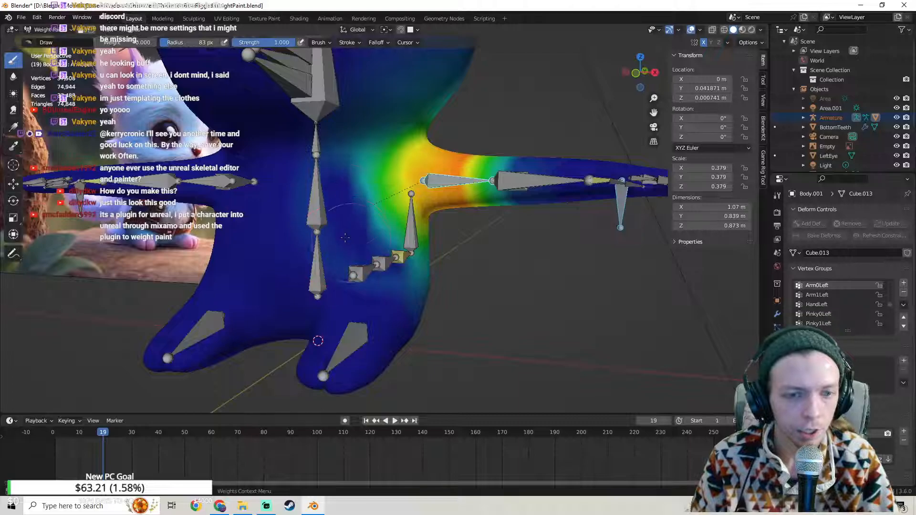
middle_drag(351, 243, 367, 241)
Step: Switch to the Arm0Right bone to compare its weights across the torso, and undo back to Arm0Left
shift+middle_drag(179, 201, 277, 203)
ctrl+shift+click(296, 193)
middle_drag(335, 234, 386, 228)
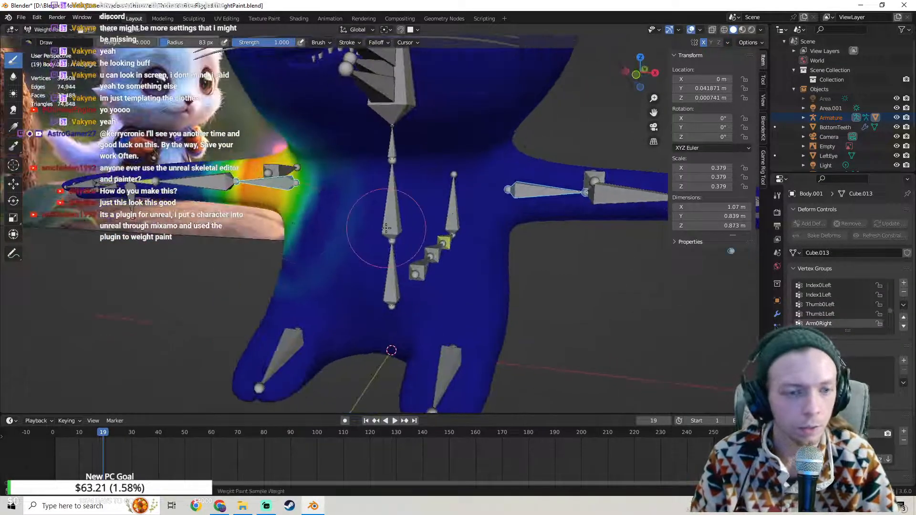
key(ctrl+z)
shift+middle_drag(471, 233, 423, 220)
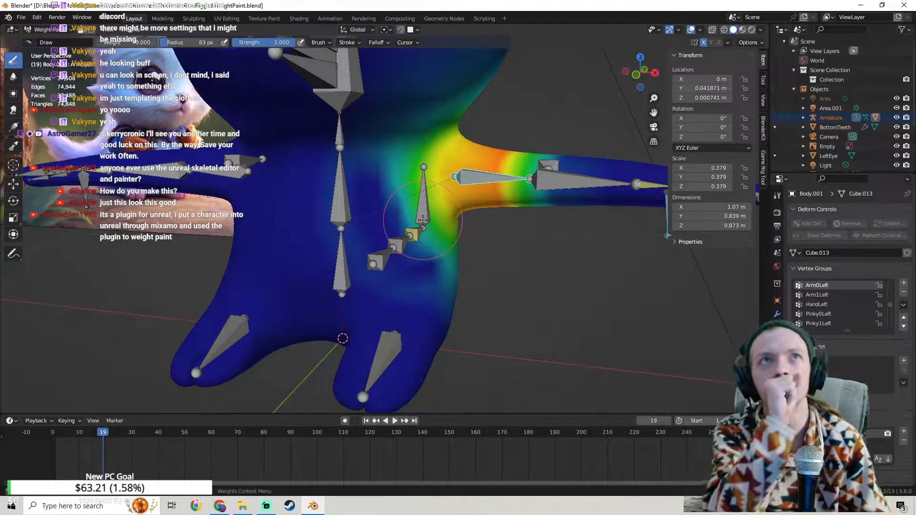
scroll(468, 197, down, 5)
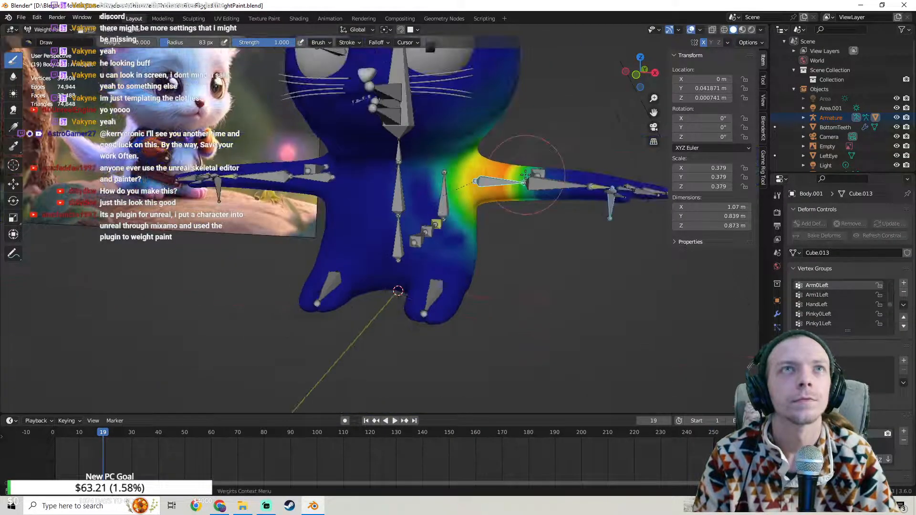
middle_drag(525, 174, 499, 200)
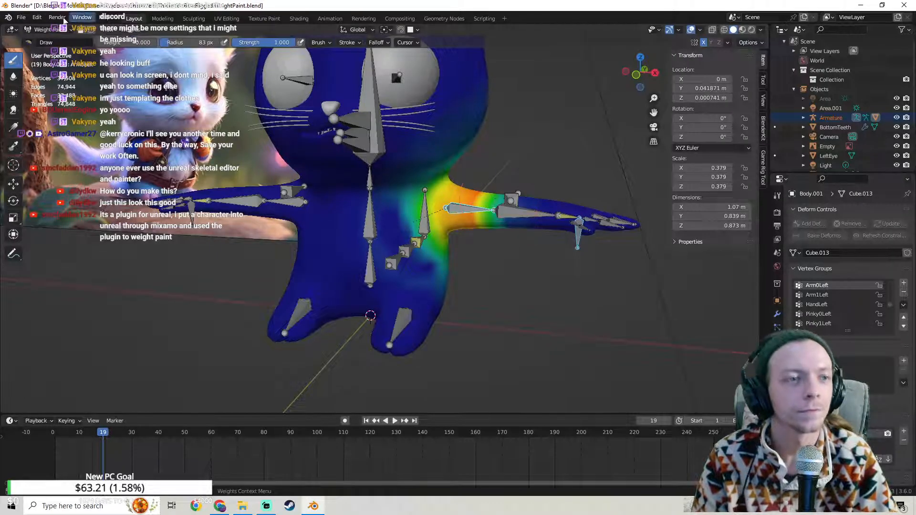
Step: Leave Weight Paint for Object Mode and save the file with the edited arm weights
click(51, 31)
click(59, 40)
scroll(273, 173, down, 1)
mouse_move(273, 173)
shift+middle_down()
mouse_move(373, 159)
mouse_move(400, 144)
mouse_move(412, 158)
mouse_move(390, 171)
mouse_move(453, 188)
mouse_move(405, 189)
shift+middle_up()
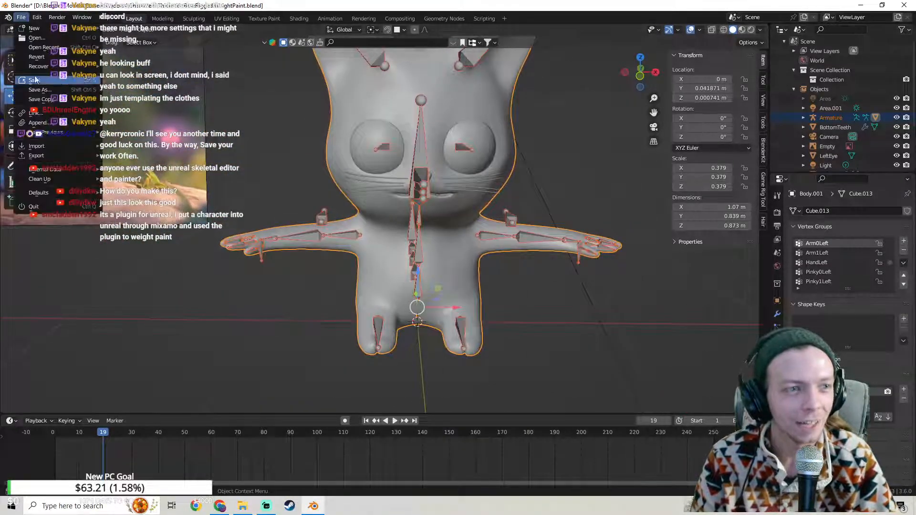
key(ctrl+s)
middle_drag(405, 224, 454, 224)
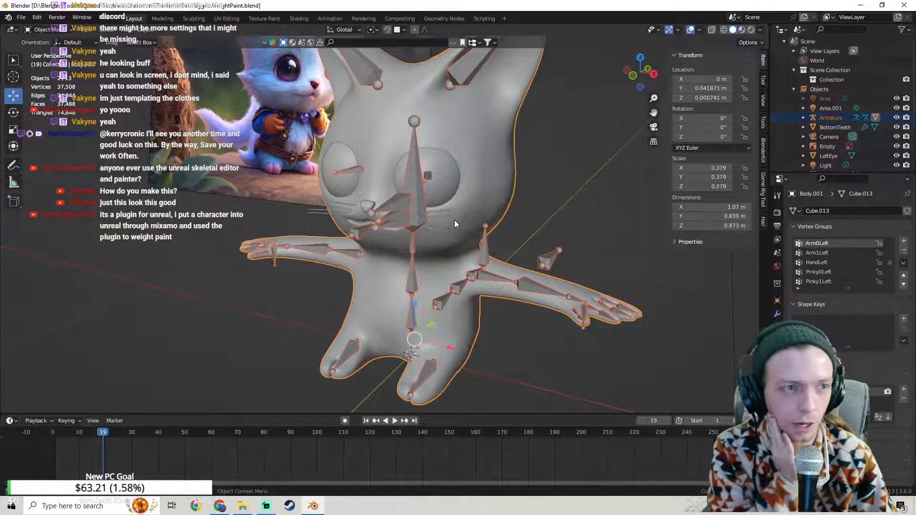
middle_drag(454, 219, 433, 256)
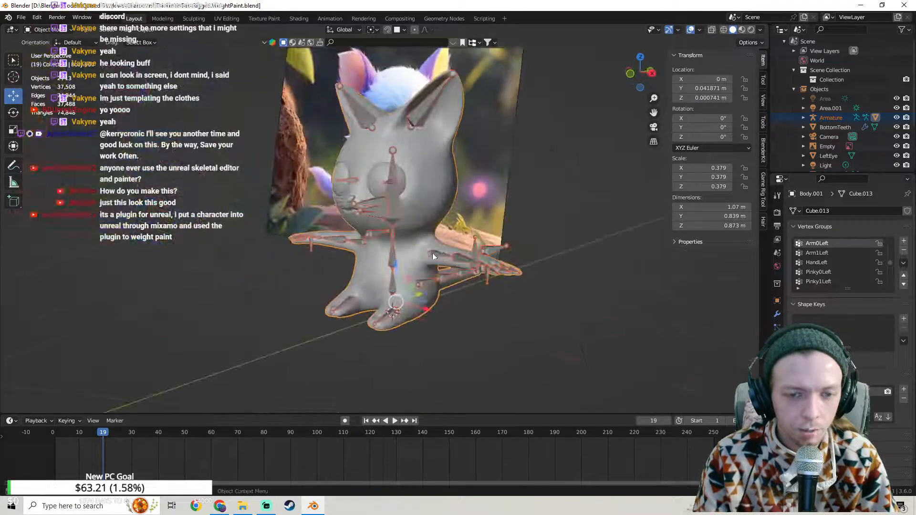
middle_drag(366, 283, 445, 286)
middle_drag(480, 242, 407, 277)
middle_drag(347, 319, 501, 300)
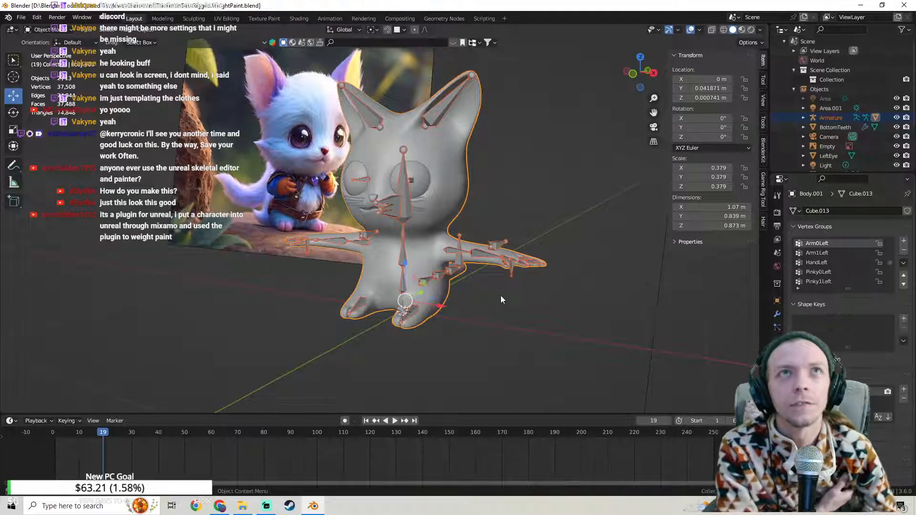
middle_drag(500, 299, 454, 204)
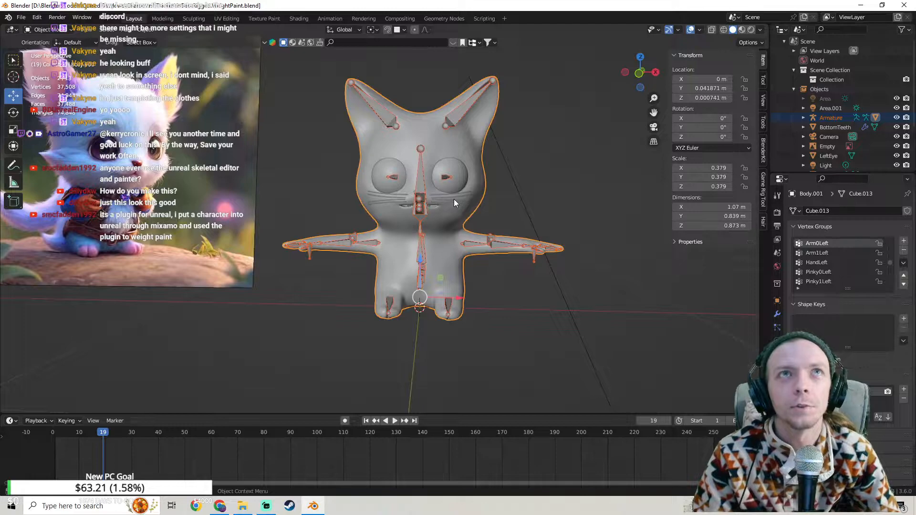
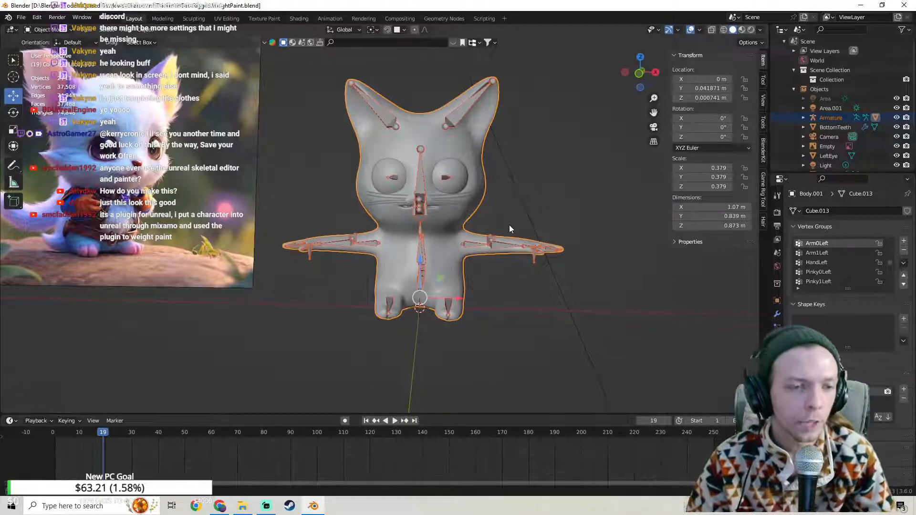
Step: Save the project once more before continuing the weight painting
scroll(511, 224, up, 3)
middle_drag(525, 251, 402, 229)
click(21, 17)
click(39, 82)
Step: Put the body back into Weight Paint mode and erase Arm0Left weights around the lower torso and back
scroll(380, 259, up, 5)
scroll(369, 242, down, 4)
click(45, 34)
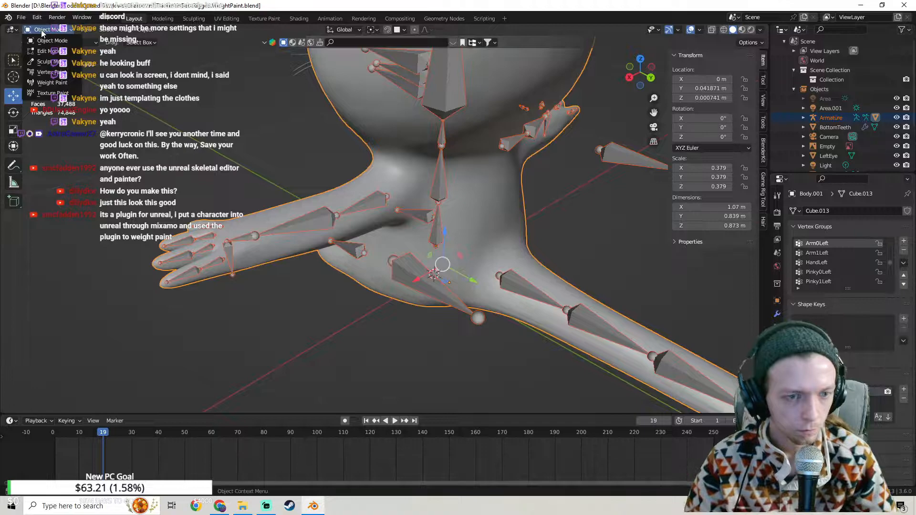
click(45, 79)
mouse_move(434, 275)
middle_down()
mouse_move(474, 282)
mouse_move(388, 265)
middle_up()
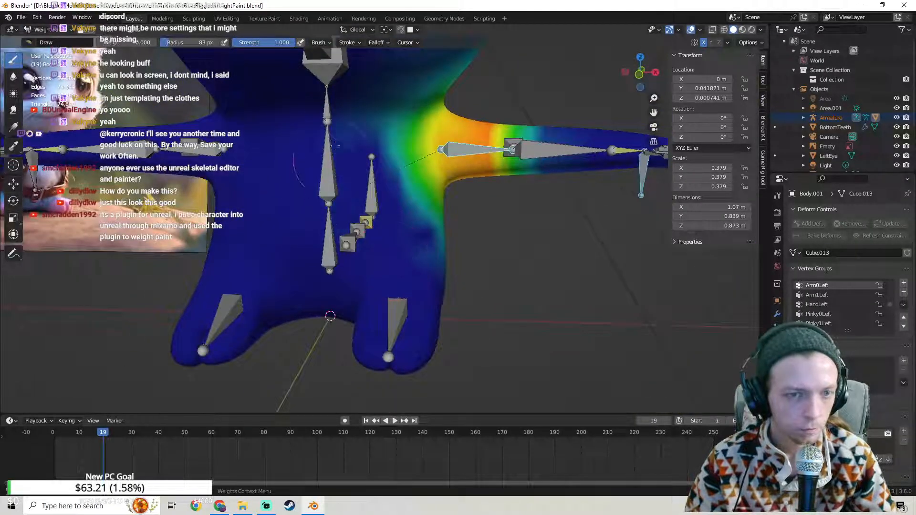
mouse_move(433, 289)
middle_down()
mouse_move(432, 275)
mouse_move(406, 303)
mouse_move(368, 287)
middle_up()
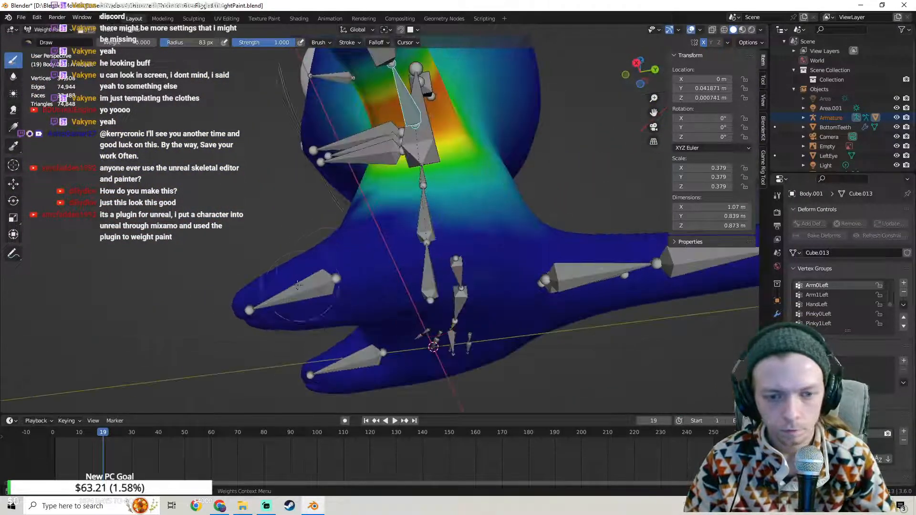
mouse_move(546, 270)
middle_down()
mouse_move(528, 243)
mouse_move(458, 271)
middle_up()
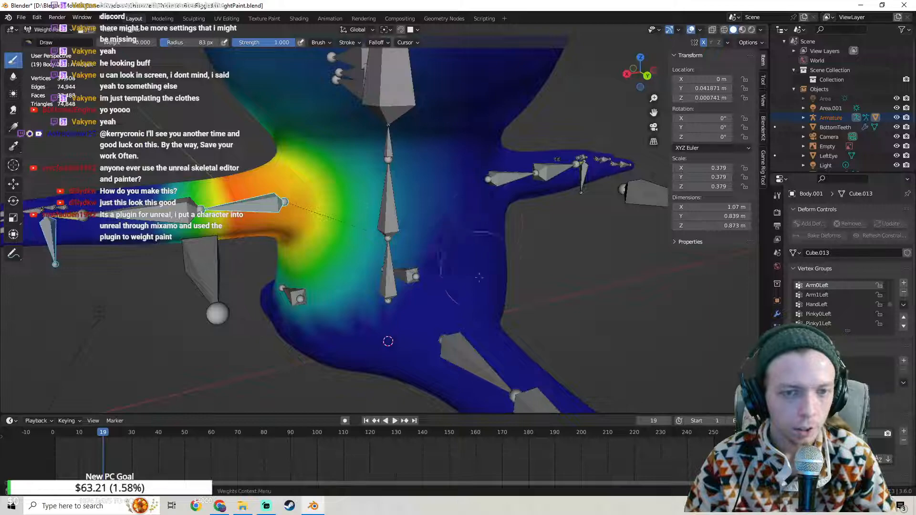
Step: Erase Arm0Left weights around the front of the neck and upper chest beside the left shoulder
middle_drag(472, 243, 402, 264)
middle_drag(277, 182, 336, 152)
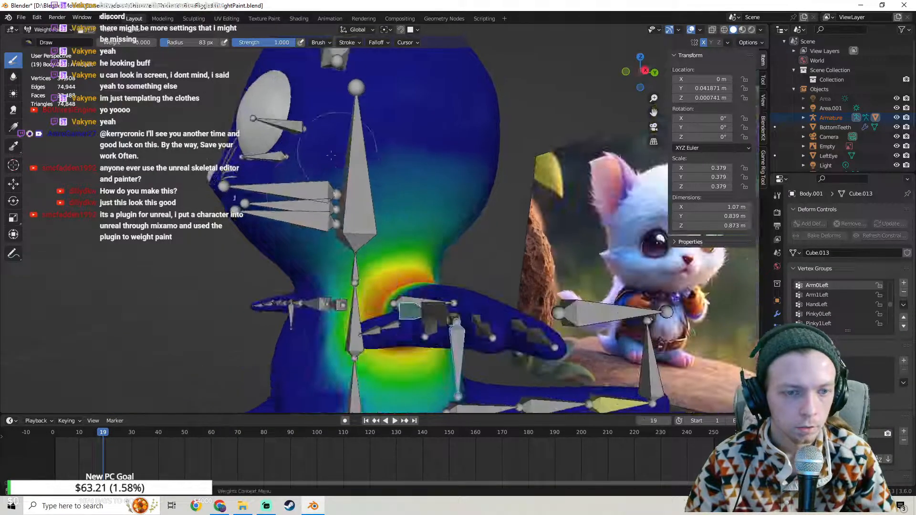
middle_drag(303, 204, 412, 174)
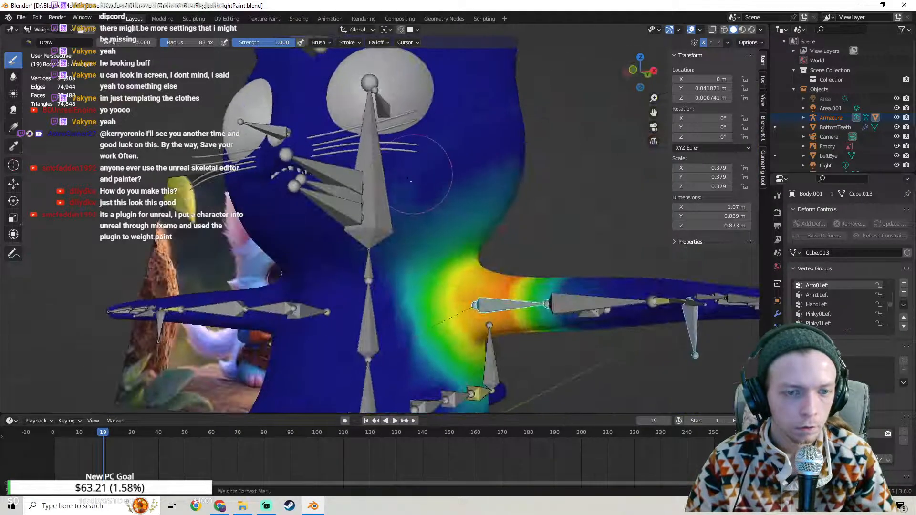
drag(389, 261, 412, 230)
middle_drag(460, 185, 379, 186)
middle_drag(460, 172, 319, 285)
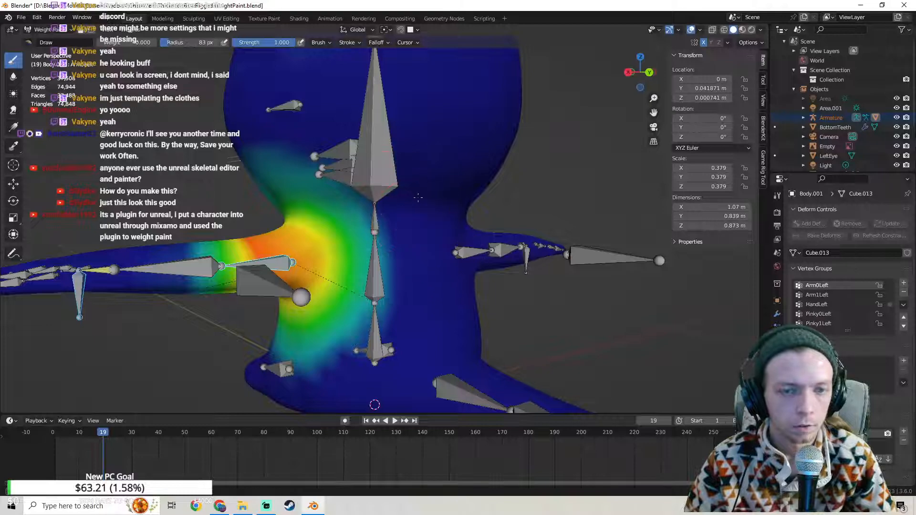
Step: Erase the Arm0Left weights that spill onto the lower torso's side and back below the left arm
shift+middle_drag(419, 194, 439, 245)
mouse_move(277, 189)
middle_down()
mouse_move(332, 195)
mouse_move(336, 215)
middle_up()
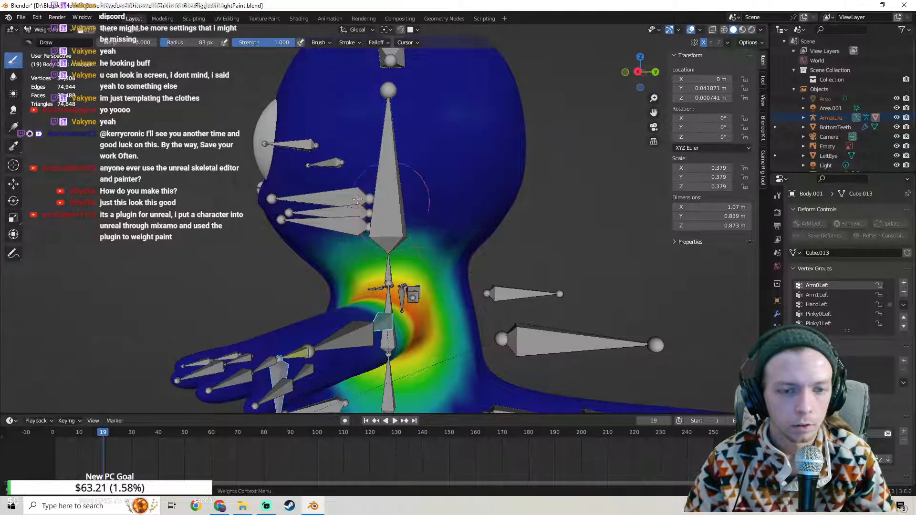
middle_drag(297, 241, 333, 264)
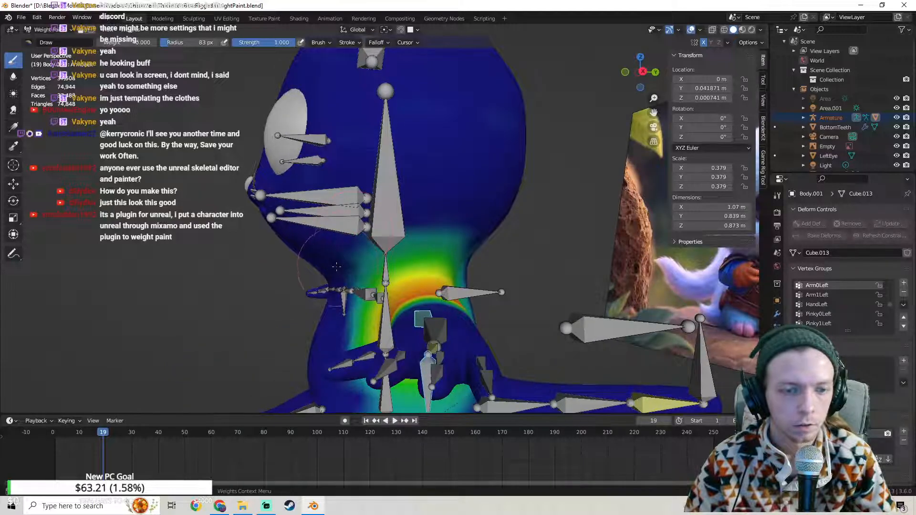
middle_drag(460, 236, 446, 232)
middle_drag(456, 299, 485, 303)
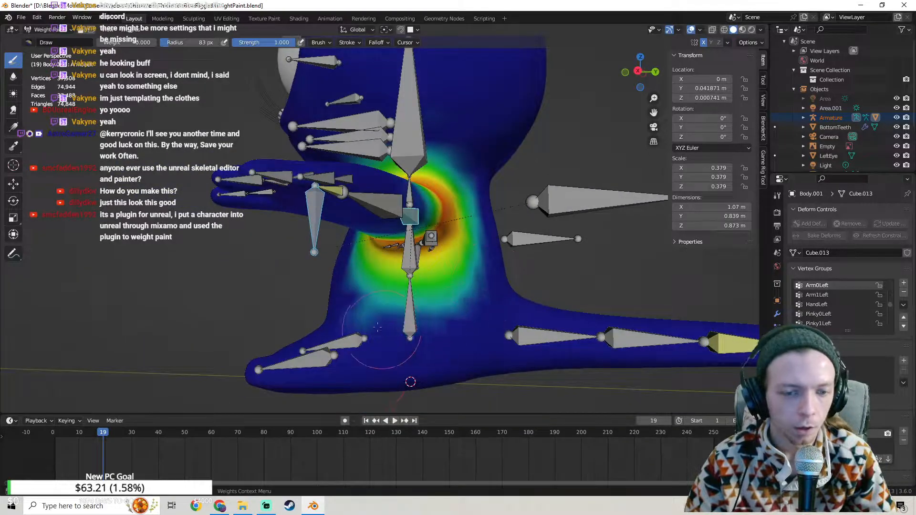
mouse_move(342, 291)
mouse_down()
mouse_move(370, 300)
mouse_move(474, 282)
mouse_move(400, 326)
mouse_up()
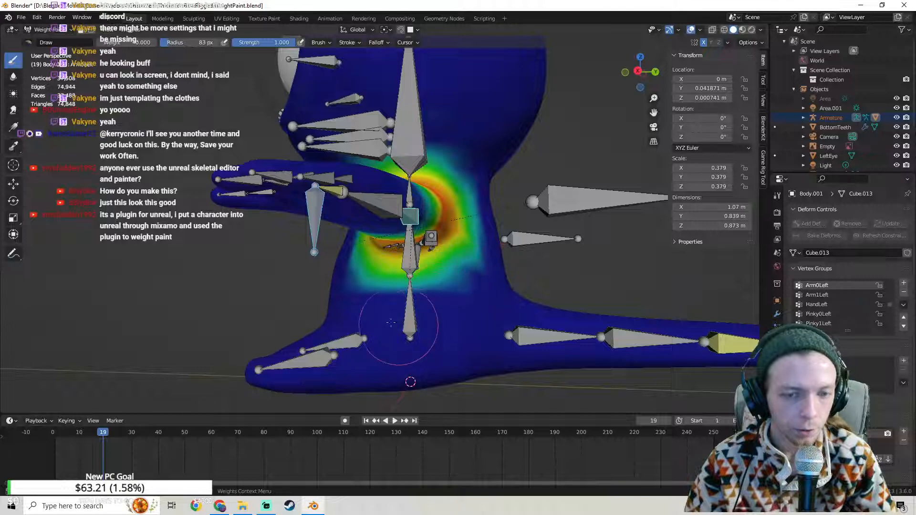
shift+middle_drag(347, 342, 379, 295)
middle_drag(574, 293, 419, 186)
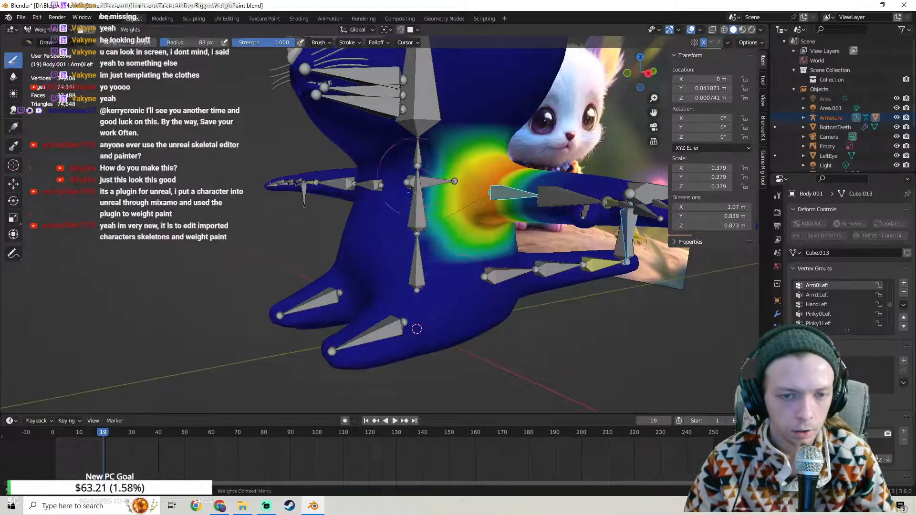
middle_drag(461, 264, 381, 260)
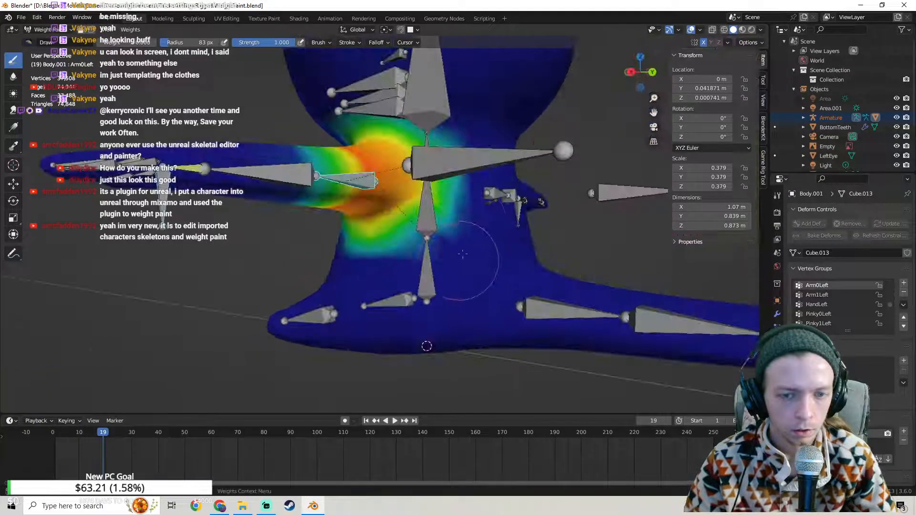
middle_drag(457, 152, 505, 225)
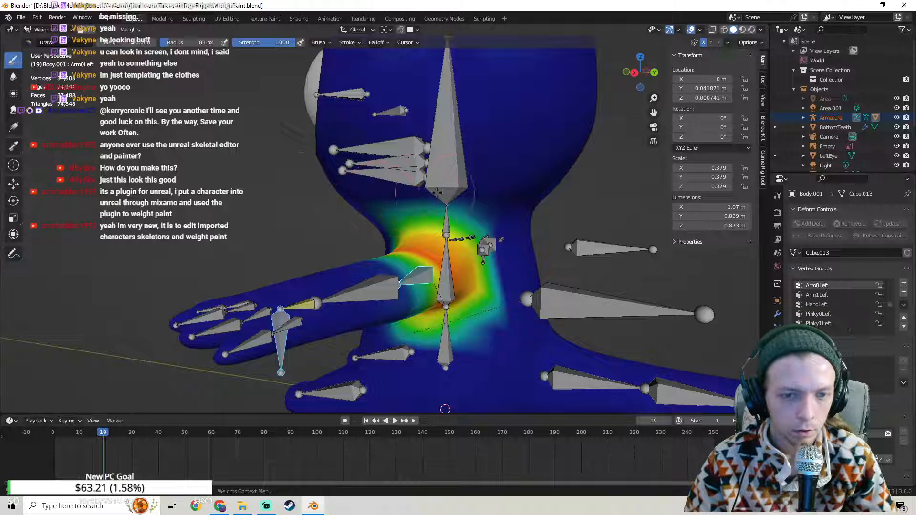
middle_drag(534, 185, 457, 225)
scroll(446, 229, up, 2)
Step: Leave Weight Paint for Object Mode, select the armature and put it into Pose Mode
click(17, 18)
click(45, 30)
click(45, 40)
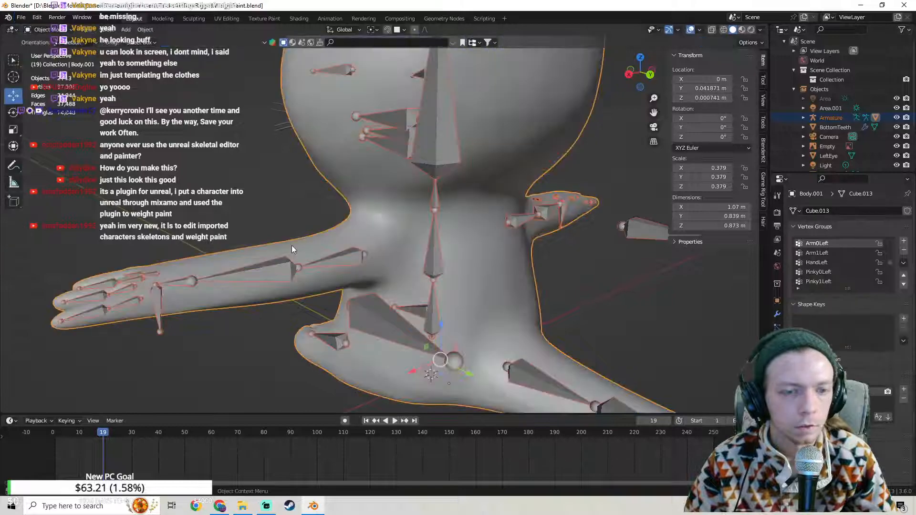
click(333, 258)
middle_drag(348, 246, 363, 165)
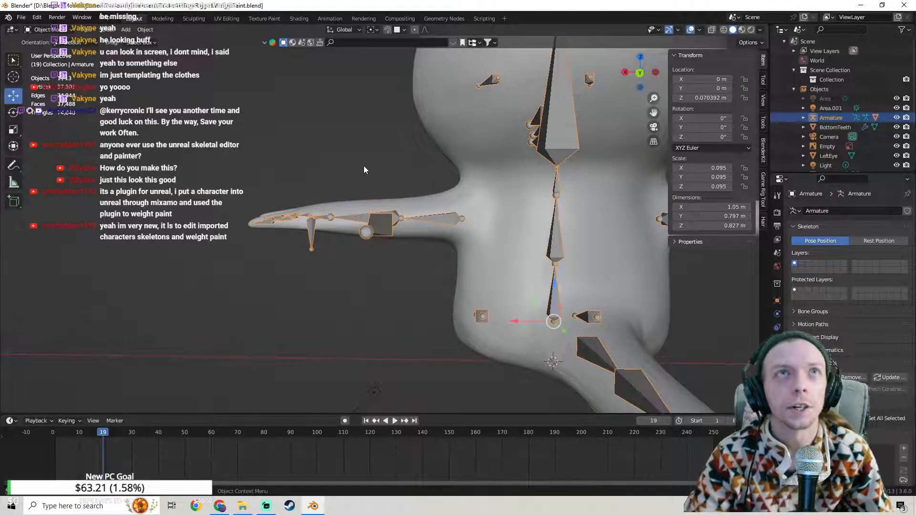
middle_drag(388, 150, 544, 267)
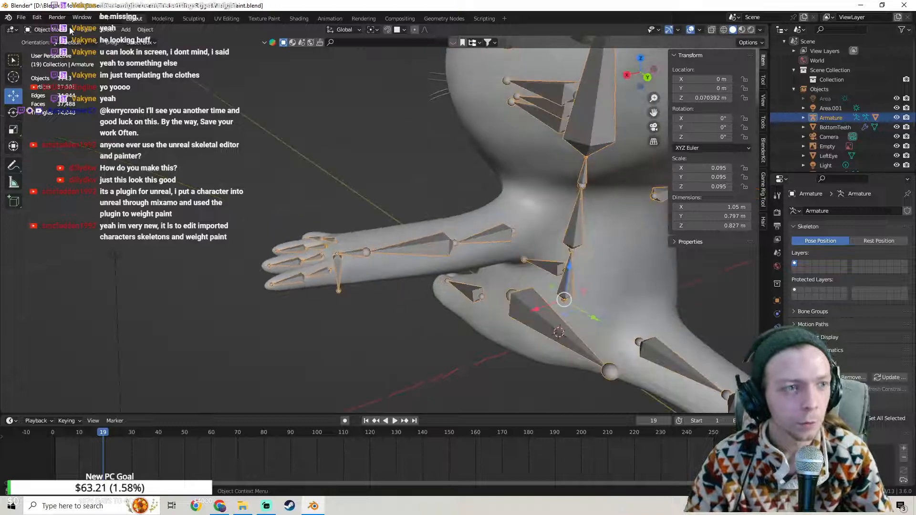
click(52, 29)
click(54, 64)
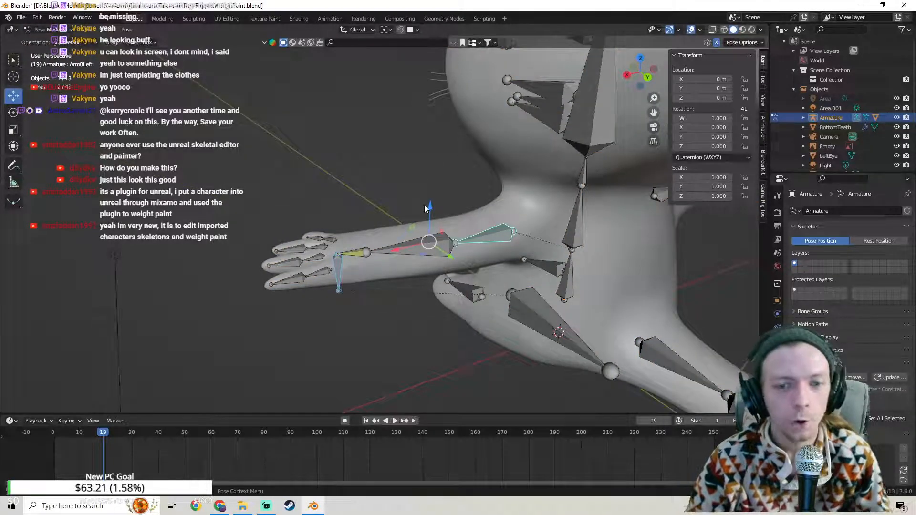
Step: Try moving the HandIKLeft bone inward to bend the left arm and check the shoulder deformation from behind
shift+middle_drag(387, 280, 258, 267)
click(208, 264)
key(g)
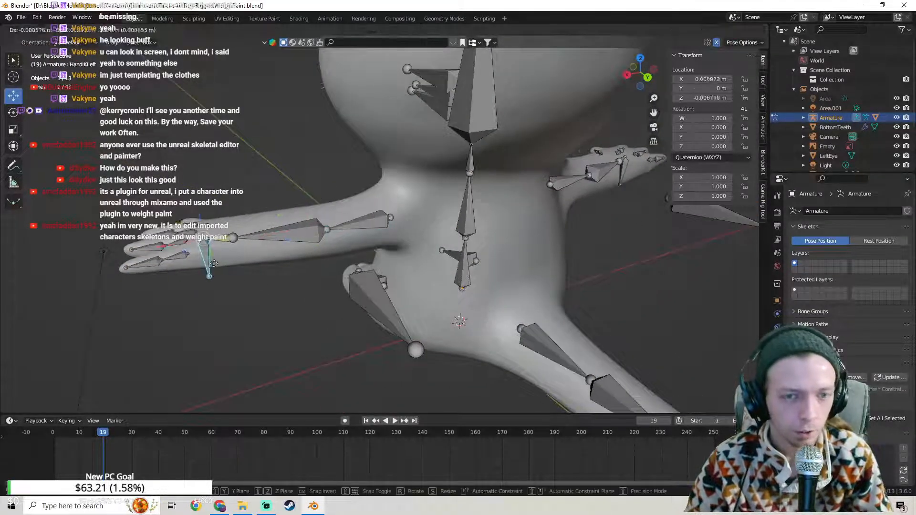
click(268, 257)
middle_drag(352, 225, 415, 183)
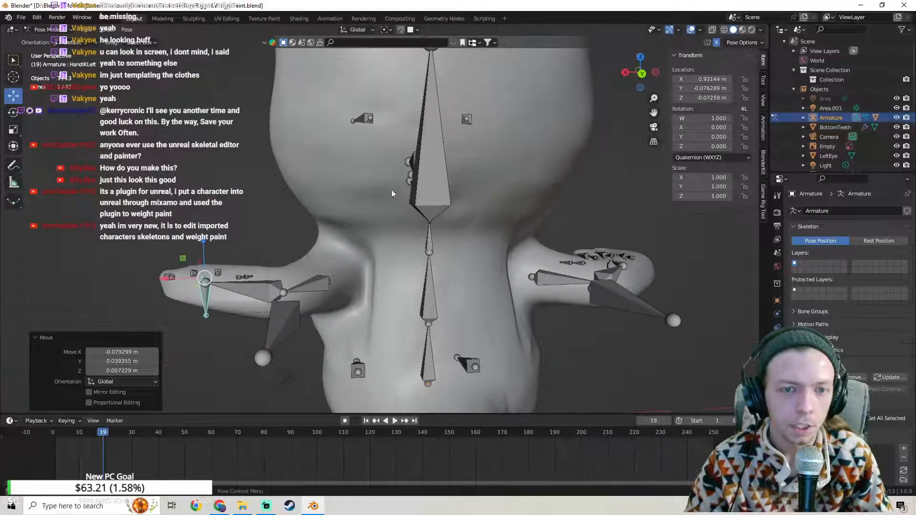
middle_drag(353, 200, 247, 271)
Step: Test more left arm poses by moving the HandIKLeft bone upward and across the body, and undo the moves
key(g)
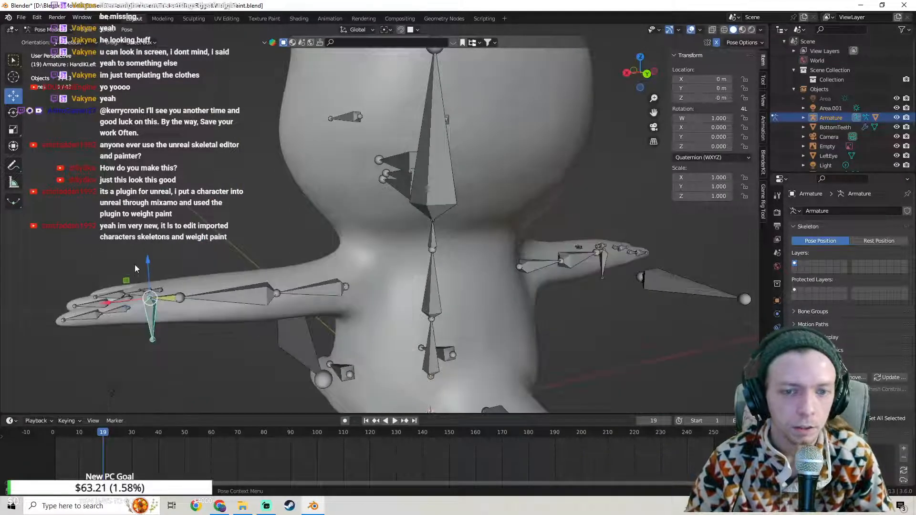
click(161, 204)
scroll(190, 191, down, 2)
middle_drag(197, 189, 204, 196)
key(g)
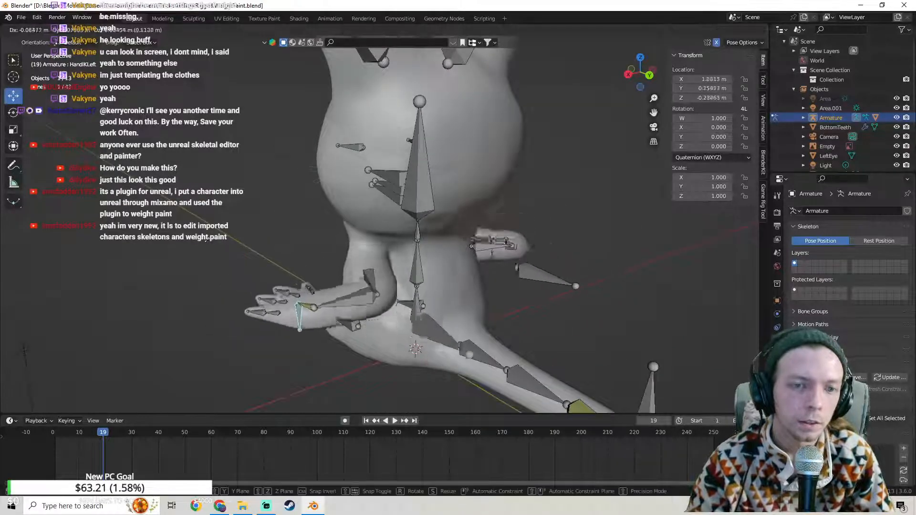
click(229, 213)
key(ctrl+z)
key(ctrl+z)
middle_drag(214, 213, 322, 226)
key(g)
click(487, 229)
key(ctrl+z)
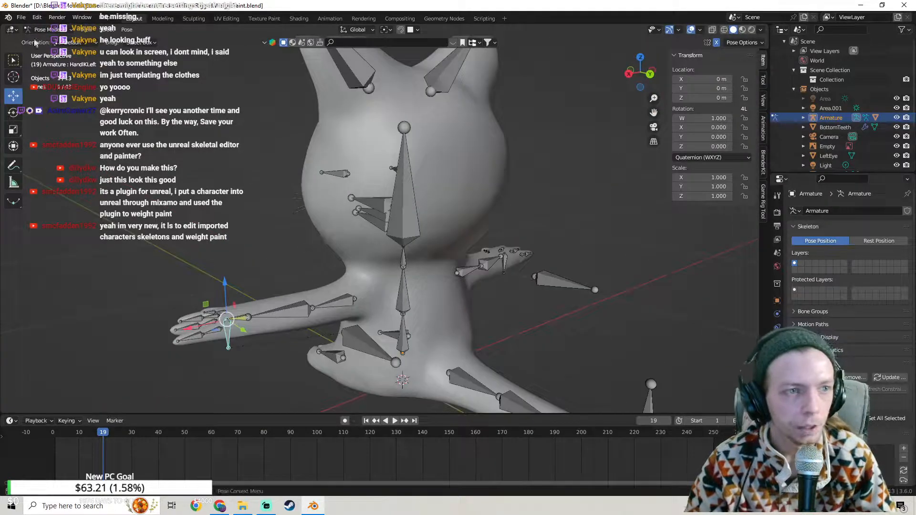
Step: Return to Object Mode, add the body to the armature selection and put it back into Weight Paint mode
shift+middle_drag(297, 269, 284, 210)
click(42, 31)
click(42, 40)
scroll(279, 232, up, 5)
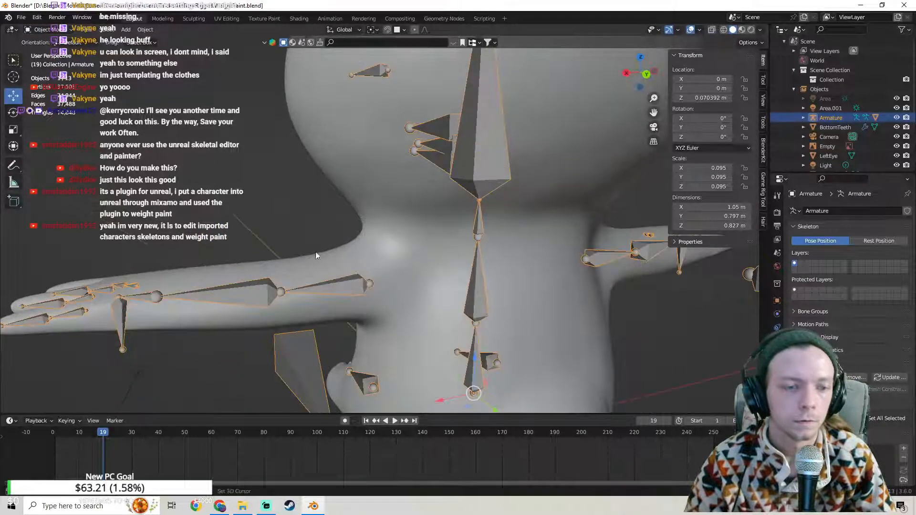
shift+click(342, 254)
click(51, 33)
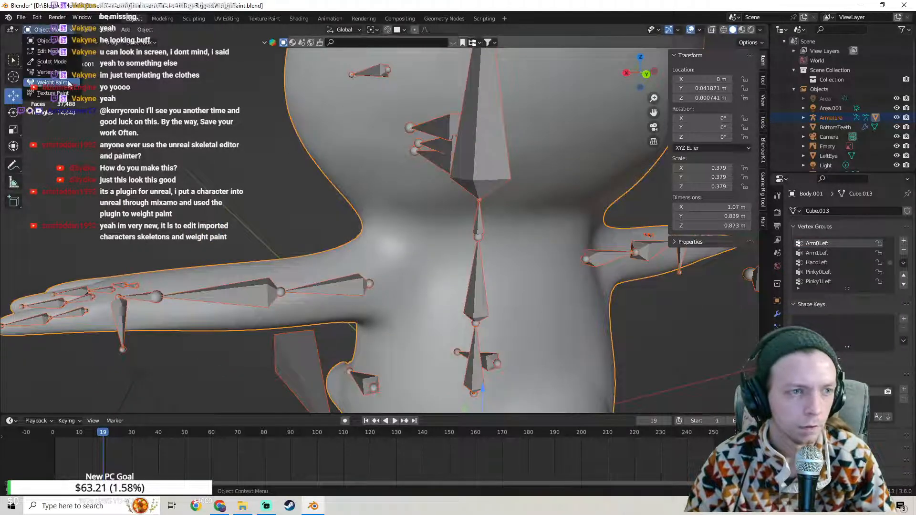
click(74, 82)
Step: Examine the left upper arm weights around the head, neck and shoulder from all sides, and save the project
scroll(186, 117, down, 2)
mouse_move(189, 114)
middle_down()
mouse_move(249, 133)
mouse_move(289, 116)
mouse_move(309, 186)
mouse_move(400, 201)
middle_up()
middle_drag(355, 272, 327, 225)
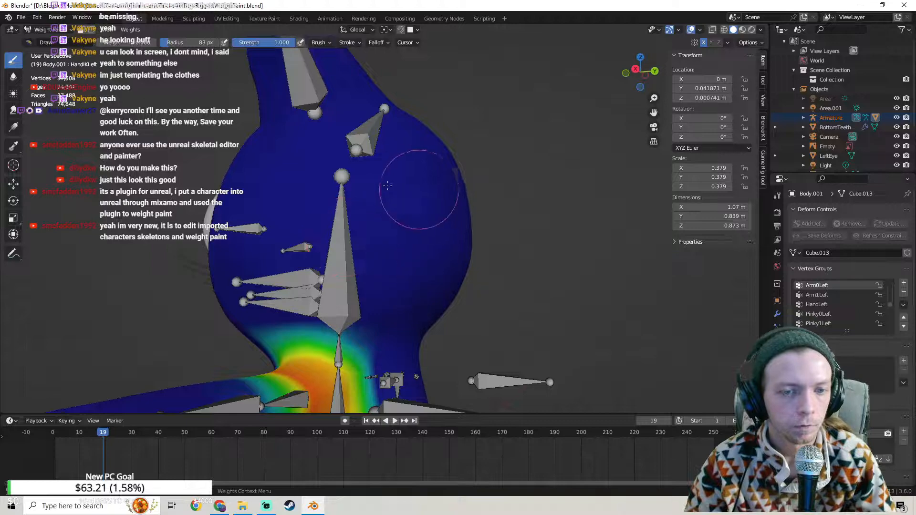
middle_drag(377, 174, 327, 276)
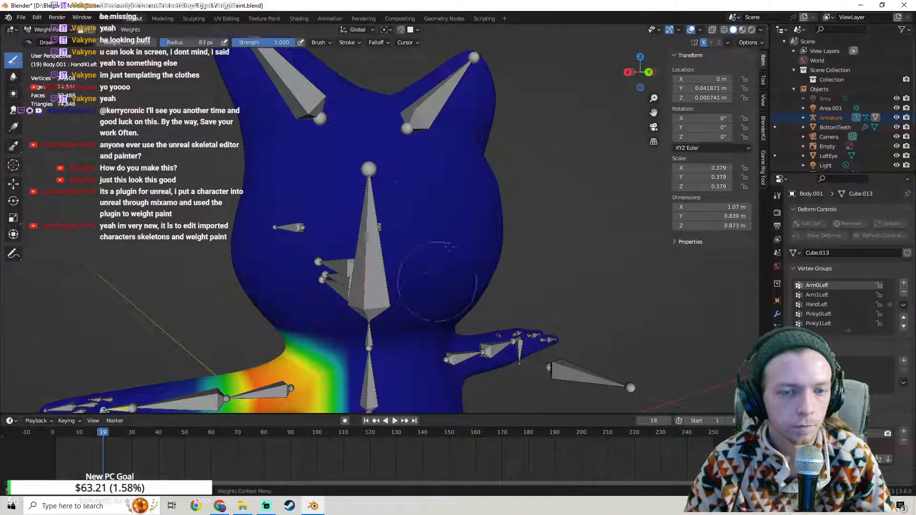
mouse_move(346, 193)
middle_down()
mouse_move(310, 199)
mouse_move(279, 251)
middle_up()
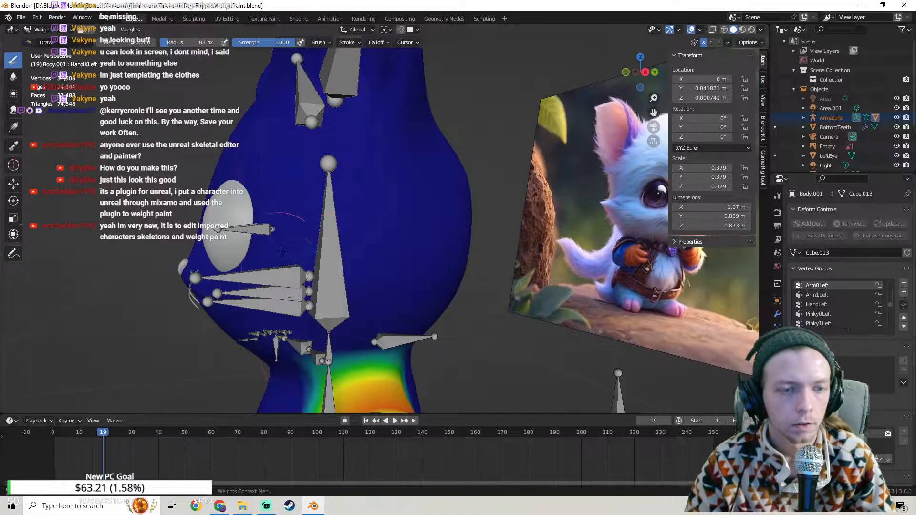
middle_drag(335, 234, 382, 247)
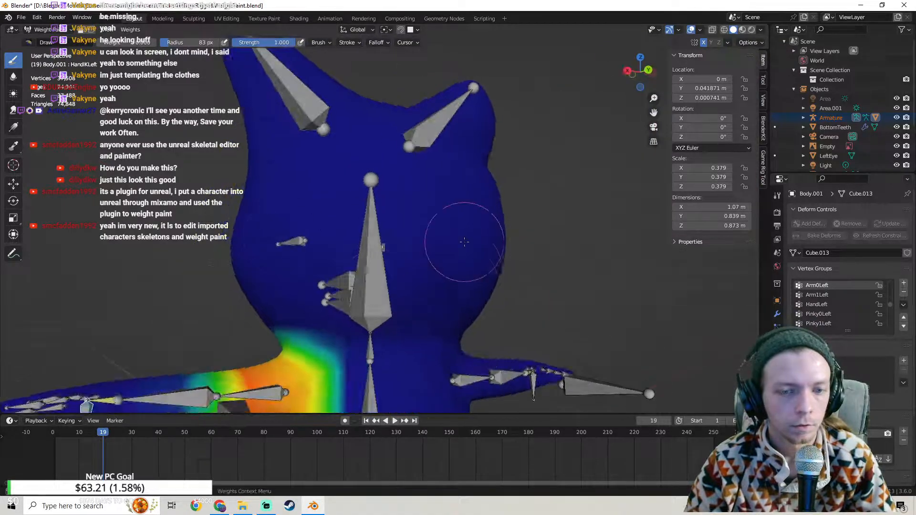
mouse_move(457, 239)
middle_down()
mouse_move(429, 224)
mouse_move(424, 289)
middle_up()
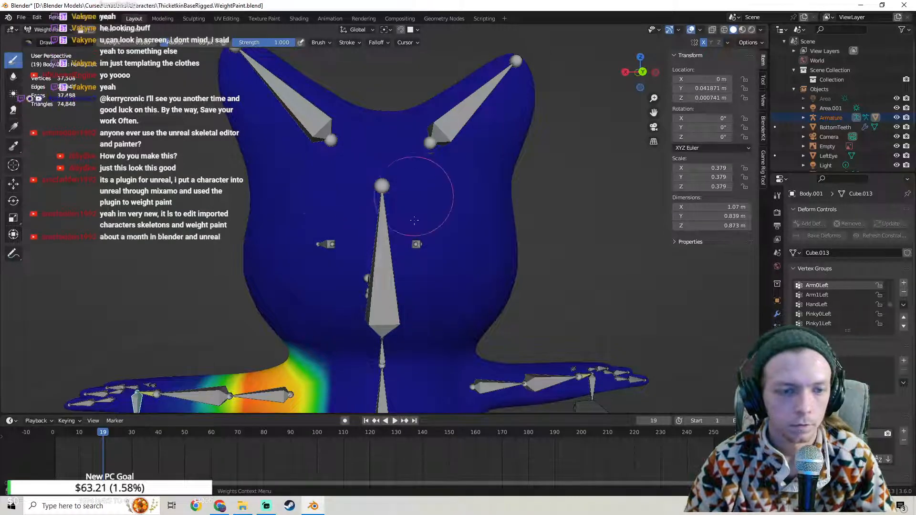
middle_drag(311, 184, 267, 208)
middle_drag(311, 230, 249, 217)
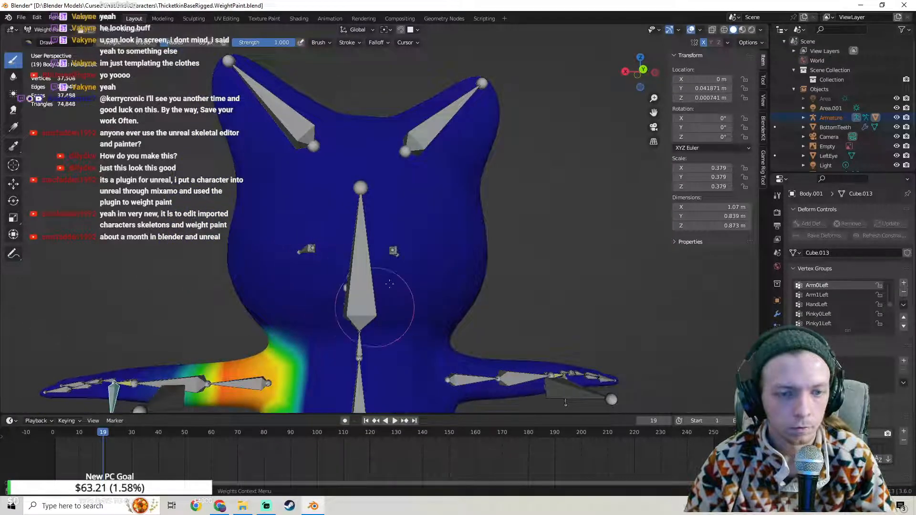
middle_drag(320, 200, 280, 178)
middle_drag(181, 232, 278, 229)
scroll(230, 231, down, 2)
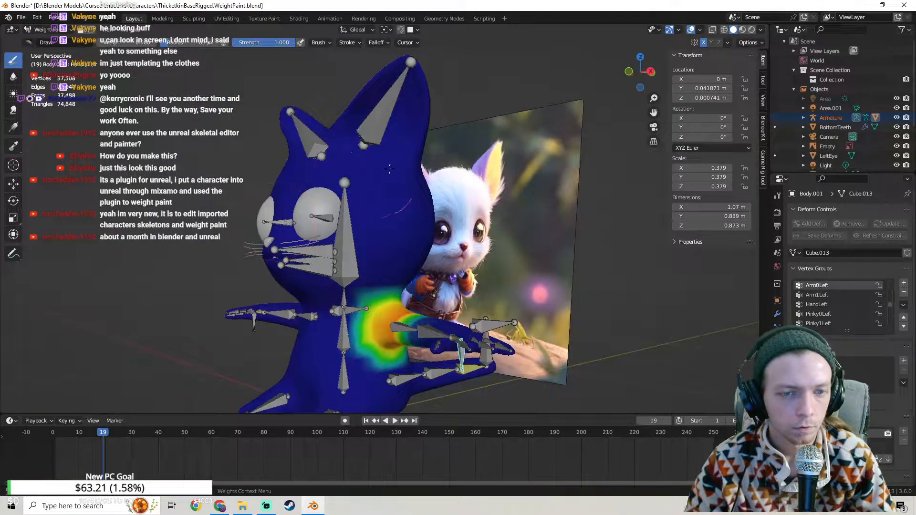
middle_drag(452, 193, 449, 342)
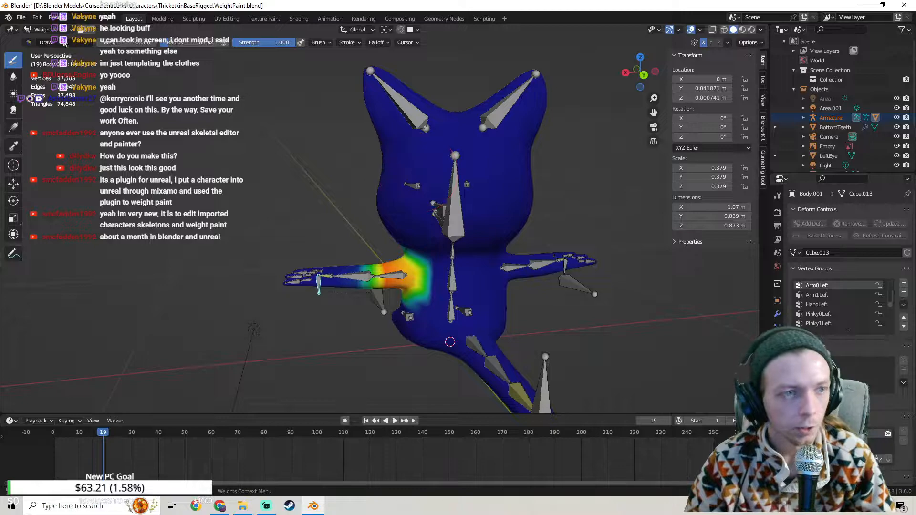
Step: Switch the body from Weight Paint to Object Mode, select only the armature and enter Pose Mode
scroll(462, 196, up, 3)
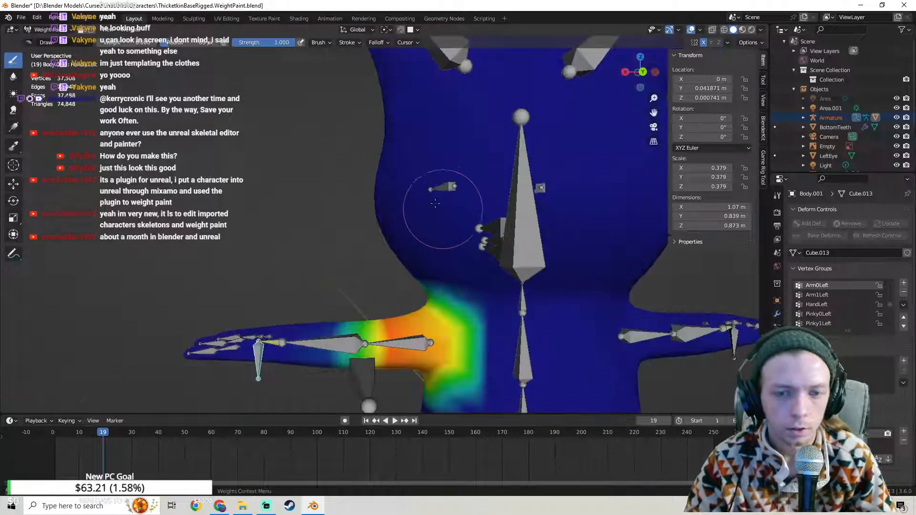
click(53, 29)
click(50, 41)
shift+middle_drag(330, 308, 346, 229)
click(268, 289)
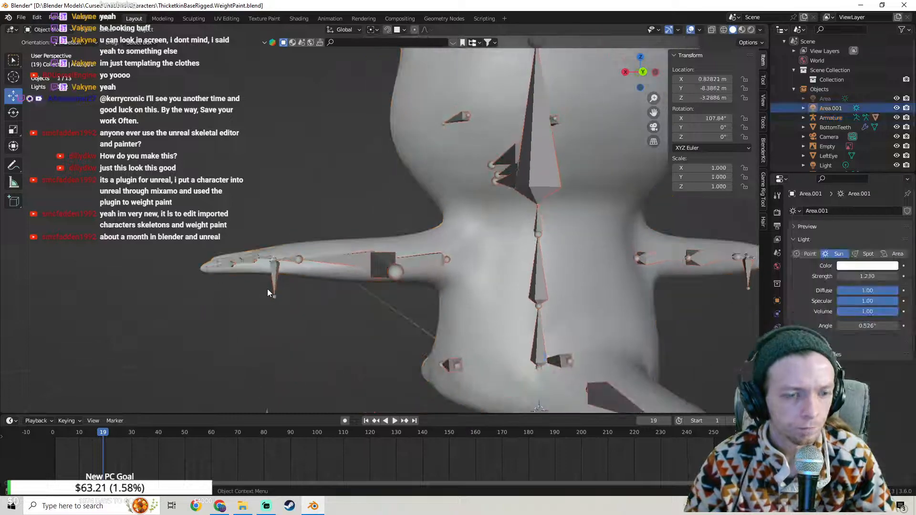
click(273, 285)
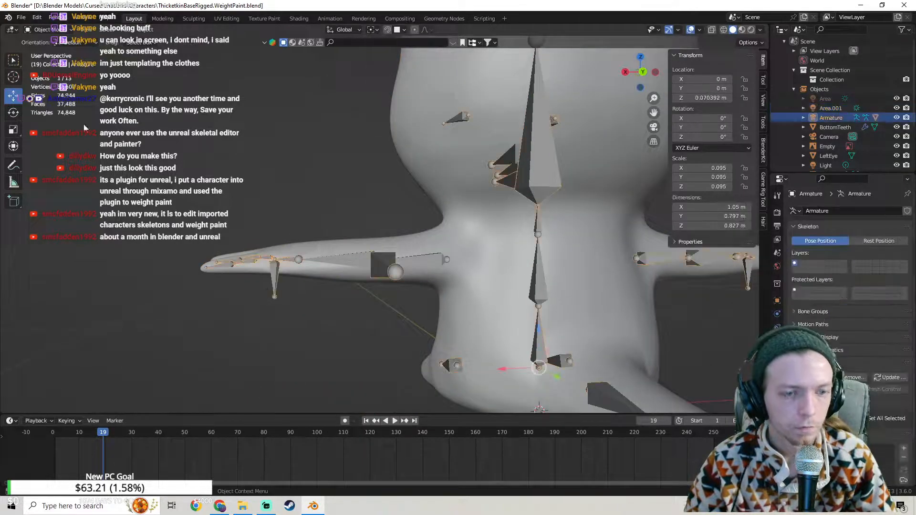
click(41, 30)
click(50, 63)
Step: Move the HandIKLeft bone toward the body by about 0.045 m in X and 0.008 m in Y
shift+middle_drag(178, 190, 265, 155)
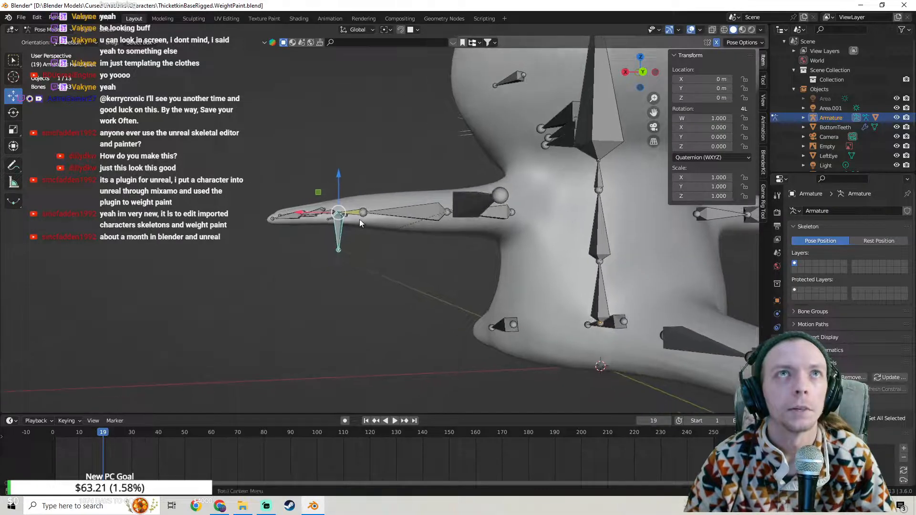
shift+middle_drag(360, 219, 369, 206)
scroll(363, 215, up, 2)
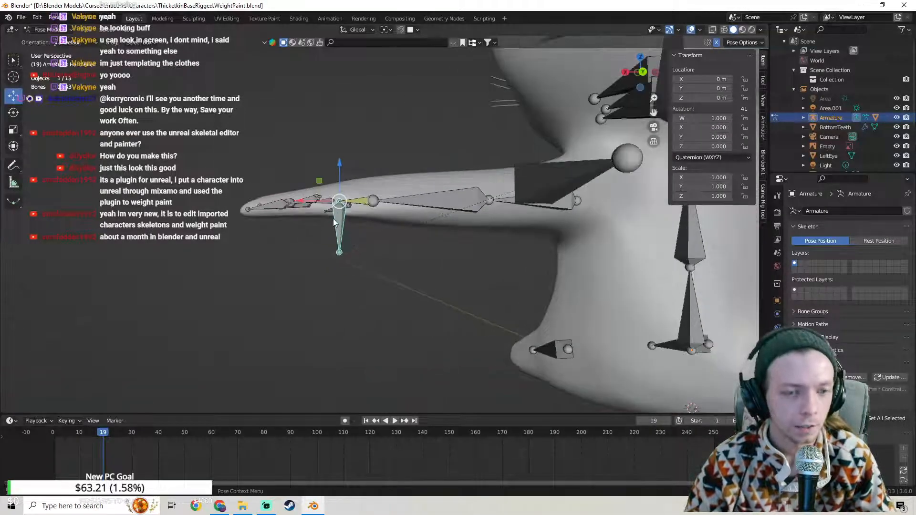
scroll(334, 219, down, 1)
key(g)
click(388, 207)
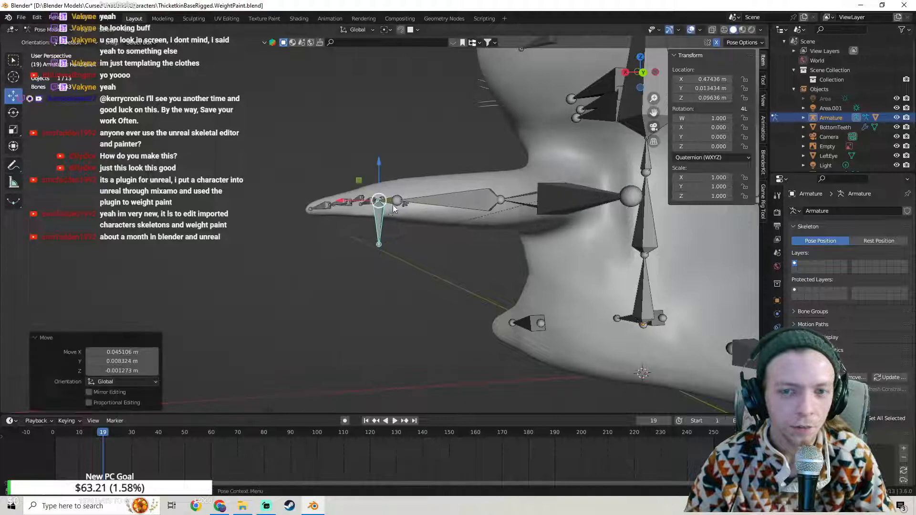
Step: Undo the last move of the HandIKLeft bone
scroll(429, 185, down, 2)
shift+middle_drag(450, 173, 371, 238)
key(ctrl+z)
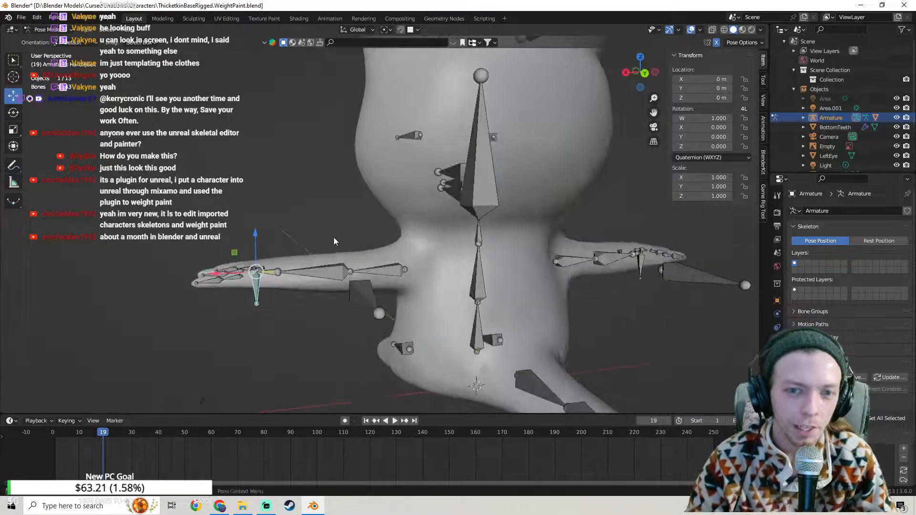
Step: Try moving the HandIKLeft bone toward the body, checking the shoulder from behind and from the side, and revert each move
middle_drag(272, 256, 288, 261)
key(g)
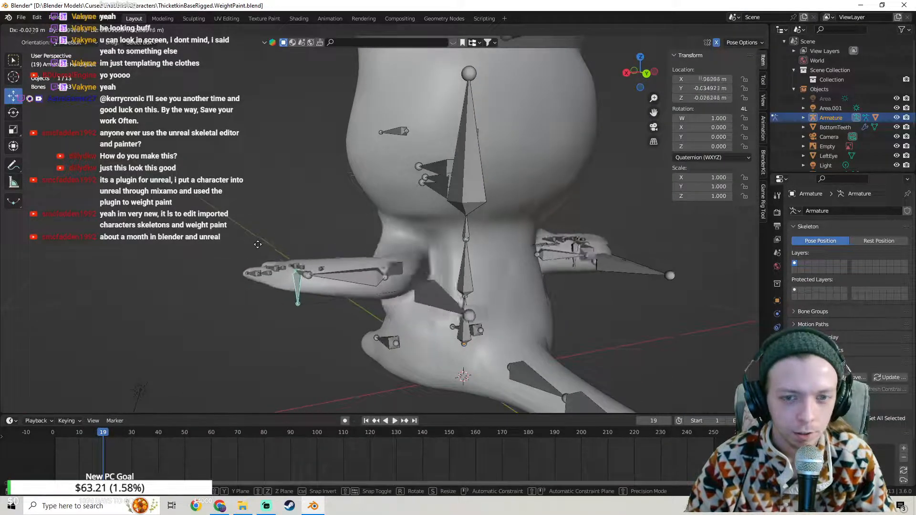
click(262, 249)
key(ctrl+z)
middle_drag(263, 249, 467, 250)
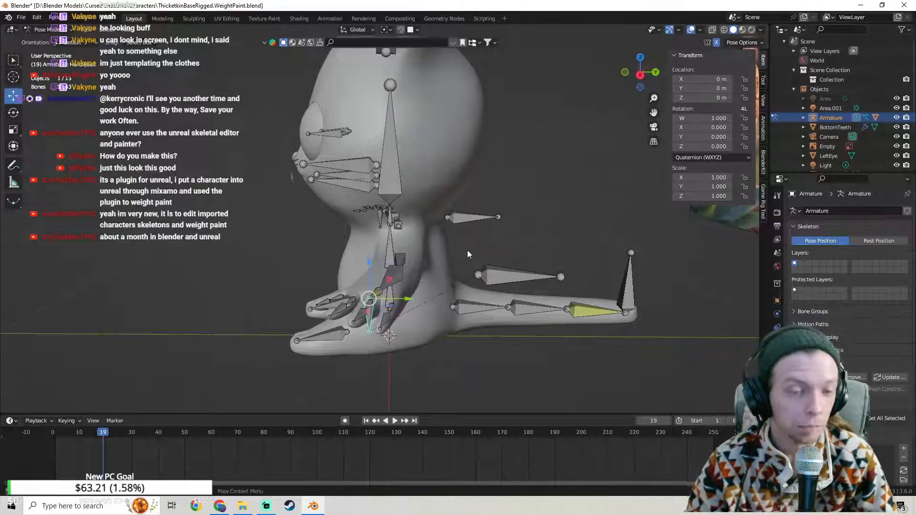
key(g)
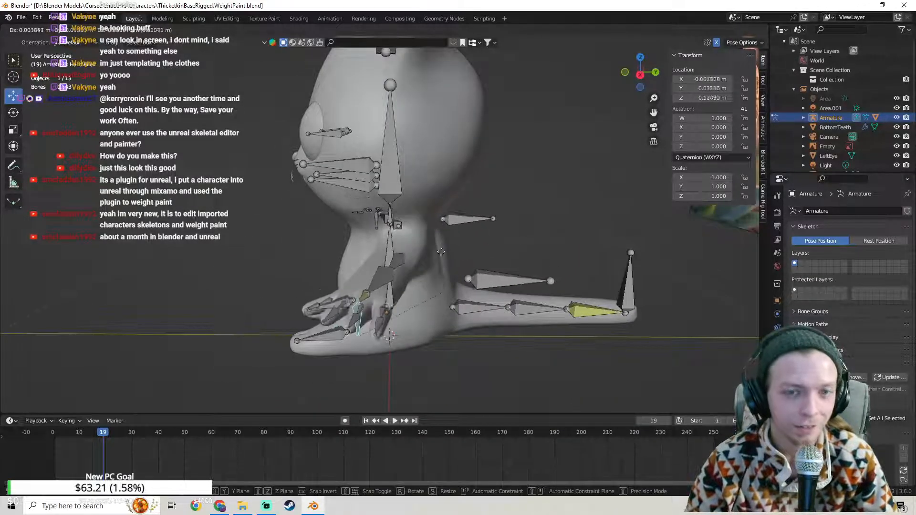
key(Escape)
Step: Try several more HandIKLeft positions from different rear angles to test the armpit and shoulder deformation, and undo them
middle_drag(465, 245, 342, 236)
key(g)
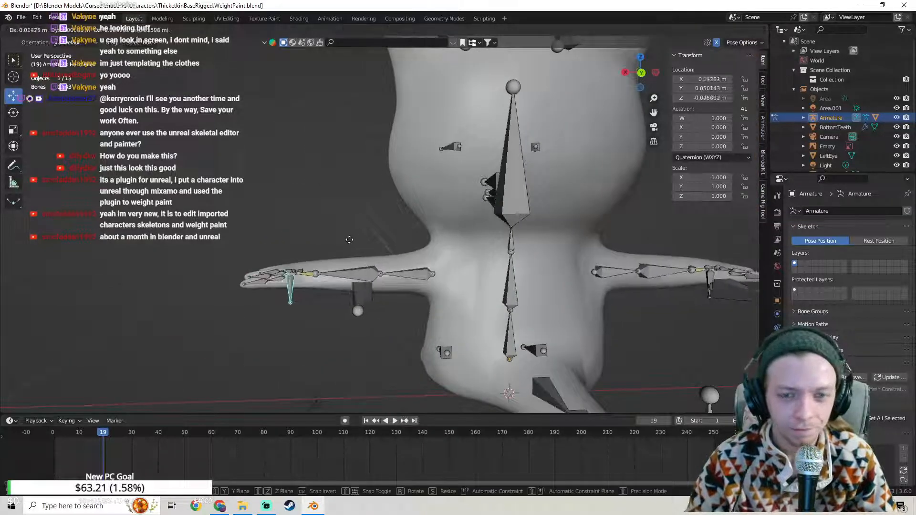
click(365, 250)
key(ctrl+z)
mouse_move(462, 257)
middle_down()
mouse_move(433, 260)
mouse_move(460, 263)
middle_up()
key(g)
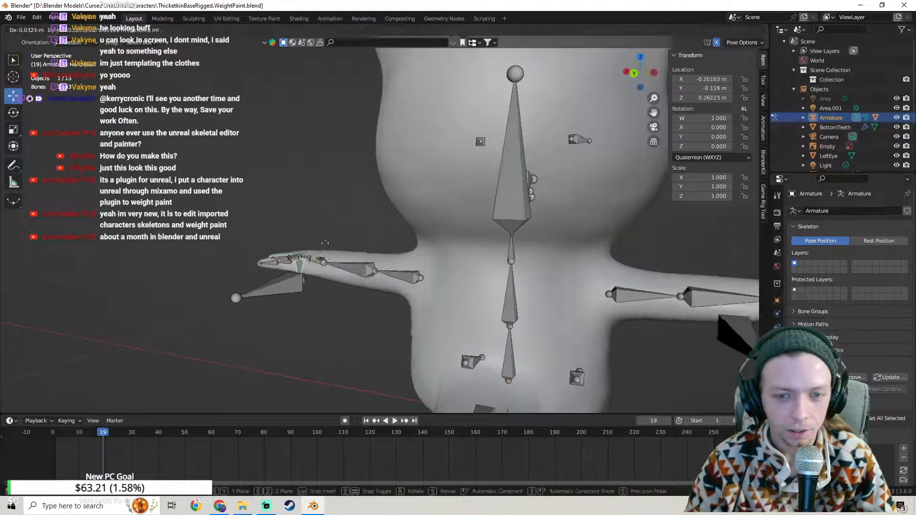
click(345, 251)
mouse_move(345, 250)
middle_down()
mouse_move(396, 245)
mouse_move(347, 233)
middle_up()
key(g)
click(353, 245)
key(ctrl+z)
Step: Switch the armature to Object Mode, add the body to the selection and put it into Weight Paint mode
click(44, 31)
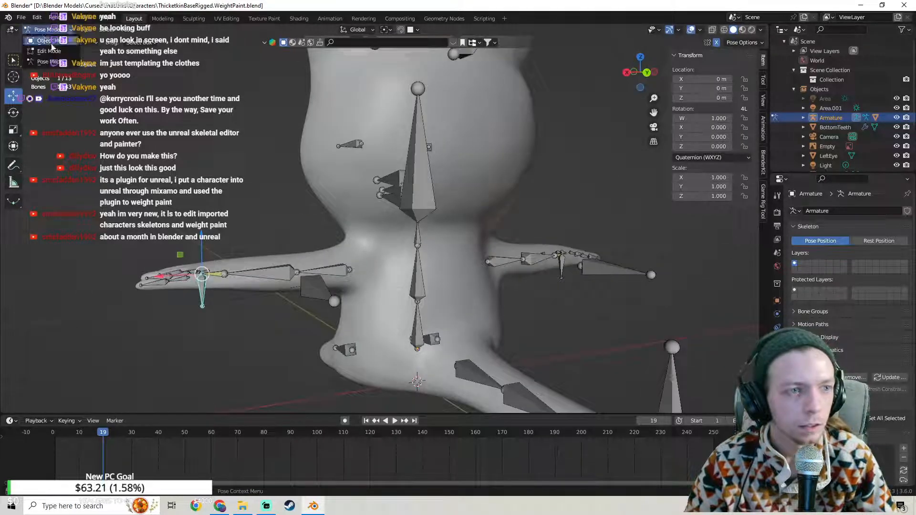
click(46, 39)
scroll(291, 300, up, 2)
scroll(276, 296, down, 3)
scroll(295, 233, up, 2)
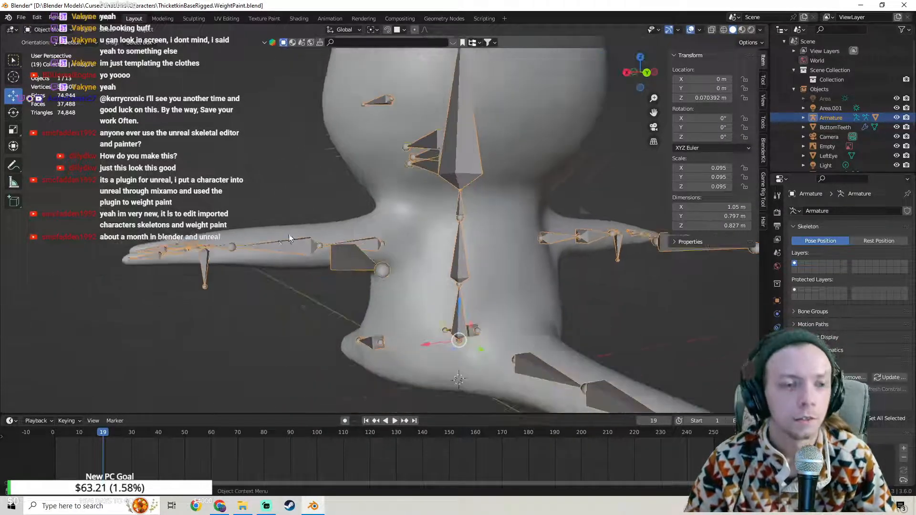
shift+click(336, 230)
shift+middle_drag(336, 230, 219, 257)
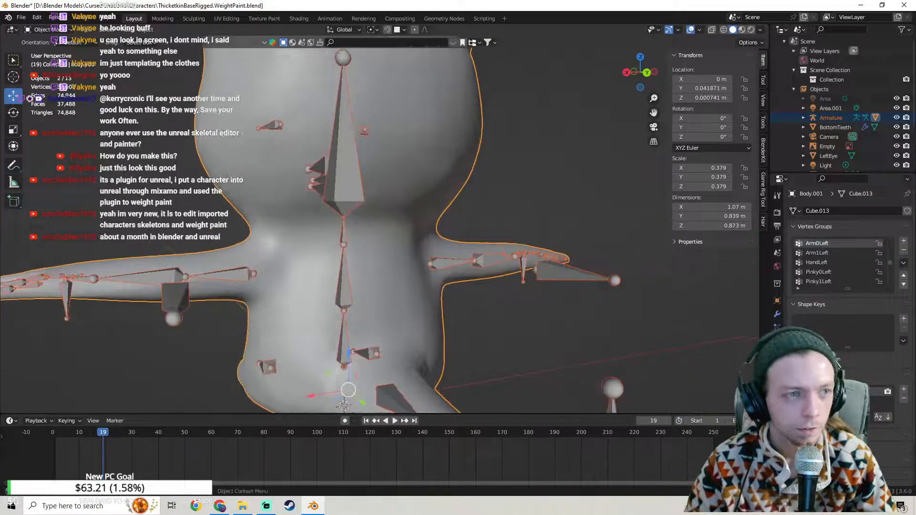
click(52, 31)
click(60, 83)
Step: Examine the Arm0Left weights around the shoulder, neck and upper chest from the back, side and front
scroll(420, 248, up, 2)
mouse_move(420, 248)
middle_down()
mouse_move(426, 272)
mouse_move(431, 241)
middle_up()
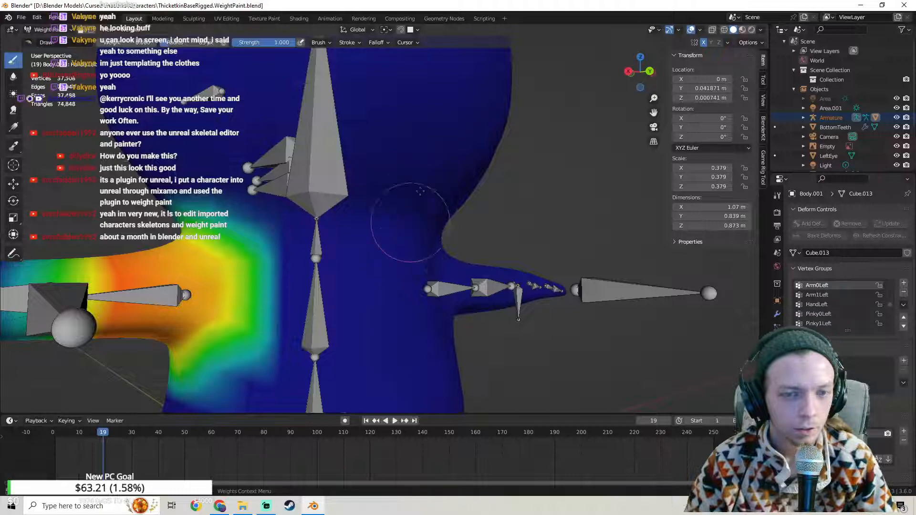
middle_drag(428, 183, 415, 157)
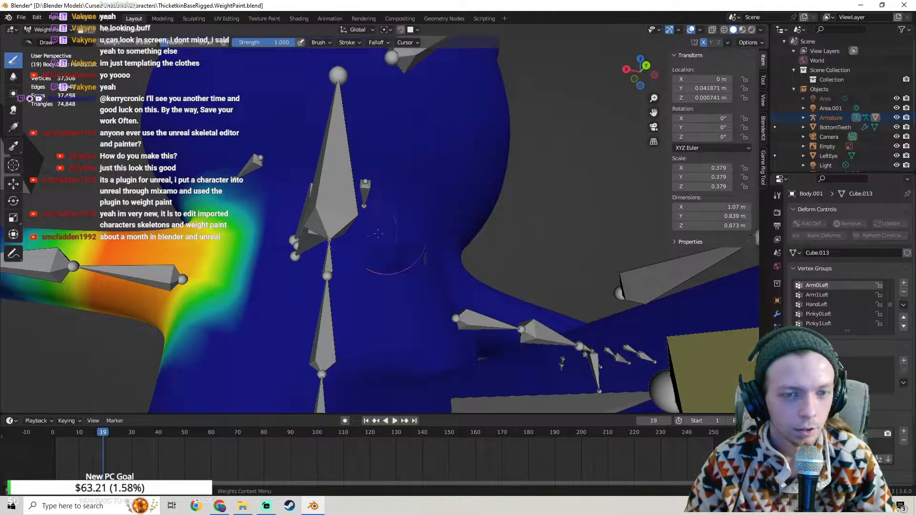
middle_drag(359, 177, 364, 178)
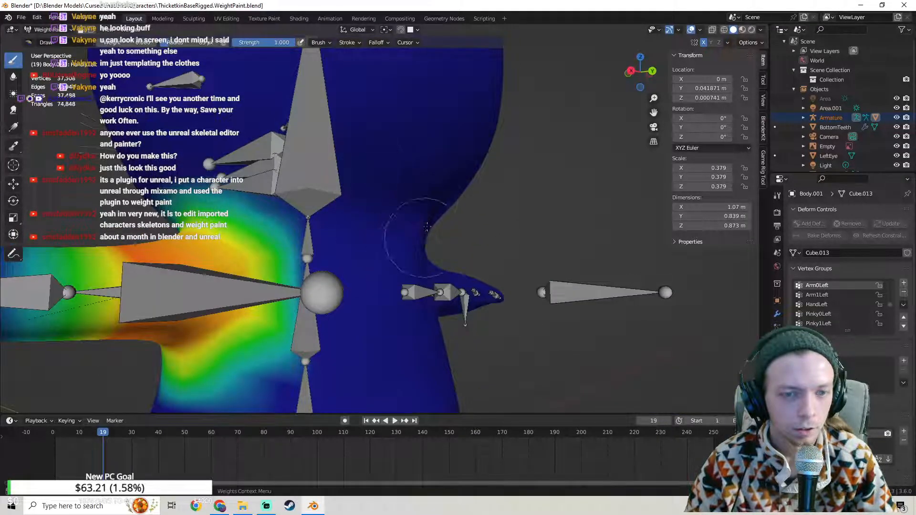
middle_drag(401, 239, 414, 184)
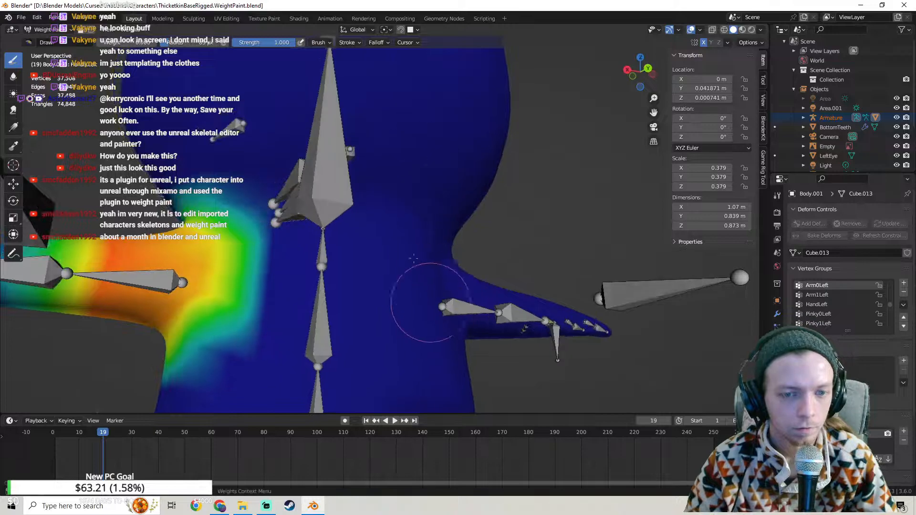
mouse_move(352, 267)
middle_down()
mouse_move(342, 239)
mouse_move(422, 356)
middle_up()
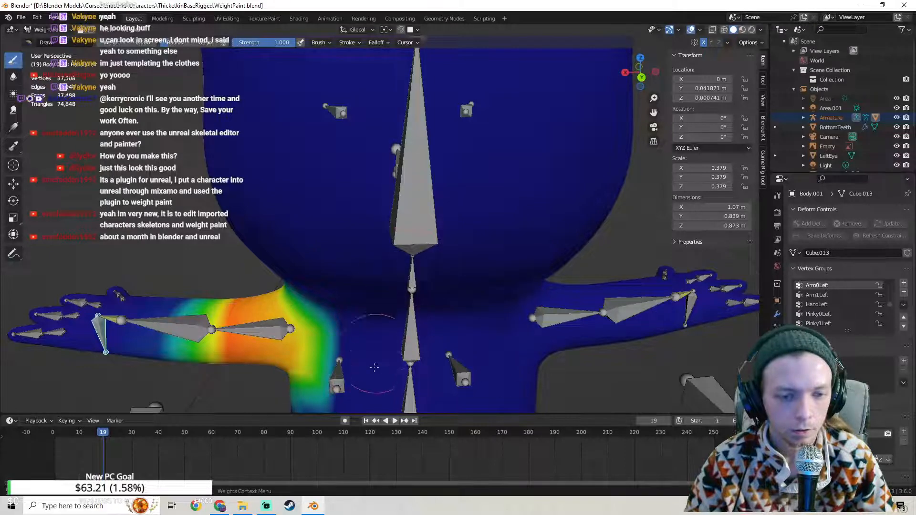
middle_drag(466, 382, 458, 237)
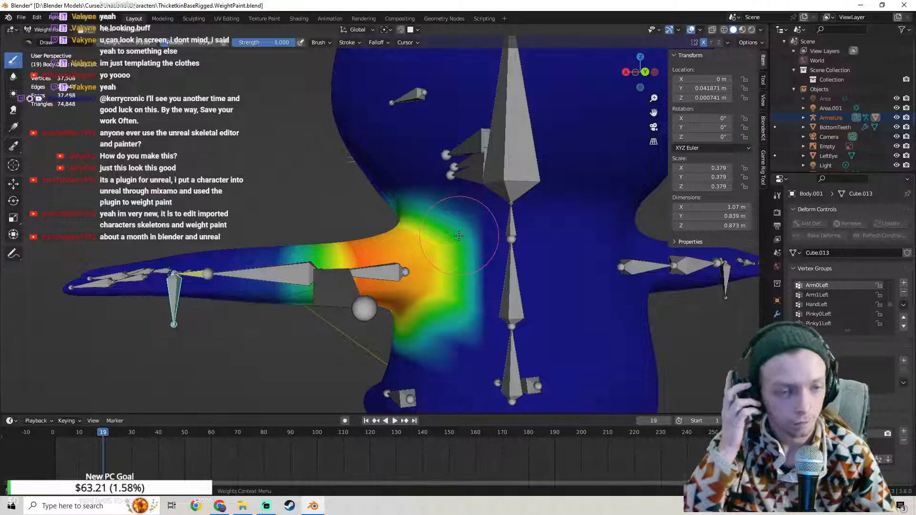
Step: Return the body to Object Mode, select only the armature and enter Pose Mode
scroll(459, 236, up, 2)
click(49, 34)
click(50, 39)
shift+middle_drag(242, 322, 276, 297)
click(277, 295)
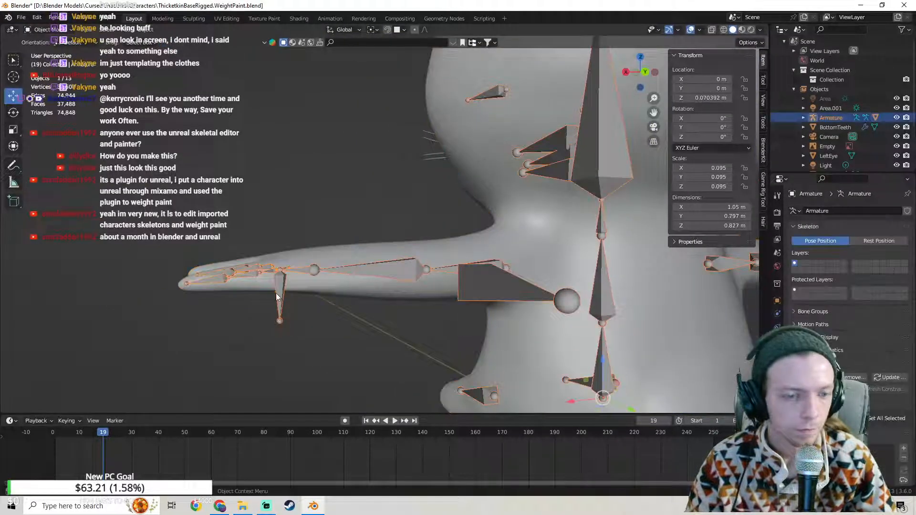
click(48, 29)
click(50, 64)
Step: Try lowering and swinging the left arm with the HandIKLeft bone, inspect it from the side and front, and undo the pose
scroll(196, 198, down, 3)
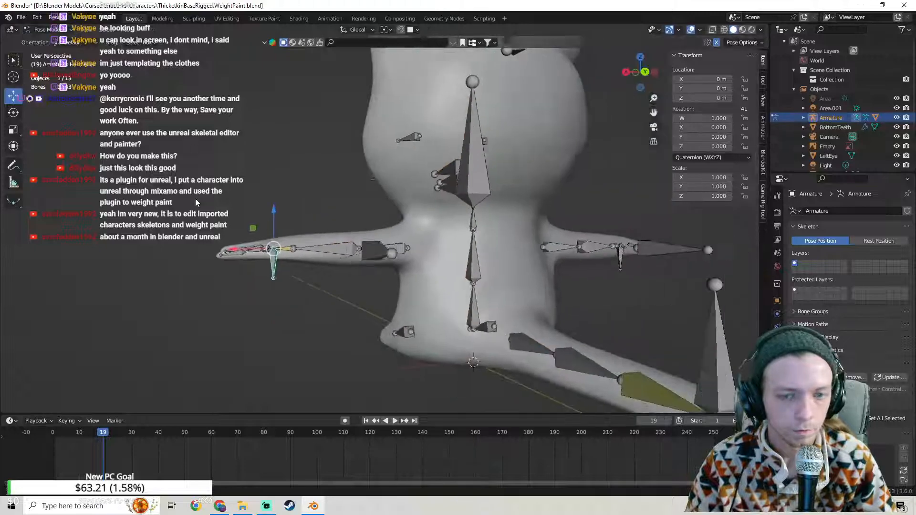
drag(262, 275, 281, 280)
click(281, 279)
middle_drag(281, 279, 357, 292)
key(g)
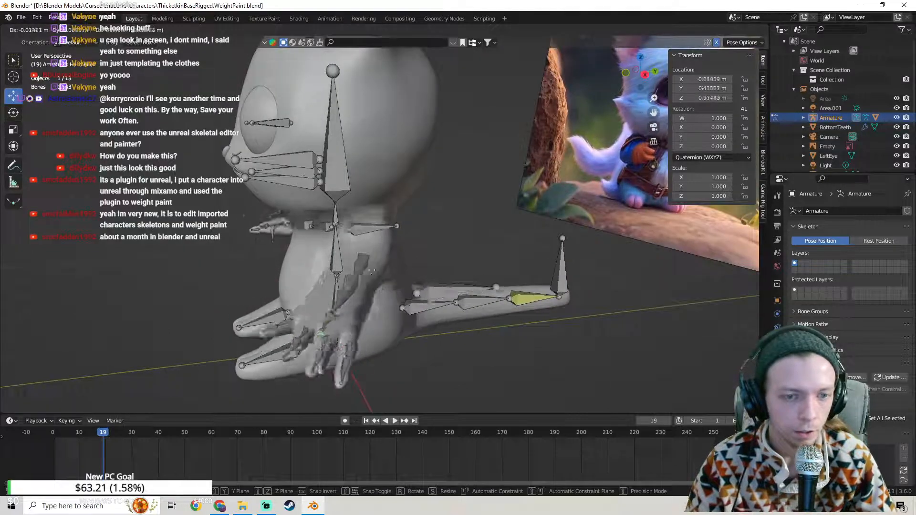
click(362, 287)
middle_drag(367, 274, 544, 267)
click(528, 283)
key(g)
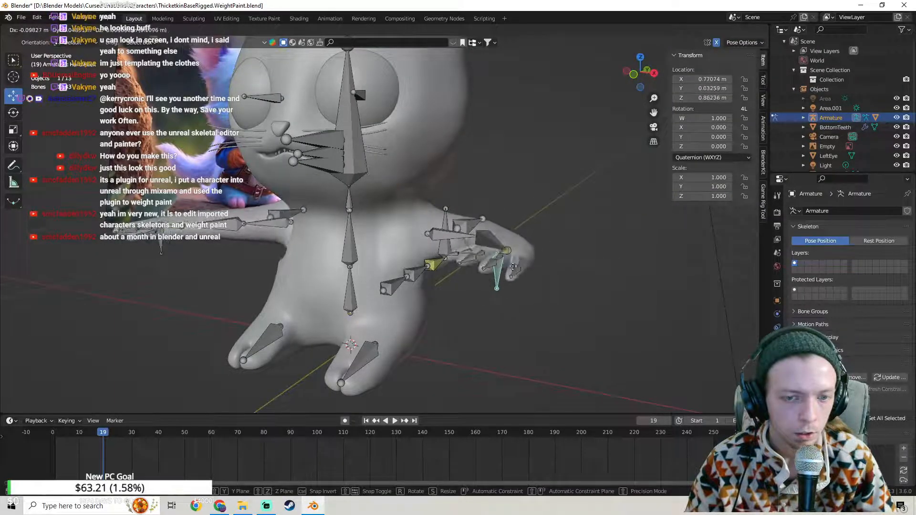
click(500, 267)
key(ctrl+z)
Step: Try moving the HandIKLeft bone slightly inward from the front, inspect the shoulder from behind, and undo the move
mouse_move(511, 268)
middle_down()
mouse_move(490, 261)
mouse_move(506, 265)
middle_up()
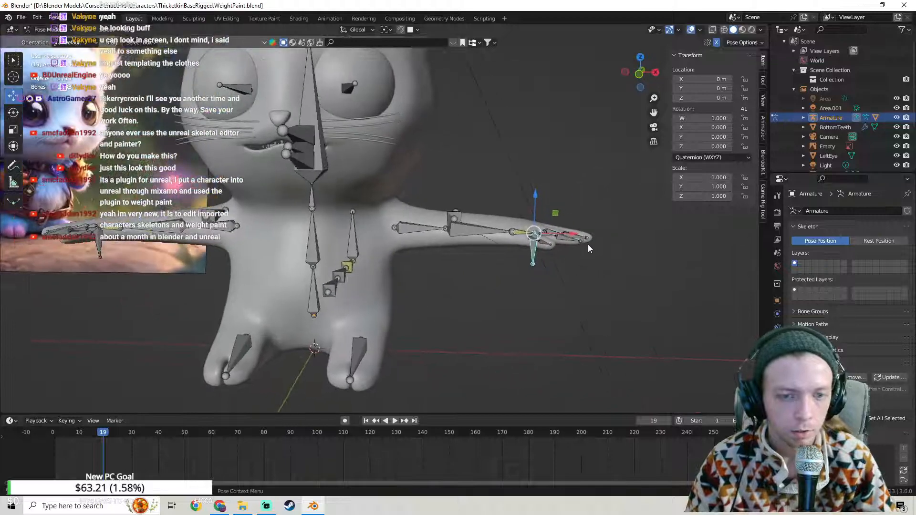
key(g)
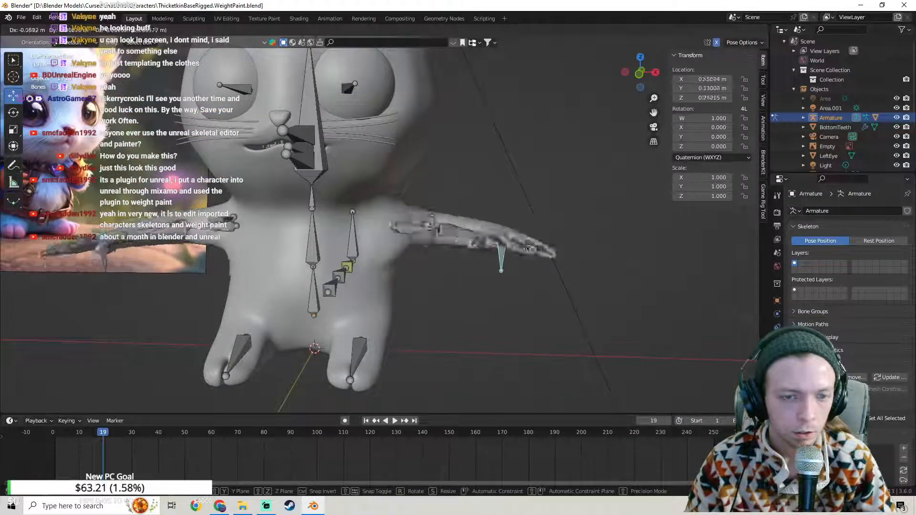
click(486, 243)
middle_drag(488, 242, 277, 251)
key(ctrl+z)
Step: Try pulling the HandIKLeft bone toward the body twice from the rear view, and revert both moves
key(g)
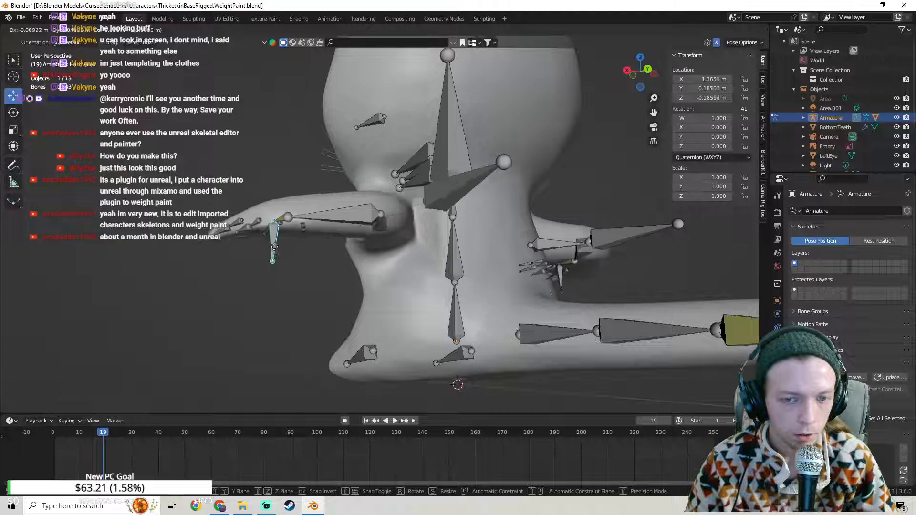
key(Escape)
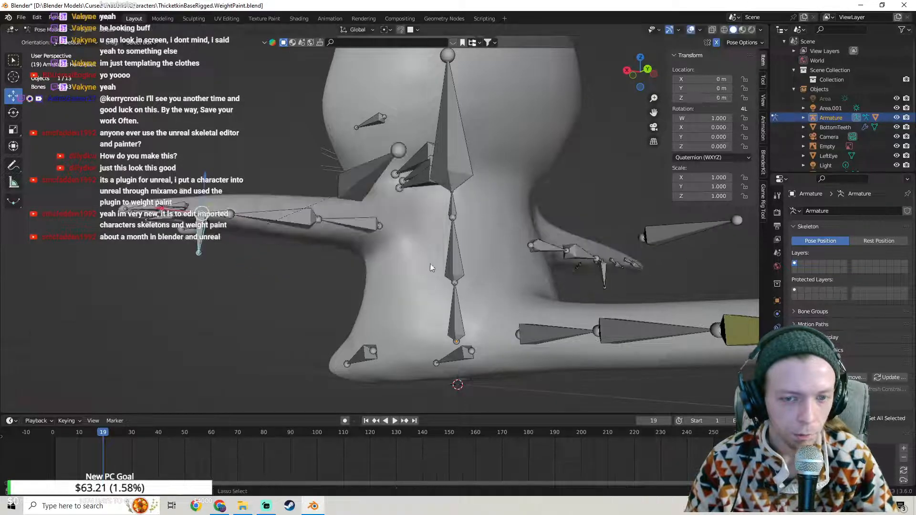
key(g)
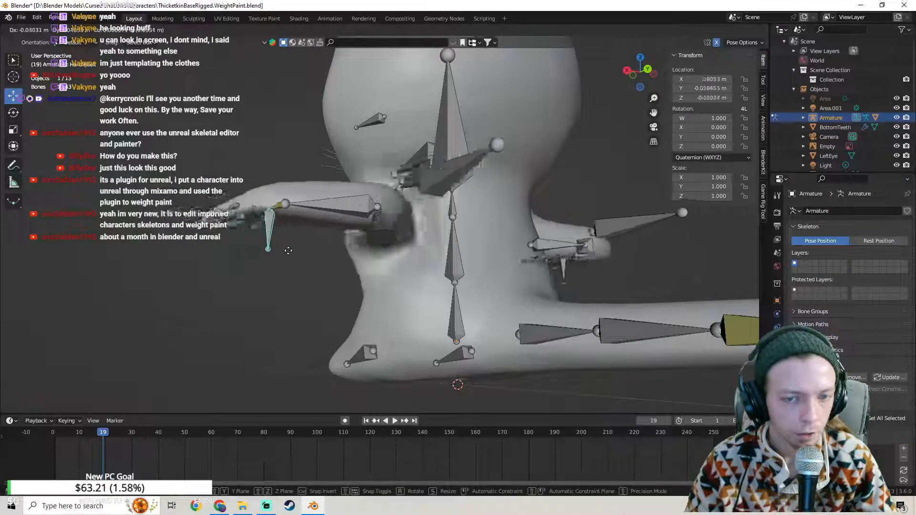
click(276, 255)
key(ctrl+z)
Step: Save the project file
middle_drag(355, 261, 352, 257)
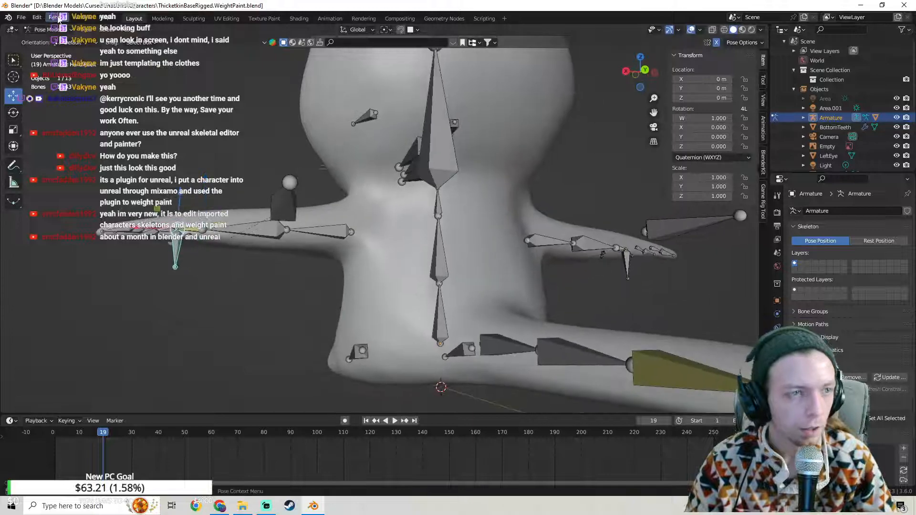
click(28, 18)
click(42, 81)
Step: Leave Pose Mode for Object Mode, add the body to the armature selection and enter Weight Paint mode
mouse_move(214, 186)
middle_down()
mouse_move(224, 191)
mouse_move(208, 177)
middle_up()
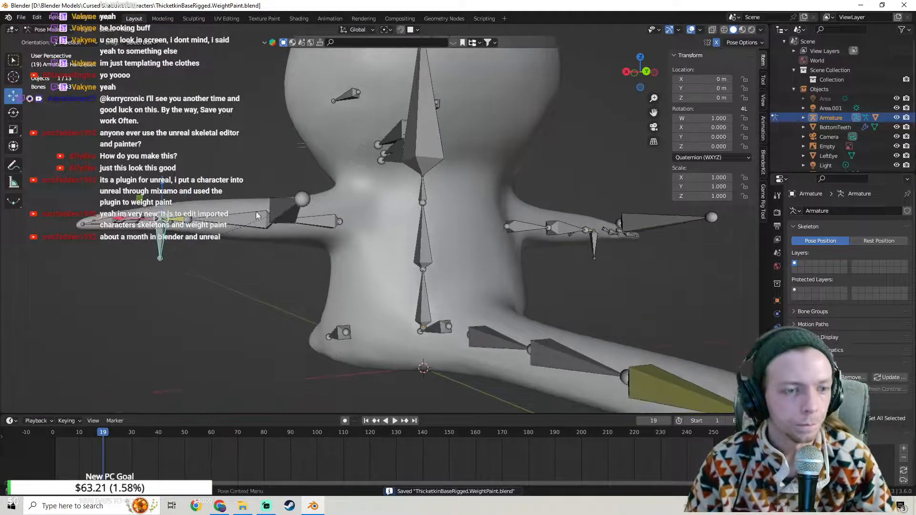
click(228, 201)
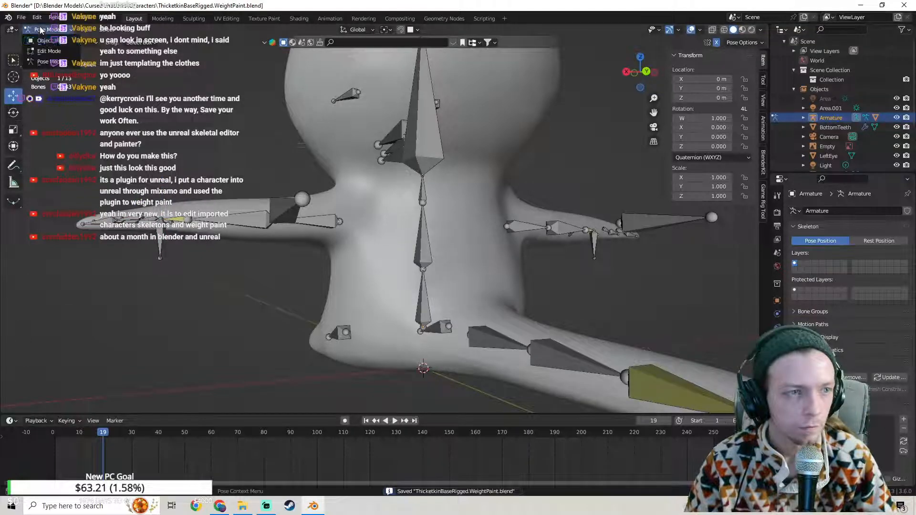
click(40, 30)
click(48, 41)
shift+click(223, 205)
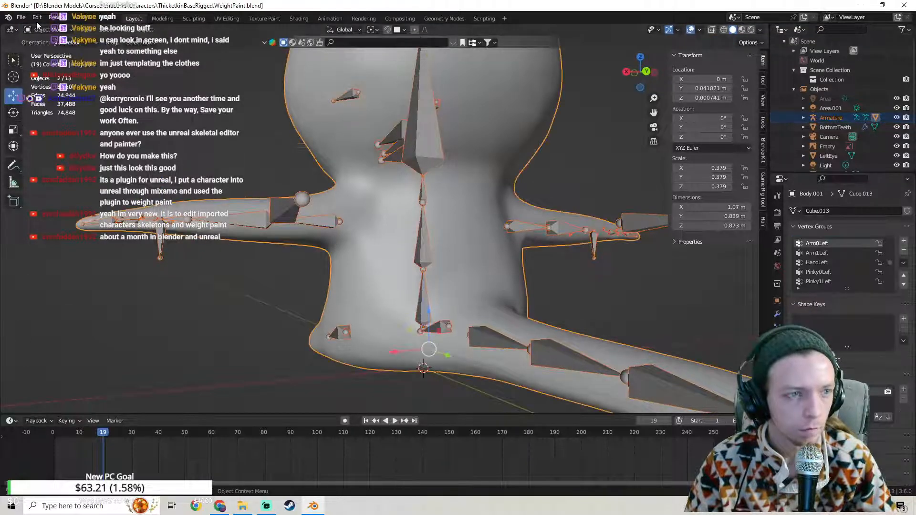
click(40, 30)
click(48, 88)
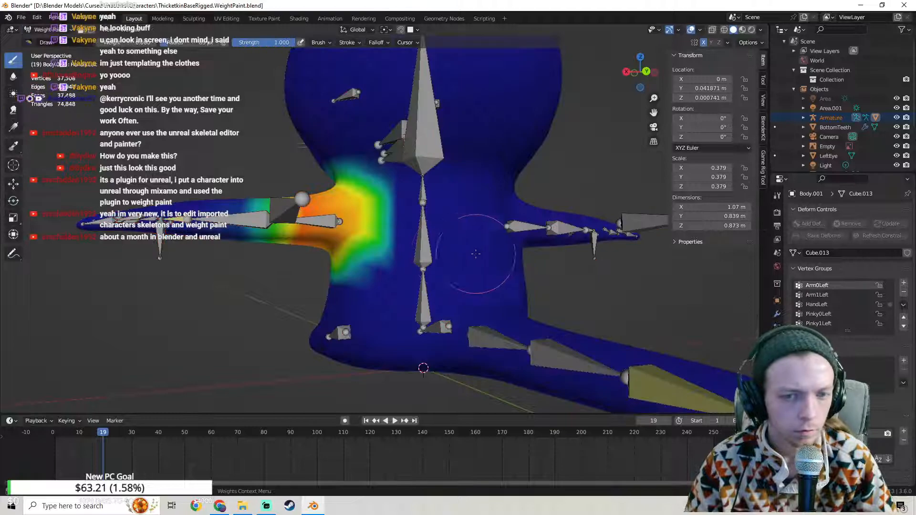
Step: Check the left shoulder weights from behind, switch to Object Mode, select only the armature and enter Pose Mode
middle_drag(475, 253, 392, 224)
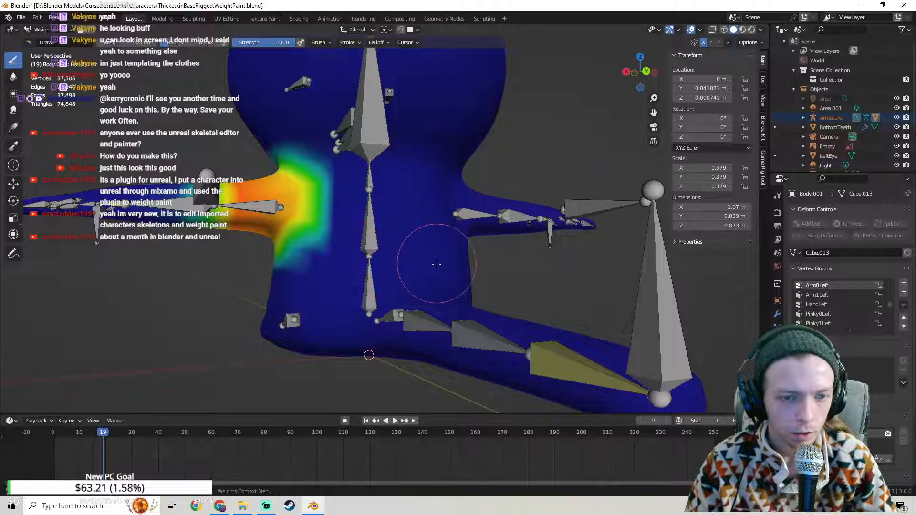
middle_drag(388, 257, 130, 83)
click(50, 31)
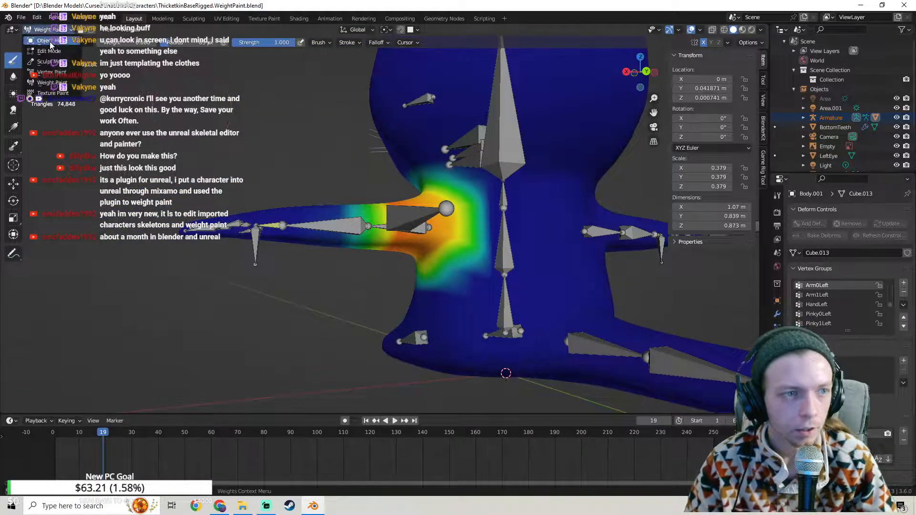
click(49, 41)
click(47, 30)
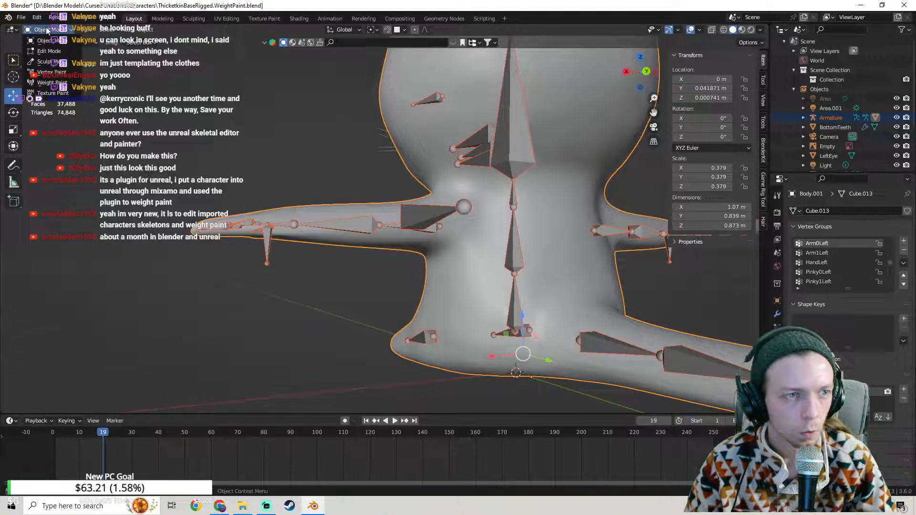
click(266, 242)
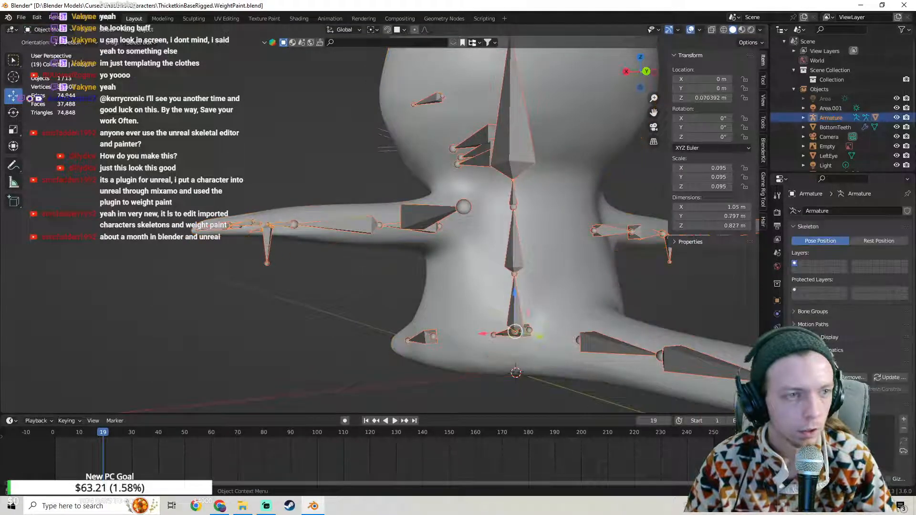
click(48, 30)
click(49, 62)
Step: Move the HandIKLeft bone by about -0.070 m in X, 0.028 m in Y and -0.026 m in Z
click(263, 243)
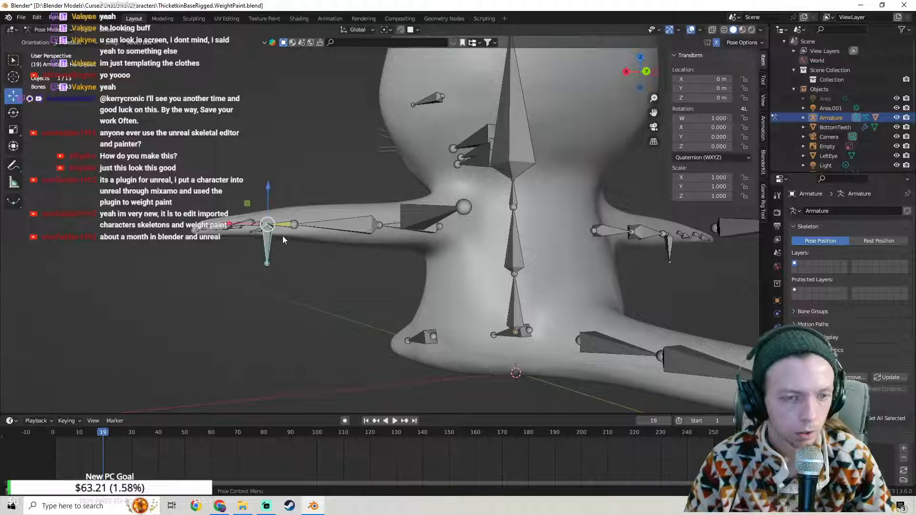
drag(274, 227, 323, 245)
middle_drag(323, 246, 350, 242)
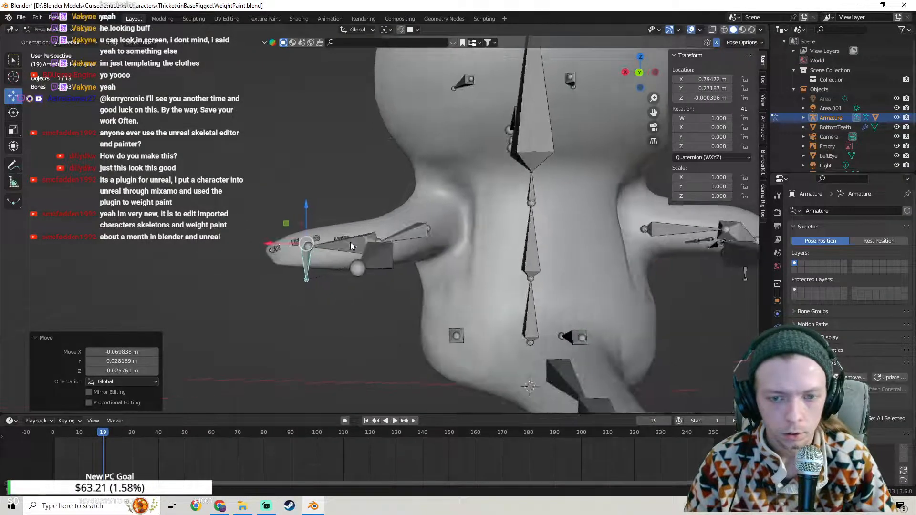
Step: Undo the last HandIKLeft move and try other positions for the left hand in front of the body, undoing each one
key(ctrl+z)
drag(269, 228, 310, 244)
middle_drag(310, 243, 448, 265)
key(ctrl+z)
key(g)
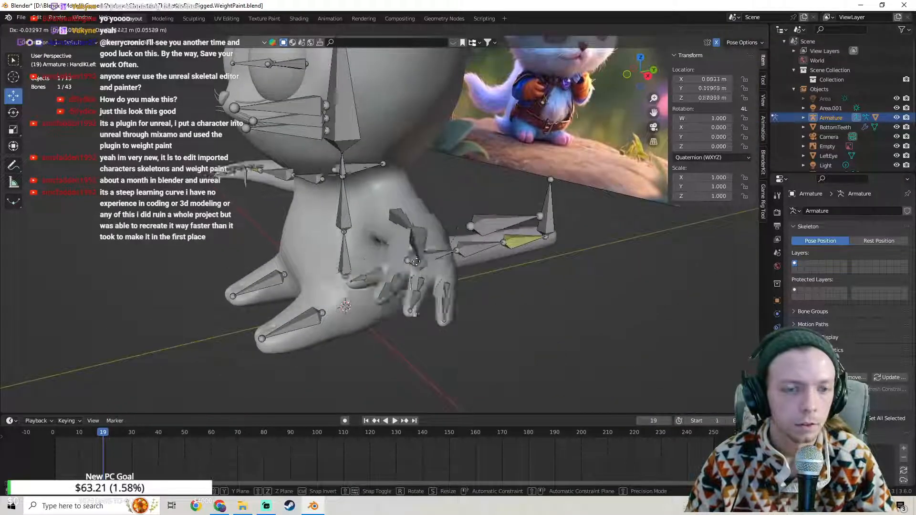
click(333, 267)
key(ctrl+z)
Step: Try moving the HandIKLeft bone to test how the back of the left shoulder deforms, undoing each move
middle_drag(344, 268, 268, 267)
scroll(269, 267, down, 3)
key(g)
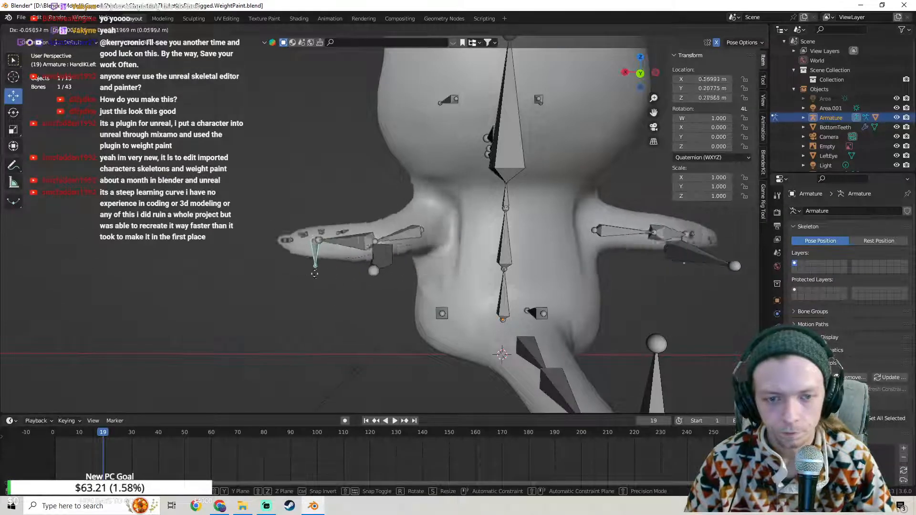
click(347, 274)
middle_drag(347, 277, 369, 308)
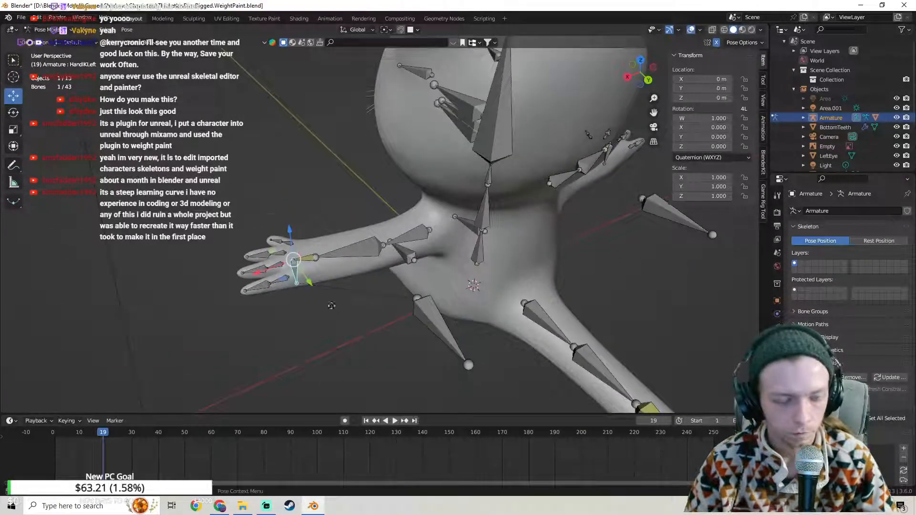
key(g)
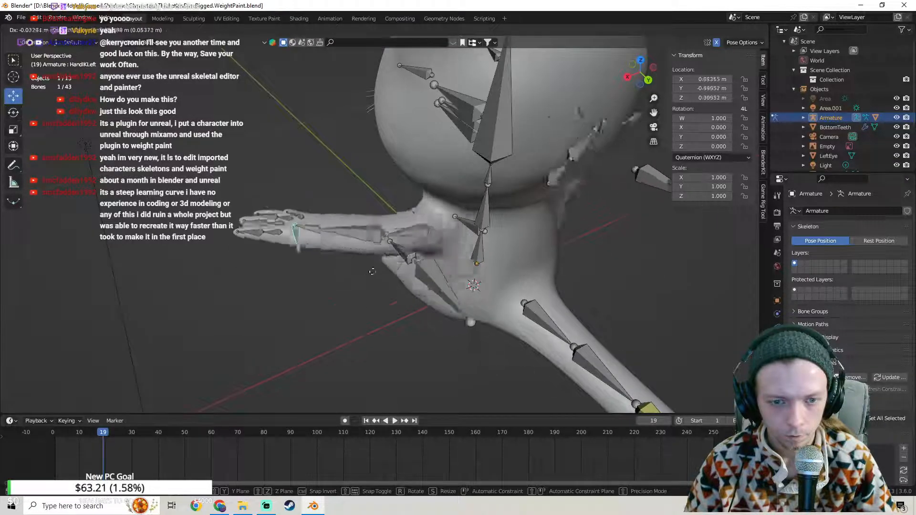
click(370, 282)
key(ctrl+z)
middle_drag(370, 282, 390, 212)
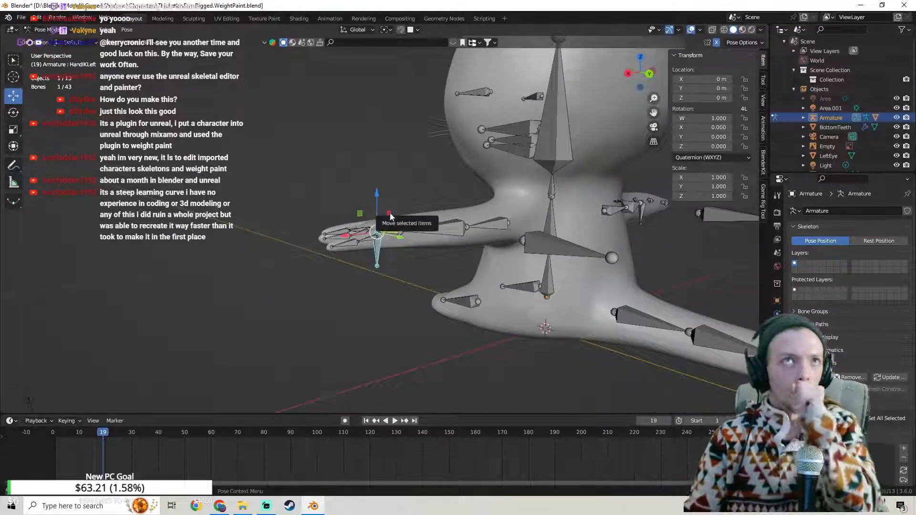
Step: Save the project file
click(20, 17)
click(38, 81)
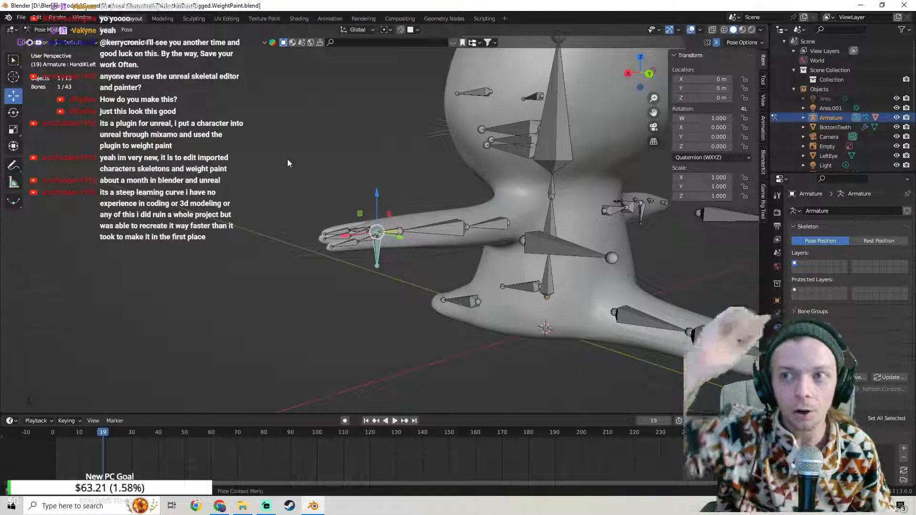
middle_drag(325, 269, 323, 275)
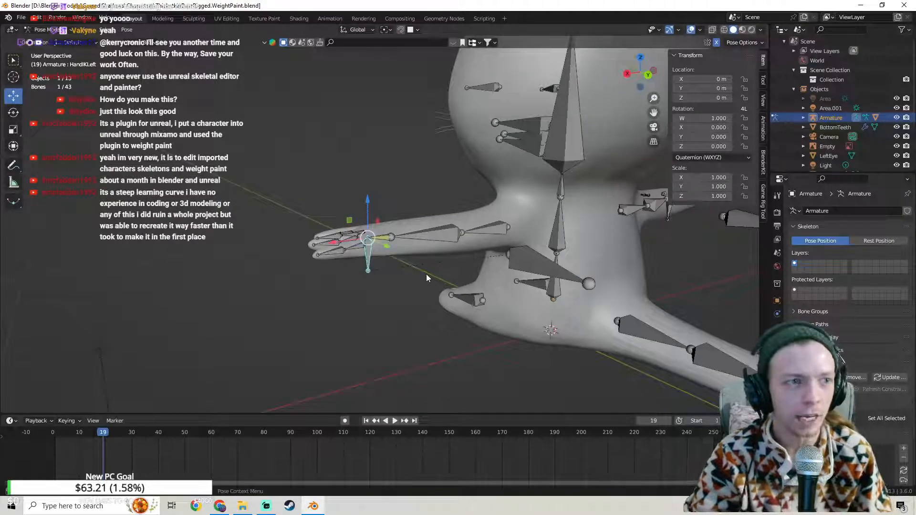
middle_drag(425, 274, 397, 233)
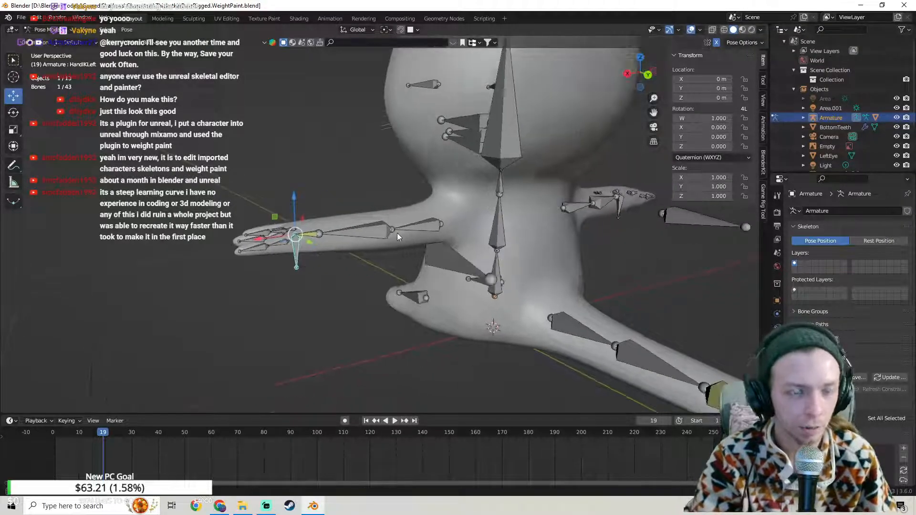
middle_drag(513, 241, 471, 251)
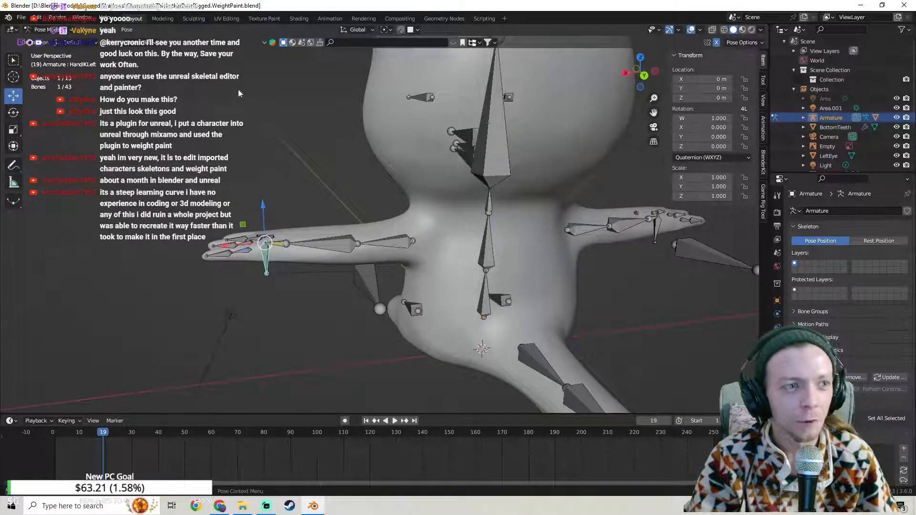
click(21, 18)
click(33, 84)
middle_drag(143, 152, 292, 195)
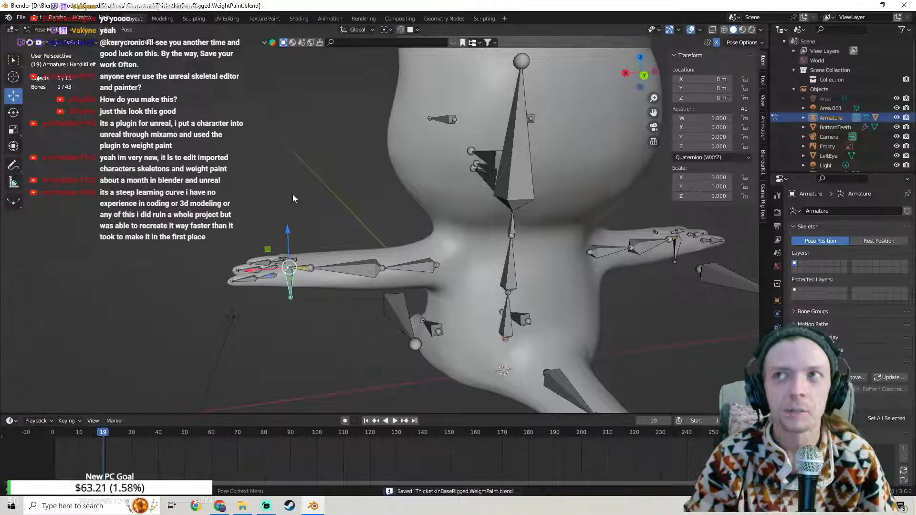
middle_drag(283, 189, 296, 105)
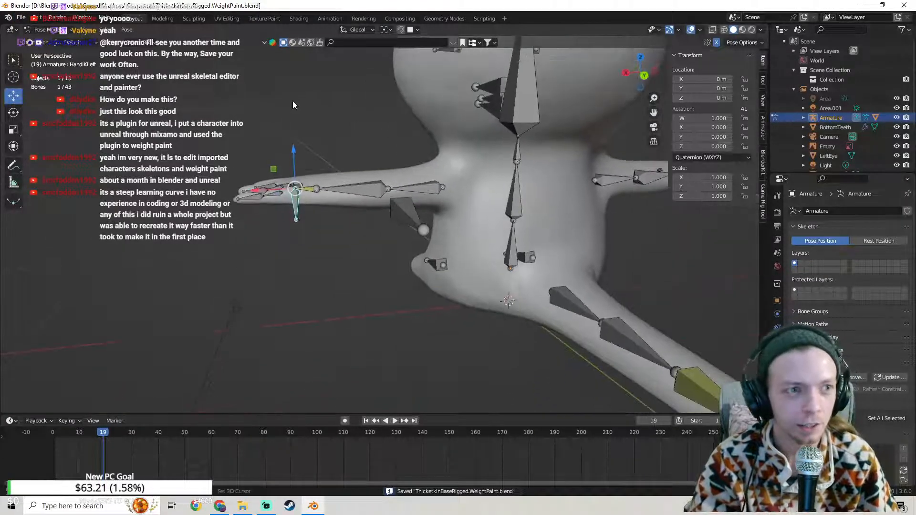
Step: Try two more HandIKLeft moves to examine the creasing behind the left armpit, and undo both
middle_drag(345, 239, 330, 216)
key(g)
click(313, 213)
key(ctrl+z)
scroll(337, 223, up, 4)
scroll(336, 222, down, 2)
key(g)
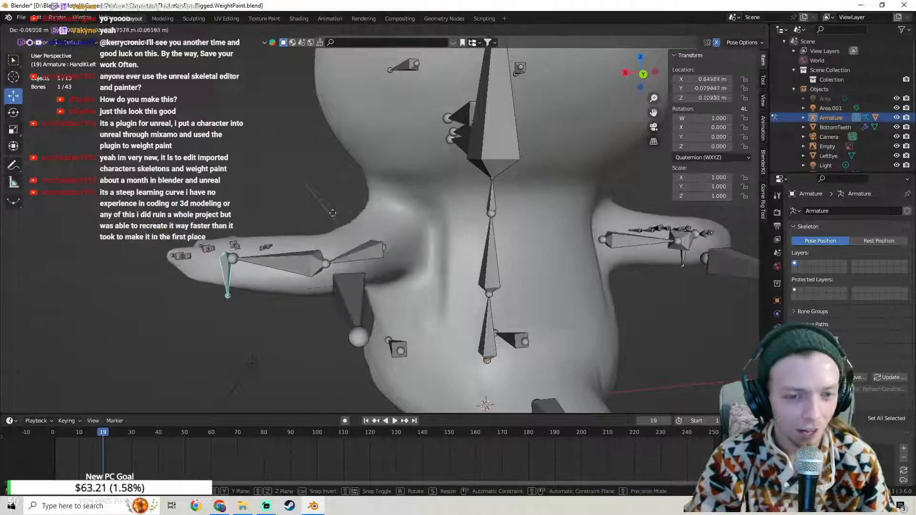
click(359, 219)
key(ctrl+z)
middle_drag(391, 222, 341, 250)
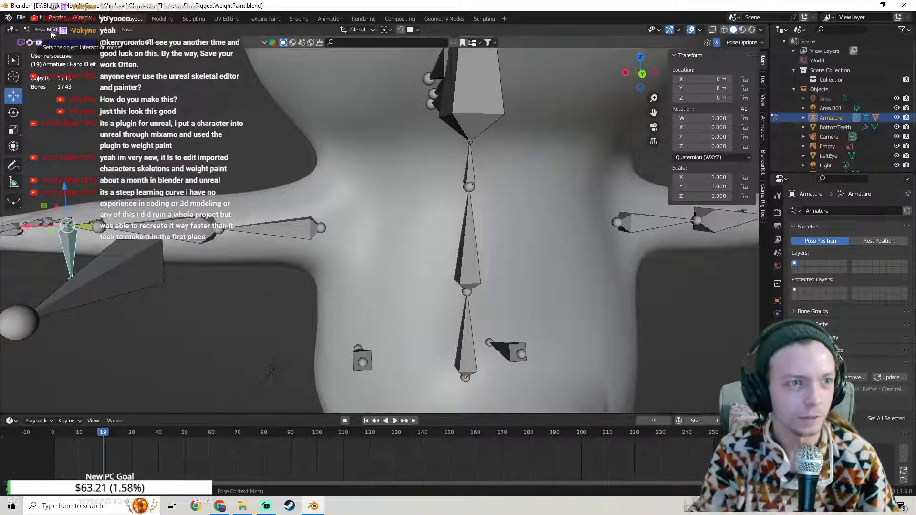
Step: Leave Pose Mode for Object Mode, add the body to the armature selection and enter Weight Paint mode
click(54, 33)
click(55, 43)
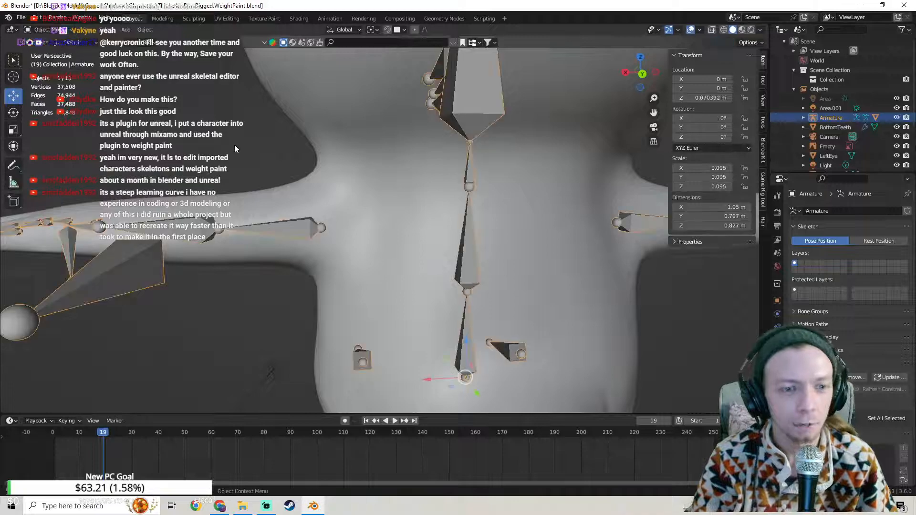
shift+click(296, 199)
middle_drag(296, 199, 336, 201)
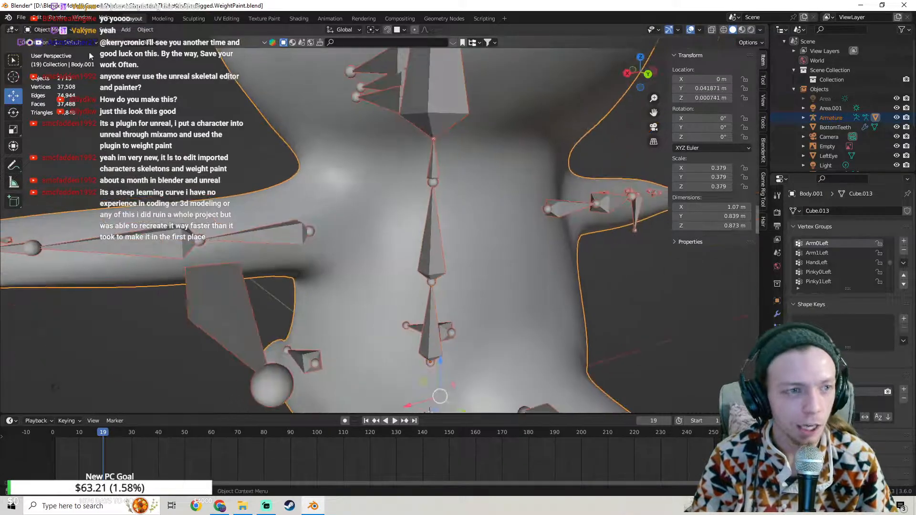
click(57, 30)
click(53, 85)
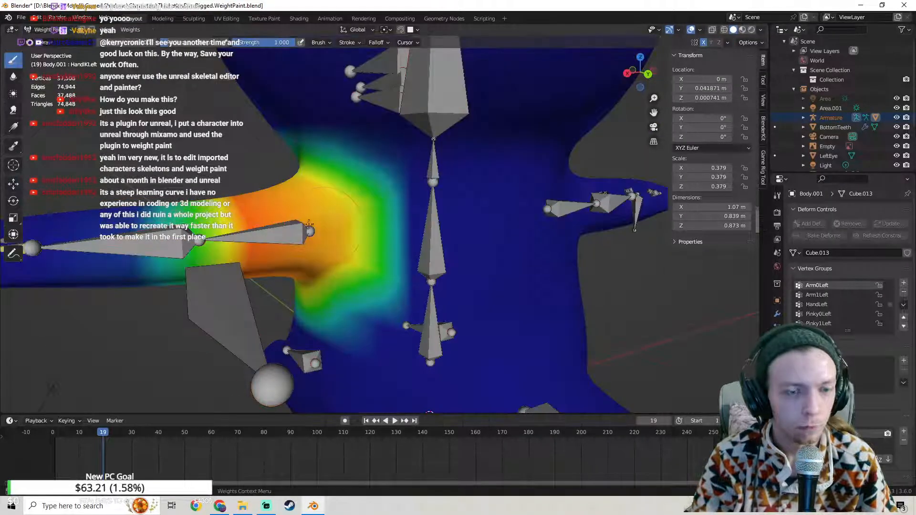
Step: Paint along the upper edge of the Arm0Left weights above the left shoulder at strength 1.000
mouse_move(407, 233)
middle_down()
mouse_move(400, 210)
mouse_move(413, 194)
mouse_move(409, 172)
middle_up()
scroll(412, 191, up, 3)
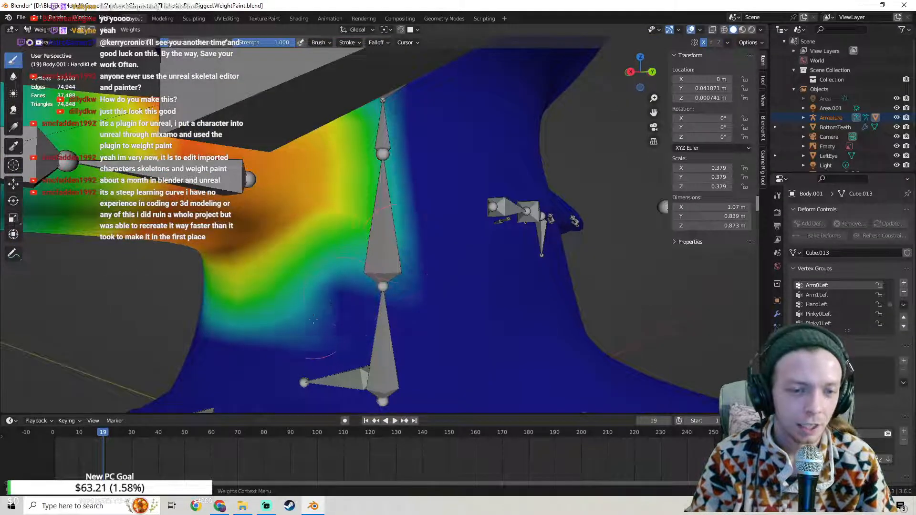
scroll(344, 307, down, 3)
mouse_move(367, 283)
middle_down()
mouse_move(400, 283)
mouse_move(382, 307)
middle_up()
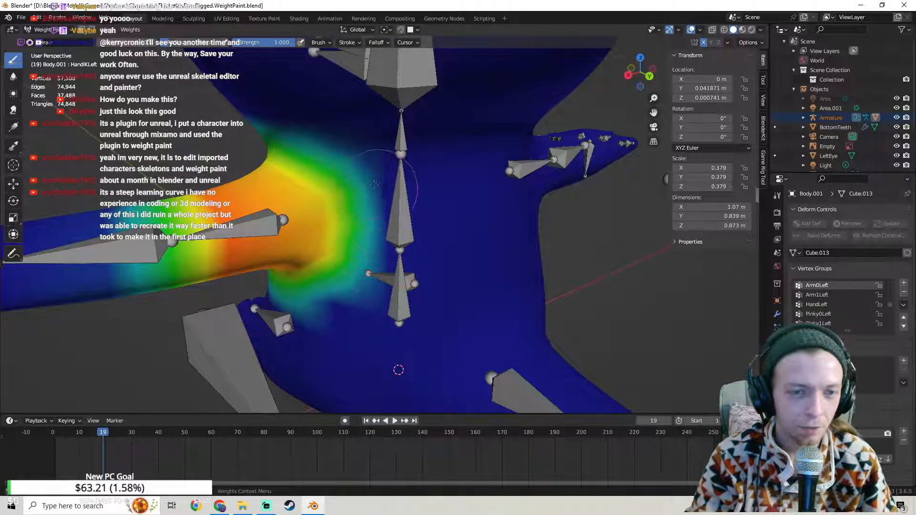
middle_drag(398, 369, 325, 374)
middle_drag(449, 187, 448, 181)
mouse_move(414, 152)
middle_down()
mouse_move(450, 185)
mouse_move(451, 167)
middle_up()
mouse_move(307, 147)
mouse_down()
mouse_move(277, 160)
mouse_move(268, 152)
mouse_move(319, 149)
mouse_up()
mouse_move(392, 151)
mouse_down()
mouse_move(290, 162)
mouse_move(411, 155)
mouse_move(377, 164)
mouse_up()
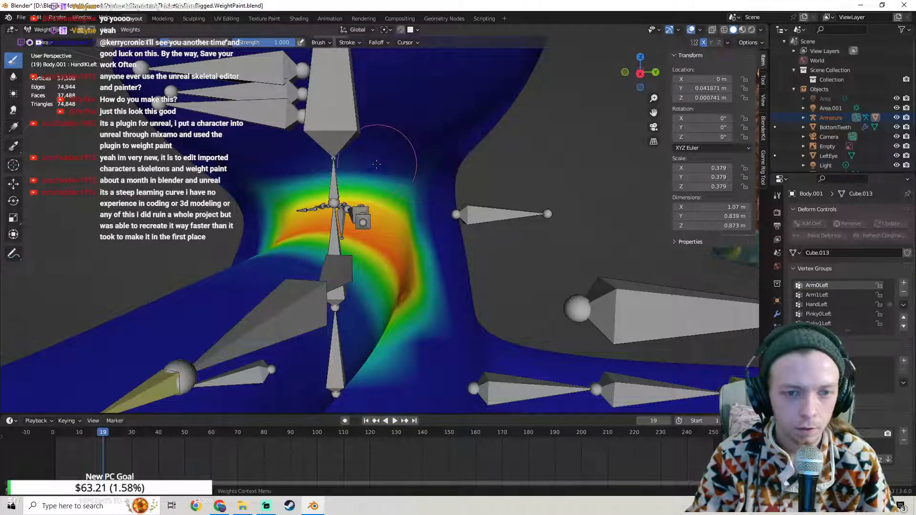
Step: Trim the Arm0Left weights along the chest side of the left shoulder and below the armpit
middle_drag(351, 164, 320, 146)
mouse_move(306, 187)
mouse_down()
mouse_move(286, 276)
mouse_move(314, 320)
mouse_up()
middle_drag(314, 320, 248, 253)
mouse_move(394, 282)
mouse_down()
mouse_move(329, 281)
mouse_move(288, 266)
mouse_up()
shift+middle_drag(313, 291, 274, 245)
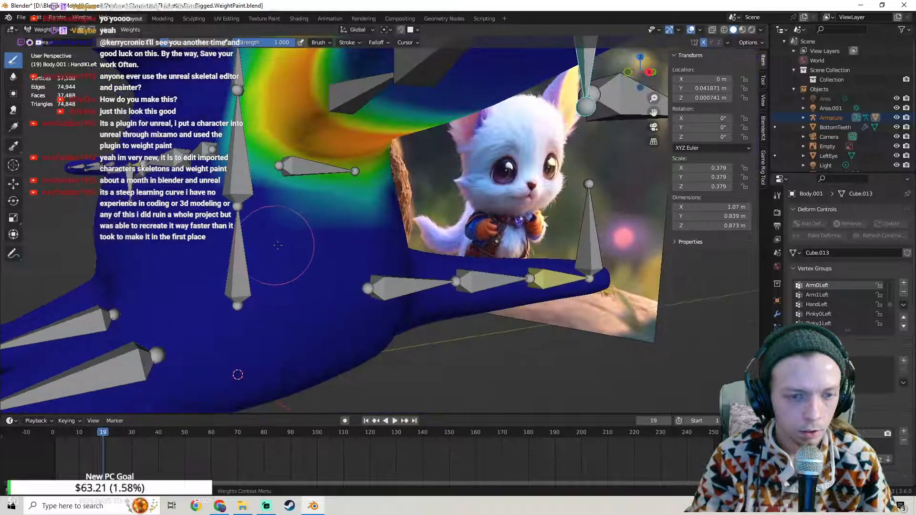
Step: Brush down the Arm0Left weight fringe on the torso behind and beneath the left armpit
middle_drag(347, 212, 328, 215)
drag(381, 172, 379, 157)
shift+middle_drag(380, 157, 367, 202)
drag(367, 200, 366, 179)
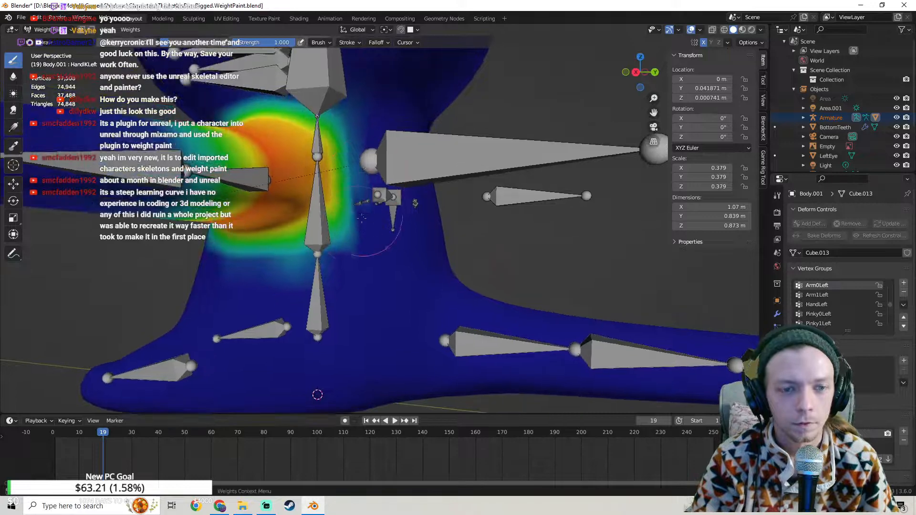
drag(311, 253, 285, 263)
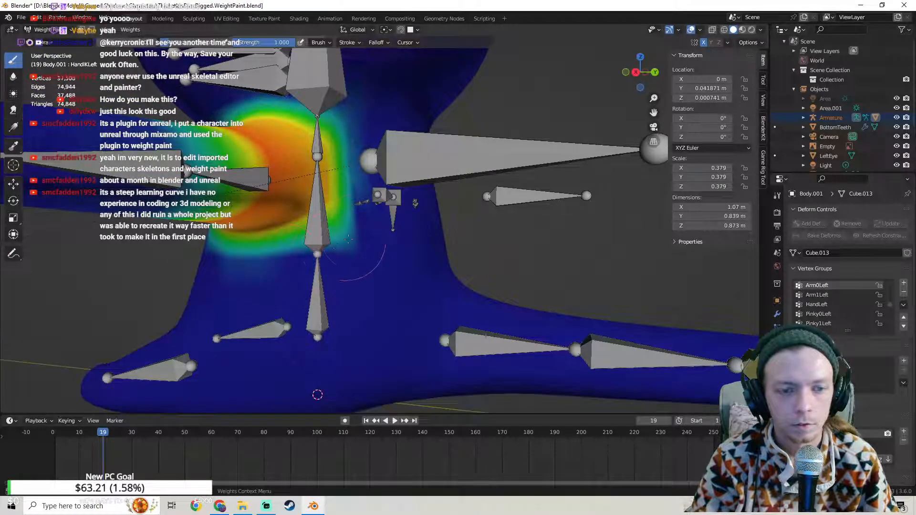
Step: Refine the lower rear edge of the Arm0Left weights where the left arm meets the torso
middle_drag(361, 222, 382, 243)
scroll(359, 261, up, 2)
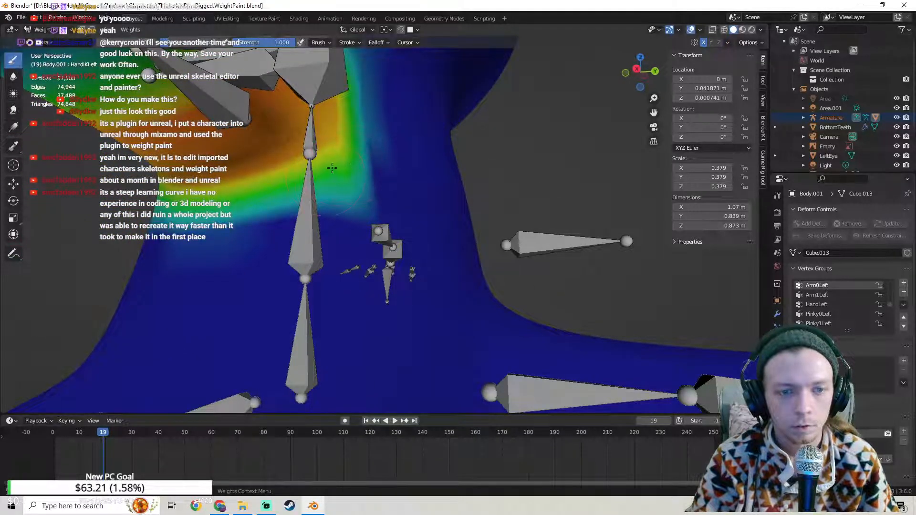
drag(331, 168, 352, 165)
middle_drag(341, 174, 382, 169)
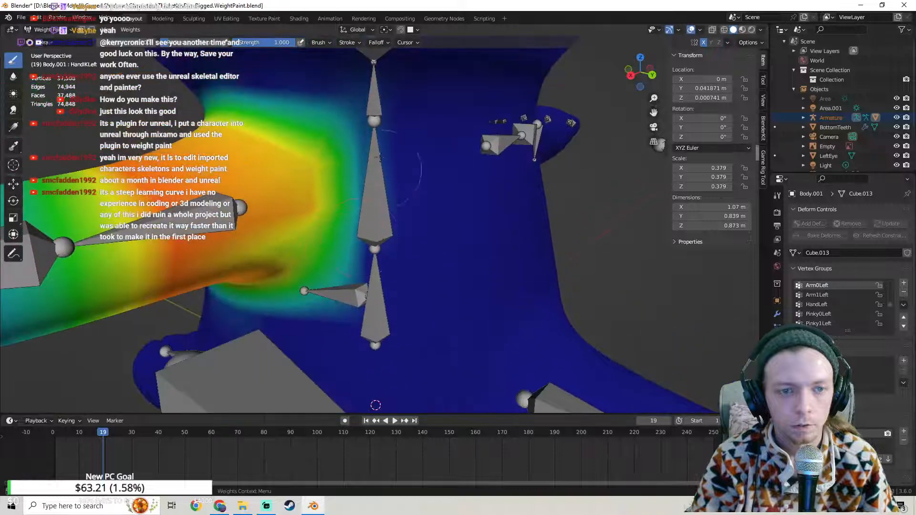
middle_drag(331, 111, 438, 181)
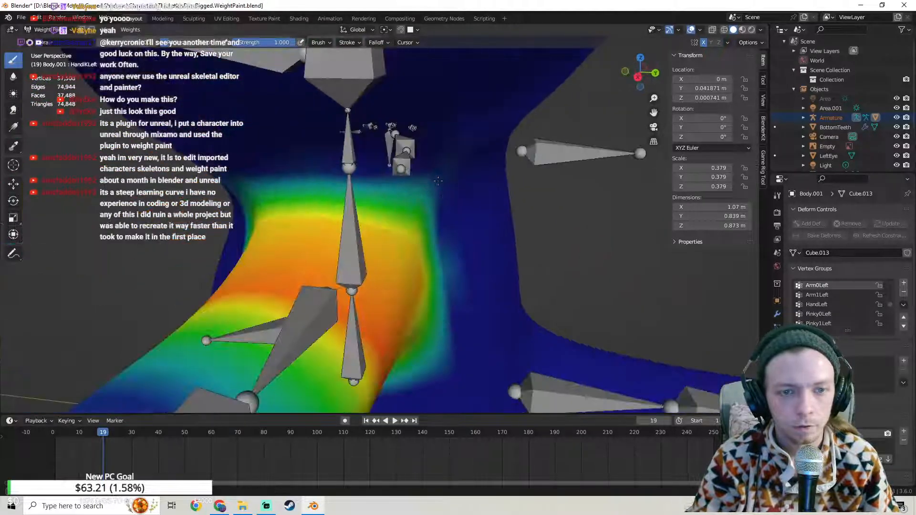
mouse_move(468, 228)
middle_down()
mouse_move(423, 221)
mouse_move(416, 199)
mouse_move(465, 196)
middle_up()
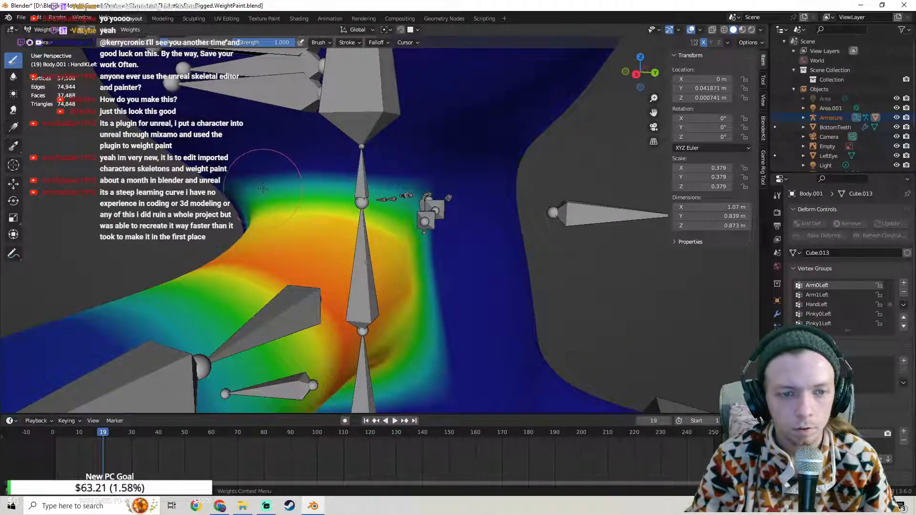
Step: Paint along the top and front edges of the Arm0Left weights to tighten the falloff around the left shoulder
drag(265, 191, 314, 199)
middle_drag(314, 199, 359, 195)
drag(272, 223, 268, 265)
middle_drag(267, 269, 285, 150)
drag(284, 147, 285, 258)
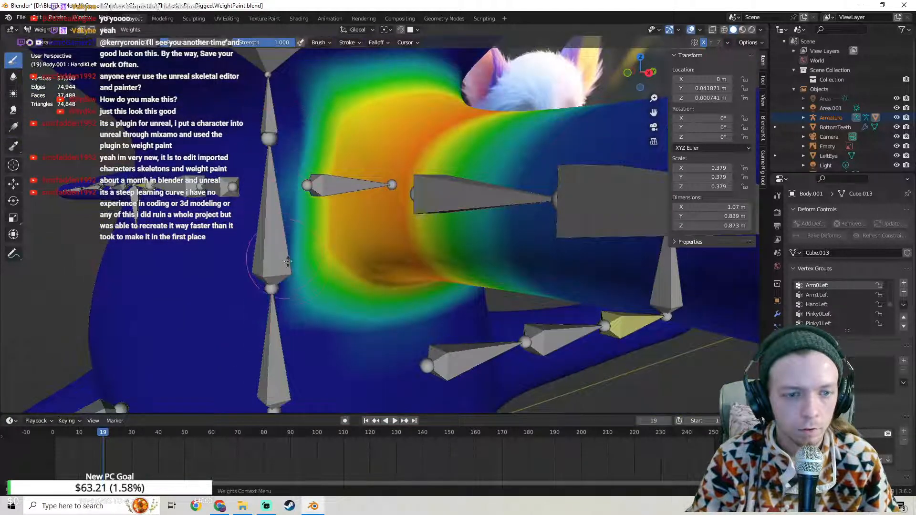
Step: Check the Arm0Left weights under the arm and across the back, and save the project file
mouse_move(314, 294)
middle_down()
mouse_move(306, 290)
mouse_move(334, 253)
mouse_move(403, 233)
middle_up()
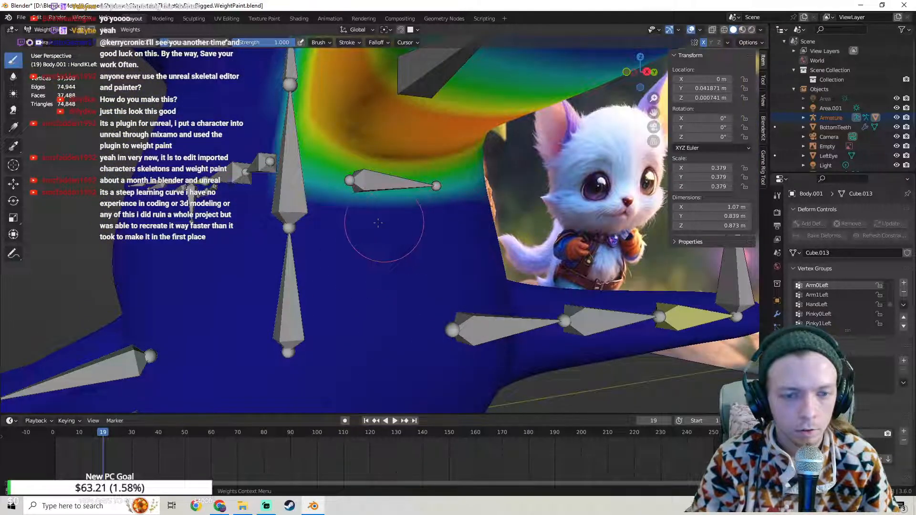
mouse_move(289, 197)
middle_down()
mouse_move(337, 266)
mouse_move(444, 234)
middle_up()
middle_drag(396, 207, 341, 191)
scroll(329, 184, down, 2)
shift+middle_drag(296, 169, 317, 185)
scroll(316, 184, up, 2)
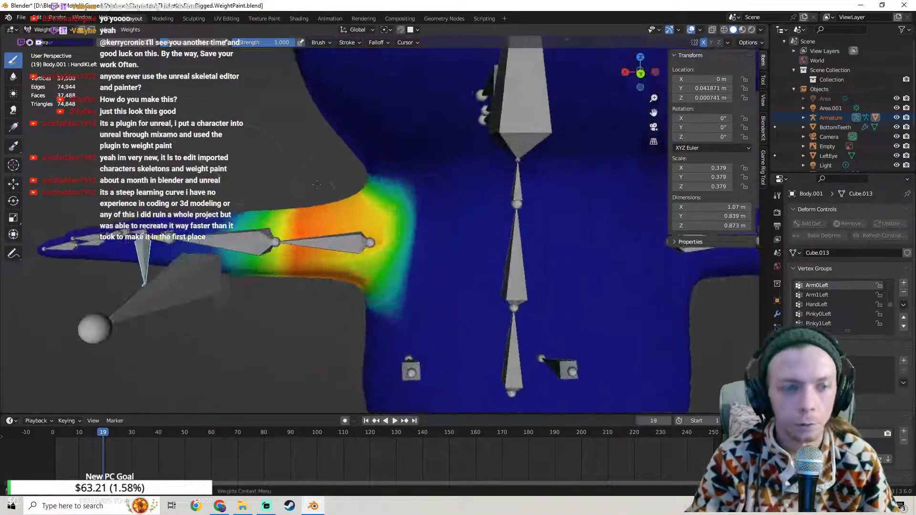
click(24, 19)
click(34, 87)
middle_drag(353, 224, 391, 253)
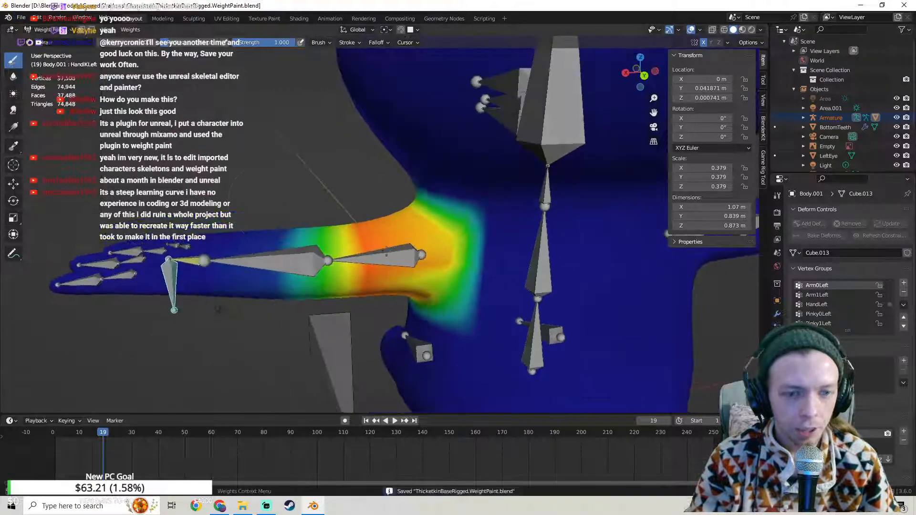
Step: Switch from Weight Paint to Object Mode, select only the armature and enter Pose Mode
click(47, 29)
click(53, 41)
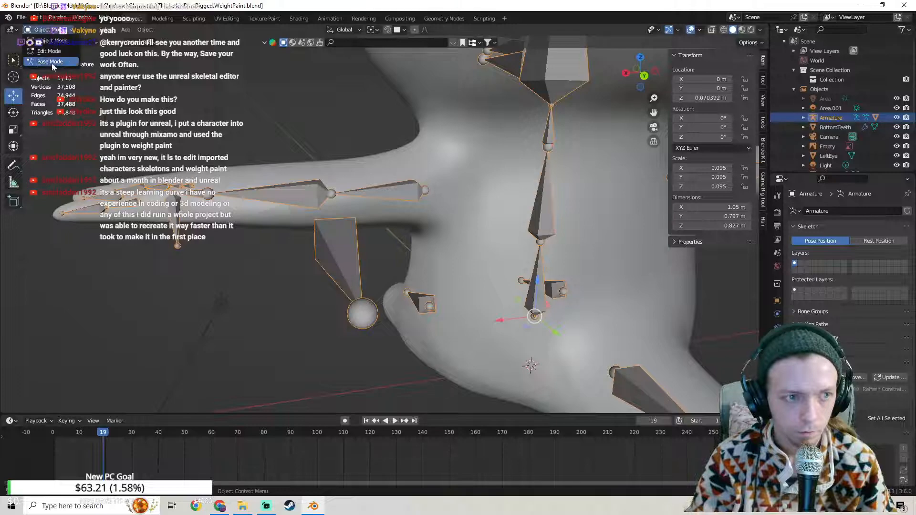
click(53, 62)
Step: Try moving the HandIKLeft bone to test the repainted left shoulder from behind and from the side, undoing each move
drag(174, 217, 227, 207)
middle_drag(225, 208, 414, 227)
key(ctrl+z)
key(g)
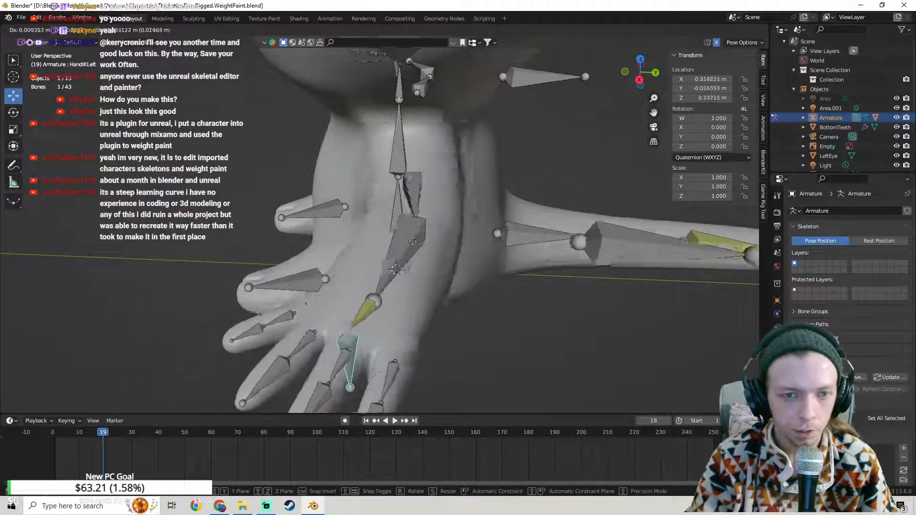
click(394, 222)
key(ctrl+z)
Step: Try pulling HandIKLeft toward the body to check how the left arm bends, and undo the moves
middle_drag(394, 223, 448, 217)
key(g)
click(463, 194)
key(ctrl+z)
scroll(497, 202, down, 3)
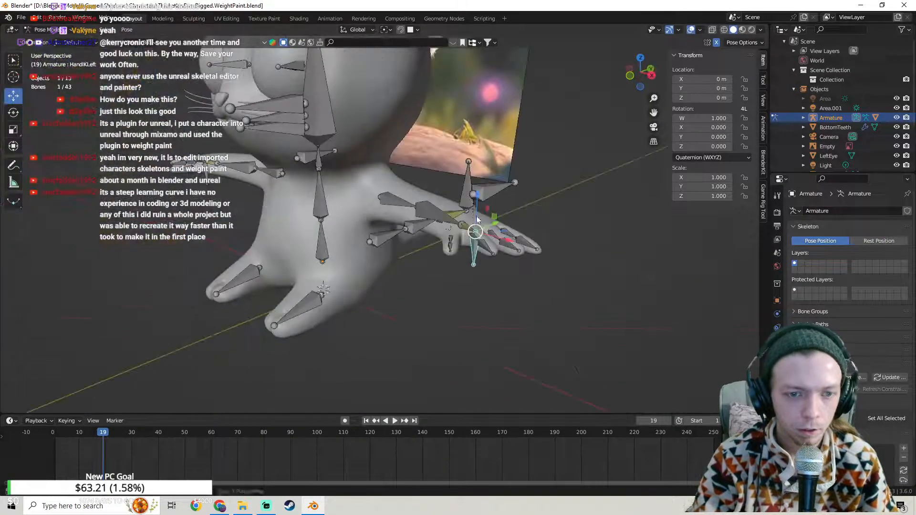
key(g)
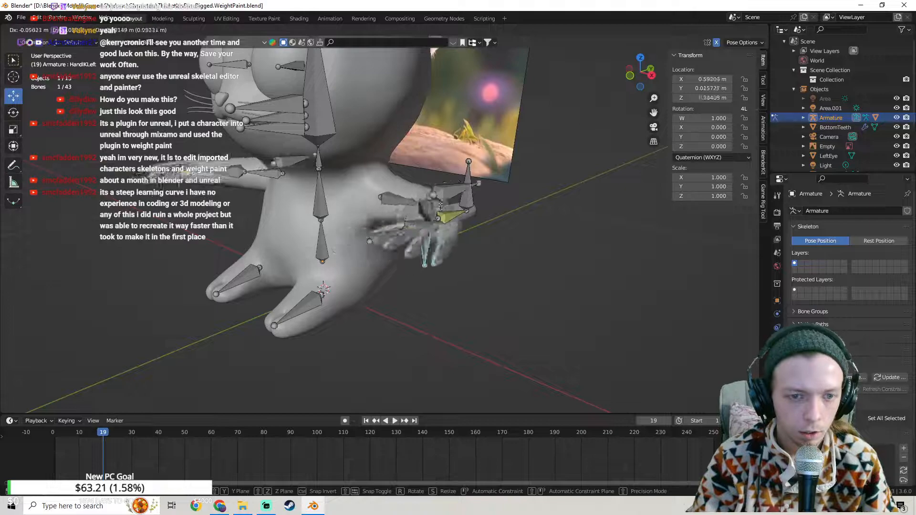
click(420, 203)
key(ctrl+z)
Step: Try moving the HandIKLeft bone again to test the left shoulder from the front, undoing each move
middle_drag(377, 215, 401, 198)
key(g)
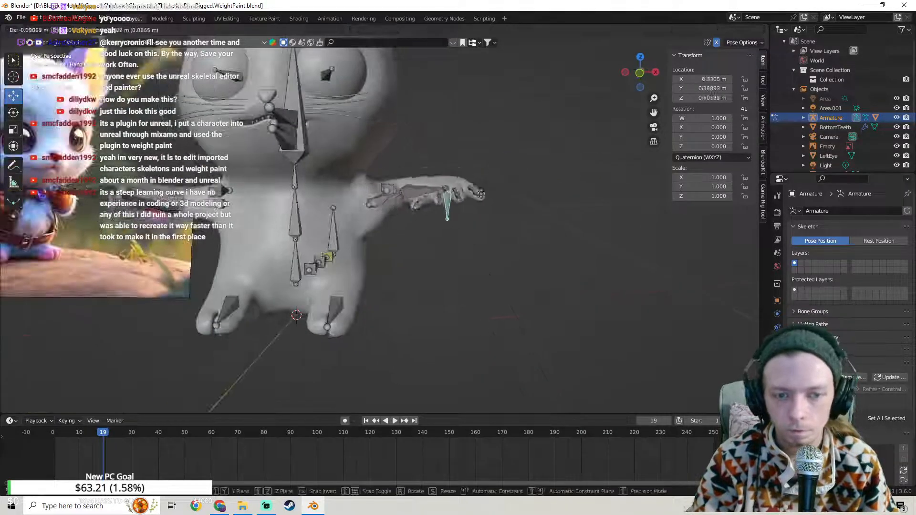
click(457, 183)
key(ctrl+z)
middle_drag(456, 187, 470, 222)
scroll(470, 222, down, 1)
key(g)
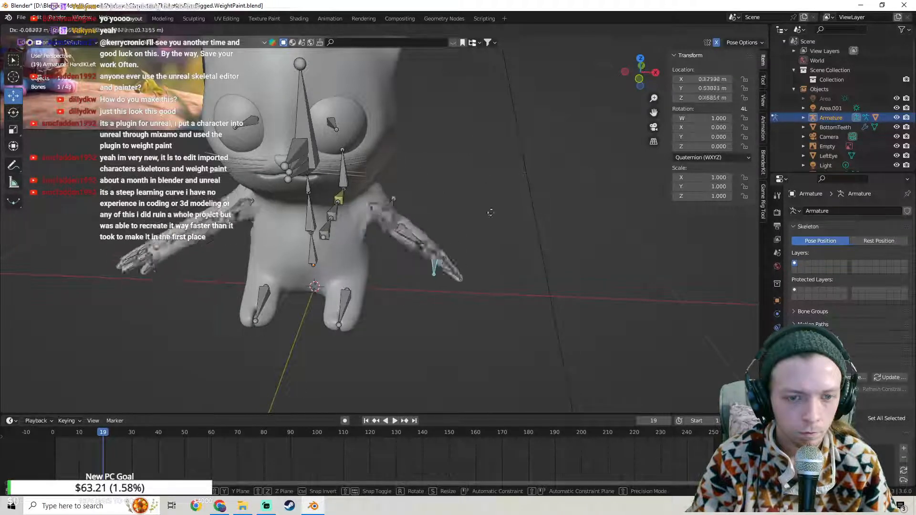
click(519, 192)
key(ctrl+z)
Step: Return to Object Mode, add the cat body to the armature selection and enter Weight Paint
middle_drag(519, 192, 396, 197)
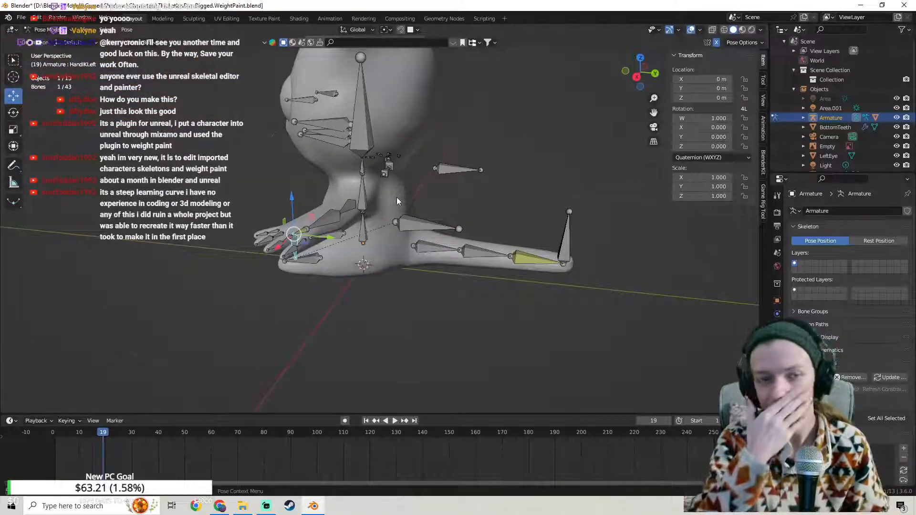
scroll(397, 196, up, 4)
middle_drag(466, 196, 396, 236)
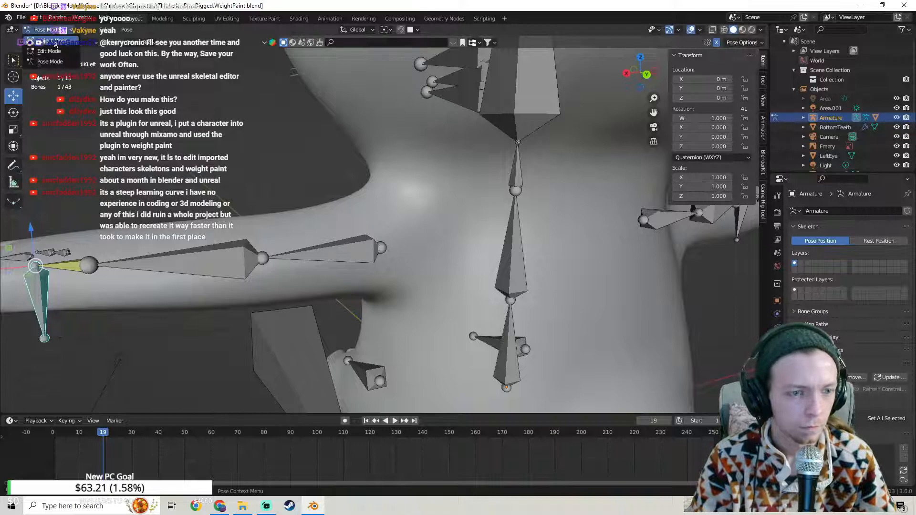
click(52, 42)
shift+click(348, 219)
click(45, 29)
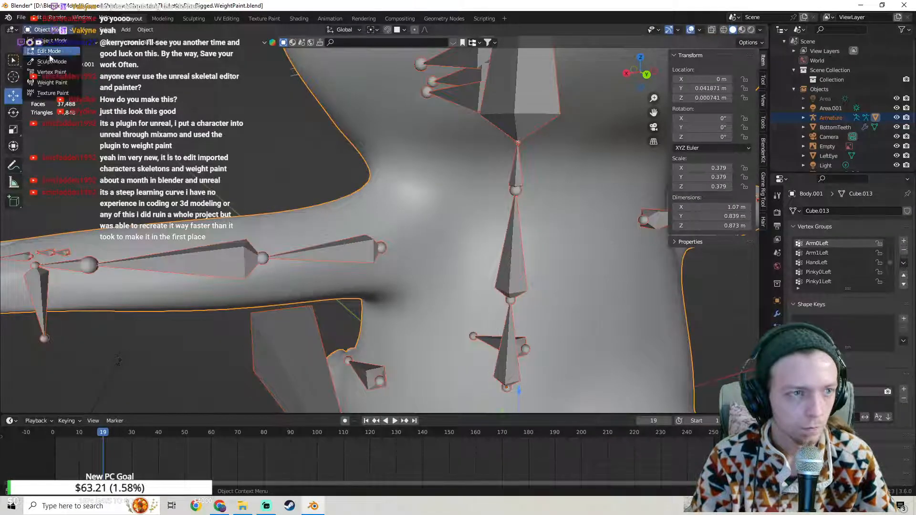
click(52, 83)
Step: Paint away the Arm0Left weights spreading across the back and behind the left armpit
scroll(474, 262, up, 3)
middle_drag(474, 262, 500, 254)
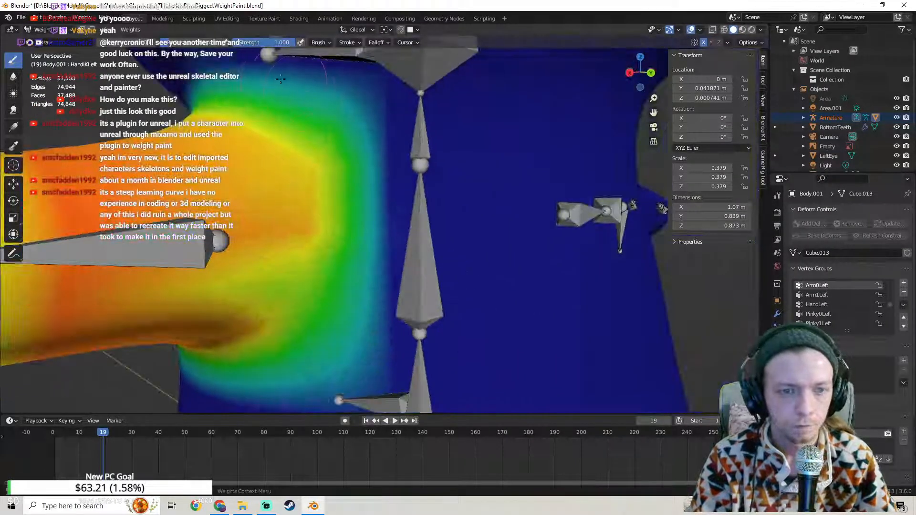
mouse_move(351, 332)
shift+middle_down()
mouse_move(382, 190)
mouse_move(423, 180)
shift+middle_up()
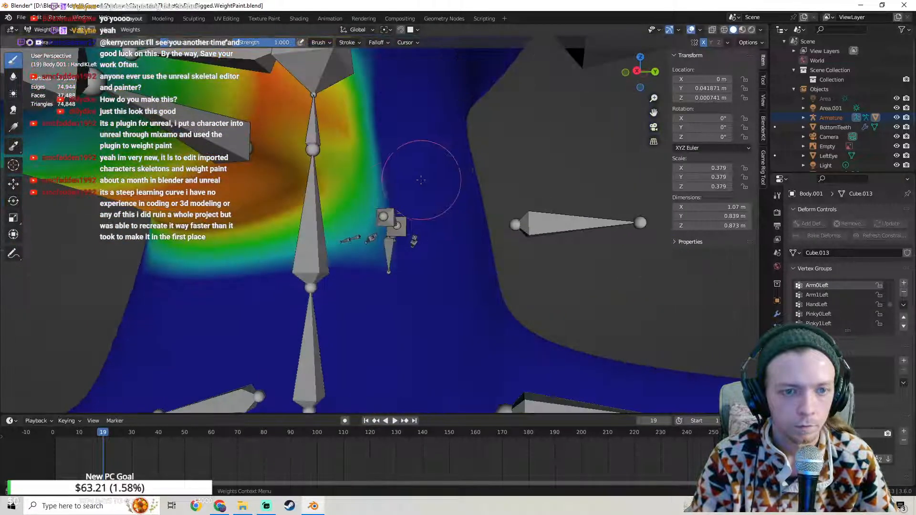
middle_drag(321, 261, 383, 267)
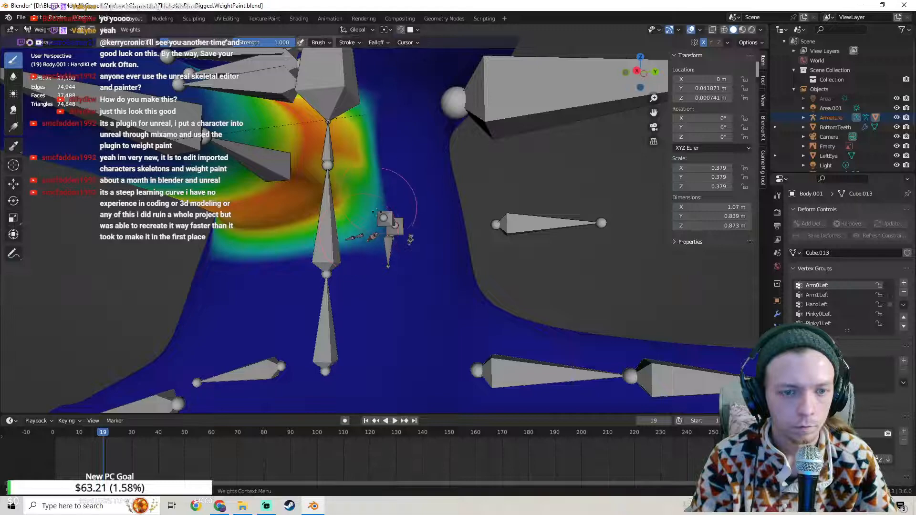
drag(357, 212, 368, 204)
middle_drag(371, 200, 411, 264)
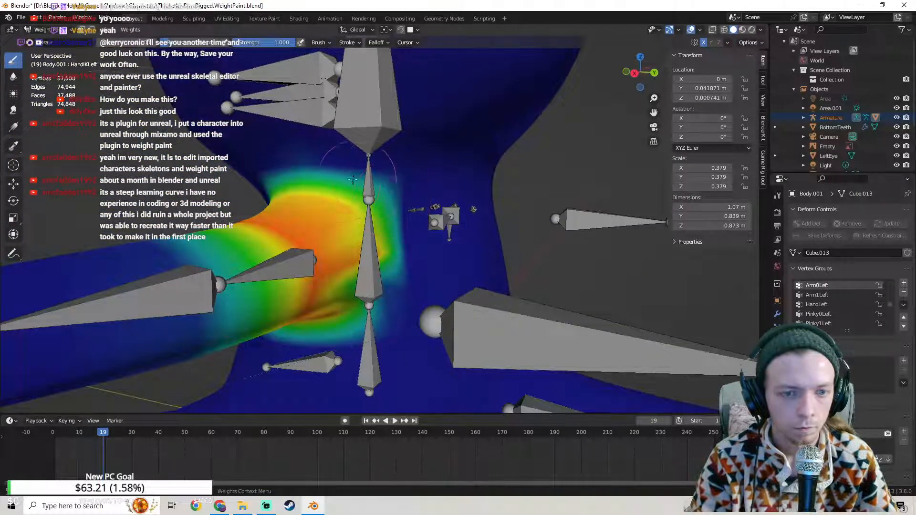
middle_drag(356, 179, 347, 180)
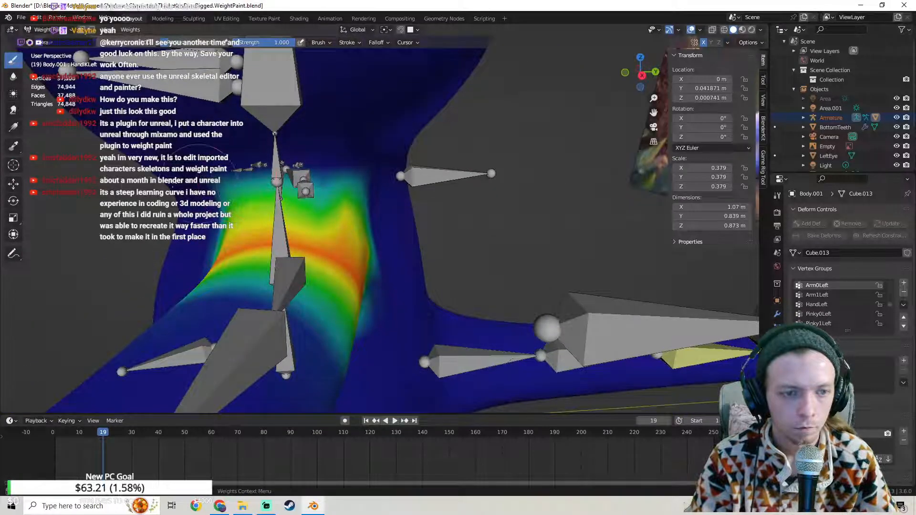
Step: Reduce the Arm0Left weights on the chest and below the front of the left armpit
middle_drag(238, 172, 225, 176)
middle_drag(208, 334, 227, 324)
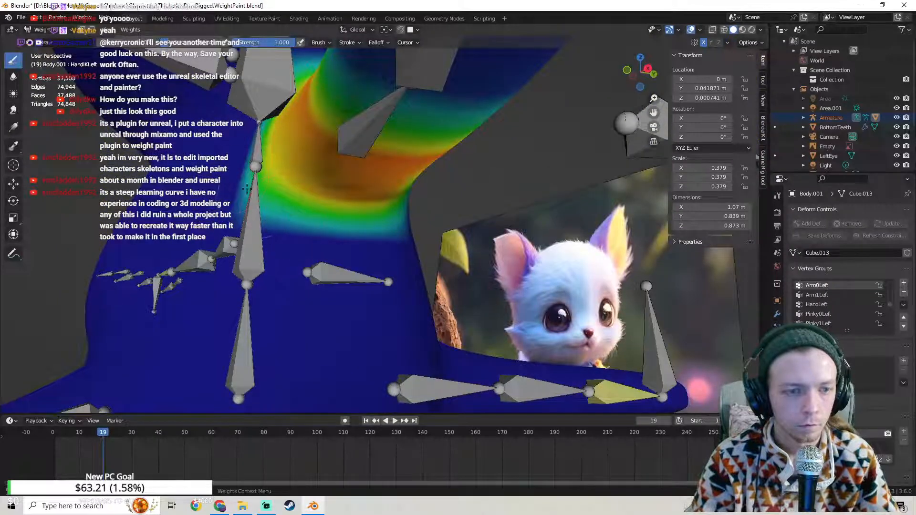
mouse_move(245, 179)
mouse_down()
mouse_move(286, 189)
mouse_move(260, 211)
mouse_up()
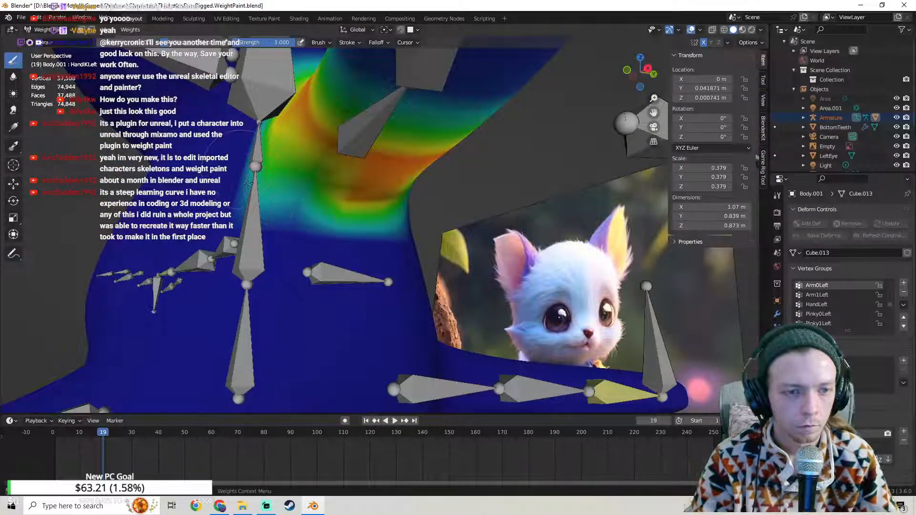
drag(324, 219, 387, 223)
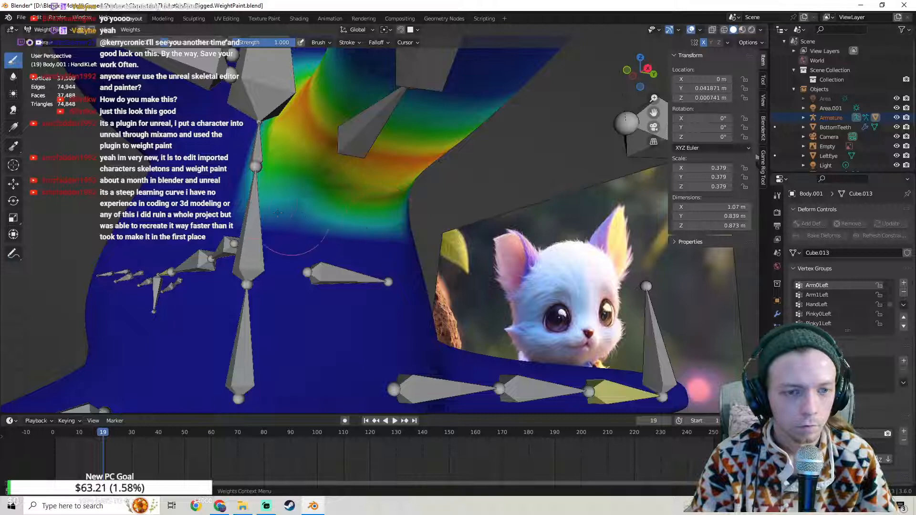
middle_drag(244, 172, 263, 196)
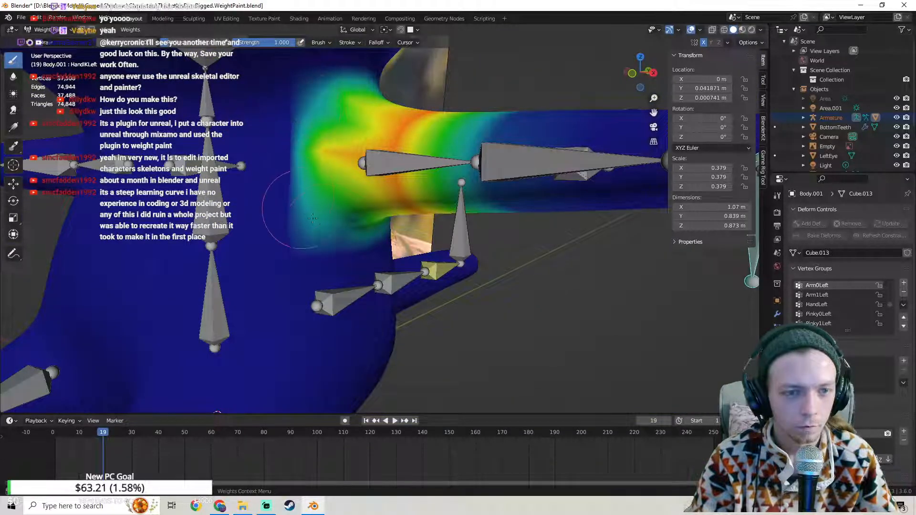
middle_drag(341, 233, 281, 193)
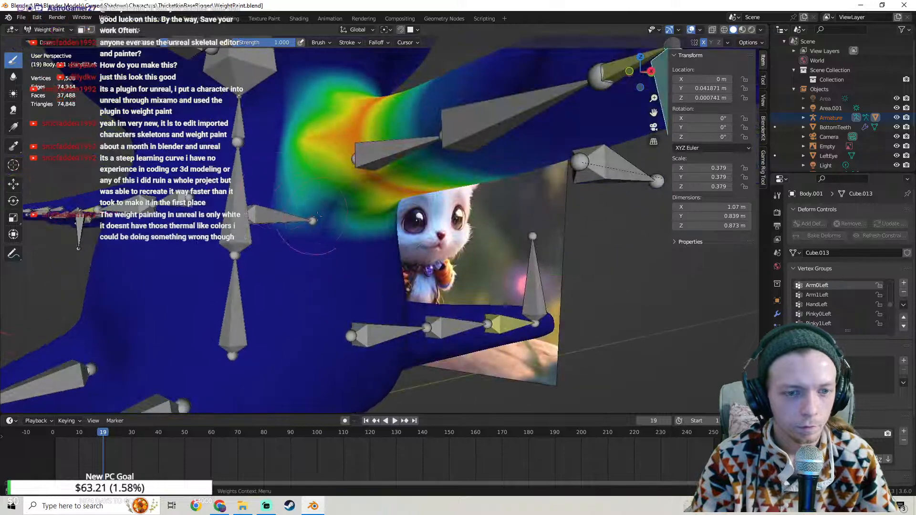
Step: Trim the remaining Arm0Left weights around the left armpit and the top of the shoulder, and check the arm from behind
middle_drag(373, 246, 364, 223)
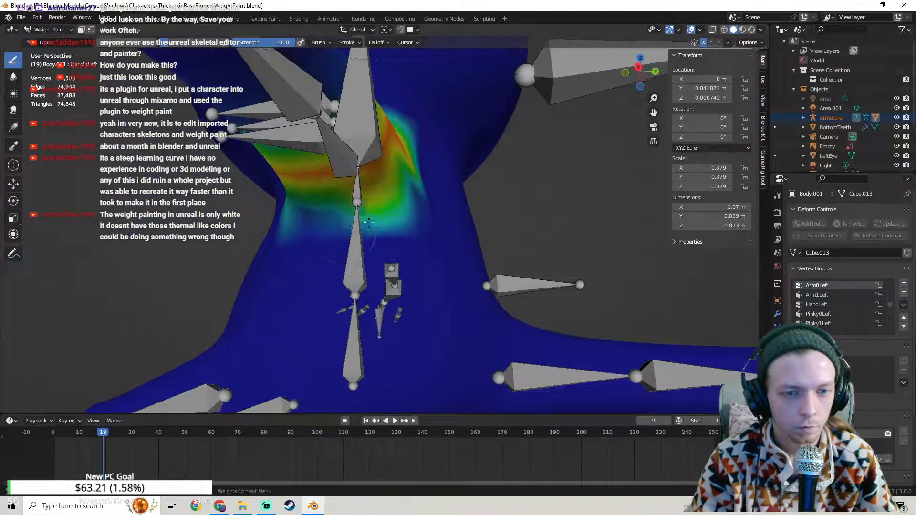
middle_drag(422, 232, 386, 223)
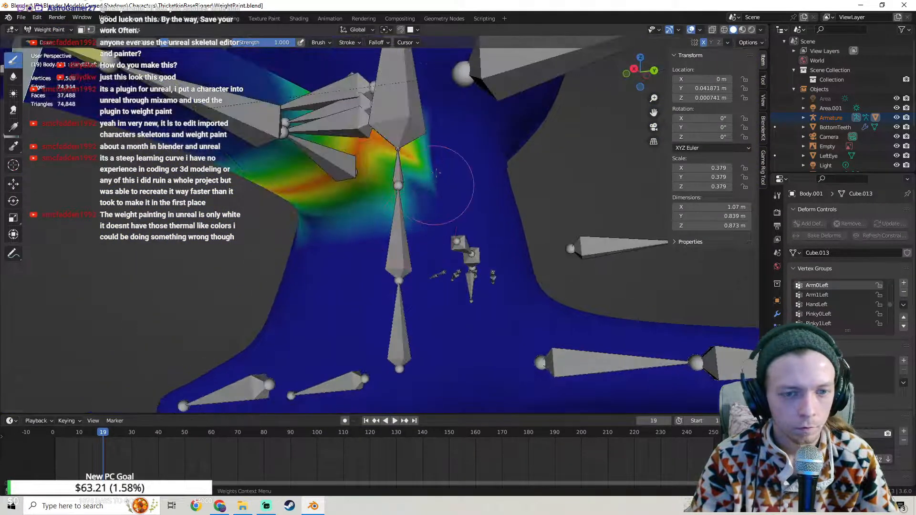
mouse_move(438, 132)
middle_down()
mouse_move(402, 176)
mouse_move(375, 188)
middle_up()
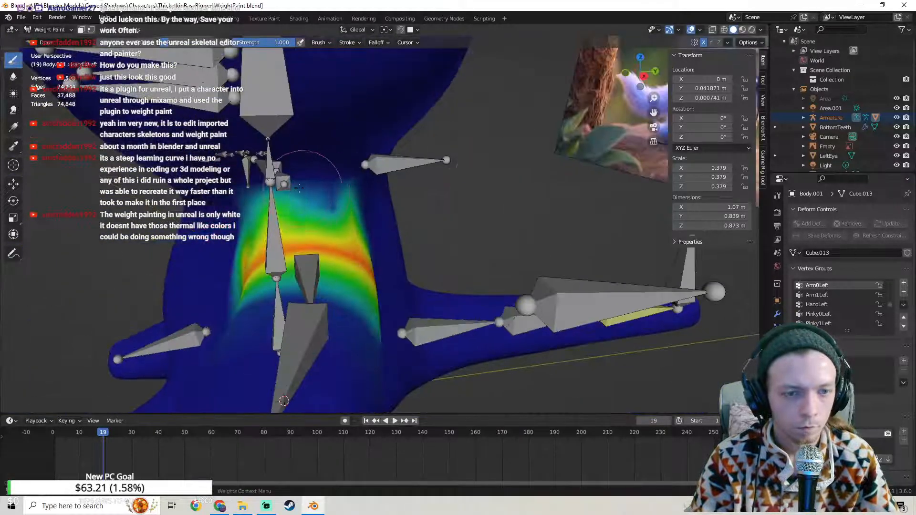
middle_drag(234, 192, 225, 210)
mouse_move(256, 254)
middle_down()
mouse_move(349, 216)
mouse_move(349, 192)
mouse_move(329, 153)
middle_up()
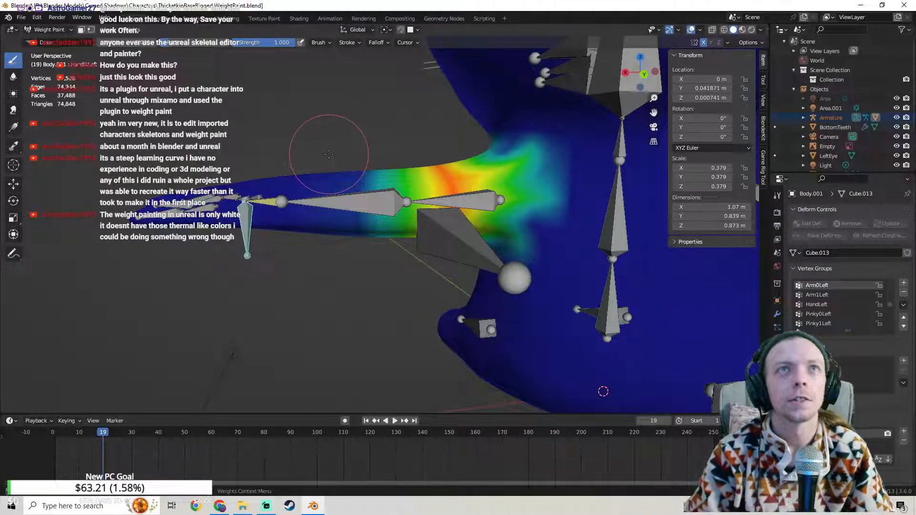
middle_drag(342, 179, 454, 185)
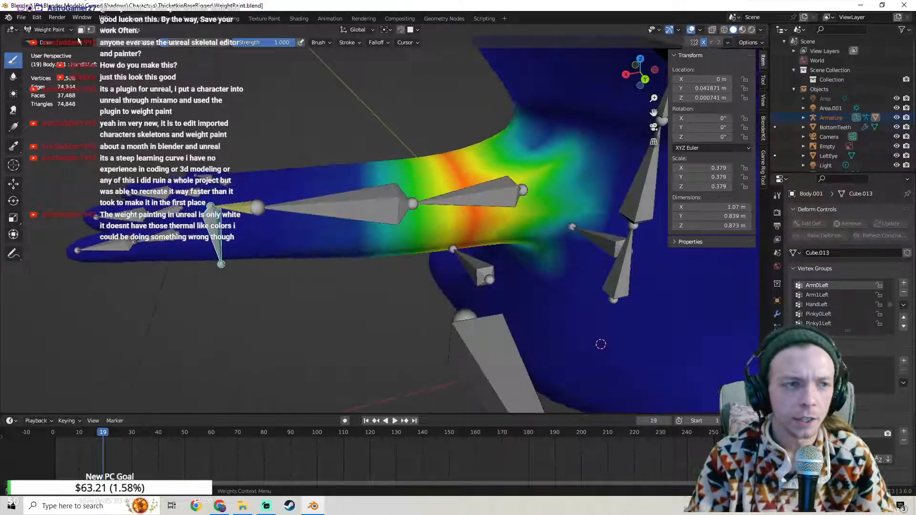
Step: Switch the body back to Object Mode and save the project file
click(49, 30)
click(51, 41)
scroll(442, 165, down, 2)
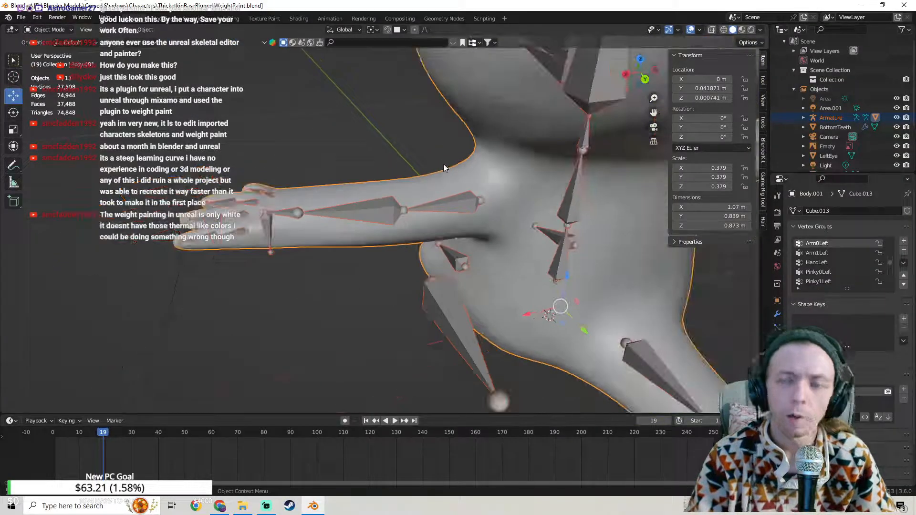
middle_drag(443, 158, 451, 138)
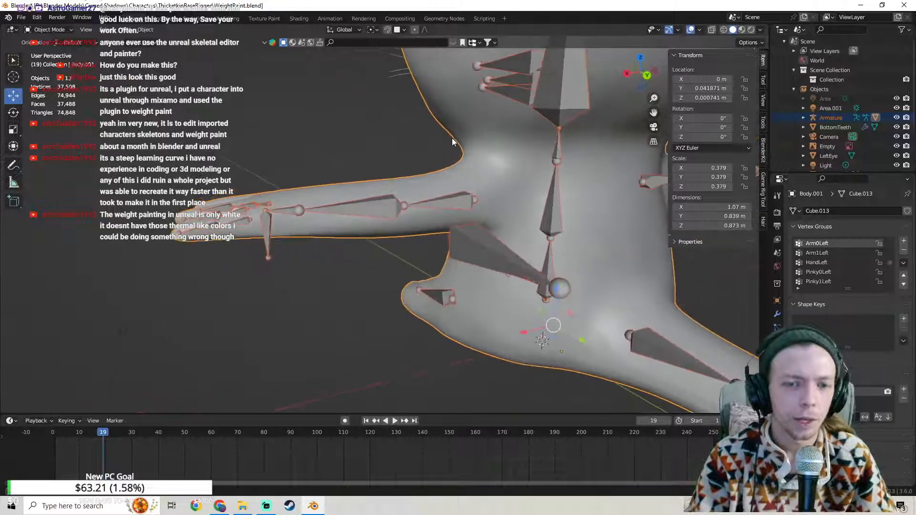
click(22, 17)
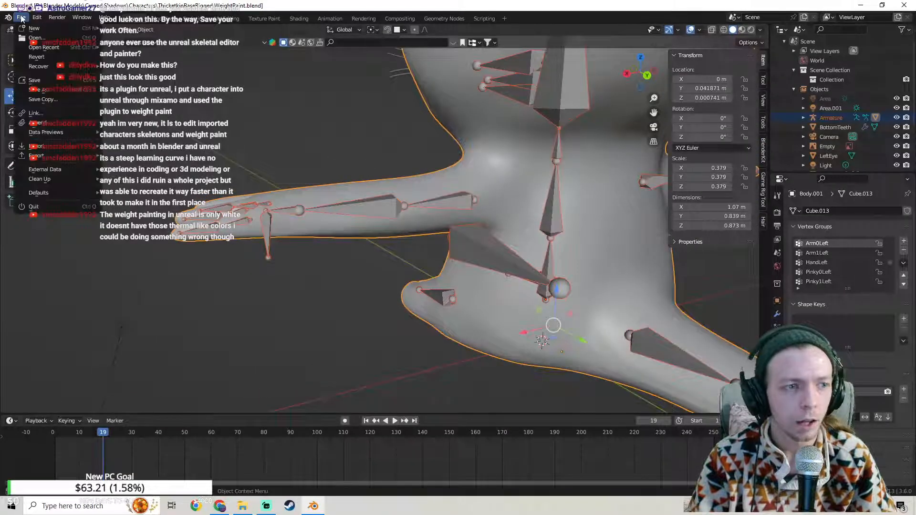
click(39, 82)
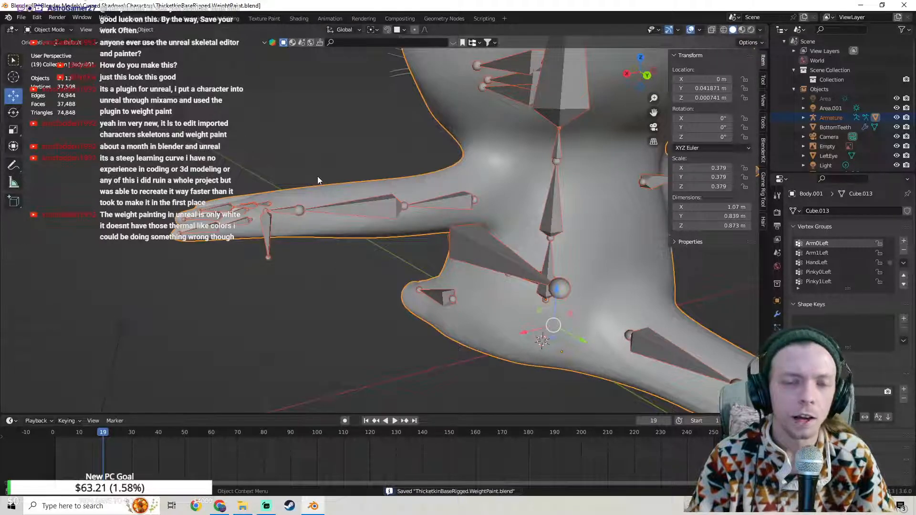
Step: Select only the armature and enter Pose Mode
middle_drag(353, 158, 302, 194)
click(384, 242)
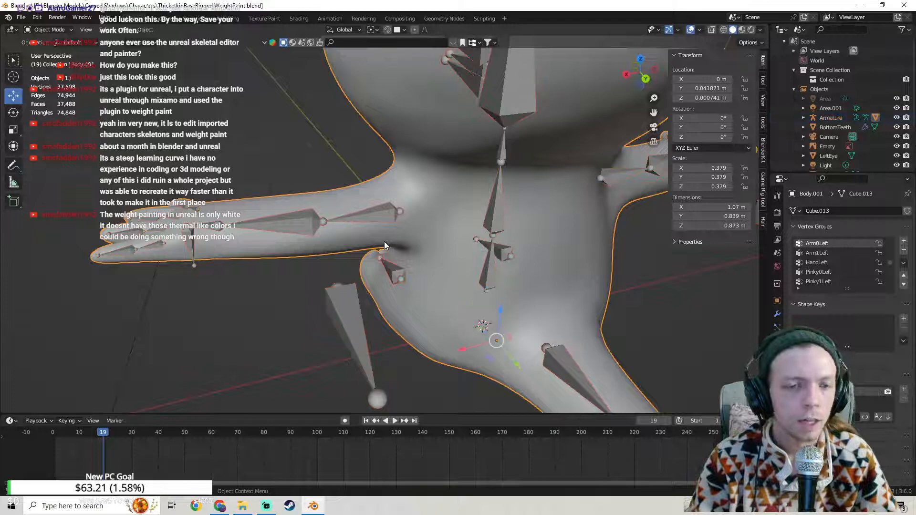
click(385, 223)
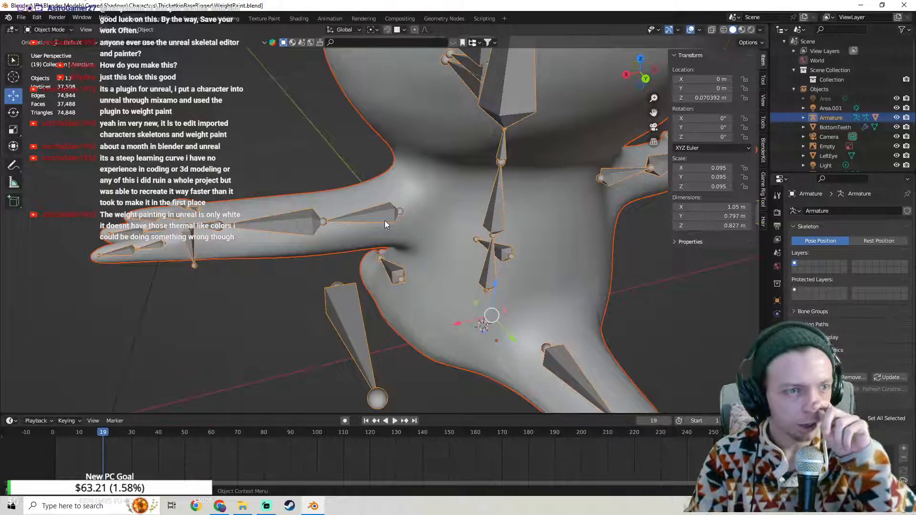
click(45, 30)
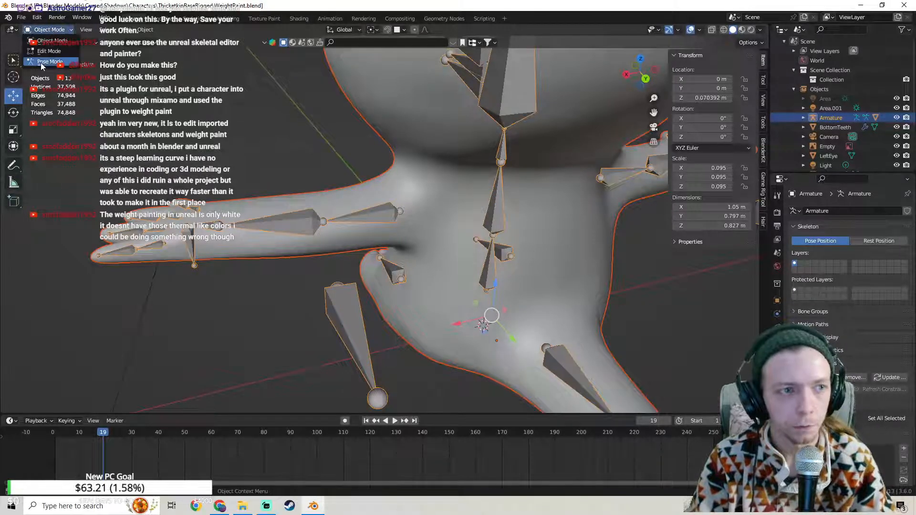
click(41, 62)
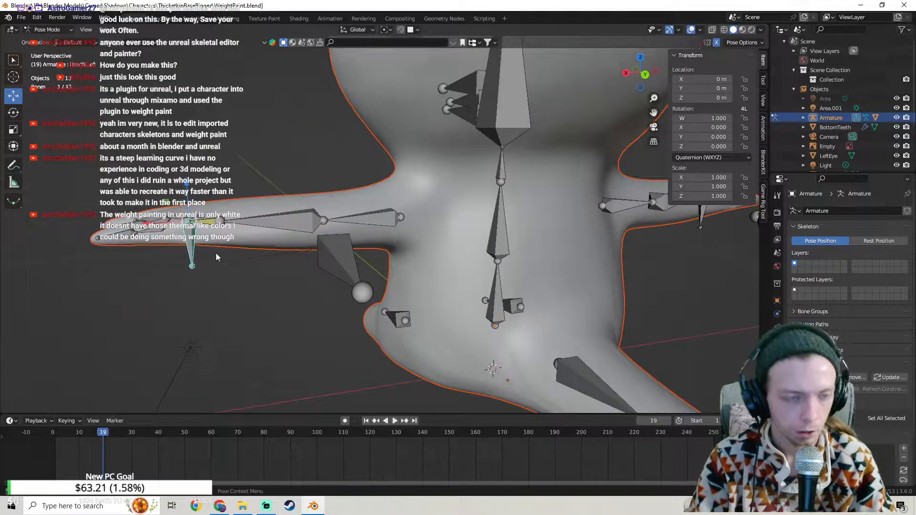
Step: Try moving HandIKLeft toward the body to test the trimmed shoulder weights from behind and in front, reverting each move
key(g)
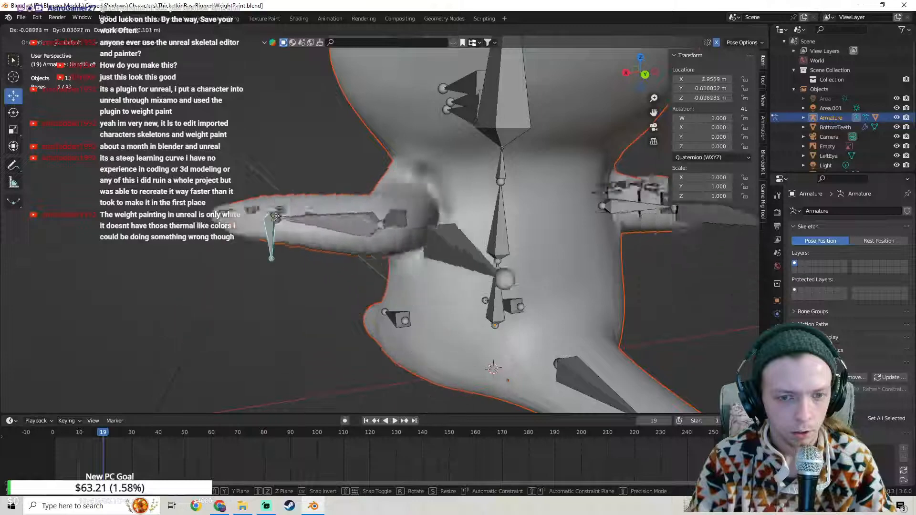
click(264, 222)
middle_drag(281, 223, 382, 257)
scroll(390, 241, down, 3)
key(ctrl+z)
key(g)
click(429, 220)
middle_drag(430, 221, 527, 216)
key(ctrl+z)
key(g)
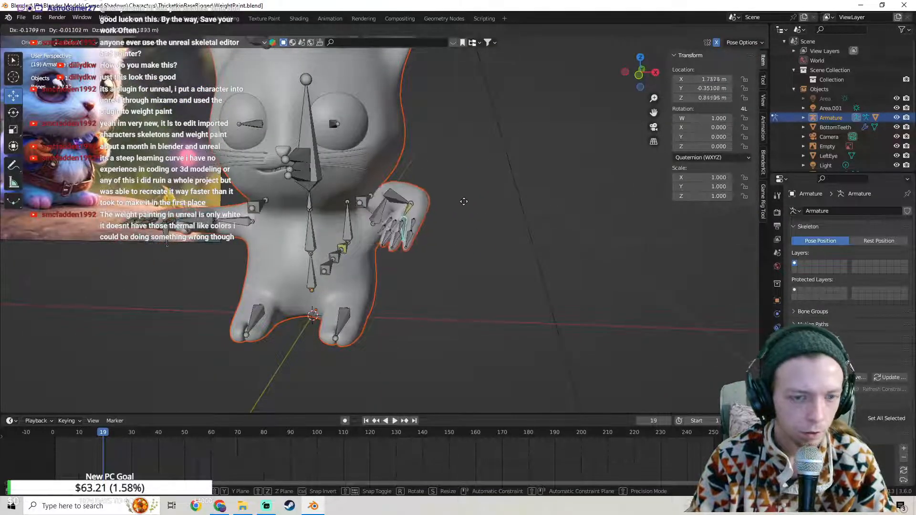
right_click(475, 214)
Step: Try several more HandIKLeft moves to judge how the left shoulder deforms, undoing or cancelling each one
shift+middle_drag(203, 244, 269, 243)
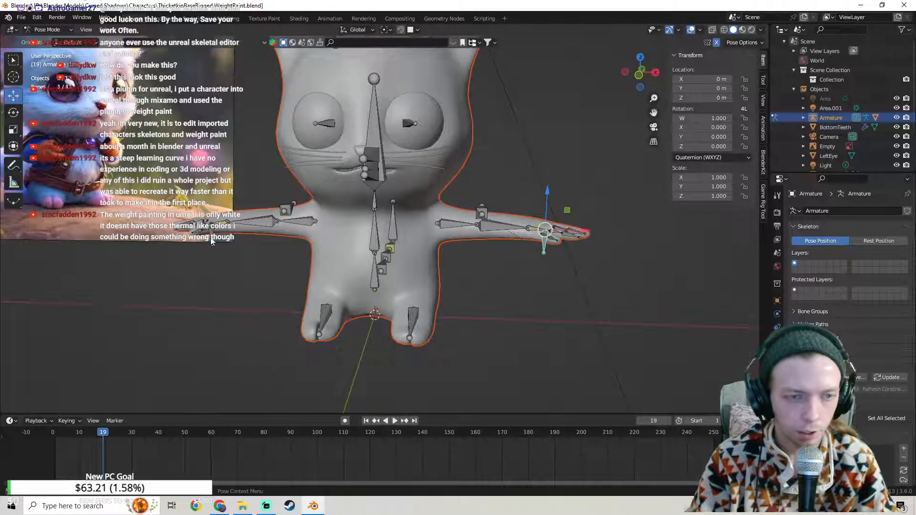
click(212, 242)
key(g)
click(274, 251)
middle_drag(374, 241, 302, 261)
key(ctrl+z)
key(g)
click(308, 271)
key(ctrl+z)
key(g)
right_click(300, 253)
drag(253, 251, 308, 270)
key(ctrl+z)
Step: Leave Pose Mode, select the cat body together with the armature and reopen its Arm0Left weights in Weight Paint
shift+middle_drag(333, 272, 320, 222)
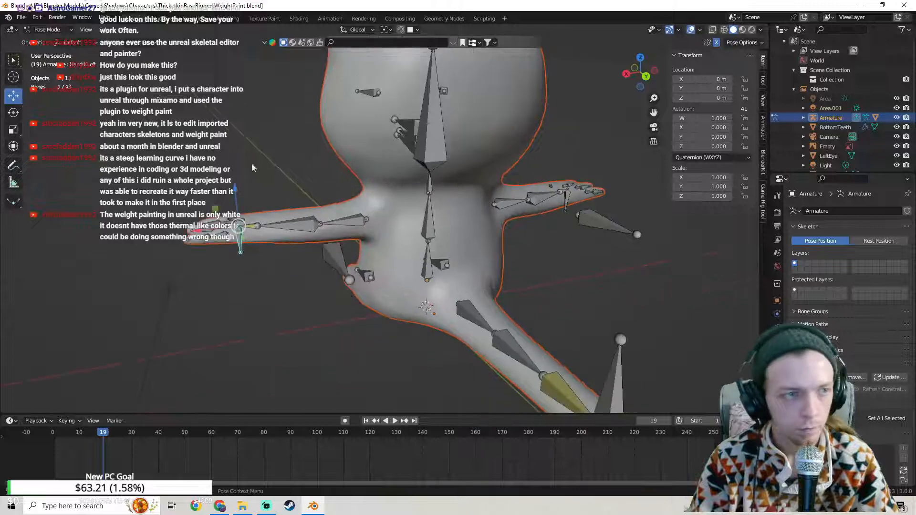
scroll(297, 186, up, 3)
click(50, 41)
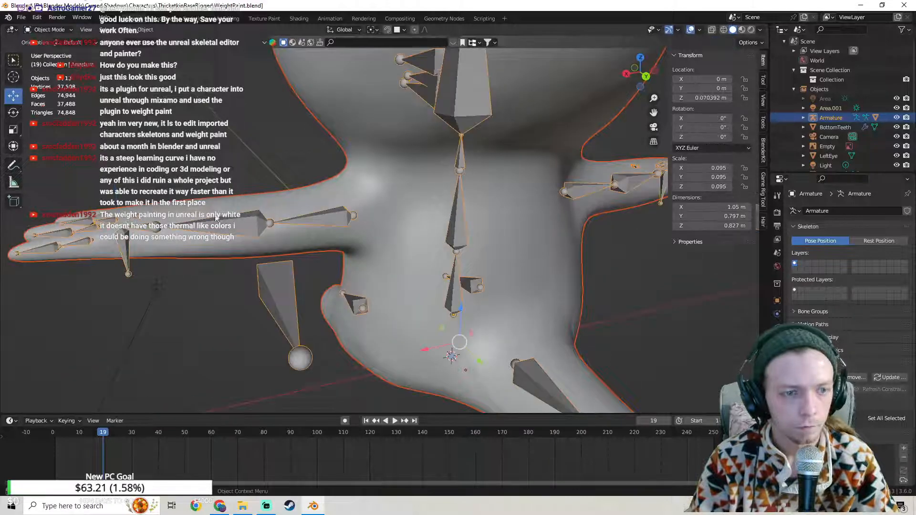
click(250, 206)
click(64, 85)
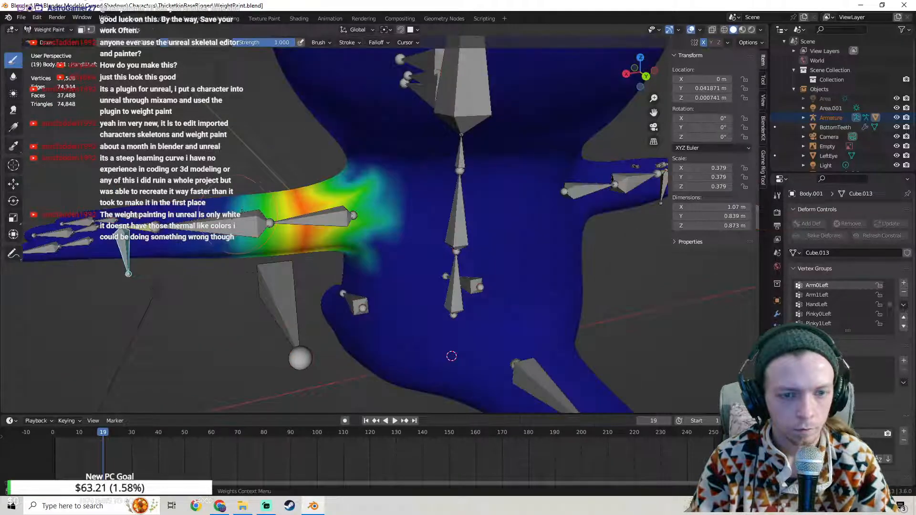
middle_drag(315, 219, 334, 232)
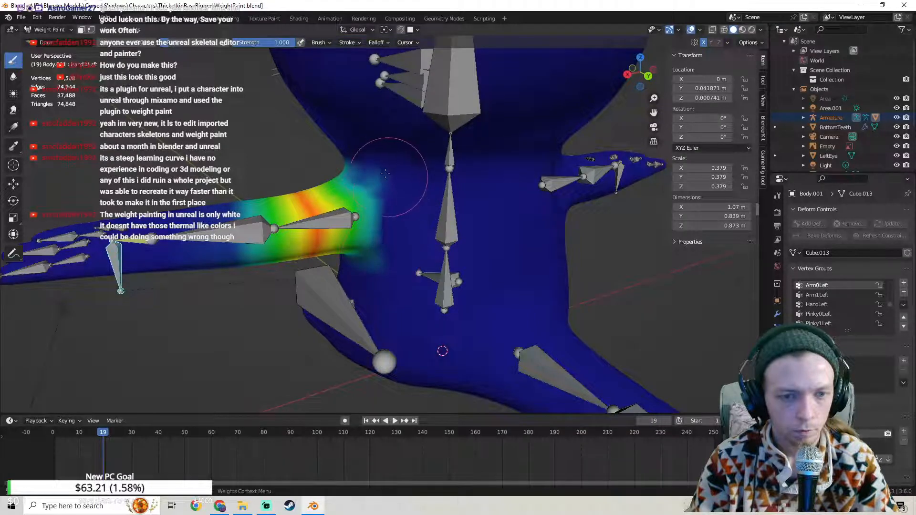
Step: Check the Arm0Left weights around the shoulder, leave Weight Paint, select only the armature and enter Pose Mode
middle_drag(373, 166, 480, 179)
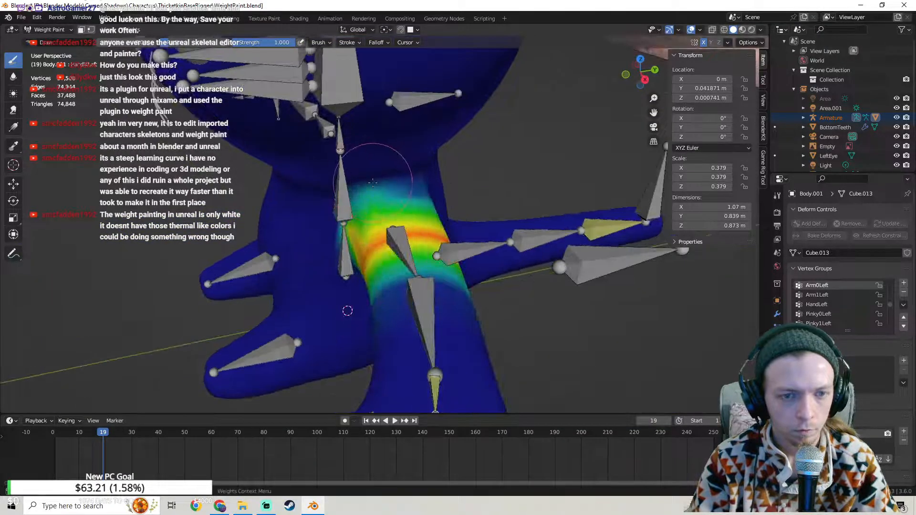
middle_drag(353, 191, 361, 168)
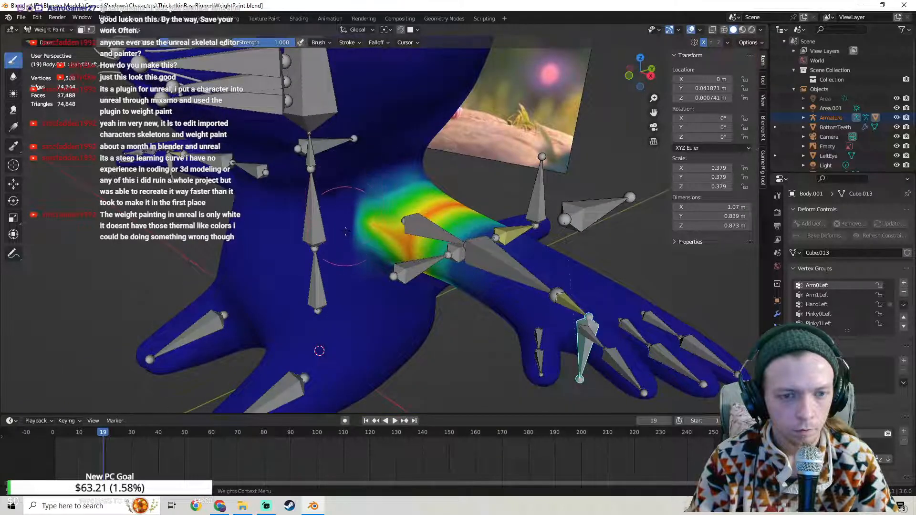
middle_drag(354, 247, 356, 244)
middle_drag(431, 255, 452, 205)
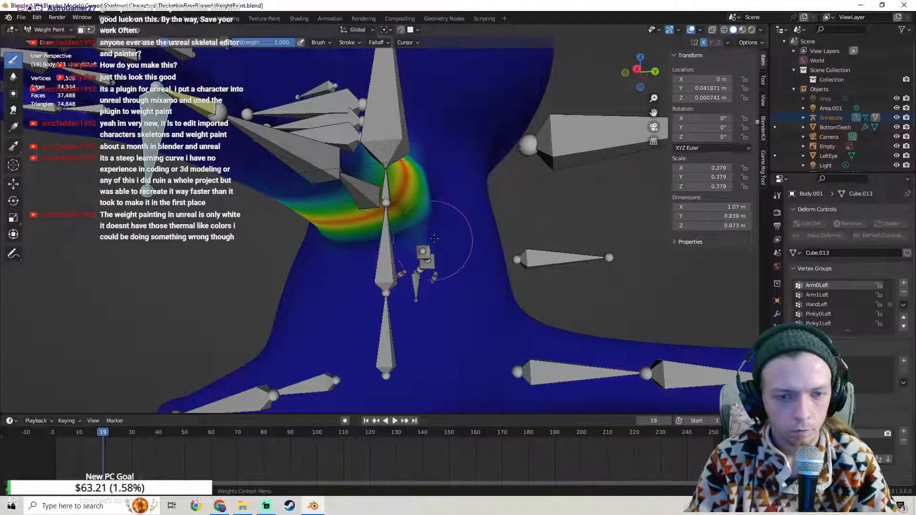
middle_drag(430, 233, 358, 197)
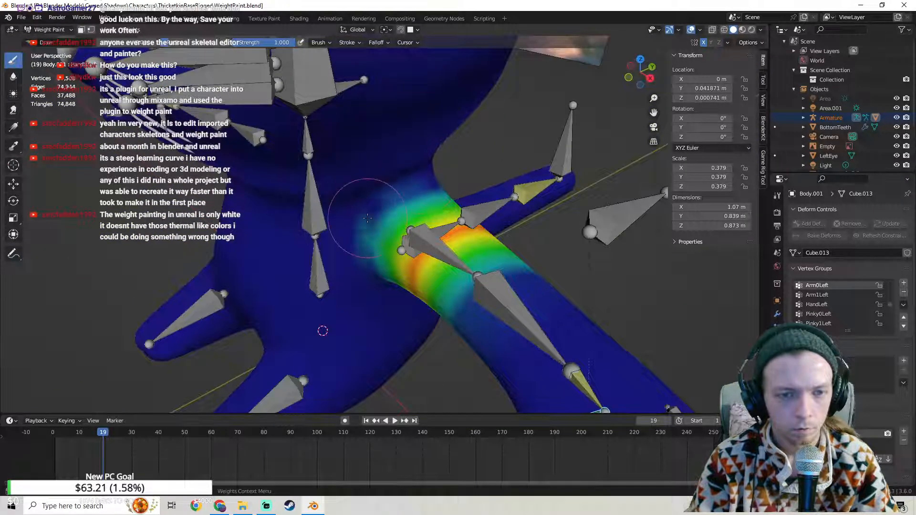
middle_drag(420, 171, 377, 178)
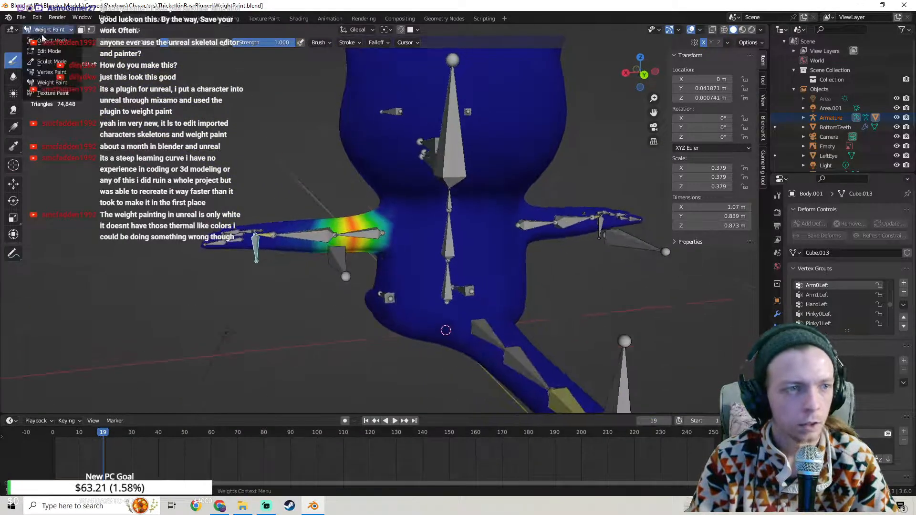
click(44, 41)
scroll(257, 182, up, 4)
middle_drag(280, 179, 278, 209)
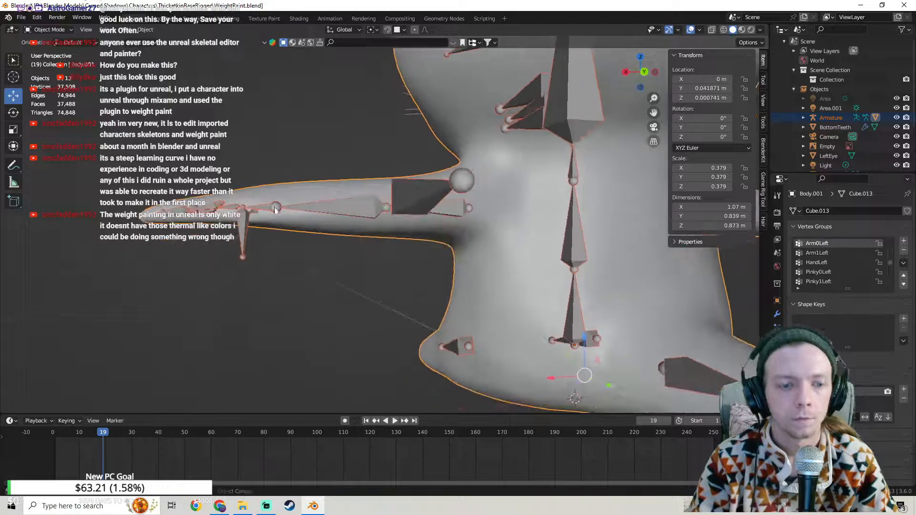
click(244, 227)
click(50, 62)
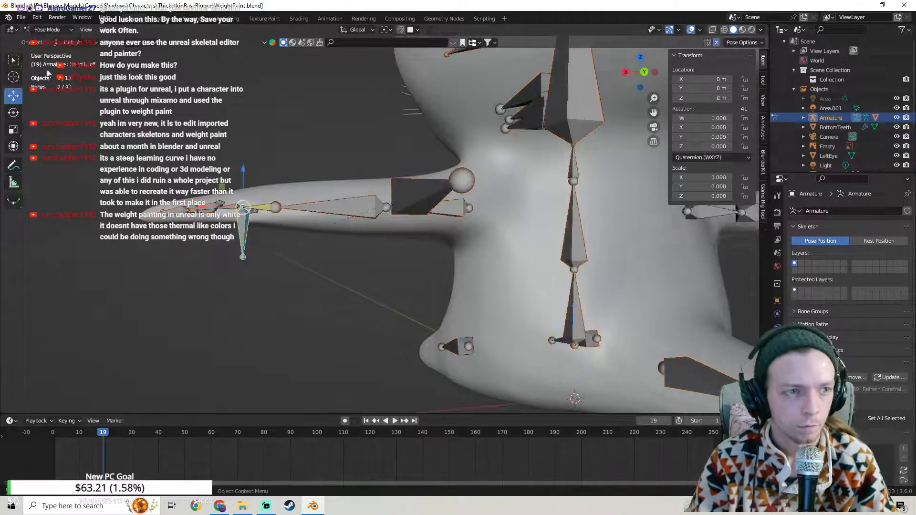
Step: Try moving HandIKLeft inward while viewing the left shoulder from behind, and undo the move
key(g)
click(280, 233)
middle_drag(281, 233, 455, 224)
key(ctrl+z)
Step: Try further HandIKLeft moves from the side and from behind to test the armpit deformation, resetting the hand each time
key(g)
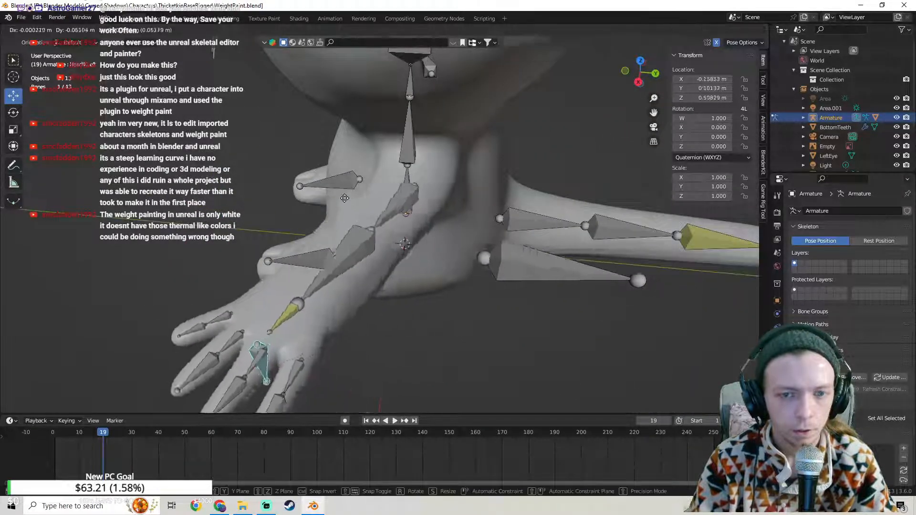
click(388, 157)
middle_drag(388, 157, 289, 162)
scroll(305, 165, up, 4)
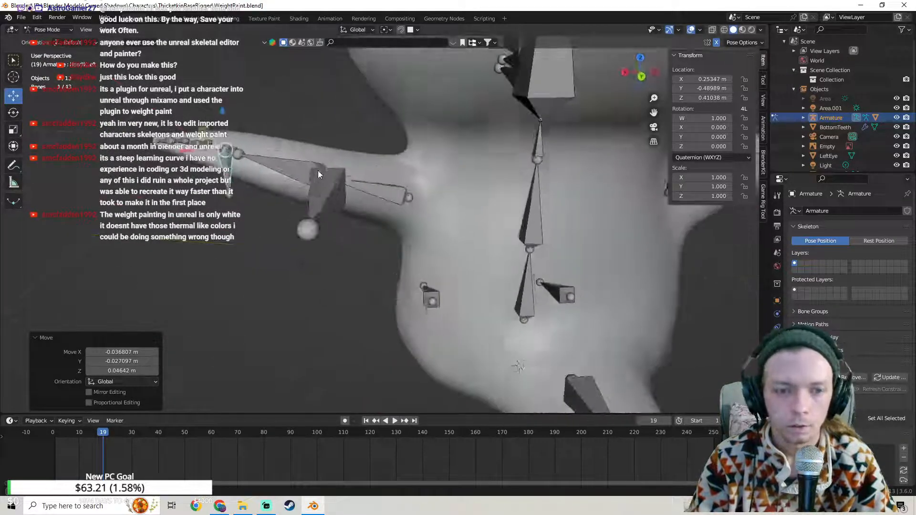
key(alt+g)
key(g)
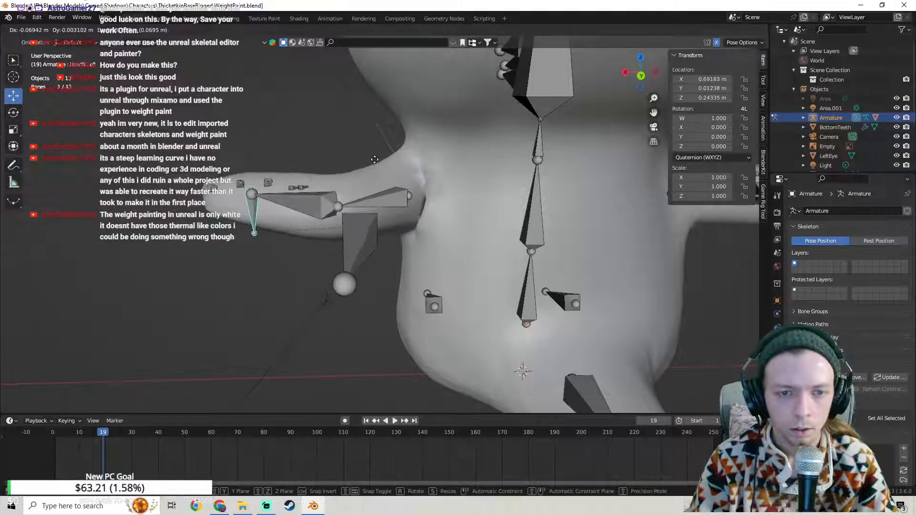
click(419, 172)
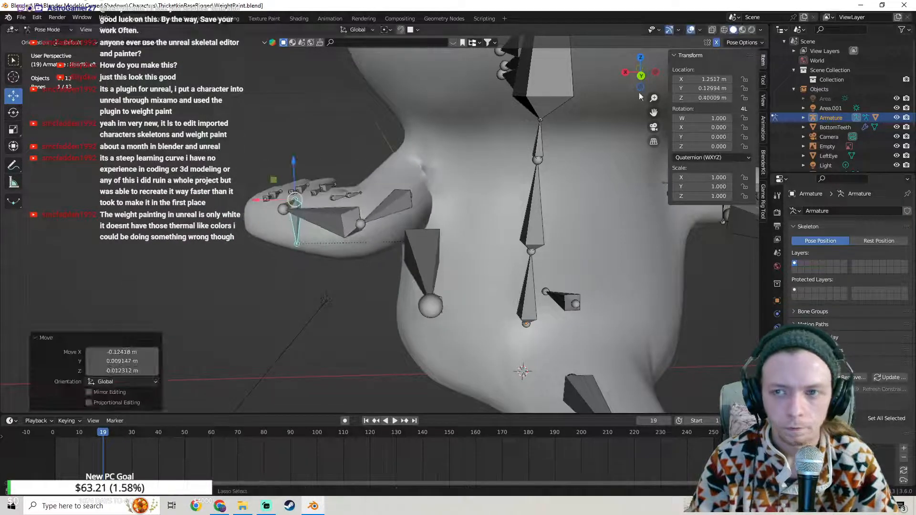
key(ctrl+z)
Step: Switch to Material Preview shading and try two HandIKLeft moves toward the body, undoing each one
click(743, 30)
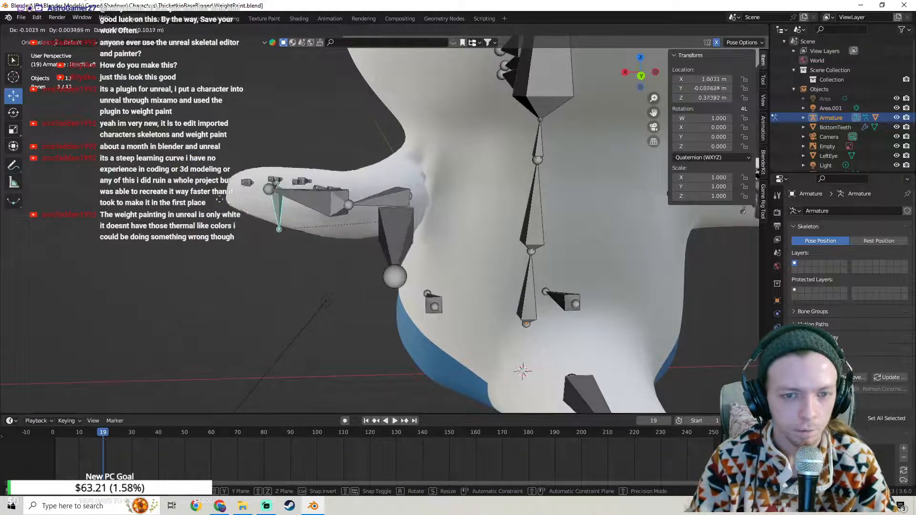
click(210, 199)
middle_drag(211, 199, 286, 216)
key(ctrl+z)
key(g)
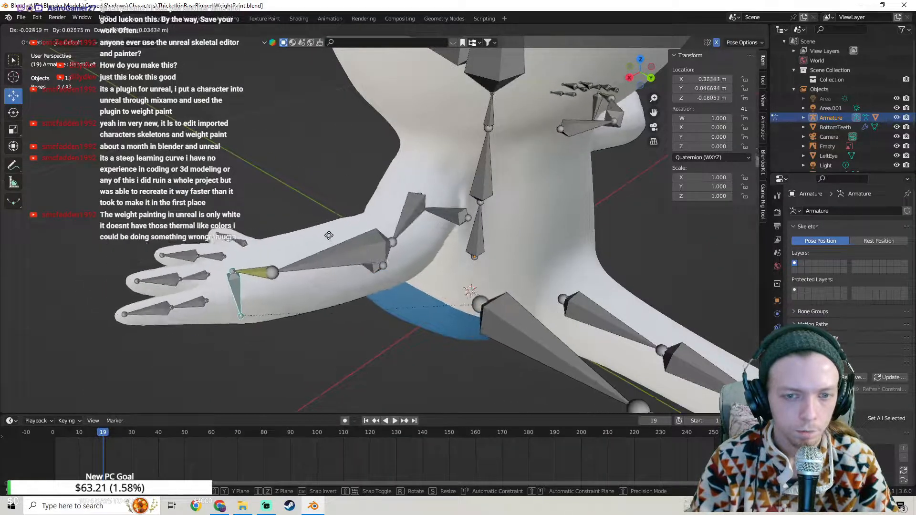
click(328, 236)
key(ctrl+z)
Step: Try moving HandIKLeft inward from behind and from the front in Material Preview, undoing both moves
middle_drag(329, 237, 349, 234)
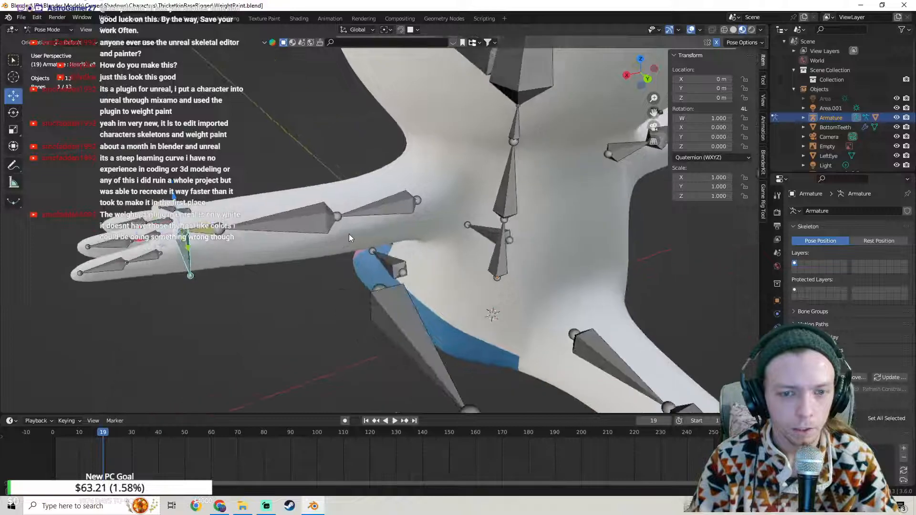
key(g)
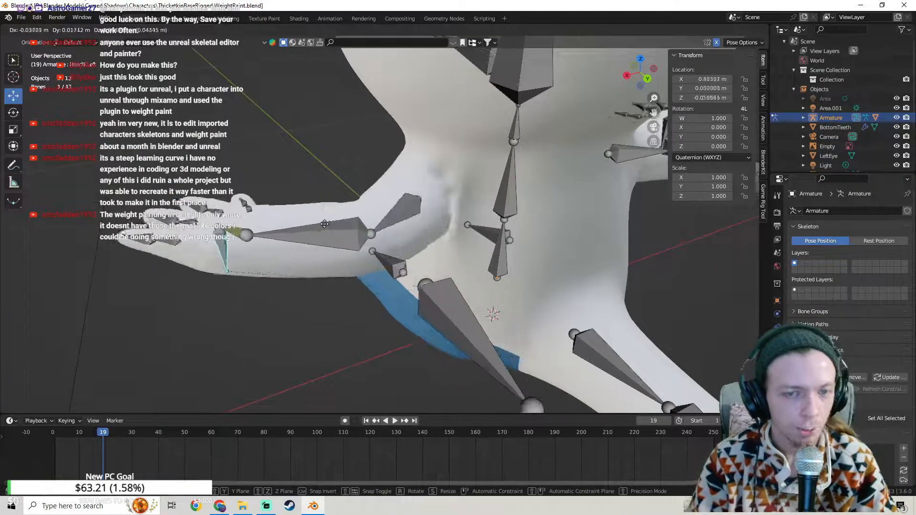
click(317, 221)
middle_drag(317, 221, 449, 229)
key(ctrl+z)
key(g)
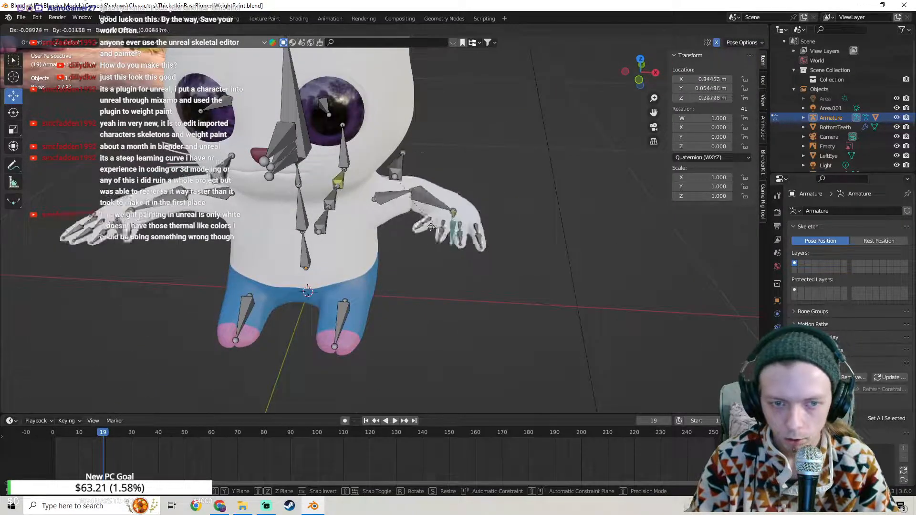
click(431, 227)
key(ctrl+z)
Step: Return to Solid shading and try pulling HandIKLeft inward and down from the front, undoing the move
click(726, 31)
click(731, 31)
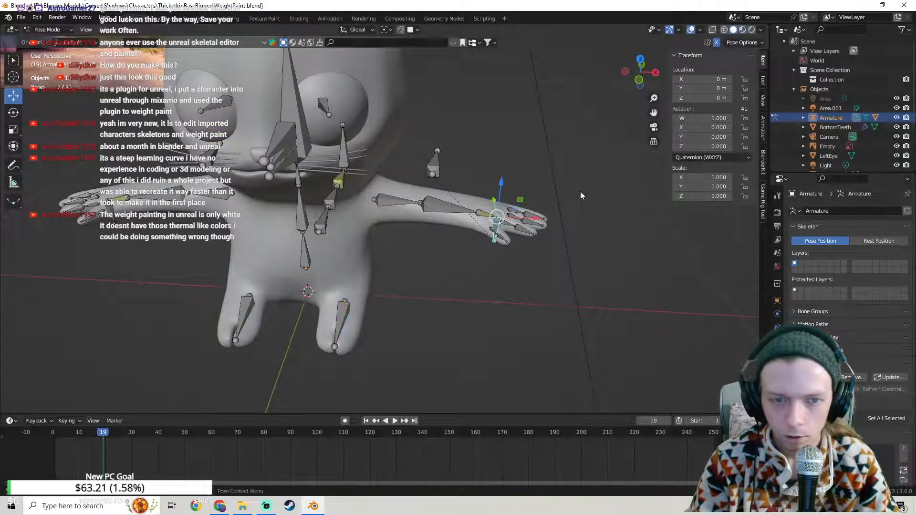
key(g)
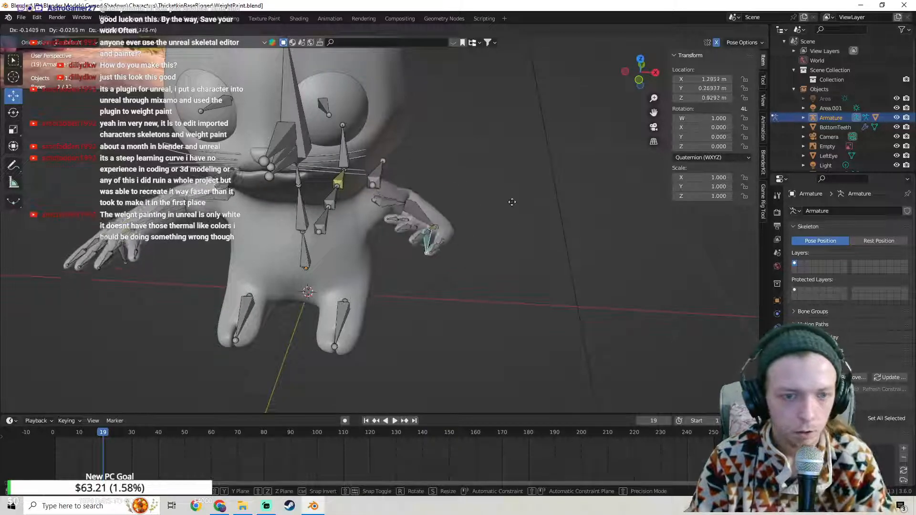
click(513, 201)
key(z)
click(531, 200)
Step: Try swinging HandIKLeft forward in side view and repositioning it from the front, undoing both moves
mouse_move(531, 200)
middle_down()
mouse_move(459, 212)
mouse_move(486, 212)
mouse_move(455, 207)
middle_up()
key(g)
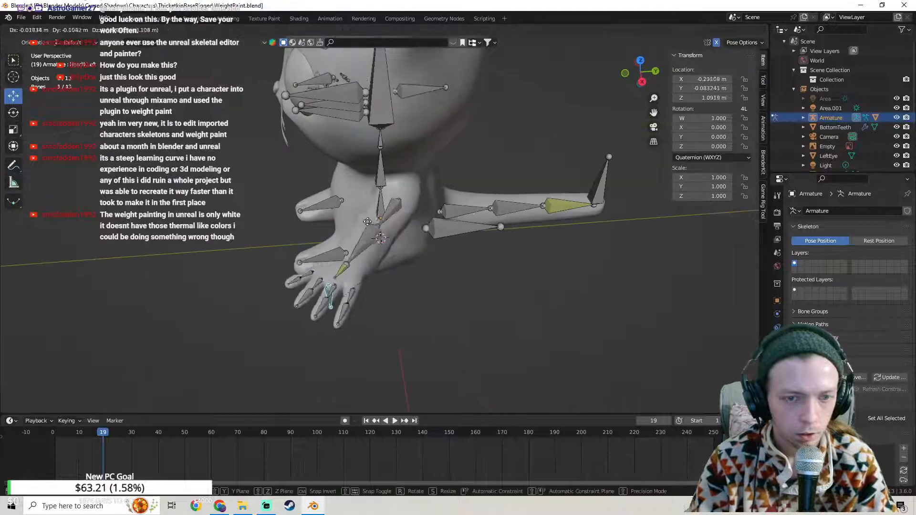
click(343, 210)
middle_drag(403, 226, 479, 205)
key(g)
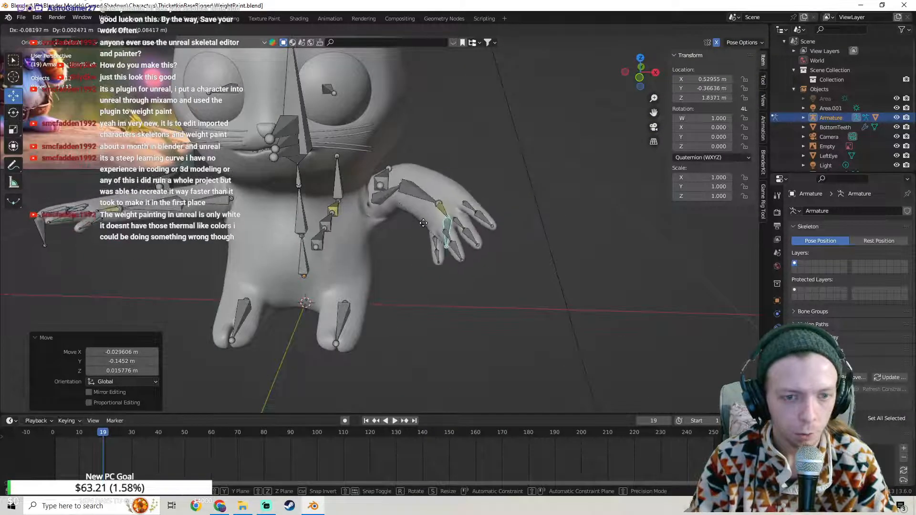
click(414, 207)
key(ctrl+z)
key(ctrl+z)
Step: Lower HandIKLeft toward the body and reposition the left elbow's control bone to bend the arm outward
middle_drag(439, 211, 477, 215)
scroll(388, 220, down, 4)
scroll(399, 231, up, 7)
key(g)
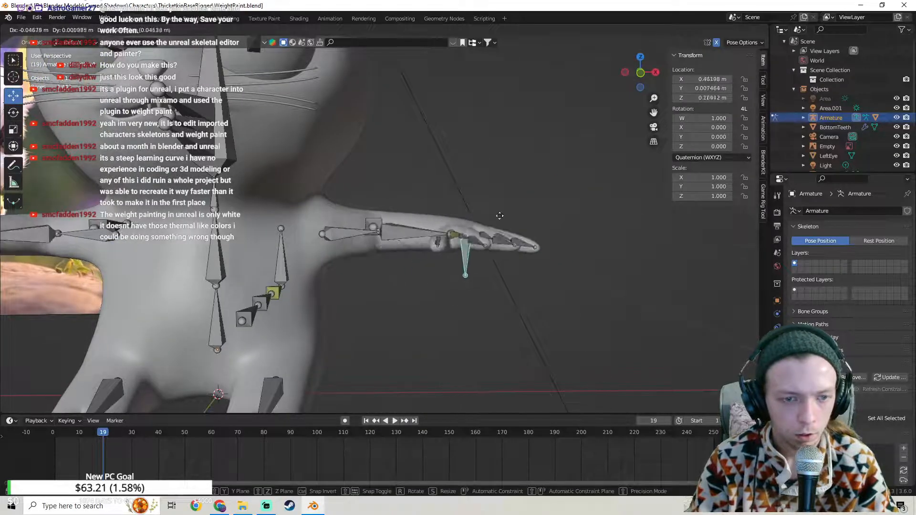
click(427, 272)
middle_drag(424, 257, 596, 207)
key(g)
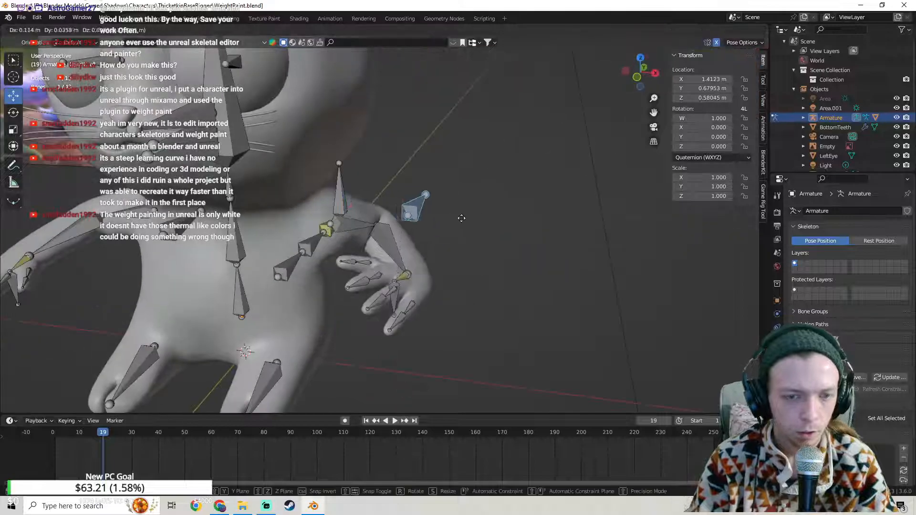
click(485, 218)
middle_drag(486, 218, 456, 223)
Step: Move HandIKLeft close beside the torso, to about X 1.87, Y 0.97 and Z 1.37 m
click(409, 251)
key(g)
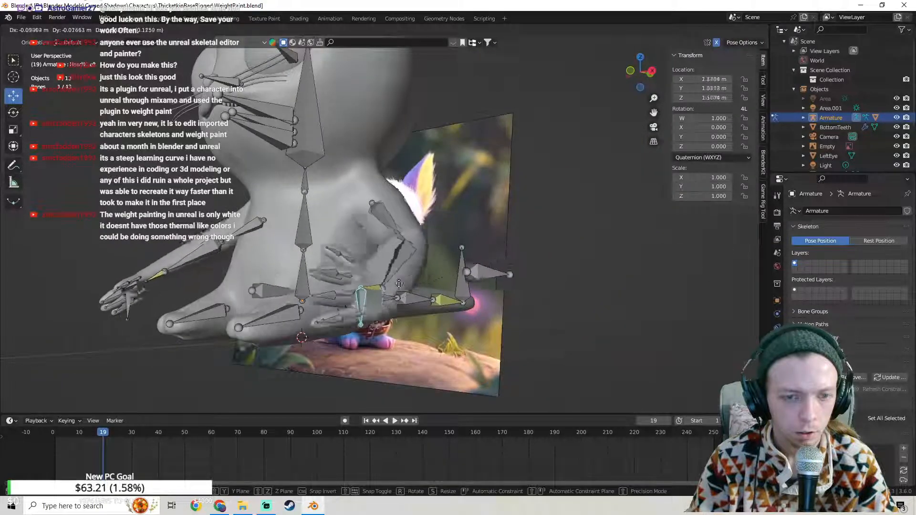
click(401, 240)
middle_drag(402, 240, 414, 217)
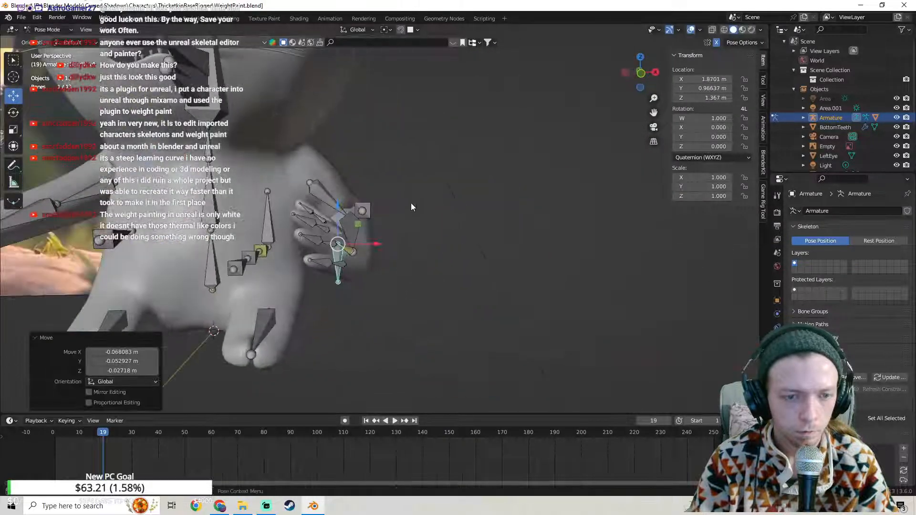
Step: Try rotating HandIKLeft beside the body, cancelling or undoing each rotation
key(t)
key(t)
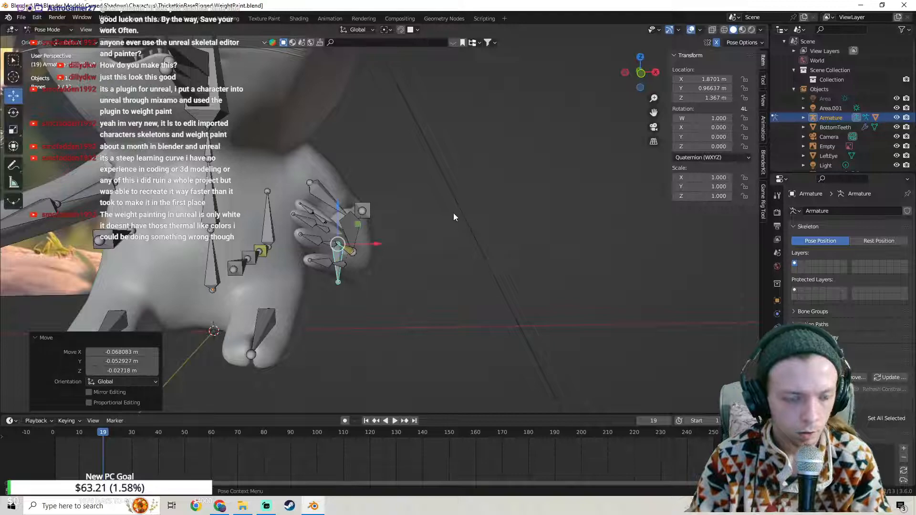
key(r)
key(Escape)
middle_drag(427, 225, 444, 254)
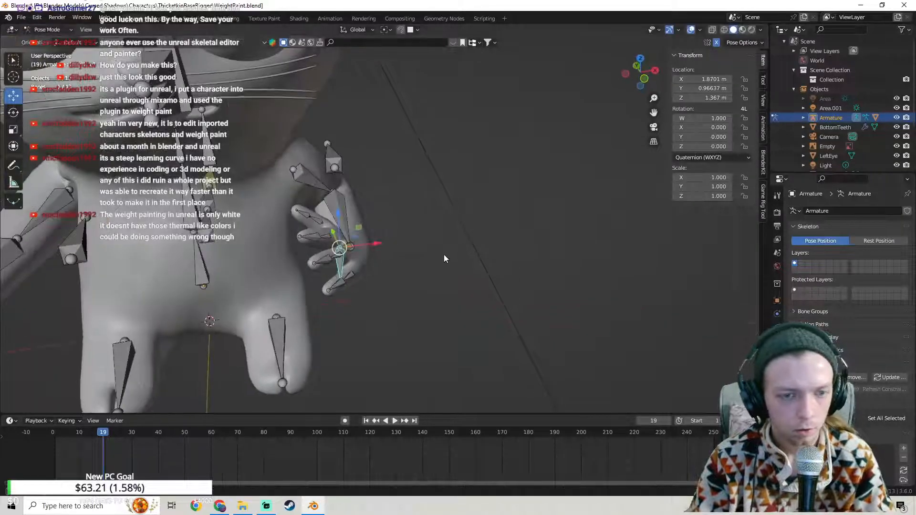
key(r)
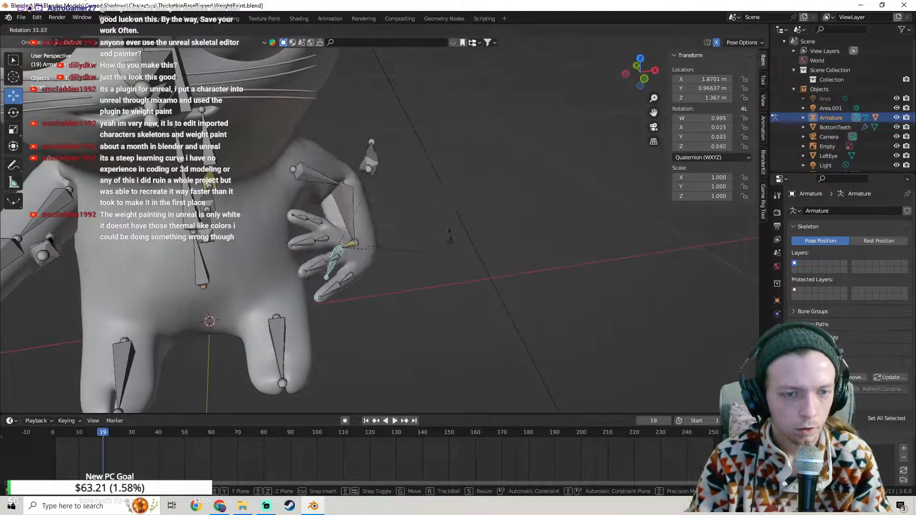
click(447, 216)
key(ctrl+z)
middle_drag(447, 216, 439, 168)
key(Escape)
Step: Rotate the left hand bone slightly in side view and adjust the left elbow's control bone from the front
click(332, 250)
key(r)
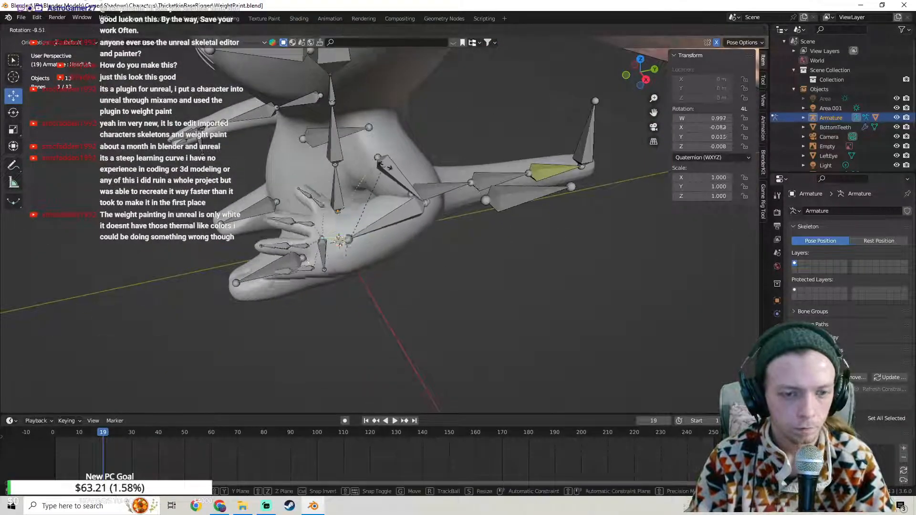
click(384, 169)
middle_drag(384, 169, 450, 196)
click(385, 199)
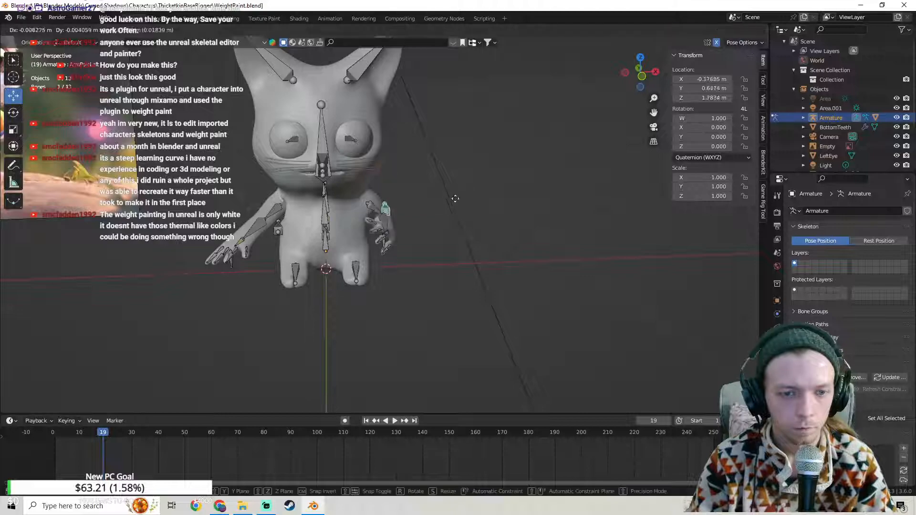
click(443, 215)
Step: Try moving HandIKLeft around the left side of the body from behind, undoing the latest moves
middle_drag(472, 206, 332, 255)
mouse_move(344, 247)
mouse_down()
mouse_move(316, 242)
mouse_move(313, 263)
mouse_move(336, 253)
mouse_up()
middle_drag(335, 252, 257, 241)
key(g)
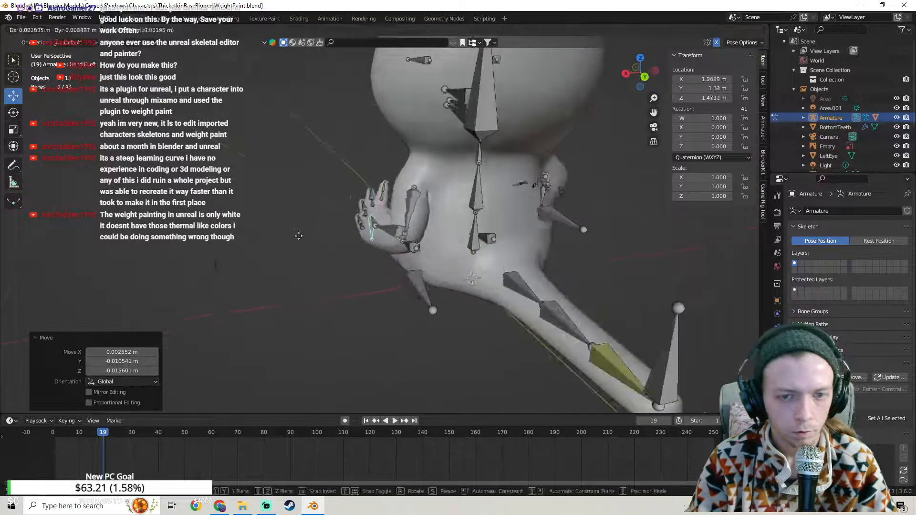
drag(291, 227, 321, 222)
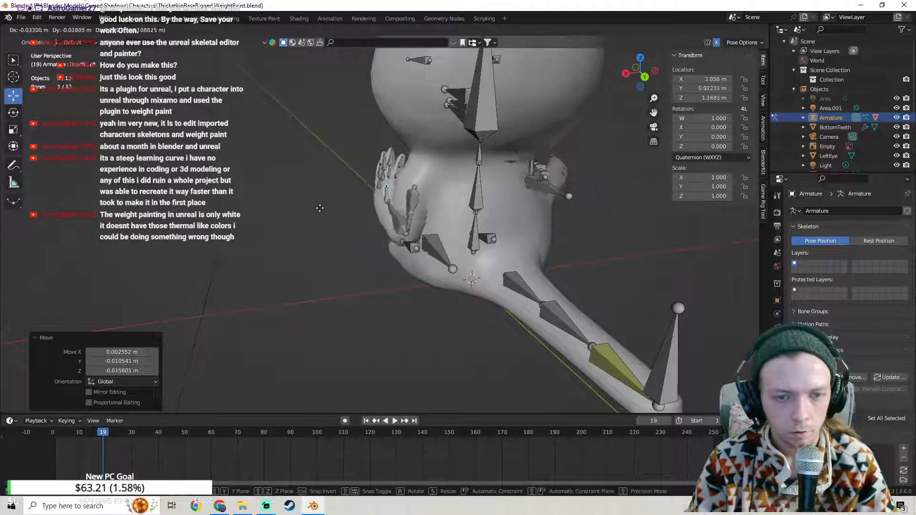
middle_drag(307, 192, 408, 211)
key(ctrl+z)
key(ctrl+z)
key(ctrl+z)
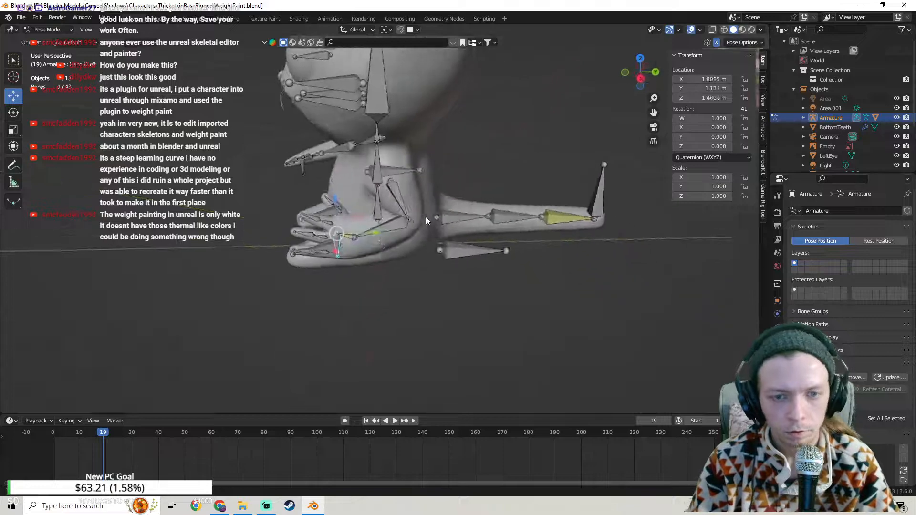
Step: Try raising HandIKLeft against the torso in side view, and undo the move
key(g)
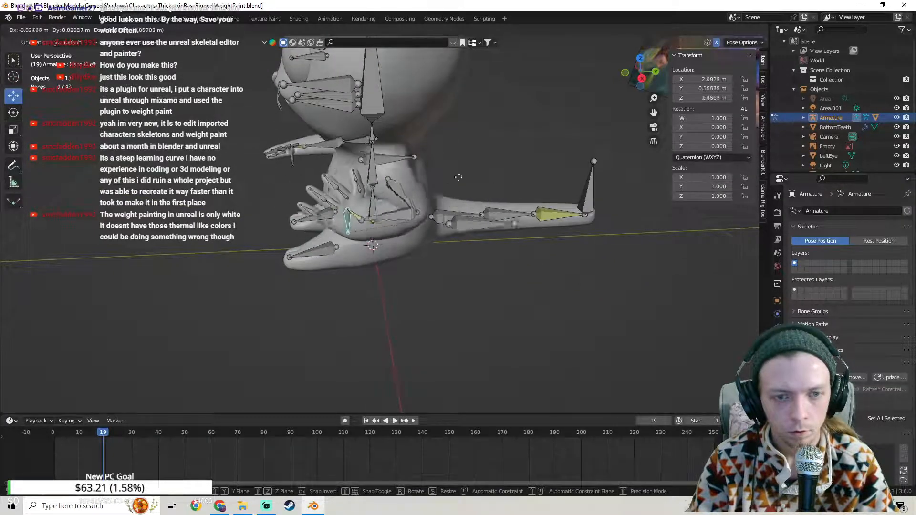
click(455, 169)
key(ctrl+z)
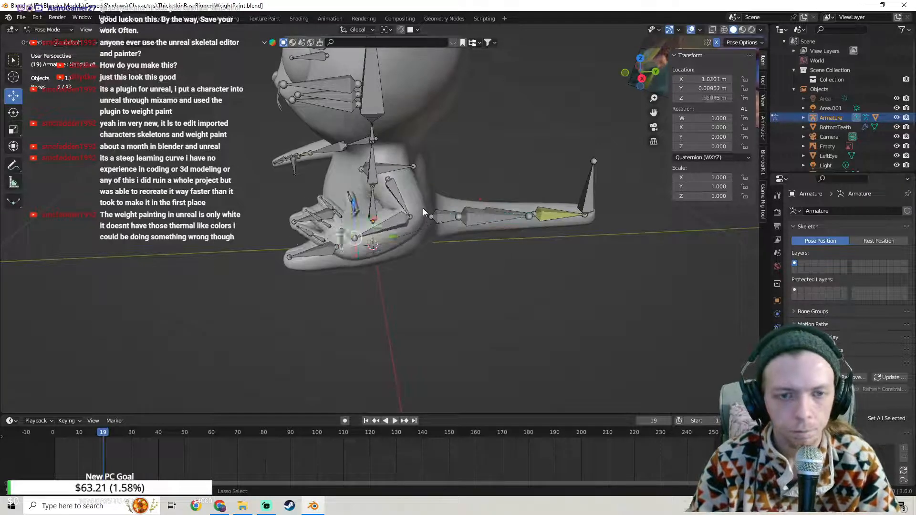
Step: Undo the latest armature pose changes until the scene is back in Object Mode
key(ctrl+z)
key(ctrl+z)
key(ctrl+z)
key(ctrl+z)
middle_drag(422, 209, 400, 219)
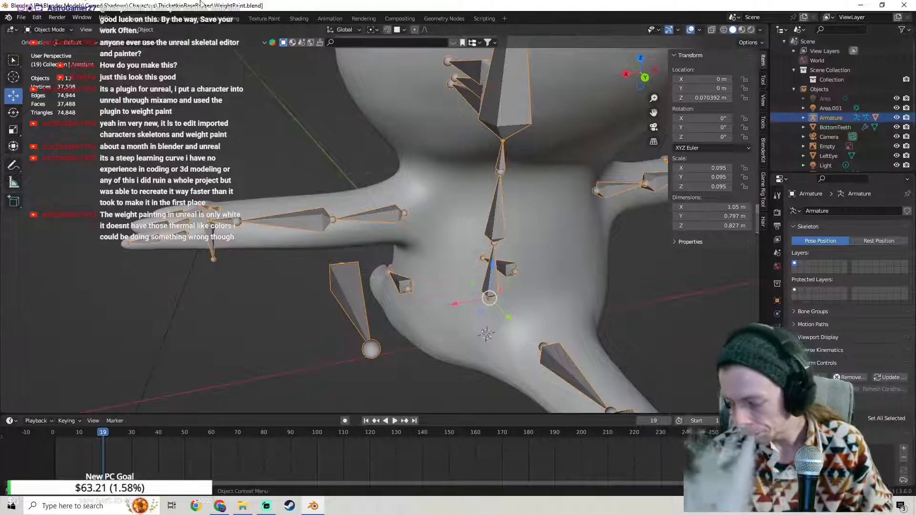
Step: Put the body mesh in Weight Paint mode and examine the Arm0Left weights around the left shoulder from several angles
middle_drag(391, 213, 390, 227)
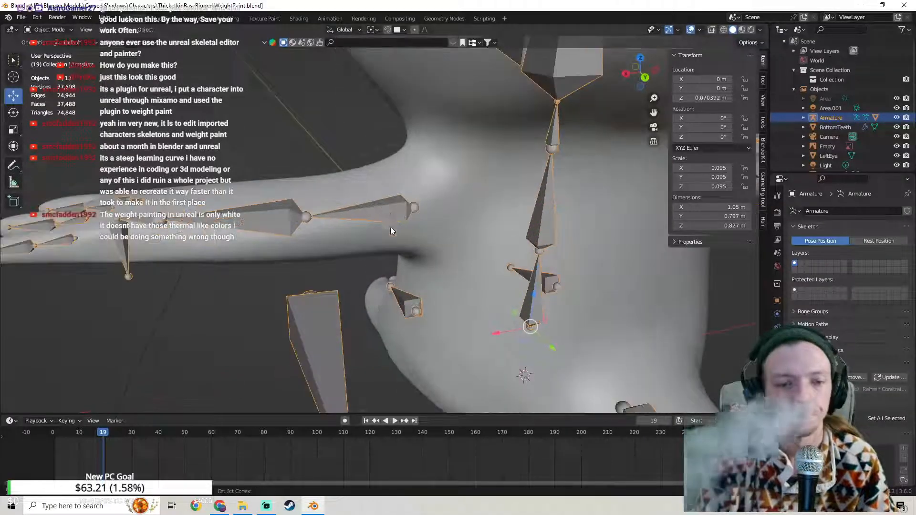
middle_drag(396, 151, 305, 137)
click(355, 165)
scroll(396, 208, down, 1)
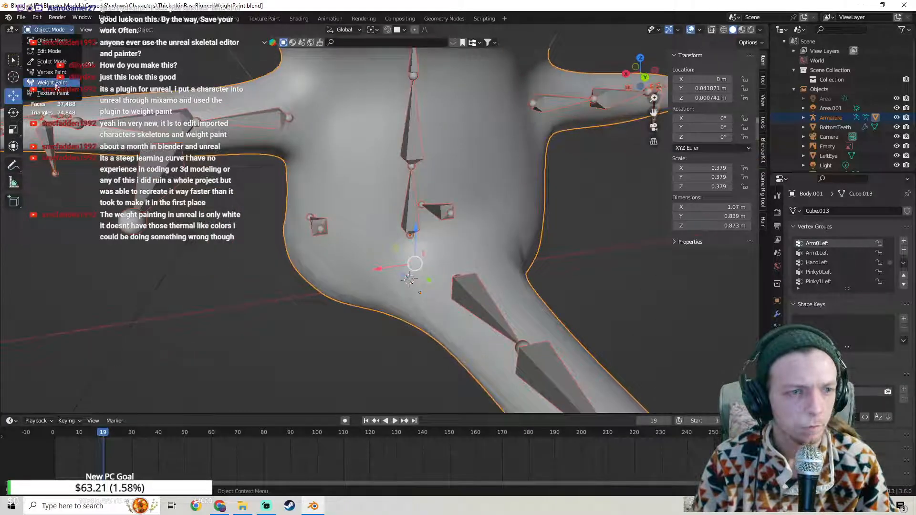
click(56, 86)
mouse_move(315, 191)
middle_down()
mouse_move(364, 152)
mouse_move(334, 128)
mouse_move(401, 151)
mouse_move(396, 181)
mouse_move(408, 204)
mouse_move(383, 201)
middle_up()
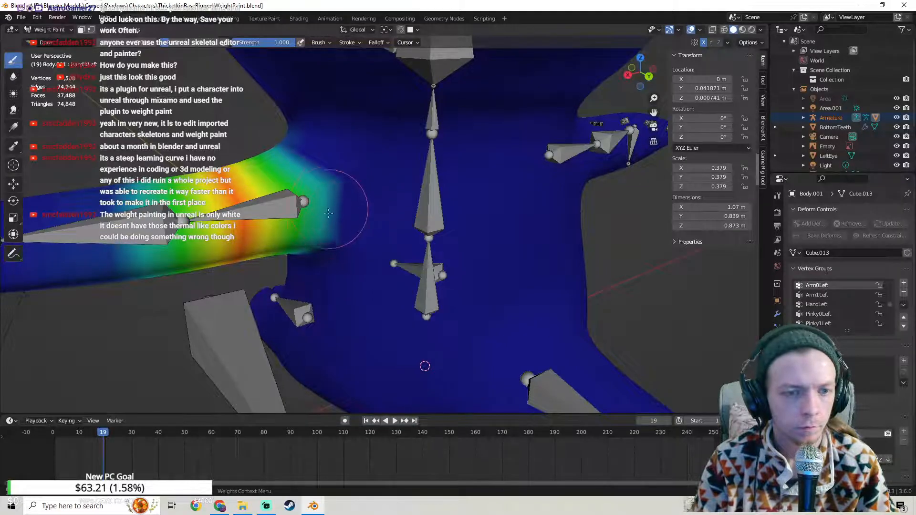
mouse_move(332, 220)
shift+middle_down()
mouse_move(351, 205)
mouse_move(422, 224)
shift+middle_up()
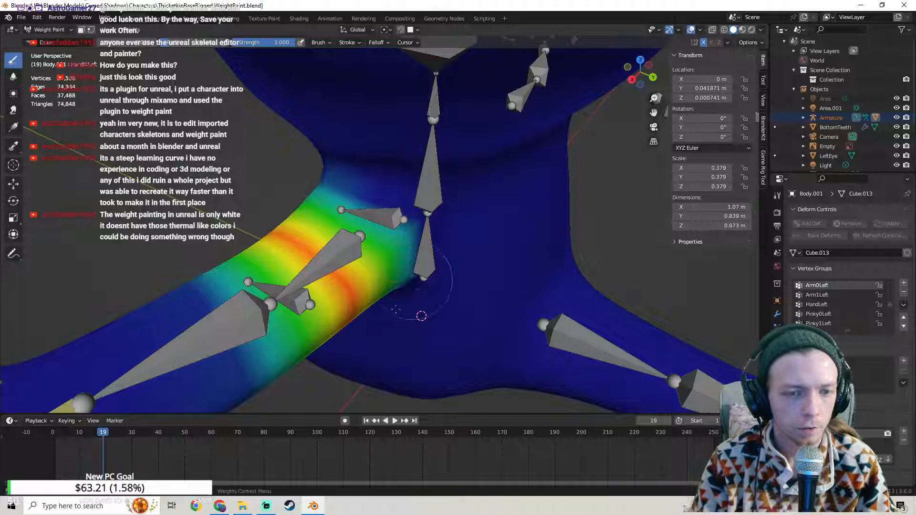
scroll(409, 302, down, 5)
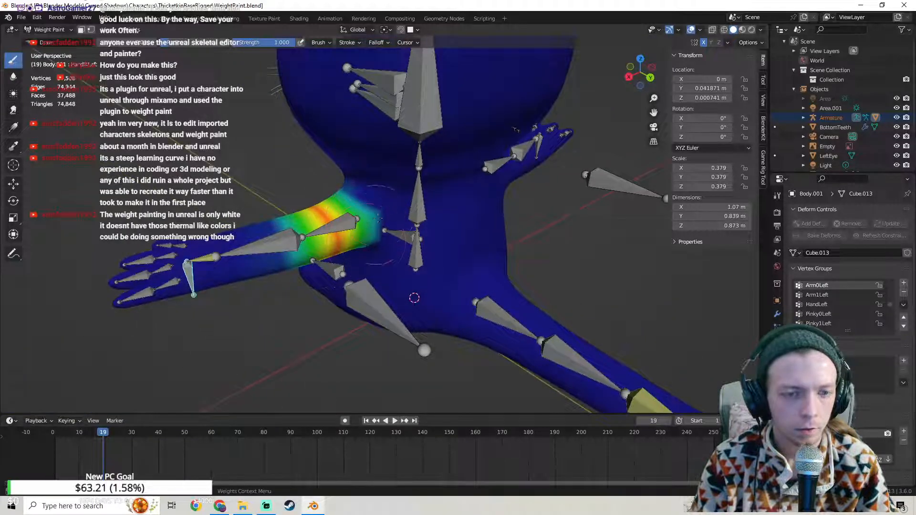
middle_drag(379, 218, 382, 181)
middle_drag(361, 125, 467, 216)
middle_drag(444, 172, 364, 196)
mouse_move(403, 217)
middle_down()
mouse_move(360, 218)
mouse_move(380, 233)
mouse_move(359, 235)
mouse_move(579, 223)
mouse_move(368, 225)
middle_up()
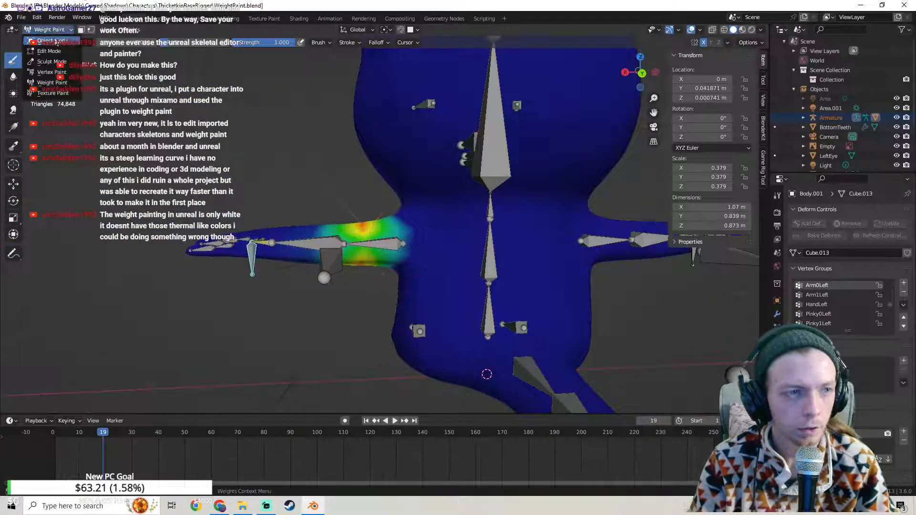
Step: Put the armature in Pose Mode and try moving the left hand control bone toward the body and forward to test the shoulder's deformation
click(58, 41)
shift+middle_drag(211, 224, 263, 206)
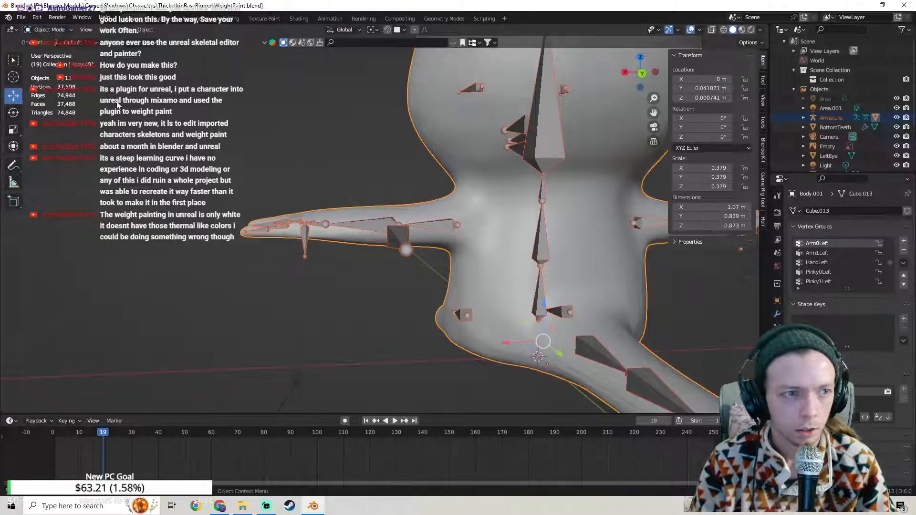
click(359, 232)
click(51, 30)
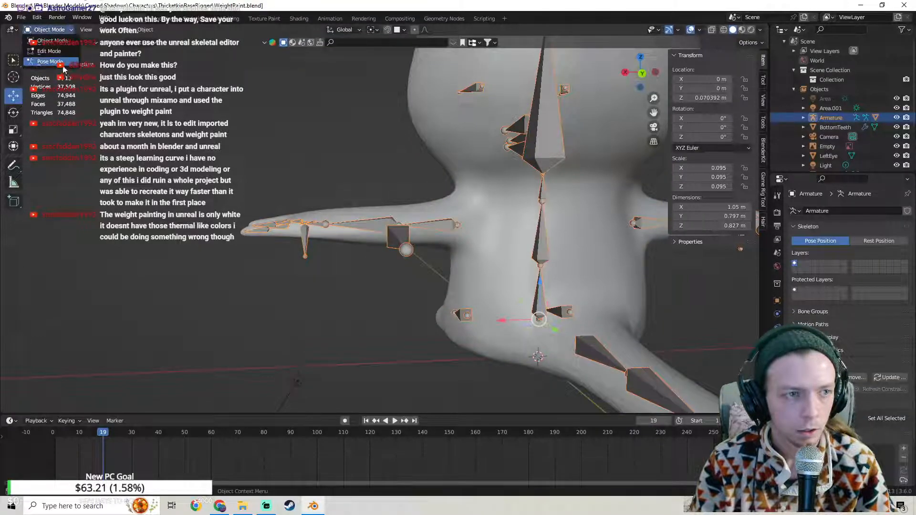
click(54, 63)
key(g)
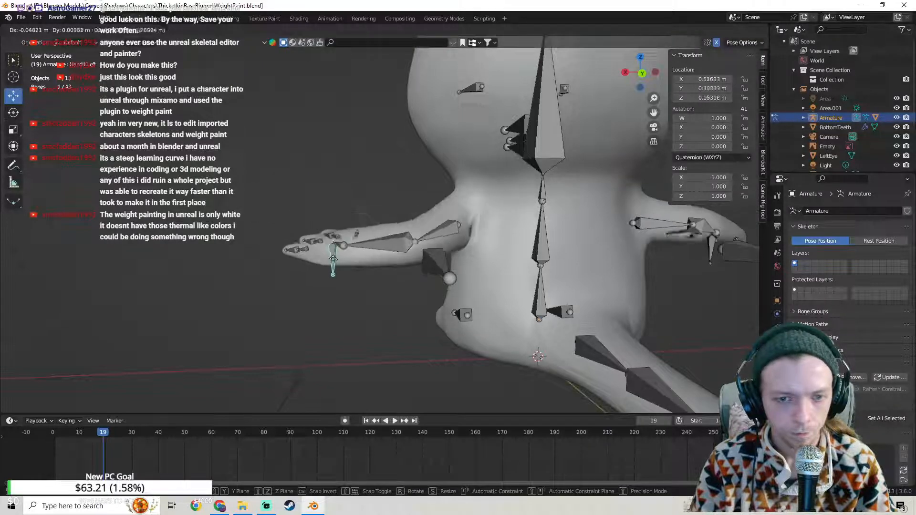
click(334, 210)
middle_drag(334, 210, 546, 251)
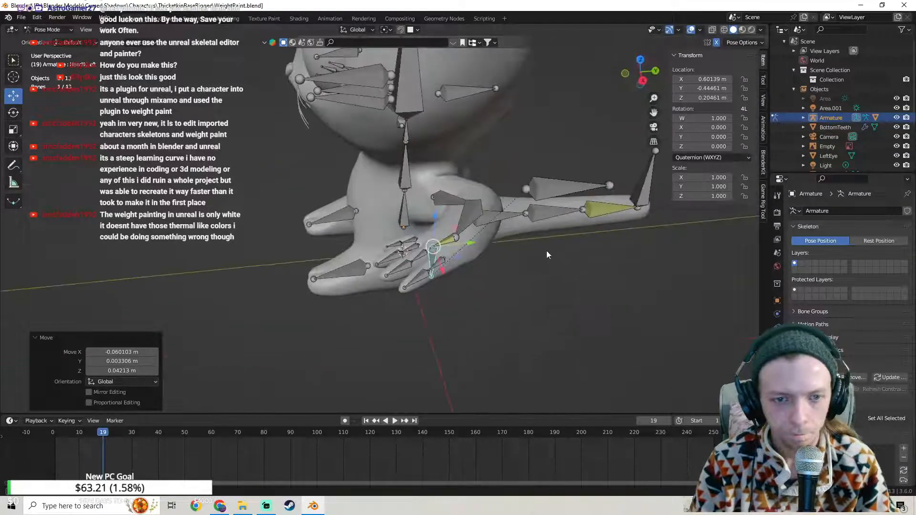
key(g)
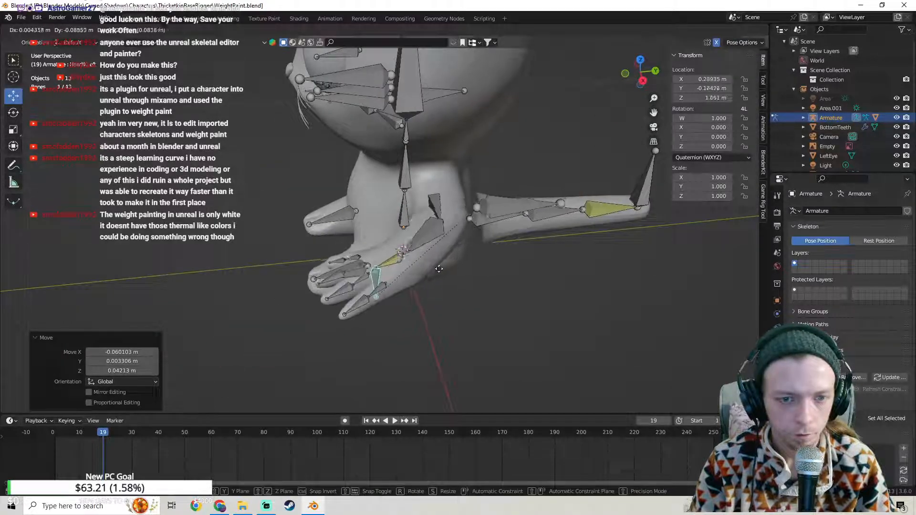
click(438, 252)
Step: Undo the test moves of the left hand bone and return to the body's Weight Paint view
mouse_move(439, 250)
middle_down()
mouse_move(330, 232)
mouse_move(425, 248)
middle_up()
key(ctrl+z)
key(ctrl+z)
key(ctrl+z)
key(ctrl+z)
key(ctrl+z)
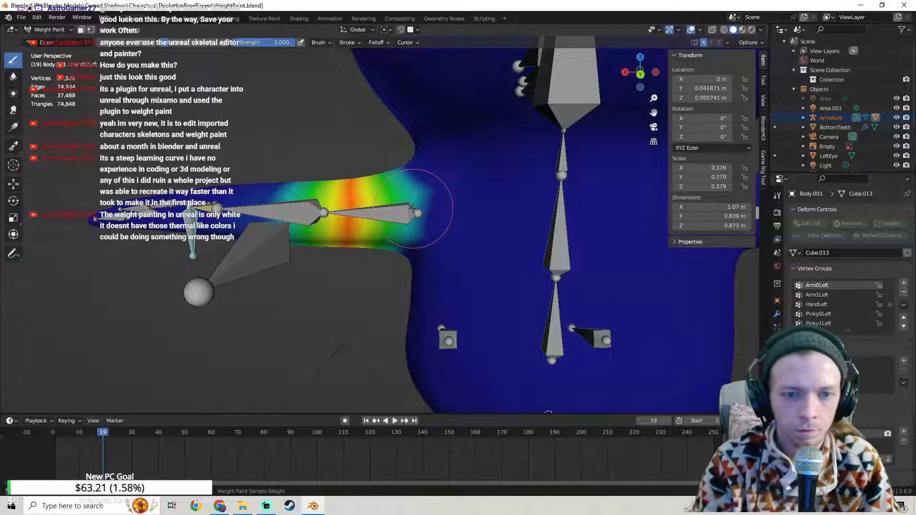
key(ctrl+z)
key(ctrl+z)
key(ctrl+z)
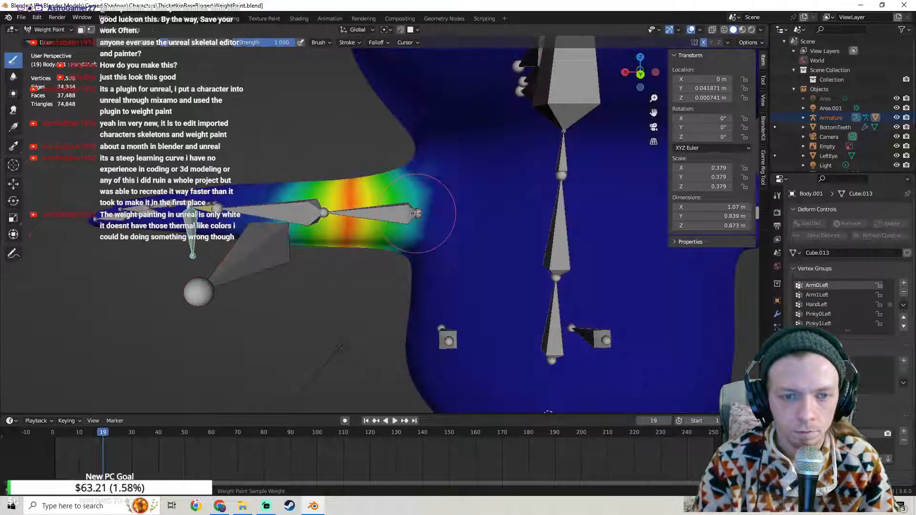
Step: Reopen ThicketkinBaseRigged.WeightPaint.blend from the recent files, discarding the unsaved changes
middle_drag(319, 190, 522, 189)
click(21, 17)
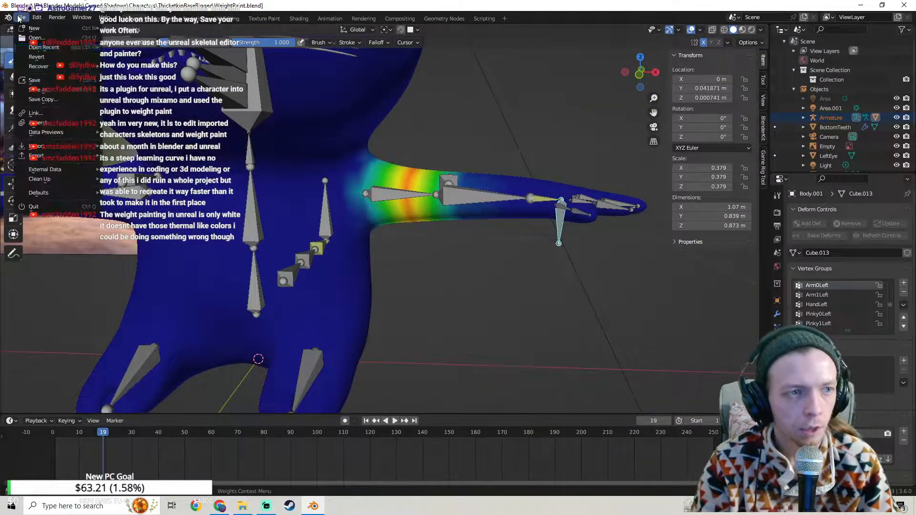
mouse_move(51, 48)
click(158, 47)
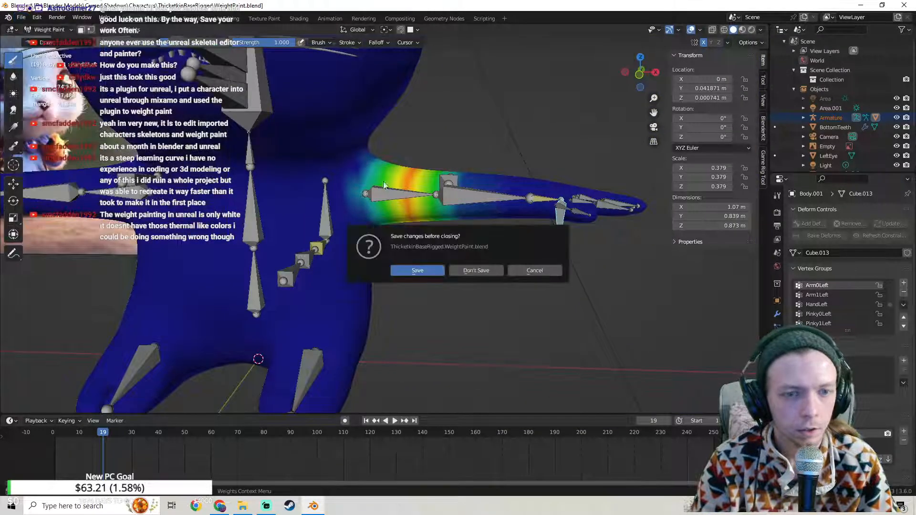
click(468, 271)
Step: Select the armature together with the body and inspect the body's Arm0Left weights in Weight Paint mode
middle_drag(470, 272, 416, 155)
click(331, 199)
click(414, 191)
shift+click(412, 168)
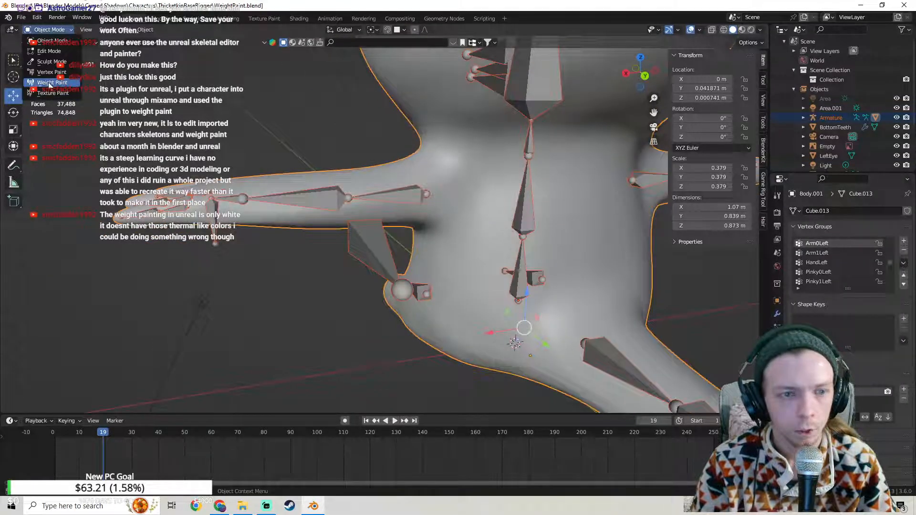
click(50, 83)
mouse_move(334, 190)
middle_down()
mouse_move(469, 134)
mouse_move(433, 185)
mouse_move(398, 186)
middle_up()
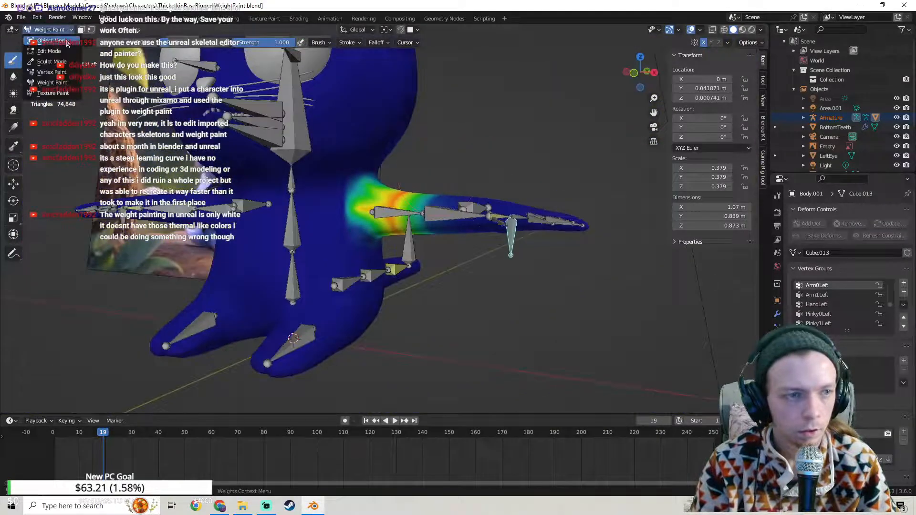
Step: Leave Weight Paint and open the body mesh in Edit Mode to expose the topology behind the left shoulder
click(68, 41)
key(Tab)
scroll(276, 226, up, 3)
middle_drag(276, 226, 392, 210)
scroll(376, 229, up, 4)
scroll(432, 190, down, 6)
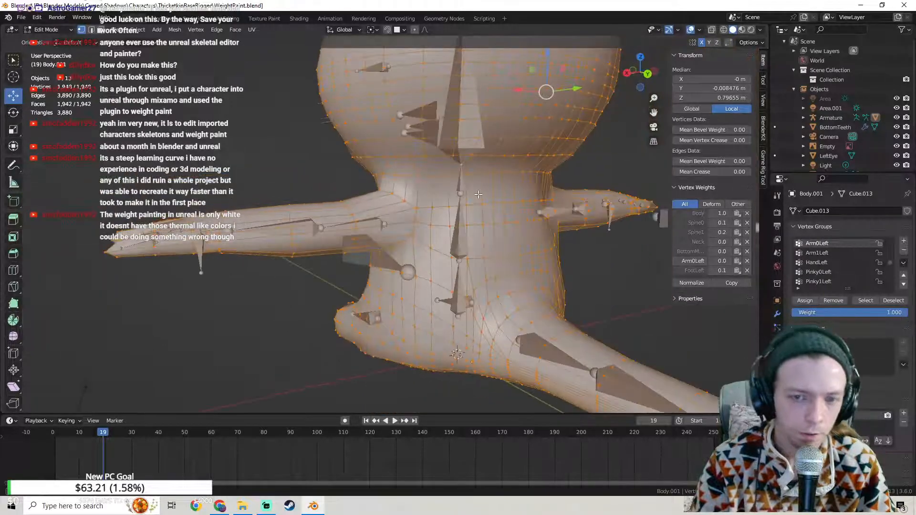
scroll(431, 201, up, 4)
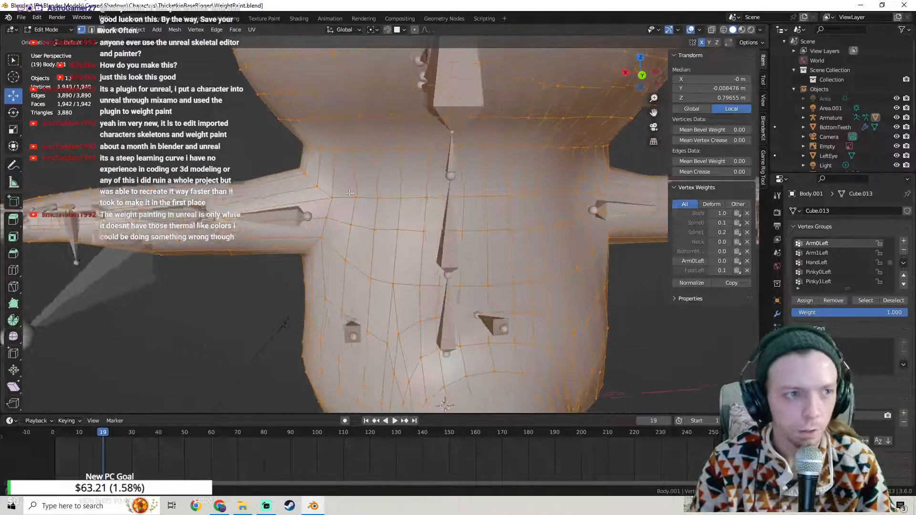
Step: Move the two upper vertices at the back of the left shoulder joint outward along X toward the arm
click(315, 198)
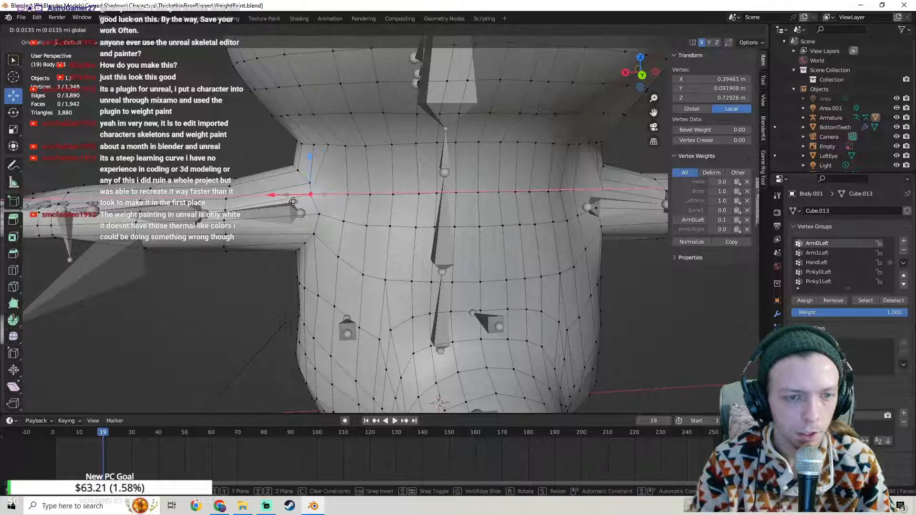
click(293, 202)
shift+click(312, 184)
shift+middle_drag(313, 183, 340, 182)
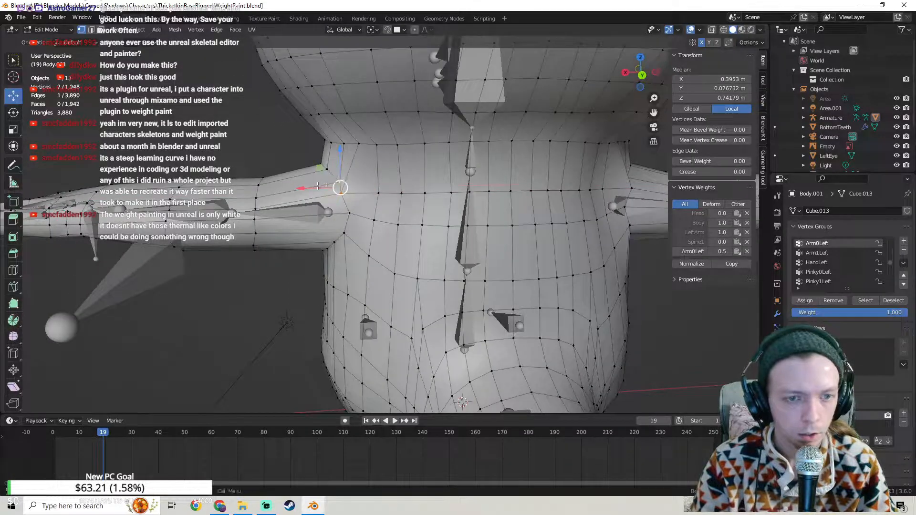
click(301, 188)
Step: Move the next vertex down the left shoulder joint outward about 0.017 m along X, and shift the one below it toward the arm too
click(349, 215)
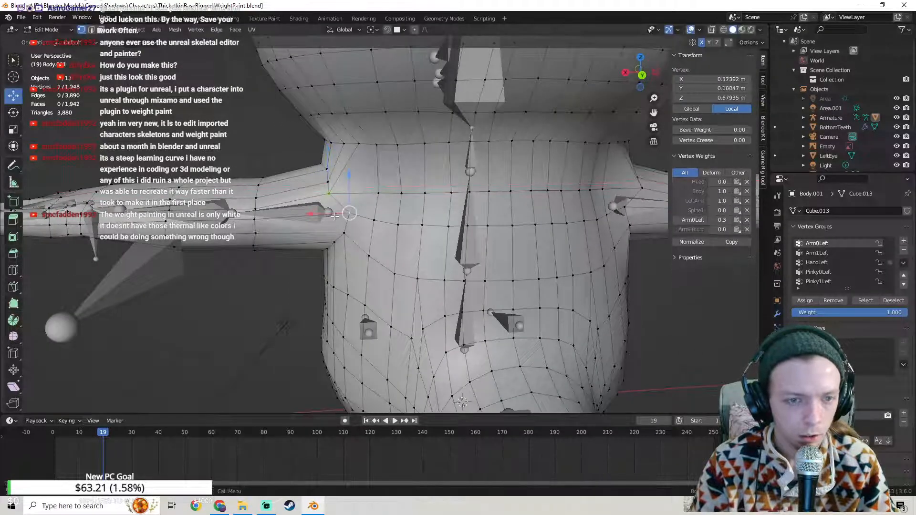
click(315, 216)
middle_drag(316, 216, 348, 177)
shift+middle_drag(72, 180, 336, 215)
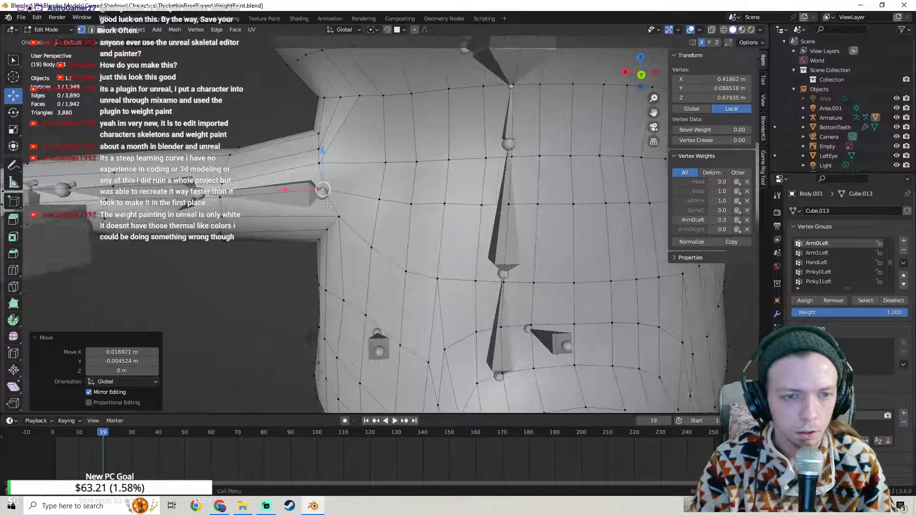
click(339, 216)
drag(305, 220, 306, 219)
middle_drag(312, 221, 377, 186)
Step: Check the shoulder from the side and move the lower back vertex of the left shoulder joint about 0.005 m along Y
click(440, 216)
click(452, 213)
click(361, 159)
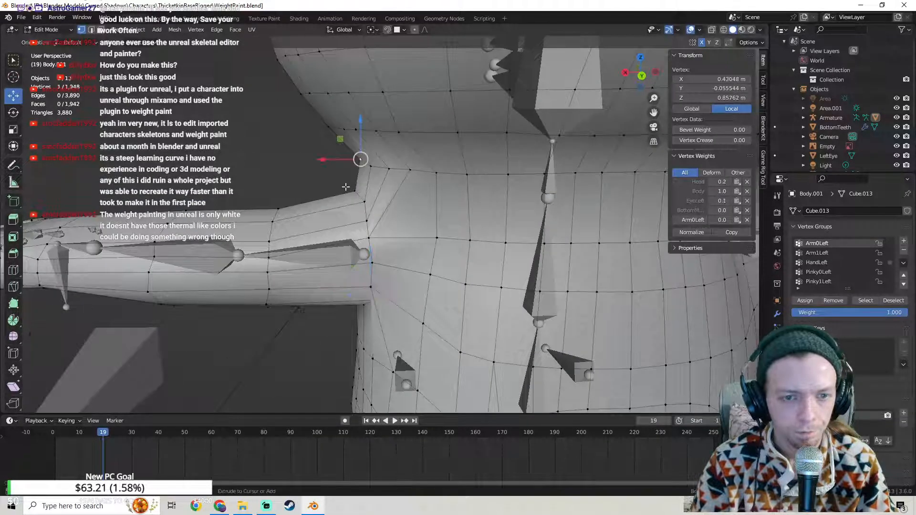
middle_drag(348, 218, 445, 185)
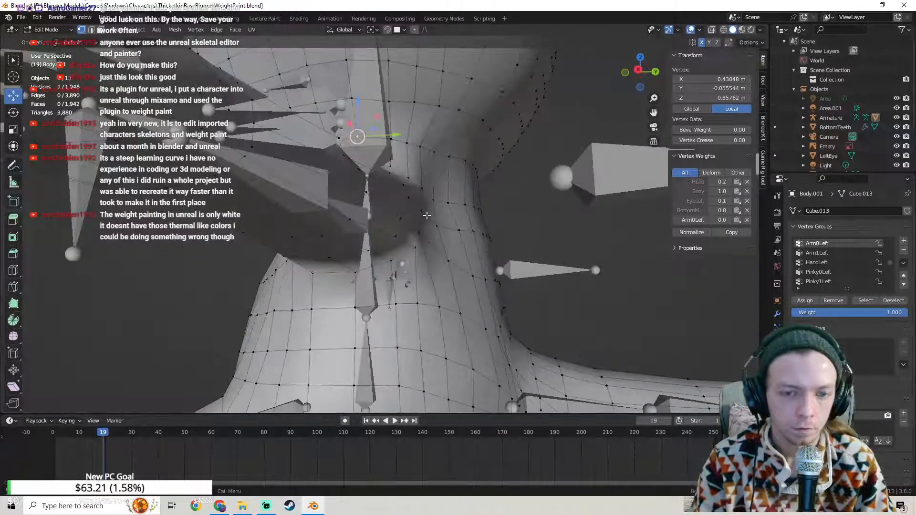
drag(451, 207, 449, 227)
click(420, 232)
middle_drag(449, 227, 394, 205)
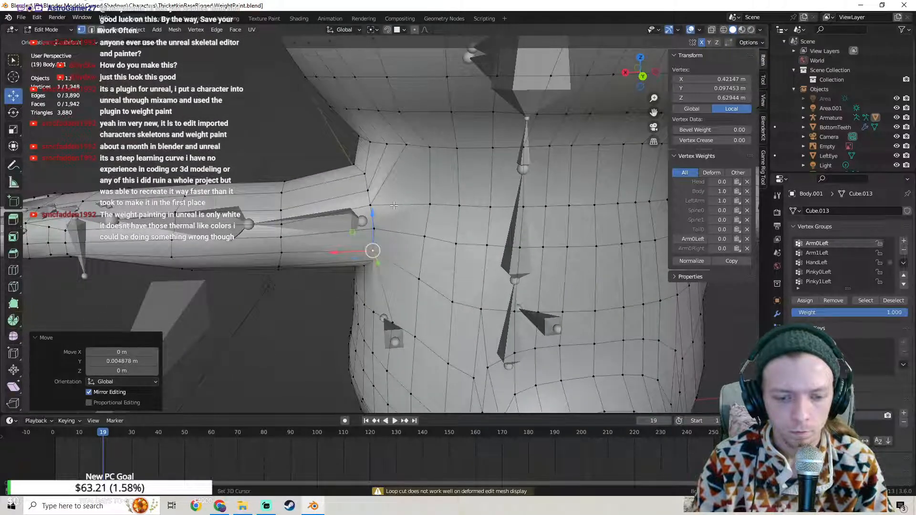
Step: Nudge the lower back vertex of the left shoulder joint slightly inward along X and forward along Y
shift+middle_drag(393, 205, 409, 217)
key(Tab)
key(Tab)
scroll(400, 239, up, 2)
click(388, 204)
click(477, 184)
click(395, 194)
click(461, 207)
click(351, 274)
click(410, 207)
click(384, 209)
middle_drag(384, 210, 336, 258)
Step: Add one horizontal loop cut around the upper torso just above the arms, without sliding it
key(Tab)
key(Tab)
middle_drag(399, 235, 473, 244)
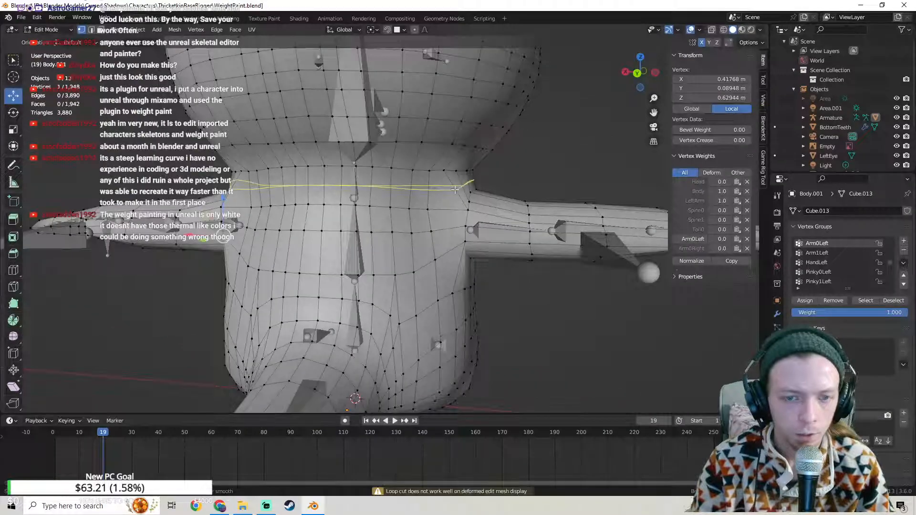
middle_drag(455, 189, 363, 236)
click(247, 197)
right_click(246, 197)
Step: Pull vertices of the new loop above the left shoulder inward along X, moving the outermost one about 0.007 m
scroll(372, 214, up, 4)
click(263, 218)
middle_drag(263, 217, 319, 262)
drag(326, 224, 345, 225)
click(357, 225)
click(396, 235)
middle_drag(463, 254, 436, 248)
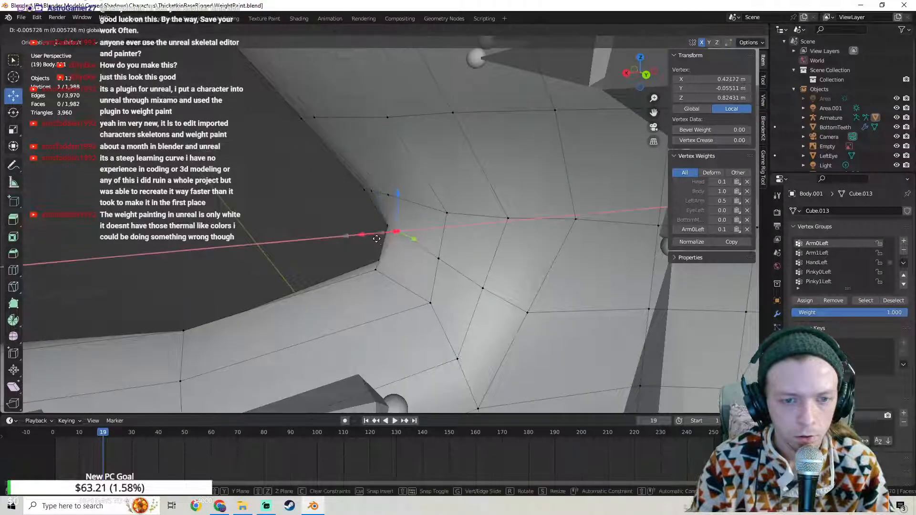
drag(380, 241, 382, 241)
middle_drag(398, 225, 330, 187)
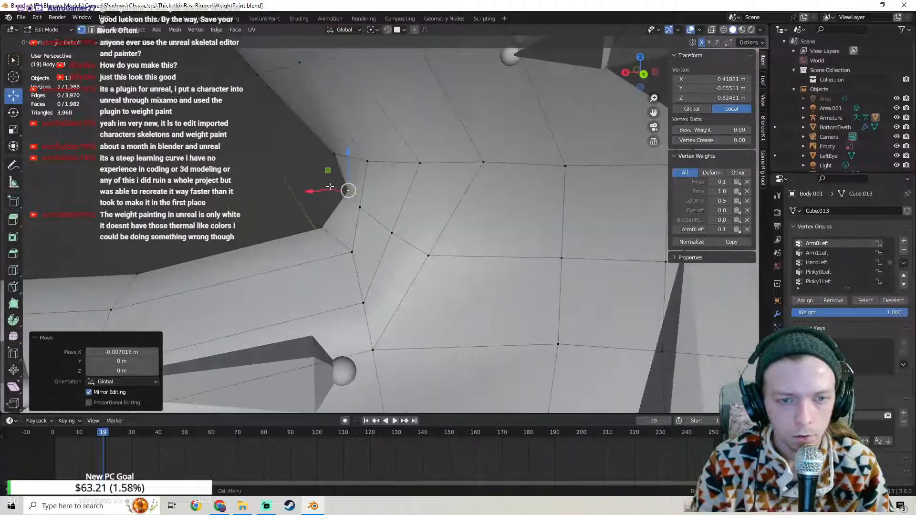
Step: Reposition the next three vertices of the new loop behind the left shoulder along X, moving the last one inward about 0.008 m
click(362, 206)
drag(334, 208, 369, 229)
click(392, 233)
click(428, 256)
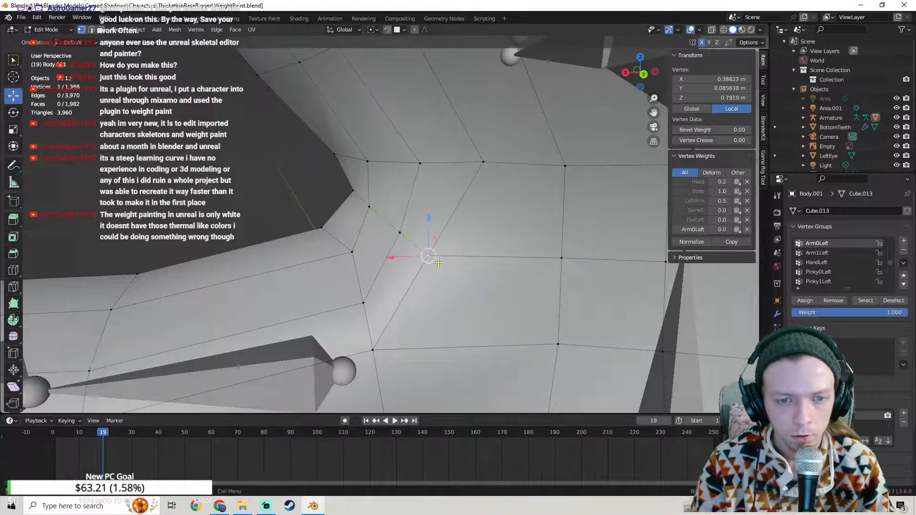
scroll(427, 256, down, 3)
middle_drag(425, 255, 345, 236)
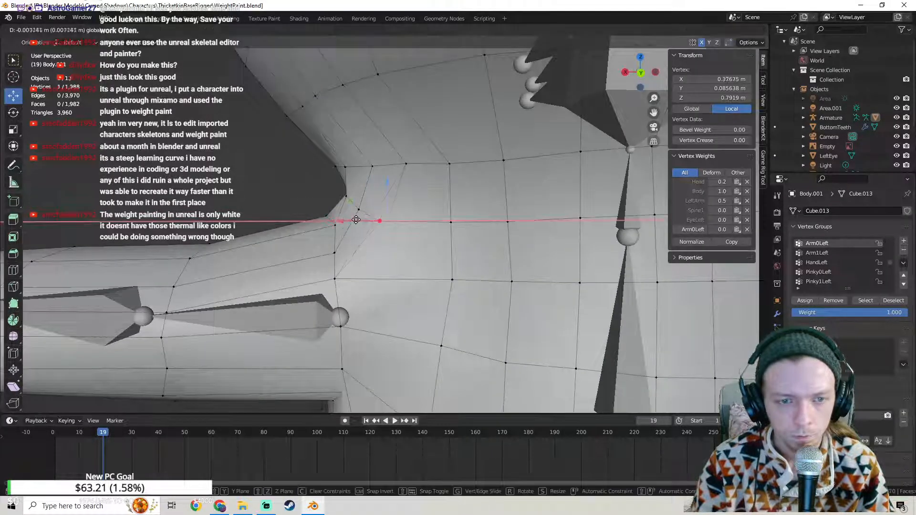
drag(353, 219, 354, 220)
Step: Raise the same loop vertex about 0.0007 m along Z and nudge it slightly to smooth the back of the shoulder
middle_drag(354, 230, 399, 245)
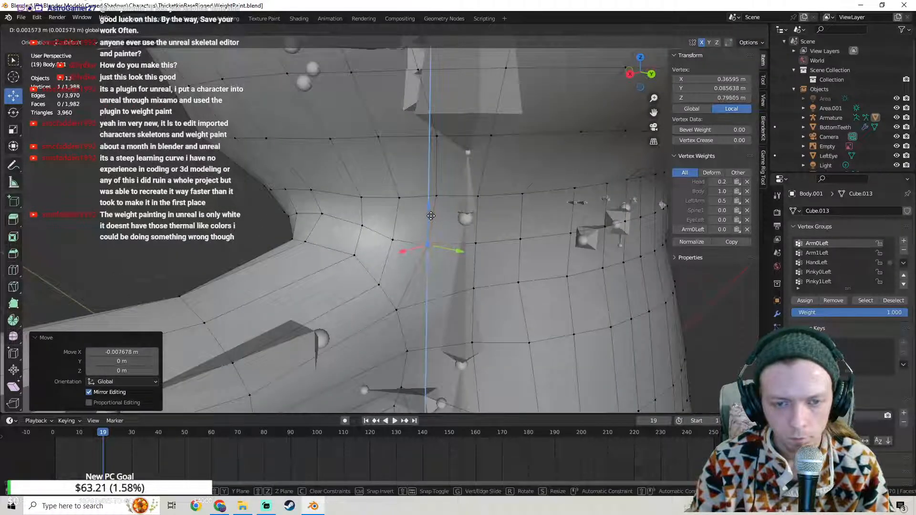
shift+middle_drag(467, 234, 457, 203)
scroll(436, 218, up, 1)
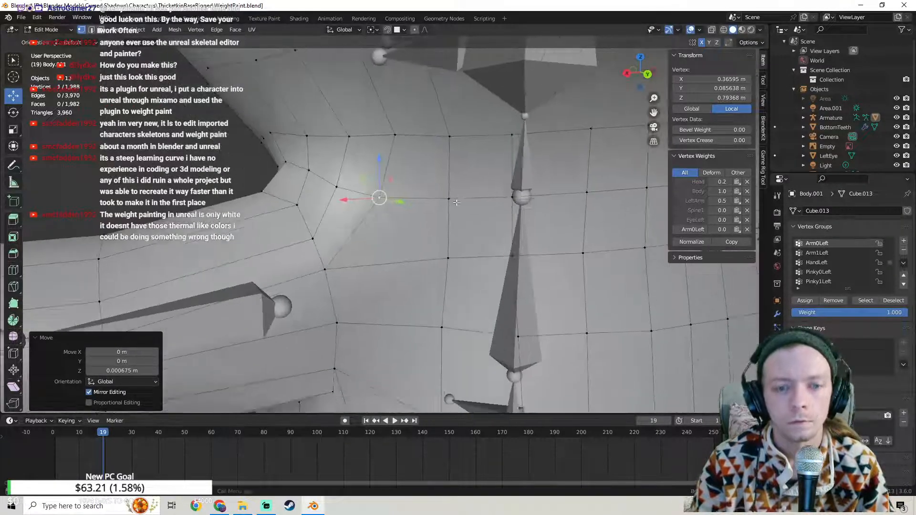
drag(390, 195, 391, 195)
middle_drag(392, 195, 428, 197)
Step: Lower the loop vertex on top of the left shoulder about 0.0037 m along Z and pull it inward about 0.005 m along X
click(371, 200)
drag(373, 192, 373, 194)
middle_drag(374, 193, 448, 179)
click(468, 208)
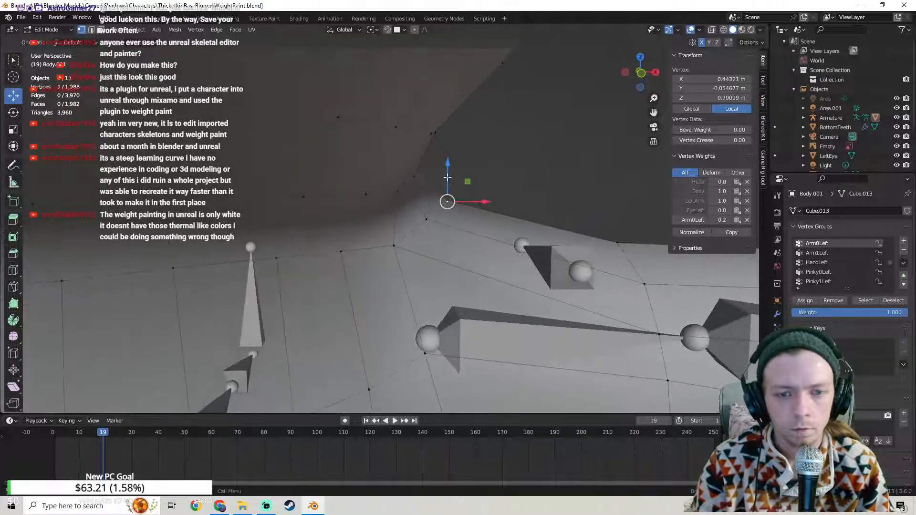
drag(444, 185, 452, 198)
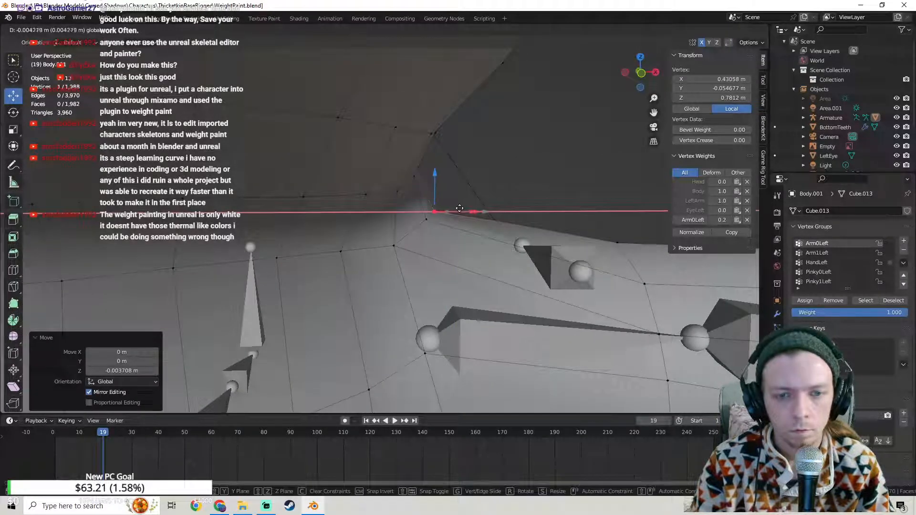
right_click(460, 208)
click(426, 219)
middle_drag(426, 218, 469, 215)
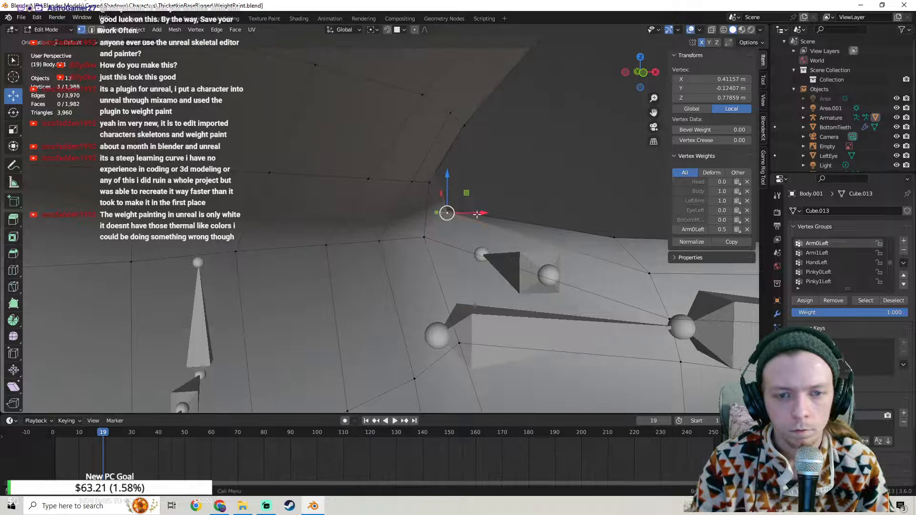
Step: Adjust two loop vertices behind the left shoulder along X, moving the lower one inward about 0.002 m
middle_drag(290, 220, 302, 222)
click(375, 238)
middle_drag(374, 239, 372, 230)
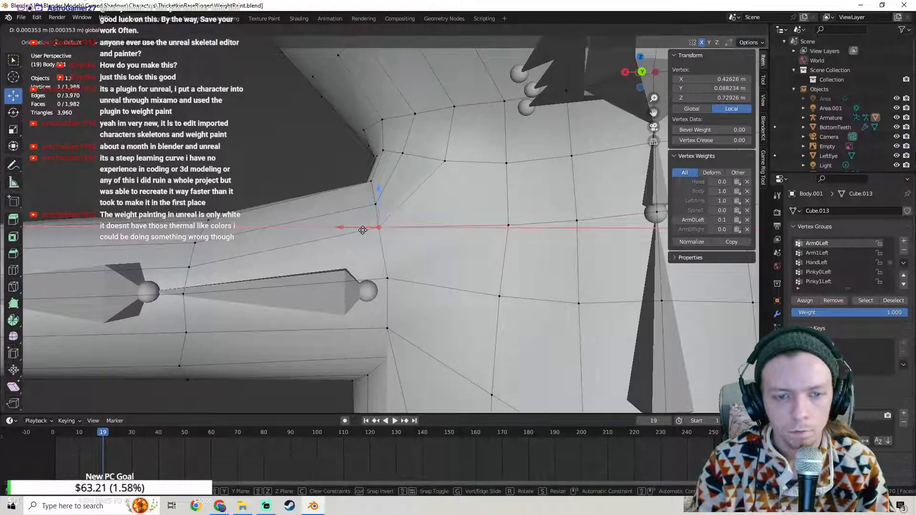
drag(363, 229, 362, 230)
shift+middle_drag(362, 229, 374, 200)
click(401, 250)
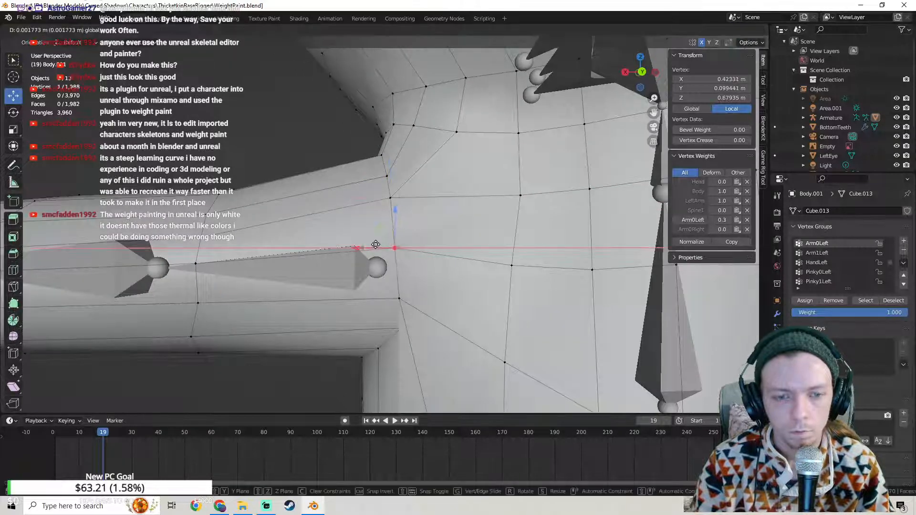
drag(383, 248, 383, 248)
shift+middle_drag(383, 248, 367, 183)
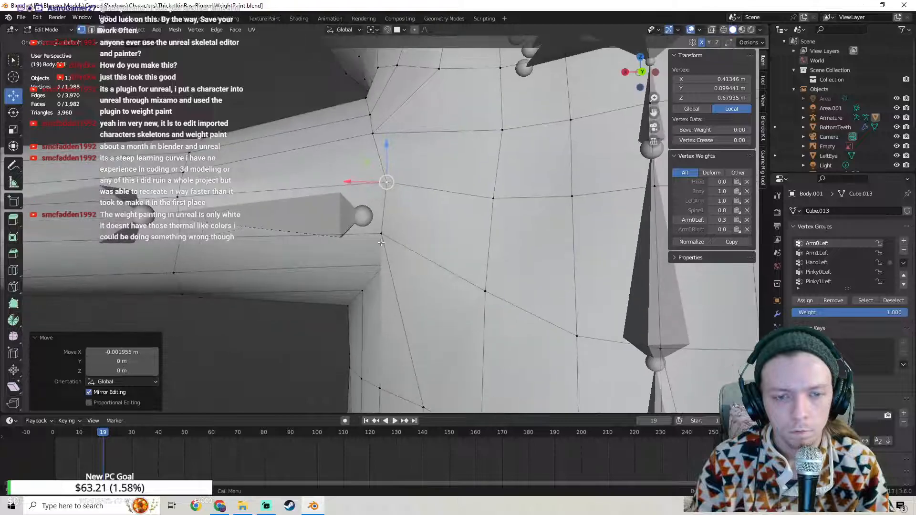
Step: Pull the next lower back vertex inward about 0.0054 m along X and shift its counterpart at the front of the armpit inward
click(381, 234)
click(372, 238)
middle_drag(373, 238, 476, 251)
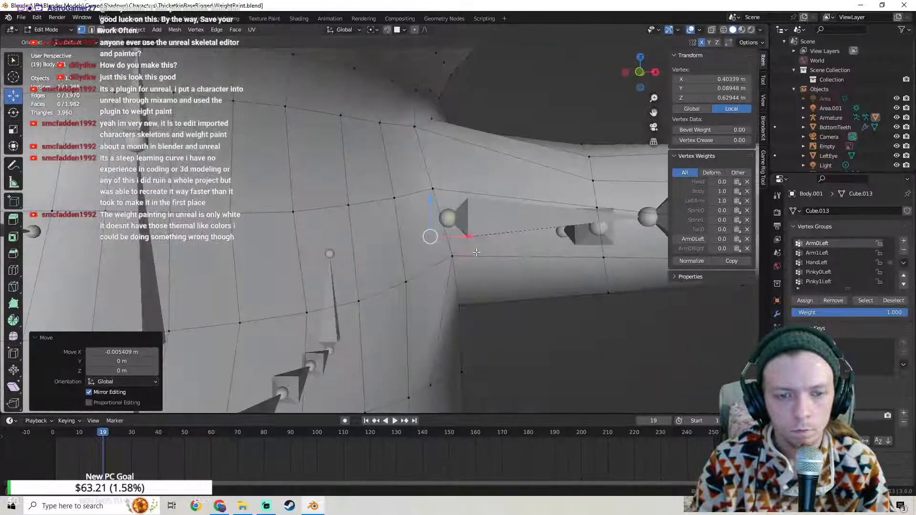
click(467, 261)
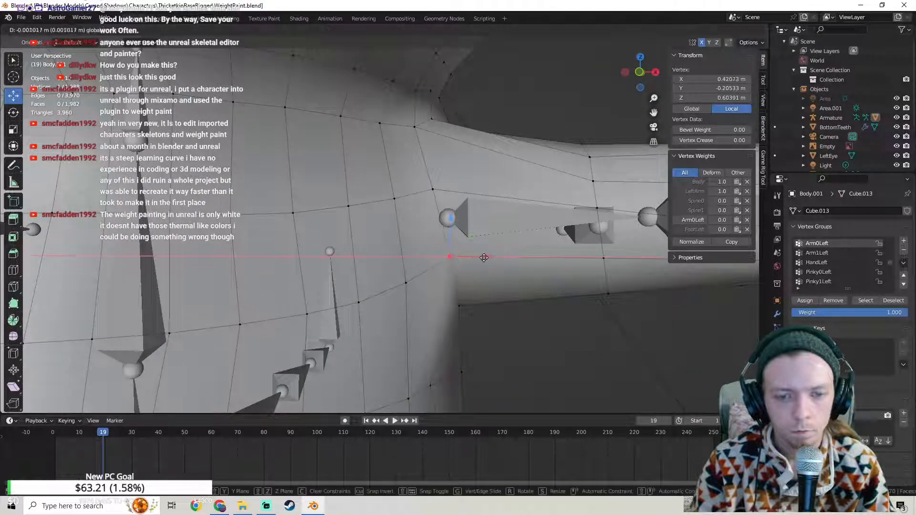
click(480, 258)
middle_drag(480, 258, 332, 214)
Step: Lower the vertex at the front of the left shoulder, just below the neck crease, along Z
scroll(405, 260, up, 4)
click(426, 192)
click(427, 172)
click(393, 210)
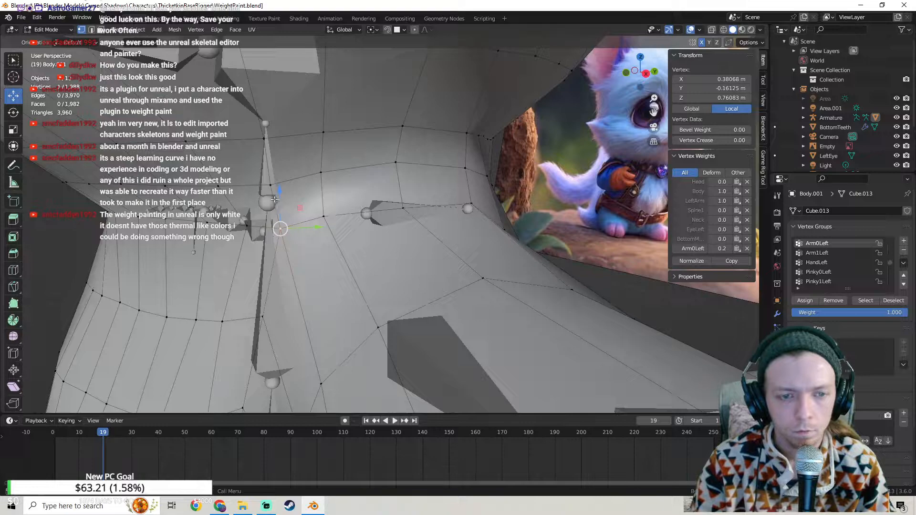
drag(283, 207, 283, 213)
middle_drag(283, 213, 336, 248)
Step: Return to Object Mode, add the armature to the body selection and clear the parent
key(Tab)
scroll(493, 271, down, 10)
middle_drag(493, 271, 450, 239)
scroll(449, 239, up, 4)
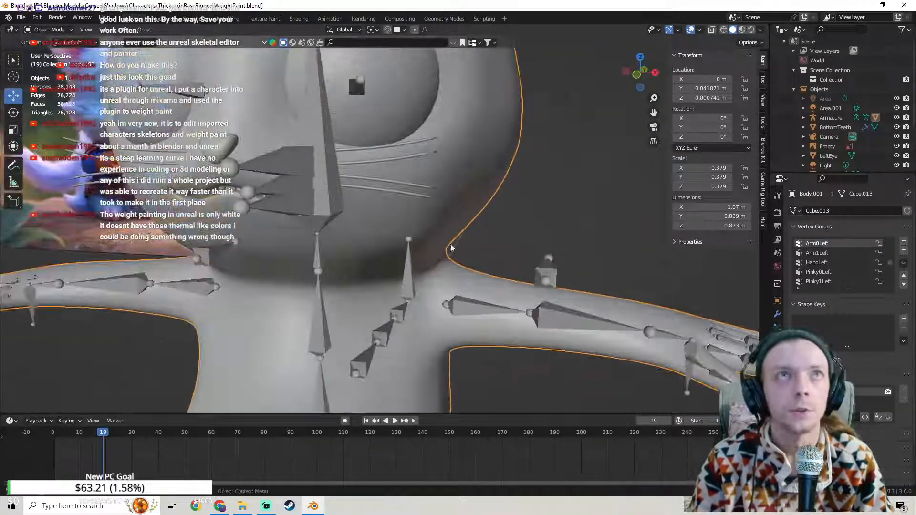
scroll(449, 237, down, 5)
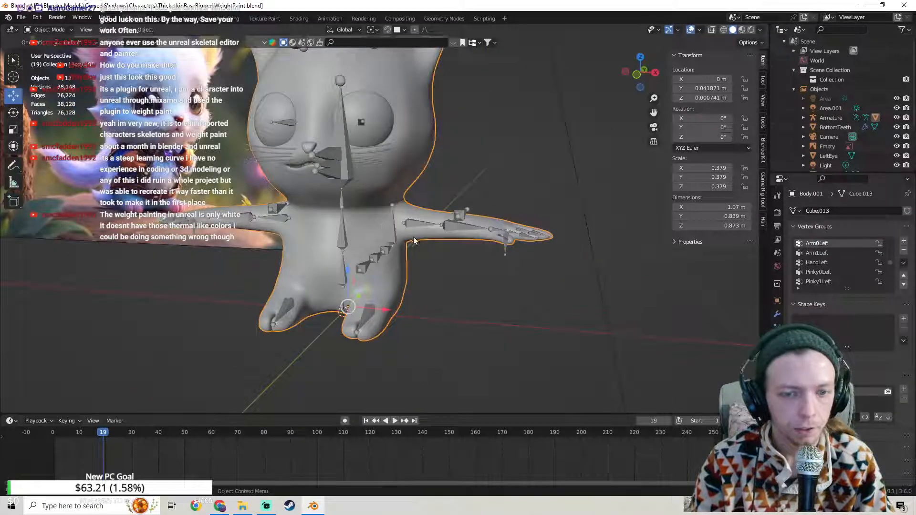
shift+click(419, 225)
right_click(419, 225)
mouse_move(419, 226)
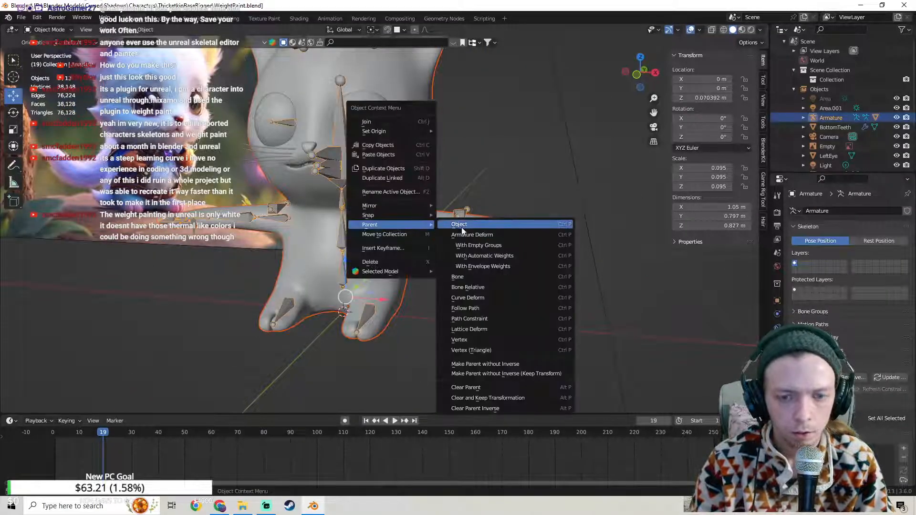
click(472, 387)
scroll(456, 225, up, 5)
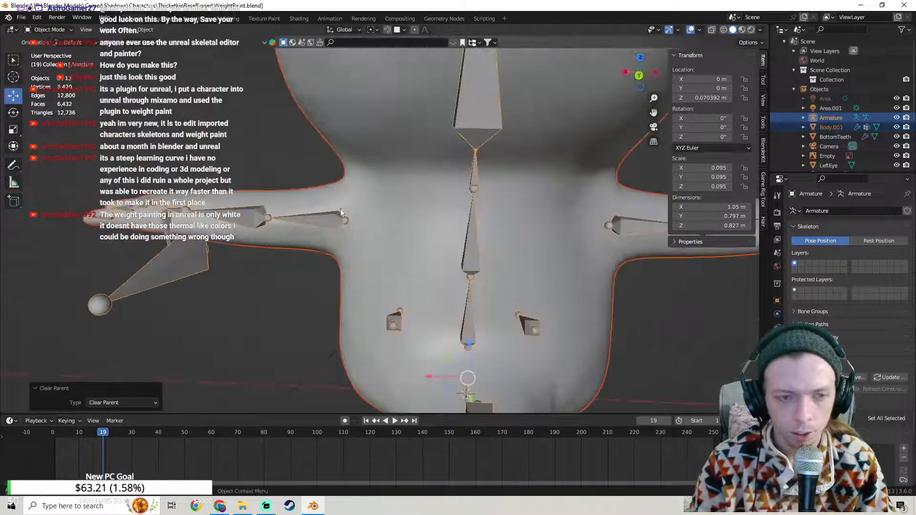
middle_drag(329, 204, 404, 234)
scroll(376, 248, up, 3)
key(Tab)
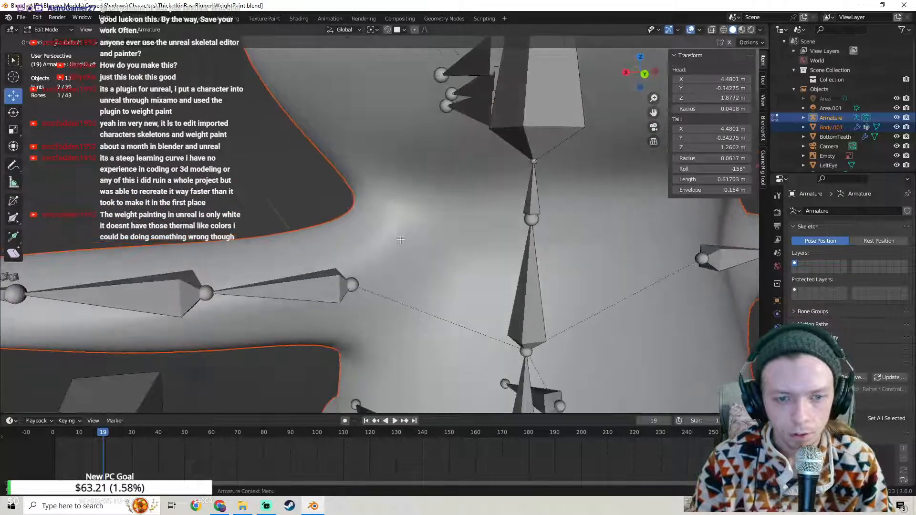
key(Tab)
key(Tab)
key(Tab)
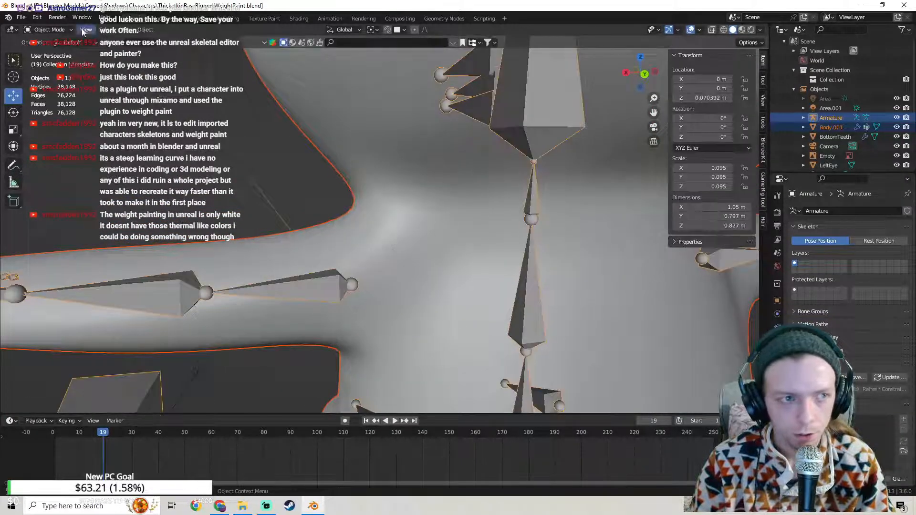
Step: Enter Edit Mode on the body mesh alone and adjust the vertex behind the left shoulder near the neck along Z
click(391, 226)
key(Tab)
middle_drag(390, 245, 365, 223)
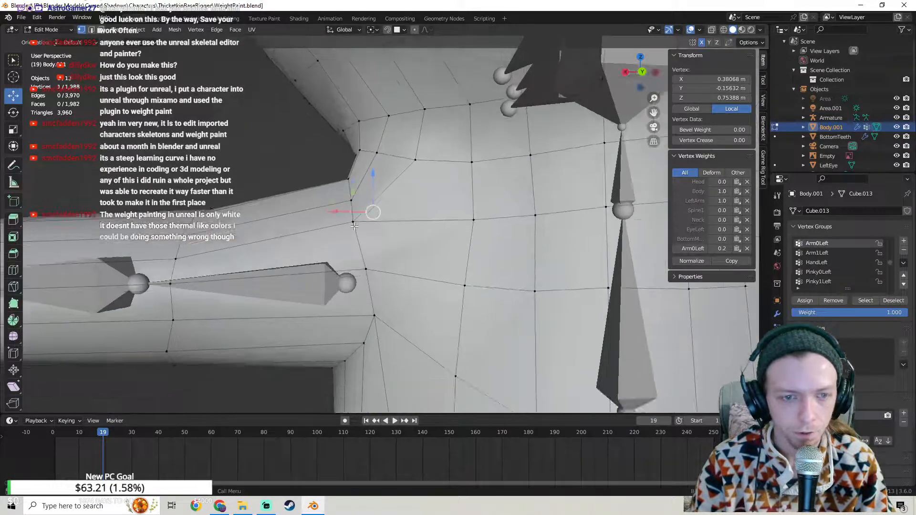
middle_drag(366, 275, 541, 232)
click(409, 267)
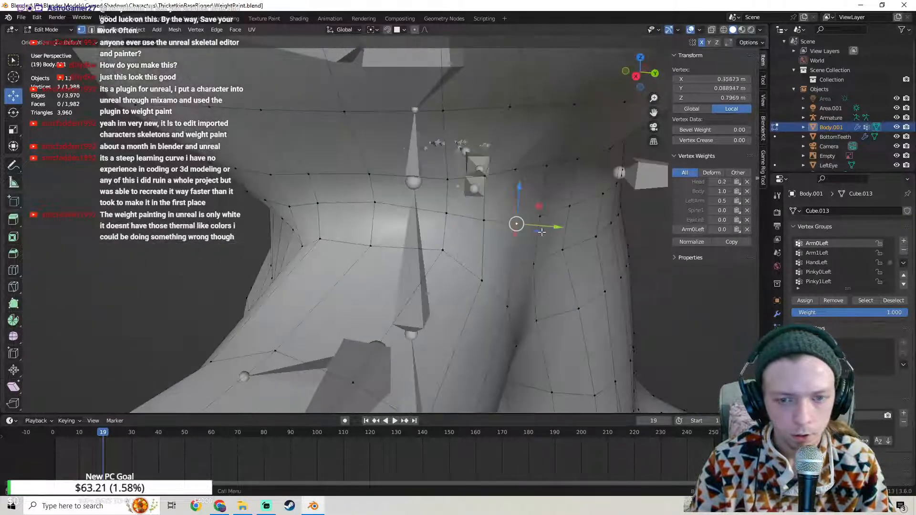
click(520, 194)
middle_drag(520, 194, 492, 202)
Step: Adjust the neighbouring upper shoulder vertex along Z and pull the vertex at the back of the arm joint inward along X
click(423, 219)
middle_drag(422, 219, 330, 249)
drag(332, 218, 337, 218)
click(307, 287)
middle_drag(307, 287, 370, 231)
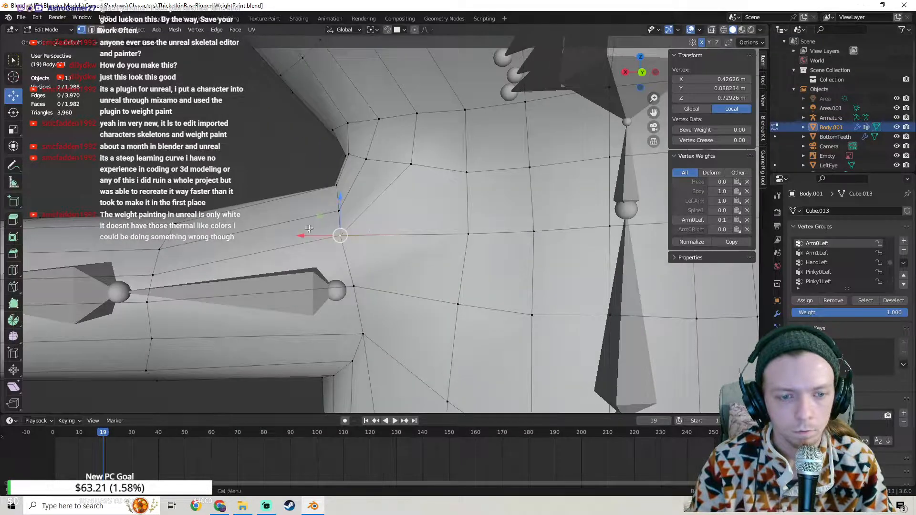
click(330, 239)
Step: Pull the next vertices of the arm joint loop, from the back over the top of the left shoulder, inward along X
click(338, 210)
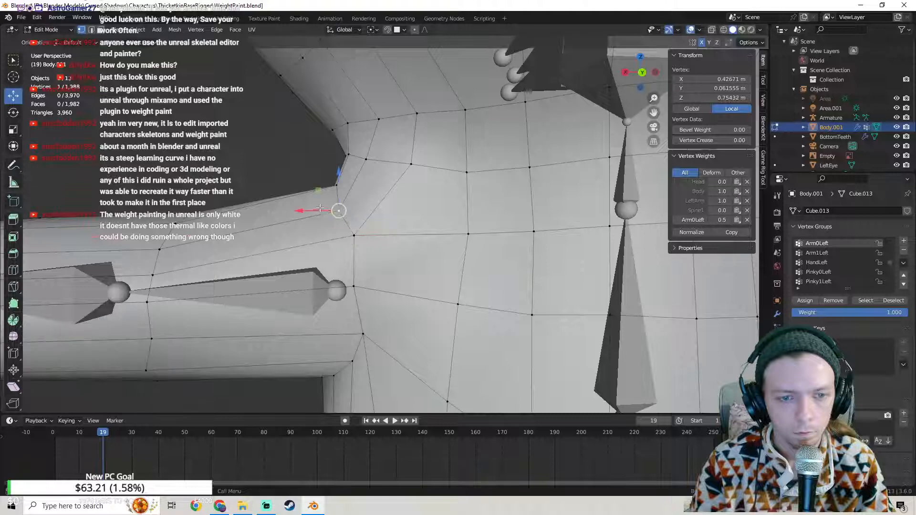
drag(334, 211, 335, 211)
shift+middle_drag(335, 211, 444, 250)
click(350, 230)
click(332, 231)
click(426, 241)
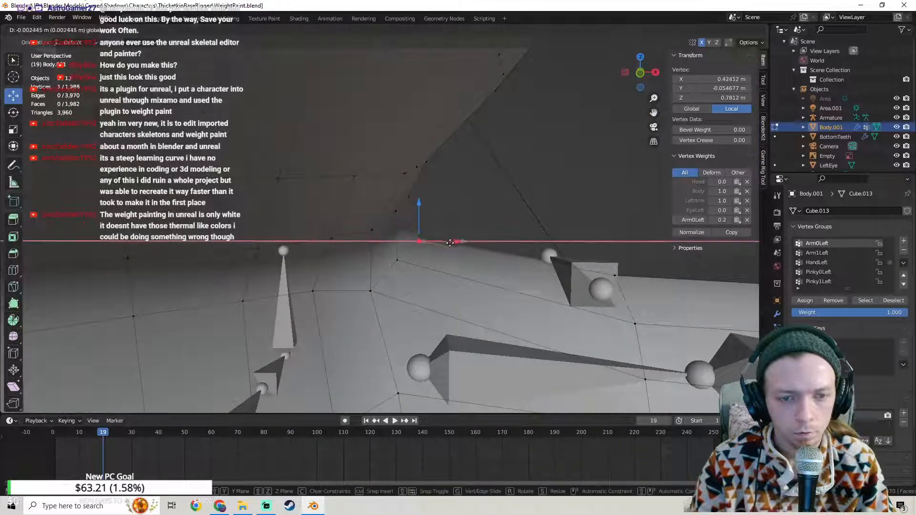
click(437, 250)
Step: Continue pulling the arm joint loop inward along X at the front, moving the vertex above the armpit about 0.0059 m
mouse_move(437, 251)
middle_down()
mouse_move(368, 258)
mouse_move(363, 272)
mouse_move(363, 257)
mouse_move(405, 205)
mouse_move(480, 216)
mouse_move(430, 239)
mouse_move(425, 253)
middle_up()
click(361, 273)
click(336, 278)
click(424, 253)
click(426, 253)
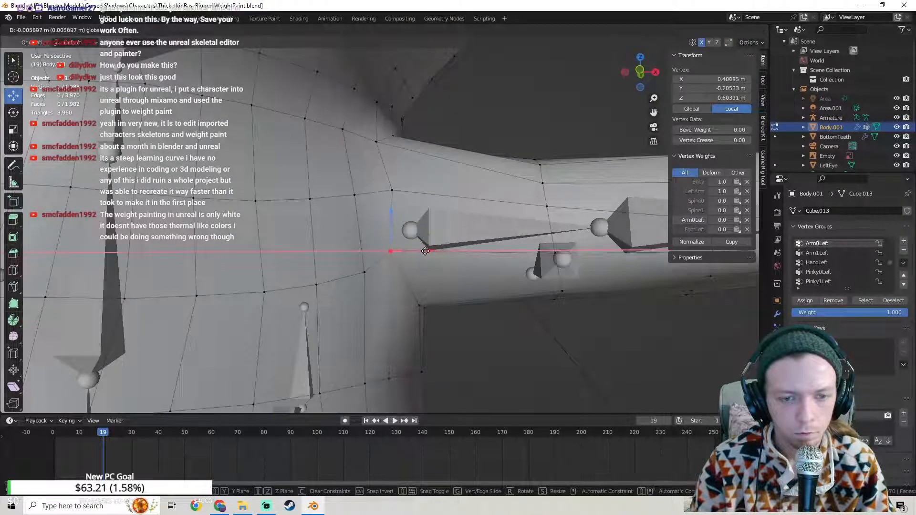
click(426, 252)
middle_drag(425, 253, 365, 273)
click(396, 264)
click(379, 229)
Step: Return to Object Mode, select the body together with the armature and clear the parent again
key(Tab)
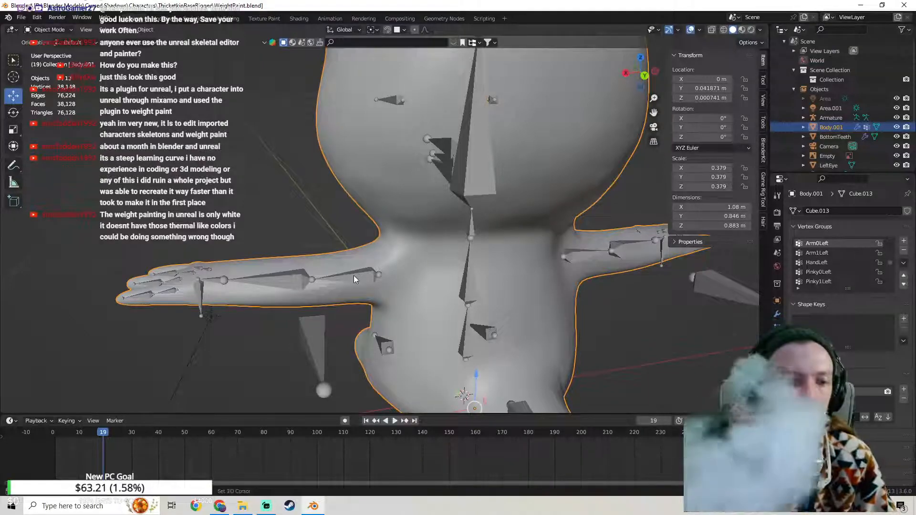
shift+click(354, 275)
right_click(354, 276)
mouse_move(354, 276)
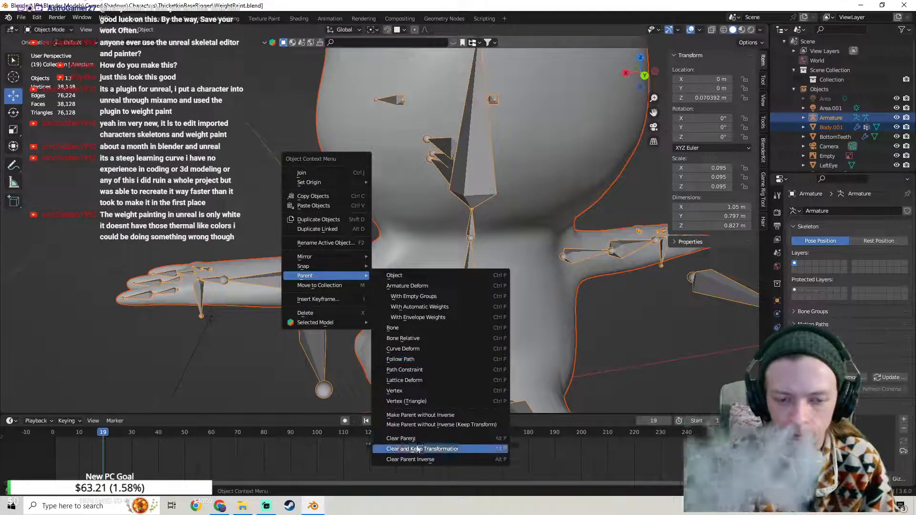
click(419, 438)
Step: Parent the body mesh to the armature with automatic weights
middle_drag(420, 401, 396, 170)
scroll(451, 265, up, 4)
click(273, 216)
shift+click(342, 184)
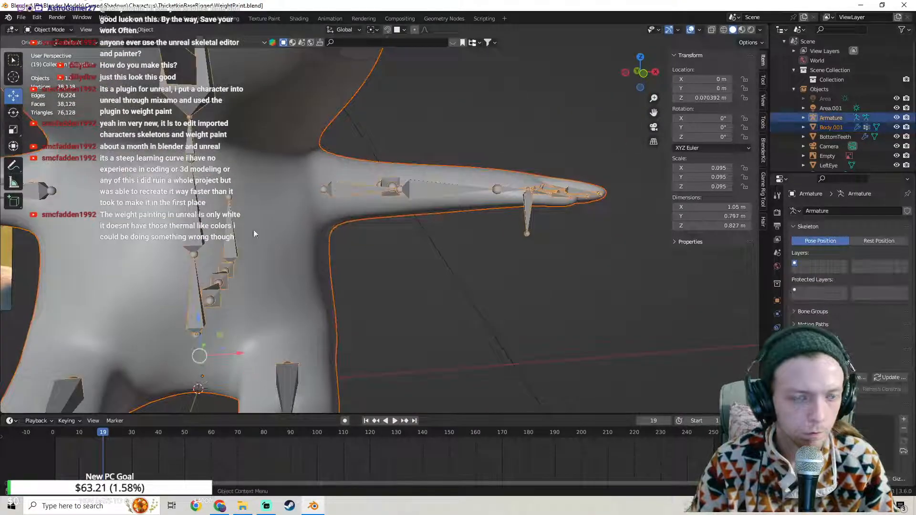
right_click(321, 191)
key(Escape)
right_click(314, 184)
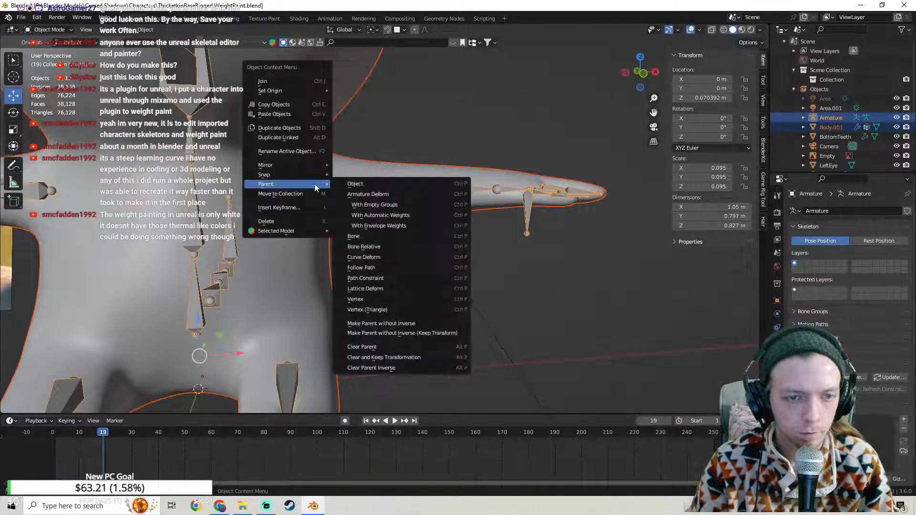
click(401, 216)
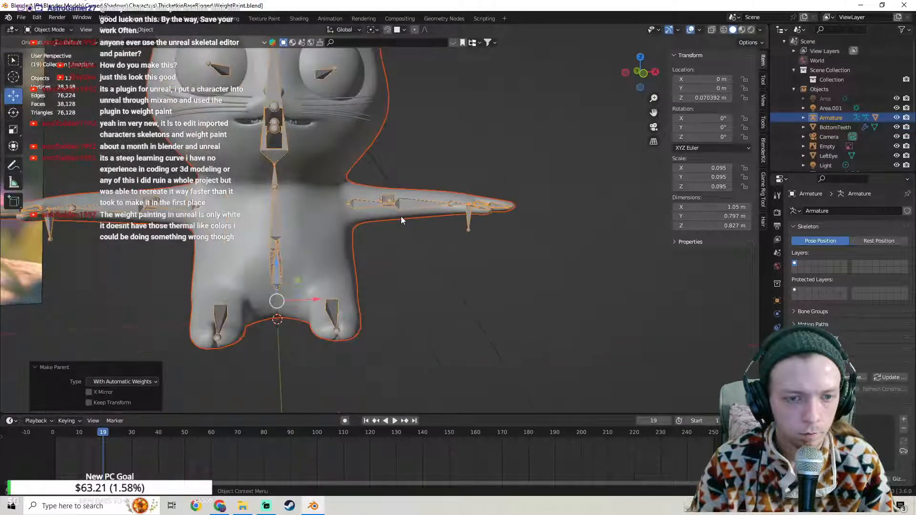
Step: Switch the body to Weight Paint mode and examine the Arm0Left weights around the left shoulder
middle_drag(420, 244, 302, 176)
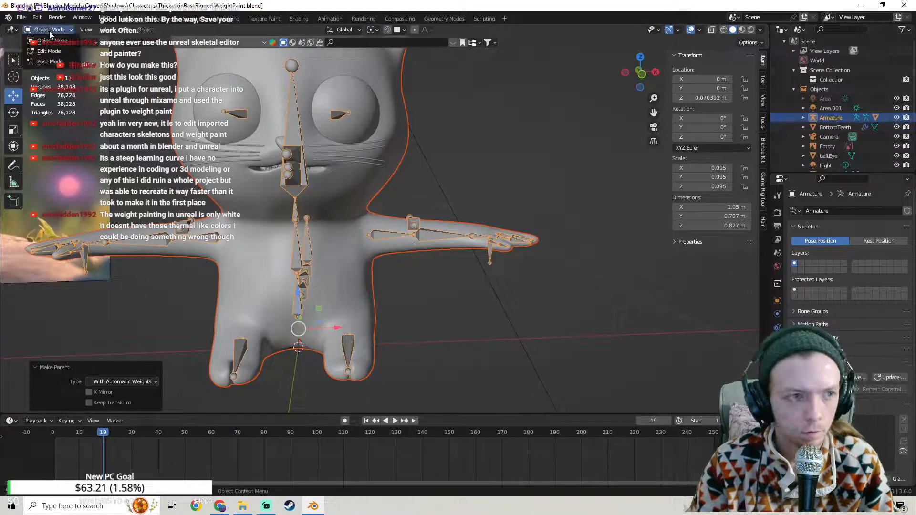
shift+click(388, 225)
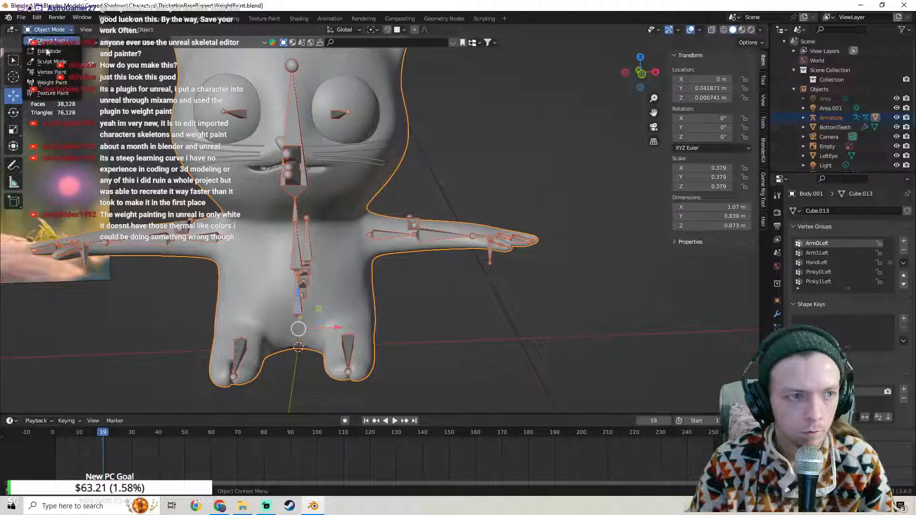
click(52, 85)
middle_drag(405, 231, 200, 226)
mouse_move(360, 225)
middle_down()
mouse_move(404, 244)
mouse_move(403, 224)
mouse_move(482, 222)
middle_up()
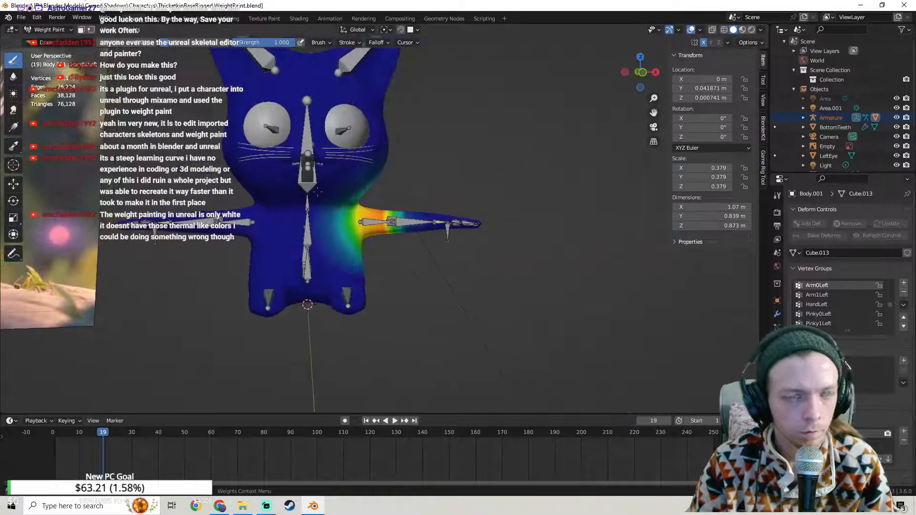
Step: Put the armature in Pose Mode and try moving the left hand's control bone inward
click(52, 40)
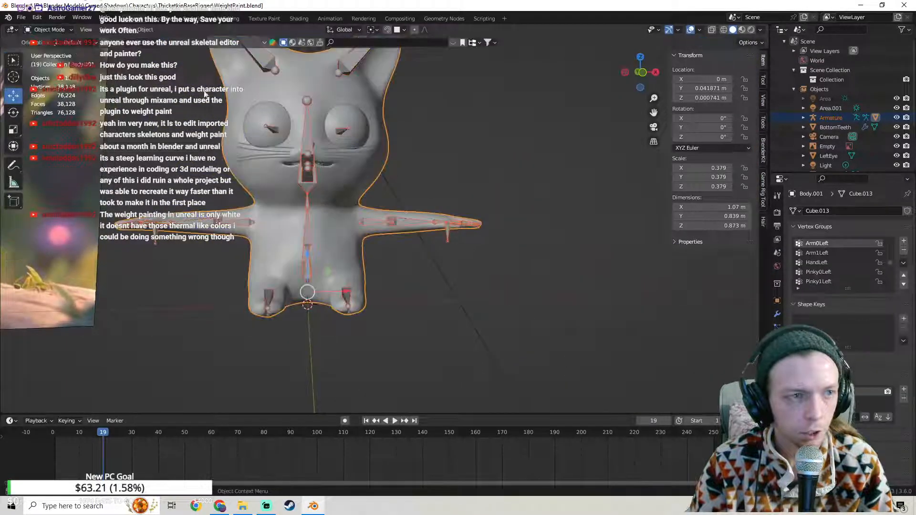
click(445, 239)
click(50, 62)
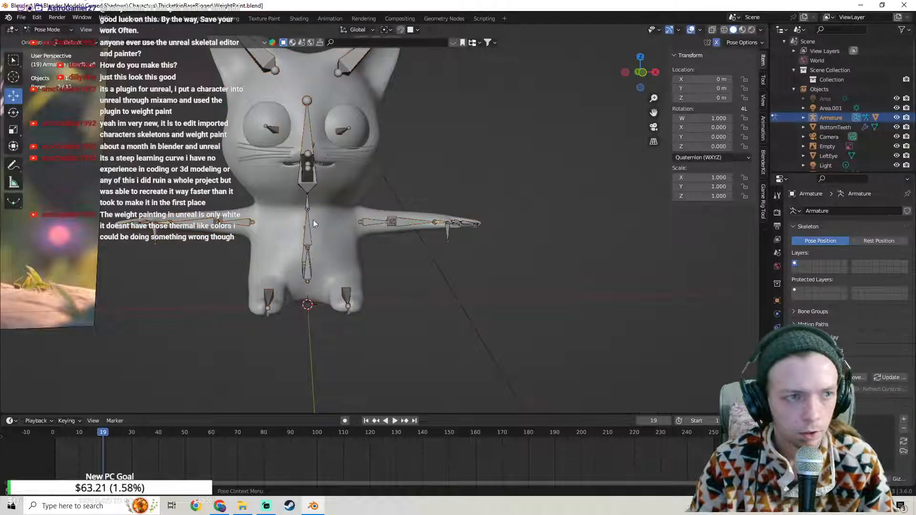
key(g)
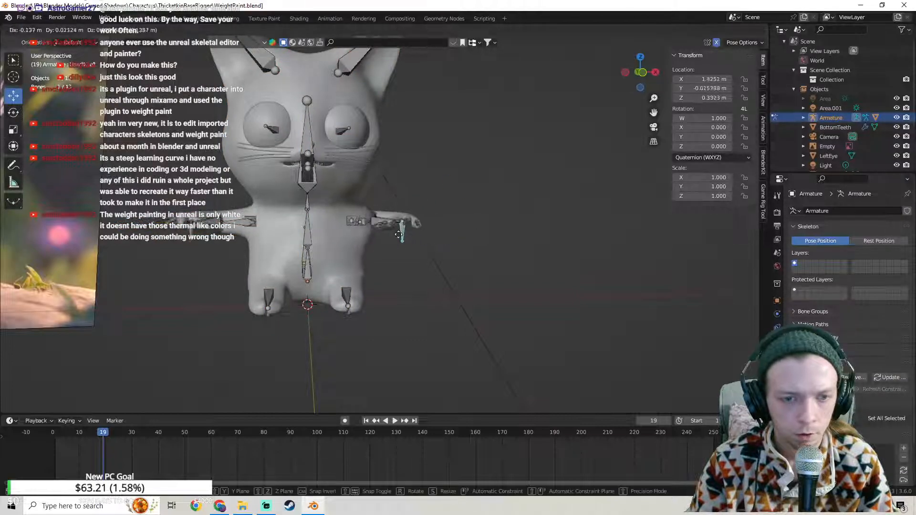
right_click(398, 234)
middle_drag(398, 234, 453, 229)
Step: Test the shoulder deformation by moving the left hand's control bone to several trial positions, undoing each move
key(g)
click(343, 241)
key(ctrl+z)
key(g)
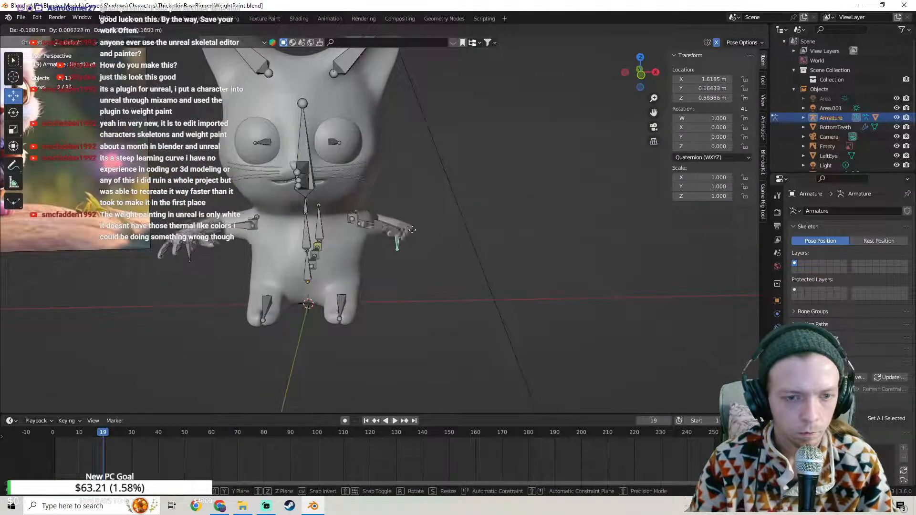
click(398, 219)
middle_drag(416, 221, 271, 224)
key(ctrl+z)
key(g)
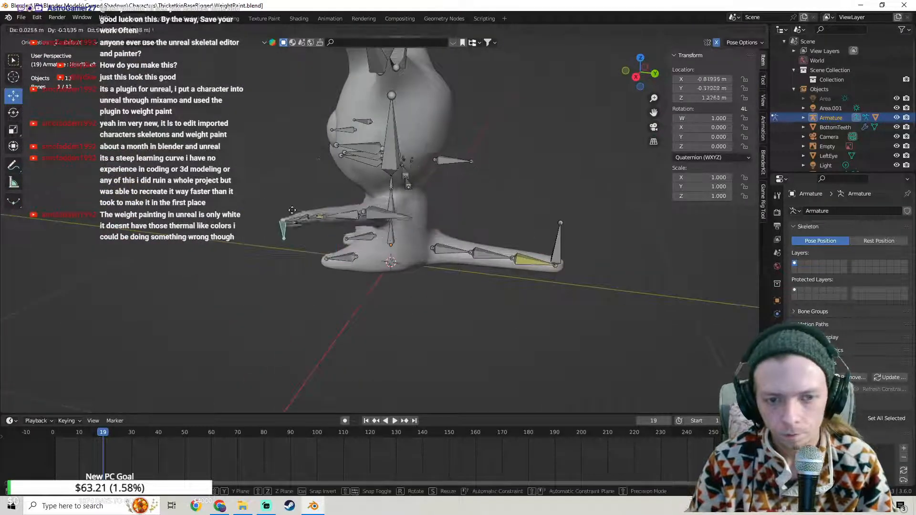
click(363, 227)
middle_drag(367, 226, 394, 263)
key(ctrl+z)
Step: Try several positions for the left hand's control bone to check how the arm bends, and undo the last move
key(g)
click(339, 223)
key(g)
click(386, 267)
key(g)
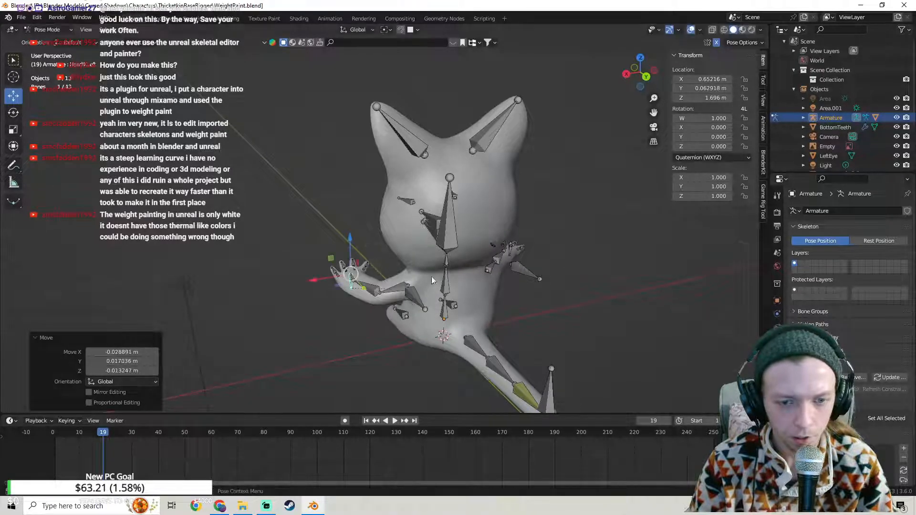
key(ctrl+z)
Step: Try repositioning the left elbow's pole bone and inspect the bent arm and shoulder from several angles
middle_drag(434, 276, 398, 273)
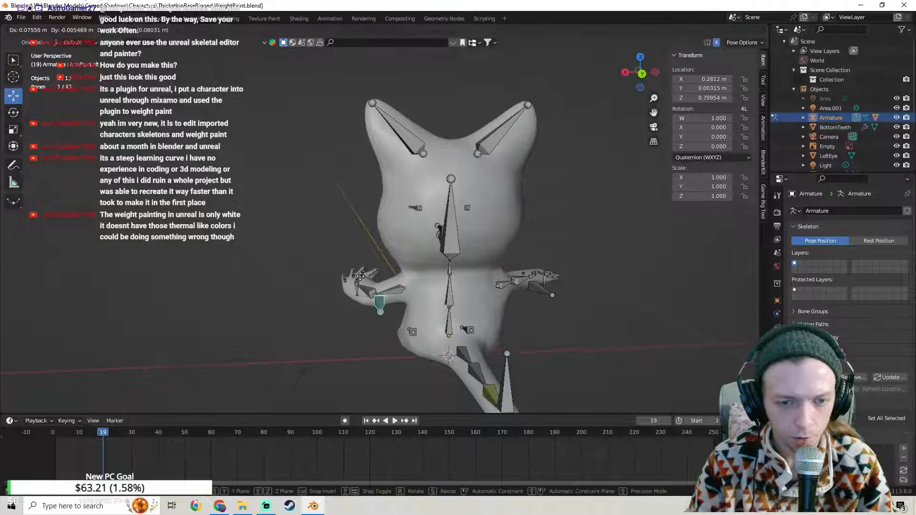
click(364, 275)
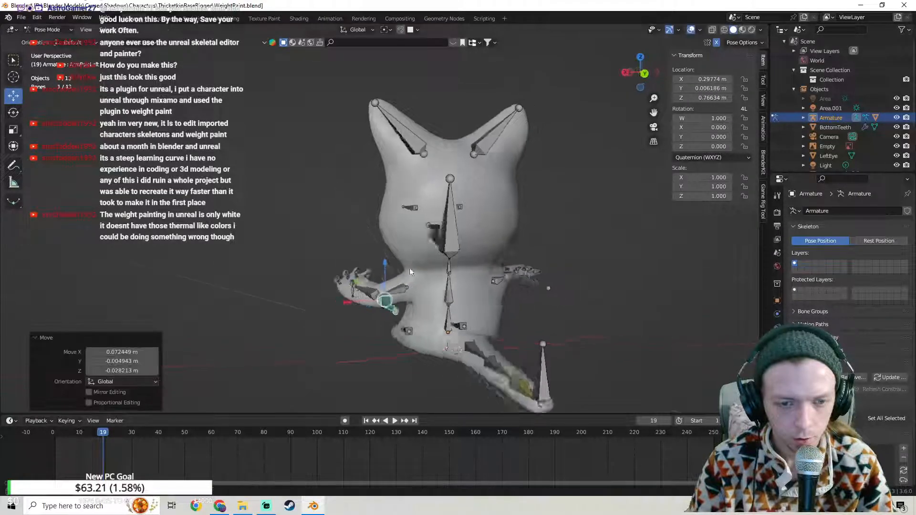
middle_drag(403, 268, 459, 330)
middle_drag(386, 307, 424, 282)
middle_drag(374, 268, 336, 280)
Step: Try one more move of the left hand's control bone, and undo the trial hand and elbow pole moves
click(370, 272)
key(g)
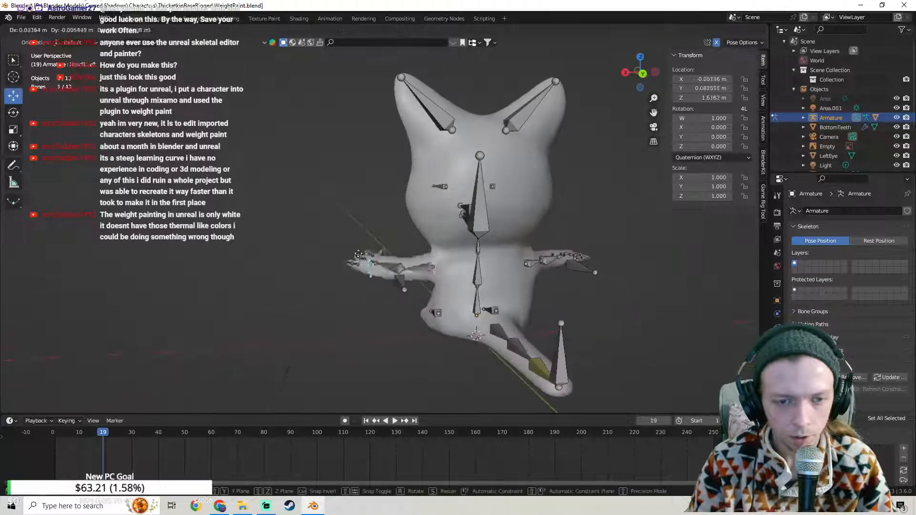
click(366, 258)
middle_drag(422, 236, 371, 252)
key(ctrl+z)
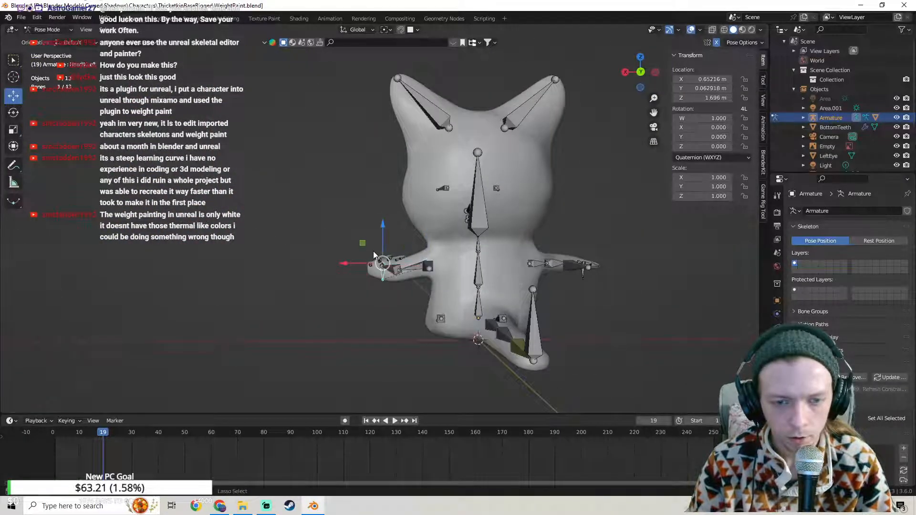
key(ctrl+z)
key(ctrl+z)
scroll(379, 248, down, 1)
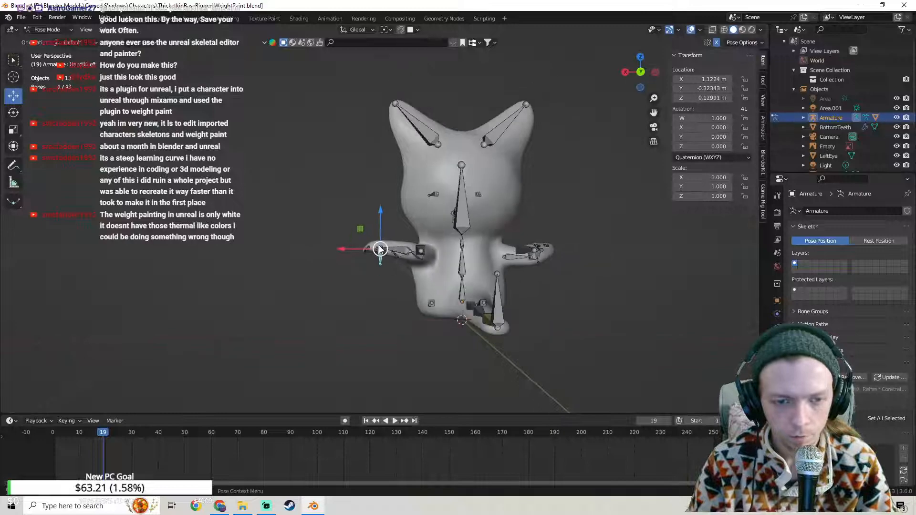
key(ctrl+z)
Step: Try moving the left hand's control bone inward, checking the shoulder from the character's back and front
shift+middle_drag(379, 245, 391, 193)
scroll(397, 231, up, 2)
key(g)
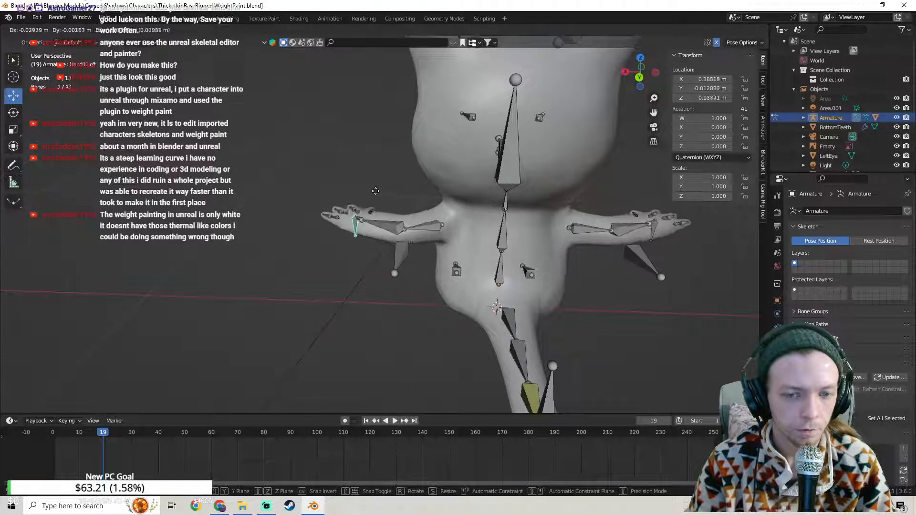
click(409, 193)
middle_drag(420, 186, 517, 210)
click(508, 210)
key(g)
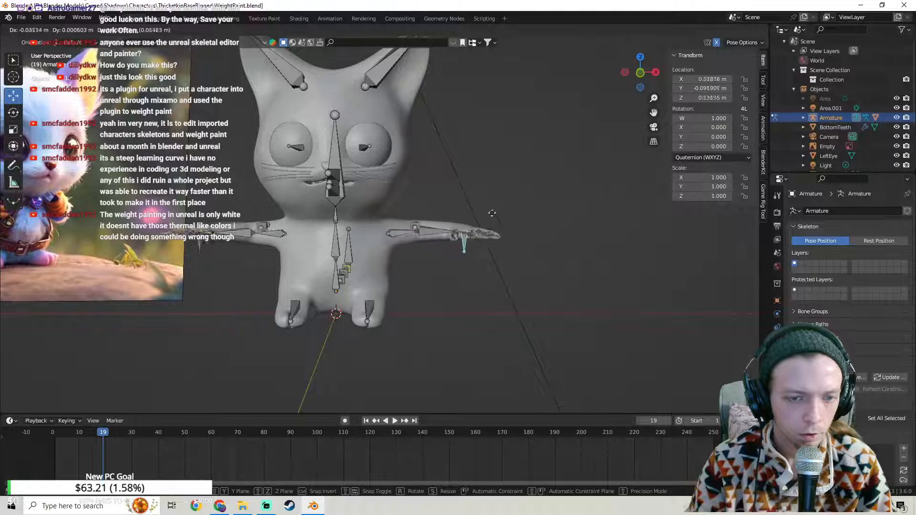
click(453, 216)
middle_drag(453, 217, 488, 237)
Step: Try three more positions for the left hand's control bone from the front, and undo all the moves back to its rest location
key(g)
click(394, 242)
key(g)
click(446, 245)
key(g)
click(518, 209)
middle_drag(517, 210, 294, 215)
key(ctrl+z)
key(ctrl+z)
key(ctrl+z)
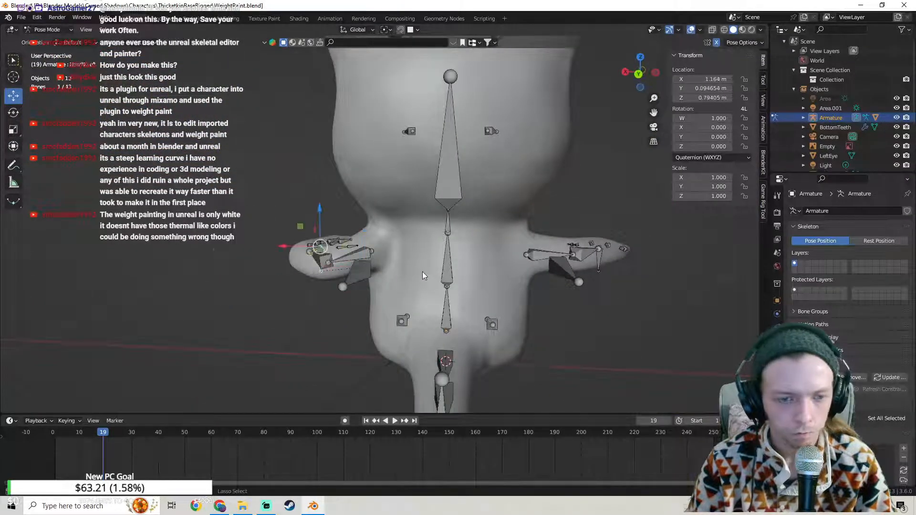
key(ctrl+z)
Step: Try swinging the left hand's control bone around behind and beside the body, and undo the move
middle_drag(404, 260, 386, 186)
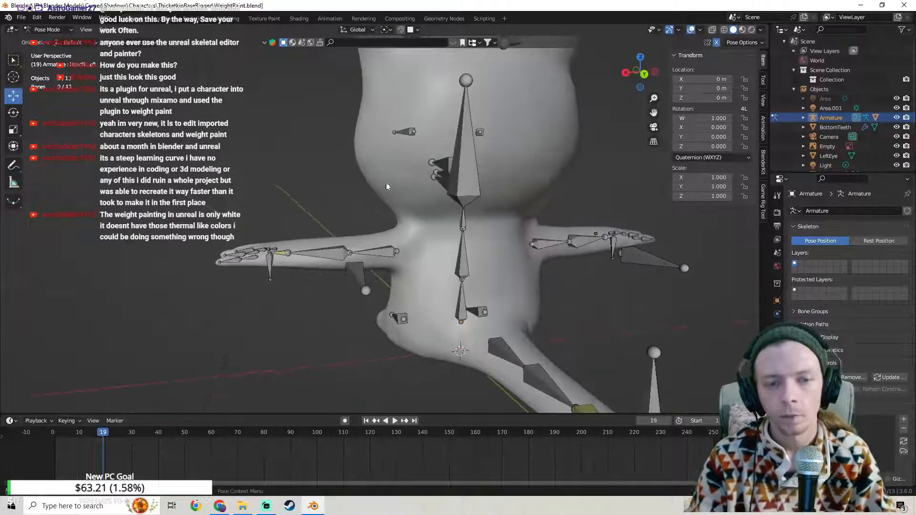
click(268, 265)
key(g)
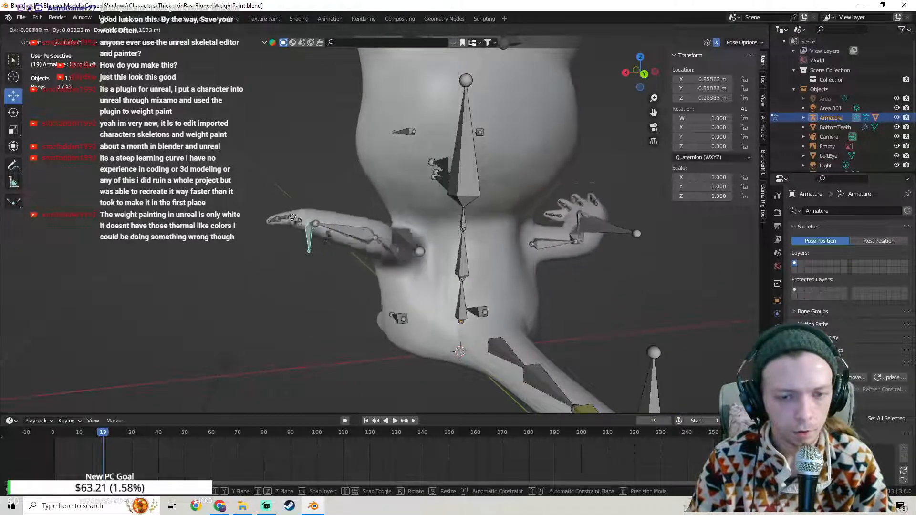
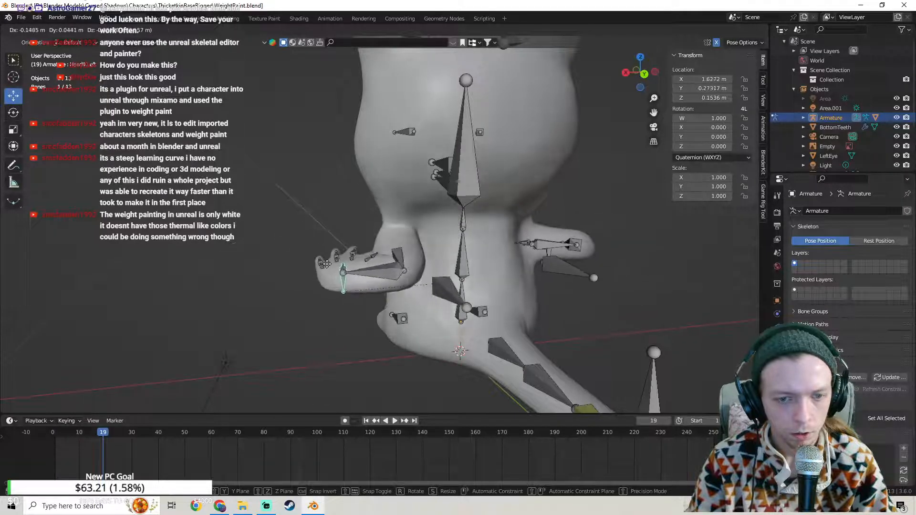
click(330, 268)
key(ctrl+z)
Step: Preview the character in Rendered shading, try moving the left hand's control bone inward, and clear the bone's location
click(742, 30)
middle_drag(429, 193, 424, 196)
click(760, 30)
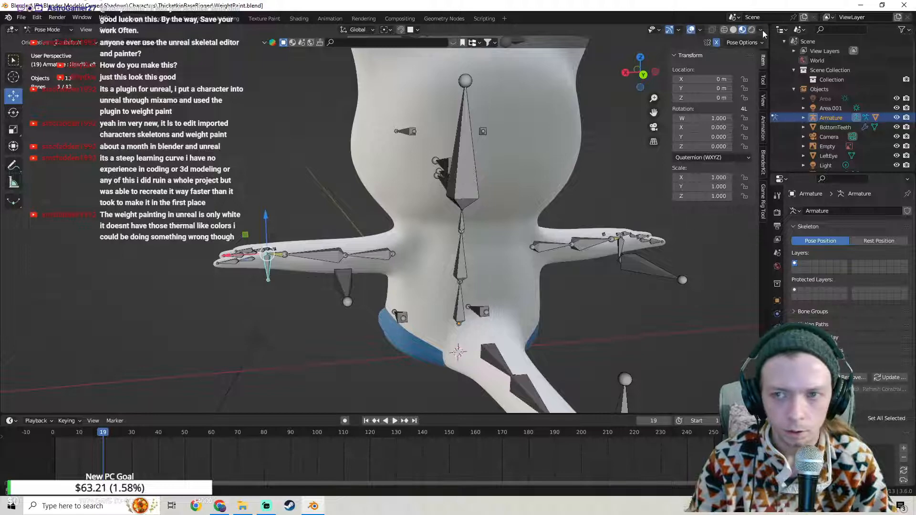
click(755, 31)
key(g)
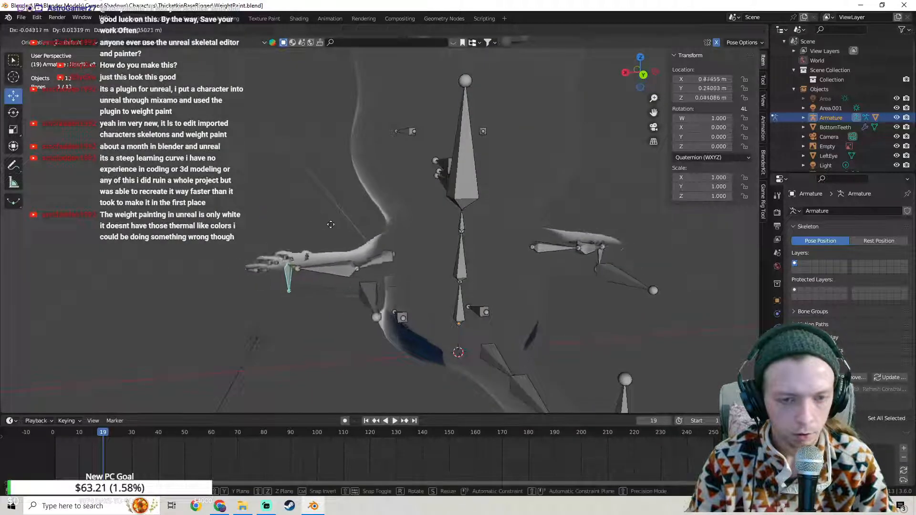
click(348, 227)
middle_drag(348, 227, 404, 227)
key(alt+g)
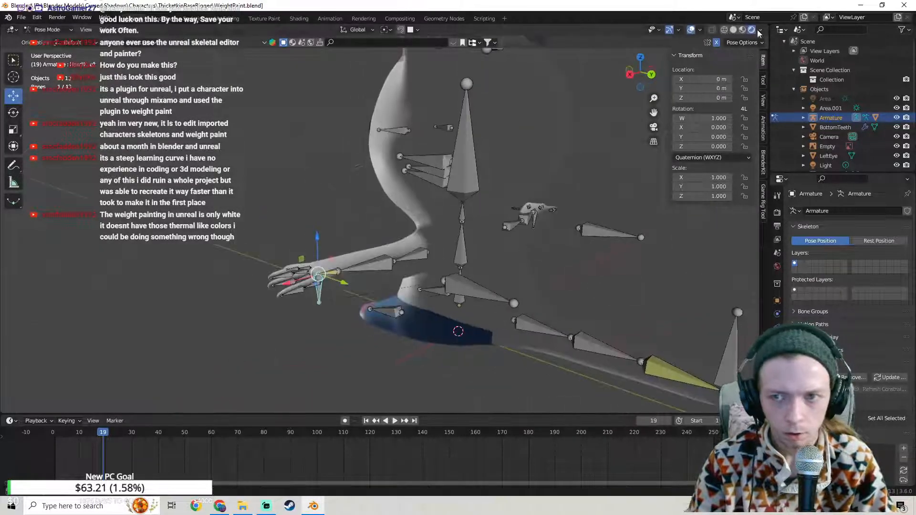
Step: Switch to Material Preview shading and test the left shoulder with three trial moves of the hand's control bone, reverting each one
click(742, 30)
middle_drag(425, 268, 355, 252)
key(g)
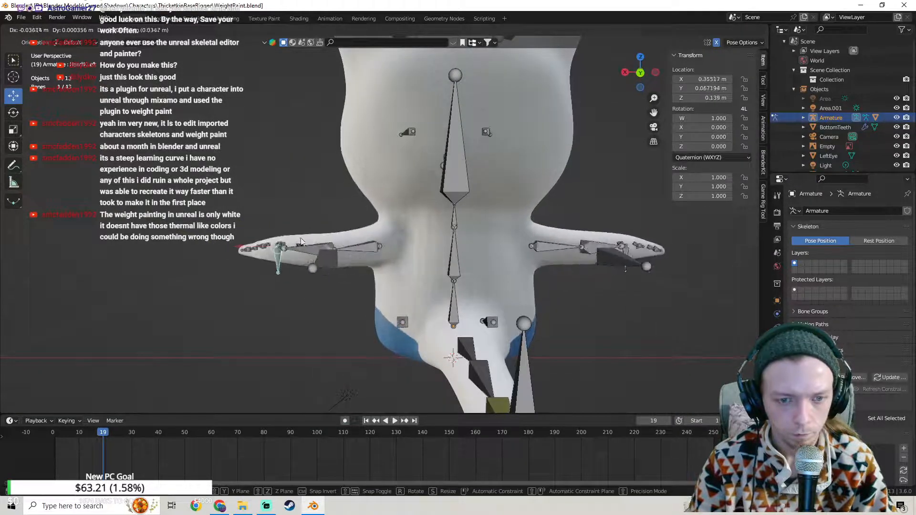
click(315, 239)
key(ctrl+z)
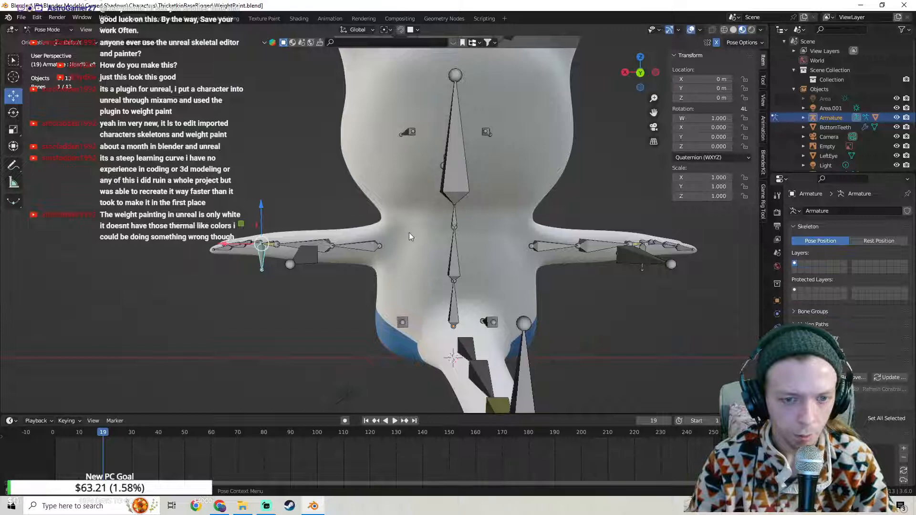
key(g)
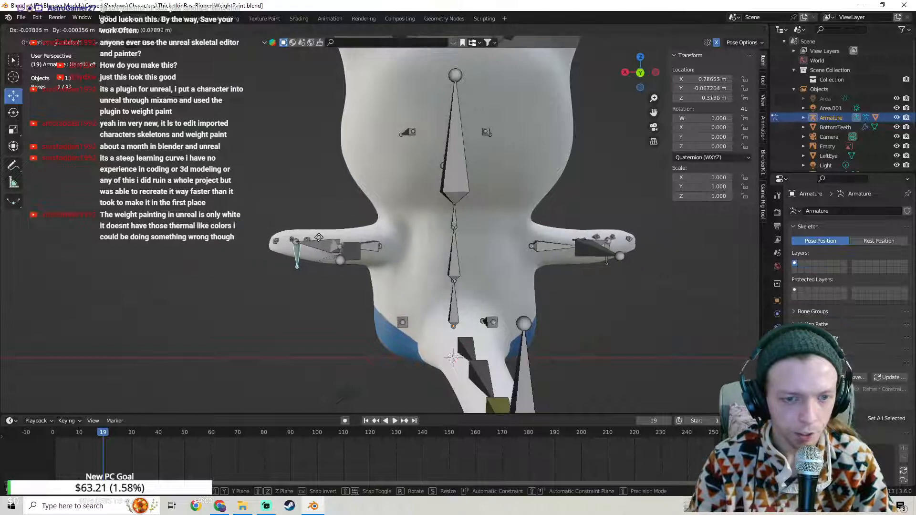
click(320, 237)
key(ctrl+z)
key(g)
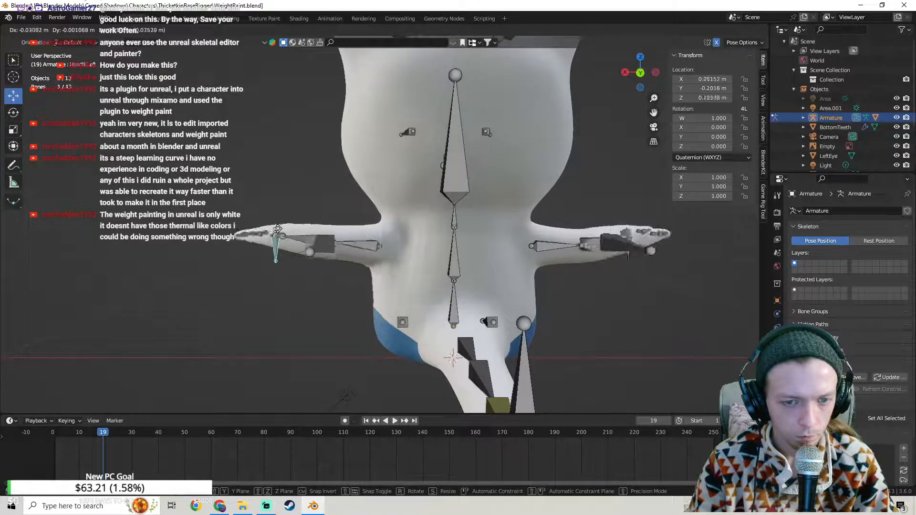
right_click(241, 223)
shift+middle_drag(293, 226, 385, 277)
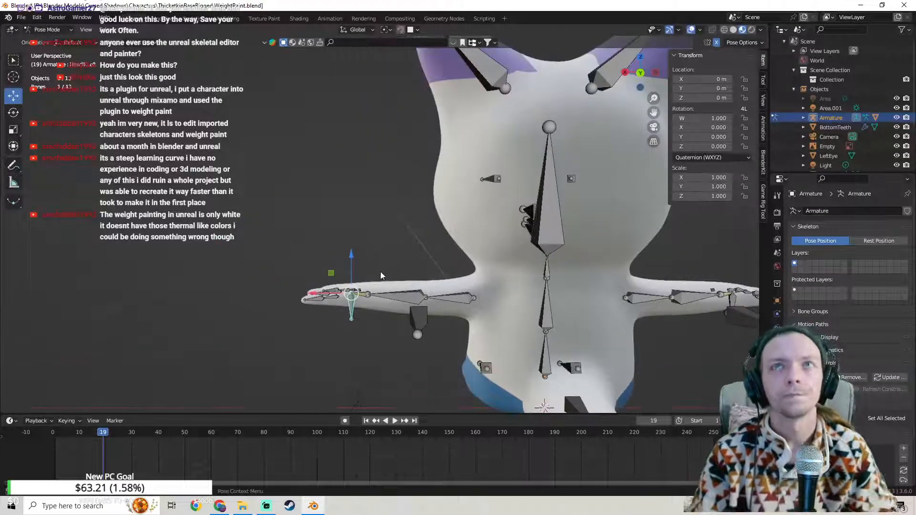
scroll(380, 275, up, 3)
Step: Switch to YouTube in Chrome, continue the paused playlist video, and return to Blender
click(218, 507)
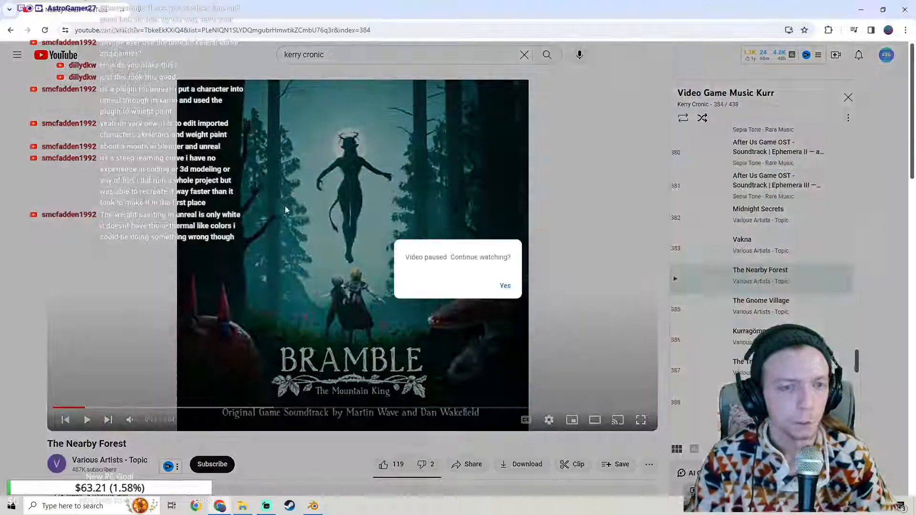
click(505, 284)
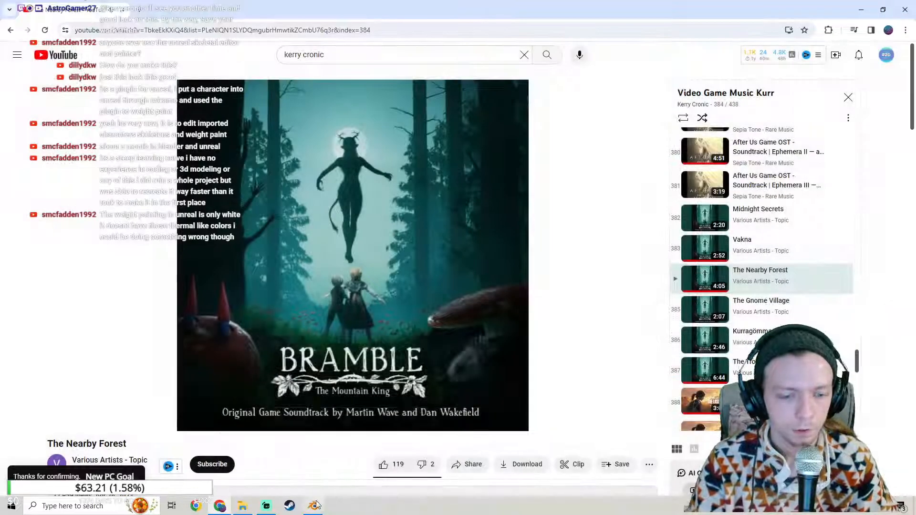
click(315, 506)
Step: Try moving the left hand's control bone once more, cancel the move, and view the textured character from the front
middle_drag(417, 331, 361, 270)
key(g)
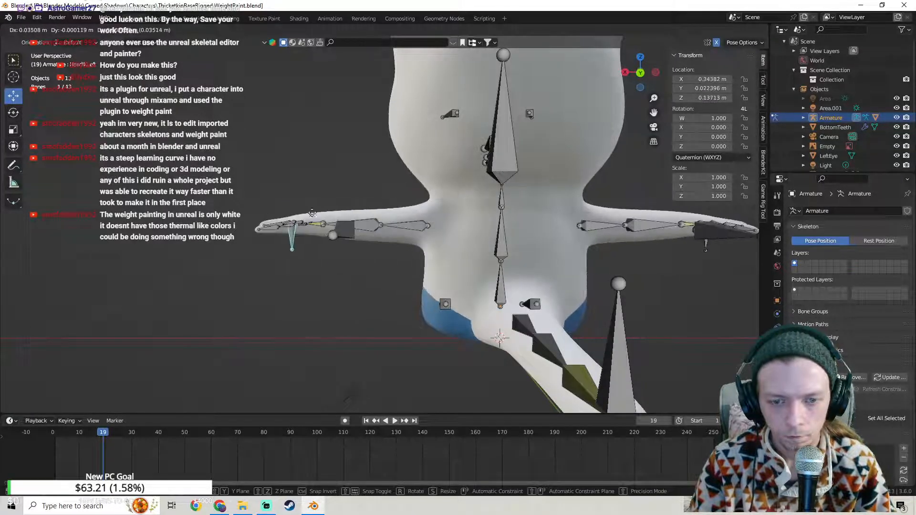
right_click(281, 213)
middle_drag(268, 217, 449, 232)
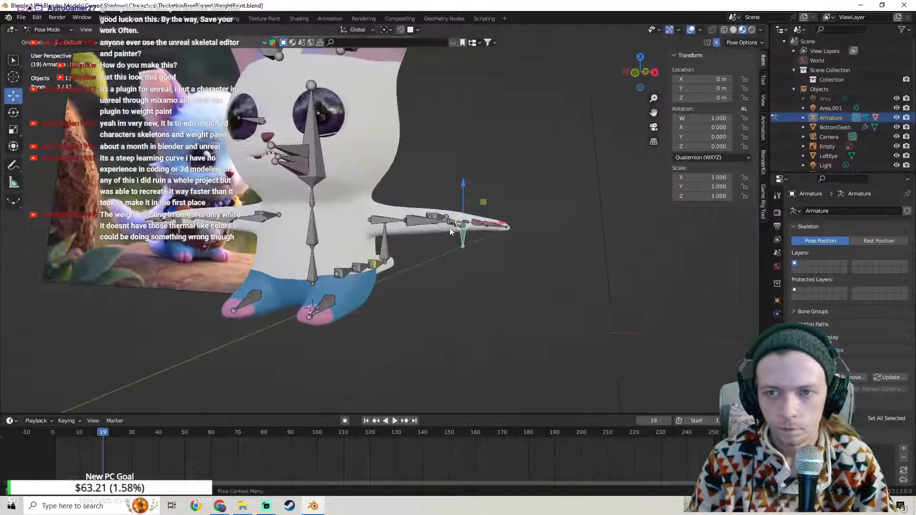
middle_drag(335, 237, 388, 324)
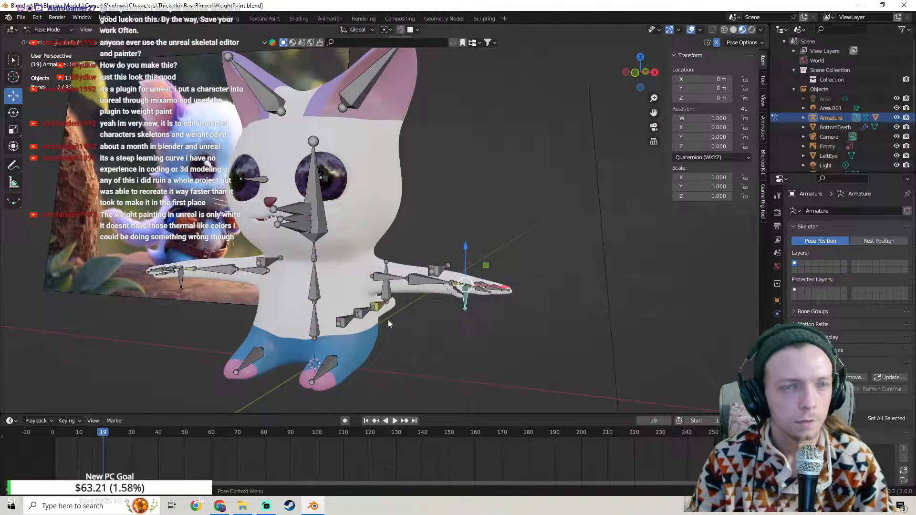
Step: Return the viewport to Solid shading and save the Blender file
click(733, 29)
mouse_move(545, 165)
middle_down()
mouse_move(374, 176)
mouse_move(391, 185)
mouse_move(65, 57)
middle_up()
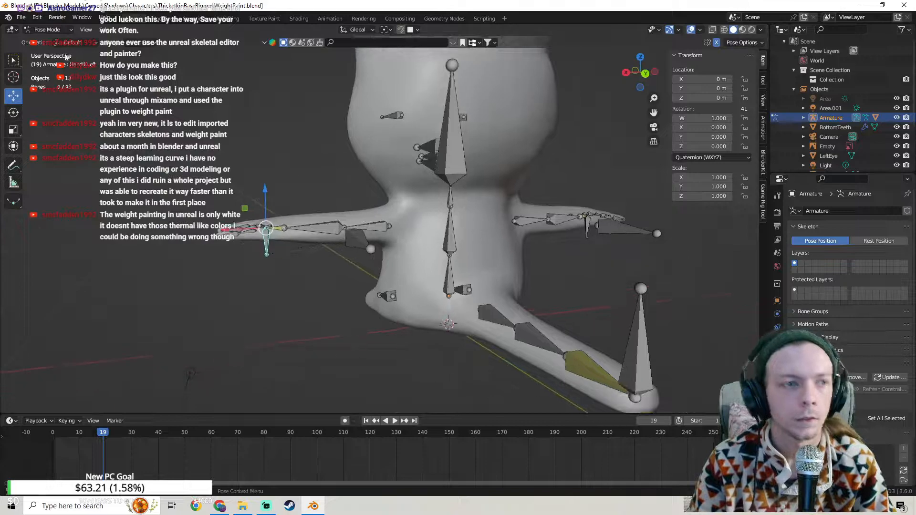
click(16, 21)
click(34, 79)
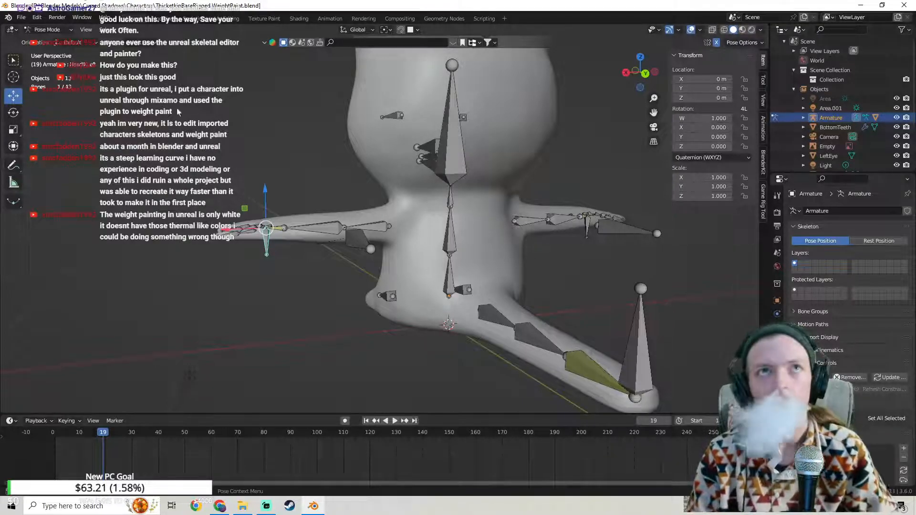
Step: Return the armature to Object Mode, add the body mesh to the selection, and switch the body to Weight Paint mode
middle_drag(382, 99, 342, 125)
scroll(365, 99, up, 2)
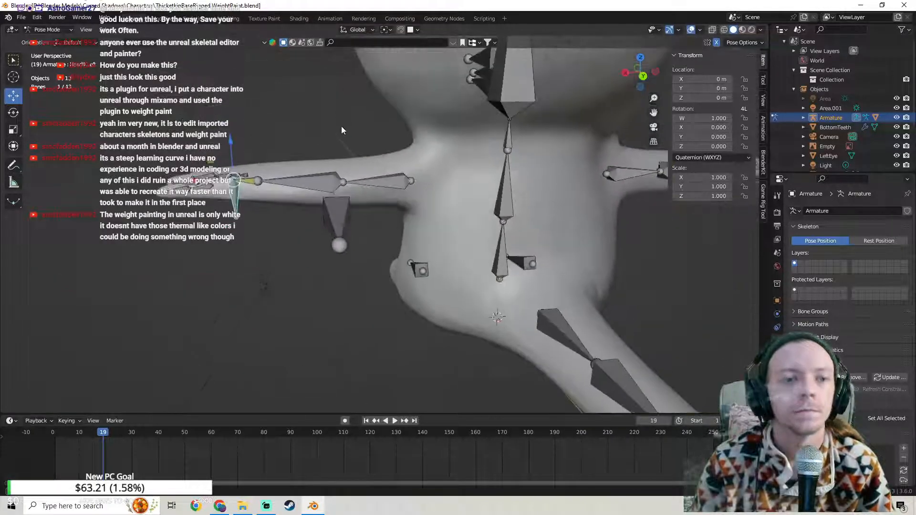
click(56, 30)
click(54, 42)
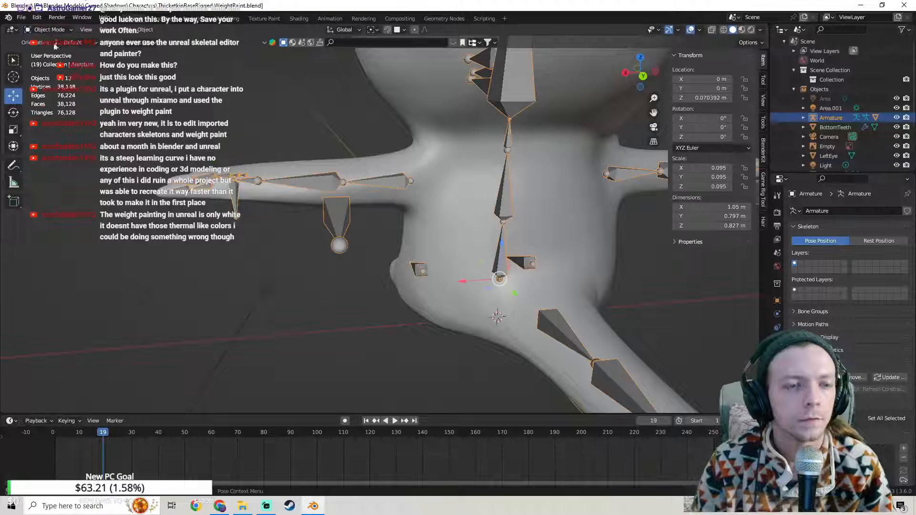
shift+click(397, 159)
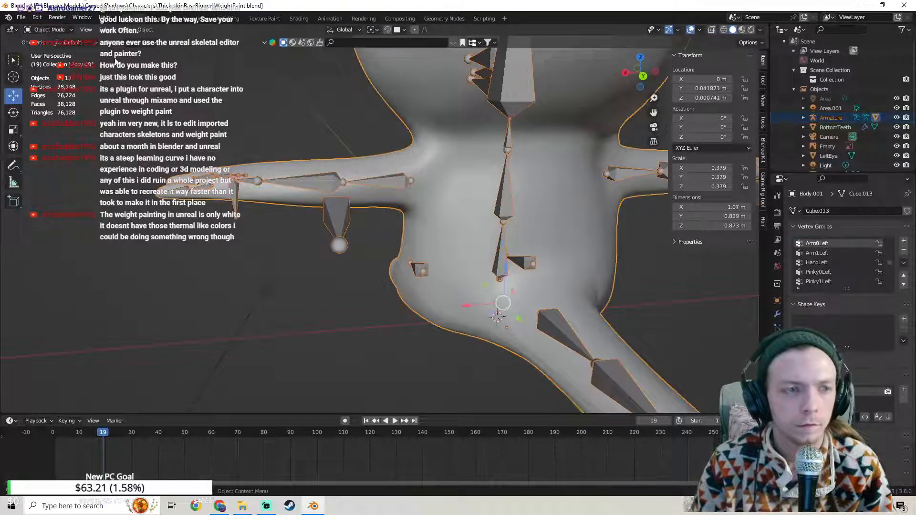
click(56, 30)
click(59, 84)
Step: Examine the Arm0Left weight distribution around the left shoulder, torso and neck from several angles
scroll(297, 169, up, 3)
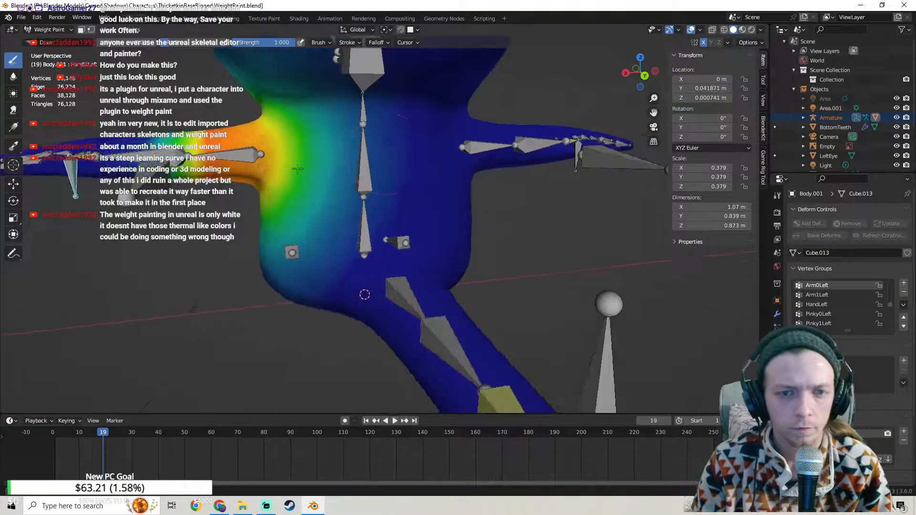
middle_drag(392, 200, 422, 184)
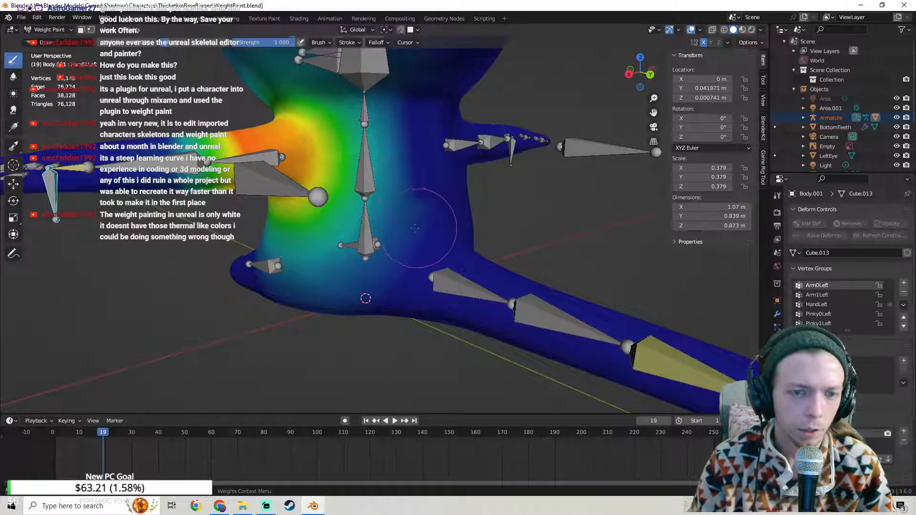
mouse_move(419, 120)
shift+middle_down()
mouse_move(449, 163)
mouse_move(500, 143)
shift+middle_up()
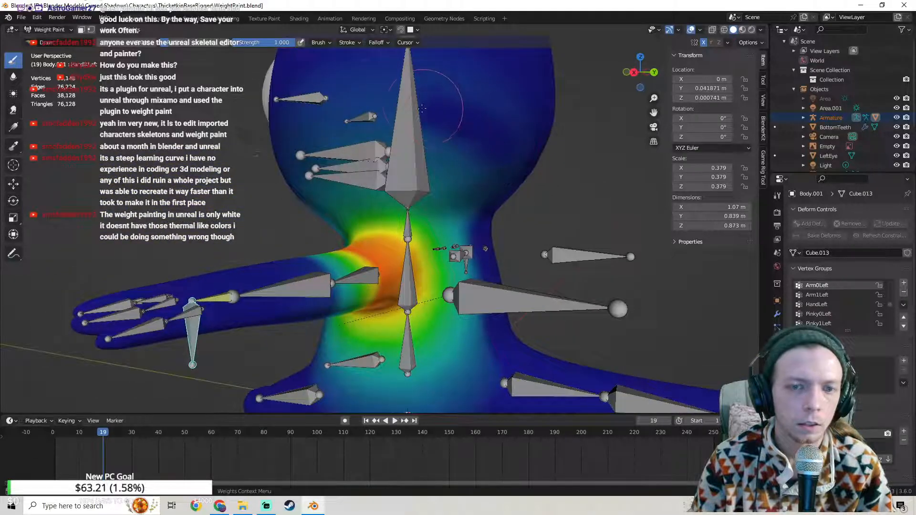
scroll(525, 119, up, 3)
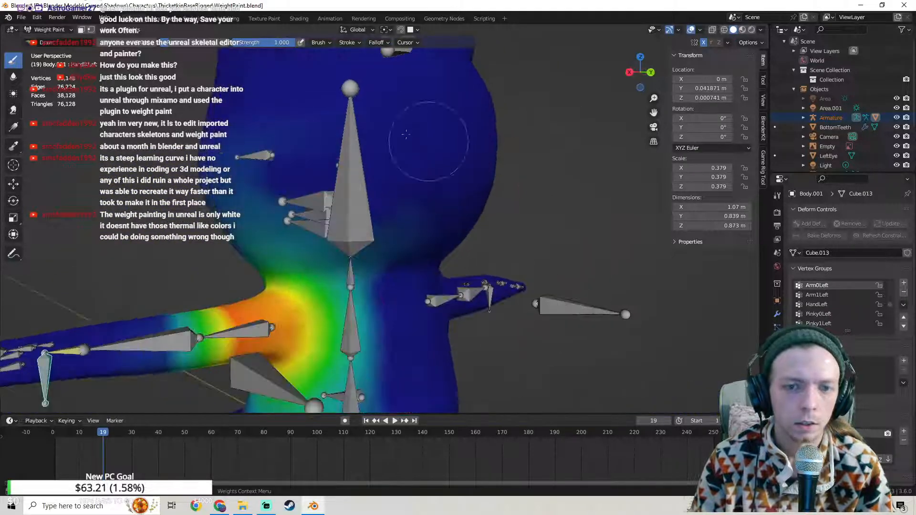
shift+middle_drag(388, 185, 455, 205)
mouse_move(298, 196)
middle_down()
mouse_move(348, 167)
mouse_move(338, 159)
middle_up()
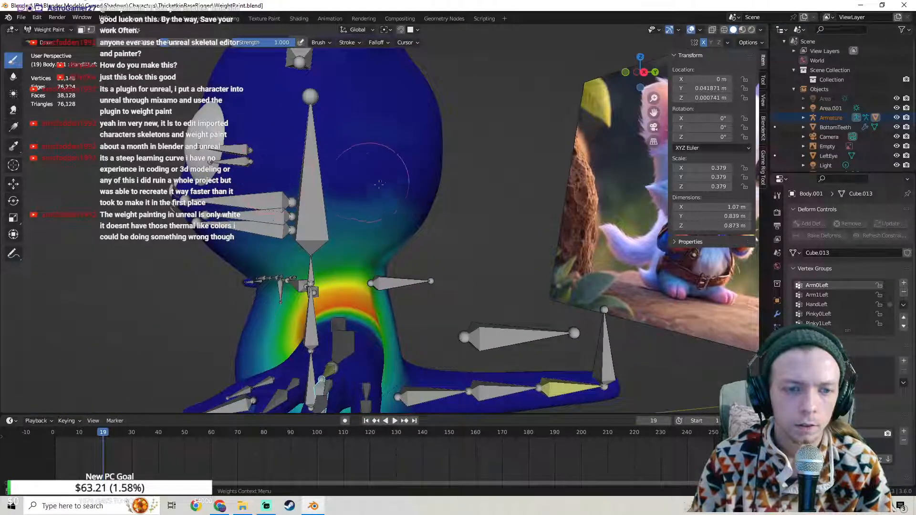
Step: Erase the Arm0Left weight from the hips and the lower front of the torso
middle_drag(422, 194, 372, 131)
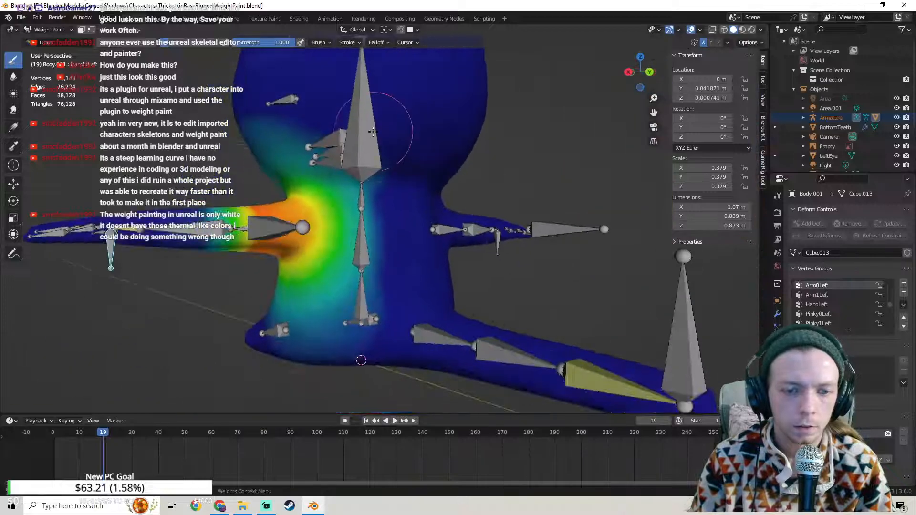
middle_drag(394, 299, 449, 245)
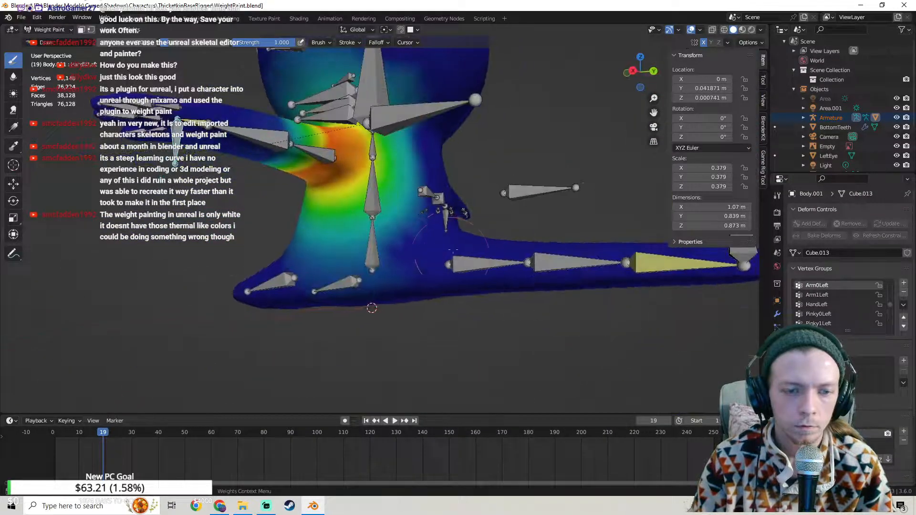
mouse_move(295, 300)
middle_down()
mouse_move(284, 307)
mouse_move(303, 310)
middle_up()
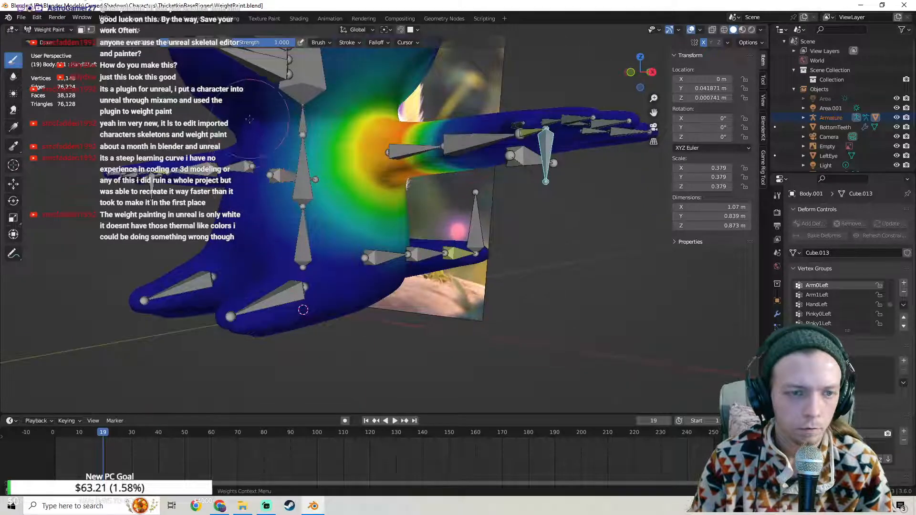
drag(289, 230, 350, 256)
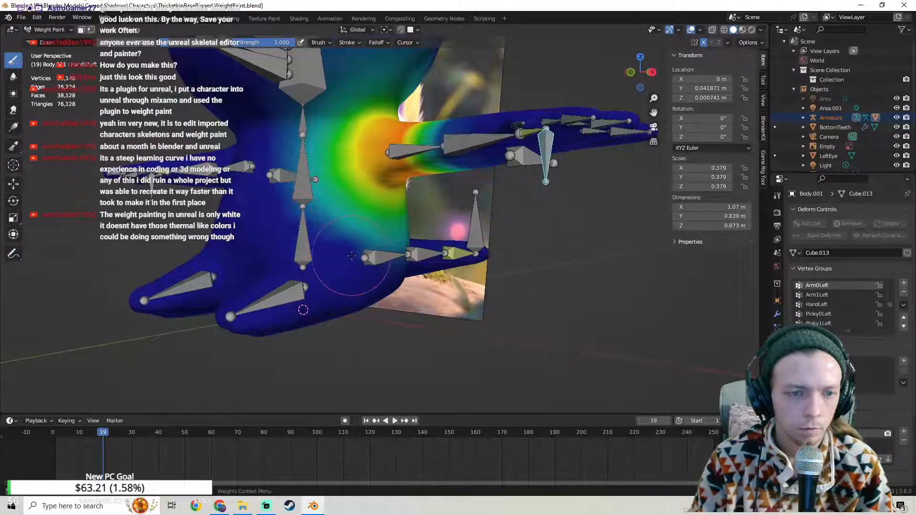
mouse_move(309, 223)
mouse_down()
mouse_move(289, 191)
mouse_move(282, 112)
mouse_up()
shift+middle_drag(300, 108, 308, 131)
middle_drag(309, 330, 338, 381)
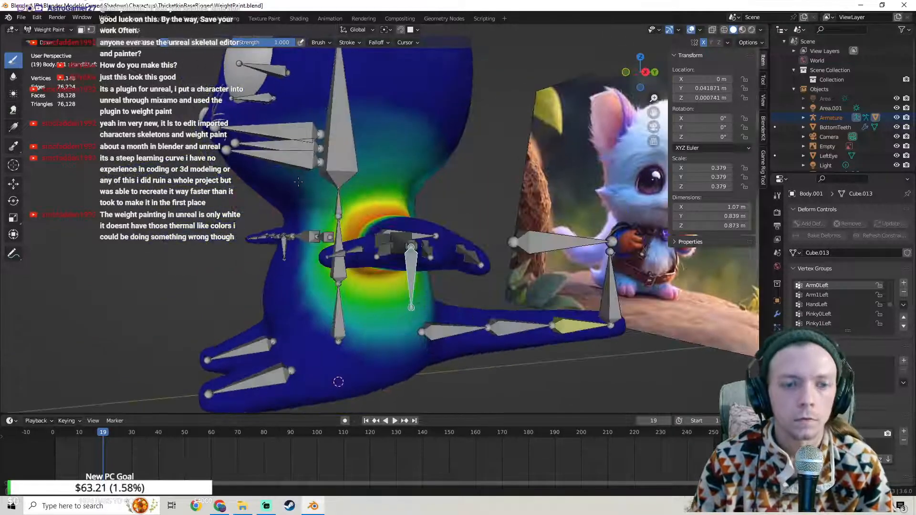
Step: Examine the remaining Arm0Left weights around the neck, lower head and back from several angles
shift+middle_drag(431, 114, 424, 172)
middle_drag(425, 172, 369, 163)
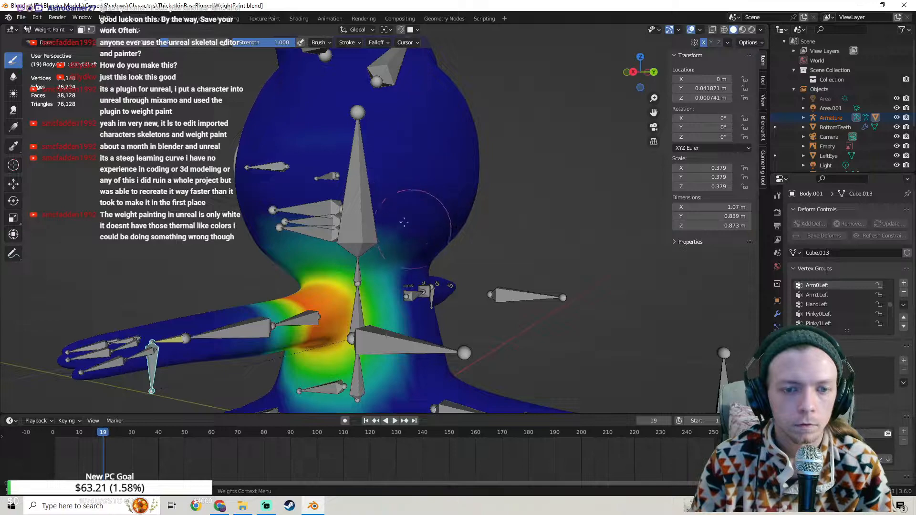
middle_drag(349, 204, 407, 206)
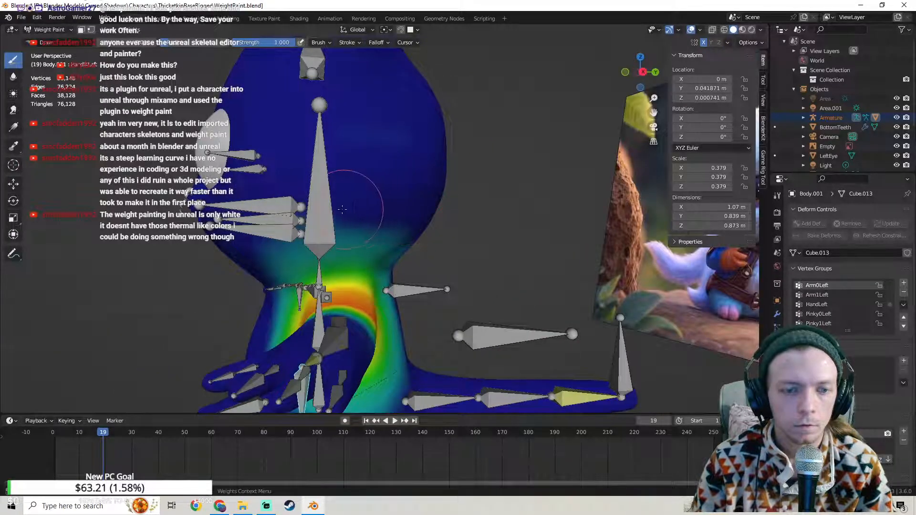
middle_drag(268, 234, 308, 201)
middle_drag(240, 233, 415, 214)
middle_drag(391, 178, 291, 219)
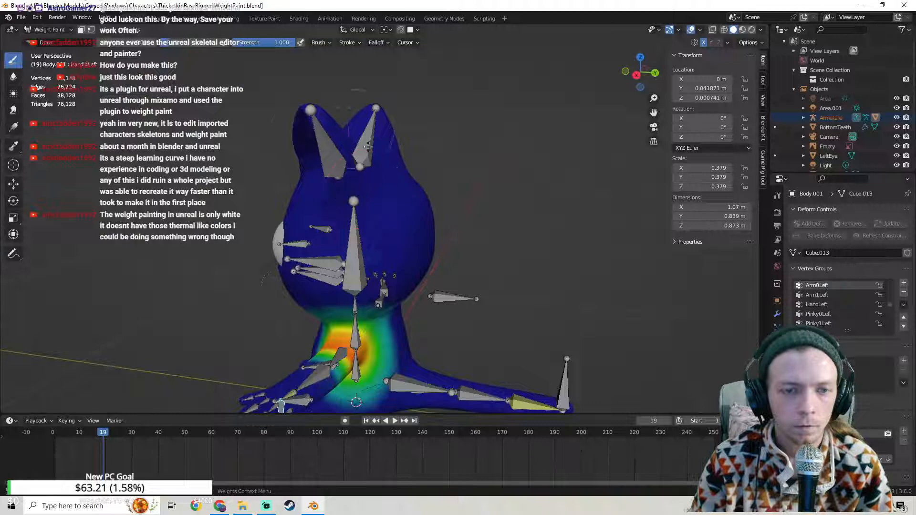
middle_drag(433, 253, 348, 208)
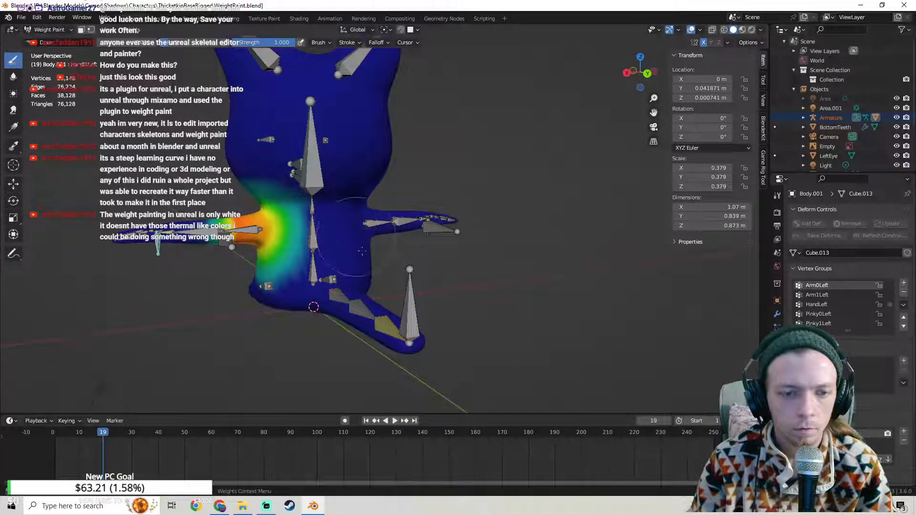
Step: Erase the Arm0Left weight along the middle of the back, beside the spine bones
middle_drag(359, 137, 385, 136)
shift+middle_drag(386, 136, 425, 72)
scroll(410, 114, up, 4)
shift+middle_drag(386, 147, 439, 206)
scroll(487, 191, up, 4)
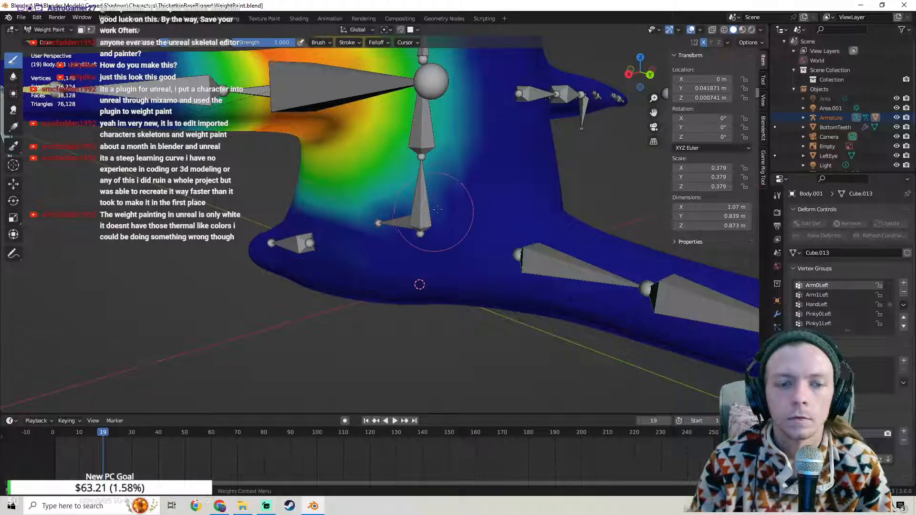
drag(462, 179, 469, 141)
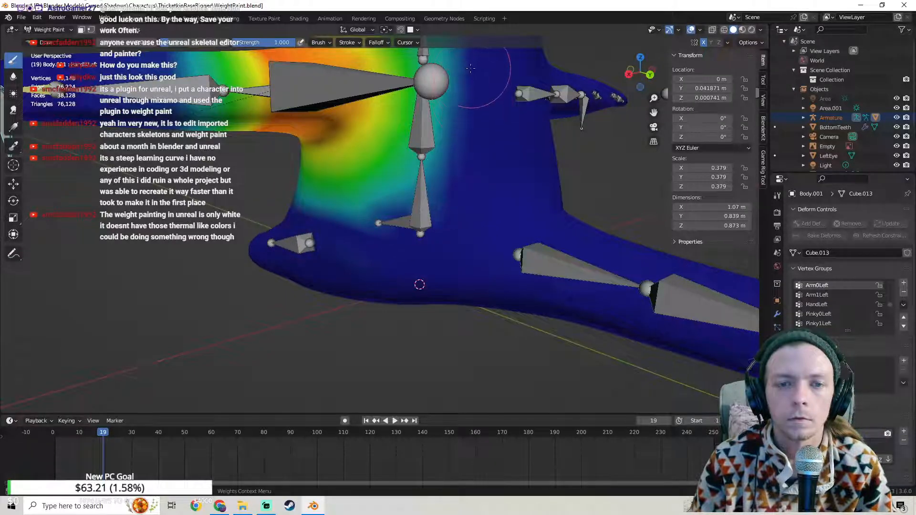
scroll(460, 107, up, 4)
Step: Reduce the Arm0Left weight at the nape and the underside of the head above the left shoulder
middle_drag(428, 87, 470, 174)
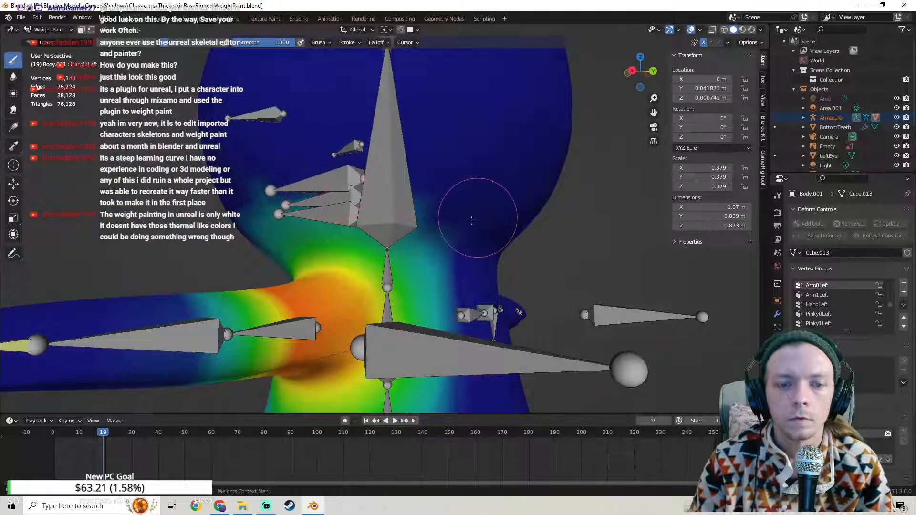
middle_drag(357, 191, 413, 205)
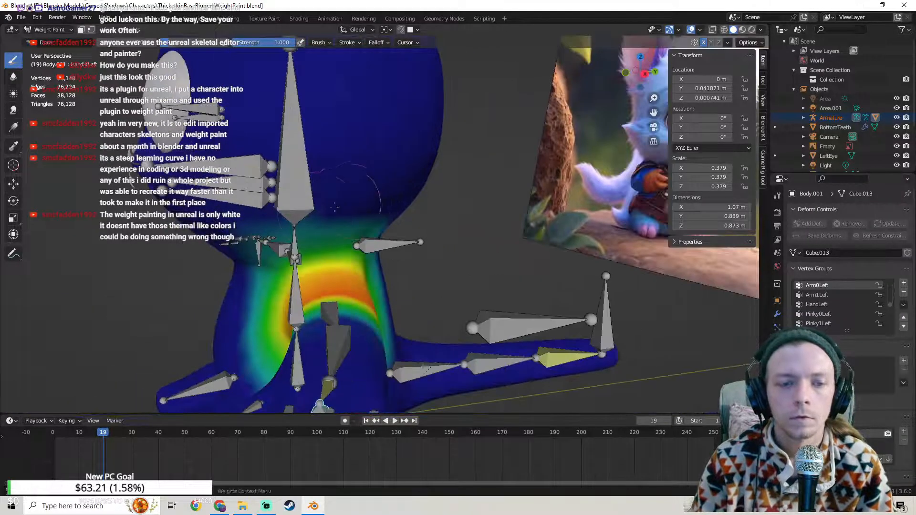
middle_drag(257, 228, 273, 237)
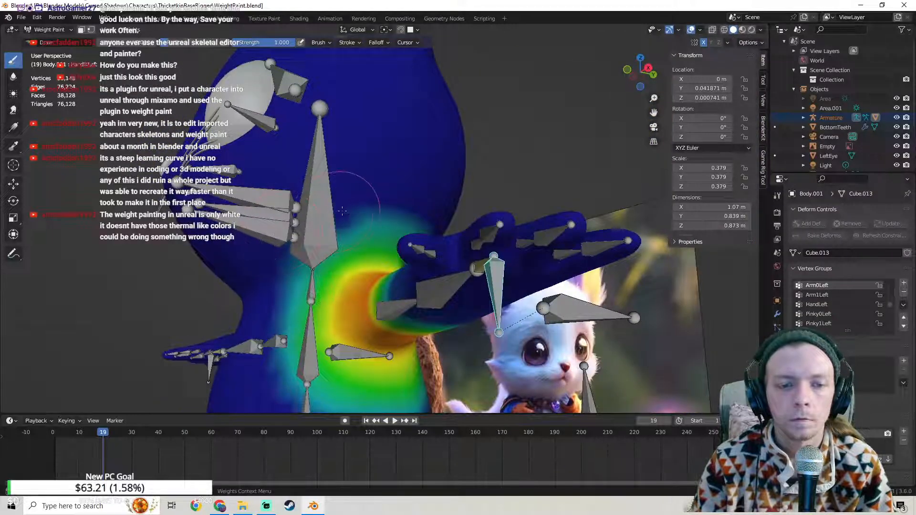
middle_drag(397, 191, 402, 200)
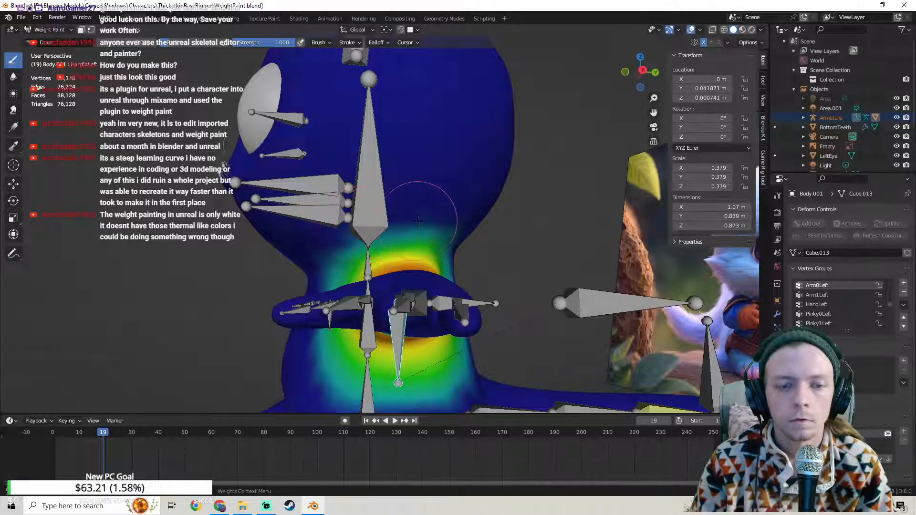
drag(457, 231, 422, 226)
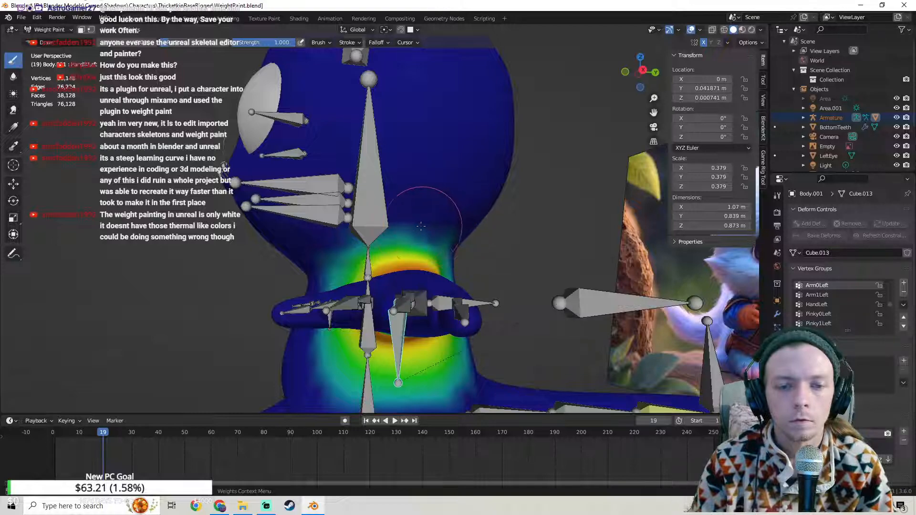
middle_drag(348, 234, 323, 239)
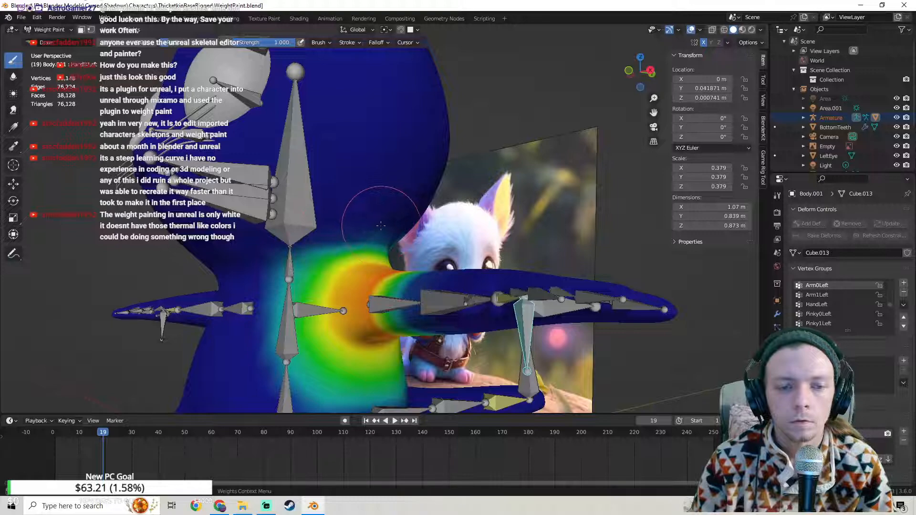
Step: Try trimming the Arm0Left weight on the belly, side and back so it stays close around the left shoulder
mouse_move(306, 224)
mouse_down()
mouse_move(276, 261)
mouse_move(270, 339)
mouse_move(278, 381)
mouse_up()
middle_drag(302, 375, 286, 296)
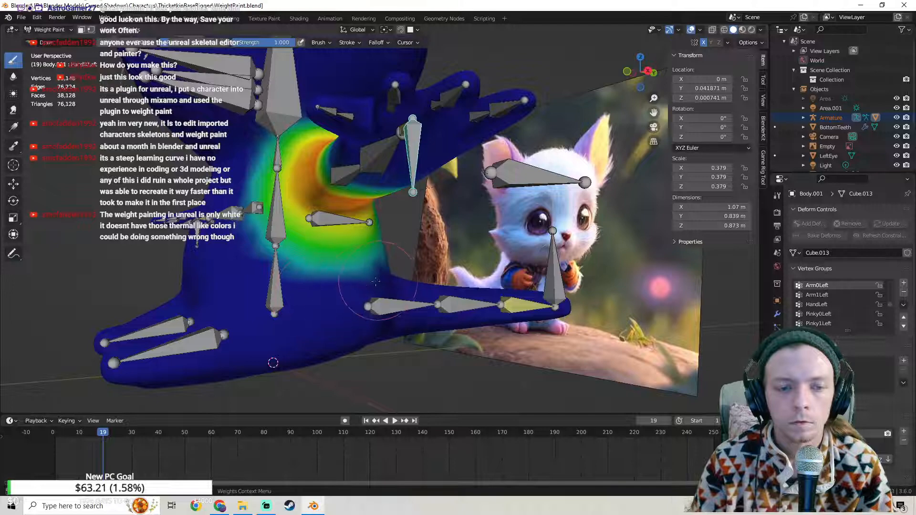
drag(332, 283, 290, 279)
middle_drag(370, 281, 329, 280)
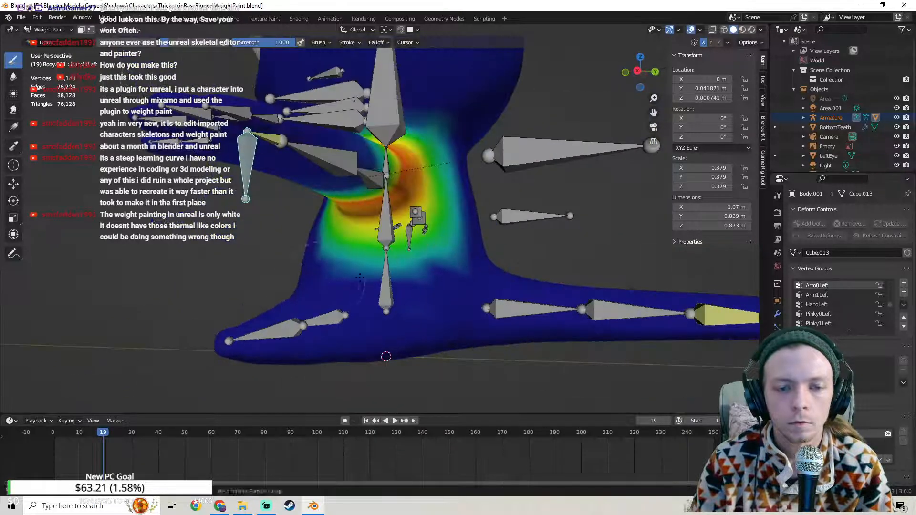
shift+middle_drag(441, 276, 379, 285)
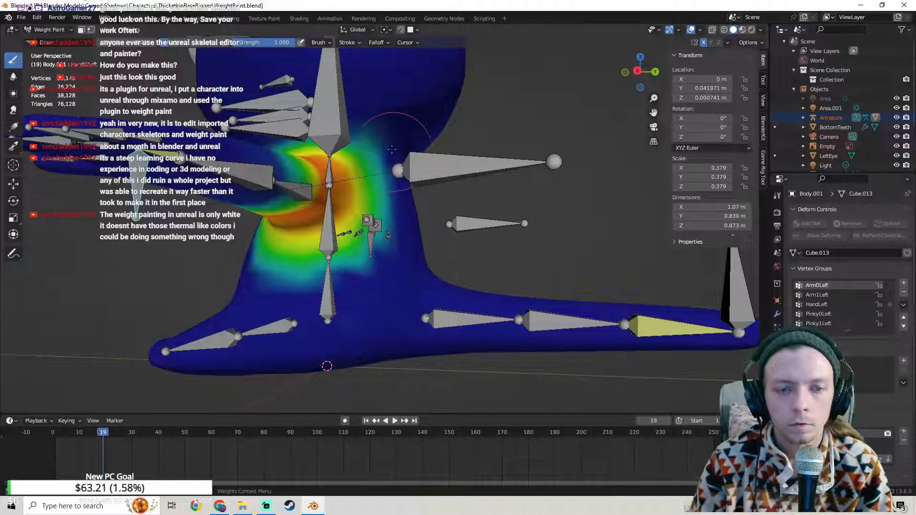
middle_drag(390, 151, 393, 172)
shift+middle_drag(320, 150, 337, 159)
scroll(337, 159, down, 1)
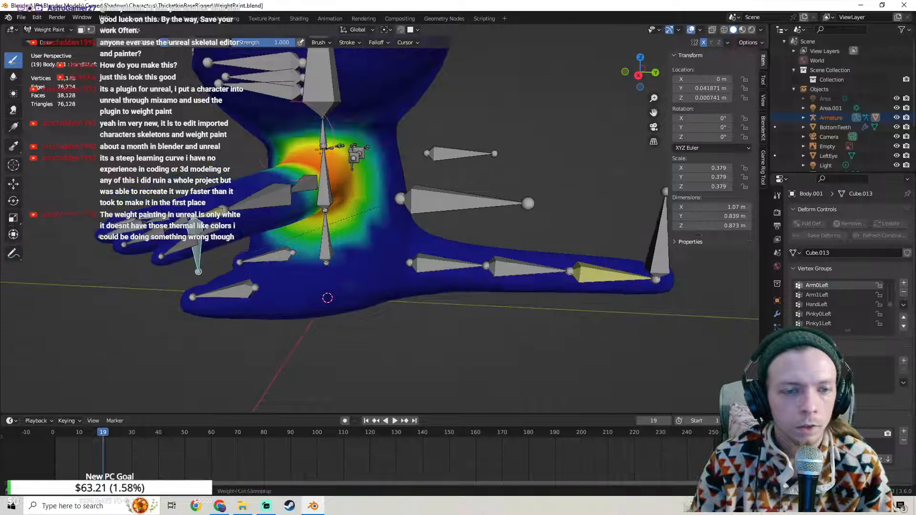
middle_drag(466, 142, 376, 129)
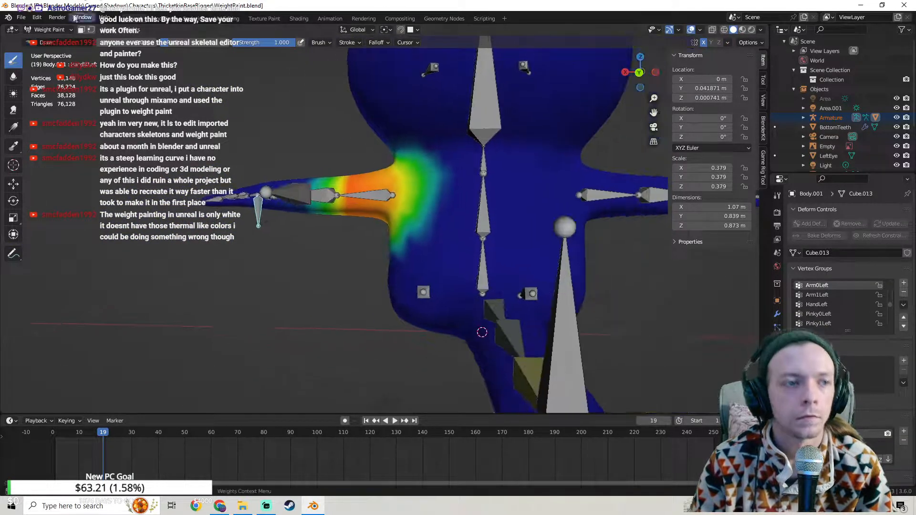
Step: Return the body to Object Mode, select the armature and switch it to Pose Mode
click(50, 29)
click(48, 33)
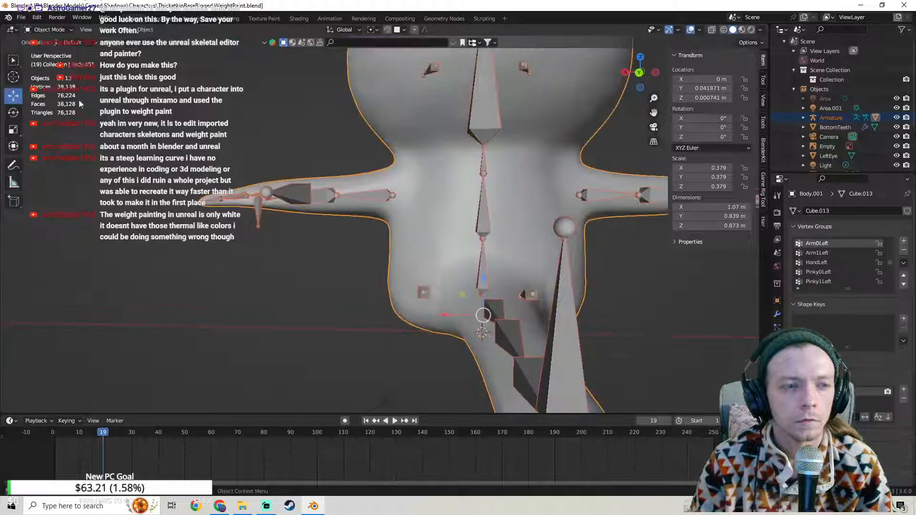
click(258, 210)
key(ctrl+Tab)
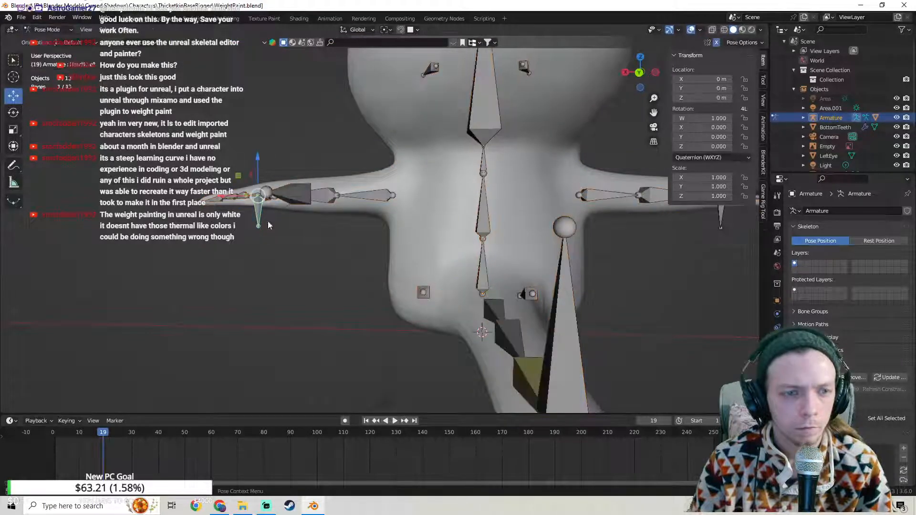
Step: Test the left shoulder's deformation by moving the hand's control bone inward, undo it, and try a second hand position
key(g)
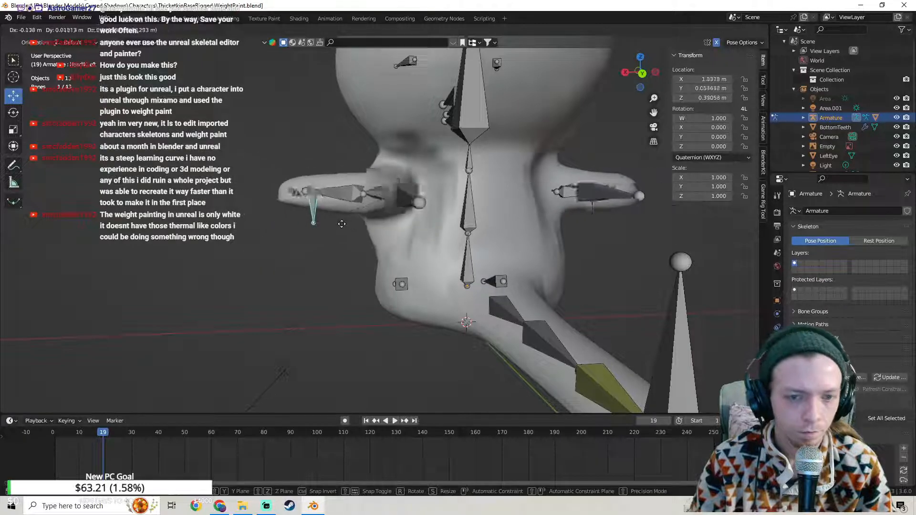
click(307, 226)
middle_drag(308, 226, 436, 258)
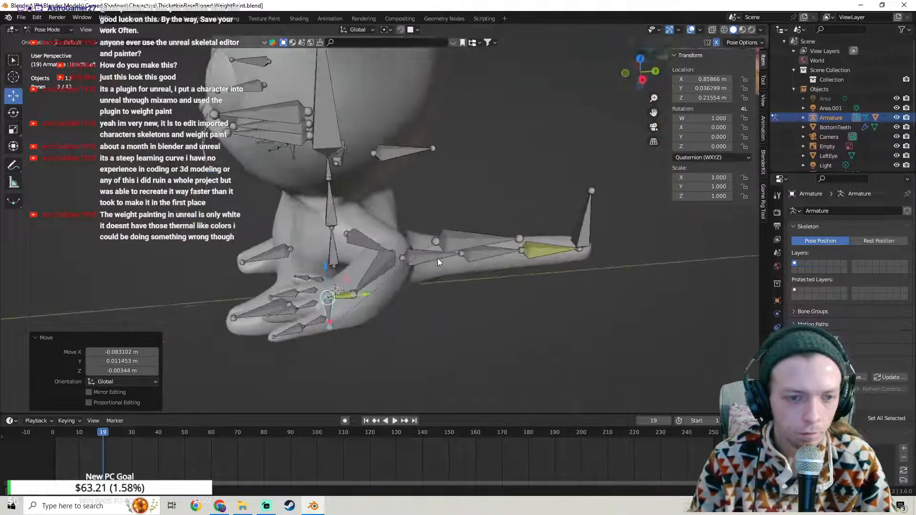
key(ctrl+z)
key(g)
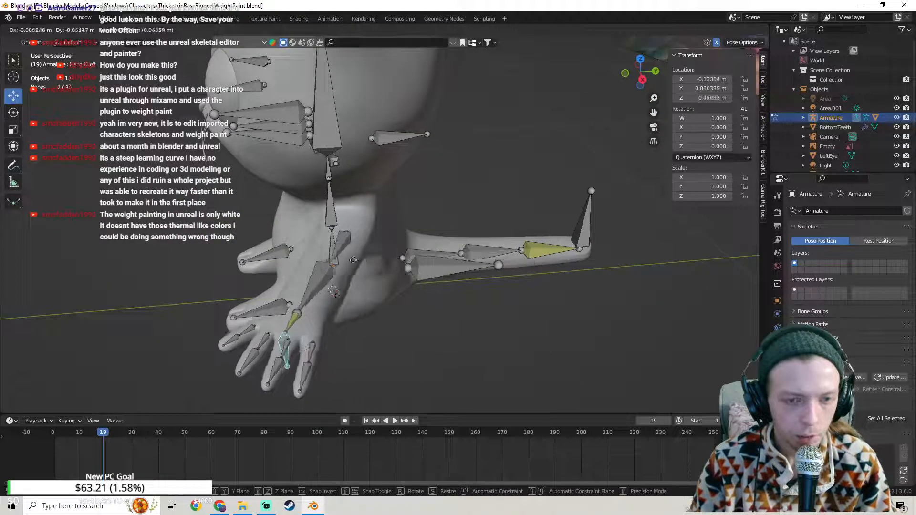
click(402, 239)
mouse_move(402, 238)
middle_down()
mouse_move(281, 219)
mouse_move(371, 237)
middle_up()
Step: Undo the pose test, the mode changes and the latest weight strokes until the body is back in Weight Paint mode
key(ctrl+z)
key(ctrl+z)
key(ctrl+z)
key(ctrl+z)
key(ctrl+z)
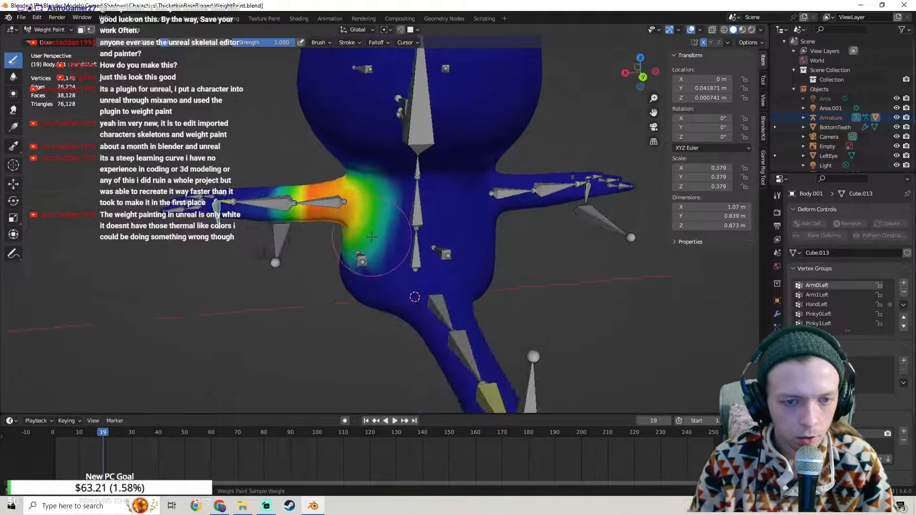
click(371, 236)
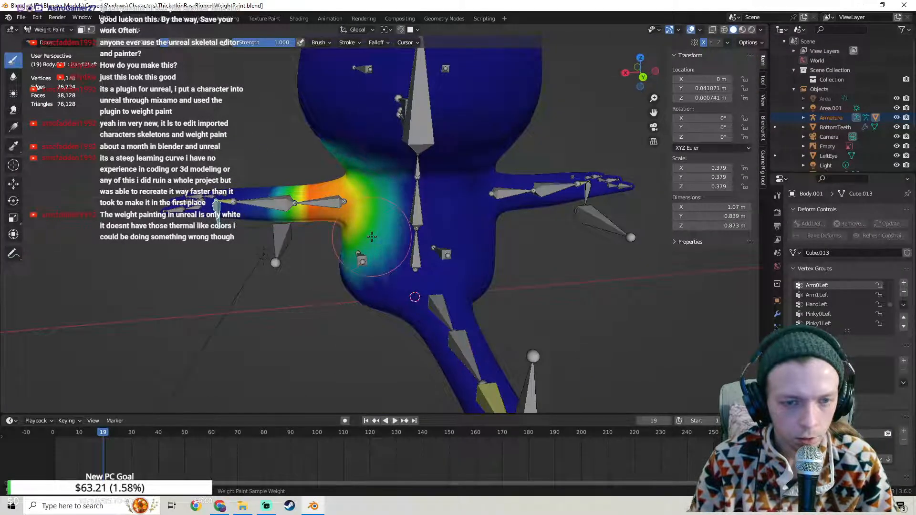
Step: Switch the body to Object Mode, select the armature by its left hand control bone, and enter Pose Mode
mouse_move(371, 237)
middle_down()
mouse_move(428, 242)
mouse_move(470, 318)
middle_up()
click(51, 31)
click(45, 41)
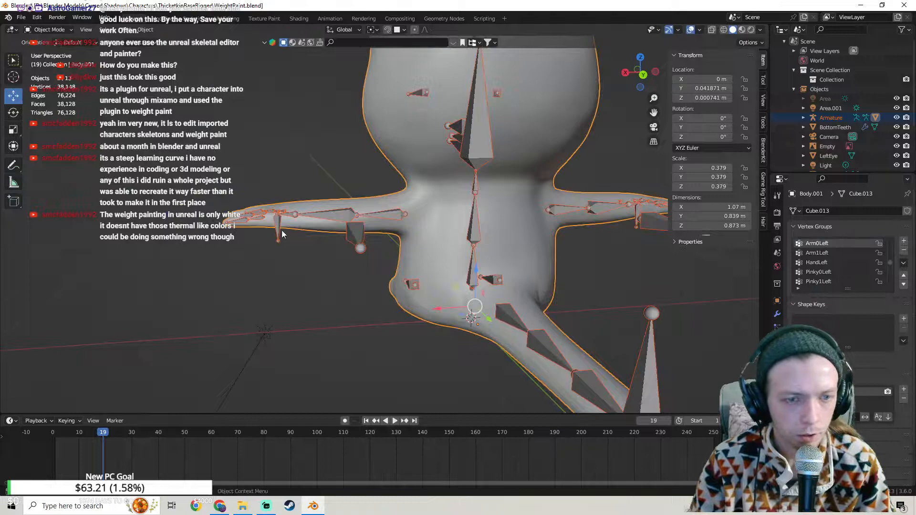
click(264, 221)
click(50, 62)
click(270, 234)
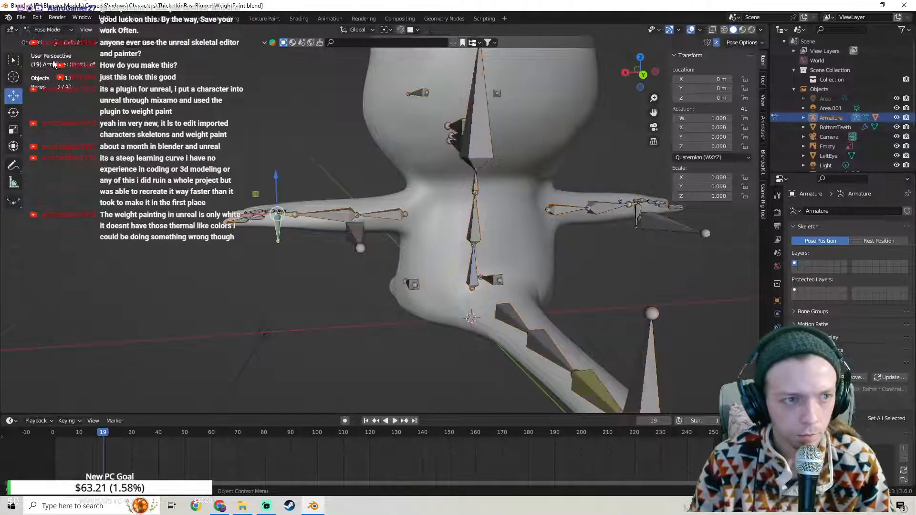
Step: Test-move the left hand's control bone about -0.111 m in X, 0.027 m in Y and -0.034 m in Z, and glance at the Streamlabs Desktop chat
key(g)
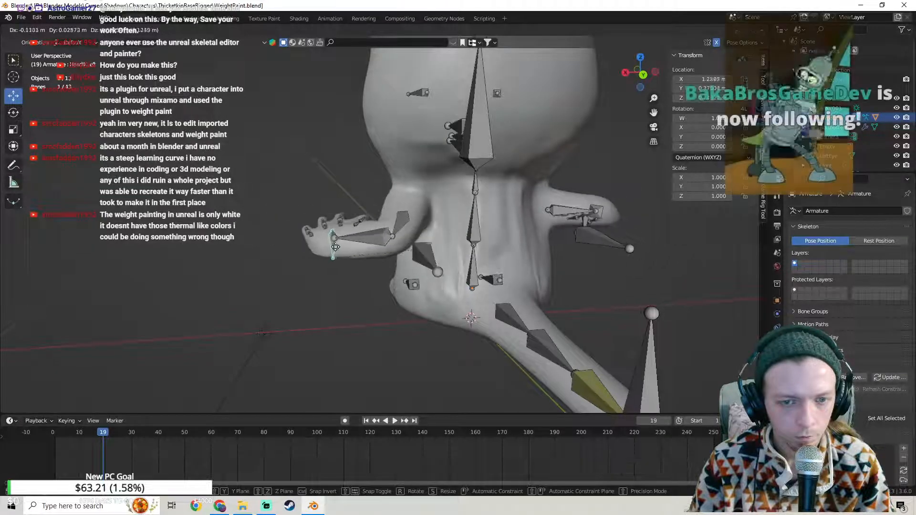
click(333, 245)
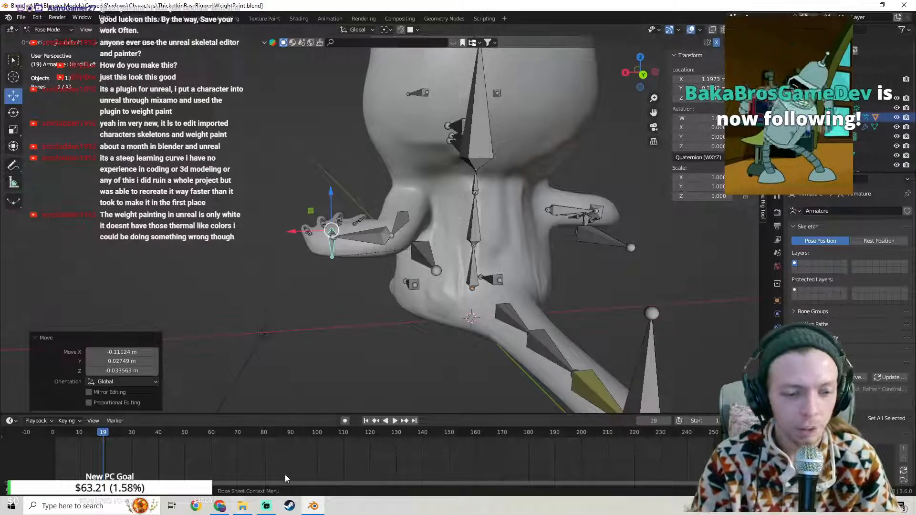
click(267, 506)
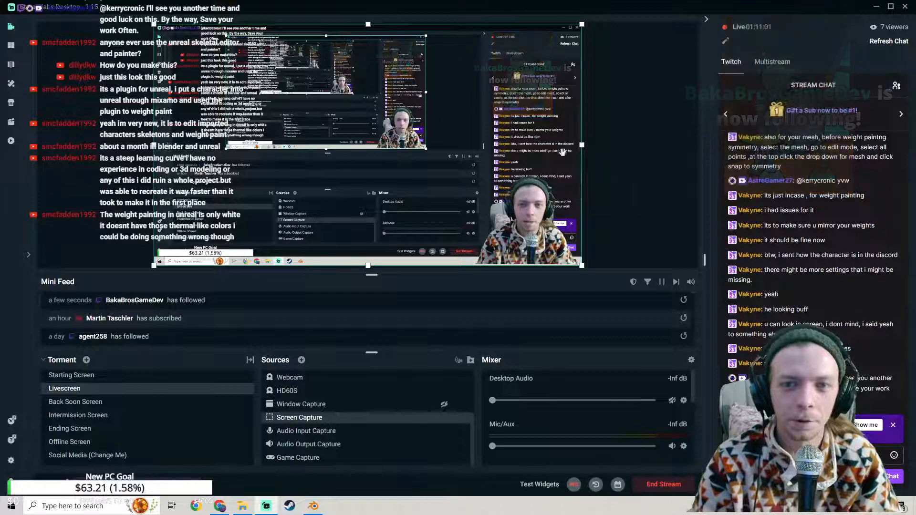
click(314, 506)
Step: Clear the left hand control bone's location to return the arm to its rest pose
middle_drag(460, 219, 442, 237)
key(alt+g)
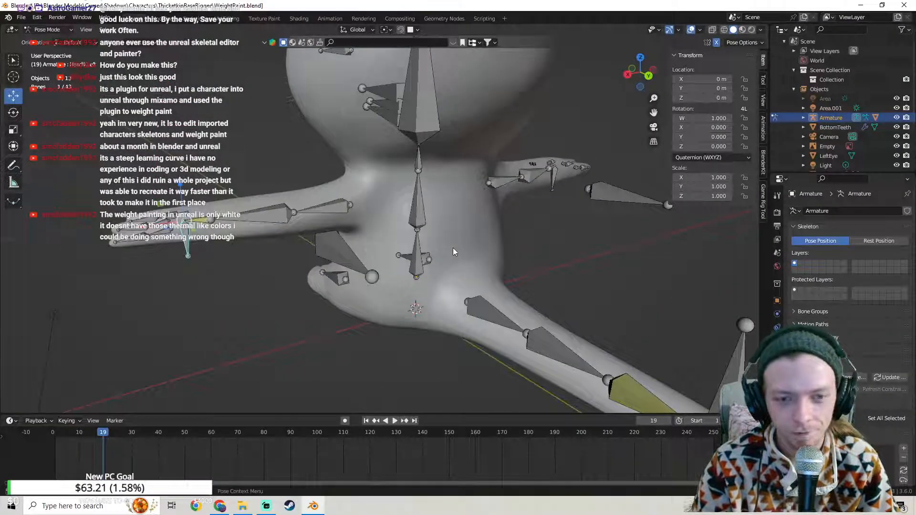
Step: Test-move the left hand's control bone inward toward the body to check the shoulder's deformation, and cancel the move
middle_drag(252, 203, 230, 171)
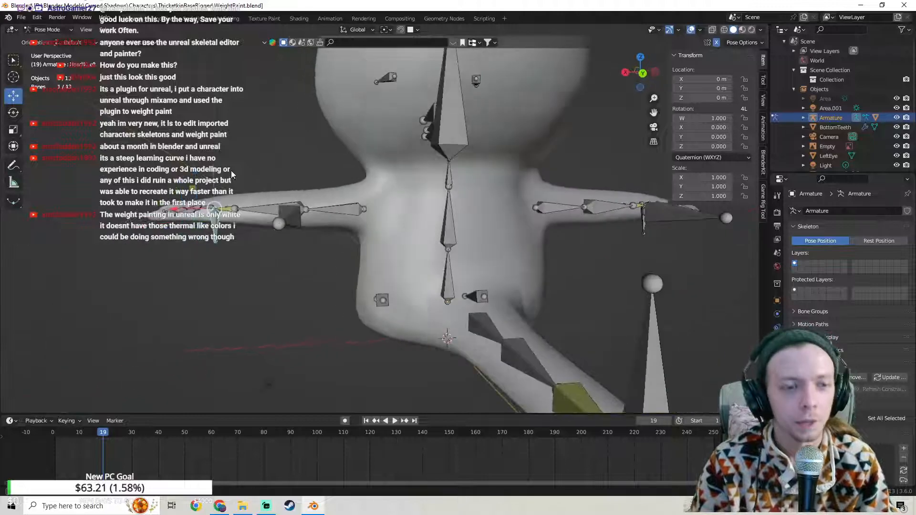
key(g)
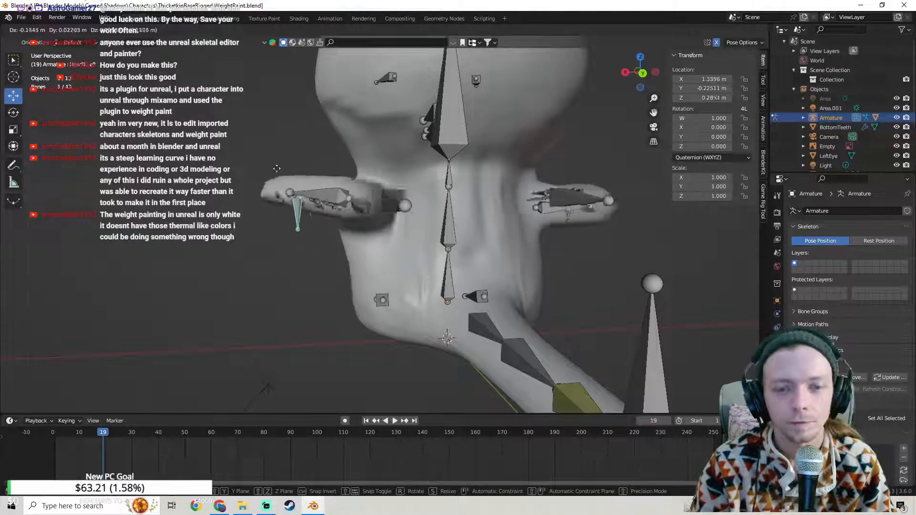
key(Escape)
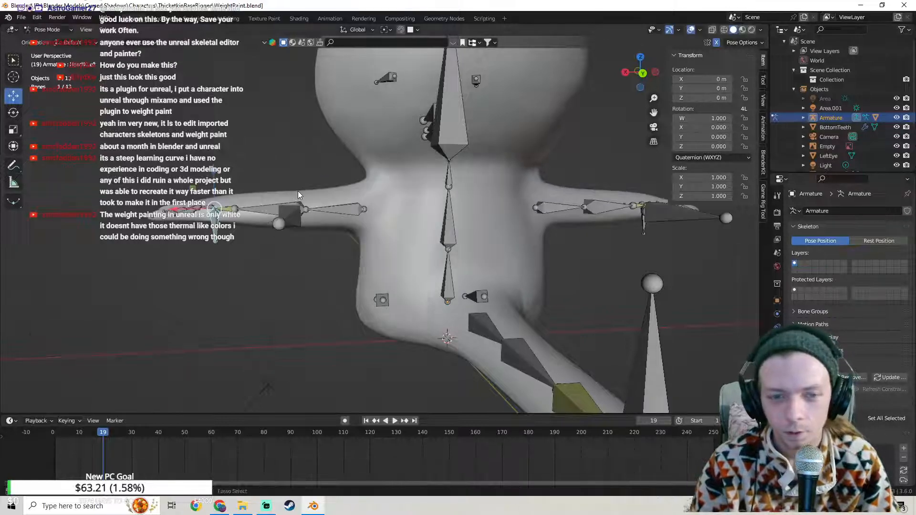
Step: Switch the body to Weight Paint mode and examine the Arm0Left weights on the shoulder, chest and back from several angles
key(ctrl+Tab)
shift+click(303, 190)
key(ctrl+Tab)
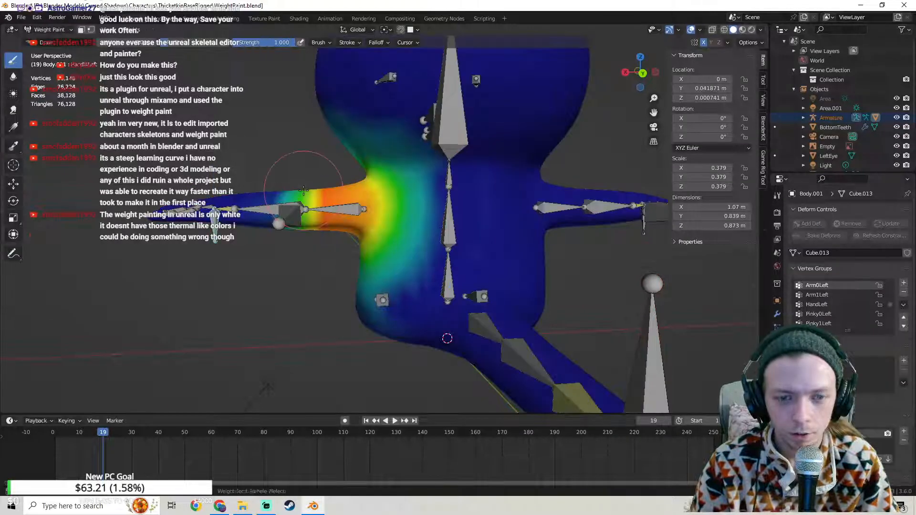
mouse_move(303, 190)
middle_down()
mouse_move(420, 215)
mouse_move(441, 200)
middle_up()
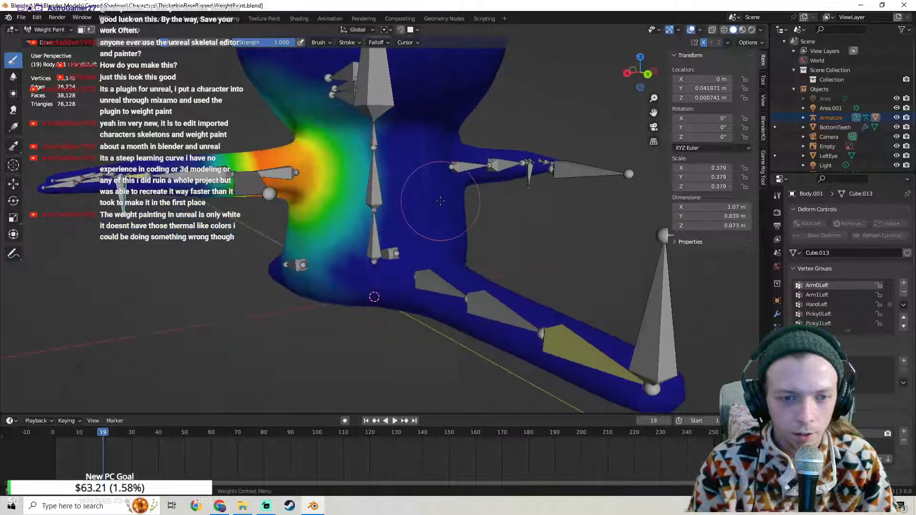
middle_drag(401, 278, 422, 281)
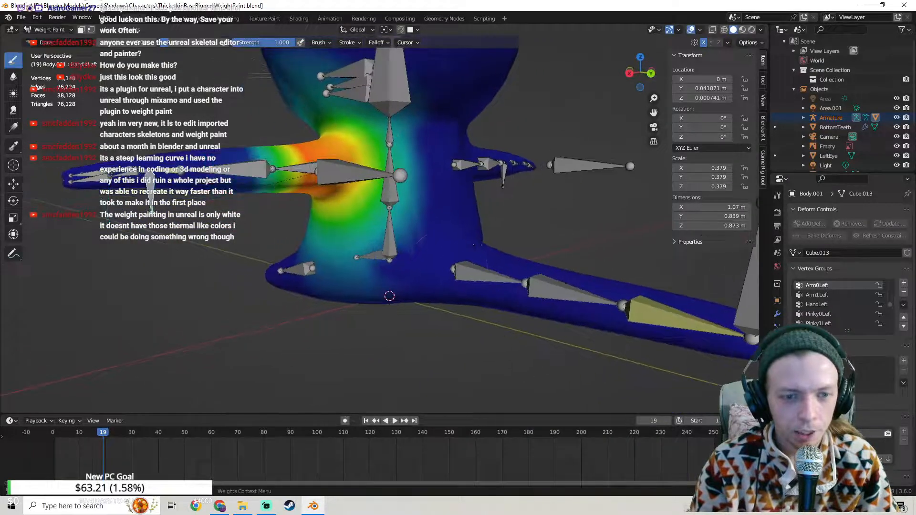
middle_drag(301, 273, 417, 250)
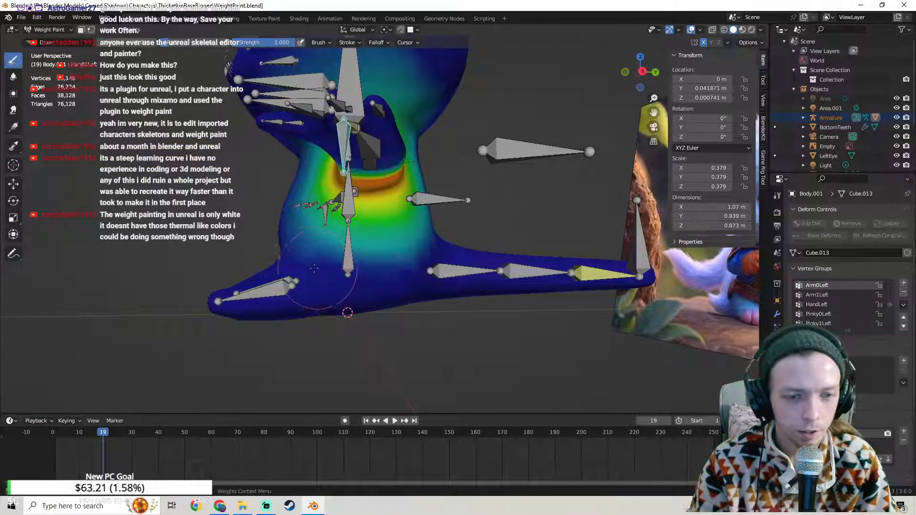
middle_drag(370, 273, 313, 307)
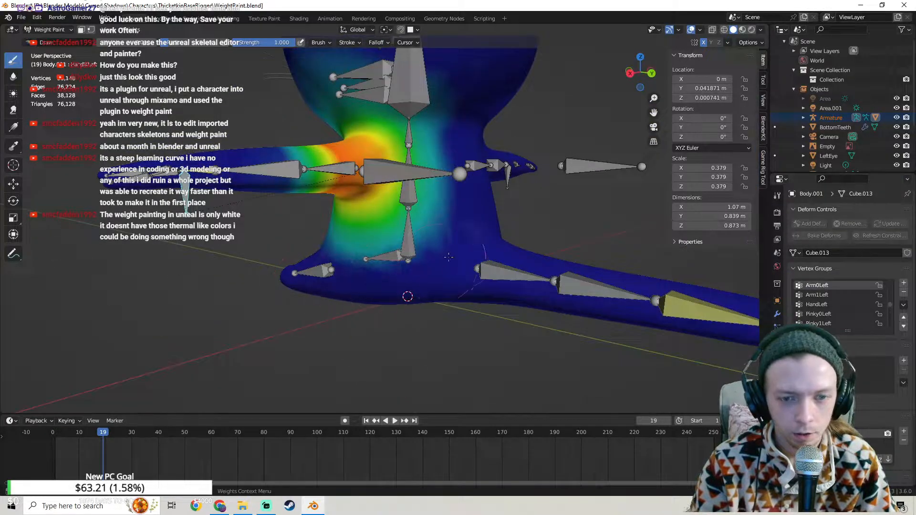
middle_drag(481, 224, 398, 172)
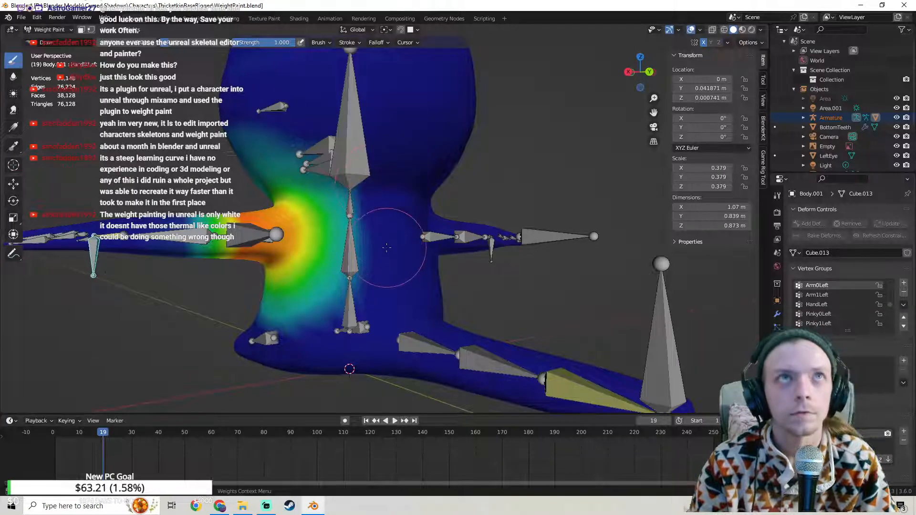
middle_drag(430, 222, 394, 219)
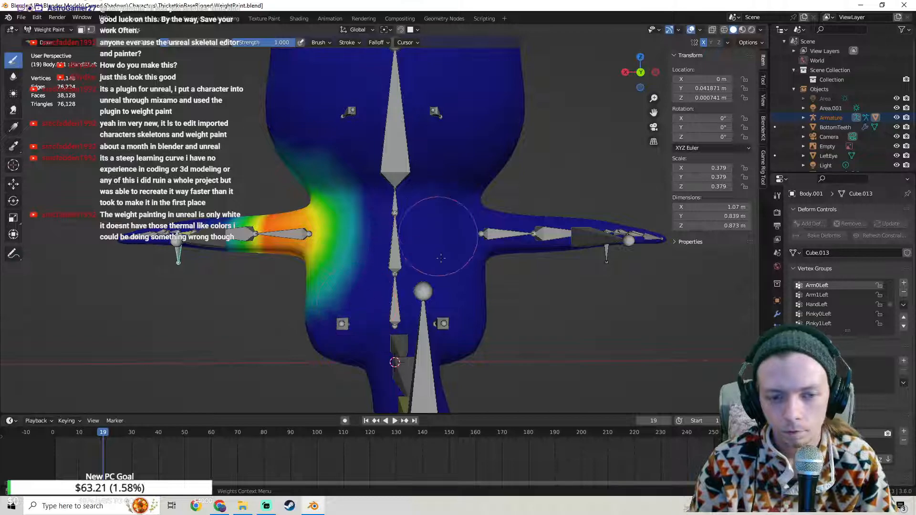
middle_drag(438, 316, 486, 275)
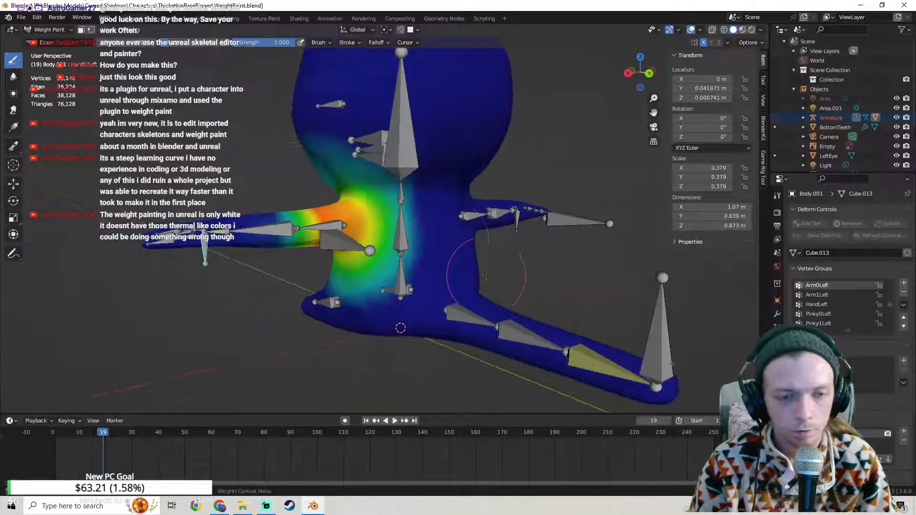
Step: Return the body to Object Mode, select the armature by its left arm bones, and enter Pose Mode
click(60, 32)
click(58, 42)
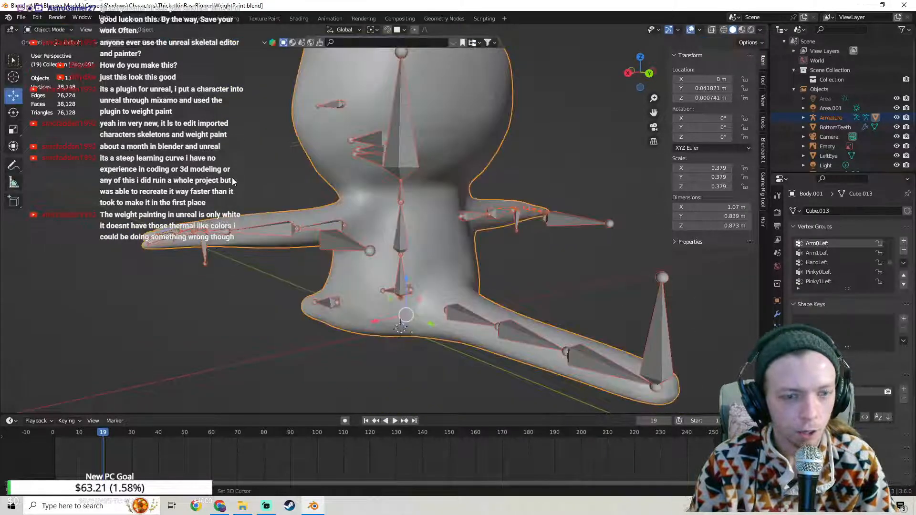
scroll(86, 56, up, 3)
click(50, 29)
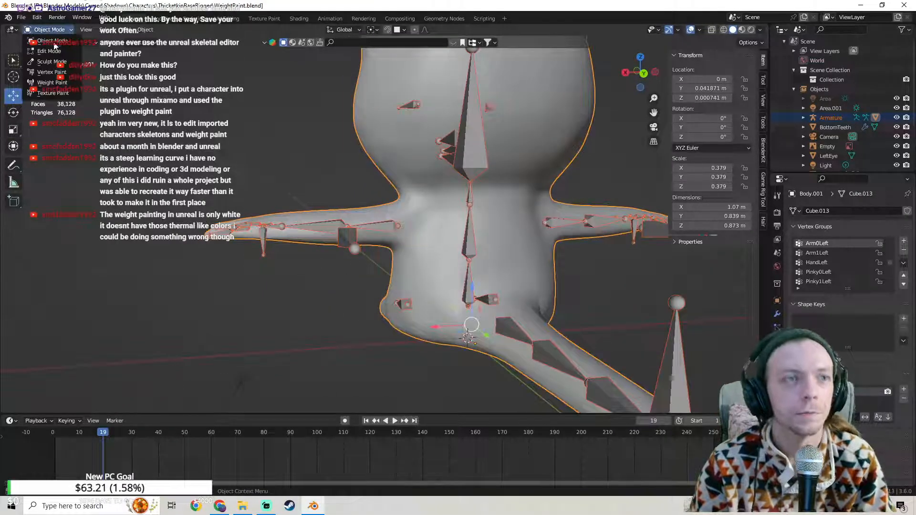
click(51, 40)
click(311, 227)
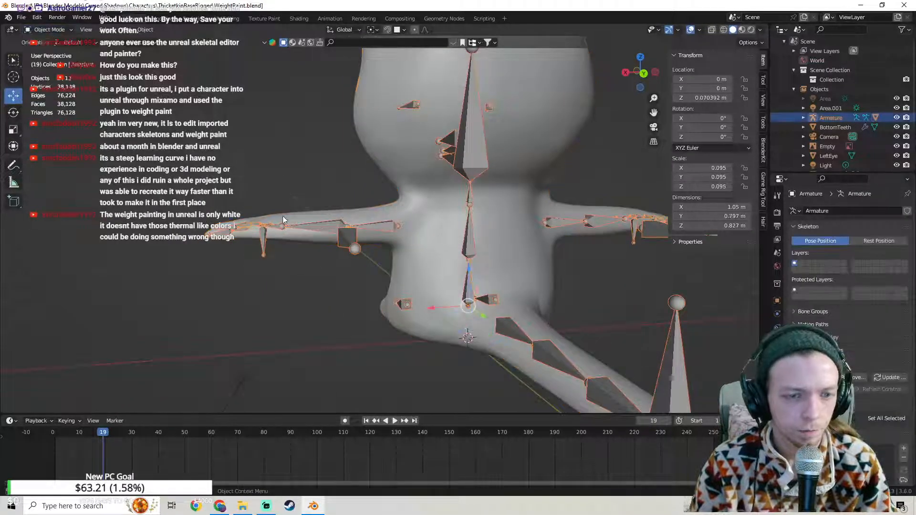
click(51, 62)
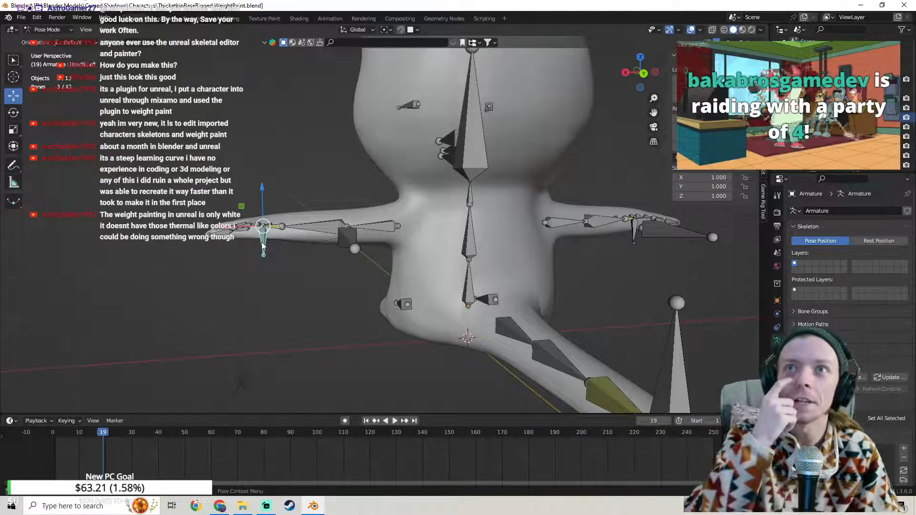
Step: Check the raid notification in Streamlabs Desktop, and return to Blender to view the rigged character from several sides
click(267, 506)
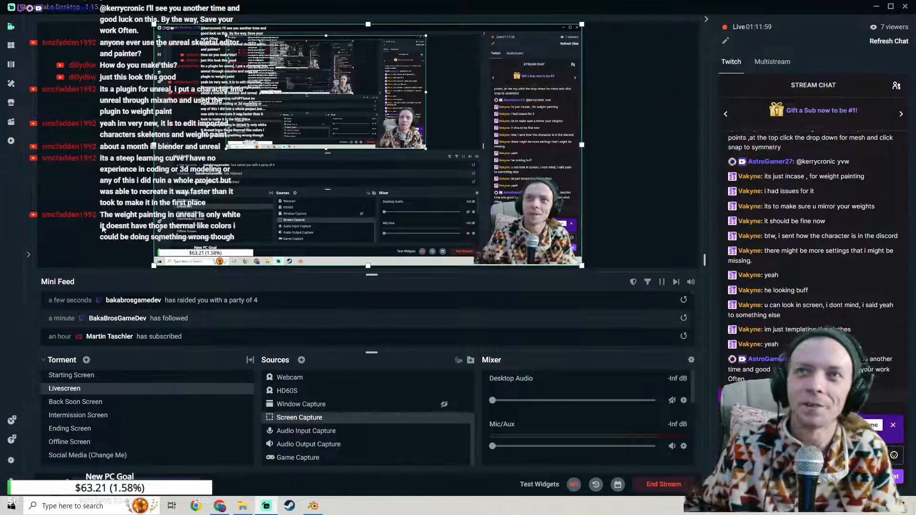
click(313, 505)
middle_drag(308, 239, 424, 243)
scroll(425, 246, down, 4)
scroll(461, 225, up, 5)
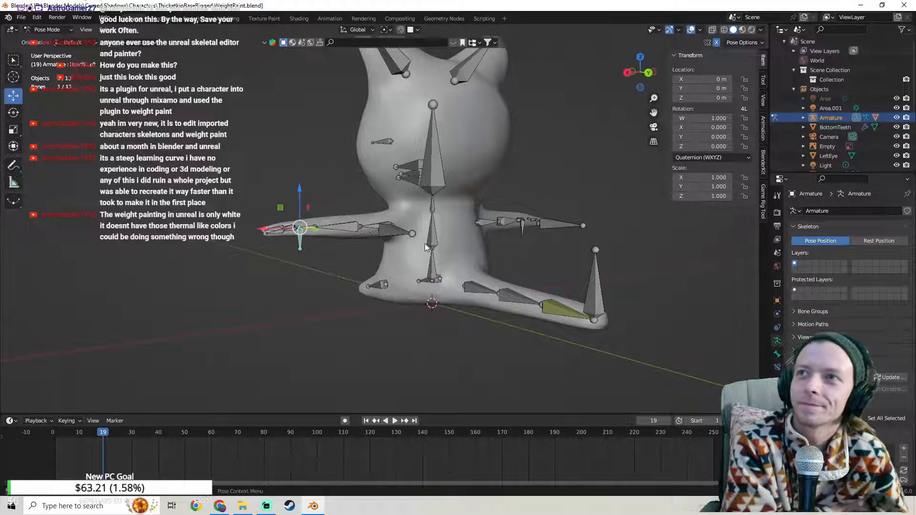
middle_drag(424, 243, 351, 150)
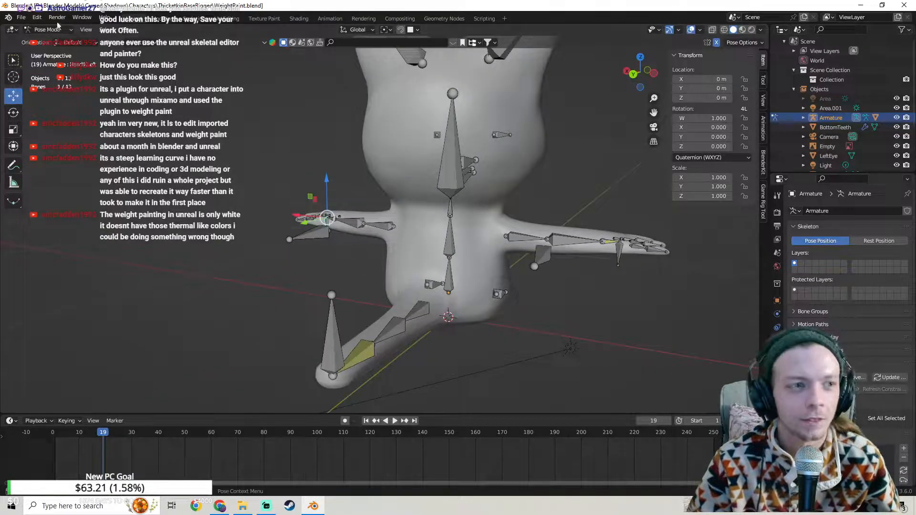
Step: Save the character file, and test-move the left hand's control bone, undoing the move
click(21, 18)
click(54, 86)
middle_drag(54, 87, 247, 167)
middle_drag(305, 205, 257, 248)
drag(252, 252, 292, 265)
key(ctrl+z)
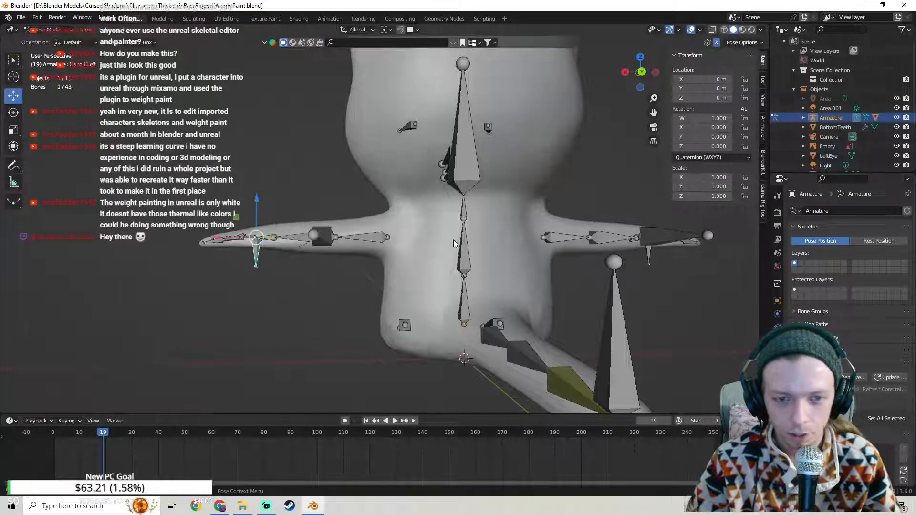
middle_drag(390, 244, 500, 251)
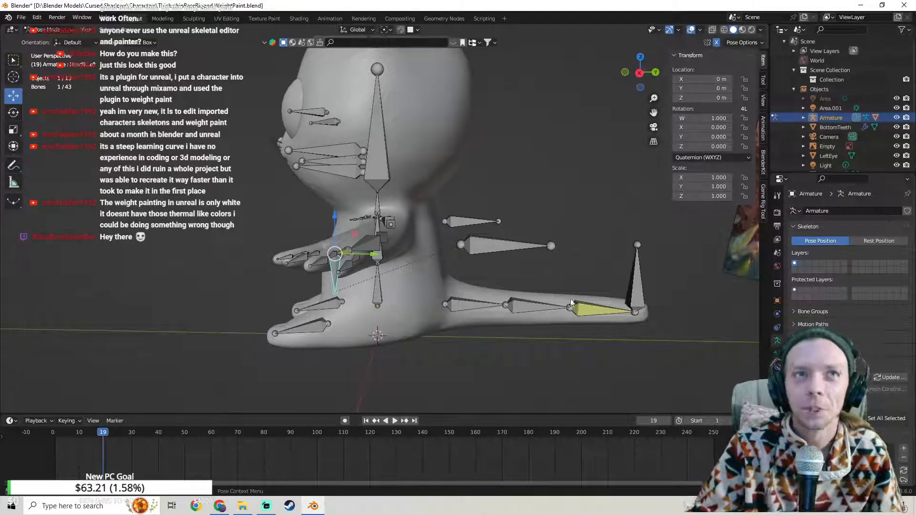
middle_drag(543, 234, 511, 198)
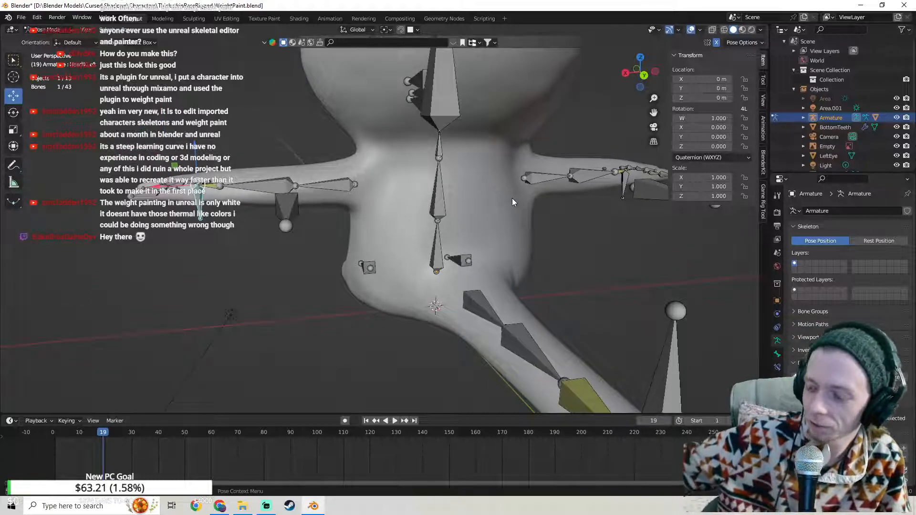
middle_drag(536, 170, 471, 150)
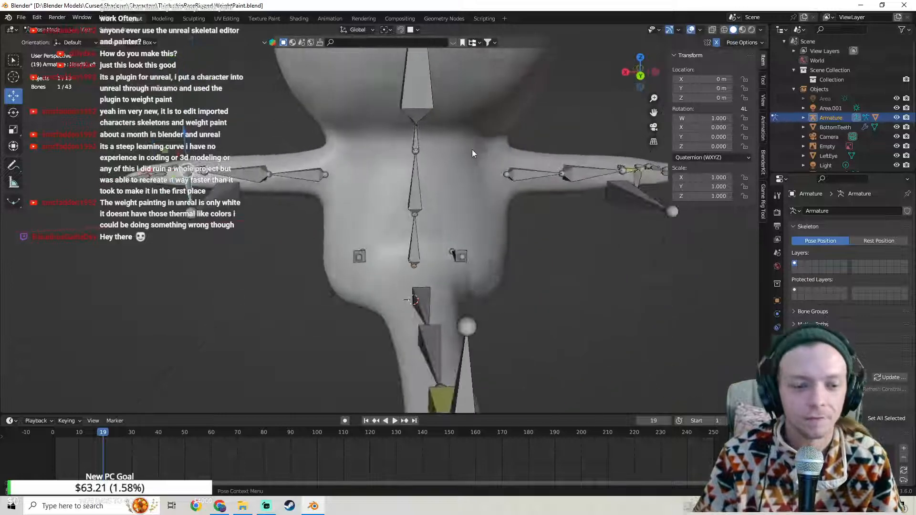
Step: Open the raiding streamer's Twitch channel from the Streamlabs Desktop chat, dismiss the fundraising notice, and follow the channel
click(268, 509)
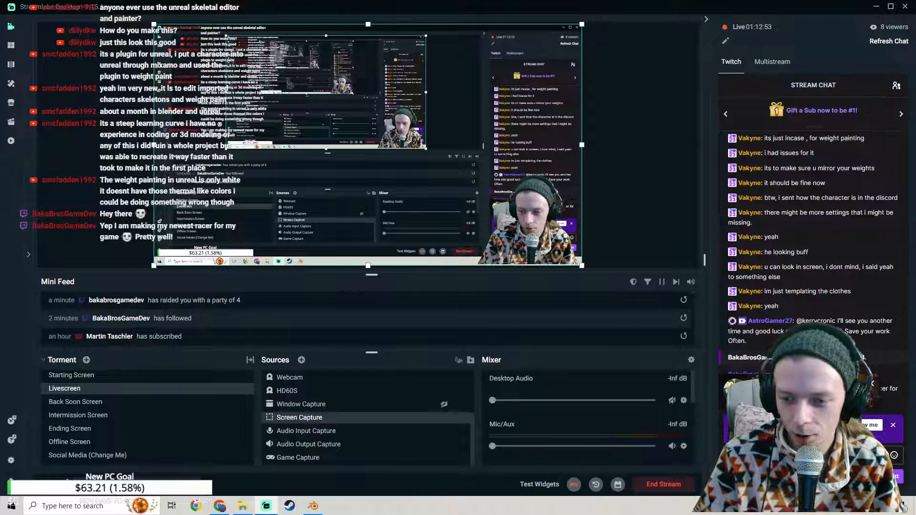
click(779, 388)
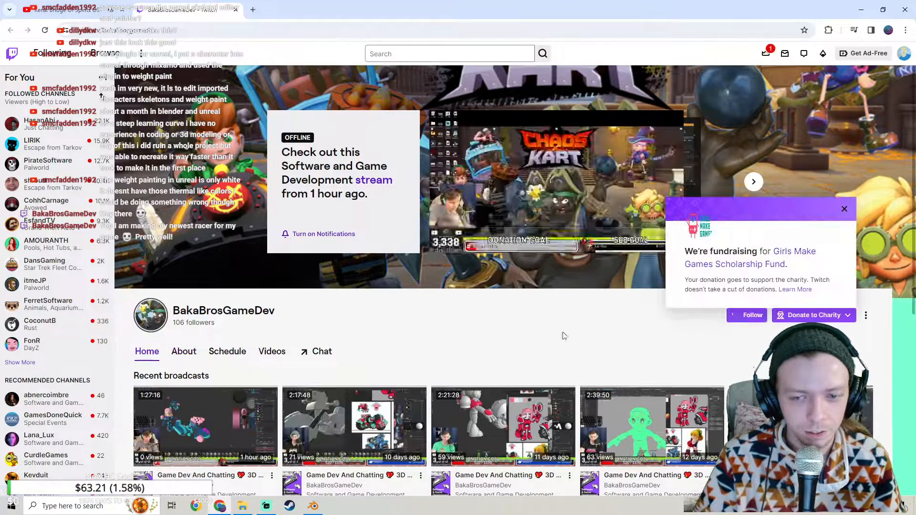
click(843, 209)
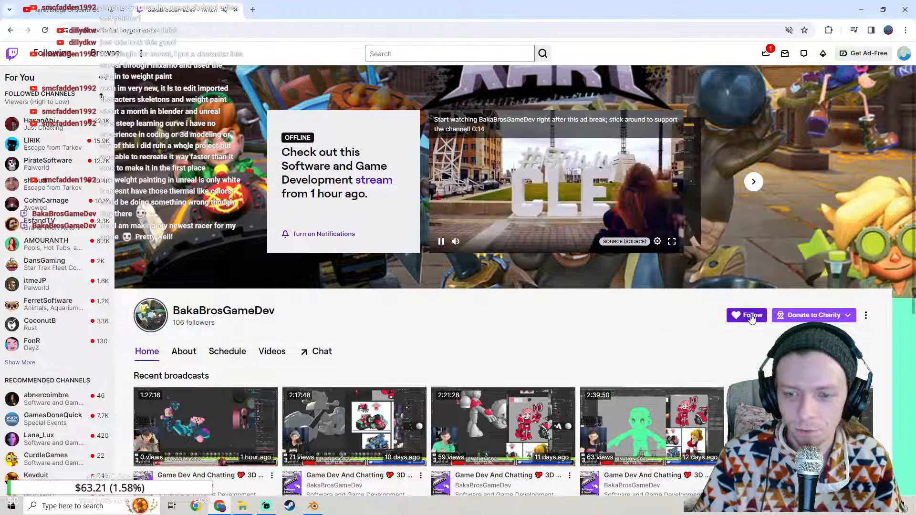
click(747, 315)
Step: Look over the channel's recent broadcasts, close its browser tab, and return to Blender
scroll(334, 302, down, 2)
scroll(334, 300, down, 1)
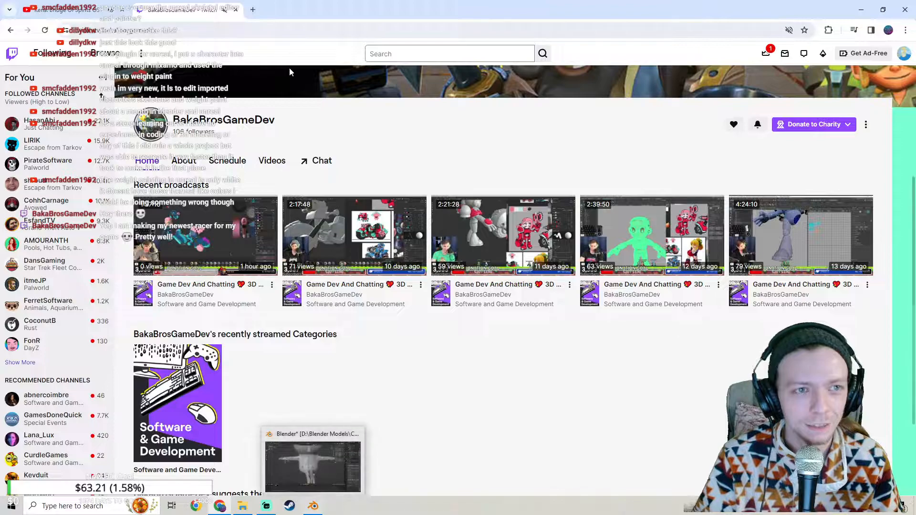
click(234, 11)
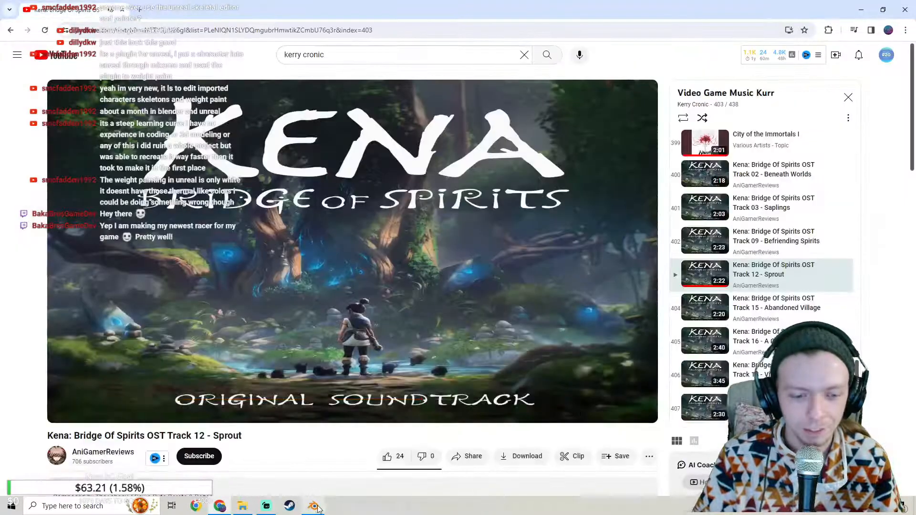
click(316, 507)
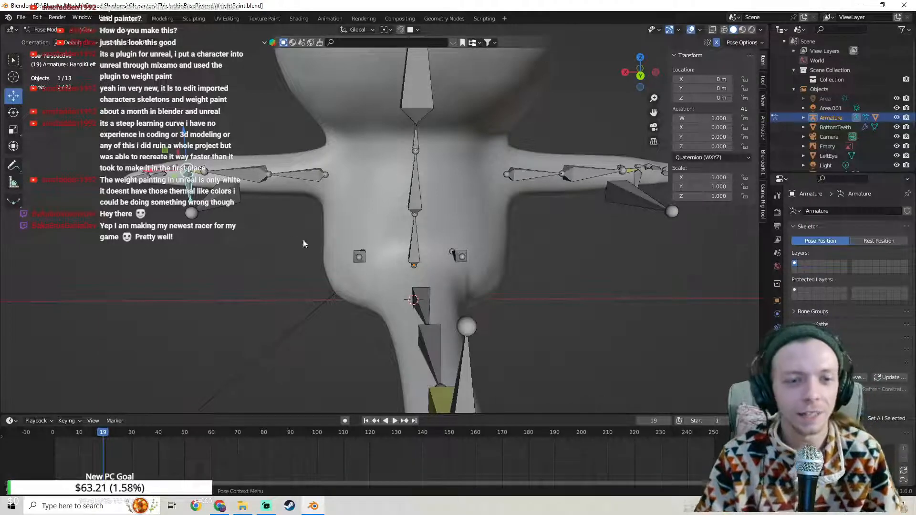
Step: Save the Thicketkin weight paint file with the armature in Pose Mode
shift+middle_drag(279, 196, 387, 232)
click(21, 17)
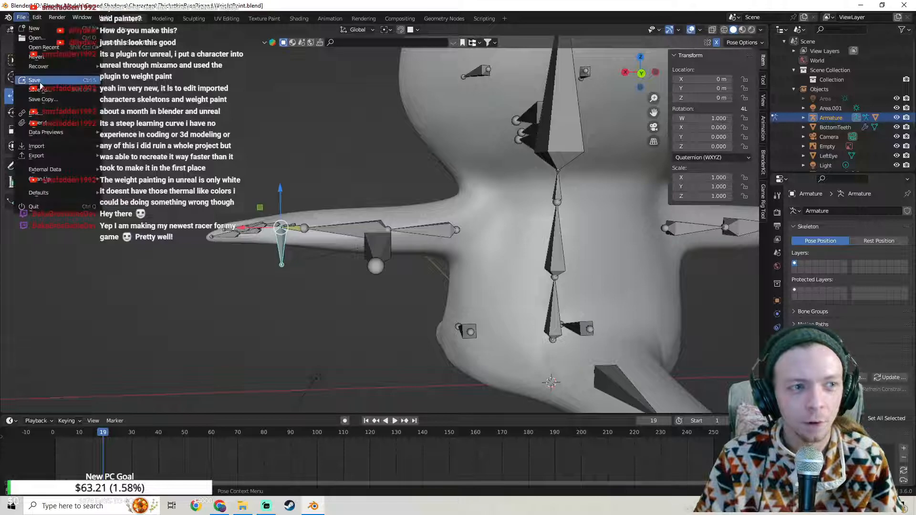
click(36, 83)
Step: Test-move the left hand's control bone three times from different angles to examine the shoulder's deformation, cancelling each move
shift+middle_drag(308, 241, 308, 200)
key(g)
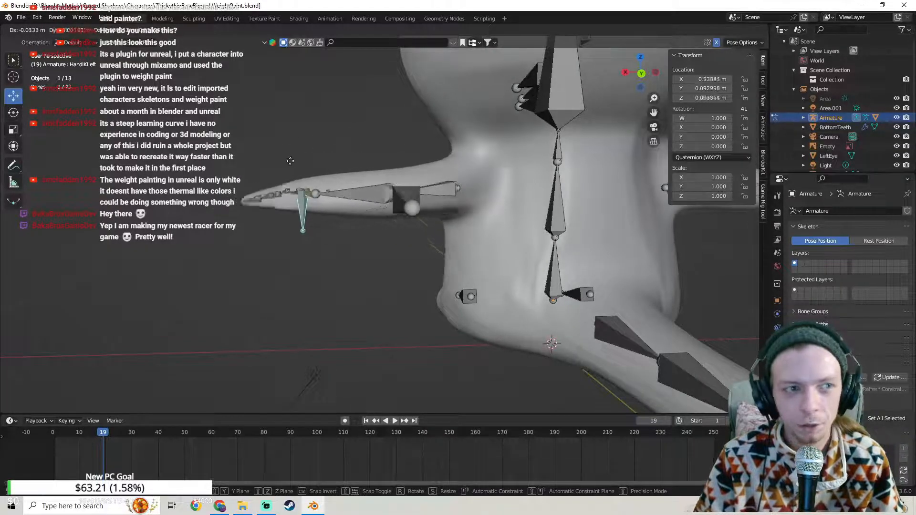
key(Escape)
middle_drag(356, 181, 365, 211)
middle_drag(414, 234, 234, 172)
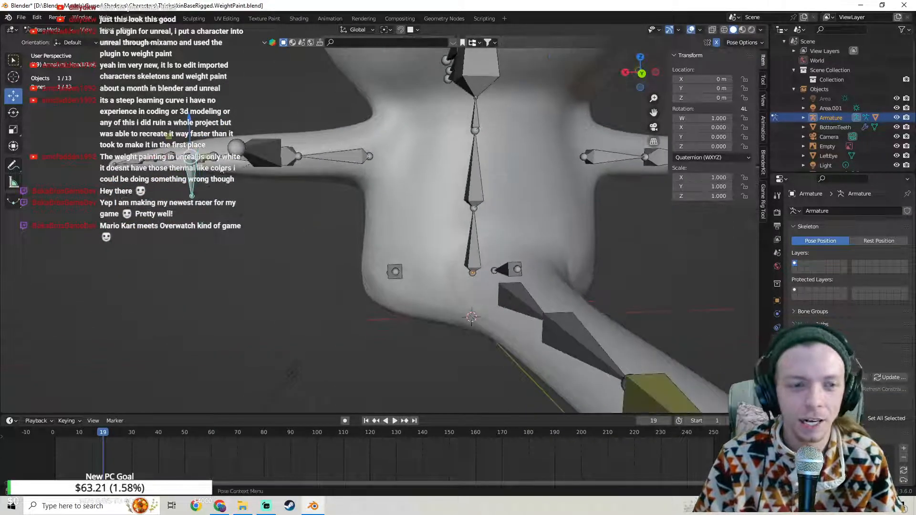
key(g)
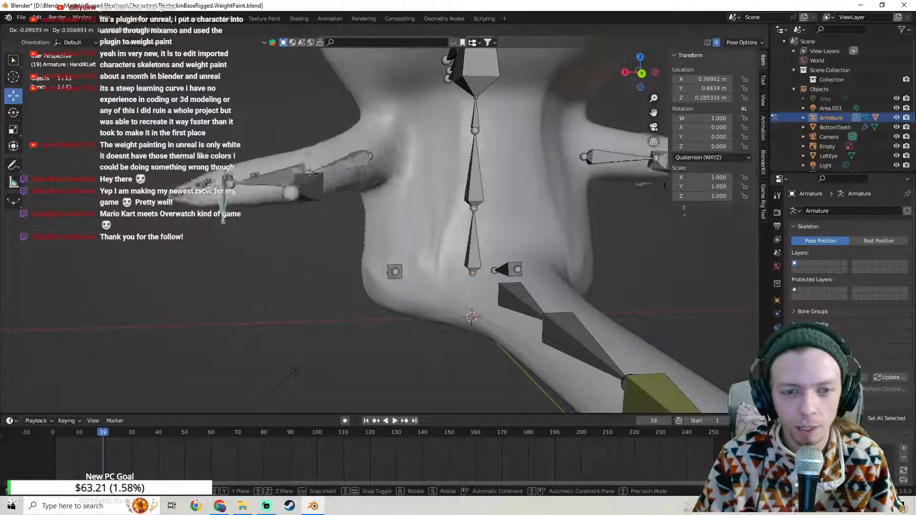
key(Escape)
middle_drag(250, 180, 190, 170)
key(g)
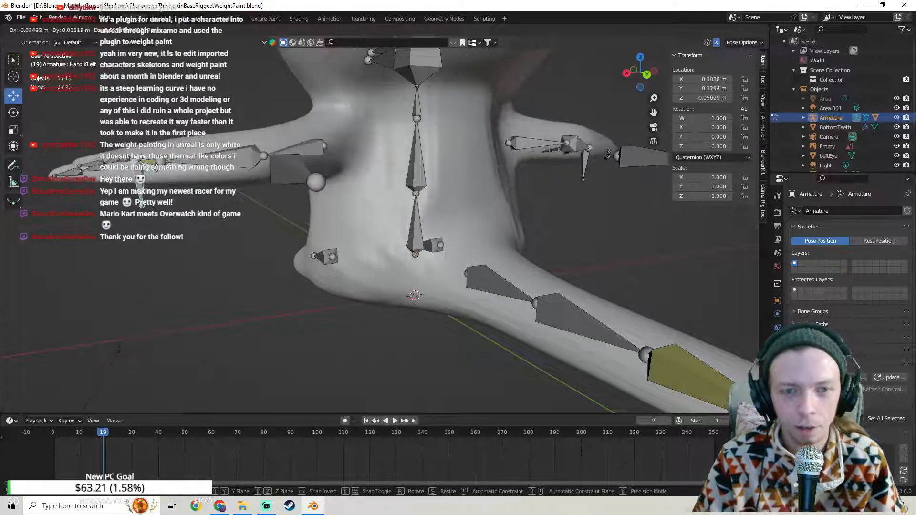
key(Escape)
Step: Return the body mesh to Weight Paint mode and touch up the Arm0Left weights on the upper back beside the spine
middle_drag(216, 187, 54, 57)
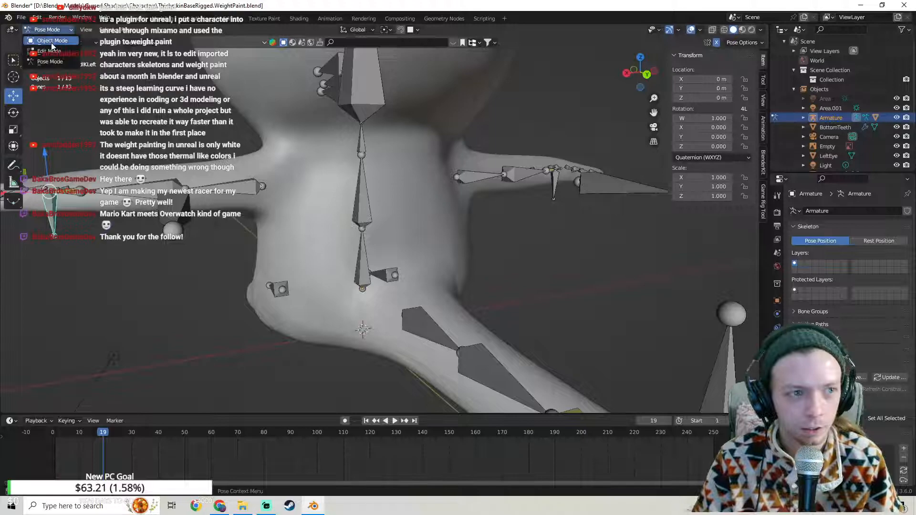
click(52, 40)
middle_drag(242, 171, 160, 148)
click(210, 164)
click(50, 30)
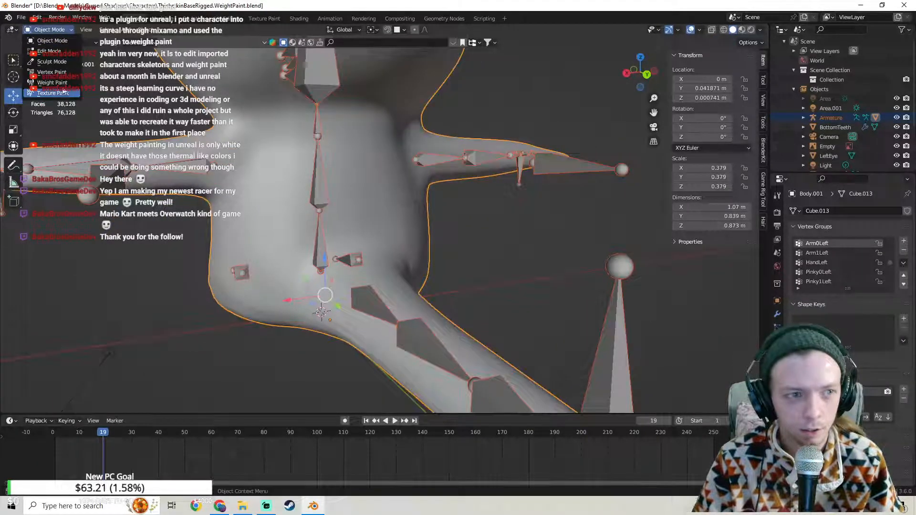
click(53, 82)
scroll(329, 175, up, 3)
mouse_move(329, 175)
mouse_down()
mouse_move(295, 129)
mouse_move(302, 277)
mouse_move(297, 178)
mouse_up()
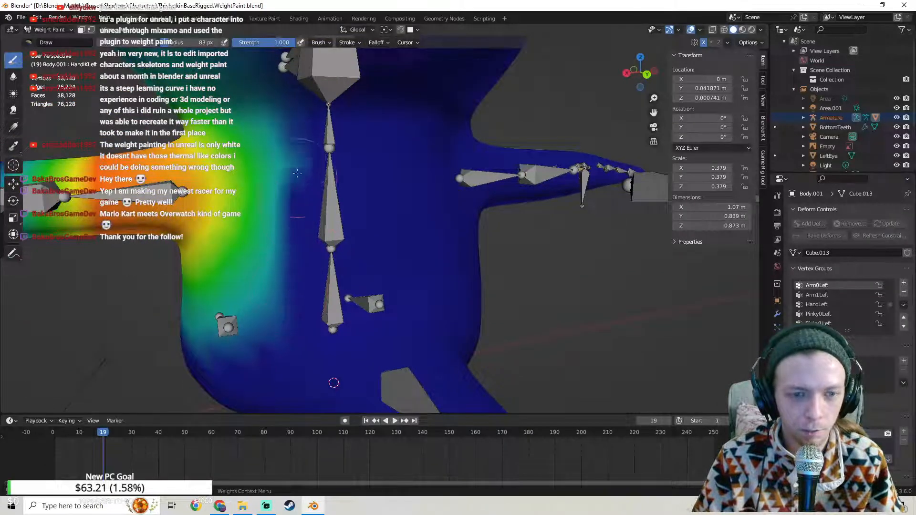
middle_drag(329, 143, 238, 140)
Step: Leave Weight Paint mode, select the armature, and switch it to Pose Mode
click(57, 30)
click(53, 40)
click(64, 29)
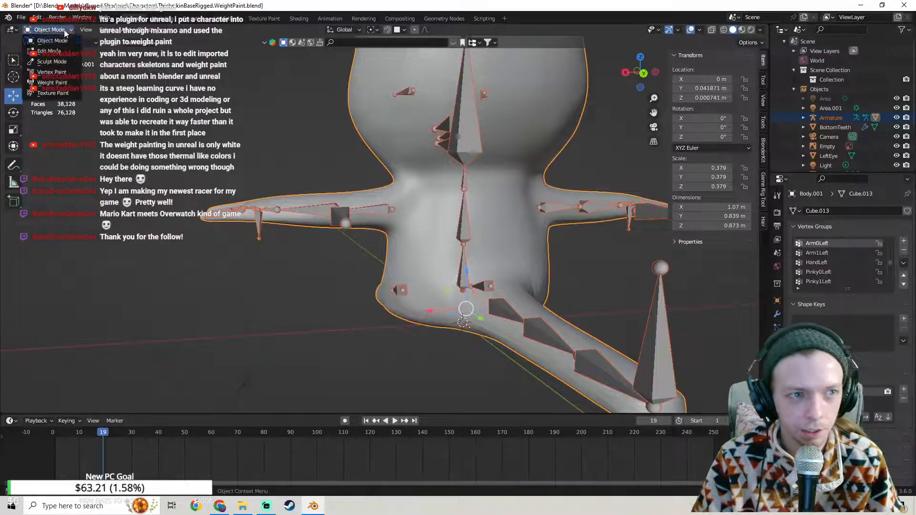
click(262, 230)
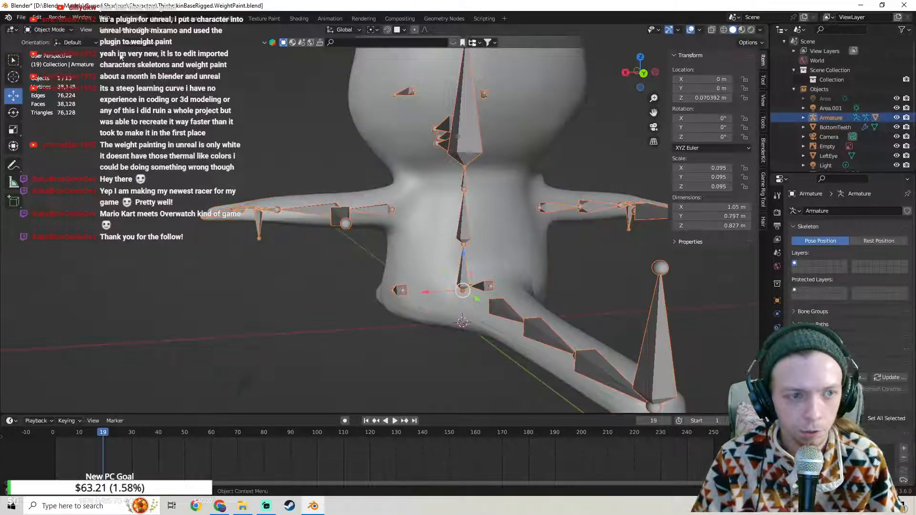
click(58, 30)
click(50, 61)
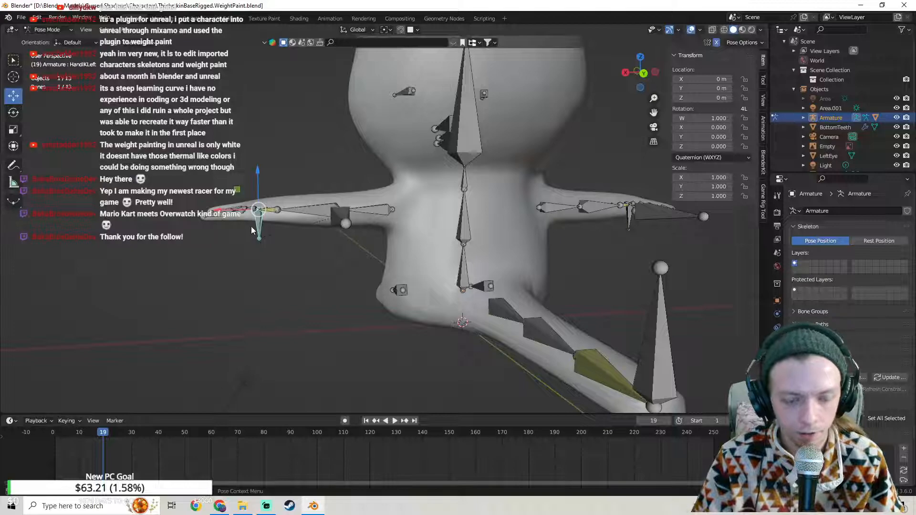
Step: Test-move the left hand's control bone to examine the shoulder's deformation, and clear its location
key(g)
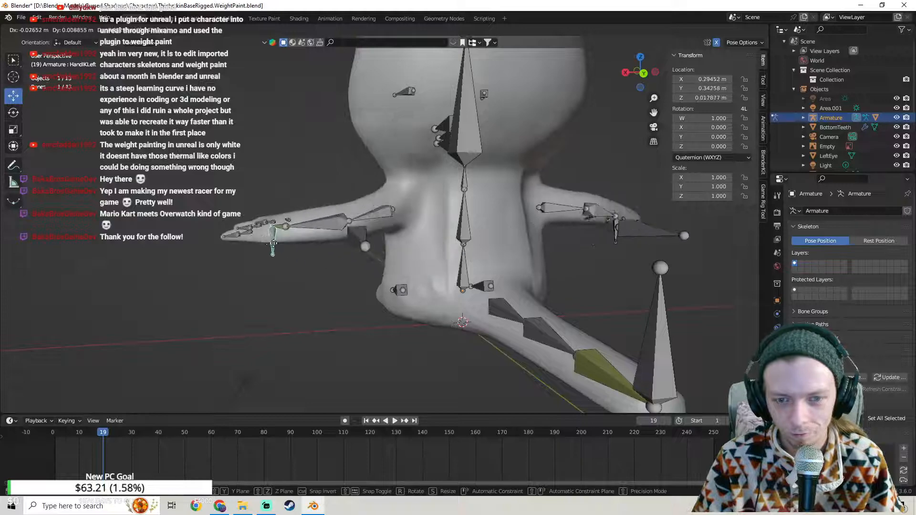
click(261, 239)
middle_drag(363, 263, 330, 267)
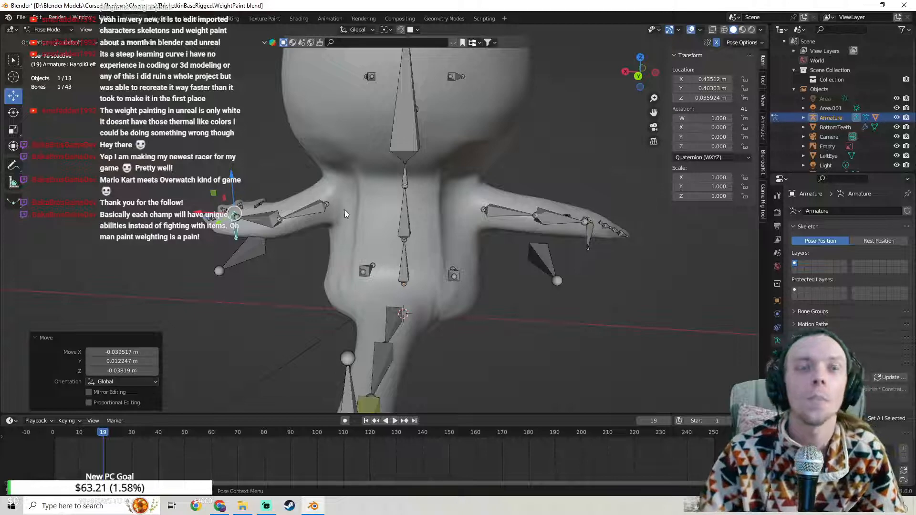
middle_drag(343, 210, 433, 200)
key(alt+g)
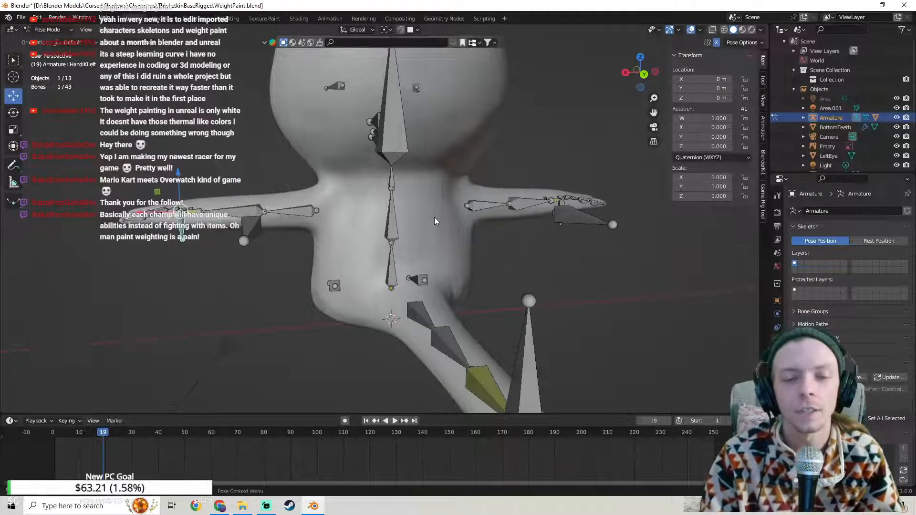
Step: Leave Pose Mode and put the body mesh into Weight Paint mode with the armature also selected
shift+middle_drag(399, 230, 448, 219)
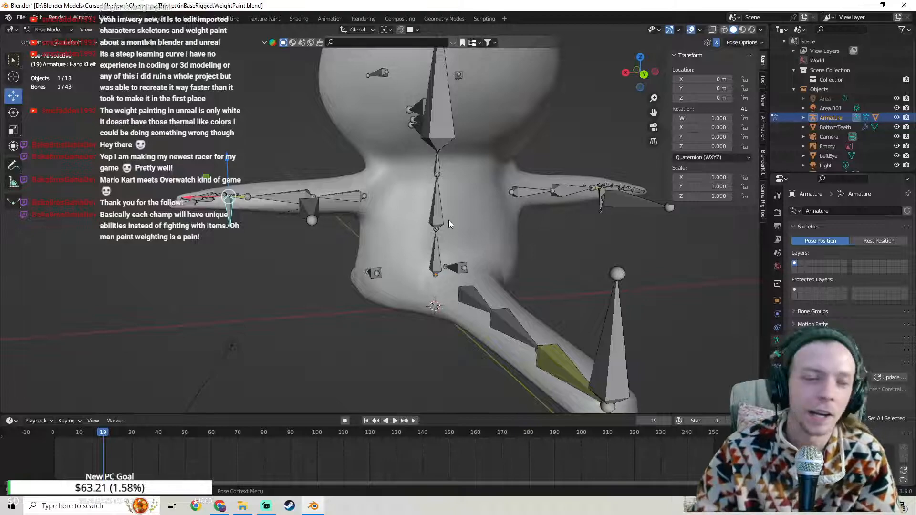
middle_drag(546, 316, 474, 283)
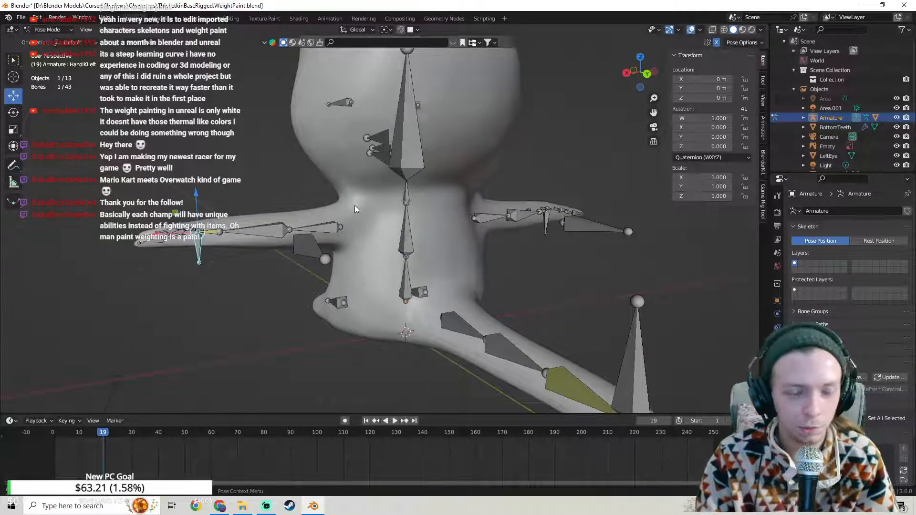
click(48, 29)
click(54, 48)
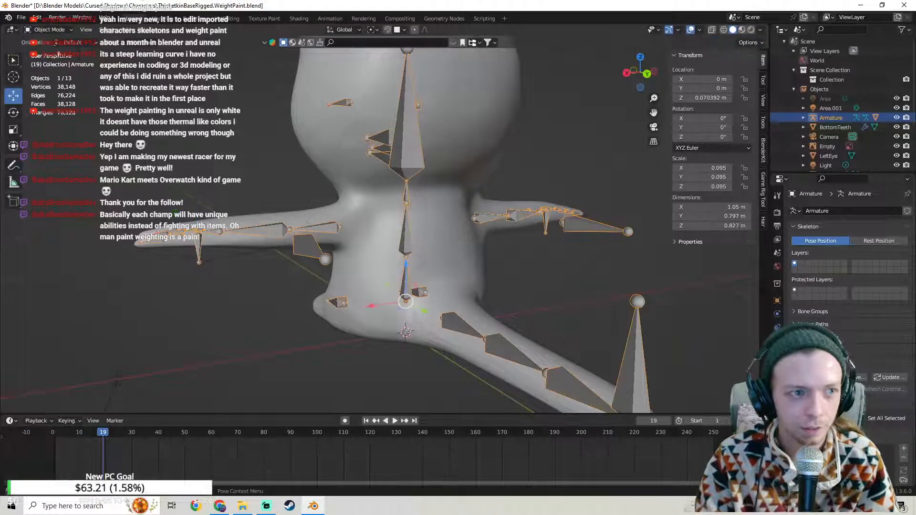
scroll(310, 213, up, 3)
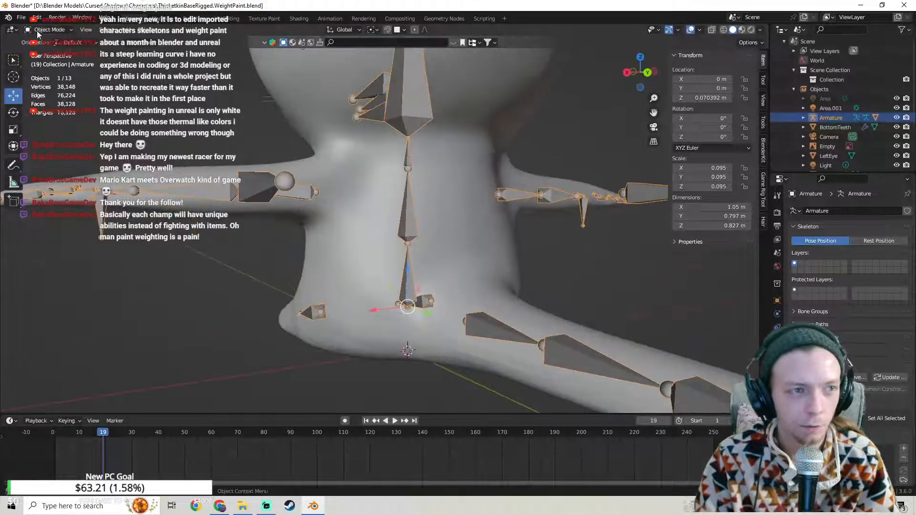
shift+middle_drag(176, 204, 237, 231)
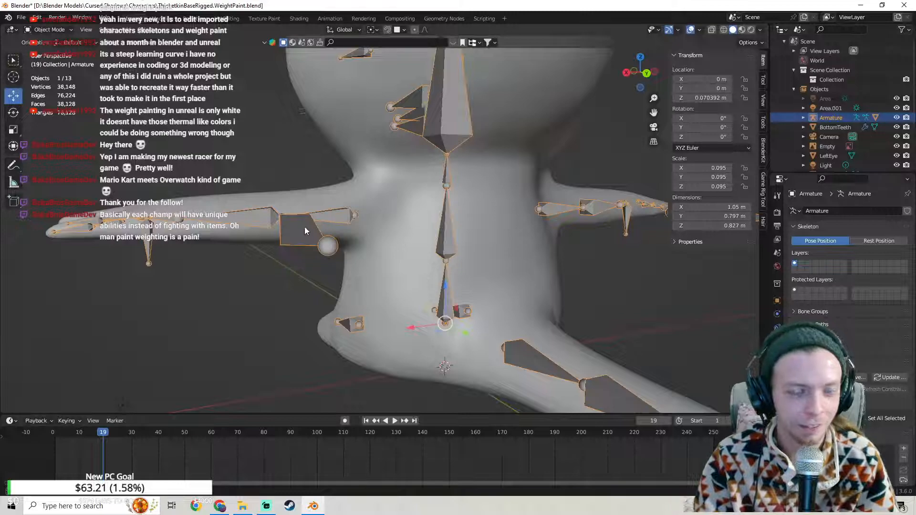
shift+middle_drag(305, 231, 286, 227)
shift+middle_drag(181, 185, 261, 190)
shift+click(285, 184)
click(42, 30)
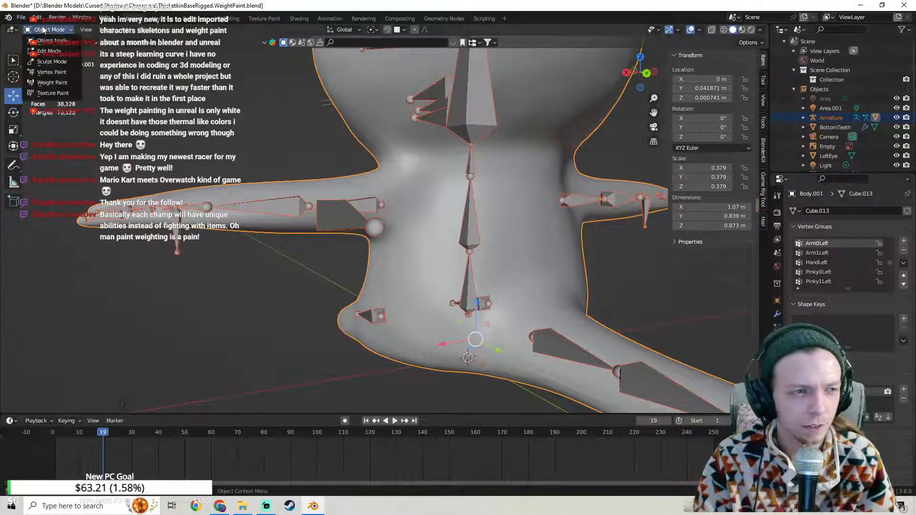
click(71, 95)
Step: Reduce the Arm0Left weights on the back and left flank below the shoulder, checking the falloff from the side and back
mouse_move(481, 266)
shift+middle_down()
mouse_move(388, 249)
mouse_move(421, 234)
shift+middle_up()
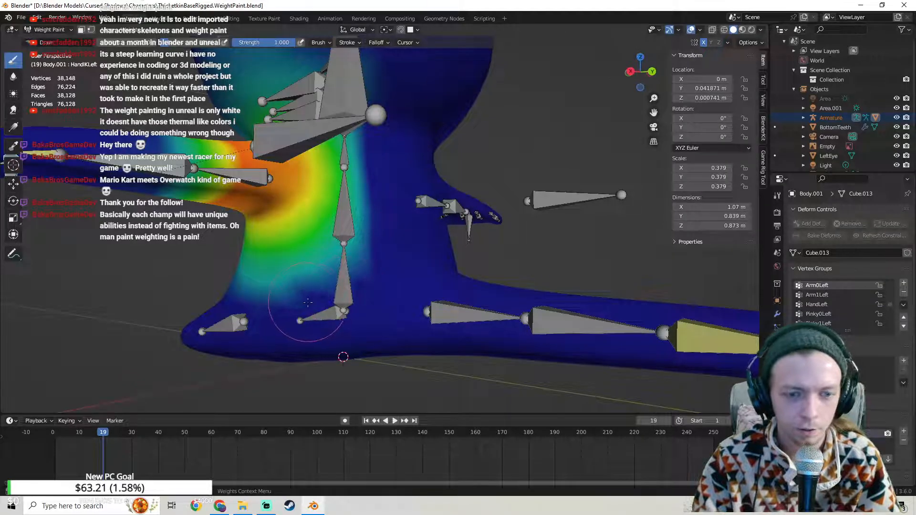
middle_drag(300, 304, 268, 300)
middle_drag(381, 246, 370, 253)
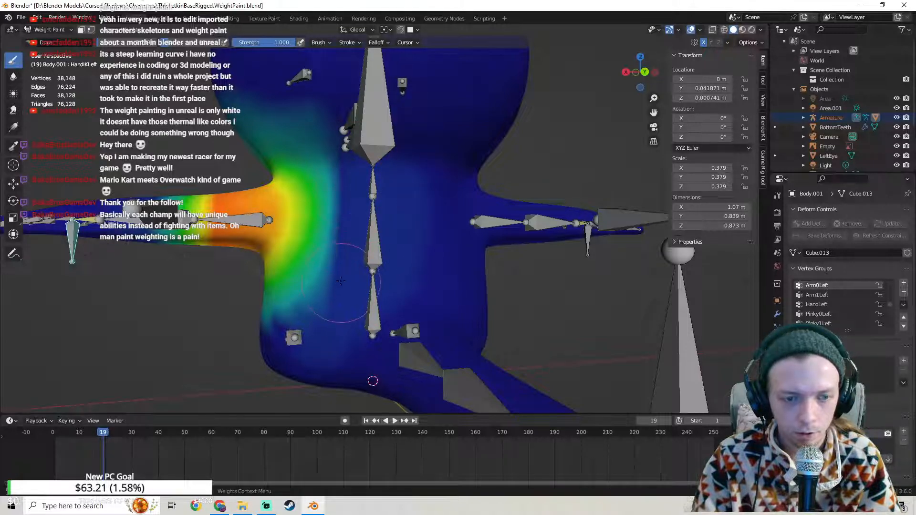
middle_drag(340, 282, 390, 310)
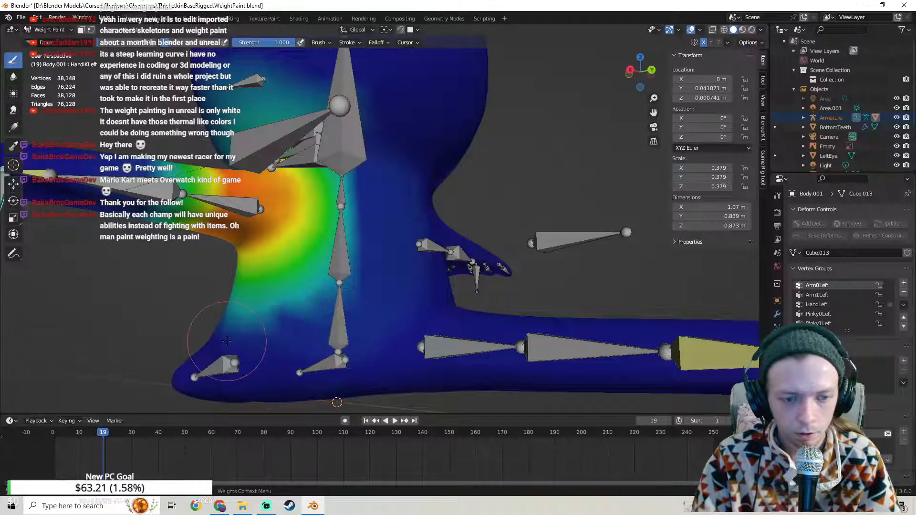
scroll(402, 229, down, 3)
mouse_move(402, 230)
middle_down()
mouse_move(371, 231)
mouse_move(441, 243)
middle_up()
middle_drag(442, 242, 431, 256)
Step: Exit weight painting and put the armature back into Pose Mode with the left hand's control bone selected
click(59, 31)
click(54, 41)
scroll(227, 252, up, 5)
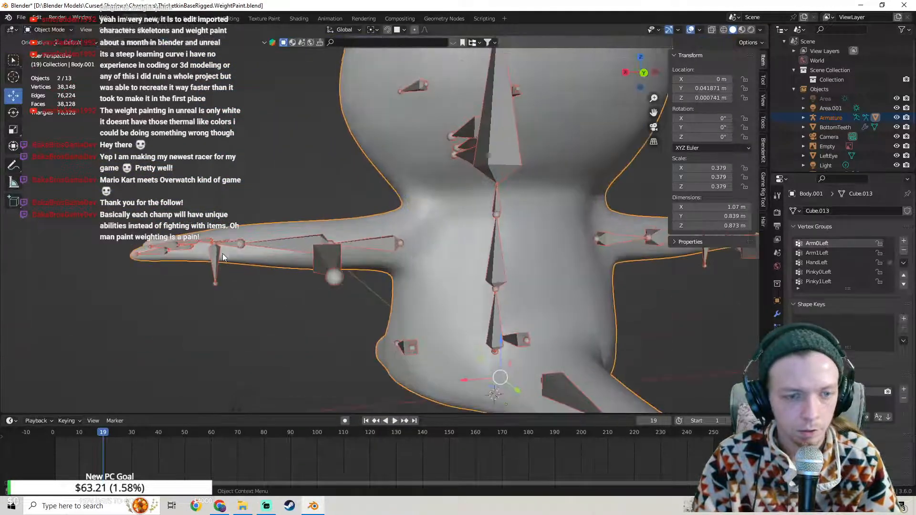
click(42, 32)
click(45, 59)
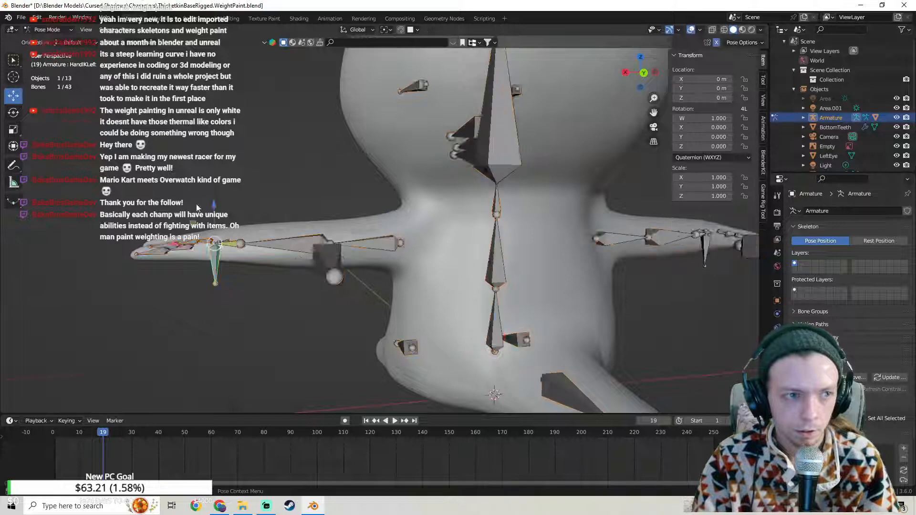
Step: Move the left hand's control bone inward to check the shoulder and armpit deformation, and reset its location
scroll(244, 218, down, 2)
key(g)
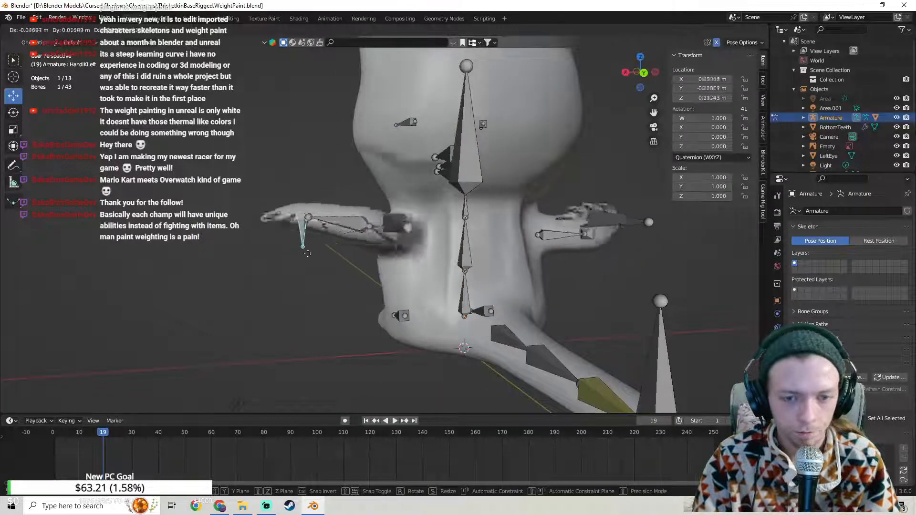
click(306, 271)
middle_drag(305, 272, 350, 268)
key(alt+g)
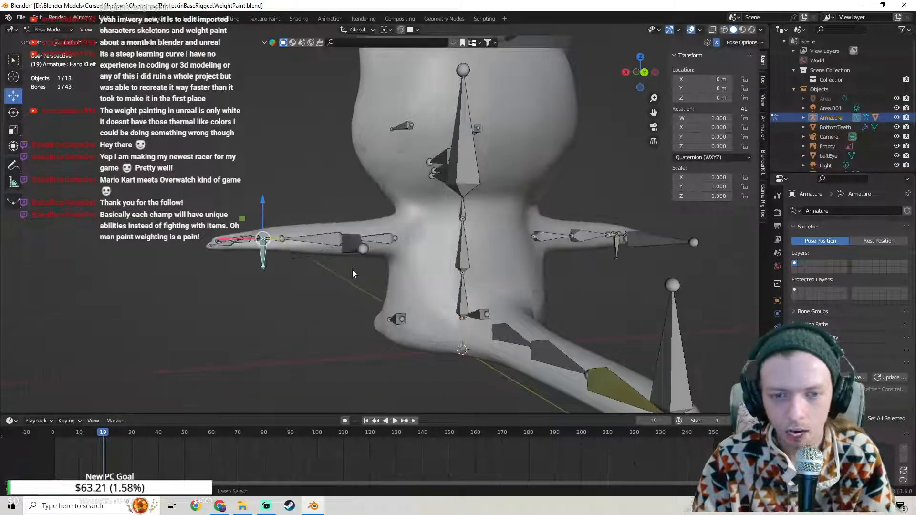
Step: Exit Pose Mode, add the body mesh to the selection, and switch it to Weight Paint mode
key(ctrl+Tab)
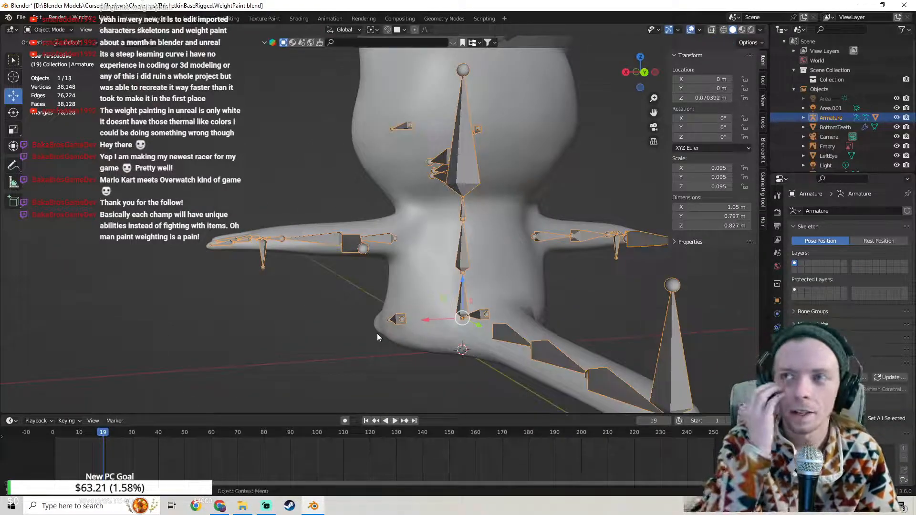
mouse_move(377, 338)
middle_down()
mouse_move(386, 251)
mouse_move(278, 280)
mouse_move(382, 276)
mouse_move(401, 249)
mouse_move(410, 304)
mouse_move(418, 248)
mouse_move(442, 189)
mouse_move(423, 164)
mouse_move(531, 168)
mouse_move(383, 178)
mouse_move(405, 234)
middle_up()
shift+click(386, 277)
scroll(401, 249, up, 2)
key(ctrl+Tab)
Step: Brush away Arm0Left weights on the back beside the spine and on the left flank below the armpit
scroll(442, 189, down, 2)
scroll(384, 178, up, 3)
mouse_move(406, 234)
middle_down()
mouse_move(414, 236)
mouse_move(394, 258)
mouse_move(426, 266)
mouse_move(425, 297)
middle_up()
scroll(414, 236, down, 2)
mouse_move(425, 296)
middle_down()
mouse_move(473, 283)
mouse_move(436, 276)
middle_up()
scroll(437, 276, up, 2)
mouse_move(436, 276)
shift+middle_down()
mouse_move(449, 233)
mouse_move(460, 228)
shift+middle_up()
scroll(448, 232, down, 2)
mouse_move(457, 309)
middle_down()
mouse_move(485, 306)
mouse_move(375, 330)
middle_up()
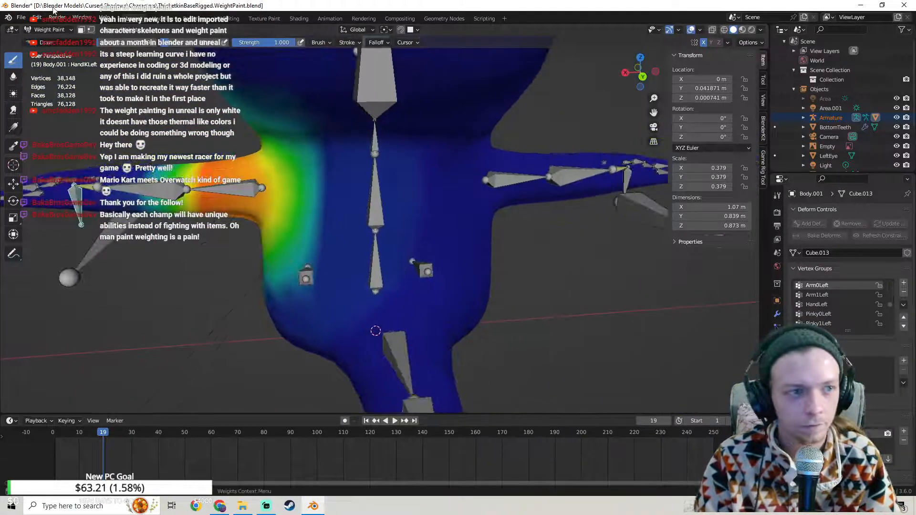
middle_drag(409, 302, 371, 258)
mouse_move(371, 259)
mouse_down()
mouse_move(305, 291)
mouse_move(274, 286)
mouse_move(391, 214)
mouse_move(335, 297)
mouse_up()
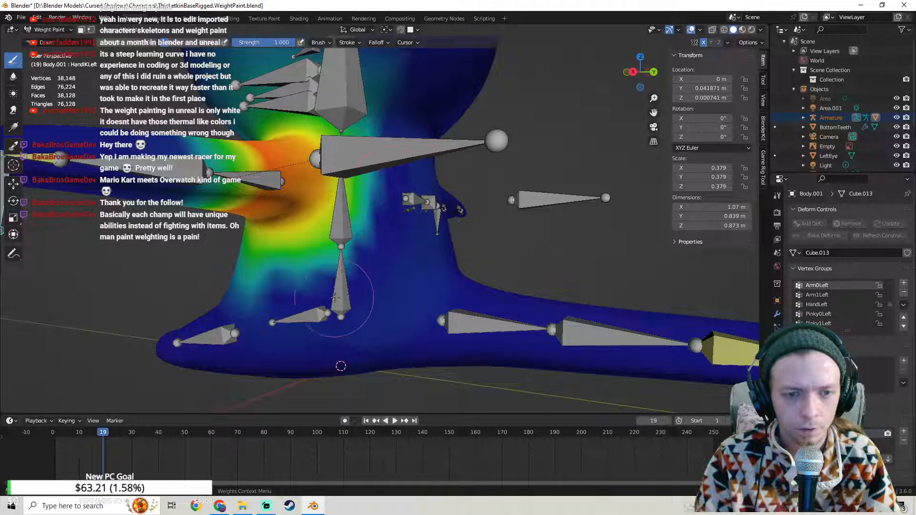
middle_drag(417, 279, 377, 315)
mouse_move(377, 315)
mouse_down()
mouse_move(403, 239)
mouse_move(410, 162)
mouse_move(384, 172)
mouse_up()
drag(355, 128, 328, 242)
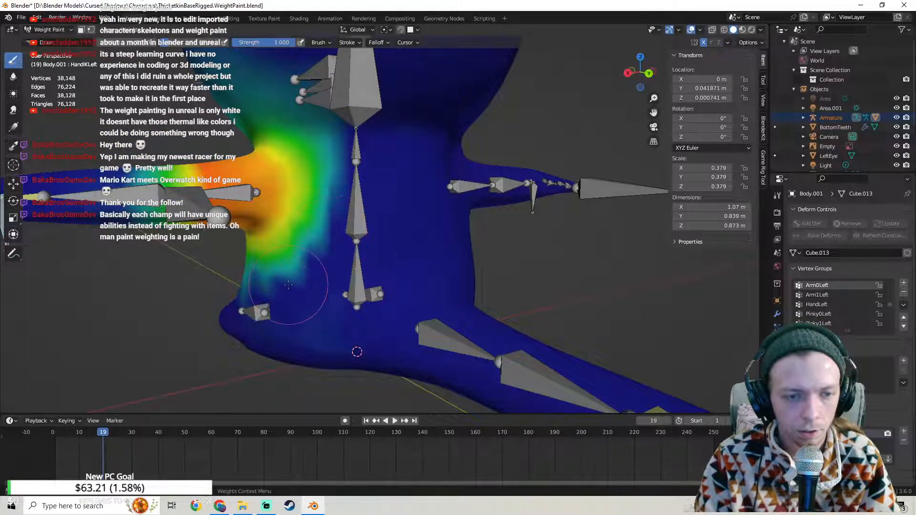
middle_drag(352, 296, 397, 279)
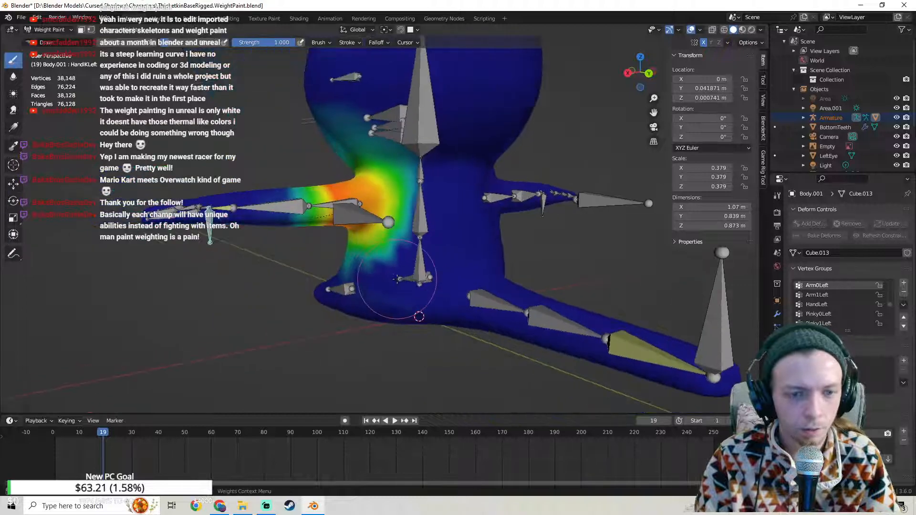
Step: Leave Weight Paint mode, select only the armature, and switch it to Pose Mode
click(59, 31)
click(53, 41)
scroll(442, 256, down, 1)
middle_drag(441, 256, 401, 244)
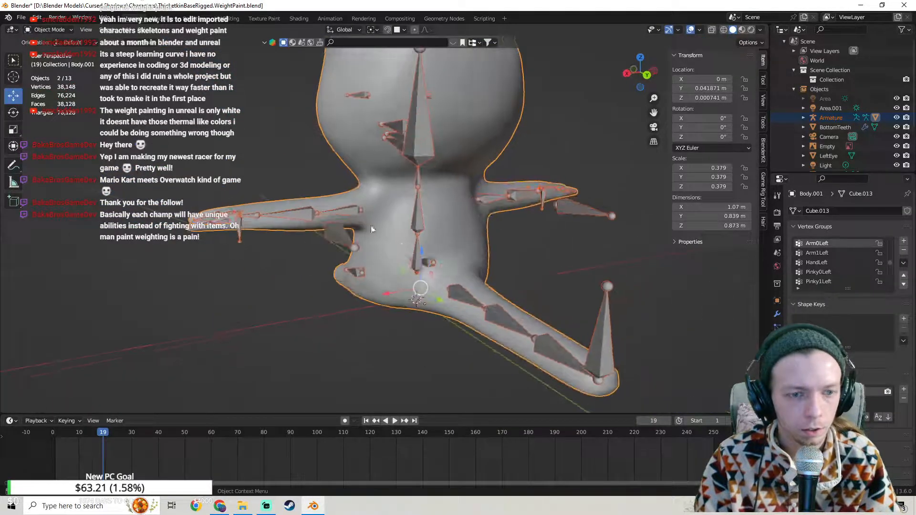
click(241, 227)
middle_drag(282, 233, 399, 222)
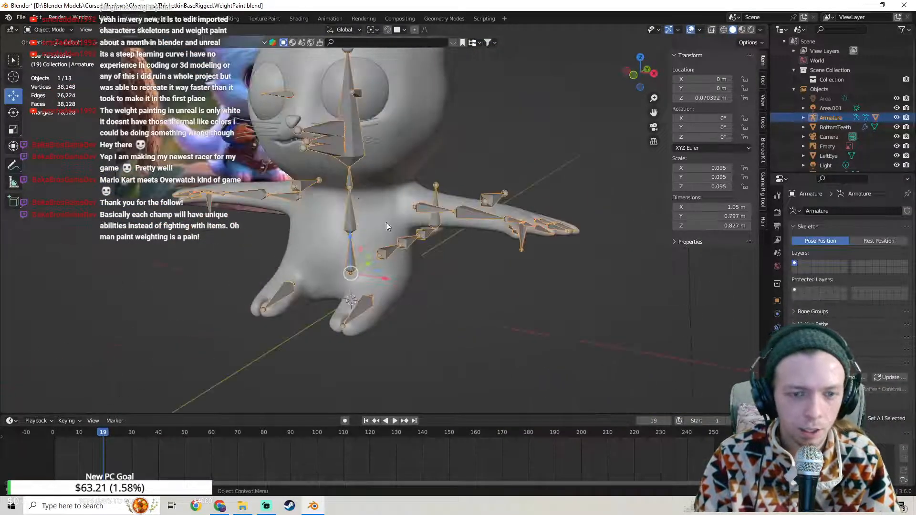
middle_drag(459, 230, 375, 233)
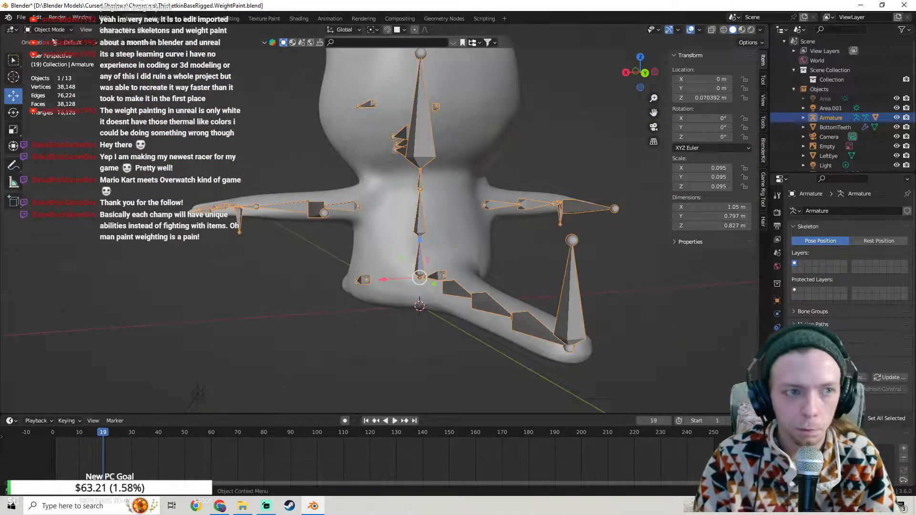
click(57, 17)
click(50, 21)
click(51, 29)
click(47, 62)
Step: Test-move the left hand's control bone inward and forward to examine the shoulder from the side, and clear its location
drag(249, 223, 313, 227)
middle_drag(314, 227, 400, 245)
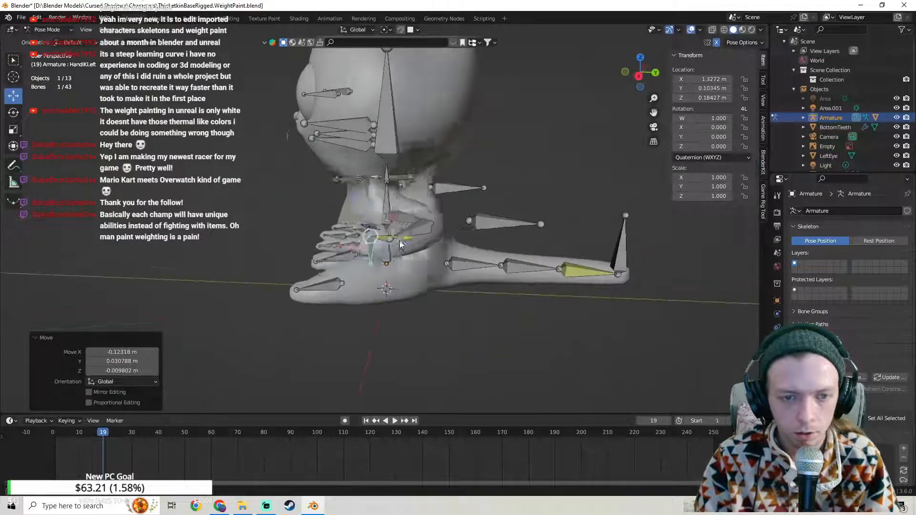
key(g)
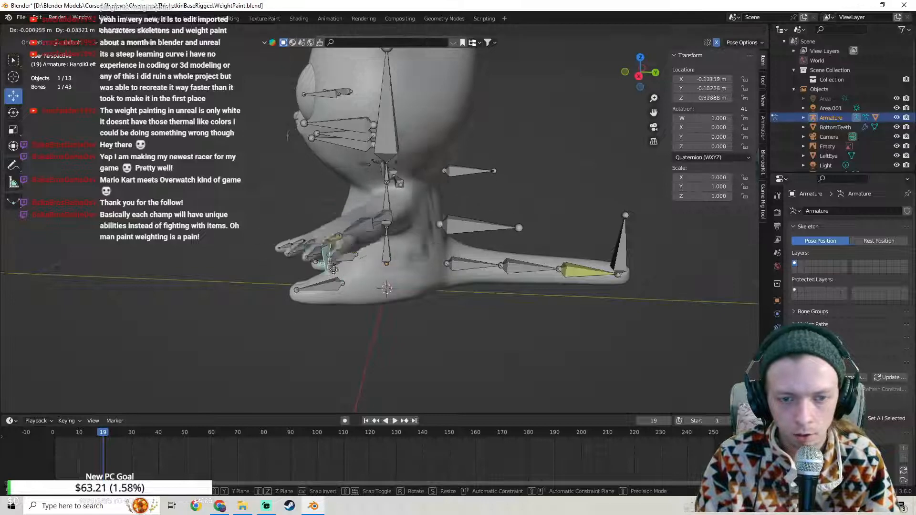
click(335, 278)
key(alt+g)
Step: Leave Pose Mode, add the body mesh to the armature selection, and switch the mesh to Weight Paint mode
shift+middle_drag(424, 214, 89, 87)
shift+middle_drag(489, 233, 480, 232)
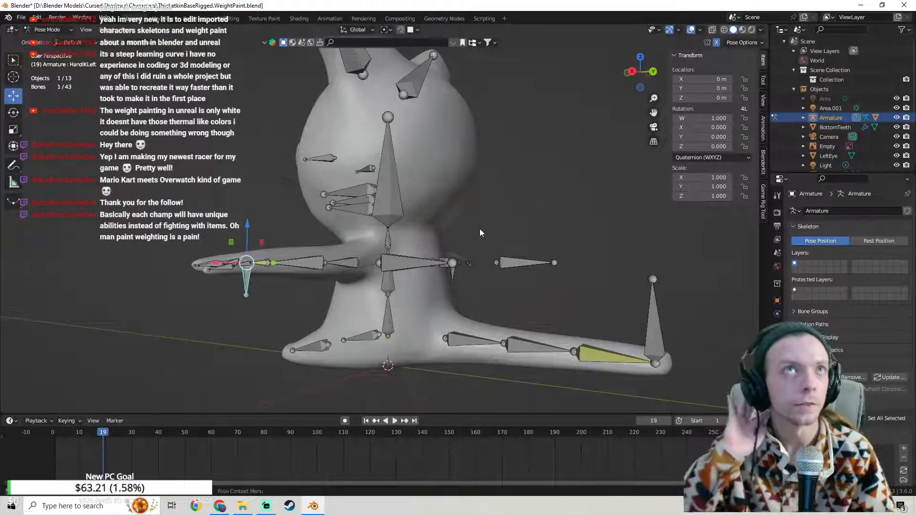
scroll(479, 229, up, 1)
middle_drag(506, 176, 377, 199)
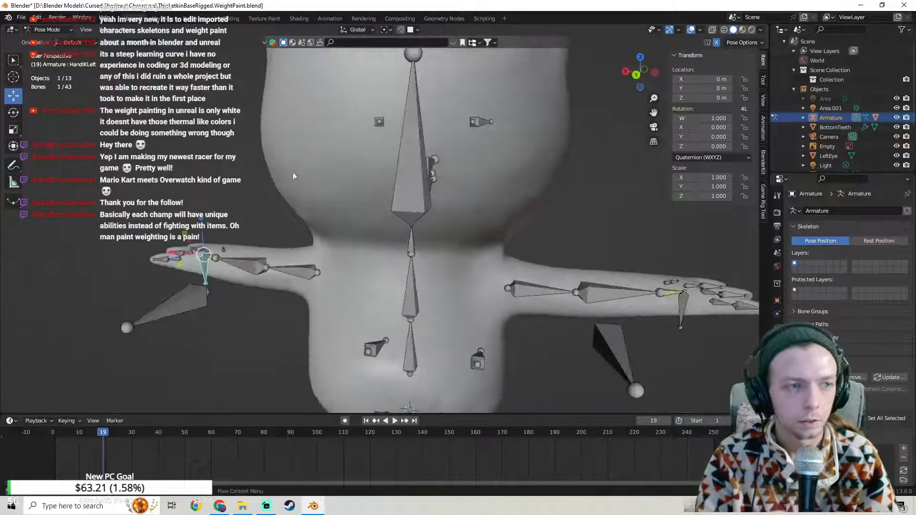
click(51, 40)
middle_drag(311, 293, 242, 299)
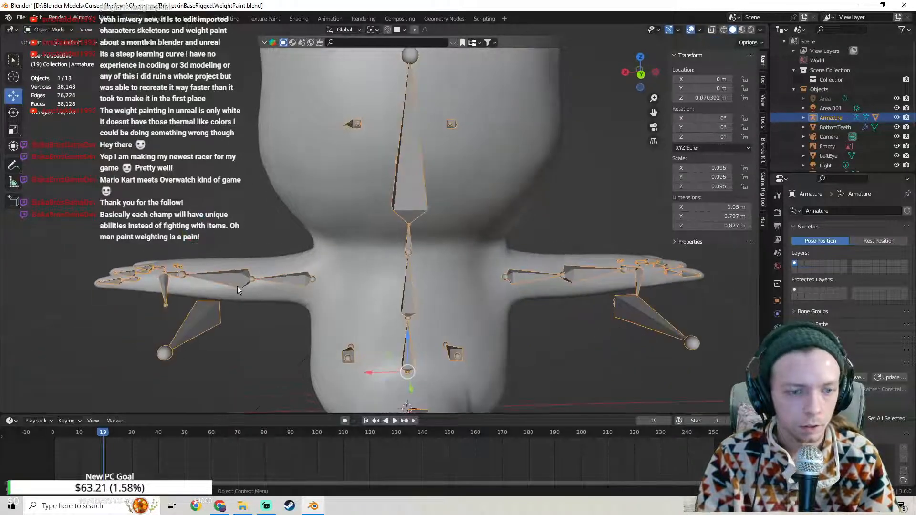
shift+click(264, 263)
middle_drag(272, 265, 339, 278)
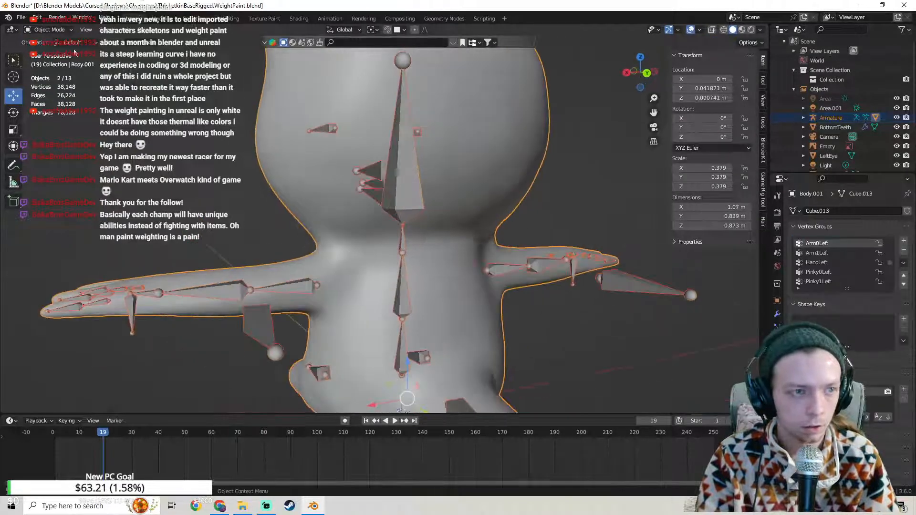
click(44, 30)
click(53, 82)
Step: Examine the Arm0Left weights around the left shoulder, armpit, flank and back from several angles
middle_drag(334, 214, 455, 201)
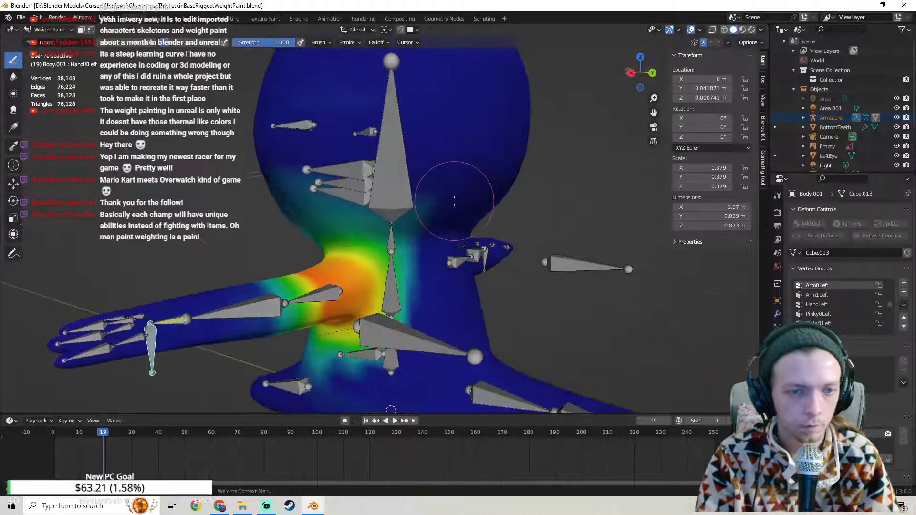
middle_drag(305, 182, 336, 208)
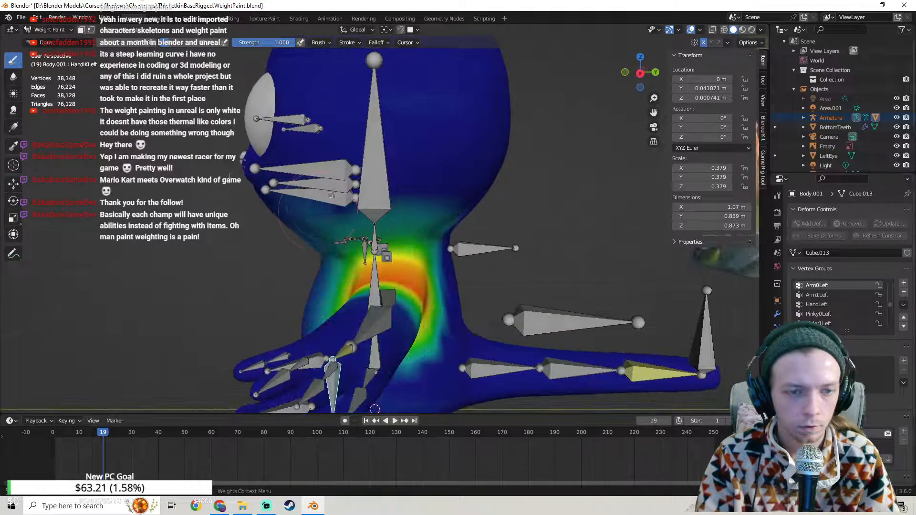
middle_drag(429, 200, 441, 197)
middle_drag(449, 220, 379, 167)
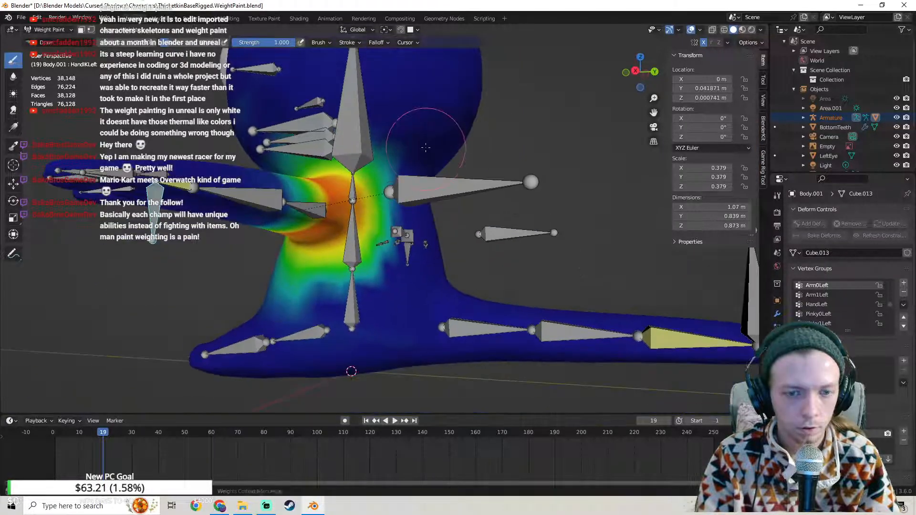
scroll(378, 167, up, 3)
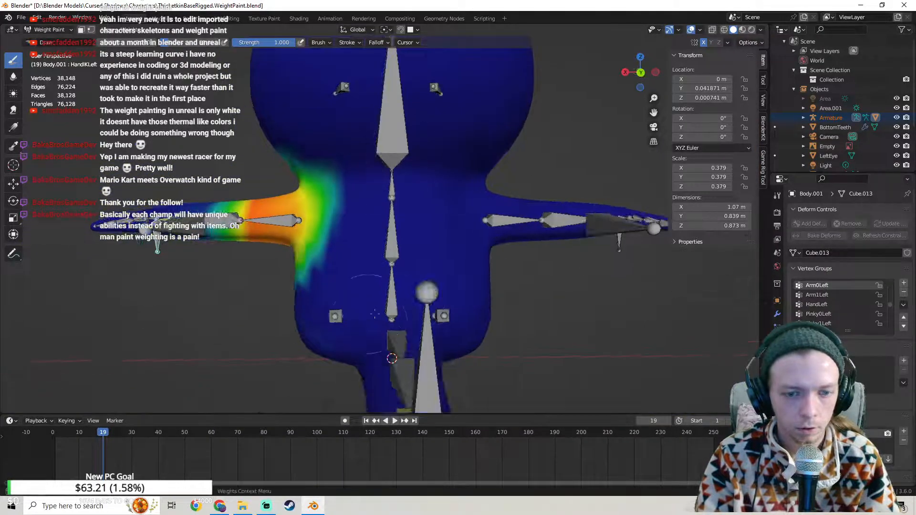
middle_drag(369, 313, 385, 328)
middle_drag(462, 330, 427, 213)
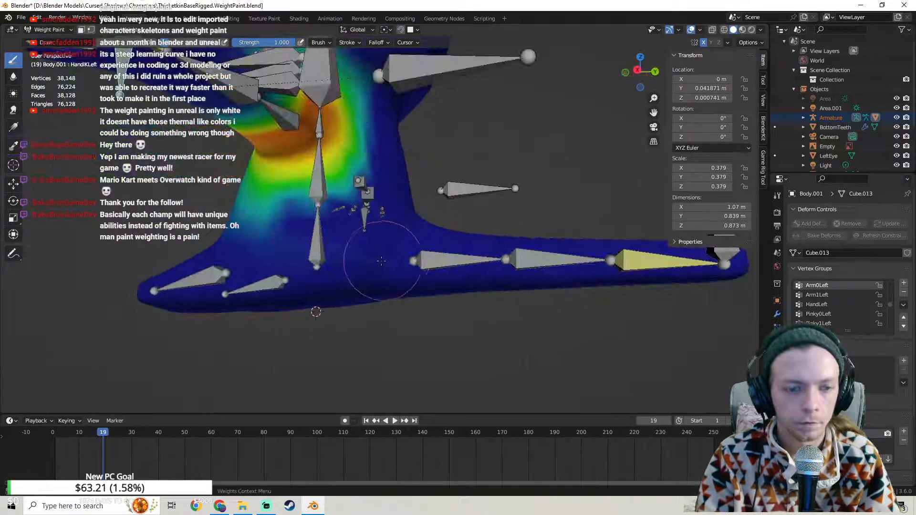
middle_drag(383, 260, 388, 266)
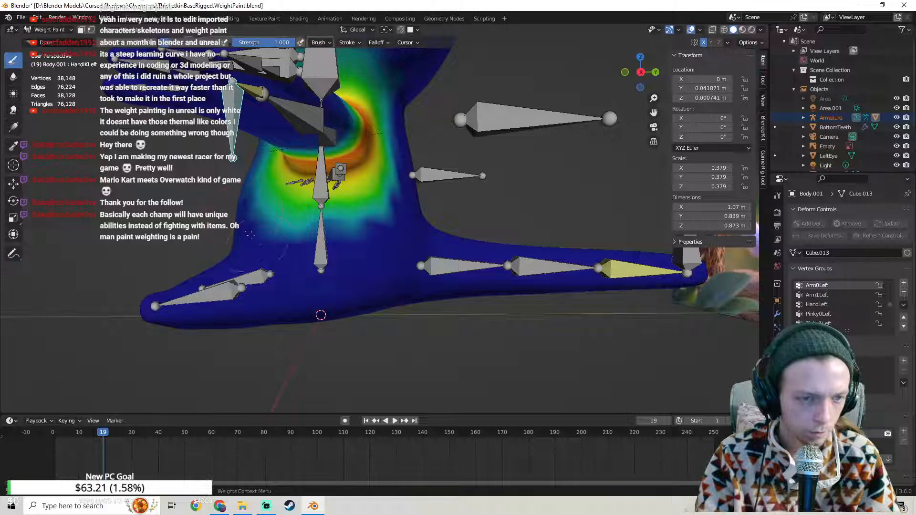
middle_drag(291, 248, 306, 270)
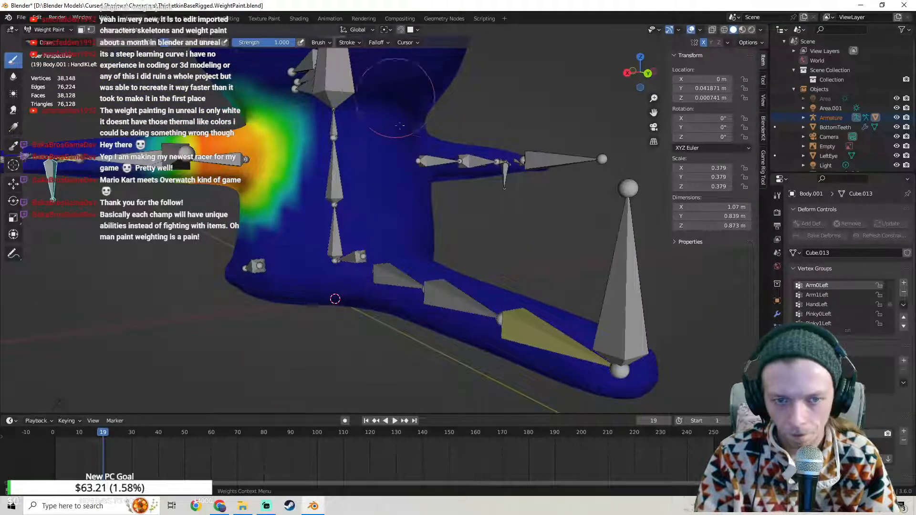
mouse_move(352, 115)
shift+middle_down()
mouse_move(356, 167)
mouse_move(334, 172)
mouse_move(338, 210)
shift+middle_up()
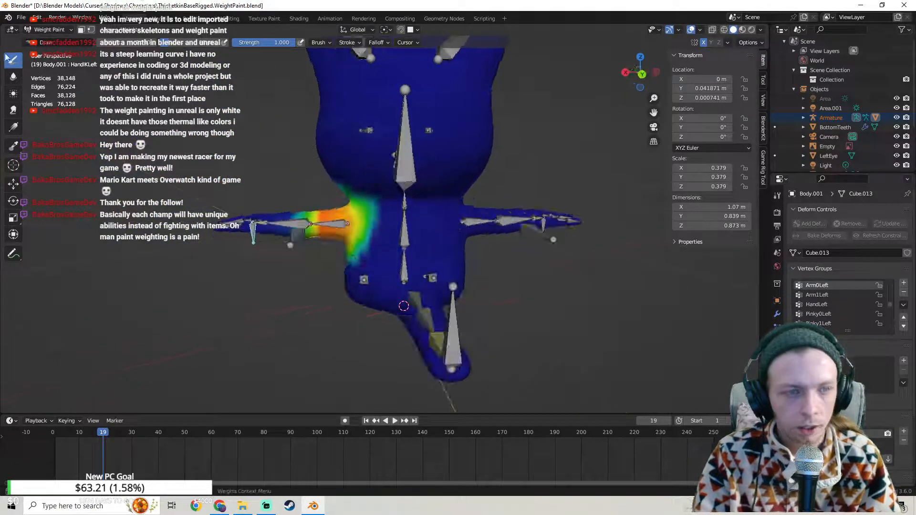
Step: Leave Weight Paint mode, select only the armature, and switch it to Pose Mode
click(35, 30)
click(48, 42)
middle_drag(225, 163, 214, 134)
click(55, 30)
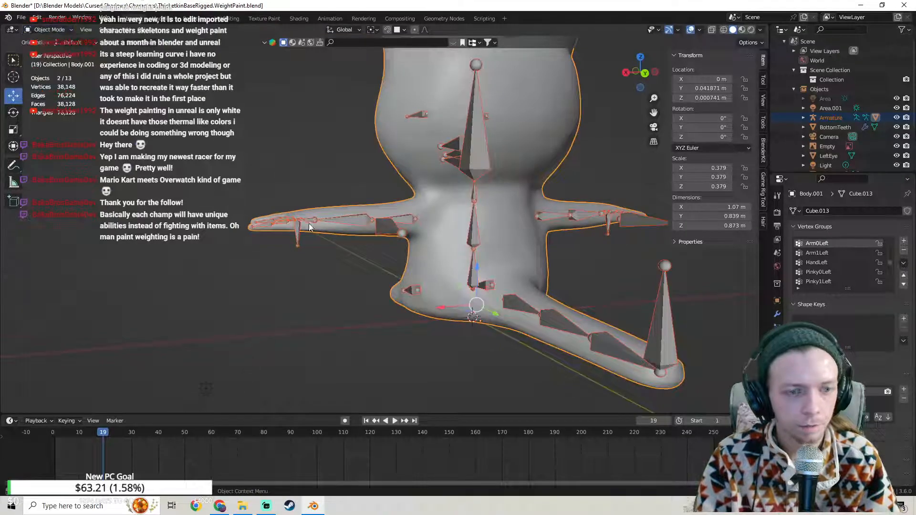
click(296, 233)
click(56, 32)
click(54, 62)
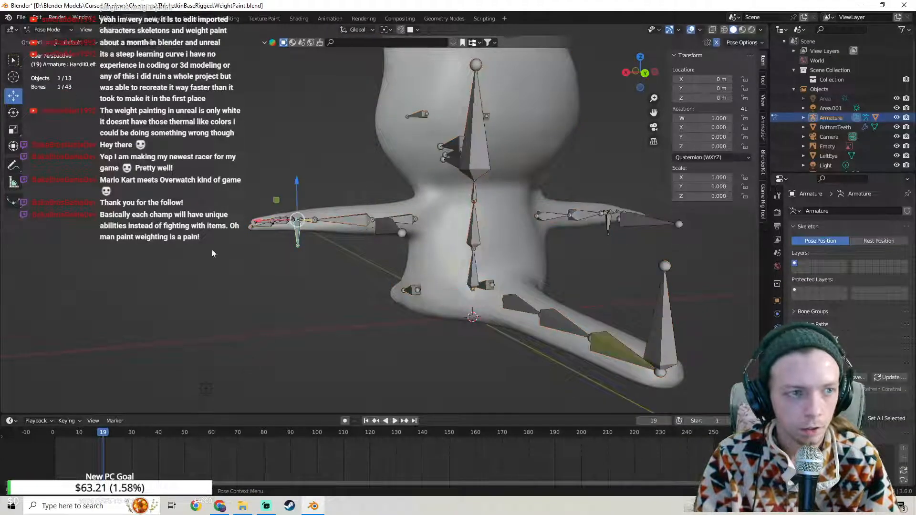
click(219, 505)
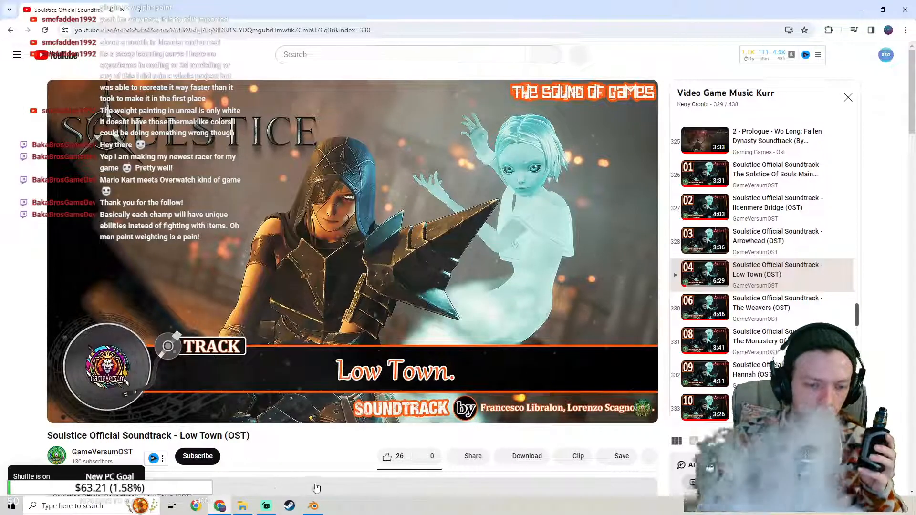
click(313, 506)
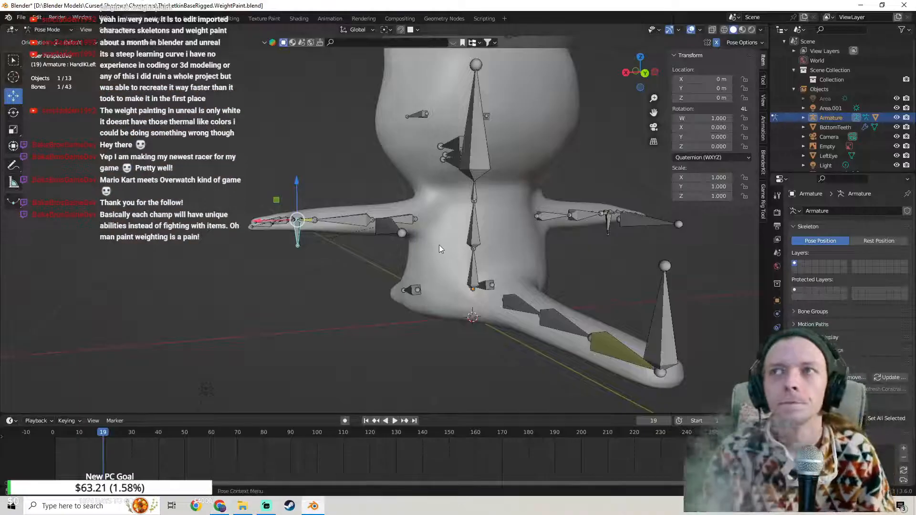
Step: Test-move the left hand's control bone twice to examine the shoulder and back deformation, undoing each move
scroll(341, 240, up, 2)
key(g)
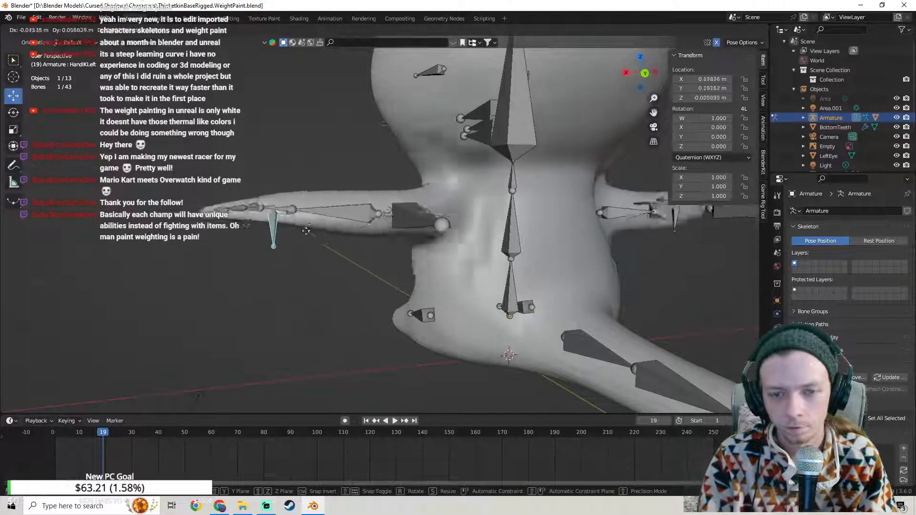
click(370, 257)
middle_drag(371, 256, 421, 286)
key(ctrl+z)
key(g)
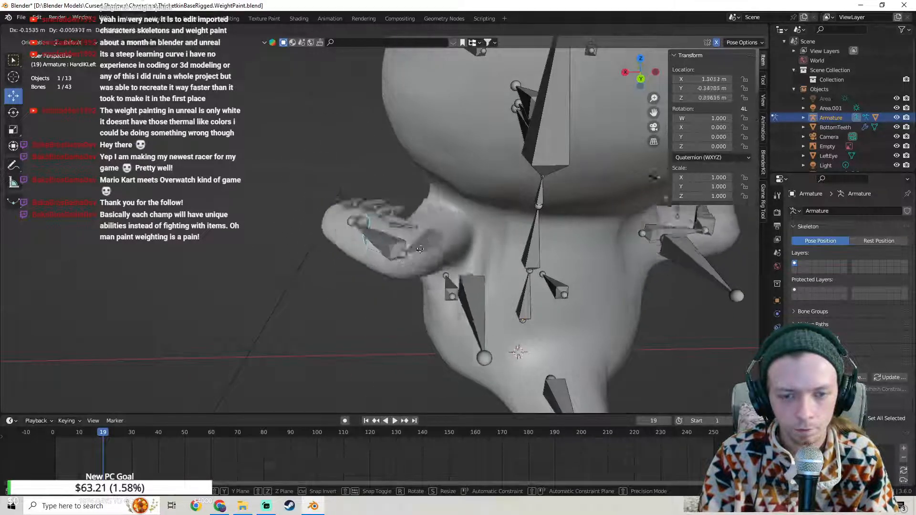
click(382, 257)
key(ctrl+z)
middle_drag(384, 258, 357, 225)
scroll(445, 253, up, 2)
Step: Return to Object Mode, add the body mesh to the selection, and enter Weight Paint mode on it
click(32, 31)
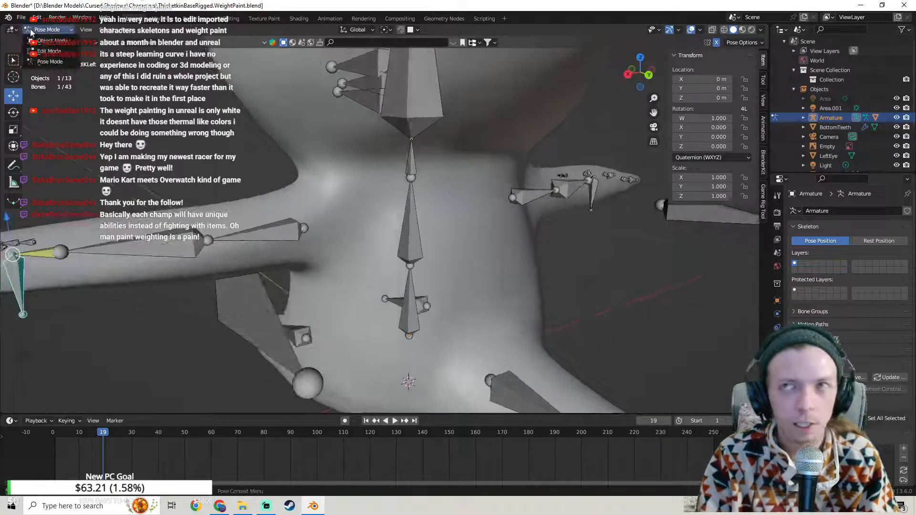
click(53, 42)
shift+middle_drag(165, 155, 279, 129)
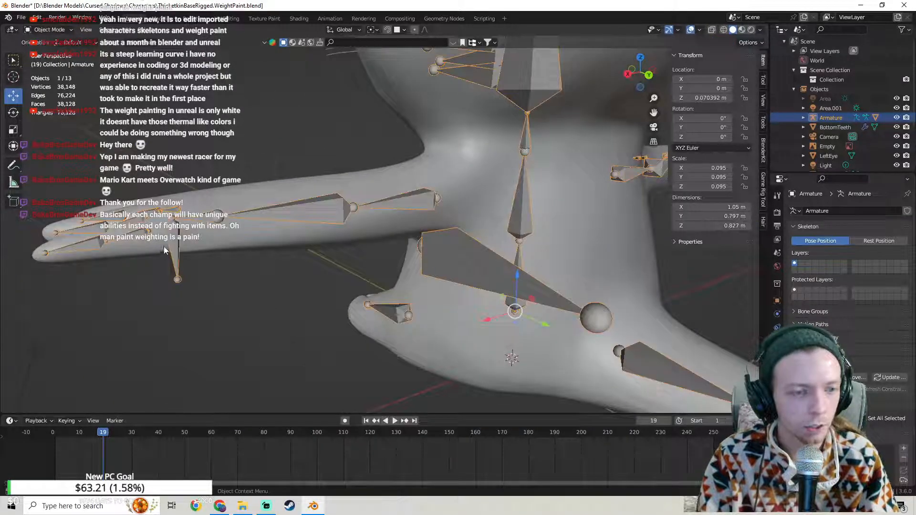
shift+click(248, 195)
click(48, 31)
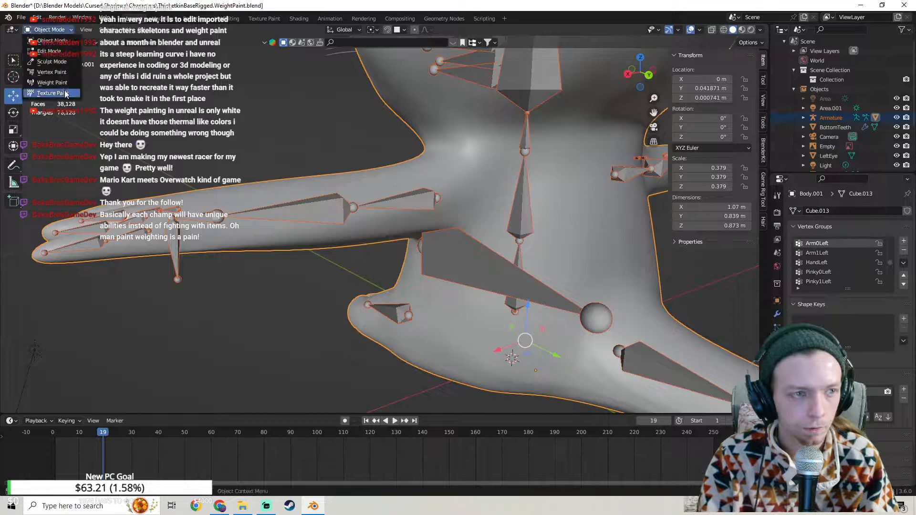
click(62, 84)
Step: Paint light Arm0Left weights down the back between the left shoulder and the spine to widen the falloff
mouse_move(62, 83)
middle_down()
mouse_move(117, 151)
mouse_move(144, 166)
middle_up()
mouse_move(378, 188)
mouse_down()
mouse_move(386, 160)
mouse_move(357, 176)
mouse_move(353, 237)
mouse_up()
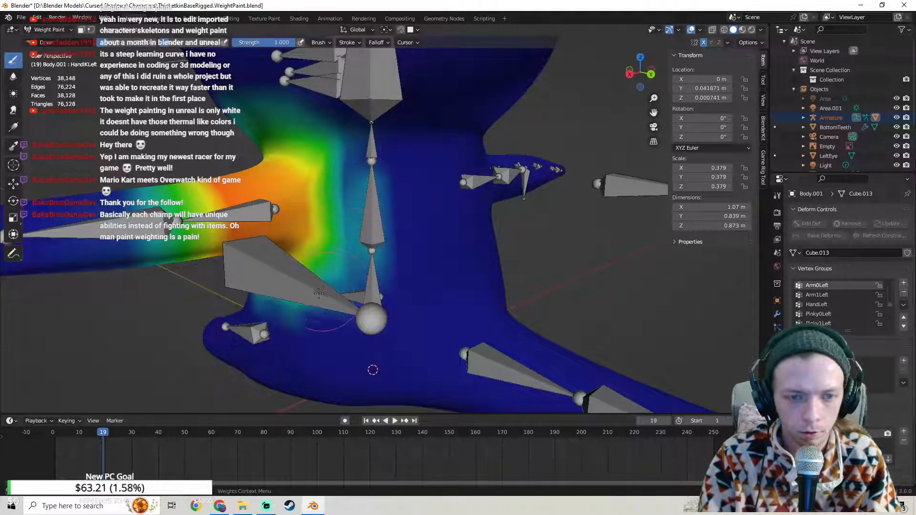
drag(351, 216, 349, 153)
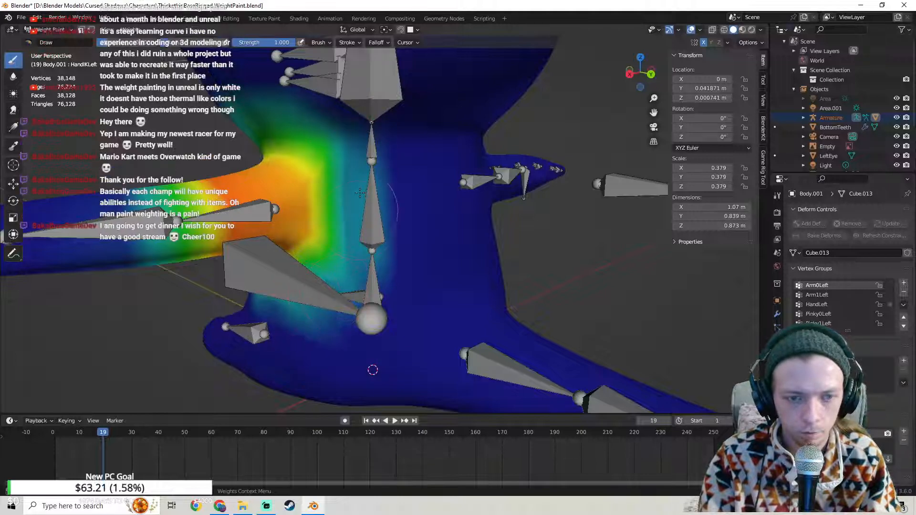
middle_drag(343, 116, 483, 111)
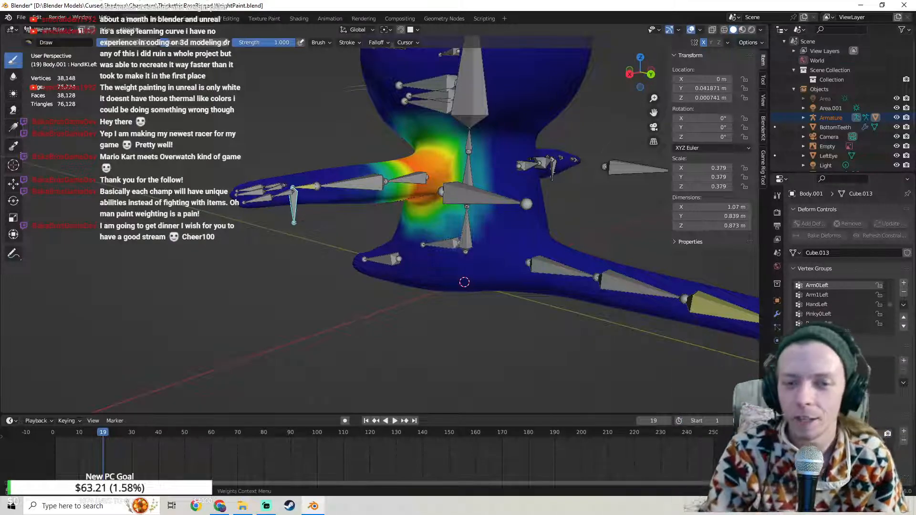
middle_drag(538, 218, 392, 243)
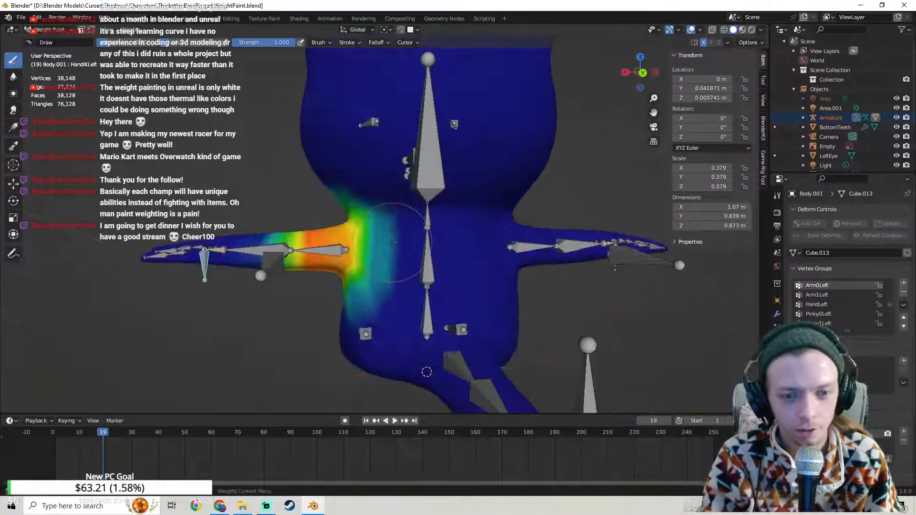
Step: Exit Weight Paint mode, select the armature alone, and put it in Pose Mode
click(50, 30)
click(50, 40)
shift+middle_drag(327, 241, 416, 199)
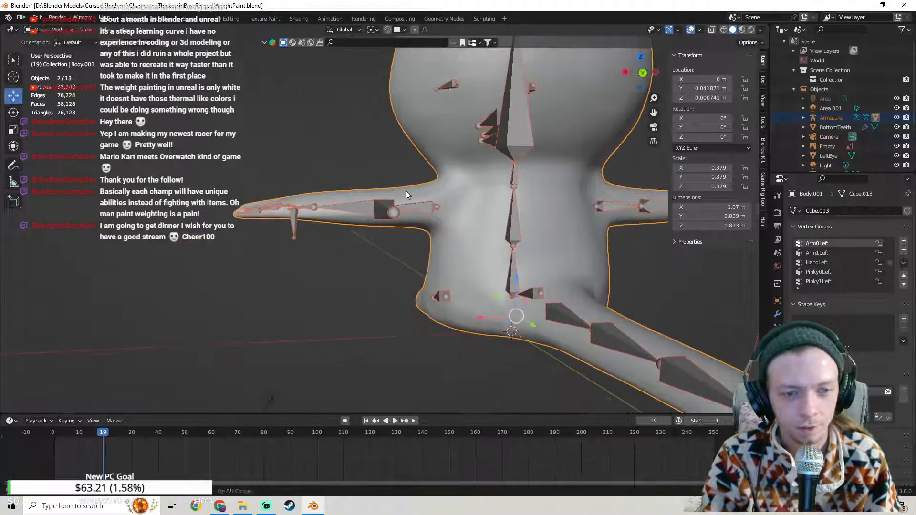
click(297, 227)
click(49, 30)
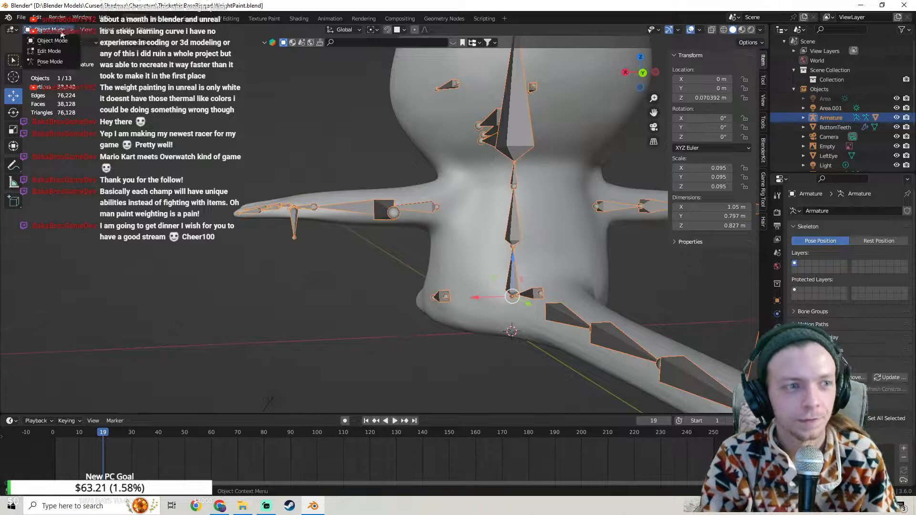
click(54, 62)
Step: Test-move the left hand's control bone to check how the back deforms beside the spine, and undo the move
middle_drag(301, 227, 296, 228)
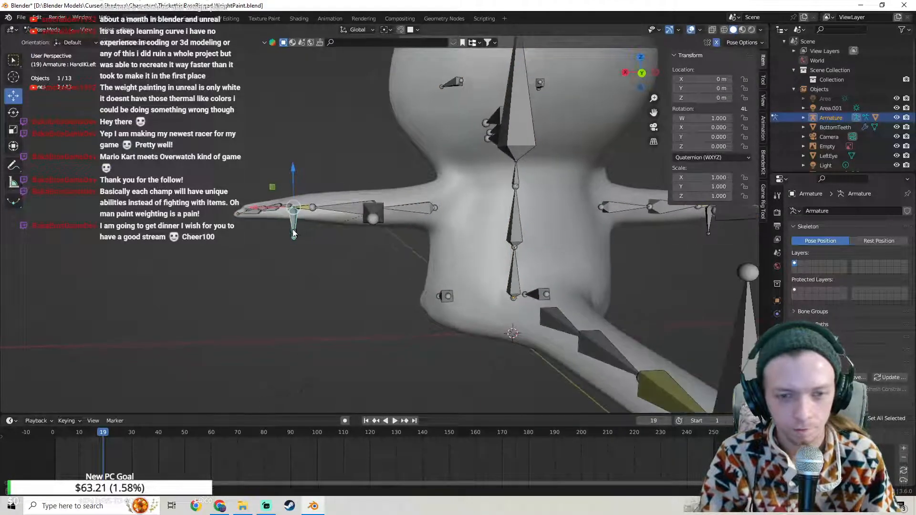
key(g)
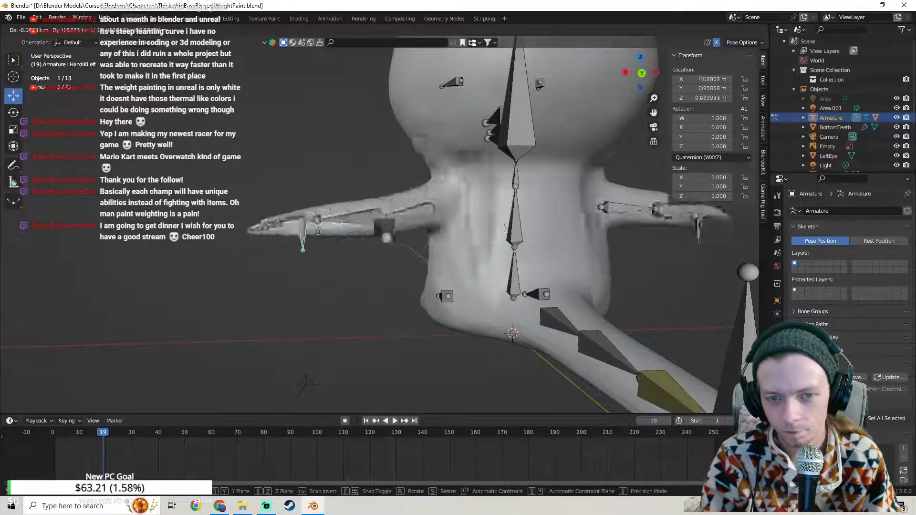
click(383, 230)
key(ctrl+z)
shift+middle_drag(384, 227, 341, 244)
Step: Exit Pose Mode, add the body mesh to the selection, and switch it to Weight Paint mode
click(44, 29)
click(51, 41)
shift+click(309, 214)
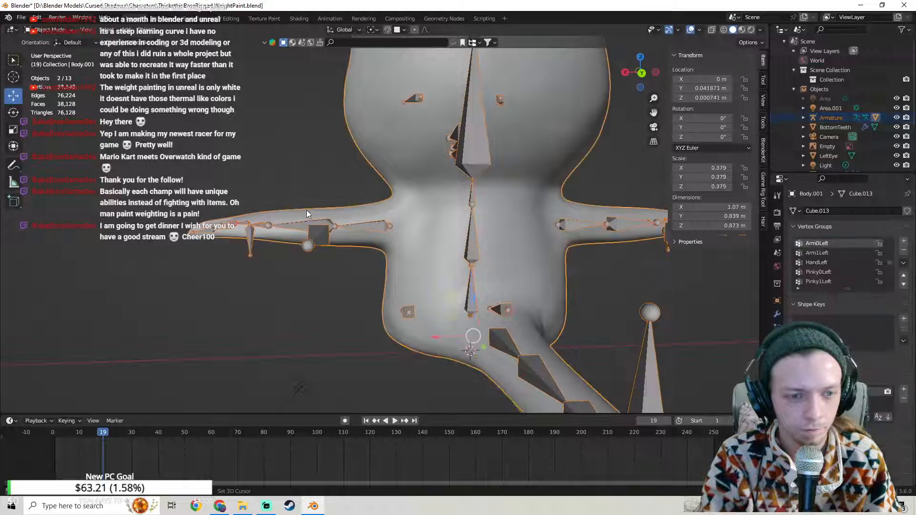
click(49, 29)
click(52, 82)
Step: Brush away the Arm0Left weights on the underside of the head above the left shoulder, from front to back
middle_drag(381, 248, 418, 231)
scroll(418, 231, up, 3)
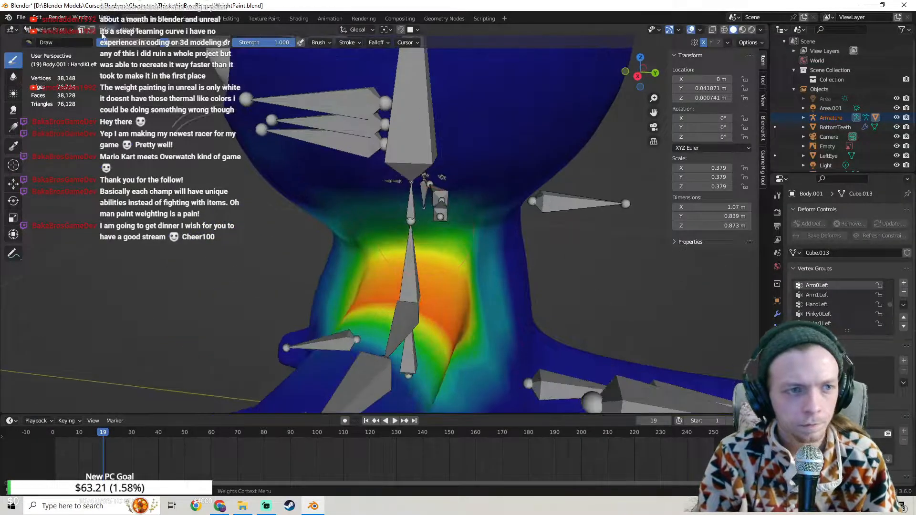
shift+middle_drag(393, 156, 388, 244)
middle_drag(560, 286, 554, 264)
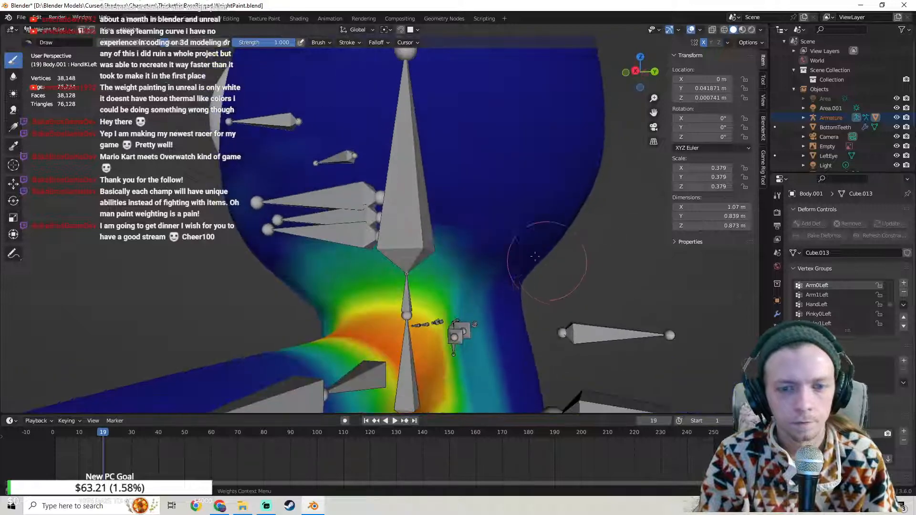
middle_drag(353, 239, 267, 296)
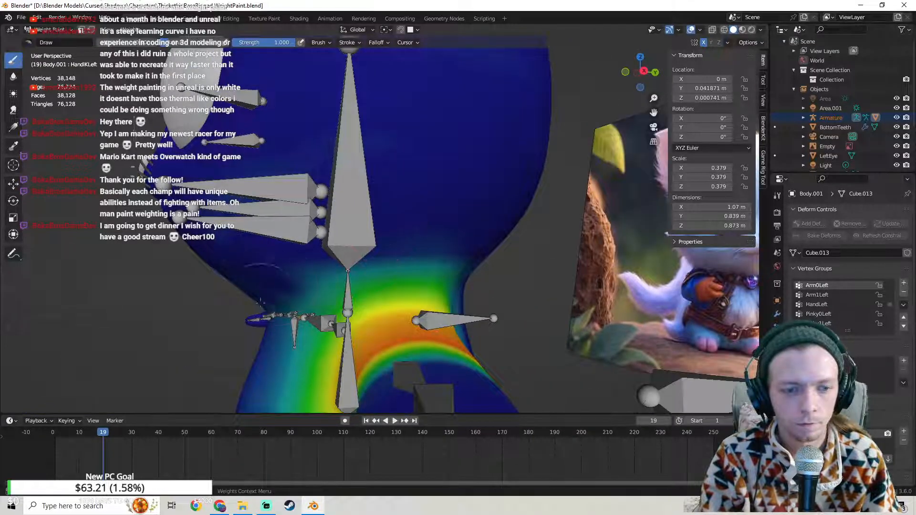
drag(294, 270, 411, 262)
drag(471, 266, 301, 278)
middle_drag(441, 251, 396, 251)
mouse_move(316, 269)
mouse_down()
mouse_move(500, 286)
mouse_move(510, 277)
mouse_up()
middle_drag(510, 277, 417, 229)
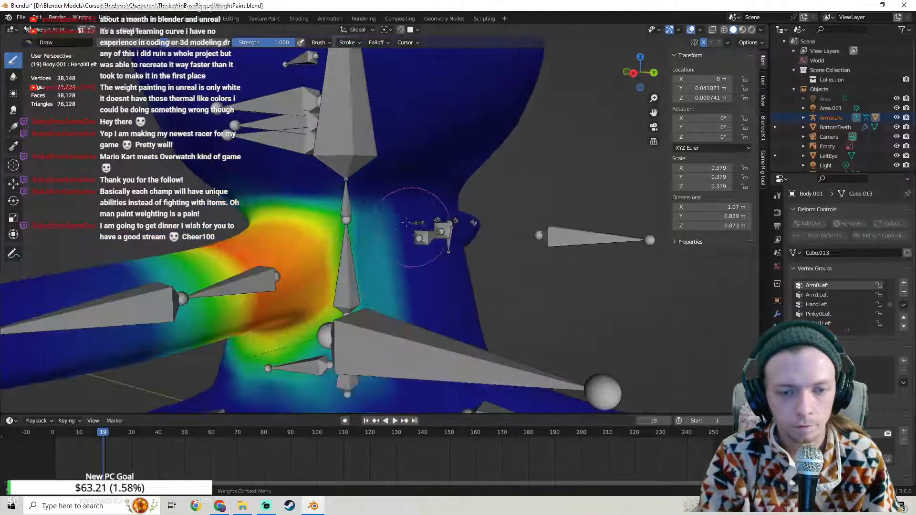
scroll(457, 217, down, 3)
middle_drag(496, 229, 444, 246)
scroll(446, 245, up, 3)
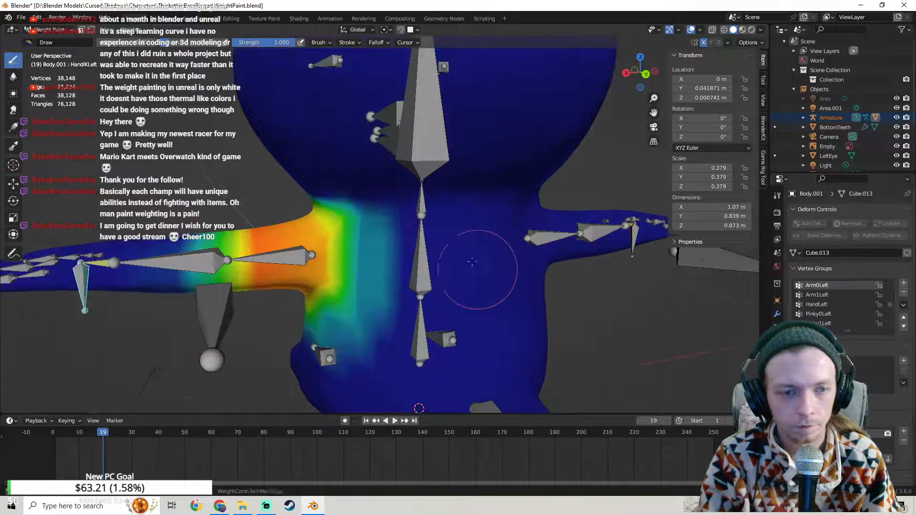
Step: Brush away the Arm0Left weights on the back below the left shoulder, and leave Weight Paint mode
shift+middle_drag(481, 275, 437, 213)
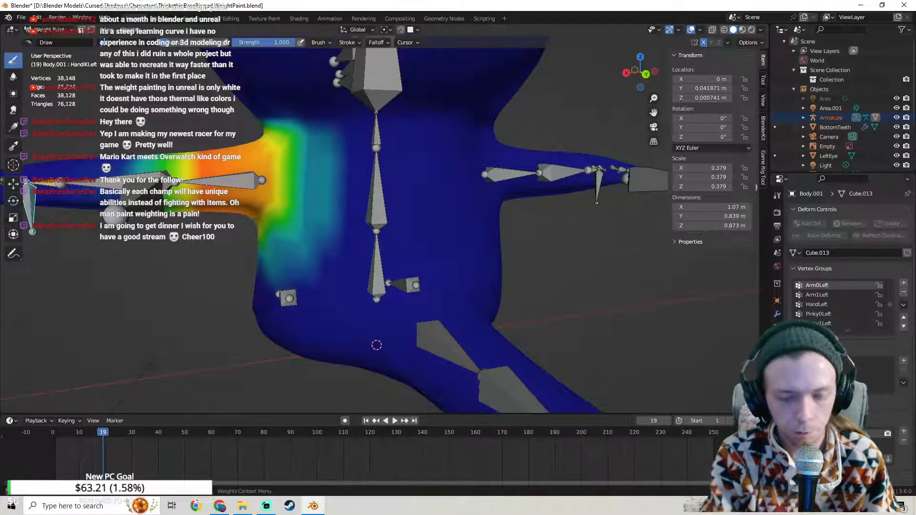
mouse_move(280, 261)
mouse_down()
mouse_move(334, 200)
mouse_move(341, 124)
mouse_move(391, 219)
mouse_move(285, 284)
mouse_move(408, 205)
mouse_move(405, 129)
mouse_move(358, 290)
mouse_move(327, 291)
mouse_up()
click(59, 31)
click(58, 41)
scroll(312, 227, down, 2)
shift+middle_drag(337, 221, 442, 205)
click(47, 30)
click(54, 41)
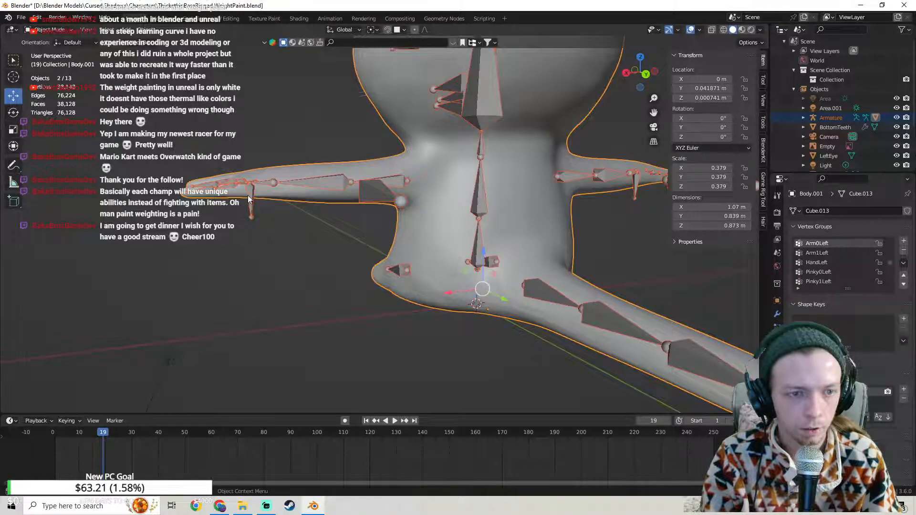
Step: Put the armature alone in Pose Mode, test-move the left hand's control bone toward the body, and undo the move
click(248, 199)
click(41, 31)
click(52, 62)
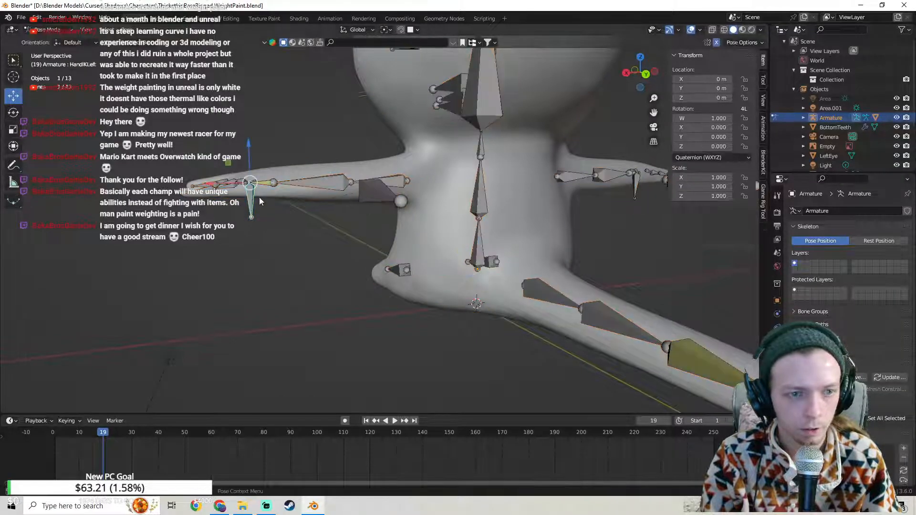
key(g)
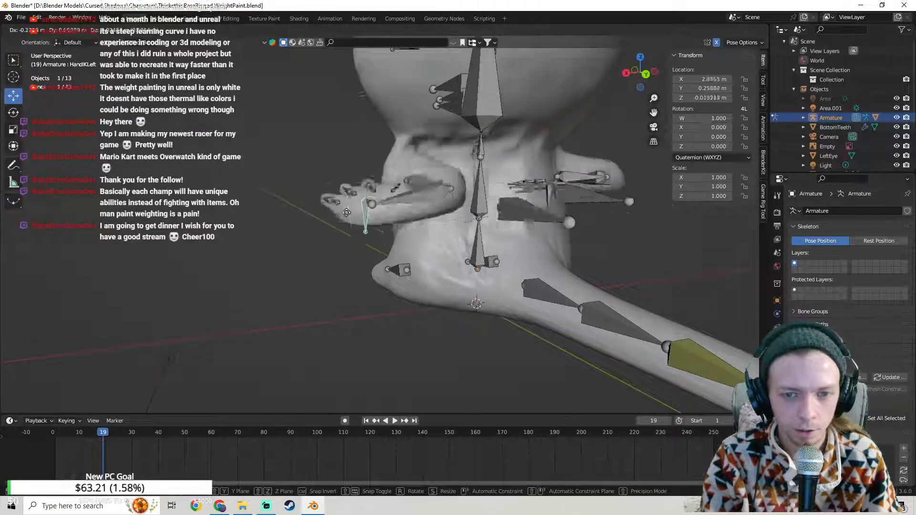
click(341, 212)
key(ctrl+z)
shift+middle_drag(398, 209, 346, 226)
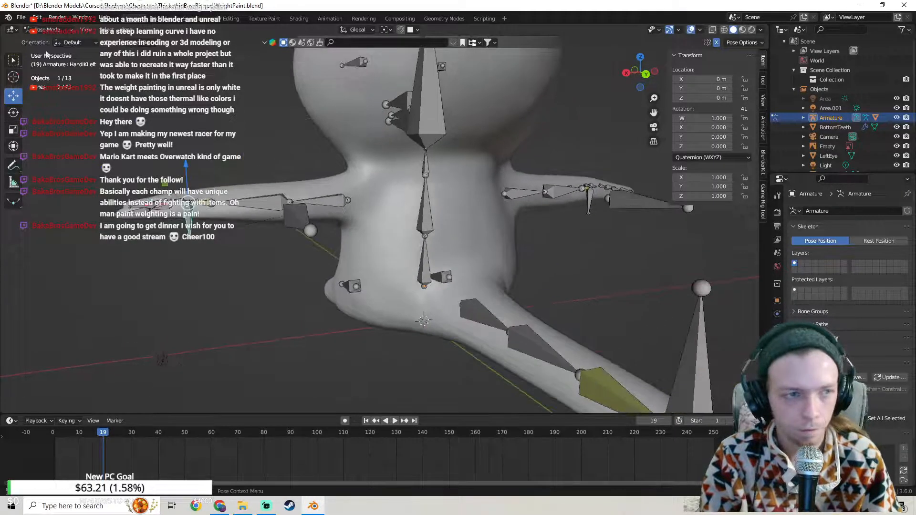
Step: Exit Pose Mode, add the body mesh to the selection, and switch it to Weight Paint mode
click(52, 40)
middle_drag(254, 193, 305, 220)
shift+middle_drag(305, 219, 300, 137)
scroll(379, 210, up, 2)
shift+click(232, 123)
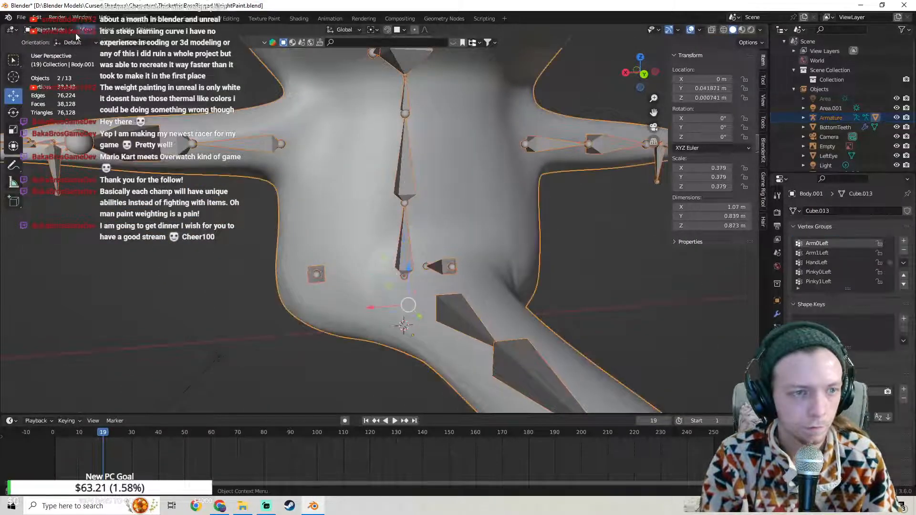
click(51, 30)
click(53, 82)
Step: Brush away the Arm0Left weights across the spine and on the lower back beneath the left shoulder
mouse_move(403, 319)
middle_down()
mouse_move(424, 345)
mouse_move(426, 322)
middle_up()
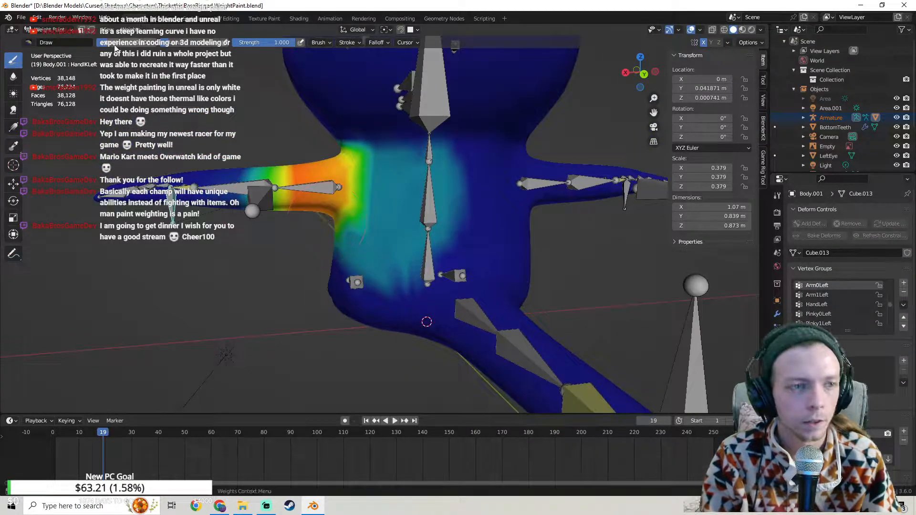
mouse_move(446, 150)
mouse_down()
mouse_move(448, 166)
mouse_move(403, 261)
mouse_move(378, 270)
mouse_up()
drag(436, 204, 447, 262)
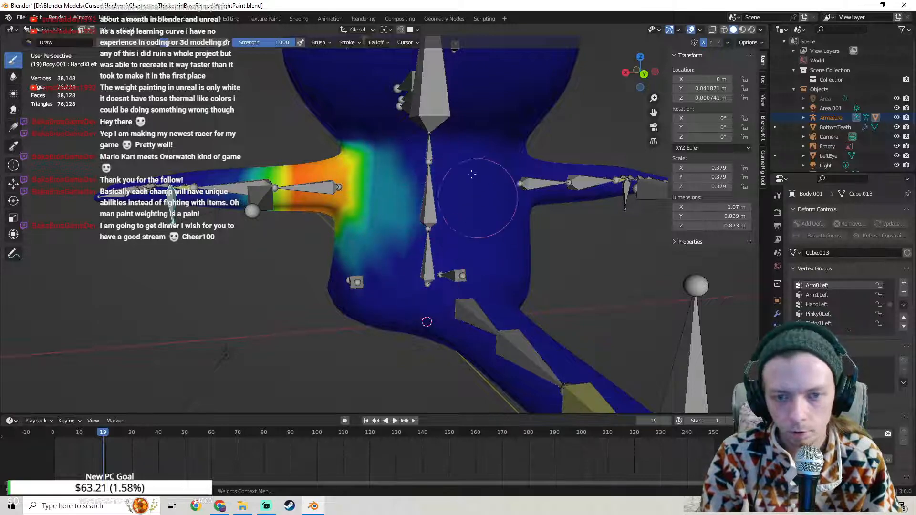
middle_drag(459, 235, 424, 169)
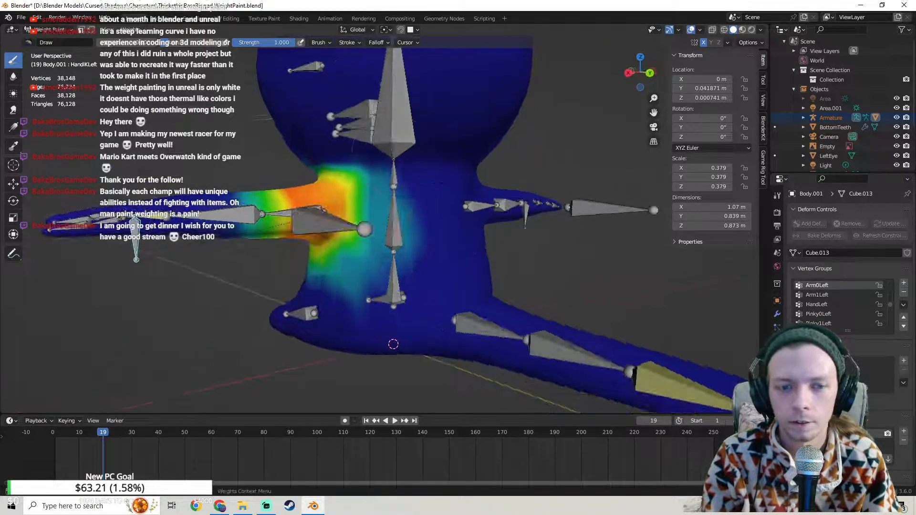
drag(402, 176, 406, 231)
middle_drag(403, 249, 412, 262)
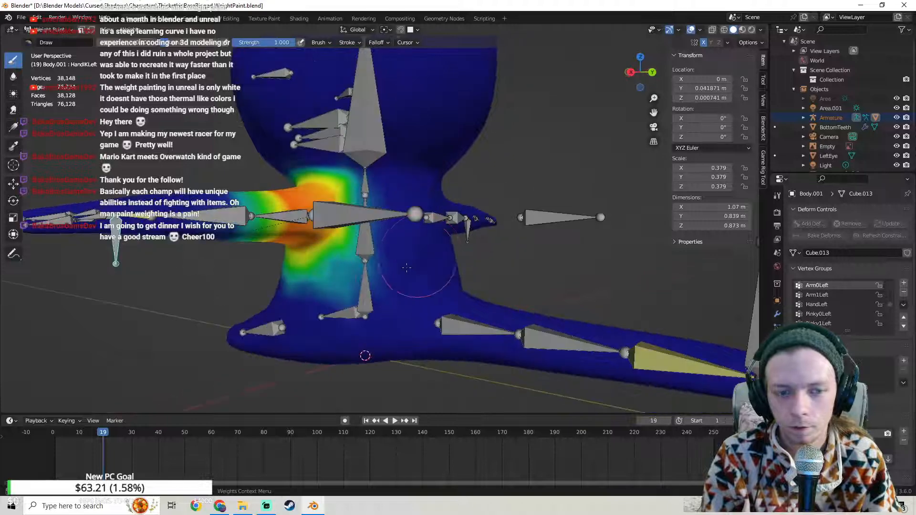
drag(362, 294, 353, 296)
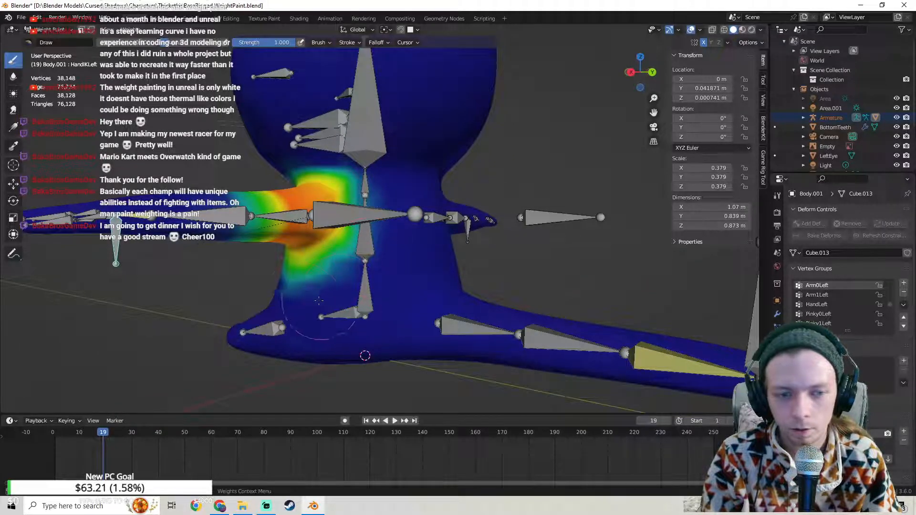
Step: Trim the Arm0Left weights on the back and side of the torso to a tight area around the left shoulder
mouse_move(391, 219)
middle_down()
mouse_move(408, 286)
mouse_move(420, 221)
middle_up()
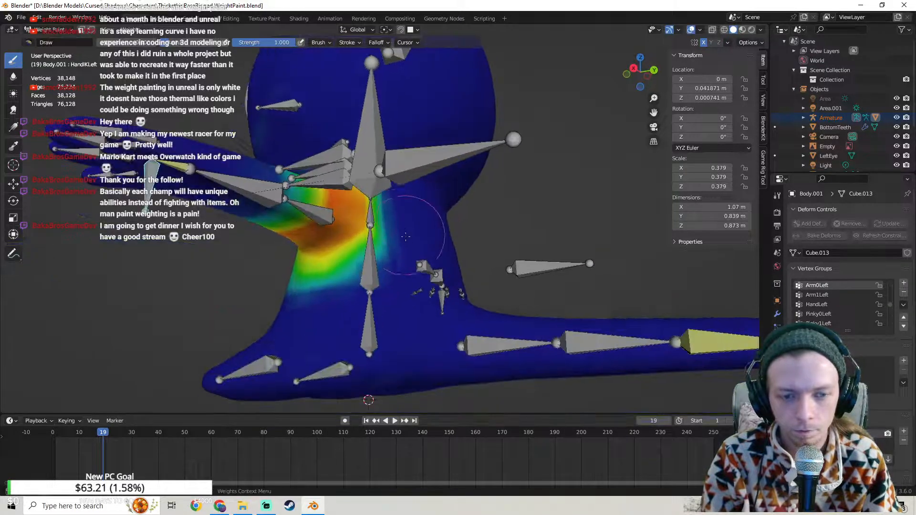
middle_drag(414, 265, 391, 323)
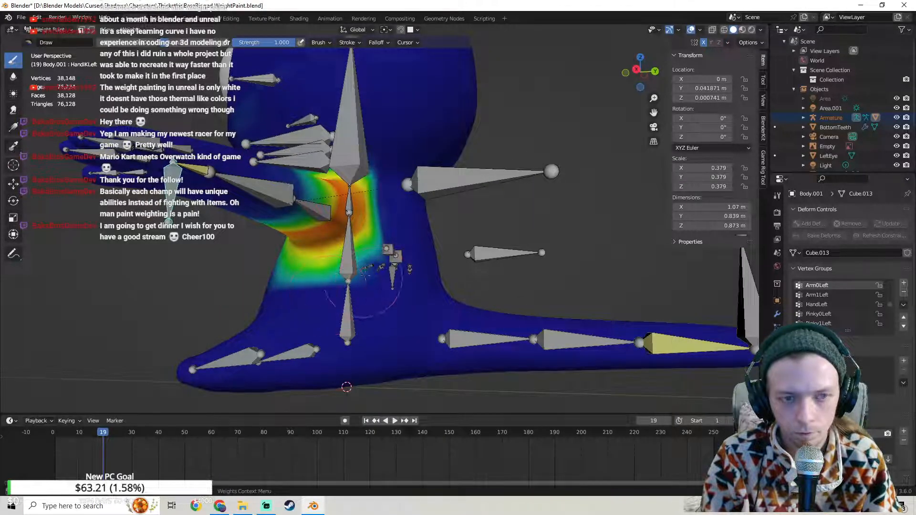
scroll(361, 278, down, 5)
middle_drag(362, 279, 334, 274)
shift+middle_drag(372, 224, 410, 206)
scroll(383, 285, up, 4)
middle_drag(407, 151, 412, 173)
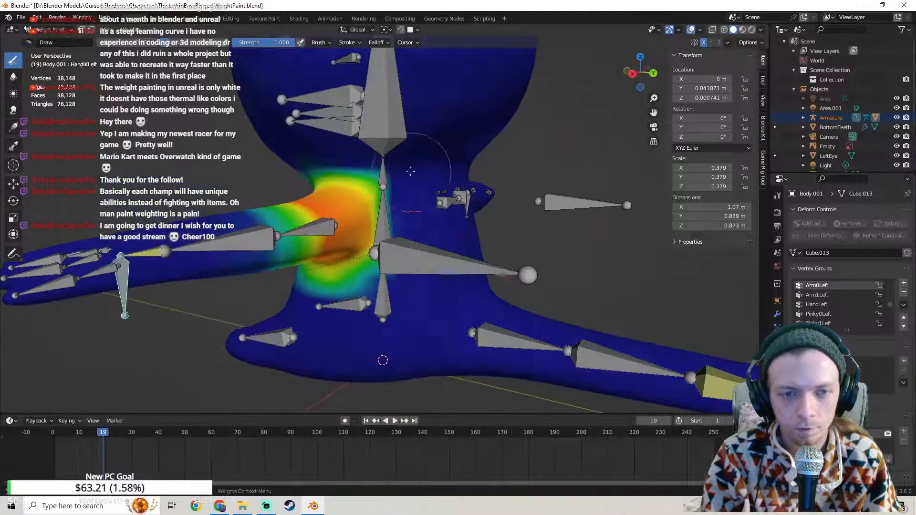
mouse_move(446, 205)
middle_down()
mouse_move(537, 239)
mouse_move(501, 253)
mouse_move(462, 251)
mouse_move(474, 245)
mouse_move(448, 229)
middle_up()
Step: Brush away the Arm0Left weights spreading onto the chest in front of the left shoulder
mouse_move(285, 173)
mouse_down()
mouse_move(301, 200)
mouse_move(313, 205)
mouse_move(319, 191)
mouse_move(329, 220)
mouse_up()
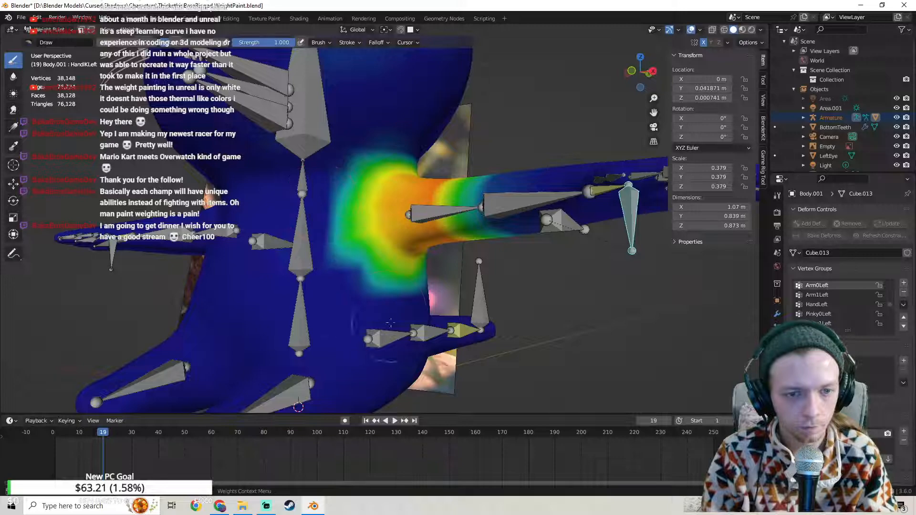
middle_drag(363, 287, 306, 291)
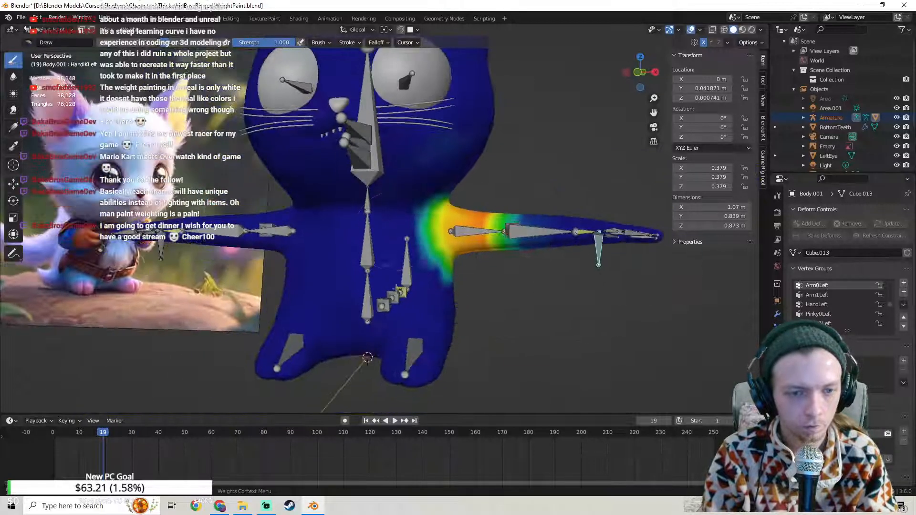
middle_drag(353, 209, 375, 219)
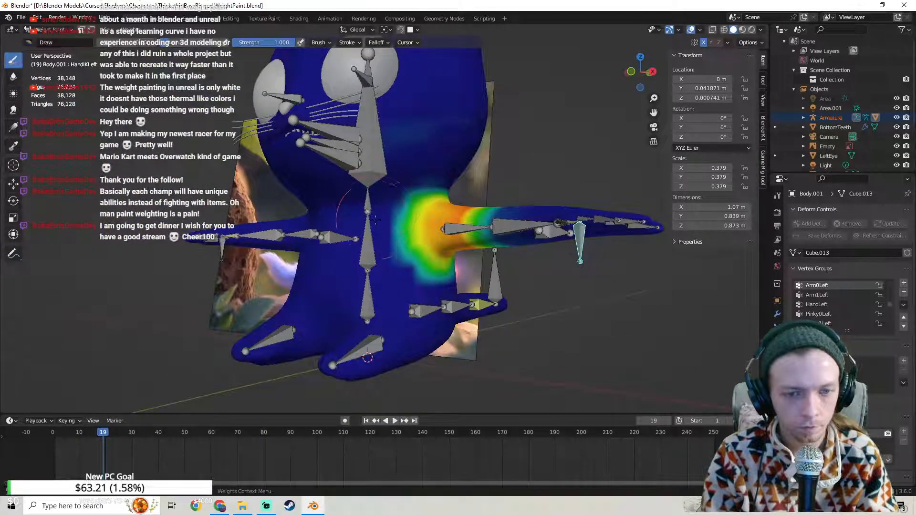
middle_drag(395, 315, 315, 289)
Step: Exit Weight Paint mode, select the armature alone, and put it in Pose Mode
click(48, 30)
click(47, 40)
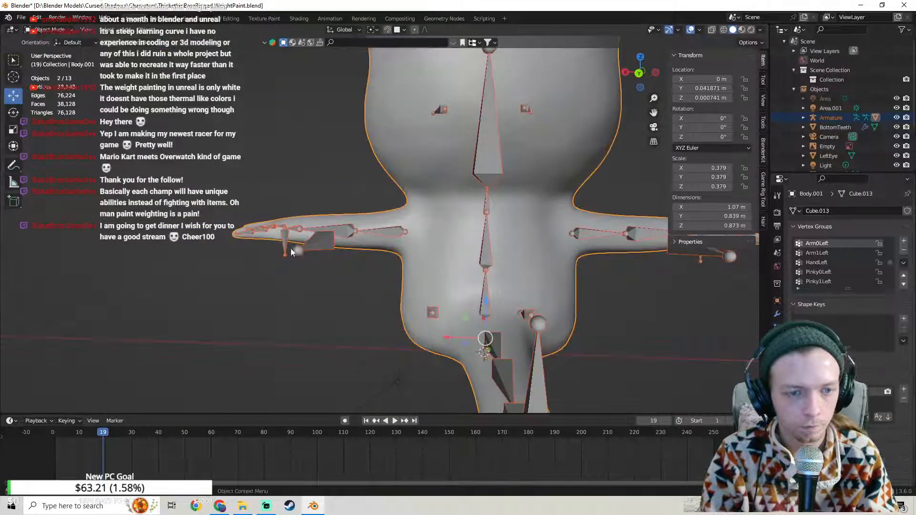
click(283, 234)
key(ctrl+Tab)
click(285, 247)
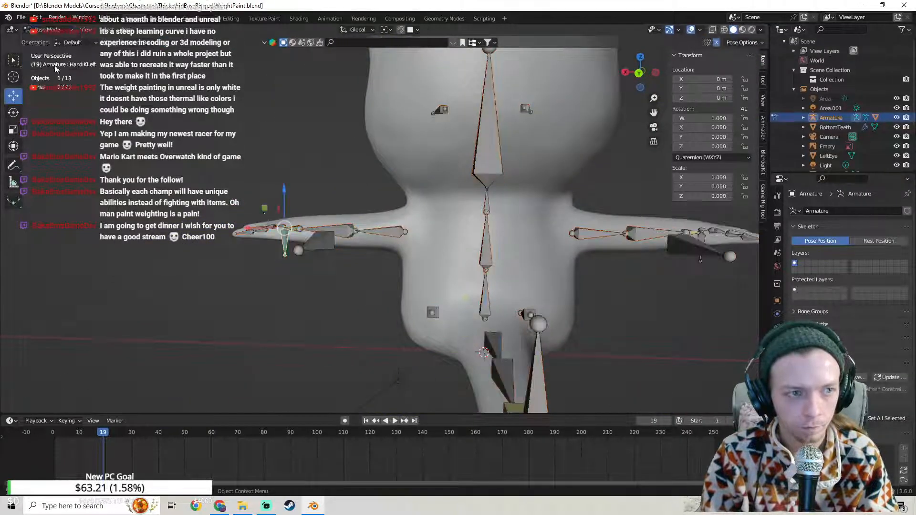
Step: Test-move the left hand's control bone inward and downward to check the shoulder's deformation from behind and from the side
key(g)
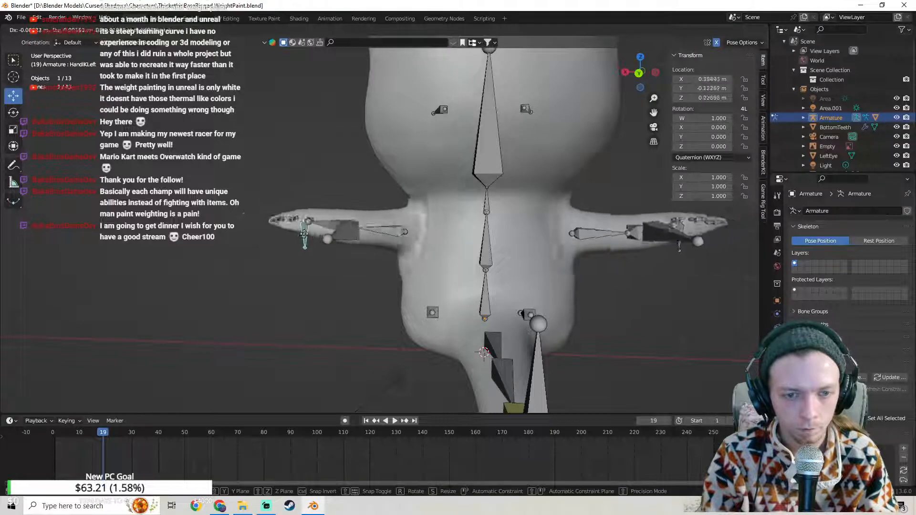
click(295, 236)
middle_drag(296, 236, 381, 221)
key(g)
click(396, 267)
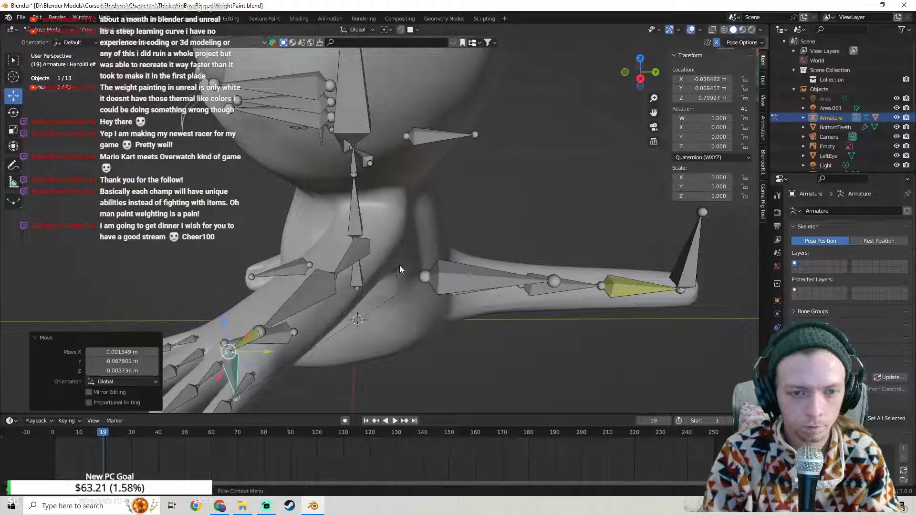
Step: Test-move the left hand's control bone close to the body from the front, and undo the last two moves
scroll(429, 267, down, 3)
middle_drag(436, 271, 542, 243)
key(g)
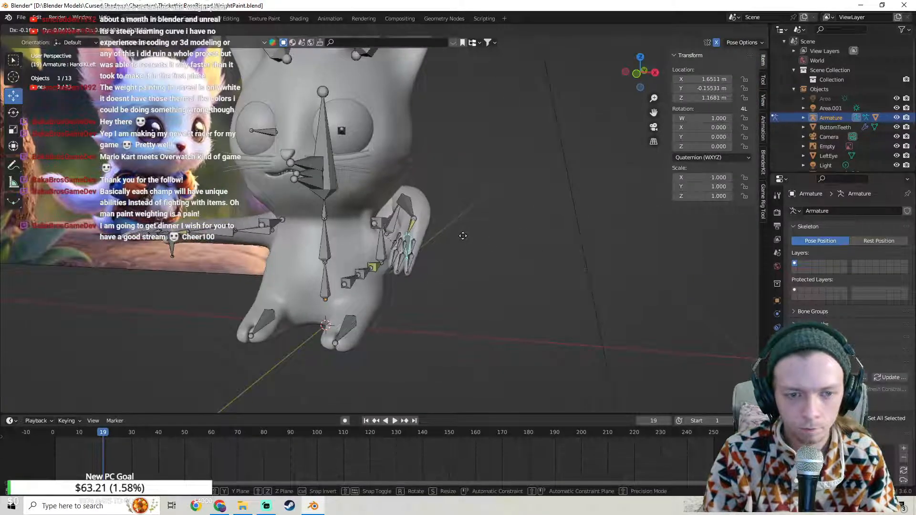
click(479, 244)
middle_drag(480, 242, 401, 231)
key(ctrl+z)
key(ctrl+z)
Step: Leave Pose Mode, select the body mesh together with the armature, and return it to Weight Paint mode
shift+middle_drag(406, 224, 458, 268)
shift+middle_drag(460, 217, 366, 164)
click(48, 31)
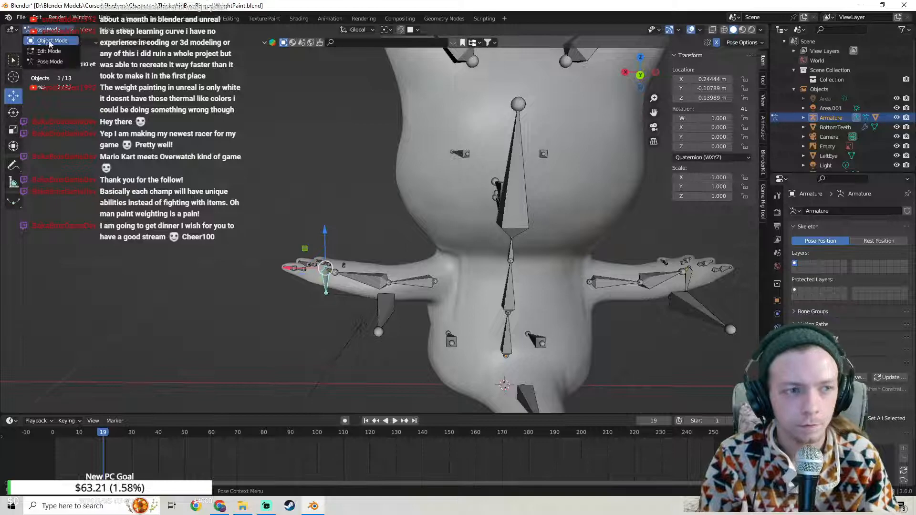
click(48, 40)
shift+click(362, 291)
middle_drag(361, 288, 503, 267)
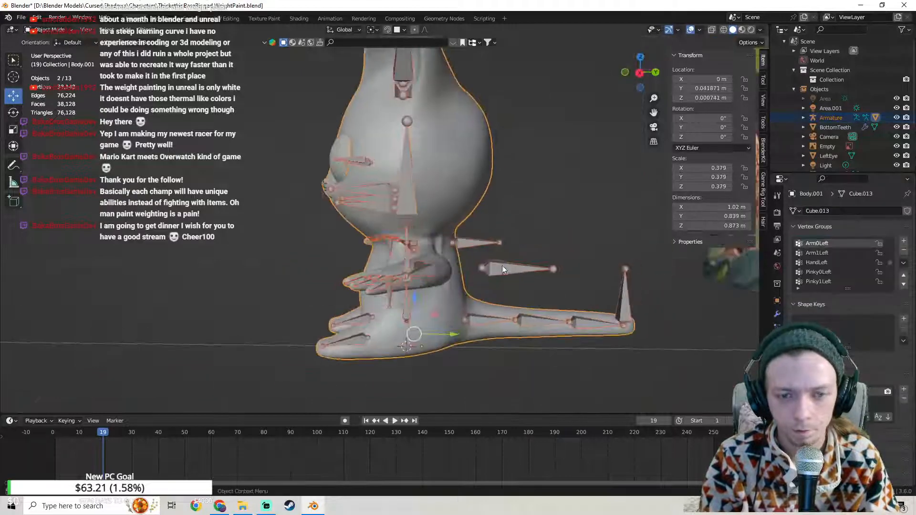
click(50, 30)
click(52, 82)
Step: Examine the Arm0Left weights where the head meets the left shoulder, from the side, front and back
mouse_move(334, 201)
middle_down()
mouse_move(379, 198)
mouse_move(420, 267)
mouse_move(391, 291)
mouse_move(362, 286)
middle_up()
scroll(379, 198, up, 4)
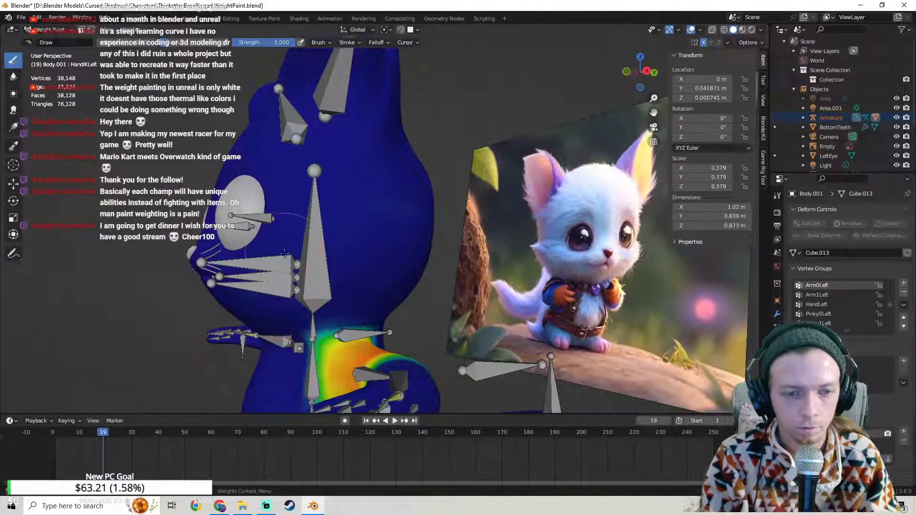
middle_drag(422, 258, 418, 266)
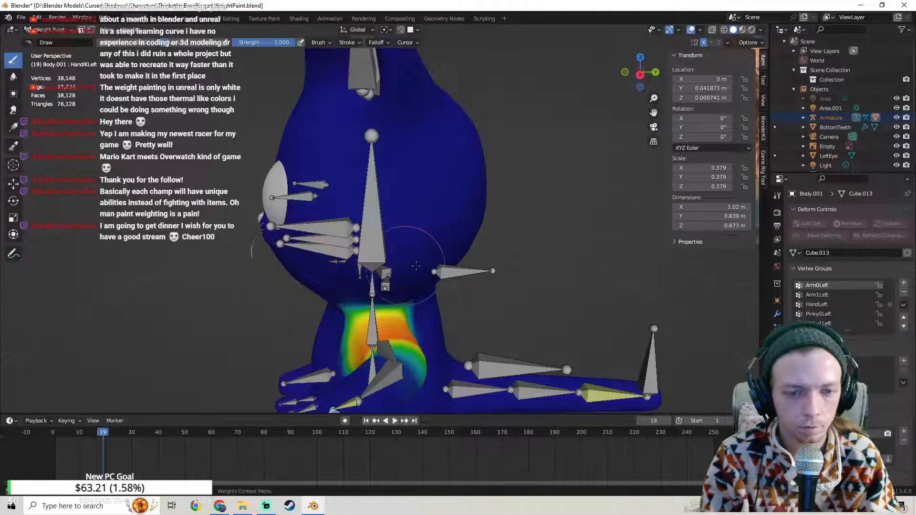
mouse_move(429, 267)
middle_down()
mouse_move(402, 207)
mouse_move(444, 196)
mouse_move(443, 284)
mouse_move(445, 257)
mouse_move(419, 286)
mouse_move(337, 308)
middle_up()
scroll(444, 195, up, 2)
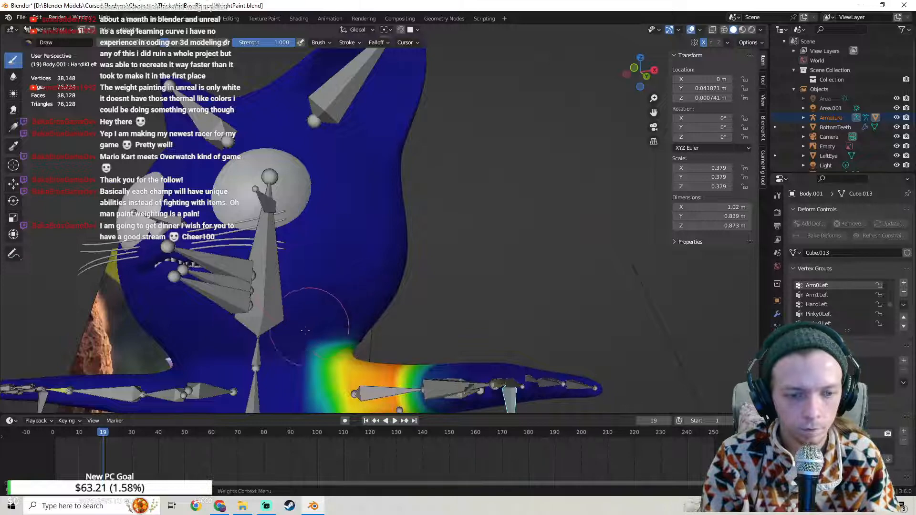
middle_drag(386, 252, 422, 293)
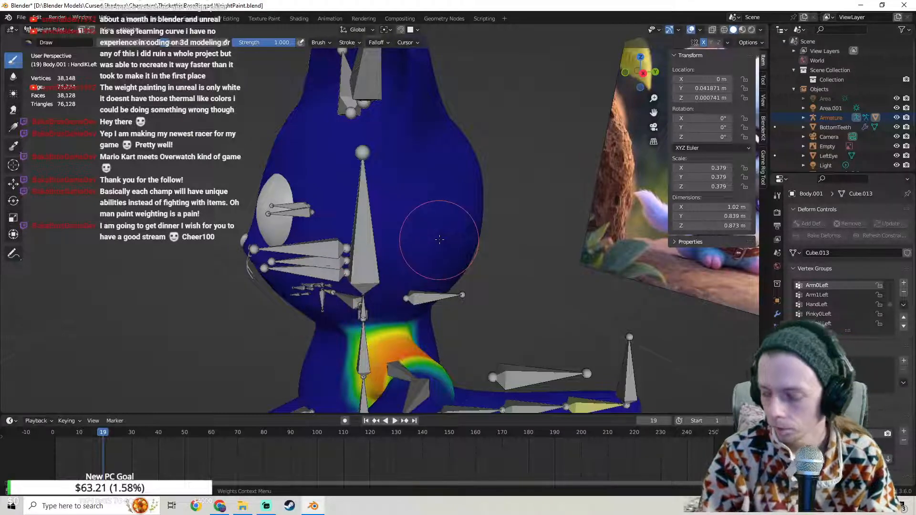
scroll(558, 204, down, 3)
middle_drag(558, 204, 445, 121)
middle_drag(483, 307, 507, 344)
Step: Leave Weight Paint mode and put only the armature in Pose Mode
click(59, 30)
click(47, 41)
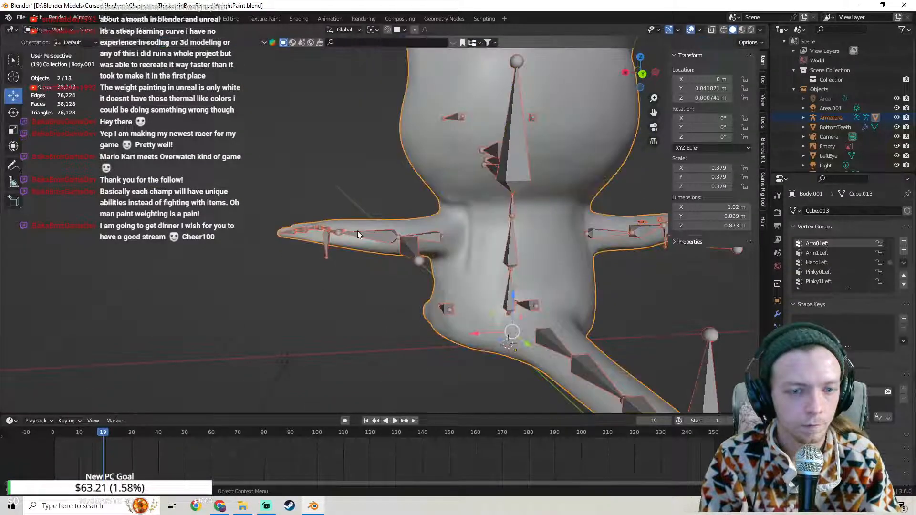
click(53, 29)
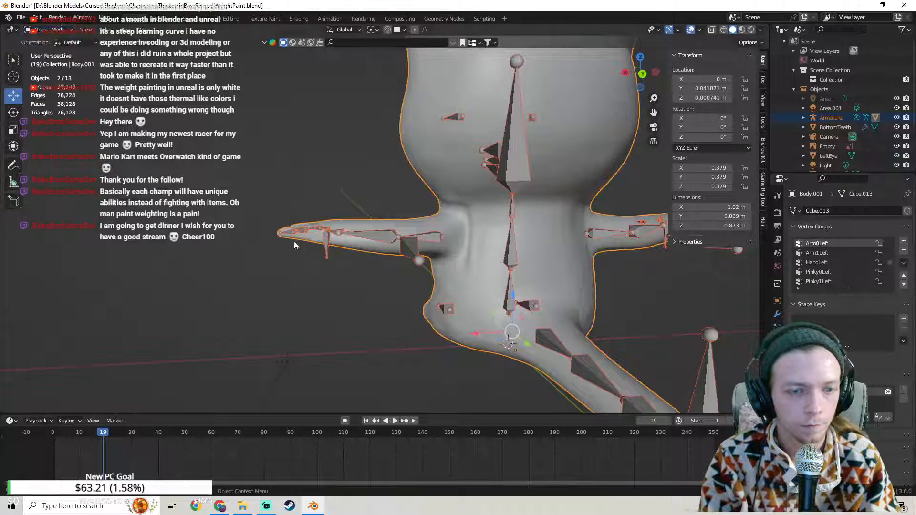
click(322, 247)
click(47, 29)
click(65, 67)
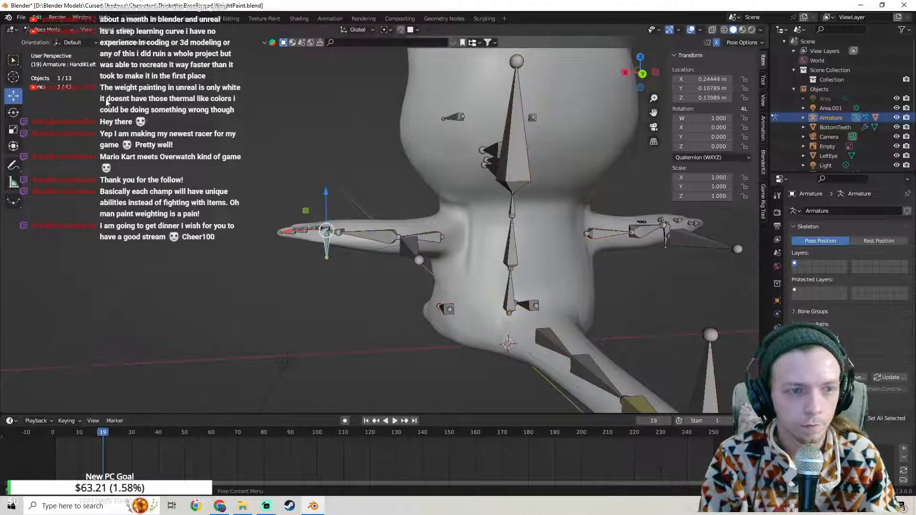
Step: Test-move the left hand's control bone, and undo the move and the preceding mode and selection changes
key(g)
click(306, 239)
key(ctrl+z)
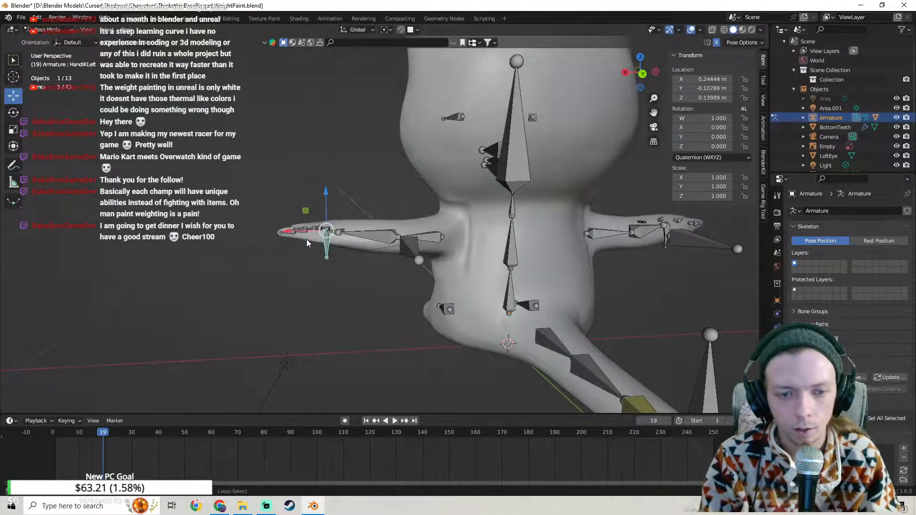
key(ctrl+z)
key(ctrl+z)
key(ctrl+z)
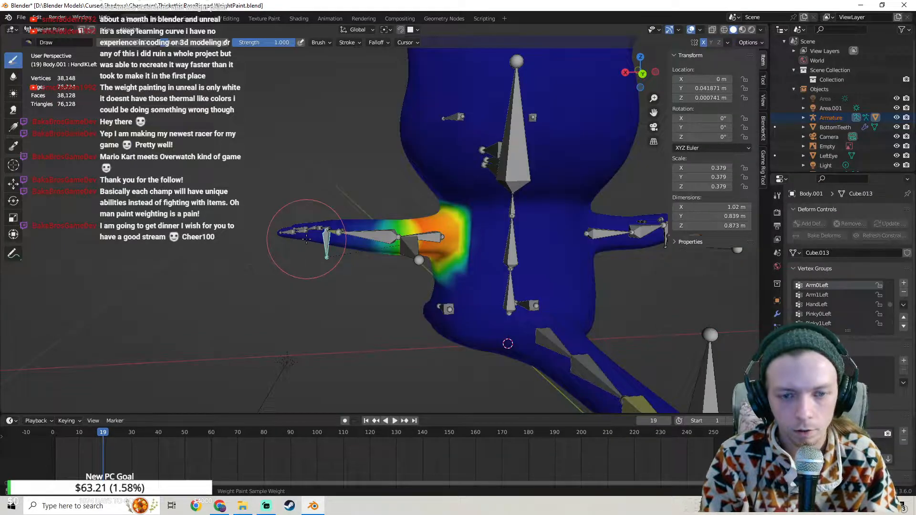
Step: Exit Weight Paint mode again, select the armature alone, and put it in Pose Mode
click(56, 31)
click(53, 41)
click(484, 164)
click(58, 32)
click(52, 62)
Step: Set the left hand control bone's X, Y and Z location to 0
double_click(706, 98)
text(0)
key(Return)
double_click(711, 88)
text(0)
key(Return)
double_click(711, 79)
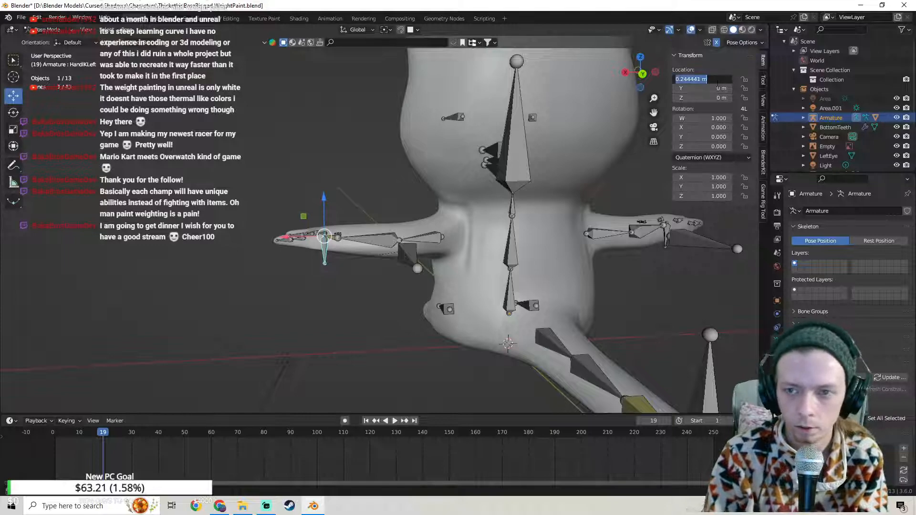
text(0)
key(Return)
Step: Test-move the left hand's control bone to check the shoulder deformation, and clear its location
key(g)
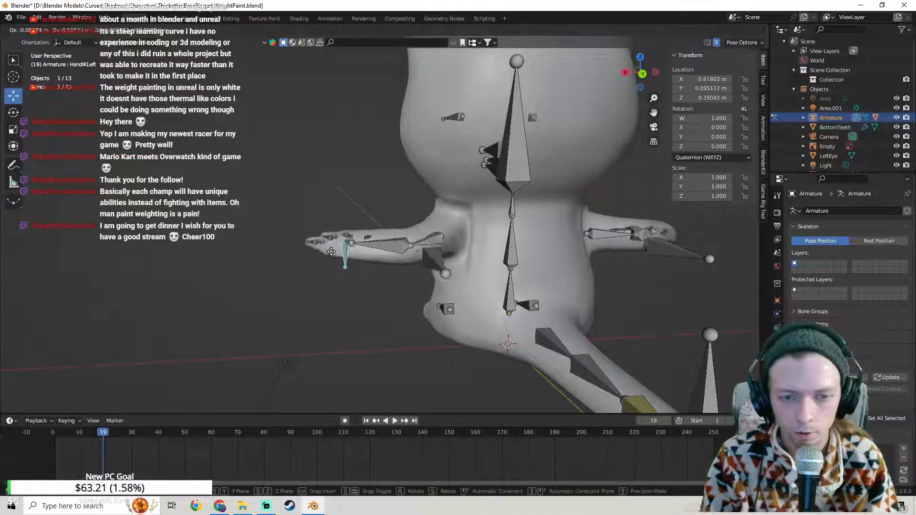
click(347, 247)
middle_drag(382, 259, 488, 270)
key(alt+g)
Step: Test-move the left hand's control bone once more from a side angle, and undo the move
key(g)
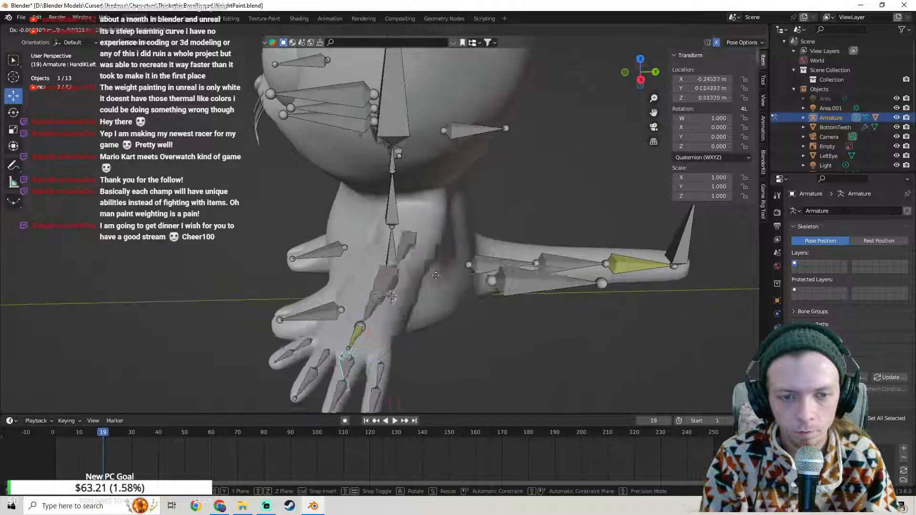
click(456, 268)
key(ctrl+z)
mouse_move(485, 248)
middle_down()
mouse_move(455, 240)
mouse_move(499, 249)
middle_up()
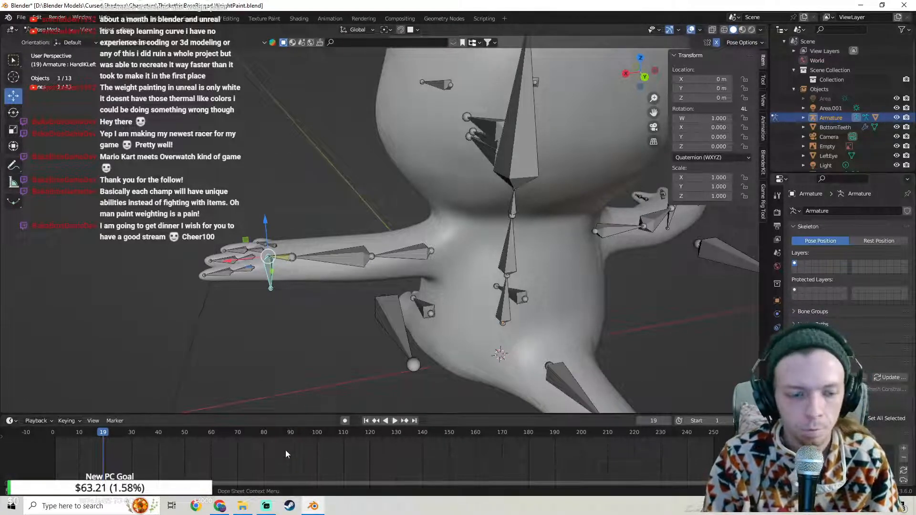
Step: Switch to Streamlabs Desktop, hide and re-show the Screen Capture source, and return to Blender
click(267, 507)
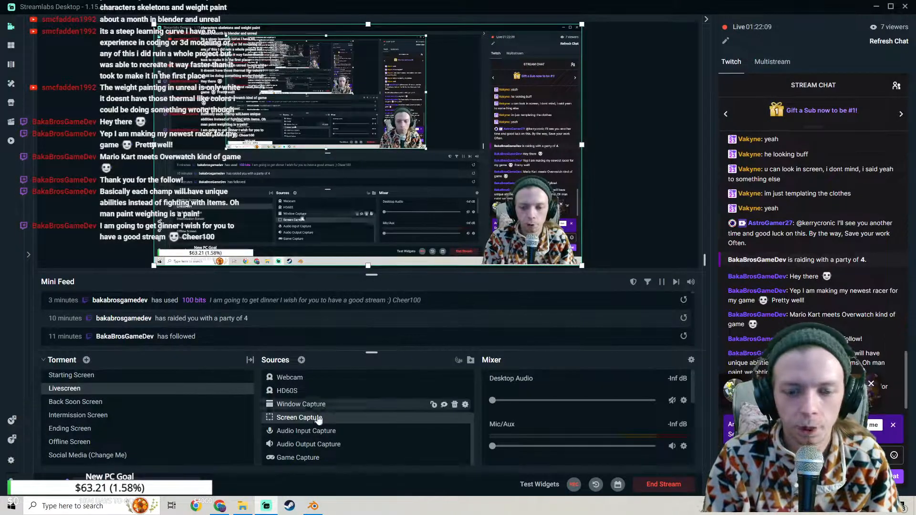
click(445, 418)
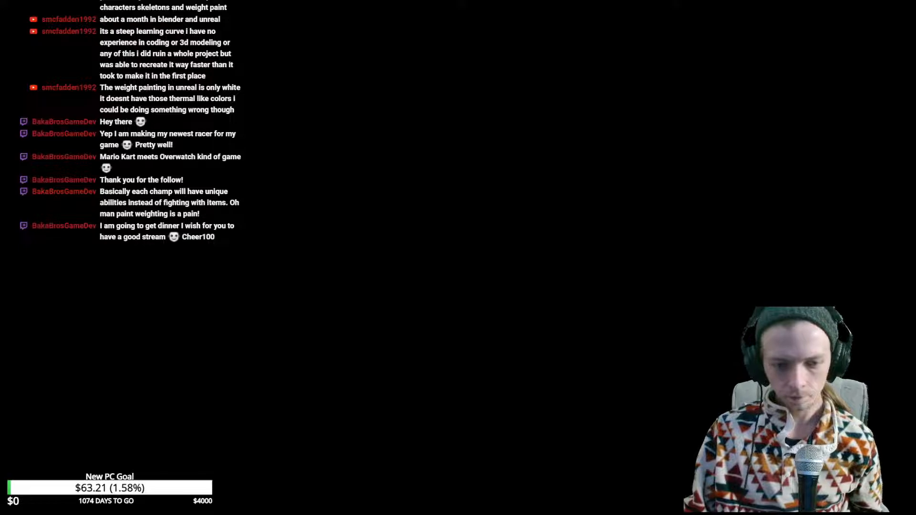
click(444, 418)
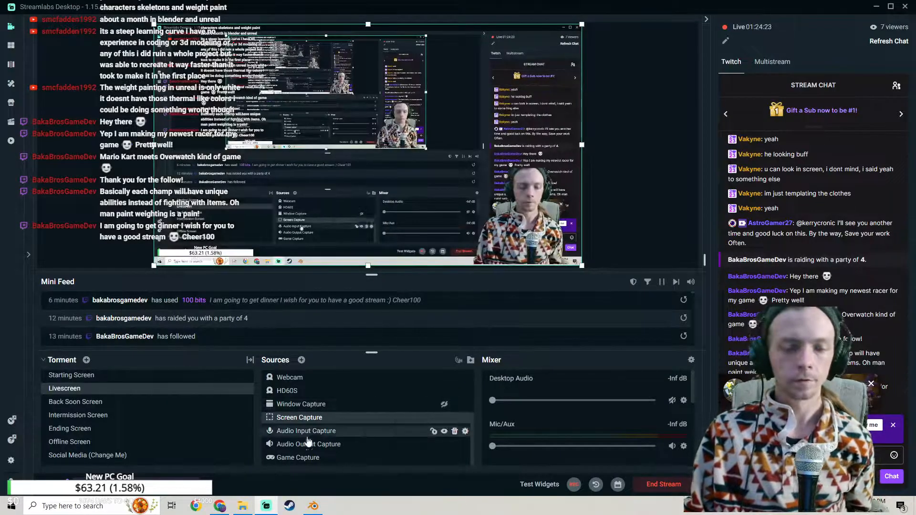
click(318, 503)
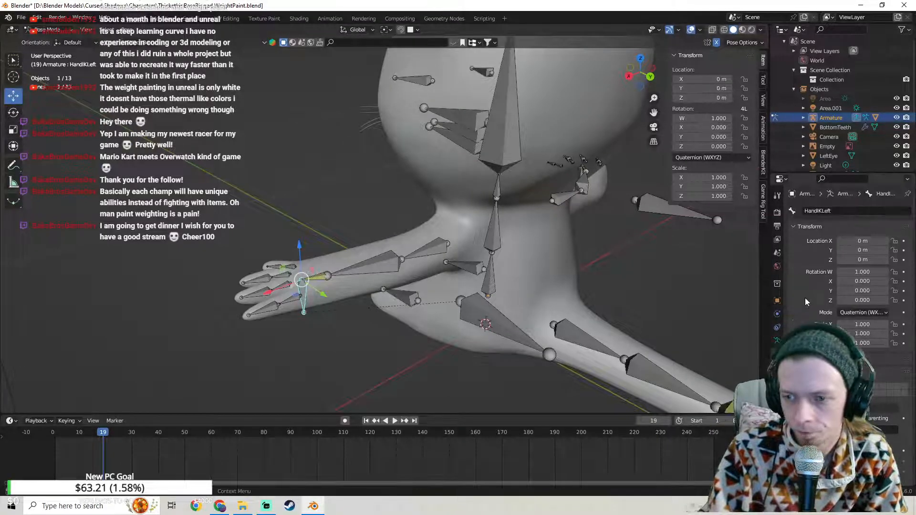
Step: Examine the bone properties of Arm0Left, including its relations and deform settings, with a brief selection of the adjoining arm bone
scroll(805, 298, down, 1)
middle_drag(543, 282, 500, 263)
click(403, 242)
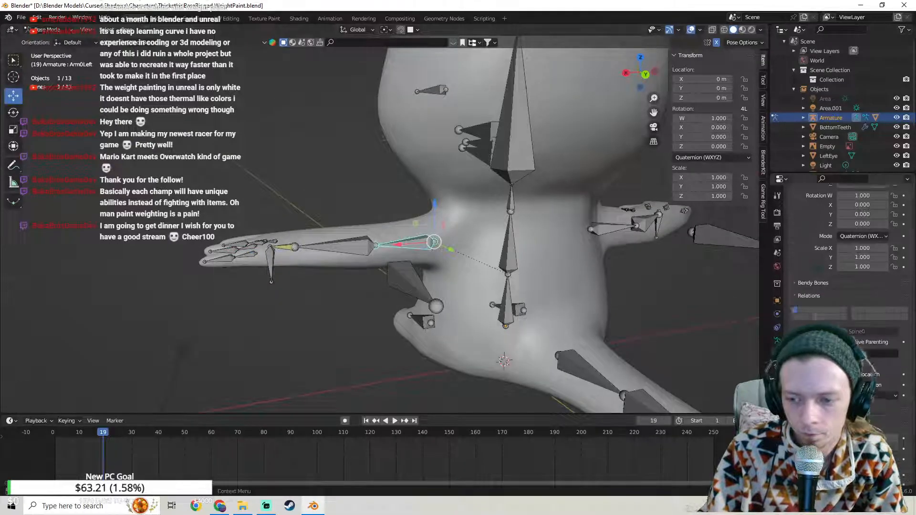
scroll(842, 300, down, 1)
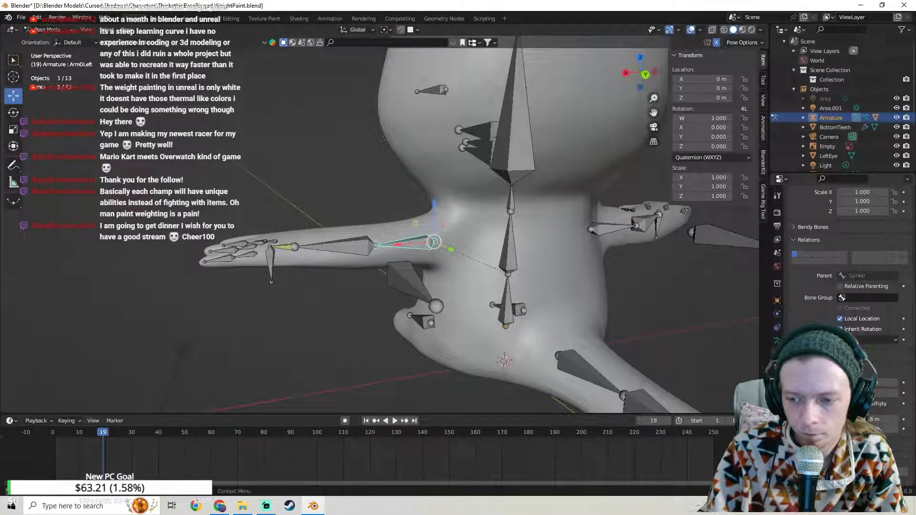
click(347, 241)
click(397, 243)
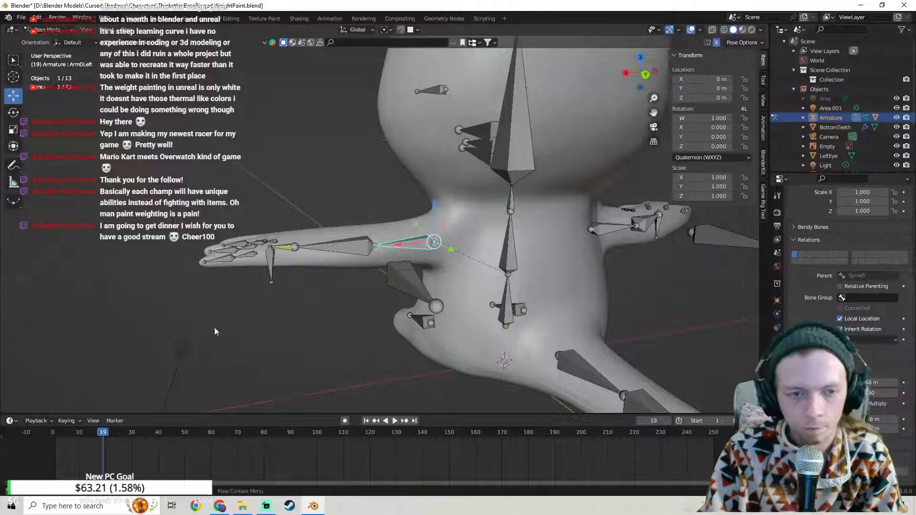
Step: Return to Object Mode and select the body mesh together with the armature, leaving their parenting unchanged
click(46, 29)
click(43, 38)
shift+middle_drag(339, 200, 393, 176)
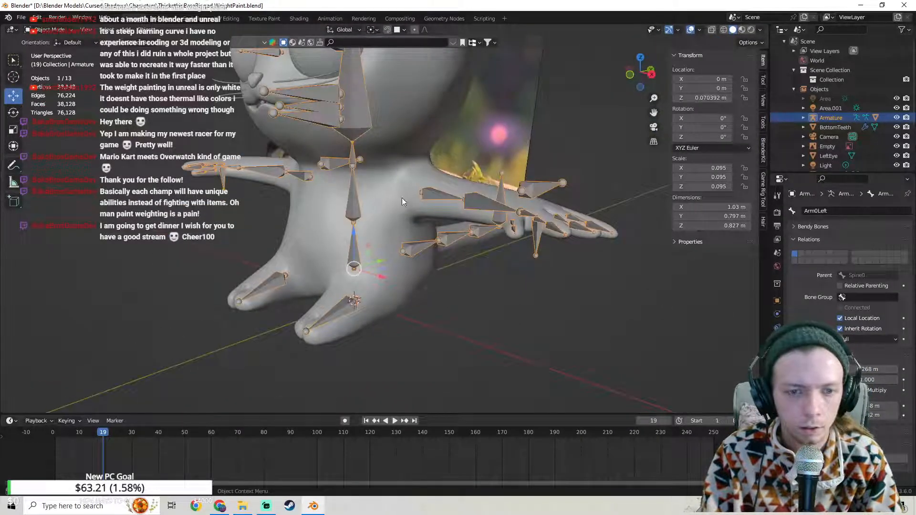
click(408, 195)
shift+click(438, 190)
right_click(418, 190)
mouse_move(418, 191)
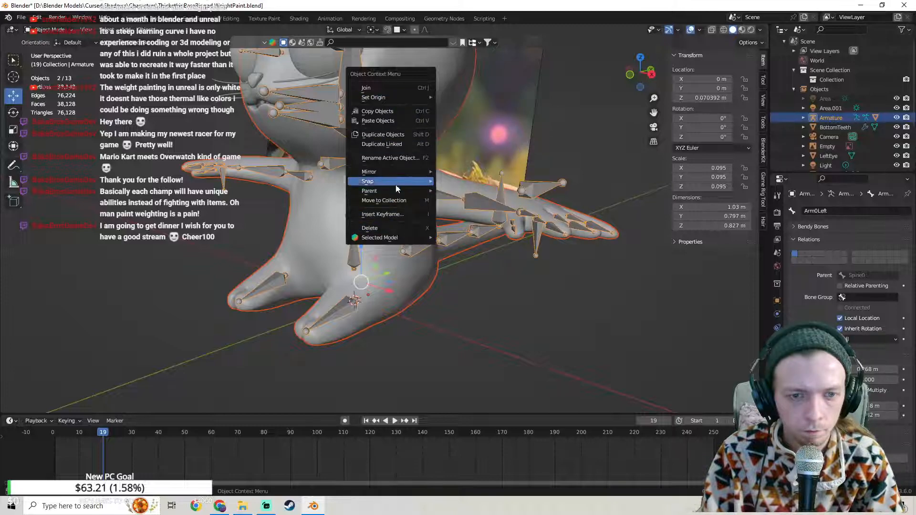
click(465, 354)
Step: Put the armature back in Pose Mode with the character's right arm in view
middle_drag(465, 353, 450, 223)
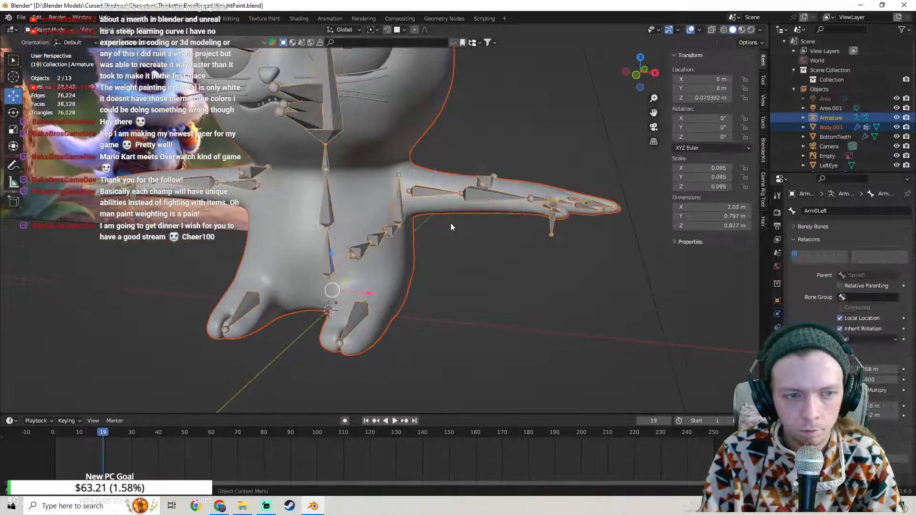
middle_drag(264, 209, 382, 241)
scroll(382, 241, up, 4)
middle_drag(219, 229, 487, 267)
middle_drag(486, 267, 339, 183)
click(49, 32)
click(47, 62)
Step: Set the right hand control bone's X, Y and Z location to 0
click(320, 229)
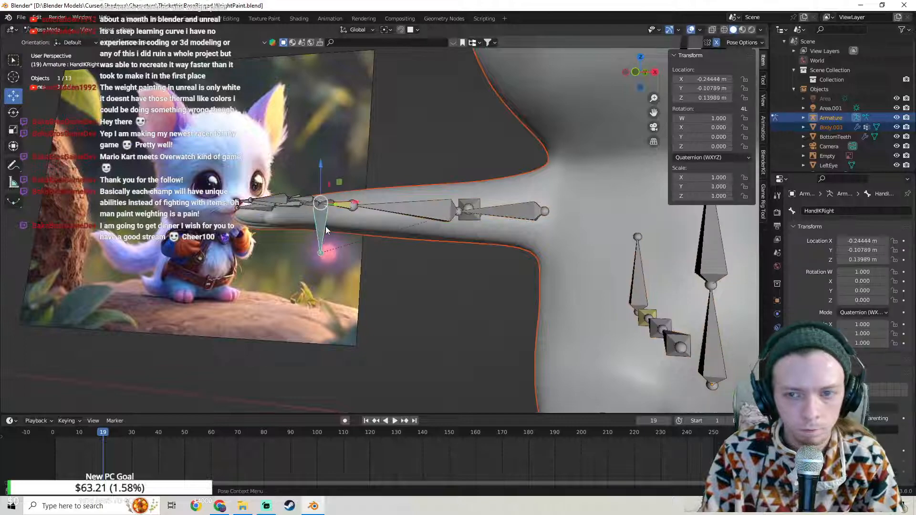
click(715, 80)
text(0)
key(Return)
click(711, 88)
text(0)
key(Return)
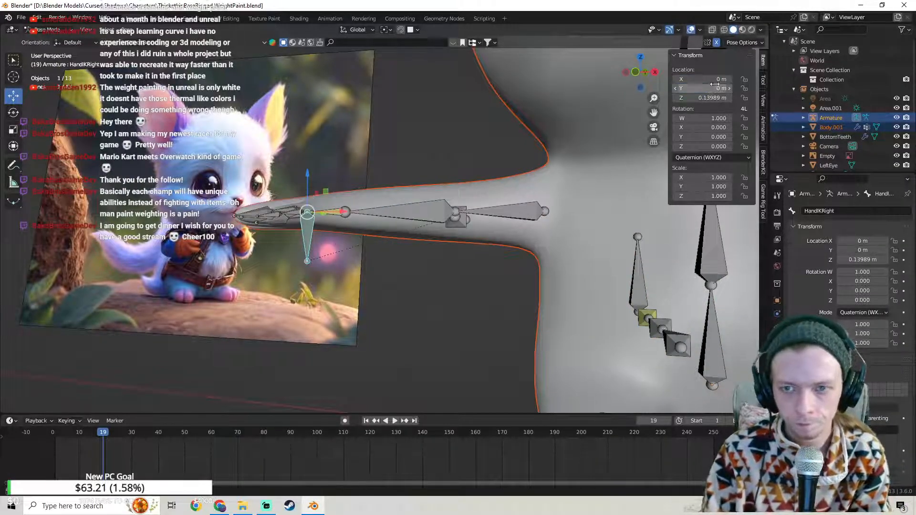
click(710, 97)
text(0)
key(Return)
Step: Inspect the reset arms and save the file ThicketkinBaseRigged.WeightPaint.blend
scroll(460, 147, down, 2)
shift+middle_drag(510, 194, 274, 190)
click(558, 232)
middle_drag(558, 231, 458, 215)
click(21, 18)
click(38, 85)
Step: Test-move the tail's control bone and cancel the move
middle_drag(267, 212, 414, 212)
click(527, 222)
key(g)
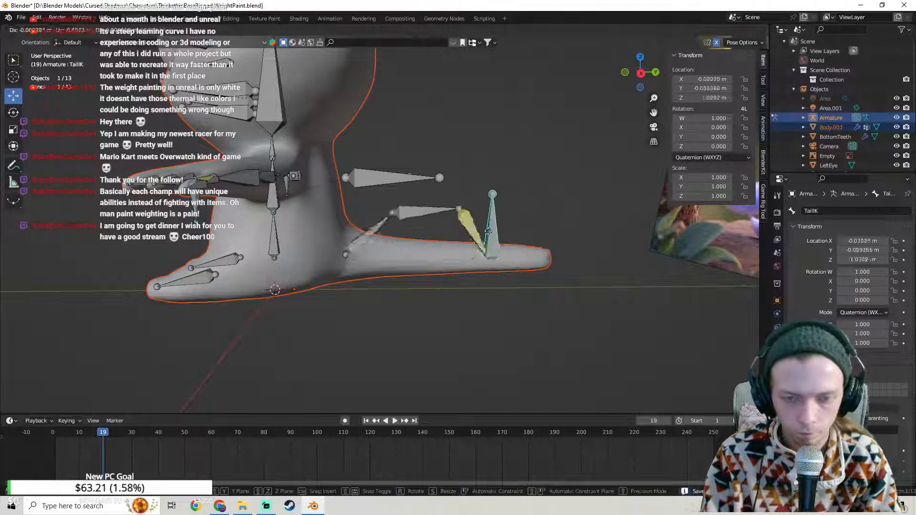
right_click(479, 221)
Step: Return to Object Mode and select only the body mesh
middle_drag(386, 219, 455, 226)
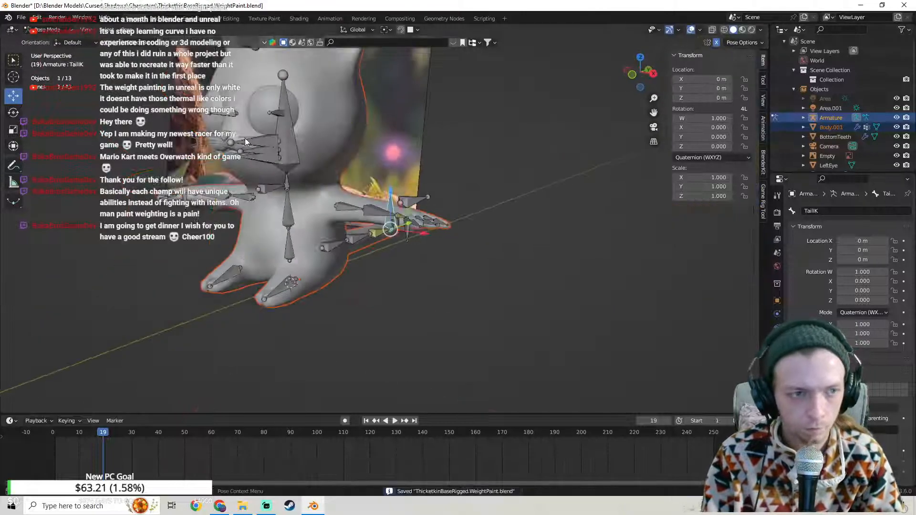
click(48, 32)
click(48, 39)
shift+middle_drag(325, 211, 429, 203)
click(398, 217)
scroll(425, 202, up, 4)
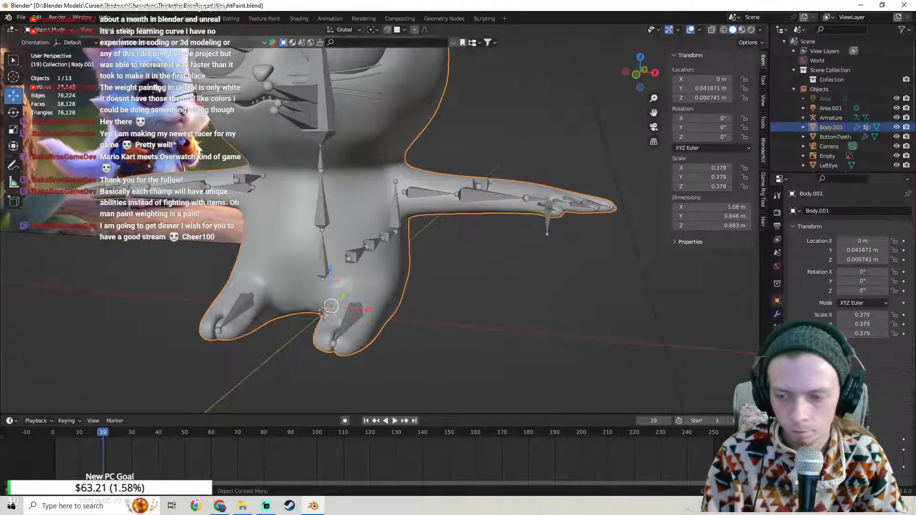
Step: Delete vertex groups from the body mesh one after another, starting with Arm0Left
click(777, 367)
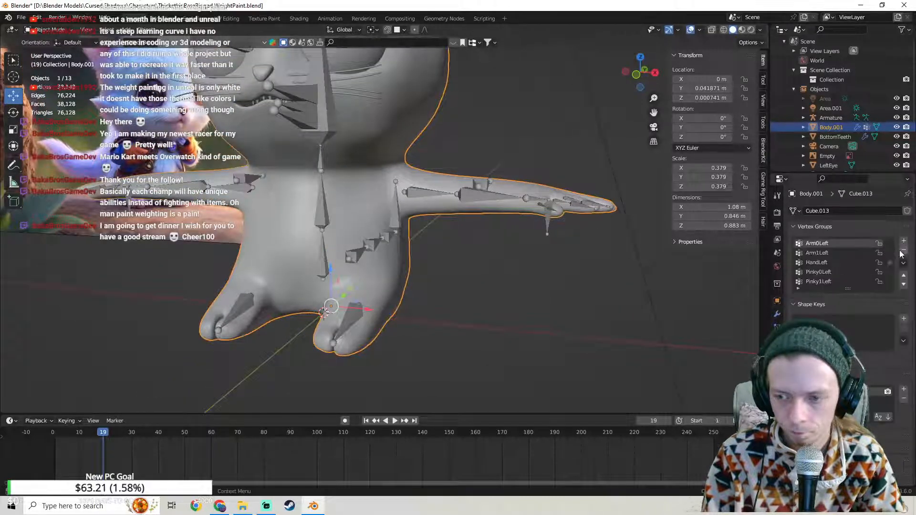
drag(888, 261, 888, 289)
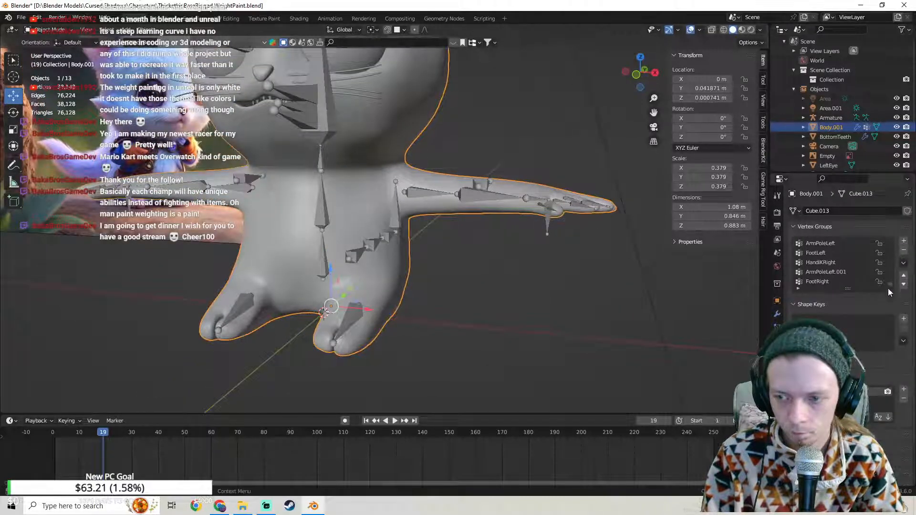
click(903, 250)
click(902, 251)
click(903, 251)
click(902, 251)
click(902, 251)
click(902, 251)
click(903, 251)
click(902, 250)
click(903, 250)
click(903, 251)
click(903, 251)
click(902, 251)
click(902, 251)
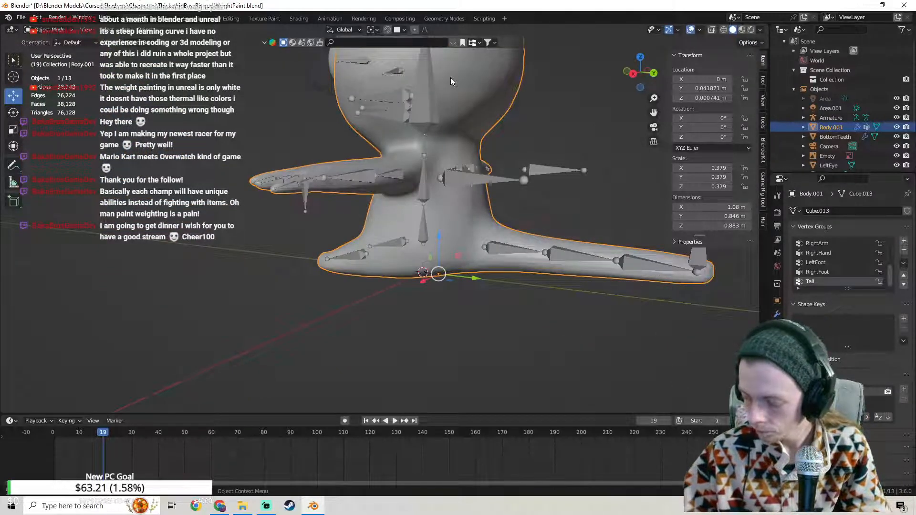
Step: Put the armature in Pose Mode and set the Arm0Left bone's envelope deform distance to 0.05 m
middle_drag(491, 167, 366, 160)
scroll(419, 142, up, 3)
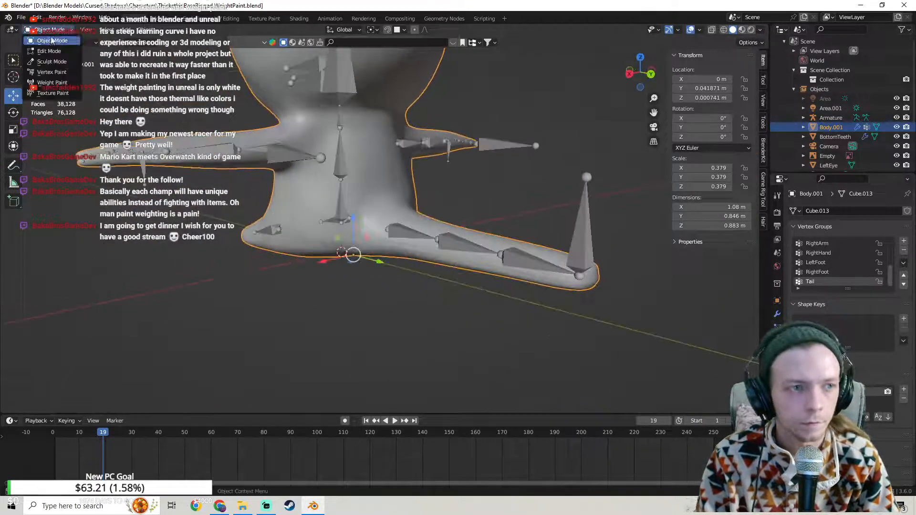
middle_drag(345, 301, 467, 185)
click(466, 181)
click(31, 30)
click(47, 62)
click(452, 178)
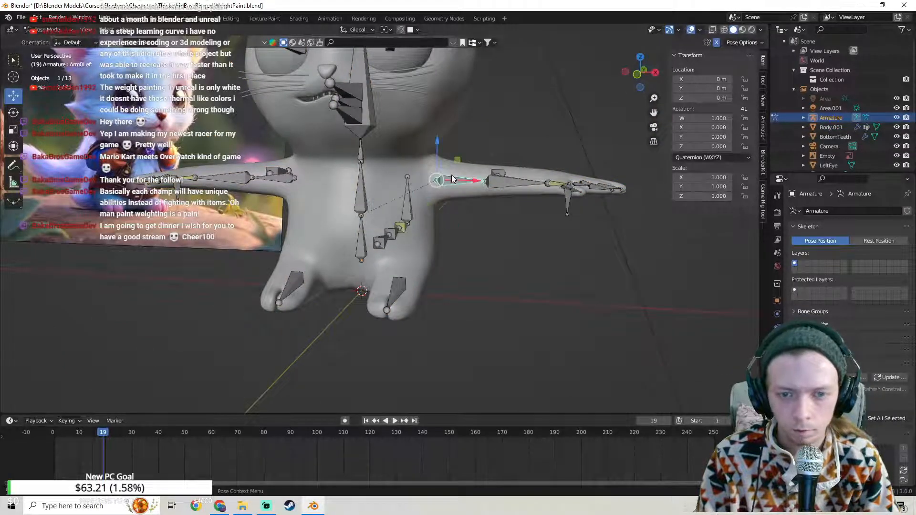
scroll(849, 262, down, 2)
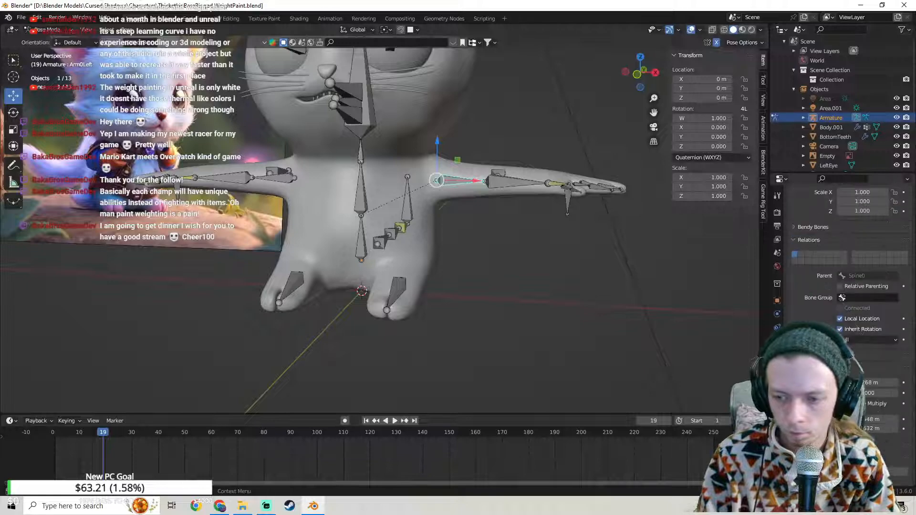
text(0.05 m)
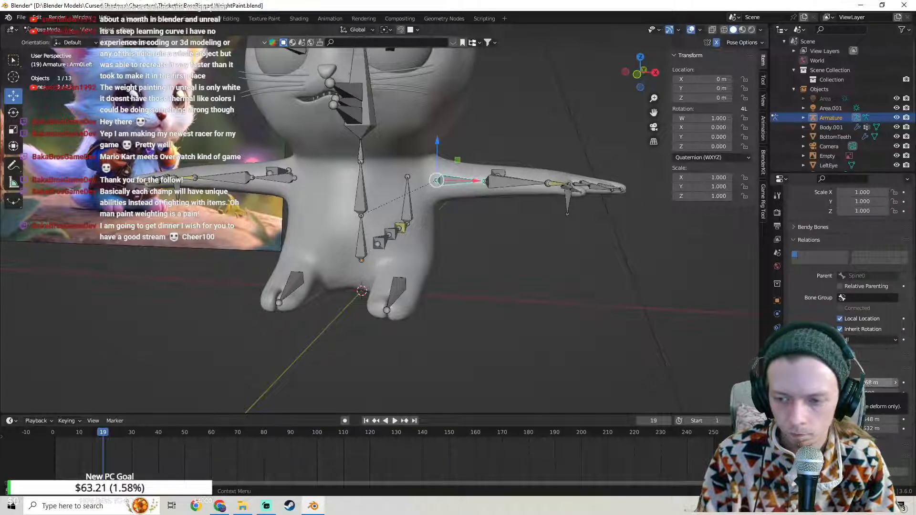
Step: Return to Object Mode and parent the body mesh to the armature with automatic weights
key(ctrl+Tab)
right_click(444, 182)
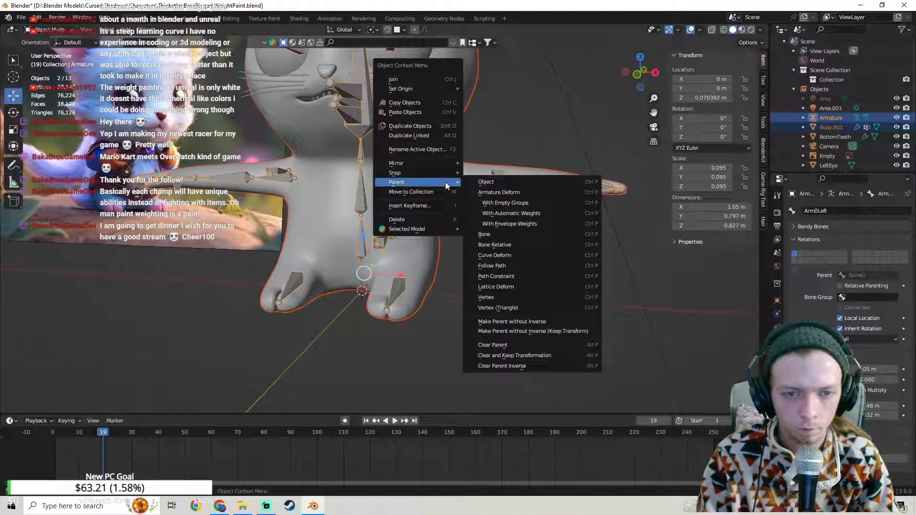
click(511, 214)
middle_drag(497, 213, 362, 210)
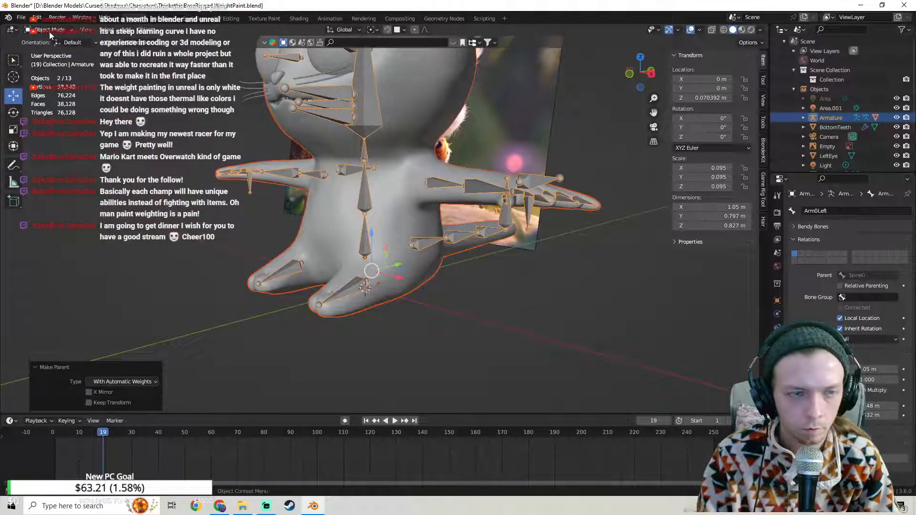
Step: Put the body mesh in Weight Paint mode and pick the Arm0Left bone to inspect its weights
click(437, 167)
right_click(438, 168)
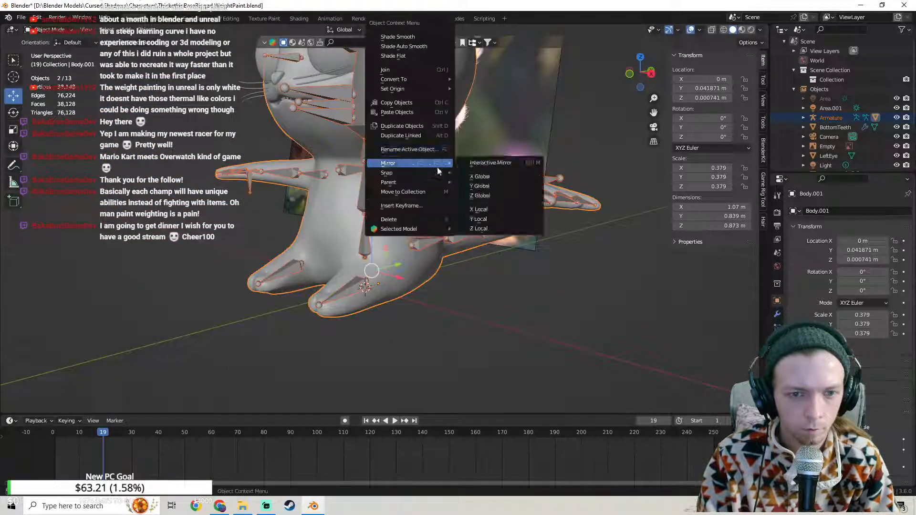
click(48, 29)
click(48, 83)
middle_drag(496, 229, 518, 232)
shift+click(461, 185)
ctrl+click(476, 185)
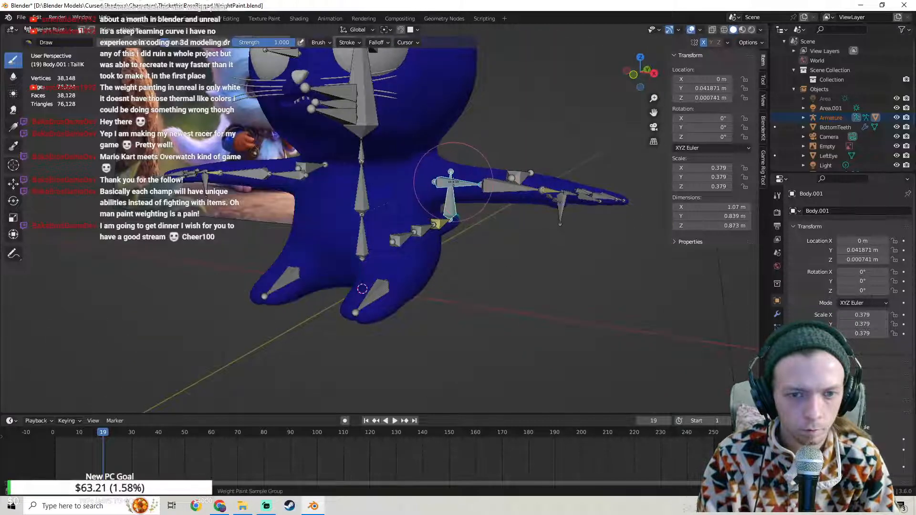
Step: Undo the Weight Paint switch and the automatic-weights parenting, and select only the body mesh
mouse_move(476, 185)
middle_down()
mouse_move(301, 192)
mouse_move(485, 181)
middle_up()
key(ctrl+Tab)
shift+click(485, 181)
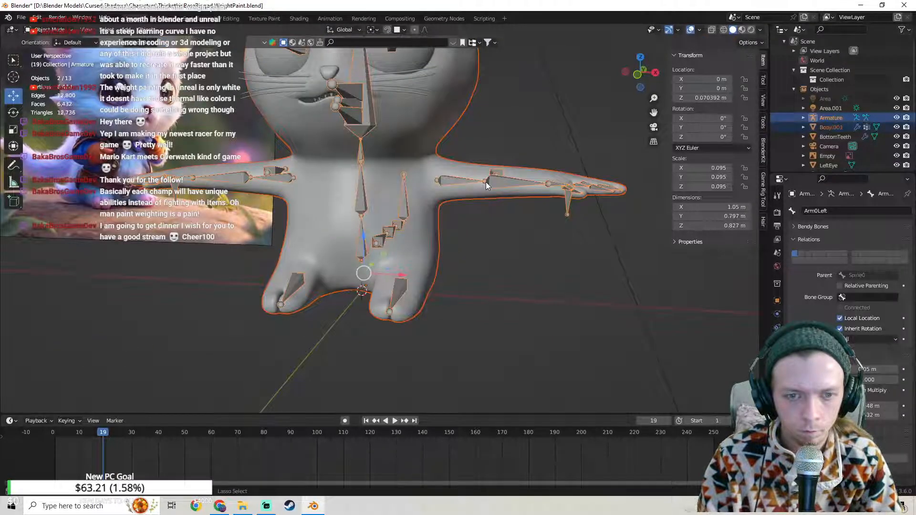
click(485, 182)
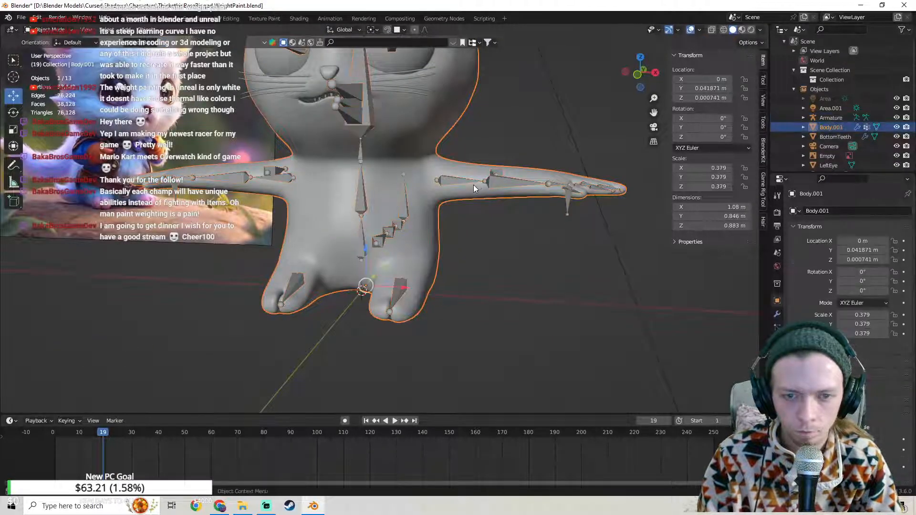
Step: Check Arm0Left's deform settings in the armature's Edit Mode, and undo back to Object Mode with only the body mesh selected
key(Tab)
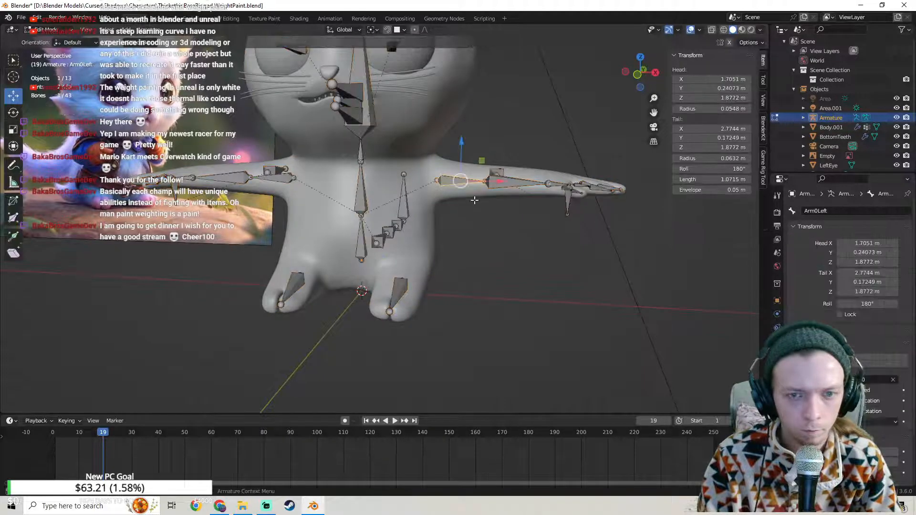
scroll(849, 263, down, 3)
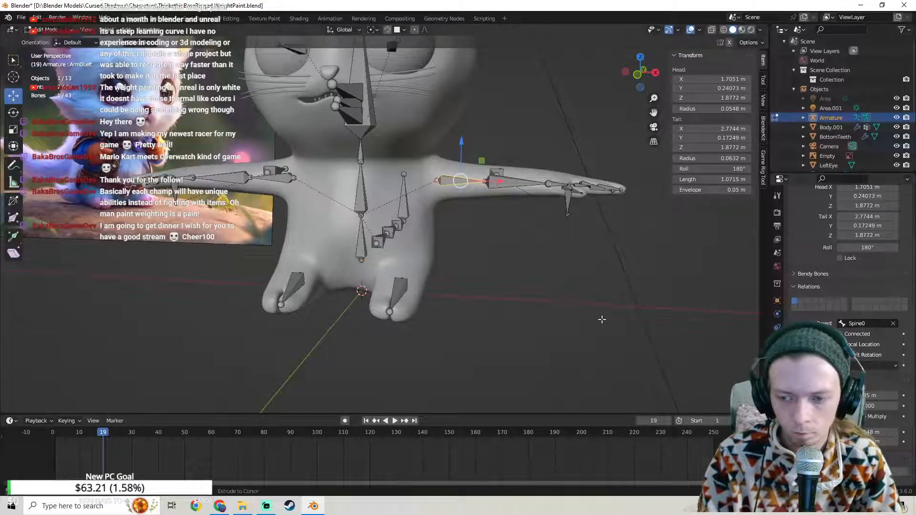
key(ctrl+z)
key(ctrl+z)
key(ctrl+z)
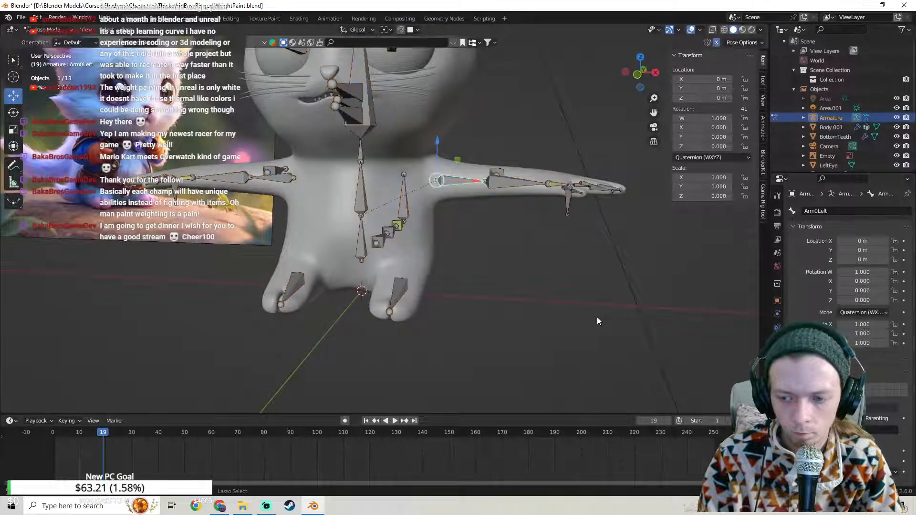
key(ctrl+z)
key(ctrl+z)
key(ctrl+z)
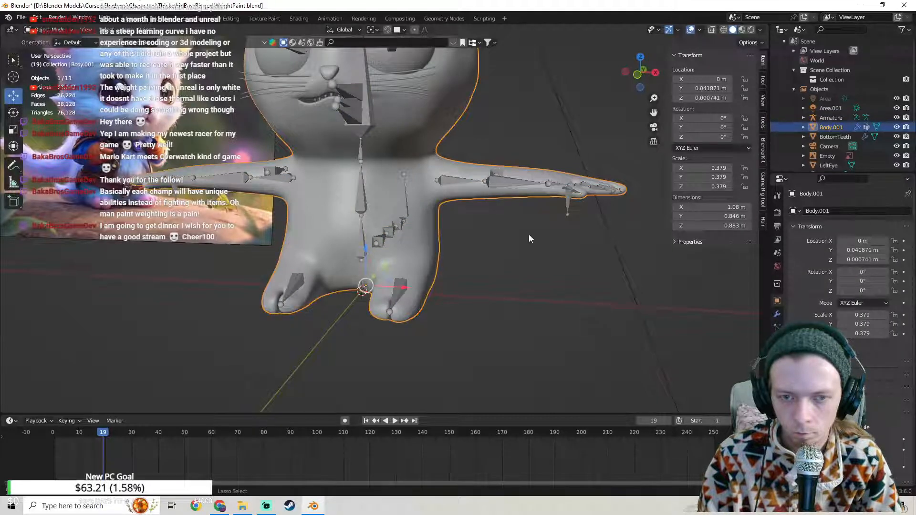
Step: Select the armature, enter its Edit Mode, and check the envelope distance of the Arm0Left bone
click(450, 179)
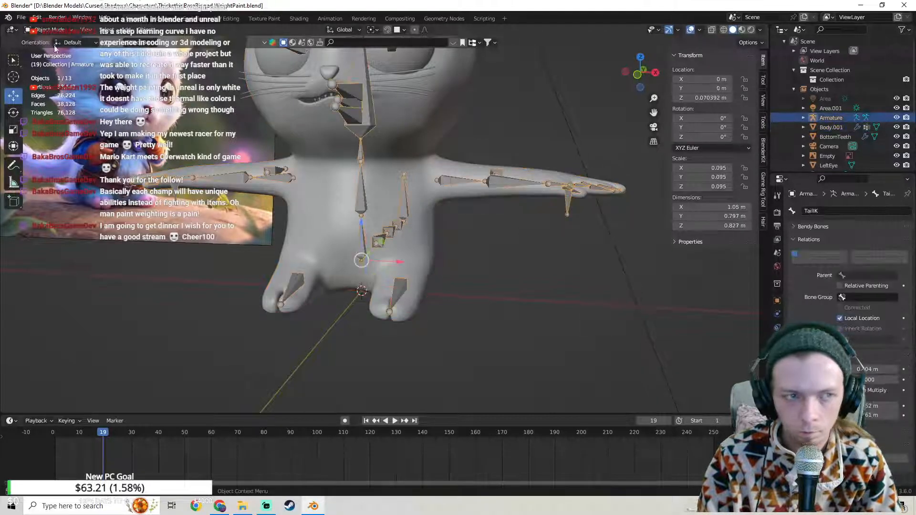
click(48, 30)
click(45, 62)
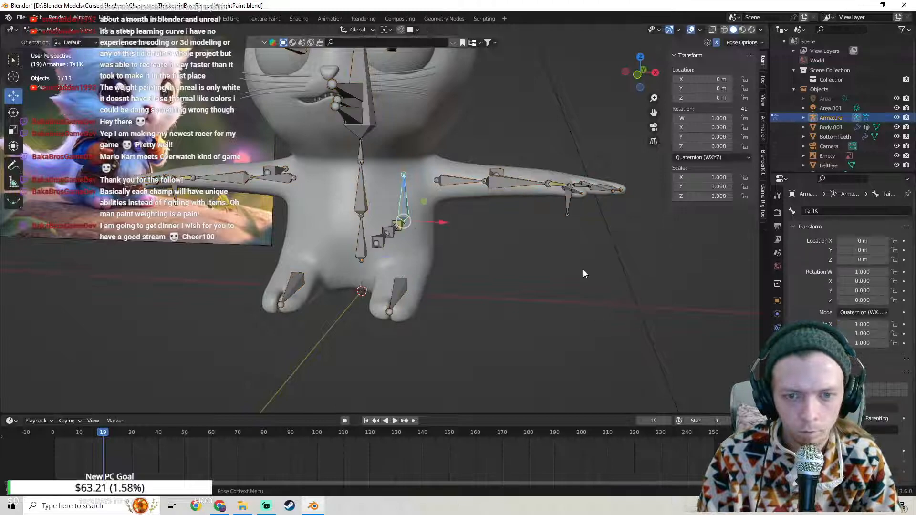
key(Tab)
click(444, 180)
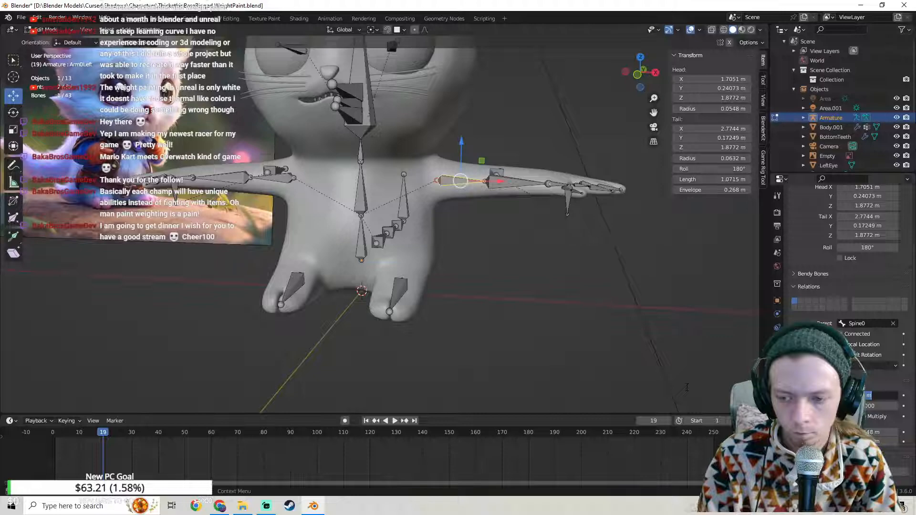
key(Return)
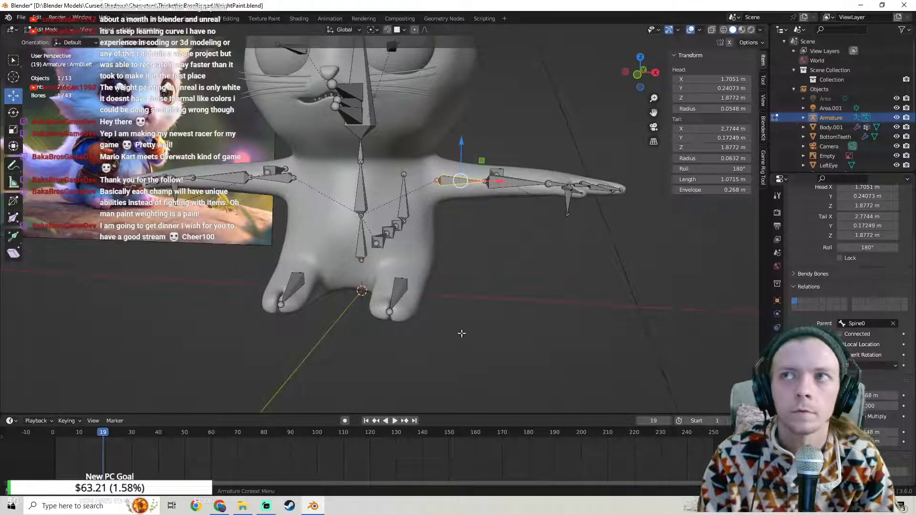
Step: Return to Object Mode and select the armature together with the body mesh, keeping the body mesh active
middle_drag(445, 345, 67, 210)
click(50, 30)
click(51, 41)
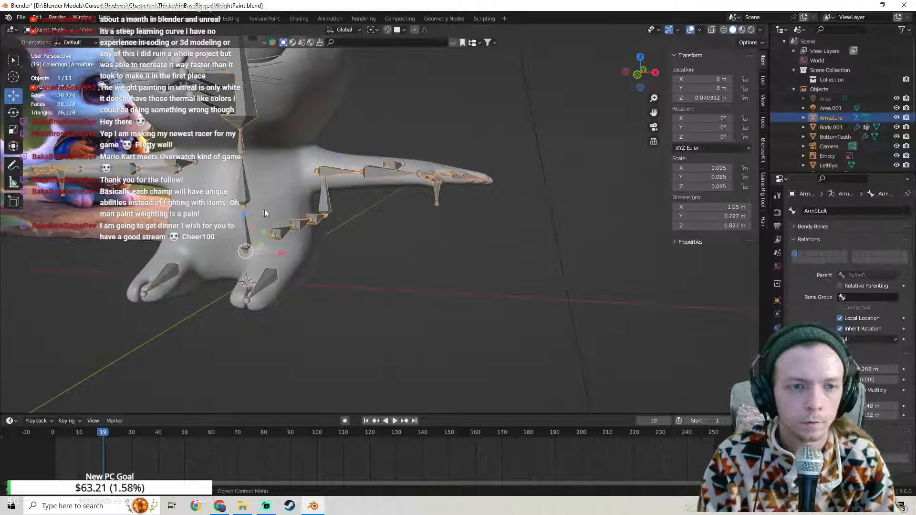
middle_drag(314, 209, 336, 213)
shift+click(305, 167)
shift+click(325, 173)
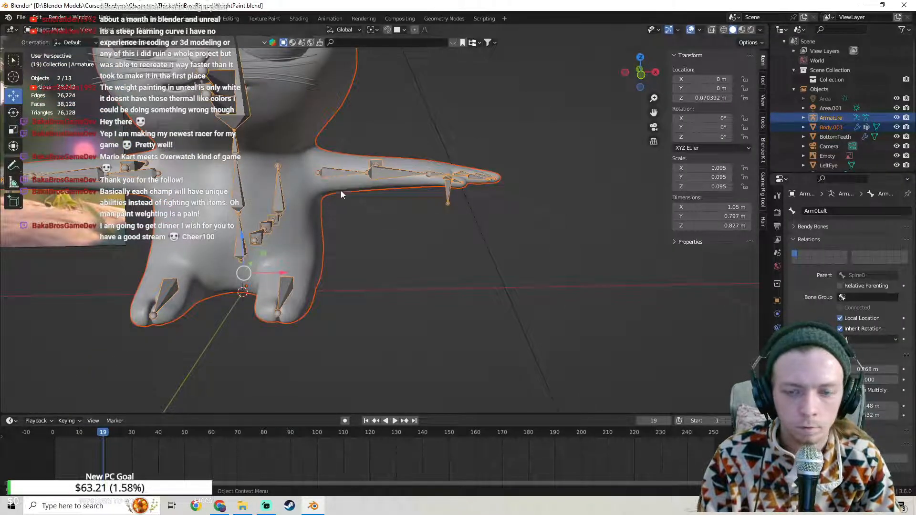
right_click(323, 161)
mouse_move(323, 161)
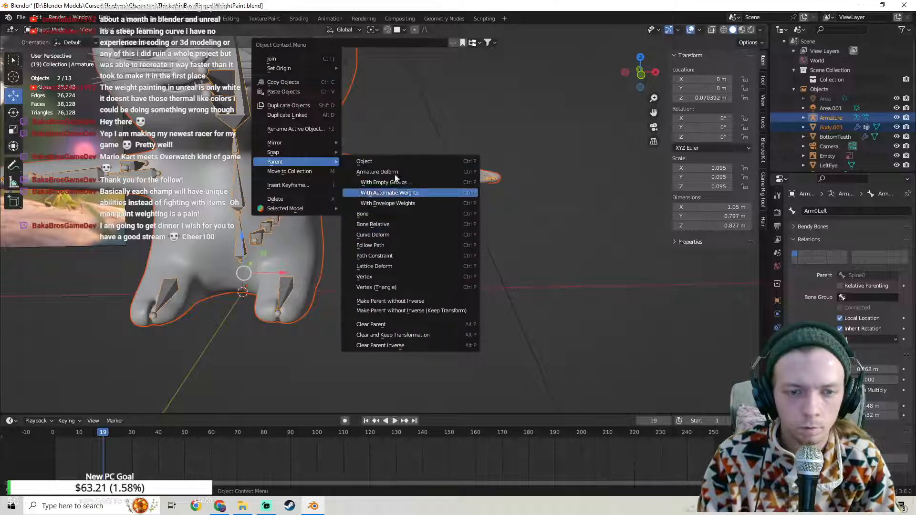
shift+click(333, 152)
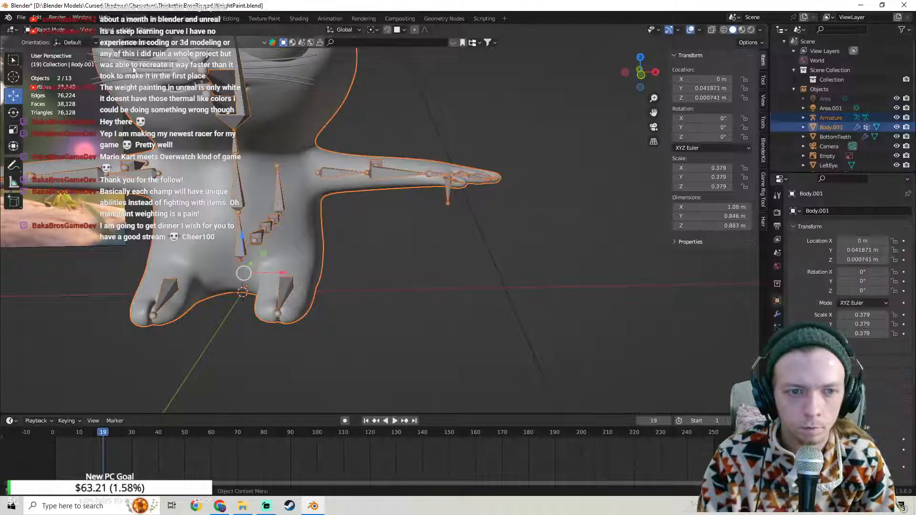
Step: Switch to Weight Paint mode and try to pick Arm0Left to examine the weights on the unparented body mesh
click(47, 29)
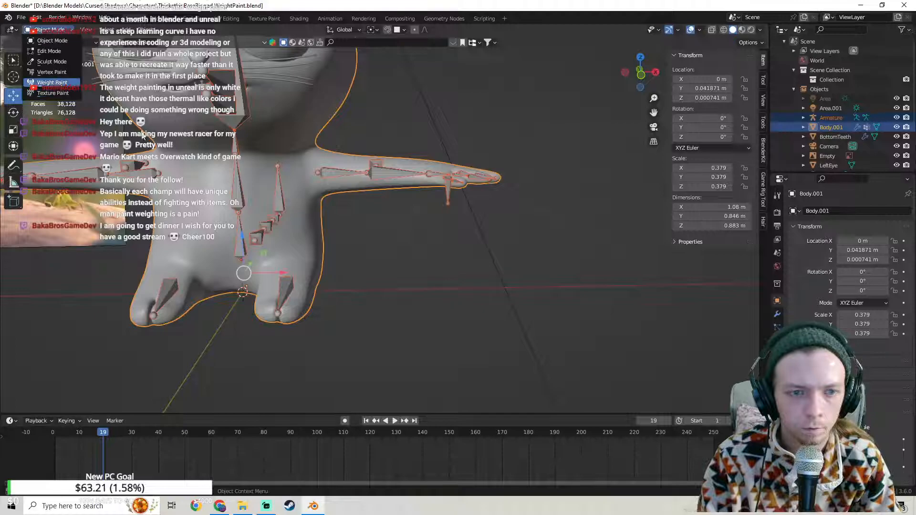
click(53, 83)
shift+middle_drag(322, 163, 410, 257)
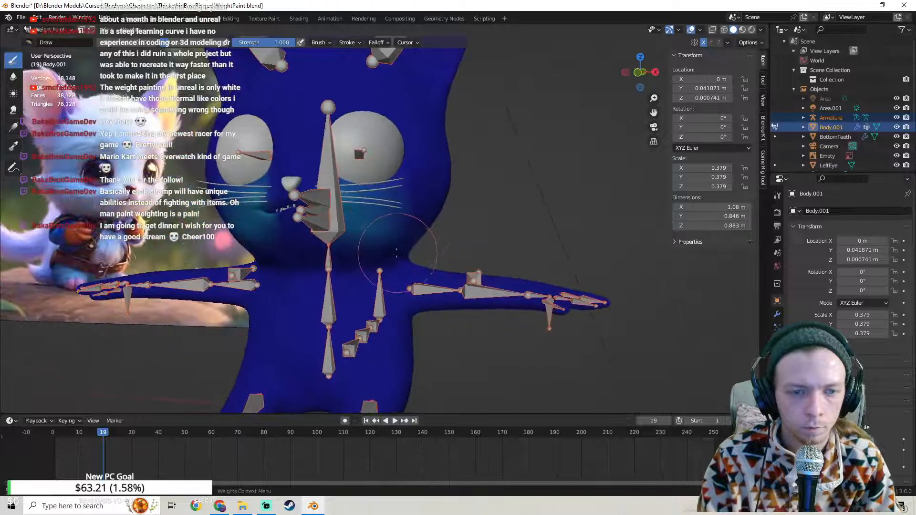
shift+click(432, 288)
drag(327, 222, 364, 195)
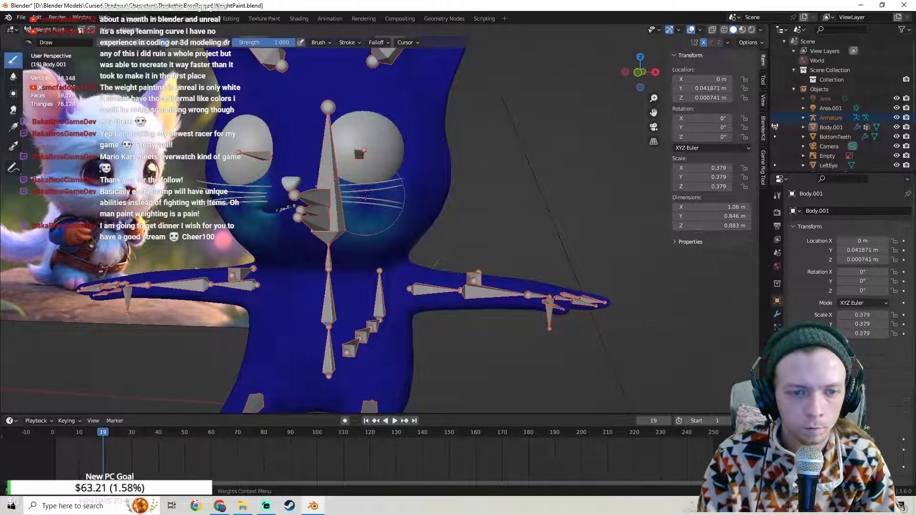
scroll(384, 225, down, 3)
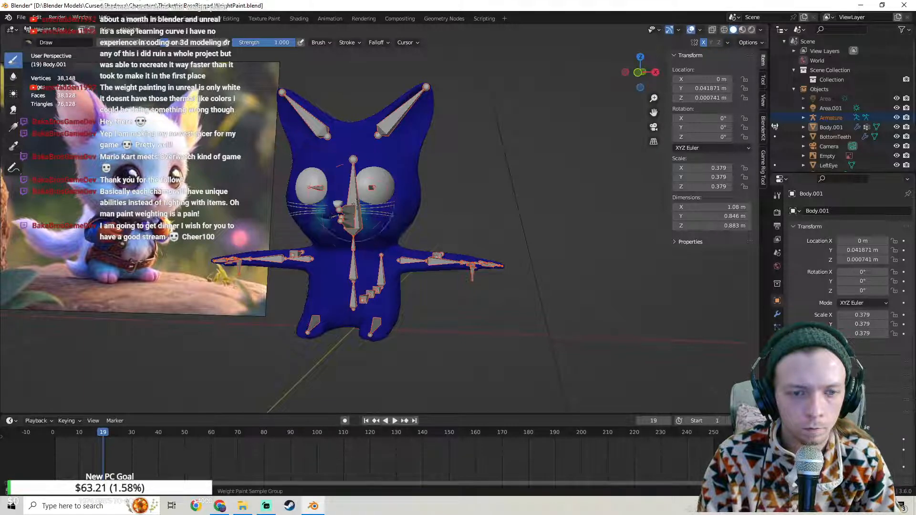
drag(366, 220, 358, 208)
middle_drag(340, 218, 454, 301)
mouse_move(432, 142)
middle_down()
mouse_move(362, 286)
mouse_move(324, 260)
mouse_move(360, 292)
middle_up()
scroll(359, 298, up, 6)
Step: Return to Object Mode, select the body mesh and the armature, and parent the body with automatic weights
click(56, 31)
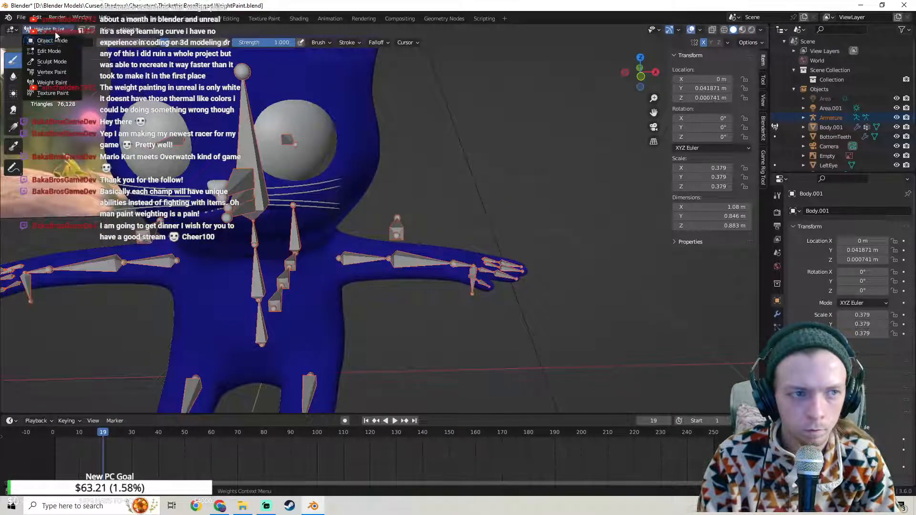
click(56, 41)
middle_drag(247, 211, 373, 210)
click(370, 213)
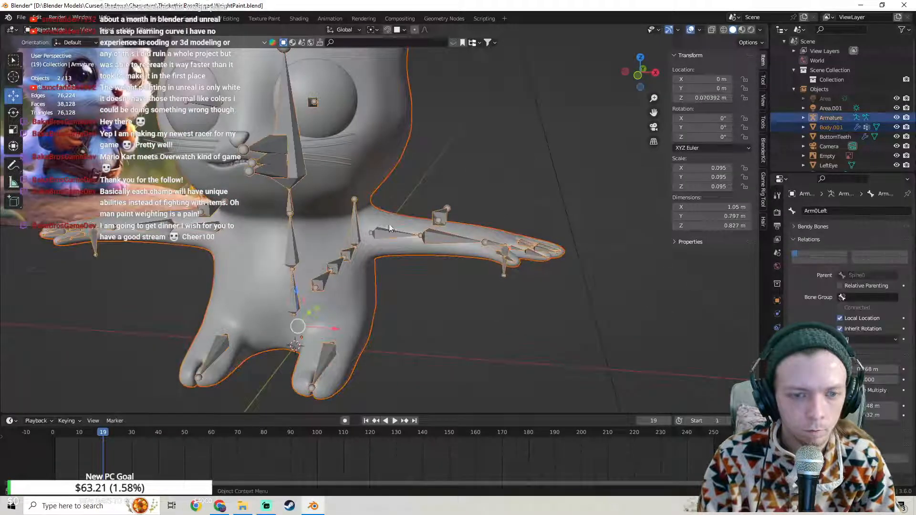
shift+click(402, 219)
shift+click(392, 228)
shift+click(375, 237)
right_click(375, 236)
mouse_move(376, 236)
click(457, 267)
Step: Put the body mesh in Weight Paint mode on its own and examine the weights around the left arm
click(56, 18)
click(56, 20)
click(56, 31)
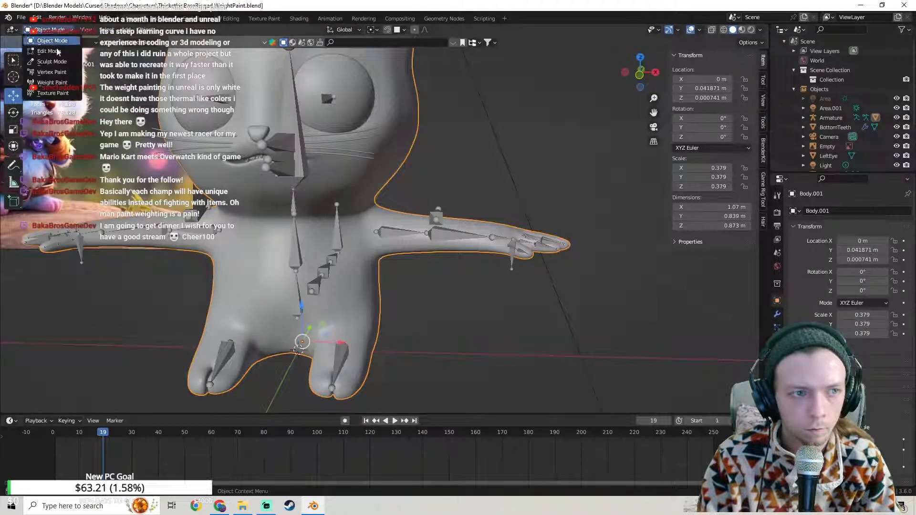
click(50, 83)
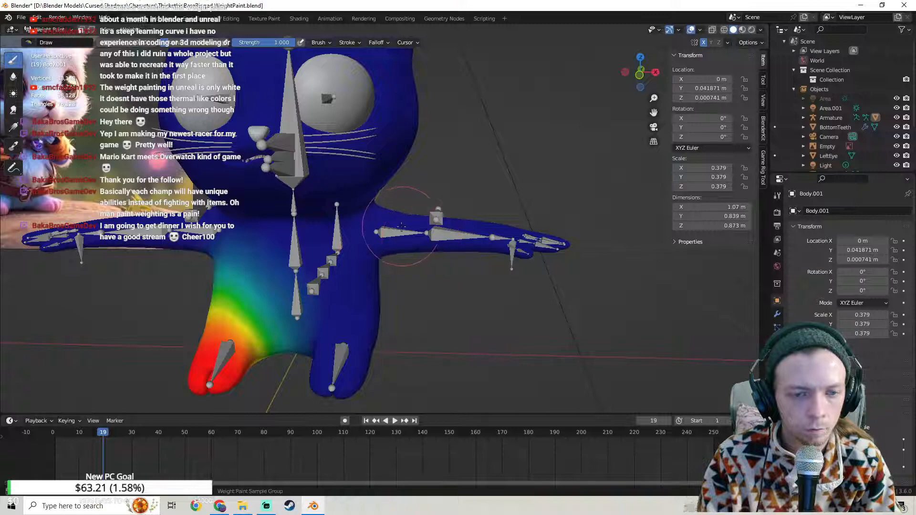
middle_drag(389, 232, 358, 239)
scroll(410, 249, up, 4)
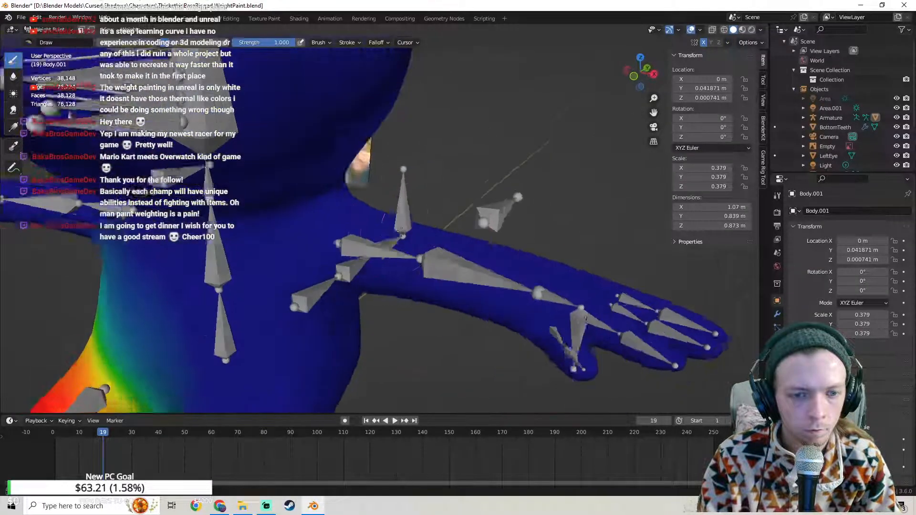
scroll(363, 234, down, 6)
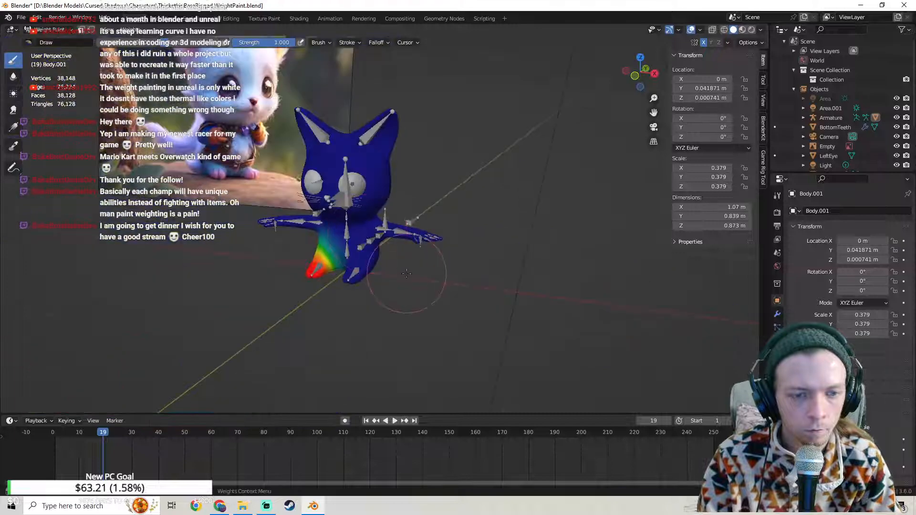
scroll(401, 270, up, 5)
Step: Return to Object Mode, select the armature plus the body mesh as active object, and re-enter Weight Paint mode
click(51, 30)
click(52, 40)
click(360, 240)
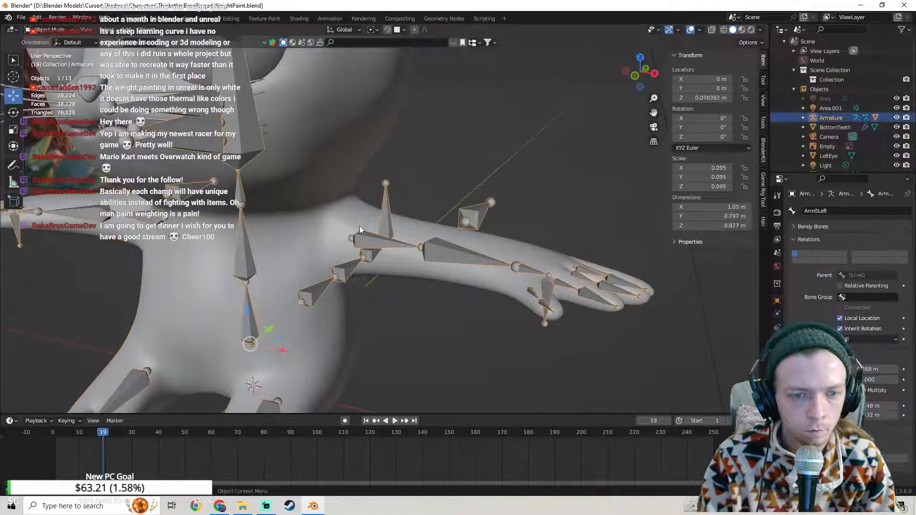
shift+click(351, 207)
click(50, 29)
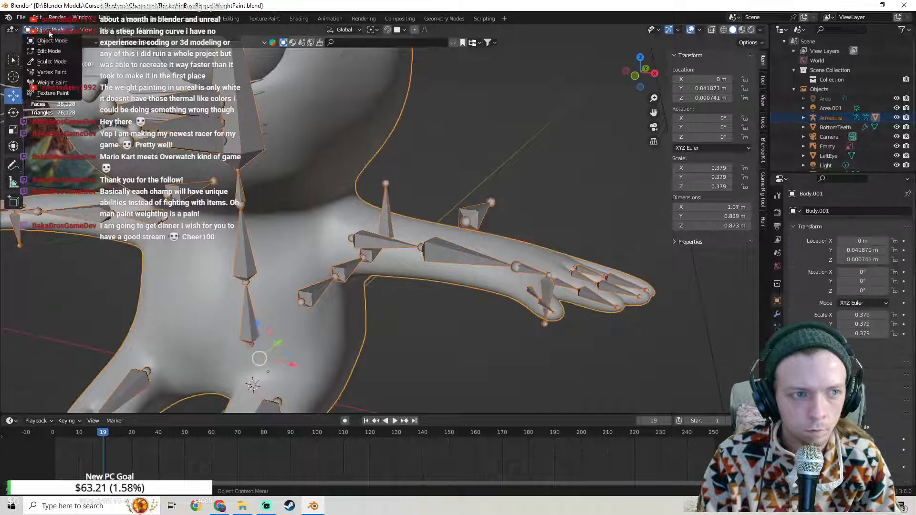
click(47, 85)
Step: Pick the Arm0Left bone in Weight Paint mode and examine its weights around the left shoulder
mouse_move(445, 233)
middle_down()
mouse_move(258, 229)
mouse_move(234, 214)
mouse_move(324, 276)
mouse_move(384, 240)
mouse_move(280, 230)
middle_up()
scroll(384, 239, down, 4)
middle_drag(365, 371, 327, 329)
mouse_move(399, 306)
middle_down()
mouse_move(506, 290)
mouse_move(328, 274)
mouse_move(367, 255)
mouse_move(396, 259)
middle_up()
scroll(514, 301, up, 5)
key(ctrl+Tab)
click(394, 260)
click(395, 259)
click(395, 259)
shift+click(395, 259)
key(ctrl+Tab)
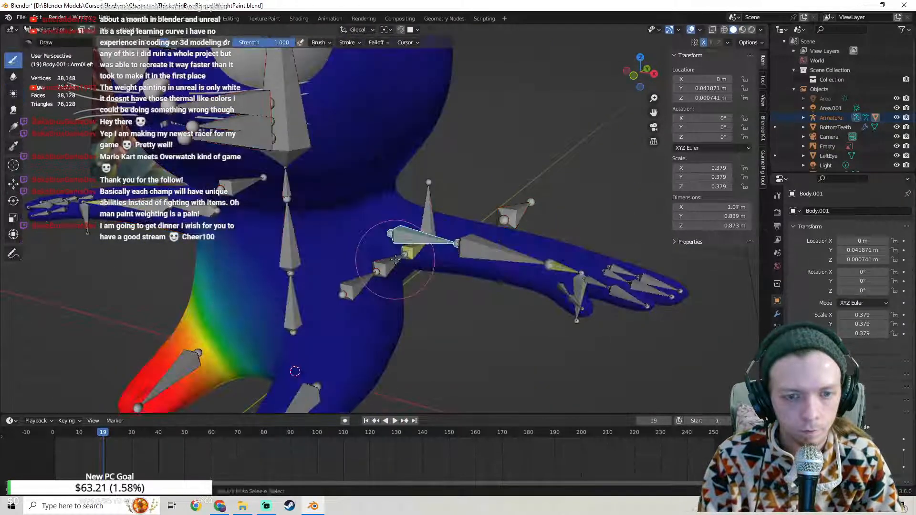
ctrl+click(395, 260)
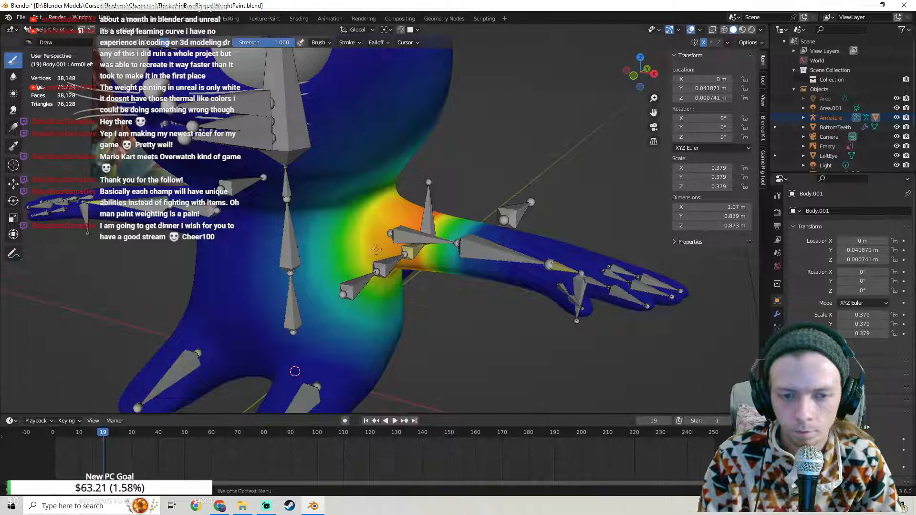
ctrl+click(403, 239)
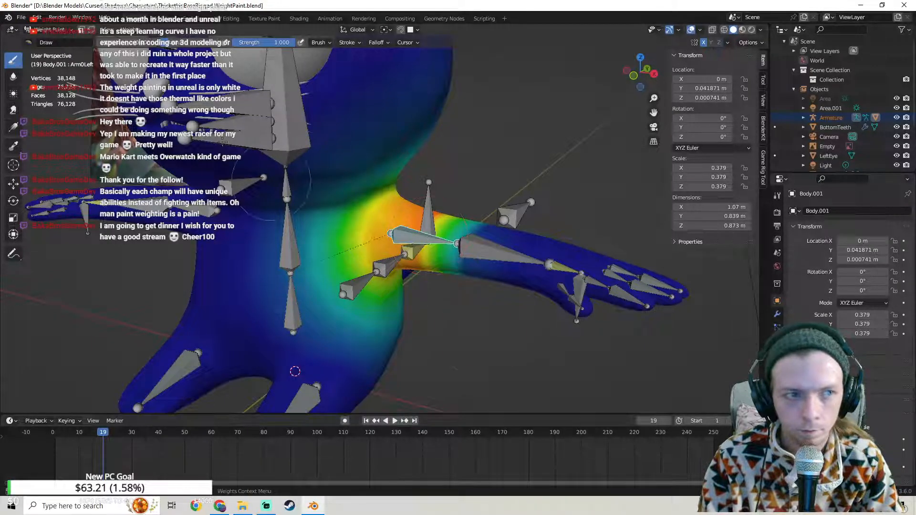
Step: Leave the mesh editing, open the armature in Edit Mode, and set the Arm0Left bone's head radius to 0 m
click(62, 30)
click(84, 50)
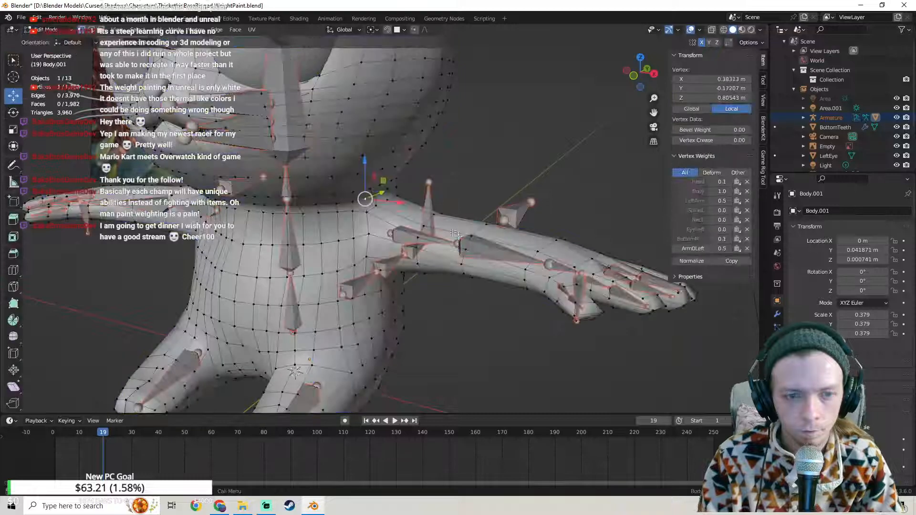
click(407, 235)
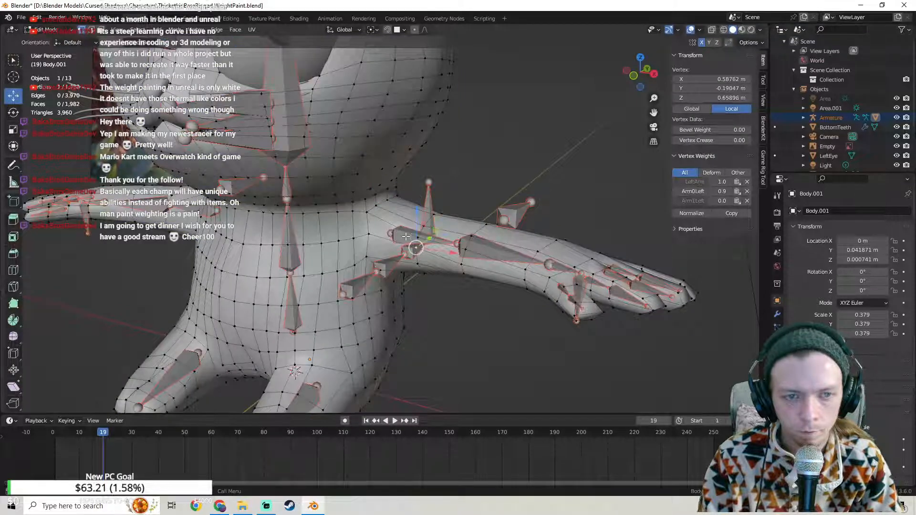
key(Tab)
click(410, 237)
key(Tab)
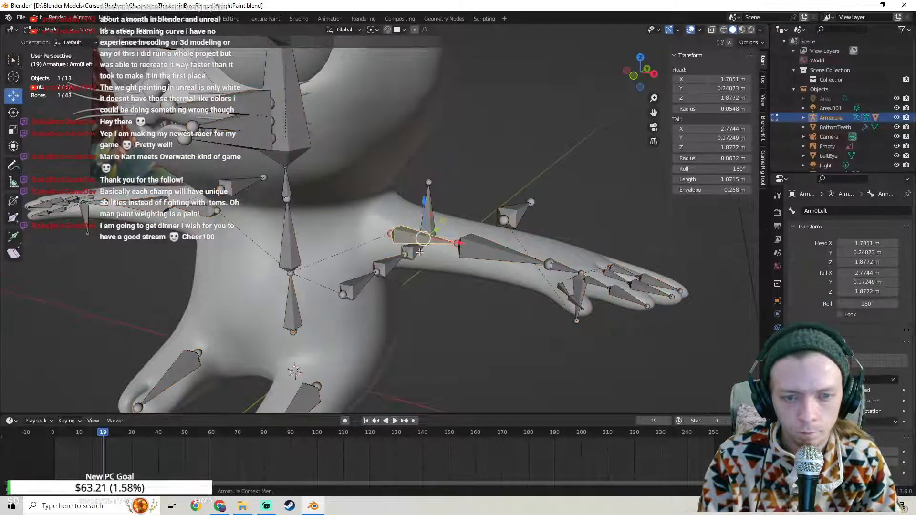
scroll(839, 267, down, 3)
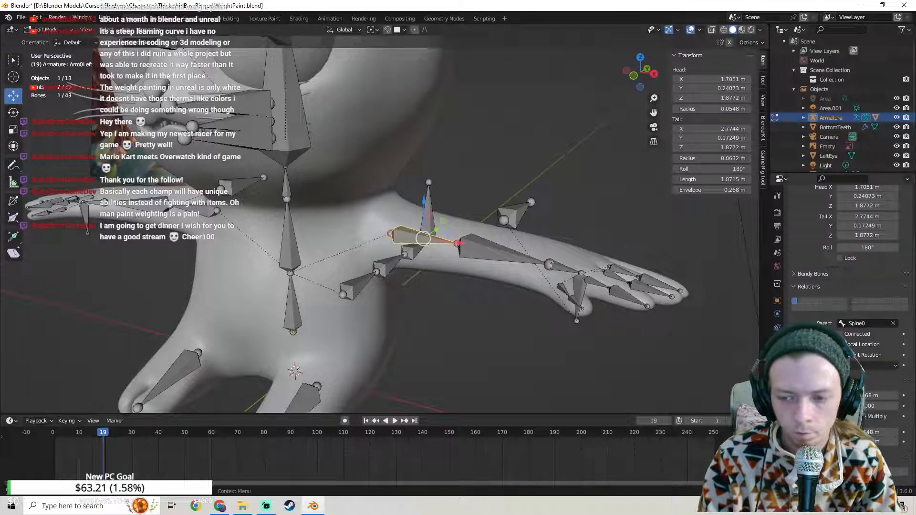
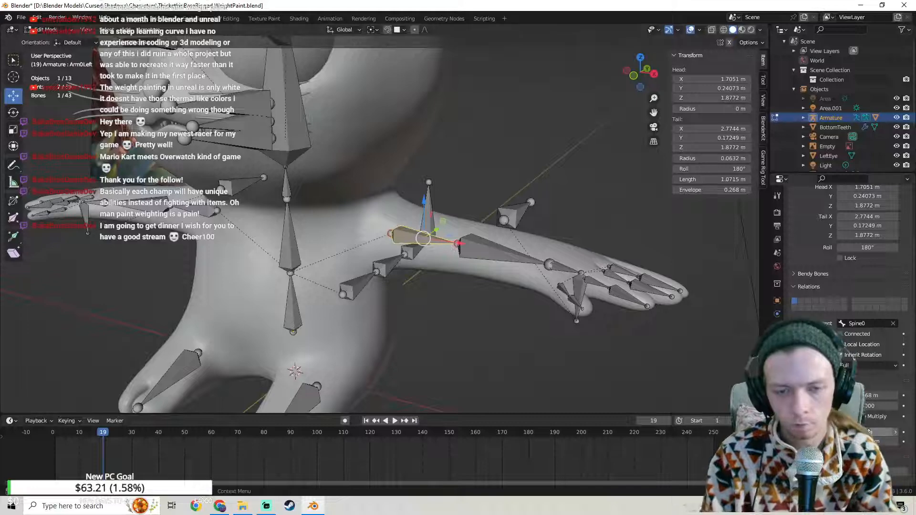
middle_drag(458, 216, 544, 276)
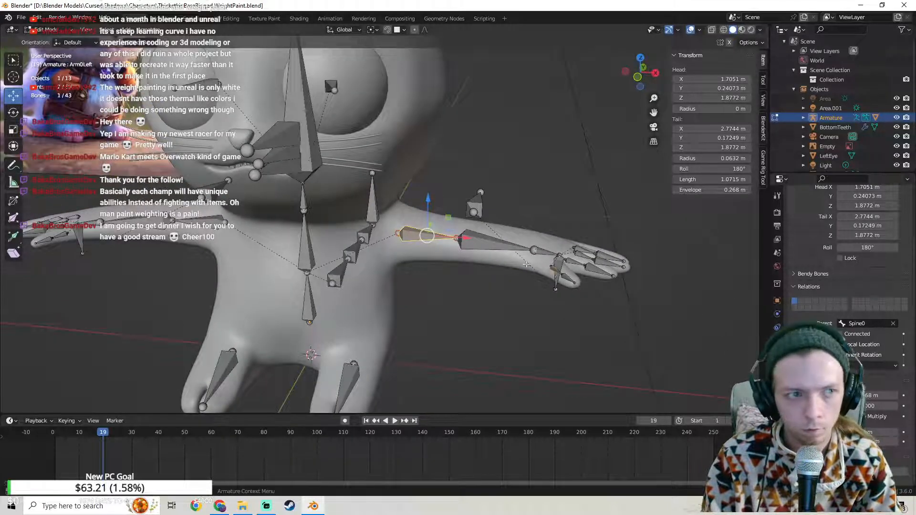
Step: Switch the armature to Pose Mode, move HandIKLeft to test the left shoulder deformation, and undo the move
key(ctrl+Tab)
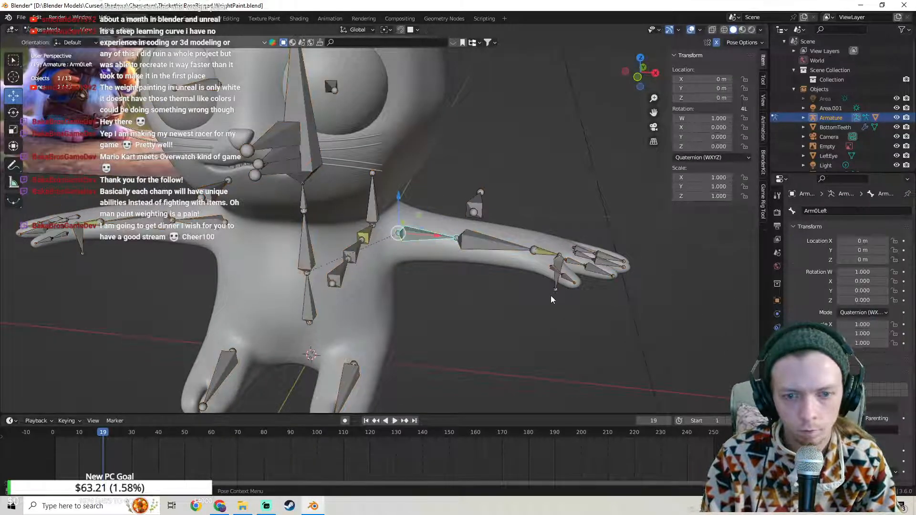
click(559, 268)
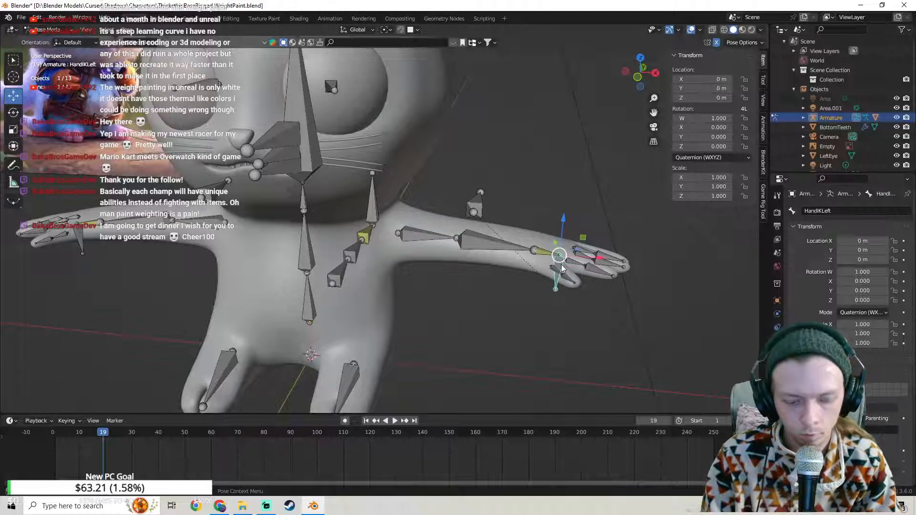
key(g)
click(458, 247)
middle_drag(457, 247, 321, 258)
key(ctrl+z)
Step: Test the shoulder deformation from other angles with further HandIKLeft moves, reverting each one
middle_drag(419, 260, 500, 261)
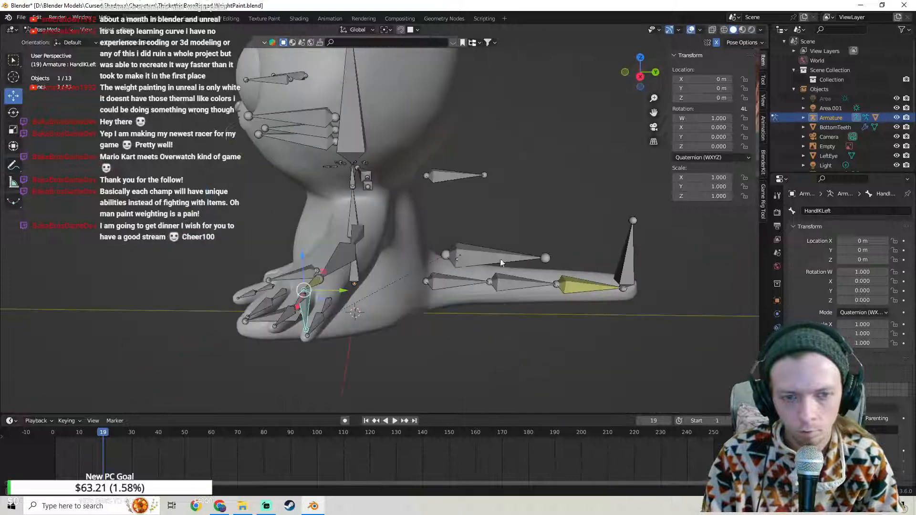
key(g)
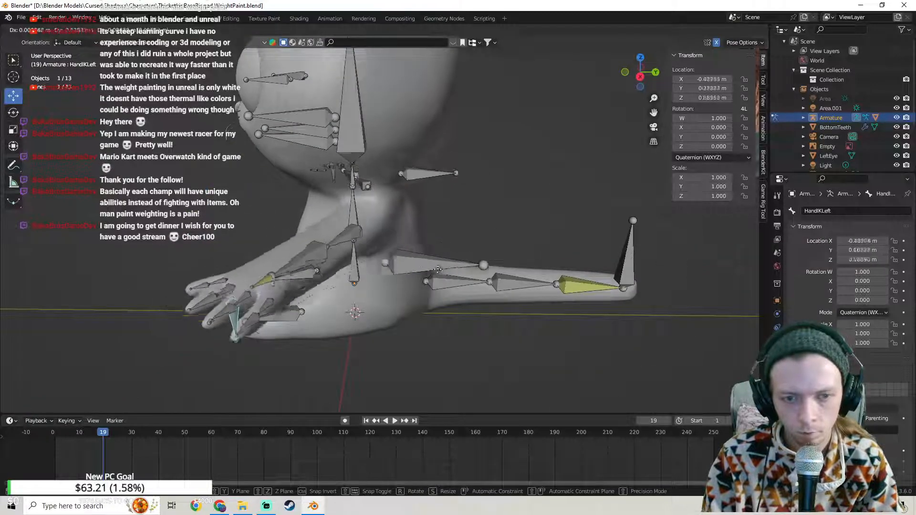
click(451, 248)
key(ctrl+z)
middle_drag(441, 252, 501, 258)
key(g)
click(373, 250)
key(ctrl+z)
middle_drag(373, 252, 460, 251)
key(g)
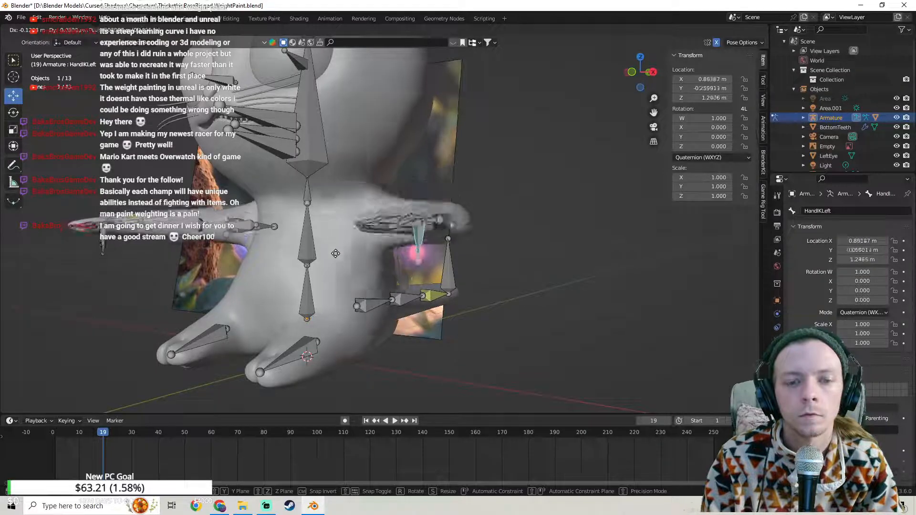
right_click(327, 271)
Step: Select the Arm0Left bone in Pose Mode and open its envelope radius in the deform settings for editing
middle_drag(327, 272, 450, 279)
scroll(450, 279, up, 3)
click(416, 227)
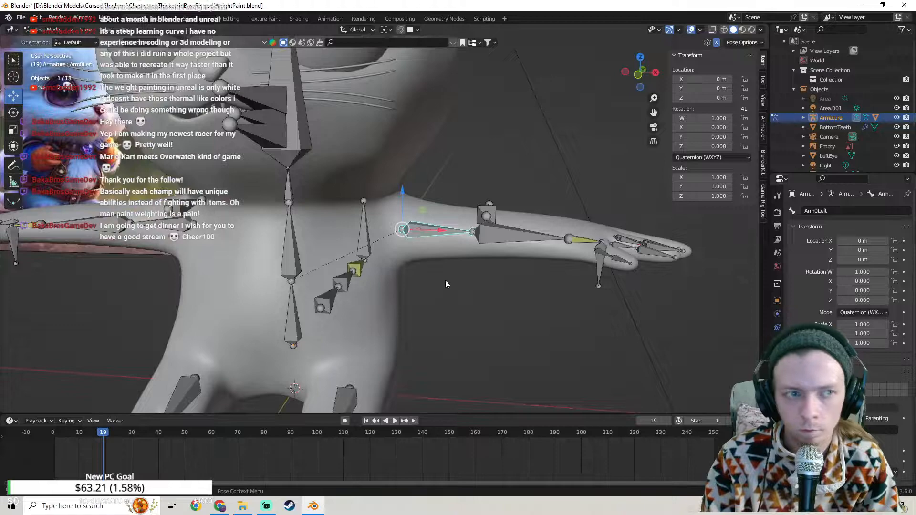
scroll(809, 306, down, 5)
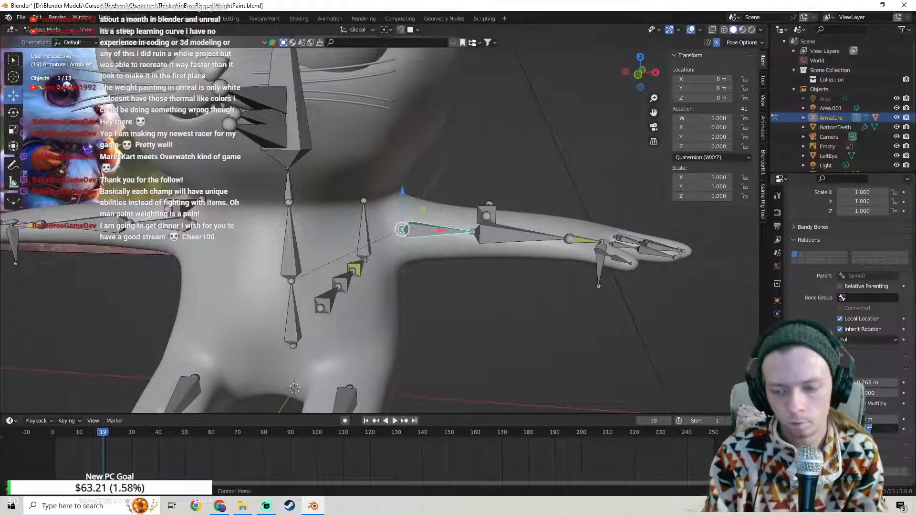
Step: Try to bend the left arm by moving the left hand IK bone inward toward the body, and undo the move
scroll(499, 268, down, 3)
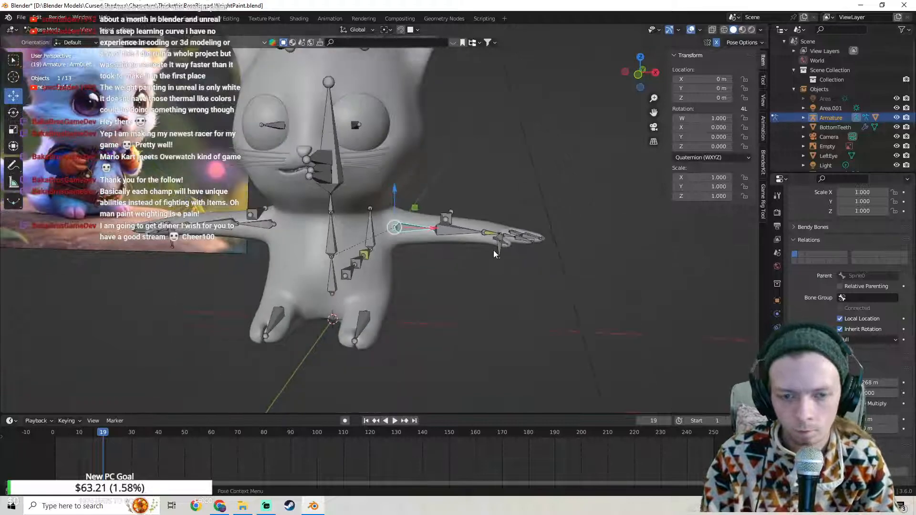
click(496, 249)
key(g)
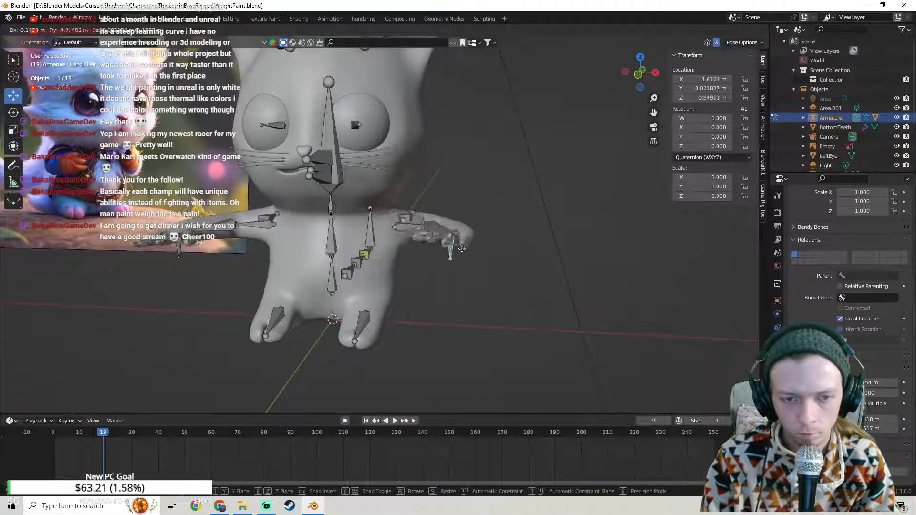
click(458, 248)
middle_drag(458, 248, 482, 260)
key(ctrl+z)
key(g)
right_click(315, 239)
key(ctrl+z)
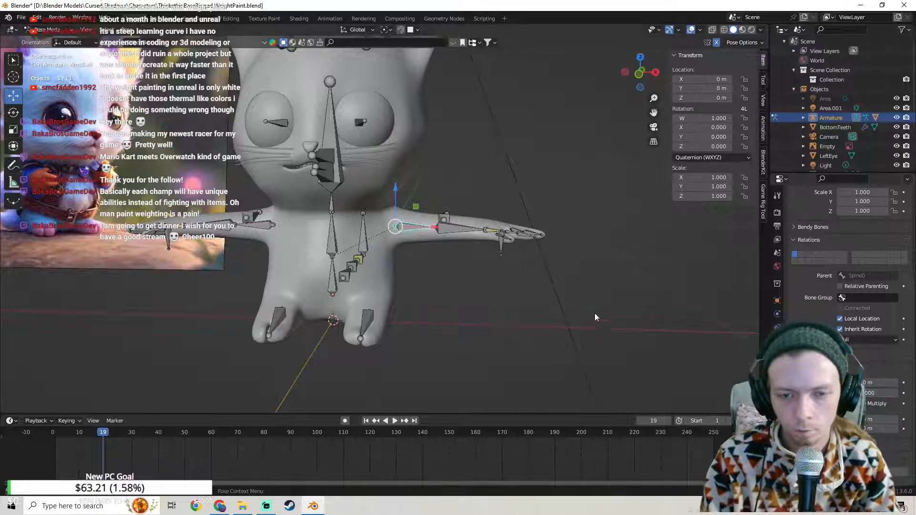
Step: Pull the left hand IK bone close to the chest, inspect the arm bend from the side, and undo it
click(498, 246)
key(g)
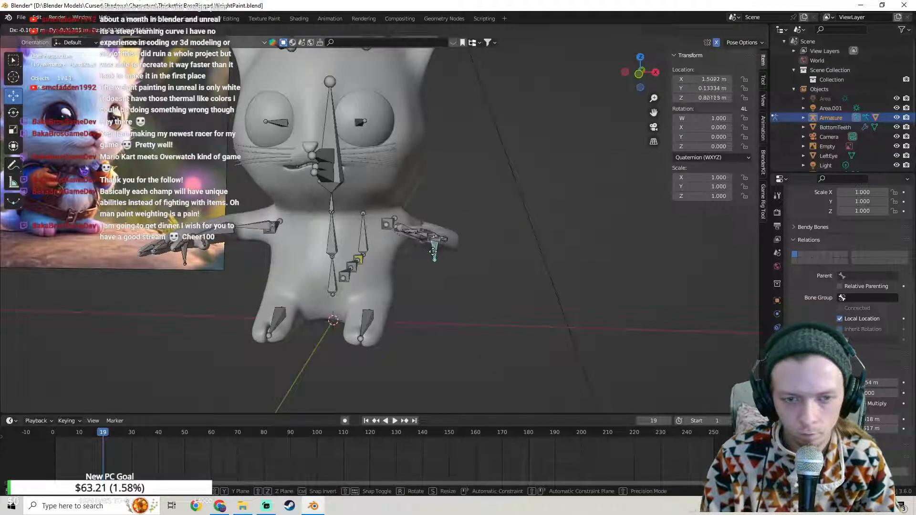
click(380, 243)
middle_drag(381, 243, 363, 285)
key(ctrl+z)
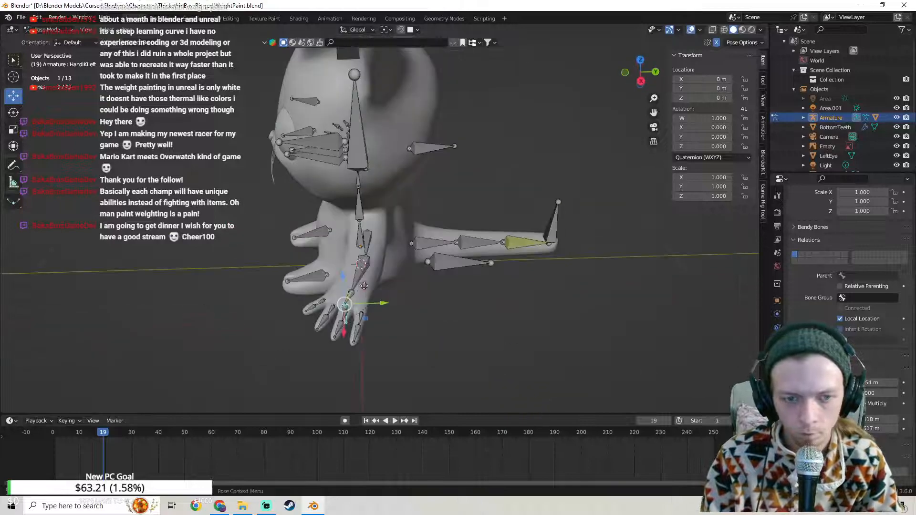
Step: Test the left arm's bend from the side and from behind with the hand IK bone, cancelling the last move
key(g)
click(286, 277)
middle_drag(286, 276, 277, 249)
key(g)
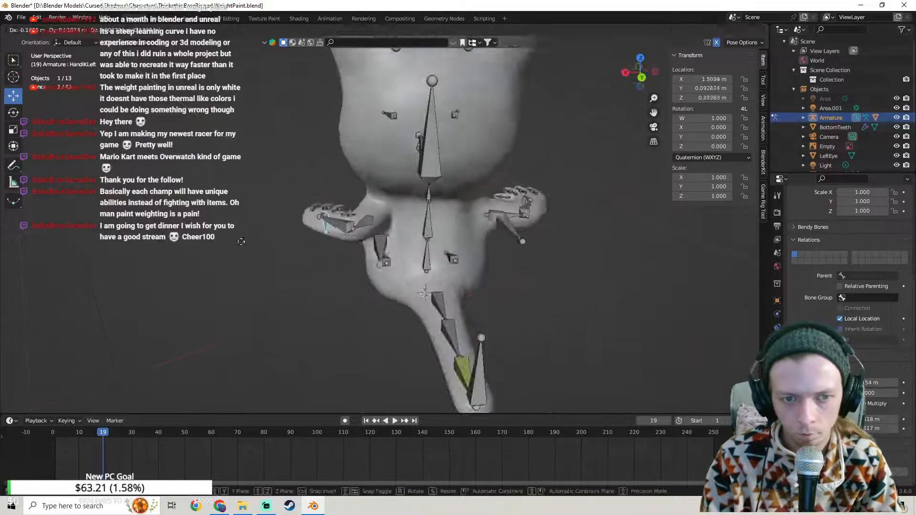
key(Escape)
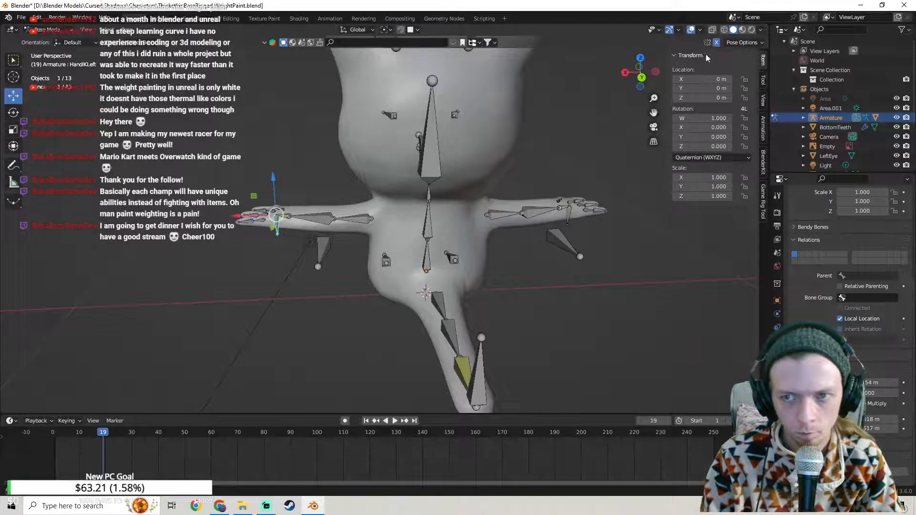
Step: Move the left hand IK bone to about X 0.002, Y 0.145, Z -0.057 m and cancel a further inward move
key(g)
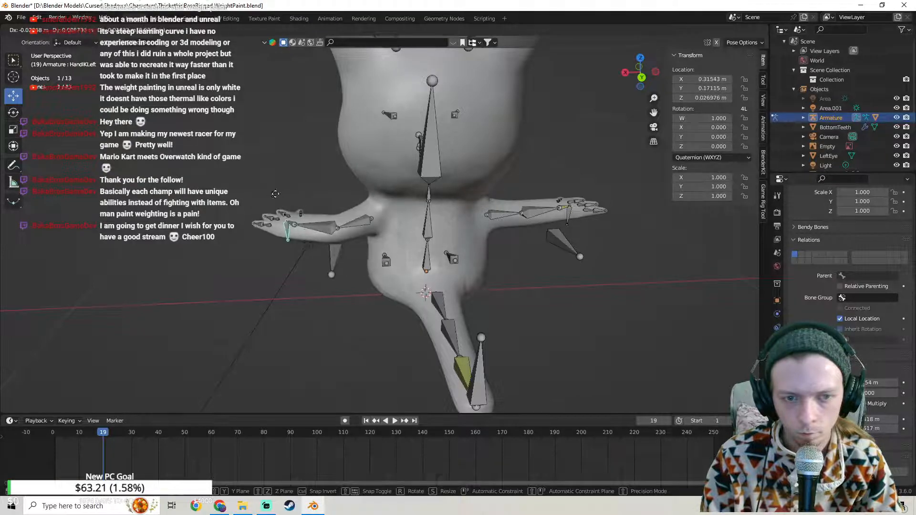
click(253, 199)
middle_drag(253, 199, 435, 208)
key(g)
click(340, 220)
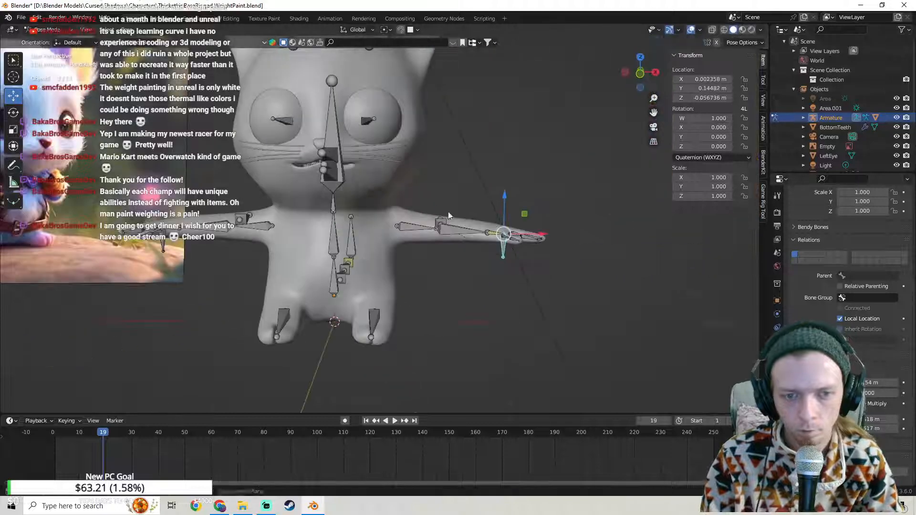
key(g)
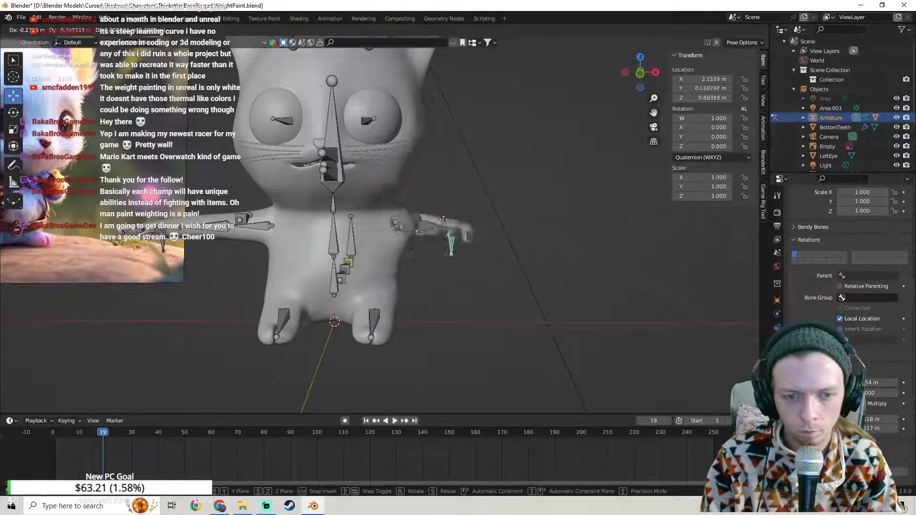
key(Escape)
Step: Undo the recent posing and mesh edits step by step, back to the body's Weight Paint mode
middle_drag(453, 213, 302, 238)
key(ctrl+z)
key(ctrl+z)
key(ctrl+z)
key(ctrl+z)
key(ctrl+z)
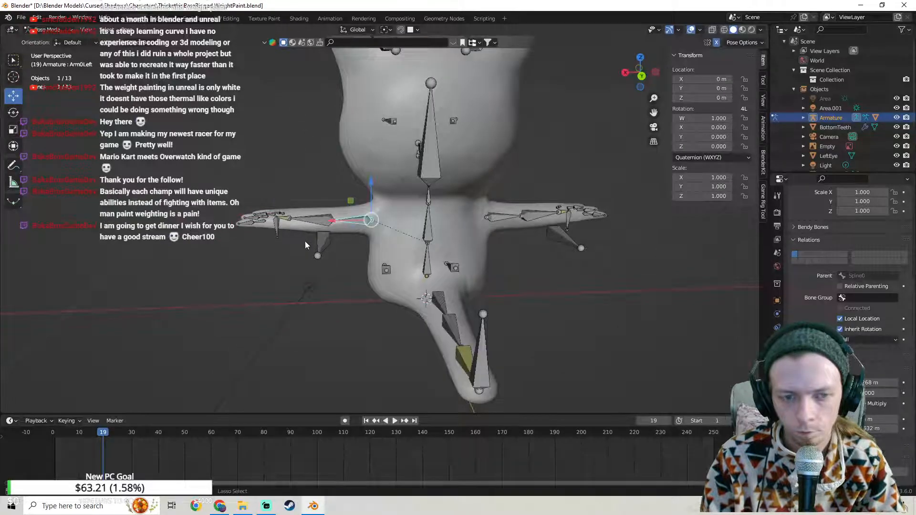
key(ctrl+z)
key(ctrl+z)
key(ctrl+z)
key(ctrl+z)
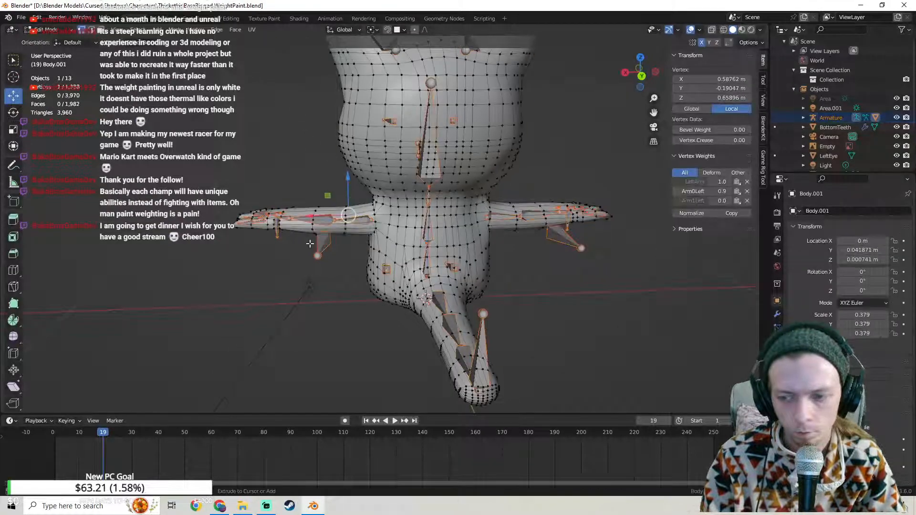
key(ctrl+z)
key(ctrl+z)
key(ctrl+z)
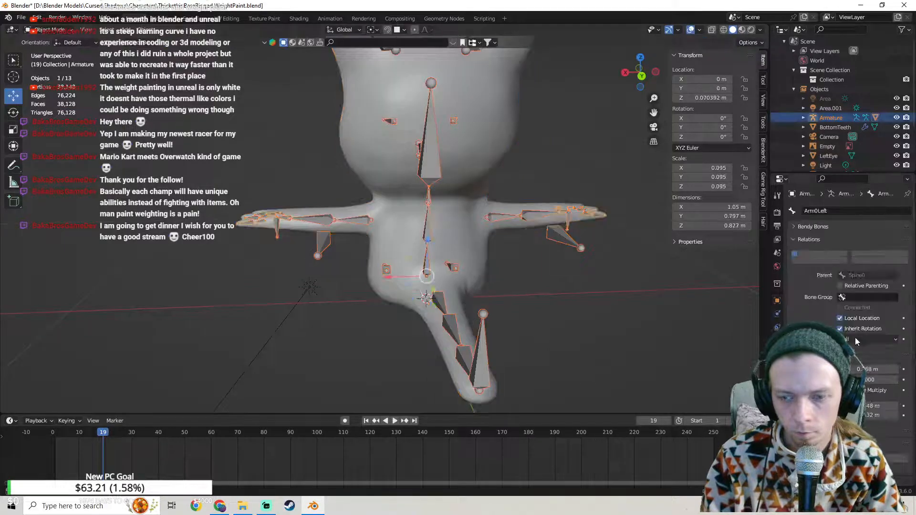
key(ctrl+z)
key(ctrl+z)
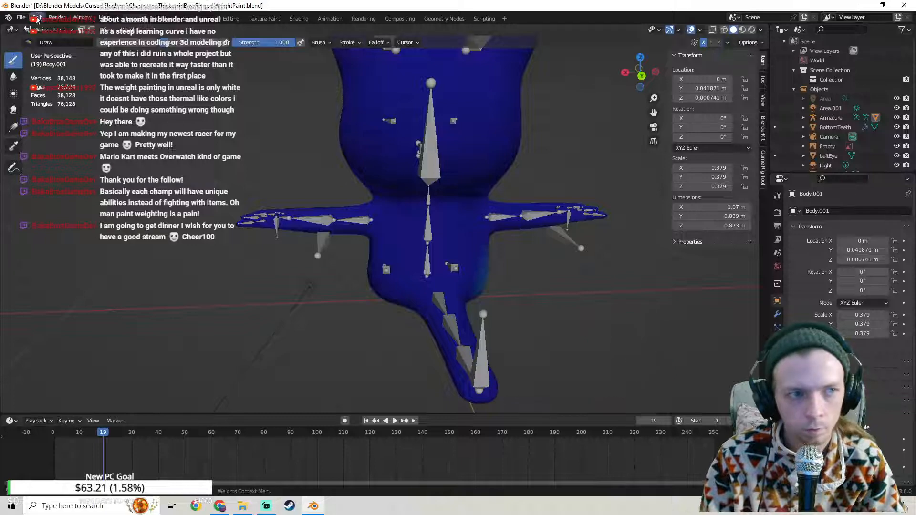
Step: Reopen the most recent weight-paint rig file, discarding the unsaved changes
click(19, 19)
mouse_move(59, 50)
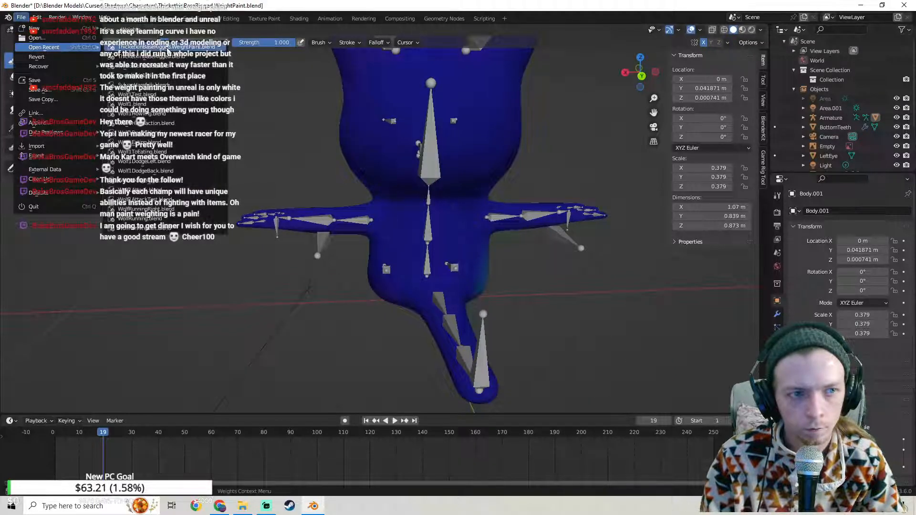
click(168, 48)
click(490, 273)
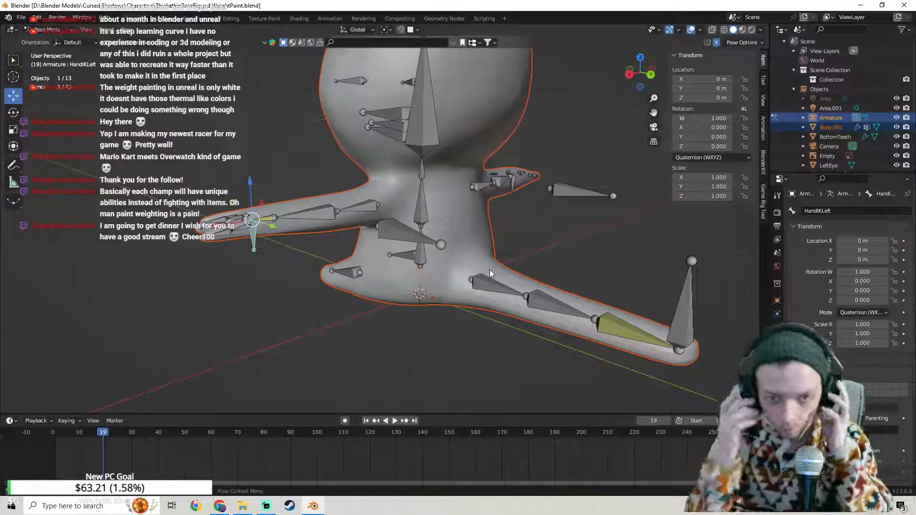
Step: Switch to Object Mode, select the body mesh alone, and display its vertex groups
click(47, 29)
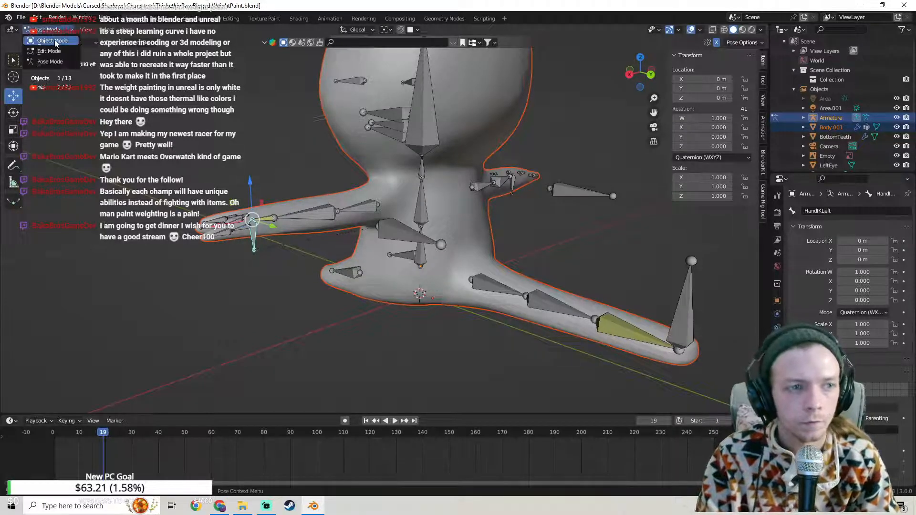
click(45, 40)
click(374, 184)
middle_drag(385, 186, 532, 194)
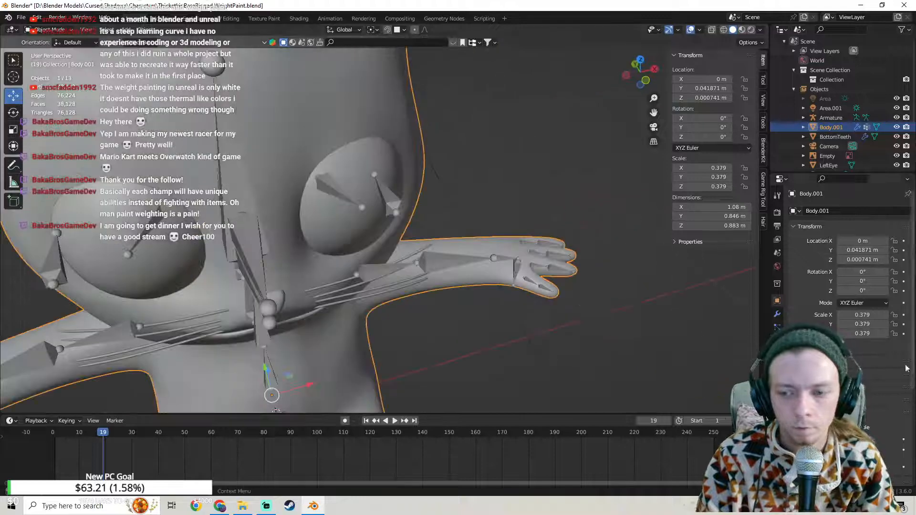
click(777, 366)
scroll(531, 296, down, 4)
middle_drag(531, 295, 566, 267)
scroll(863, 248, down, 10)
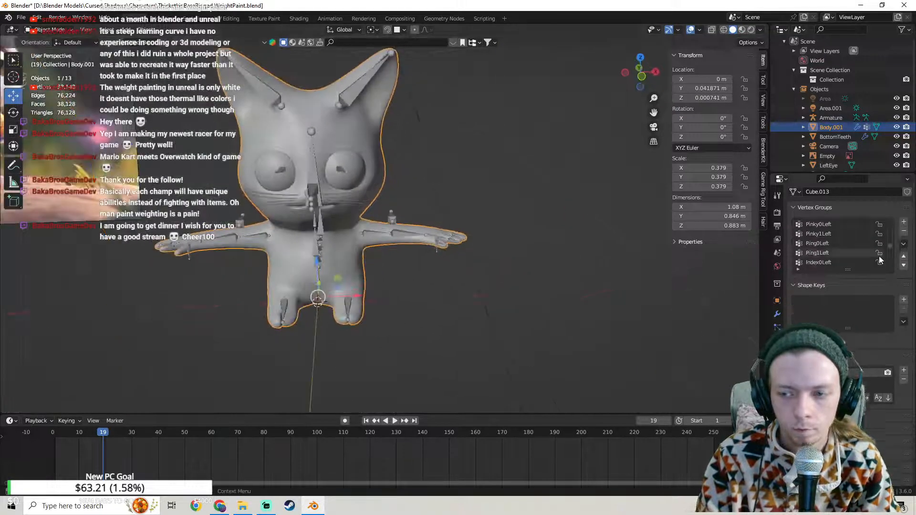
Step: Try clearing the parent of the body mesh and armature, and undo it so only the body is selected
shift+click(365, 234)
right_click(366, 234)
mouse_move(365, 234)
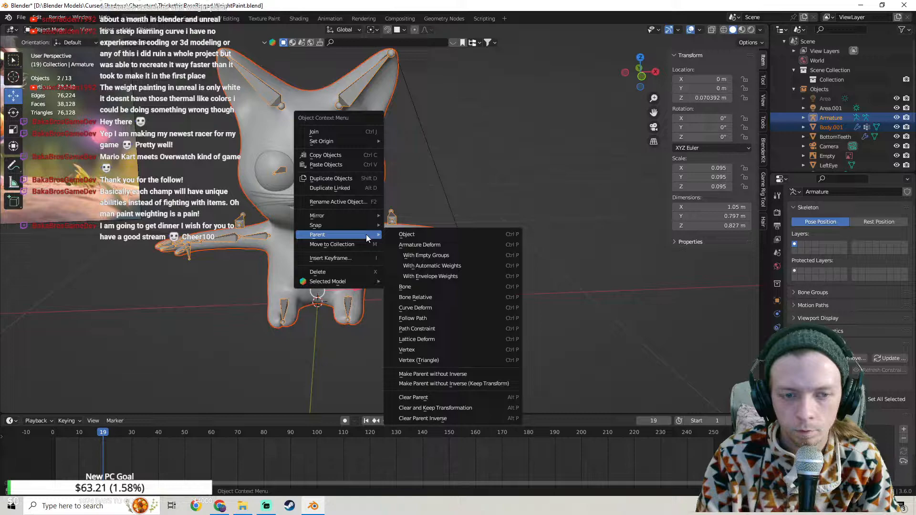
click(433, 400)
scroll(415, 299, up, 4)
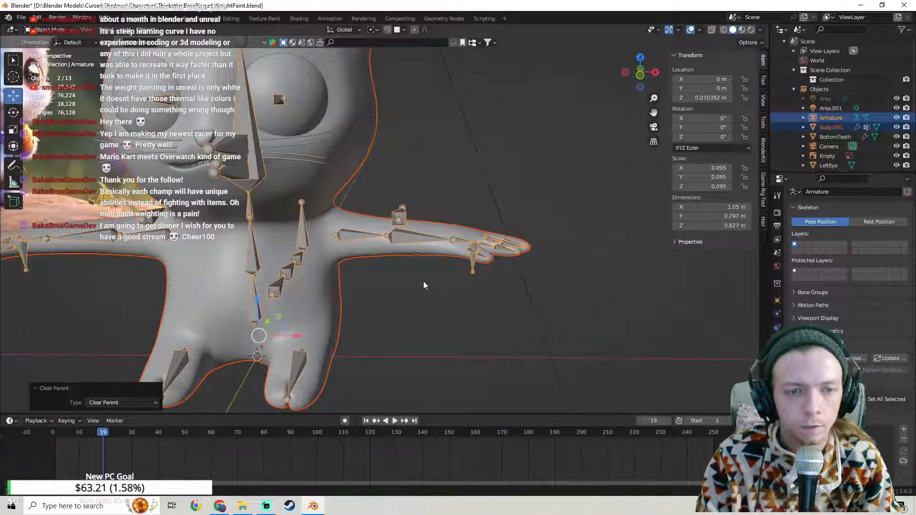
key(ctrl+z)
key(ctrl+z)
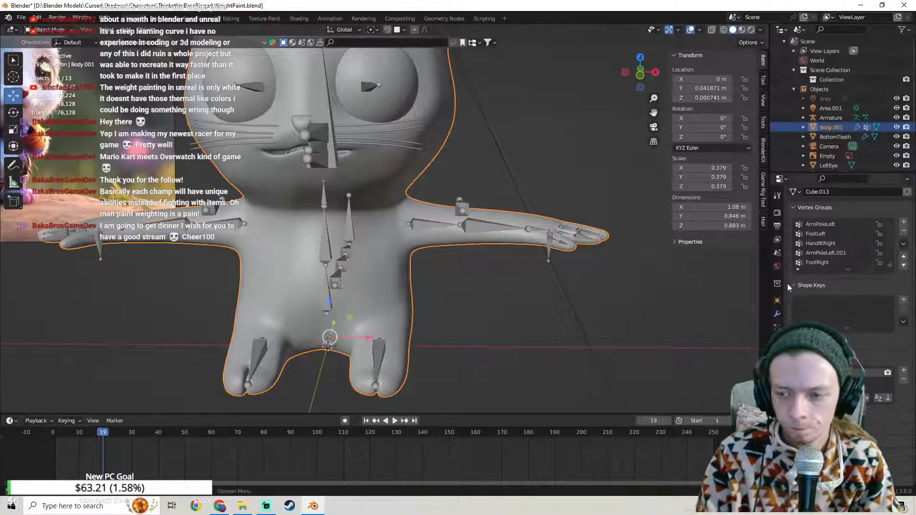
Step: Remove the body's vertex groups one by one from FootRight at the list's end up through Spine0
click(842, 262)
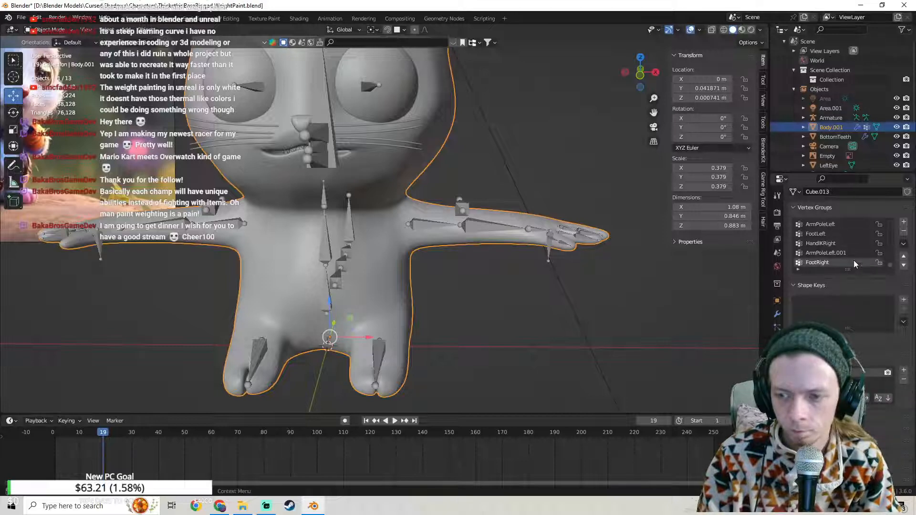
click(906, 232)
click(905, 232)
click(903, 232)
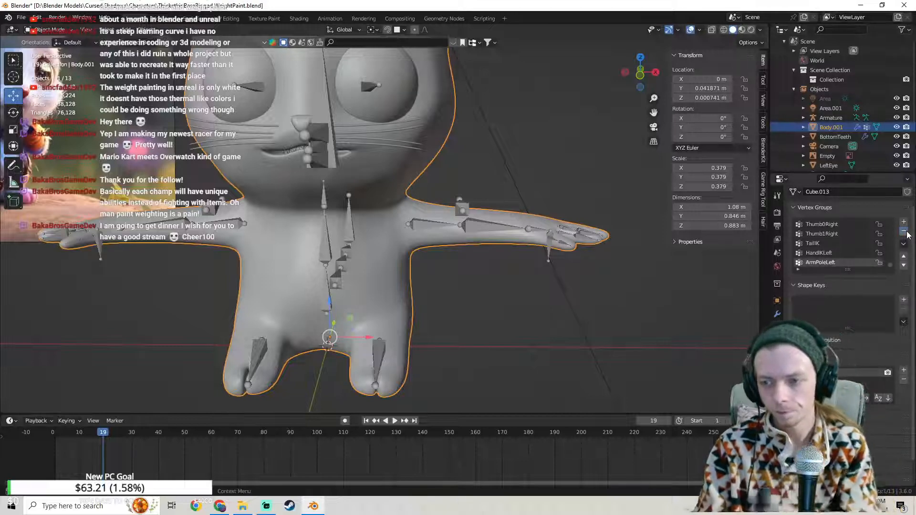
click(903, 232)
click(903, 231)
click(904, 231)
click(904, 232)
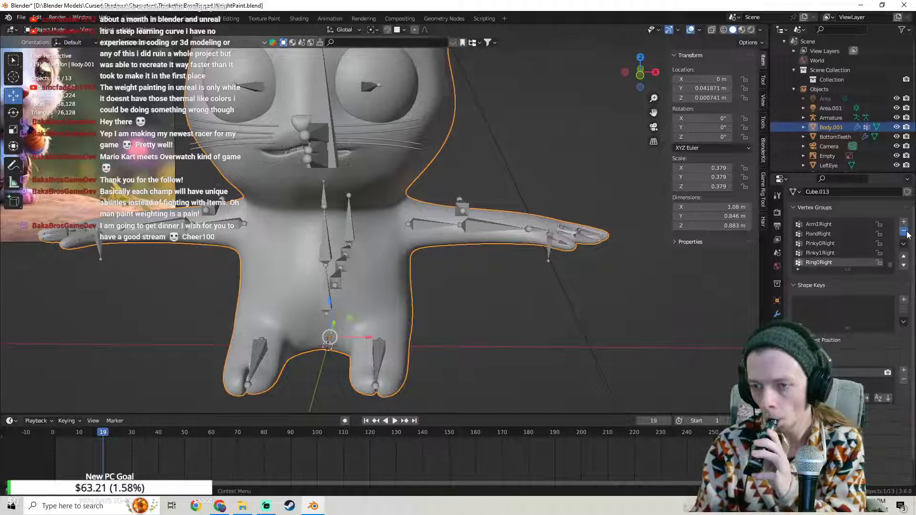
click(903, 231)
click(904, 231)
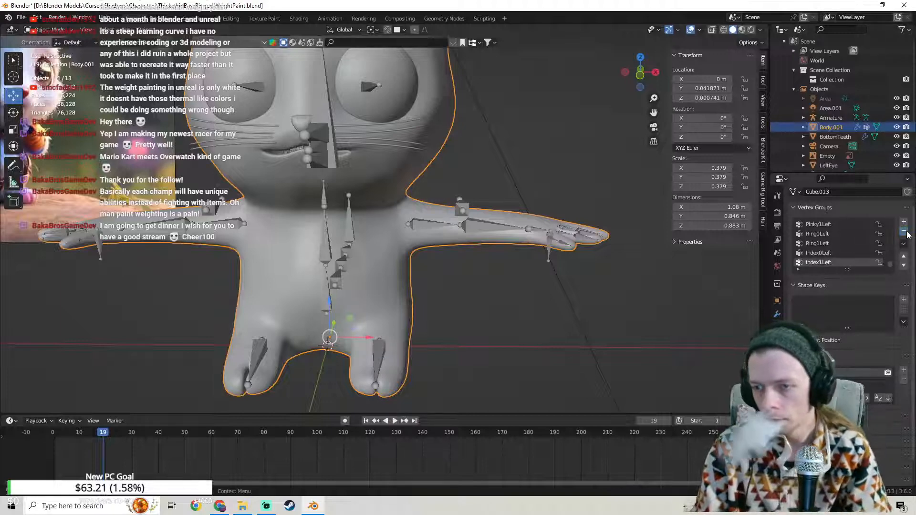
click(904, 231)
click(903, 232)
click(903, 232)
click(903, 231)
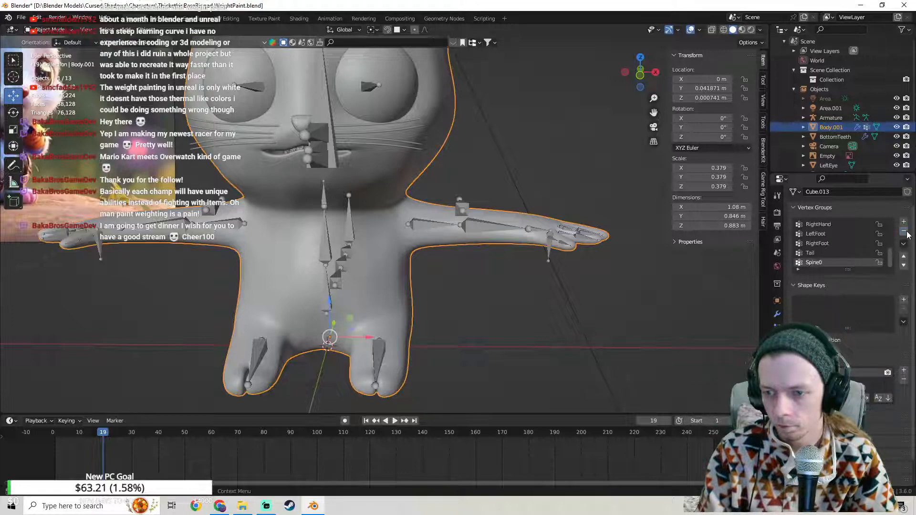
click(906, 233)
Step: Put the body into Weight Paint mode with the armature also selected, and try to pick the left upper-arm bone
middle_drag(258, 173, 346, 151)
shift+click(411, 193)
click(46, 29)
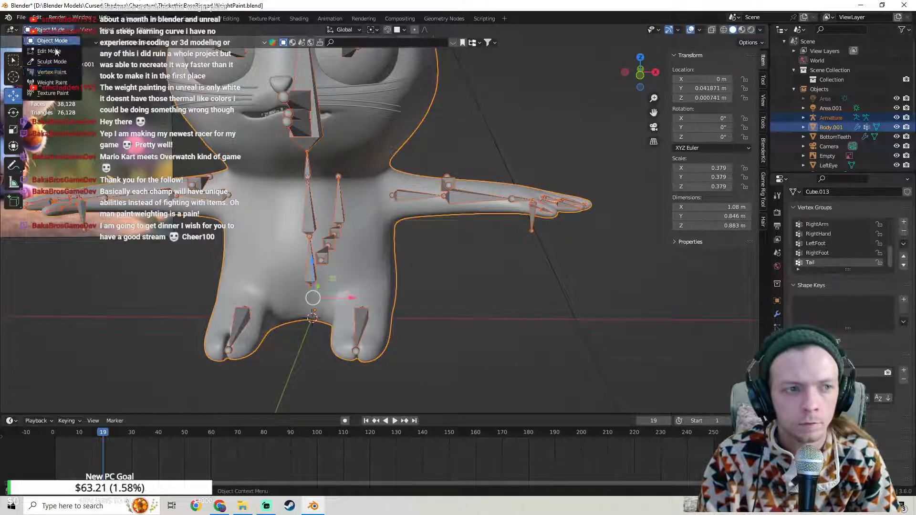
click(52, 81)
ctrl+click(407, 196)
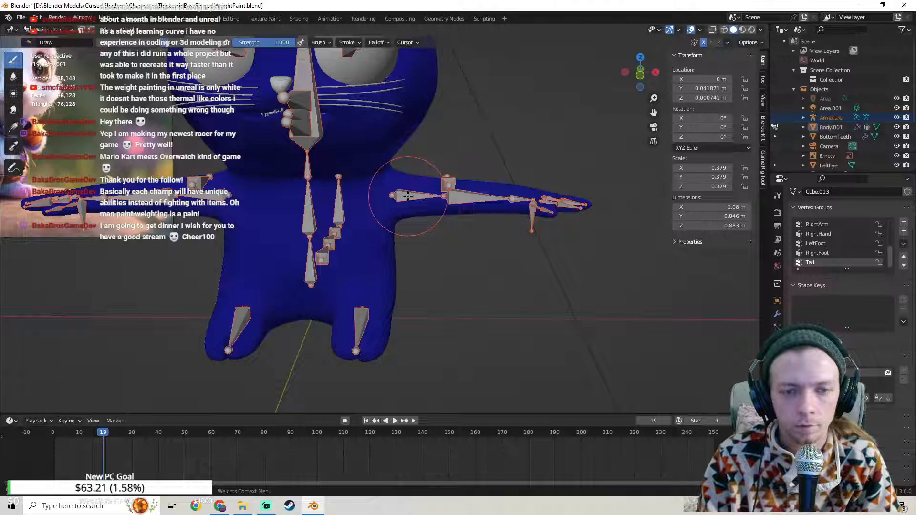
middle_drag(418, 186, 295, 233)
key(ctrl+z)
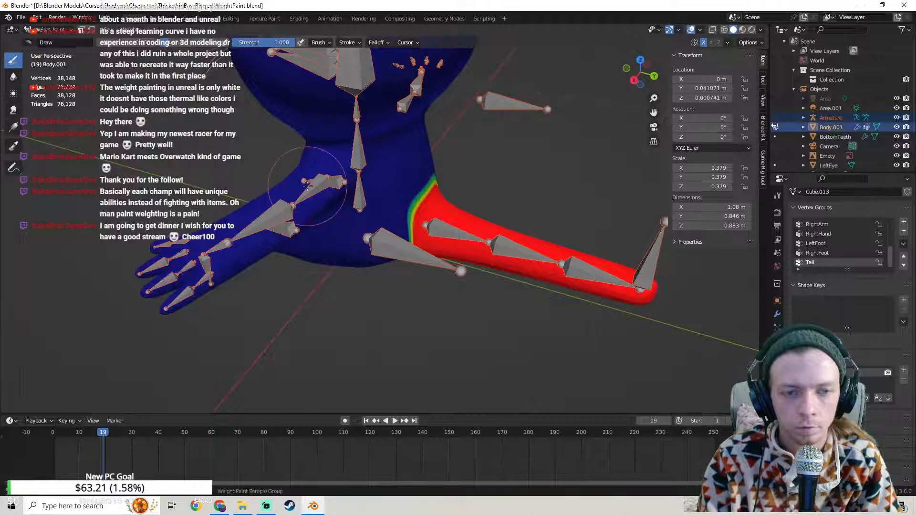
Step: Return to Object Mode, make the armature active, and select the left upper-arm bone in Pose Mode
click(50, 29)
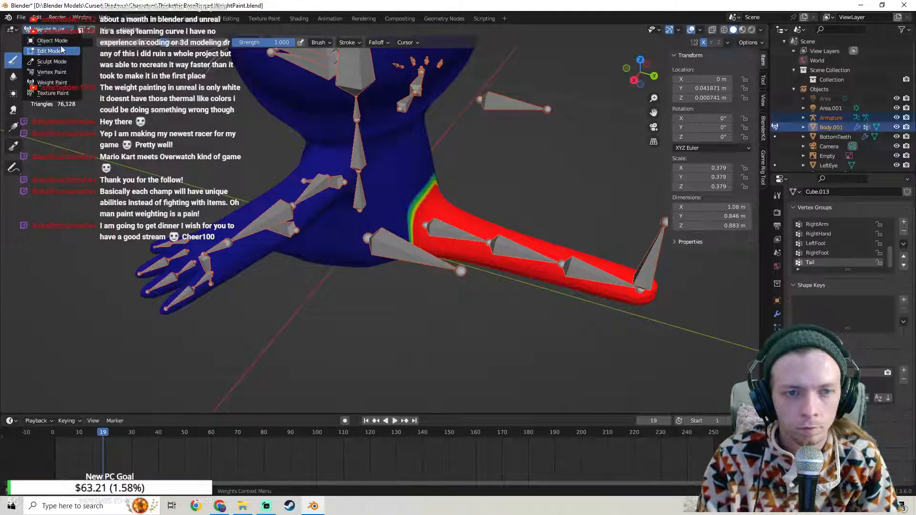
click(61, 36)
click(61, 32)
click(56, 40)
mouse_move(335, 191)
middle_down()
mouse_move(327, 198)
mouse_move(321, 183)
middle_up()
shift+click(321, 172)
click(48, 30)
click(60, 66)
click(331, 174)
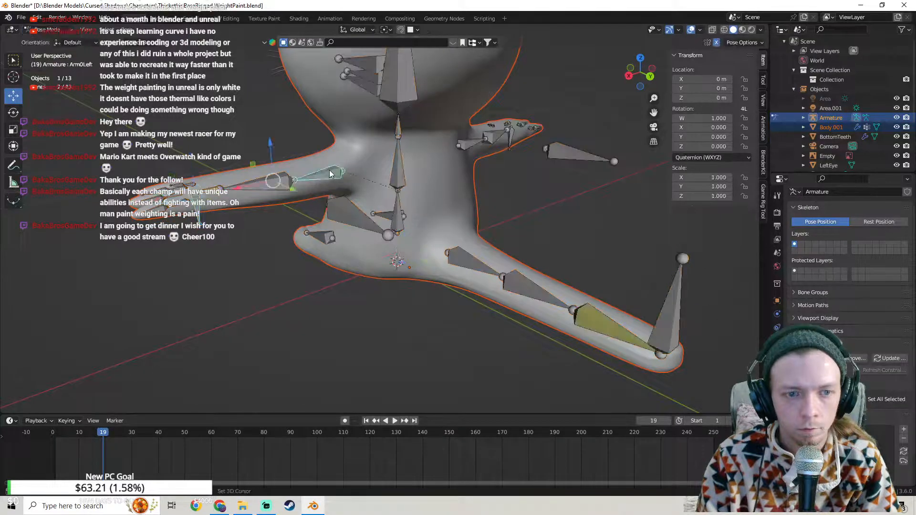
click(324, 174)
Step: Try Weight Paint mode on the body again to pick the left upper-arm bone, and return to Object Mode
key(ctrl+Tab)
shift+click(359, 145)
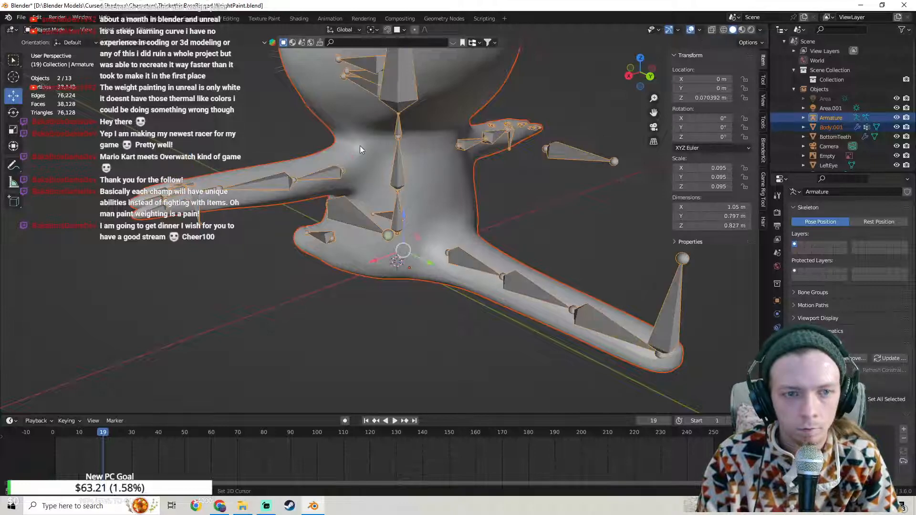
click(63, 32)
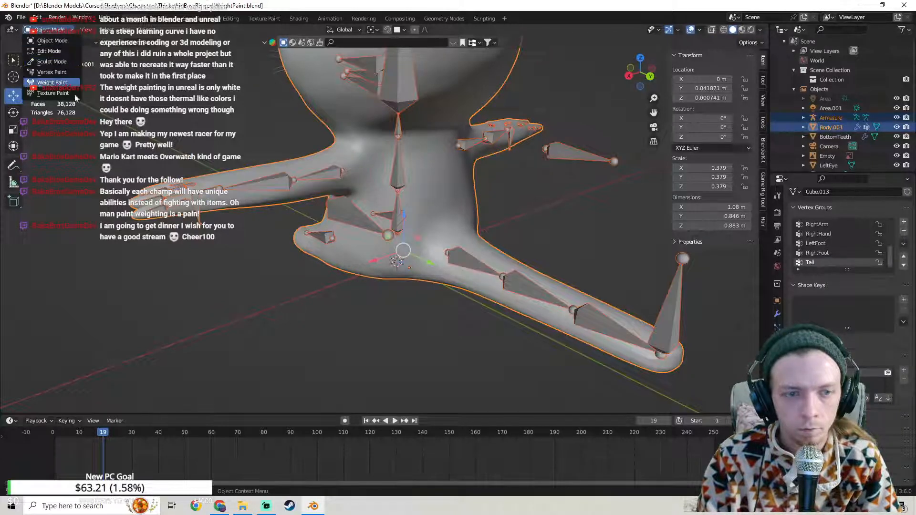
click(51, 85)
shift+click(329, 172)
click(55, 32)
click(53, 42)
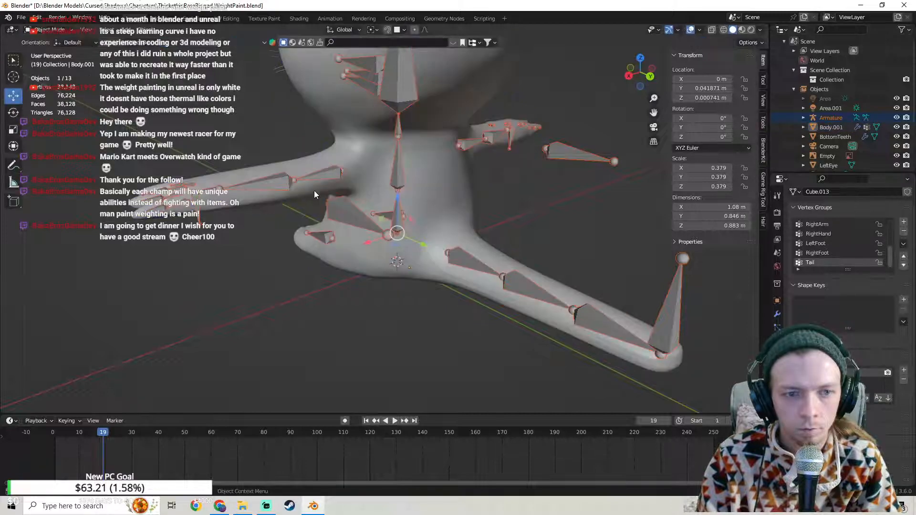
Step: Make the body active with the armature selected, try picking an arm bone in Weight Paint mode, and return to Object Mode
shift+click(319, 159)
click(63, 33)
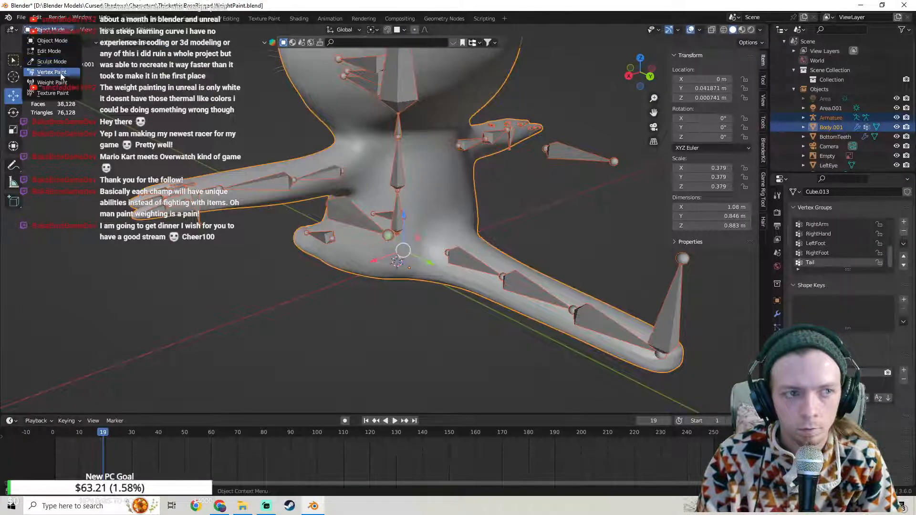
click(53, 86)
shift+click(322, 172)
mouse_move(323, 173)
middle_down()
mouse_move(424, 198)
mouse_move(403, 205)
mouse_move(415, 205)
middle_up()
ctrl+click(443, 206)
scroll(445, 206, down, 3)
key(Tab)
key(Tab)
middle_drag(278, 182, 273, 186)
click(62, 30)
click(47, 42)
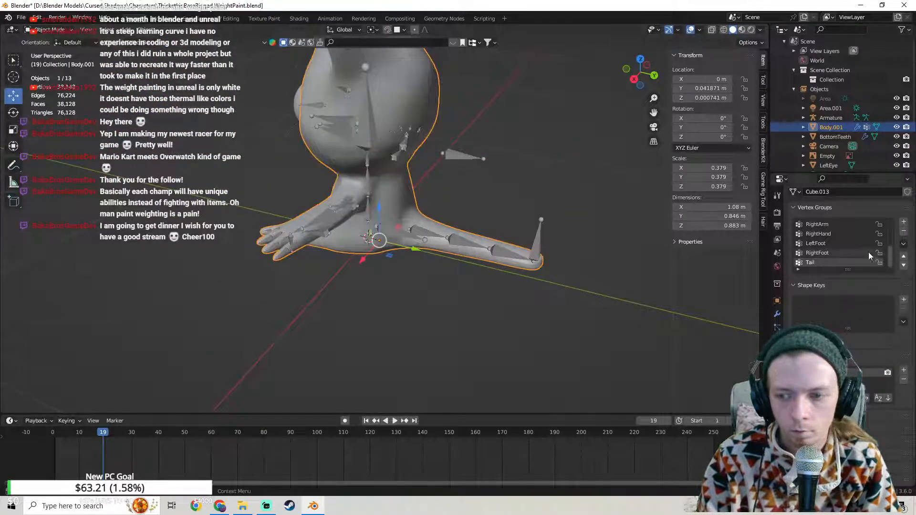
Step: Check the body's vertex group list, try parenting the body to the armature with automatic weights, and undo the parenting
scroll(862, 254, up, 6)
scroll(860, 253, down, 6)
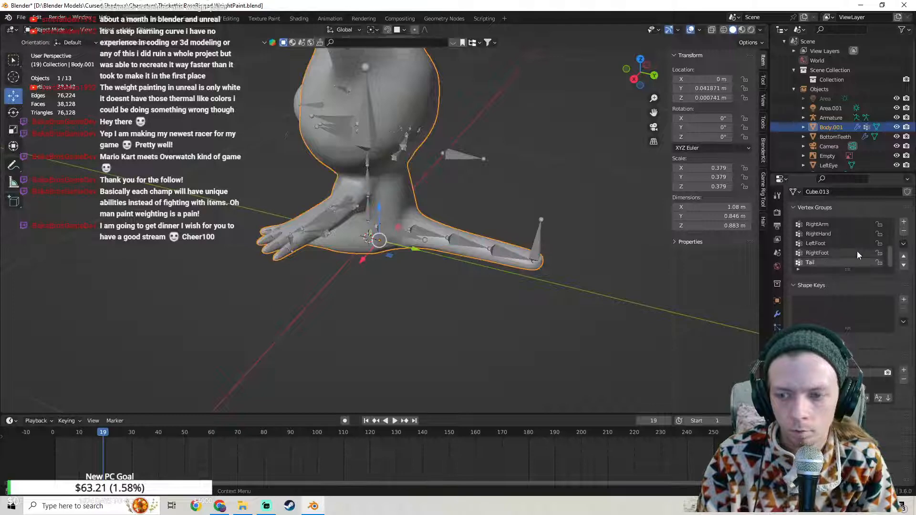
scroll(856, 256, up, 5)
scroll(854, 260, down, 5)
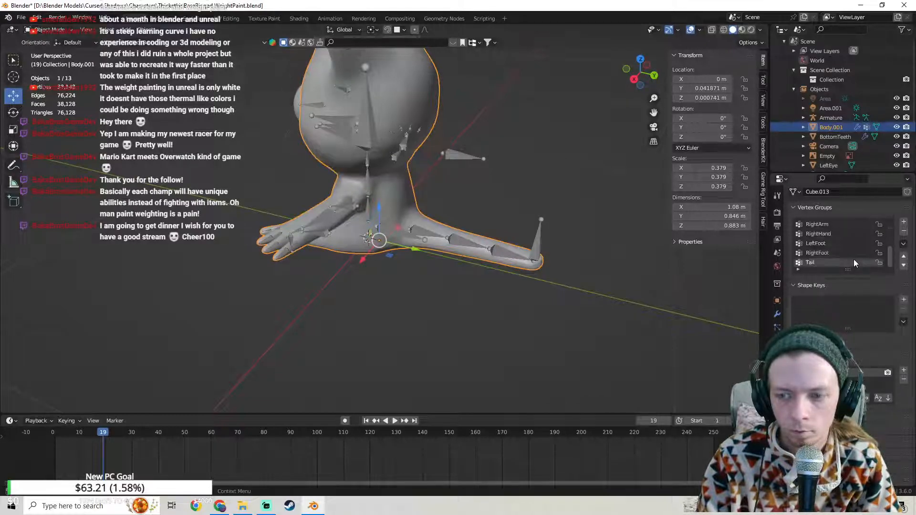
middle_drag(414, 263, 371, 238)
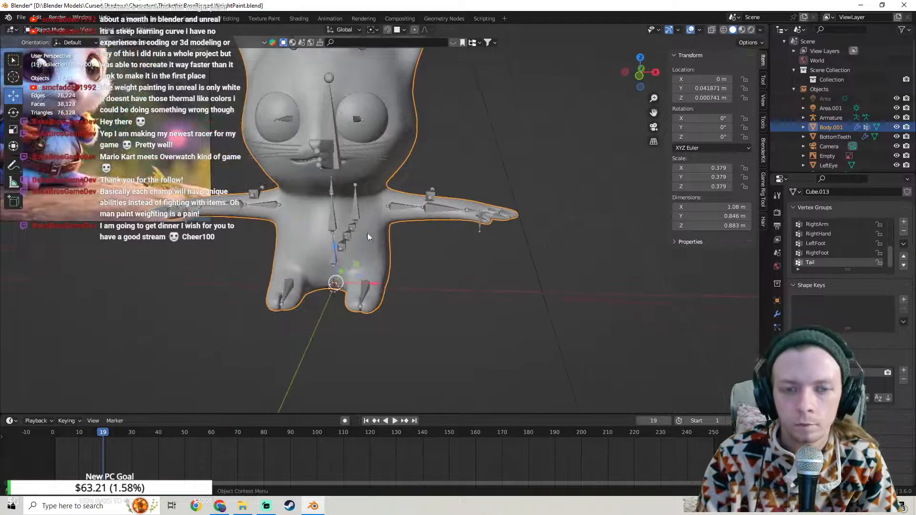
shift+click(394, 207)
right_click(397, 204)
mouse_move(398, 204)
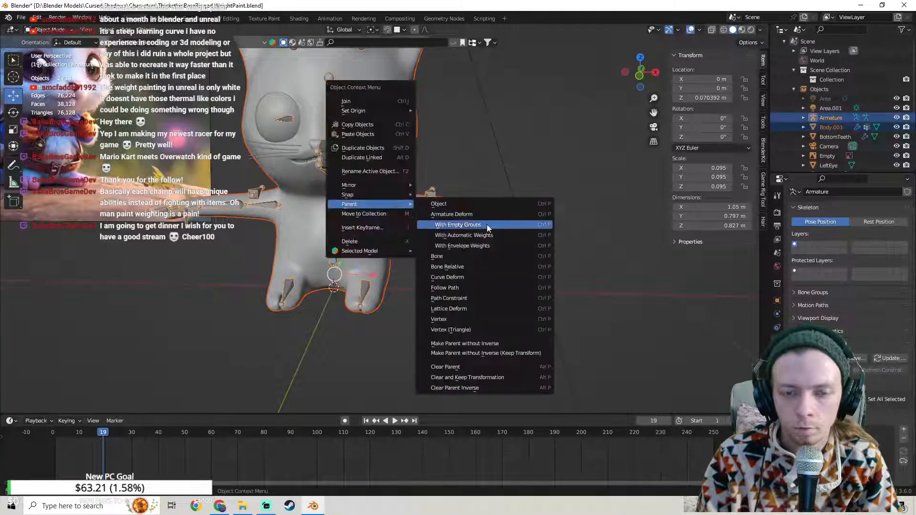
click(483, 236)
middle_drag(516, 239, 491, 271)
key(ctrl+z)
Step: Examine the left upper-arm bone's inheritance and deform settings in its bone properties
click(777, 354)
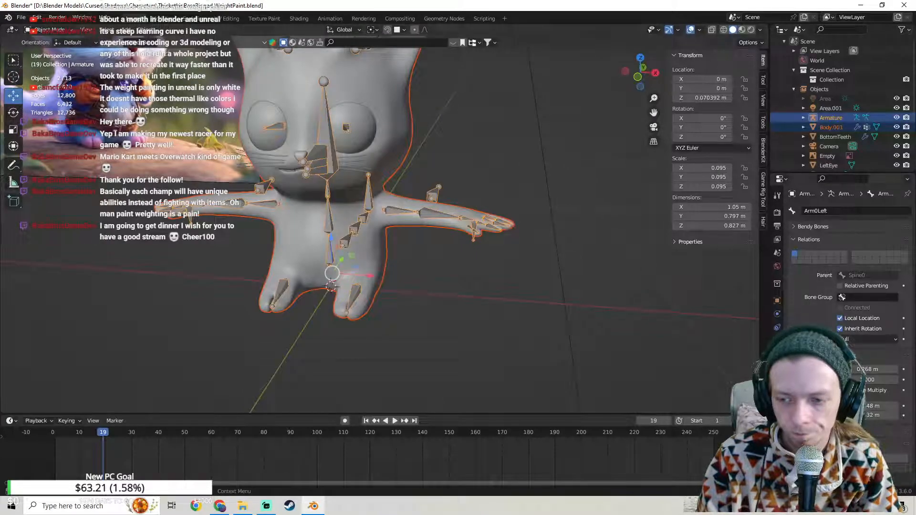
click(854, 339)
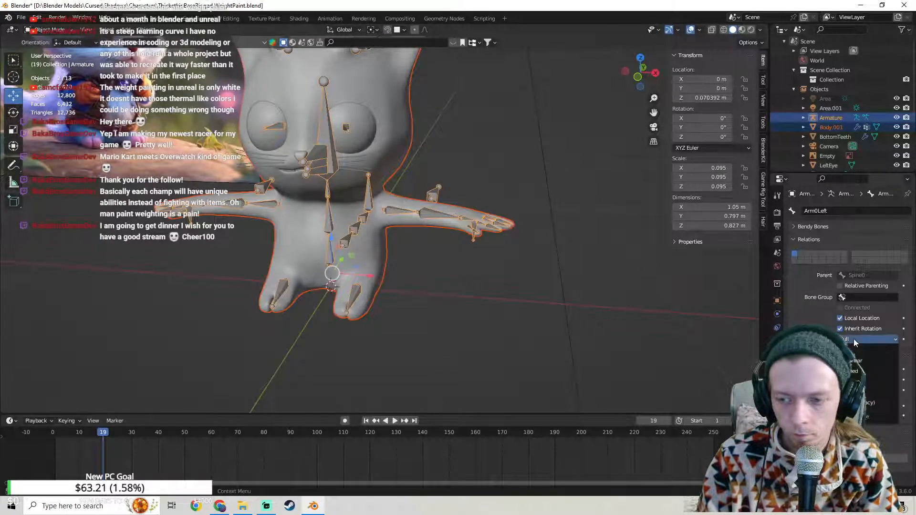
click(854, 338)
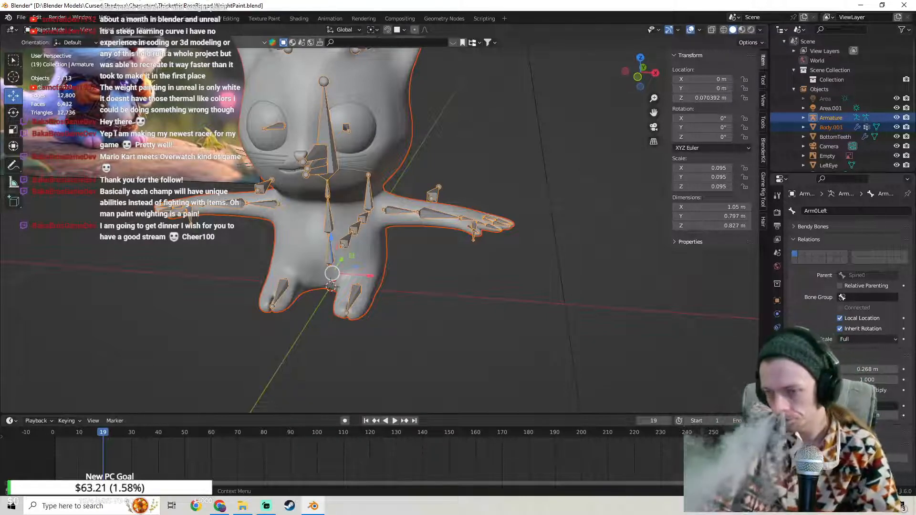
click(877, 415)
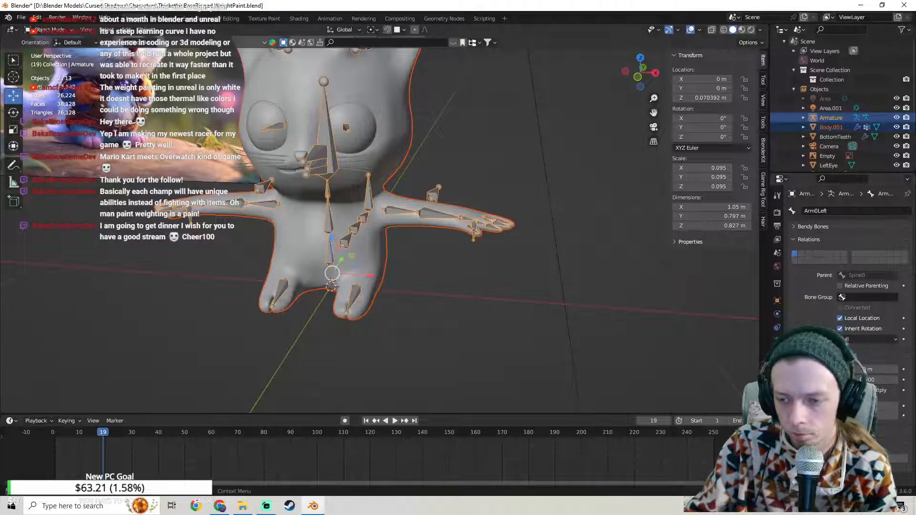
Step: Parent the body to the armature with automatic weights
right_click(374, 206)
mouse_move(406, 193)
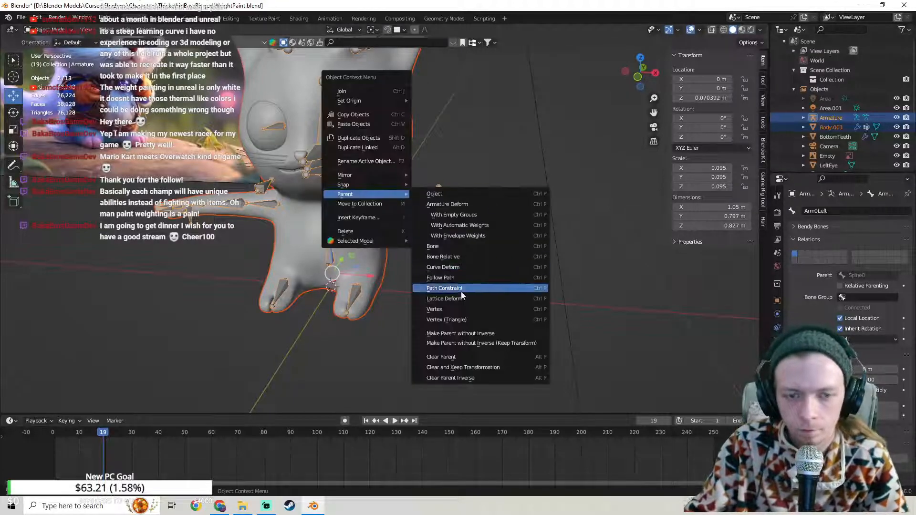
click(488, 228)
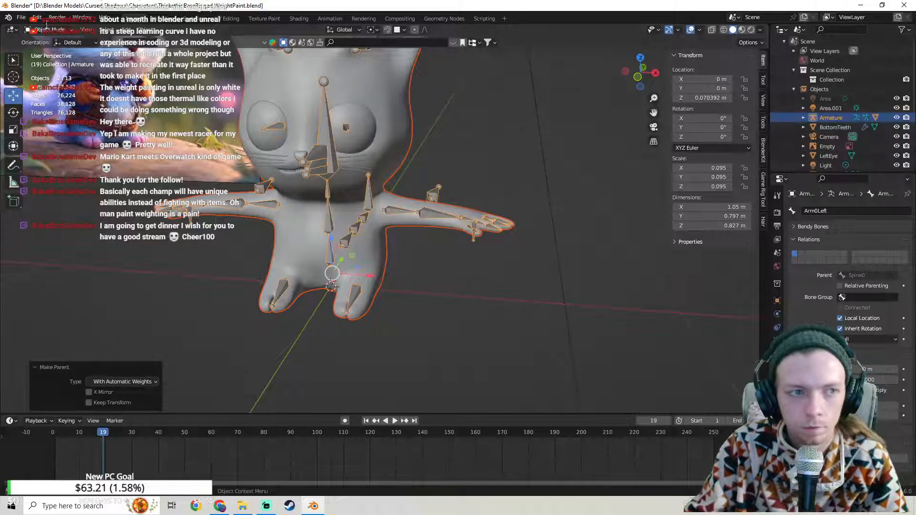
Step: Move the left hand IK bone inward in Pose Mode to test the arm's deformation, and undo the move
click(47, 30)
click(50, 62)
click(475, 238)
key(g)
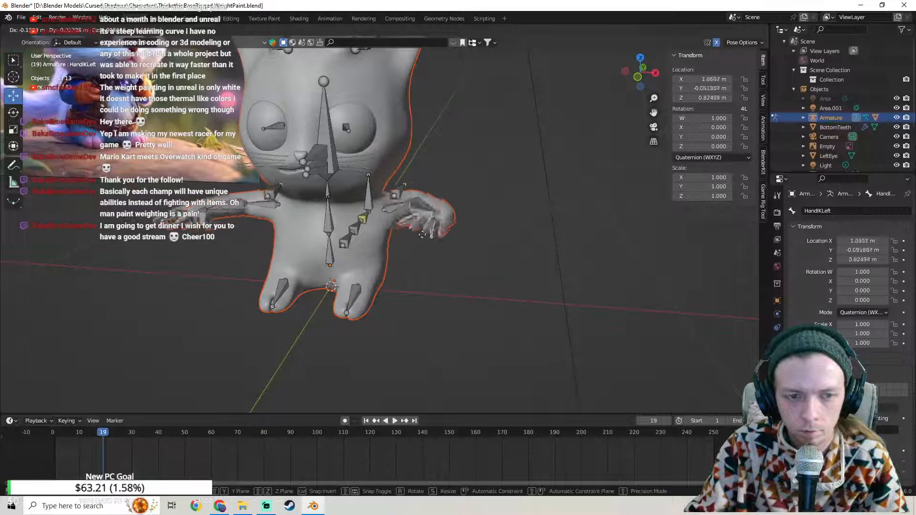
click(436, 233)
middle_drag(444, 230, 396, 214)
key(ctrl+z)
Step: Test the left hand IK bone's movement again, and undo back to before the automatic-weights parenting
key(g)
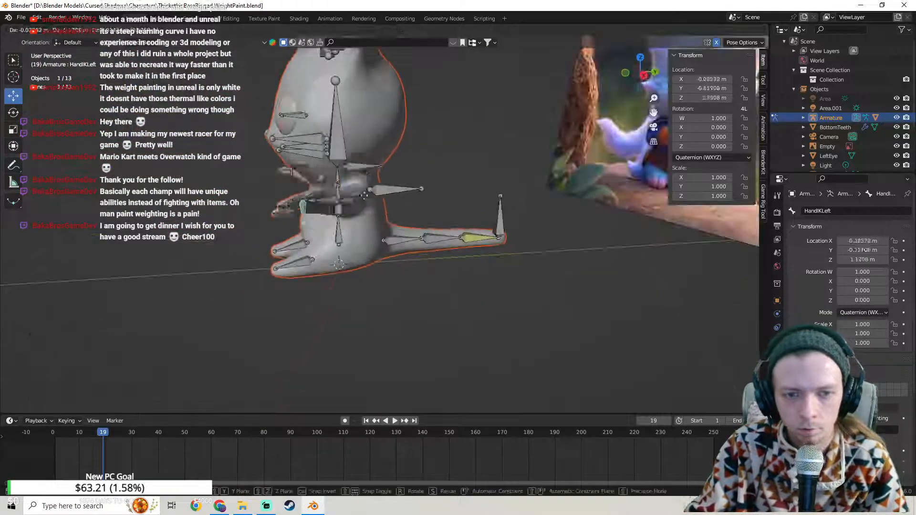
click(344, 205)
key(ctrl+z)
middle_drag(327, 210, 436, 214)
click(407, 214)
key(ctrl+z)
key(ctrl+z)
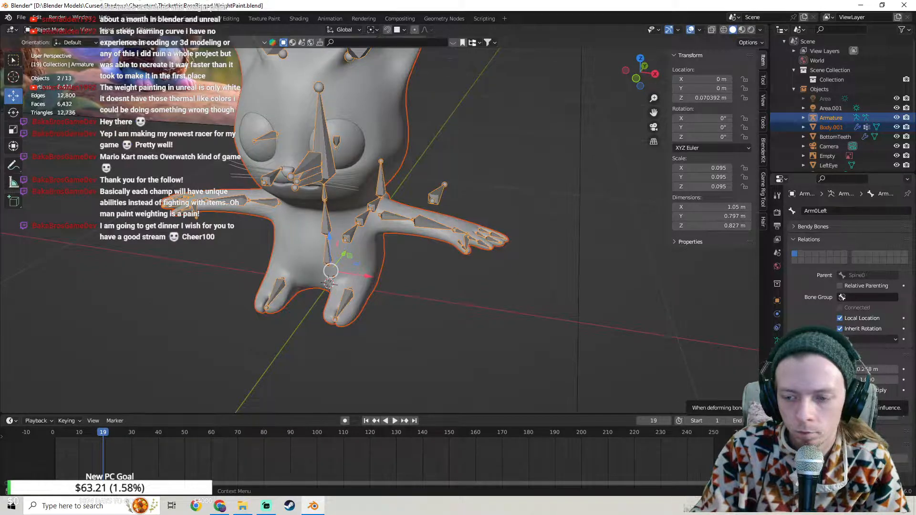
Step: Select only the armature, try hiding the left hand IK bone in Pose Mode, and restore it
click(840, 391)
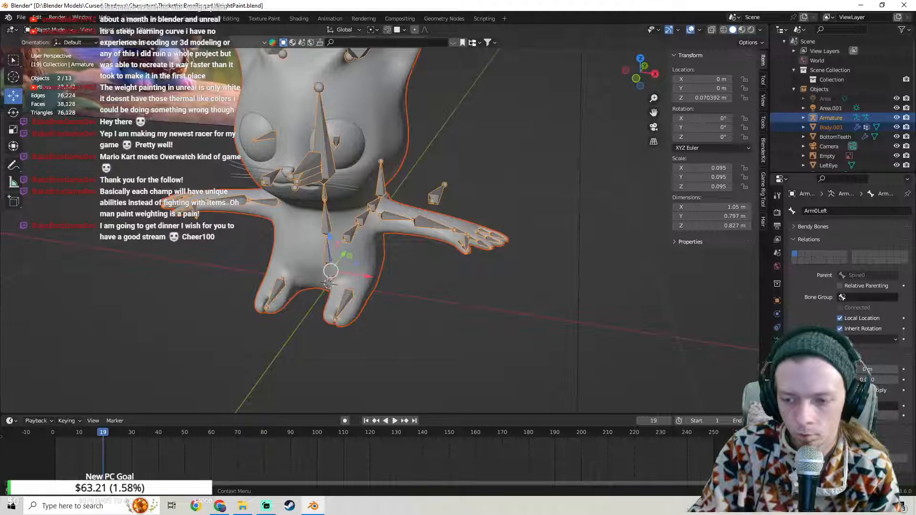
middle_drag(580, 316, 500, 244)
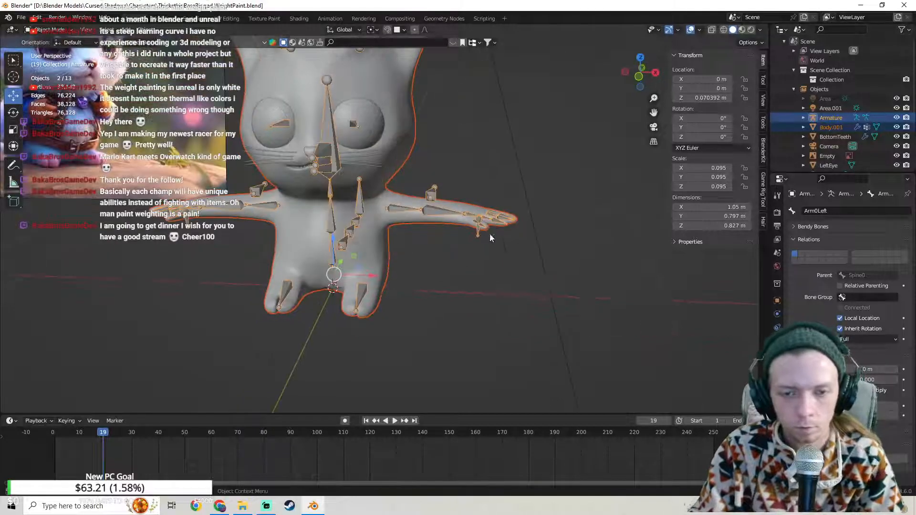
click(483, 236)
key(ctrl+Tab)
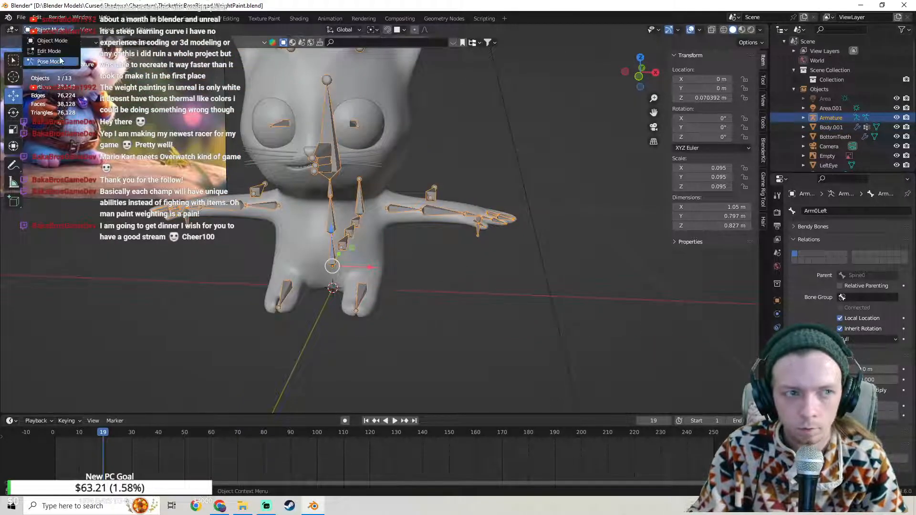
key(h)
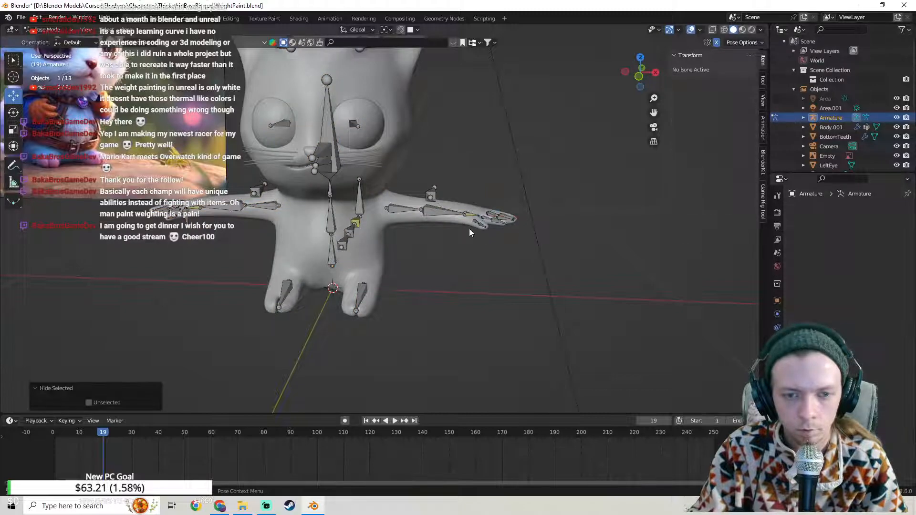
click(496, 231)
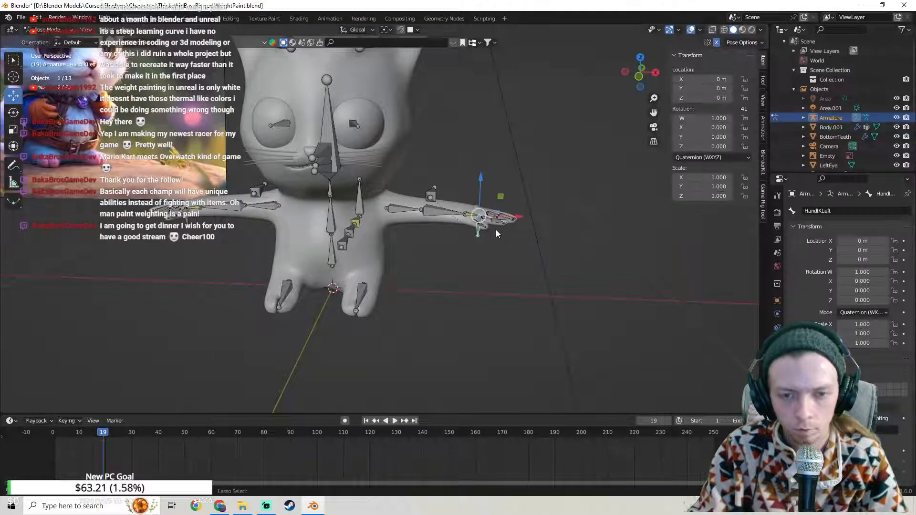
drag(481, 230, 494, 235)
key(alt+g)
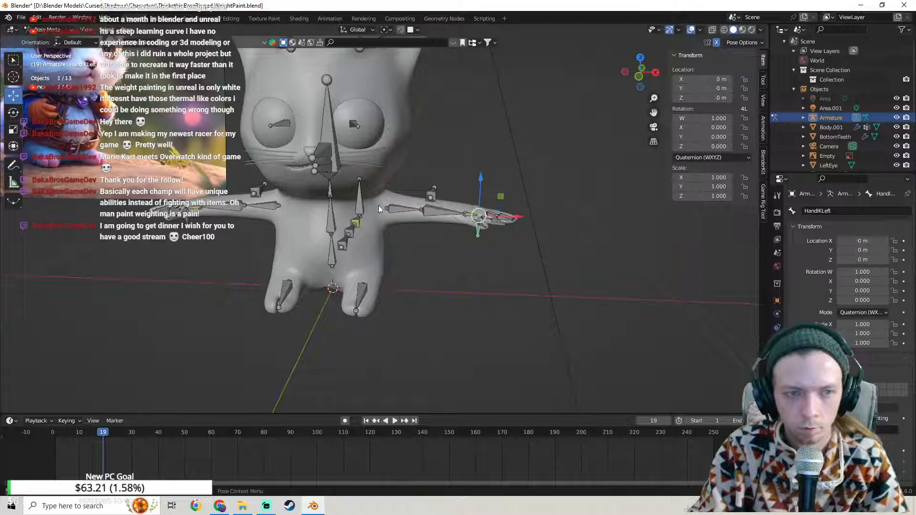
key(alt+h)
Step: Return to Object Mode, select the body and the armature, and parent the body with envelope weights
click(47, 29)
click(51, 39)
click(403, 222)
shift+click(401, 208)
right_click(402, 210)
mouse_move(402, 208)
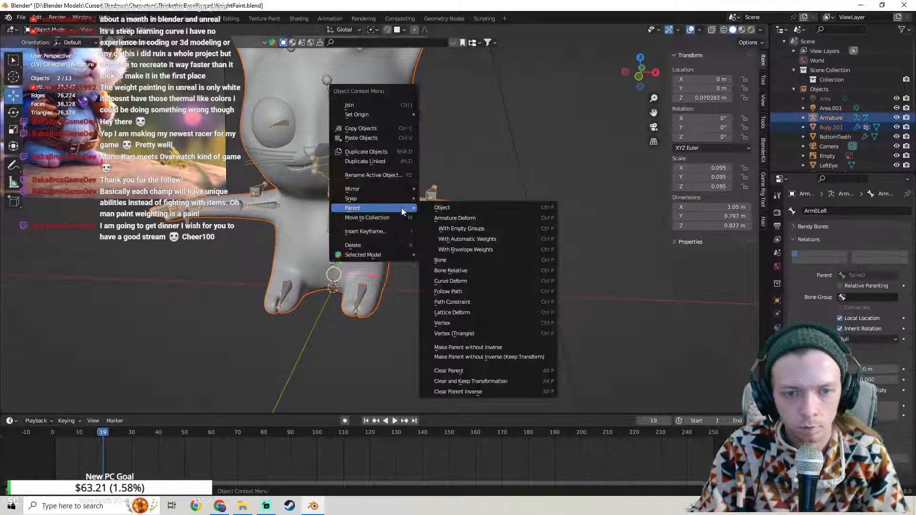
click(493, 249)
Step: Move the left hand IK bone inward in Pose Mode to test the envelope weights on the arm
click(478, 237)
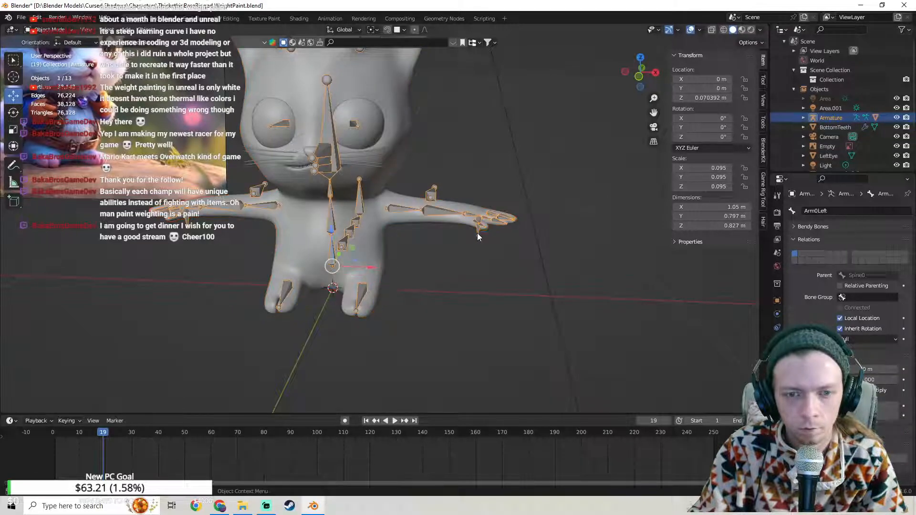
click(47, 30)
click(46, 62)
click(480, 231)
key(g)
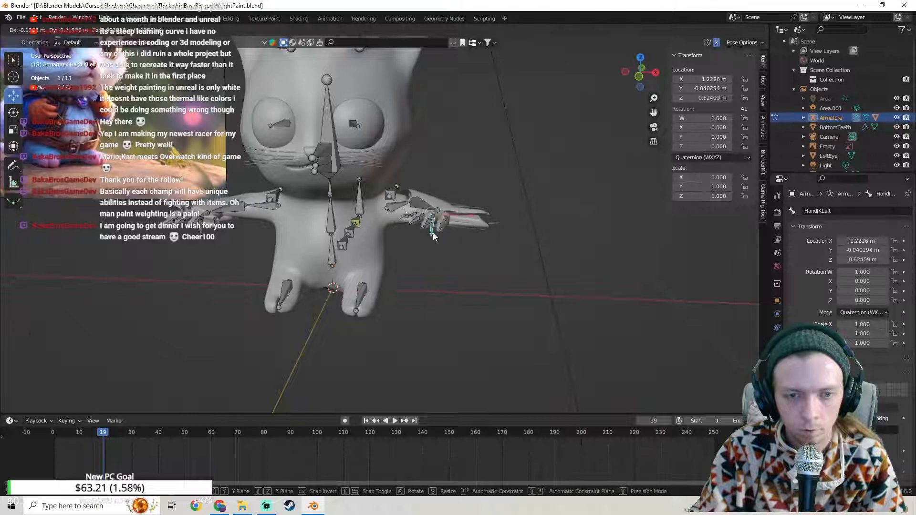
click(436, 232)
Step: Undo the hand IK bone move and the envelope-weights parenting
key(ctrl+z)
key(ctrl+z)
key(ctrl+z)
key(ctrl+z)
key(ctrl+z)
key(ctrl+z)
key(ctrl+z)
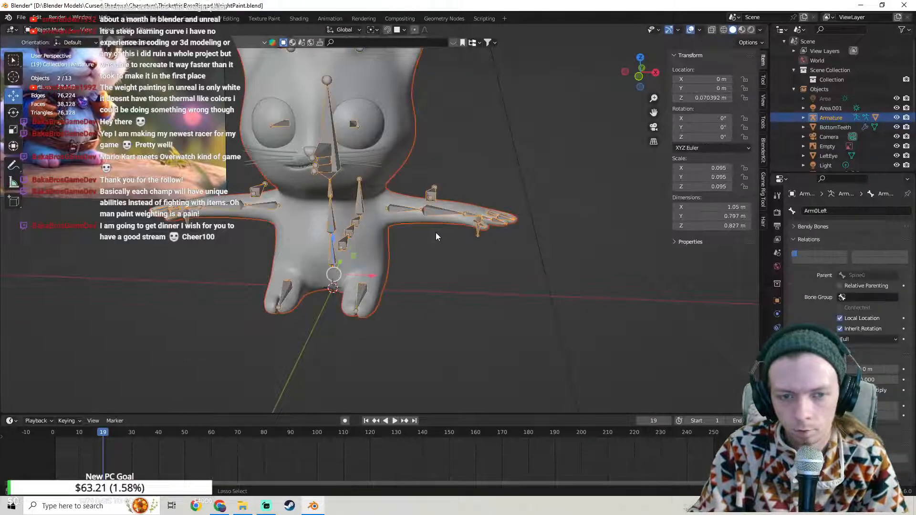
Step: Examine the left hand IK bone's relations and inverse kinematics settings in Pose Mode, and return to Object Mode
key(ctrl+Tab)
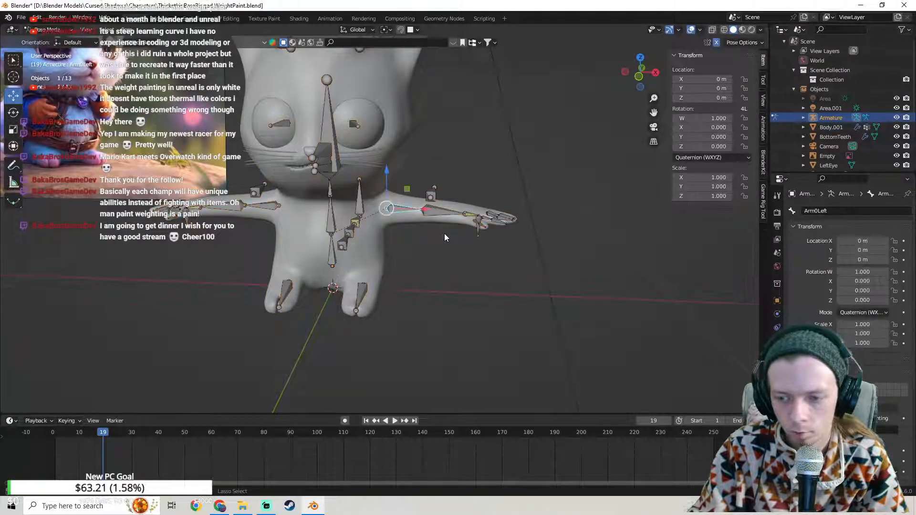
click(478, 229)
scroll(806, 312, down, 4)
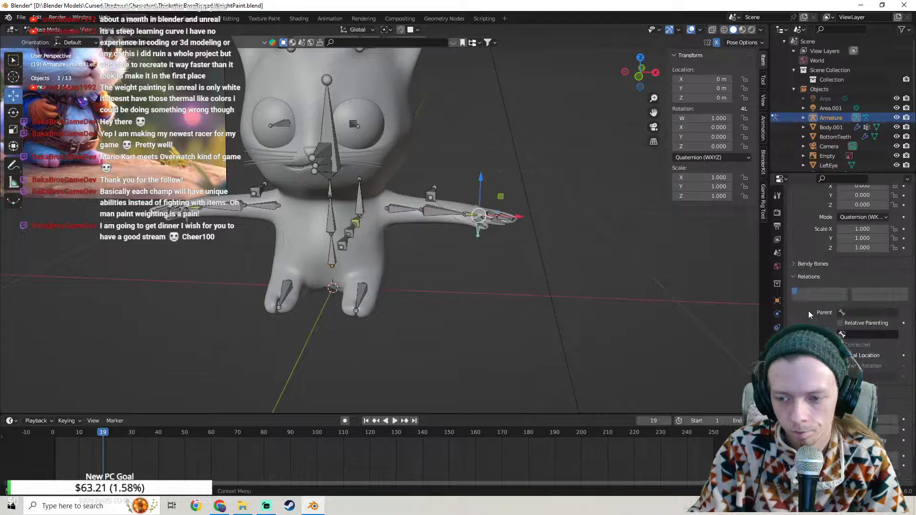
scroll(808, 311, down, 9)
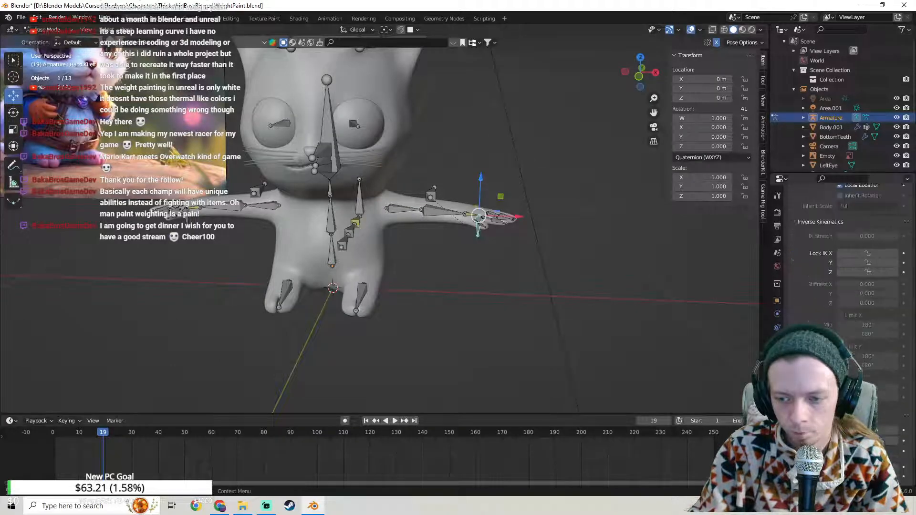
click(403, 209)
key(ctrl+Tab)
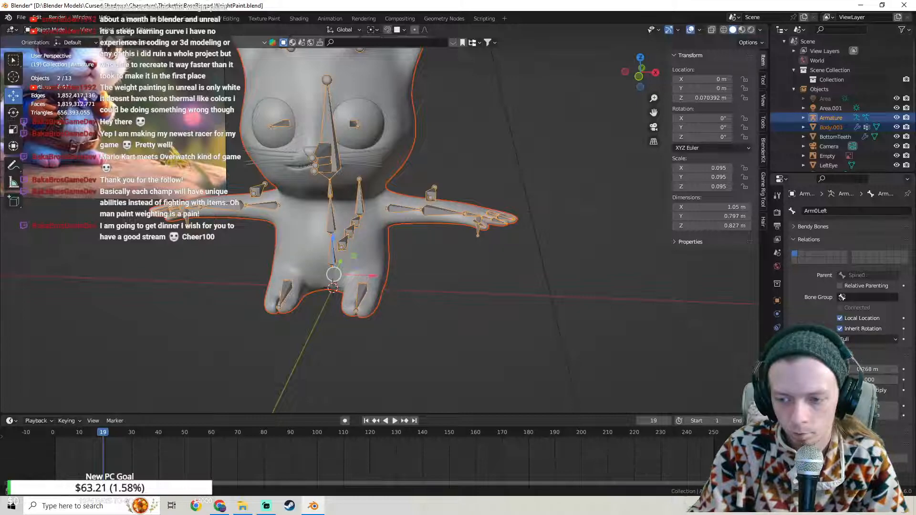
click(335, 283)
shift+click(334, 283)
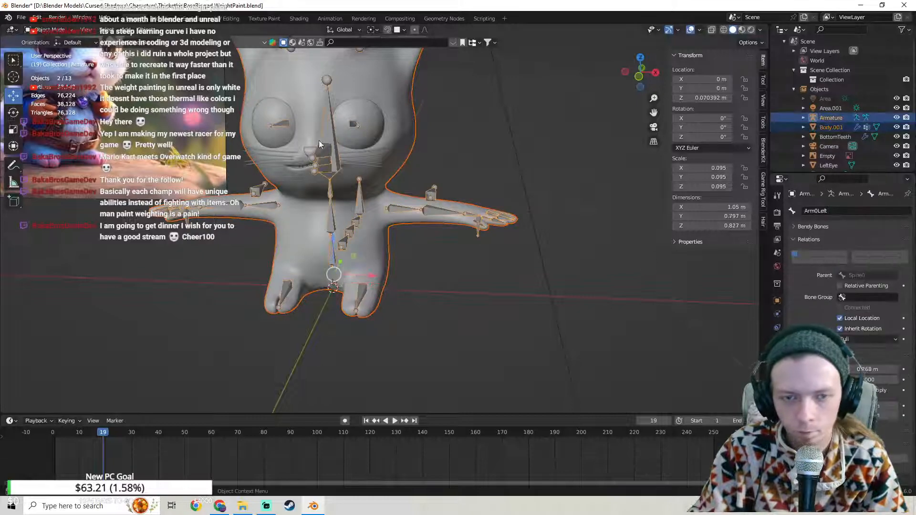
click(50, 30)
click(59, 49)
click(51, 30)
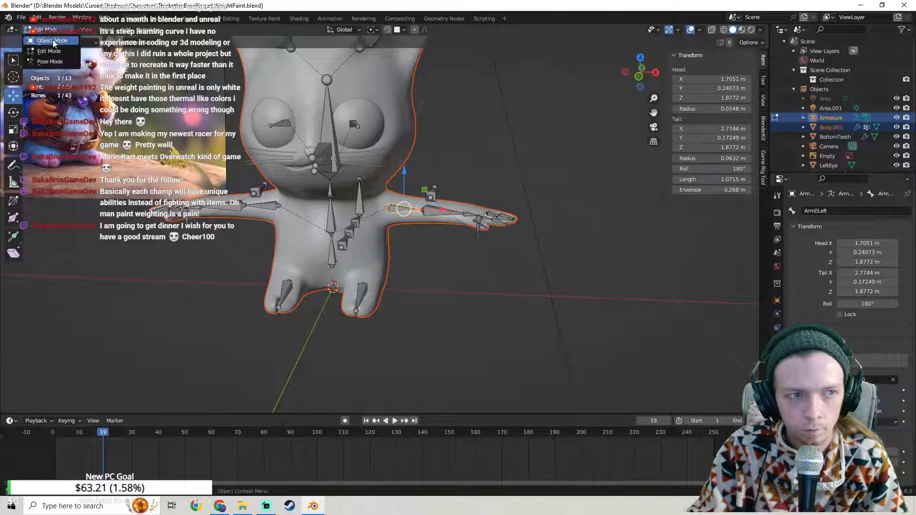
click(54, 40)
Step: Select the body and the armature, and parent the body to the armature with envelope weights
click(419, 221)
shift+click(439, 212)
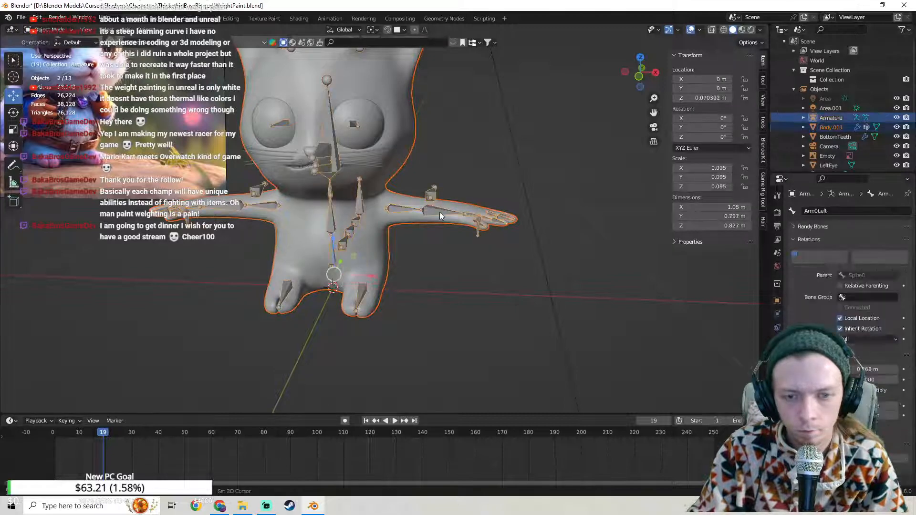
right_click(439, 211)
mouse_move(439, 212)
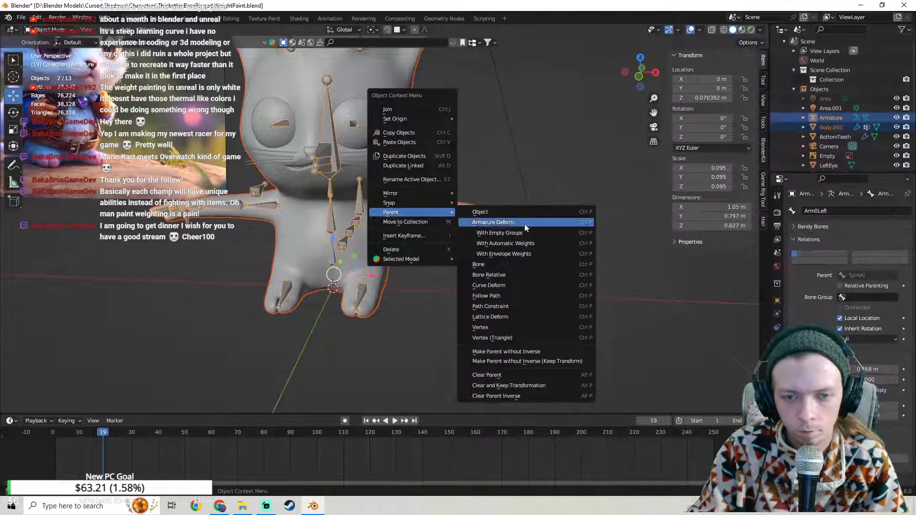
click(520, 253)
Step: Move the left hand IK bone outward in Pose Mode to test the envelope-weights binding on the arm
click(48, 30)
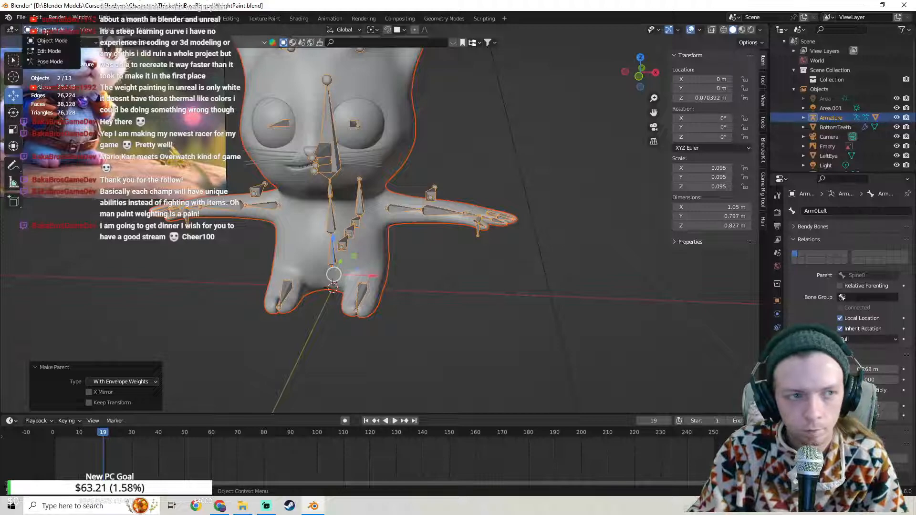
click(56, 62)
click(475, 237)
key(g)
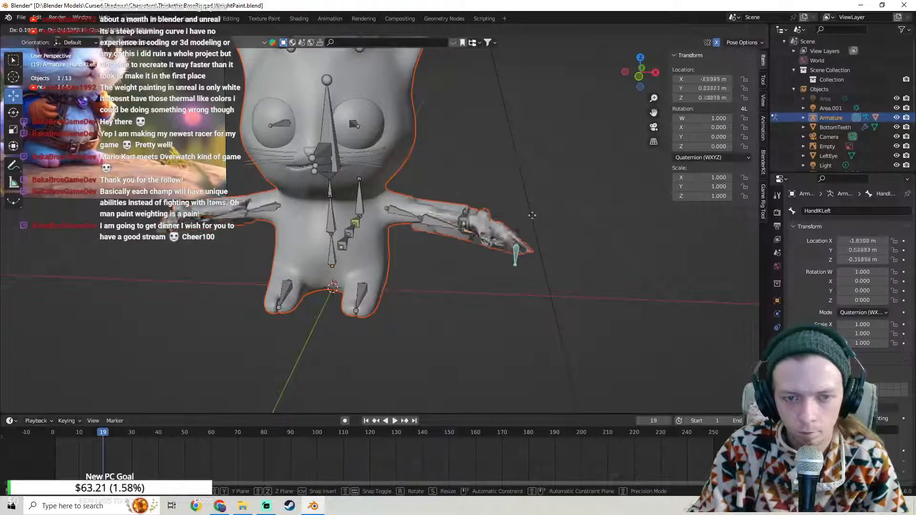
click(517, 206)
Step: Undo the hand IK bone move and the envelope-weights parenting, stepping back and forth through the history
key(ctrl+z)
key(ctrl+z)
key(ctrl+z)
key(ctrl+z)
key(ctrl+z)
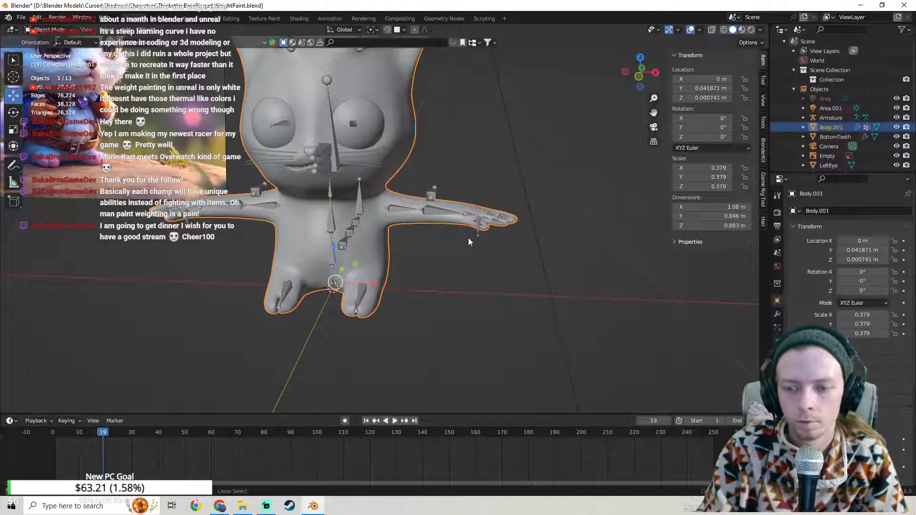
key(ctrl+shift+z)
key(ctrl+z)
key(ctrl+shift+z)
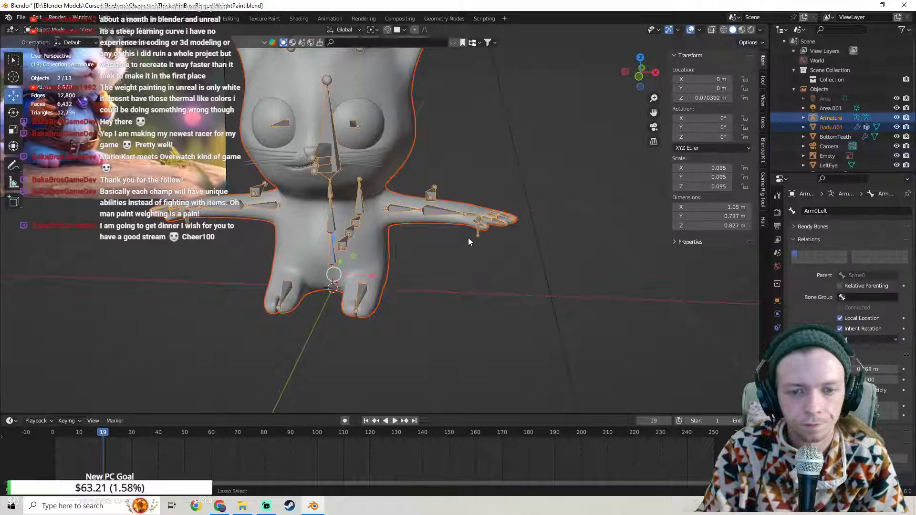
key(ctrl+z)
key(ctrl+z)
key(ctrl+z)
key(ctrl+z)
key(ctrl+z)
key(ctrl+z)
key(ctrl+shift+z)
key(ctrl+z)
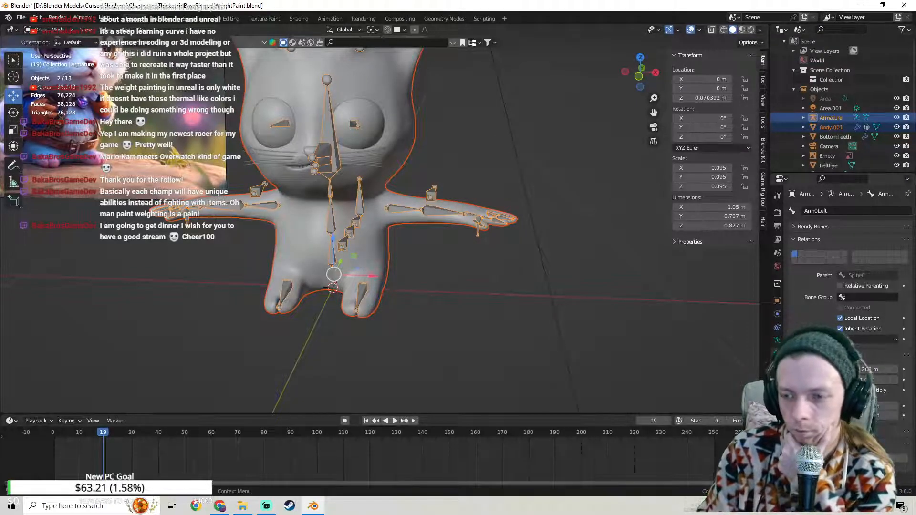
Step: Examine the left upper arm bone's Bendy Bones and Relations settings, and select the body mesh
click(794, 227)
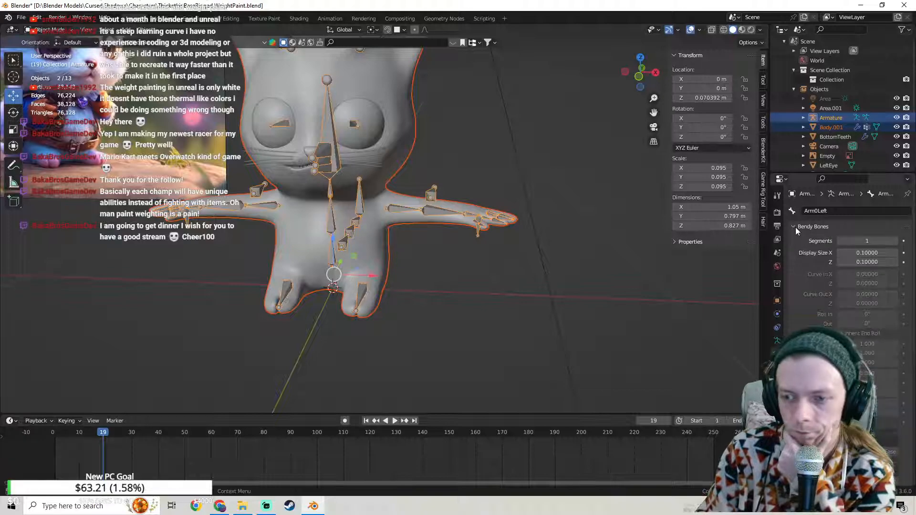
scroll(819, 279, down, 6)
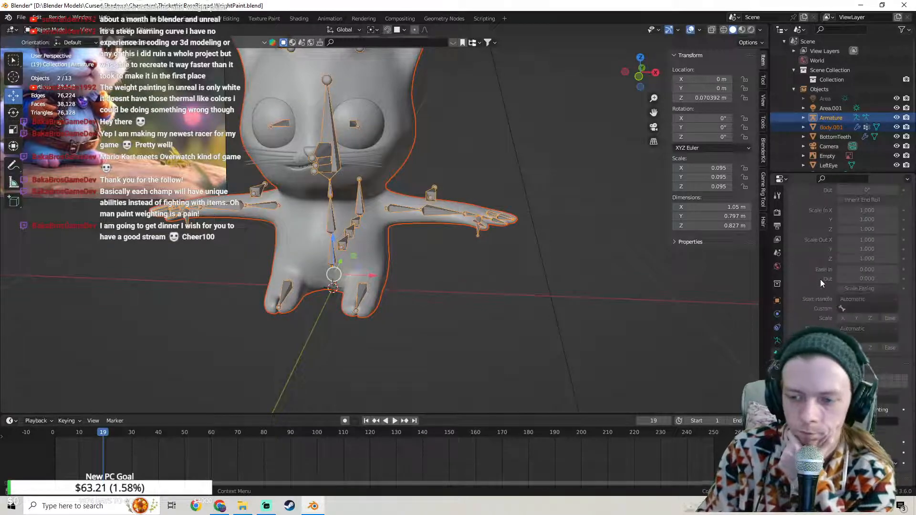
scroll(820, 279, down, 4)
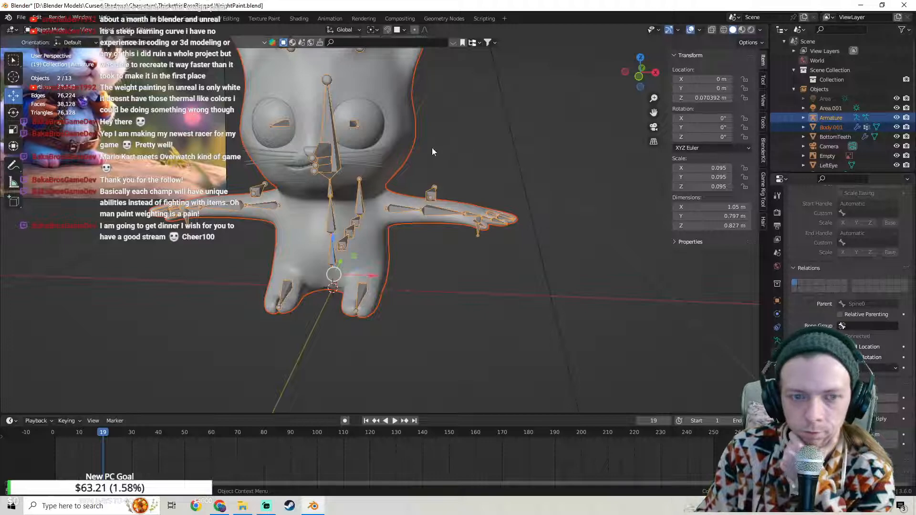
click(407, 138)
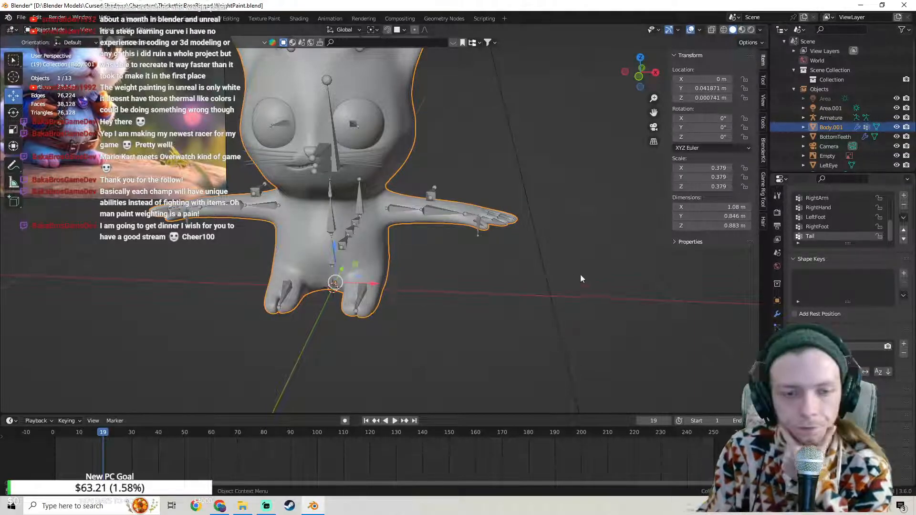
Step: Switch to Streamlabs Desktop and activate the Back Soon Screen scene
click(266, 510)
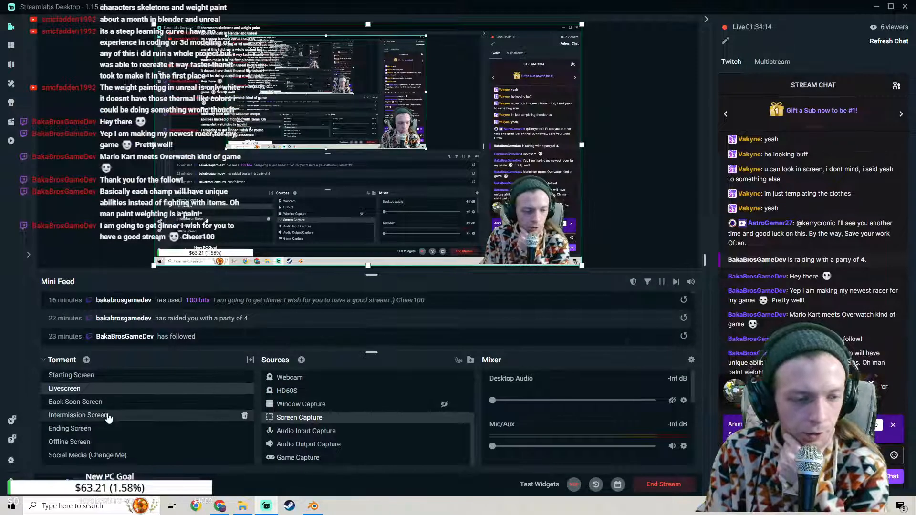
click(87, 402)
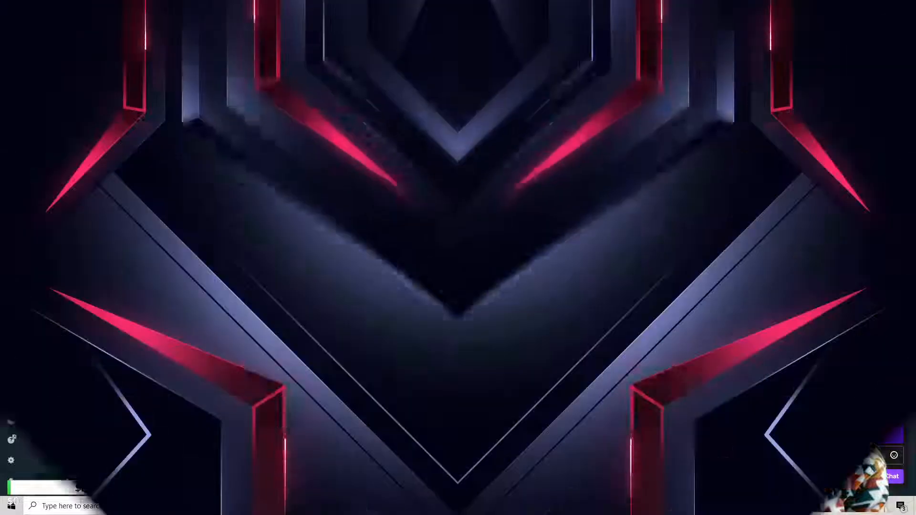
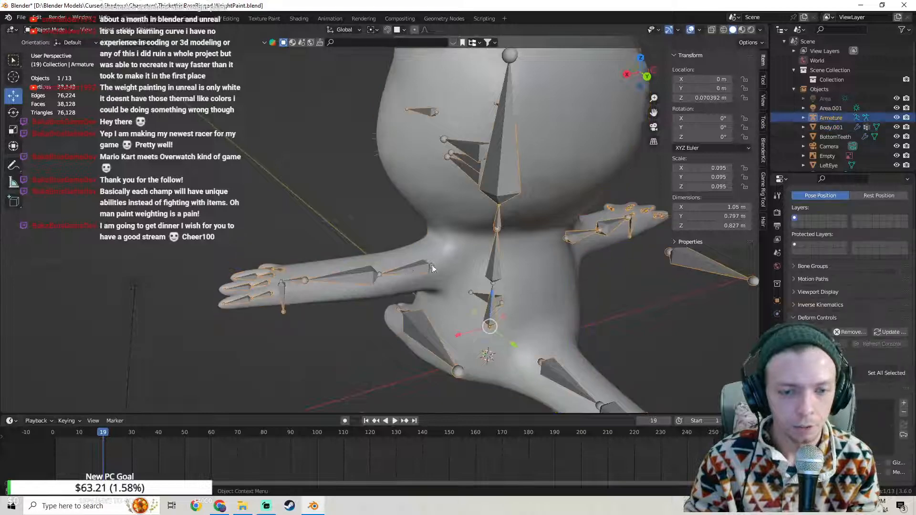
Step: Inspect the left arm bones and the hand IK bone in Pose Mode, and return to Object Mode
middle_drag(391, 271, 400, 231)
click(404, 230)
click(297, 252)
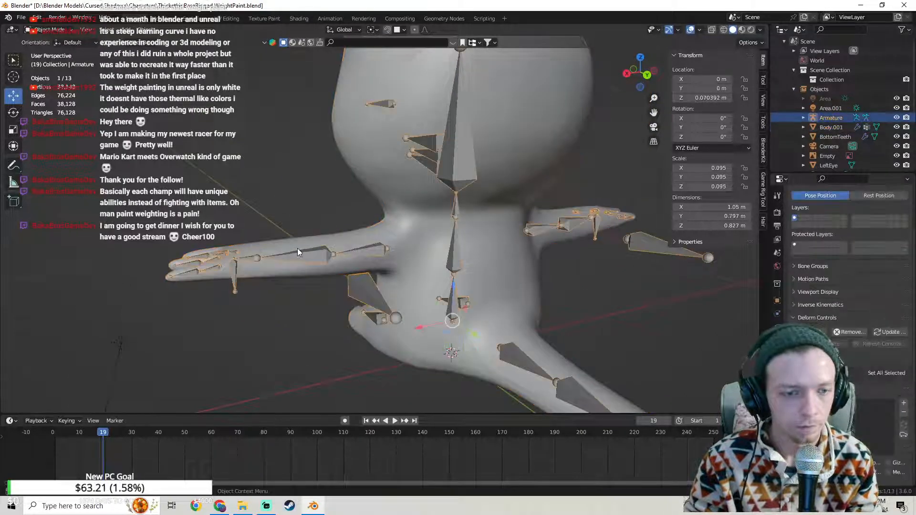
click(44, 30)
click(54, 61)
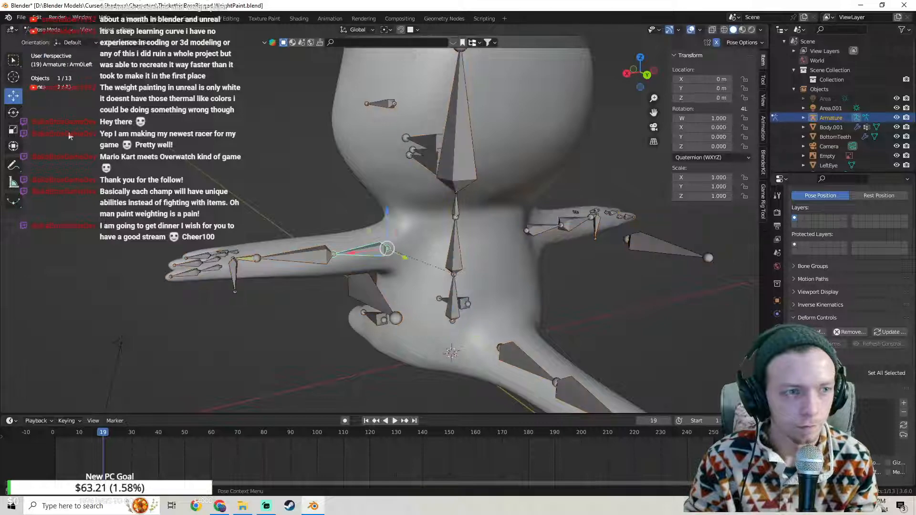
click(230, 282)
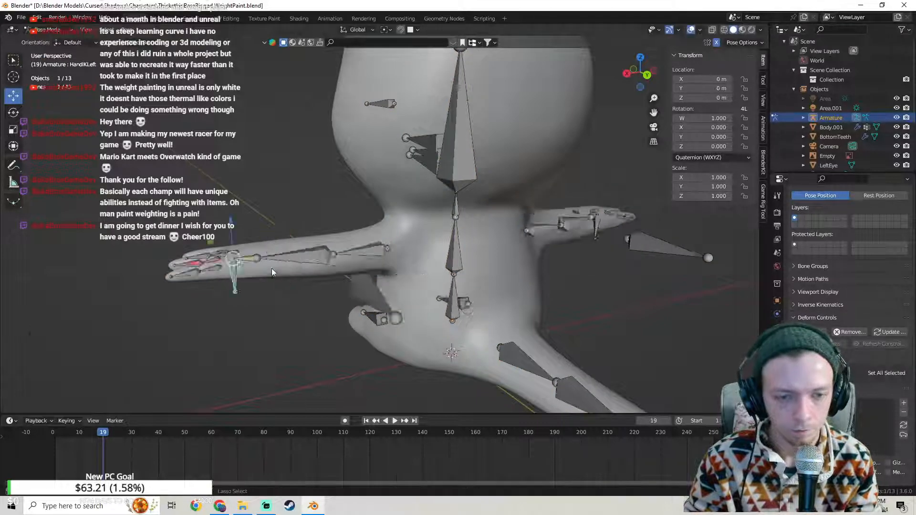
middle_drag(271, 268, 439, 262)
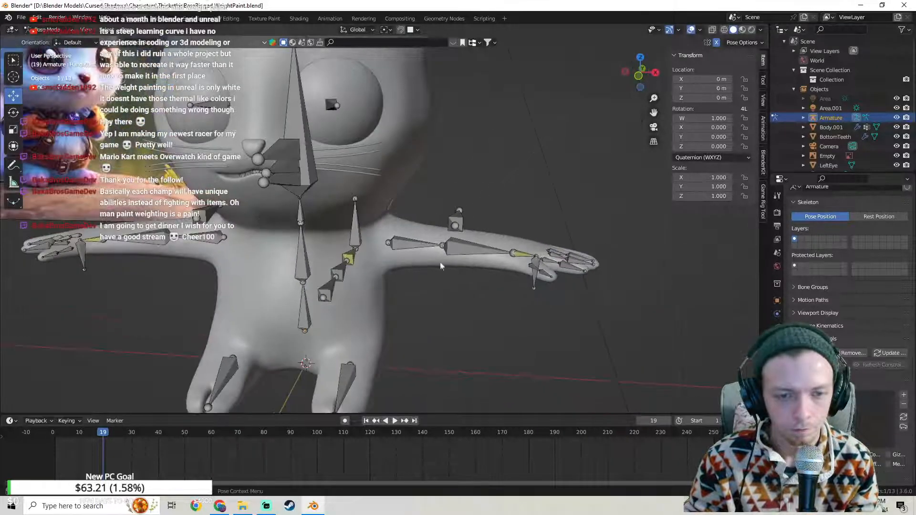
click(44, 31)
click(50, 42)
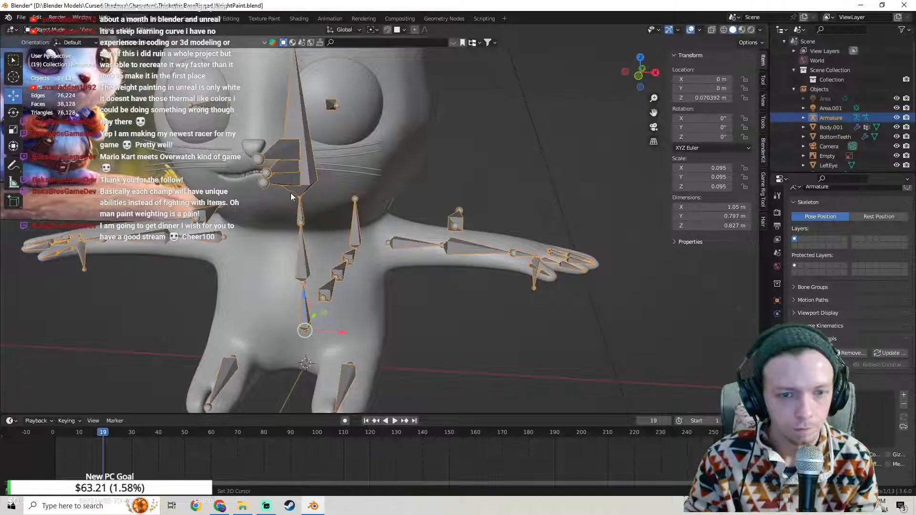
Step: Enter Edit Mode on the armature to work on the left upper arm bone
middle_drag(388, 236, 299, 223)
scroll(340, 209, up, 3)
scroll(339, 209, down, 2)
scroll(347, 204, up, 1)
scroll(385, 221, down, 3)
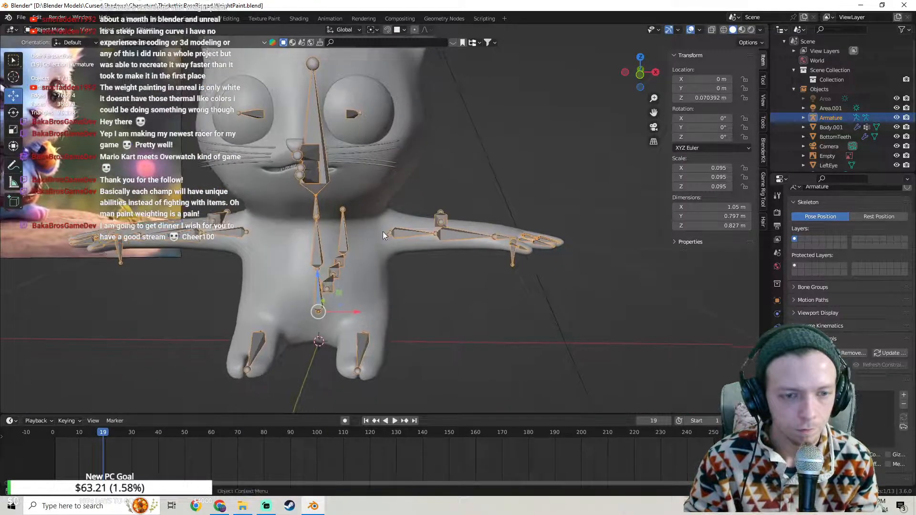
key(Tab)
scroll(366, 227, up, 3)
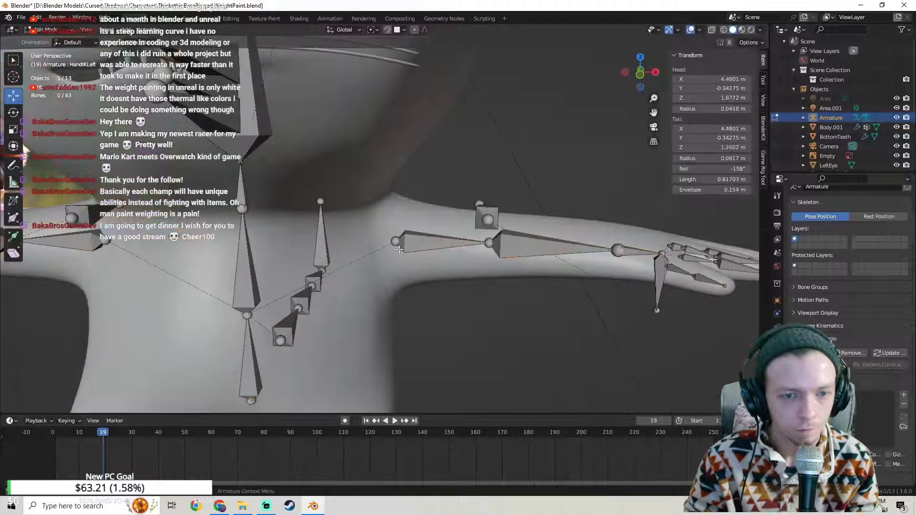
Step: Try to move the head of the left upper arm bone outward along X, and undo the move
click(400, 248)
click(396, 241)
drag(434, 239, 448, 238)
key(ctrl+z)
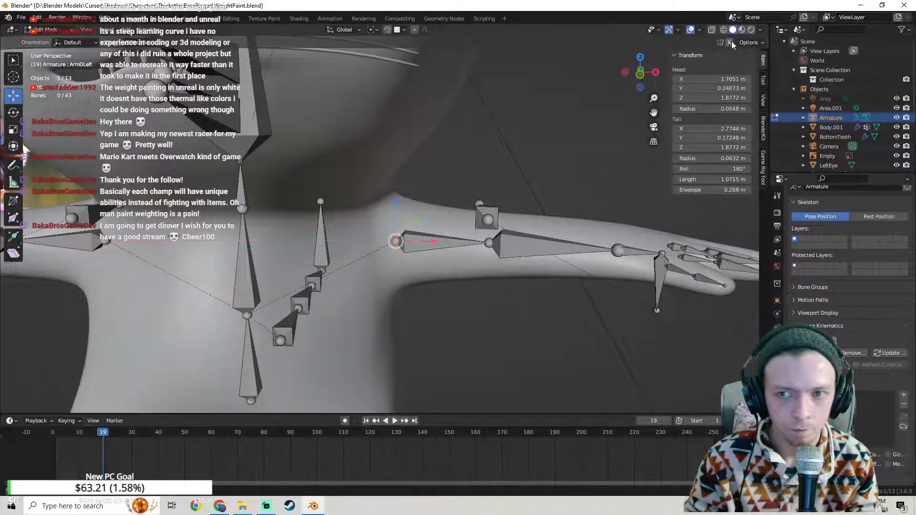
Step: Move the left upper arm bone's head about 0.022 m outward along X with X mirroring enabled, and return to Object Mode
drag(430, 240, 452, 242)
scroll(452, 242, down, 5)
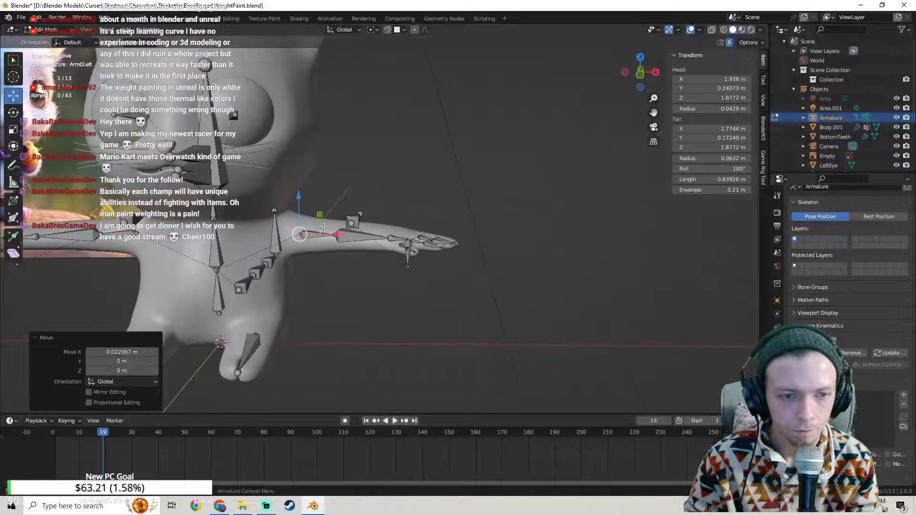
scroll(324, 225, up, 3)
click(43, 30)
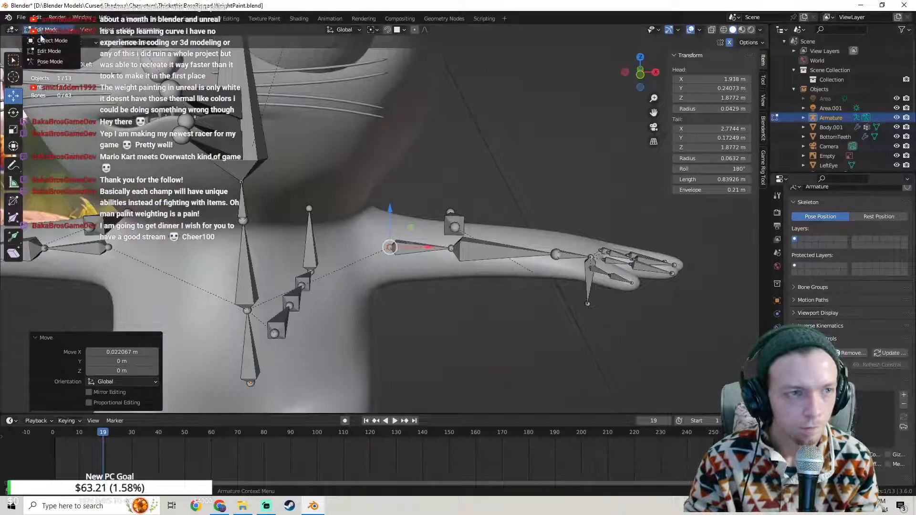
click(47, 41)
Step: Add the body to the selected armature as the active object and parent them with automatic weights
scroll(371, 207, down, 3)
scroll(402, 221, up, 3)
middle_drag(401, 218, 408, 189)
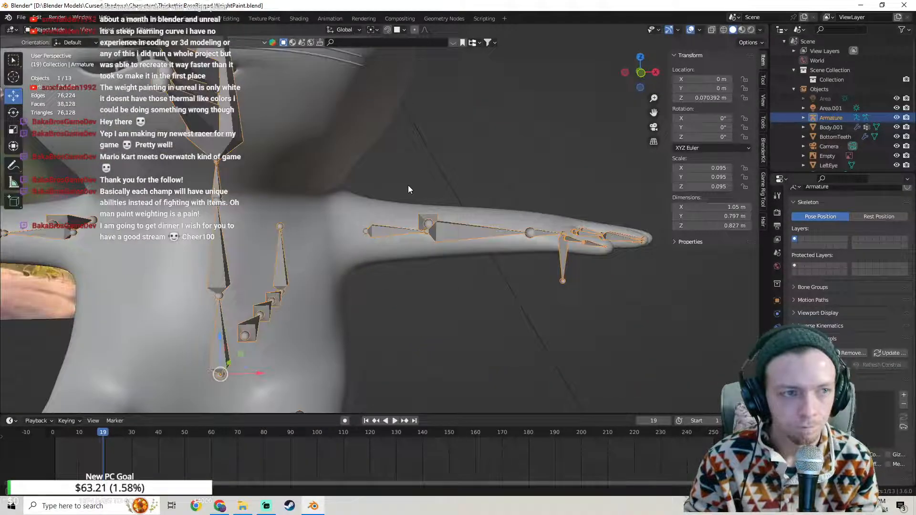
shift+click(396, 206)
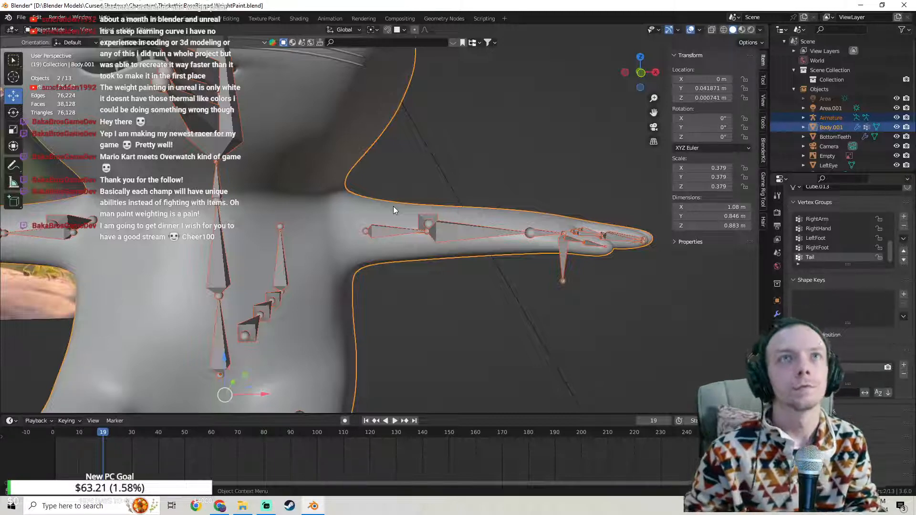
right_click(393, 204)
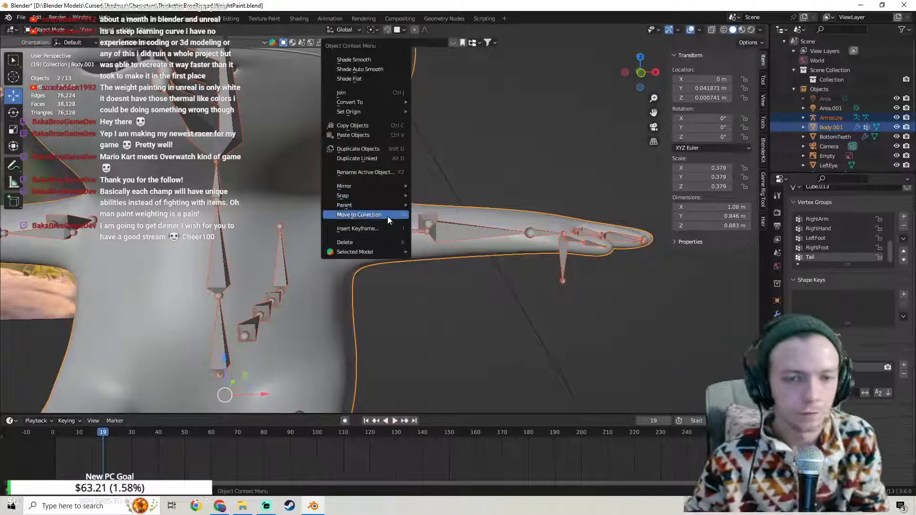
mouse_move(385, 205)
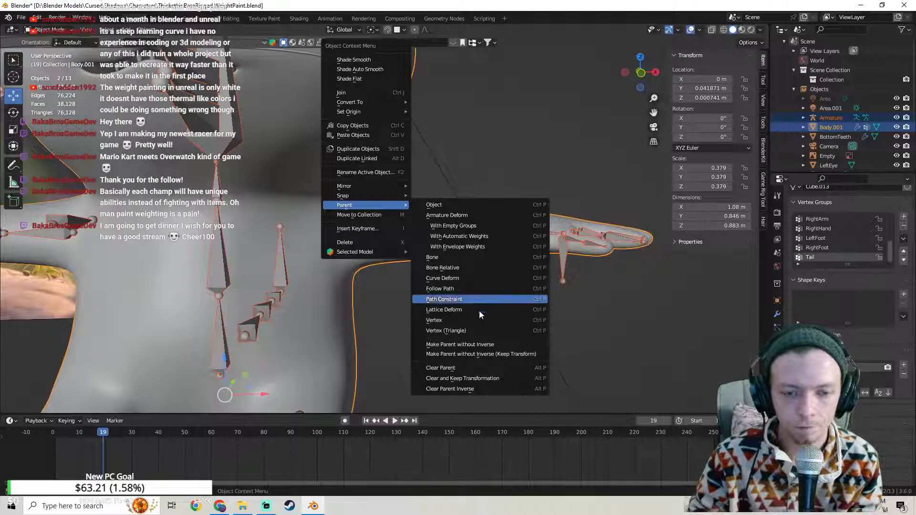
click(482, 236)
scroll(469, 239, down, 4)
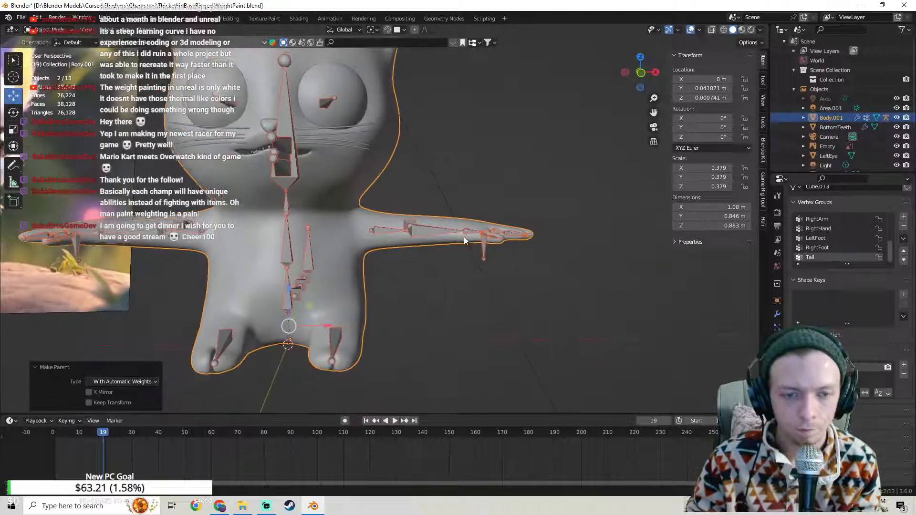
Step: Move the left hand IK bone inward in Pose Mode to test the arm, and undo the move and the parenting
click(49, 30)
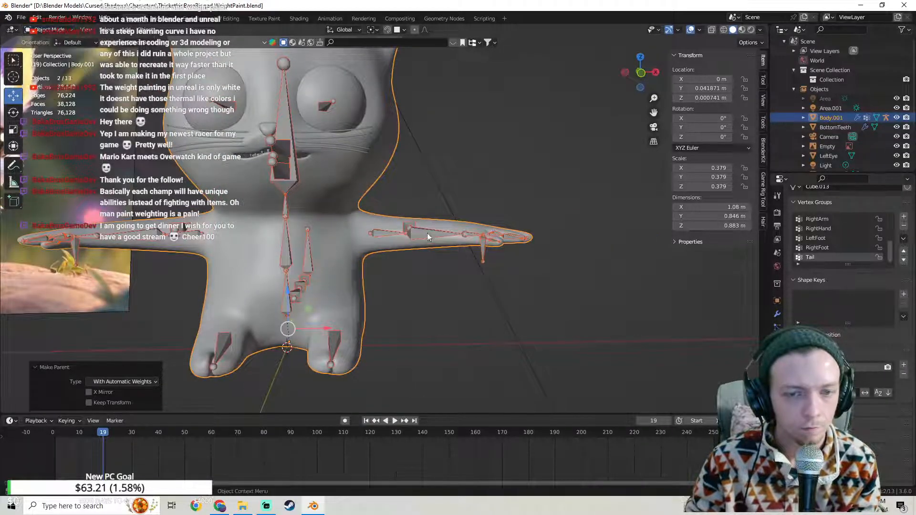
click(482, 251)
click(54, 31)
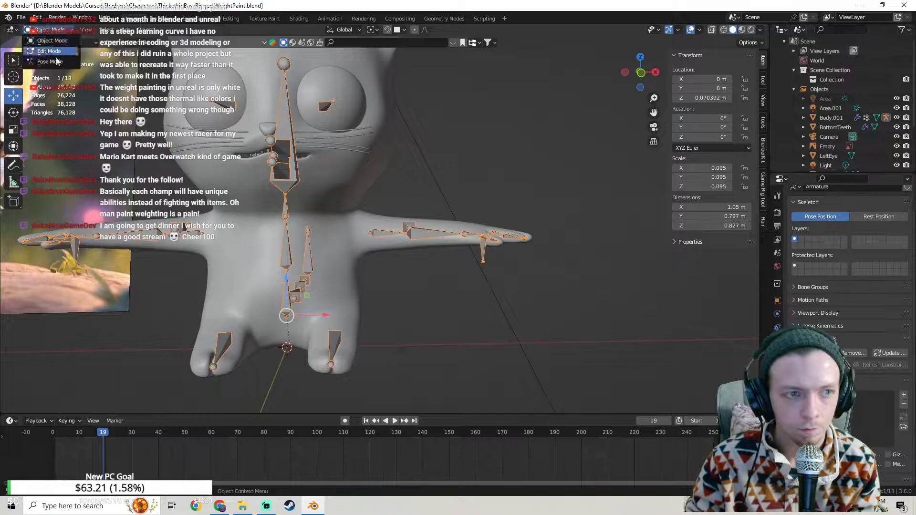
click(55, 61)
key(ctrl+Tab)
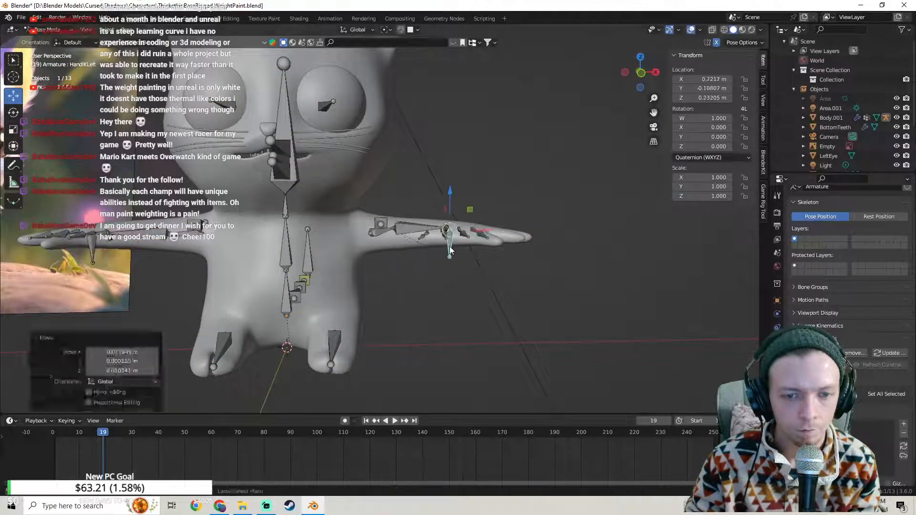
shift+click(450, 246)
key(ctrl+z)
key(ctrl+z)
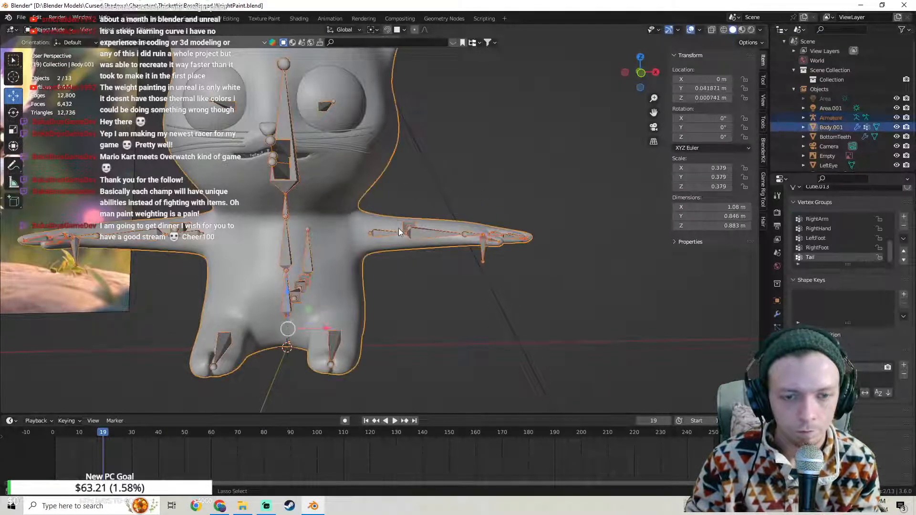
Step: Select the body first and the armature as the active object, and parent the body to it with automatic weights
click(375, 228)
shift+click(377, 230)
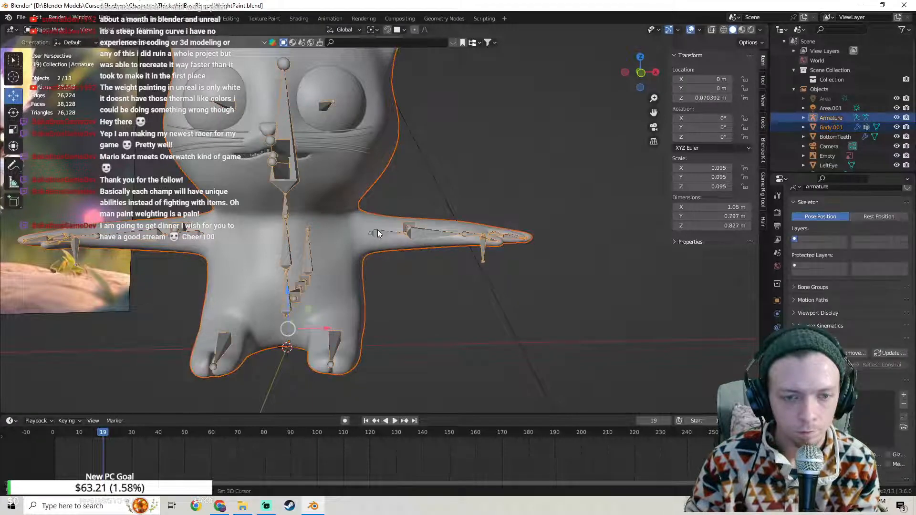
right_click(375, 228)
mouse_move(377, 219)
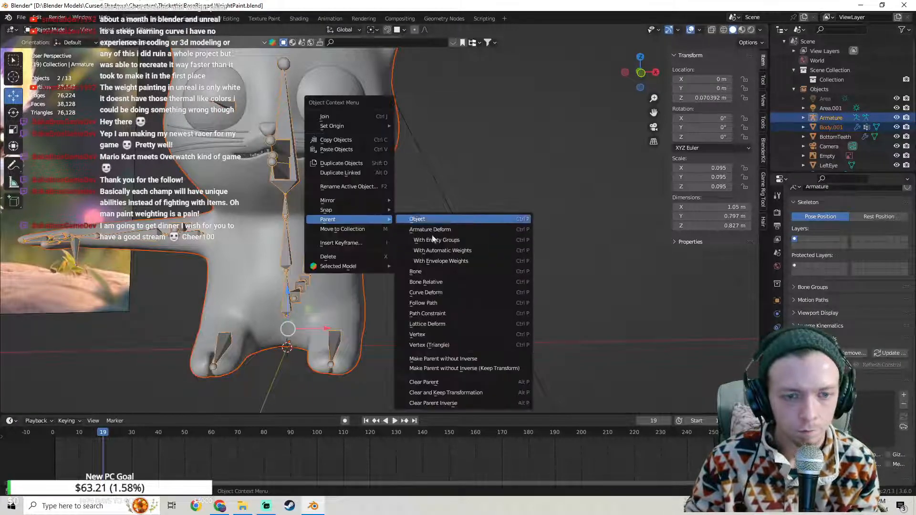
click(446, 248)
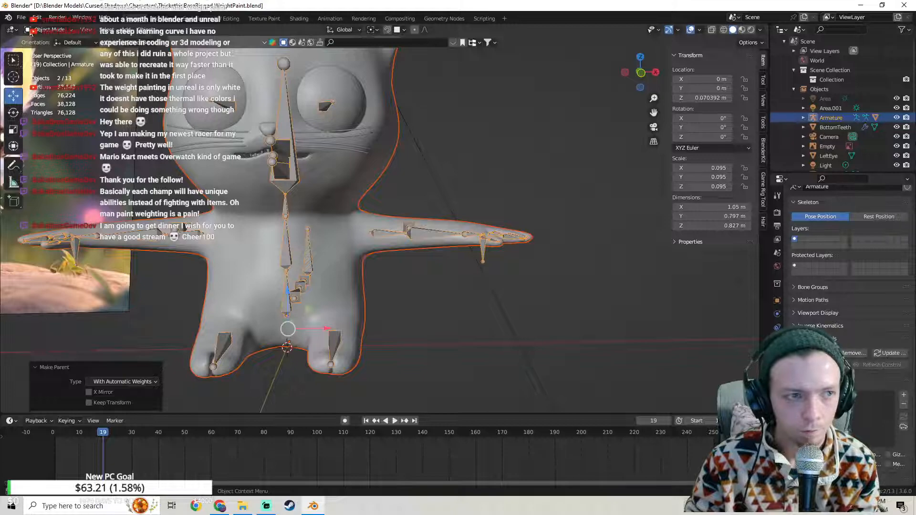
Step: Switch the armature to Pose Mode, move the left hand IK bone inward to test the arm, and undo the move
click(29, 31)
click(73, 66)
click(484, 255)
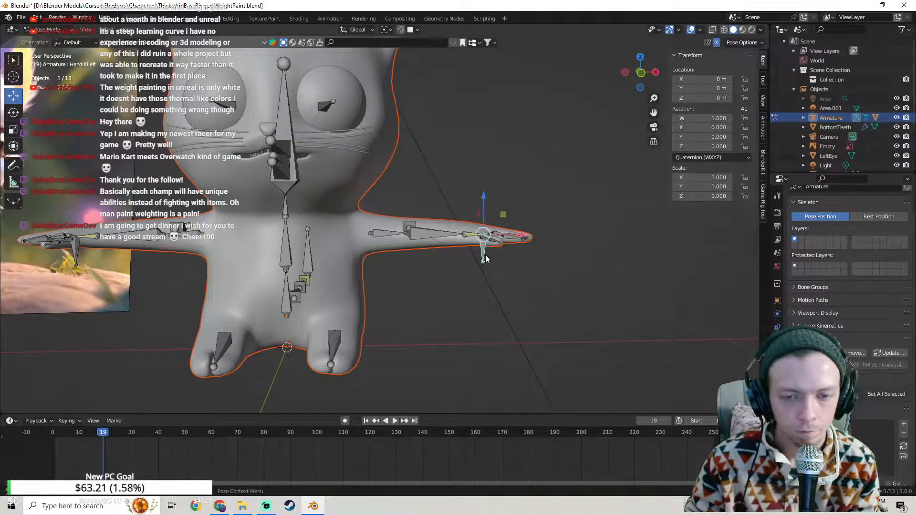
key(g)
click(414, 255)
middle_drag(414, 255, 436, 248)
key(ctrl+z)
Step: Test the arm deformation from the side with two more moves of the left hand IK bone, undoing each one
key(g)
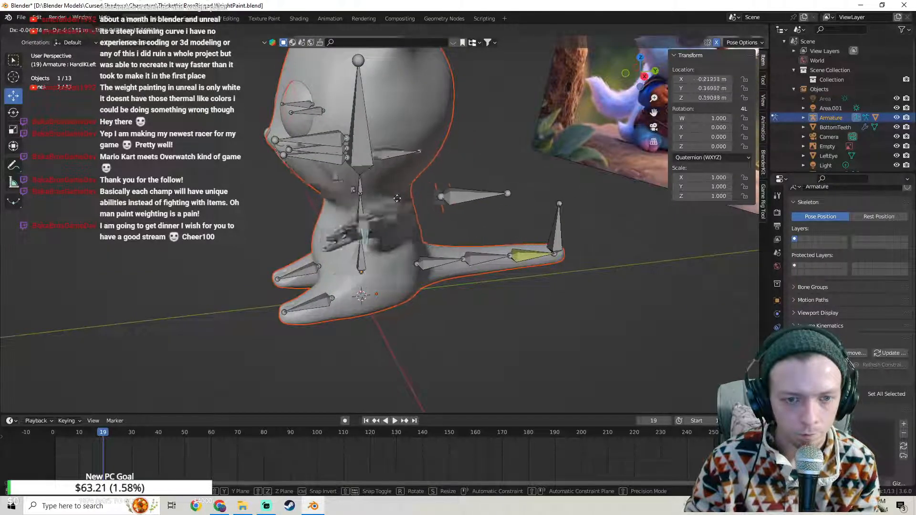
click(393, 234)
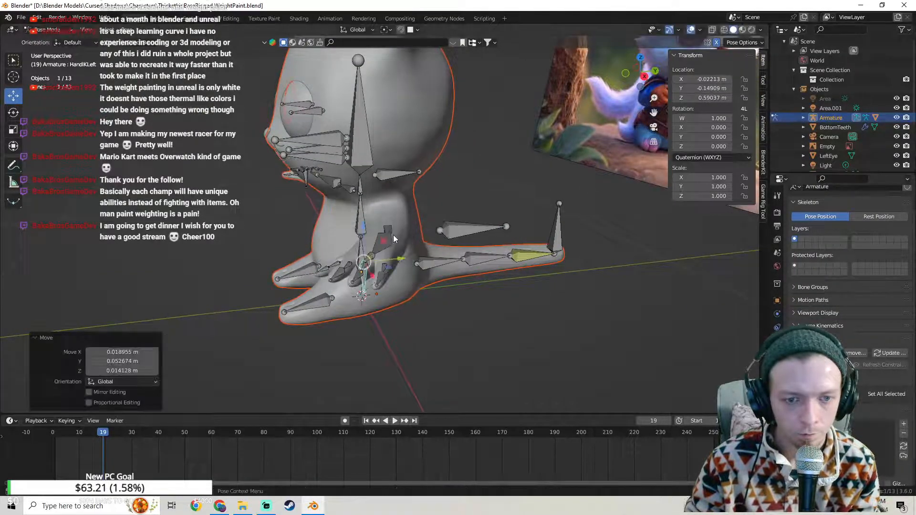
key(ctrl+z)
middle_drag(393, 234, 384, 251)
key(g)
click(468, 235)
key(ctrl+z)
Step: Move the left hand IK bone about -0.06 m in X, -0.08 m in Y and 0.03 m in Z, test another inward move, and undo both
key(g)
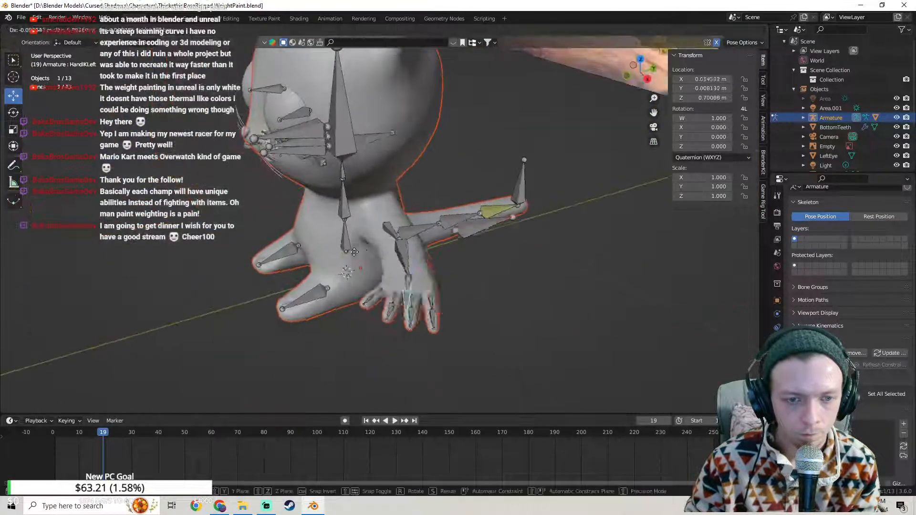
click(325, 232)
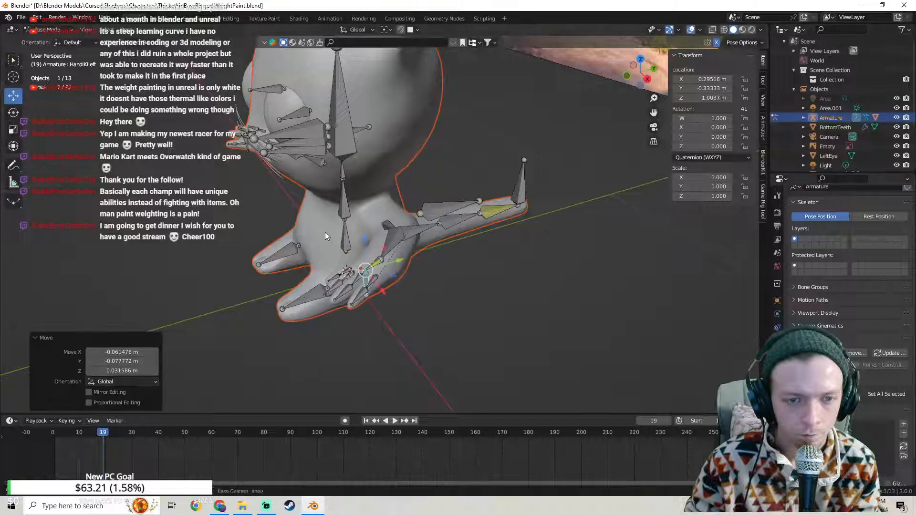
key(ctrl+z)
middle_drag(324, 232, 450, 247)
key(g)
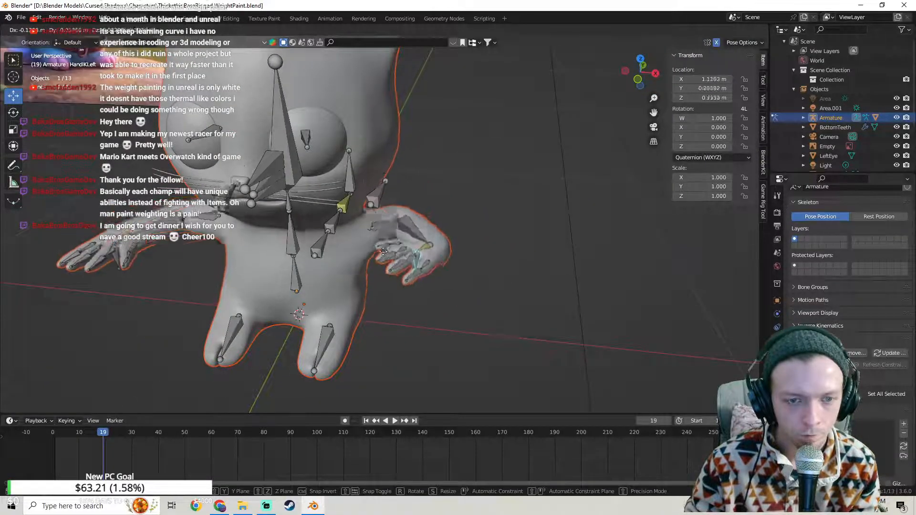
click(381, 257)
key(ctrl+z)
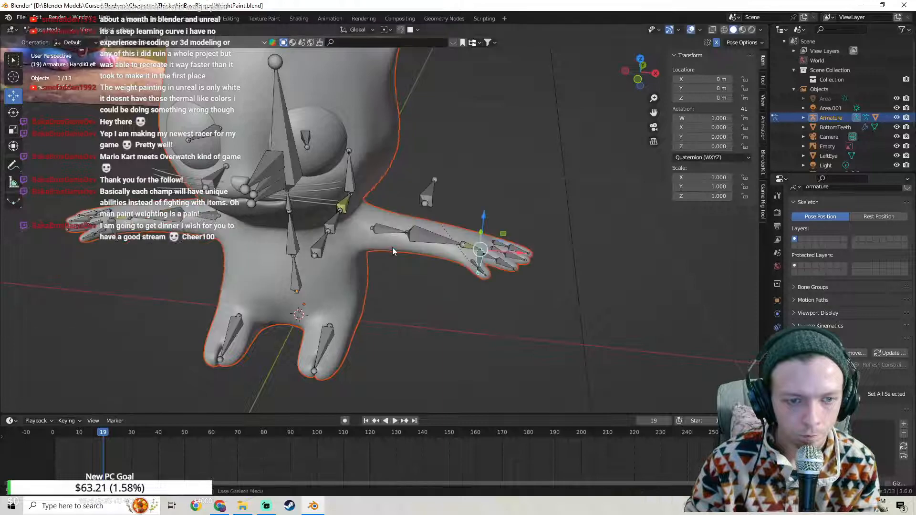
Step: Select the tail IK bone, move it toward the body to test the tail bend, and cancel the move
middle_drag(395, 251, 178, 245)
middle_drag(334, 254, 391, 275)
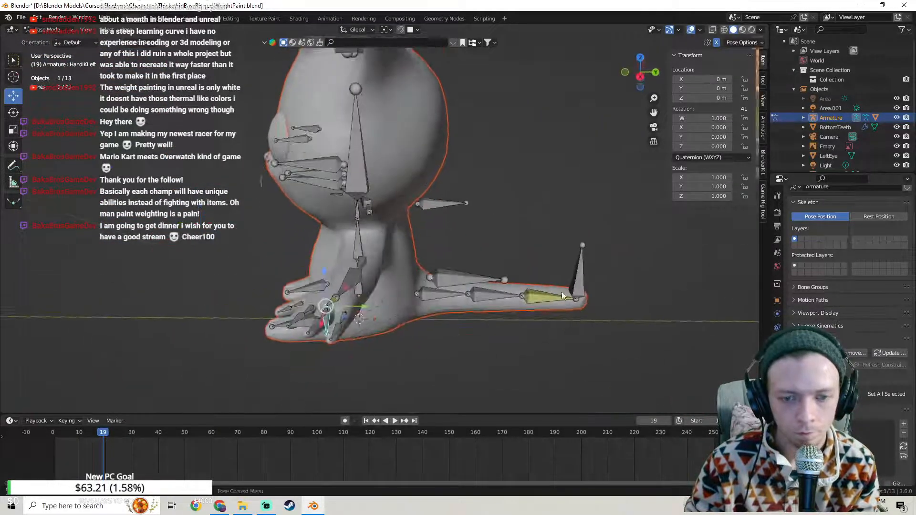
click(562, 291)
key(g)
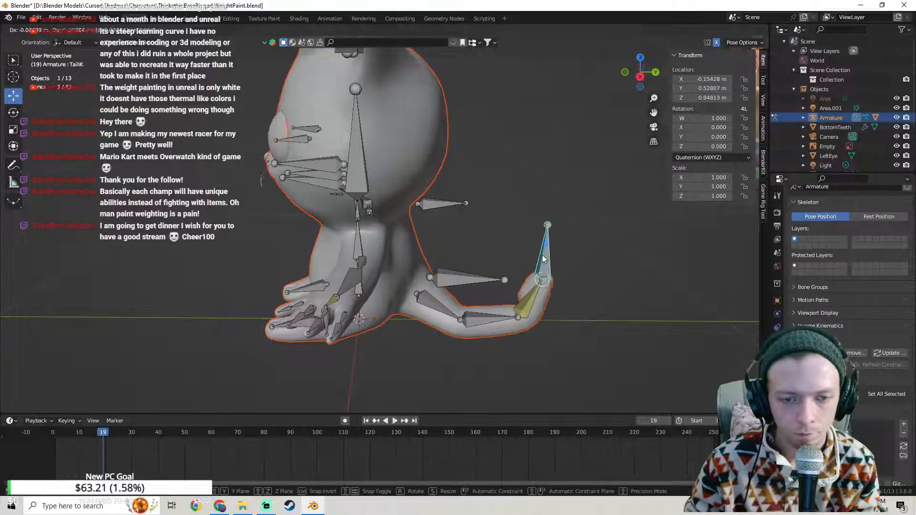
right_click(542, 256)
middle_drag(542, 256, 259, 167)
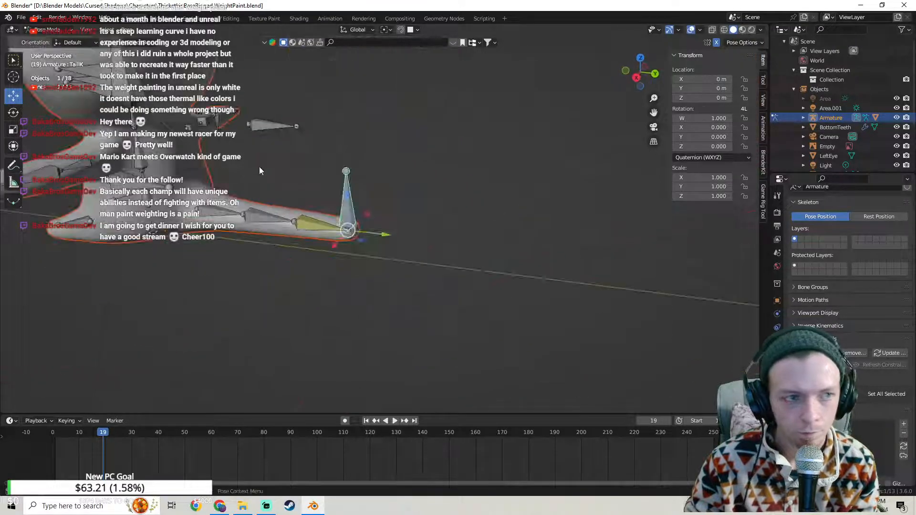
Step: Return to Object Mode, make the body the active object with the armature still selected, and switch to Weight Paint mode
click(54, 31)
shift+middle_drag(297, 205, 374, 214)
click(50, 30)
click(52, 41)
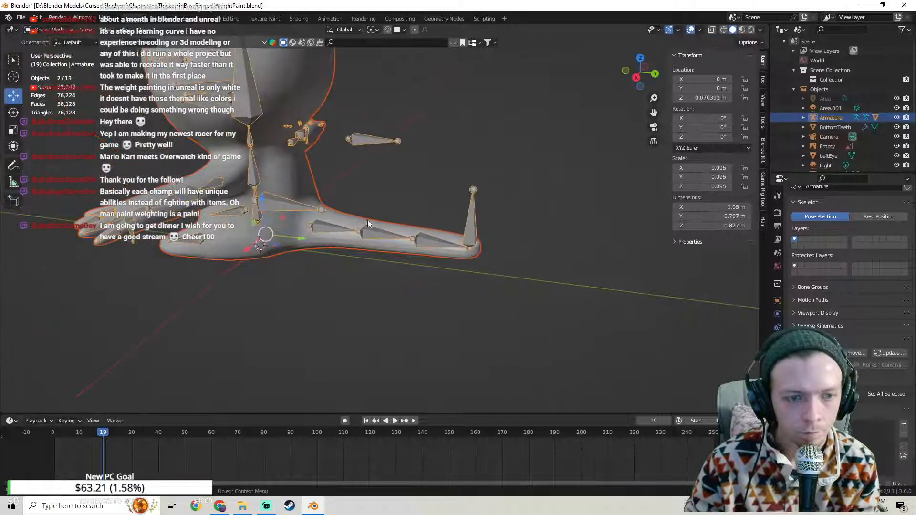
shift+click(336, 218)
click(47, 29)
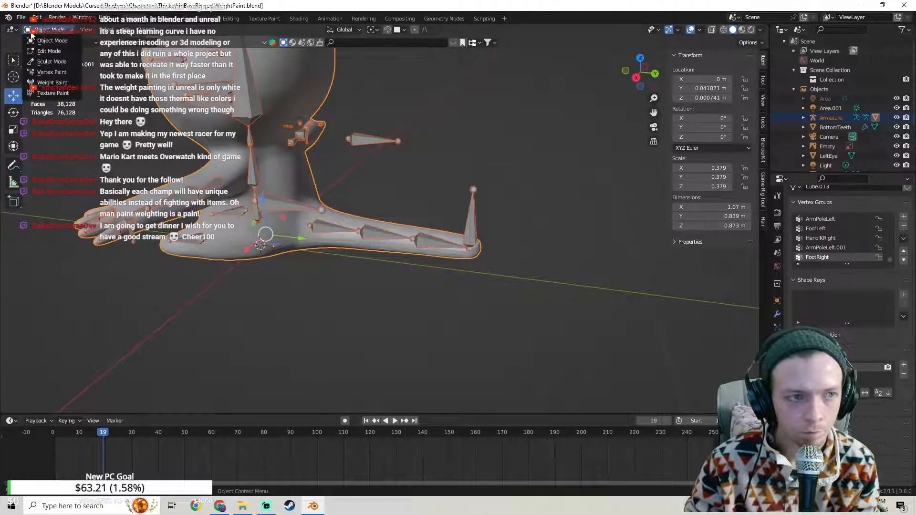
click(65, 84)
Step: Select the Tail0 bone and start brushing its weights off the lower body and underside
mouse_move(353, 188)
shift+middle_down()
mouse_move(398, 203)
mouse_move(361, 206)
mouse_move(354, 226)
mouse_move(380, 235)
mouse_move(321, 213)
mouse_move(329, 260)
mouse_move(415, 206)
shift+middle_up()
shift+click(372, 237)
scroll(334, 257, up, 2)
mouse_move(415, 206)
mouse_down()
mouse_move(353, 210)
mouse_move(333, 228)
mouse_move(325, 267)
mouse_move(325, 240)
mouse_up()
middle_drag(325, 240, 305, 238)
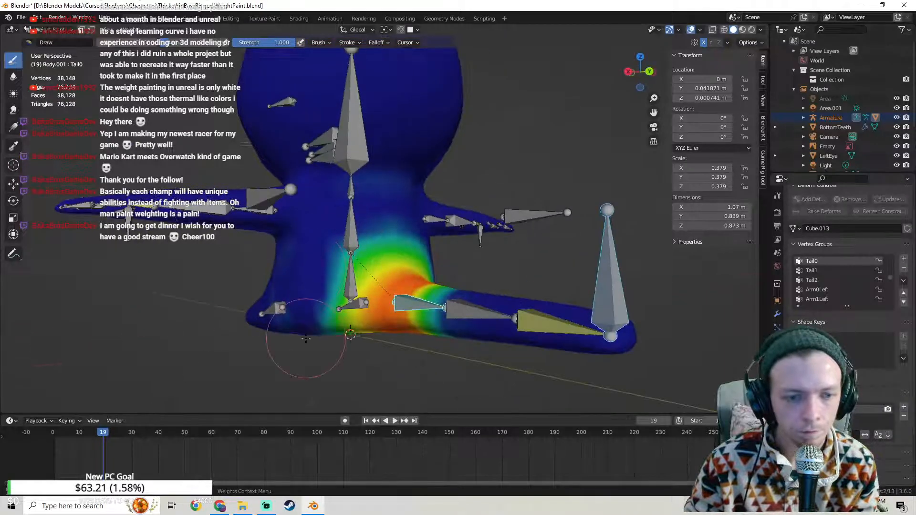
middle_drag(296, 269, 283, 255)
drag(288, 364, 372, 362)
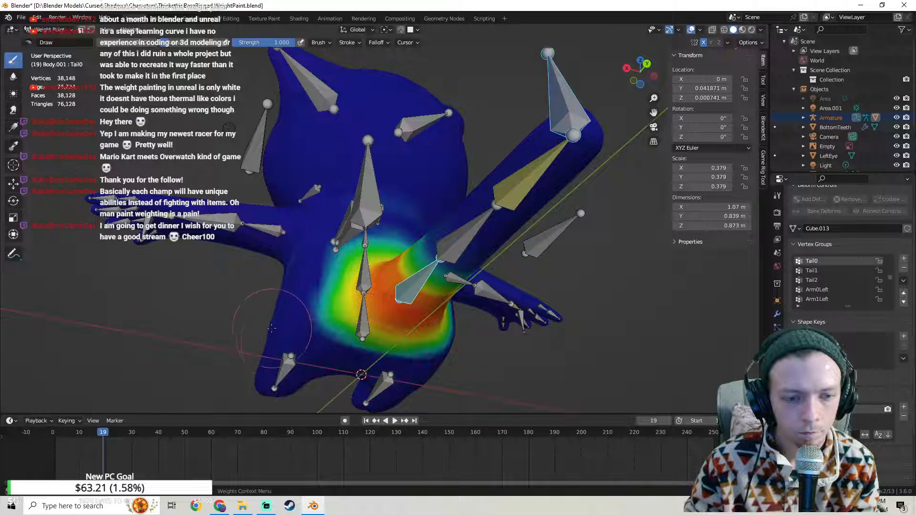
middle_drag(466, 360, 372, 369)
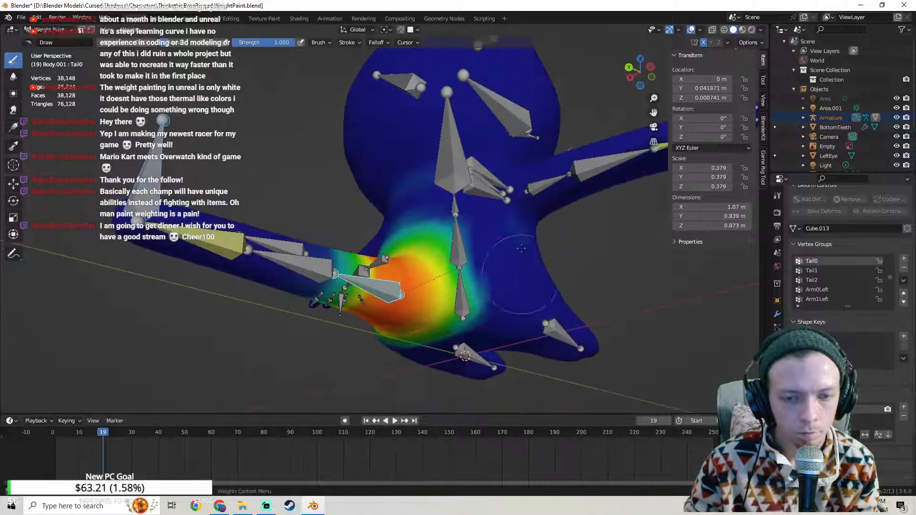
Step: Brush the Tail0 weights off the side of the lower torso in front of the tail base
middle_drag(521, 248, 477, 252)
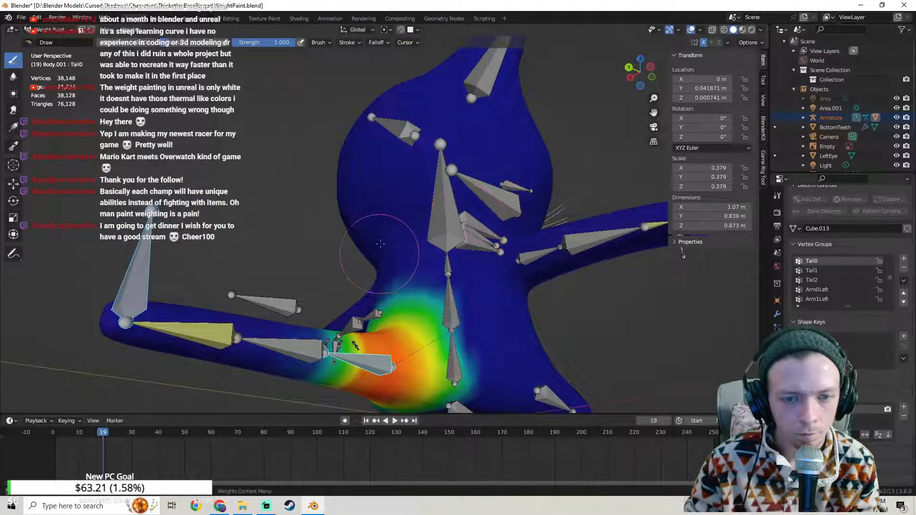
middle_drag(380, 244, 453, 224)
middle_drag(297, 257, 302, 294)
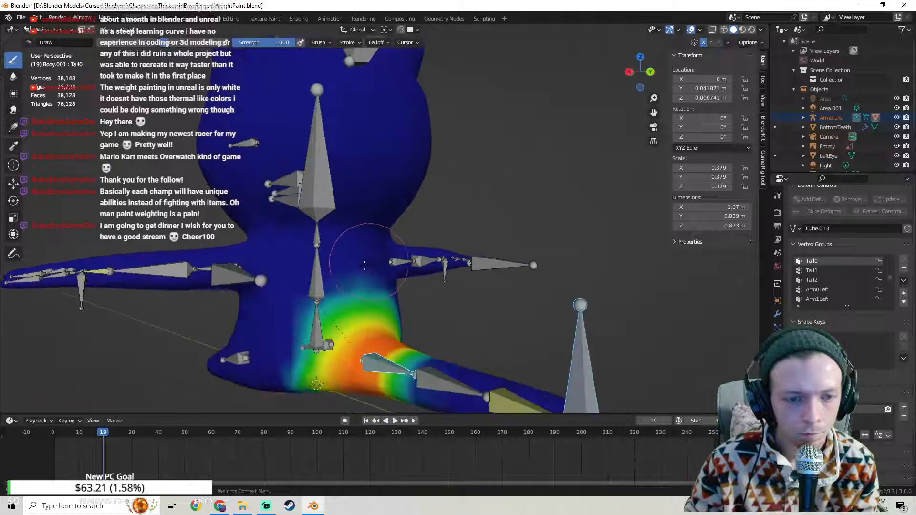
mouse_move(304, 302)
mouse_down()
mouse_move(434, 288)
mouse_move(294, 323)
mouse_move(272, 343)
mouse_move(362, 296)
mouse_move(286, 334)
mouse_move(303, 375)
mouse_up()
middle_drag(309, 369, 327, 295)
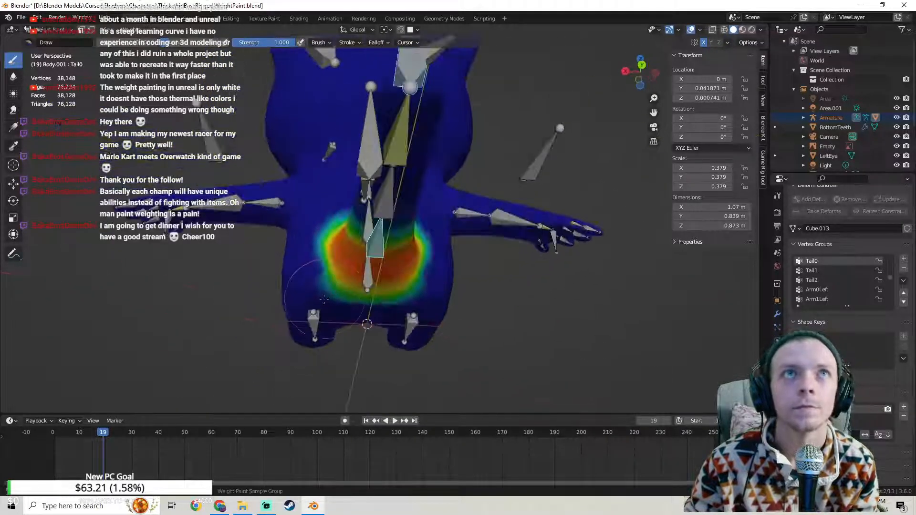
Step: Reduce the Tail0 weights around the hips so the influence stays close to the tail root
scroll(338, 286, up, 2)
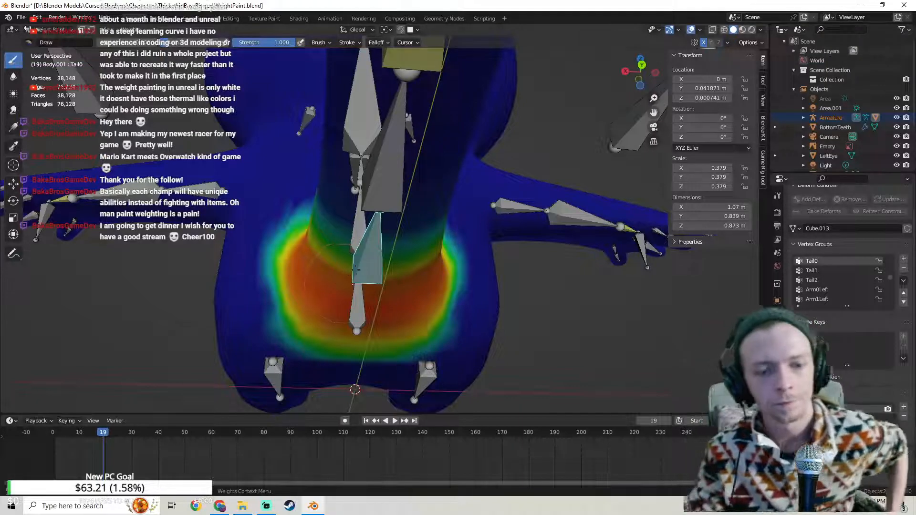
middle_drag(355, 269, 238, 305)
mouse_move(253, 310)
mouse_down()
mouse_move(318, 328)
mouse_move(272, 305)
mouse_up()
middle_drag(286, 307, 341, 307)
drag(368, 308, 291, 275)
middle_drag(291, 274, 287, 296)
mouse_move(286, 295)
mouse_down()
mouse_move(345, 199)
mouse_move(310, 258)
mouse_move(307, 286)
mouse_up()
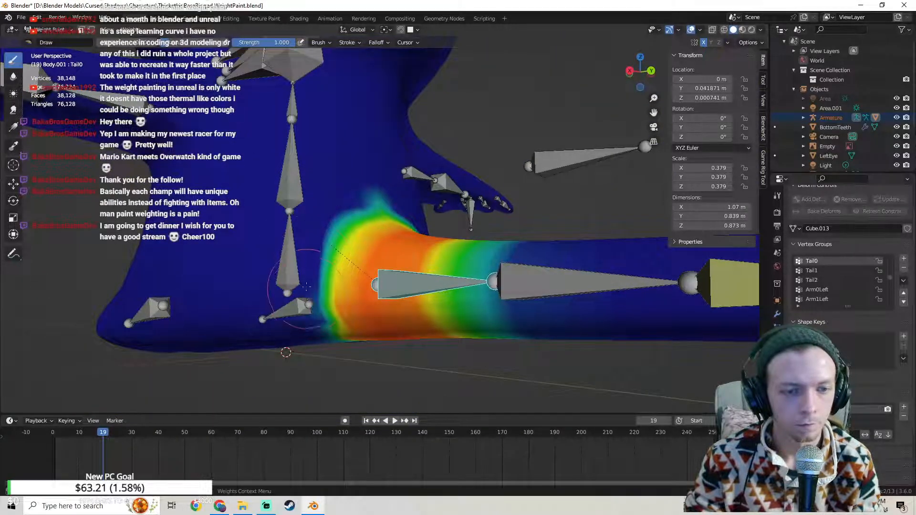
Step: Remove the stray Tail0 weights from the belly underside and trim the weights on the lower back above the tail
middle_drag(306, 286, 255, 215)
mouse_move(286, 272)
mouse_down()
mouse_move(408, 291)
mouse_move(389, 349)
mouse_up()
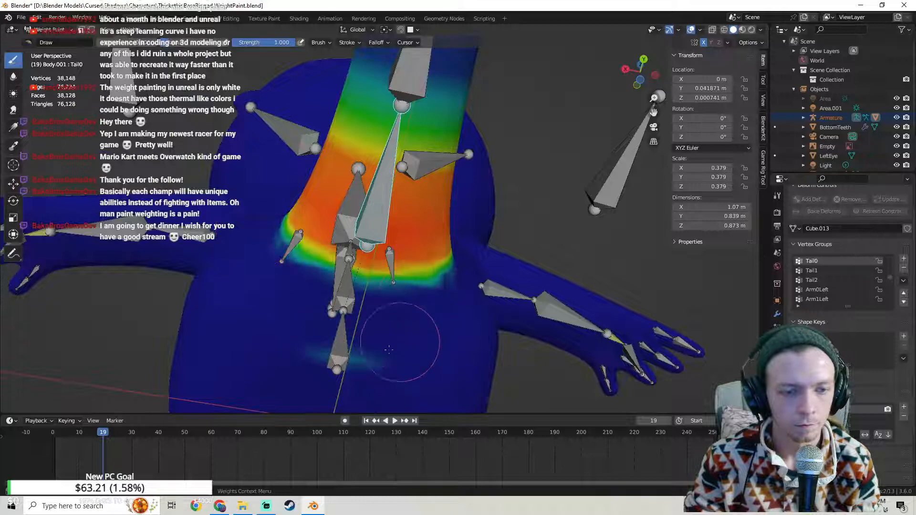
middle_drag(264, 343, 414, 336)
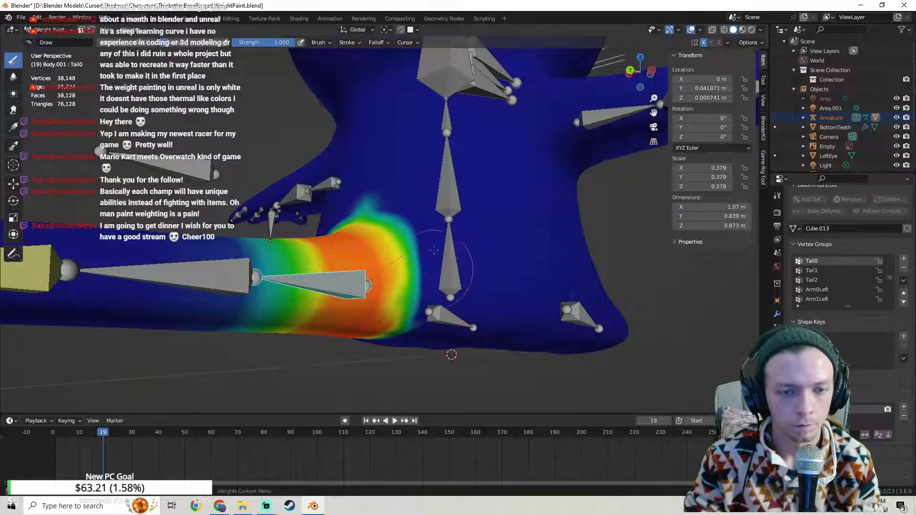
middle_drag(433, 249, 337, 218)
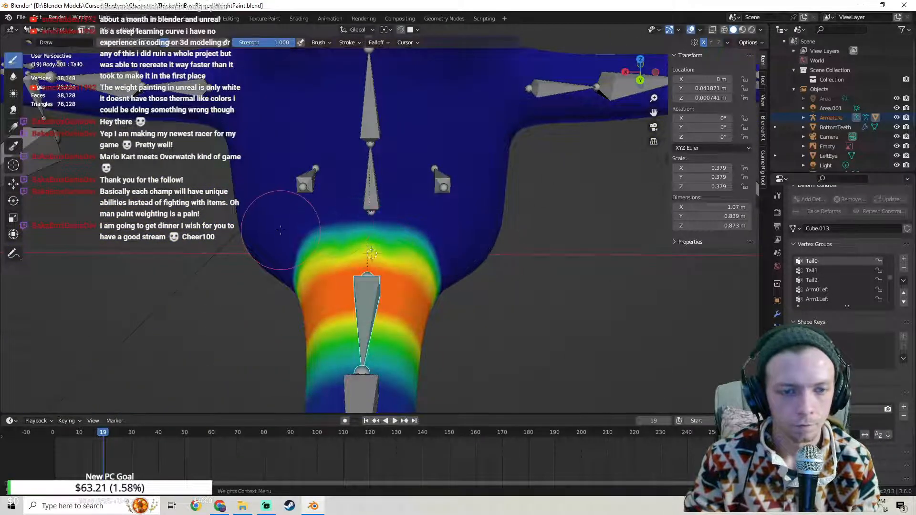
mouse_move(307, 223)
mouse_down()
mouse_move(418, 229)
mouse_move(297, 241)
mouse_up()
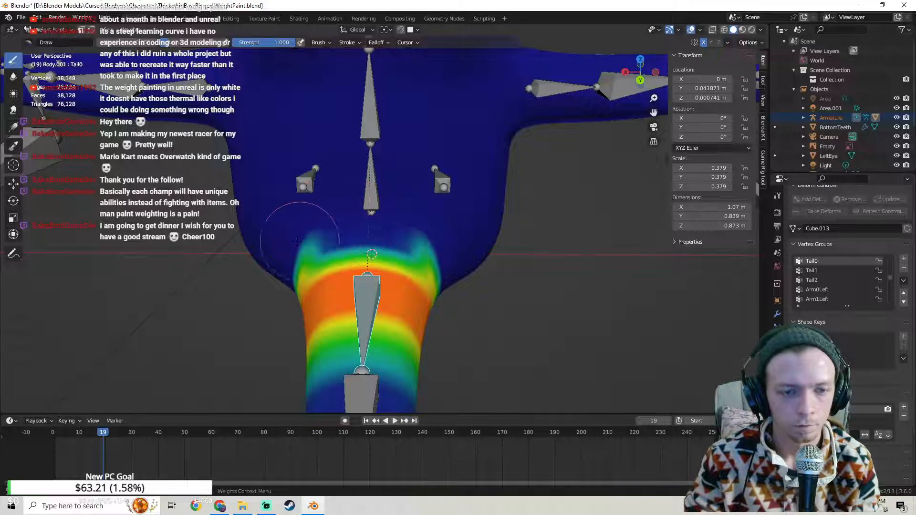
Step: Clean up the edge of the Tail0 weights around the sides and underside of the tail root
middle_drag(292, 261, 323, 250)
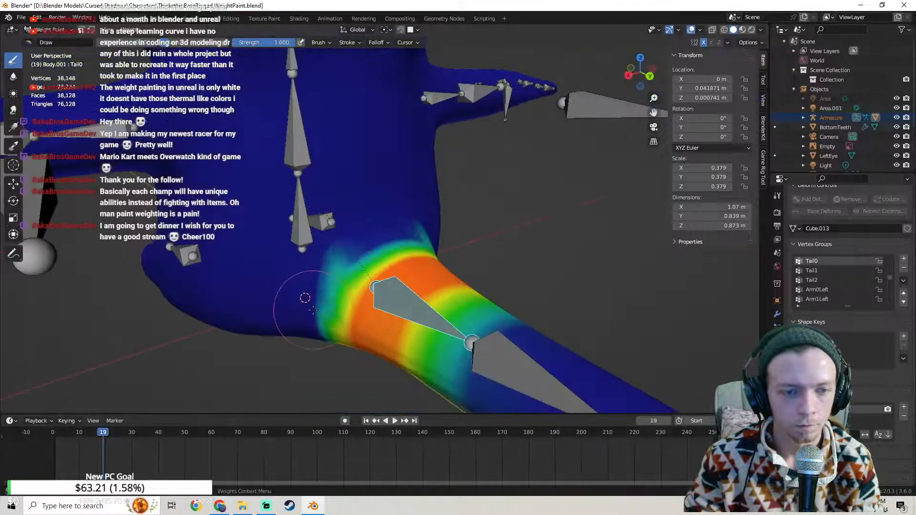
middle_drag(331, 317, 234, 287)
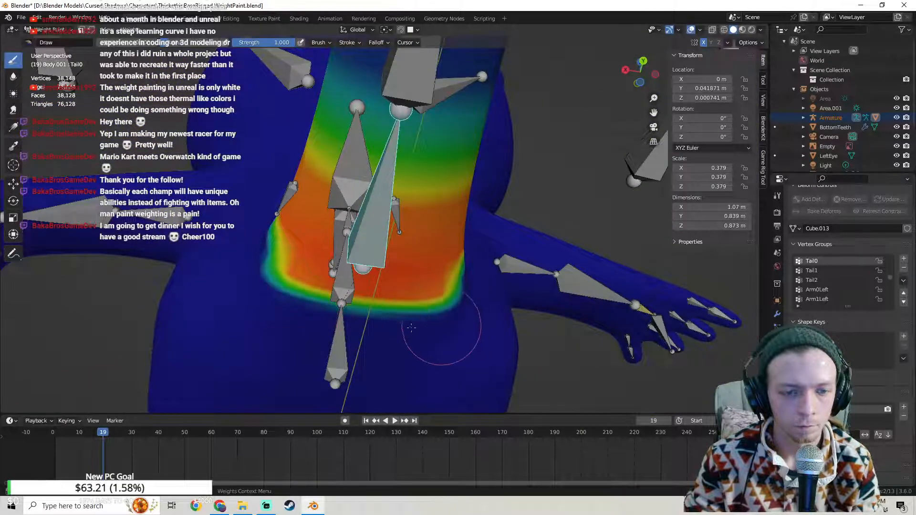
mouse_move(235, 261)
middle_down()
mouse_move(286, 333)
mouse_move(425, 196)
mouse_move(433, 278)
mouse_move(417, 275)
mouse_move(267, 331)
mouse_move(256, 292)
mouse_move(307, 292)
middle_up()
middle_drag(317, 262, 332, 231)
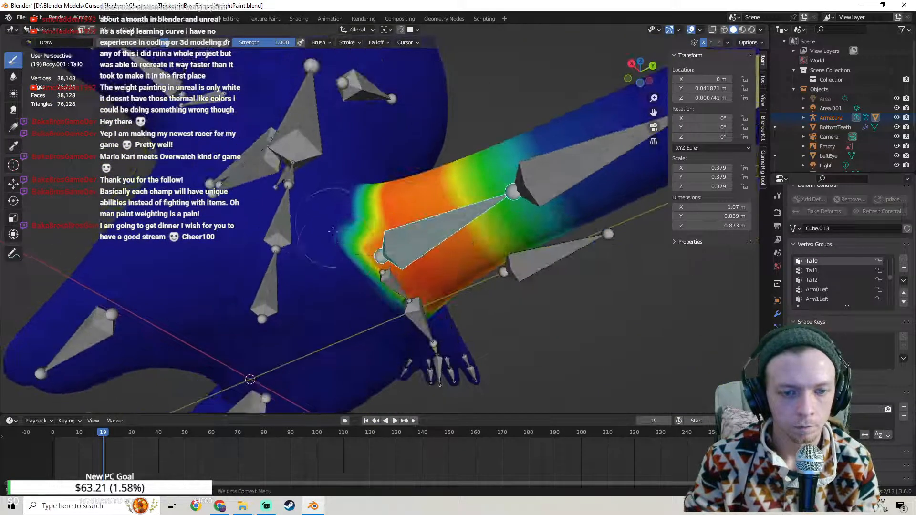
drag(343, 256, 355, 244)
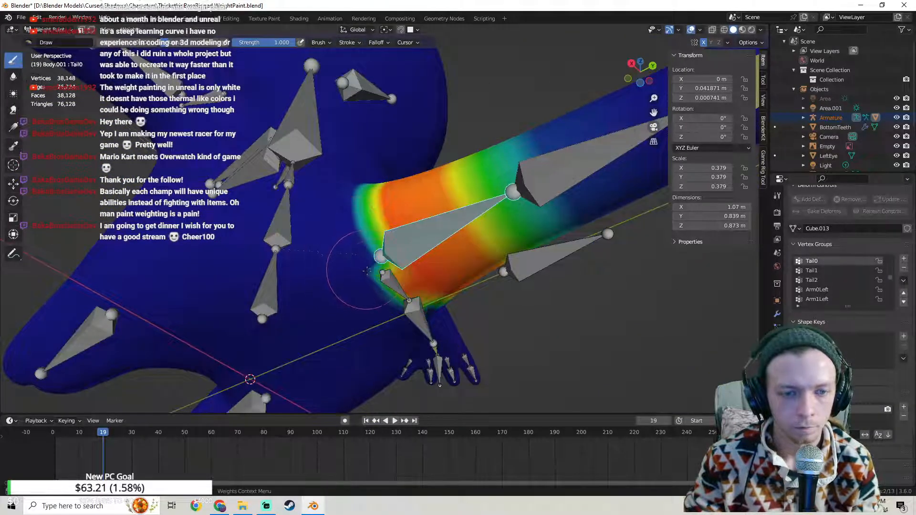
mouse_move(408, 296)
mouse_down()
mouse_move(439, 302)
mouse_move(401, 306)
mouse_up()
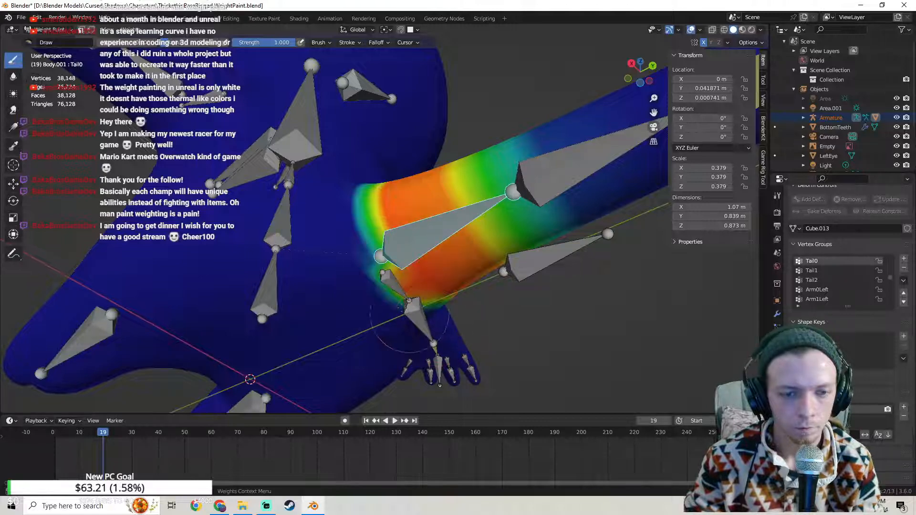
middle_drag(402, 304, 342, 264)
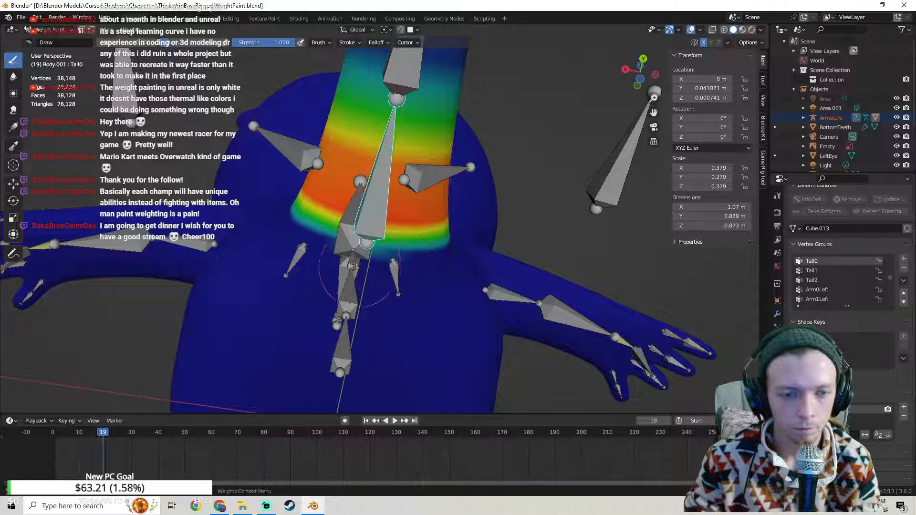
middle_drag(390, 264, 351, 271)
Step: Put the armature in Pose Mode, move the tail IK bone up toward the body to test the weights, and reset its location
click(48, 29)
click(48, 41)
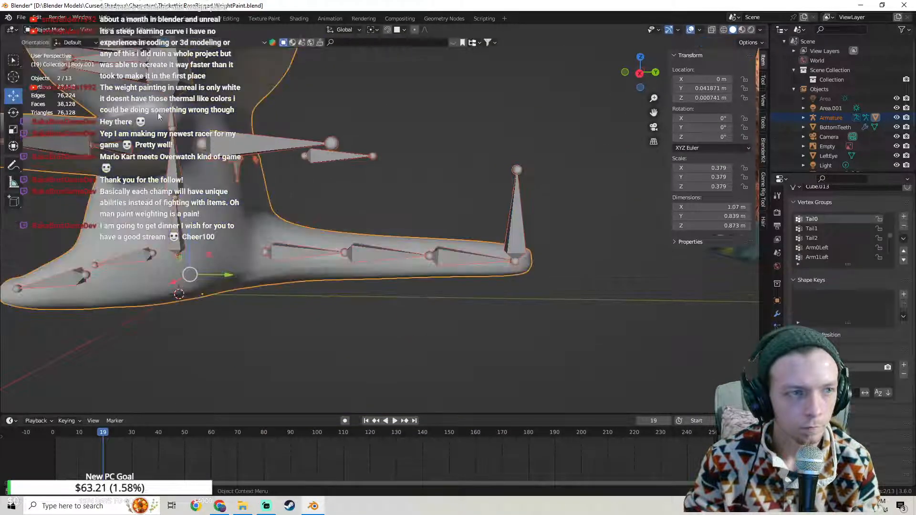
click(386, 199)
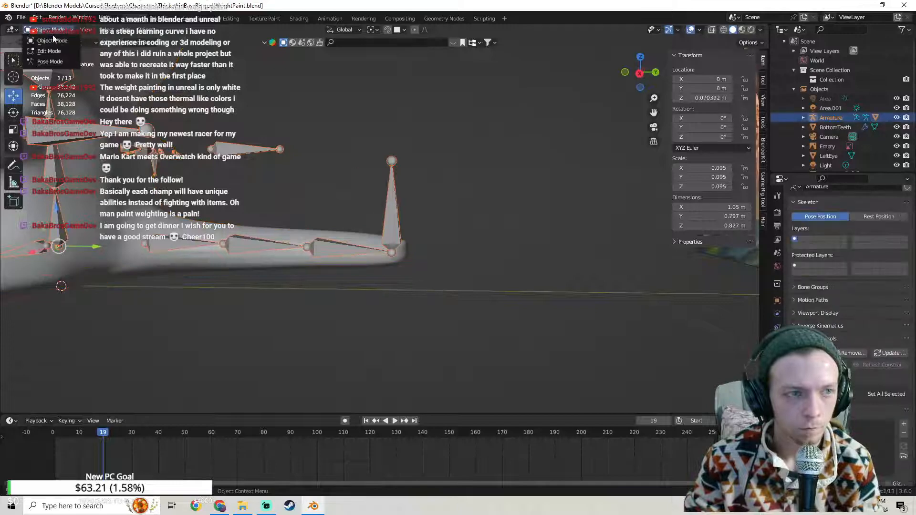
click(50, 62)
key(g)
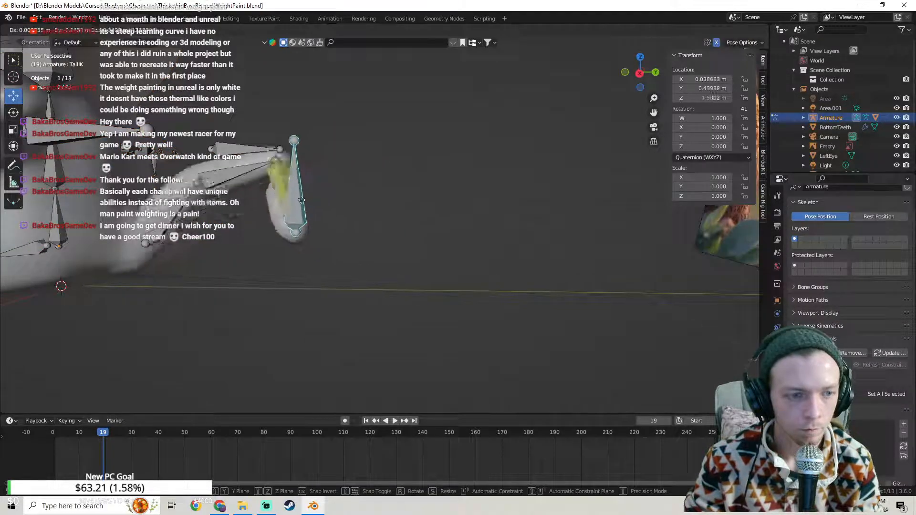
click(314, 177)
middle_drag(274, 174, 354, 206)
key(alt+g)
Step: Return to Object Mode and add the body to the selected armature as the active object
shift+click(345, 215)
key(ctrl+Tab)
shift+click(340, 211)
middle_drag(354, 207, 472, 194)
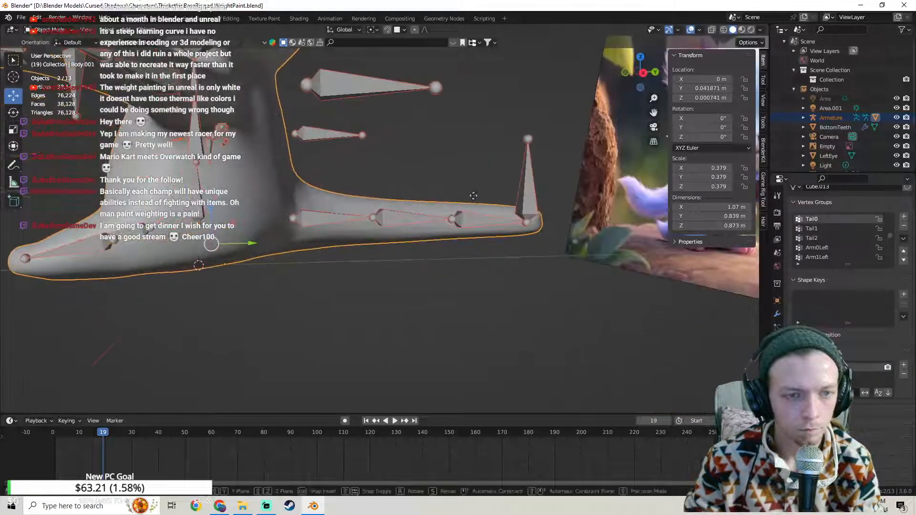
key(g)
click(426, 152)
key(ctrl+z)
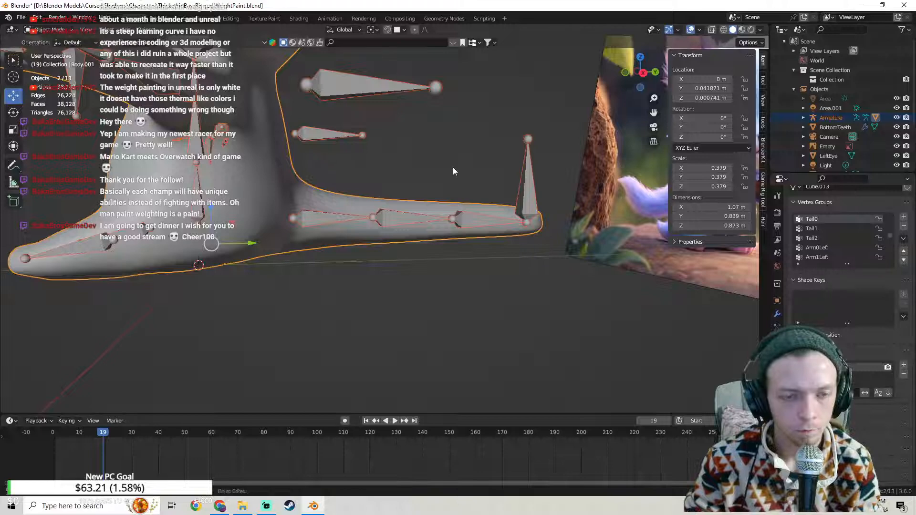
Step: Review the body's Tail0 weights in Weight Paint mode, and put the armature in Pose Mode
key(ctrl+Tab)
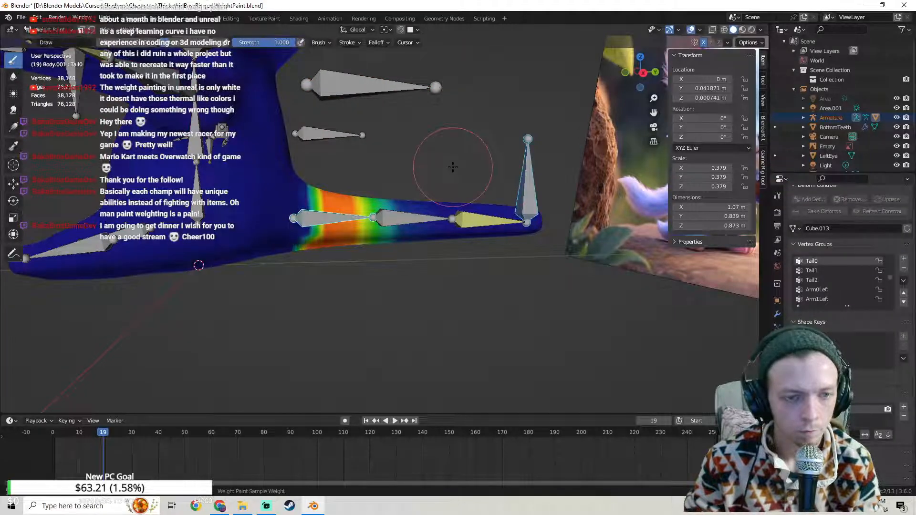
middle_drag(452, 166, 363, 165)
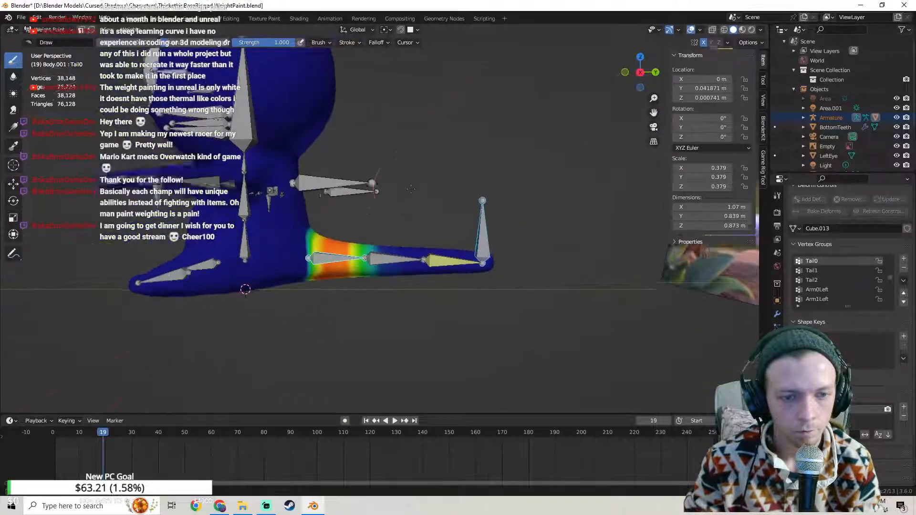
click(71, 32)
click(61, 43)
click(449, 212)
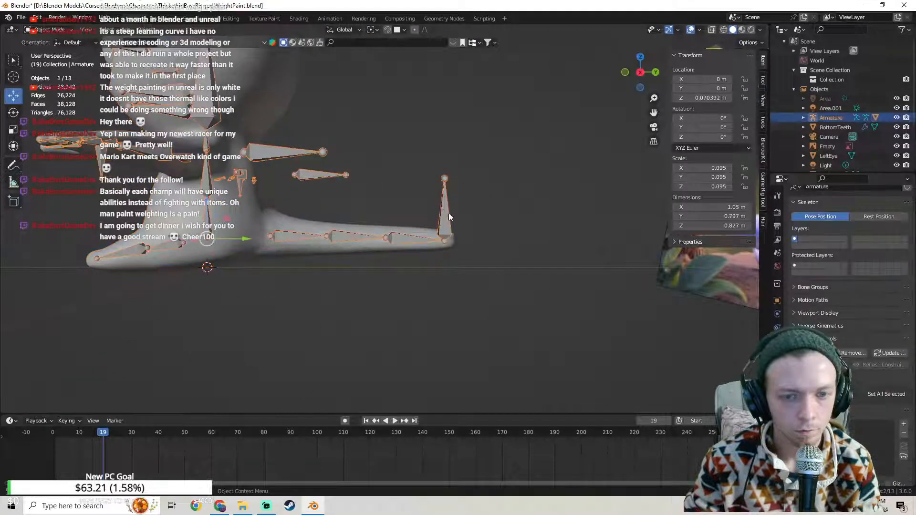
key(ctrl+Tab)
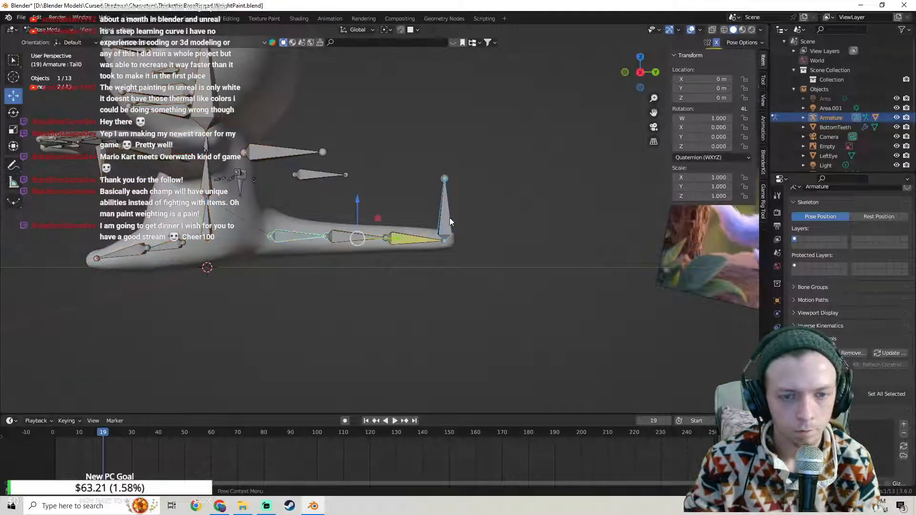
Step: Move the selected tail bones toward the body to test the tail bend, and undo back to Weight Paint mode
key(g)
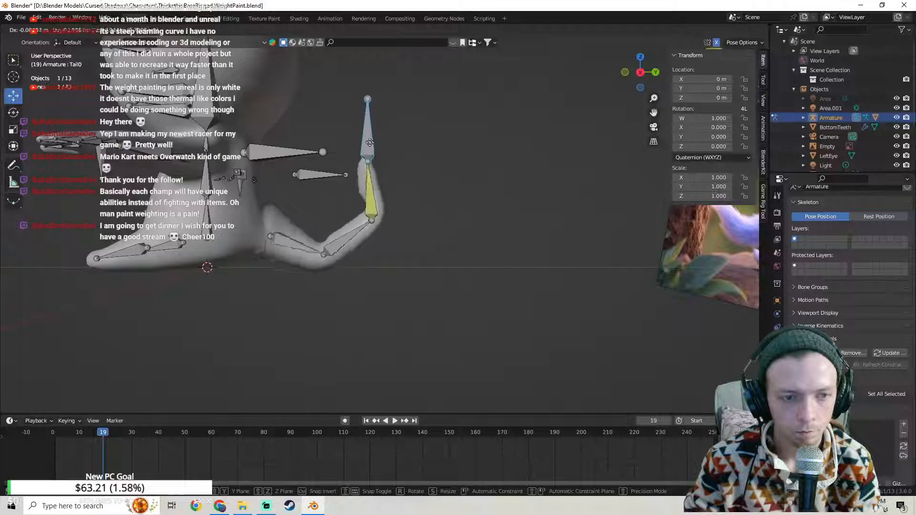
click(371, 183)
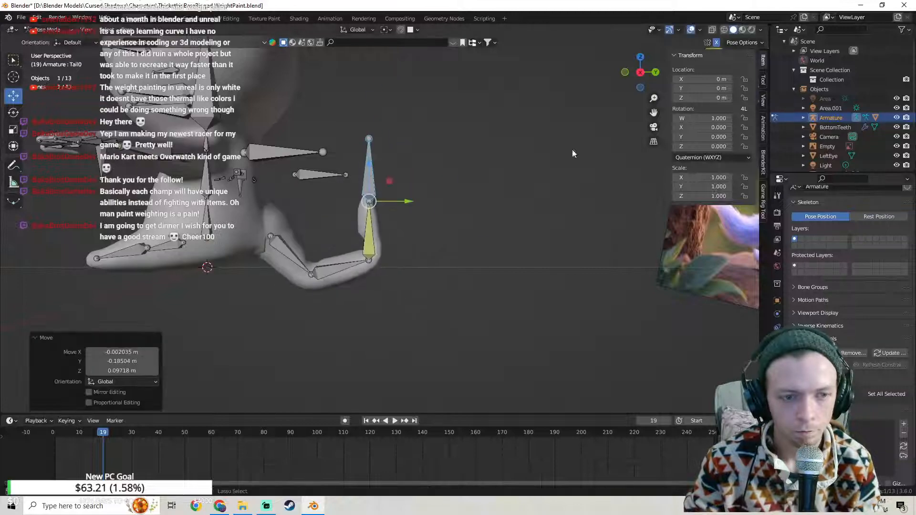
key(g)
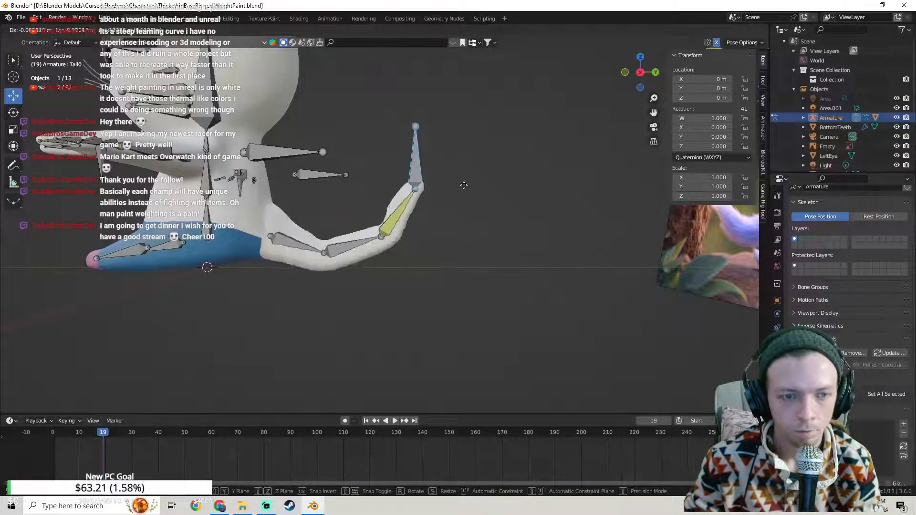
click(448, 192)
key(ctrl+z)
key(ctrl+z)
key(ctrl+z)
key(ctrl+z)
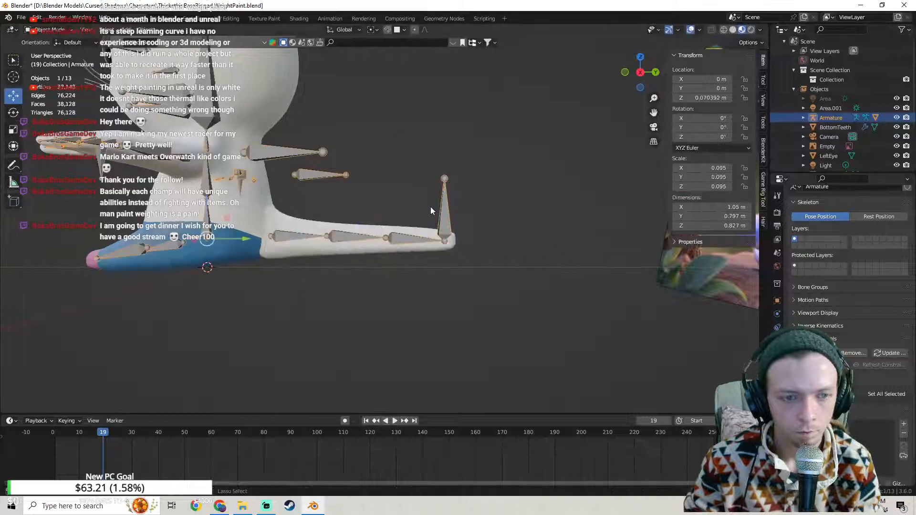
key(ctrl+z)
key(ctrl+z)
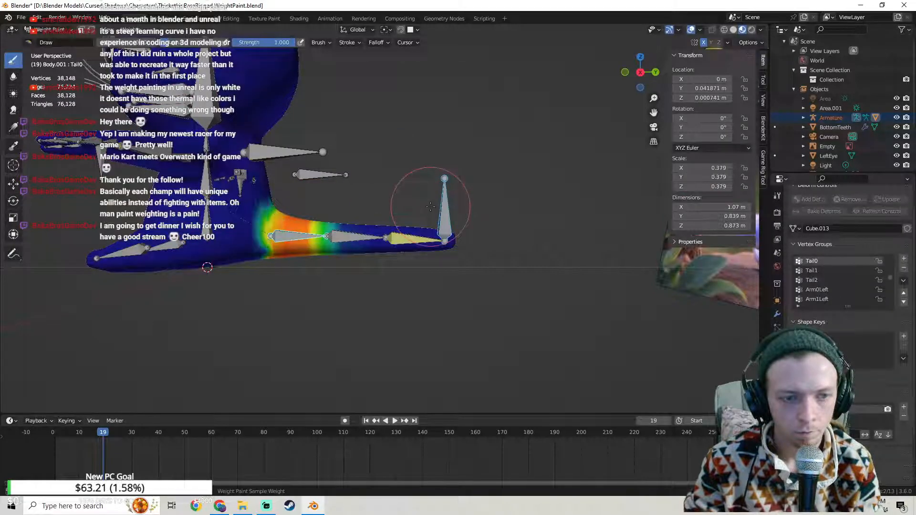
Step: Put the armature in Pose Mode, move the selected tail bones up toward the body as a test, and reset their location
middle_drag(430, 206, 404, 213)
click(42, 32)
click(48, 37)
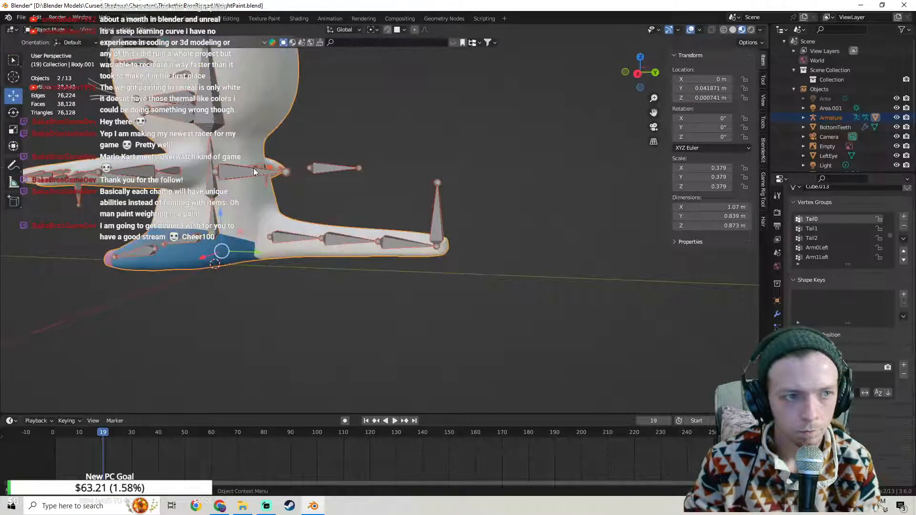
click(50, 33)
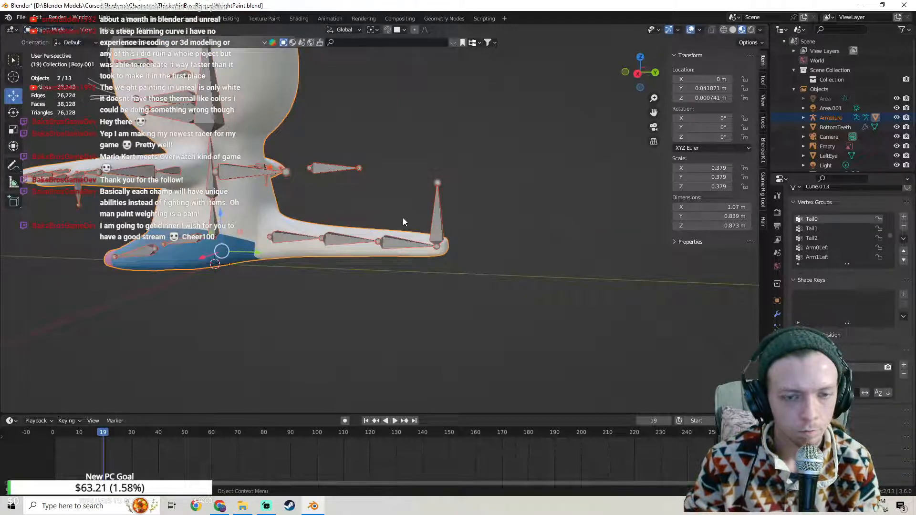
click(436, 217)
click(56, 62)
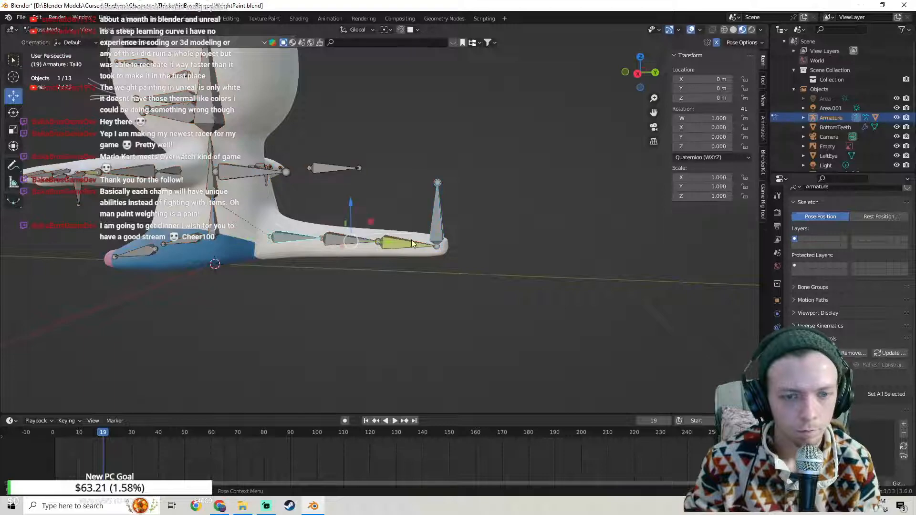
drag(439, 219, 389, 193)
key(alt+g)
Step: Try another small move of the tail bones from a side view, and undo back to Weight Paint mode
middle_drag(377, 187, 457, 223)
mouse_move(457, 223)
mouse_down()
mouse_move(420, 210)
mouse_move(381, 214)
mouse_move(496, 215)
mouse_move(468, 220)
mouse_up()
key(ctrl+z)
key(ctrl+z)
key(ctrl+z)
key(ctrl+z)
key(ctrl+z)
key(ctrl+z)
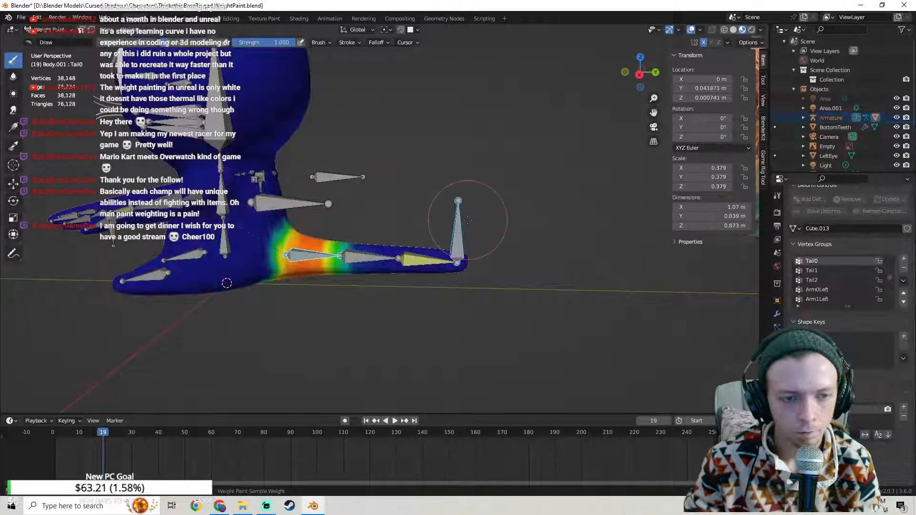
Step: Put only the armature in Pose Mode, cancel a trial move of the tail IK bone, and select the Tail1 bone
click(45, 32)
click(47, 40)
click(459, 234)
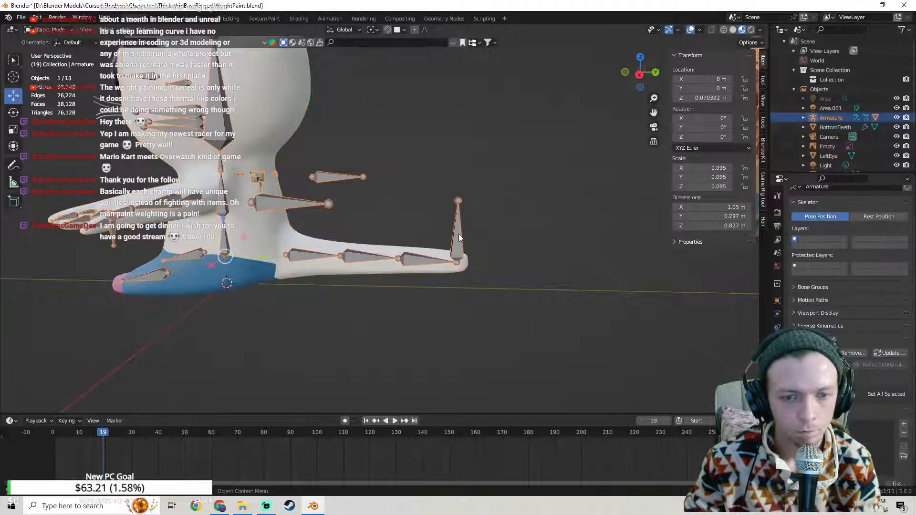
key(ctrl+Tab)
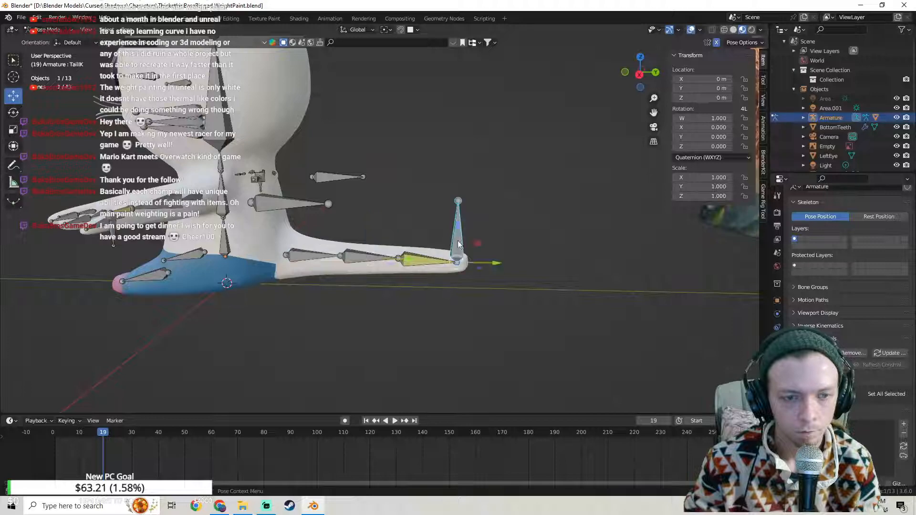
key(g)
right_click(433, 227)
click(359, 255)
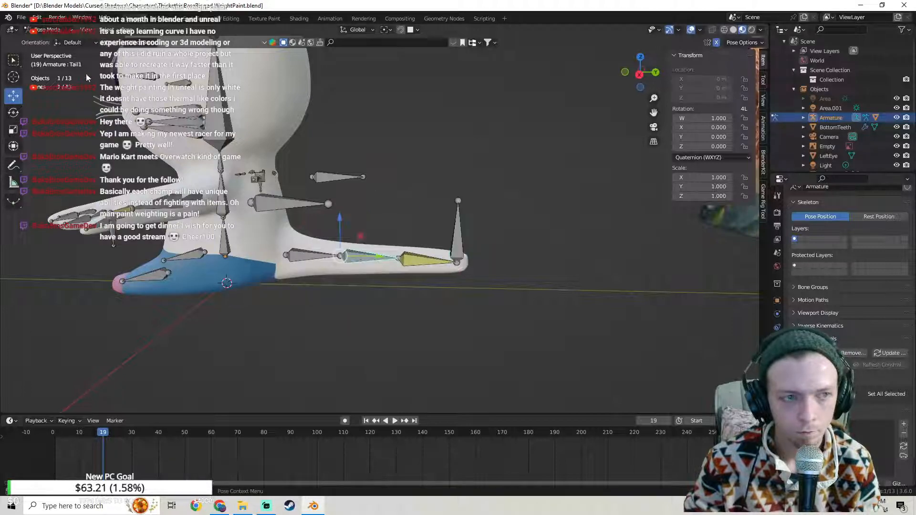
Step: Add the body to the armature selection in Object Mode and switch it to Weight Paint mode
click(48, 29)
click(52, 41)
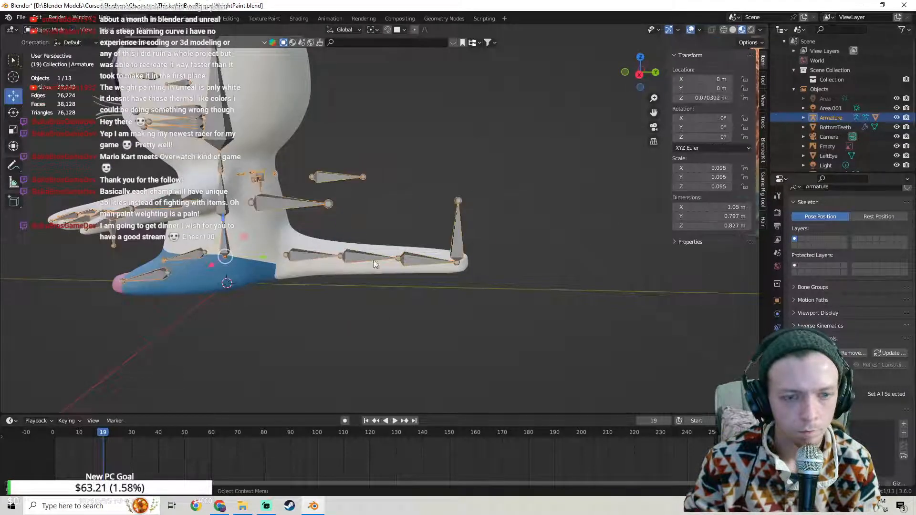
shift+click(321, 247)
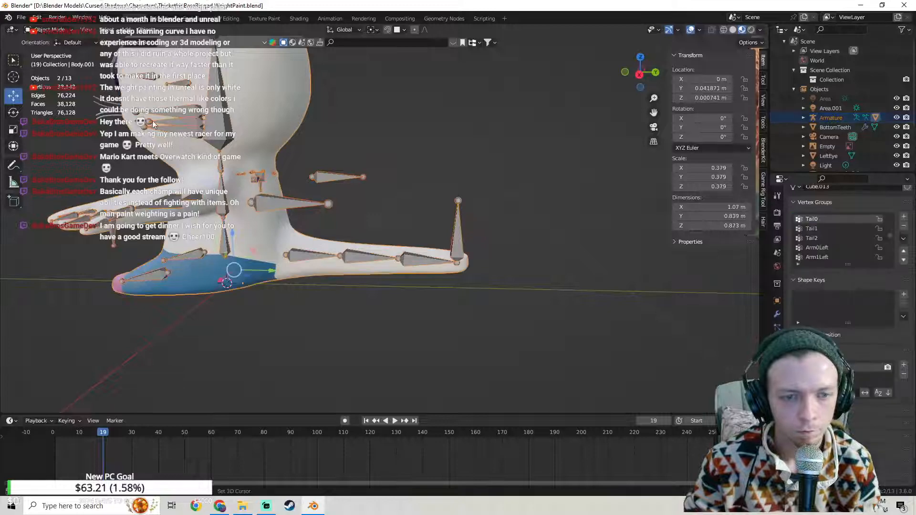
click(52, 30)
click(53, 82)
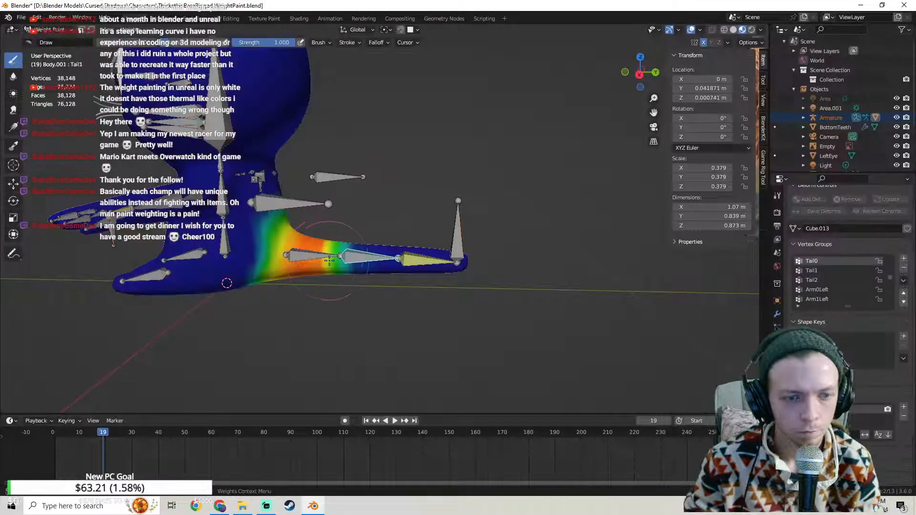
Step: Show the Tail1 and Tail2 weights in turn, and make Tail0 the active bone for painting
ctrl+click(368, 258)
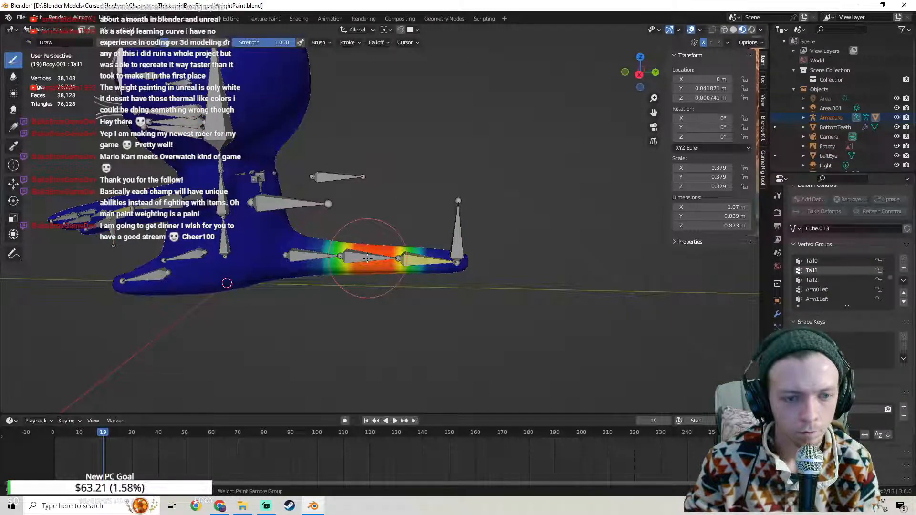
ctrl+click(422, 258)
ctrl+click(292, 248)
Step: Paint the Tail0 weights over the lower back around the tail base and reduce their upper edge
middle_drag(292, 248, 348, 194)
scroll(350, 194, up, 3)
drag(202, 261, 410, 289)
drag(233, 256, 403, 279)
middle_drag(258, 262, 357, 319)
middle_drag(292, 358, 378, 255)
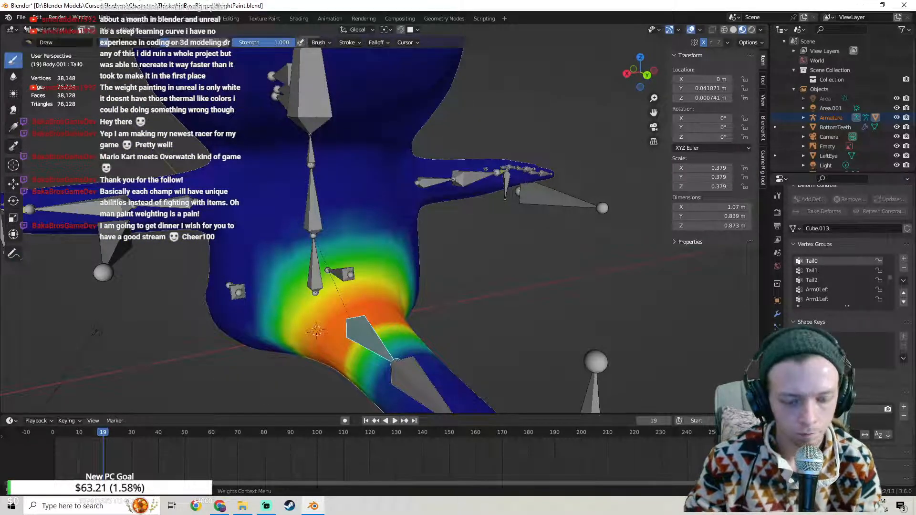
mouse_move(367, 233)
mouse_down()
mouse_move(355, 250)
mouse_move(260, 288)
mouse_move(353, 255)
mouse_move(415, 249)
mouse_up()
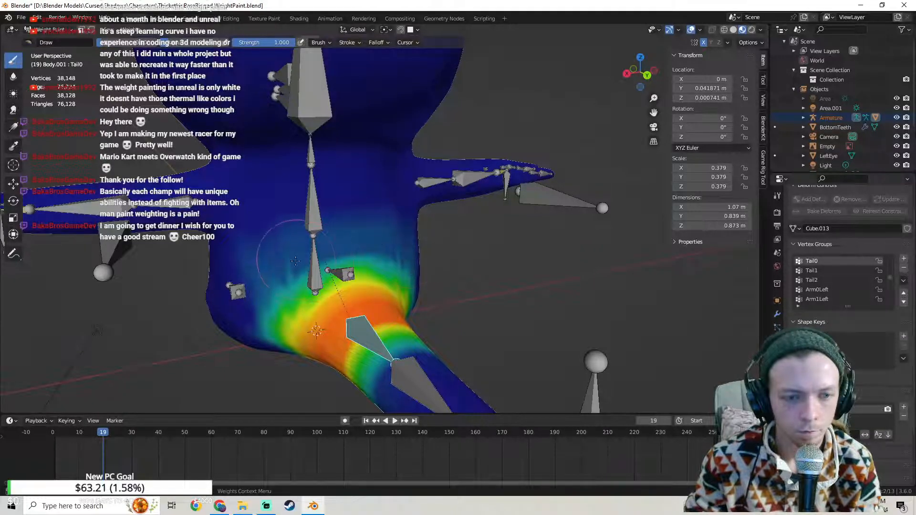
middle_drag(307, 258, 259, 195)
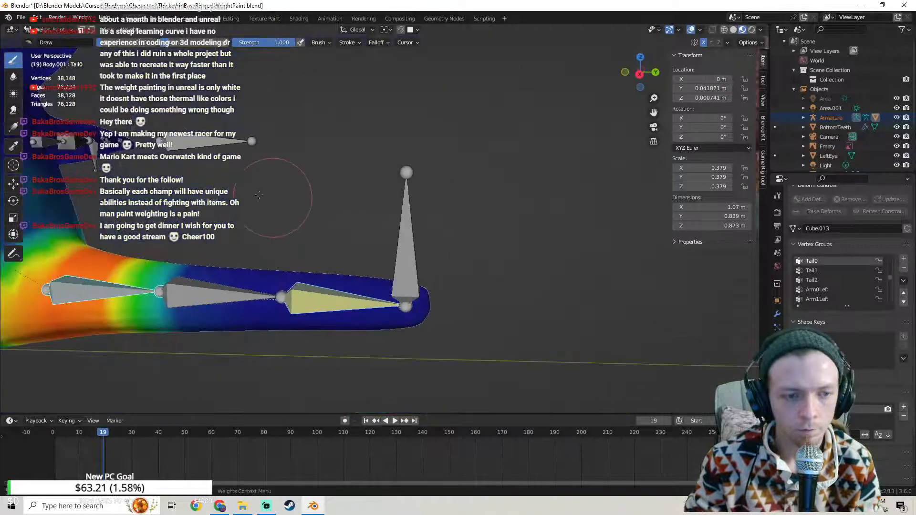
Step: Put the armature in Pose Mode and move the tail IK bone about 0.138 m toward the body to test the repainted weights
click(50, 30)
click(51, 41)
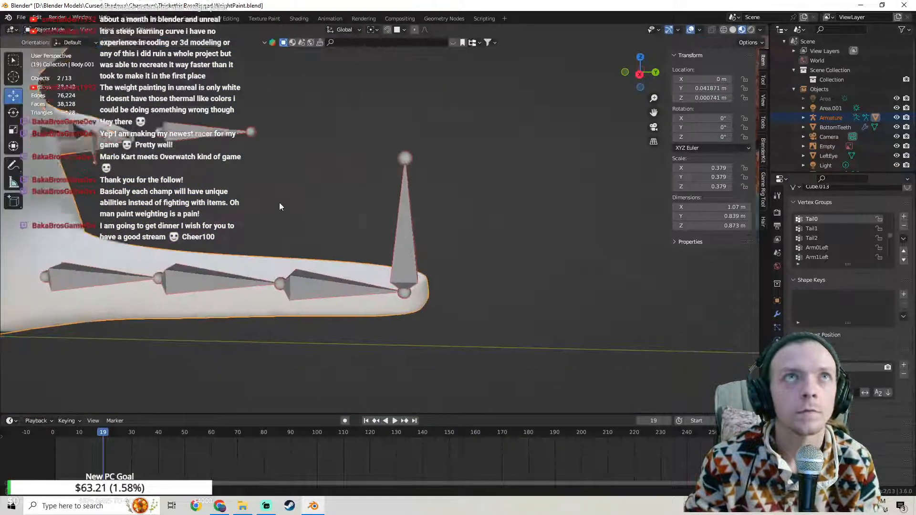
click(399, 203)
click(51, 30)
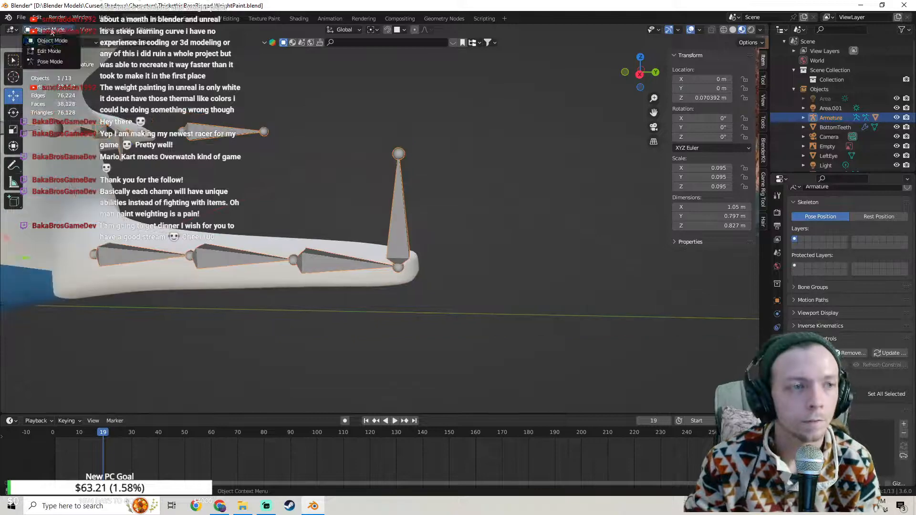
click(56, 63)
click(400, 225)
key(g)
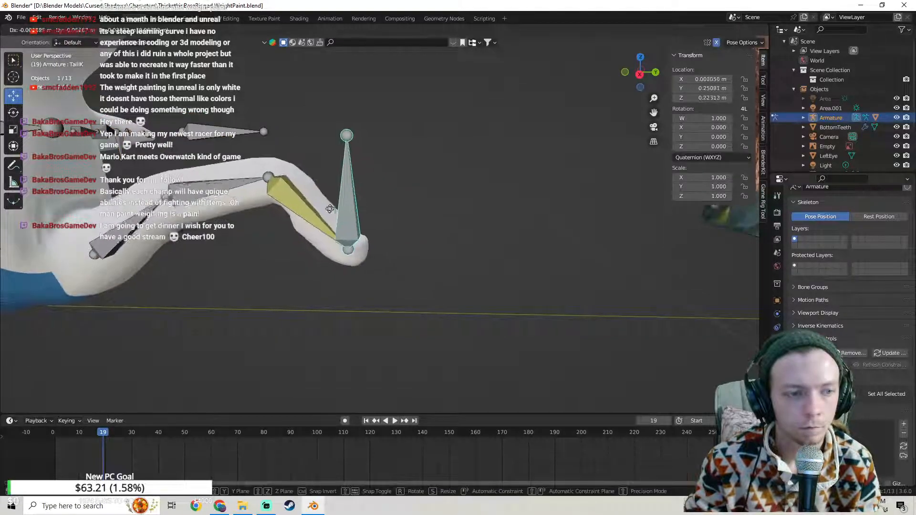
click(298, 219)
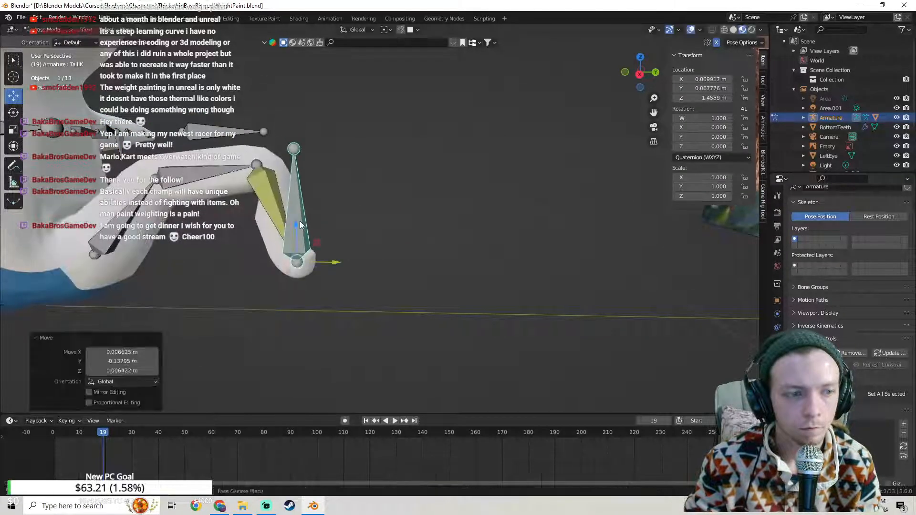
Step: Undo the tail test move and the mode changes back to weight painting, and inspect the Tail0 weights
key(ctrl+z)
shift+middle_drag(181, 185, 399, 206)
key(ctrl+z)
key(ctrl+z)
key(ctrl+z)
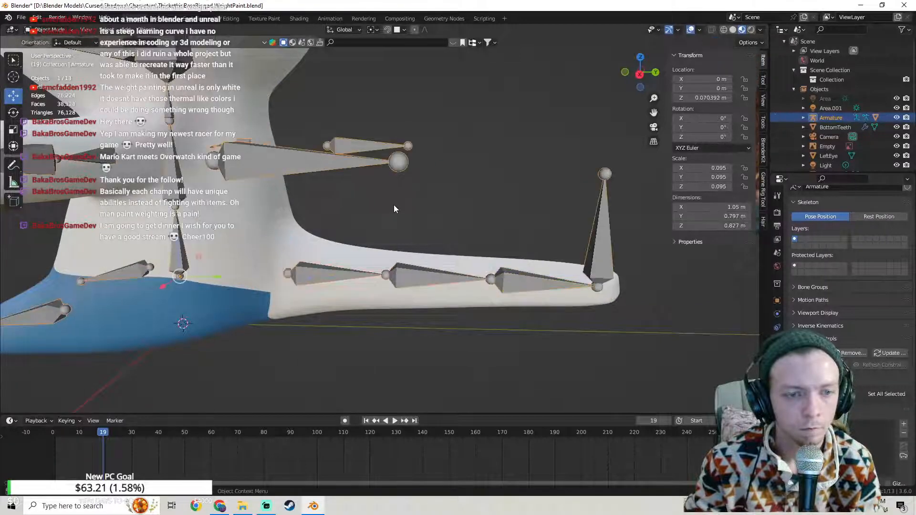
key(ctrl+z)
mouse_move(390, 204)
middle_down()
mouse_move(305, 205)
mouse_move(228, 235)
middle_up()
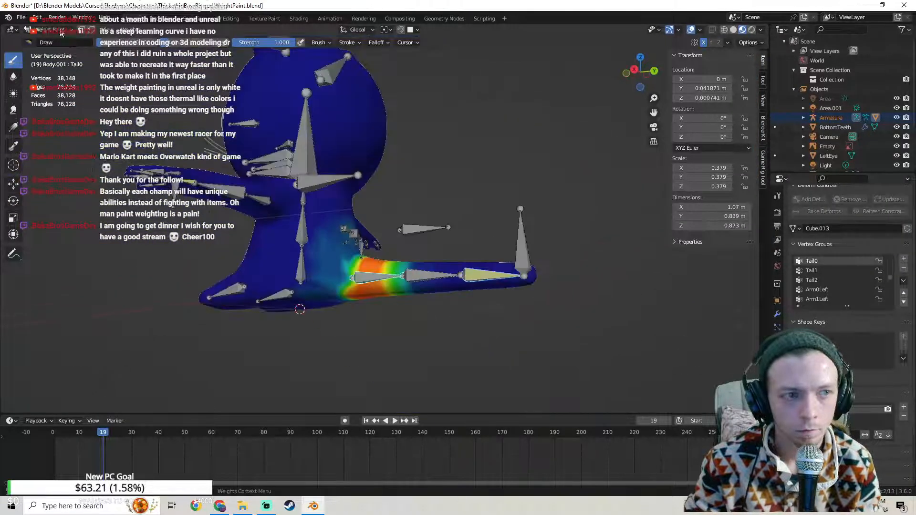
Step: Put the armature in Pose Mode, move the tail IK bone up toward the body to test the bend, and undo the move
click(59, 32)
click(57, 40)
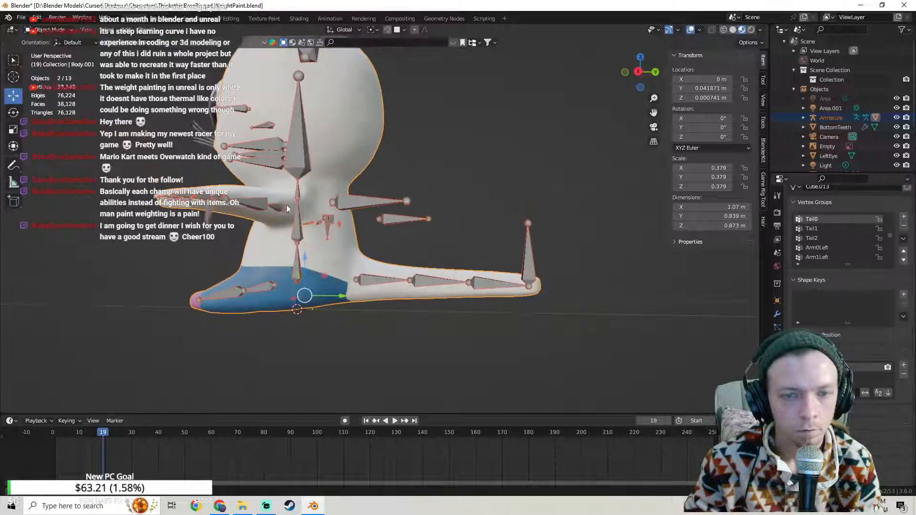
click(533, 258)
click(60, 32)
click(54, 62)
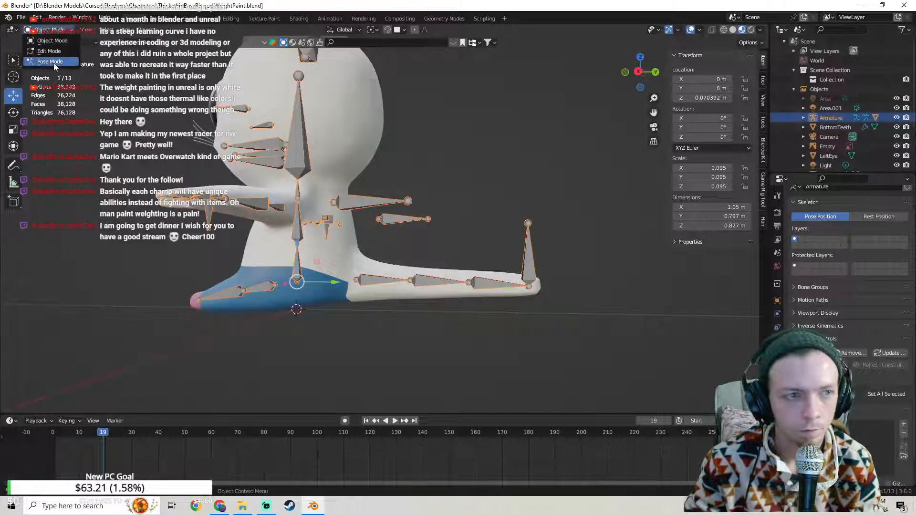
key(g)
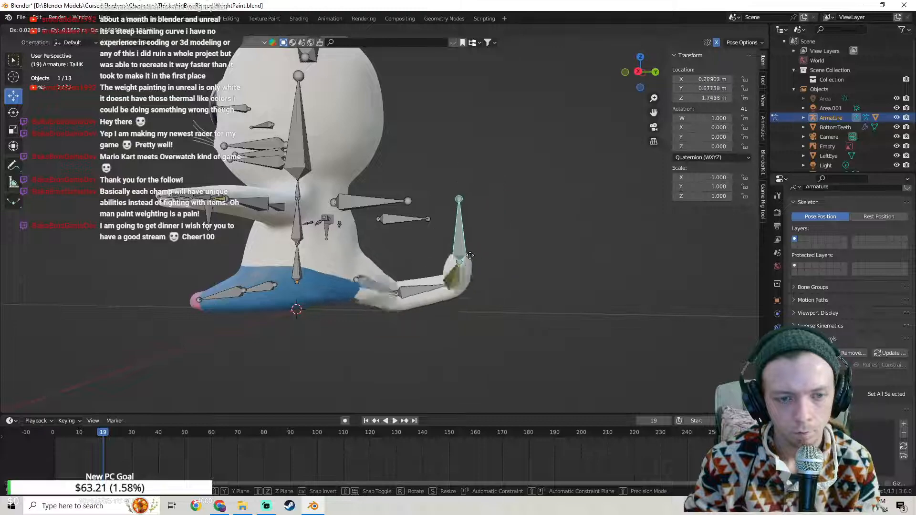
click(444, 198)
key(ctrl+z)
Step: Swing the tail IK bone sideways from a rear view to test the tail base, and restore its position
middle_drag(464, 245, 430, 267)
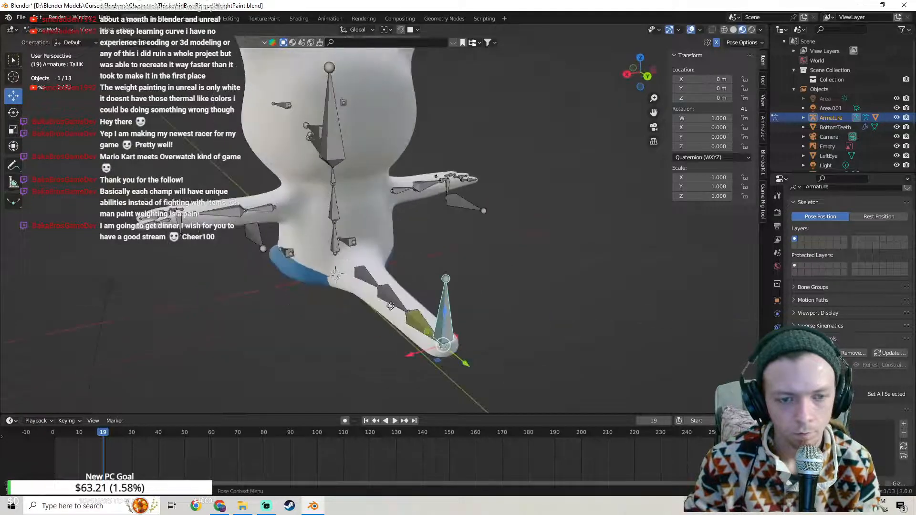
key(g)
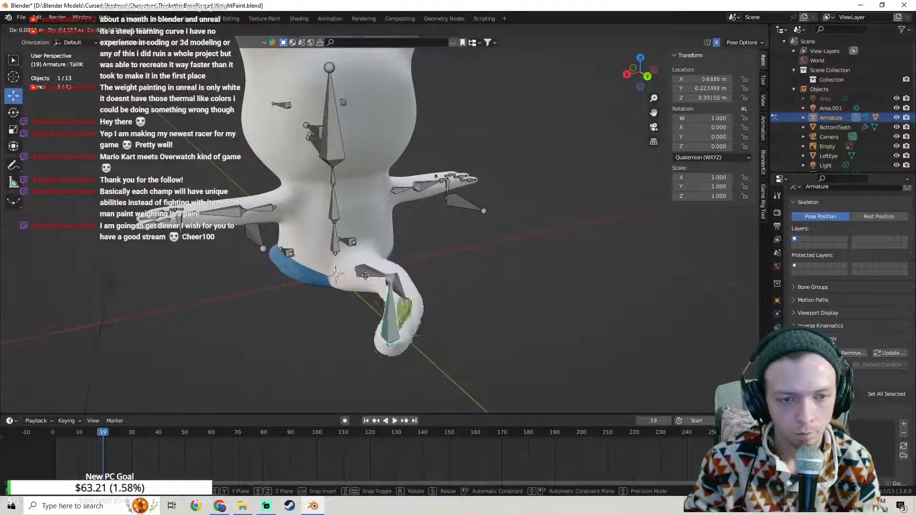
click(378, 242)
middle_drag(381, 244, 447, 250)
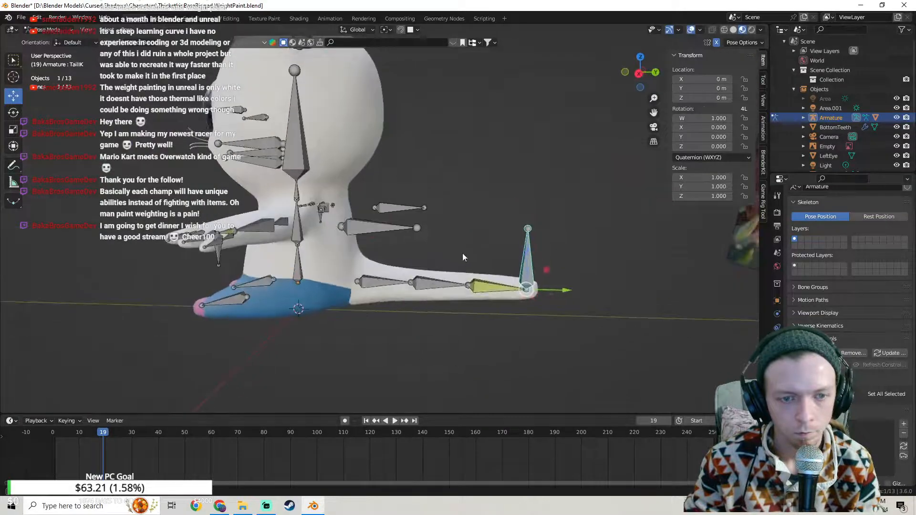
Step: Bend the tail by moving its IK bone toward the body, cancel the move, and put the body mesh back in Weight Paint mode
key(g)
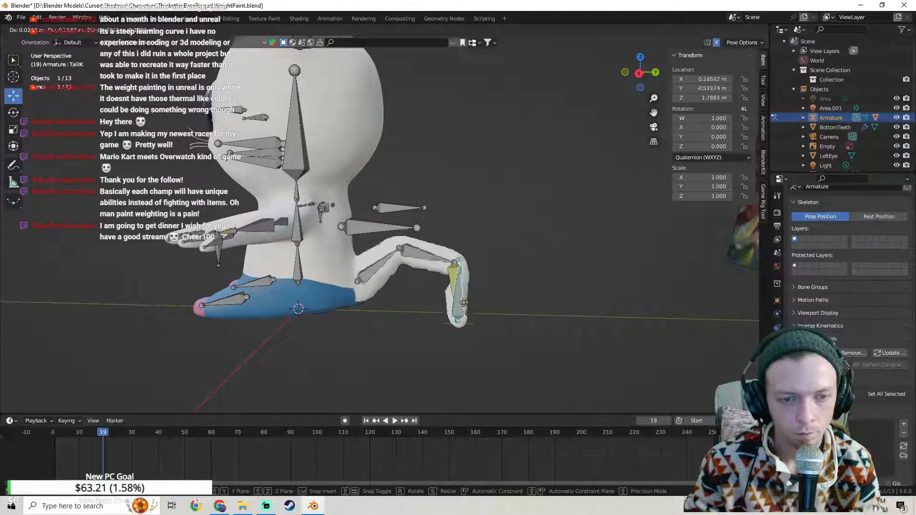
right_click(381, 261)
middle_drag(420, 265, 334, 267)
key(ctrl+Tab)
shift+click(345, 268)
key(ctrl+Tab)
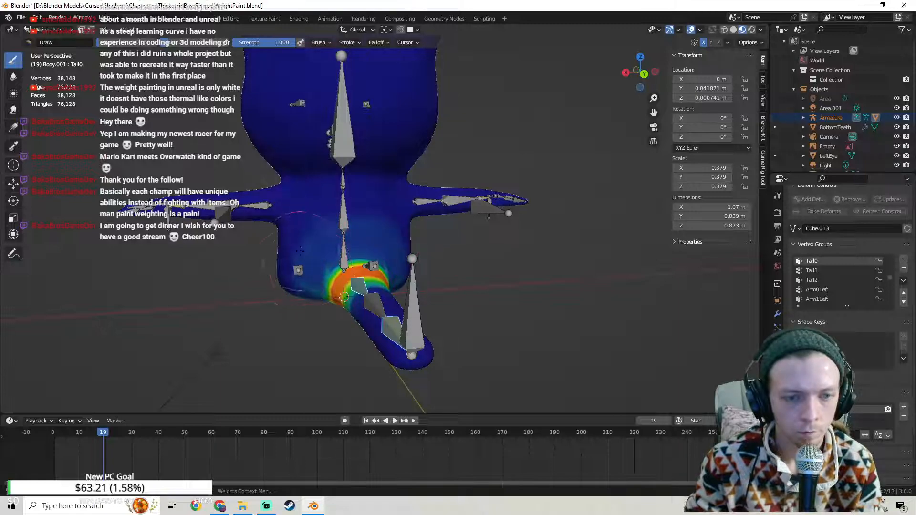
Step: Examine the Tail0 weights around the tail base from behind and below, and return the body mesh to Object Mode
middle_drag(303, 279, 442, 170)
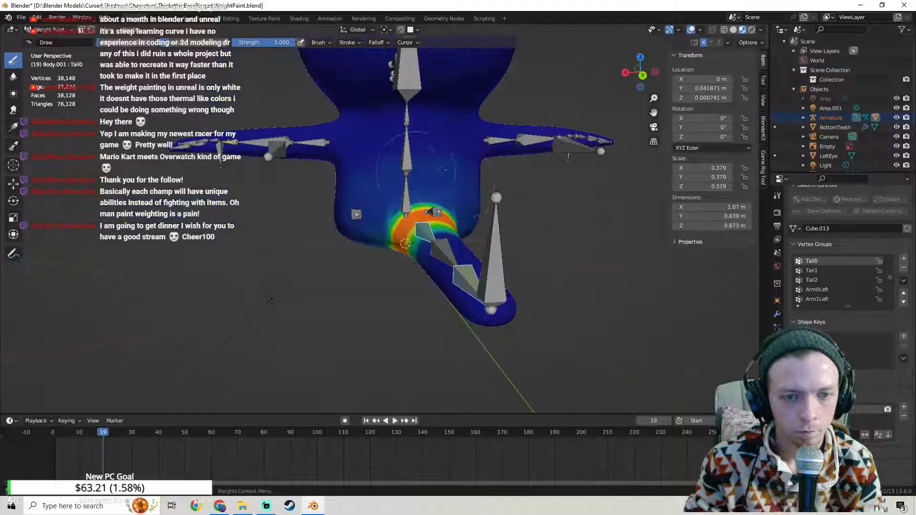
middle_drag(471, 204, 482, 195)
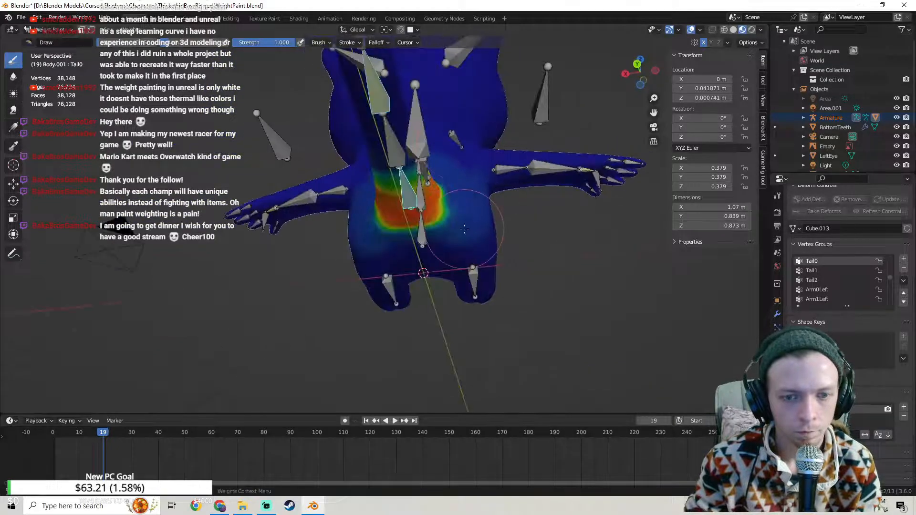
middle_drag(350, 229, 370, 223)
click(67, 29)
click(56, 43)
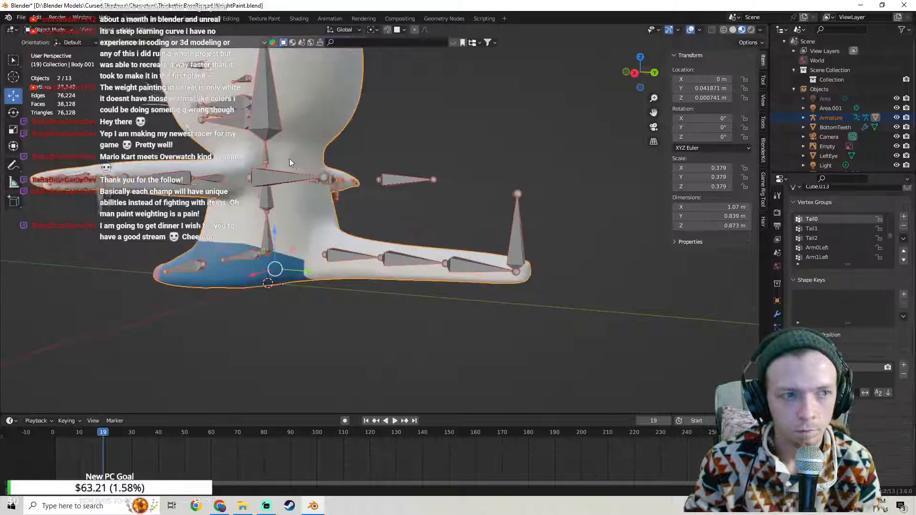
Step: Put the armature in Pose Mode, test the tail IK bone from rear and side views, and cancel the movement
middle_drag(483, 219, 339, 250)
click(61, 62)
key(g)
click(403, 247)
key(g)
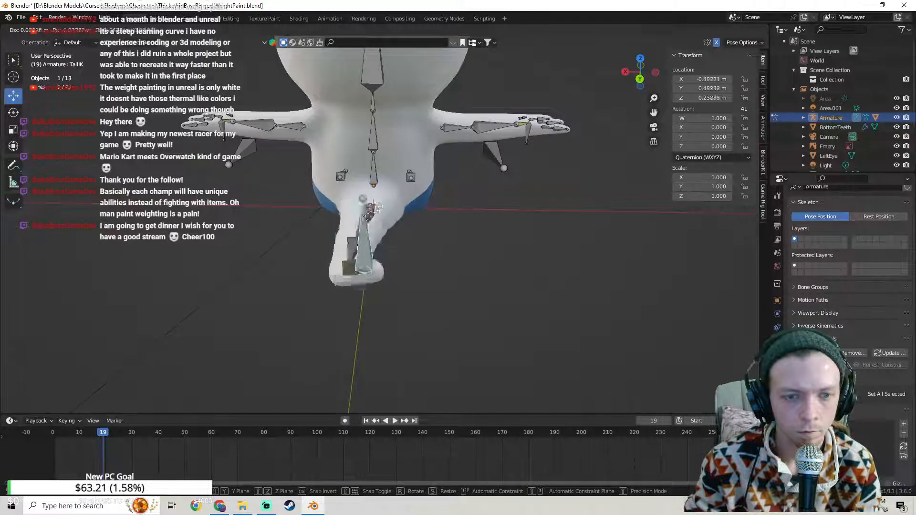
key(Return)
middle_drag(374, 210, 461, 216)
key(g)
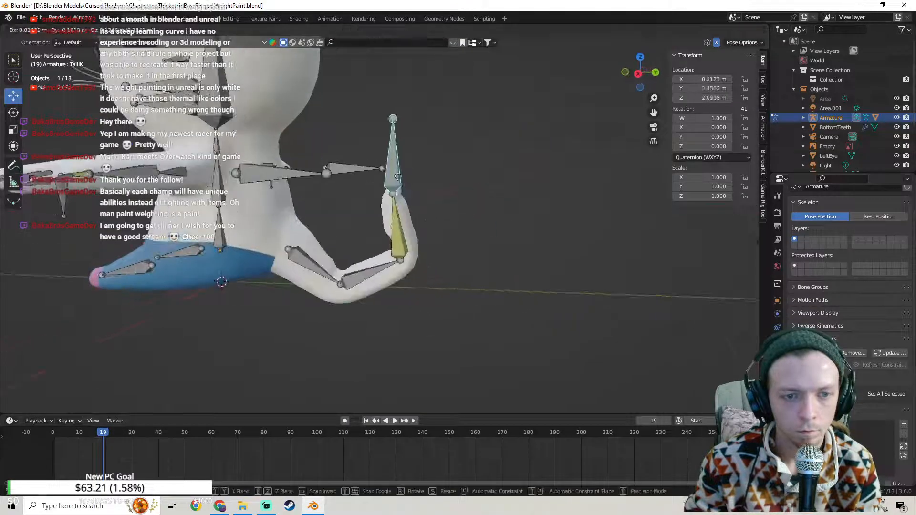
key(Escape)
Step: Leave Pose Mode, add the body mesh to the armature selection, and inspect the Tail0 weights in Weight Paint mode
scroll(468, 240, up, 2)
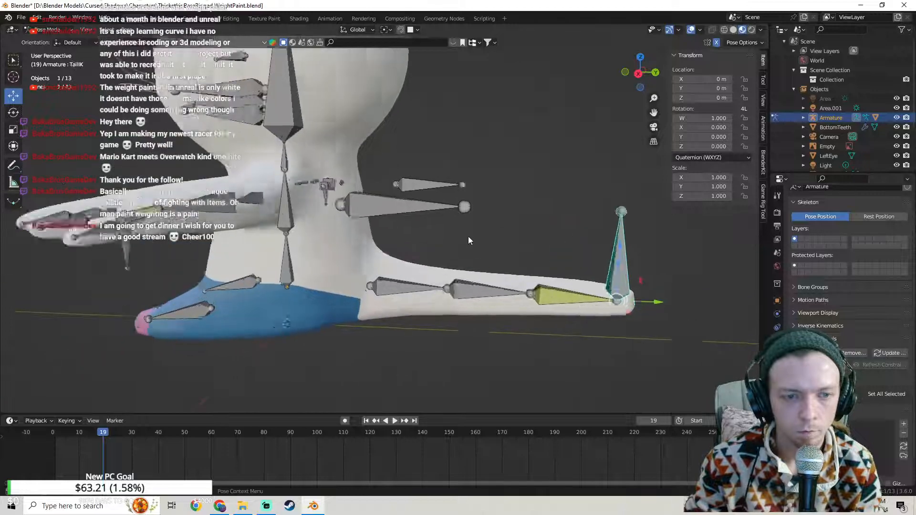
middle_drag(468, 240, 380, 237)
click(54, 33)
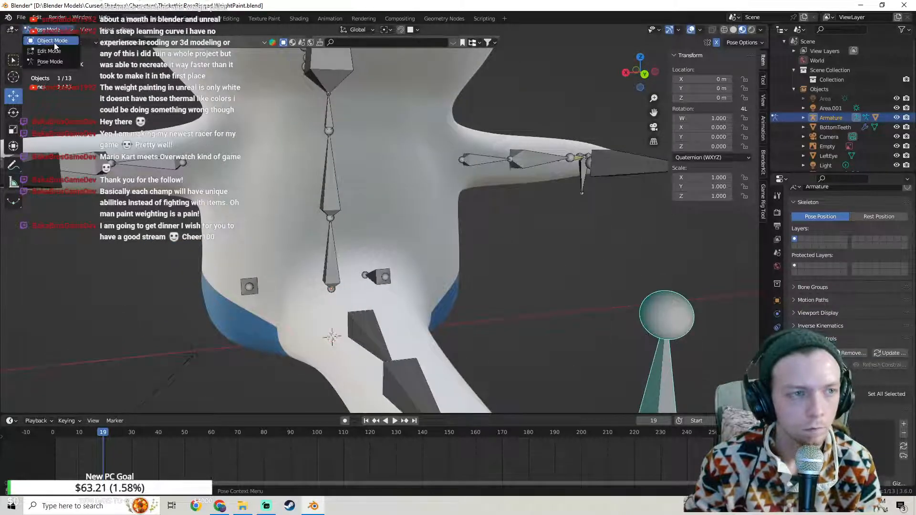
click(53, 42)
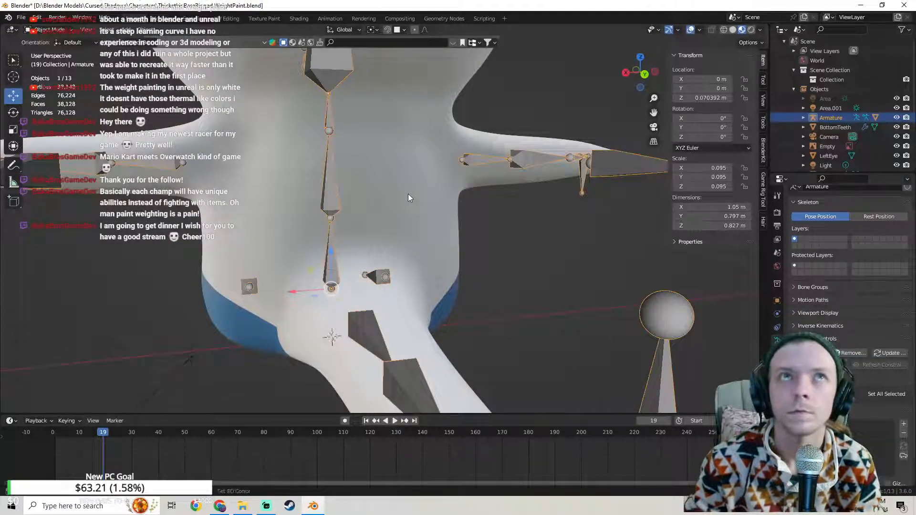
middle_drag(407, 193, 391, 161)
shift+click(391, 161)
click(47, 30)
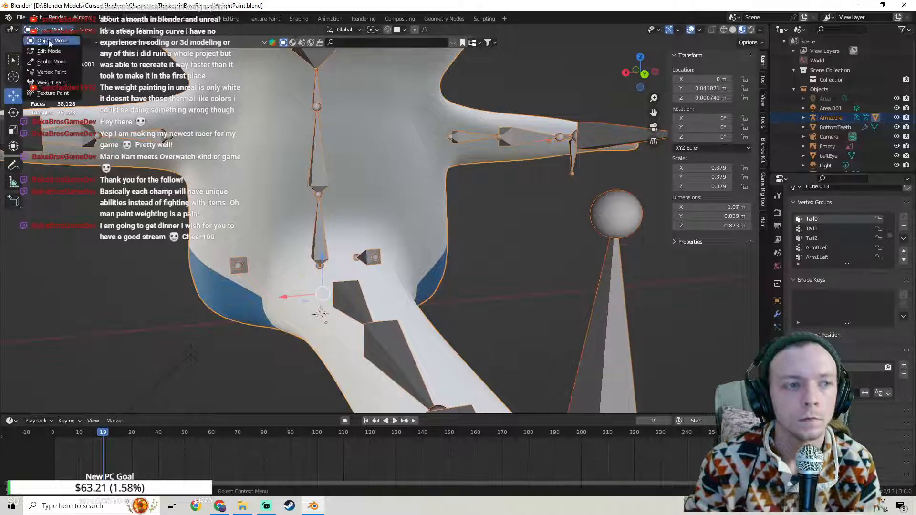
click(47, 83)
scroll(279, 177, up, 2)
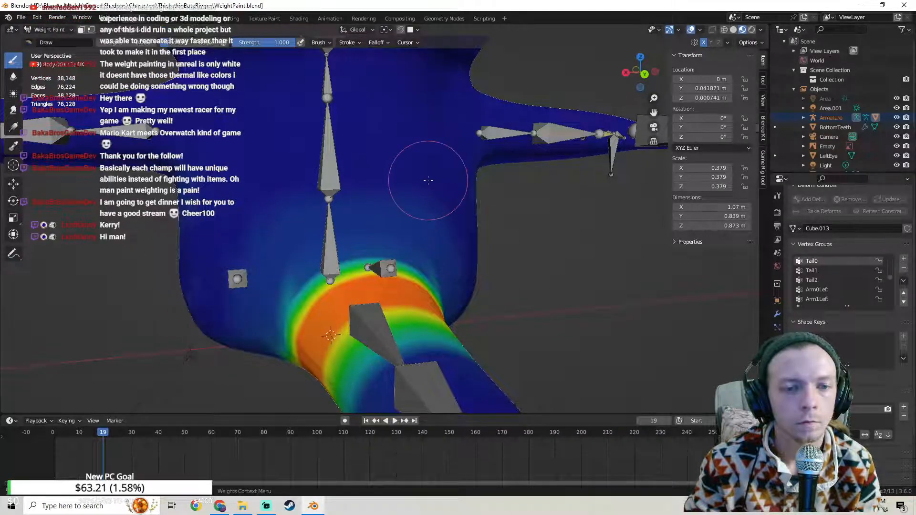
middle_drag(428, 181, 460, 180)
middle_drag(520, 321, 282, 301)
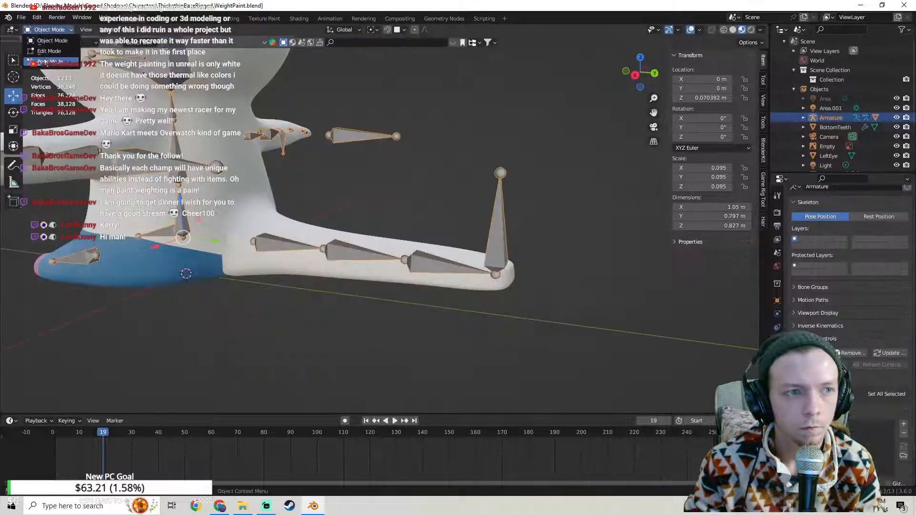
Step: Put the armature in Pose Mode and move the tail IK bone about 0.185 m toward the body
click(46, 61)
key(g)
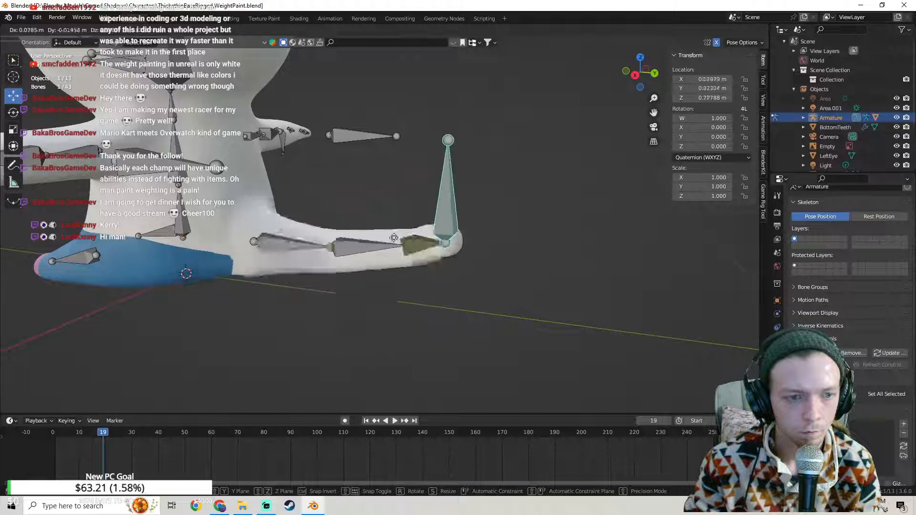
click(453, 219)
middle_drag(452, 217, 368, 225)
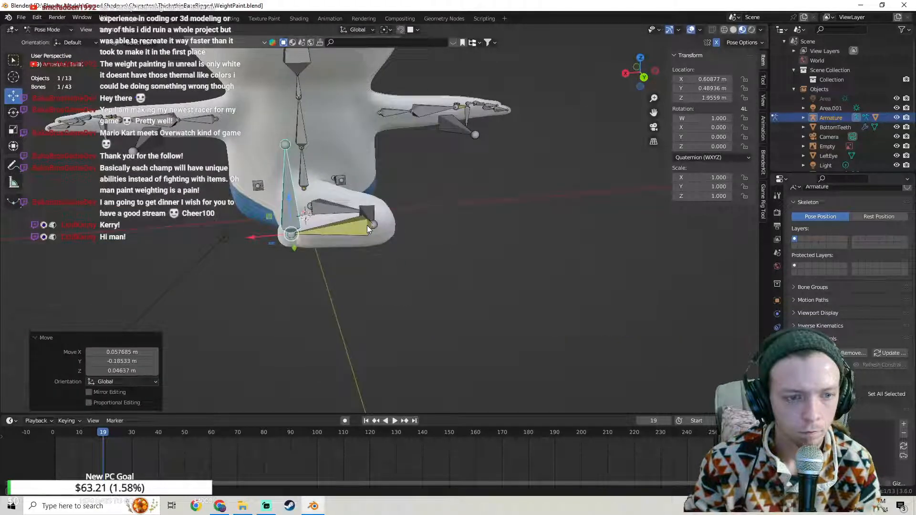
Step: Swing the tail IK bone sideways from behind, bend the tail again from the side, and restore the bone's position
key(g)
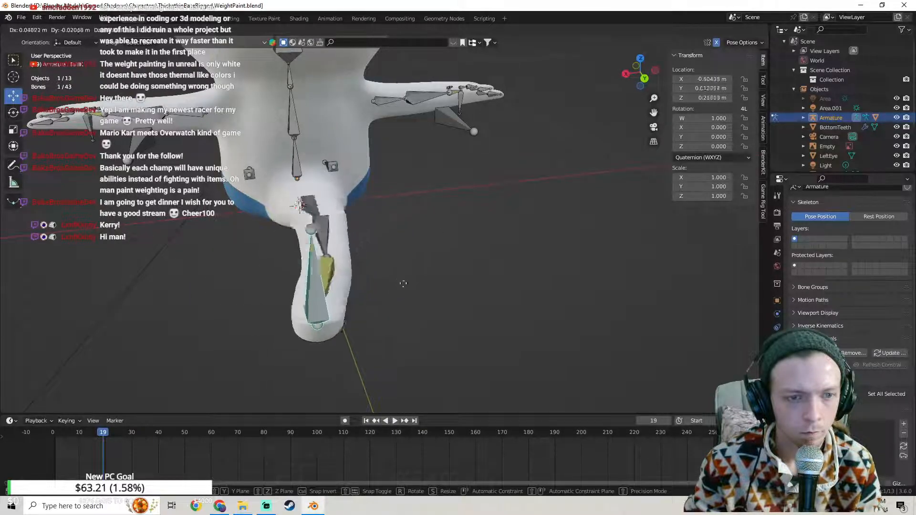
middle_drag(453, 262, 434, 224)
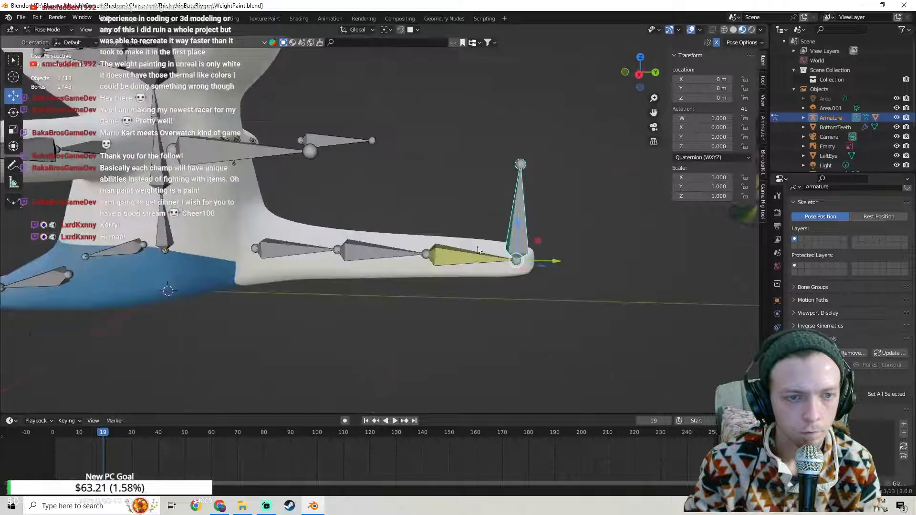
key(g)
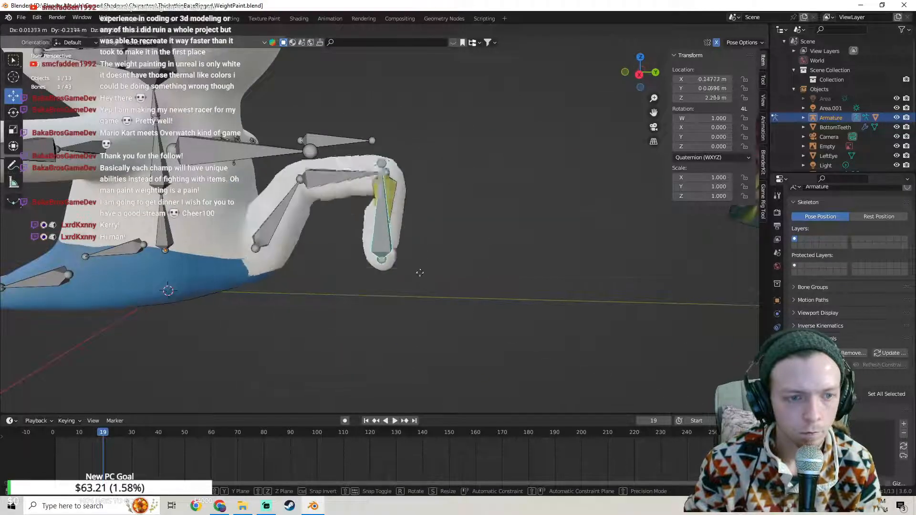
key(Escape)
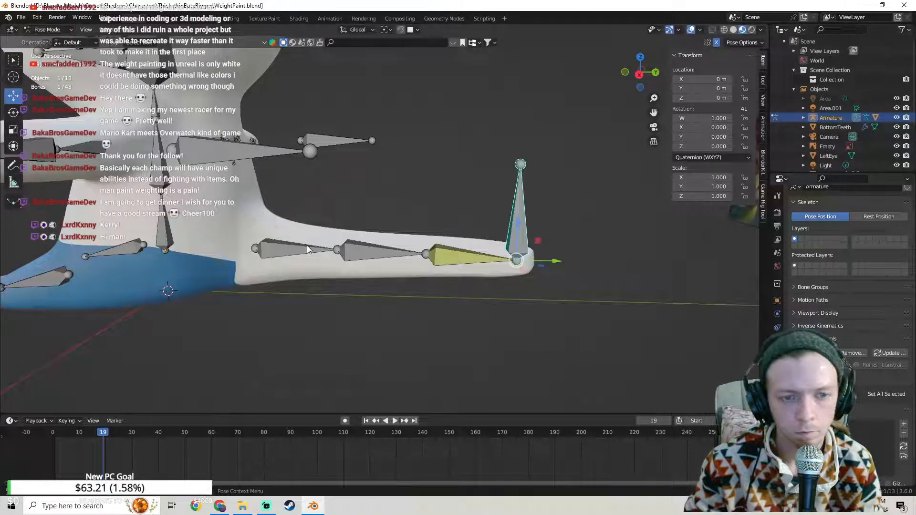
Step: Try rotating the middle tail bone, and raise the tail IK bone up toward the body
click(388, 152)
click(391, 254)
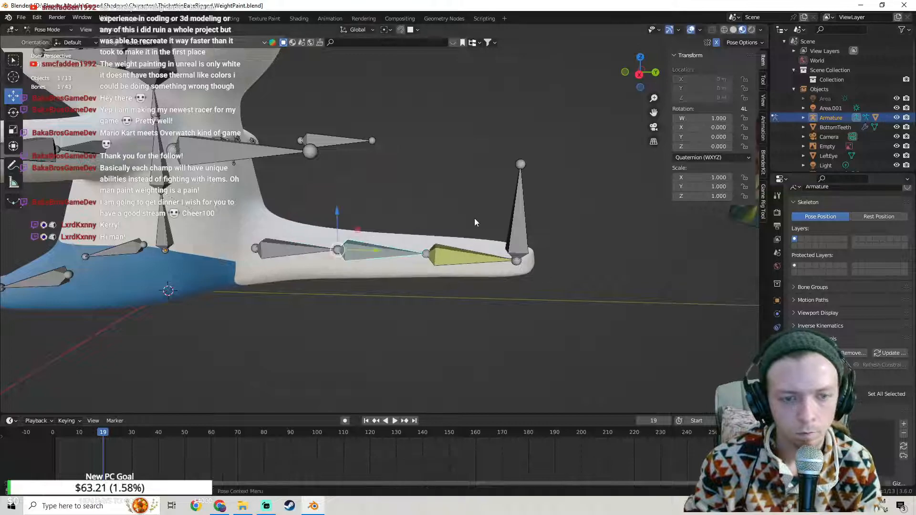
key(r)
click(525, 216)
click(518, 222)
key(g)
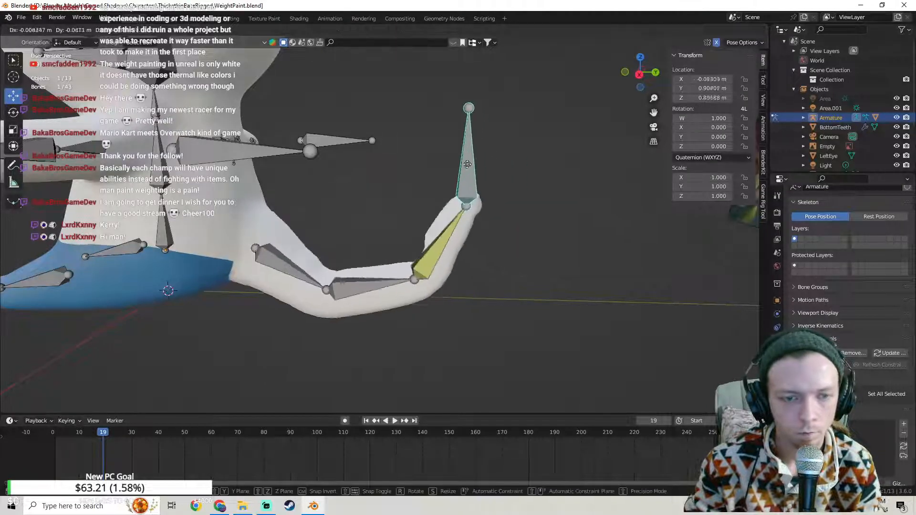
click(433, 98)
Step: Rotate the middle tail bone so the raised tail flips to bend upward at its base
click(380, 249)
key(r)
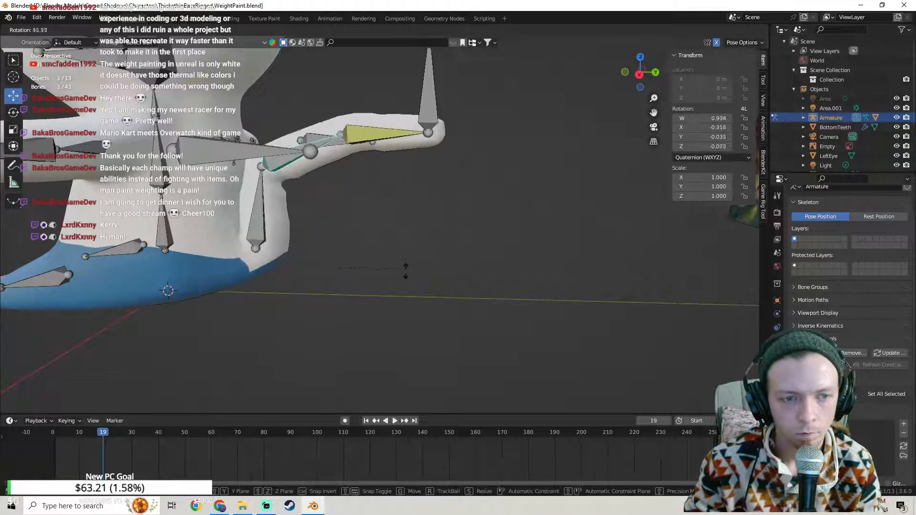
click(436, 173)
Step: Undo the tail test poses and the mode changes back to weight painting on the body mesh
key(ctrl+z)
key(ctrl+z)
key(ctrl+z)
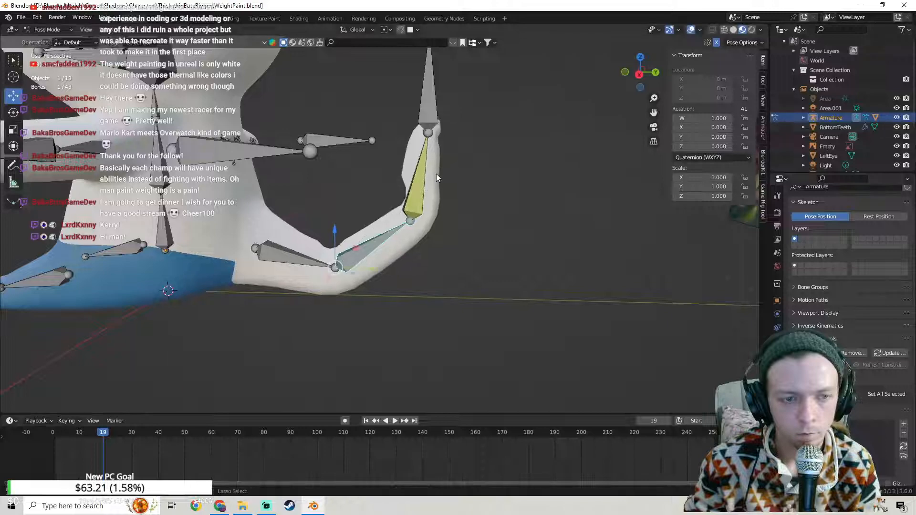
key(ctrl+z)
middle_drag(436, 173, 405, 202)
key(ctrl+Tab)
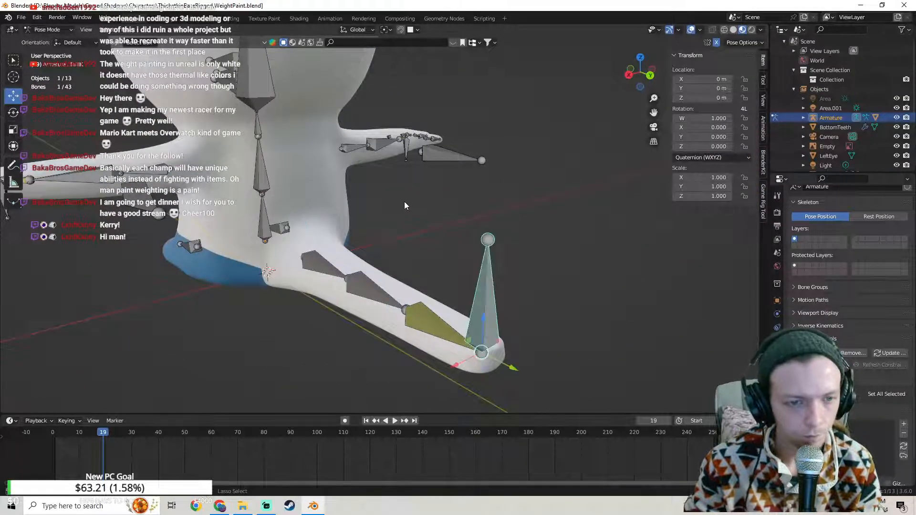
key(ctrl+z)
key(ctrl+z)
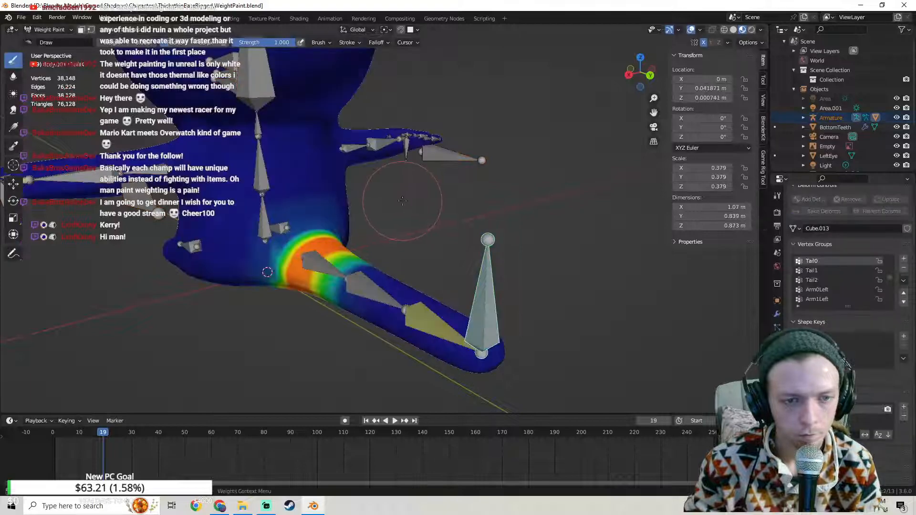
Step: Examine the Tail0 weight falloff around the tail base from above, underneath and the side
mouse_move(404, 203)
middle_down()
mouse_move(455, 196)
mouse_move(439, 215)
mouse_move(344, 215)
mouse_move(365, 261)
middle_up()
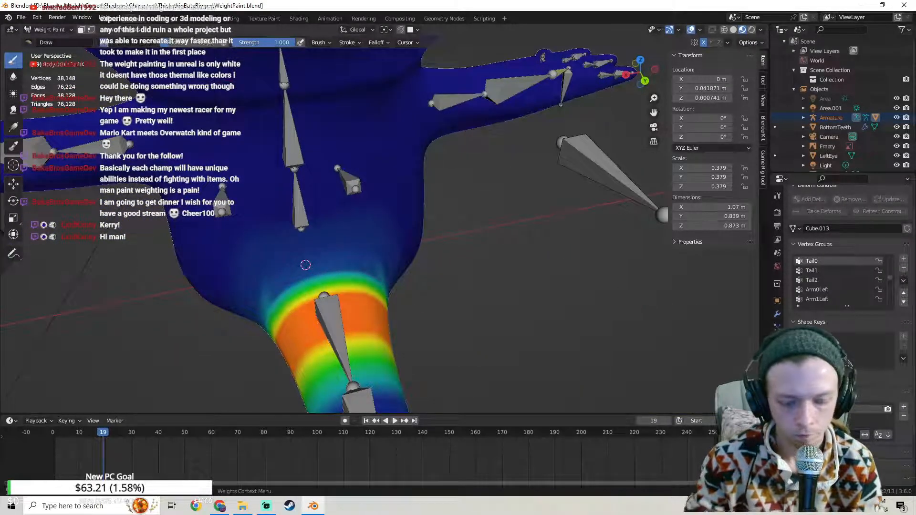
middle_drag(354, 354, 307, 239)
middle_drag(290, 292, 253, 260)
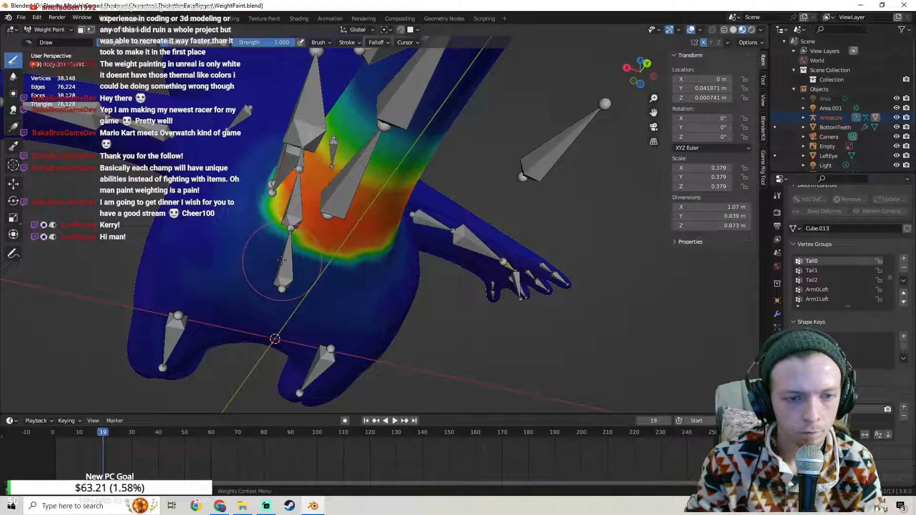
middle_drag(282, 260, 313, 247)
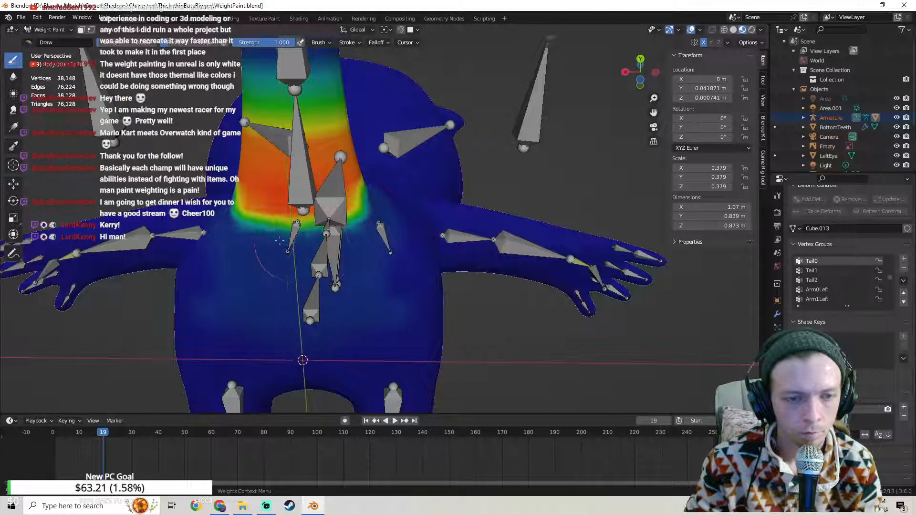
middle_drag(237, 236, 360, 318)
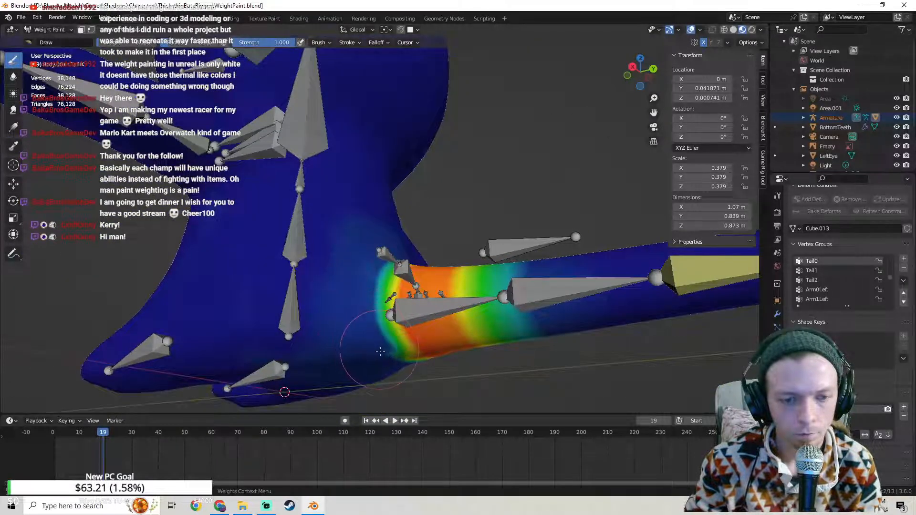
middle_drag(423, 364, 376, 325)
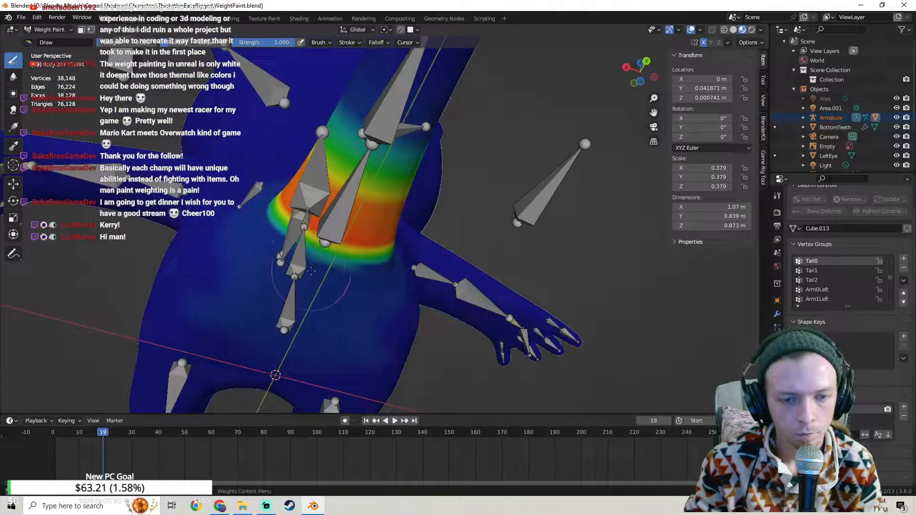
mouse_move(387, 284)
middle_down()
mouse_move(379, 305)
mouse_move(381, 289)
mouse_move(387, 297)
middle_up()
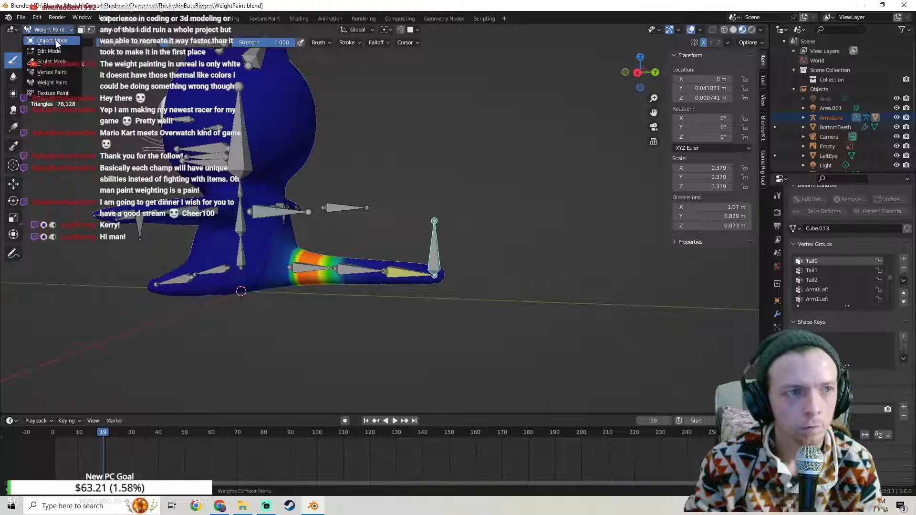
Step: Leave weight painting, select only the armature, and put it in Pose Mode for another tail IK bone test
click(56, 43)
middle_drag(212, 158, 250, 163)
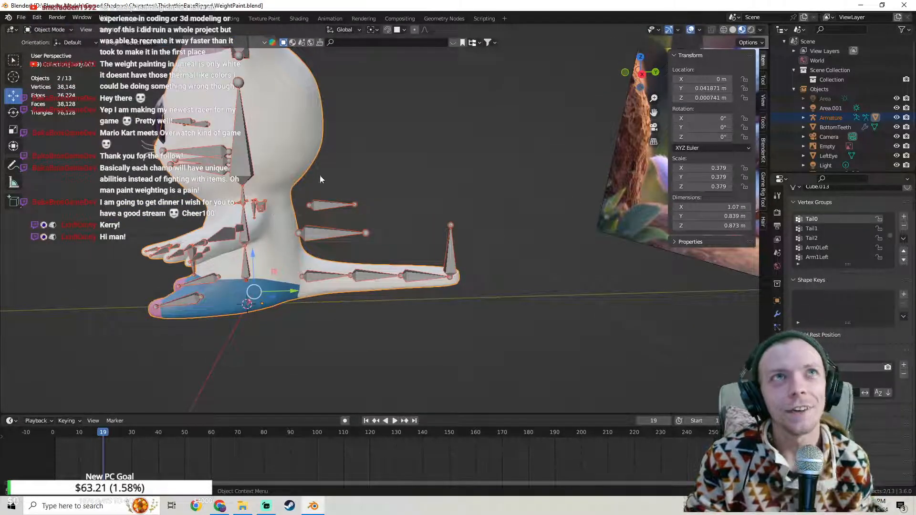
scroll(445, 181, up, 3)
shift+middle_drag(478, 209, 397, 136)
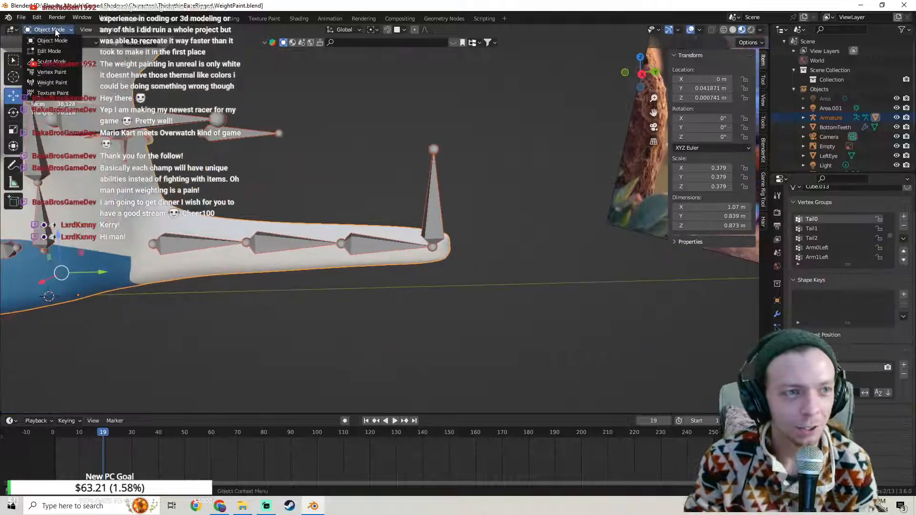
click(434, 200)
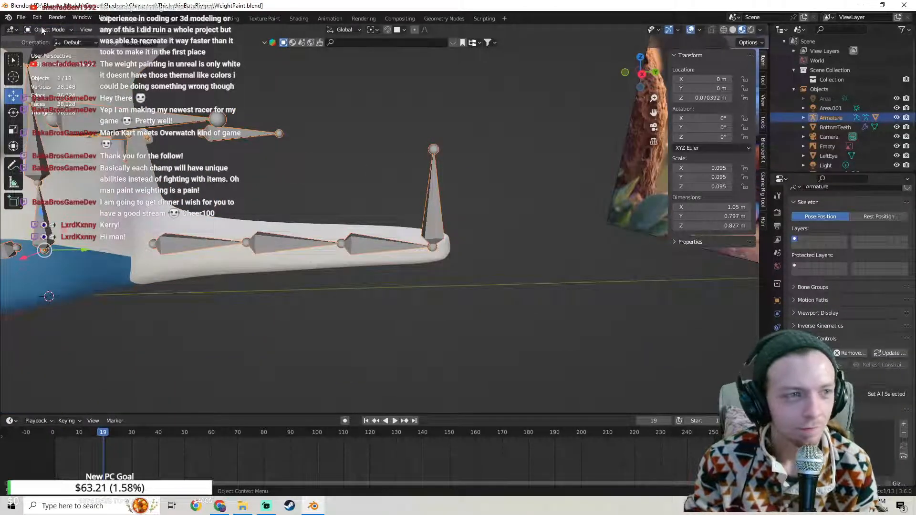
click(58, 65)
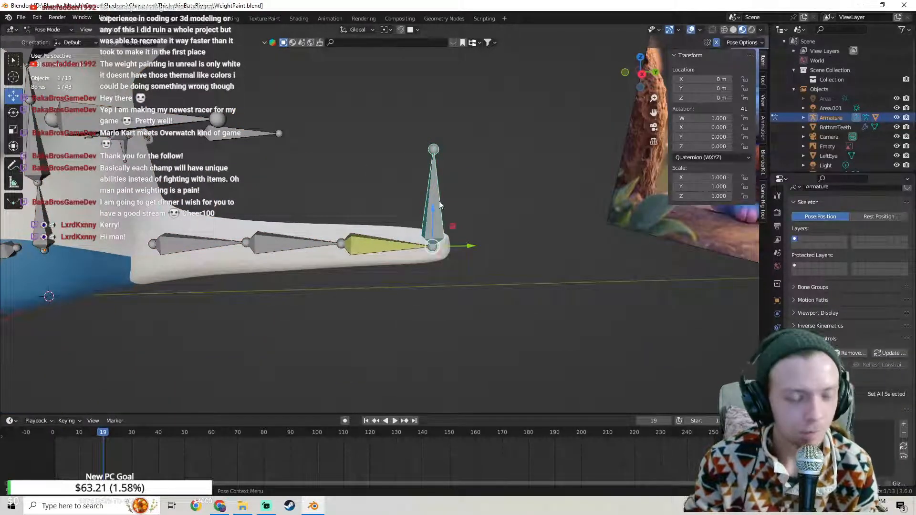
Step: Pose-test the tail by moving the tail IK bone toward the body twice, cancelling each move
key(g)
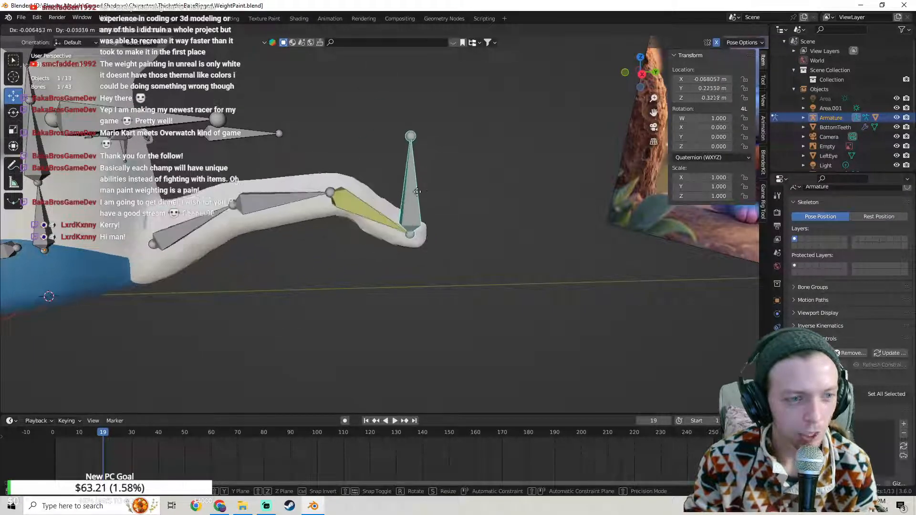
key(Escape)
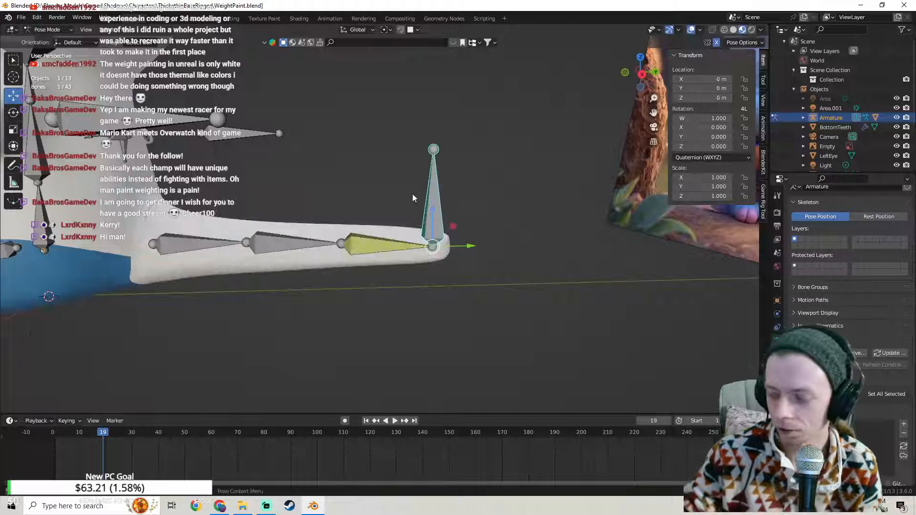
shift+middle_drag(419, 191, 496, 148)
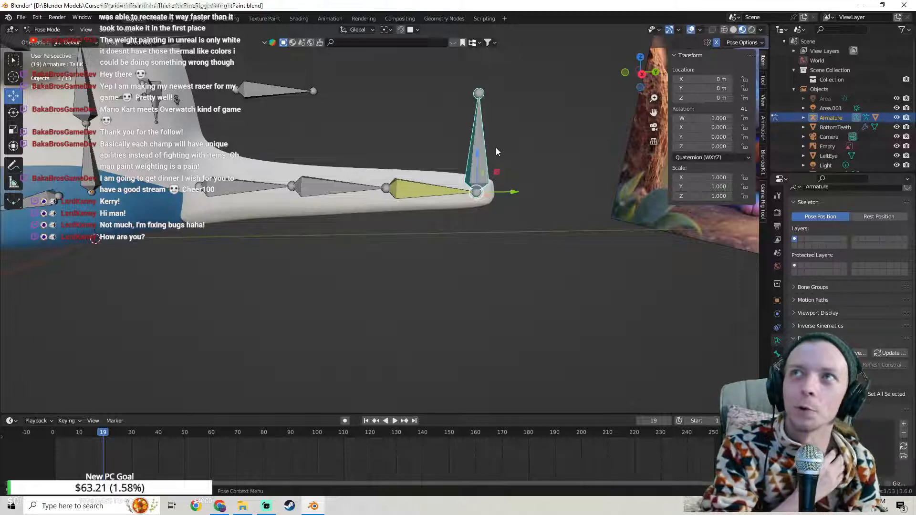
shift+middle_drag(496, 150, 510, 176)
key(g)
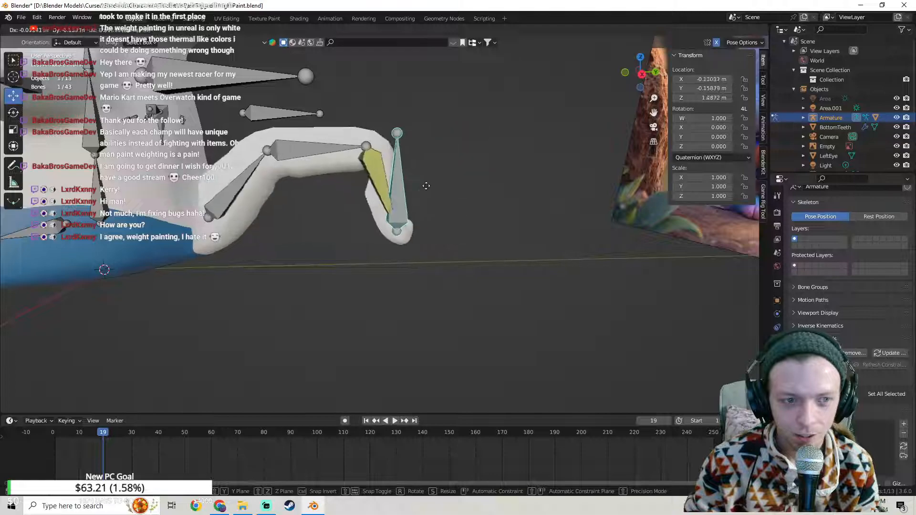
right_click(364, 188)
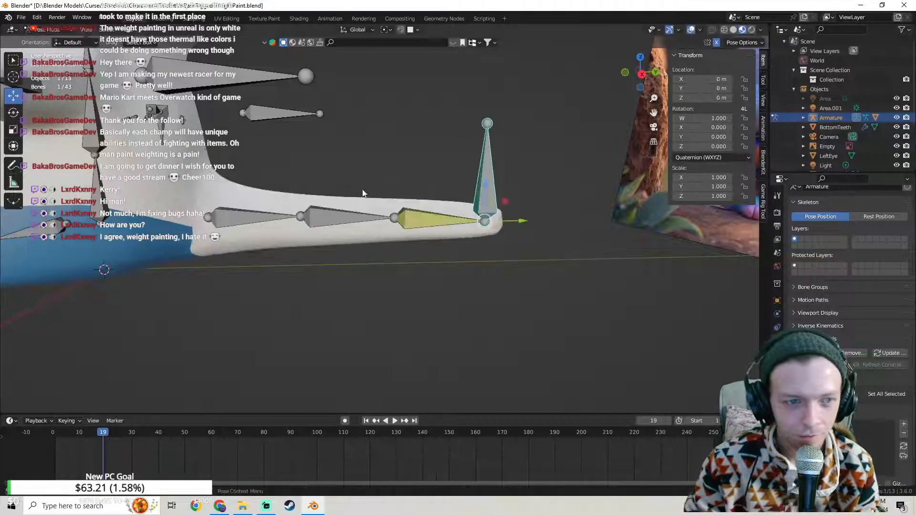
Step: Leave Pose Mode, add the body mesh to the armature selection, enter Weight Paint and set the brush weight to 0.2
shift+middle_drag(362, 189, 416, 268)
scroll(419, 272, up, 3)
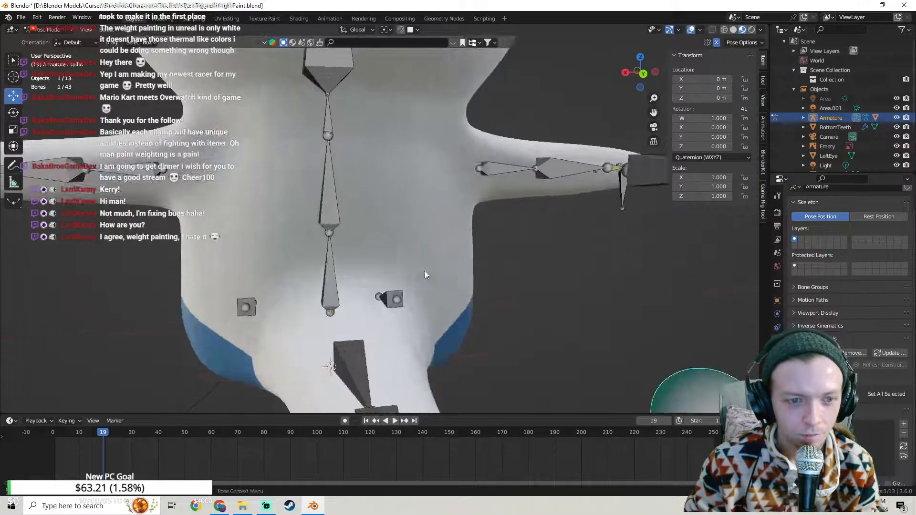
click(52, 40)
scroll(295, 249, down, 2)
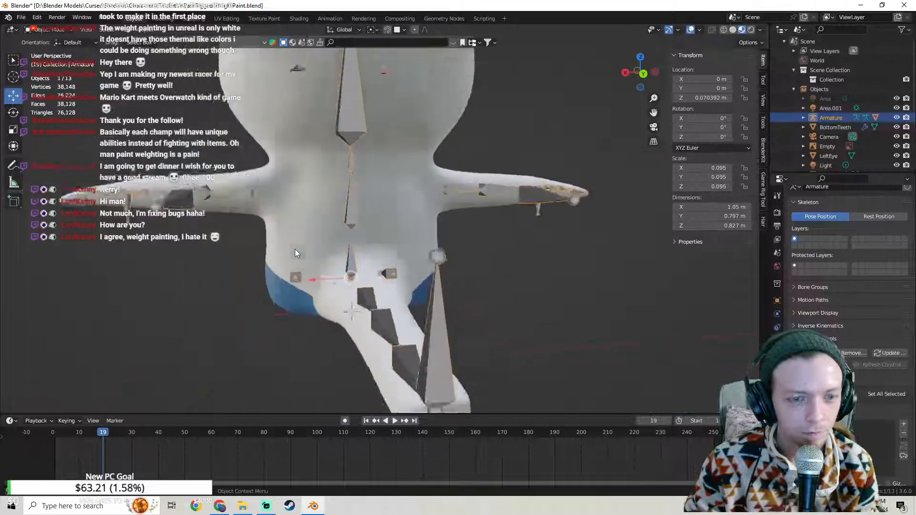
middle_drag(294, 249, 368, 298)
shift+click(353, 244)
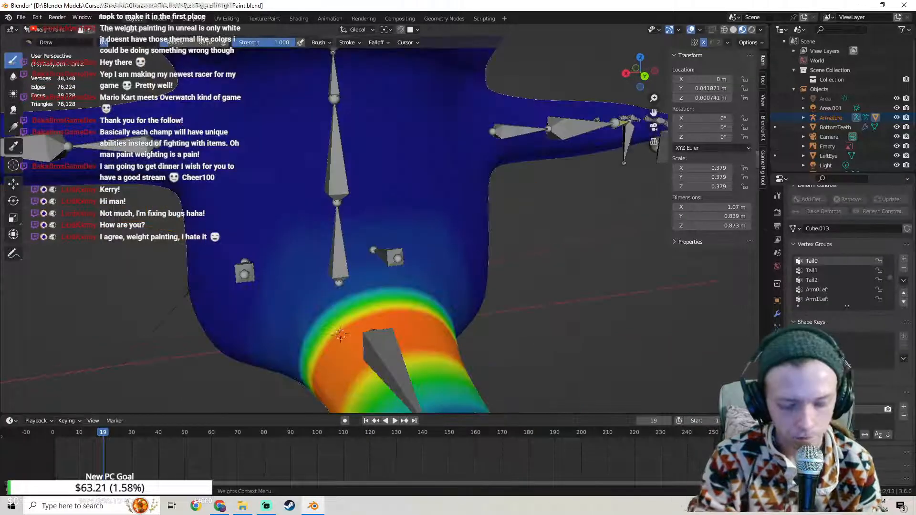
text(.2)
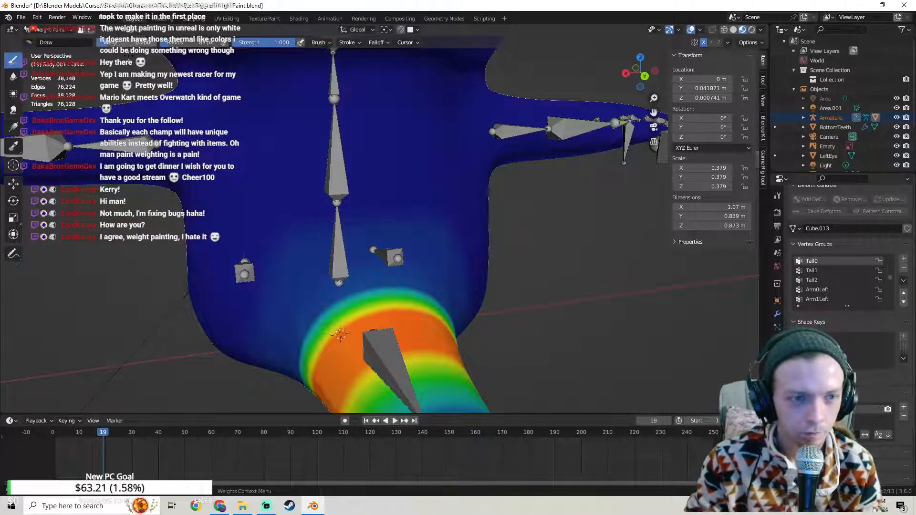
Step: Try painting Tail0 weight on the lower back beside the spine bones, and undo the stroke
shift+middle_drag(304, 255, 294, 177)
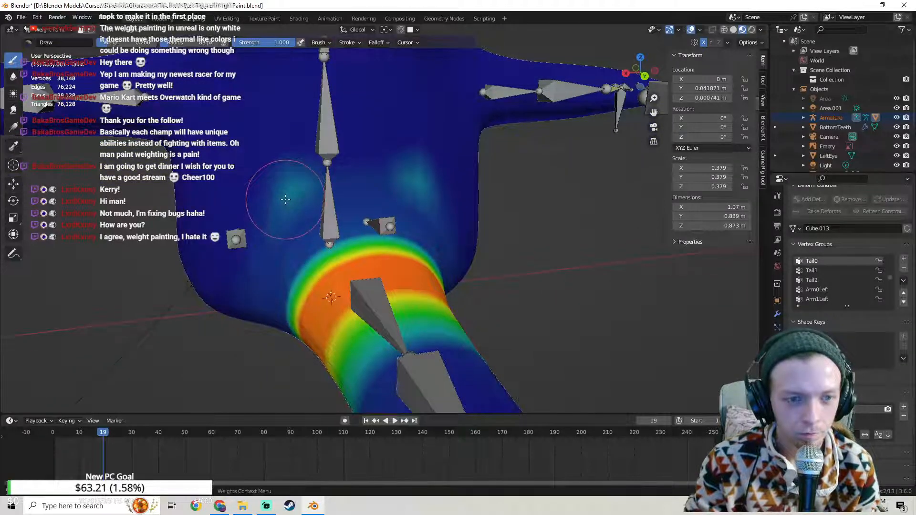
key(ctrl+z)
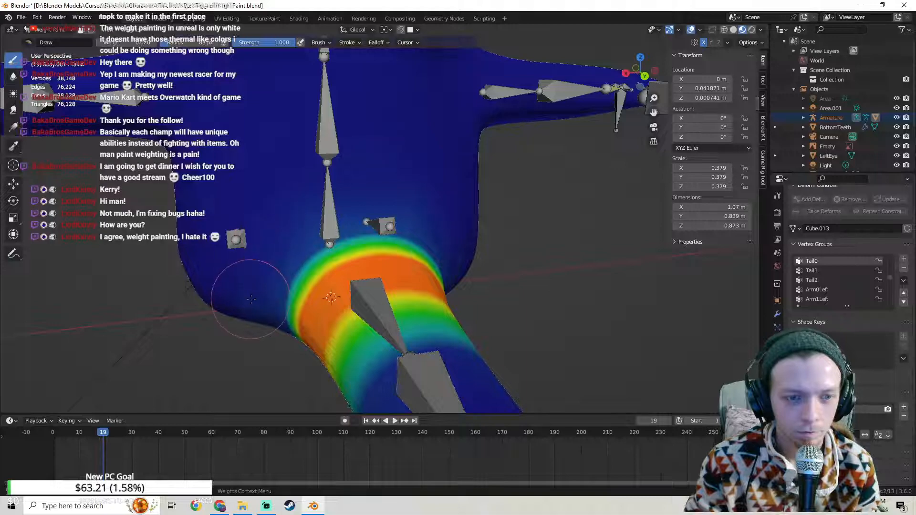
mouse_move(251, 299)
middle_down()
mouse_move(306, 300)
mouse_move(235, 310)
middle_up()
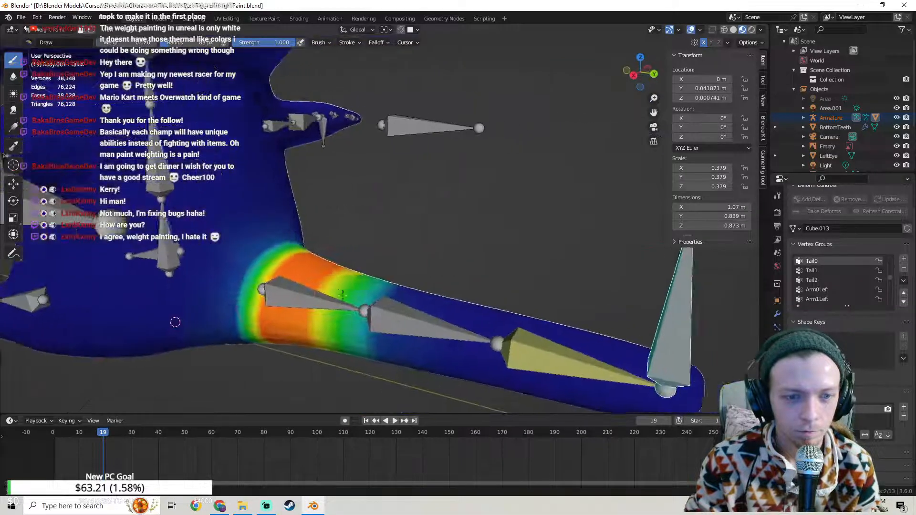
Step: Leave weight painting, select only the armature, and put it in Pose Mode to test the tail
click(50, 32)
click(51, 41)
scroll(251, 220, down, 2)
shift+middle_drag(289, 225, 260, 178)
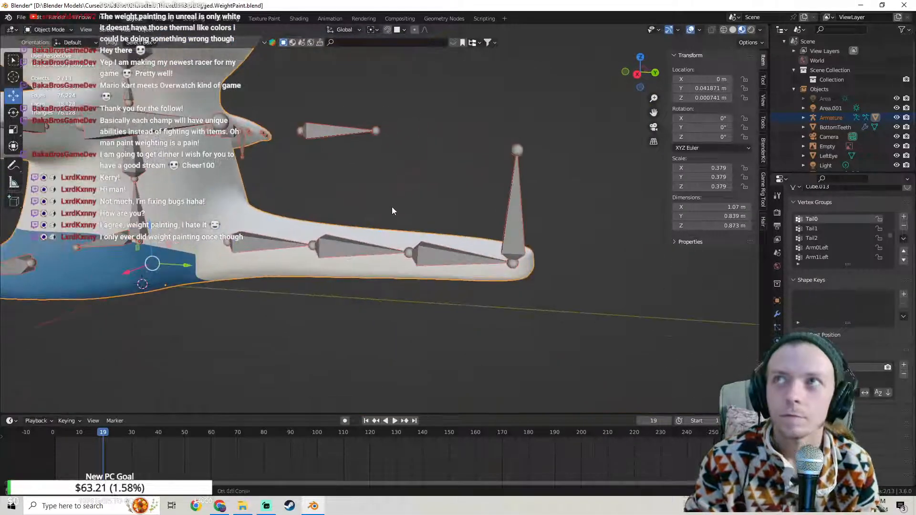
shift+middle_drag(391, 207, 360, 198)
middle_drag(360, 198, 372, 205)
shift+middle_drag(485, 227, 443, 206)
click(443, 206)
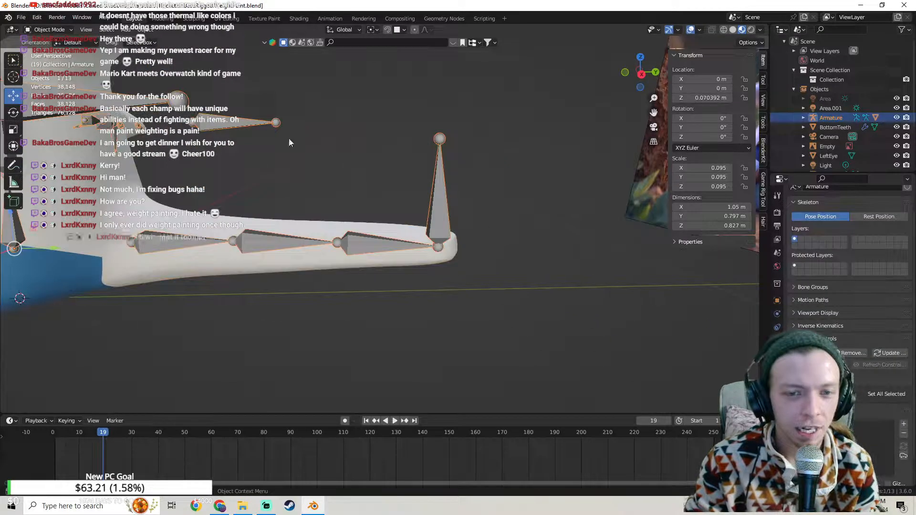
click(48, 30)
click(53, 65)
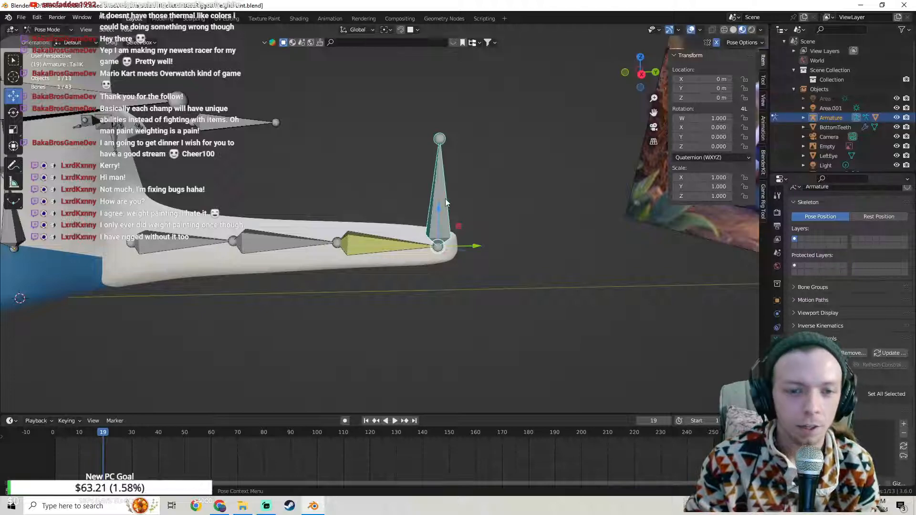
Step: Move the tail IK bone toward the body to check the bend at the tail base, and undo the move
key(g)
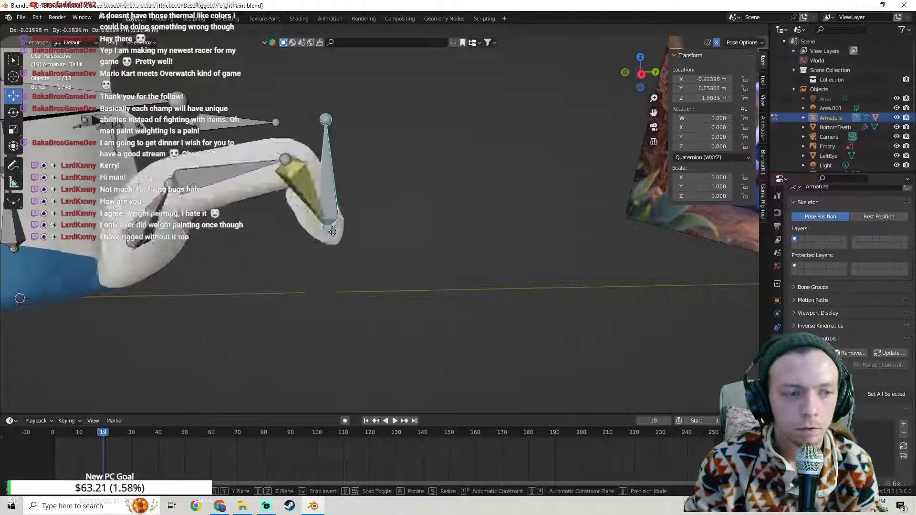
click(225, 213)
key(ctrl+z)
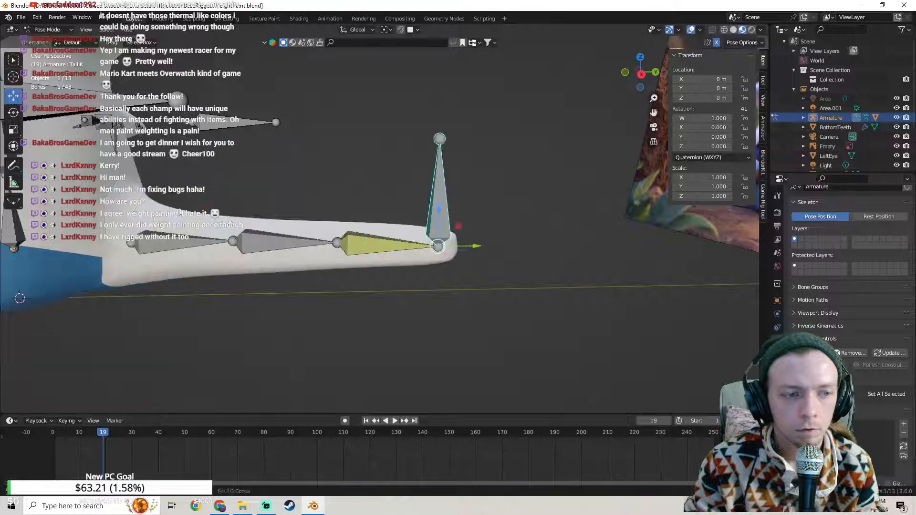
Step: Return to Object Mode, add the body mesh to the armature selection, and switch the mesh to Weight Paint
shift+middle_drag(181, 208, 282, 226)
click(51, 41)
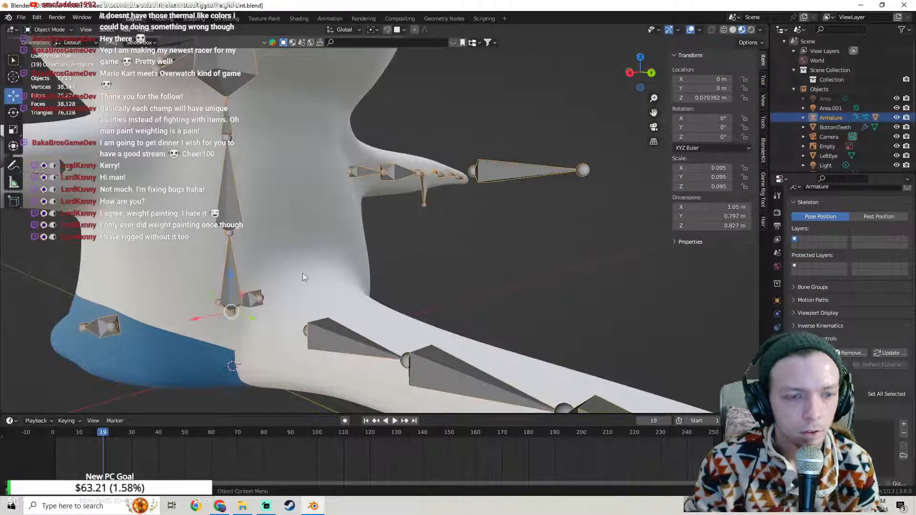
shift+click(330, 327)
middle_drag(334, 287, 324, 293)
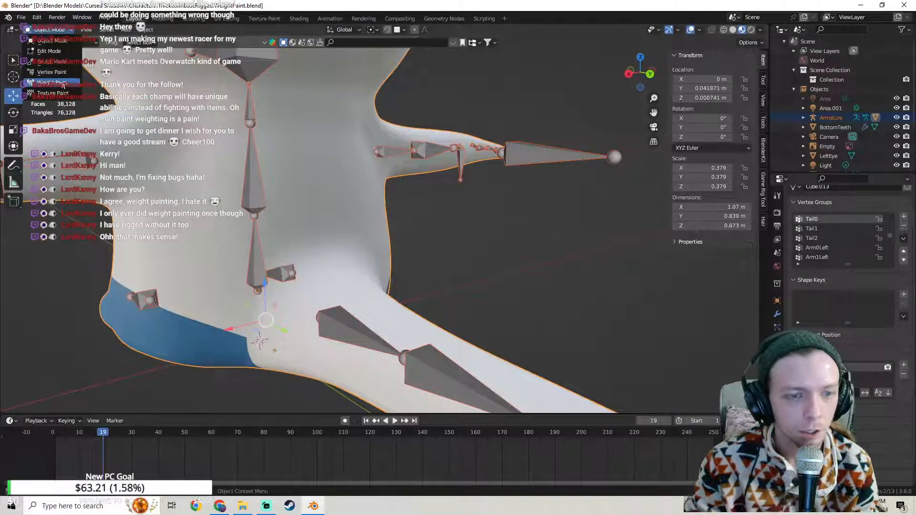
click(63, 83)
Step: Examine the Tail0 weight falloff across the lower back, both sides and underside of the tail base
mouse_move(265, 265)
middle_down()
mouse_move(248, 229)
mouse_move(369, 232)
mouse_move(267, 224)
mouse_move(286, 241)
mouse_move(393, 203)
mouse_move(406, 218)
mouse_move(369, 310)
middle_up()
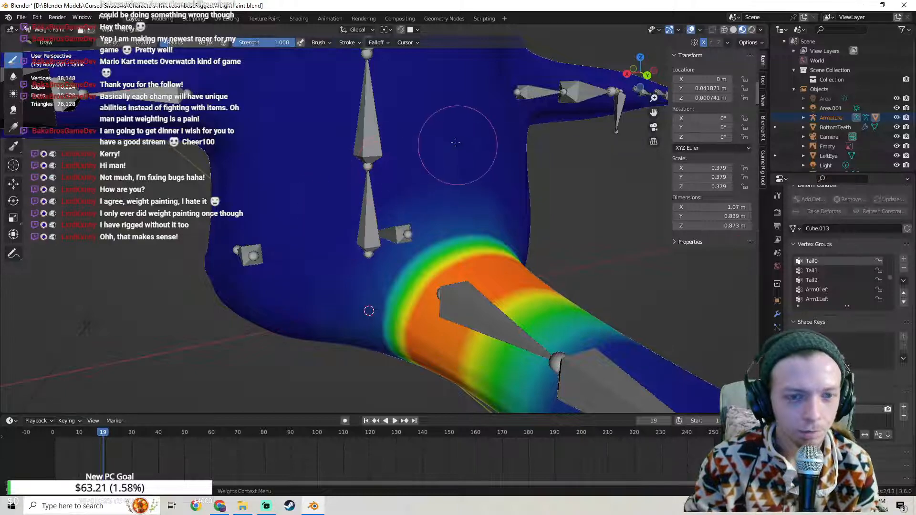
middle_drag(369, 310, 336, 294)
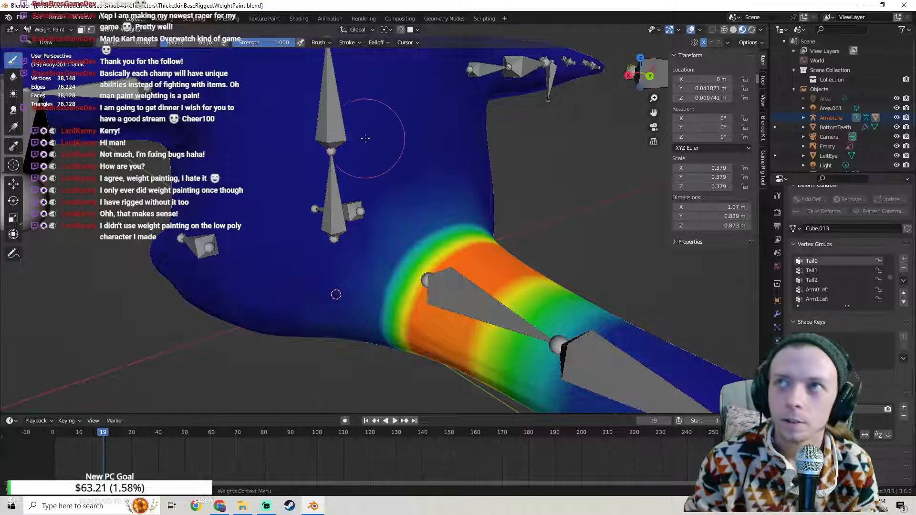
middle_drag(365, 138, 384, 122)
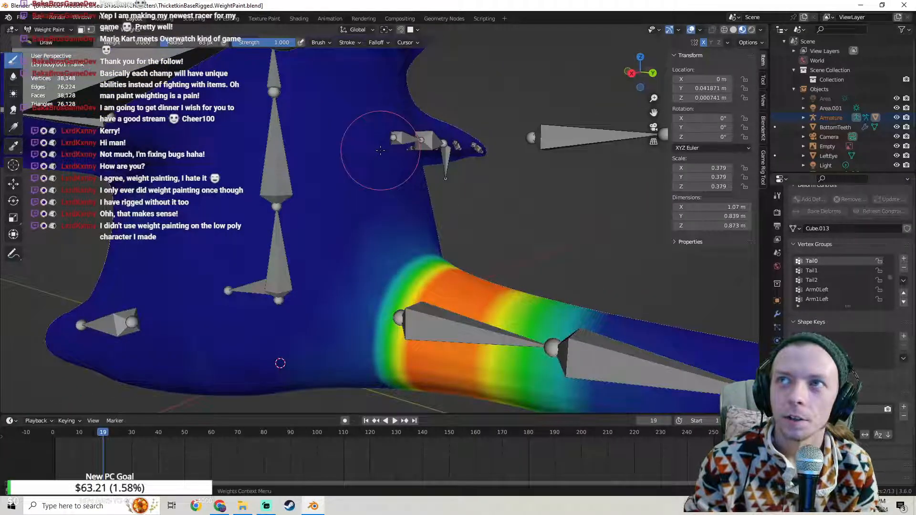
middle_drag(398, 158, 333, 200)
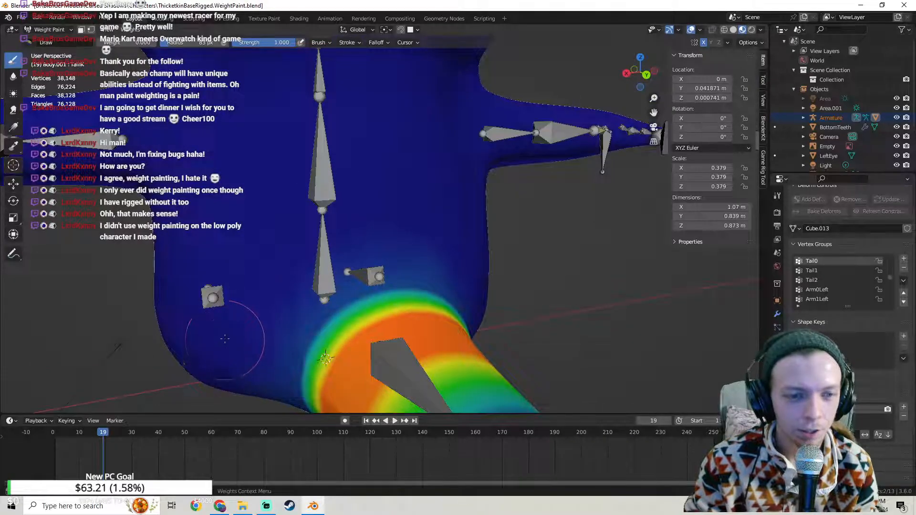
middle_drag(438, 204, 405, 205)
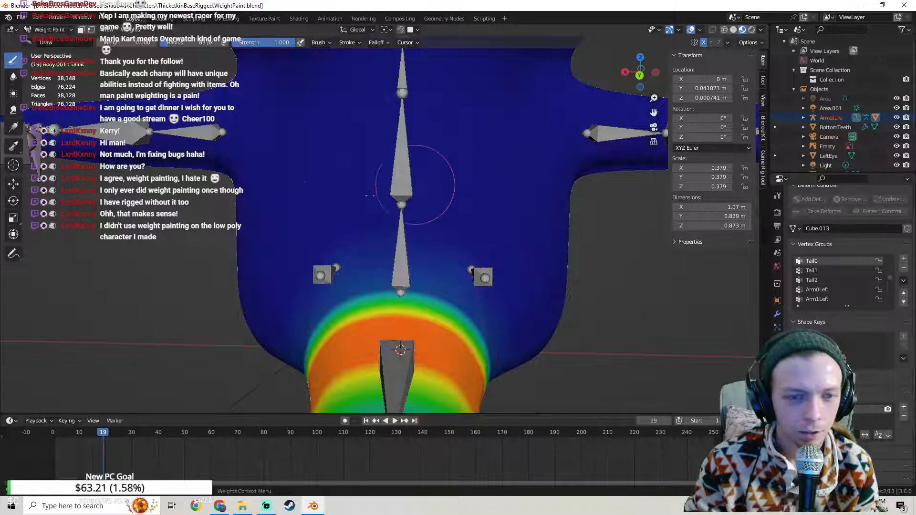
middle_drag(251, 322, 263, 285)
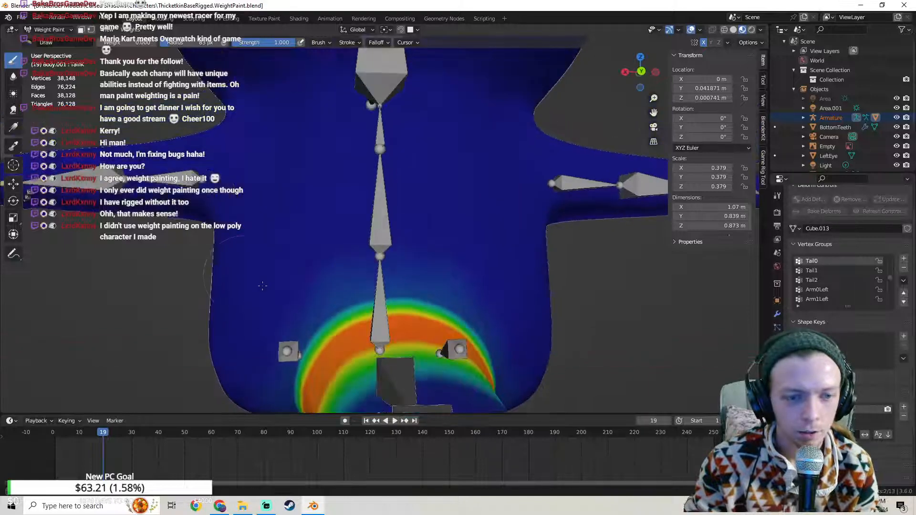
middle_drag(293, 252, 288, 229)
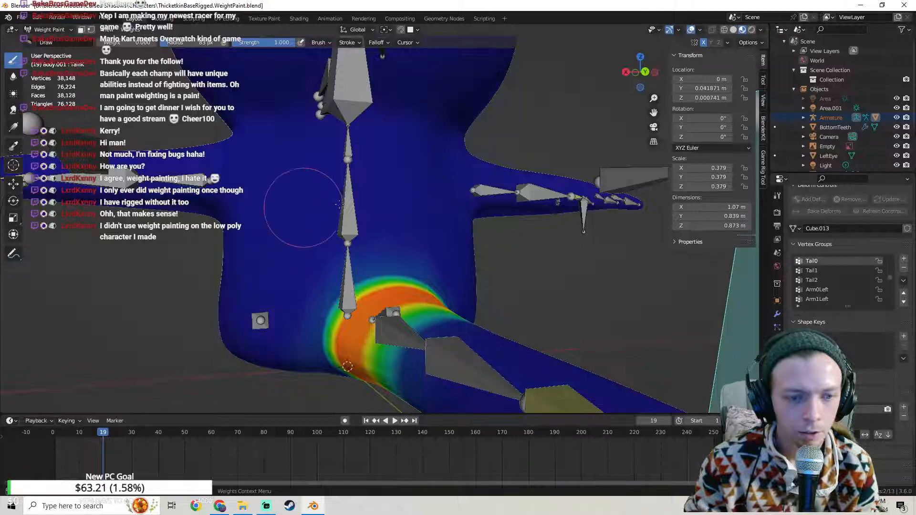
middle_drag(453, 225, 411, 229)
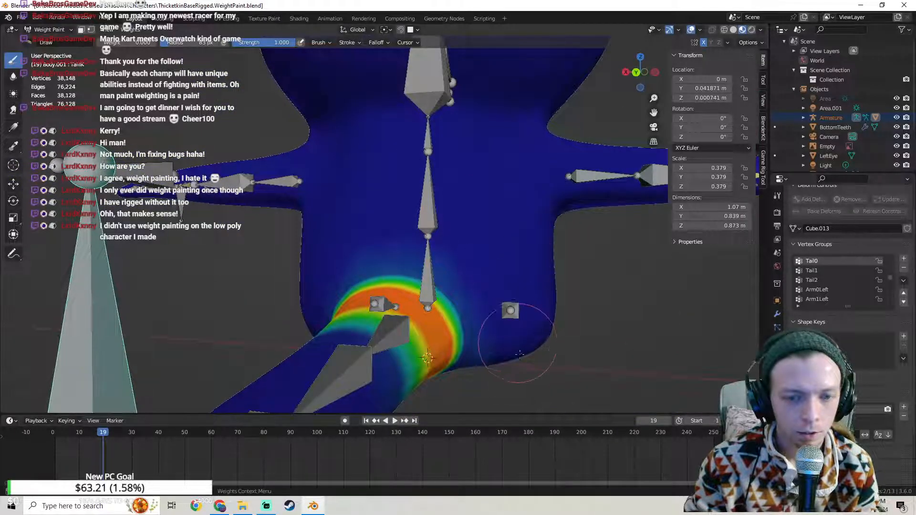
mouse_move(519, 354)
middle_down()
mouse_move(255, 309)
mouse_move(285, 220)
middle_up()
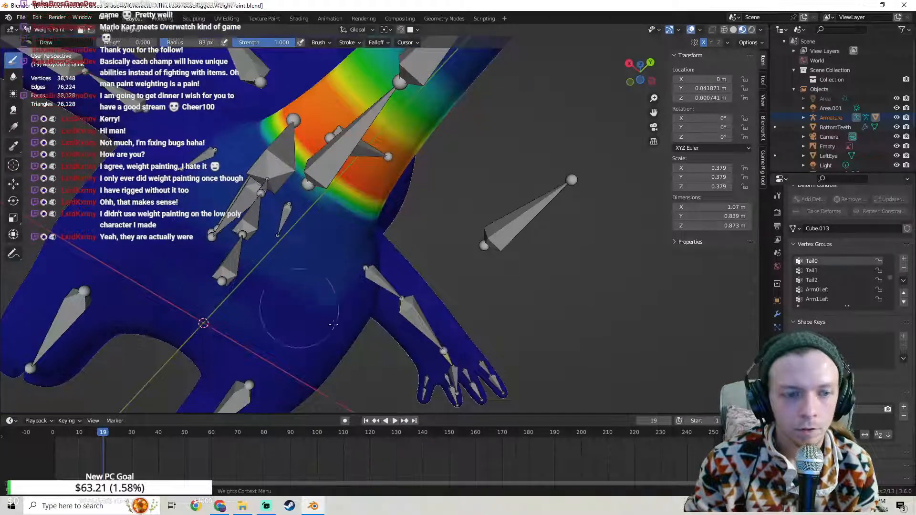
mouse_move(414, 334)
middle_down()
mouse_move(372, 271)
mouse_move(236, 171)
middle_up()
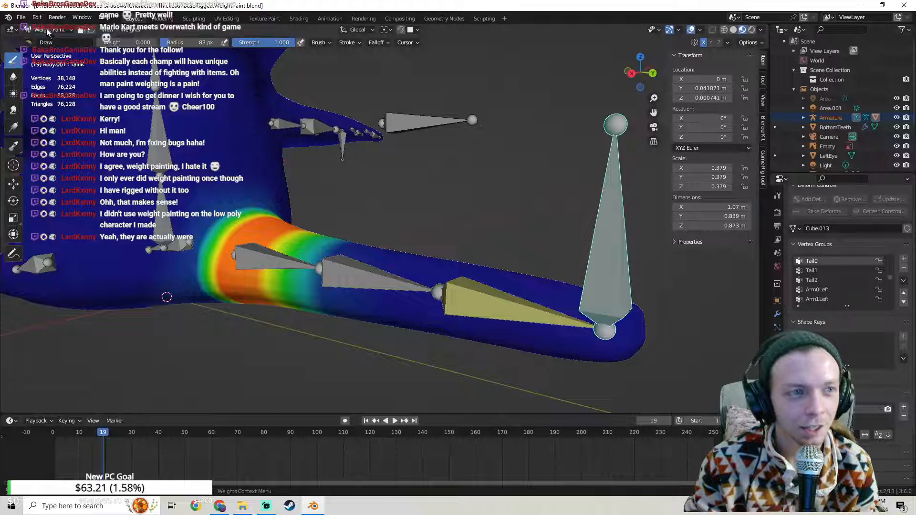
Step: Switch from Weight Paint to Object Mode, select the armature alone, and enter Pose Mode with the tail in side view
click(48, 33)
click(49, 40)
mouse_move(305, 200)
middle_down()
mouse_move(340, 198)
mouse_move(305, 190)
middle_up()
click(509, 197)
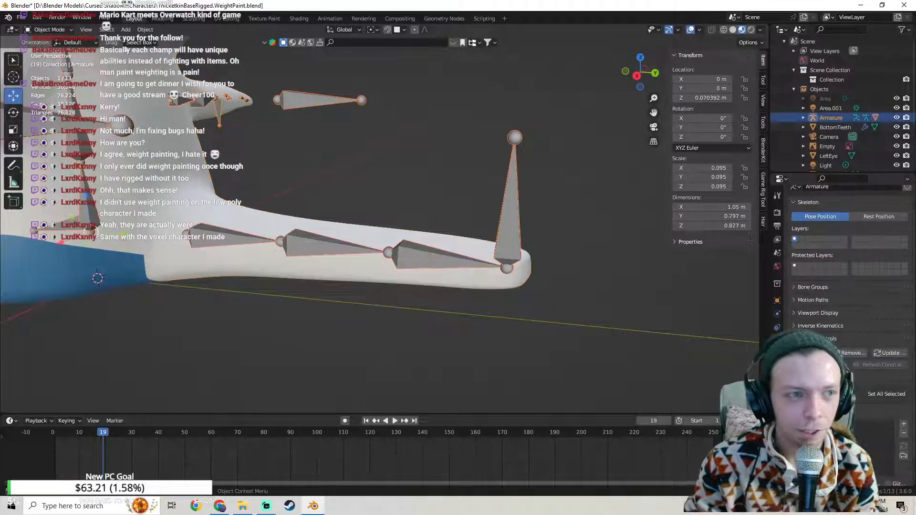
click(56, 31)
click(45, 66)
middle_drag(46, 66, 174, 129)
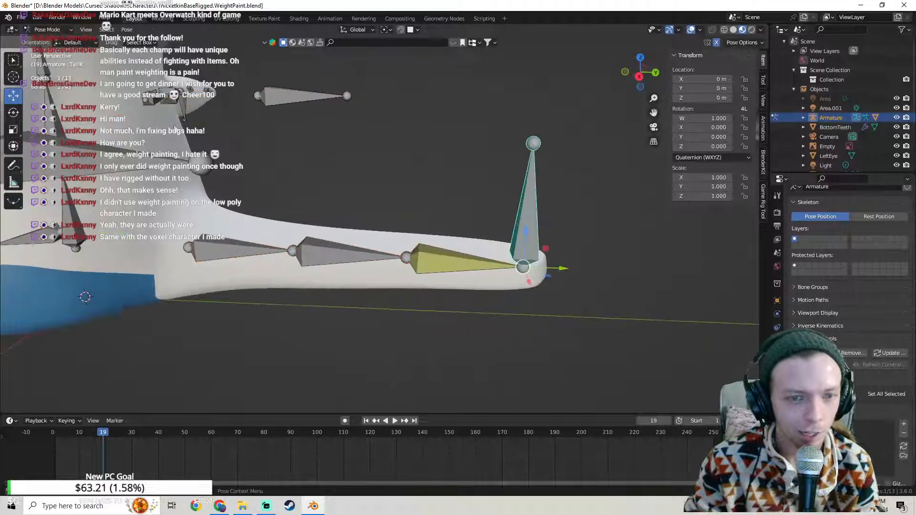
Step: Move the tail IK bone up and sideways while checking the tail base from the side and behind, and undo the pose
key(g)
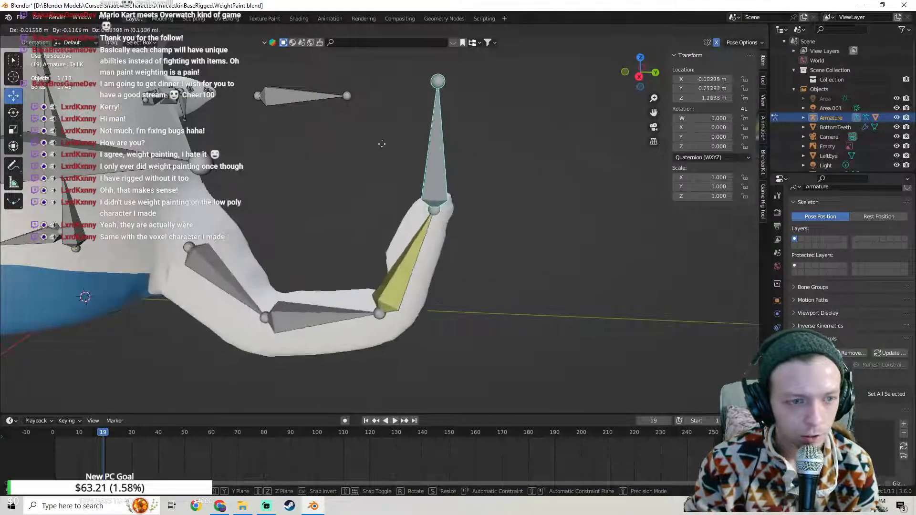
middle_drag(400, 189, 325, 191)
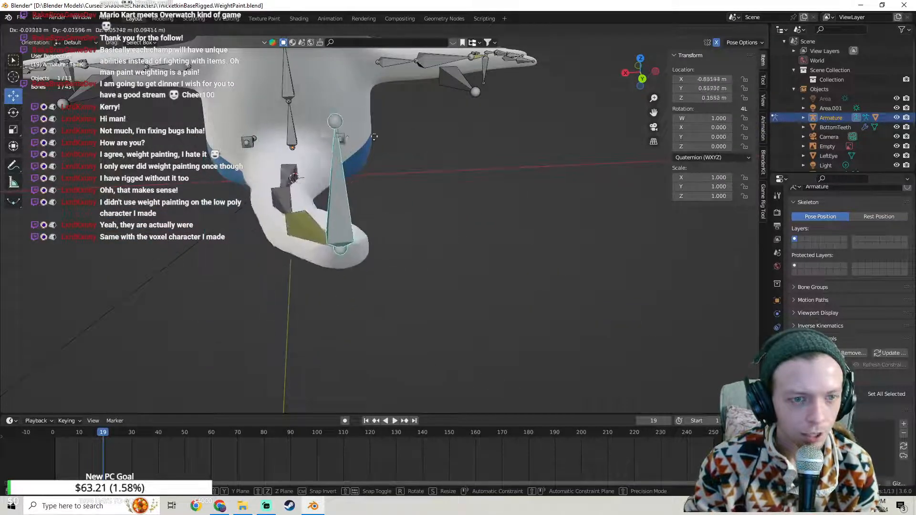
click(349, 160)
key(ctrl+z)
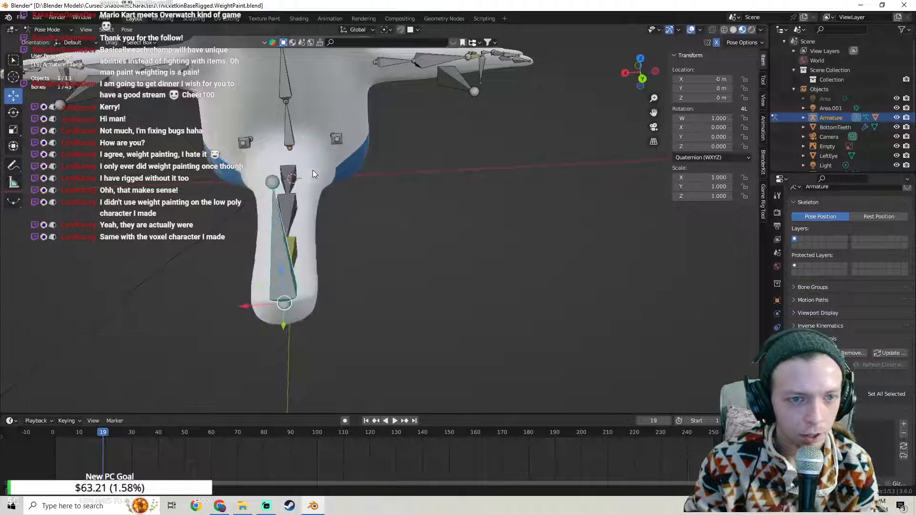
middle_drag(196, 203, 427, 204)
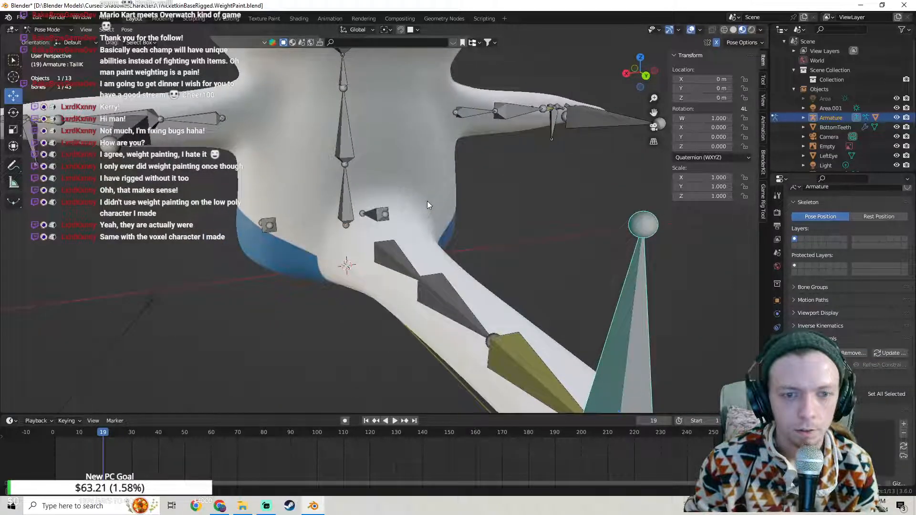
Step: Move the tail IK bone while watching the tail base from behind, and undo the pose
scroll(427, 201, down, 5)
middle_drag(427, 201, 402, 168)
scroll(401, 167, up, 4)
key(g)
mouse_move(422, 203)
middle_down()
mouse_move(563, 191)
mouse_move(477, 178)
mouse_move(422, 185)
mouse_move(425, 170)
mouse_move(422, 199)
middle_up()
click(550, 173)
key(ctrl+z)
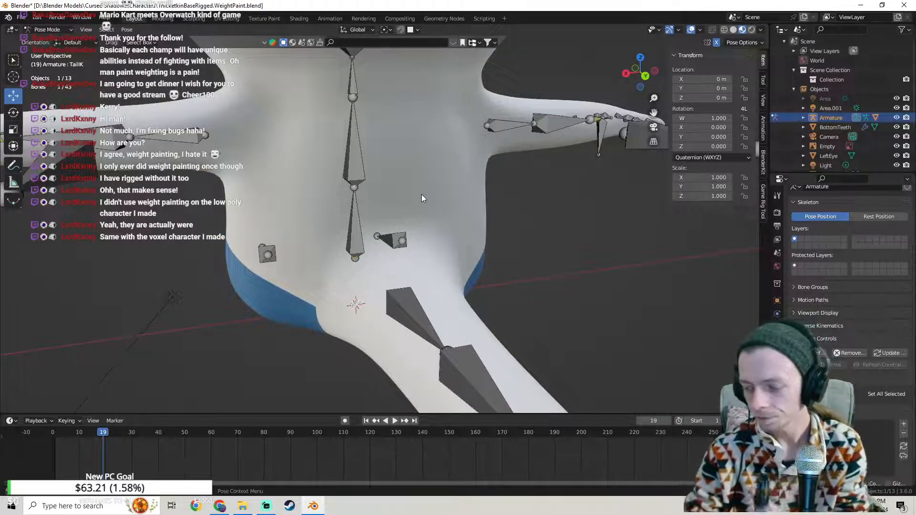
Step: Save the current Blender file
click(20, 18)
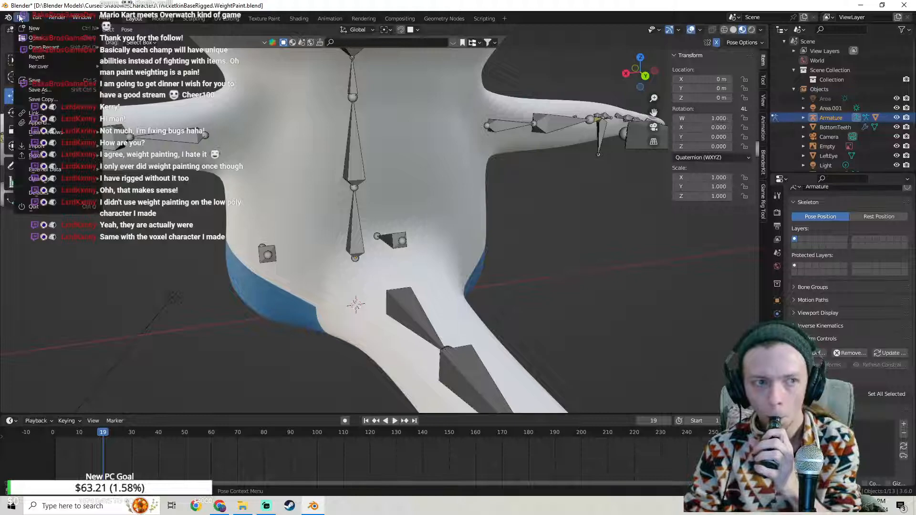
click(45, 82)
Step: Return to Object Mode, add the body mesh to the armature selection, and put the mesh into Weight Paint
middle_drag(358, 272, 338, 221)
click(56, 29)
click(61, 41)
shift+click(362, 209)
shift+middle_drag(339, 221, 387, 251)
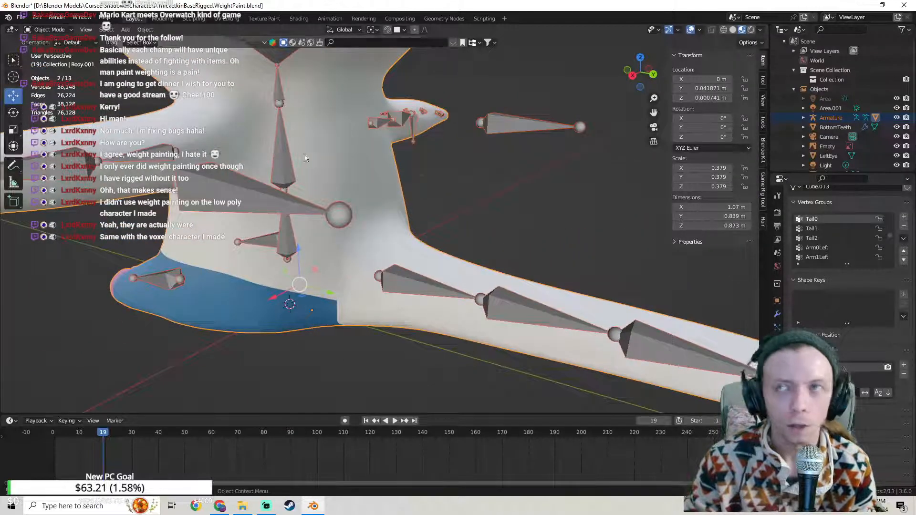
middle_drag(335, 160, 326, 164)
middle_drag(431, 200, 419, 191)
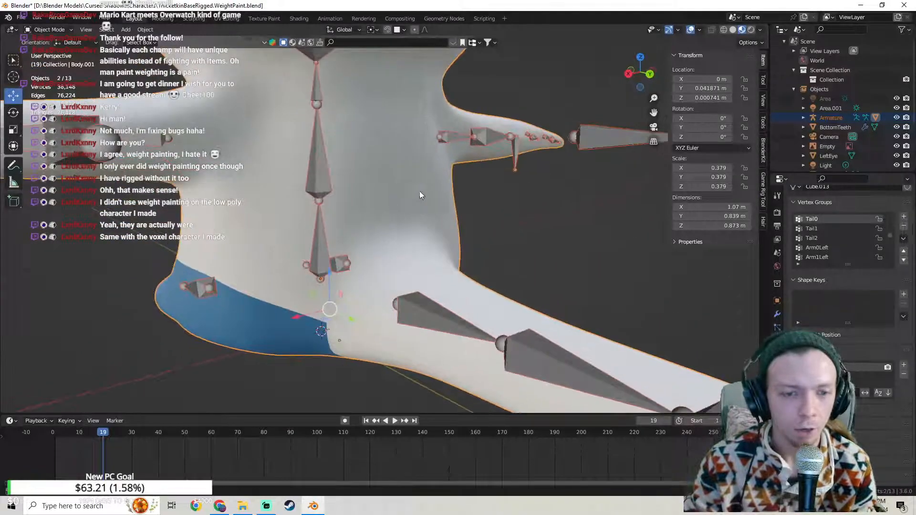
click(42, 27)
click(47, 83)
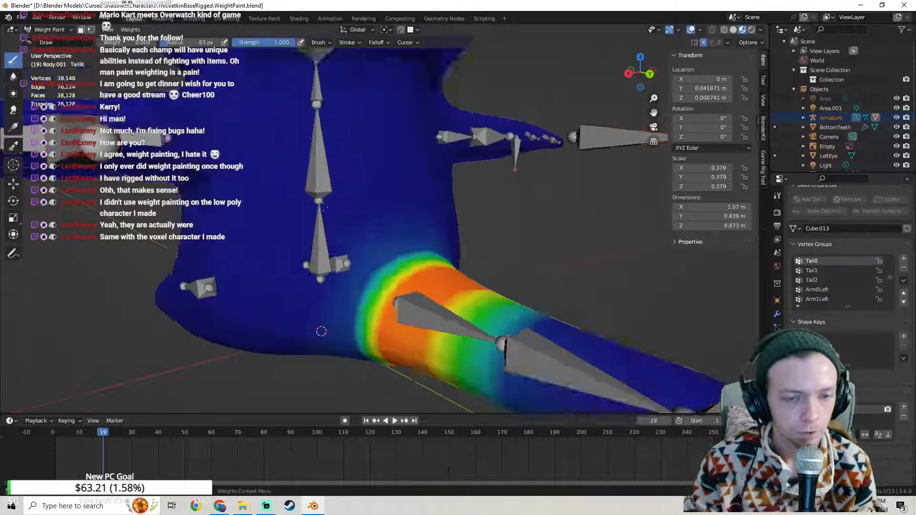
Step: Inspect the Tail0 weight gradient around the tail base from above, from the side and from underneath
middle_drag(282, 202, 331, 243)
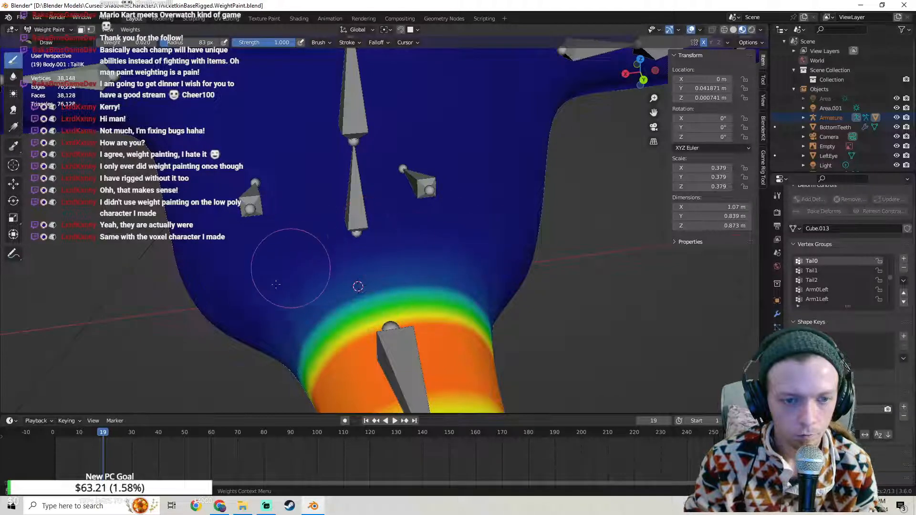
middle_drag(276, 284, 243, 322)
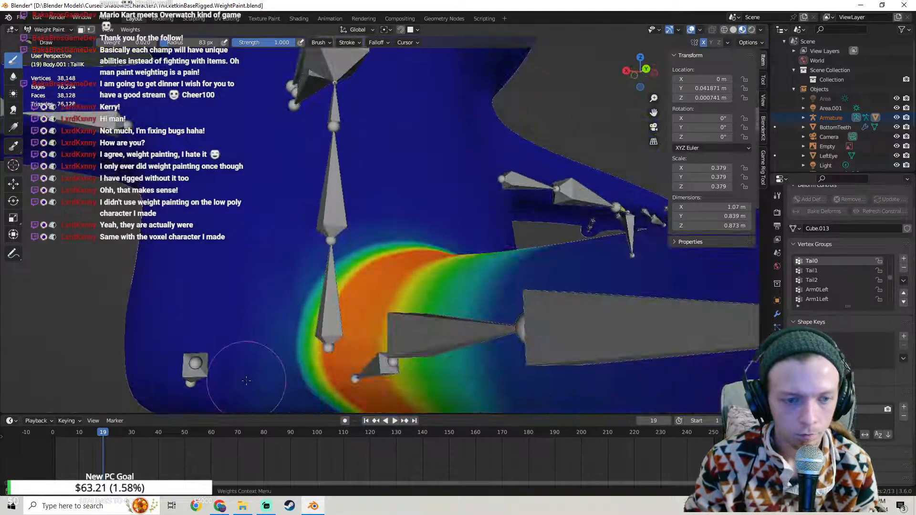
middle_drag(246, 380, 217, 232)
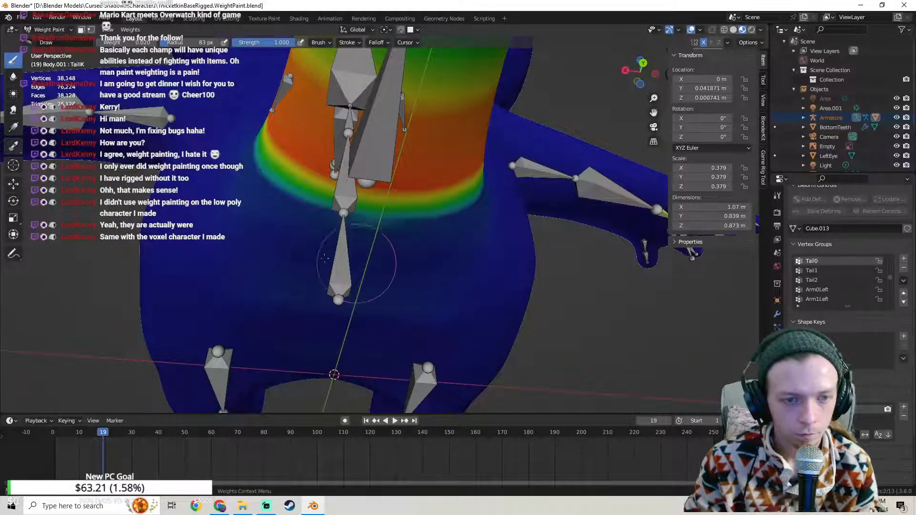
middle_drag(216, 196, 279, 223)
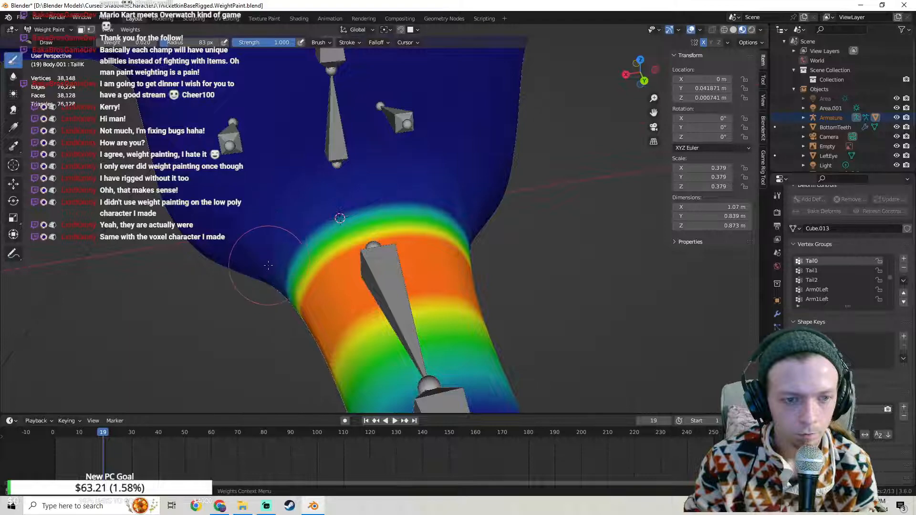
middle_drag(316, 208, 281, 185)
Step: Leave Weight Paint for Object Mode, select only the armature, and enter Pose Mode
click(34, 31)
click(47, 44)
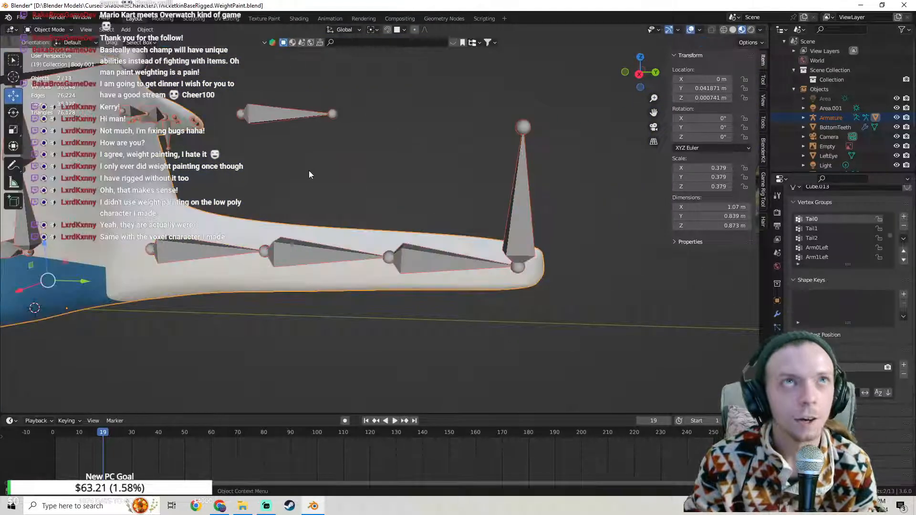
click(322, 118)
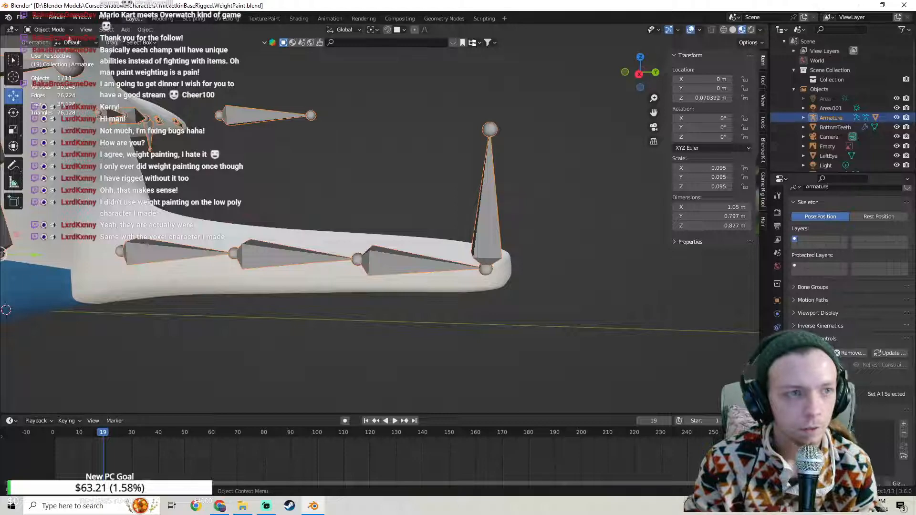
click(66, 31)
click(54, 63)
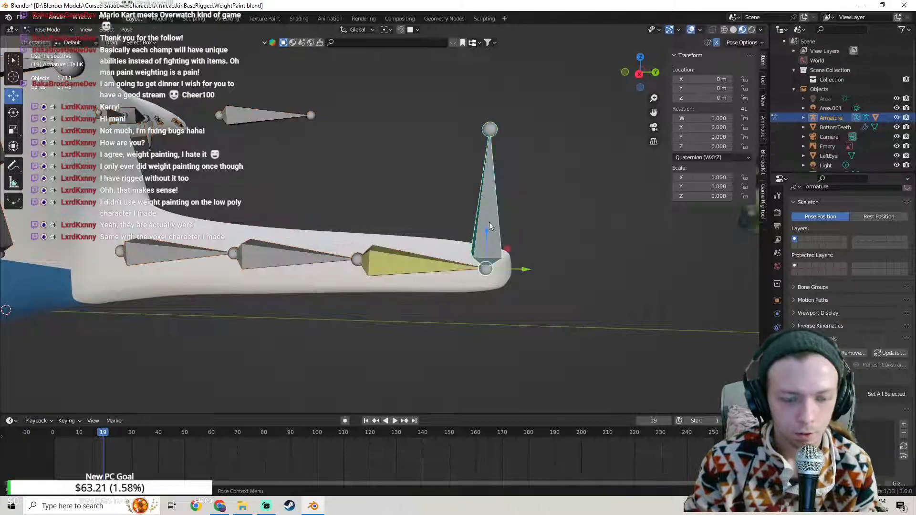
Step: Raise the tail IK bone and pull it toward the body to test the tail bend, and undo the pose
key(g)
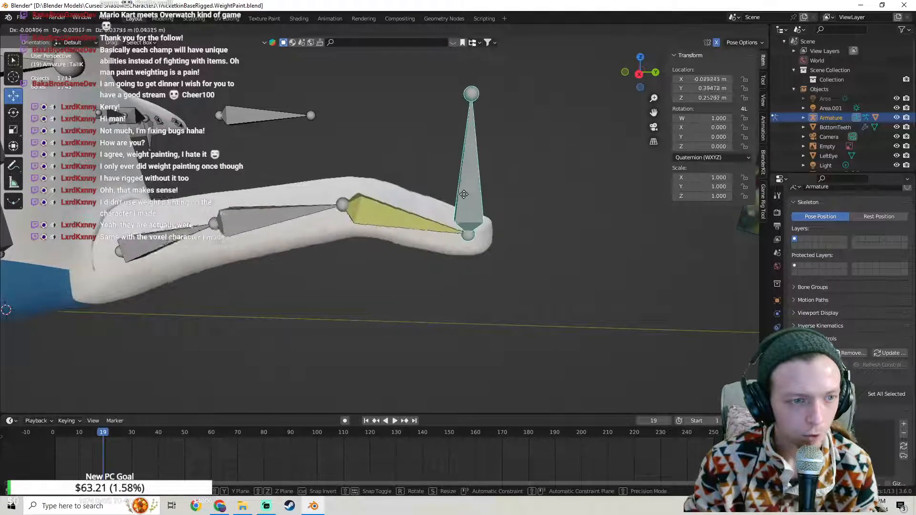
click(437, 195)
key(ctrl+z)
Step: Select the Tail0 bone, return to Object Mode, and switch the body mesh with the armature also selected to Weight Paint
middle_drag(401, 200, 72, 87)
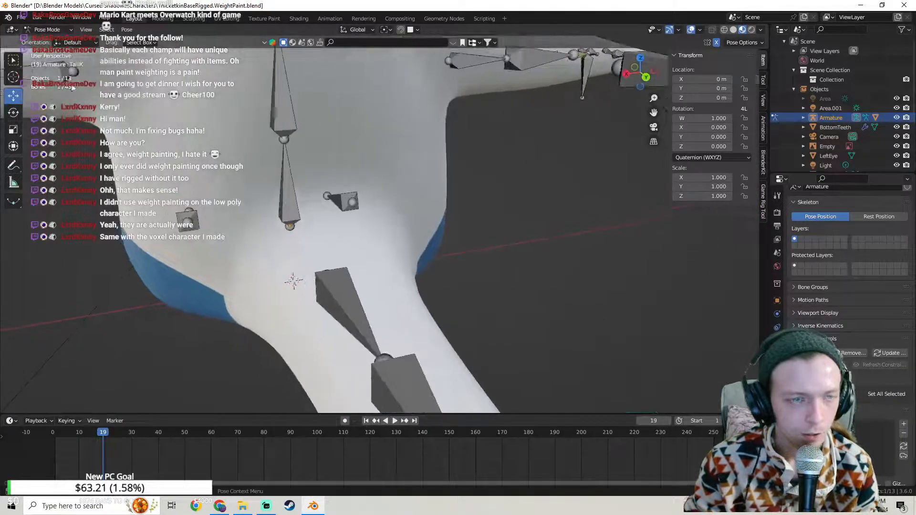
click(319, 278)
click(49, 32)
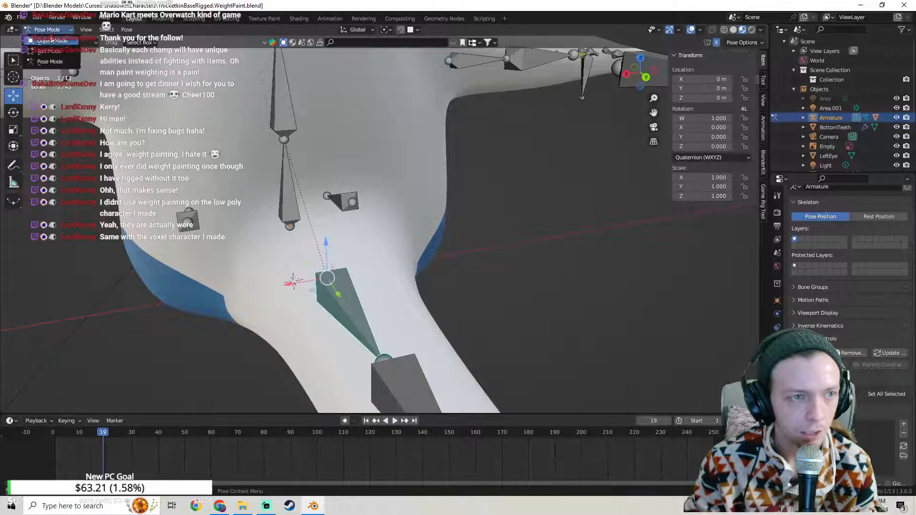
click(52, 41)
click(44, 30)
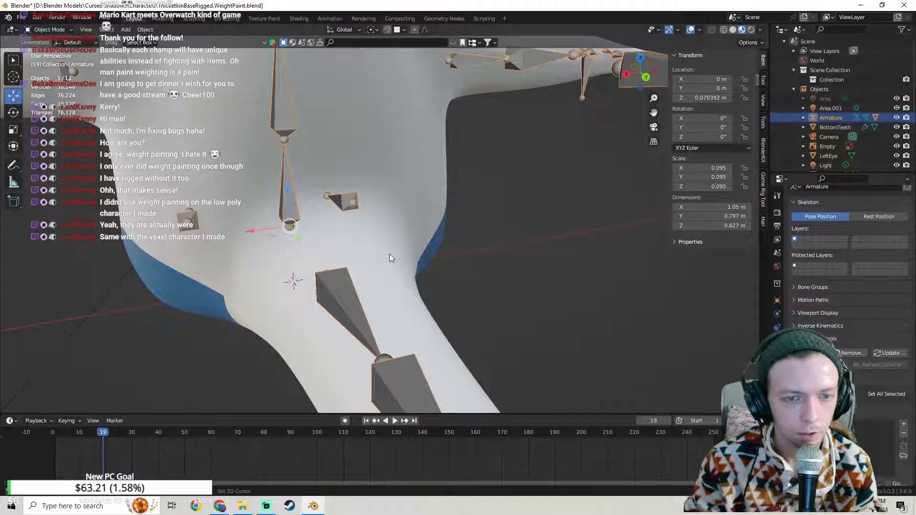
click(389, 257)
click(47, 29)
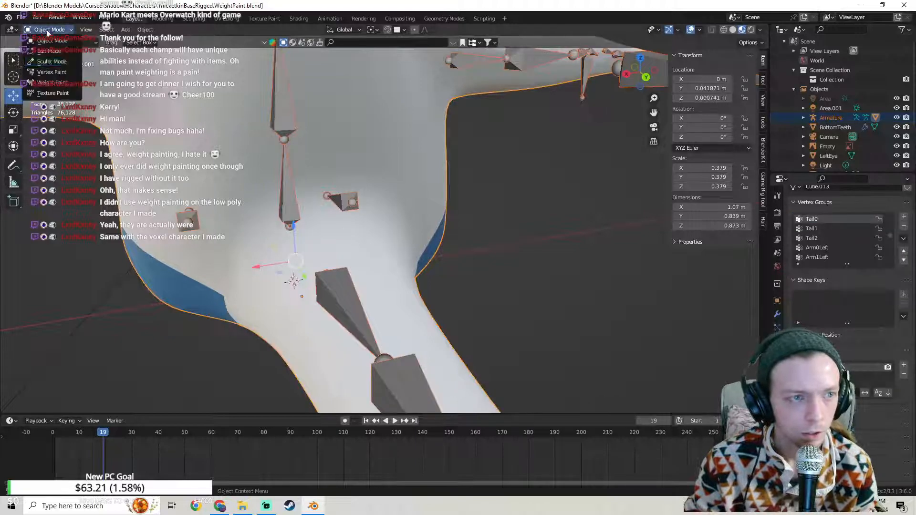
click(57, 82)
Step: Paint down the Tail0 weights across the top of the tail base for a softer falloff into the back
scroll(281, 286, up, 1)
mouse_move(281, 286)
middle_down()
mouse_move(346, 301)
mouse_move(370, 227)
mouse_move(306, 249)
mouse_move(377, 258)
middle_up()
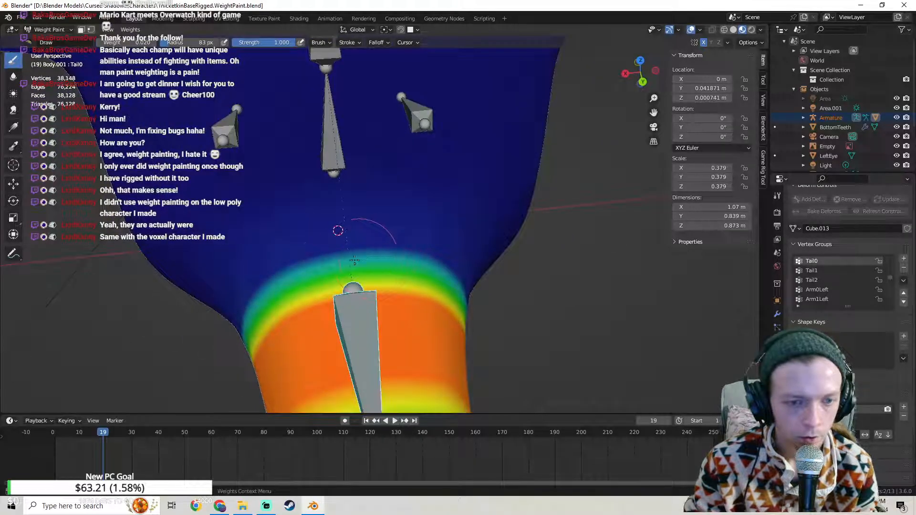
mouse_move(277, 292)
mouse_down()
mouse_move(269, 286)
mouse_move(344, 305)
mouse_move(409, 272)
mouse_move(415, 300)
mouse_move(315, 310)
mouse_move(306, 296)
mouse_move(258, 310)
mouse_move(271, 298)
mouse_up()
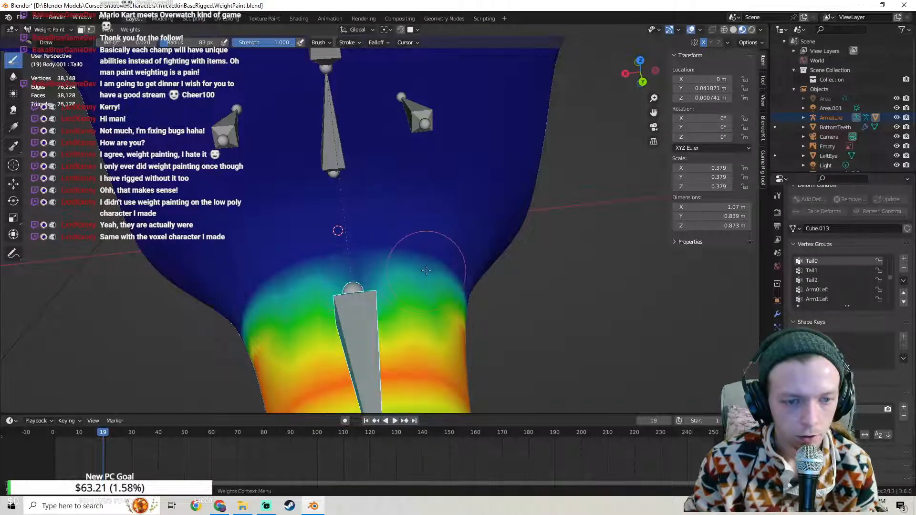
Step: Reduce the Tail0 weights along both sides of the tail base and blend them into the softened top area
mouse_move(456, 263)
middle_down()
mouse_move(476, 337)
mouse_move(431, 310)
mouse_move(386, 257)
middle_up()
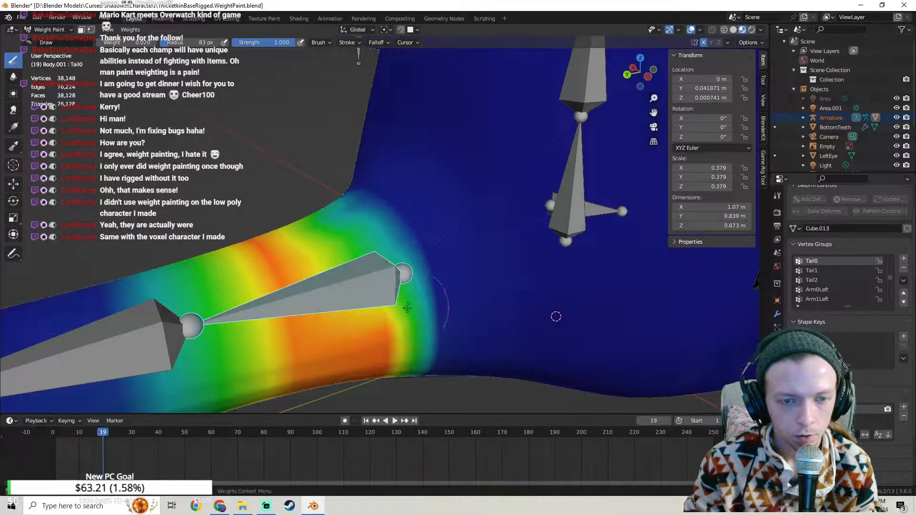
drag(406, 308, 405, 310)
mouse_move(417, 337)
middle_down()
mouse_move(407, 285)
mouse_move(334, 293)
middle_up()
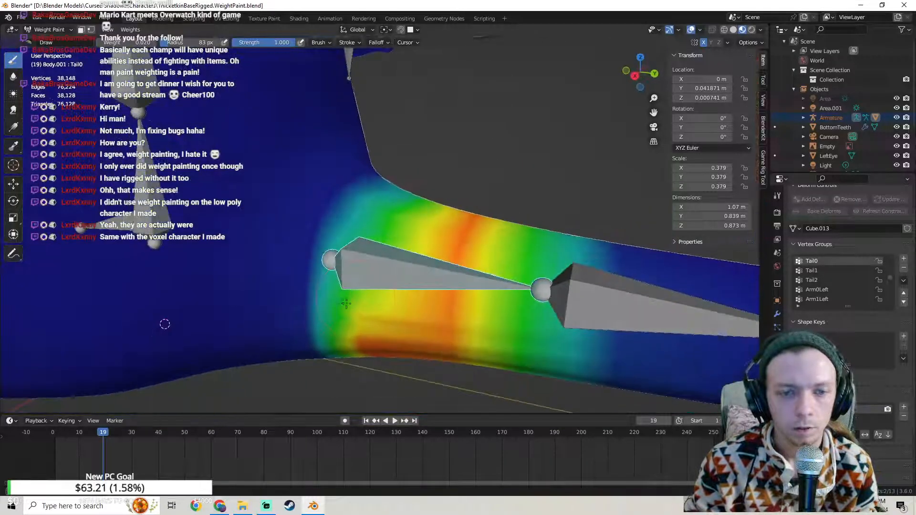
middle_drag(319, 333, 273, 333)
drag(289, 335, 314, 287)
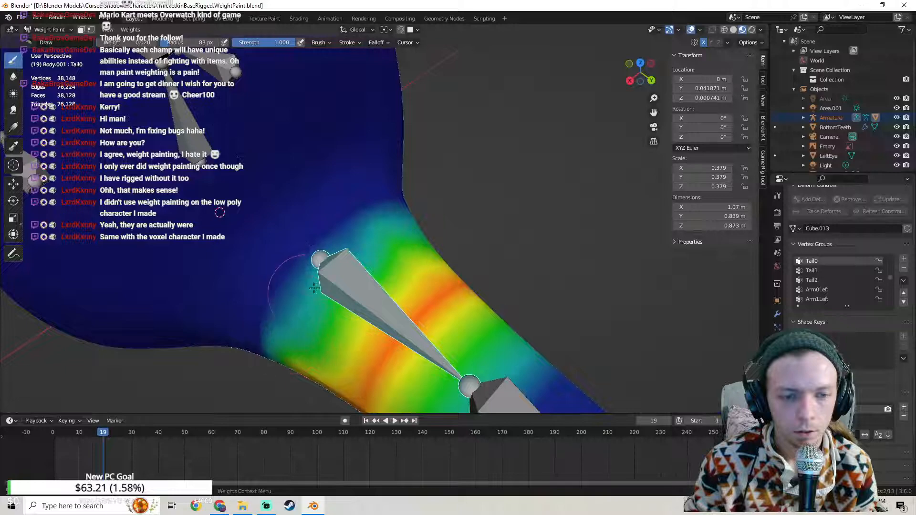
mouse_move(346, 253)
mouse_down()
mouse_move(398, 239)
mouse_move(395, 245)
mouse_up()
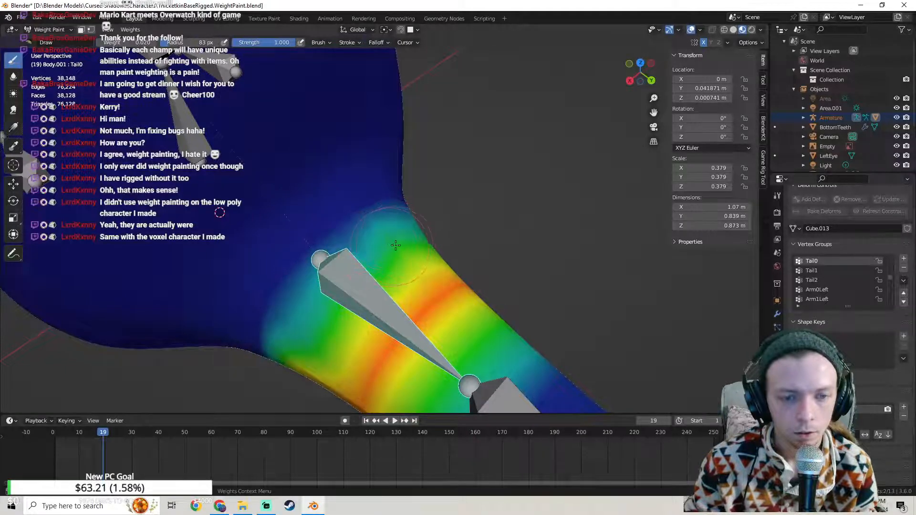
Step: Exit Weight Paint to Object Mode, select the armature by its tail IK bone, and enter Pose Mode
scroll(390, 259, down, 4)
middle_drag(454, 272, 355, 243)
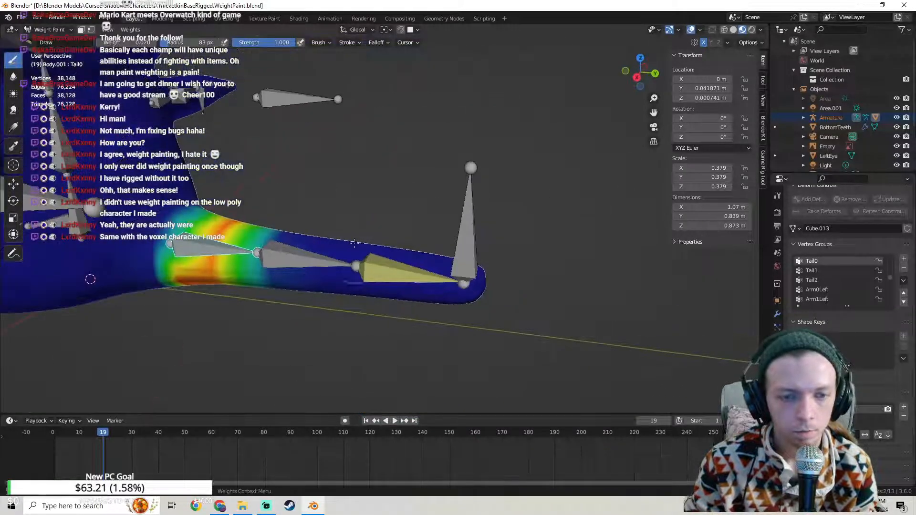
click(48, 29)
click(47, 42)
click(467, 233)
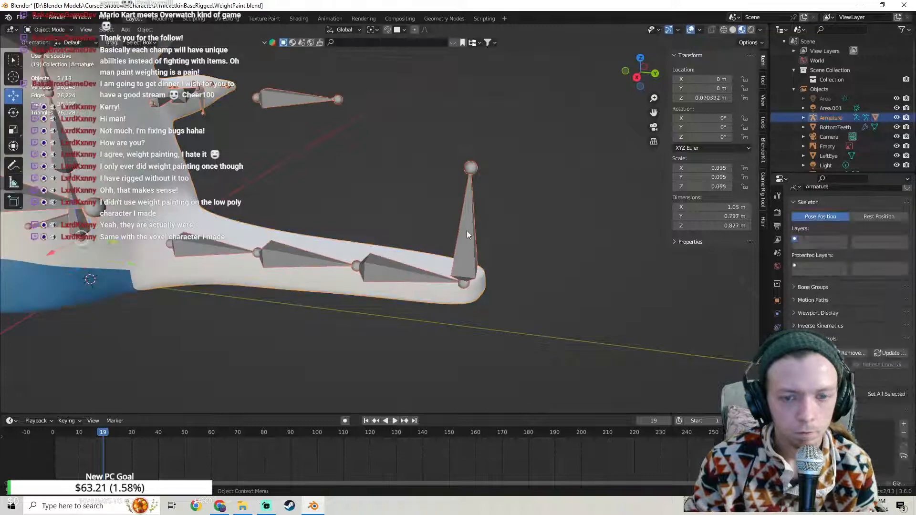
click(43, 30)
click(51, 61)
Step: Move the tail IK bone toward the body in side view to bend the tail into an arch
middle_drag(520, 217, 538, 219)
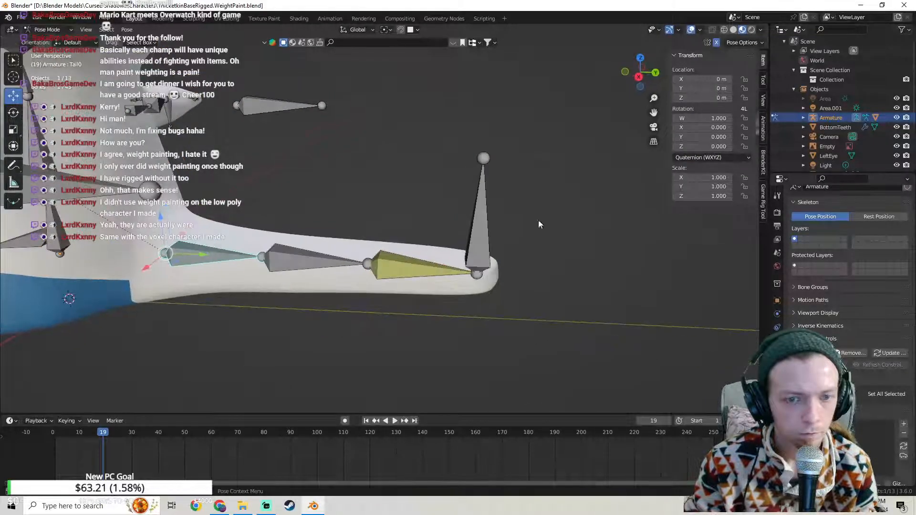
click(482, 231)
key(g)
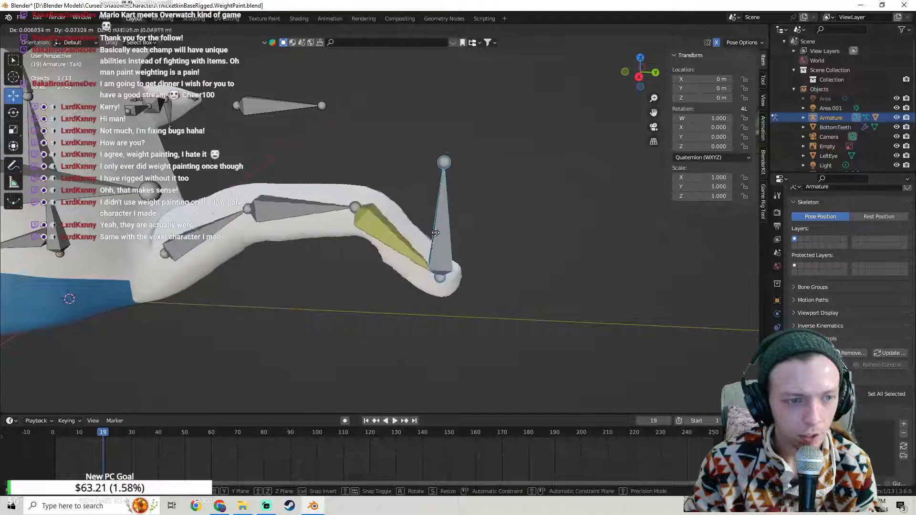
click(407, 220)
Step: Switch the viewport to Rendered shading, and retest the tail IK bone with another move before undoing the pose
click(751, 32)
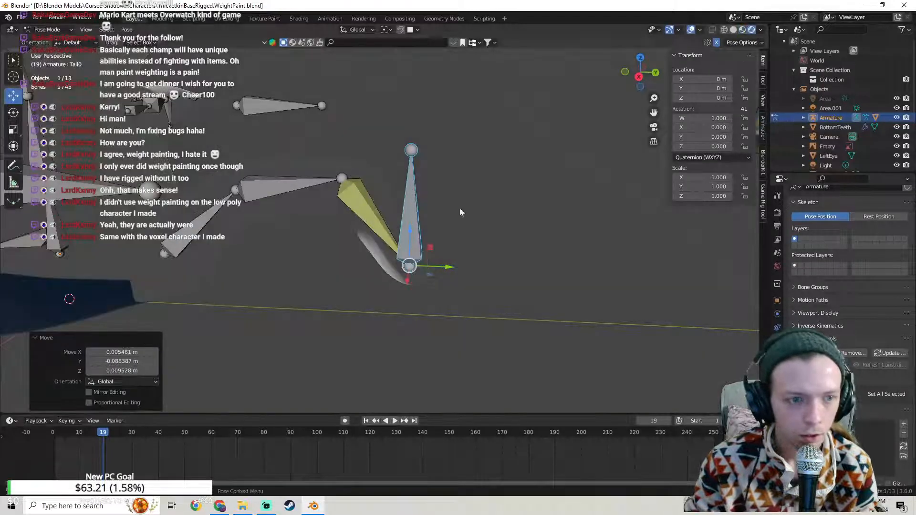
scroll(290, 211, down, 1)
shift+middle_drag(291, 211, 388, 234)
scroll(387, 236, up, 3)
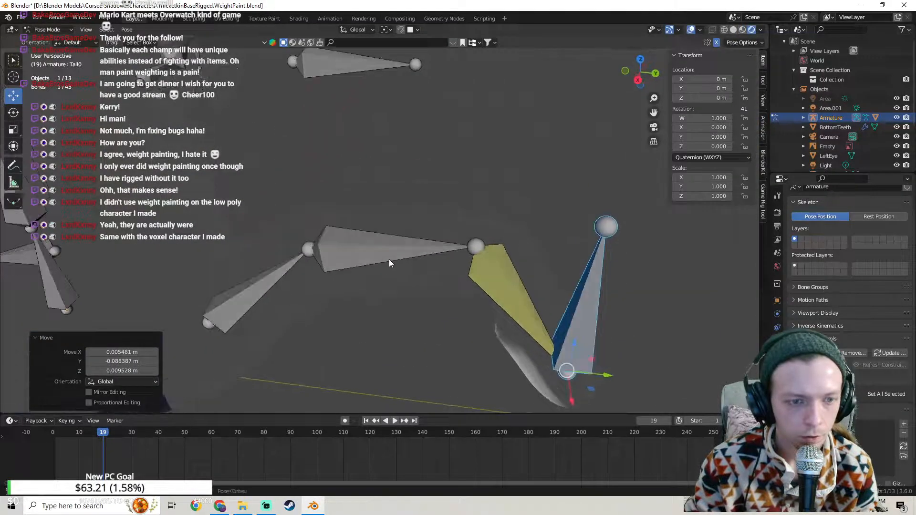
key(g)
click(484, 250)
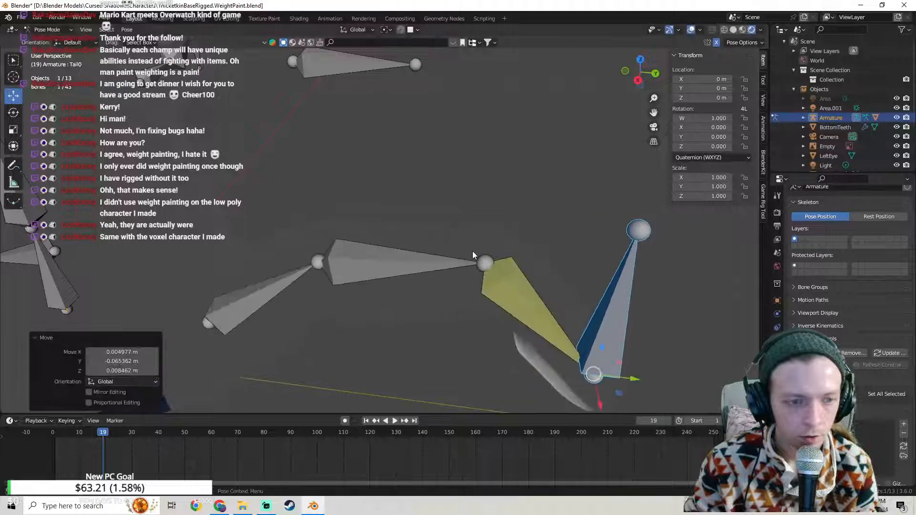
key(ctrl+z)
Step: Return to Object Mode and move the point light about 9.77 m along the Y axis to the character's tail side
scroll(447, 245, down, 8)
middle_drag(447, 245, 327, 301)
scroll(390, 234, down, 4)
scroll(257, 298, down, 4)
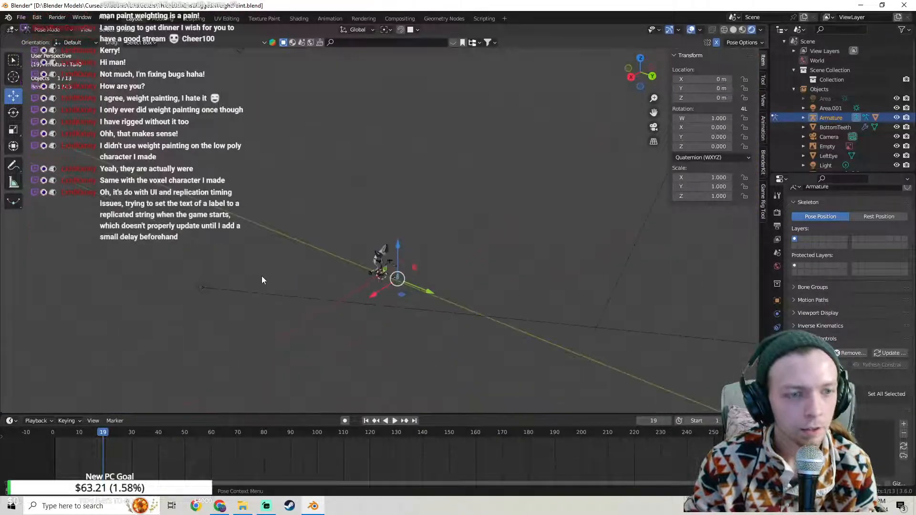
click(37, 33)
click(45, 40)
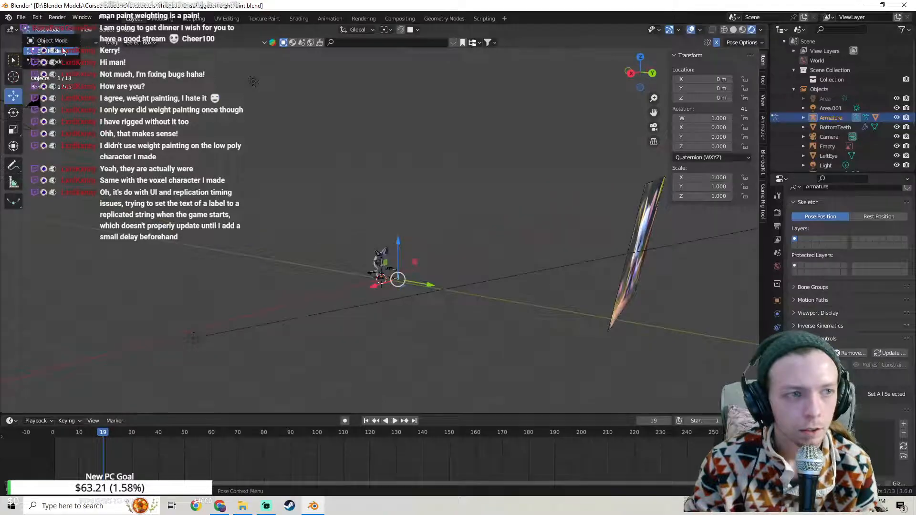
click(253, 84)
middle_drag(253, 83, 278, 91)
drag(251, 69, 565, 53)
Step: Select the armature by its tail IK bone and enter Pose Mode with the relit tail in view
scroll(417, 256, up, 3)
scroll(418, 256, up, 2)
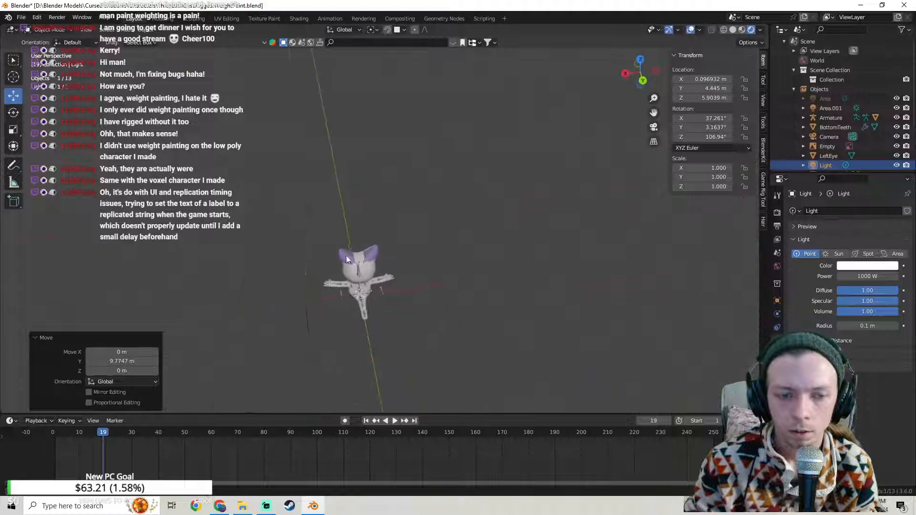
middle_drag(410, 253, 444, 219)
scroll(512, 240, up, 4)
middle_drag(512, 242, 405, 248)
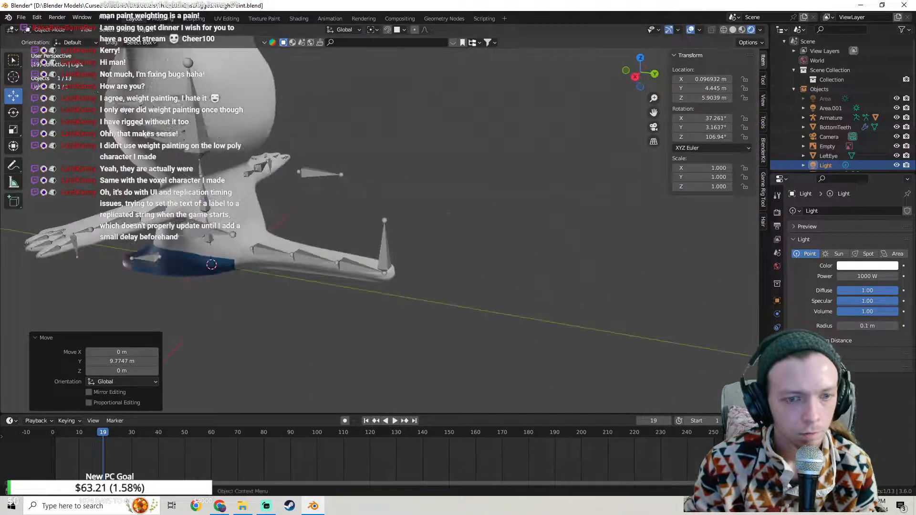
click(391, 255)
key(ctrl+Tab)
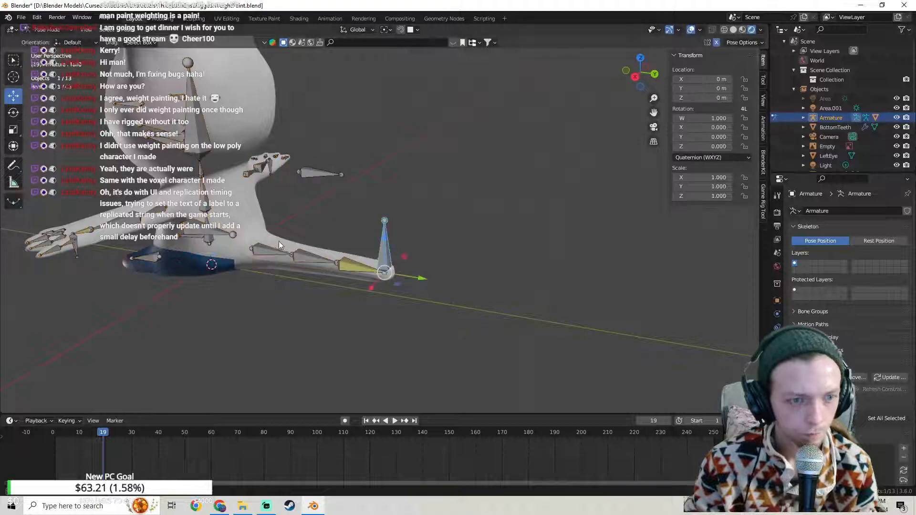
Step: Test the tail bend by moving the tail IK bone up toward the character's back, and undo the pose
middle_drag(278, 242, 305, 226)
middle_drag(408, 230, 420, 282)
key(g)
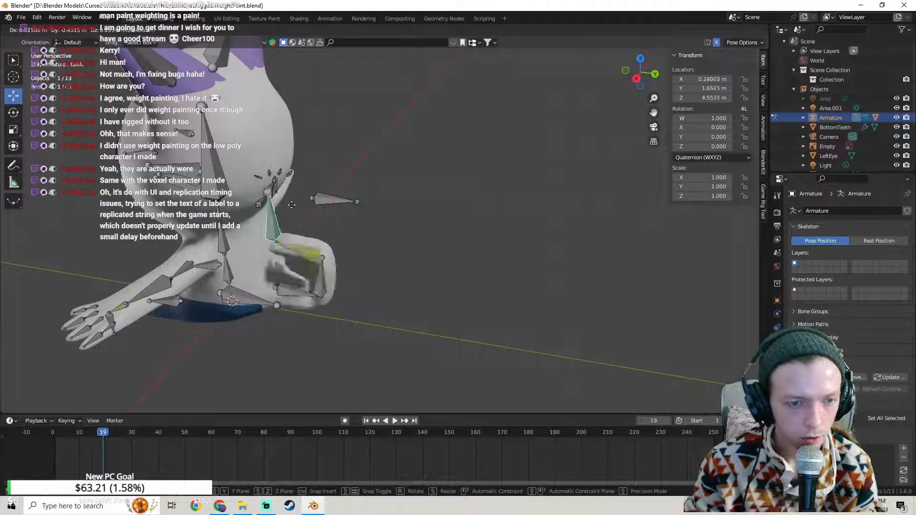
click(285, 211)
middle_drag(284, 211, 367, 259)
key(ctrl+z)
Step: Test a sideways curl by moving the tail IK bone to one side of the body, and undo the pose
key(g)
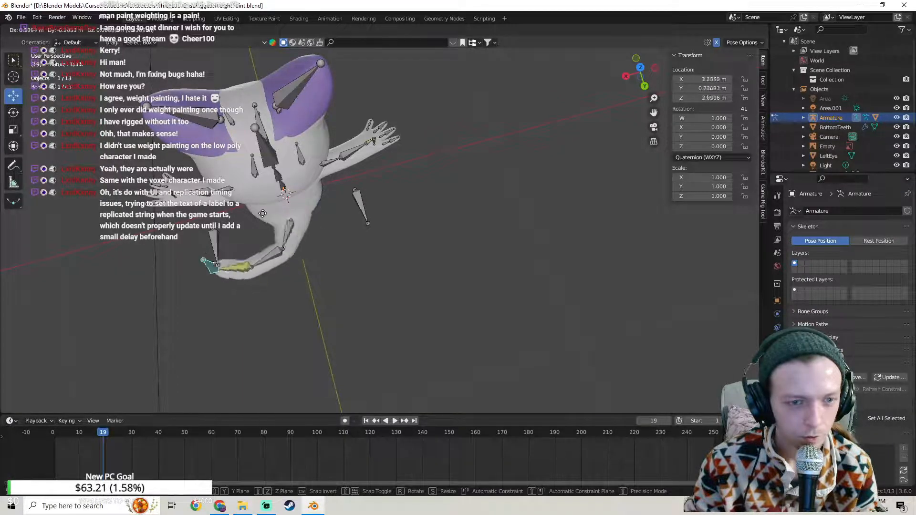
click(288, 211)
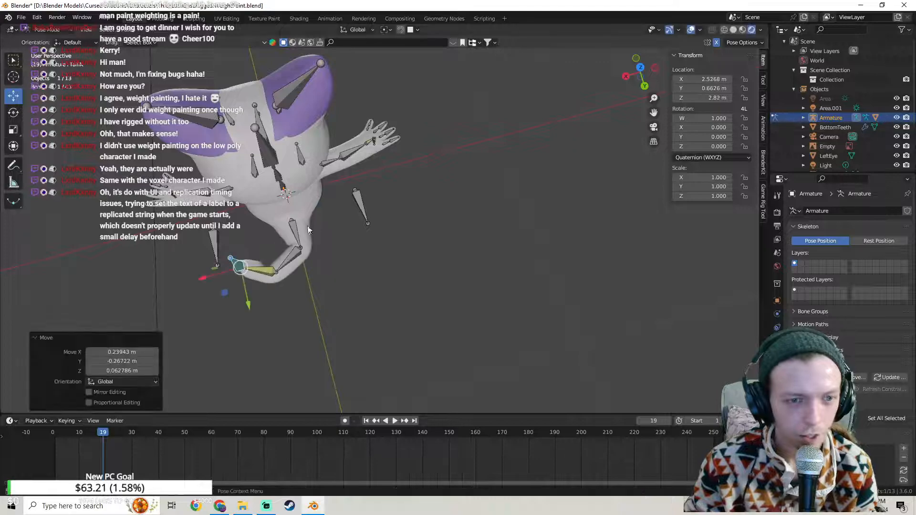
key(ctrl+z)
middle_drag(313, 226, 399, 224)
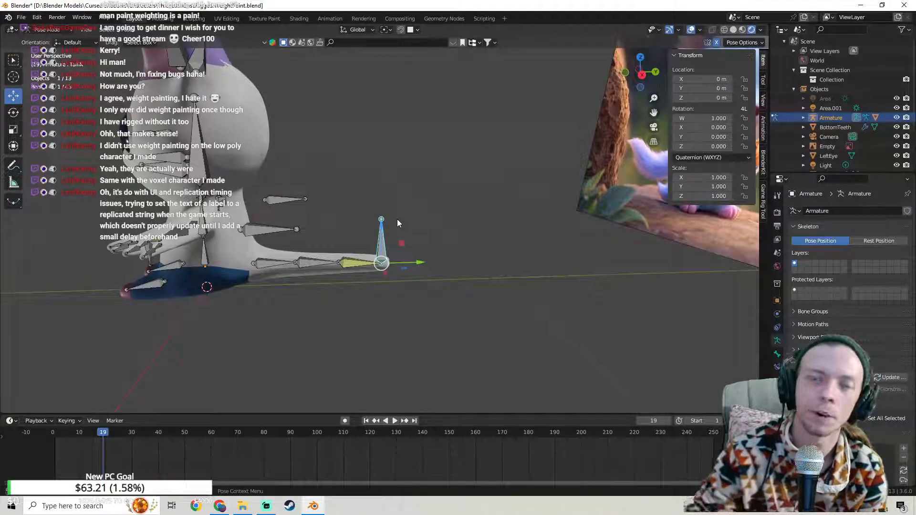
Step: Save the Blender file under its current name
middle_drag(397, 219, 386, 285)
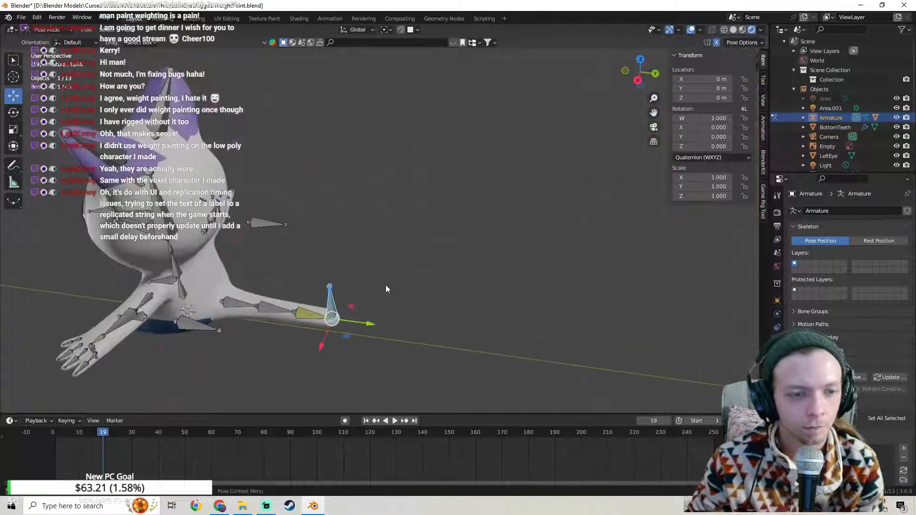
click(24, 17)
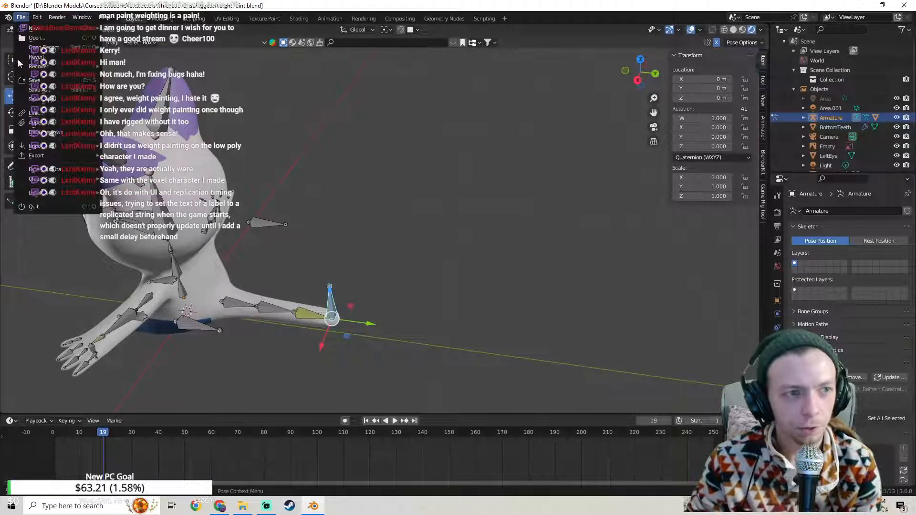
click(32, 80)
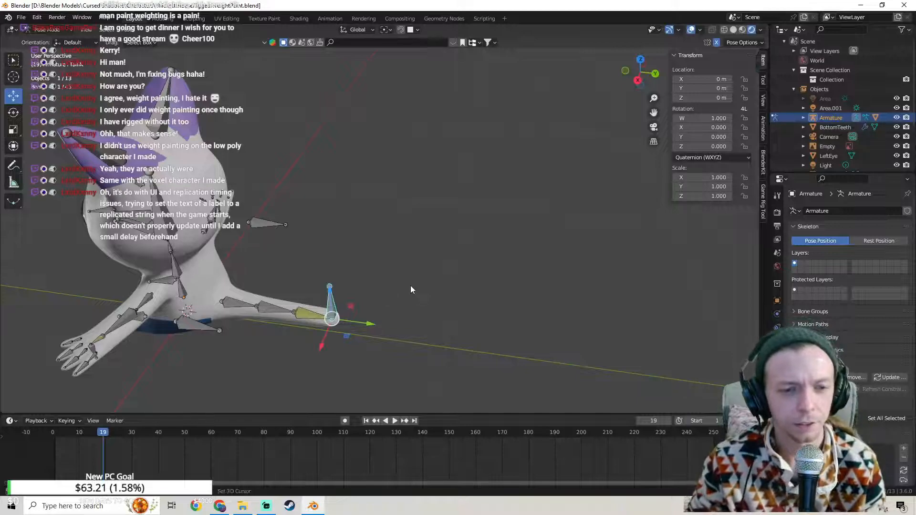
Step: Retest the tail by lifting its IK bone up behind the body, and undo the move
shift+middle_drag(410, 285, 496, 256)
key(g)
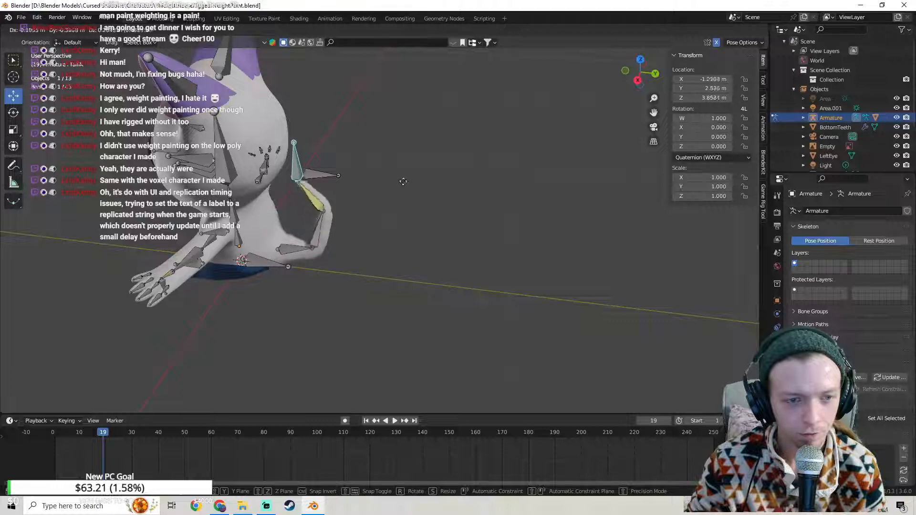
click(355, 188)
key(ctrl+z)
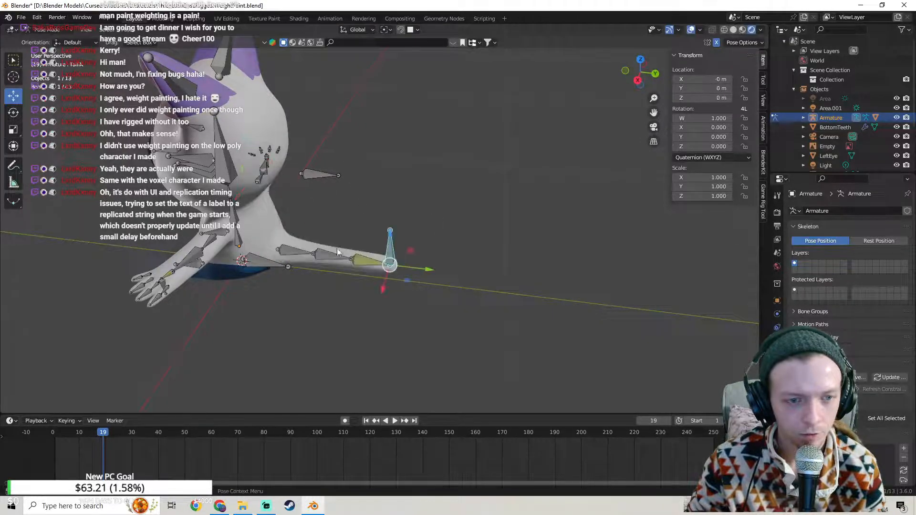
mouse_move(355, 188)
shift+middle_down()
mouse_move(412, 197)
mouse_move(360, 193)
shift+middle_up()
Step: Switch the viewport to Solid shading and deselect the tail IK bone with the tail base in close view
click(733, 29)
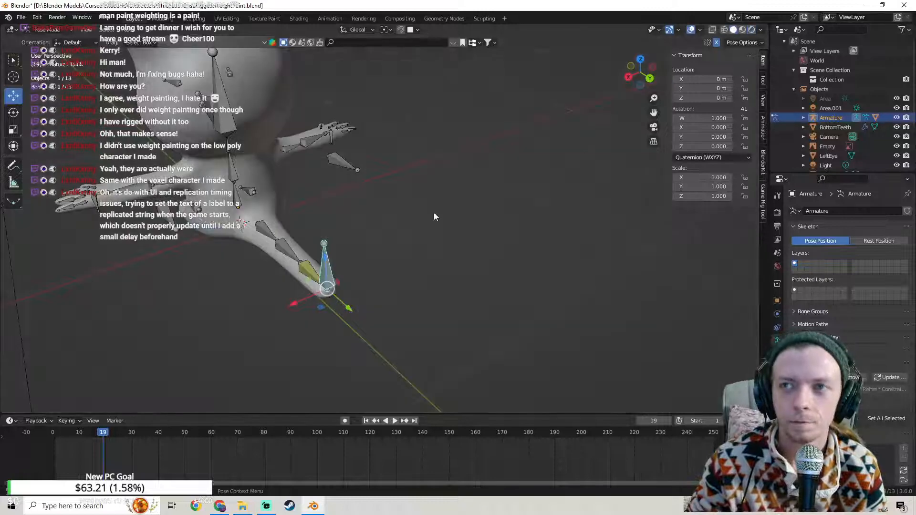
shift+middle_drag(433, 213, 510, 225)
scroll(509, 225, up, 6)
shift+middle_drag(373, 269, 399, 315)
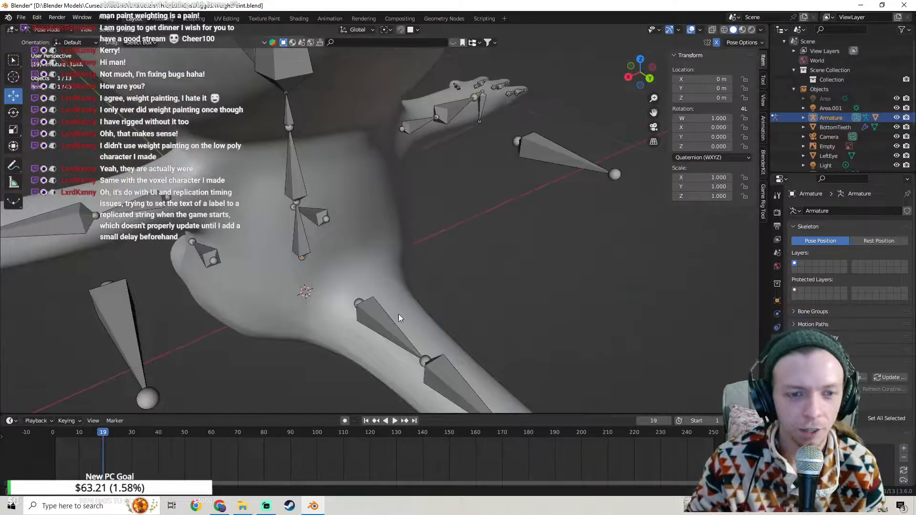
click(382, 275)
Step: Return to Object Mode, add the body mesh to the armature selection, and enter Weight Paint mode
click(48, 30)
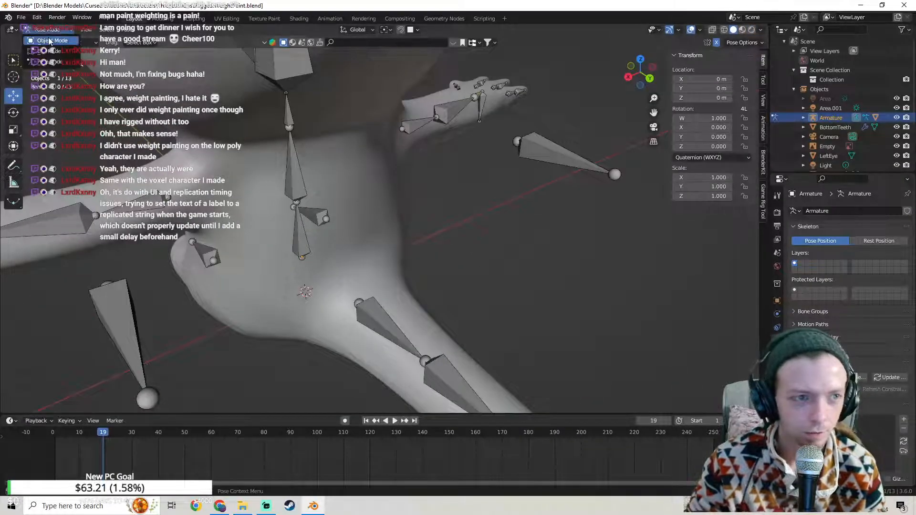
click(50, 41)
click(407, 294)
click(58, 31)
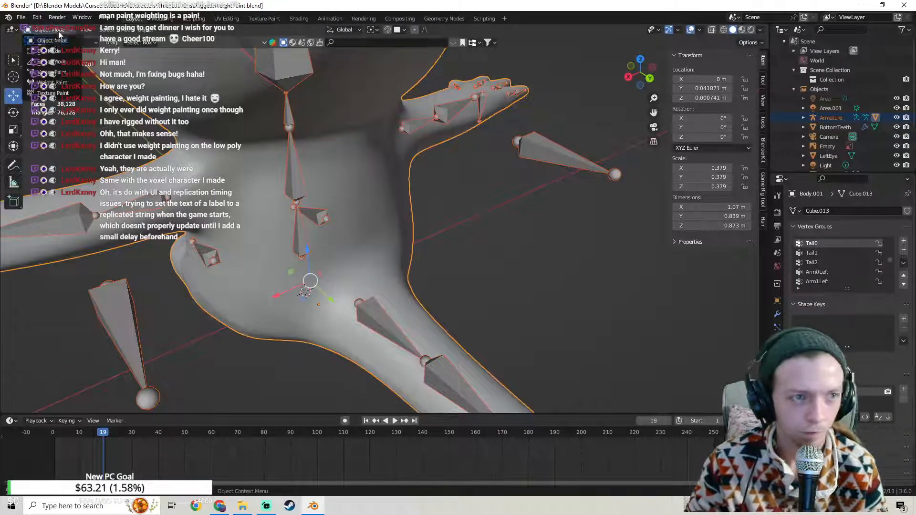
click(53, 83)
Step: Set the Draw brush weight to 0.050 and paint faint Tail0 weight onto the body around the tail base
scroll(416, 189, up, 5)
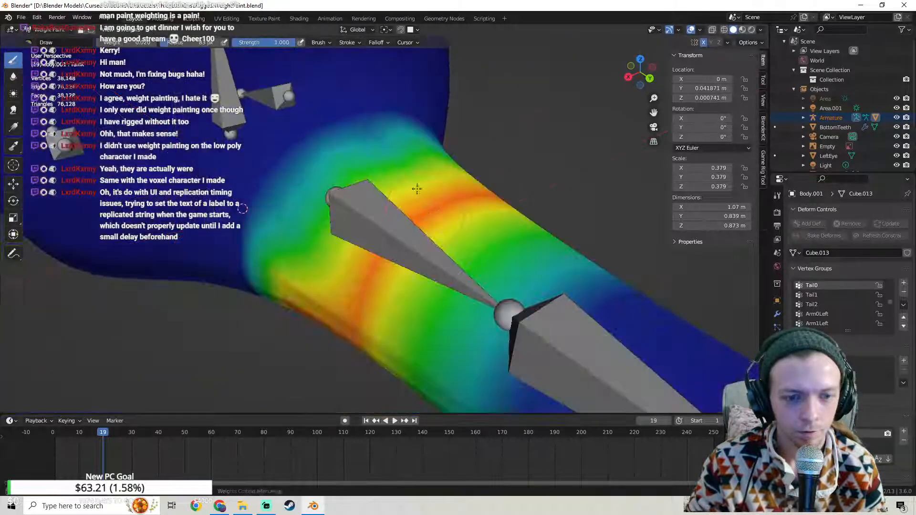
mouse_move(417, 189)
middle_down()
mouse_move(388, 215)
mouse_move(398, 219)
middle_up()
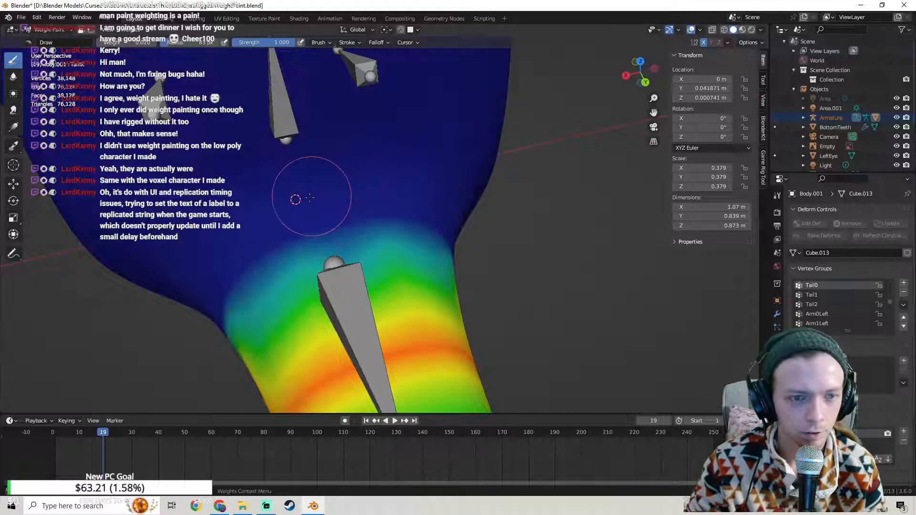
mouse_move(258, 200)
middle_down()
mouse_move(336, 141)
mouse_move(266, 213)
mouse_move(336, 213)
middle_up()
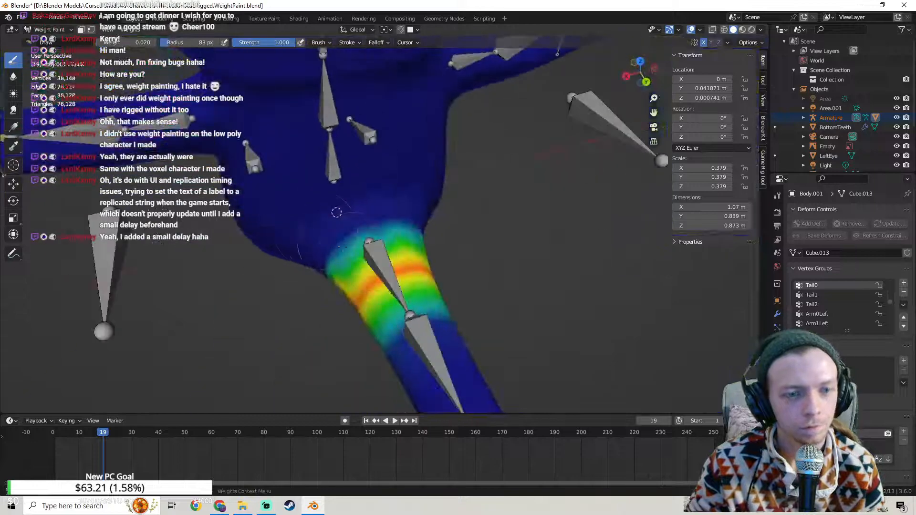
scroll(353, 251, up, 4)
middle_drag(258, 205, 218, 61)
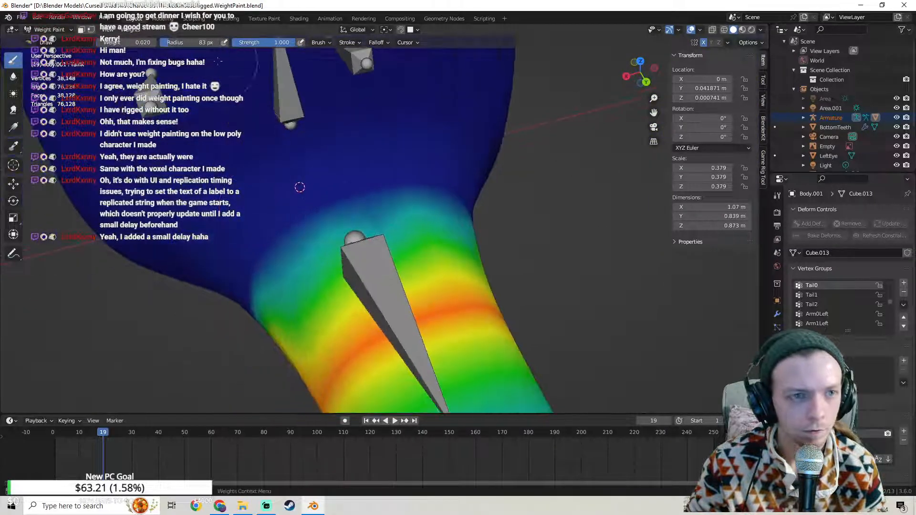
click(133, 41)
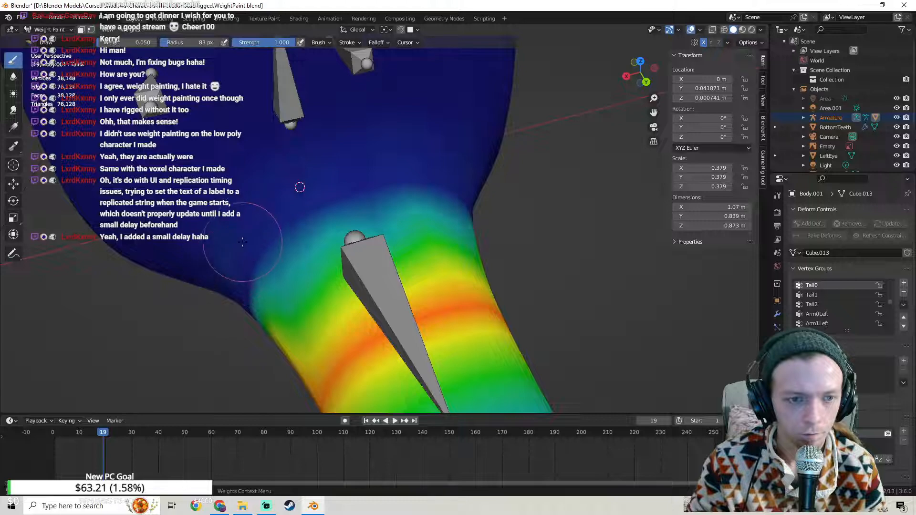
middle_drag(425, 170, 323, 147)
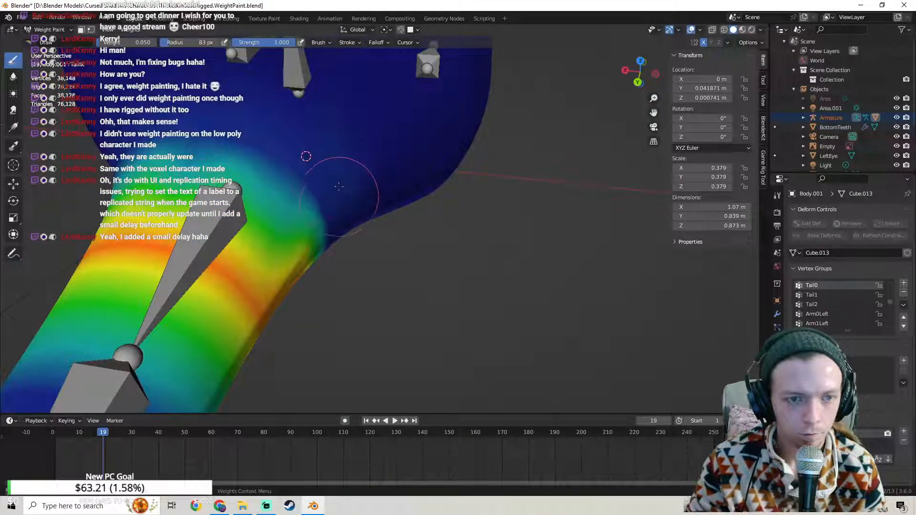
mouse_move(306, 156)
middle_down()
mouse_move(391, 221)
mouse_move(417, 257)
mouse_move(448, 250)
middle_up()
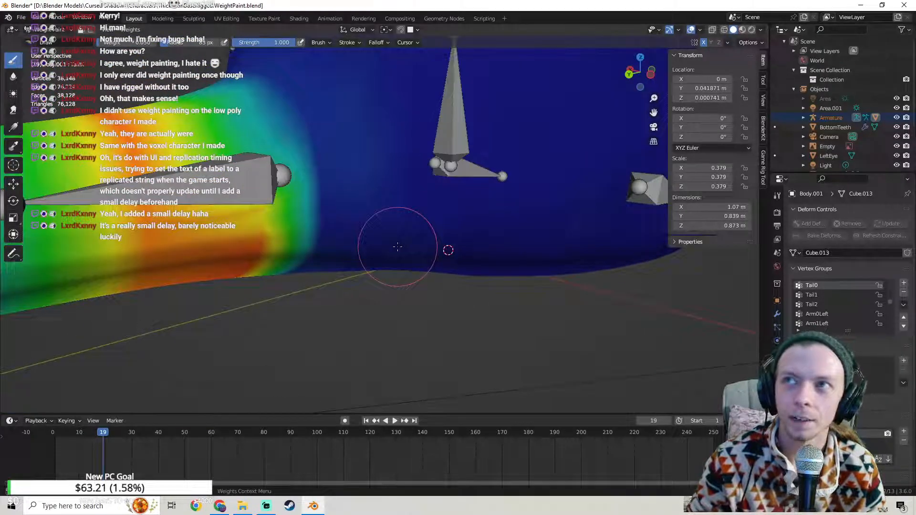
mouse_move(390, 212)
middle_down()
mouse_move(378, 184)
mouse_move(420, 205)
mouse_move(401, 170)
middle_up()
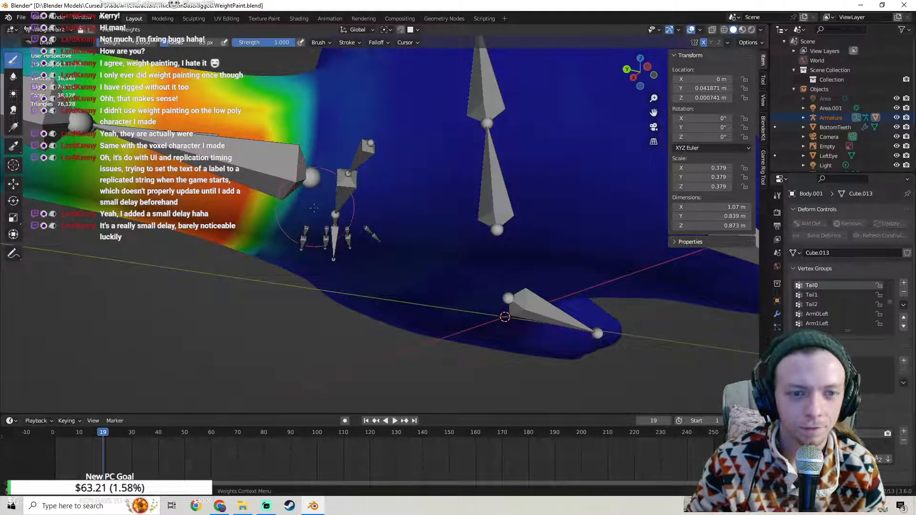
middle_drag(313, 207, 501, 154)
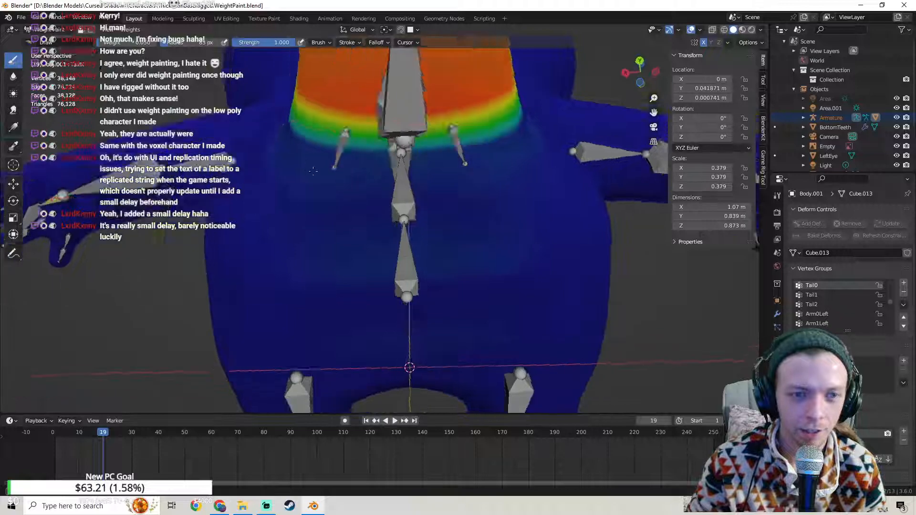
middle_drag(298, 167, 370, 184)
mouse_move(368, 115)
middle_down()
mouse_move(368, 195)
mouse_move(333, 224)
middle_up()
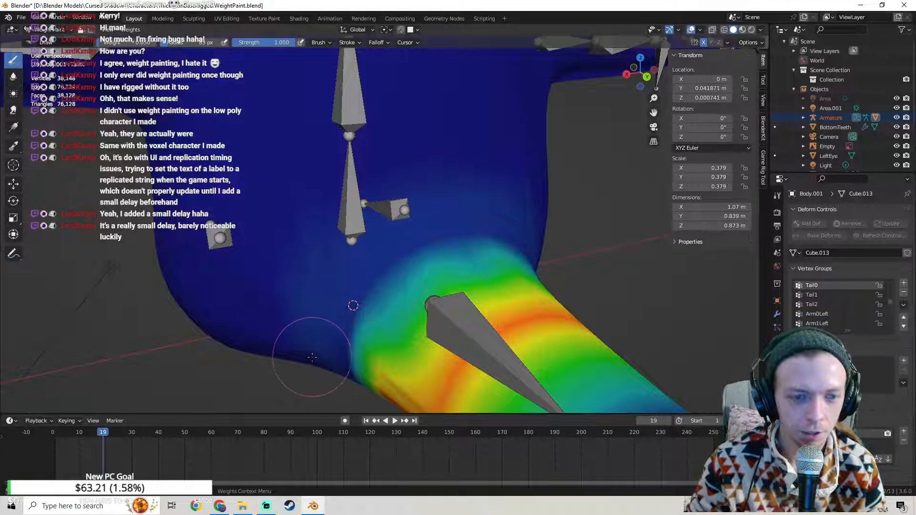
mouse_move(312, 357)
middle_down()
mouse_move(317, 362)
mouse_move(346, 333)
middle_up()
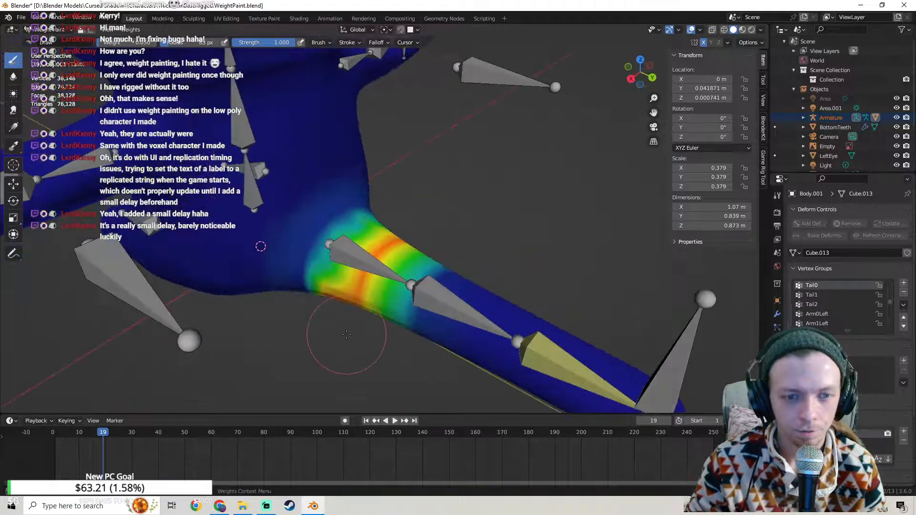
Step: Leave Weight Paint for Object Mode, select only the armature, and enter Pose Mode
click(47, 32)
click(47, 42)
middle_drag(299, 238, 317, 240)
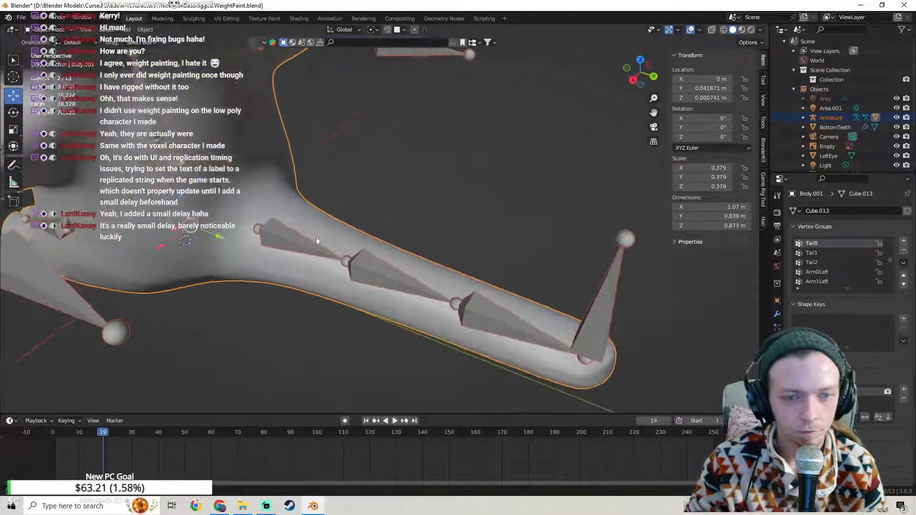
click(608, 299)
click(48, 31)
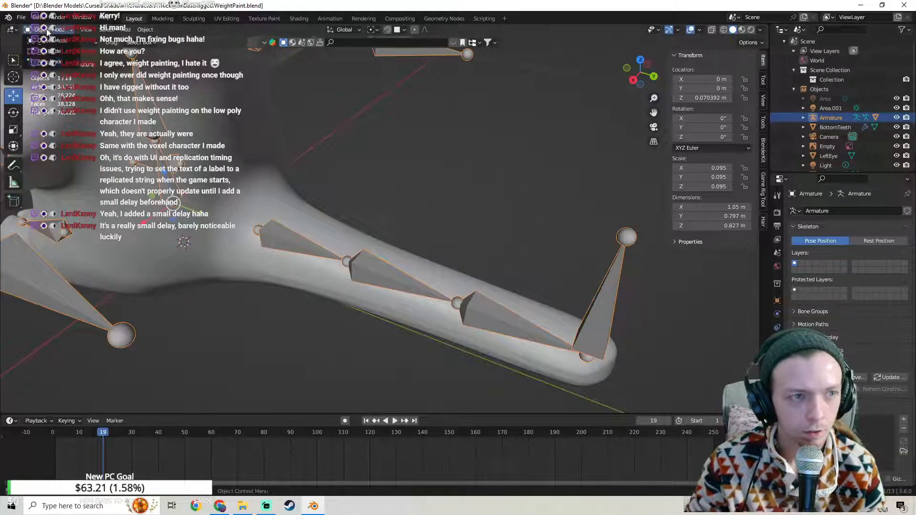
click(46, 61)
Step: Test the repainted tail base by moving the tail IK bone up and toward the body, and undo the pose
middle_drag(210, 224, 244, 245)
click(602, 289)
key(g)
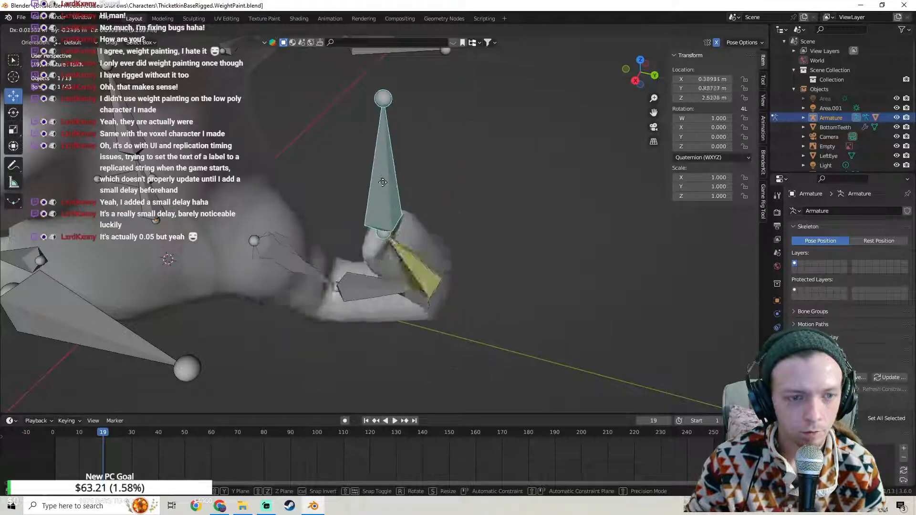
click(353, 143)
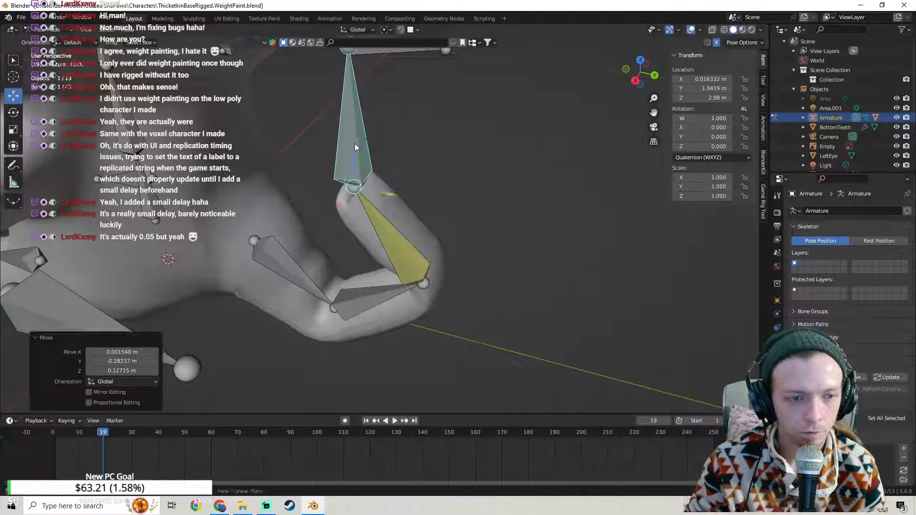
middle_drag(354, 143, 407, 108)
key(ctrl+z)
key(g)
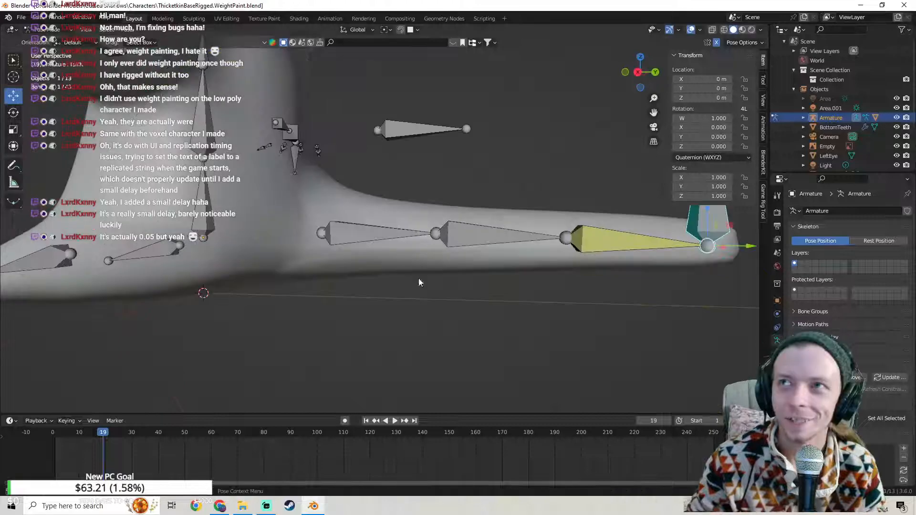
Step: Return to Object Mode, select the body mesh together with the armature, and enter Weight Paint mode with the tail's underside in view
middle_drag(419, 279, 403, 257)
scroll(403, 261, up, 2)
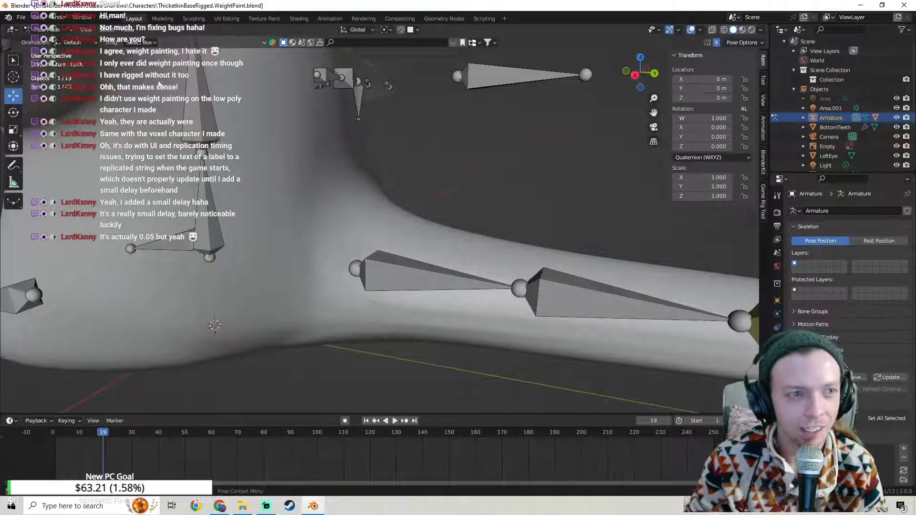
click(48, 30)
click(51, 41)
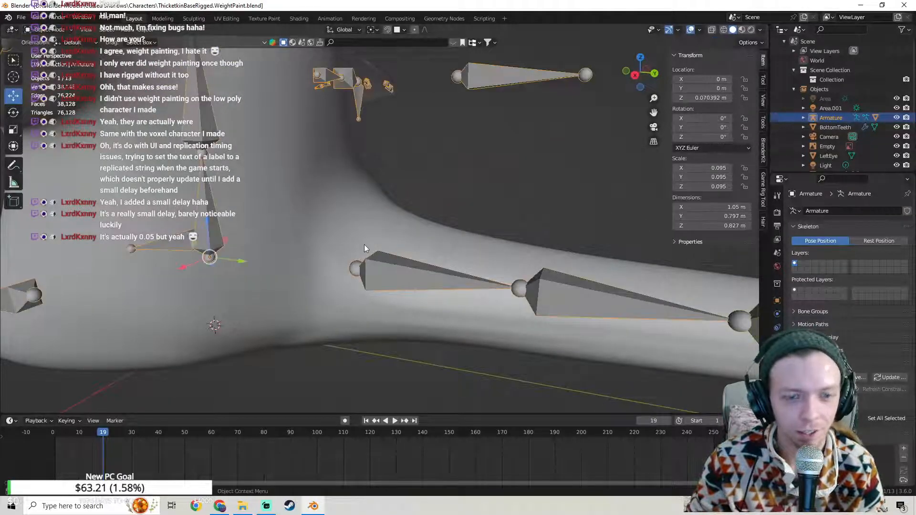
shift+click(377, 208)
click(48, 30)
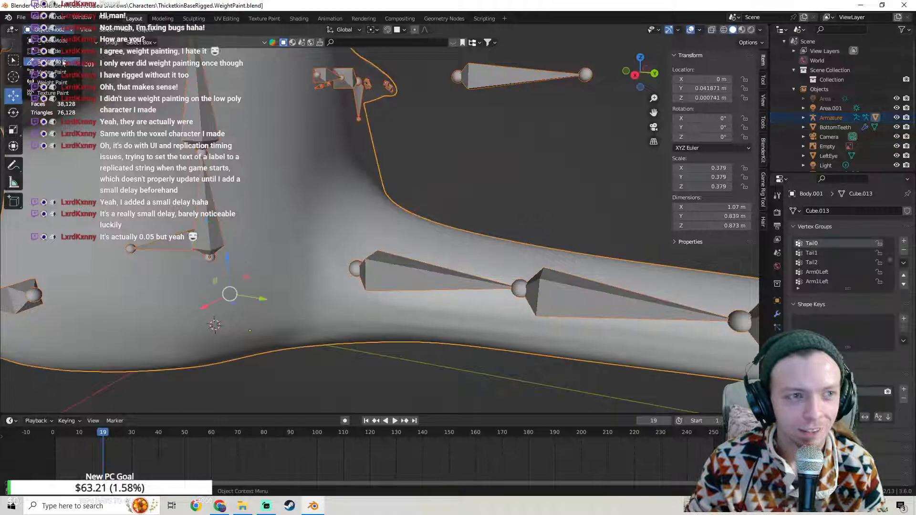
click(51, 84)
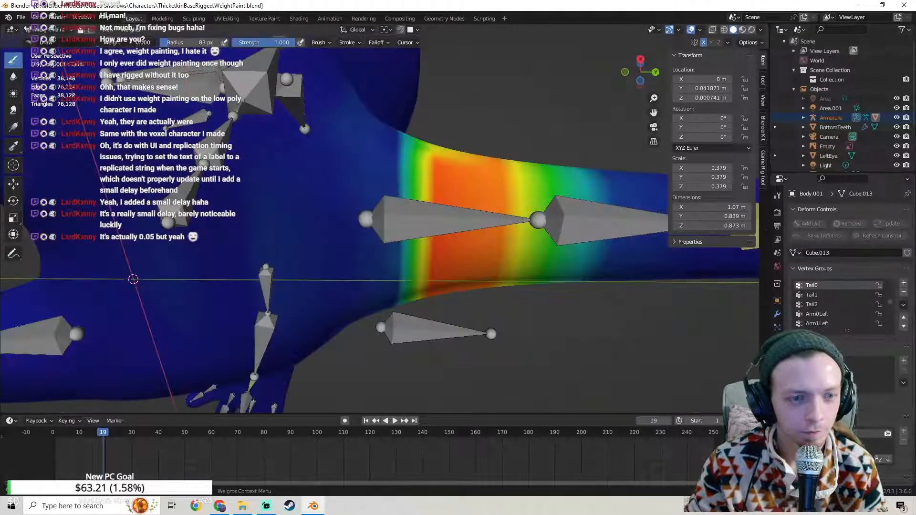
middle_drag(238, 239, 242, 212)
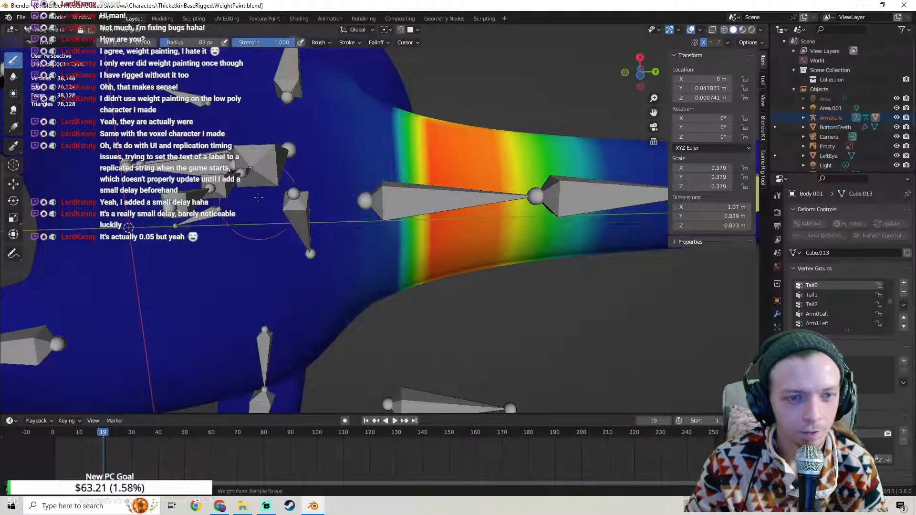
middle_drag(259, 197, 372, 176)
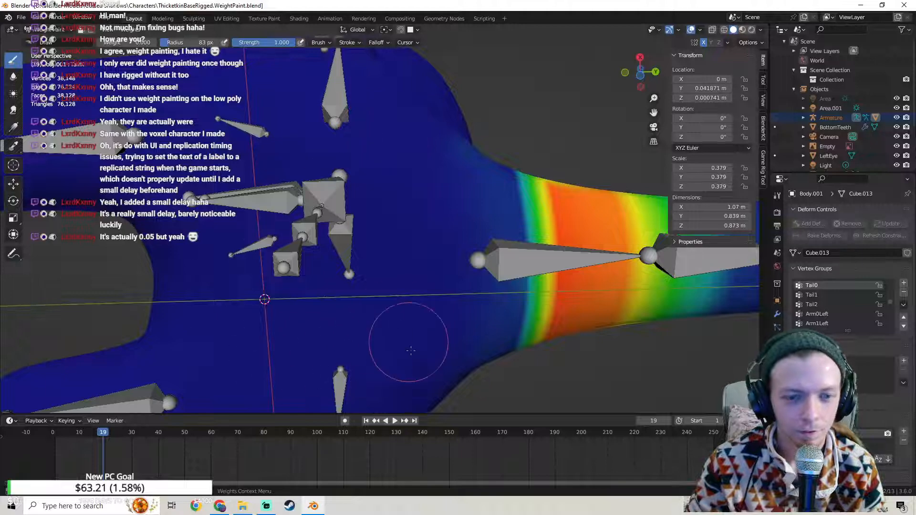
Step: Examine the Tail0 weight falloff around the tail base from the underside and both sides of the body
middle_drag(341, 380, 370, 282)
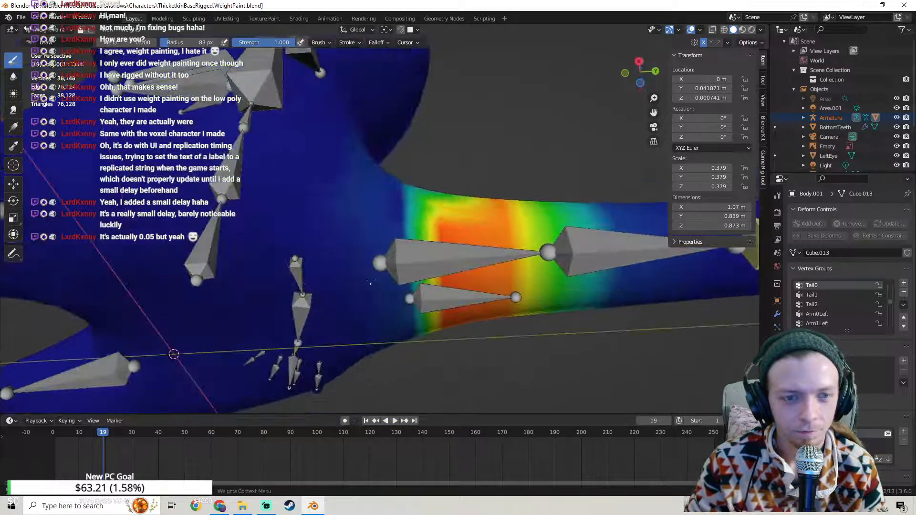
middle_drag(313, 263, 325, 188)
mouse_move(334, 286)
middle_down()
mouse_move(239, 343)
mouse_move(238, 303)
middle_up()
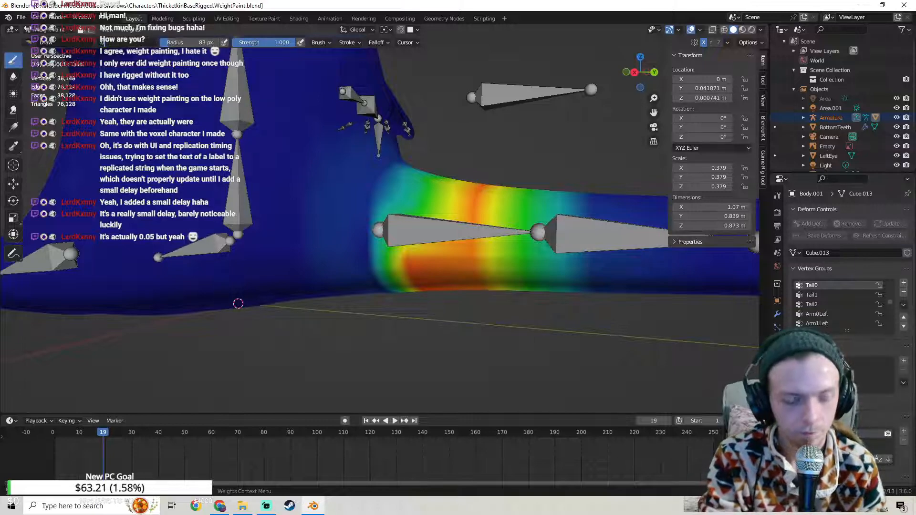
scroll(278, 156, up, 2)
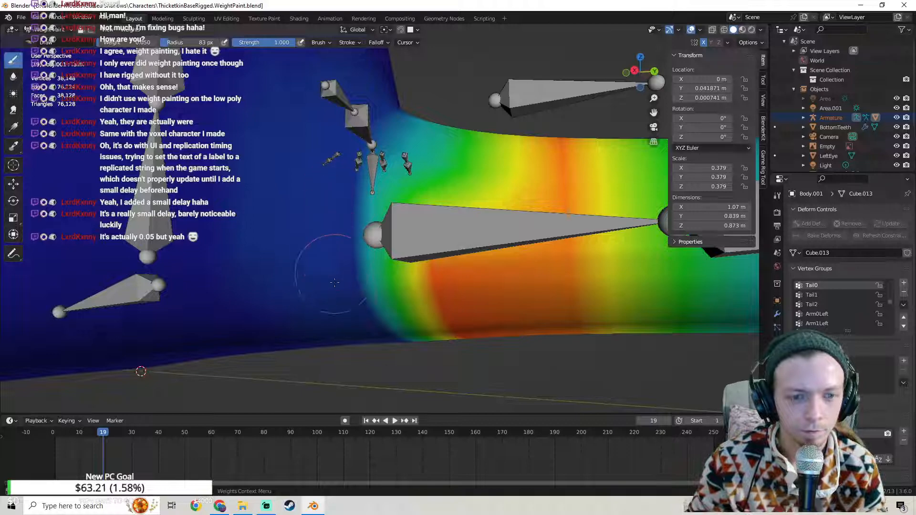
middle_drag(335, 283, 335, 231)
middle_drag(356, 261, 347, 193)
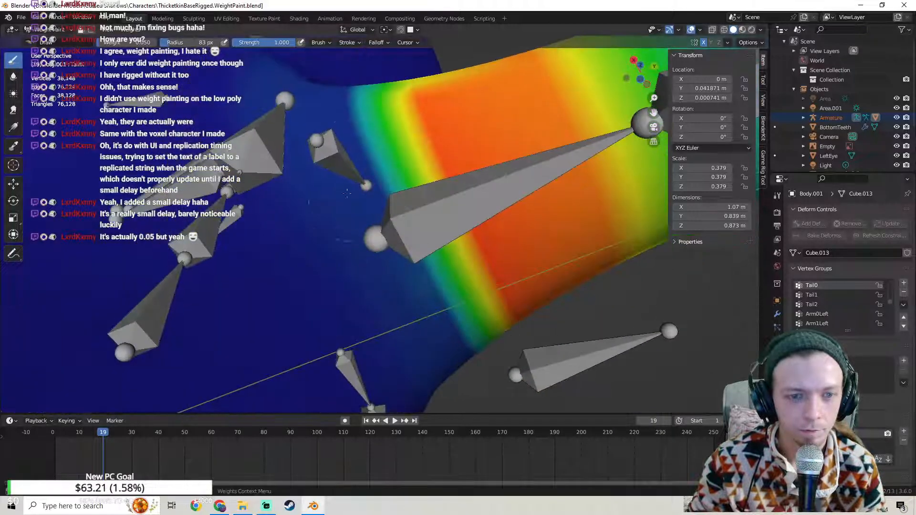
middle_drag(395, 279, 385, 254)
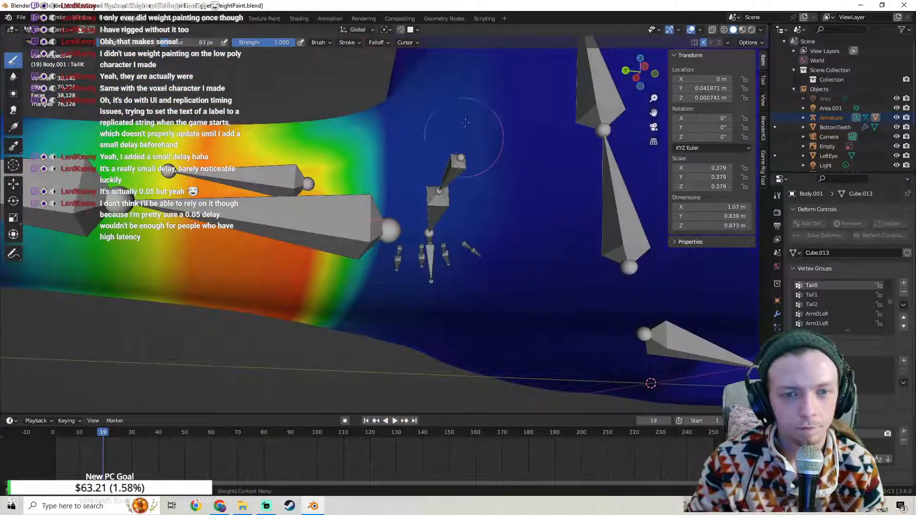
mouse_move(446, 137)
middle_down()
mouse_move(511, 166)
mouse_move(475, 151)
mouse_move(468, 93)
mouse_move(478, 124)
mouse_move(526, 109)
middle_up()
scroll(477, 123, up, 3)
scroll(526, 109, down, 3)
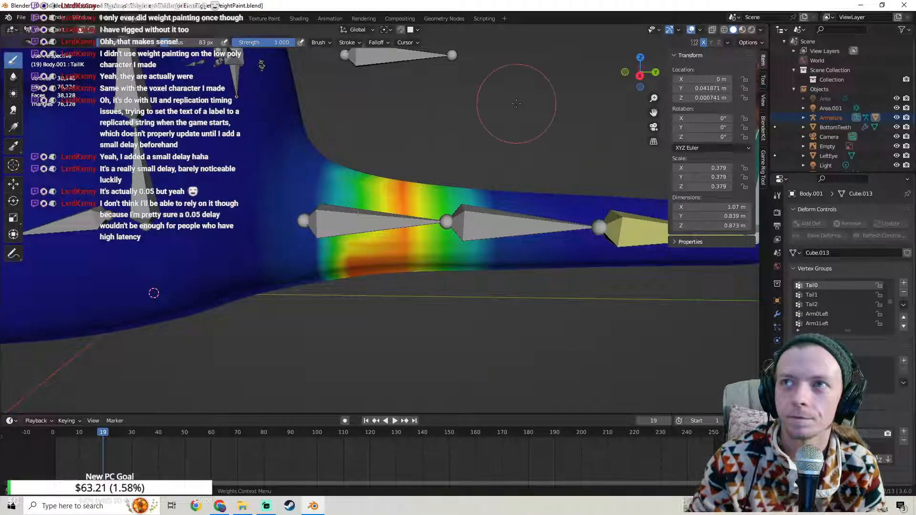
mouse_move(516, 104)
shift+middle_down()
mouse_move(509, 145)
mouse_move(516, 86)
mouse_move(505, 130)
shift+middle_up()
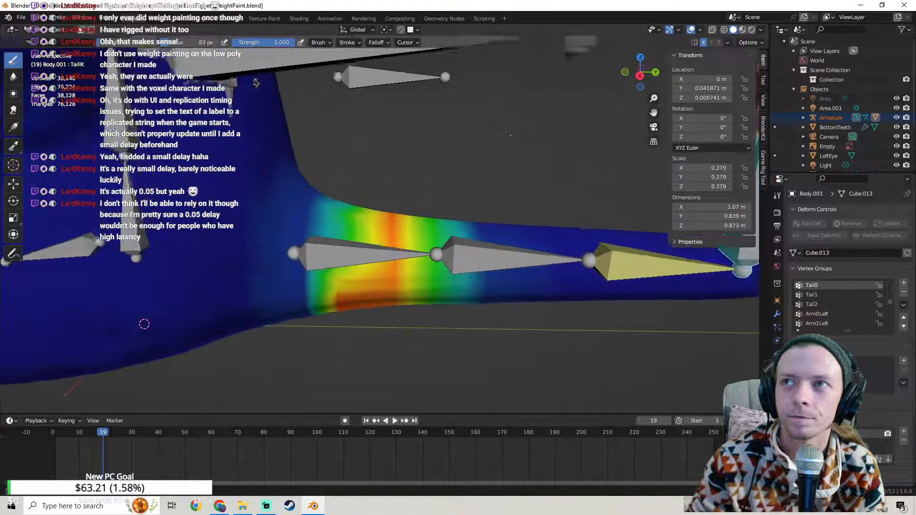
scroll(504, 137, up, 2)
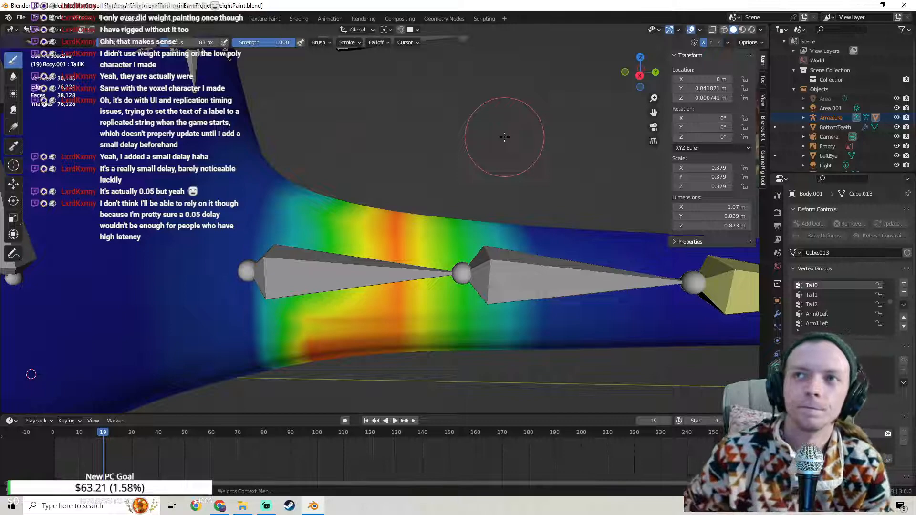
scroll(503, 130, down, 2)
mouse_move(501, 122)
middle_down()
mouse_move(451, 152)
mouse_move(490, 96)
mouse_move(457, 115)
middle_up()
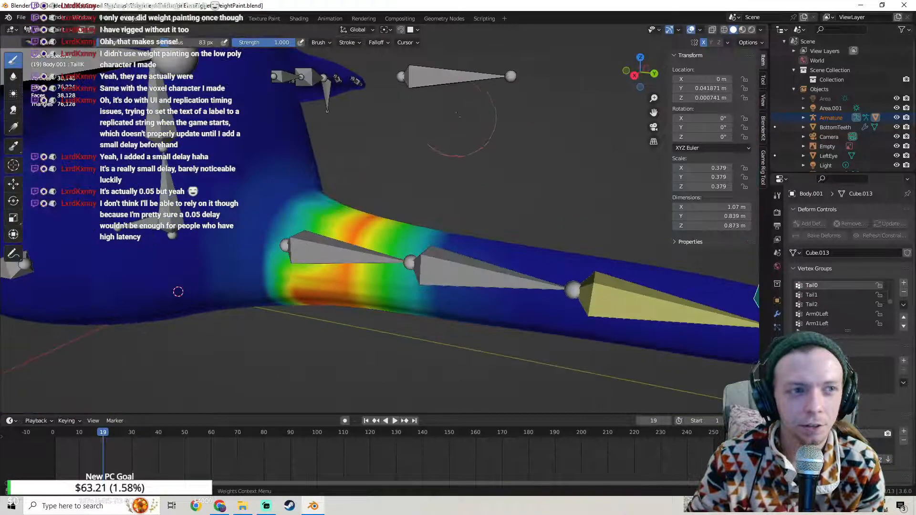
Step: Save the file and switch from Weight Paint through Object Mode to Pose Mode with only the armature selected
click(21, 17)
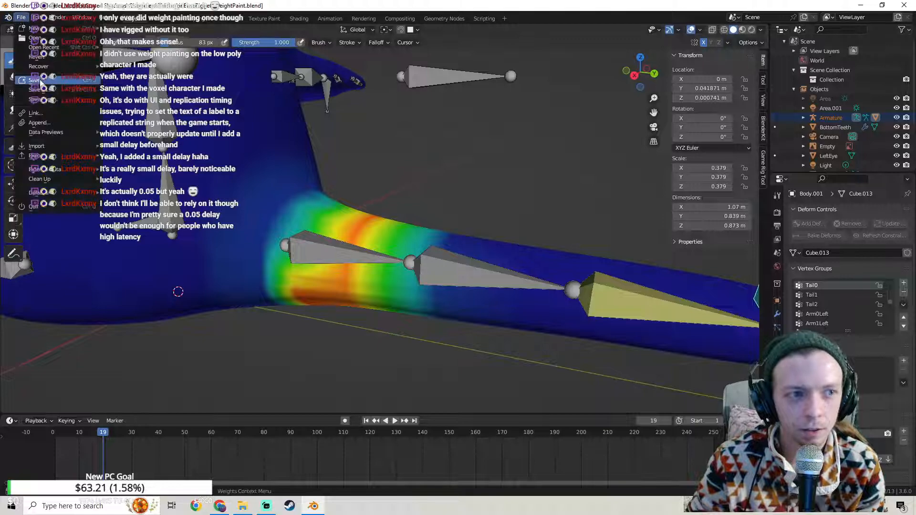
click(41, 83)
scroll(310, 164, down, 2)
middle_drag(309, 165, 238, 91)
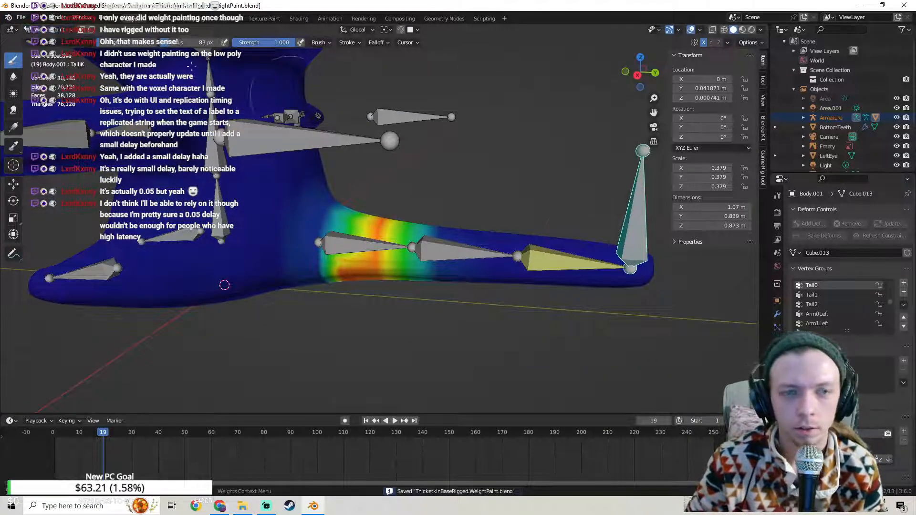
click(50, 29)
click(47, 38)
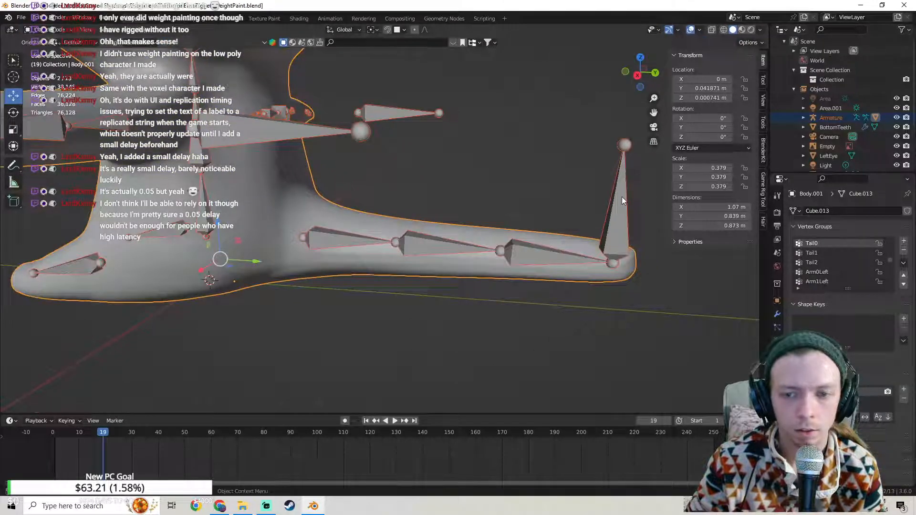
click(622, 196)
click(51, 29)
click(48, 61)
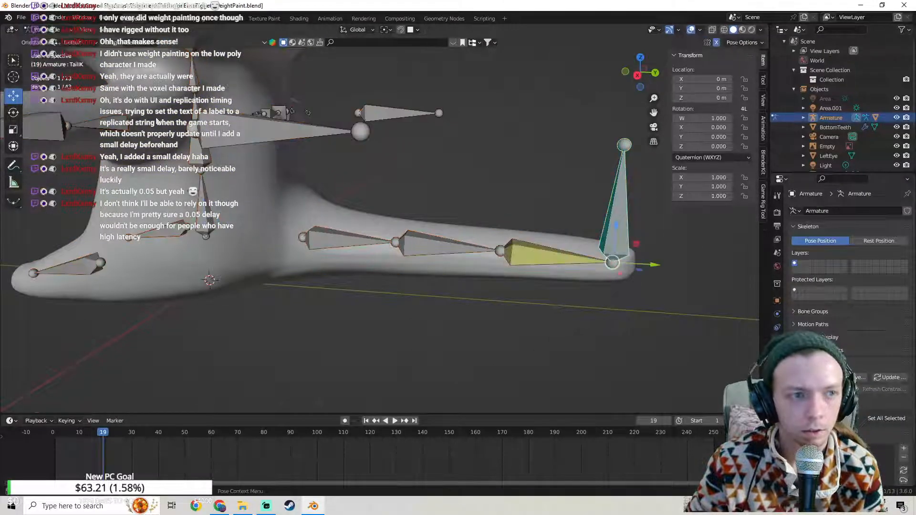
Step: Move the tail IK bone about -0.54 m in Y and 0.24 m in Z to curl the tail toward the body
middle_drag(156, 122, 160, 123)
key(g)
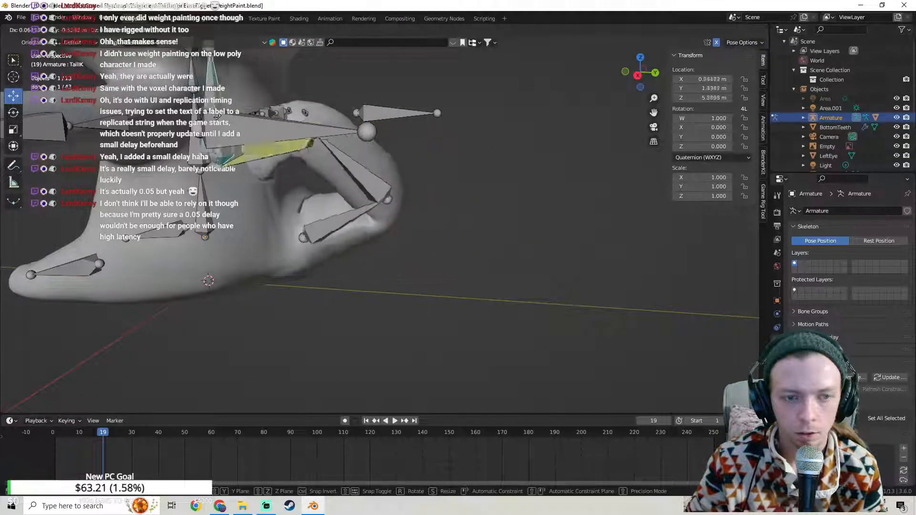
click(199, 394)
shift+middle_drag(297, 323, 432, 339)
scroll(436, 336, up, 4)
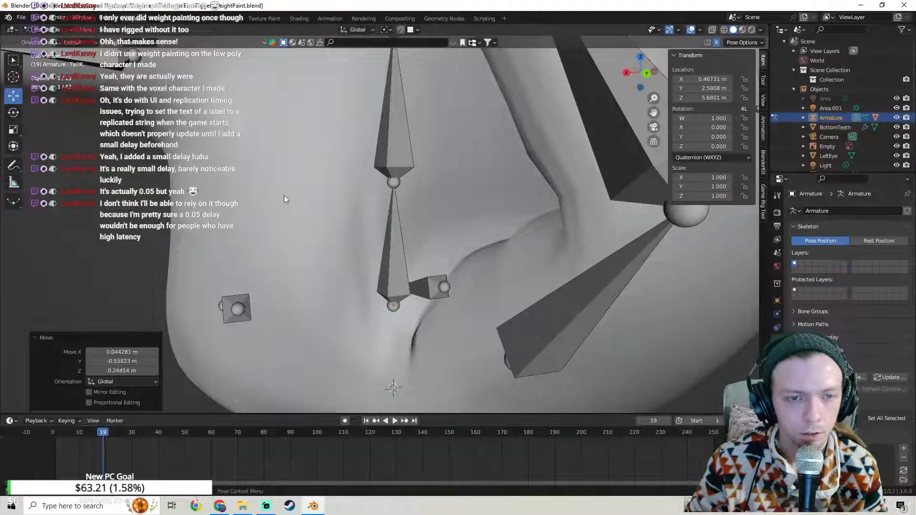
Step: Select the Tail0 bone, add the body mesh to the selection in Object Mode, and enter Weight Paint mode with the tail still posed
click(353, 221)
click(576, 318)
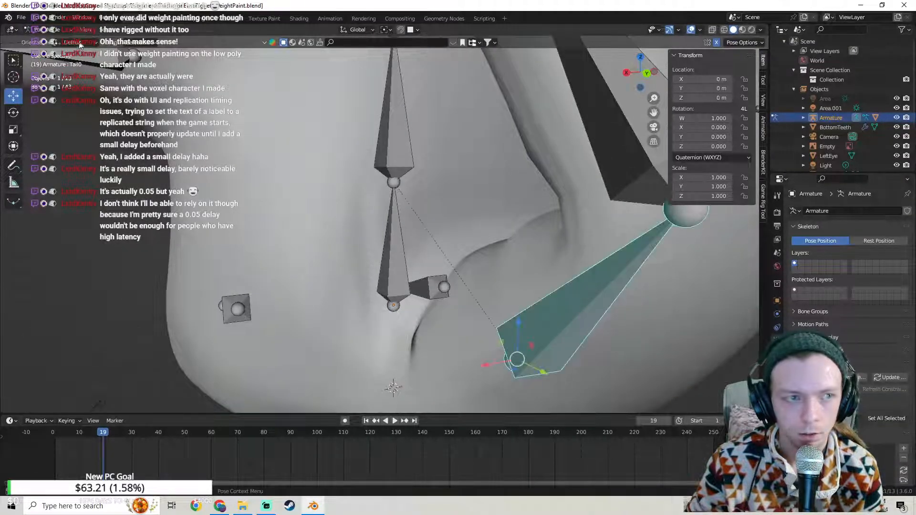
key(ctrl+Tab)
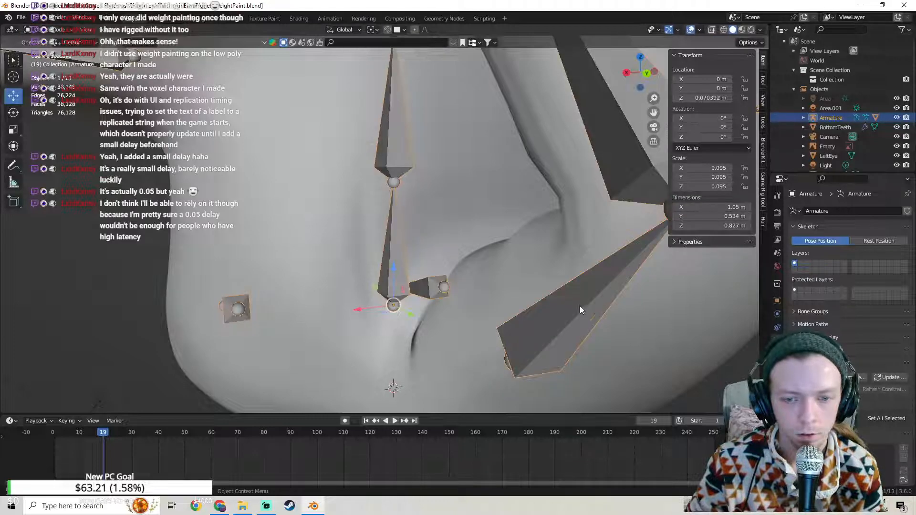
shift+click(300, 222)
click(48, 30)
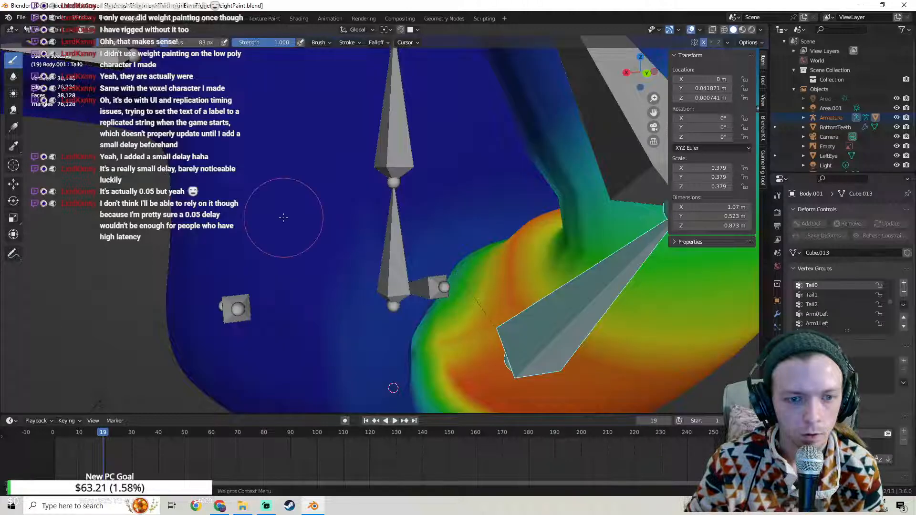
click(53, 82)
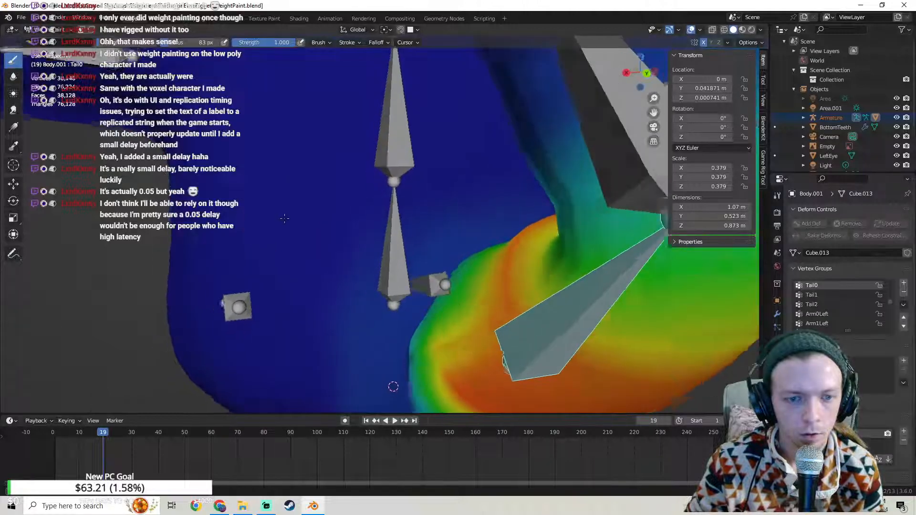
middle_drag(393, 386, 397, 383)
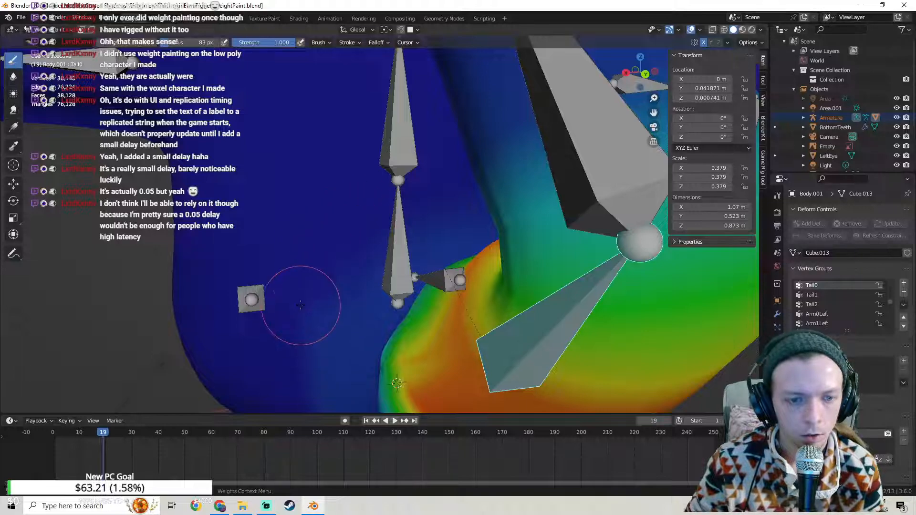
Step: Return to Object Mode to show the tail base crease in plain shading, and save the file
key(ctrl+Tab)
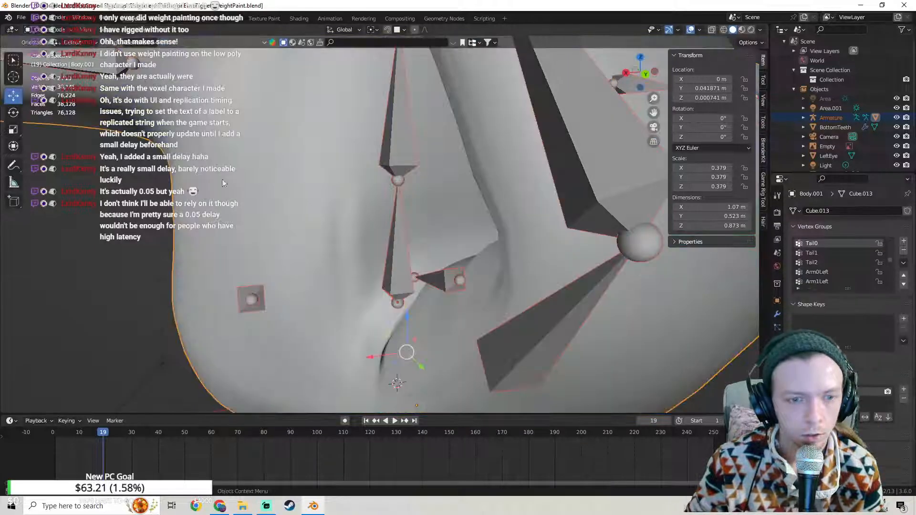
middle_drag(279, 194, 317, 188)
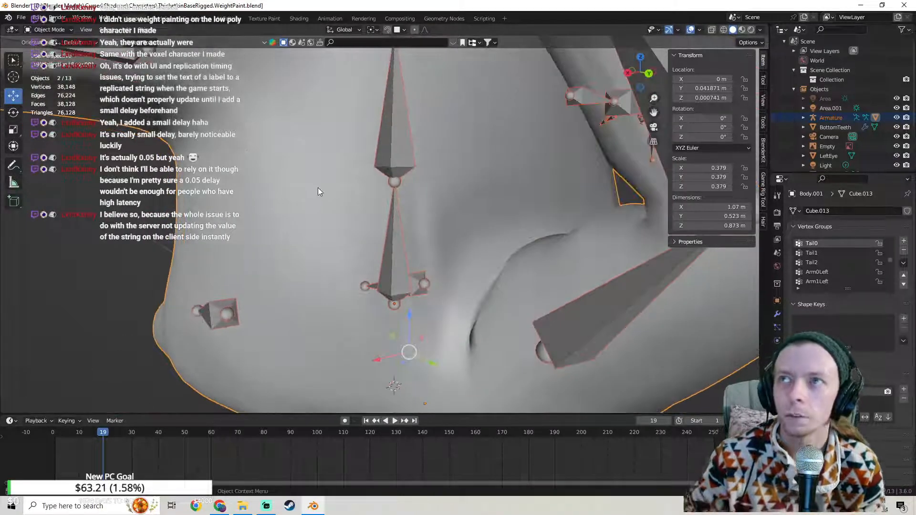
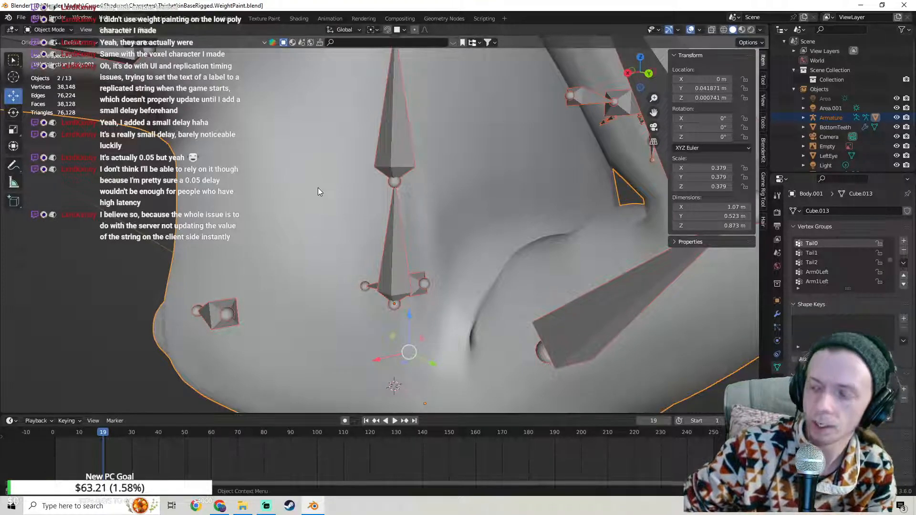
click(21, 17)
click(39, 80)
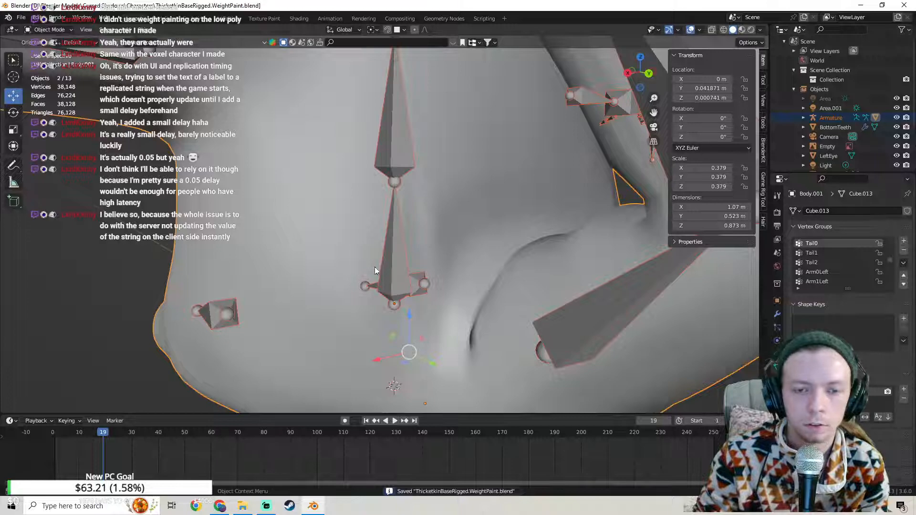
Step: Inspect the crease where the curled tail meets the body from several angles and distances
middle_drag(374, 267, 468, 270)
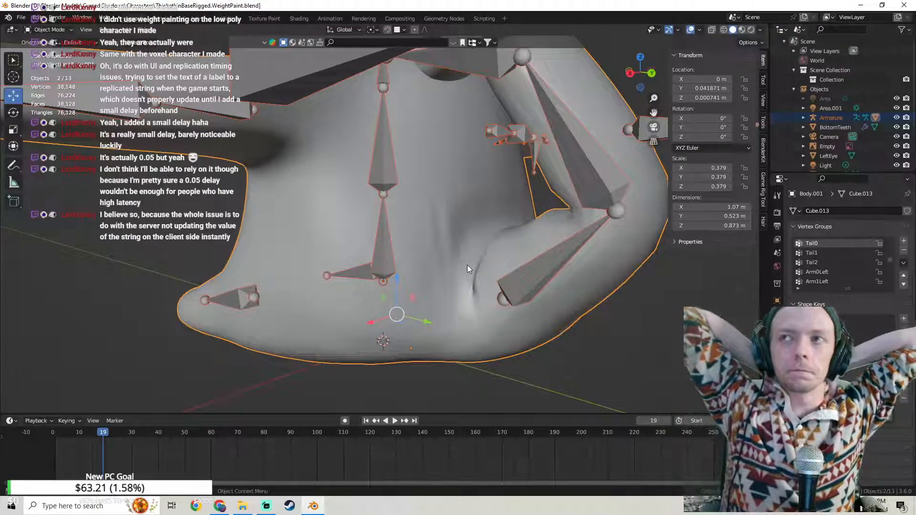
scroll(468, 265, up, 4)
middle_drag(467, 265, 460, 208)
scroll(445, 223, down, 2)
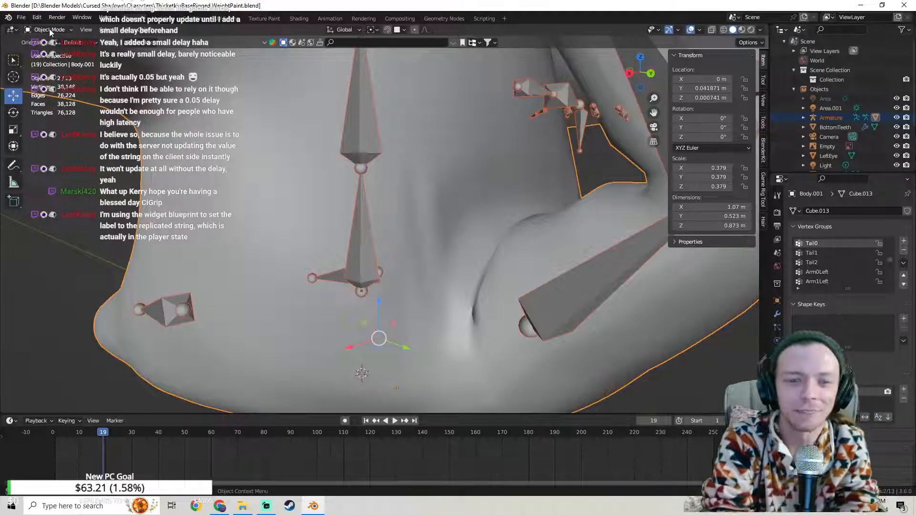
middle_drag(210, 57, 501, 195)
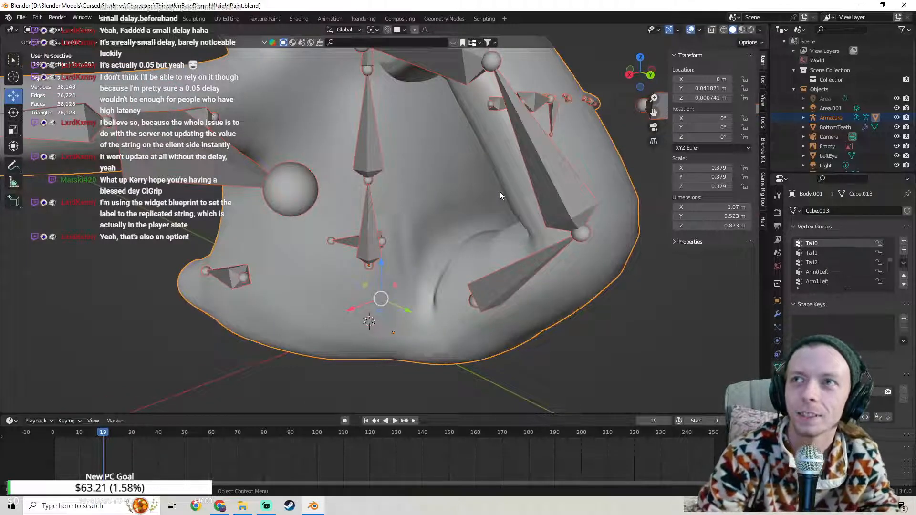
middle_drag(457, 212, 482, 217)
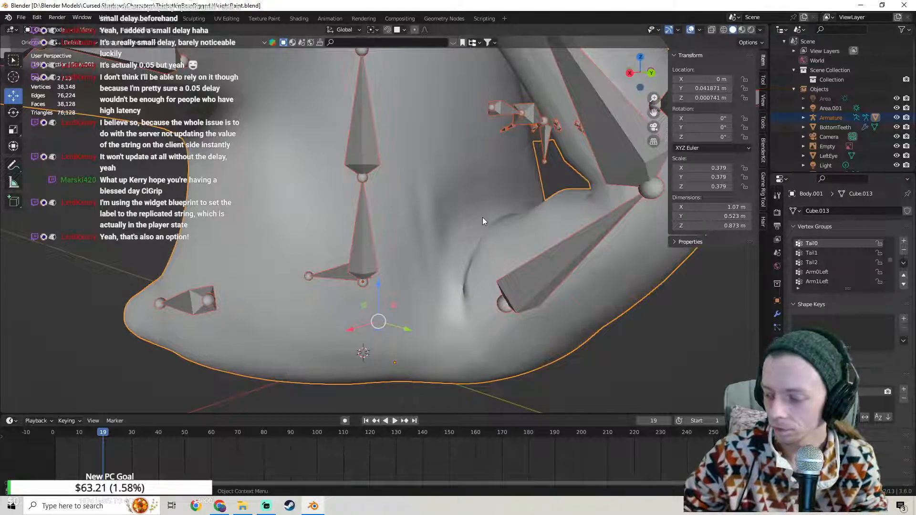
middle_drag(479, 220, 459, 202)
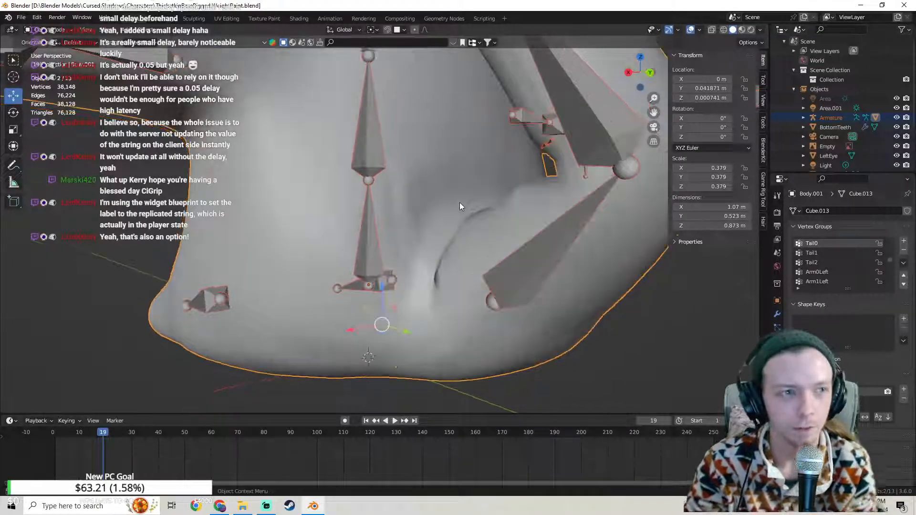
Step: Enter Weight Paint mode on the body mesh with the Tail0 weights of the curled tail base in view
click(45, 30)
click(48, 82)
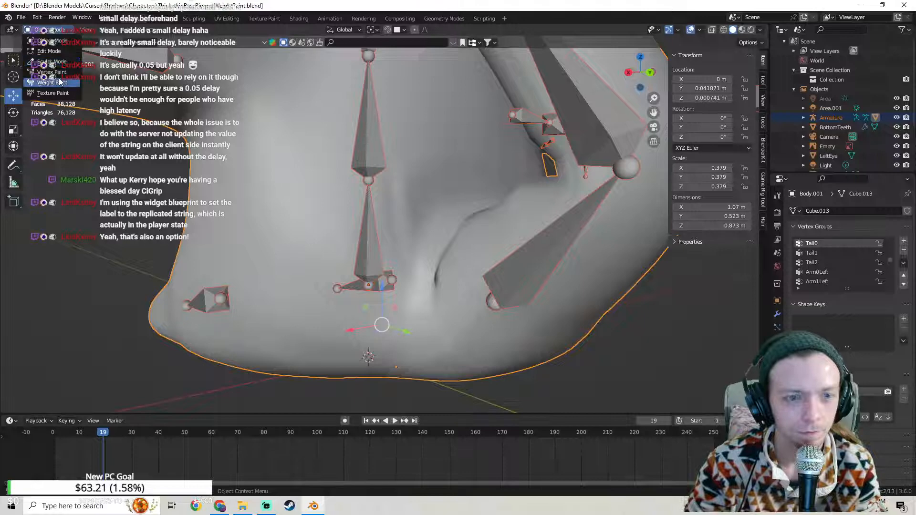
middle_drag(378, 235, 396, 238)
mouse_move(378, 204)
middle_down()
mouse_move(384, 234)
mouse_move(367, 200)
mouse_move(398, 170)
mouse_move(391, 210)
mouse_move(339, 256)
mouse_move(364, 317)
middle_up()
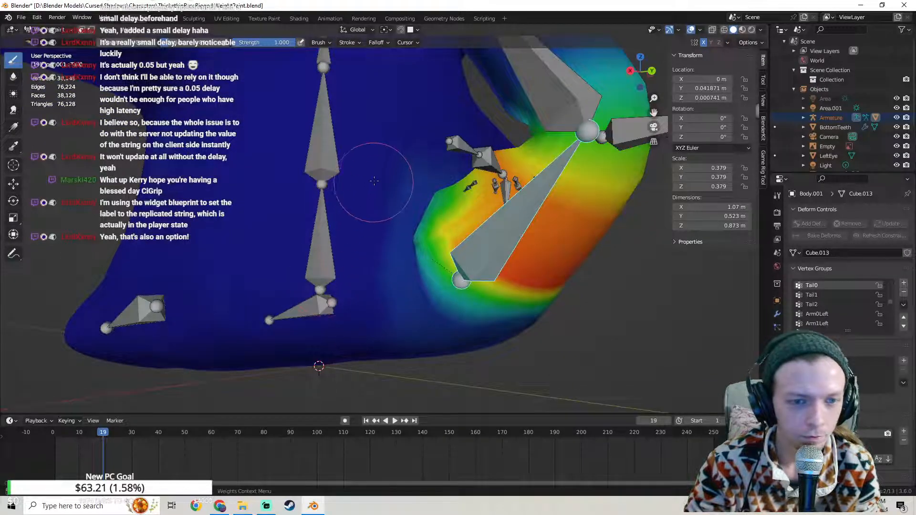
Step: Paint a weight stroke for the Tail0 group where the base of the tail meets the body
mouse_move(364, 292)
middle_down()
mouse_move(342, 259)
mouse_move(374, 317)
middle_up()
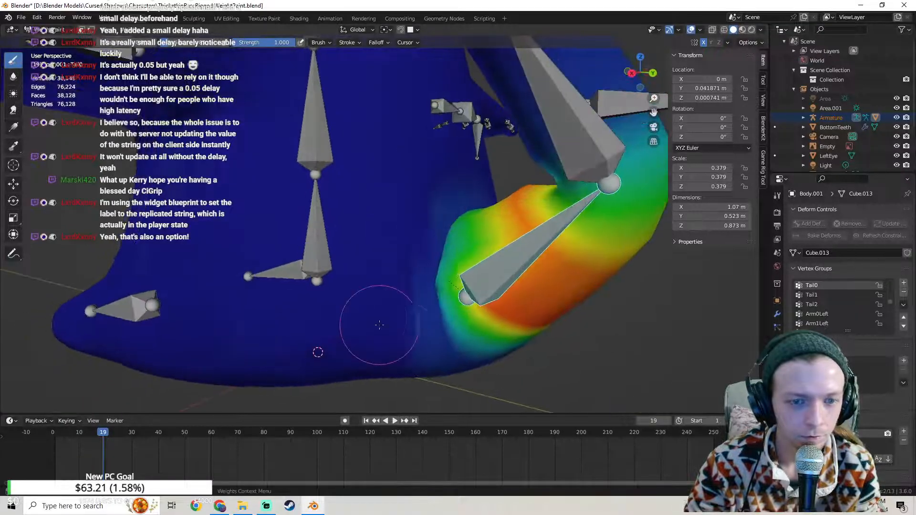
mouse_move(337, 235)
middle_down()
mouse_move(327, 218)
mouse_move(345, 248)
middle_up()
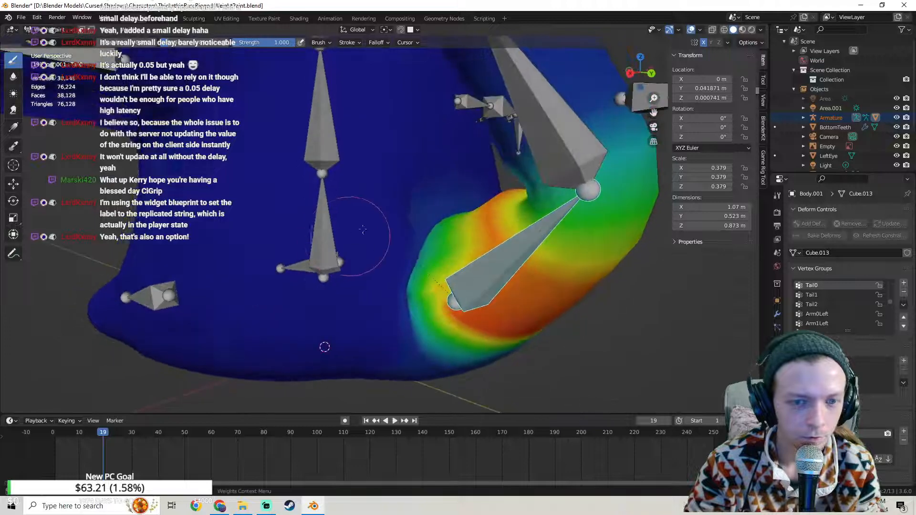
mouse_move(450, 189)
middle_down()
mouse_move(461, 166)
mouse_move(427, 199)
middle_up()
mouse_move(422, 202)
mouse_down()
mouse_move(410, 210)
mouse_move(413, 276)
mouse_move(429, 299)
mouse_up()
mouse_move(454, 319)
middle_down()
mouse_move(421, 309)
mouse_move(462, 390)
mouse_move(270, 363)
mouse_move(450, 390)
mouse_move(431, 355)
middle_up()
scroll(406, 265, up, 2)
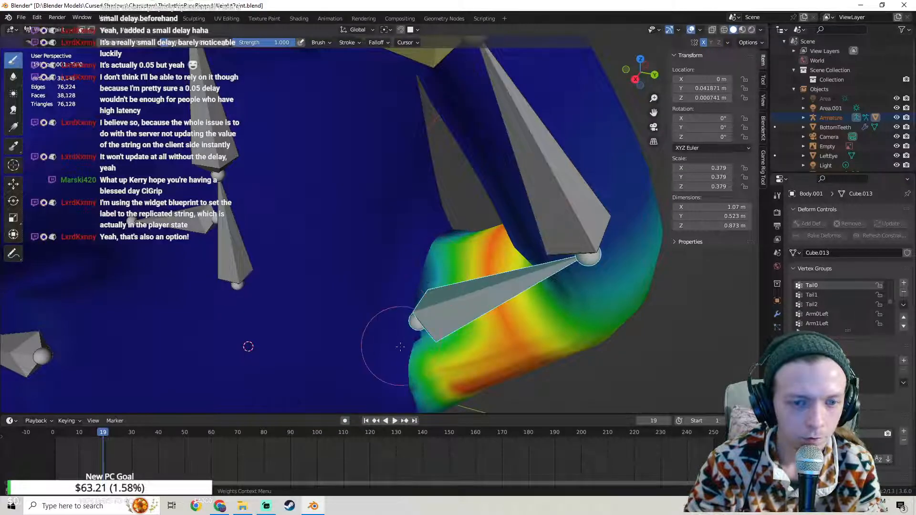
mouse_move(400, 347)
middle_down()
mouse_move(377, 243)
mouse_move(342, 273)
mouse_move(330, 260)
mouse_move(265, 388)
mouse_move(541, 405)
mouse_move(174, 243)
mouse_move(370, 281)
mouse_move(327, 266)
mouse_move(329, 254)
middle_up()
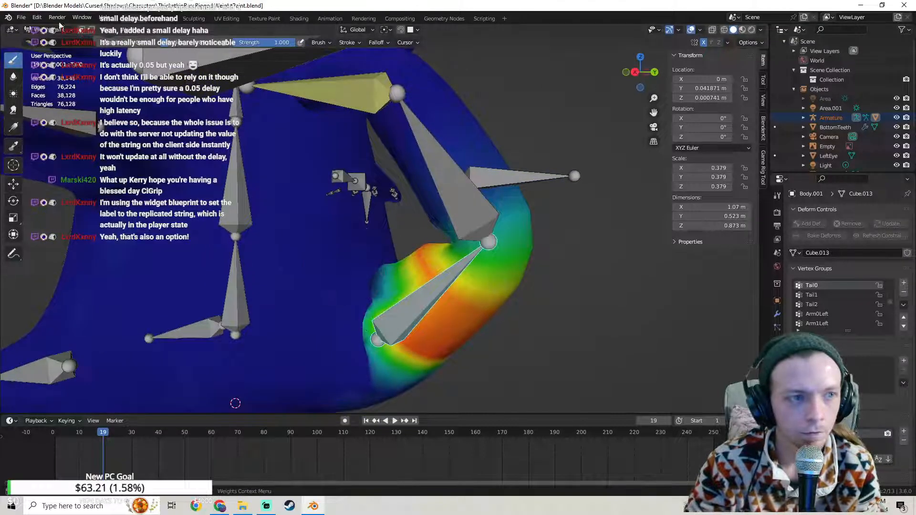
Step: Leave weight painting on the body, select the armature and put it into Pose Mode
click(48, 29)
click(60, 41)
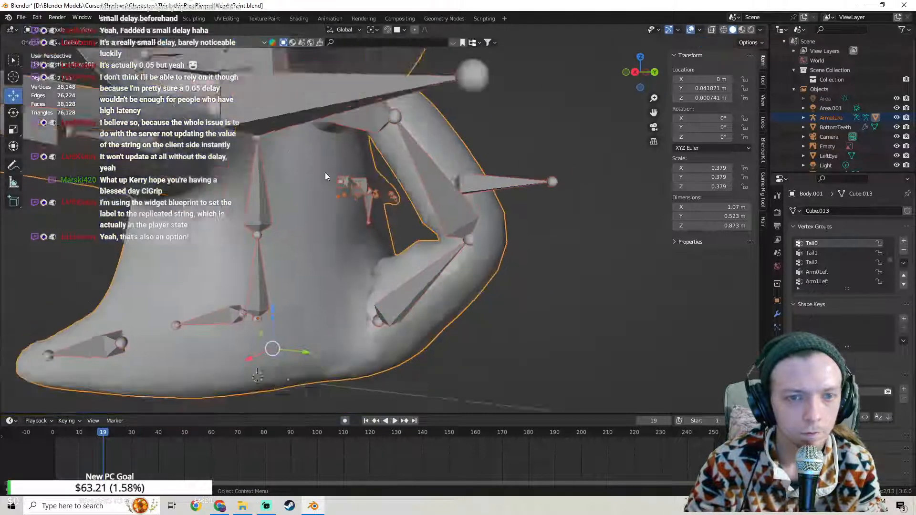
middle_drag(325, 172, 69, 55)
click(273, 132)
click(46, 29)
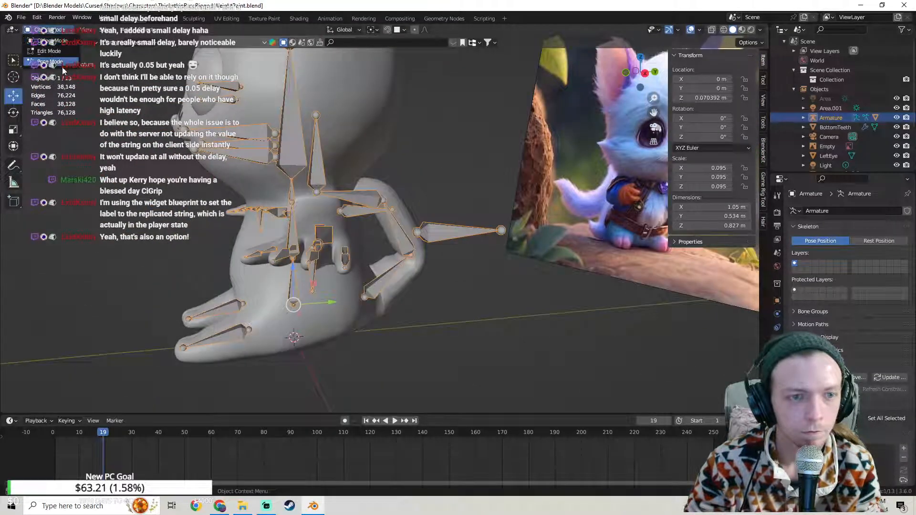
click(61, 62)
Step: Set the X, Y and Z location of the upright control bone at the tail tip to 0
click(310, 159)
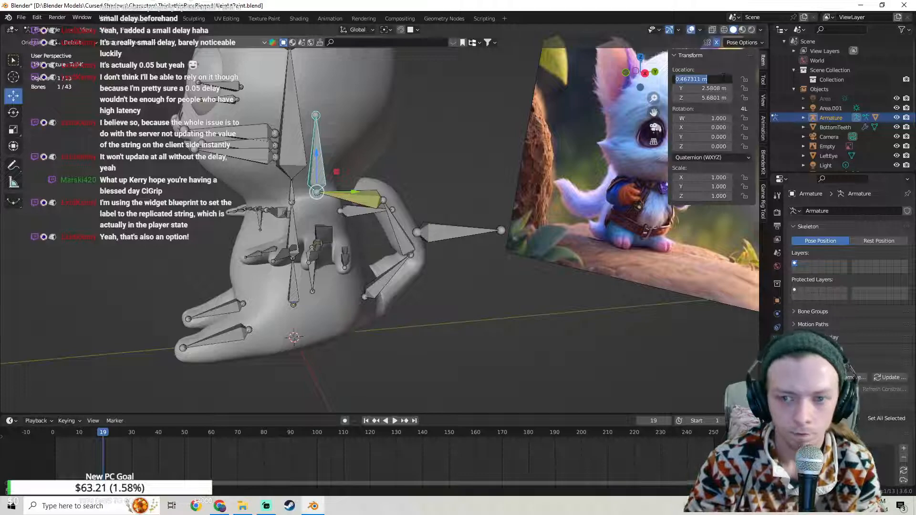
text(0)
key(Return)
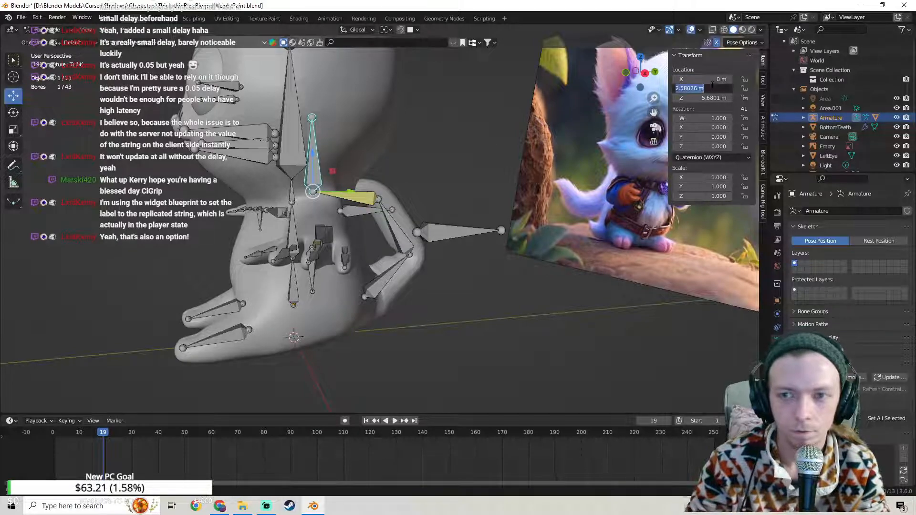
key(Return)
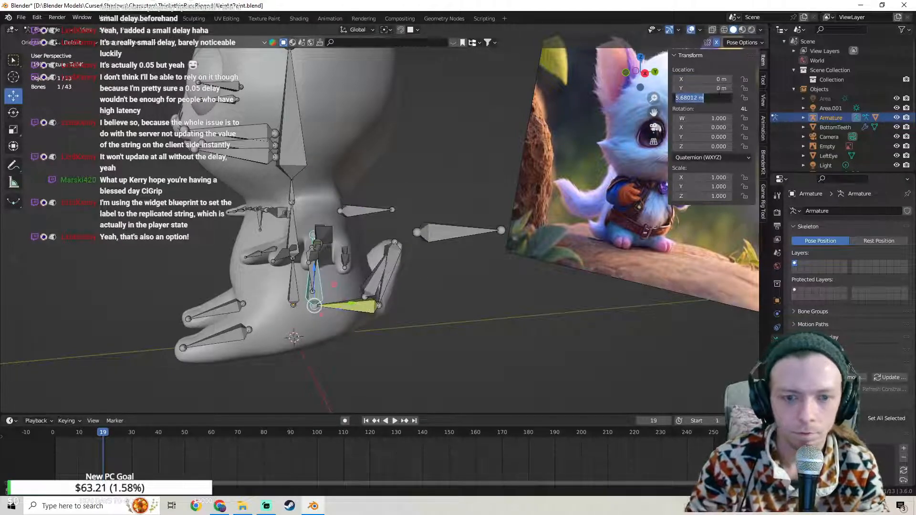
text(0)
key(Return)
Step: Try curling the tail by moving its control bone about -0.44 m in Y and 0.23 m in Z, and clear its location
middle_drag(521, 247, 436, 272)
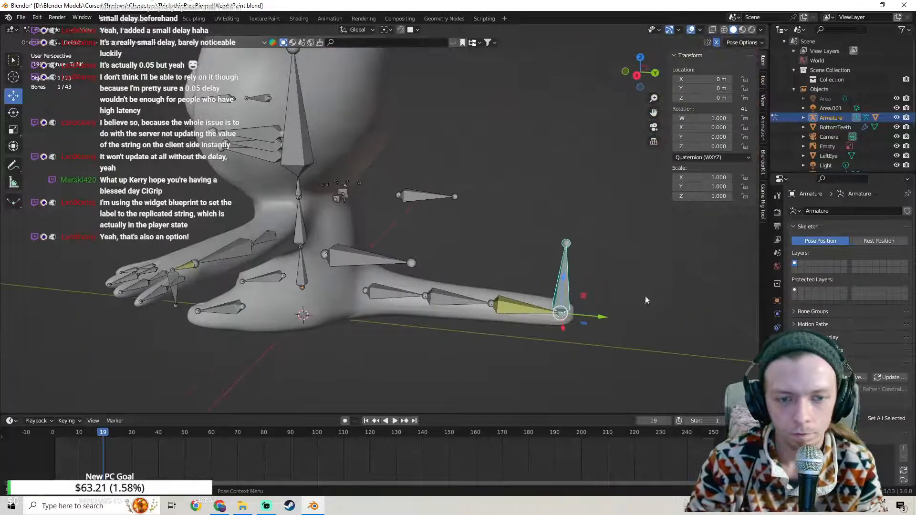
key(g)
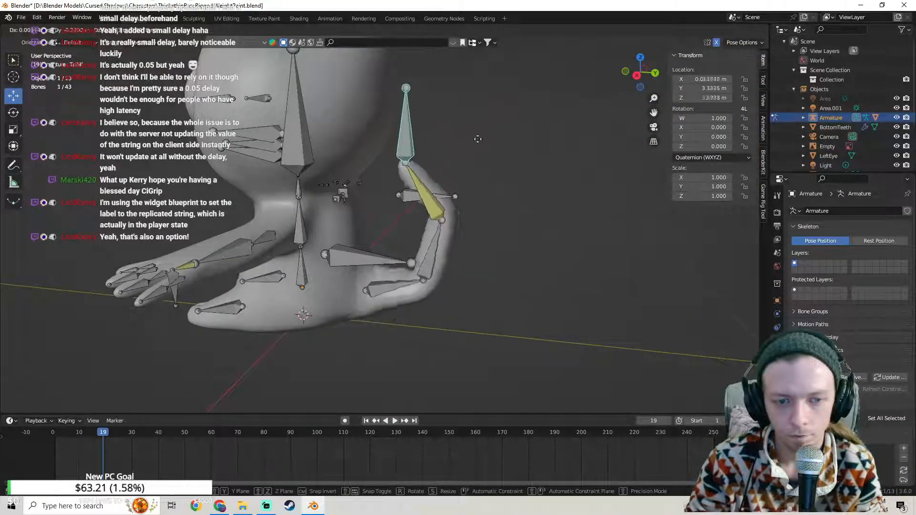
click(456, 193)
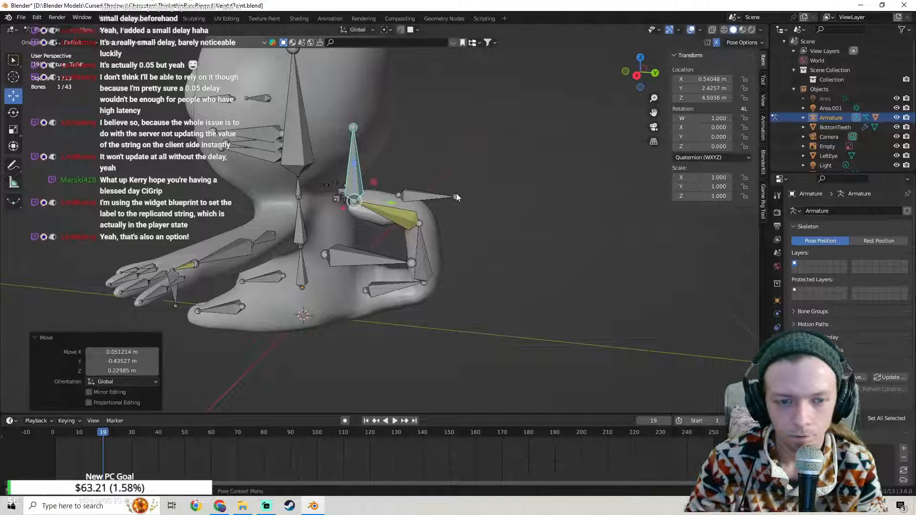
middle_drag(456, 193, 414, 228)
key(alt+g)
Step: Undo the tail pose changes and mode switches back to weight painting the body with the Tail0 group
key(ctrl+z)
key(ctrl+z)
key(ctrl+z)
key(ctrl+z)
key(ctrl+z)
key(ctrl+z)
key(ctrl+z)
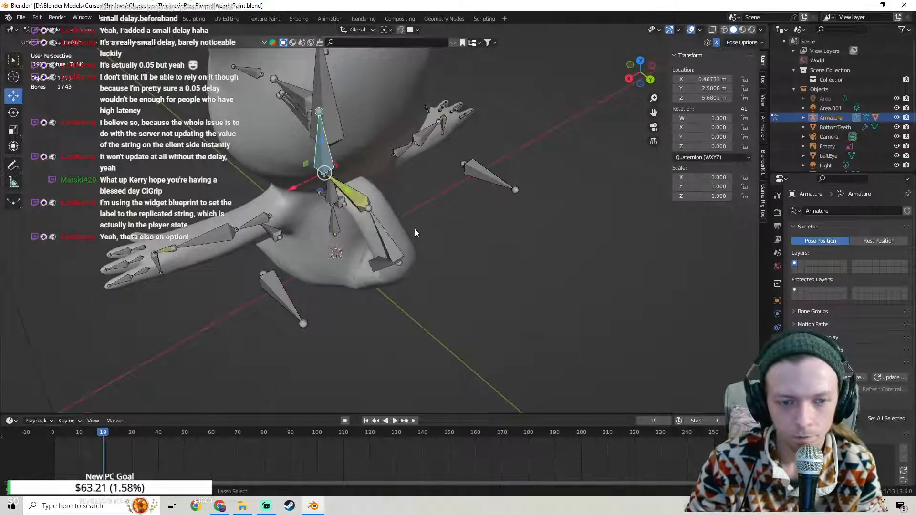
key(ctrl+z)
mouse_move(404, 263)
middle_down()
mouse_move(448, 190)
mouse_move(421, 266)
mouse_move(454, 208)
mouse_move(483, 187)
middle_up()
scroll(427, 236, up, 3)
scroll(421, 266, down, 3)
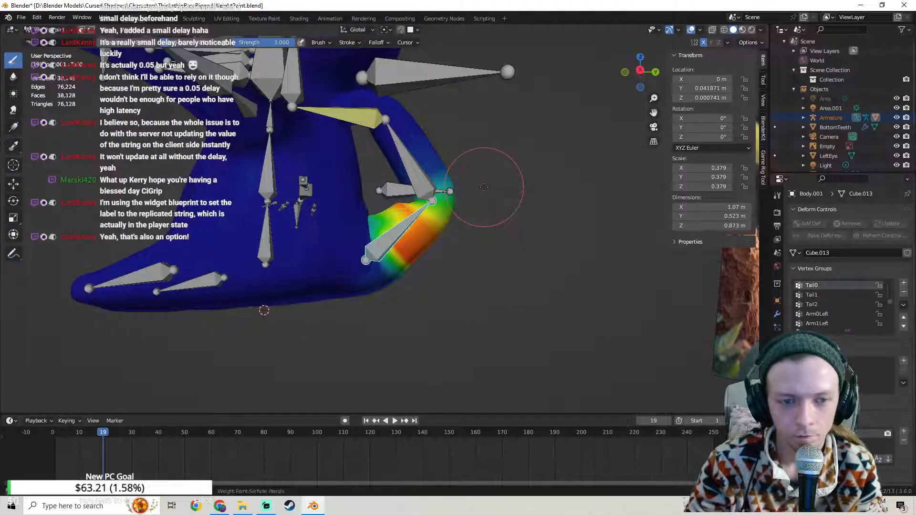
Step: Try setting the body mesh's Y and Z location to 0 m, and undo the change
middle_drag(484, 187, 714, 119)
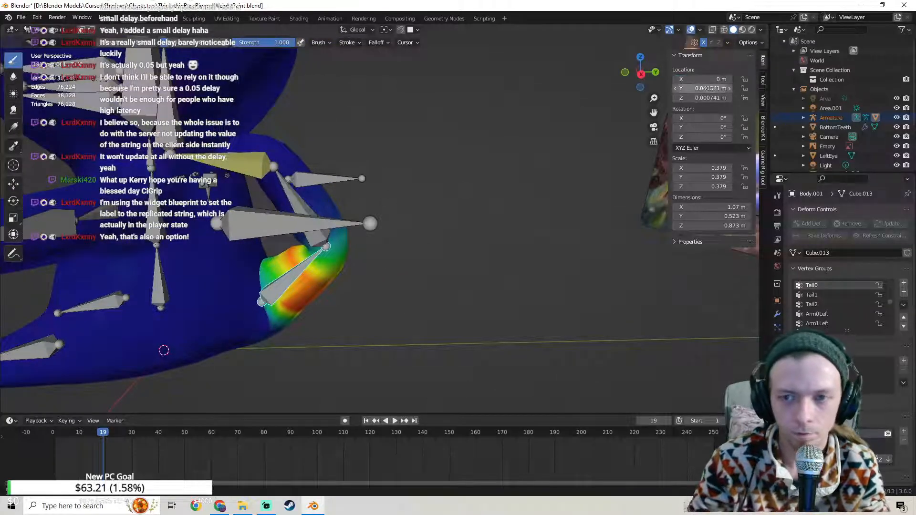
text(0)
key(Return)
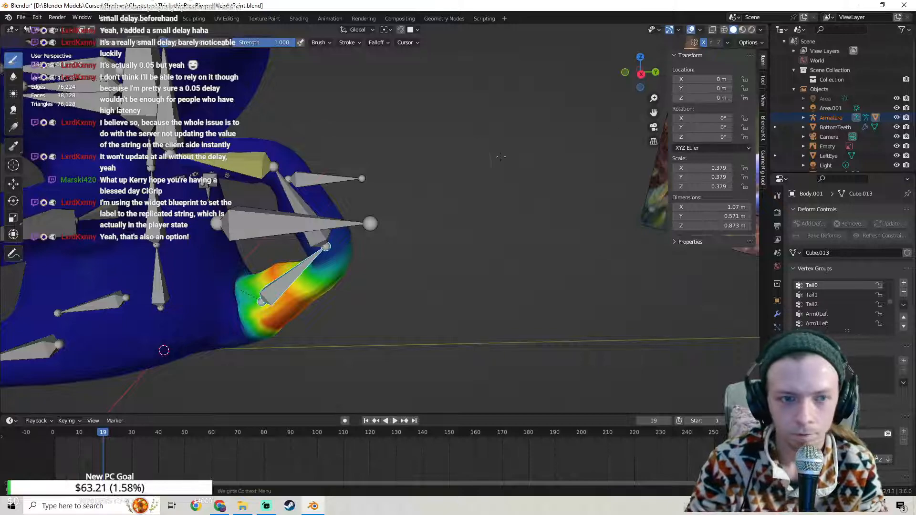
middle_drag(449, 166, 359, 180)
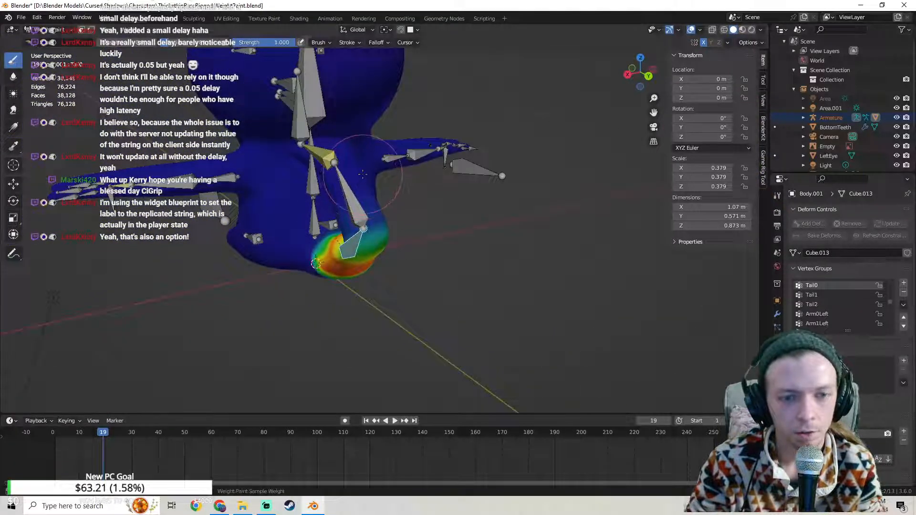
key(ctrl+z)
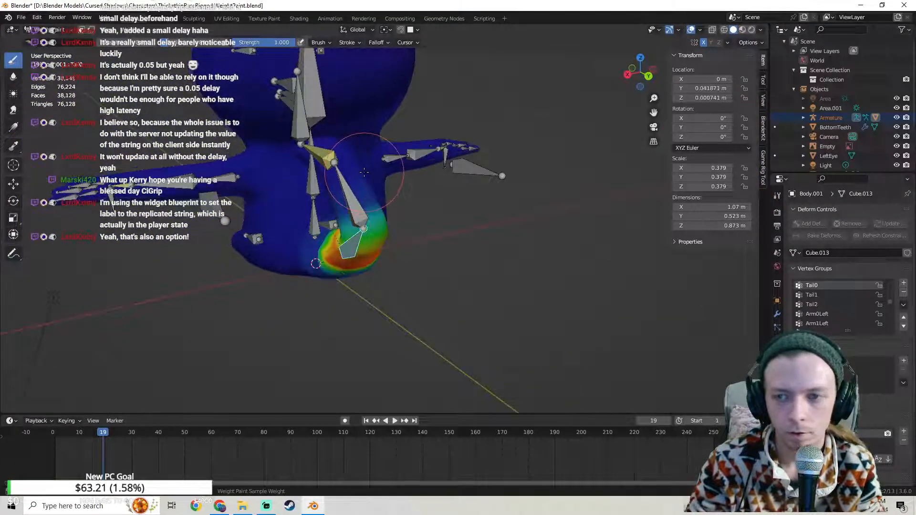
key(ctrl+z)
Step: Switch the body to Object Mode, select the armature and enter Pose Mode
mouse_move(364, 172)
middle_down()
mouse_move(398, 165)
mouse_move(319, 146)
middle_up()
click(54, 29)
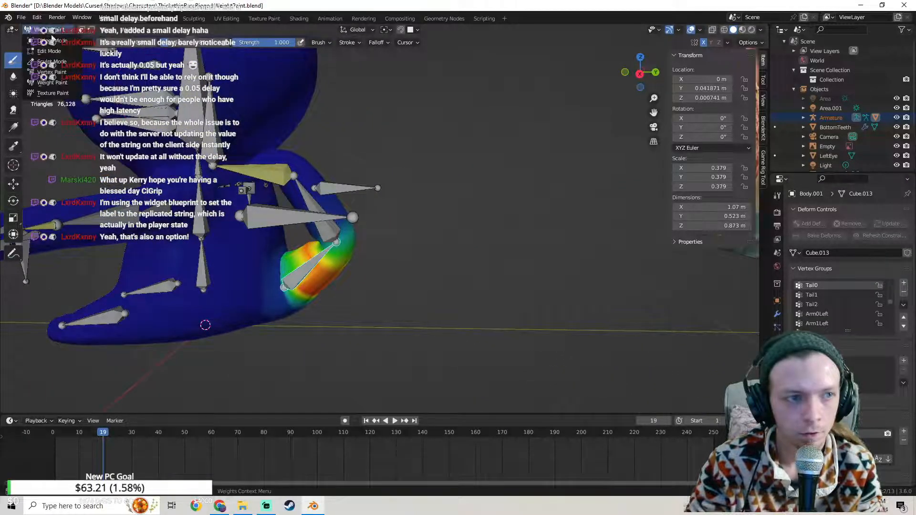
click(53, 41)
click(217, 131)
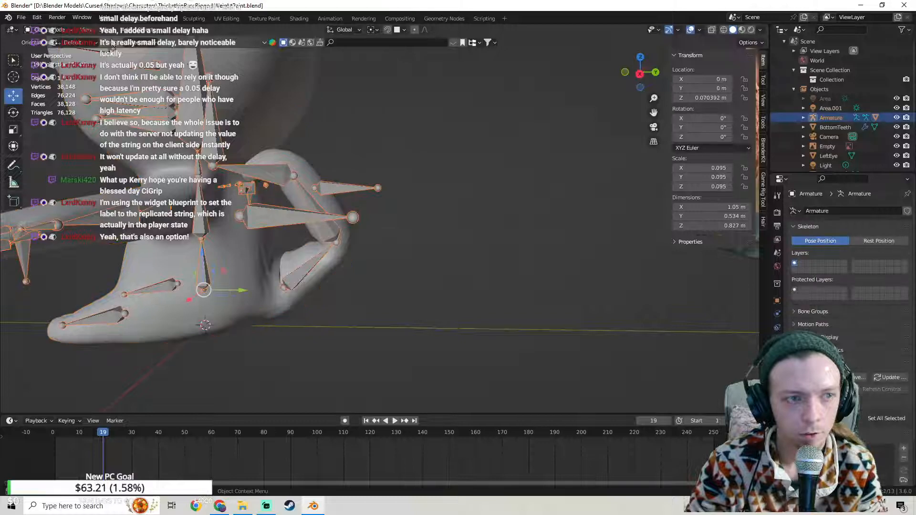
click(56, 30)
click(51, 62)
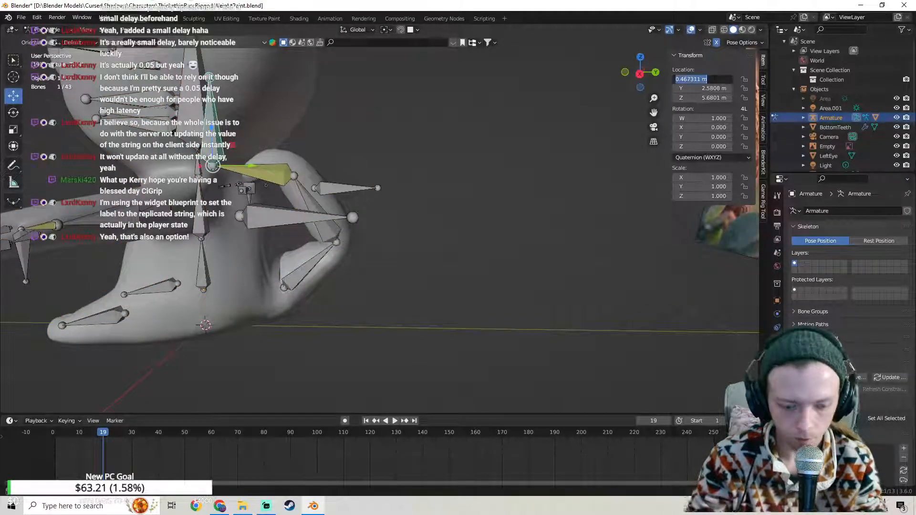
Step: Straighten the tail by setting its tip control bone's X, Y and Z location to 0
text(0)
key(Return)
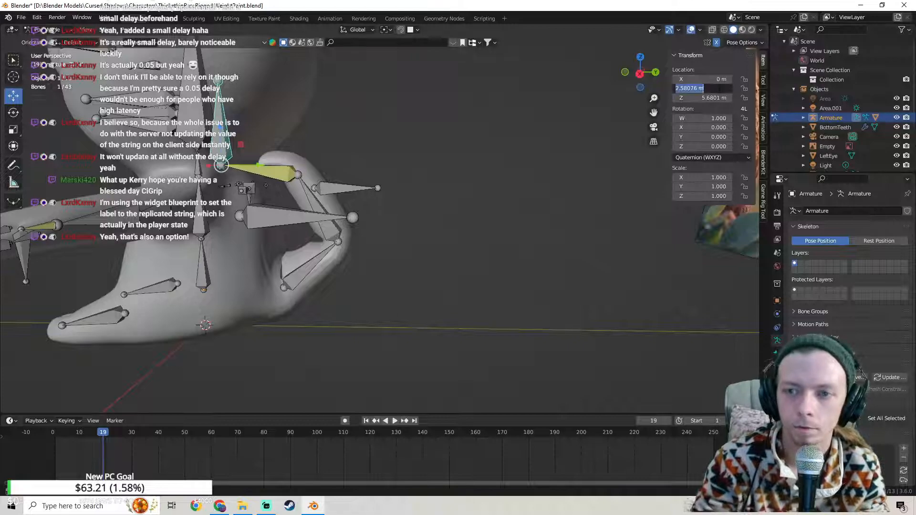
text(0)
key(Return)
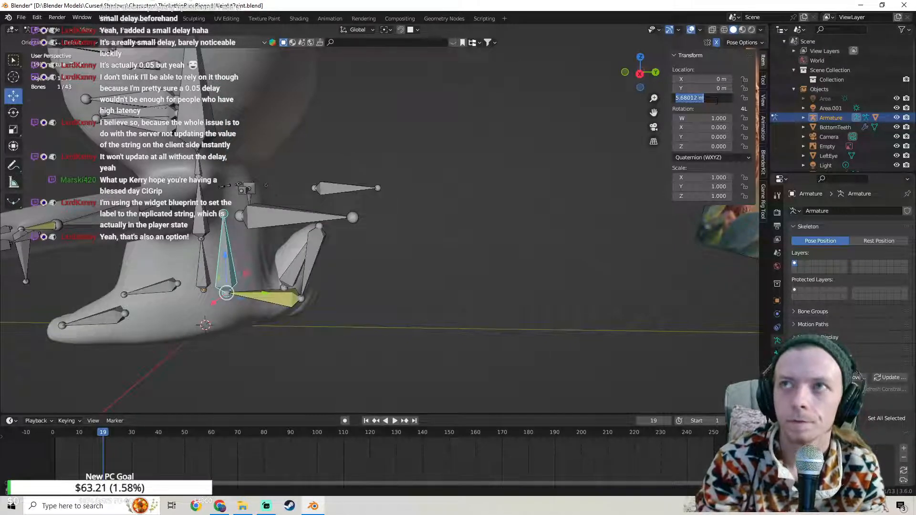
text(0)
key(Return)
middle_drag(544, 239, 559, 208)
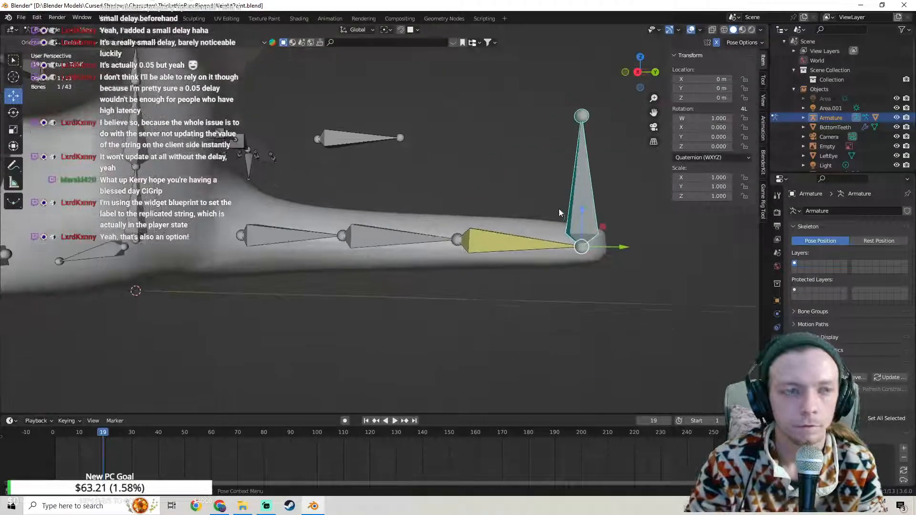
Step: Save the Blender file and deselect the tail control bone
click(21, 17)
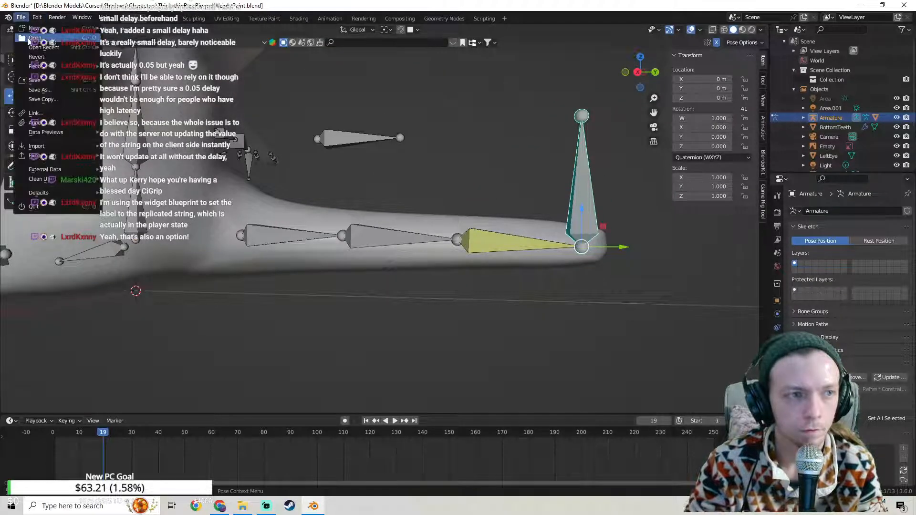
click(48, 80)
click(298, 258)
Step: Select the body mesh together with the armature in Object Mode, return to Pose Mode and select the tail's first bone
click(53, 30)
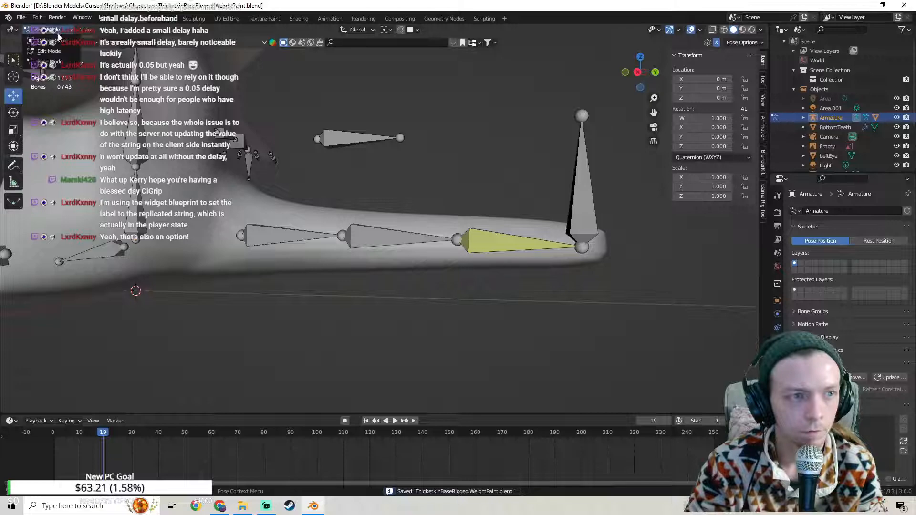
click(51, 40)
click(307, 259)
shift+click(282, 235)
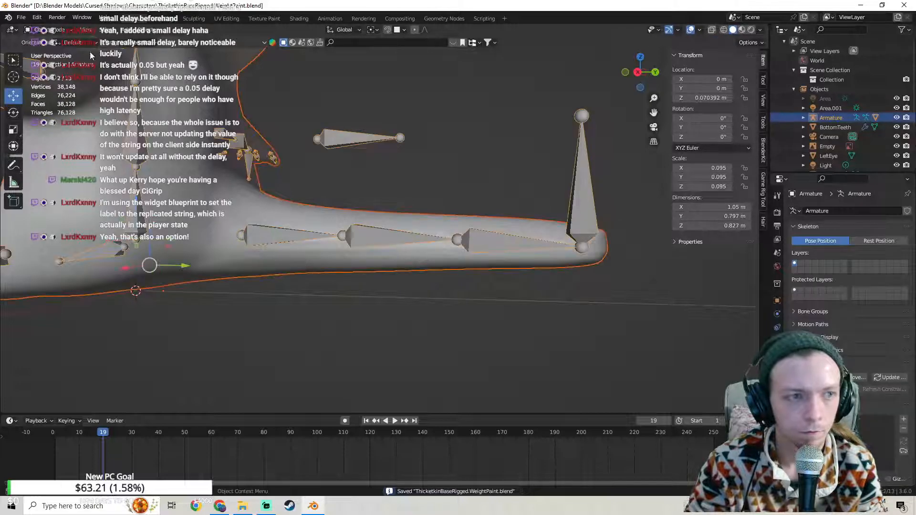
click(55, 30)
click(49, 61)
middle_drag(247, 216, 322, 241)
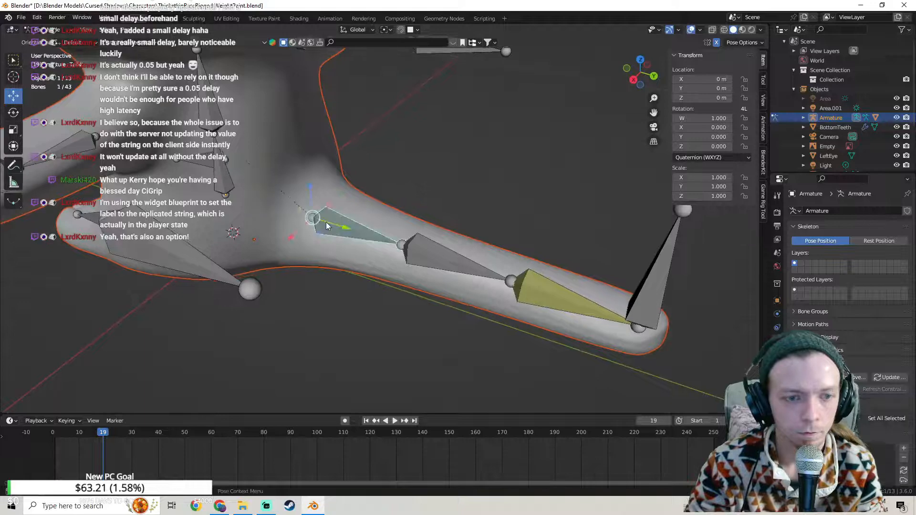
middle_drag(338, 198, 351, 218)
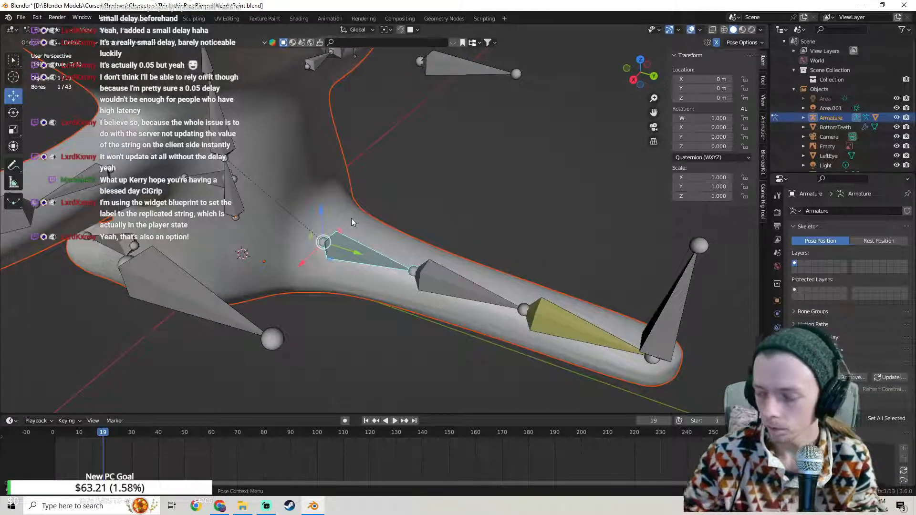
Step: Switch to Chrome, resume the paused Diablo 2 music video on YouTube, and return to Blender
click(220, 509)
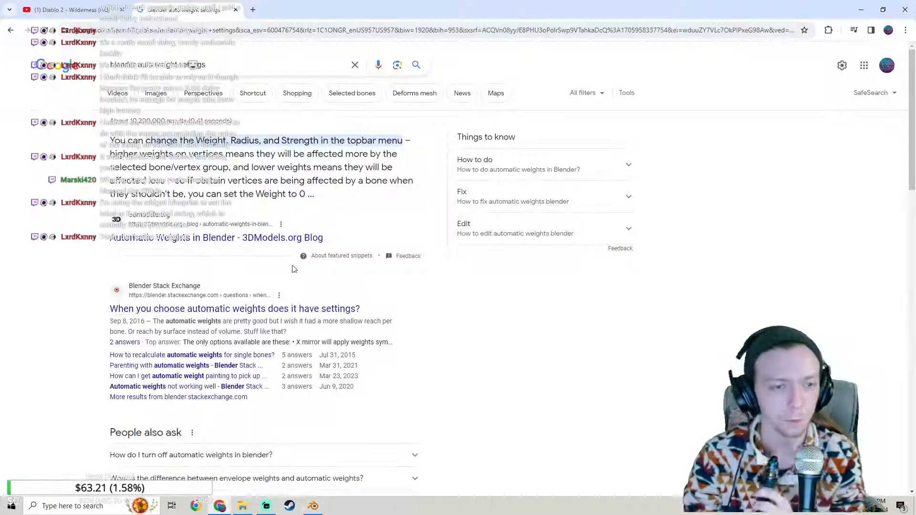
click(79, 8)
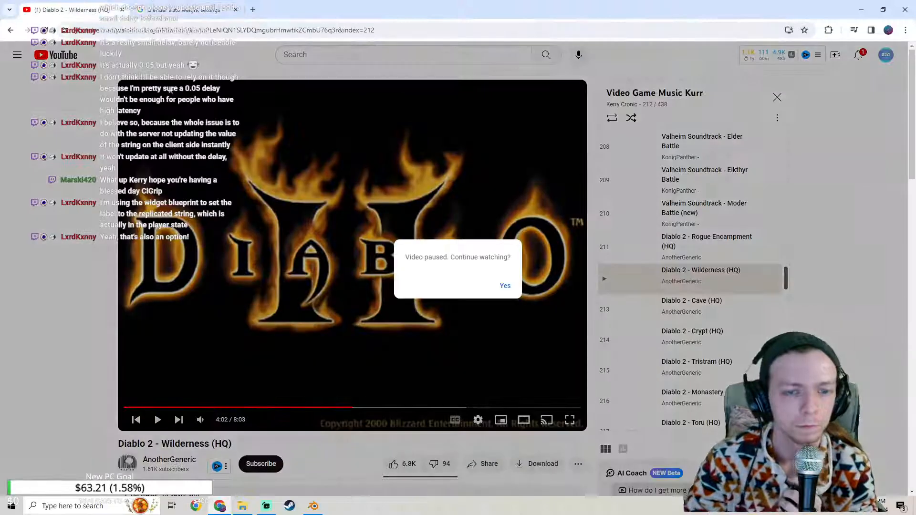
click(504, 286)
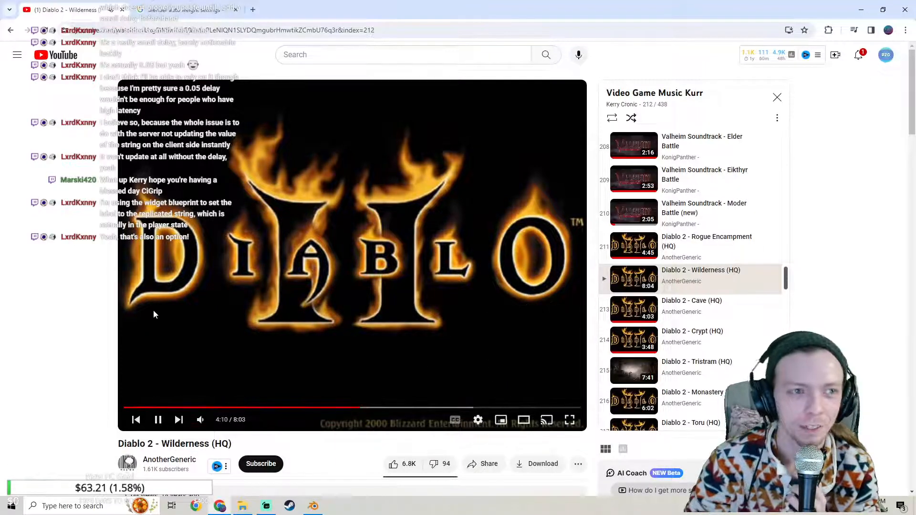
click(313, 505)
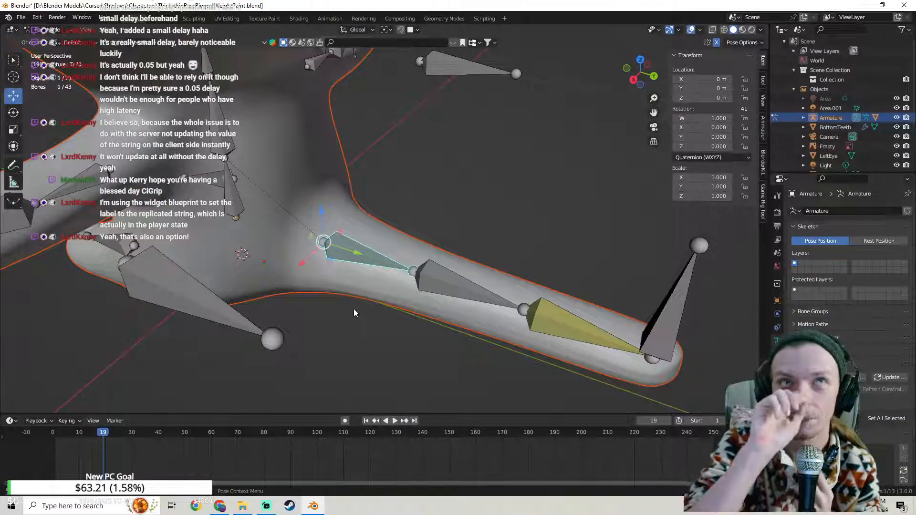
middle_drag(331, 282, 384, 251)
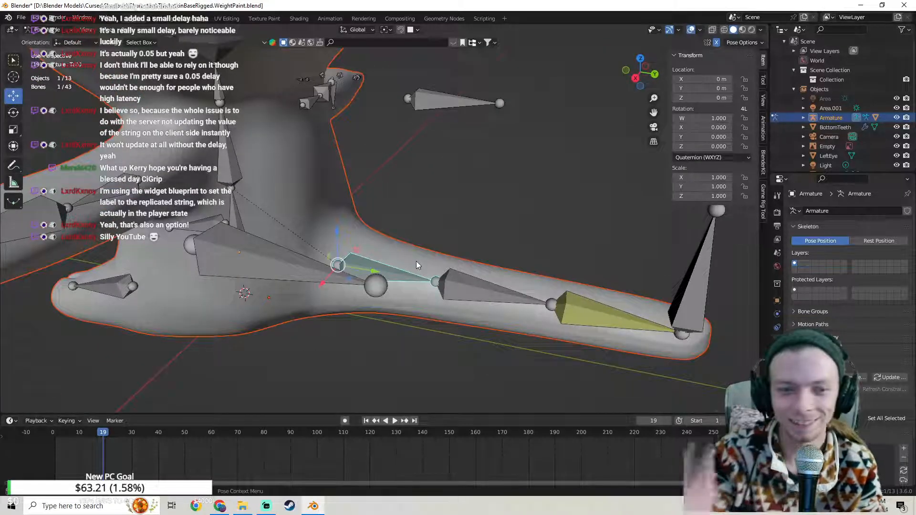
mouse_move(421, 256)
middle_down()
mouse_move(386, 265)
mouse_move(417, 244)
middle_up()
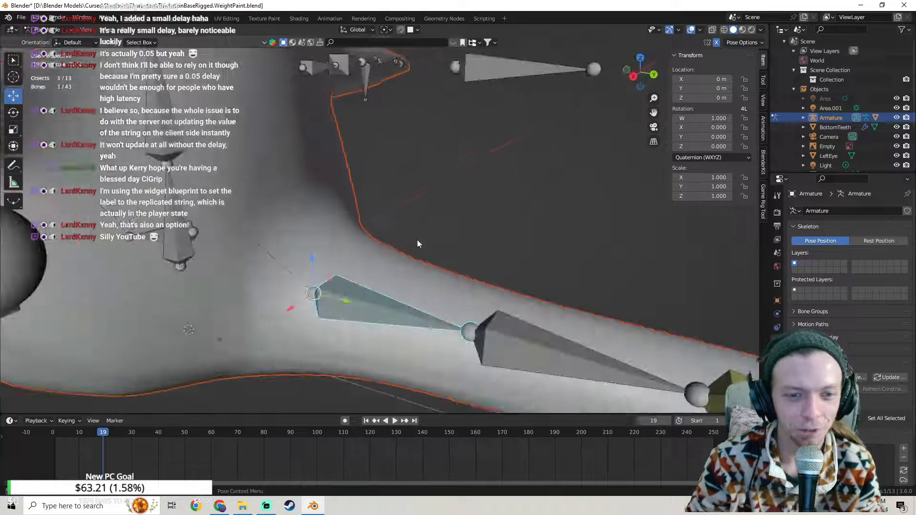
Step: Switch to Object Mode, add the body mesh to the armature selection, and enter Weight Paint to view the tail's weights
click(54, 30)
click(53, 40)
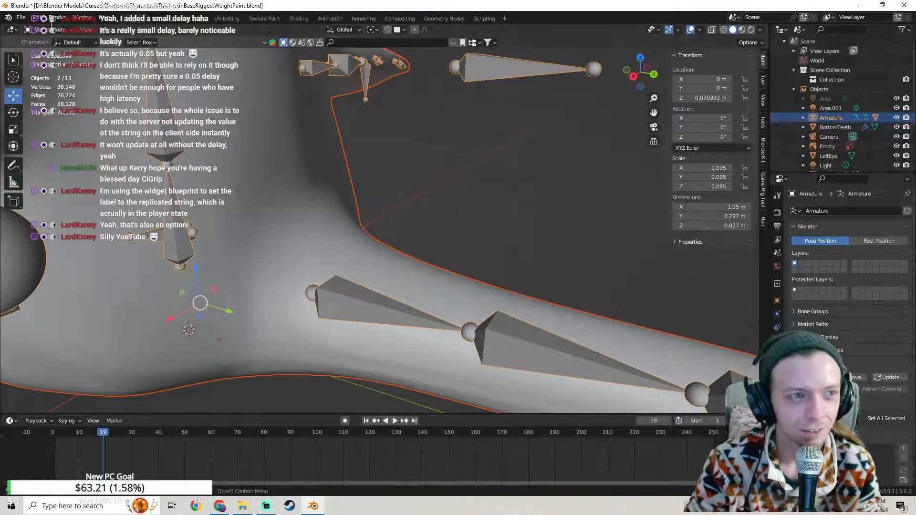
click(49, 30)
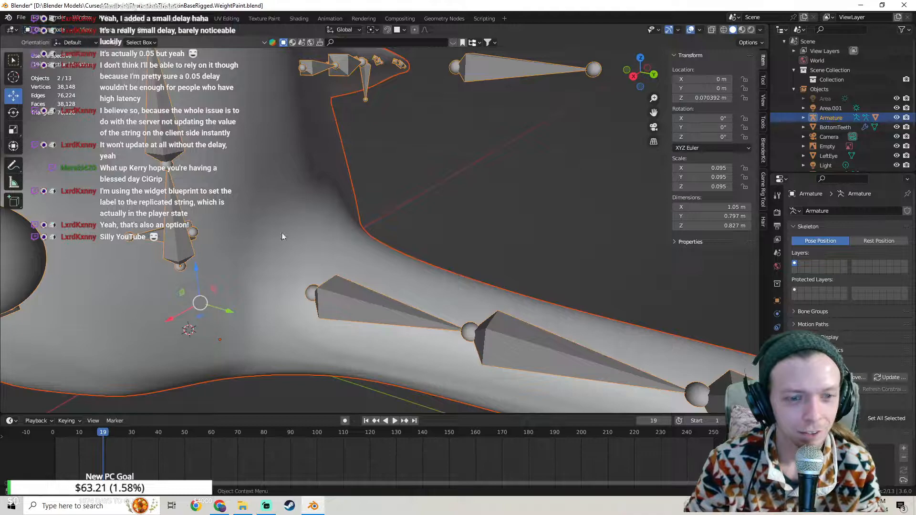
shift+click(357, 296)
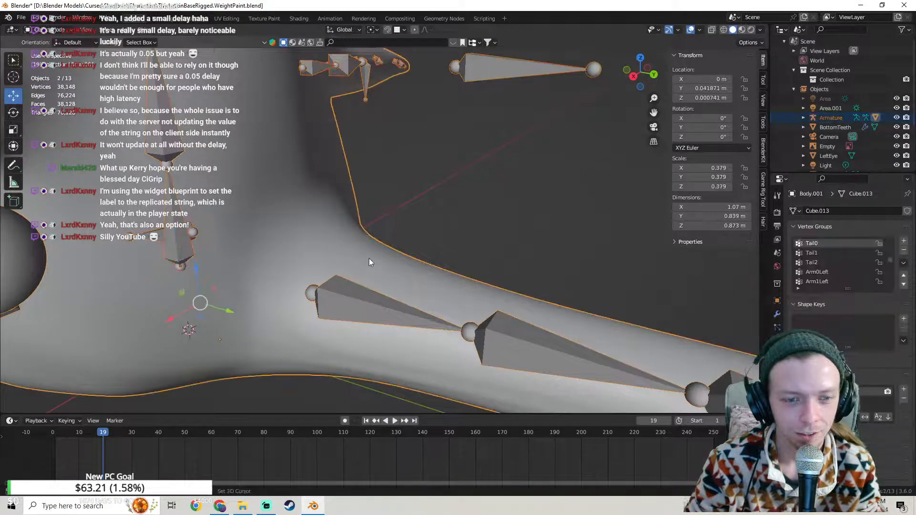
click(48, 30)
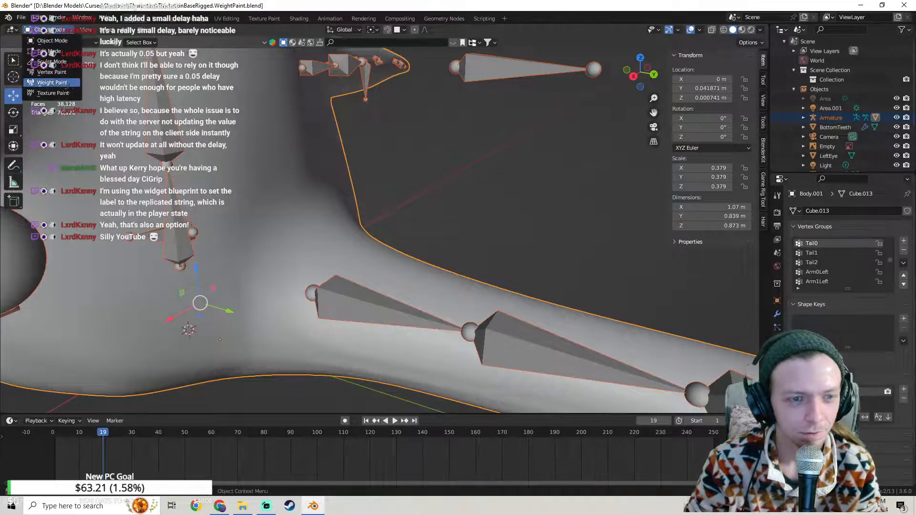
click(47, 84)
middle_drag(173, 299, 168, 370)
middle_drag(363, 263, 303, 251)
scroll(422, 253, down, 2)
Step: Return to Object Mode, select only the armature, and enter Pose Mode
click(56, 32)
click(59, 43)
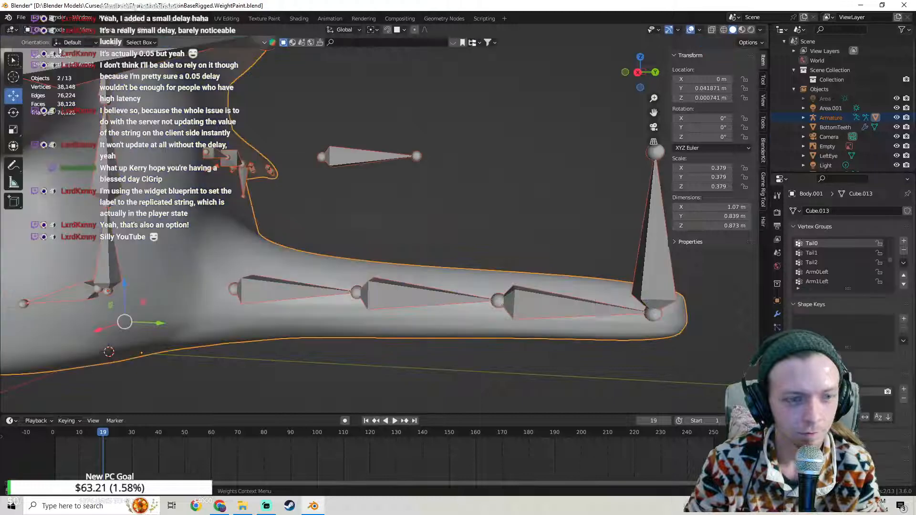
click(661, 246)
scroll(571, 235, down, 1)
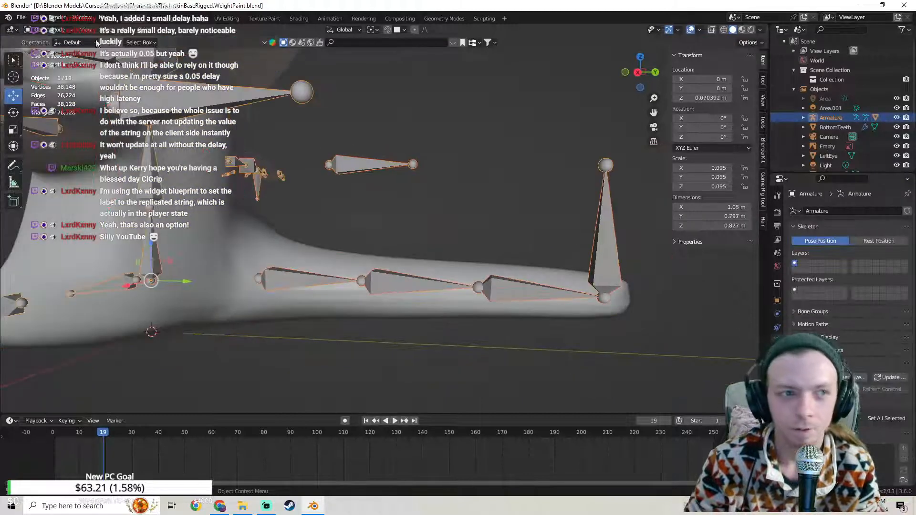
click(64, 31)
click(44, 66)
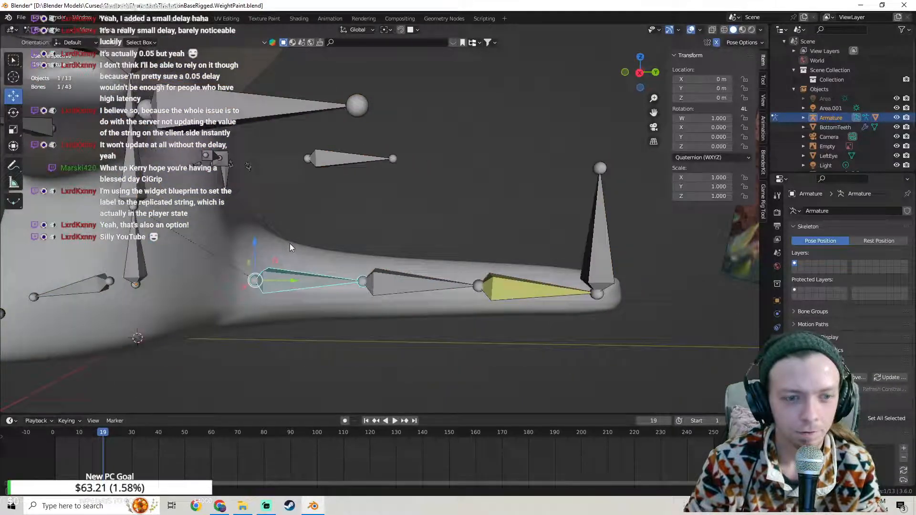
Step: Select the tail's tip control bone, try moving it toward the body to bend the tail, and undo the move
click(594, 253)
key(g)
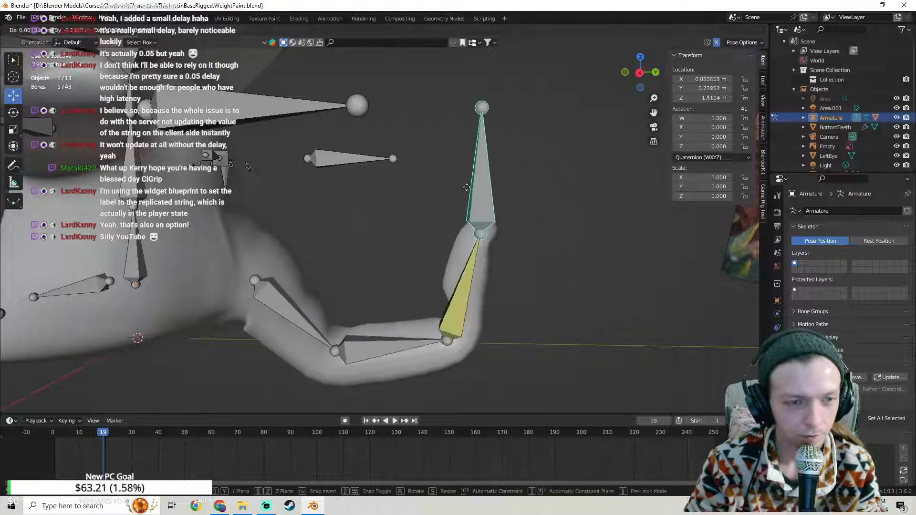
click(347, 93)
key(ctrl+z)
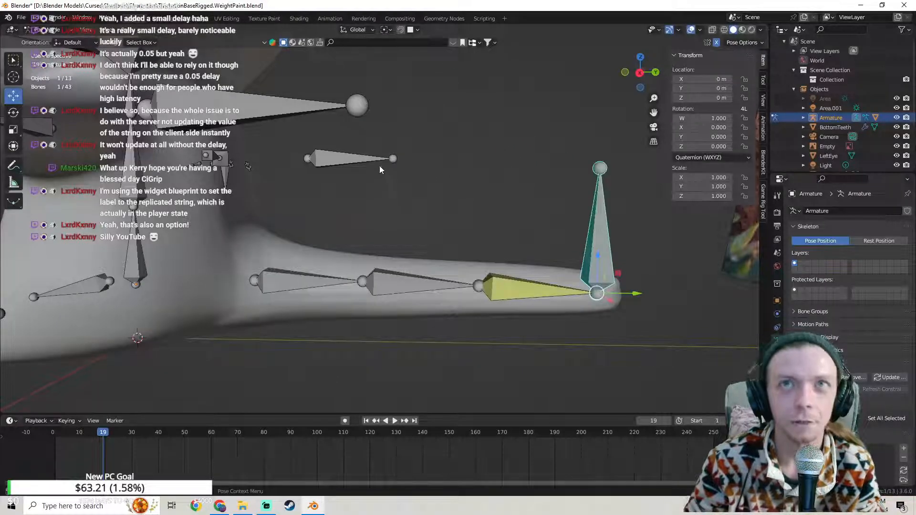
Step: Curl the tail up and back toward the body by moving its tip control bone
middle_drag(380, 165, 388, 144)
key(g)
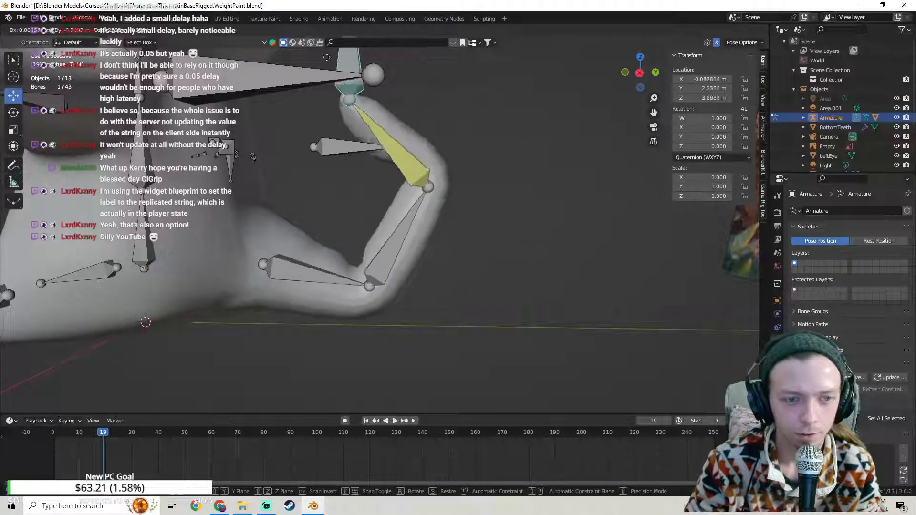
click(294, 53)
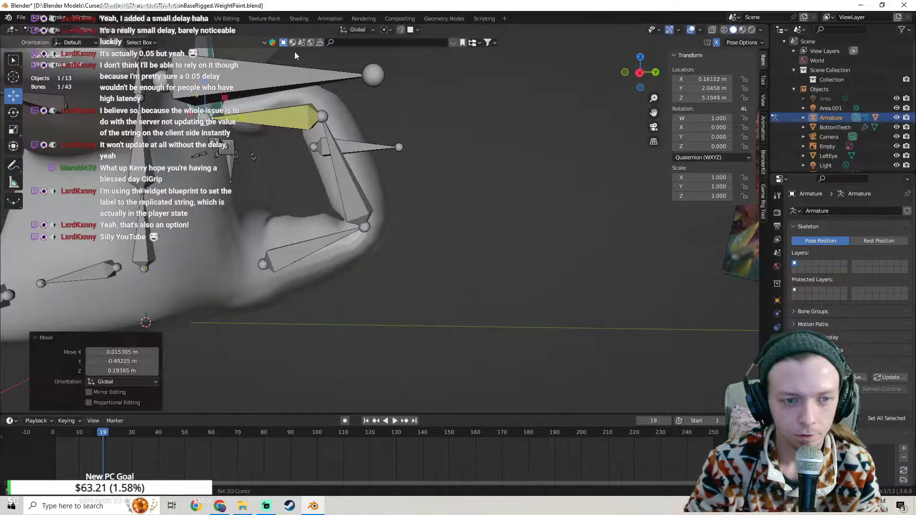
middle_drag(295, 55, 474, 228)
key(g)
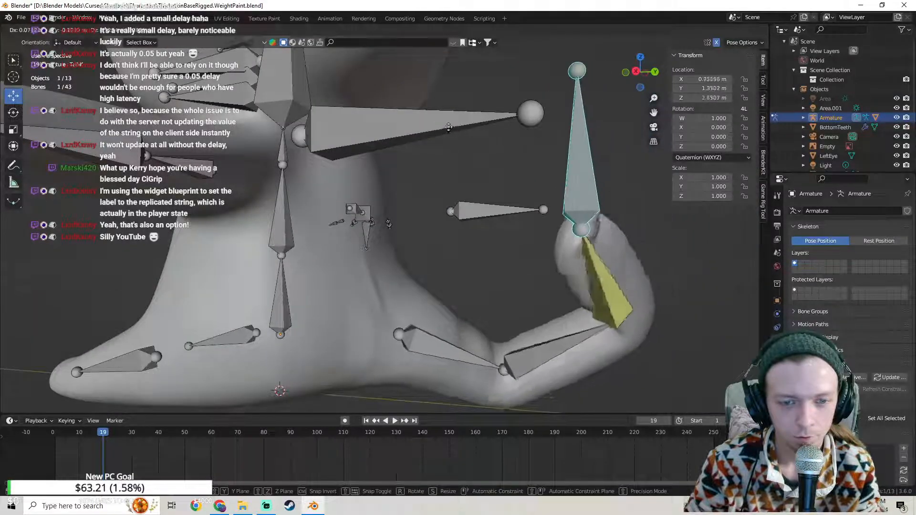
click(353, 133)
Step: Switch the armature to Object Mode, add the body mesh to the selection as the active object, and enter Weight Paint mode
middle_drag(353, 133, 380, 151)
click(45, 29)
click(46, 40)
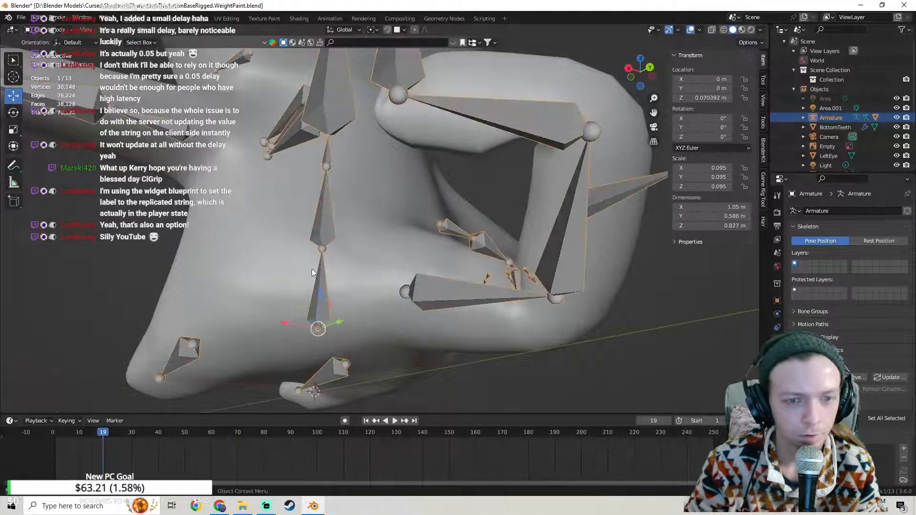
middle_drag(312, 272, 434, 313)
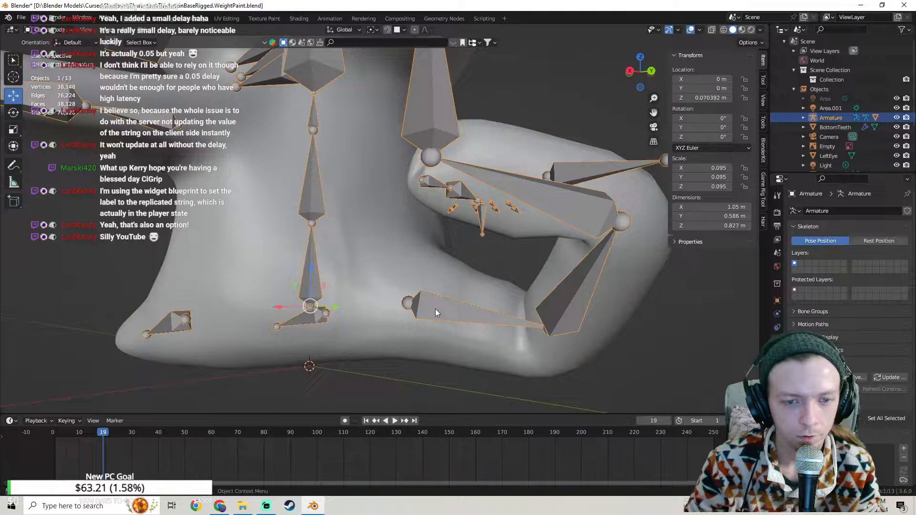
shift+click(410, 254)
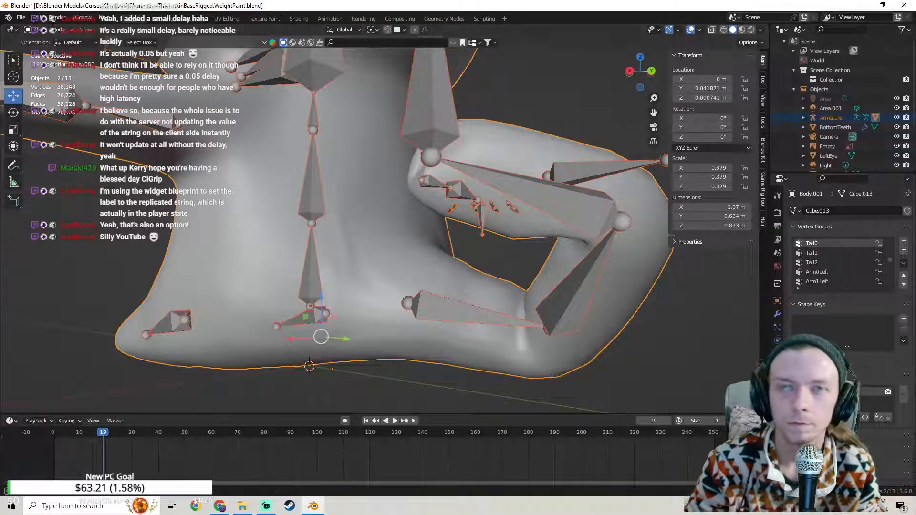
click(48, 29)
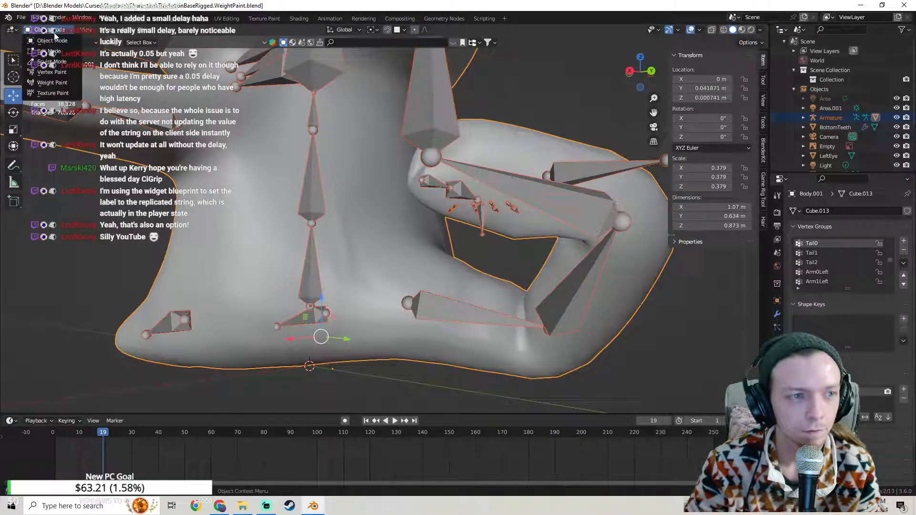
click(53, 83)
Step: Examine the Tail0 weights around the curled tail's base from the sides, behind, above and below
mouse_move(276, 235)
middle_down()
mouse_move(310, 306)
mouse_move(338, 179)
mouse_move(361, 205)
middle_up()
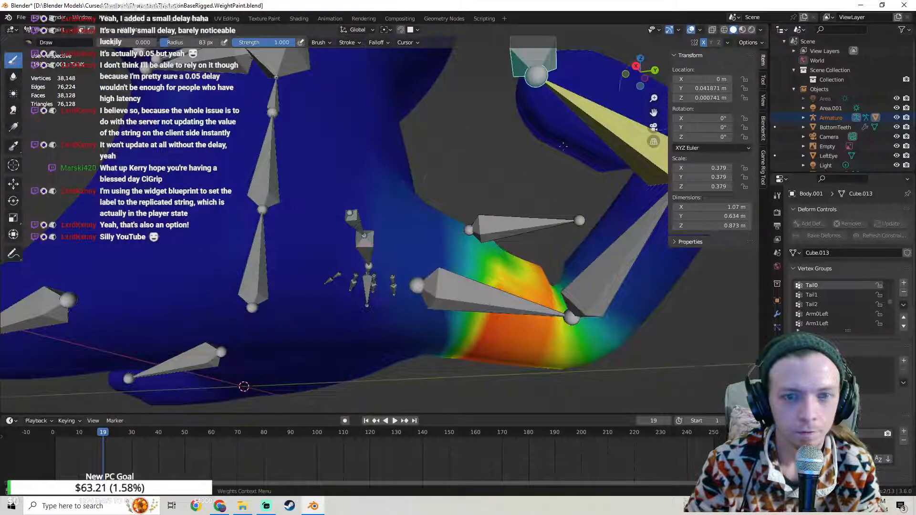
scroll(450, 194, up, 3)
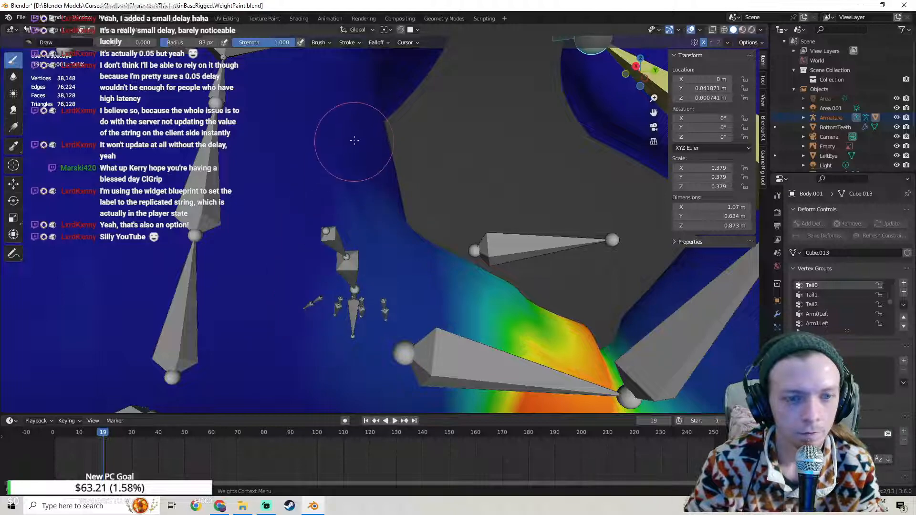
middle_drag(354, 140, 287, 298)
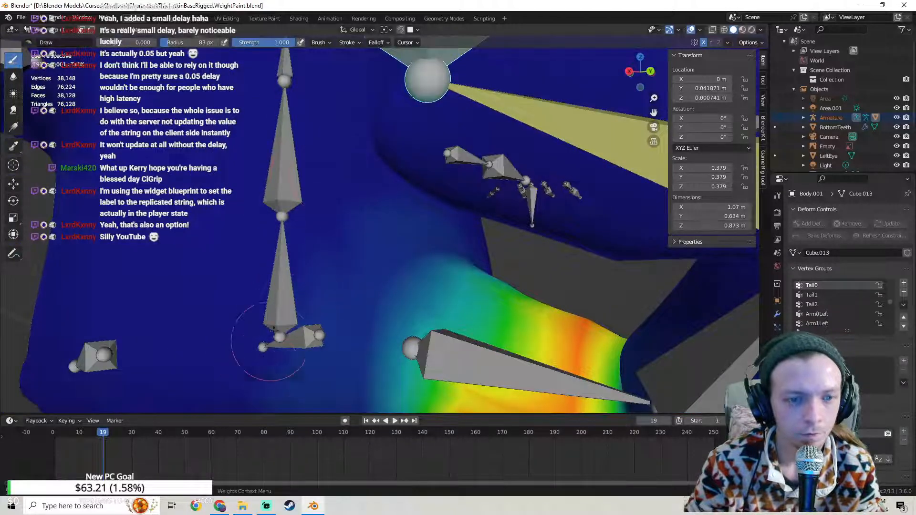
mouse_move(274, 330)
middle_down()
mouse_move(296, 257)
mouse_move(345, 201)
mouse_move(296, 244)
mouse_move(307, 248)
mouse_move(204, 266)
middle_up()
mouse_move(504, 328)
middle_down()
mouse_move(501, 313)
mouse_move(517, 337)
mouse_move(486, 266)
mouse_move(365, 343)
mouse_move(307, 242)
mouse_move(316, 220)
mouse_move(314, 289)
middle_up()
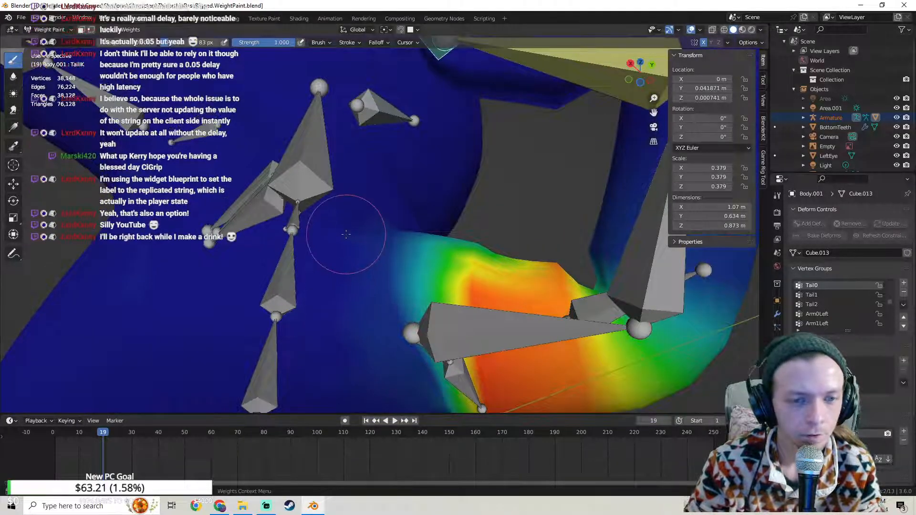
mouse_move(345, 233)
middle_down()
mouse_move(362, 267)
mouse_move(353, 263)
mouse_move(382, 235)
mouse_move(378, 368)
middle_up()
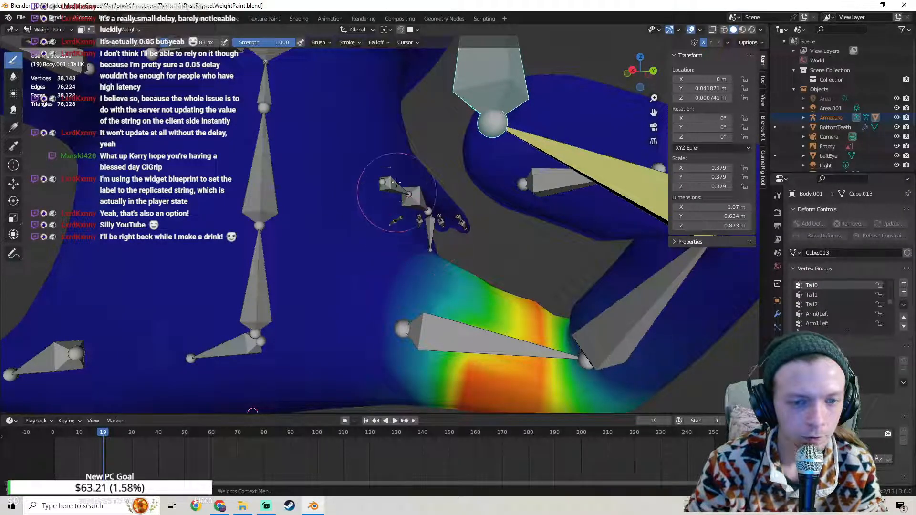
mouse_move(344, 219)
middle_down()
mouse_move(319, 243)
mouse_move(244, 273)
mouse_move(383, 281)
mouse_move(233, 297)
mouse_move(431, 342)
mouse_move(266, 310)
mouse_move(268, 300)
mouse_move(399, 255)
middle_up()
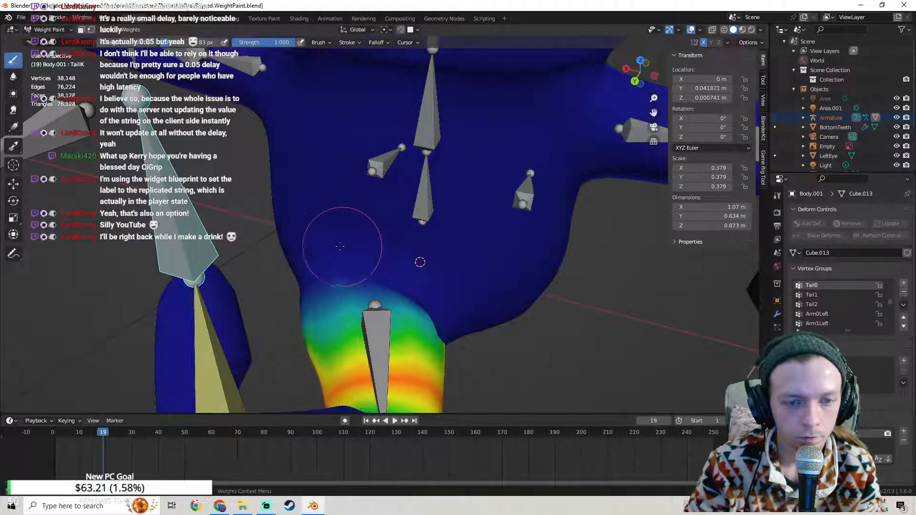
middle_drag(459, 309, 430, 211)
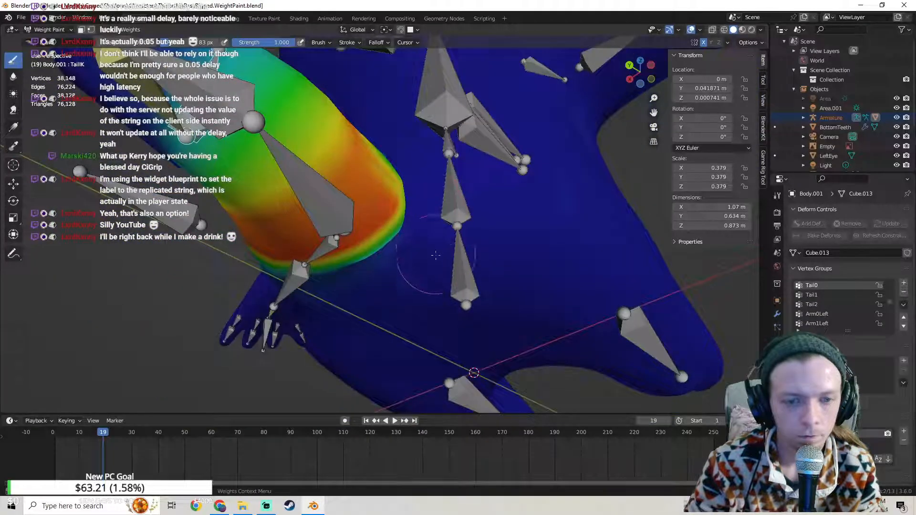
middle_drag(395, 280, 528, 245)
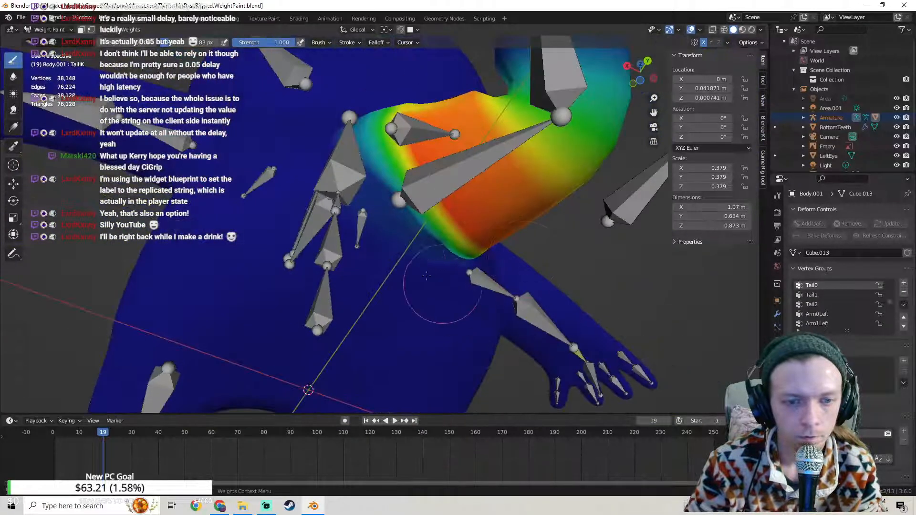
middle_drag(307, 200, 341, 288)
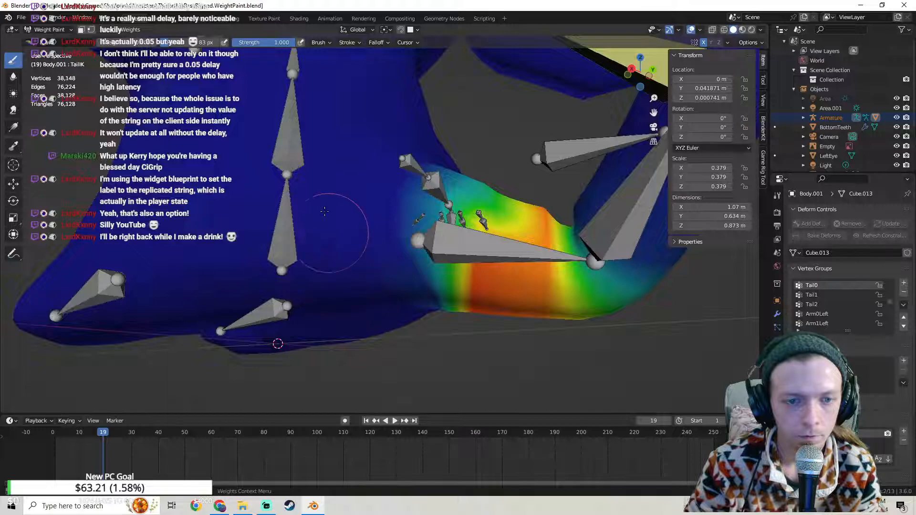
middle_drag(325, 212, 340, 271)
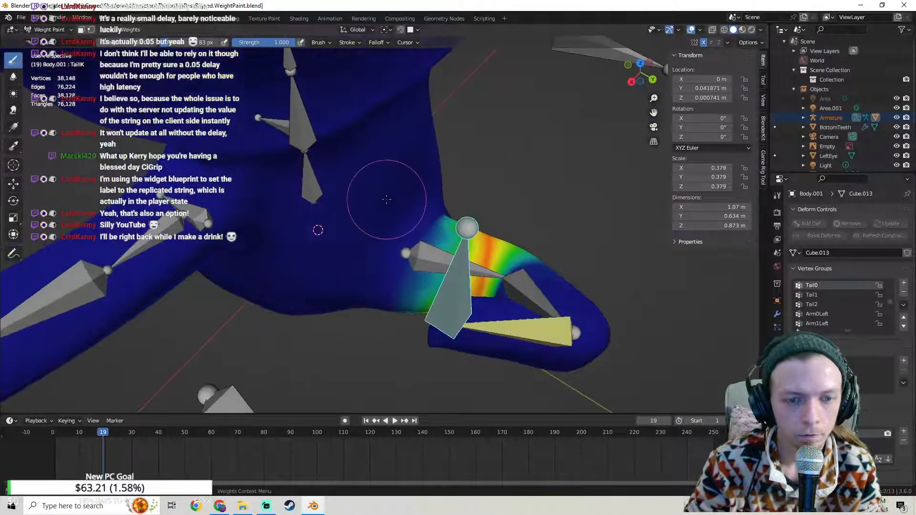
middle_drag(387, 200, 400, 199)
middle_drag(447, 247, 422, 196)
middle_drag(413, 272, 428, 197)
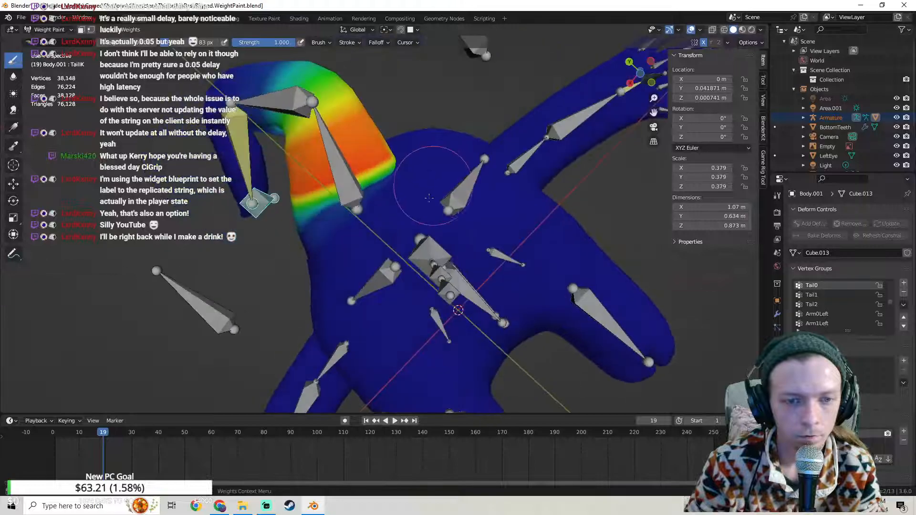
middle_drag(321, 265, 470, 387)
mouse_move(373, 265)
middle_down()
mouse_move(321, 216)
mouse_move(334, 239)
mouse_move(352, 217)
mouse_move(370, 214)
middle_up()
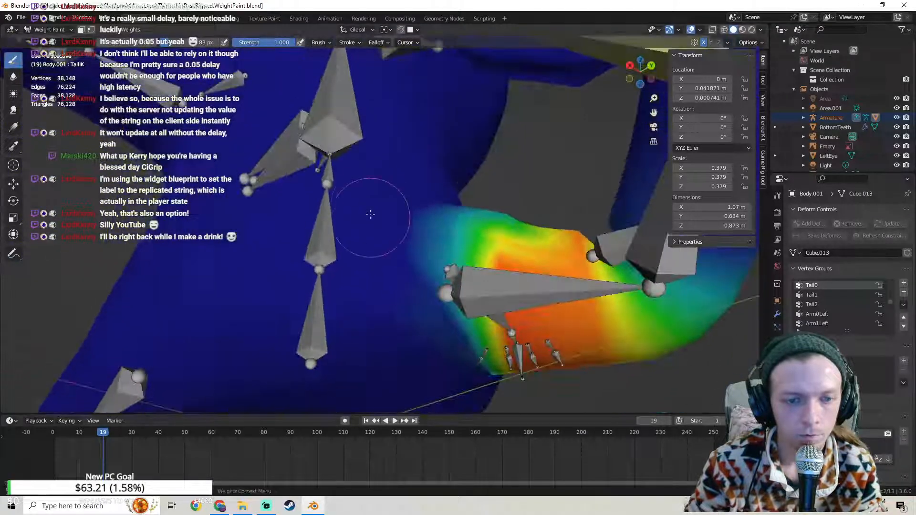
middle_drag(332, 272, 350, 342)
mouse_move(362, 300)
middle_down()
mouse_move(391, 135)
mouse_move(403, 221)
mouse_move(181, 253)
middle_up()
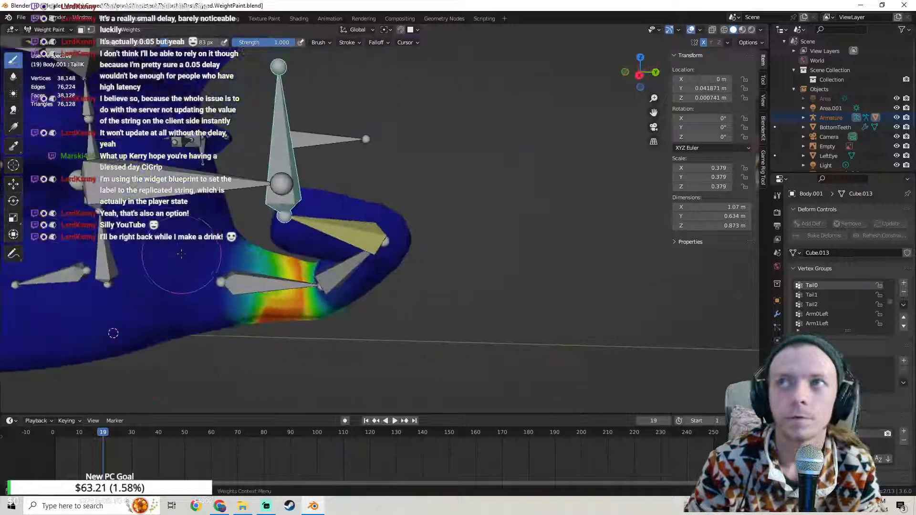
Step: Leave Weight Paint for Object Mode, reselect the armature together with the body mesh, and re-enter Weight Paint on the body
shift+middle_drag(113, 332, 137, 308)
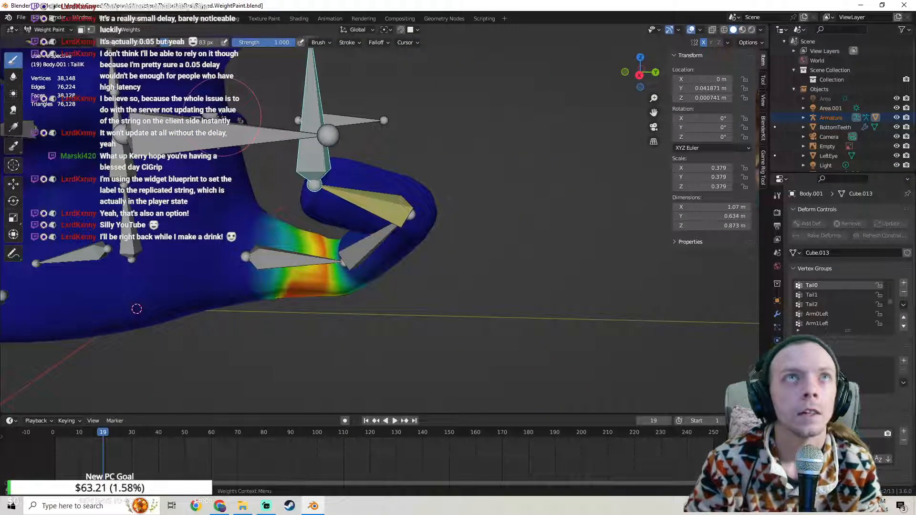
click(61, 42)
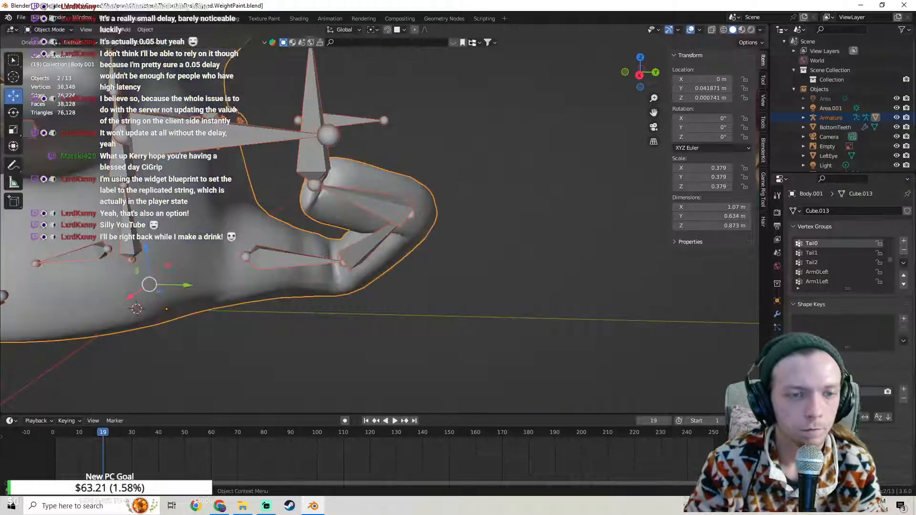
click(313, 95)
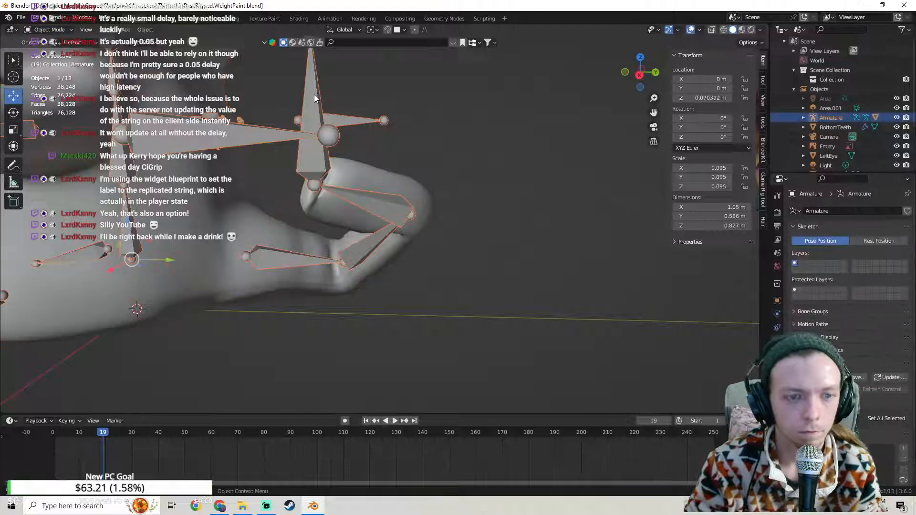
middle_drag(300, 212, 346, 248)
shift+click(341, 234)
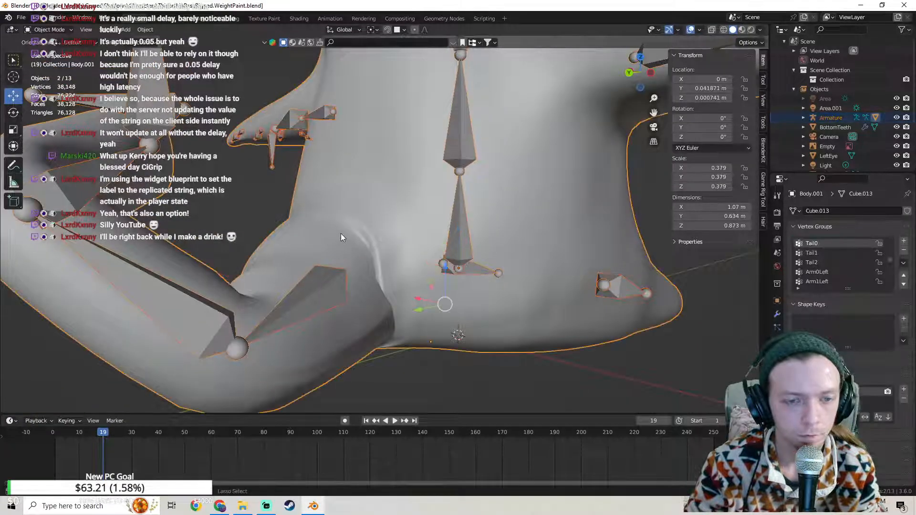
key(ctrl+Tab)
scroll(372, 235, up, 2)
mouse_move(378, 231)
shift+middle_down()
mouse_move(364, 201)
mouse_move(459, 218)
mouse_move(556, 201)
mouse_move(150, 282)
shift+middle_up()
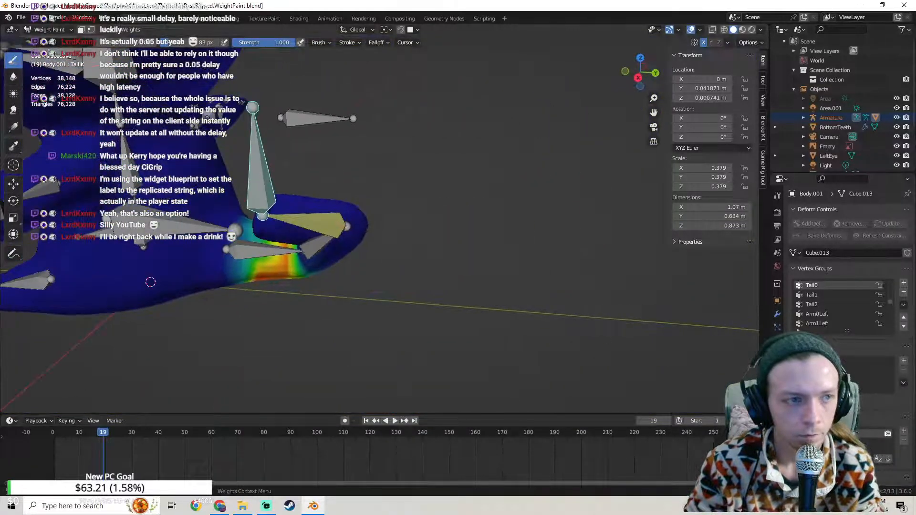
Step: Leave Weight Paint for Object Mode, select the armature alone, and switch it to Pose Mode
click(67, 30)
click(48, 42)
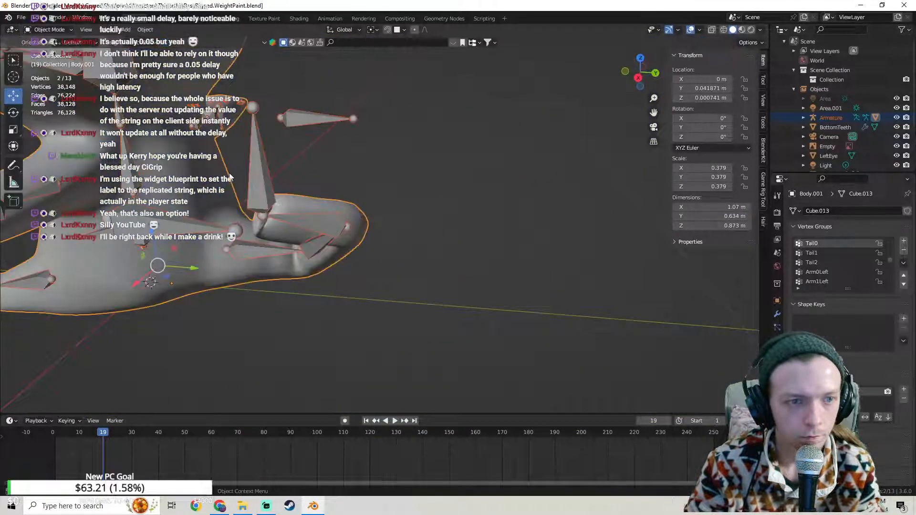
click(253, 155)
click(47, 29)
click(48, 62)
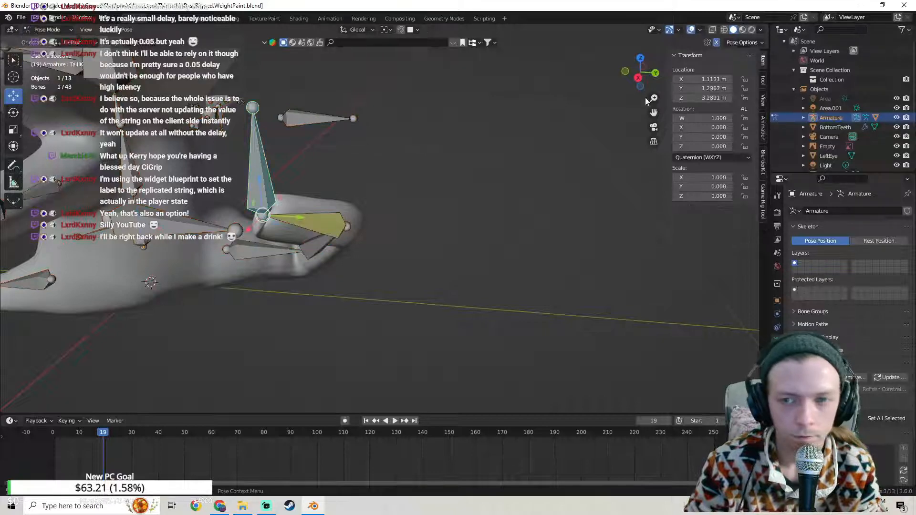
Step: Reset the tail control bone's X, Y and Z location to 0 m
text(0)
key(Return)
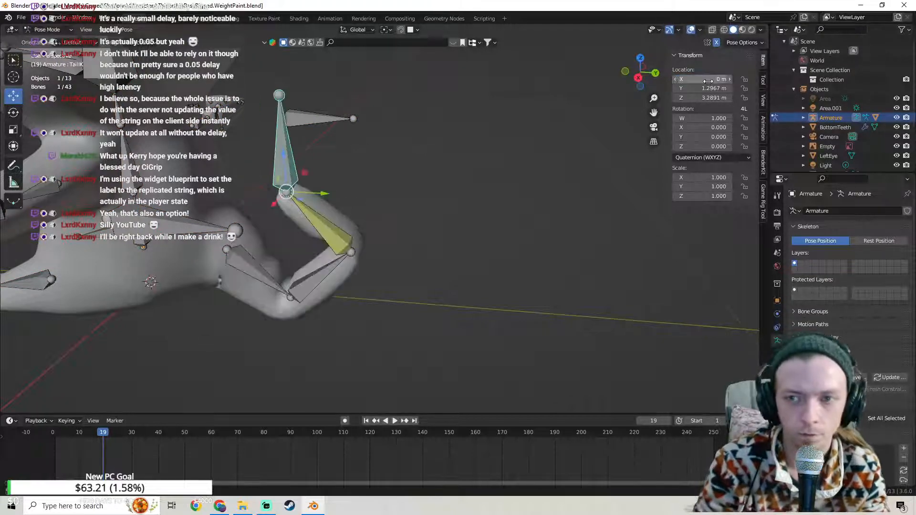
text(0)
key(Return)
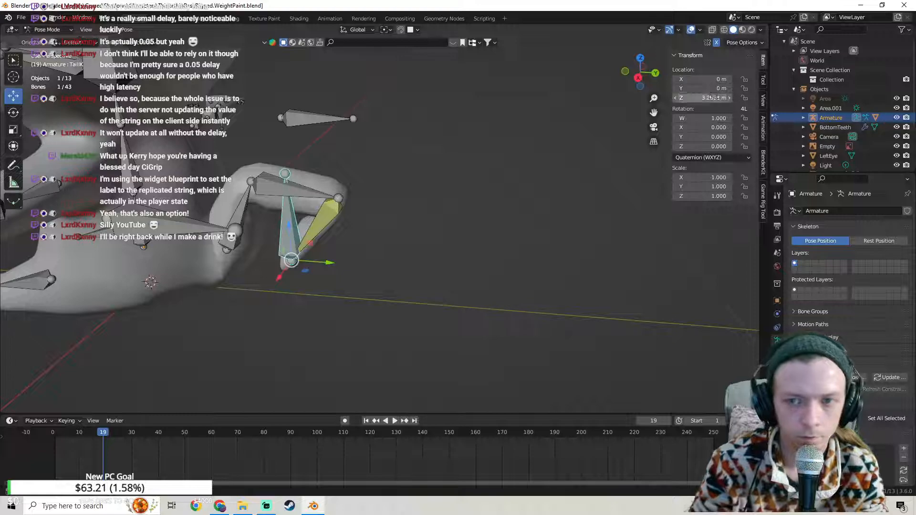
text(0)
key(Return)
Step: Try bending the tail upward by moving its control bone, and undo the move
middle_drag(491, 225, 532, 178)
key(g)
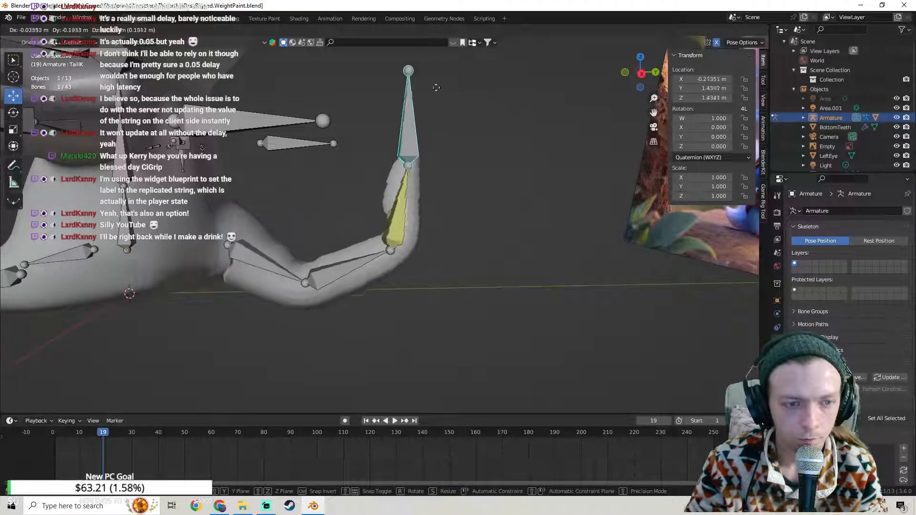
click(413, 396)
key(ctrl+z)
shift+middle_drag(370, 282, 441, 381)
key(h)
key(alt+h)
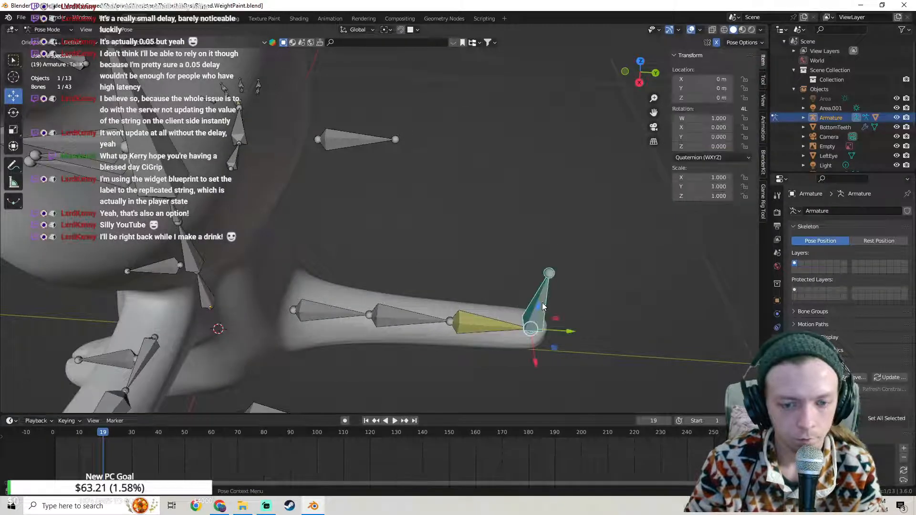
key(g)
key(Escape)
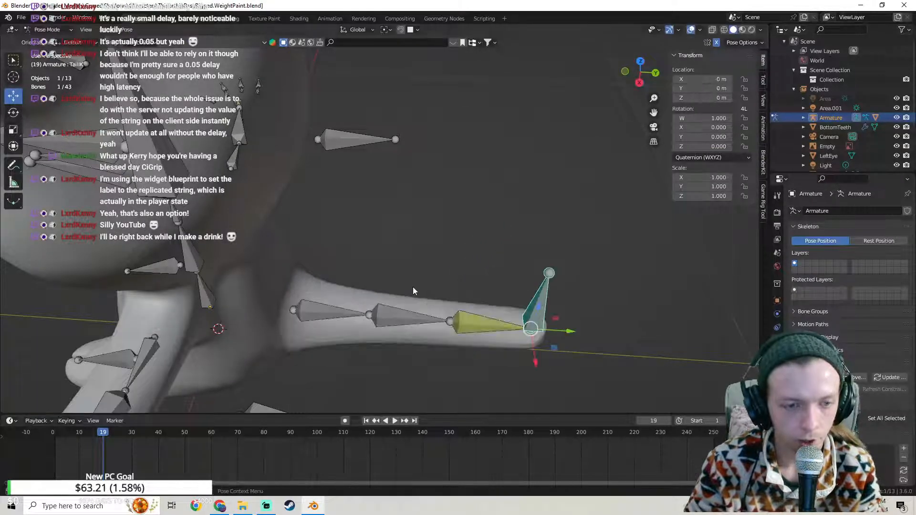
Step: Return to Object Mode, select the armature with the body mesh as the active object, and enter Weight Paint mode
middle_drag(413, 287, 405, 345)
click(51, 29)
click(54, 41)
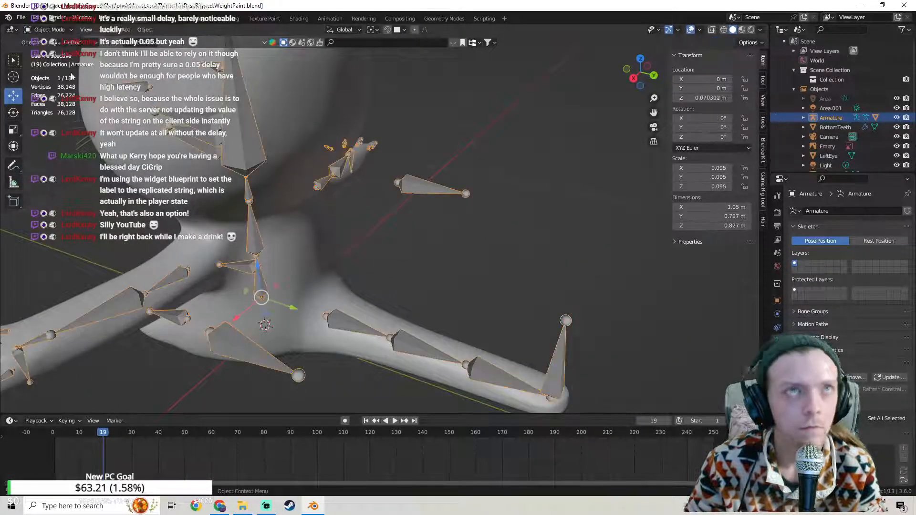
shift+middle_drag(242, 207, 251, 182)
scroll(332, 292, up, 2)
shift+click(333, 324)
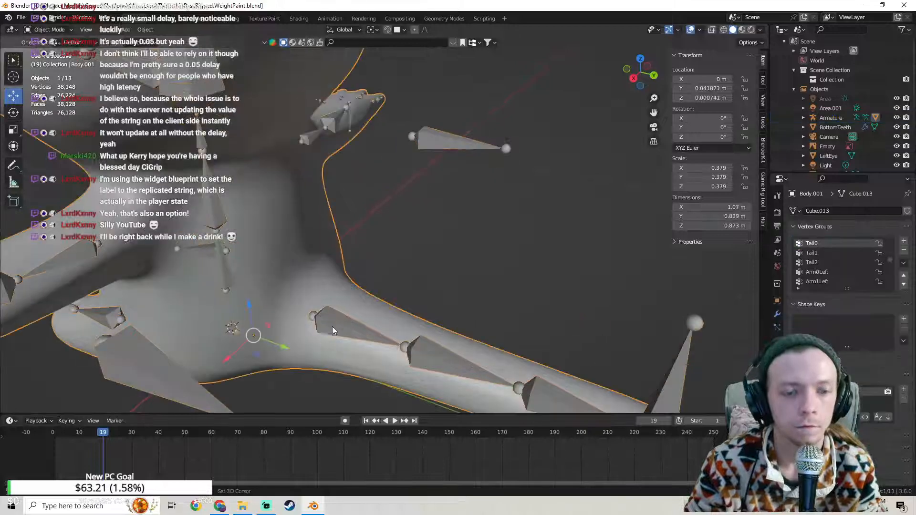
shift+click(220, 223)
click(42, 30)
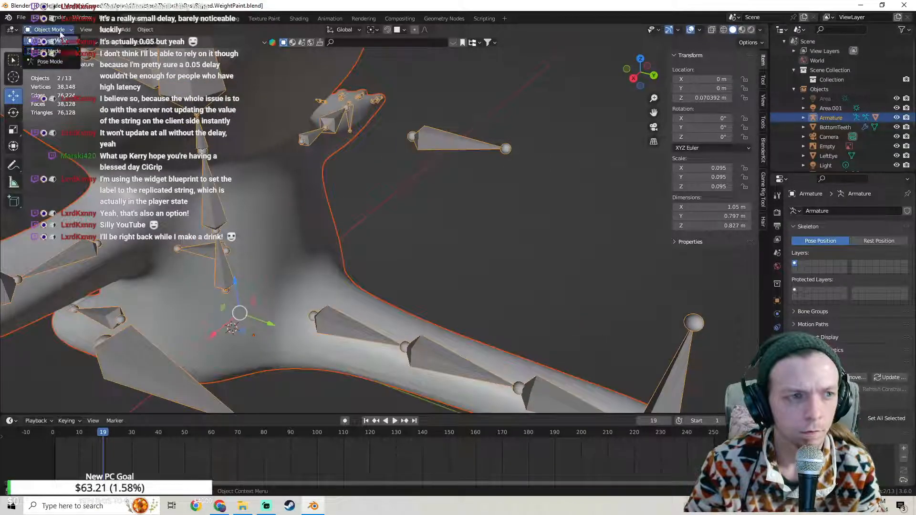
click(354, 299)
click(338, 319)
shift+click(359, 302)
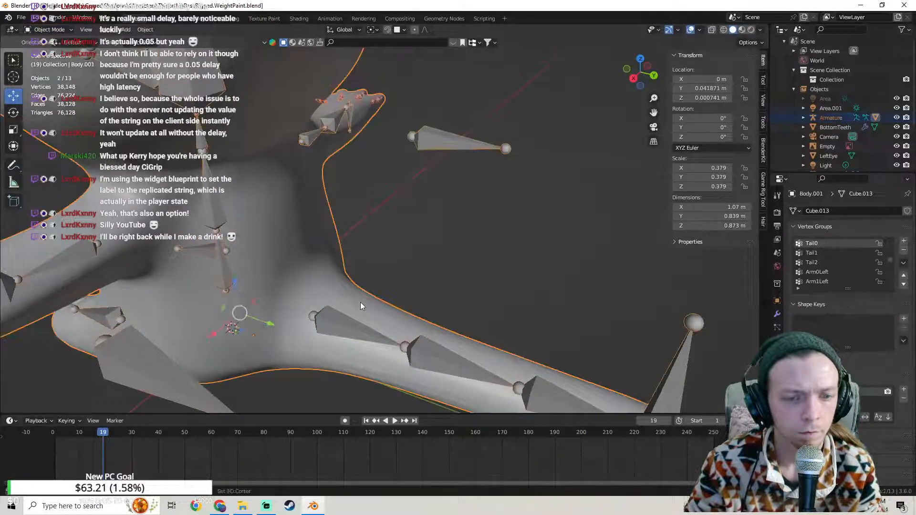
click(46, 30)
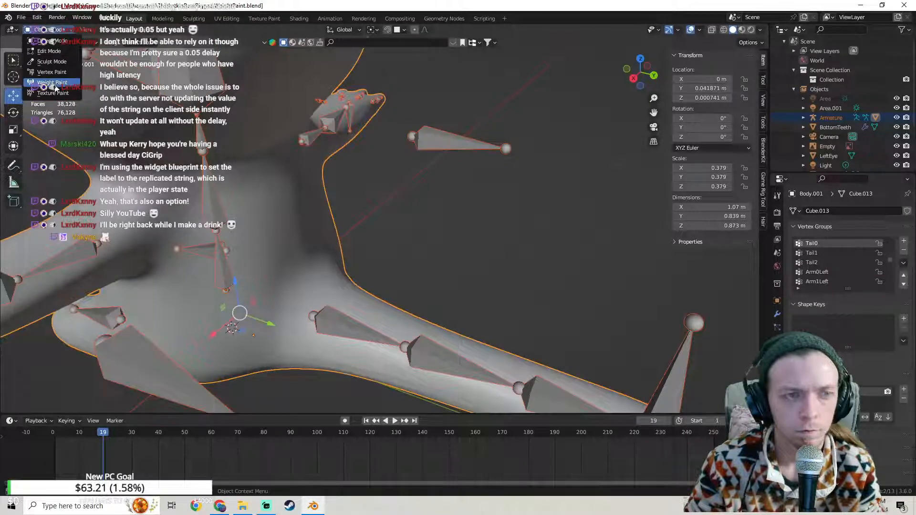
click(56, 87)
Step: Go back to Object Mode, select only the armature, and put it in Pose Mode
mouse_move(280, 210)
middle_down()
mouse_move(379, 253)
mouse_move(478, 183)
mouse_move(327, 268)
middle_up()
scroll(350, 246, up, 2)
click(45, 30)
click(54, 39)
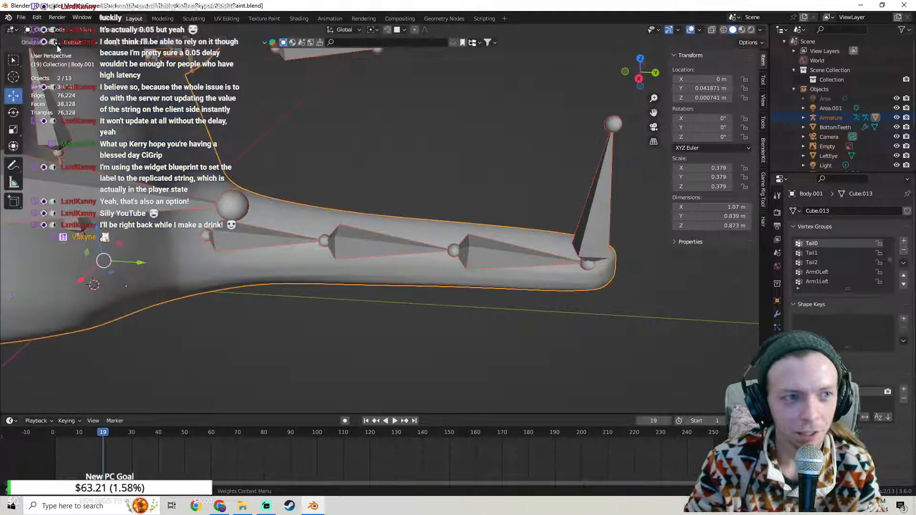
click(604, 202)
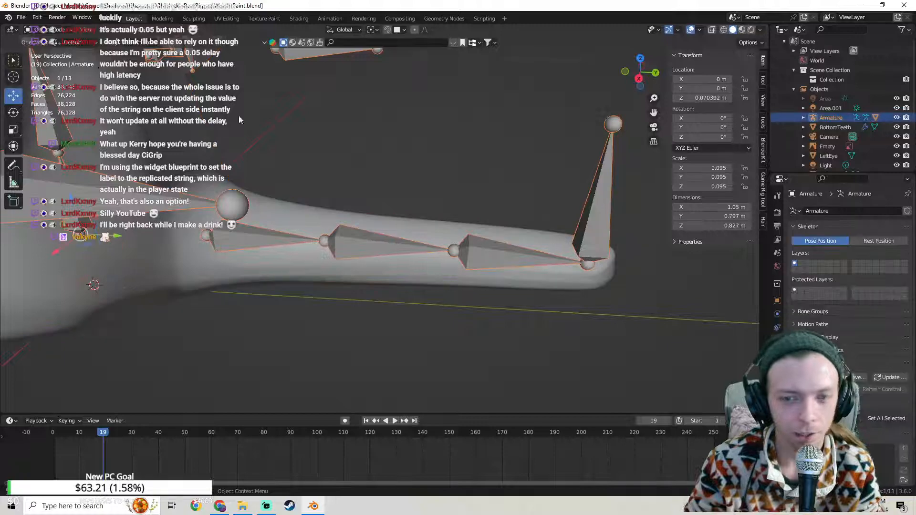
click(53, 31)
click(48, 62)
Step: Move the tail control bone slightly toward the body so the tail arches upward at its base
key(g)
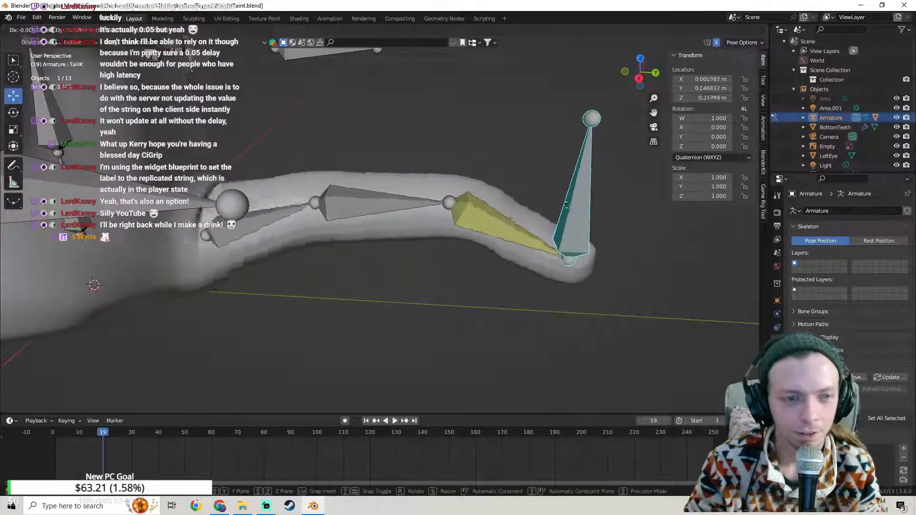
click(566, 204)
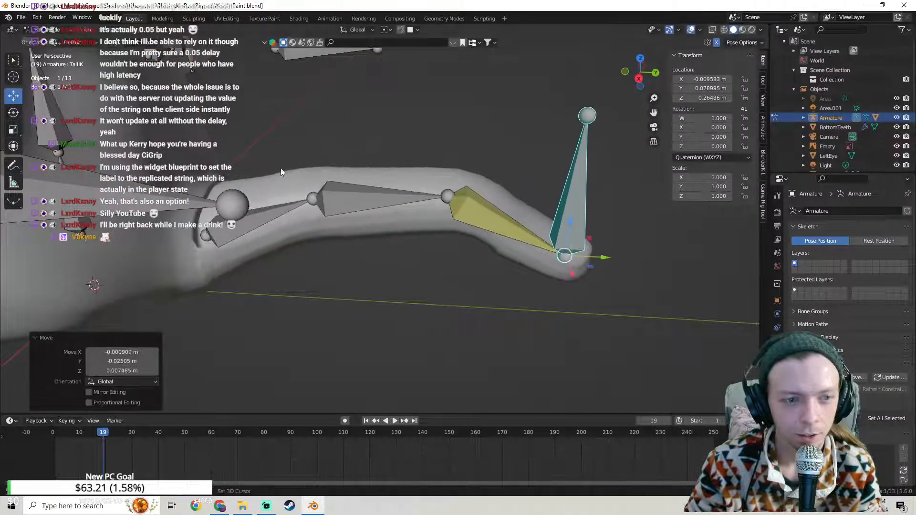
scroll(416, 279, up, 1)
shift+middle_drag(267, 191, 398, 230)
scroll(426, 248, up, 1)
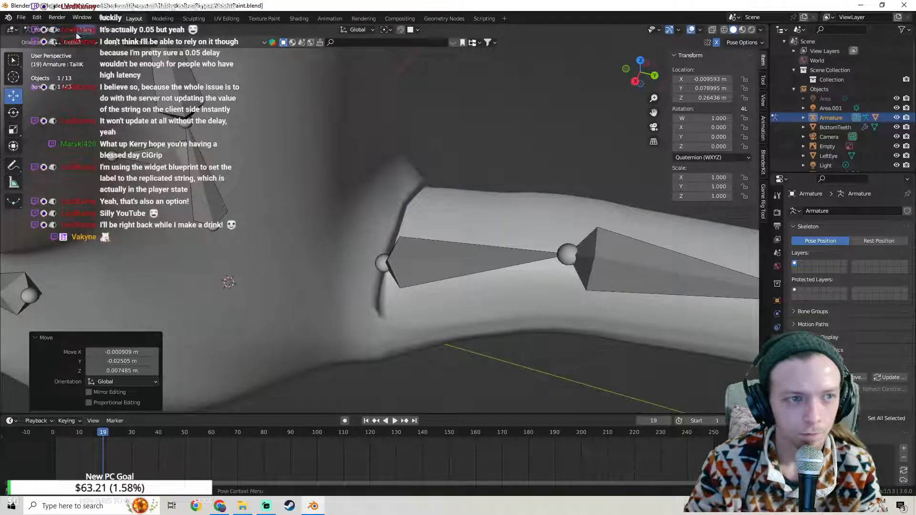
Step: Switch the posed armature to Object Mode, add the body mesh to the selection, and enter Weight Paint mode
click(49, 30)
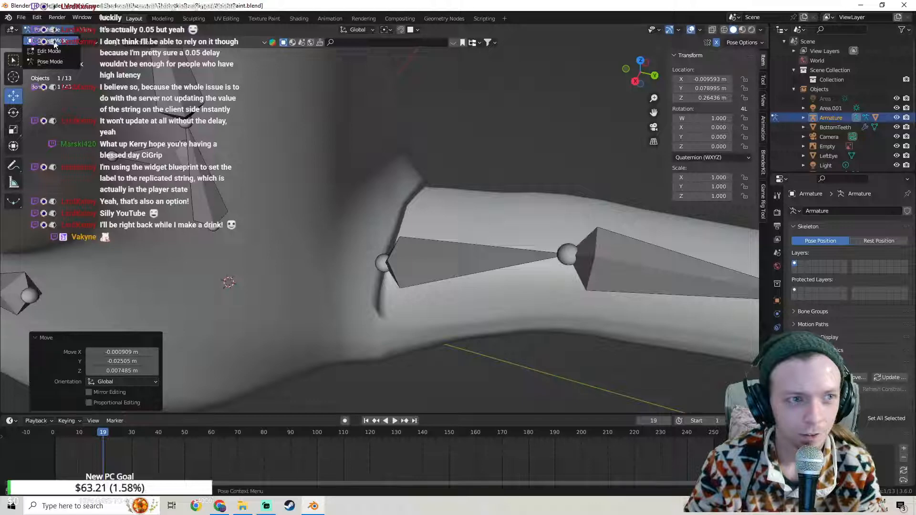
click(54, 41)
shift+click(469, 211)
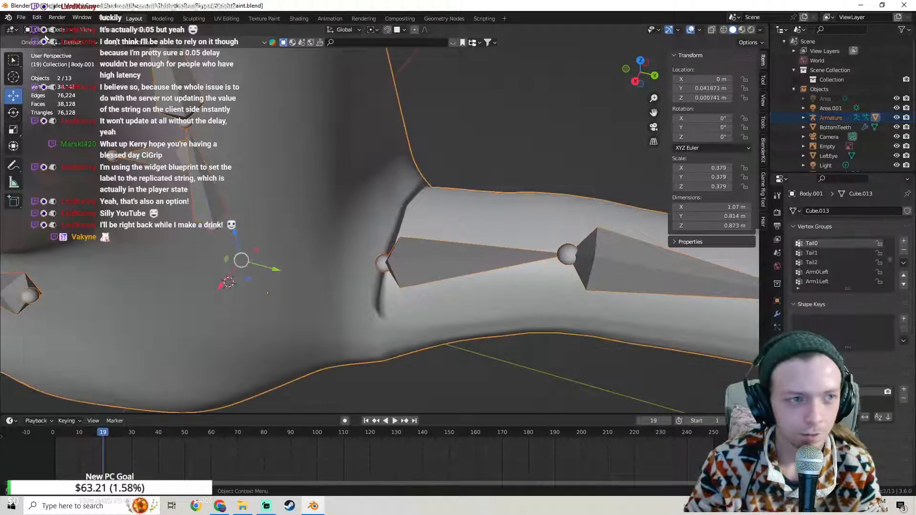
click(47, 30)
click(56, 83)
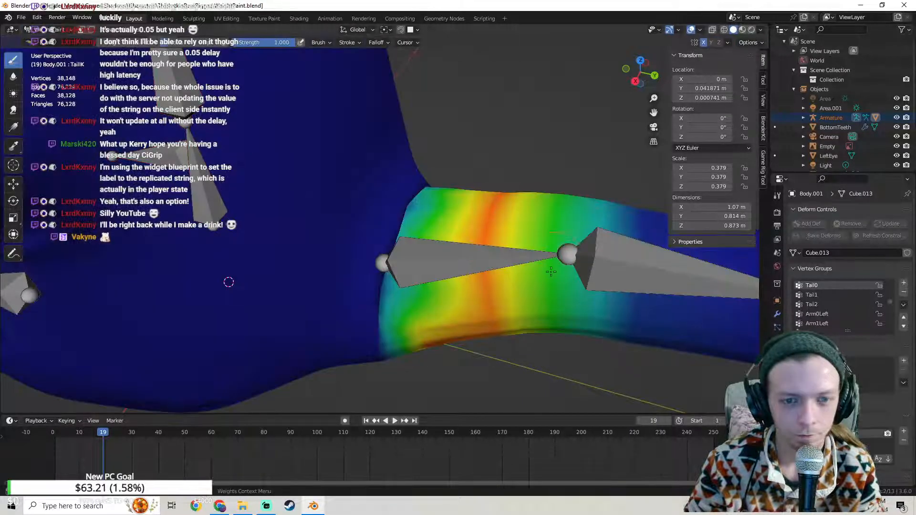
Step: Select the Tail0 bone and paint light Tail0 weight onto the body around the crease at the tail's base
mouse_move(551, 271)
middle_down()
mouse_move(548, 237)
mouse_move(563, 220)
mouse_move(321, 219)
mouse_move(270, 317)
mouse_move(511, 239)
mouse_move(341, 199)
mouse_move(313, 180)
mouse_move(217, 317)
mouse_move(225, 305)
middle_up()
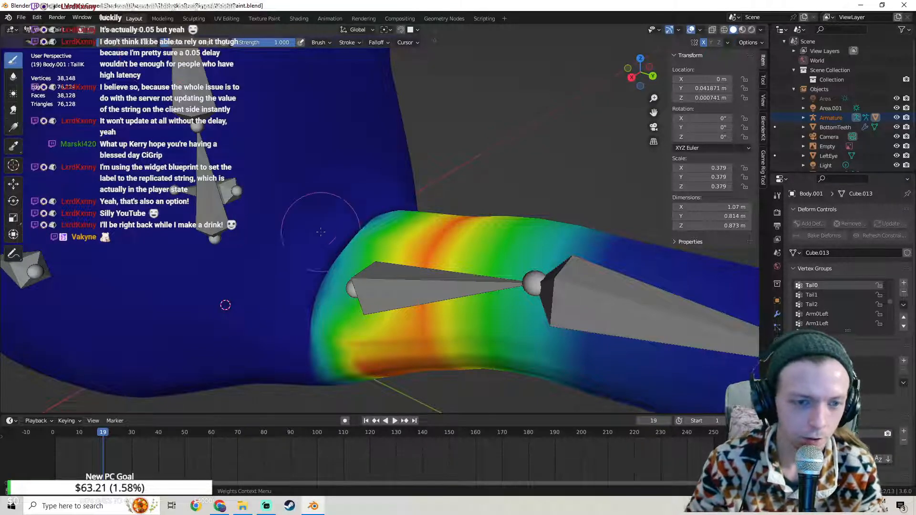
middle_drag(225, 305, 195, 302)
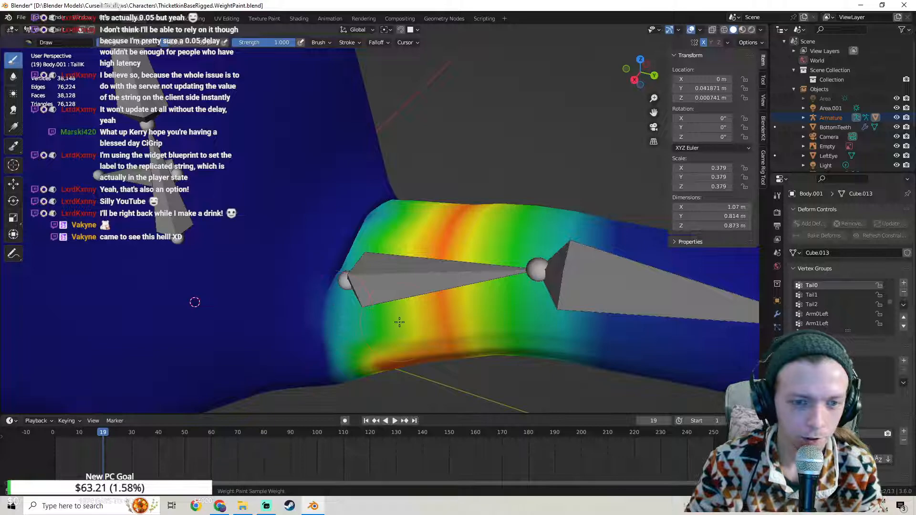
ctrl+click(394, 279)
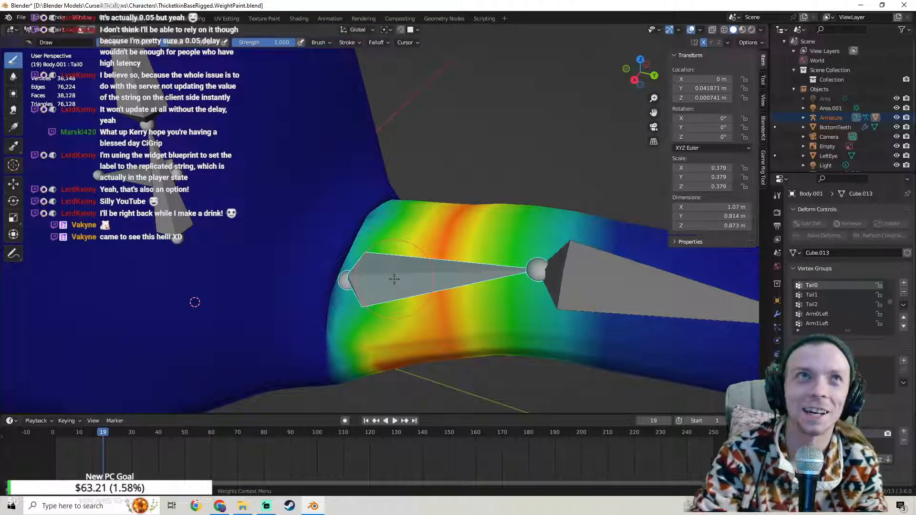
middle_drag(194, 302, 223, 238)
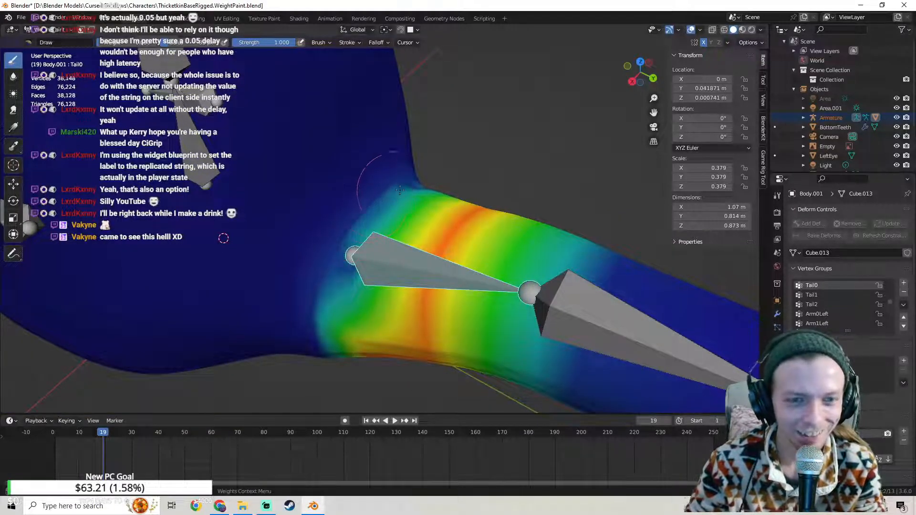
mouse_move(400, 190)
middle_down()
mouse_move(419, 267)
mouse_move(473, 355)
middle_up()
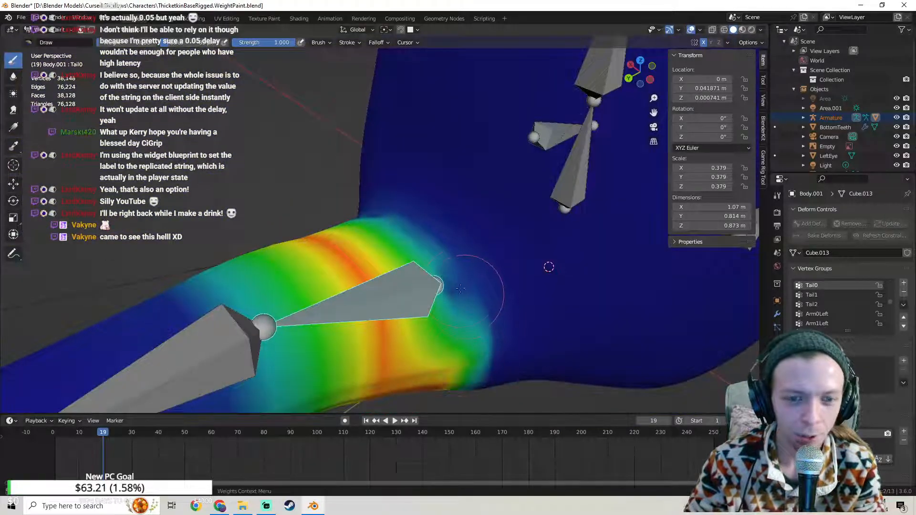
Step: Examine the Tail0 weight falloff around the arched tail's base from both sides, above, behind and below
scroll(455, 284, down, 6)
middle_drag(315, 296, 474, 248)
scroll(451, 231, up, 6)
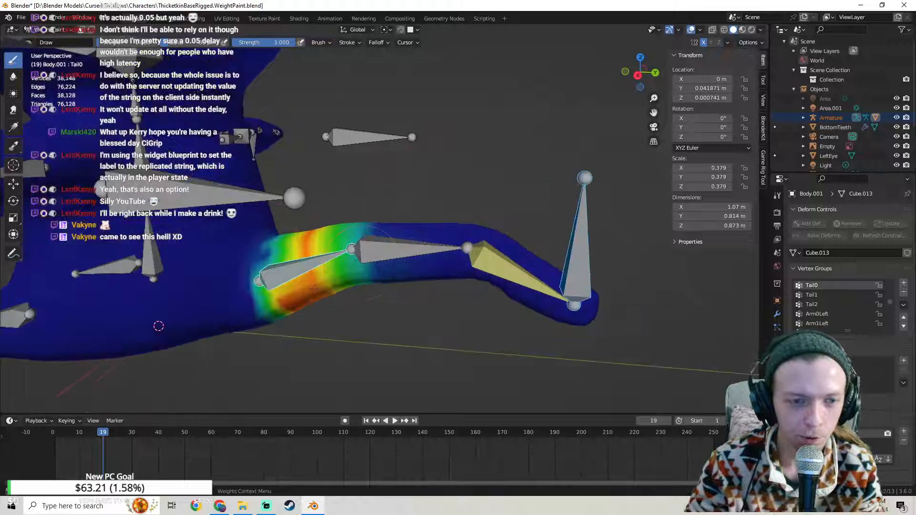
mouse_move(405, 286)
middle_down()
mouse_move(371, 300)
mouse_move(393, 366)
middle_up()
scroll(372, 301, up, 3)
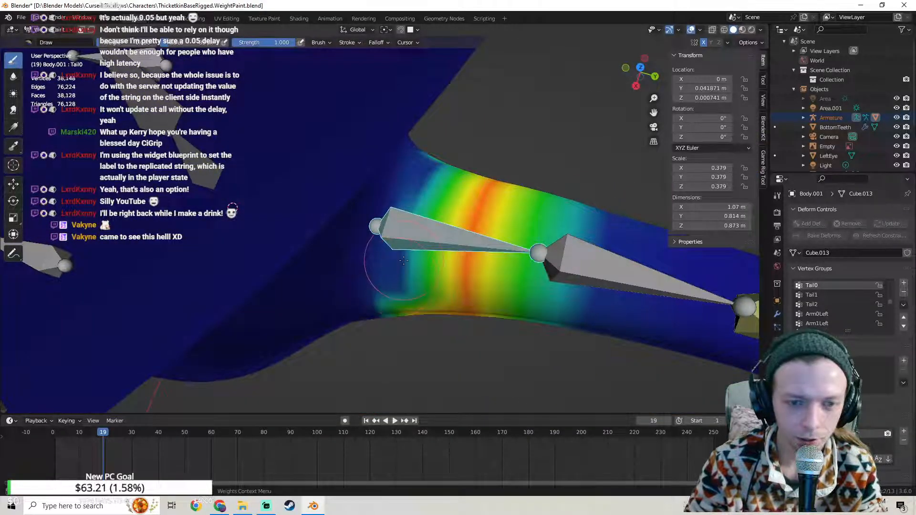
middle_drag(403, 261, 398, 236)
mouse_move(383, 280)
middle_down()
mouse_move(374, 223)
mouse_move(395, 303)
mouse_move(342, 236)
mouse_move(451, 213)
middle_up()
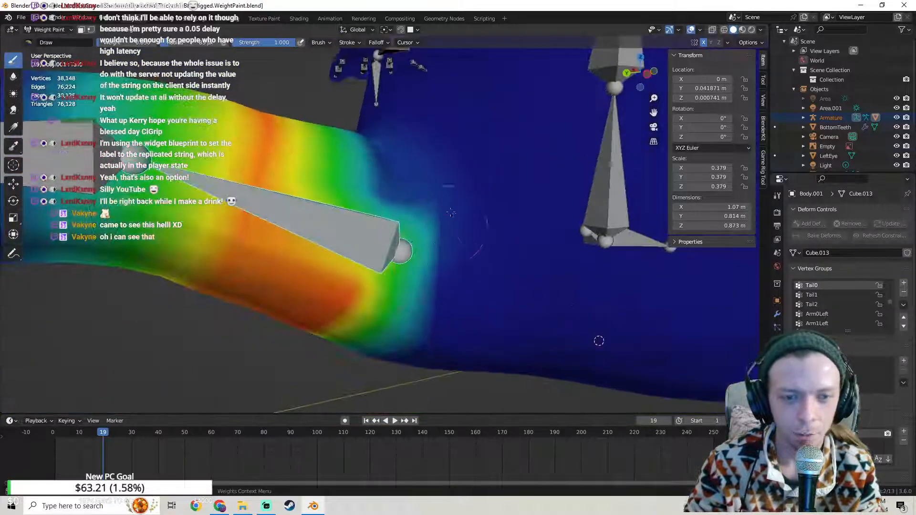
middle_drag(425, 286, 423, 169)
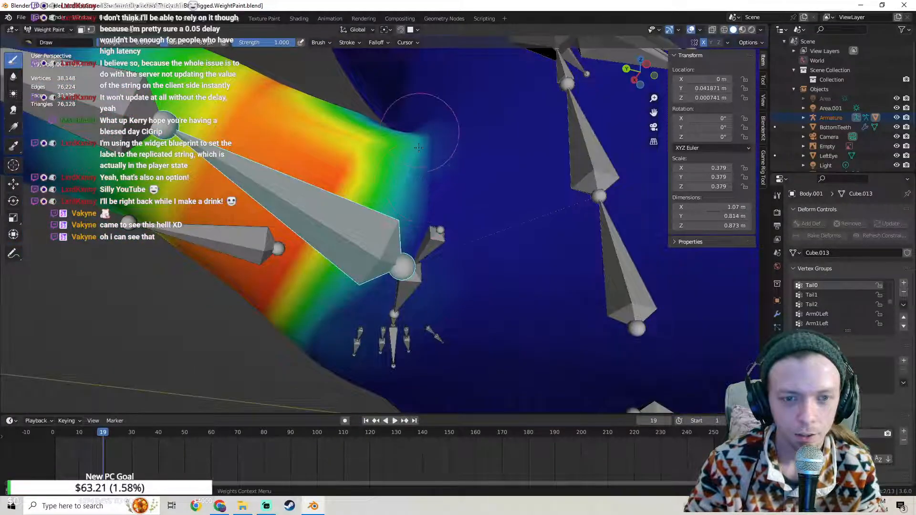
middle_drag(403, 216, 496, 290)
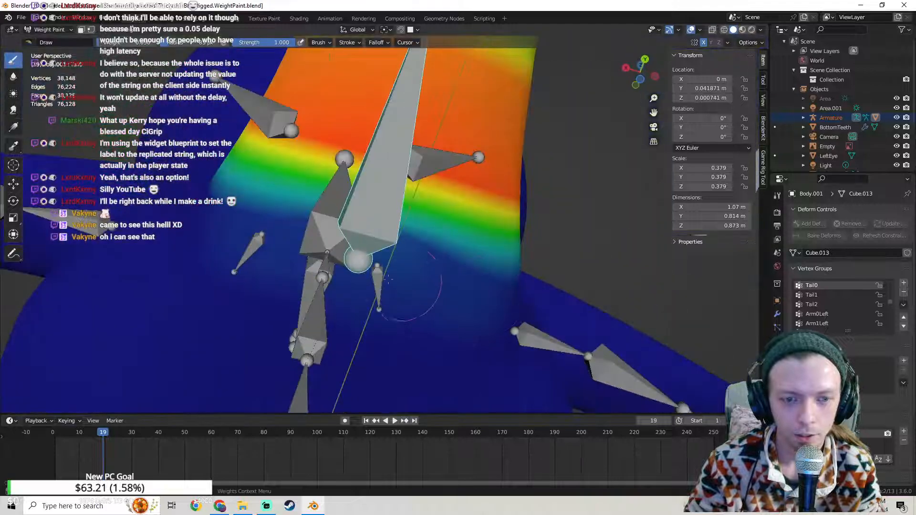
middle_drag(389, 279, 322, 324)
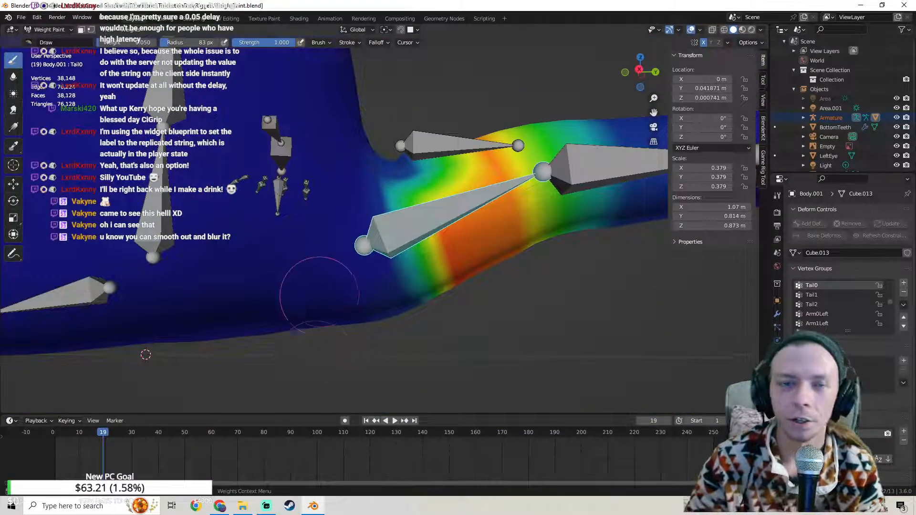
middle_drag(441, 248, 458, 229)
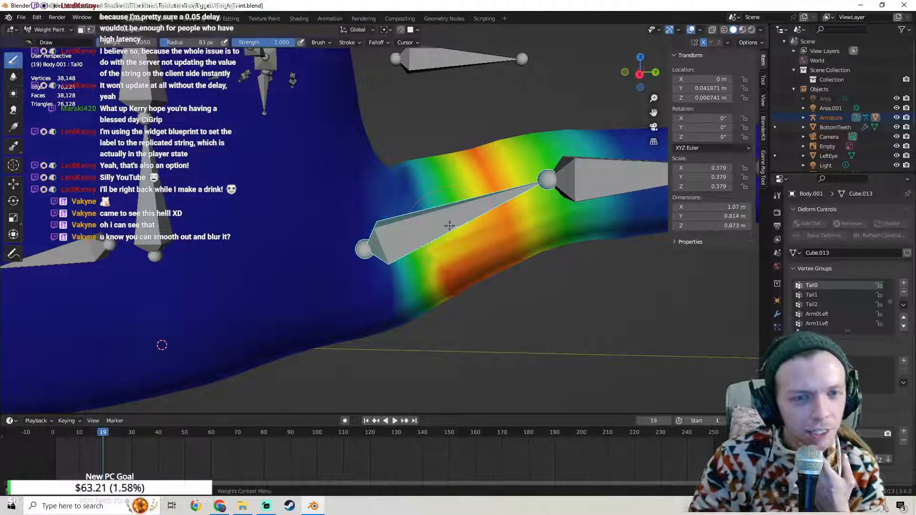
scroll(441, 233, down, 4)
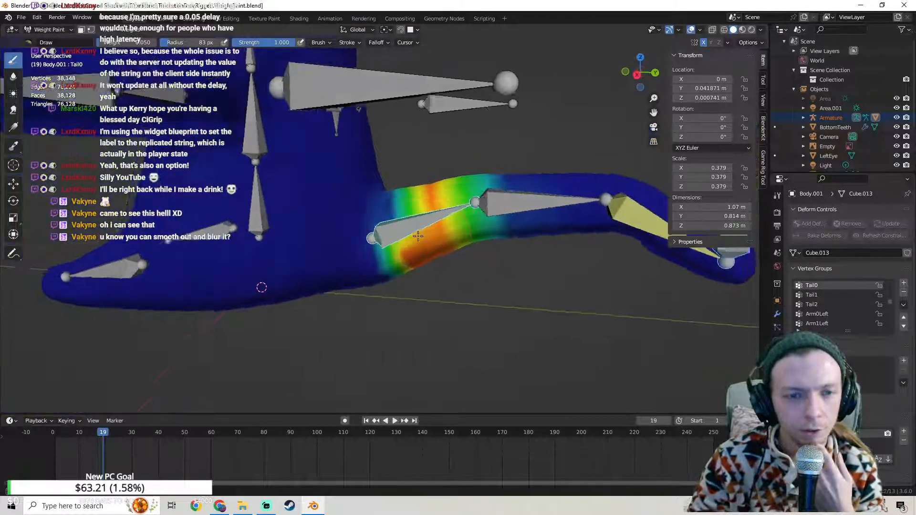
middle_drag(418, 235, 409, 239)
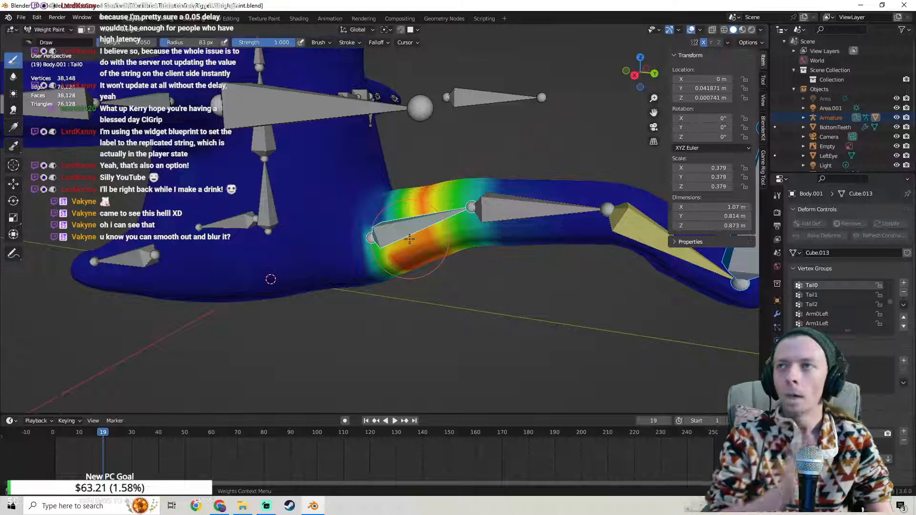
scroll(417, 206, up, 5)
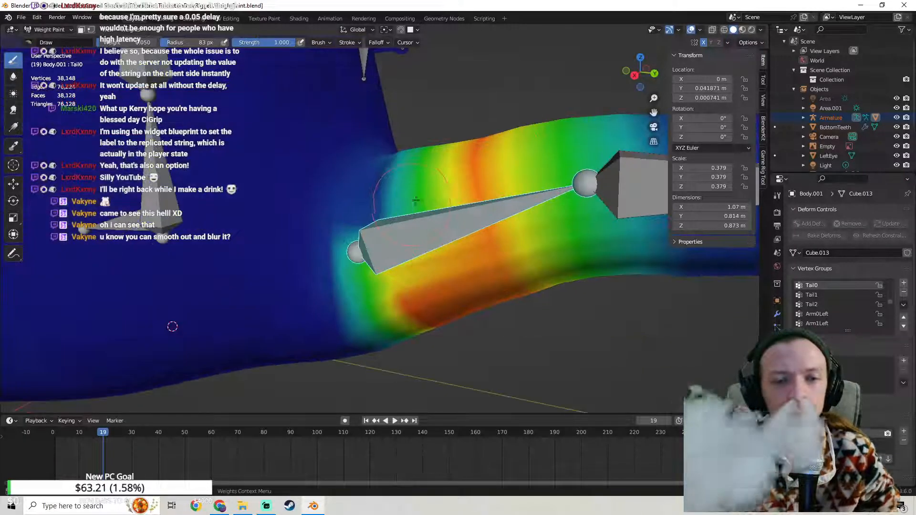
Step: Inspect the Tail0 weights where the tail meets the body, both close up and with the whole tail in view
middle_drag(419, 202, 327, 151)
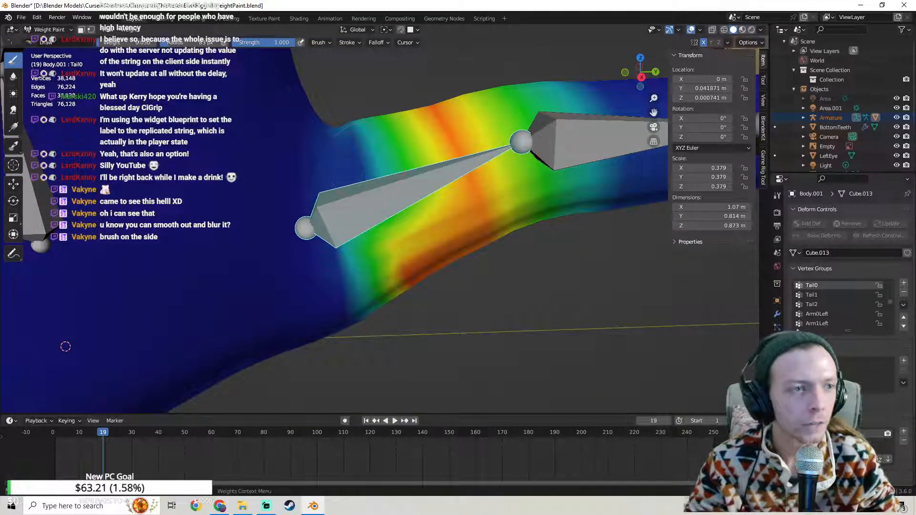
click(30, 43)
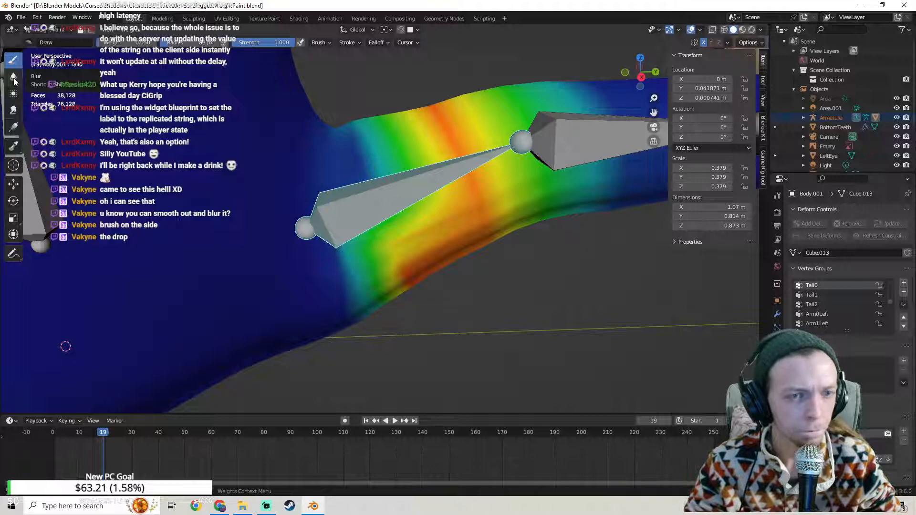
shift+middle_drag(342, 182, 343, 202)
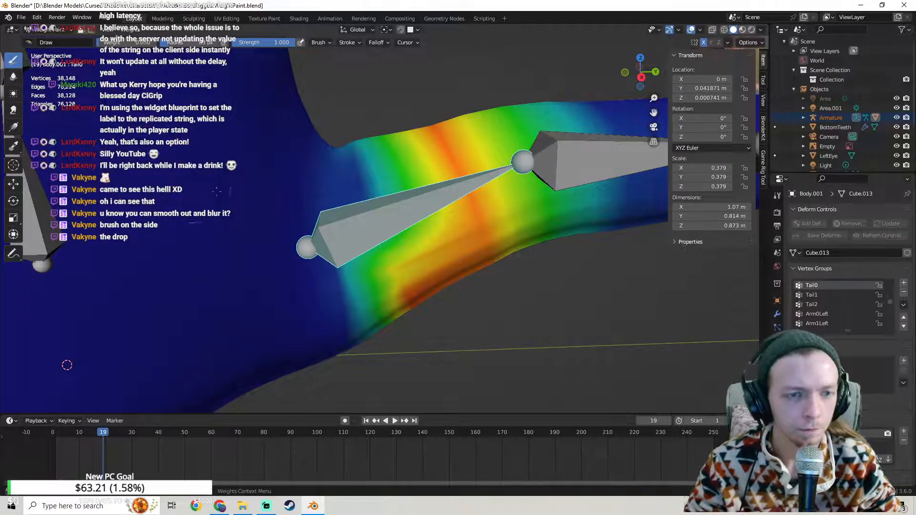
middle_drag(323, 199, 311, 233)
scroll(287, 222, down, 4)
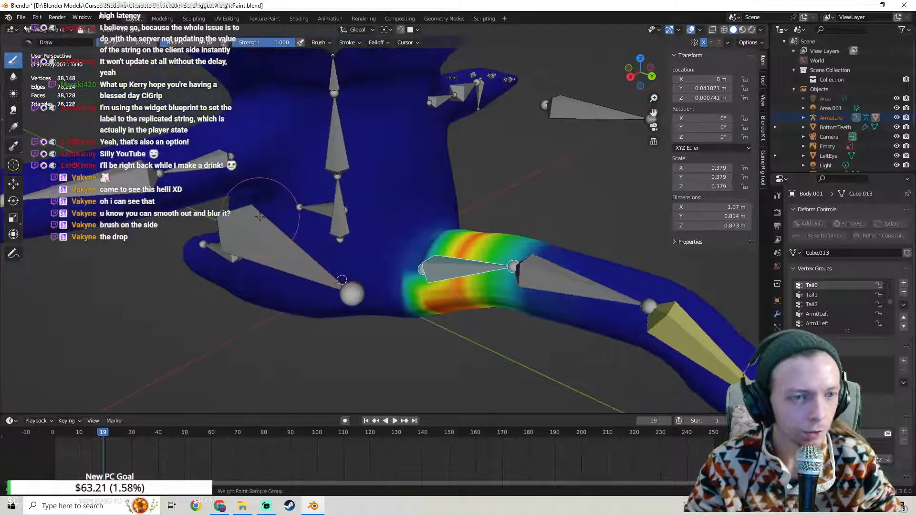
shift+middle_drag(259, 217, 275, 245)
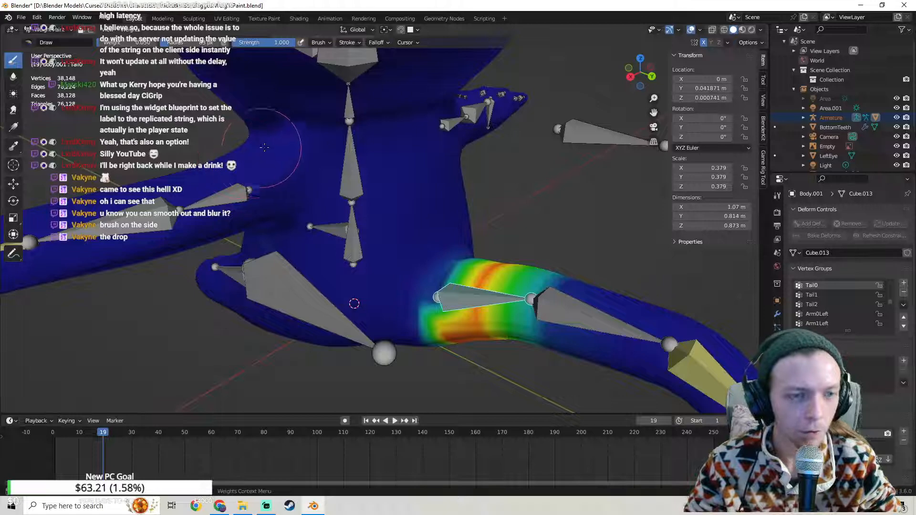
shift+middle_drag(316, 184, 235, 181)
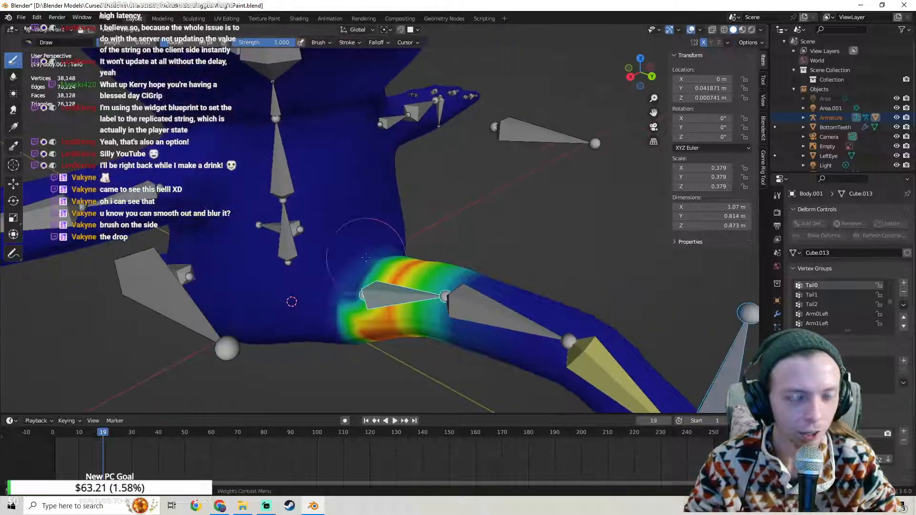
shift+middle_drag(366, 257, 286, 253)
middle_drag(286, 260, 387, 246)
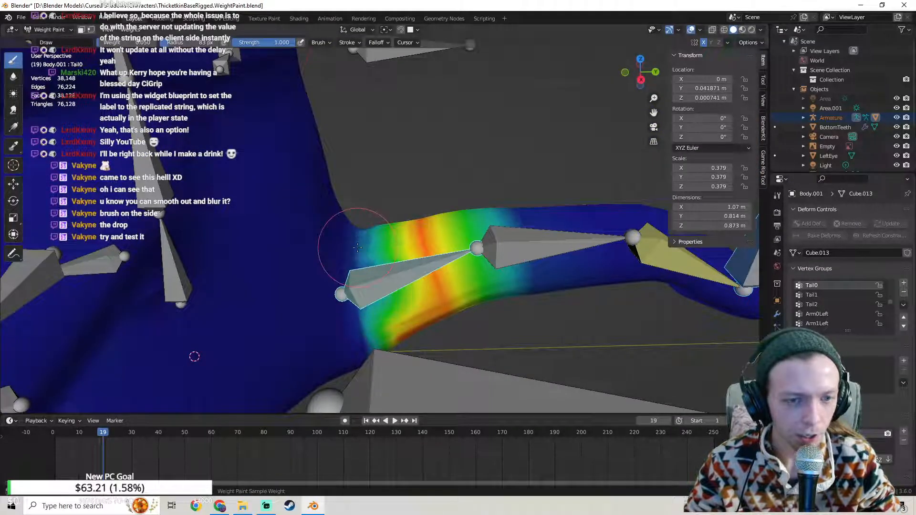
scroll(358, 248, up, 4)
middle_drag(358, 248, 312, 201)
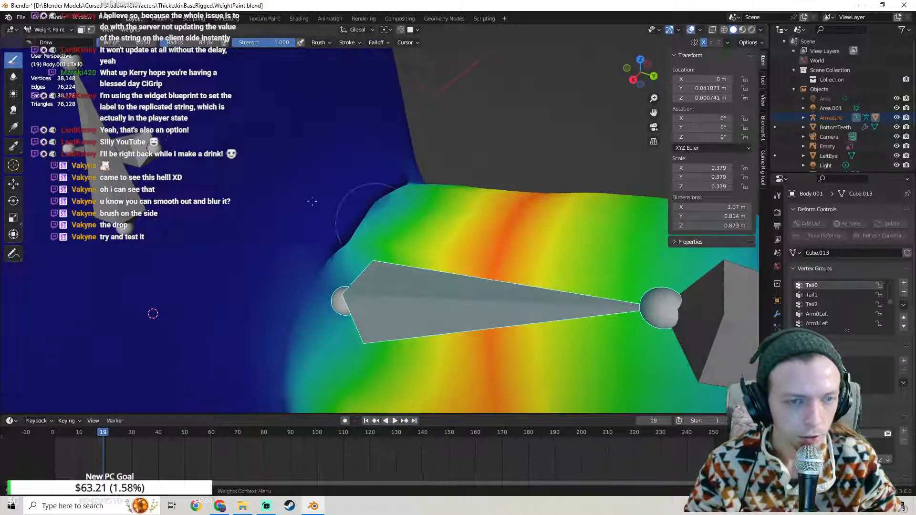
Step: Switch to the Blur brush and soften the Tail0 weight edge around the upper crease and side of the tail's base
click(14, 76)
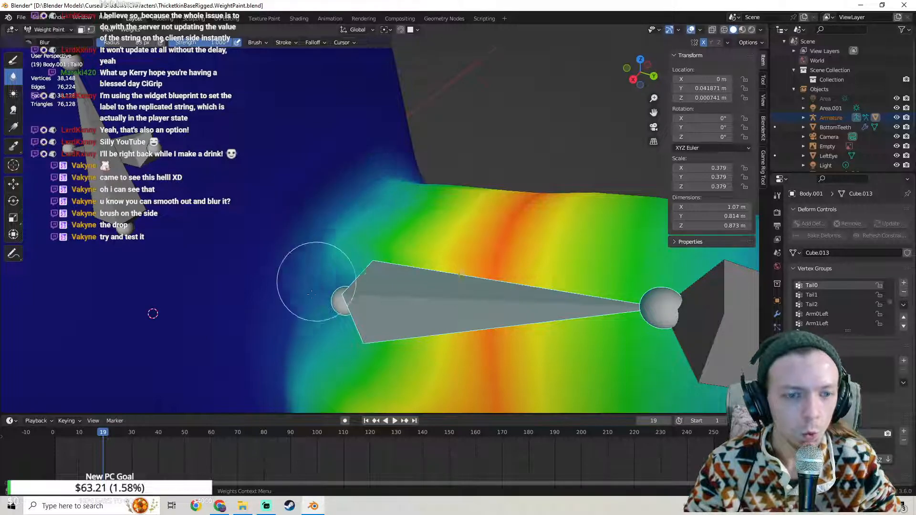
middle_drag(302, 327, 351, 180)
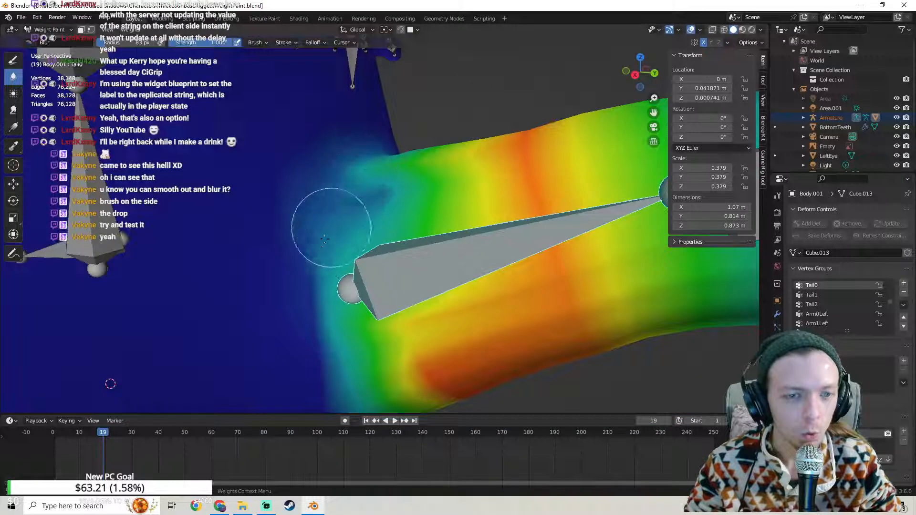
middle_drag(327, 317, 325, 237)
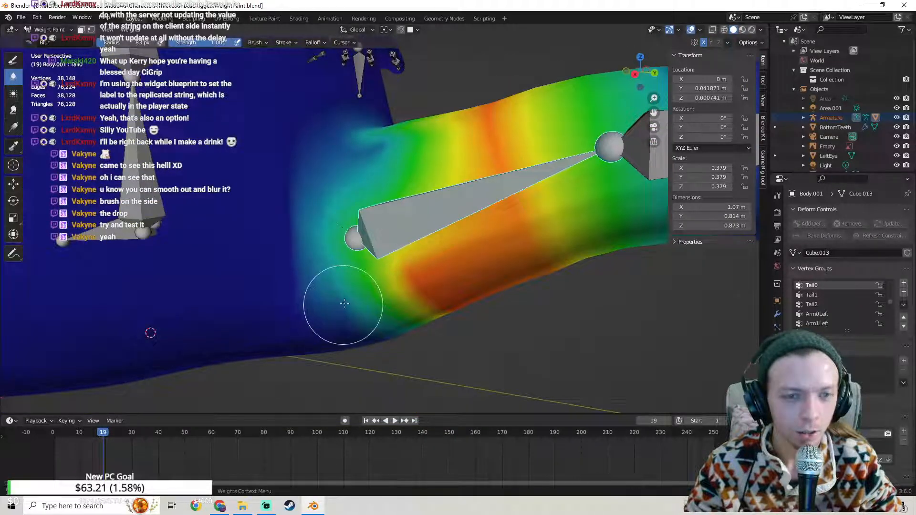
middle_drag(344, 303, 276, 248)
Step: Blur the Tail0 weight transition on the opposite side of the tail's base
middle_drag(224, 205, 369, 153)
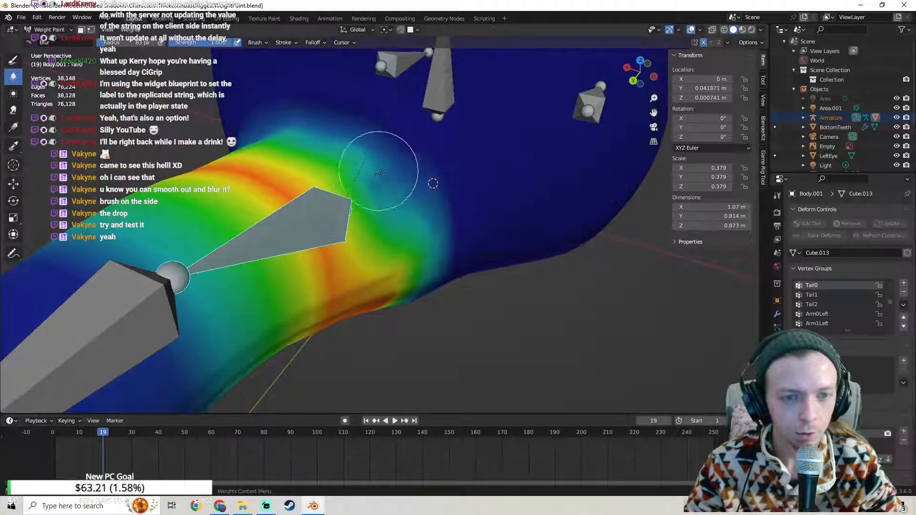
mouse_move(418, 235)
middle_down()
mouse_move(505, 252)
mouse_move(362, 186)
mouse_move(420, 229)
mouse_move(467, 239)
middle_up()
drag(426, 244, 355, 230)
middle_drag(293, 219, 335, 256)
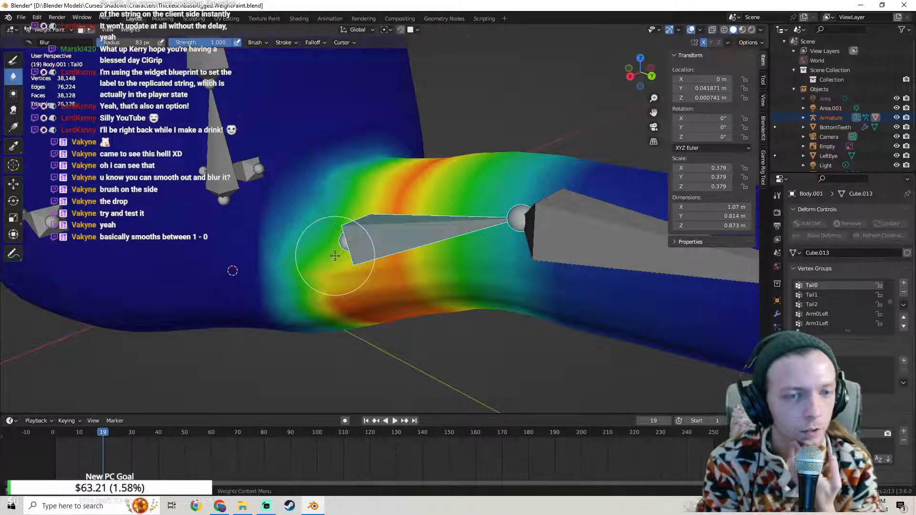
Step: Blur the Tail0 weights further at the top crease and underneath the tail's base where they fade into the body
middle_drag(317, 234, 377, 192)
scroll(397, 186, up, 3)
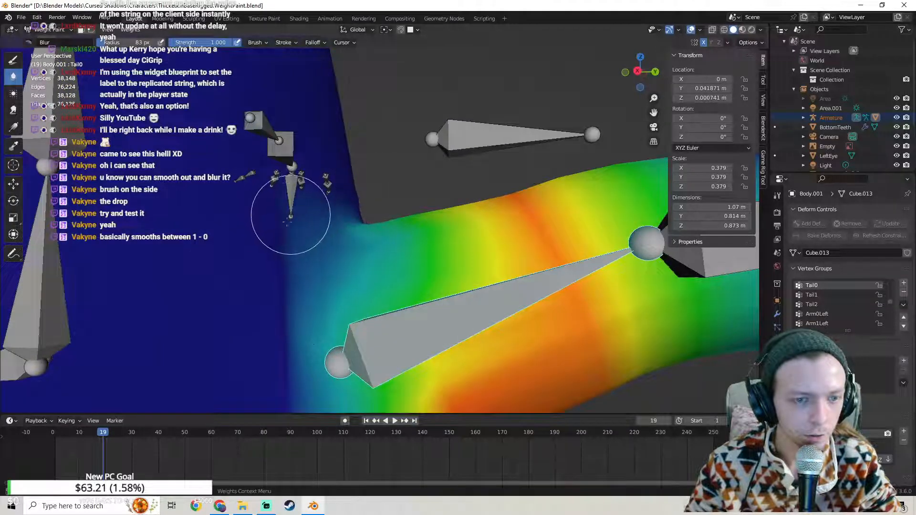
middle_drag(272, 286, 374, 235)
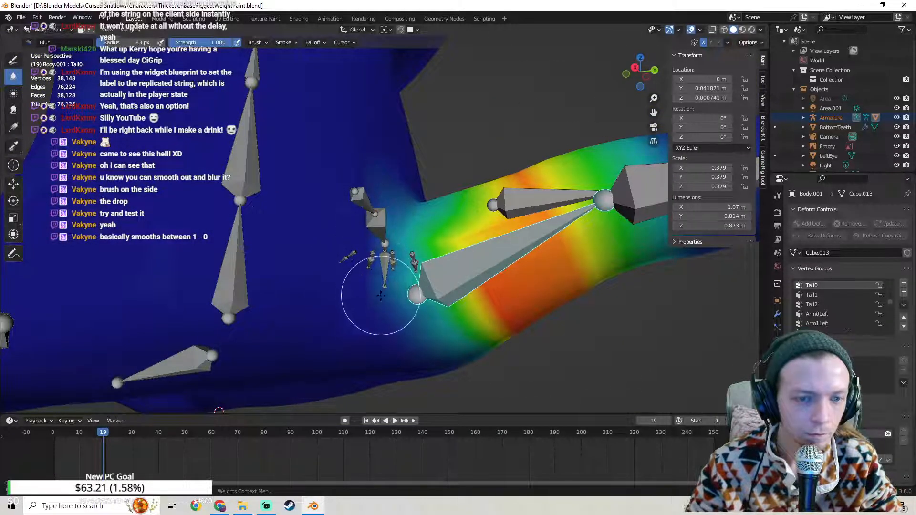
middle_drag(381, 296, 351, 213)
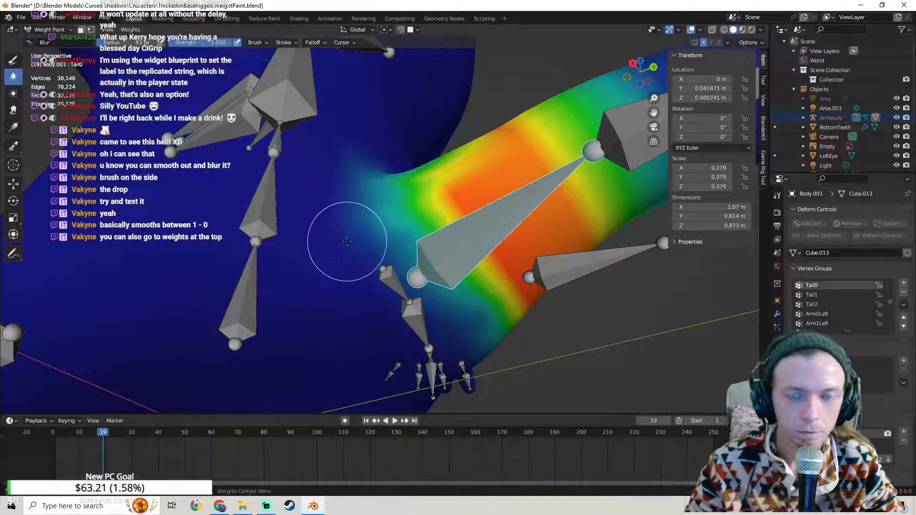
middle_drag(346, 241, 357, 245)
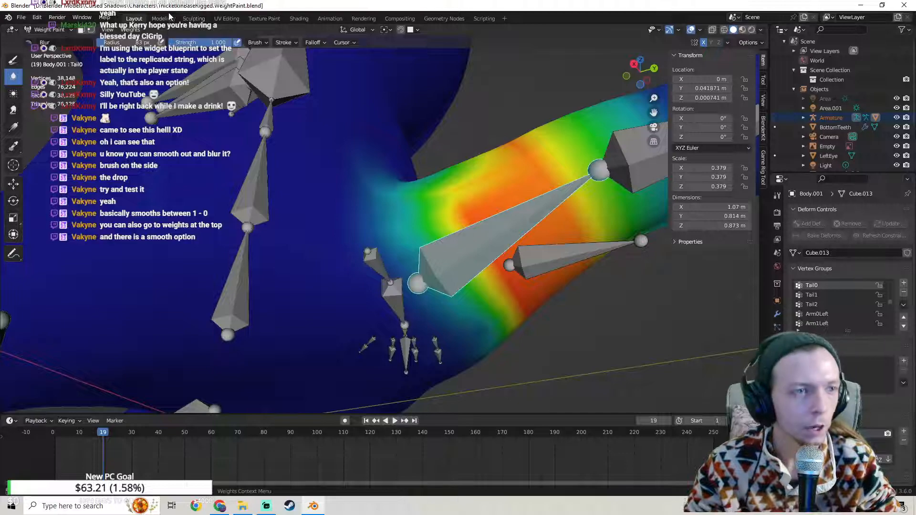
Step: Smooth the vertex weights of the active Tail0 group with a factor of 0.500 and 1 iteration
click(134, 29)
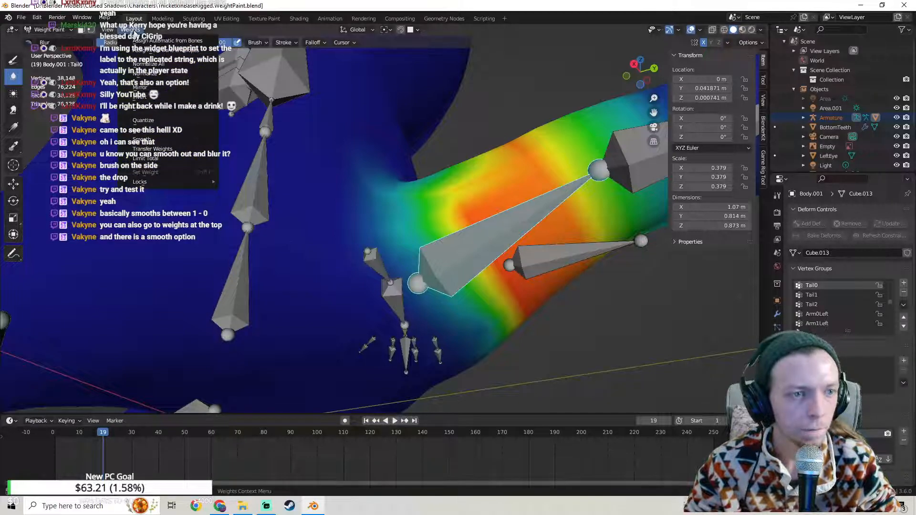
click(142, 140)
middle_drag(395, 194, 478, 249)
middle_drag(169, 403, 594, 399)
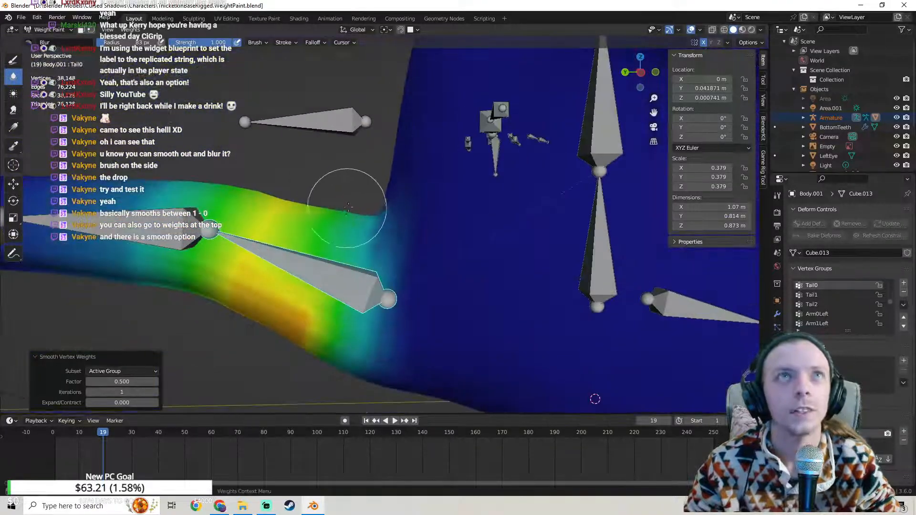
mouse_move(348, 207)
middle_down()
mouse_move(307, 217)
mouse_move(480, 232)
middle_up()
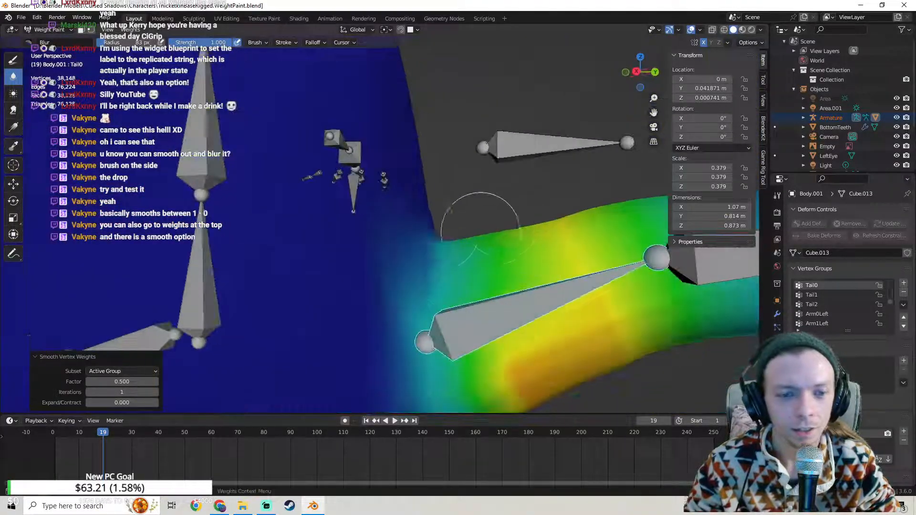
Step: Blur the smoothed Tail0 weights into the body around the tail's base, working over the crease, side and underside
drag(480, 232, 375, 243)
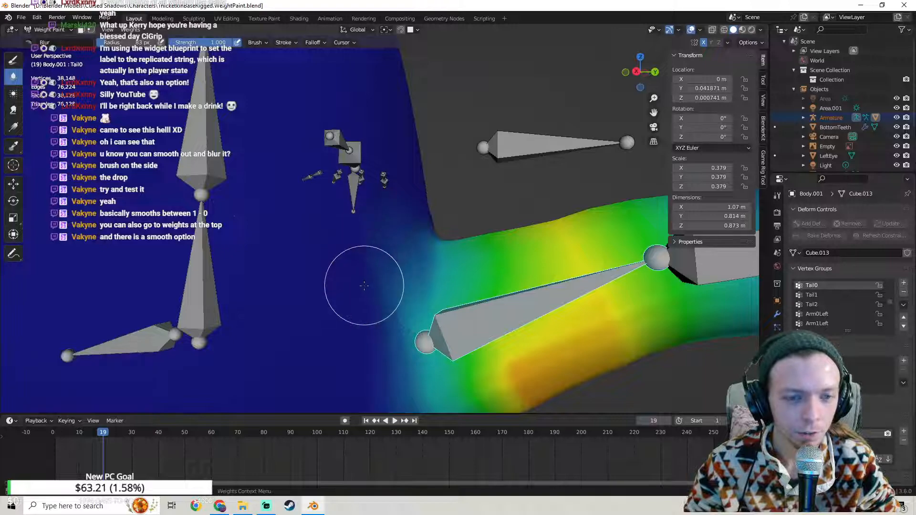
middle_drag(397, 296, 429, 204)
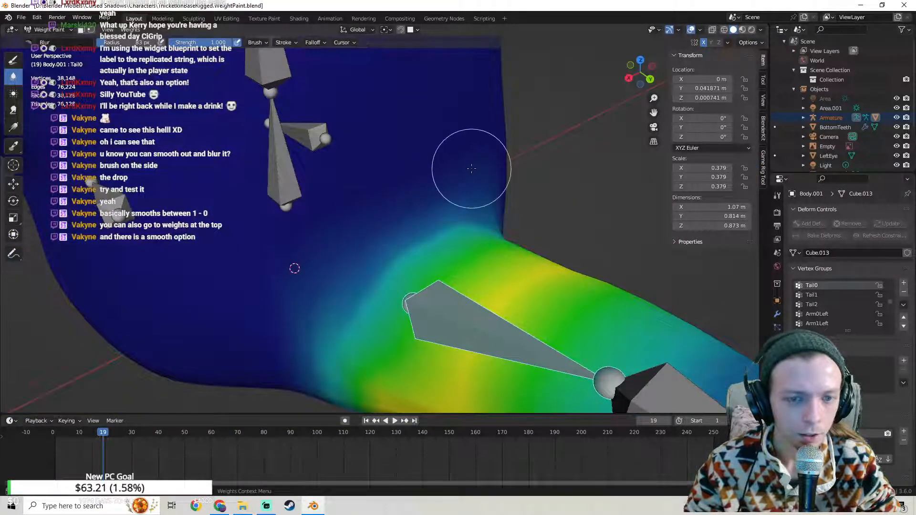
middle_drag(259, 367, 298, 251)
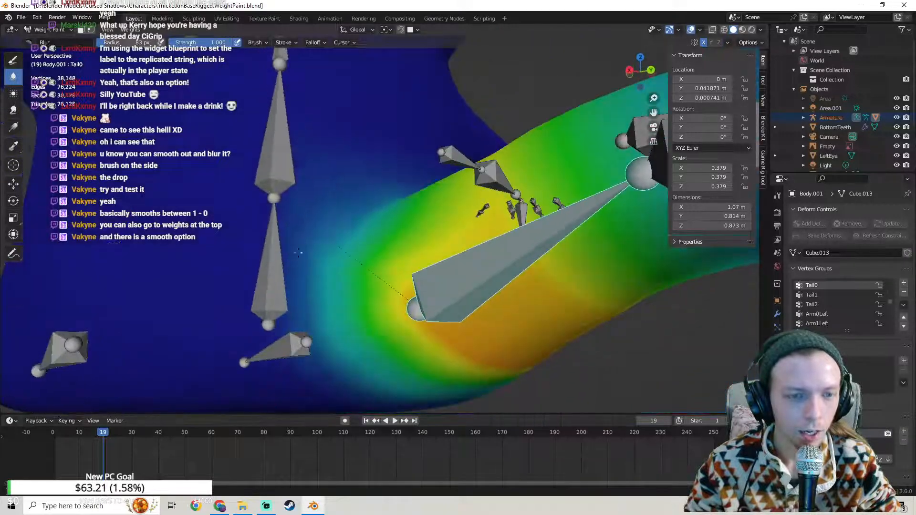
mouse_move(307, 368)
middle_down()
mouse_move(321, 285)
mouse_move(317, 218)
middle_up()
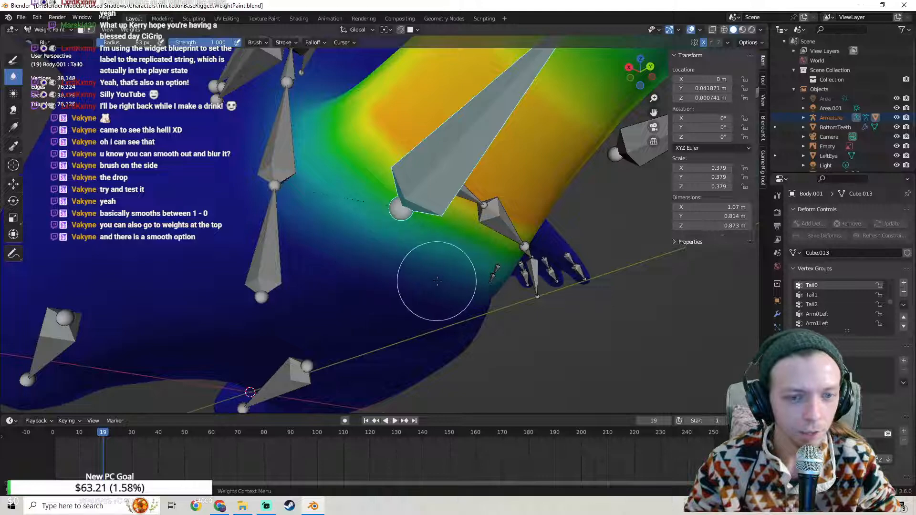
middle_drag(444, 280, 459, 266)
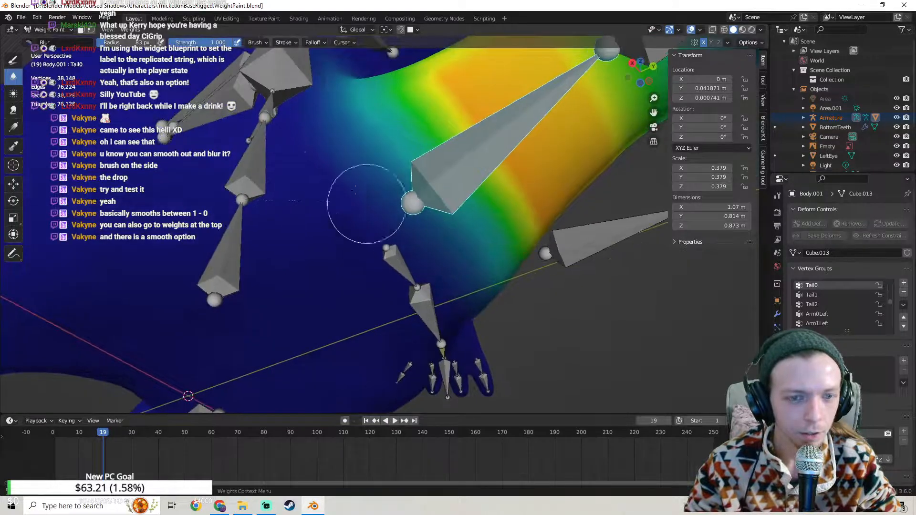
middle_drag(318, 90, 357, 190)
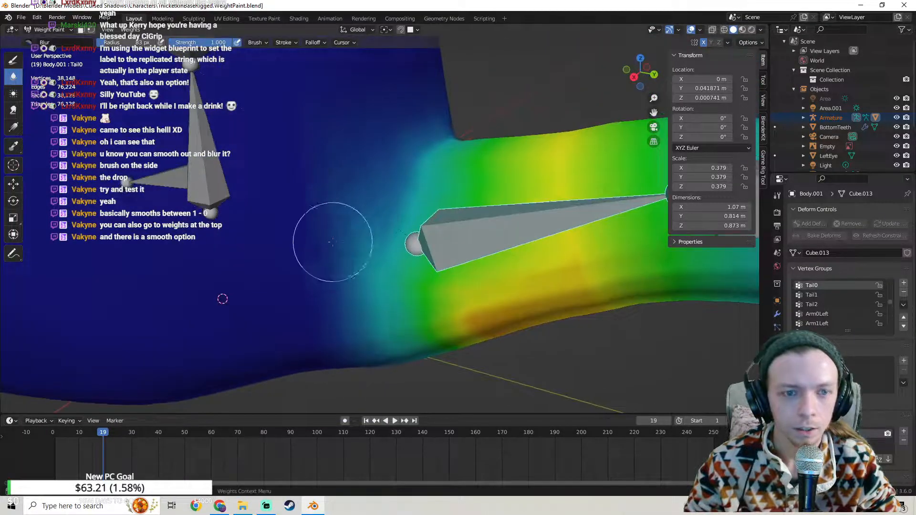
mouse_move(327, 301)
middle_down()
mouse_move(294, 319)
mouse_move(339, 300)
mouse_move(310, 272)
middle_up()
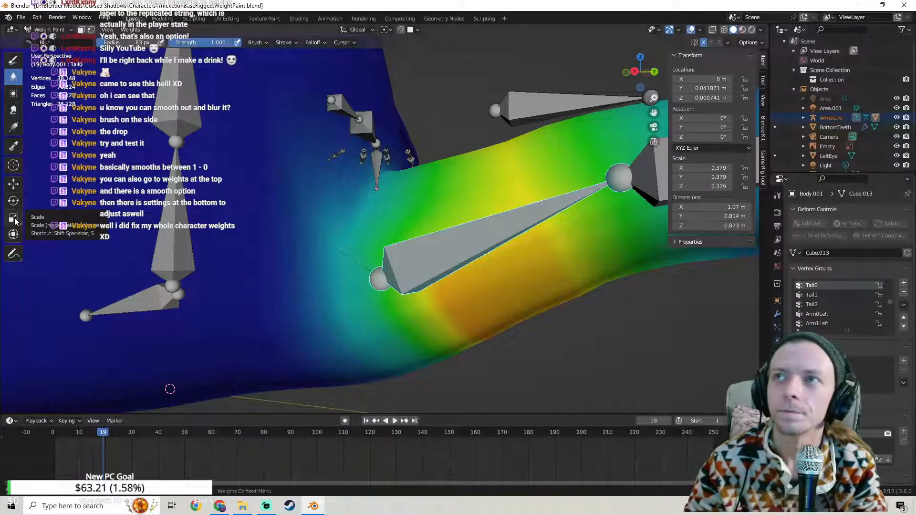
Step: Check the Tail0 weights against the whole tail, then blur the area along the top of the tail's base
middle_drag(374, 237, 391, 249)
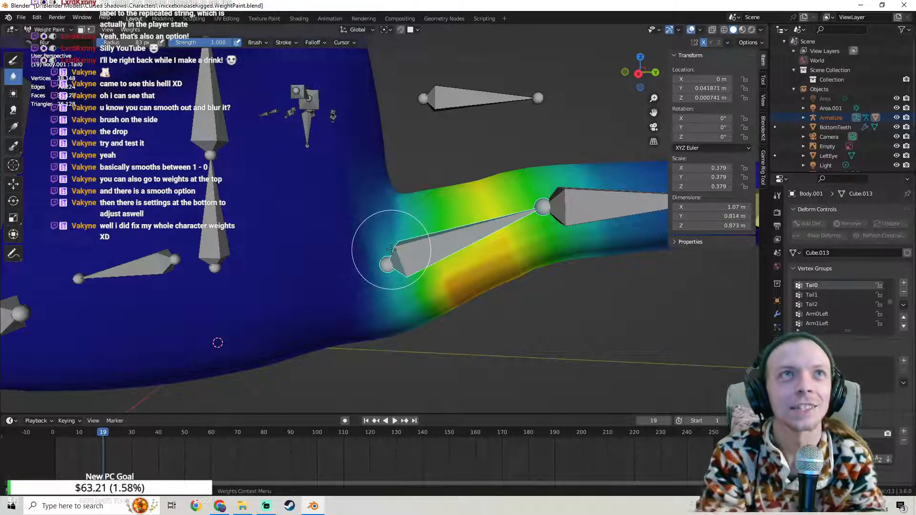
scroll(405, 221, down, 5)
mouse_move(405, 220)
middle_down()
mouse_move(383, 237)
mouse_move(423, 224)
mouse_move(403, 234)
middle_up()
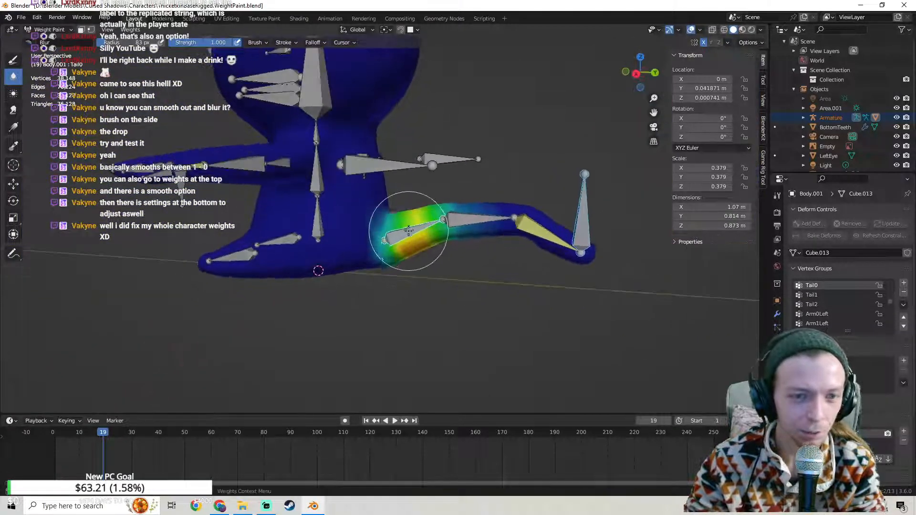
scroll(403, 234, up, 5)
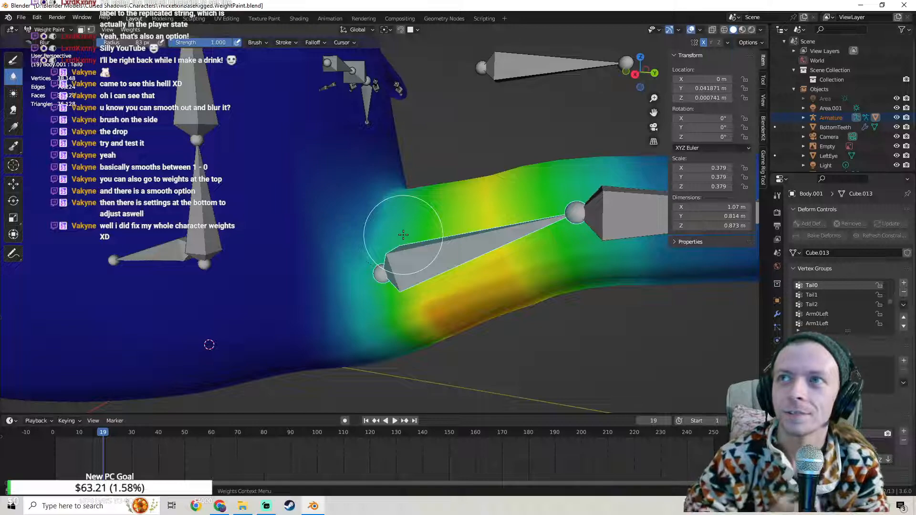
drag(403, 234, 452, 219)
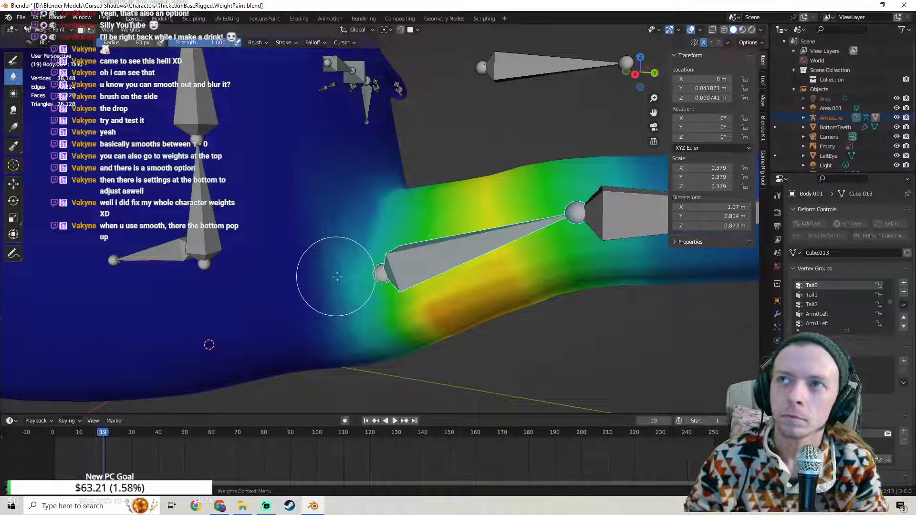
Step: Alternate between the Draw and Blur brushes, leave Blur active, and check the Tail0 falloff on the tail's other side
middle_drag(334, 276, 353, 275)
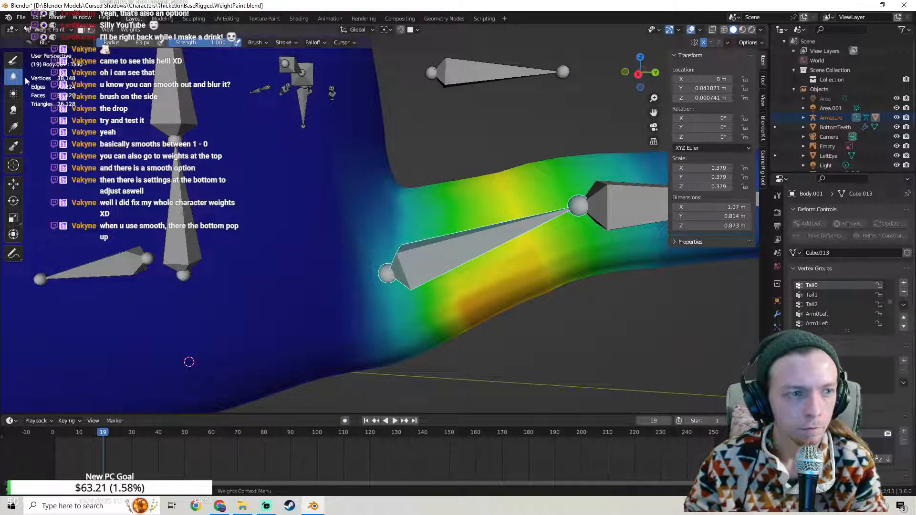
click(14, 60)
click(14, 77)
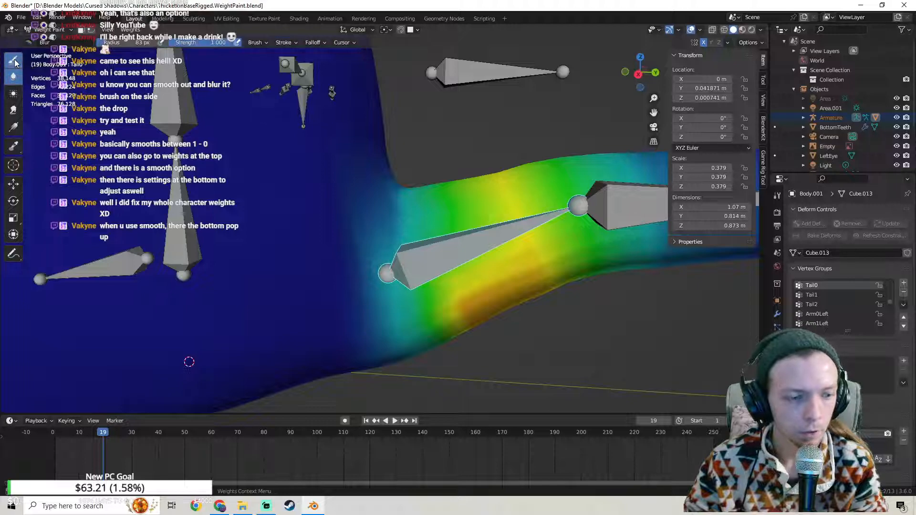
click(16, 62)
click(15, 78)
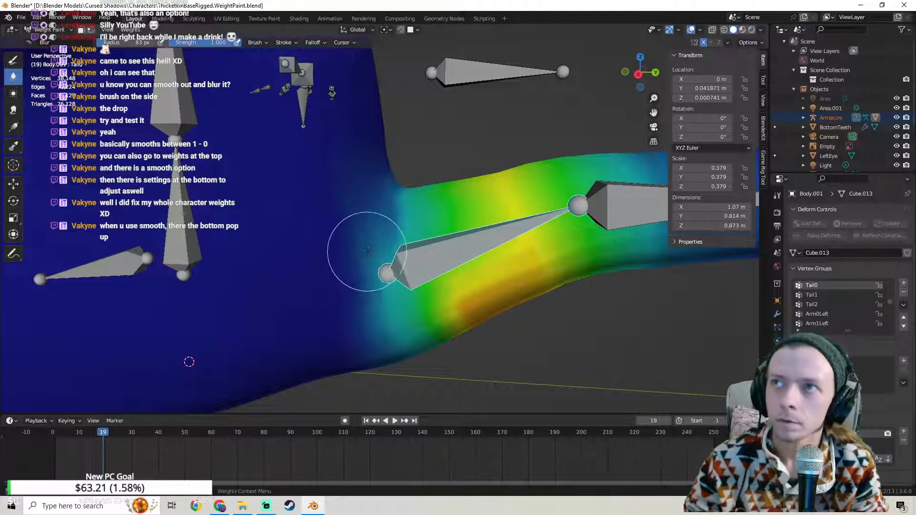
mouse_move(368, 251)
middle_down()
mouse_move(369, 236)
mouse_move(304, 240)
mouse_move(204, 302)
mouse_move(363, 239)
middle_up()
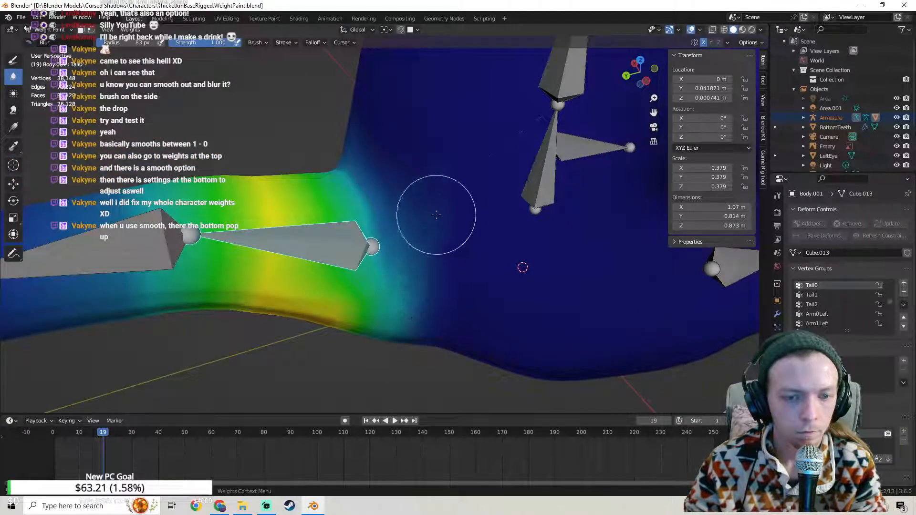
Step: Switch to the Draw brush and back to Blur, and blur the Tail0 weights into the body at the tail's base
middle_drag(410, 337, 591, 261)
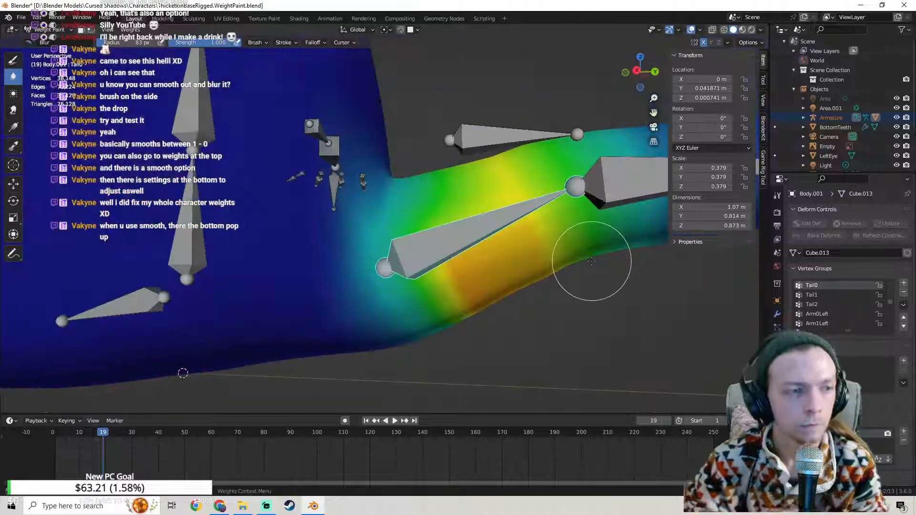
click(17, 68)
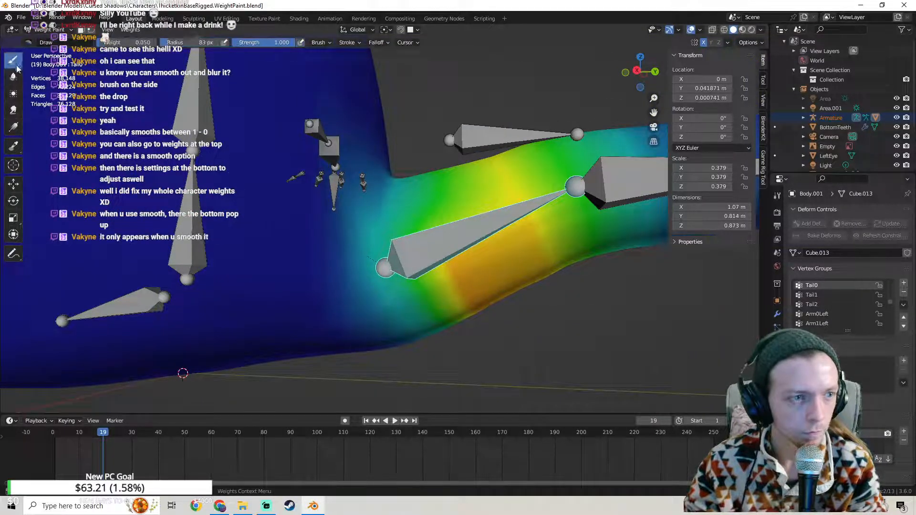
click(13, 76)
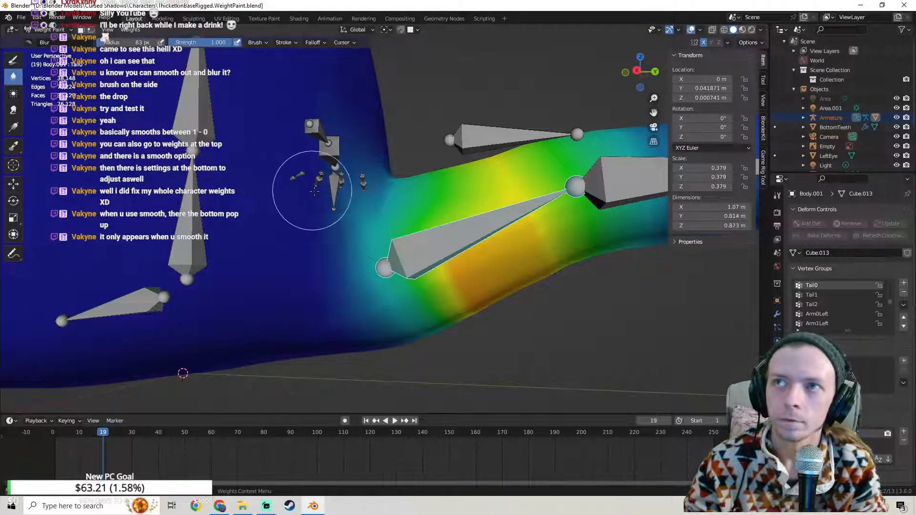
mouse_move(317, 185)
middle_down()
mouse_move(311, 211)
mouse_move(327, 276)
middle_up()
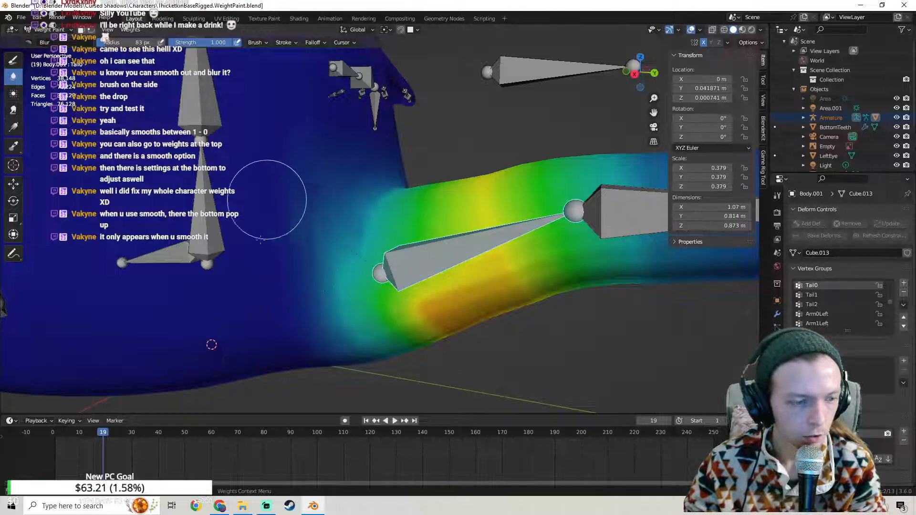
middle_drag(316, 347, 360, 351)
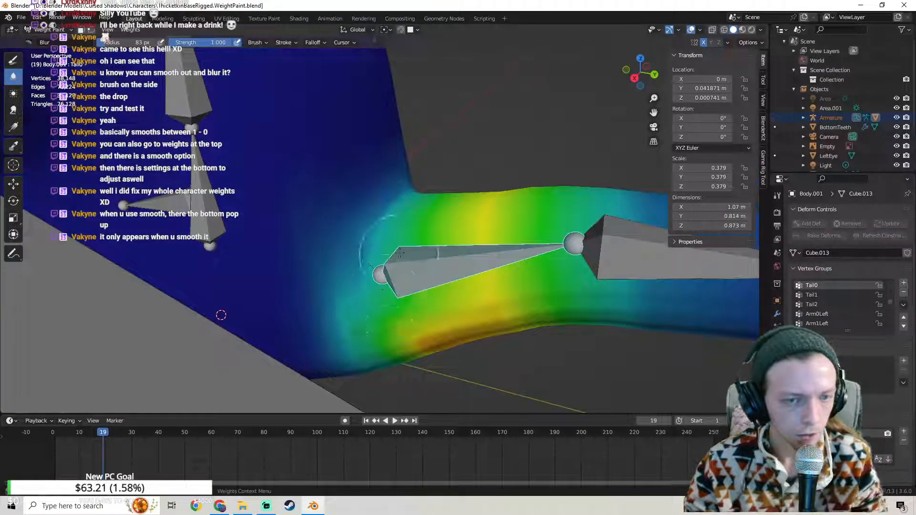
Step: Blur the Tail0 falloff above the tail's base, working over the upper crease and around to the opposite side
middle_drag(400, 253, 388, 228)
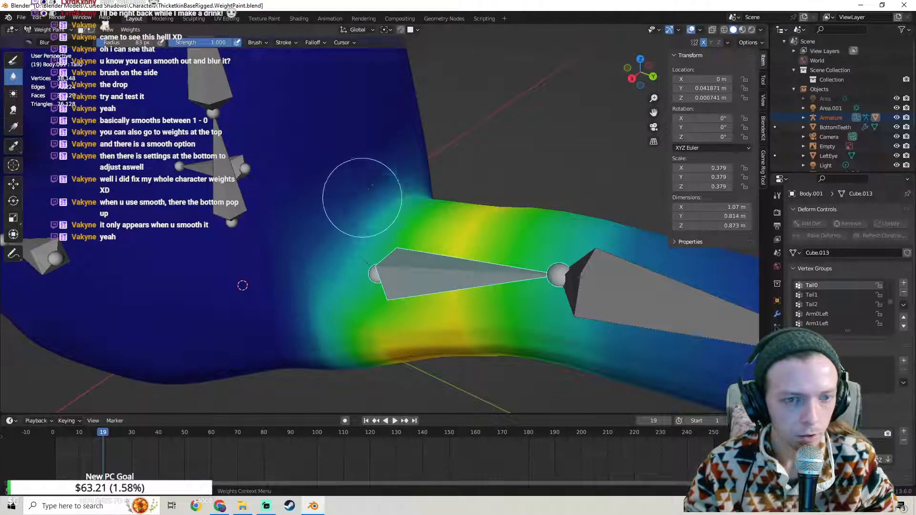
mouse_move(398, 168)
middle_down()
mouse_move(377, 180)
mouse_move(286, 164)
middle_up()
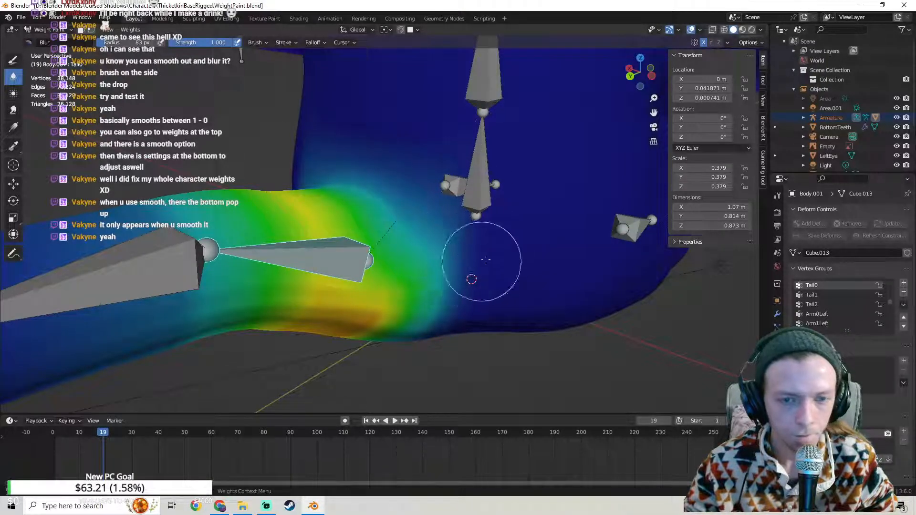
middle_drag(482, 262, 453, 198)
mouse_move(378, 307)
middle_down()
mouse_move(496, 274)
mouse_move(535, 348)
middle_up()
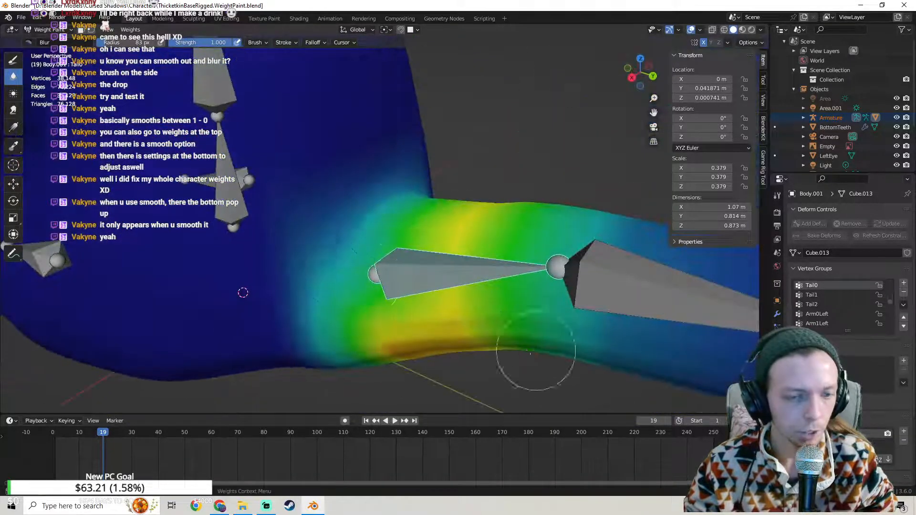
Step: Undo the recent Tail0 blur strokes and the last vertex weight smoothing
scroll(324, 338, down, 5)
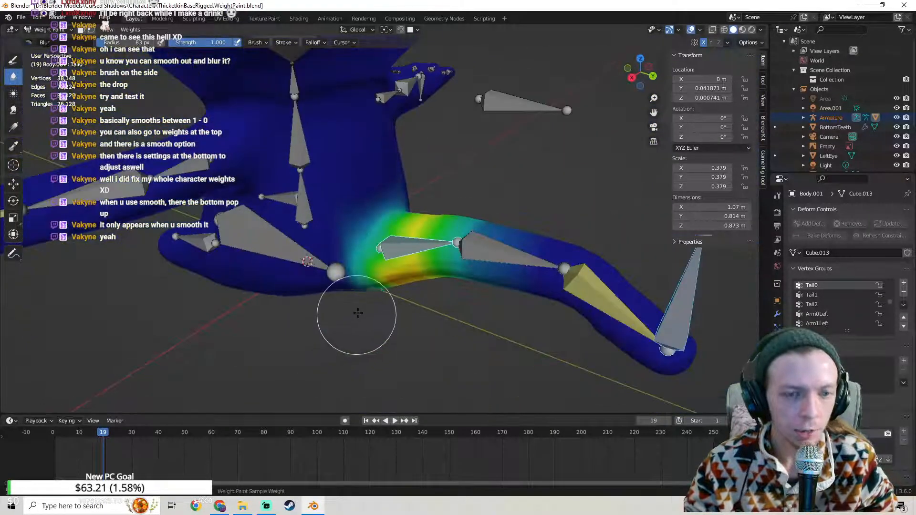
drag(360, 307, 362, 301)
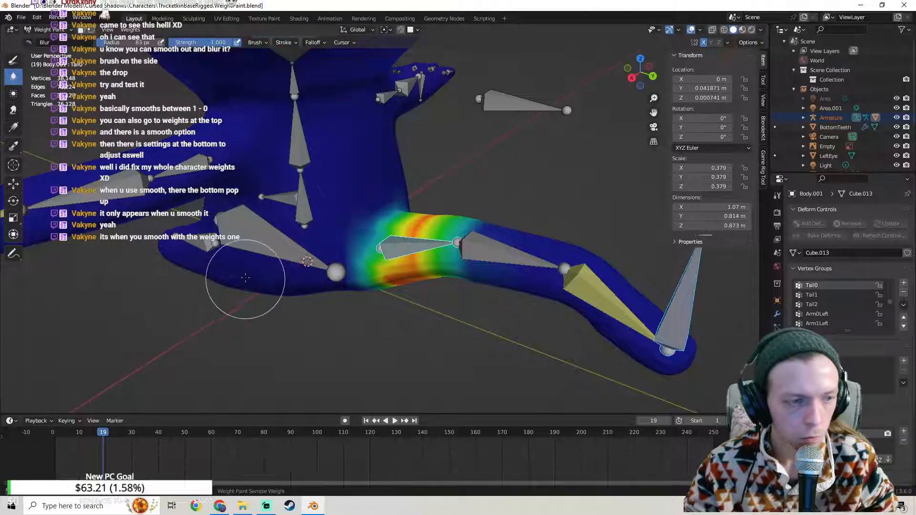
scroll(303, 210, up, 4)
middle_drag(316, 247, 337, 231)
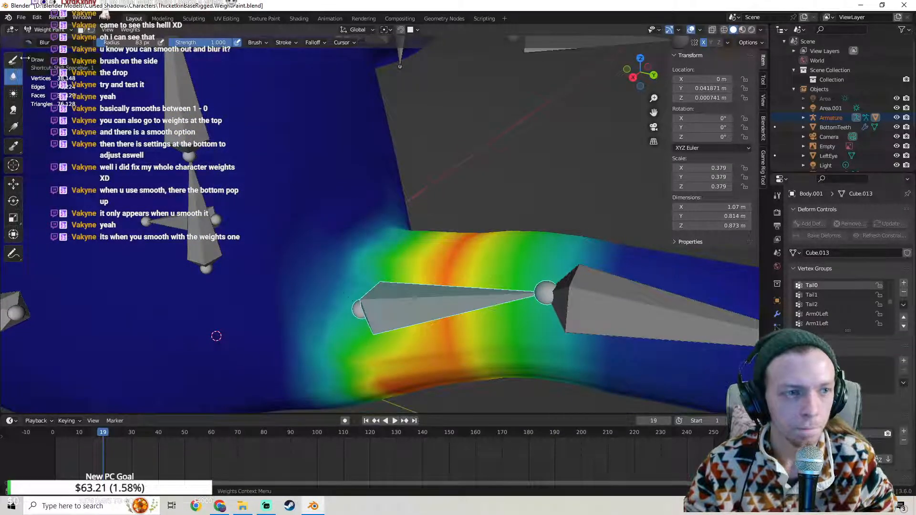
Step: Smooth the active Tail0 group's vertex weights with a factor of 0.500 and 1 iteration
click(130, 29)
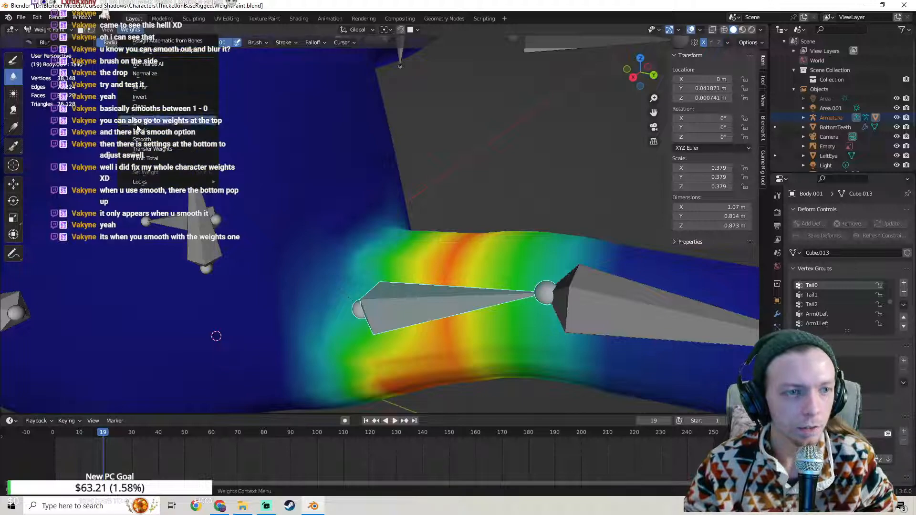
click(146, 146)
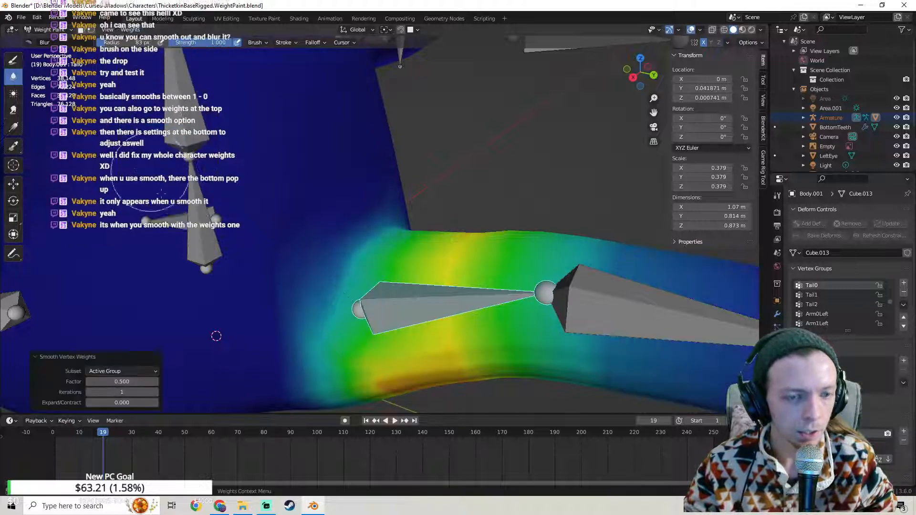
scroll(255, 348, up, 3)
scroll(179, 352, up, 1)
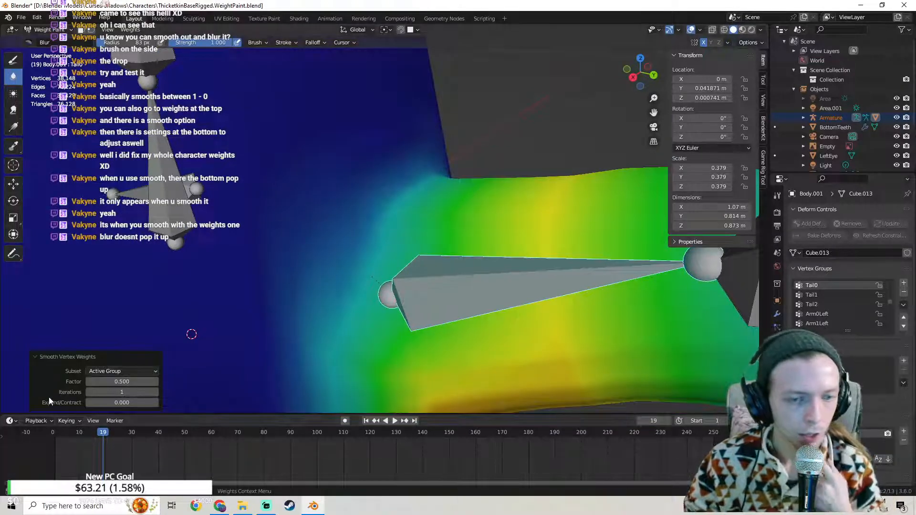
Step: Try the Tail0 smoothing at factor 0.200 with 2 iterations, and at factor 1.000 with 1 iteration
middle_drag(410, 190, 447, 158)
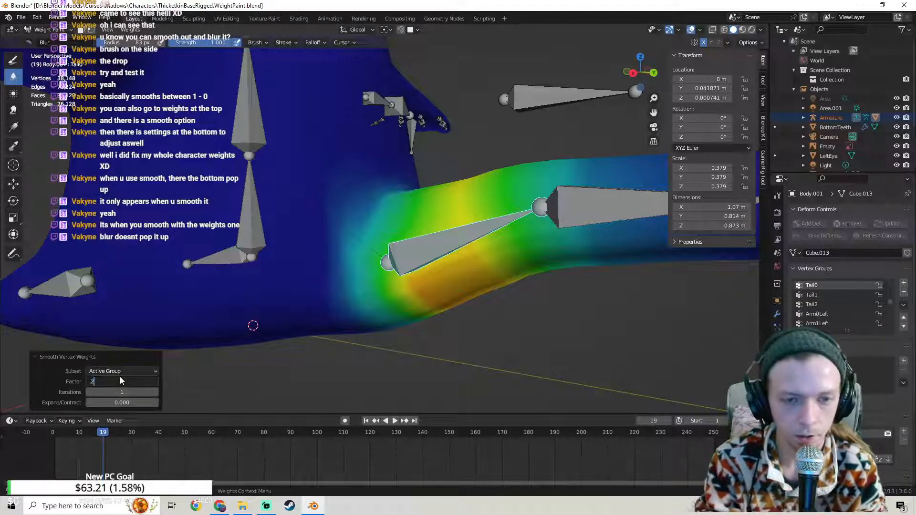
key(Return)
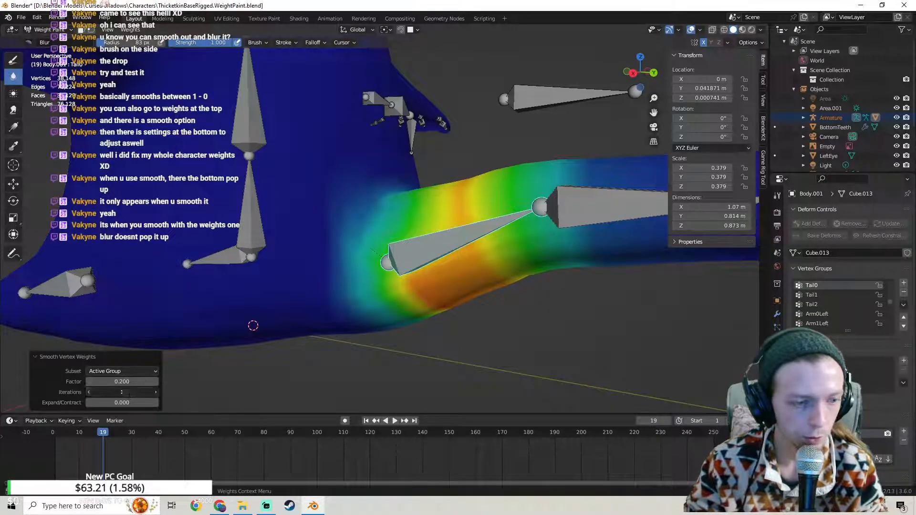
key(Return)
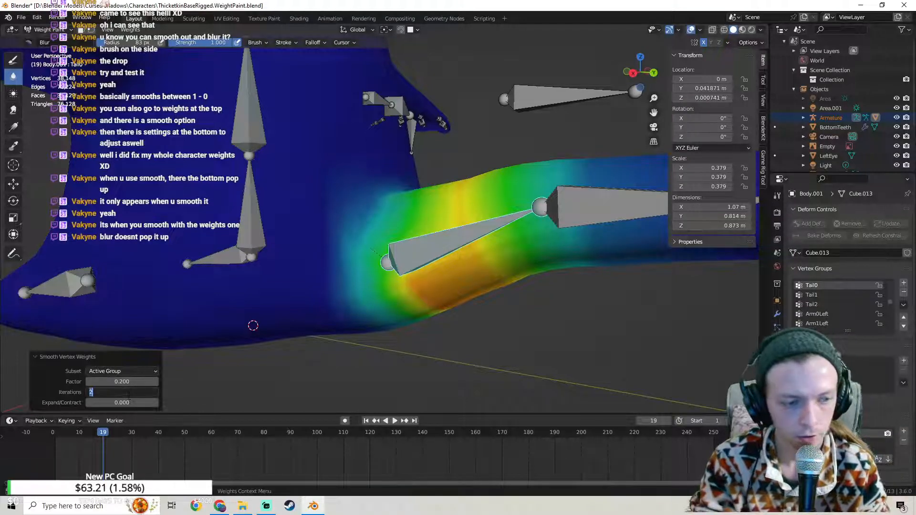
key(Return)
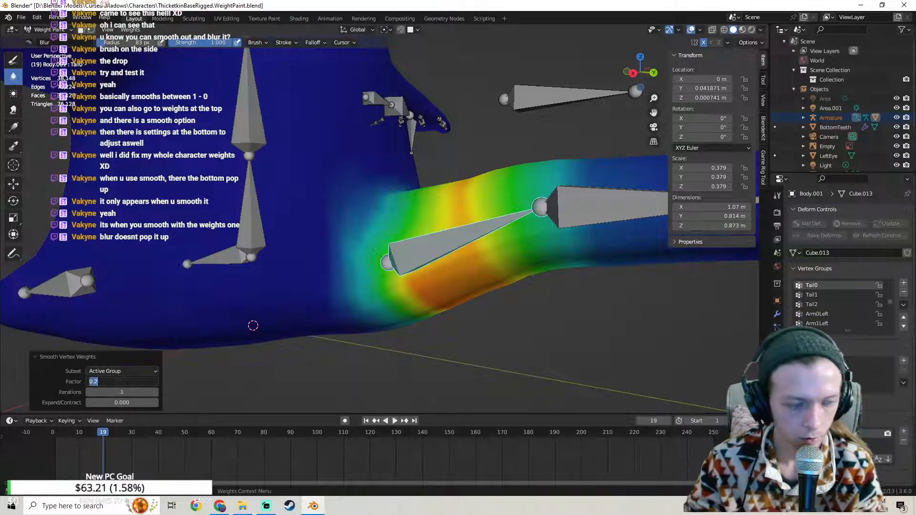
key(Return)
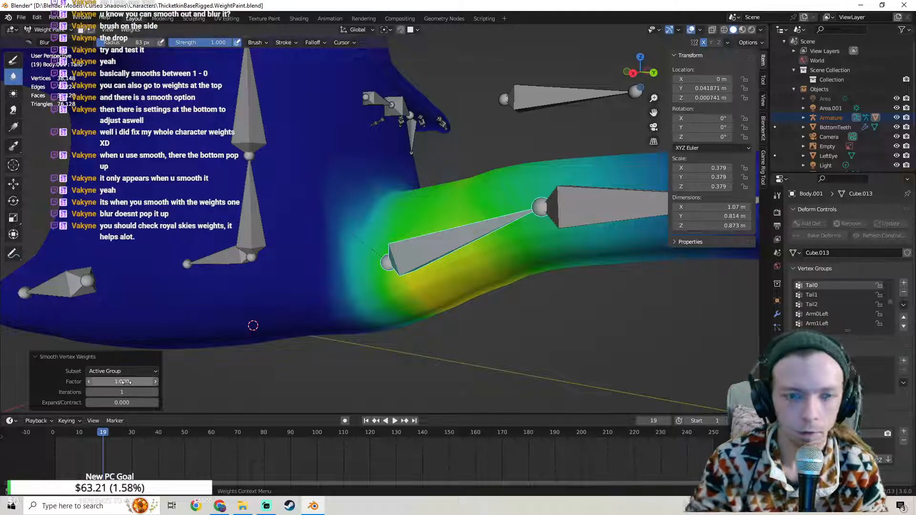
Step: Check the smoothed falloff along the tail, and undo the vertex weight smoothing
scroll(432, 190, down, 2)
middle_drag(432, 190, 458, 258)
scroll(461, 278, up, 1)
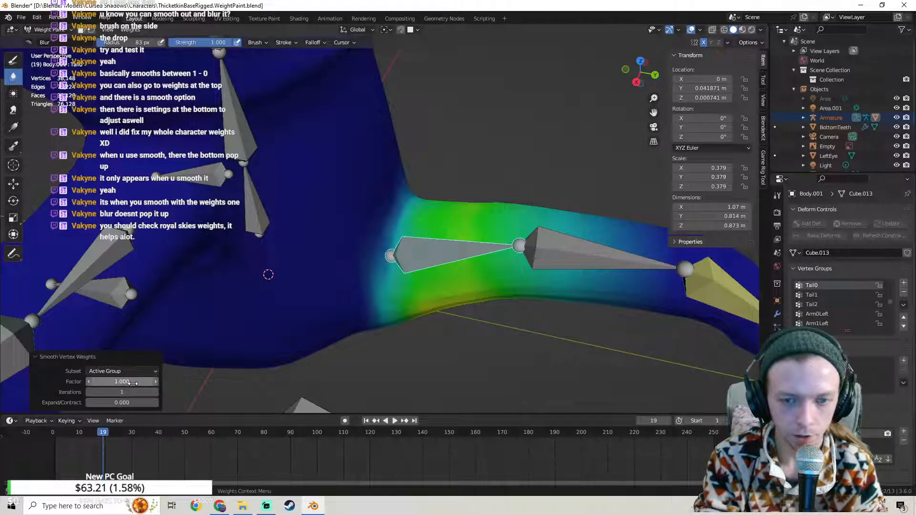
key(ctrl+z)
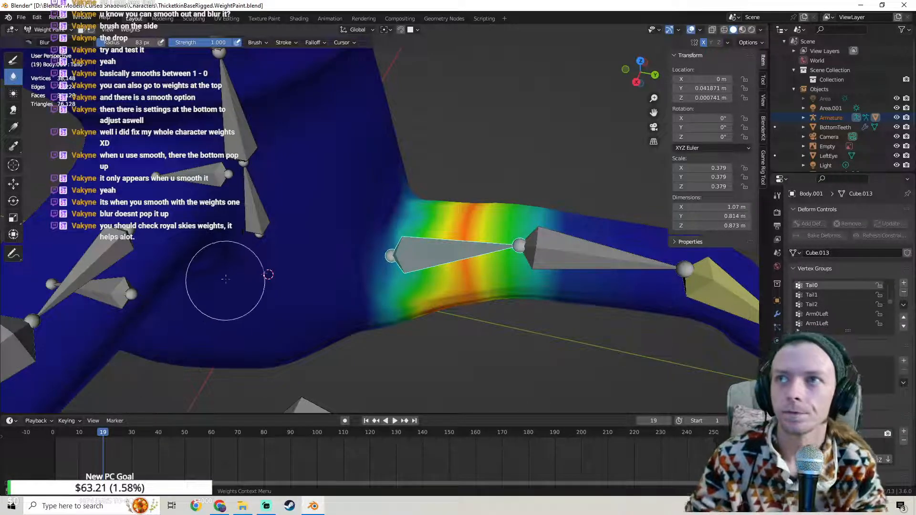
Step: Blur the unsmoothed Tail0 weights into the body beside the start of the first tail bone
middle_drag(301, 265, 305, 225)
middle_drag(264, 307, 375, 251)
scroll(378, 266, up, 4)
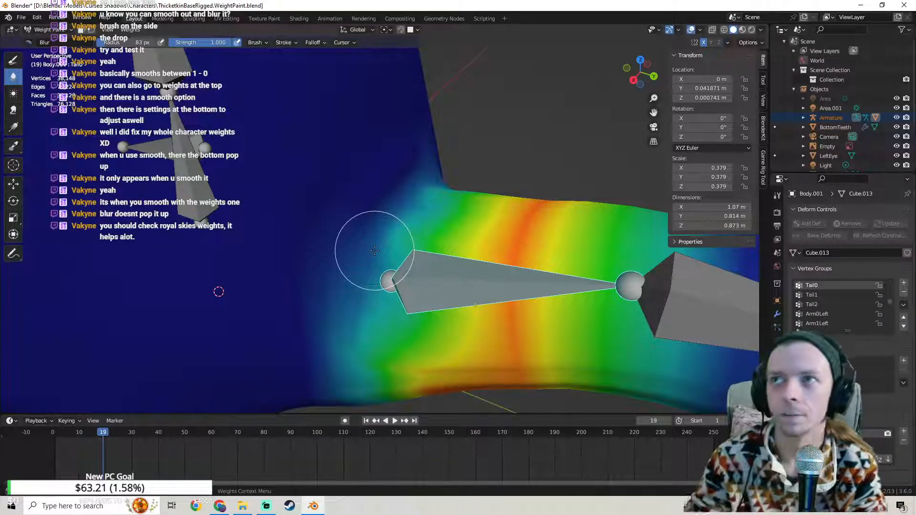
middle_drag(374, 248, 366, 240)
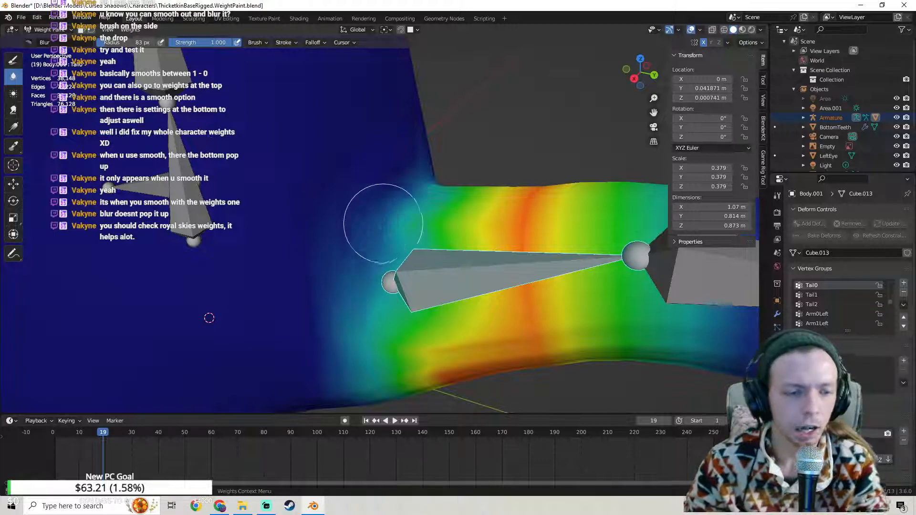
middle_drag(391, 242, 406, 229)
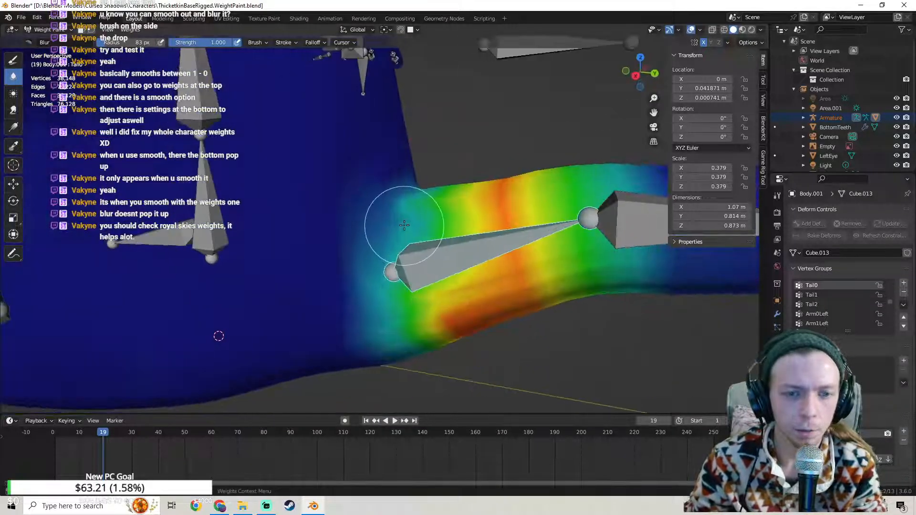
Step: Extend the Tail0 blur farther into the body around the upper crease and lower side of the tail's base
scroll(388, 224, up, 2)
scroll(380, 230, down, 1)
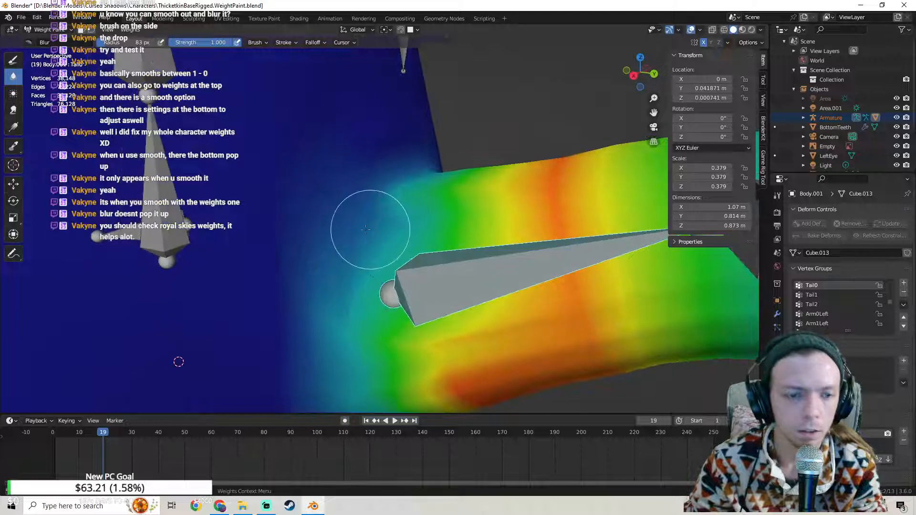
scroll(306, 232, down, 1)
middle_drag(307, 232, 306, 194)
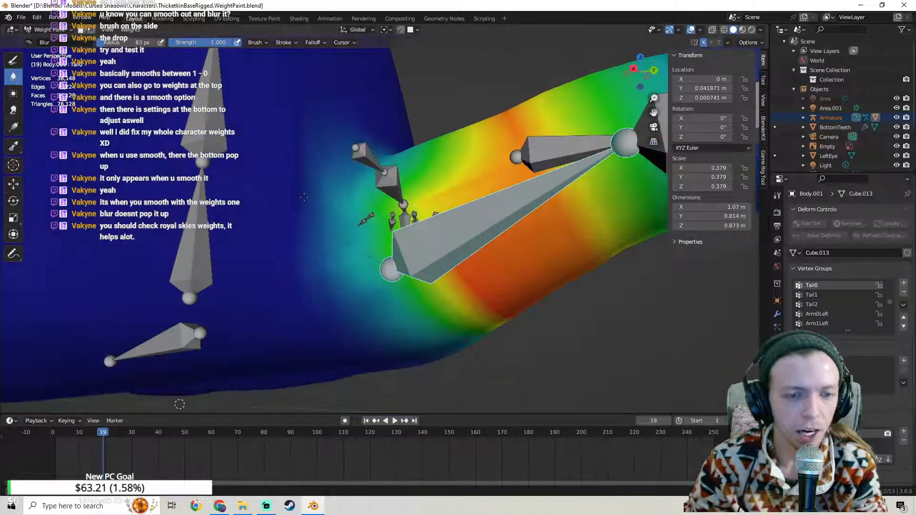
middle_drag(316, 244, 306, 342)
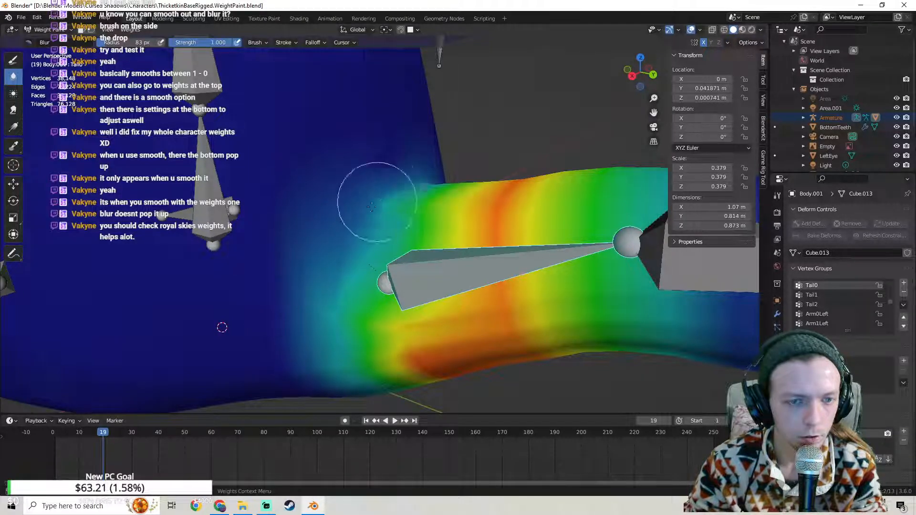
Step: Smooth the active Tail0 group's vertex weights with a factor of 1.000 and 1 iteration
click(130, 29)
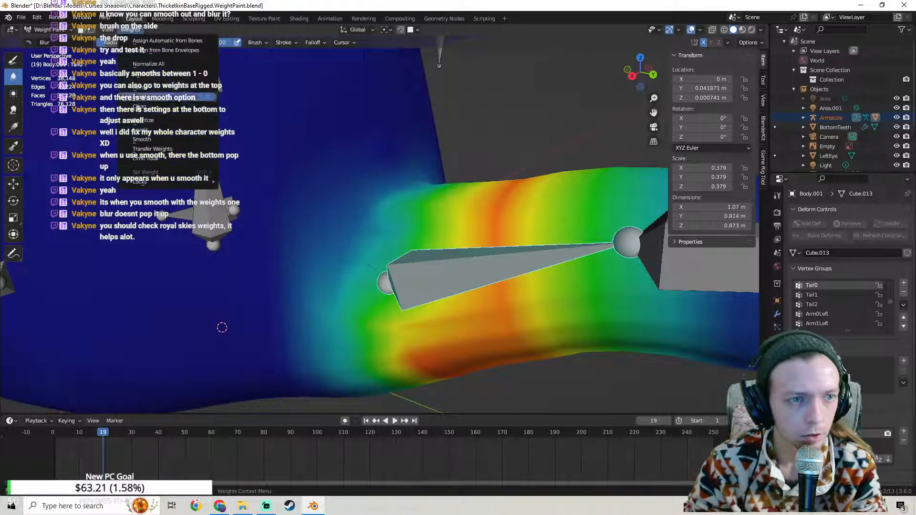
click(143, 141)
middle_drag(262, 280, 340, 226)
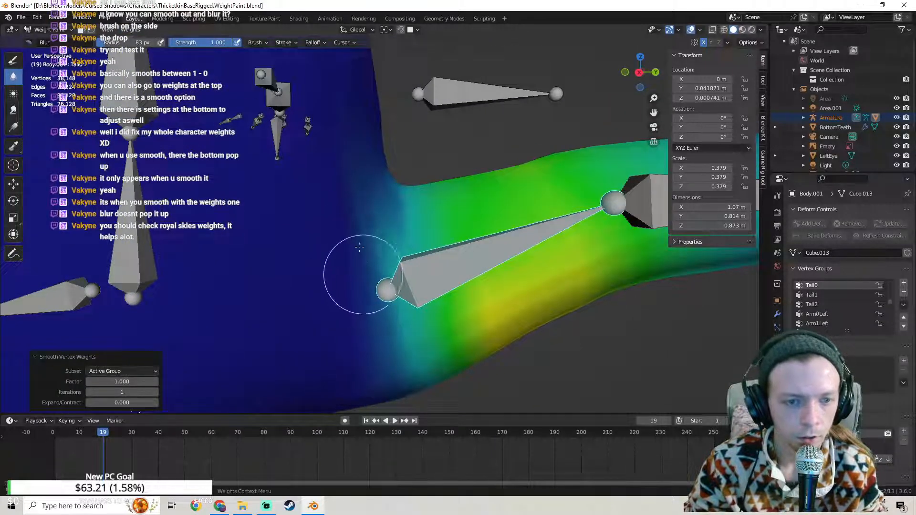
Step: Blur the smoothed Tail0 weights into the body from beneath and along the opposite side of the tail's base
middle_drag(348, 164, 360, 181)
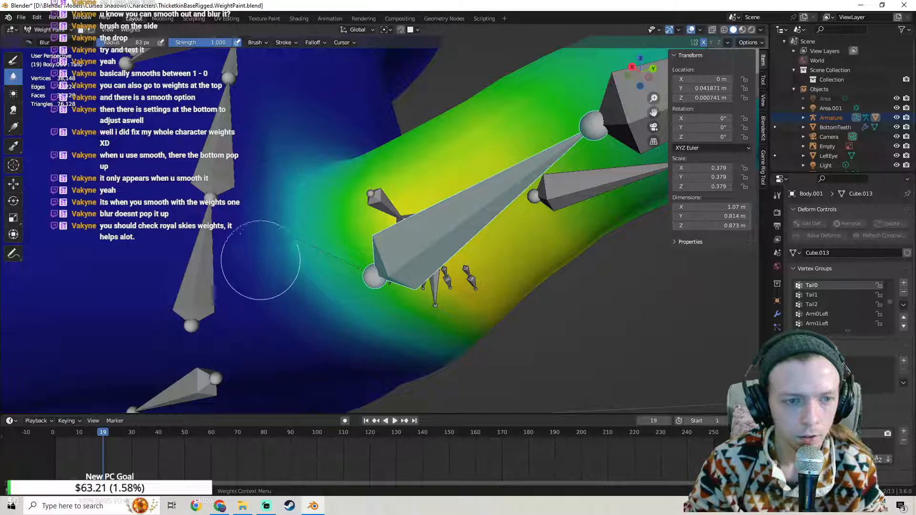
mouse_move(294, 127)
middle_down()
mouse_move(224, 250)
mouse_move(431, 163)
mouse_move(417, 206)
middle_up()
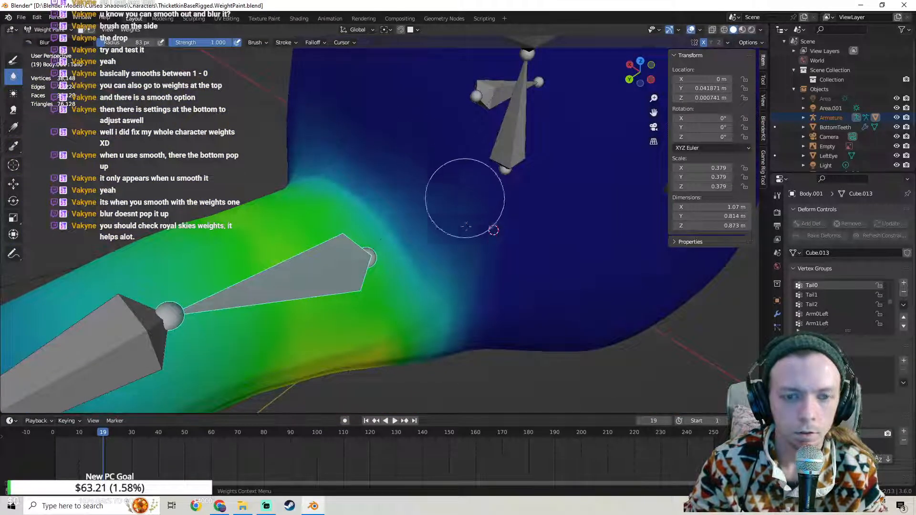
mouse_move(474, 270)
middle_down()
mouse_move(438, 205)
mouse_move(420, 138)
middle_up()
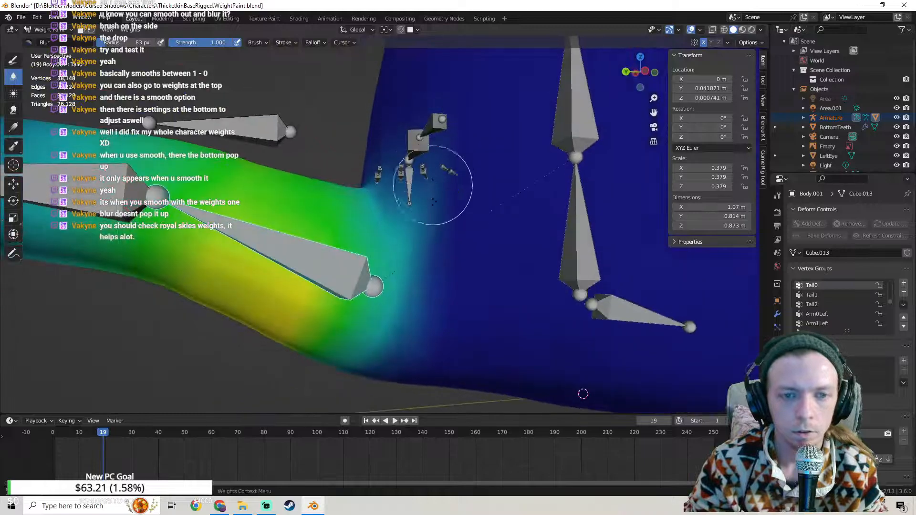
middle_drag(387, 327, 419, 173)
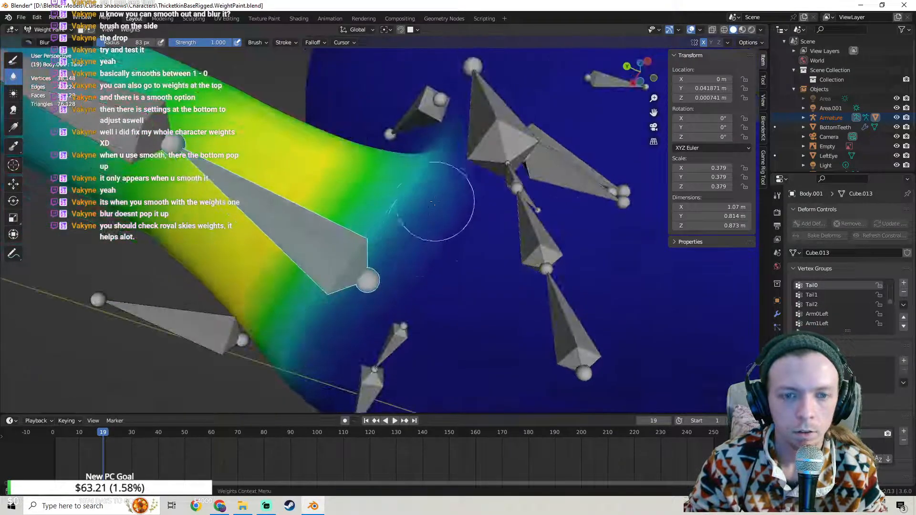
Step: Return to the first side of the tail's base and blur its Tail0 falloff into the body
middle_drag(295, 363, 496, 367)
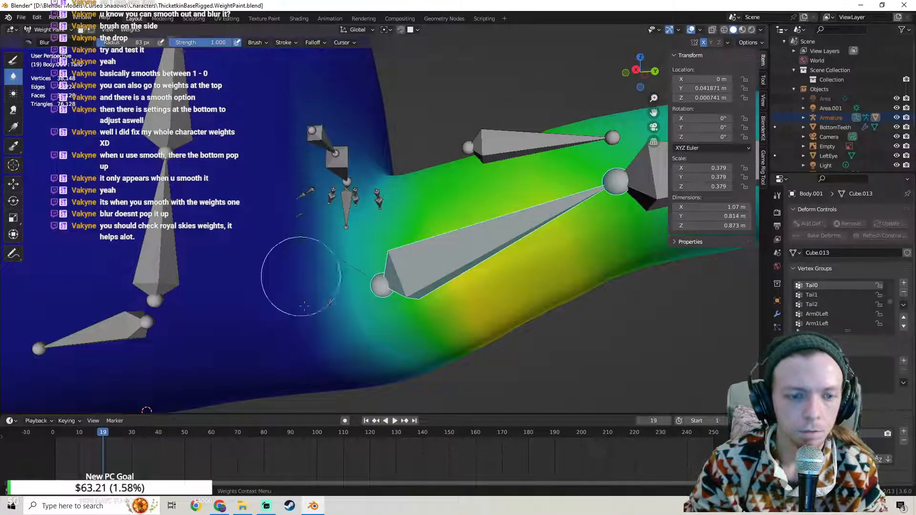
mouse_move(322, 310)
middle_down()
mouse_move(323, 274)
mouse_move(334, 279)
mouse_move(323, 285)
mouse_move(324, 248)
mouse_move(356, 163)
middle_up()
mouse_move(327, 282)
middle_down()
mouse_move(255, 292)
mouse_move(310, 279)
mouse_move(339, 288)
middle_up()
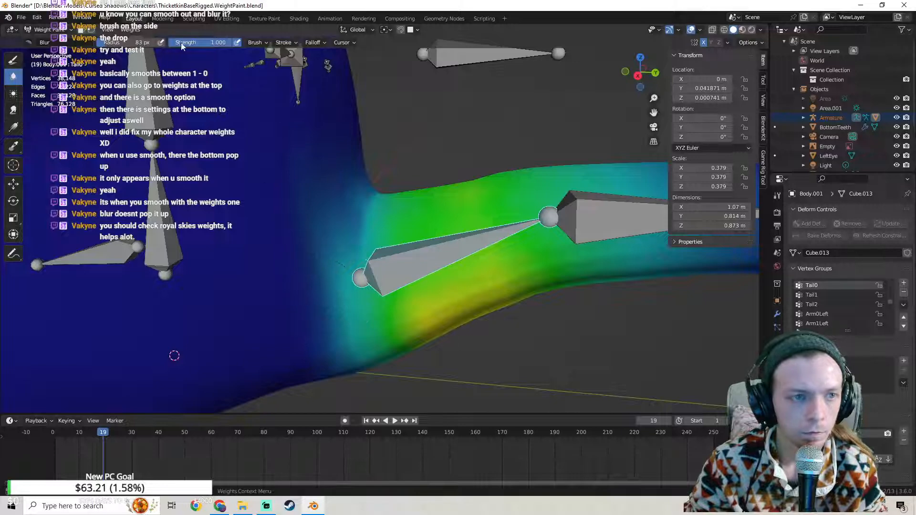
Step: Smooth the active Tail0 group's vertex weights once more with a factor of 1.000 and 1 iteration
click(130, 30)
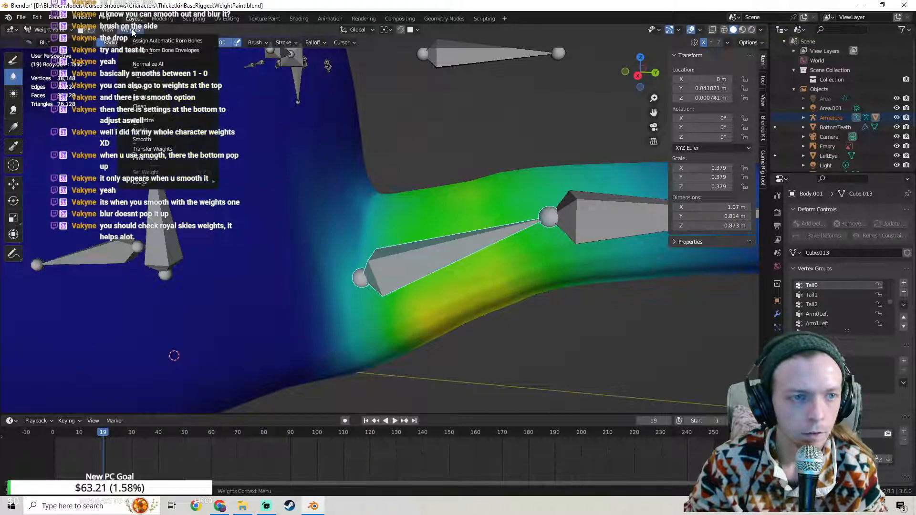
click(152, 137)
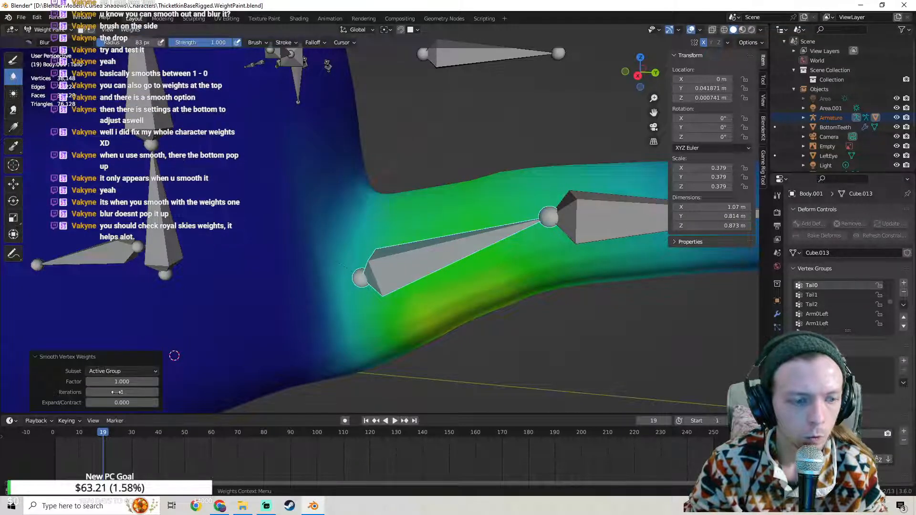
mouse_move(398, 256)
middle_down()
mouse_move(450, 272)
mouse_move(396, 275)
mouse_move(449, 223)
mouse_move(453, 262)
mouse_move(437, 252)
middle_up()
scroll(454, 263, up, 3)
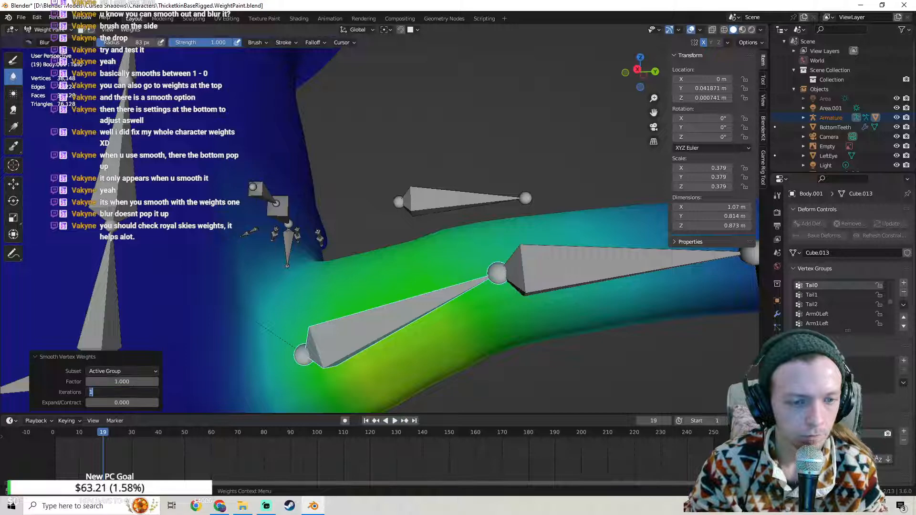
key(Return)
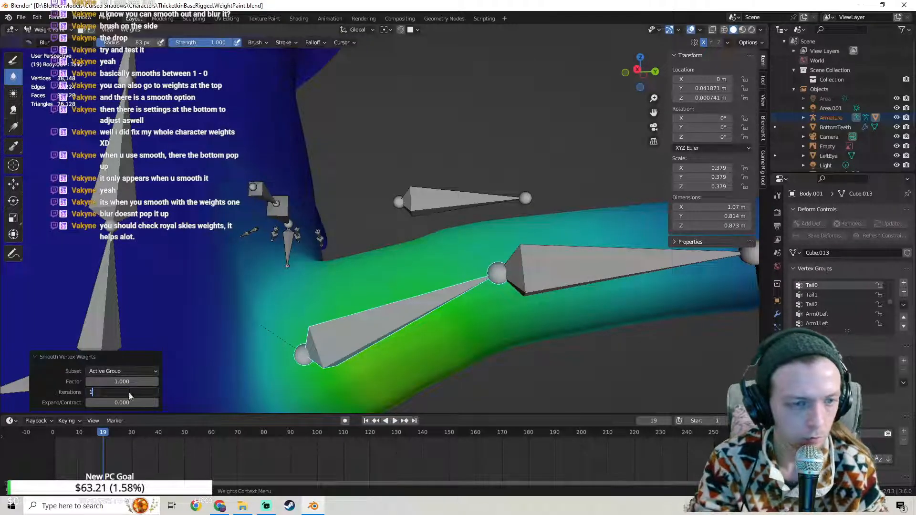
key(Return)
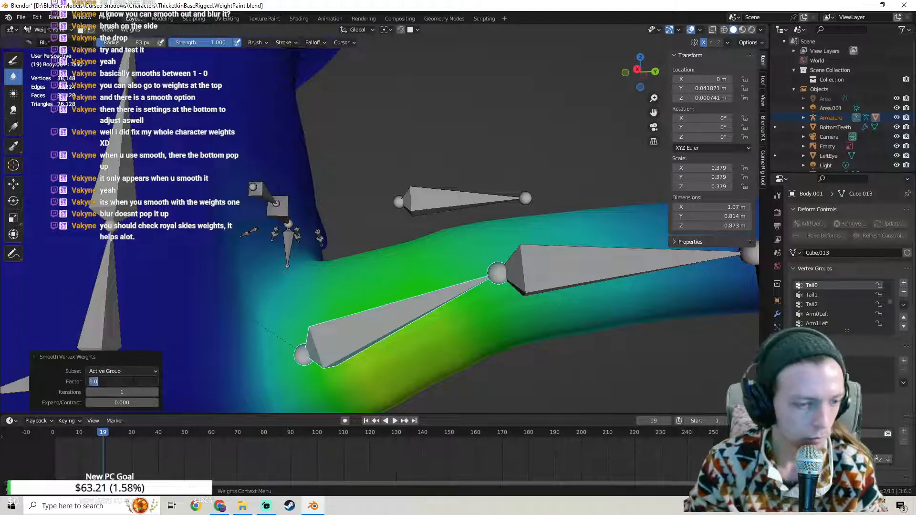
Step: Try smoothing factors of 0 and 2 on the Tail0 weights and set the factor back to 1
click(134, 382)
text(0)
key(Return)
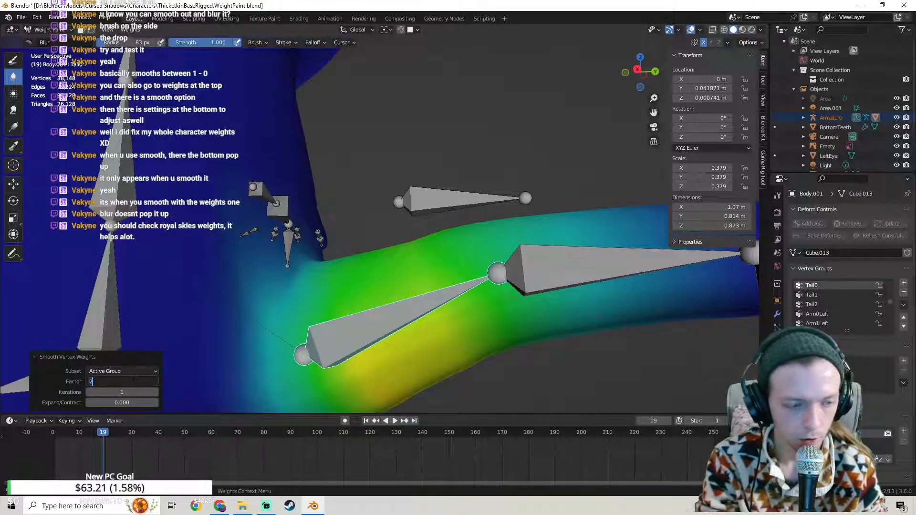
key(Return)
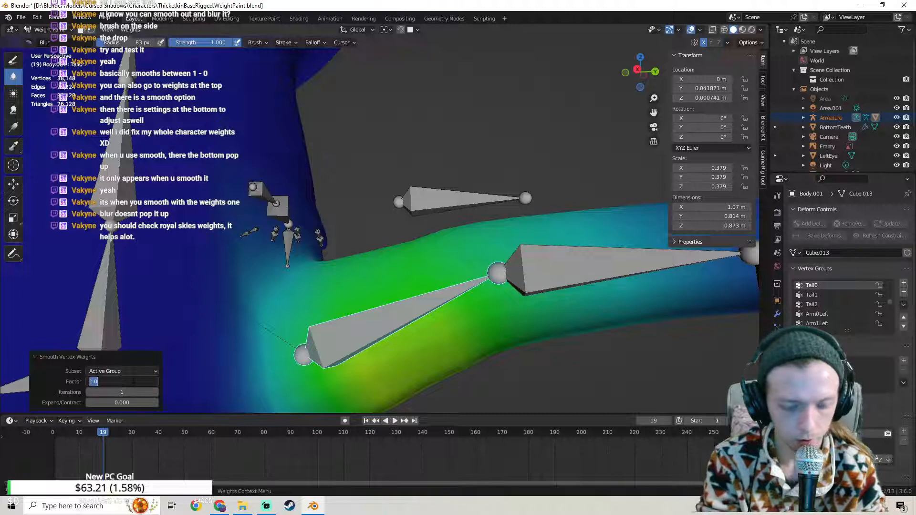
click(134, 382)
text(0)
key(Return)
middle_drag(149, 376, 329, 208)
click(120, 382)
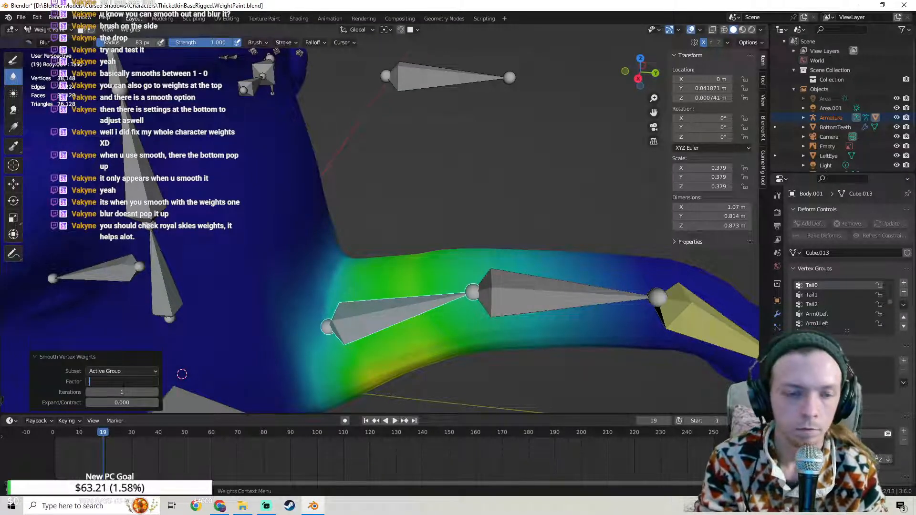
text(1)
key(Return)
Step: Switch to Object Mode with Material Preview shading and examine from several angles how the tail's base blends into the body
middle_drag(536, 226, 432, 186)
scroll(484, 199, down, 3)
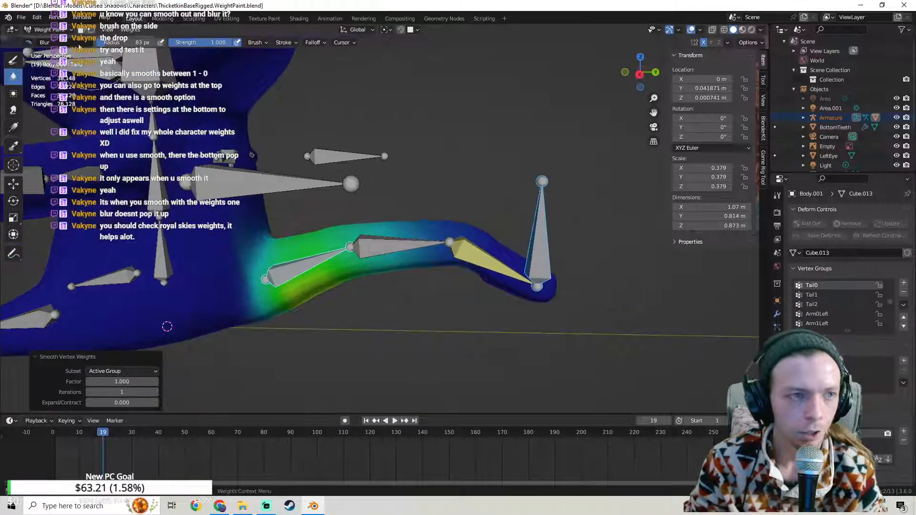
click(41, 30)
click(48, 52)
mouse_move(370, 234)
middle_down()
mouse_move(405, 221)
mouse_move(364, 229)
middle_up()
click(742, 30)
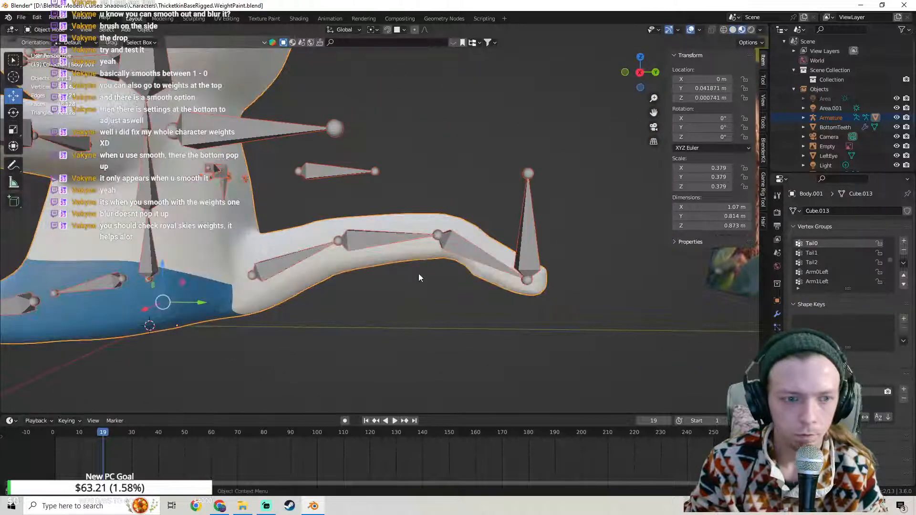
mouse_move(418, 273)
middle_down()
mouse_move(376, 260)
mouse_move(388, 255)
mouse_move(298, 266)
mouse_move(349, 256)
mouse_move(328, 213)
mouse_move(341, 257)
mouse_move(405, 281)
mouse_move(374, 262)
mouse_move(230, 259)
mouse_move(360, 297)
mouse_move(490, 276)
mouse_move(417, 284)
mouse_move(407, 184)
mouse_move(443, 254)
mouse_move(378, 231)
middle_up()
scroll(395, 251, up, 2)
scroll(407, 184, down, 3)
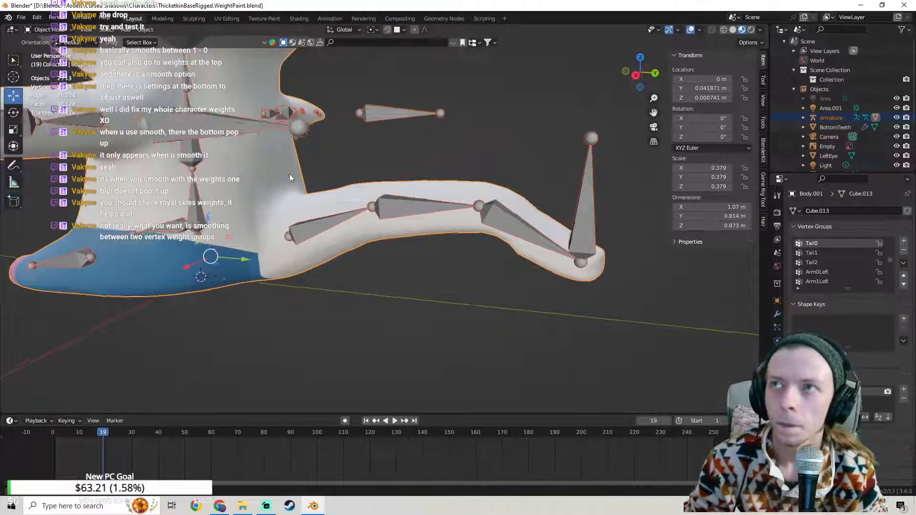
middle_drag(289, 173, 307, 176)
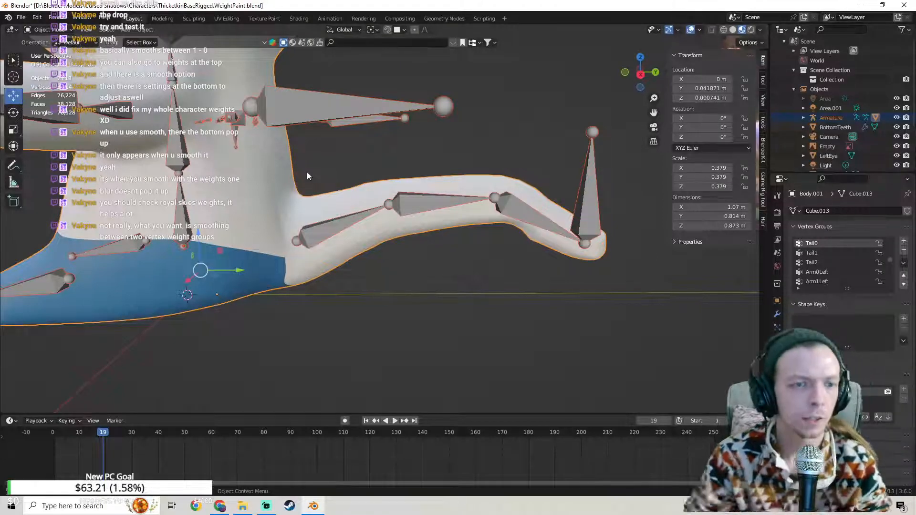
middle_drag(273, 246, 382, 237)
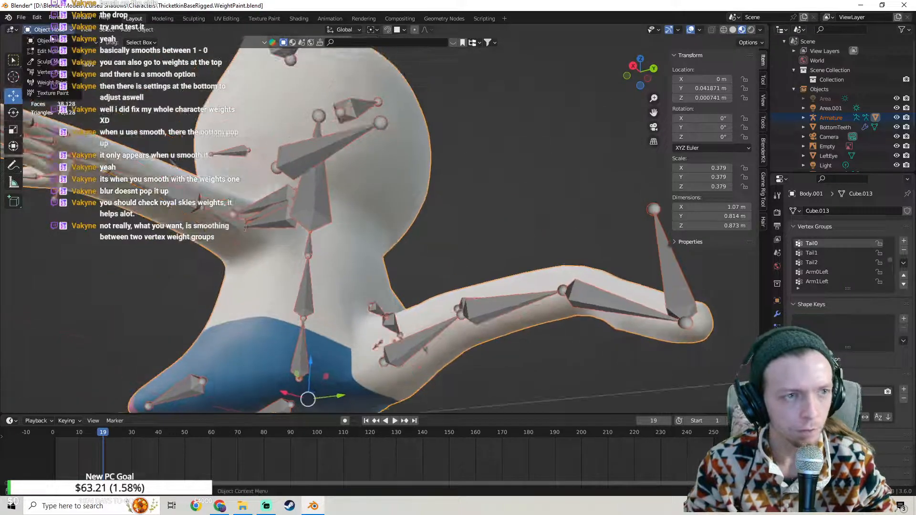
scroll(245, 228, down, 5)
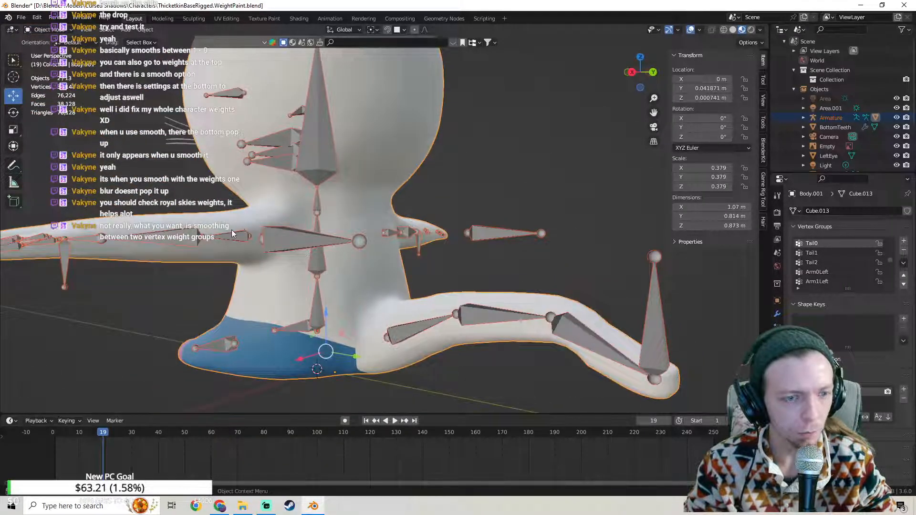
Step: Select the armature, add the body mesh as the active object, and enter Weight Paint mode
click(231, 230)
click(47, 33)
click(50, 64)
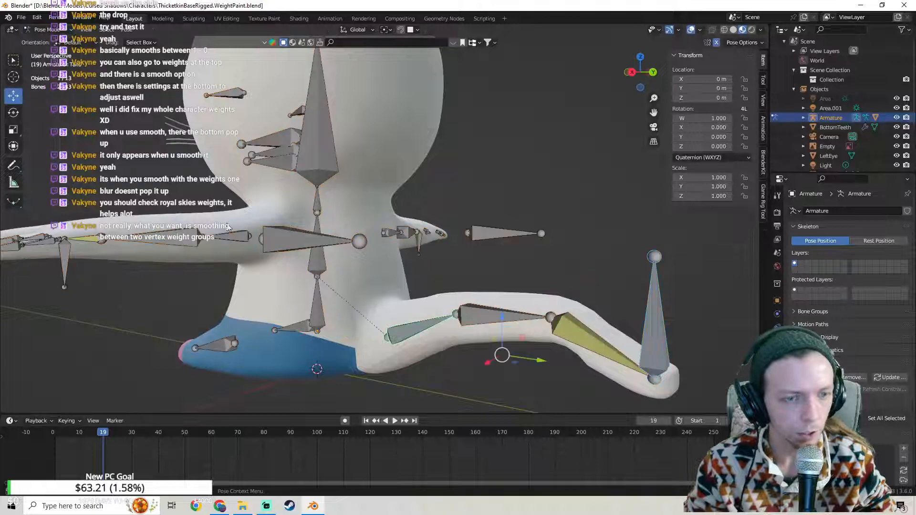
click(236, 241)
click(46, 30)
click(43, 43)
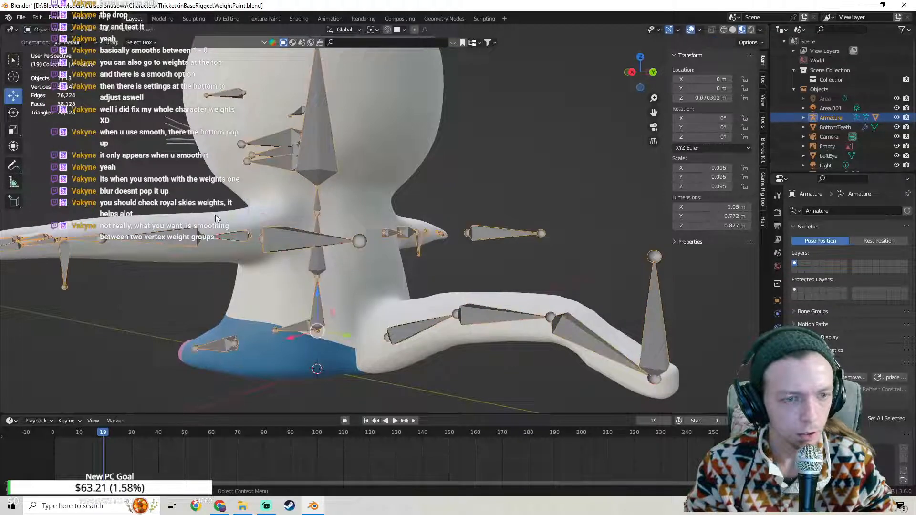
shift+click(238, 221)
click(48, 31)
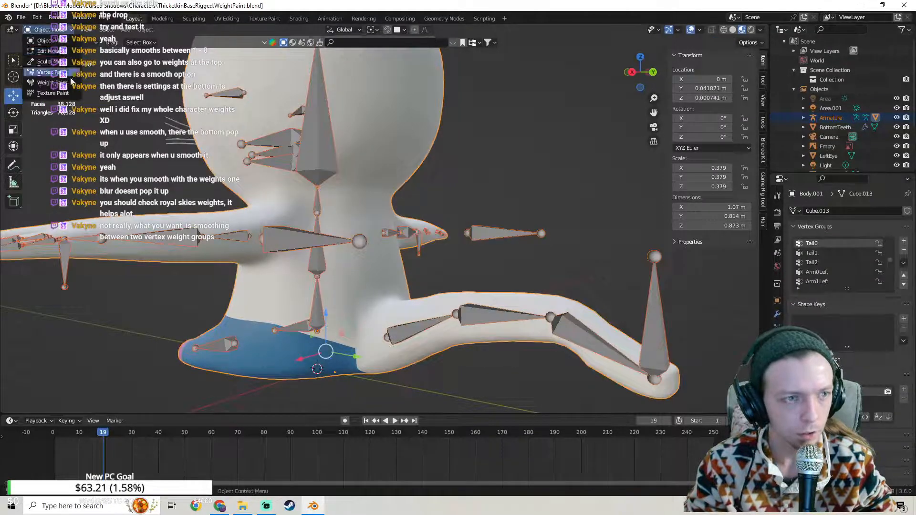
click(60, 84)
Step: Select the Arm0Left bone and blur its weights on the body just above the tail's base
middle_drag(274, 247, 250, 277)
ctrl+click(253, 210)
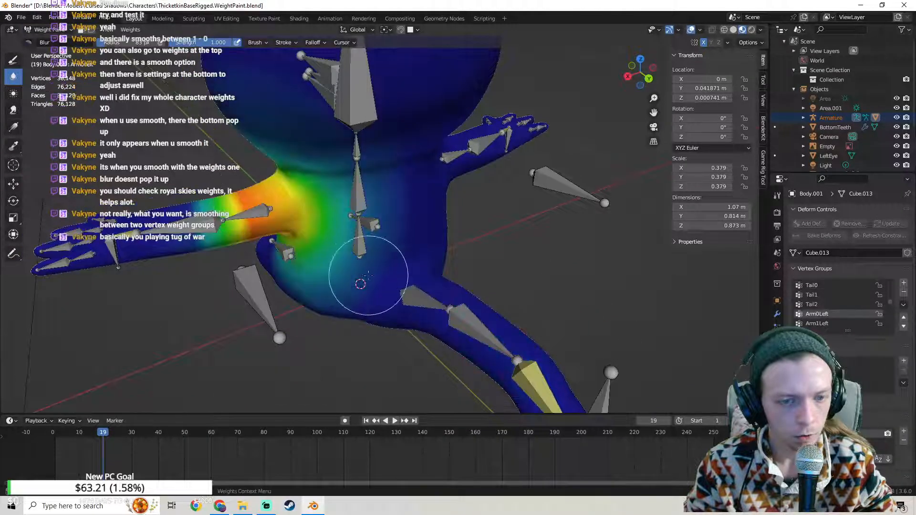
mouse_move(342, 290)
middle_down()
mouse_move(358, 286)
mouse_move(343, 182)
mouse_move(439, 245)
mouse_move(405, 229)
mouse_move(380, 241)
mouse_move(387, 213)
mouse_move(372, 225)
mouse_move(382, 248)
mouse_move(355, 232)
mouse_move(395, 266)
middle_up()
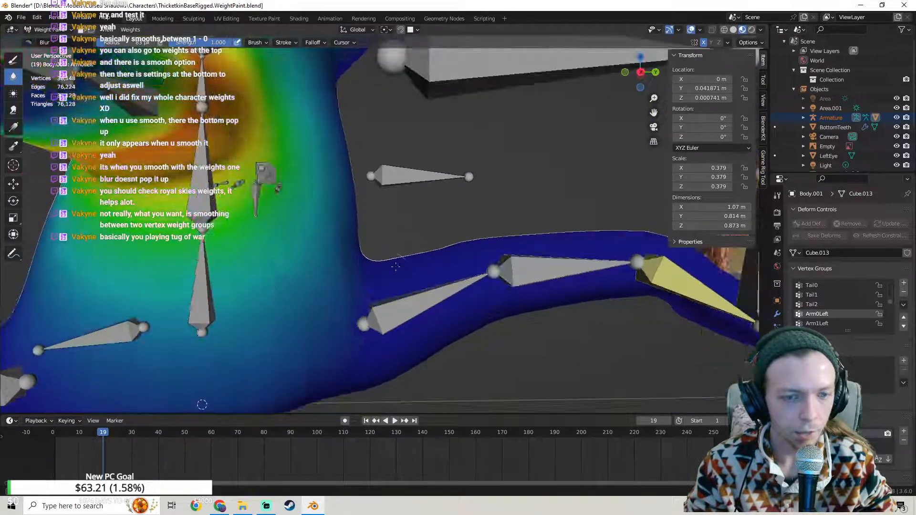
drag(351, 268, 350, 266)
mouse_move(351, 274)
middle_down()
mouse_move(379, 219)
mouse_move(311, 263)
middle_up()
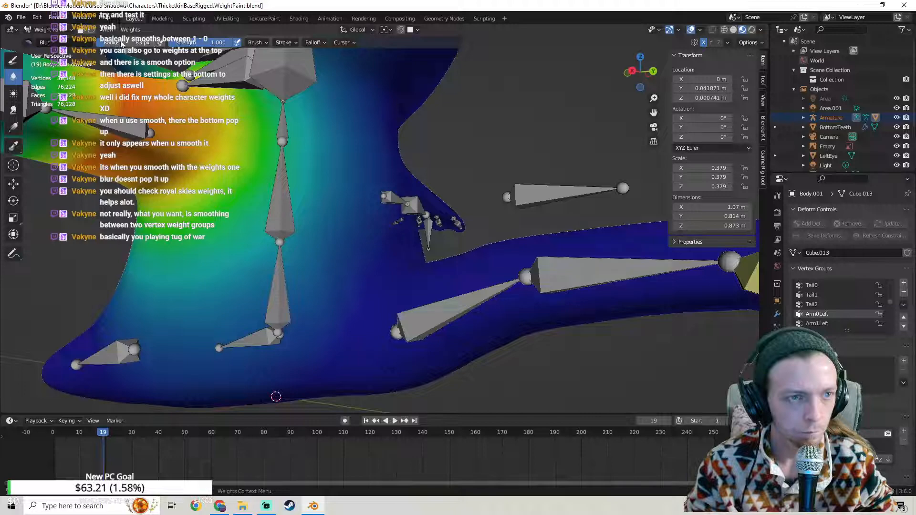
Step: Erase the Arm0Left weights from the lower body and around the tail's base with the Draw brush
click(12, 64)
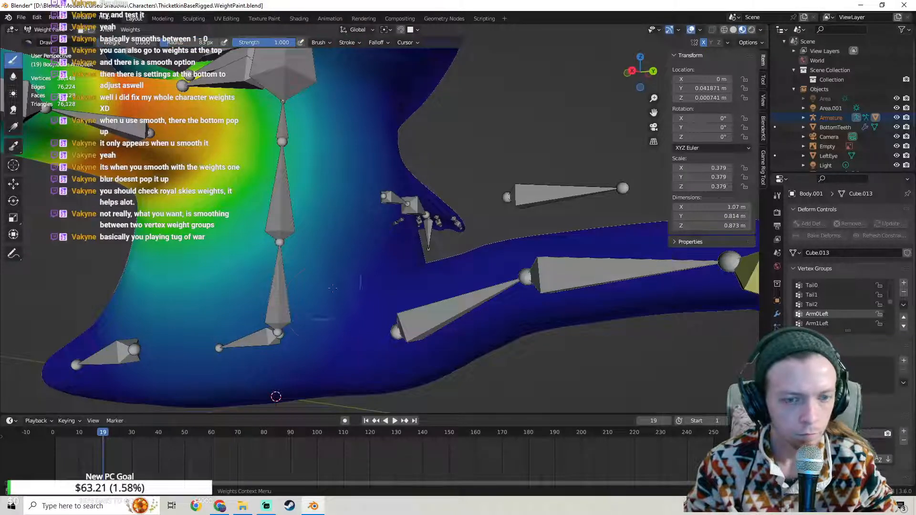
mouse_move(292, 335)
mouse_down()
mouse_move(367, 224)
mouse_move(286, 319)
mouse_up()
middle_drag(286, 318, 297, 324)
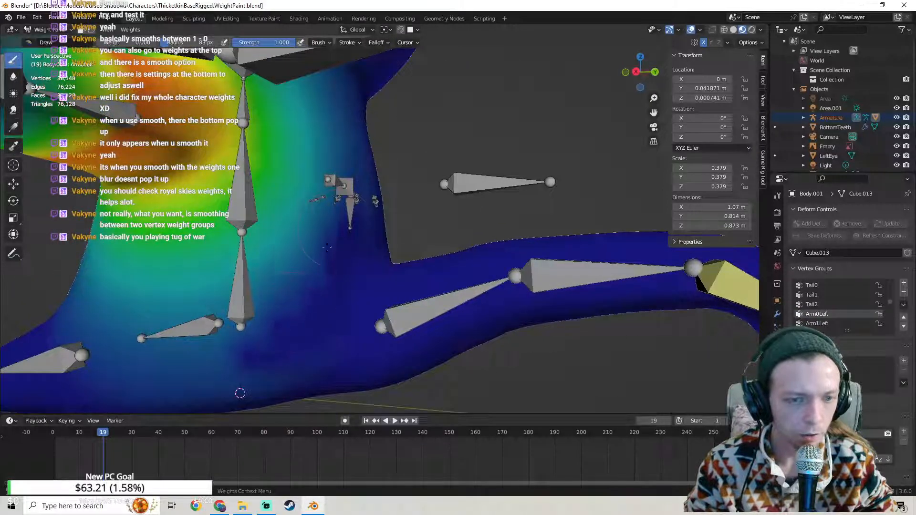
middle_drag(191, 387, 267, 329)
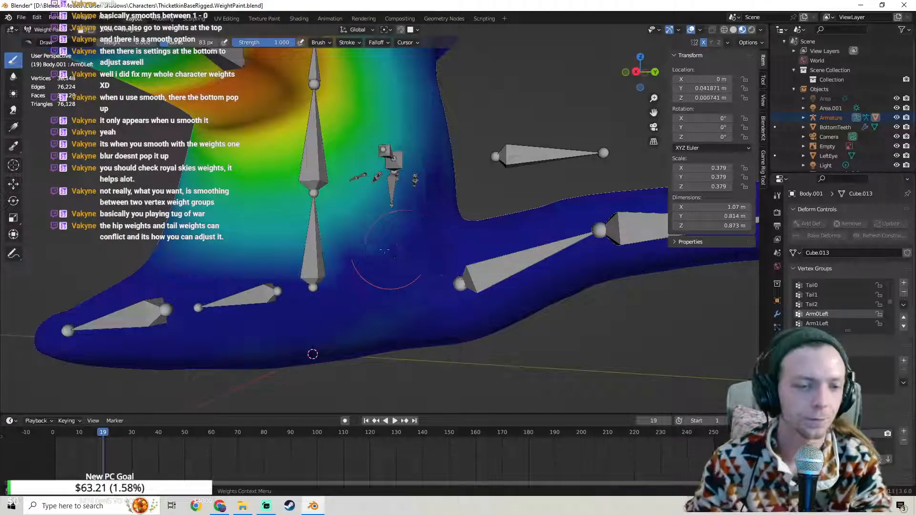
scroll(384, 251, down, 2)
middle_drag(382, 257, 336, 305)
middle_drag(413, 301, 403, 299)
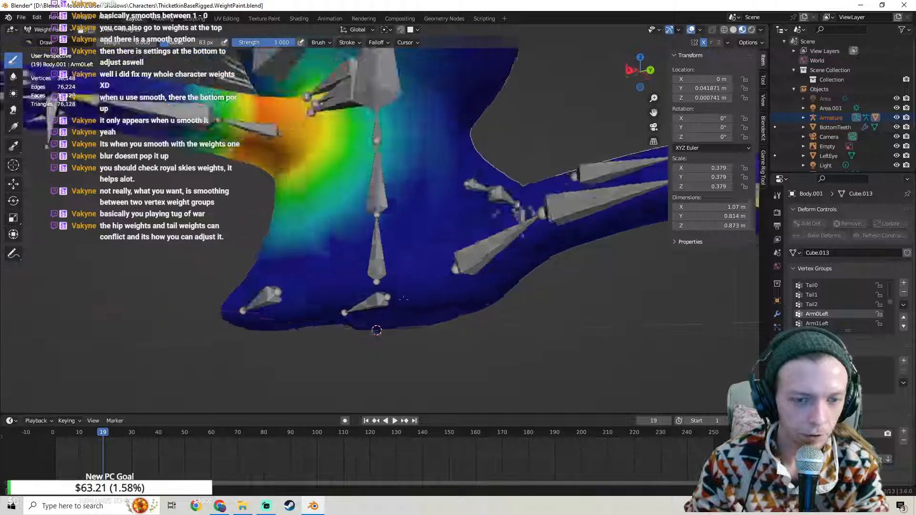
middle_drag(376, 330, 410, 290)
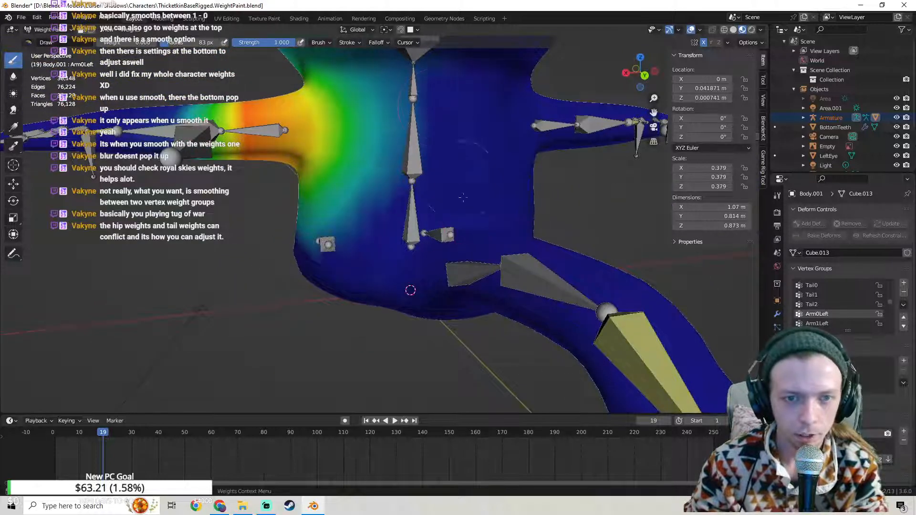
middle_drag(463, 197, 532, 167)
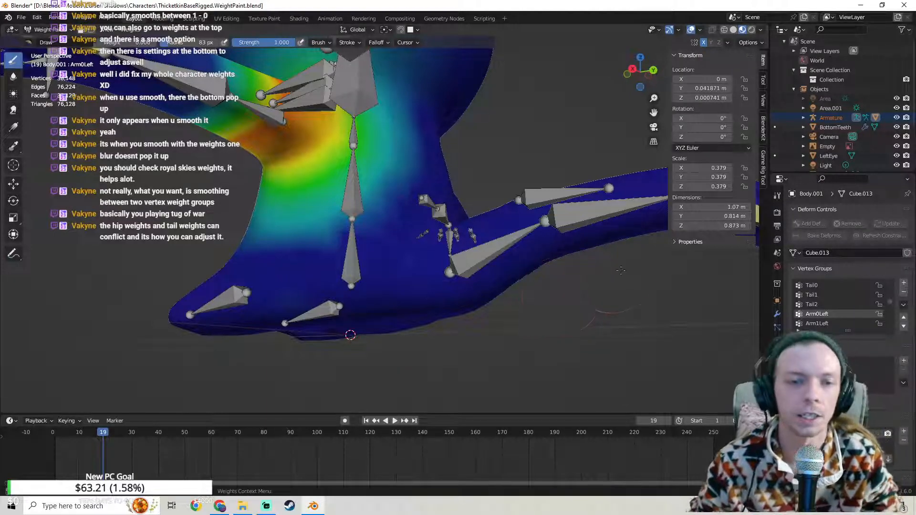
Step: Select the Spine0 bone and smooth its vertex weights with a factor of 1.000 and 1 iteration
mouse_move(475, 241)
middle_down()
mouse_move(436, 245)
mouse_move(394, 266)
mouse_move(397, 224)
mouse_move(306, 253)
middle_up()
scroll(394, 265, up, 1)
ctrl+click(348, 232)
mouse_move(390, 283)
middle_down()
mouse_move(435, 305)
mouse_move(354, 291)
mouse_move(439, 235)
mouse_move(406, 248)
mouse_move(425, 235)
middle_up()
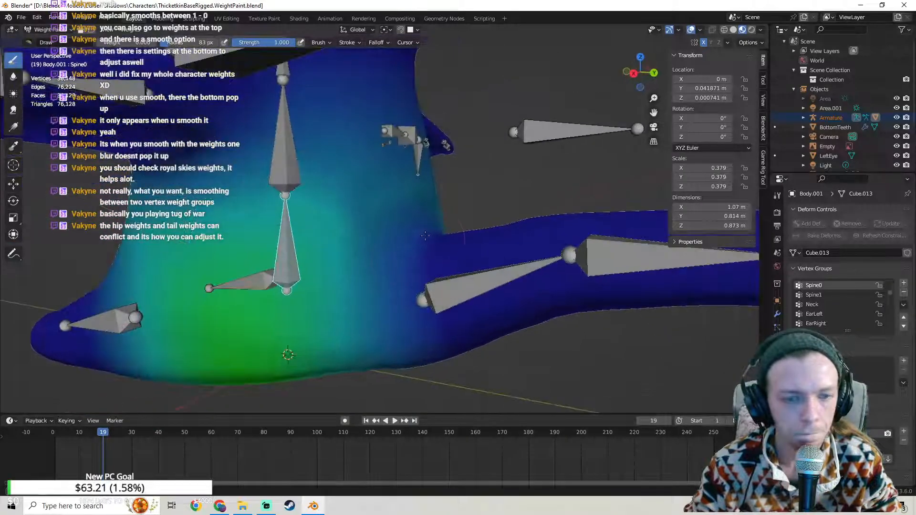
click(130, 31)
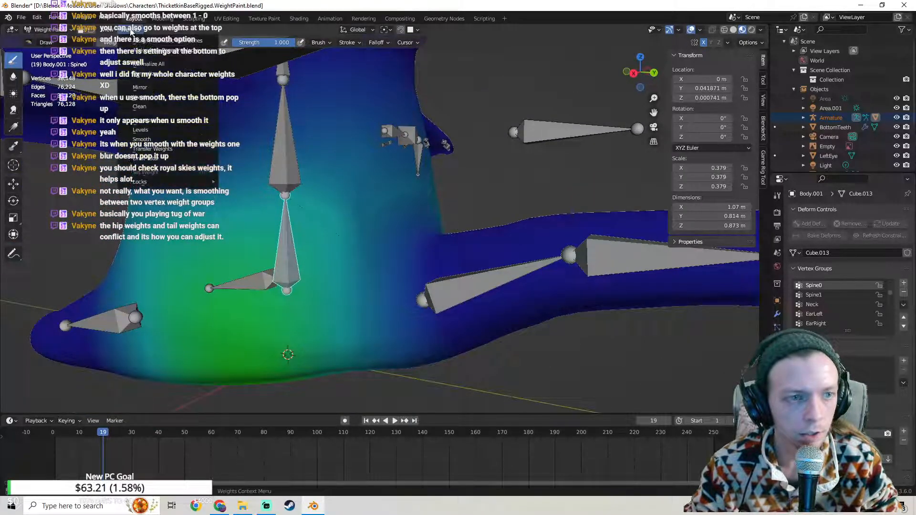
click(156, 143)
mouse_move(383, 299)
middle_down()
mouse_move(400, 289)
mouse_move(382, 292)
mouse_move(390, 275)
mouse_move(242, 248)
middle_up()
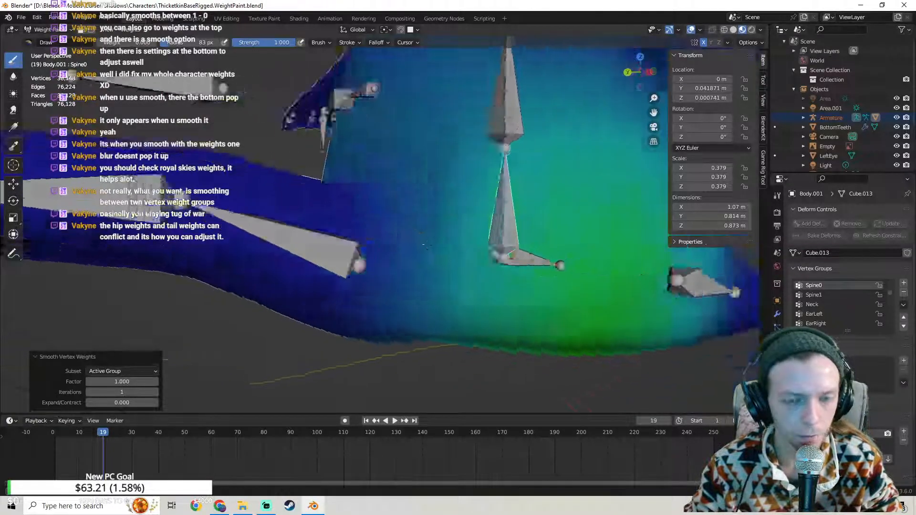
Step: Select the Tail0 bone and smooth its vertex weights with a factor of 1.000 and 5 iterations
mouse_move(346, 233)
middle_down()
mouse_move(491, 216)
mouse_move(557, 246)
mouse_move(463, 238)
mouse_move(478, 253)
mouse_move(429, 281)
middle_up()
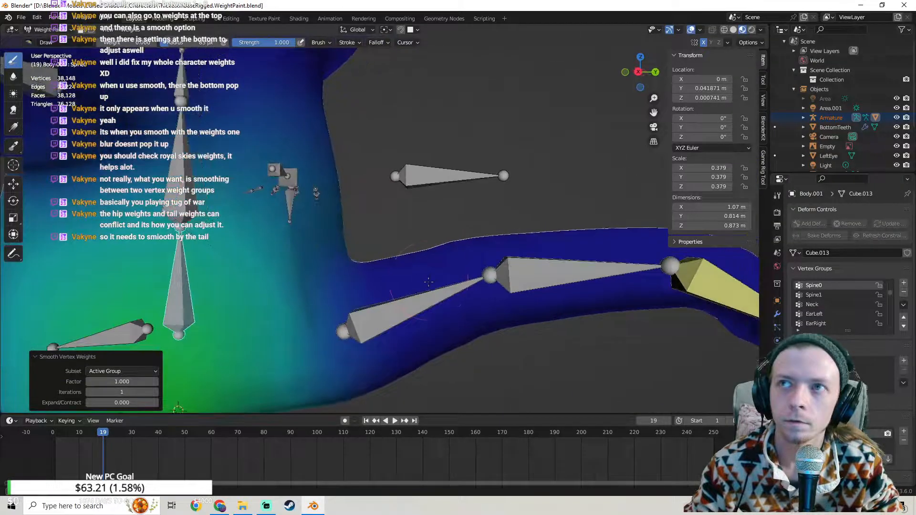
ctrl+click(380, 315)
mouse_move(379, 315)
middle_down()
mouse_move(386, 296)
mouse_move(408, 282)
middle_up()
click(131, 29)
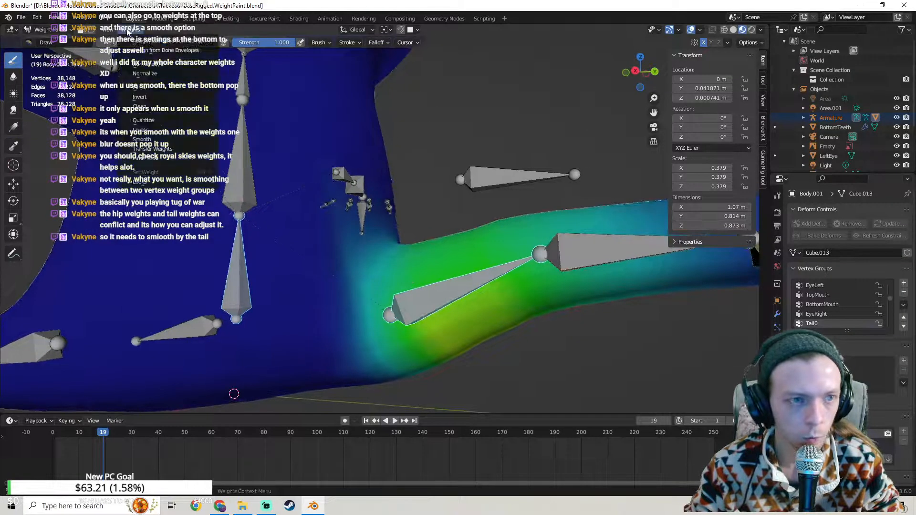
click(156, 138)
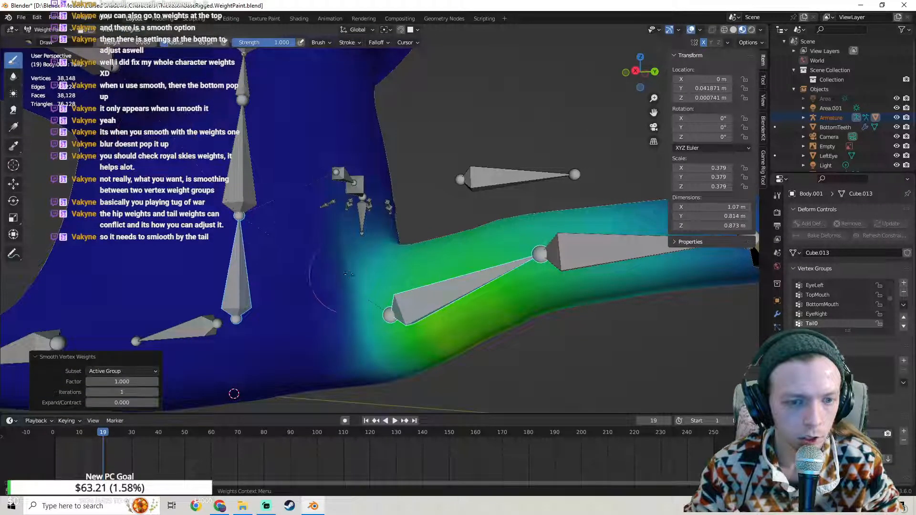
middle_drag(233, 393, 219, 395)
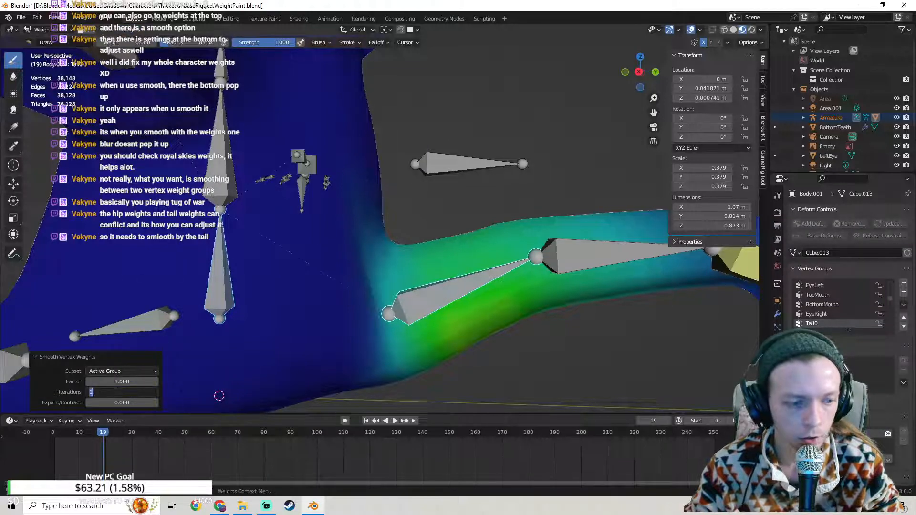
key(Return)
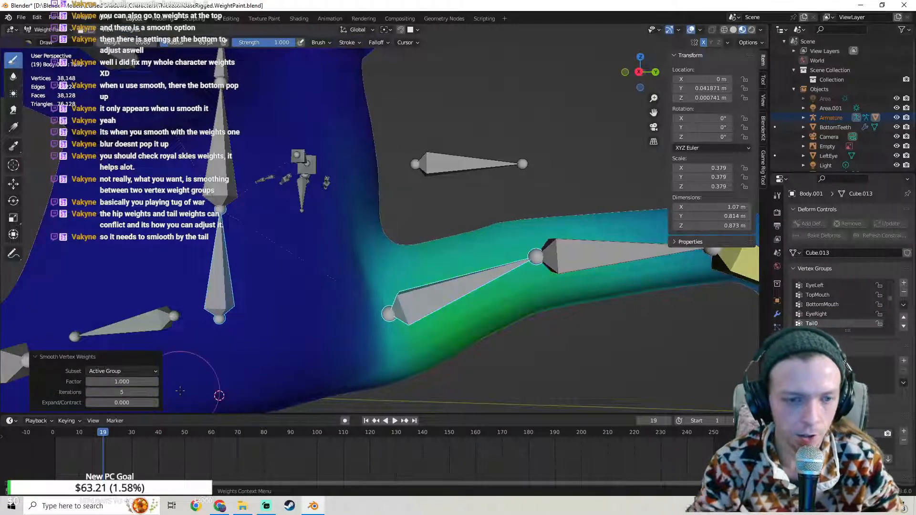
middle_drag(180, 391, 441, 256)
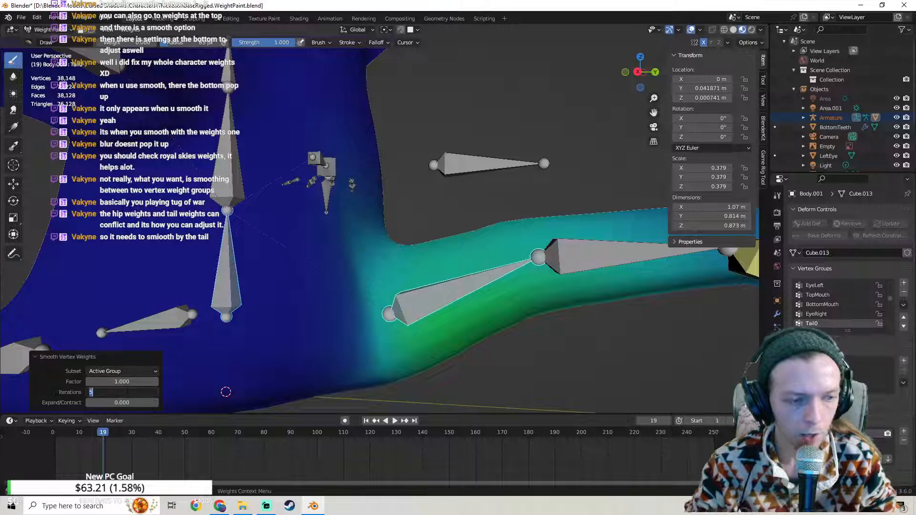
Step: Raise the Tail0 weight smoothing to 20 iterations and check the gradient around the tail's base
key(Return)
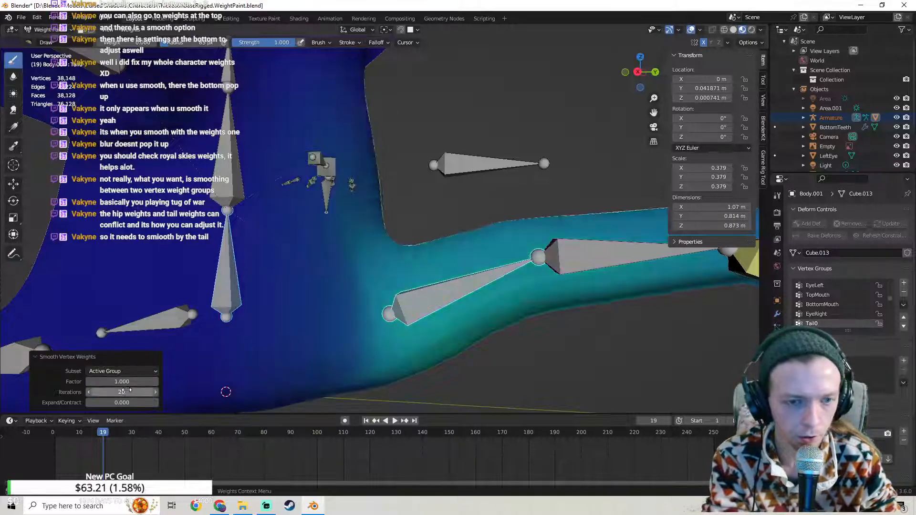
middle_drag(375, 321, 260, 340)
middle_drag(385, 304, 373, 302)
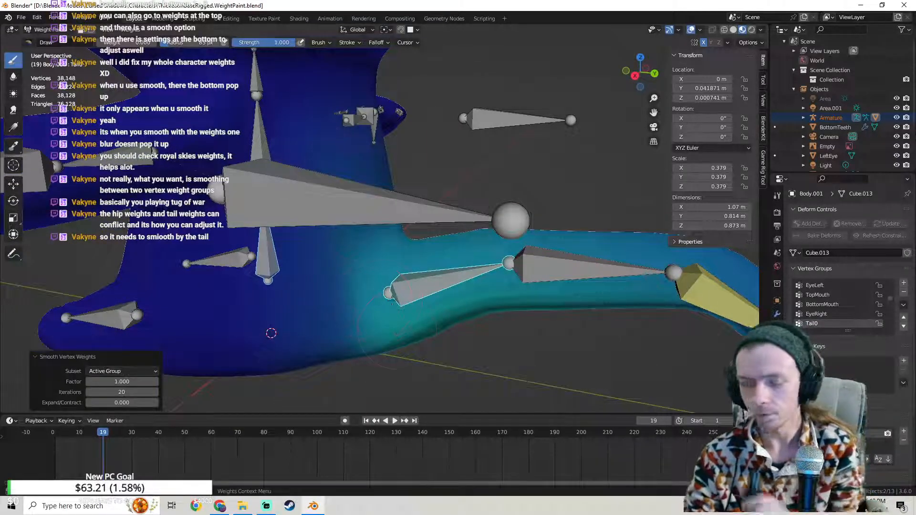
mouse_move(519, 338)
middle_down()
mouse_move(467, 305)
mouse_move(417, 245)
mouse_move(562, 288)
mouse_move(145, 338)
middle_up()
Step: Leave weight painting, put the armature into Pose Mode and select the upright control bone at the tail's tip
click(57, 31)
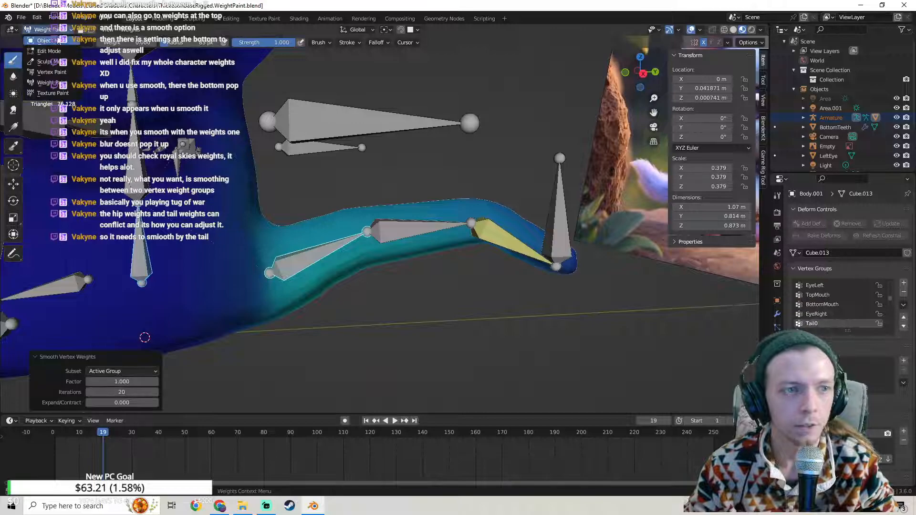
click(48, 41)
click(566, 215)
middle_drag(552, 216, 471, 194)
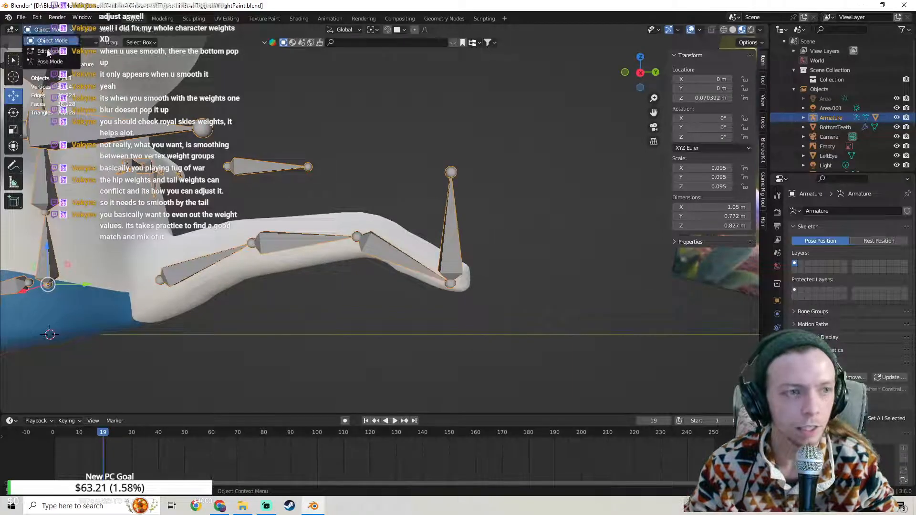
click(49, 62)
click(446, 244)
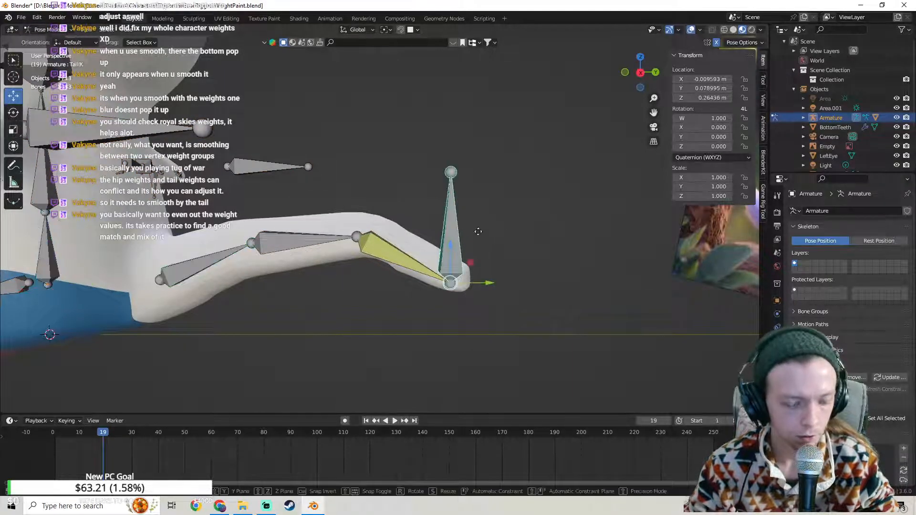
Step: Test the tail's deformation by moving its control bone to several positions near the body, undoing each move
key(g)
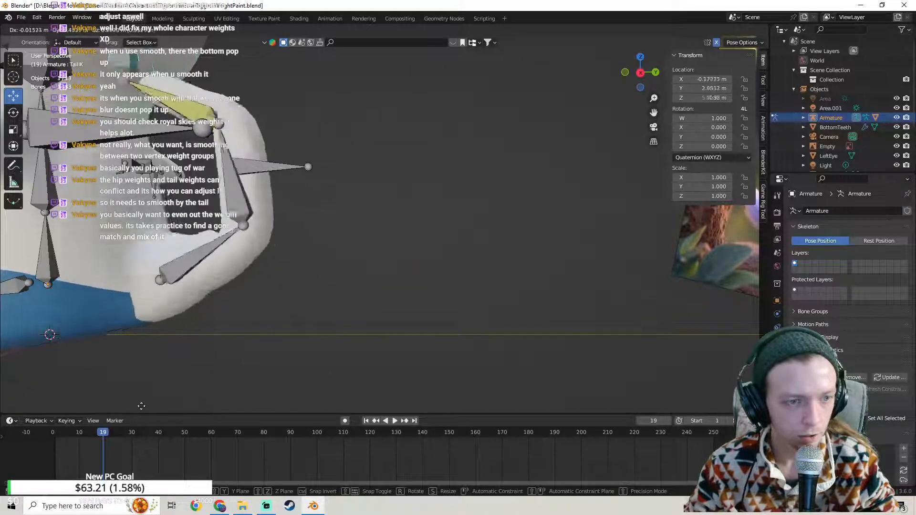
click(268, 108)
shift+middle_drag(334, 143, 399, 159)
scroll(392, 166, down, 2)
key(ctrl+z)
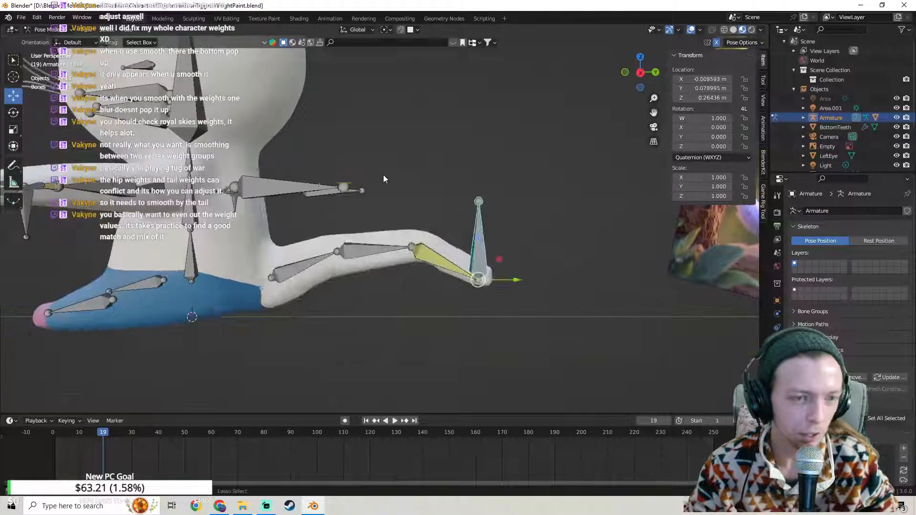
scroll(383, 175, down, 1)
key(g)
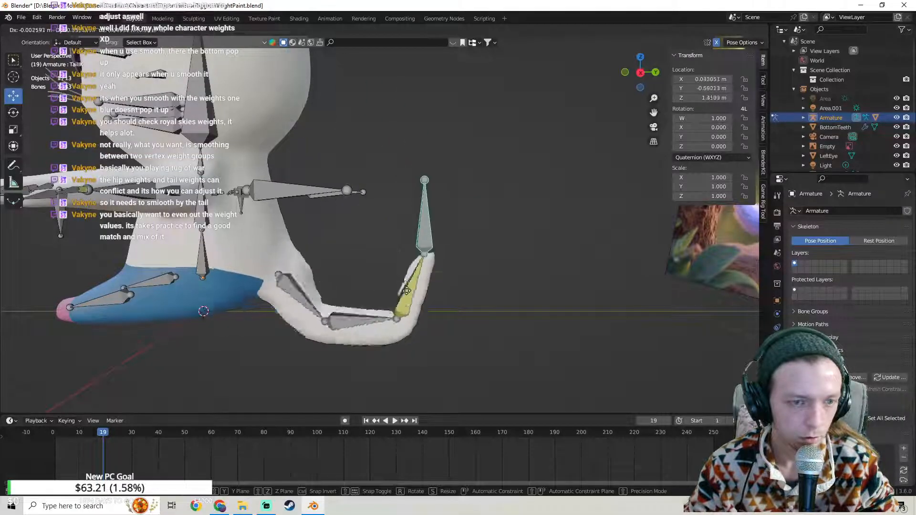
click(360, 267)
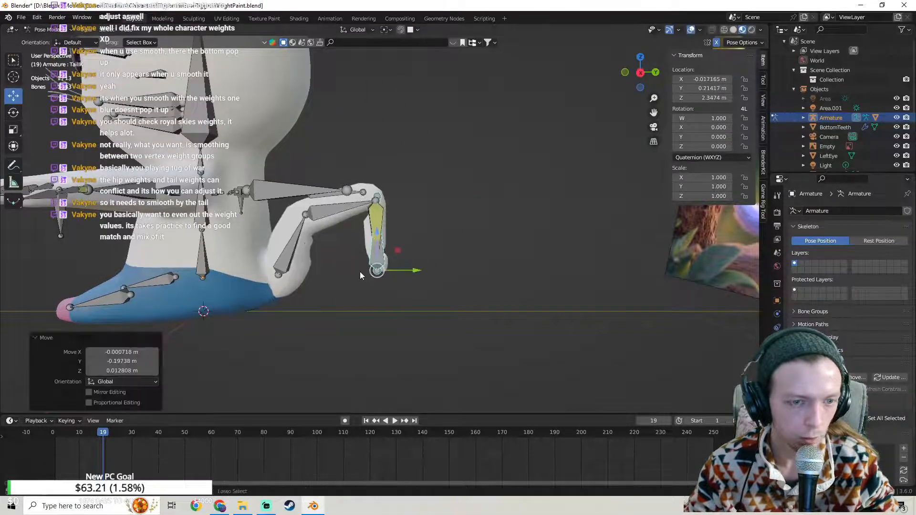
key(ctrl+z)
key(g)
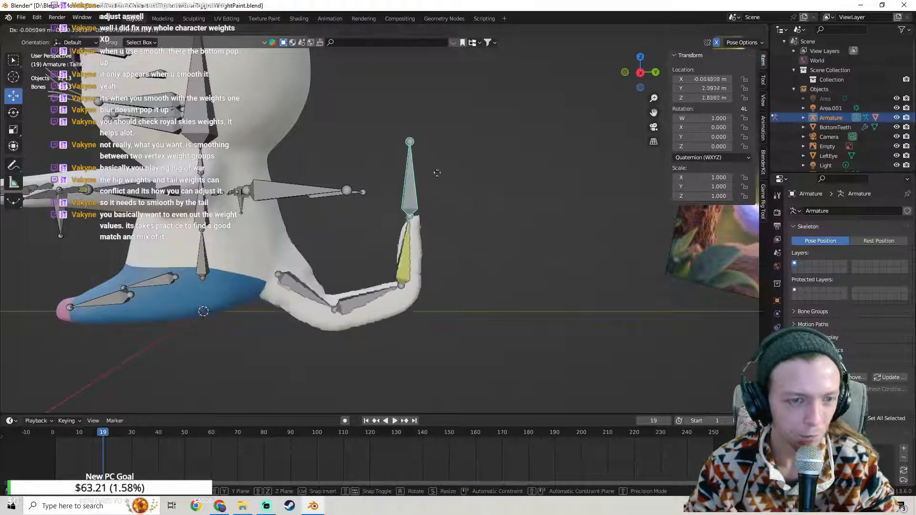
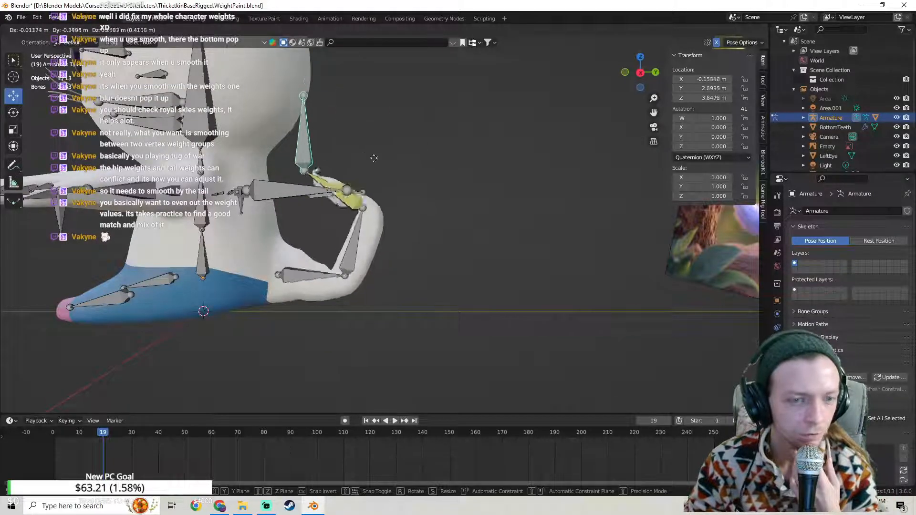
click(343, 175)
key(ctrl+z)
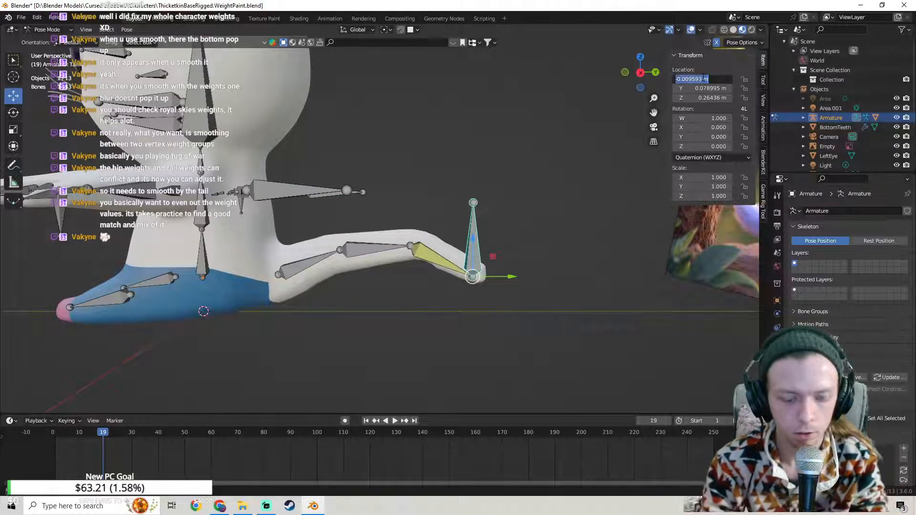
Step: Set the tail control bone's X, Y and Z location to 0 to straighten the tail
click(716, 88)
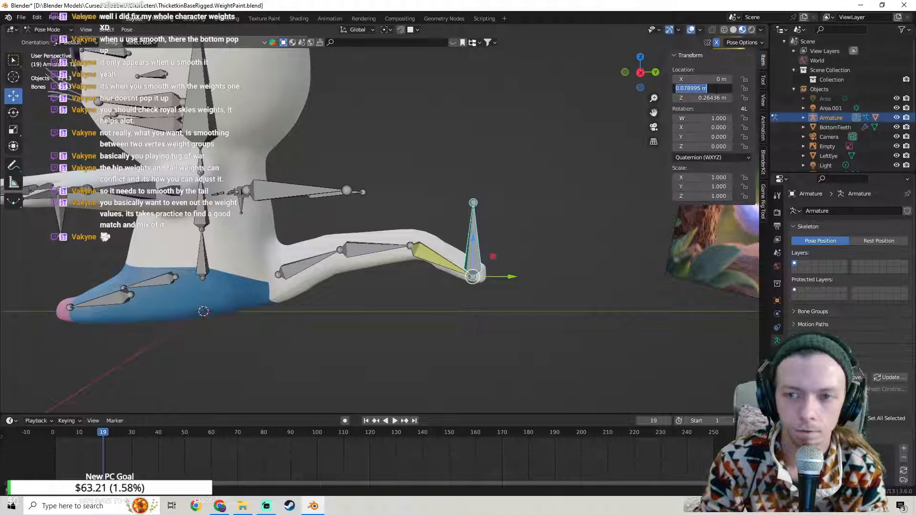
text(0)
key(Return)
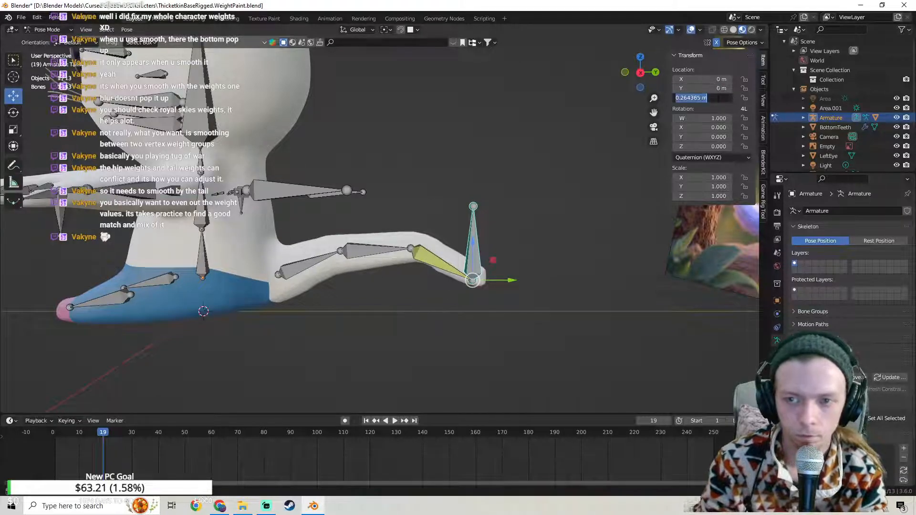
text(0)
key(Return)
middle_drag(488, 191, 385, 291)
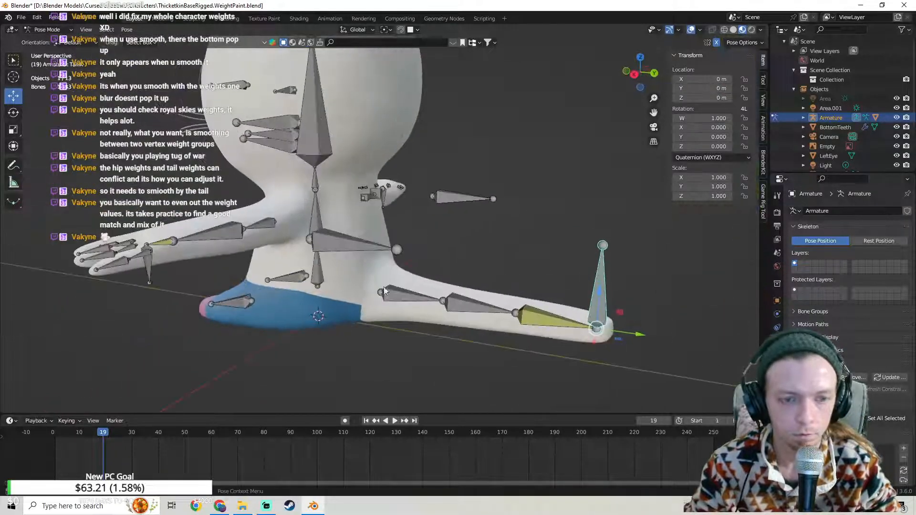
Step: Return to Object Mode, select the body together with the armature, and re-enter Weight Paint mode on the body
click(48, 30)
click(48, 46)
shift+click(405, 314)
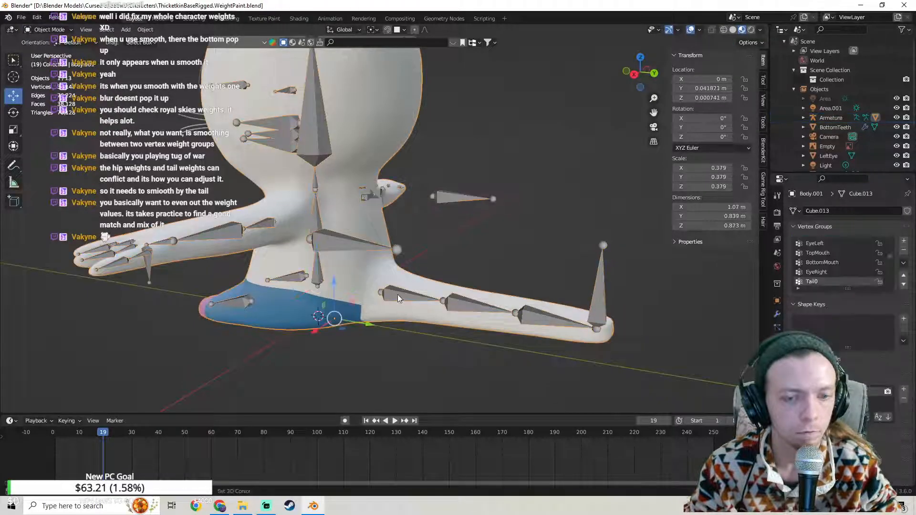
shift+click(397, 294)
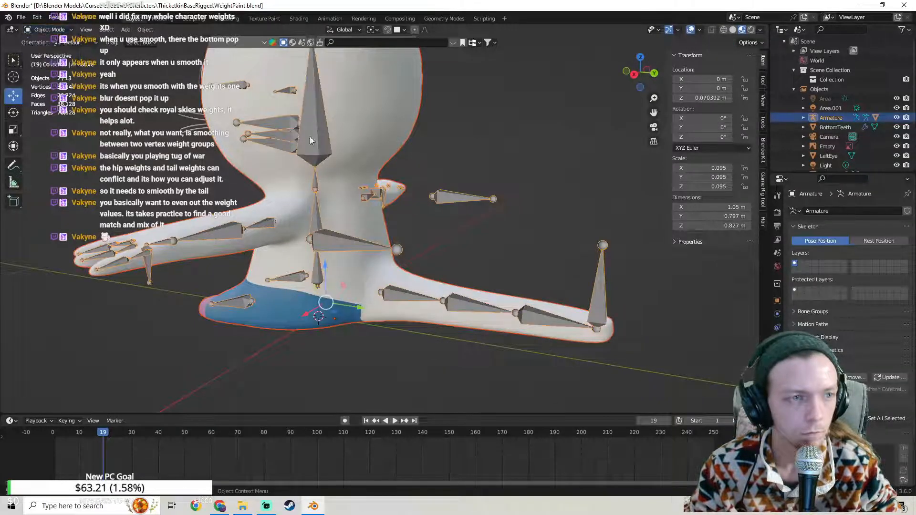
shift+click(397, 304)
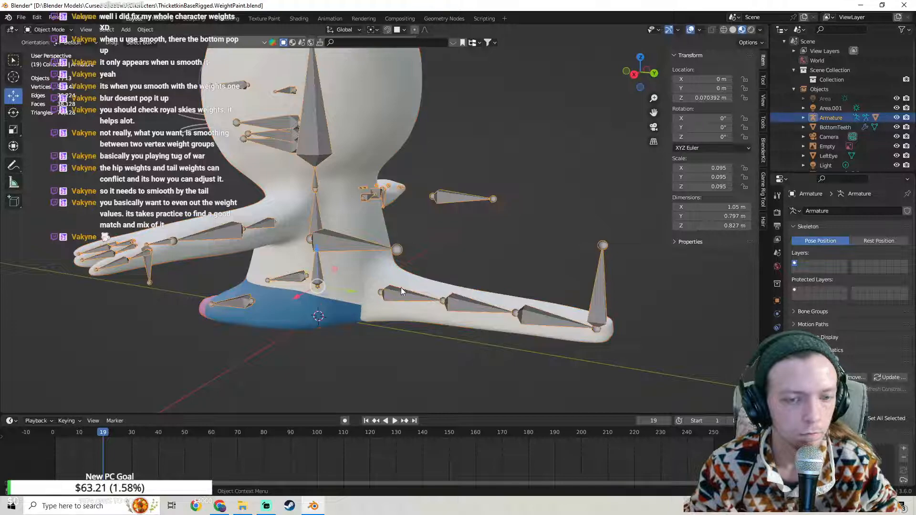
click(42, 30)
click(57, 77)
scroll(405, 286, up, 3)
mouse_move(438, 293)
middle_down()
mouse_move(395, 296)
mouse_move(373, 227)
mouse_move(399, 237)
middle_up()
click(57, 32)
click(57, 82)
middle_drag(330, 337, 407, 276)
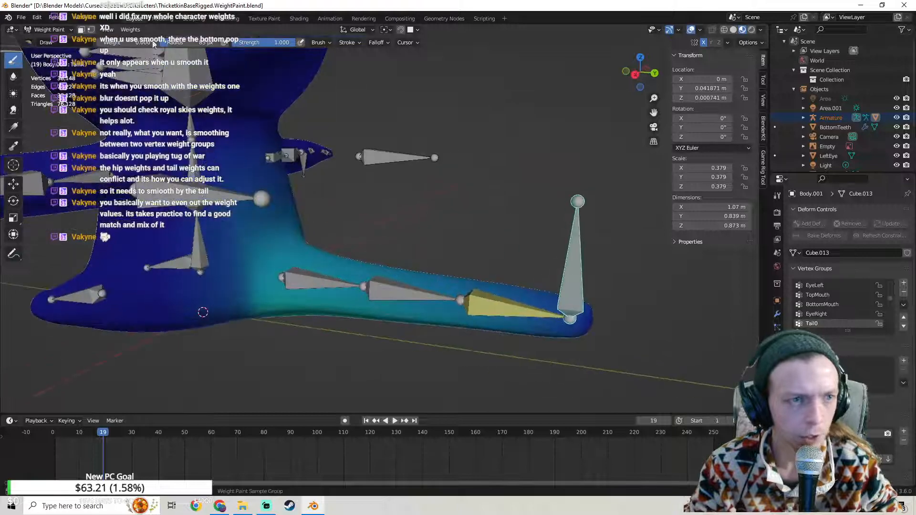
shift+middle_drag(306, 248, 353, 265)
mouse_move(353, 265)
middle_down()
mouse_move(364, 283)
mouse_move(406, 311)
middle_up()
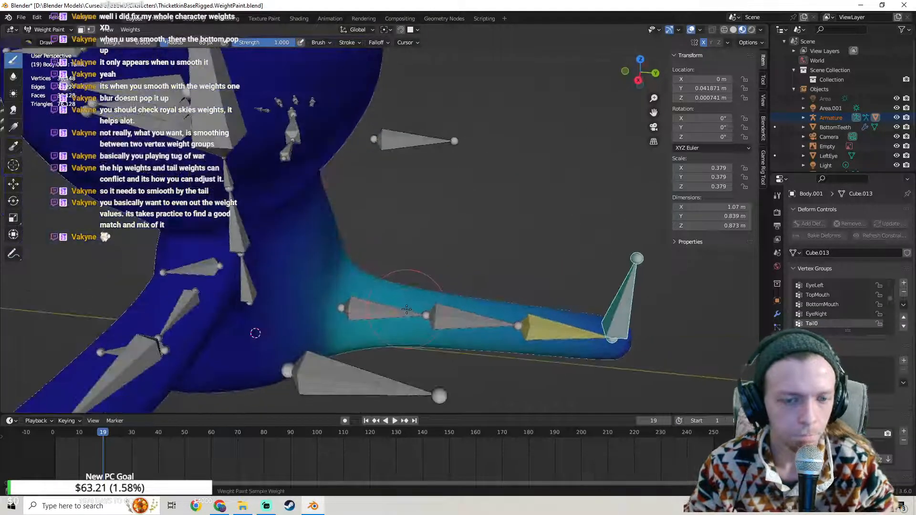
Step: Undo the pose changes, mode switches and Tail0 weight smoothing, returning to weight painting with Tail0 active
key(ctrl+Tab)
key(ctrl+z)
key(ctrl+z)
key(ctrl+z)
key(ctrl+z)
key(ctrl+z)
key(ctrl+z)
key(ctrl+z)
key(ctrl+z)
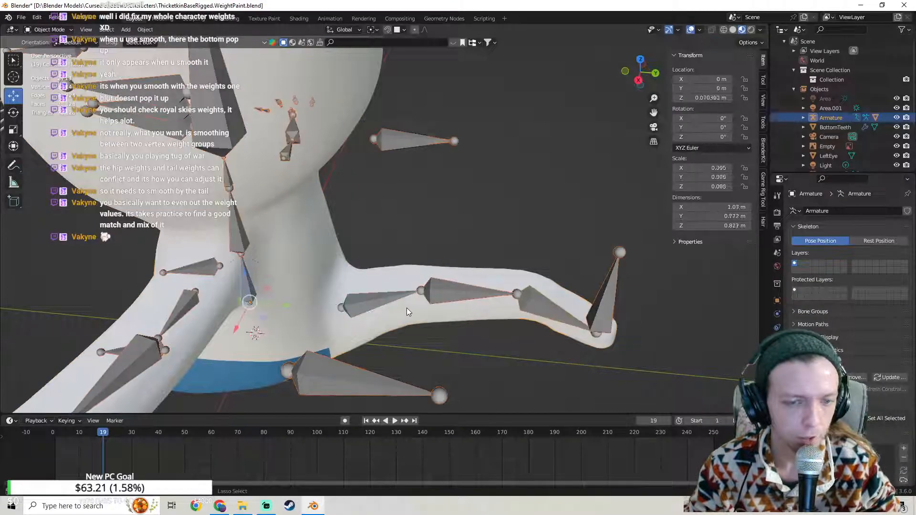
key(ctrl+z)
key(ctrl+z)
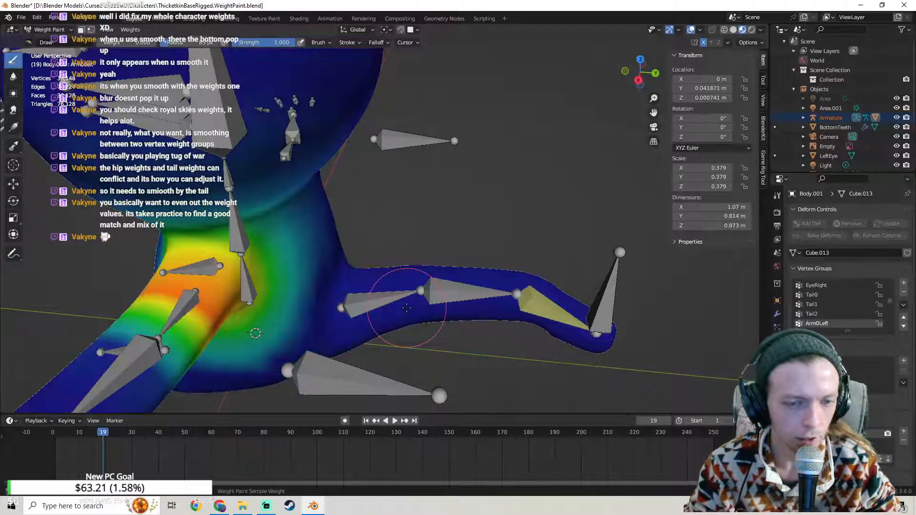
key(ctrl+z)
key(ctrl+z)
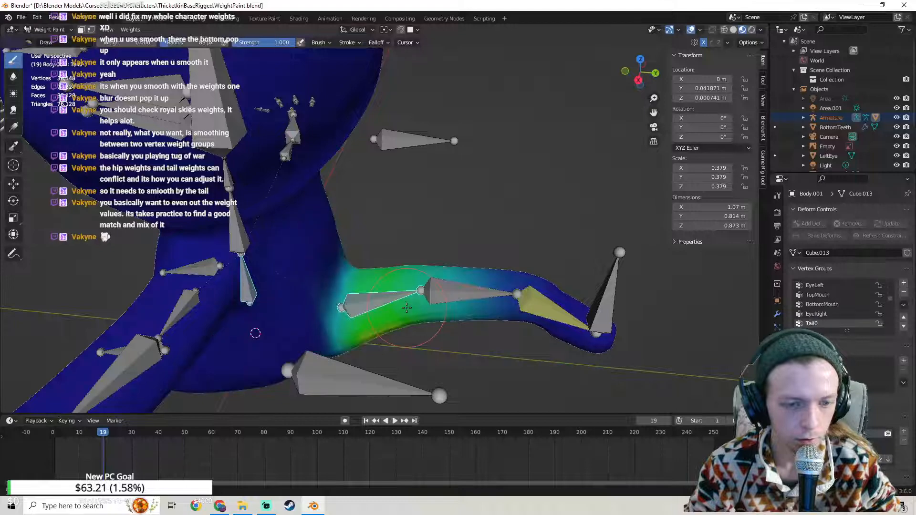
Step: Smooth the Tail0 vertex weights again with a factor of 1.000 and 1 iteration
mouse_move(407, 307)
middle_down()
mouse_move(402, 273)
mouse_move(403, 281)
middle_up()
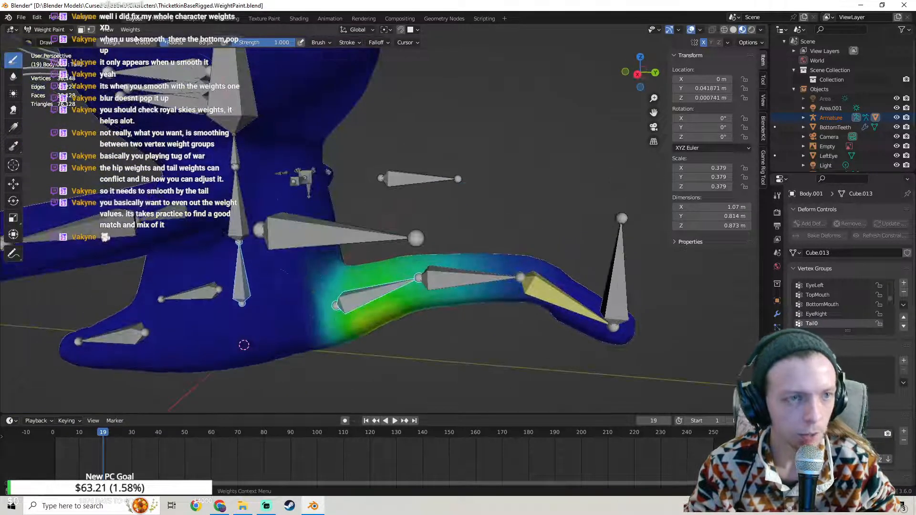
click(131, 29)
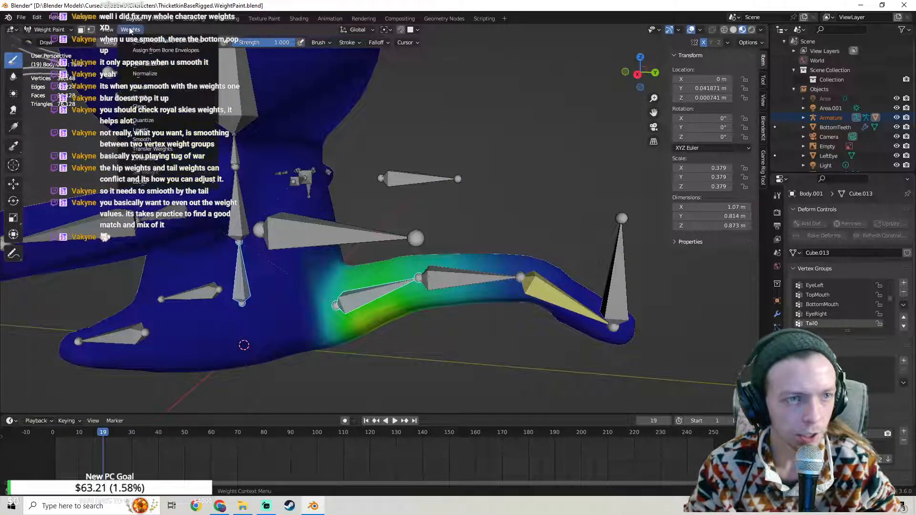
click(143, 139)
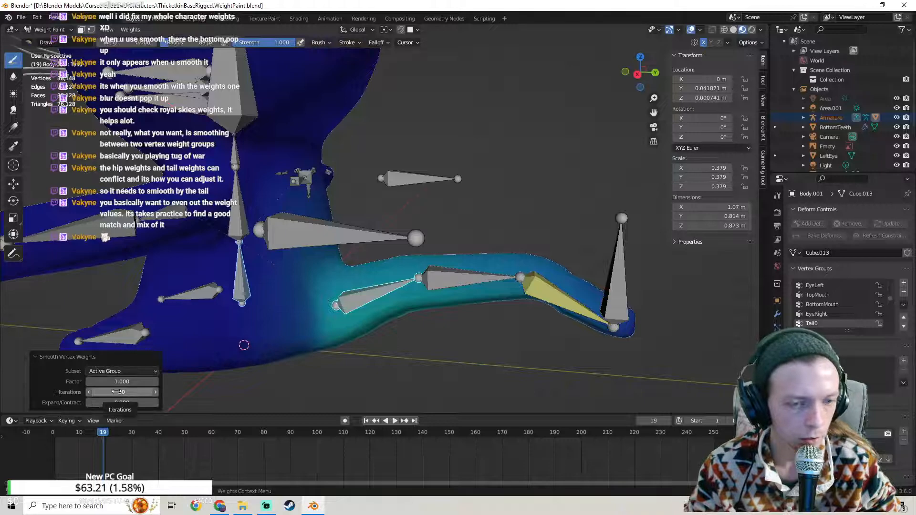
click(117, 392)
text(1)
key(Return)
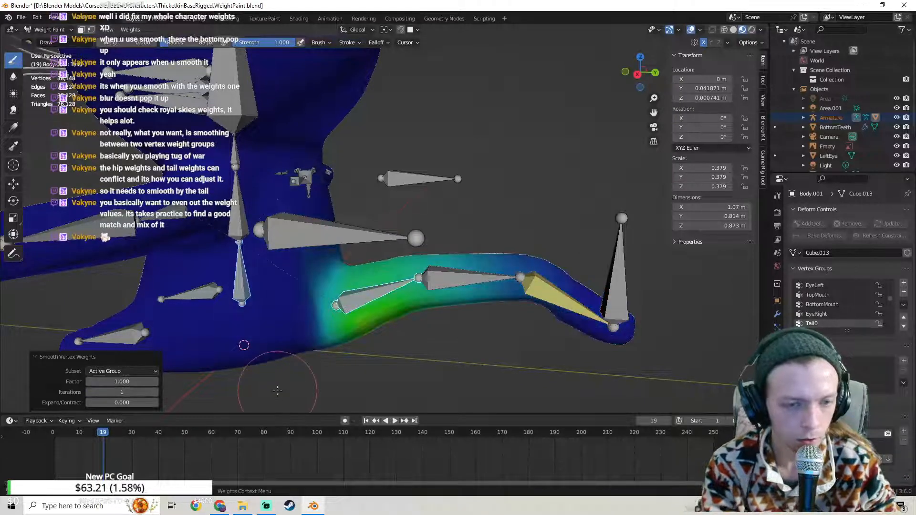
Step: Adjust the Tail0 smoothing to 5 iterations and a factor of 0.100
middle_drag(385, 406, 211, 389)
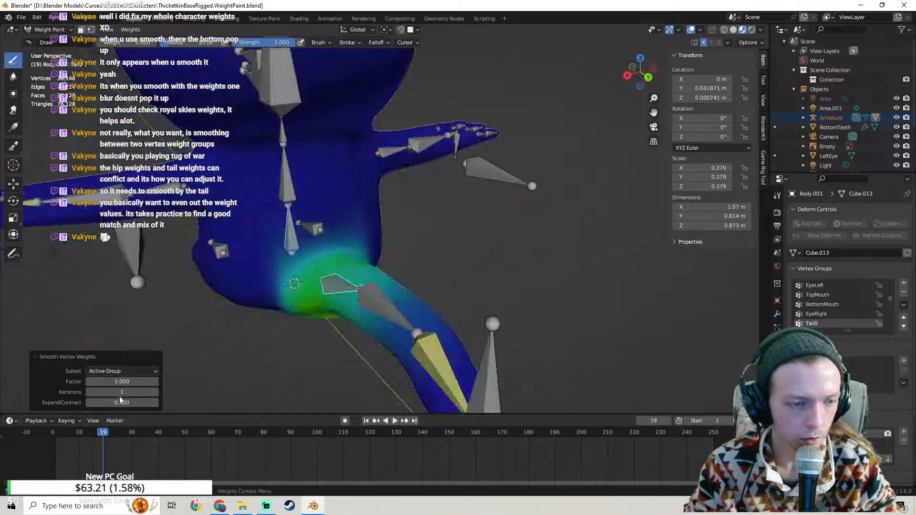
text(2)
key(Return)
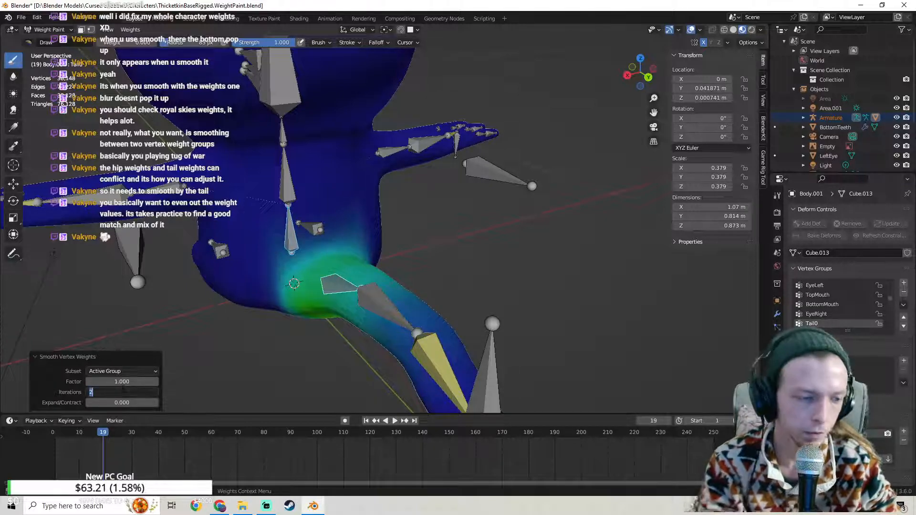
text(5)
key(Return)
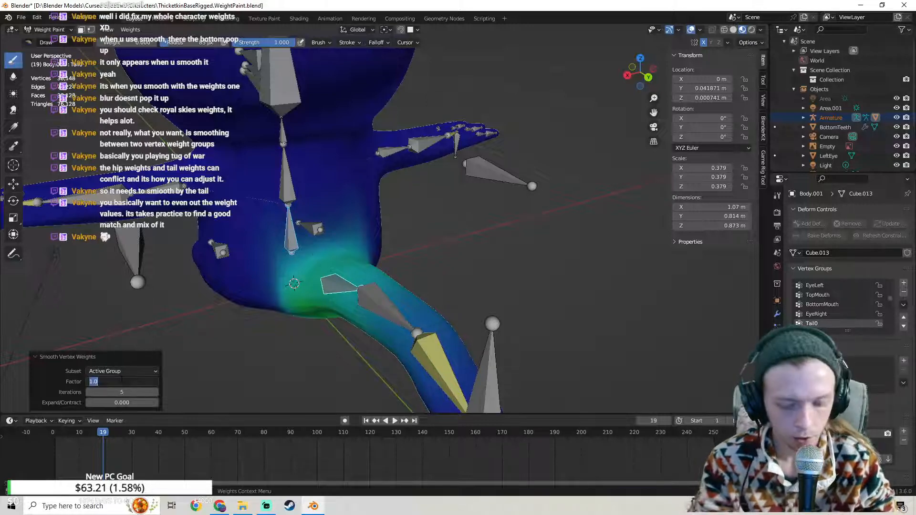
click(121, 381)
text(.1)
key(Return)
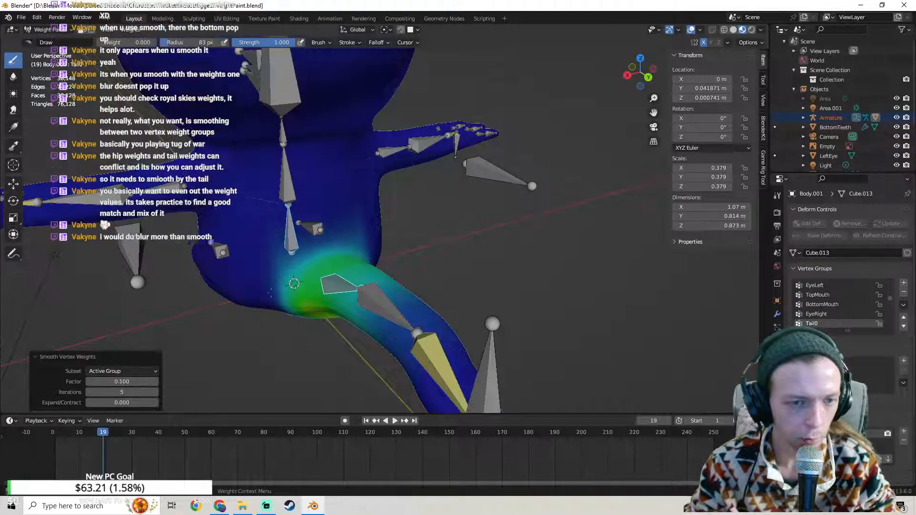
Step: Switch to the Blur tool and examine the Tail0 weights around the tail base and along the tail
middle_drag(296, 269, 399, 250)
click(13, 79)
middle_drag(334, 272, 362, 285)
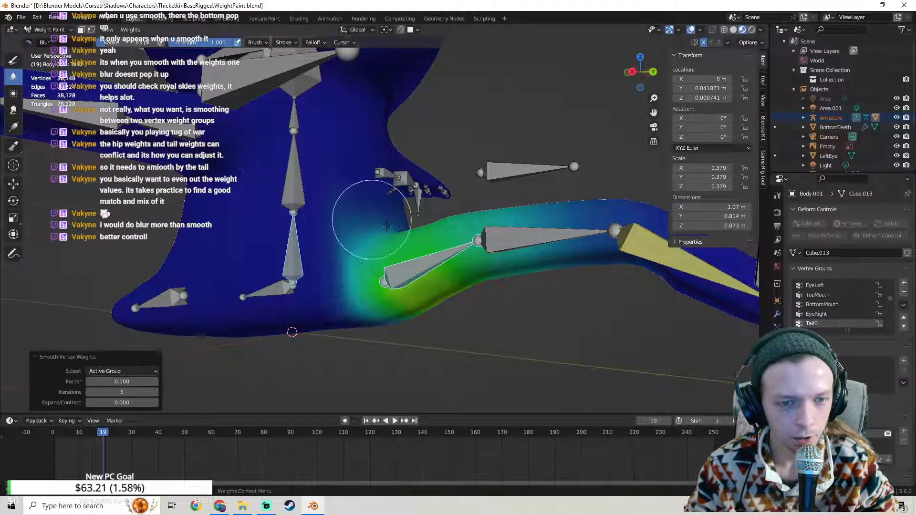
middle_drag(388, 226, 314, 226)
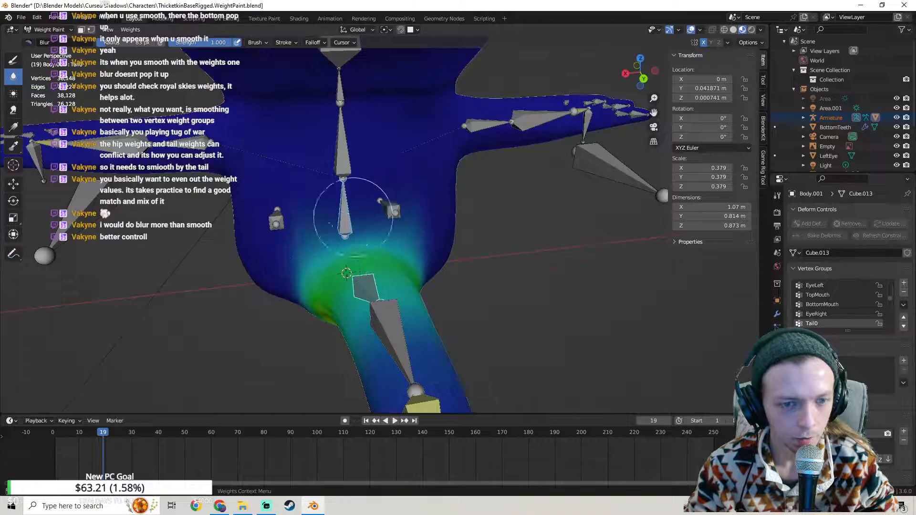
middle_drag(310, 315, 327, 262)
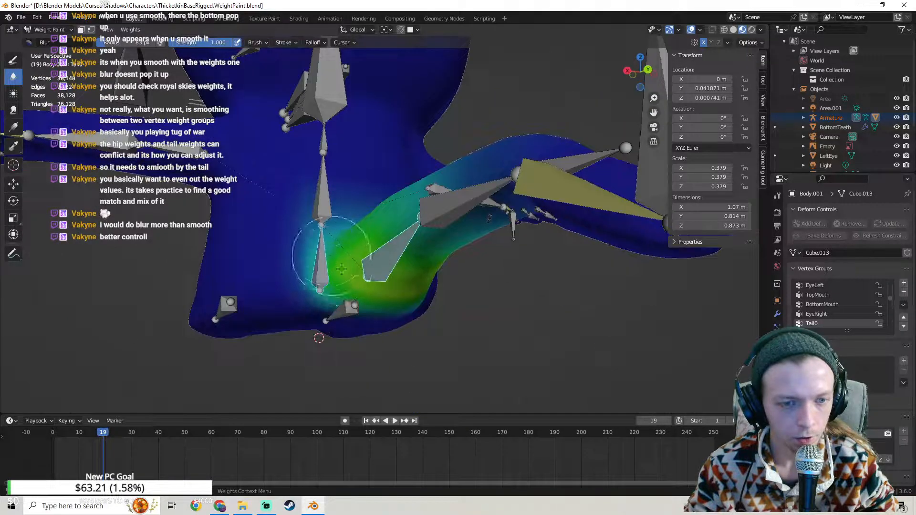
middle_drag(548, 267, 517, 372)
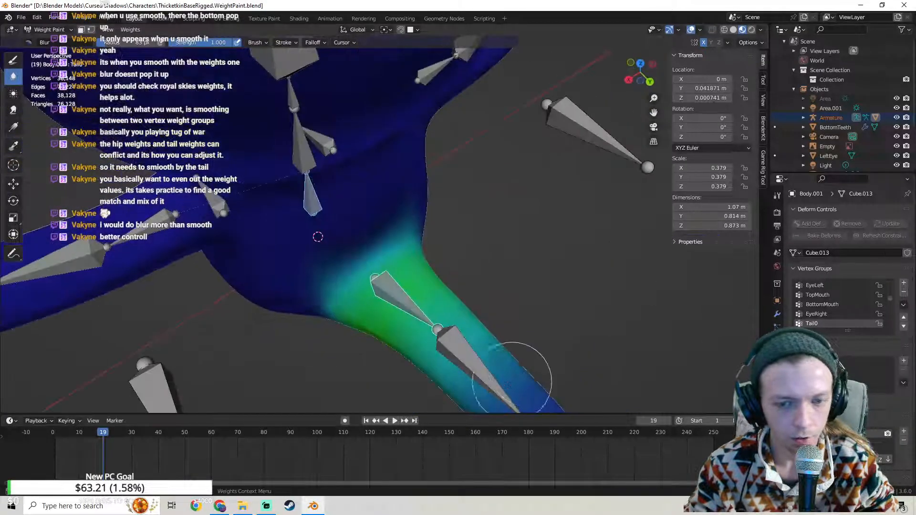
shift+middle_drag(546, 333, 495, 276)
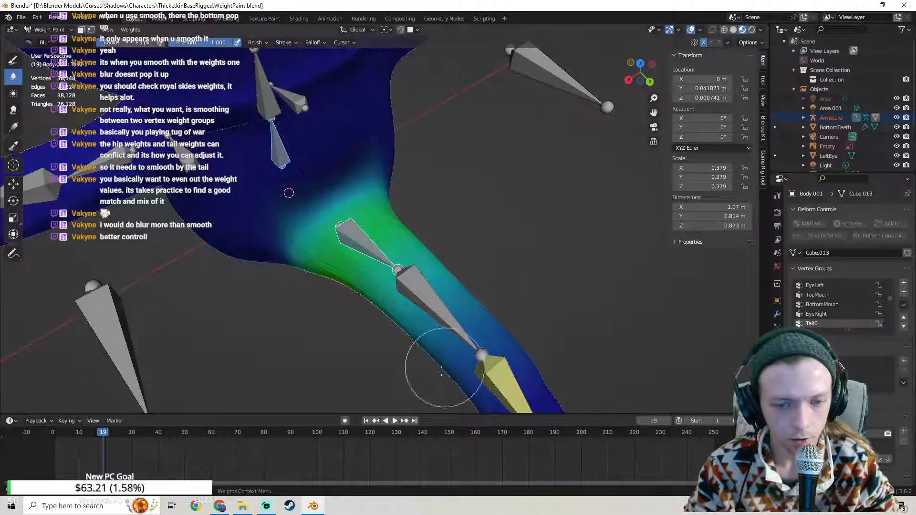
middle_drag(422, 380, 200, 200)
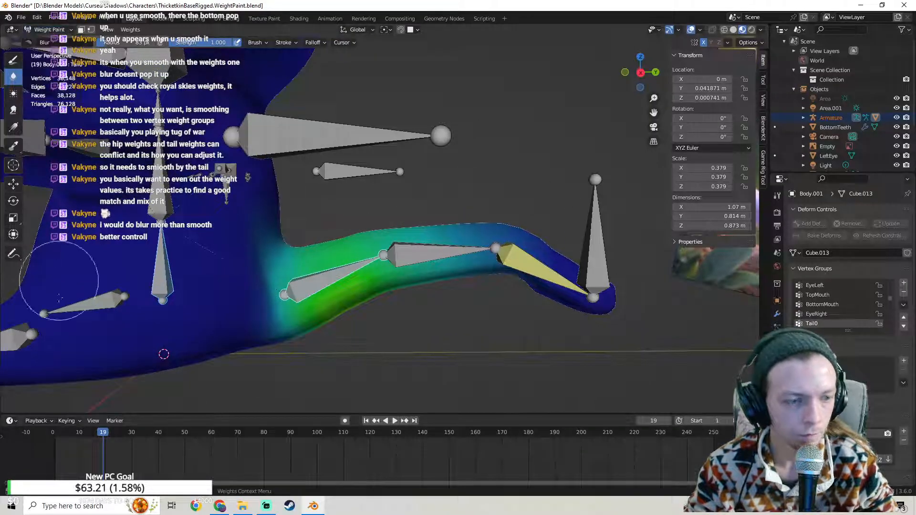
Step: Smooth the Tail0 vertex weights again, setting the smoothing to 1 iteration
click(131, 30)
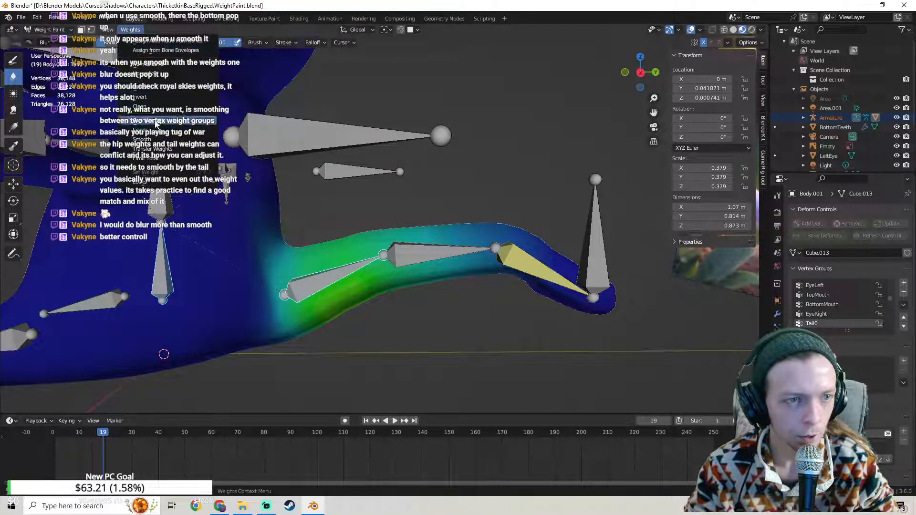
click(143, 136)
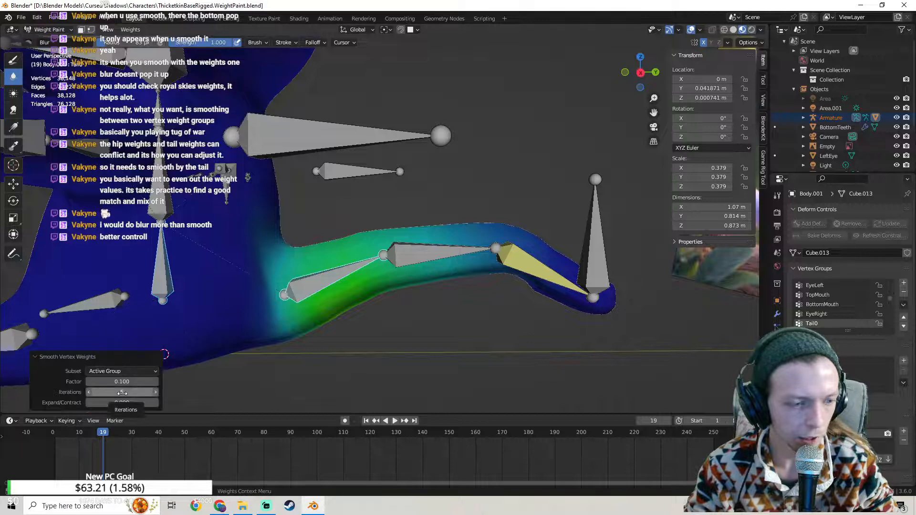
click(122, 392)
text(2)
key(Return)
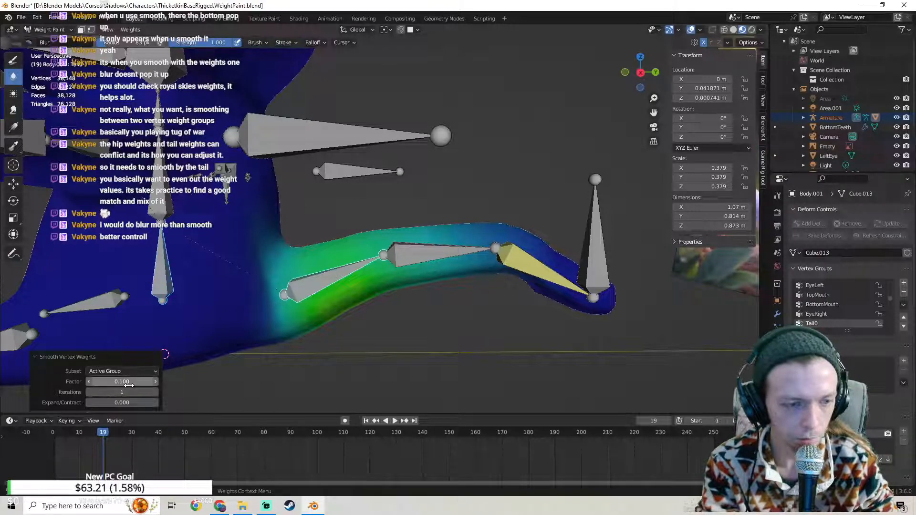
Step: Try a Tail0 smoothing factor of 0.010, compare other strengths, and settle on a factor of 0.100
mouse_move(350, 236)
middle_down()
mouse_move(315, 248)
mouse_move(341, 237)
middle_up()
click(122, 382)
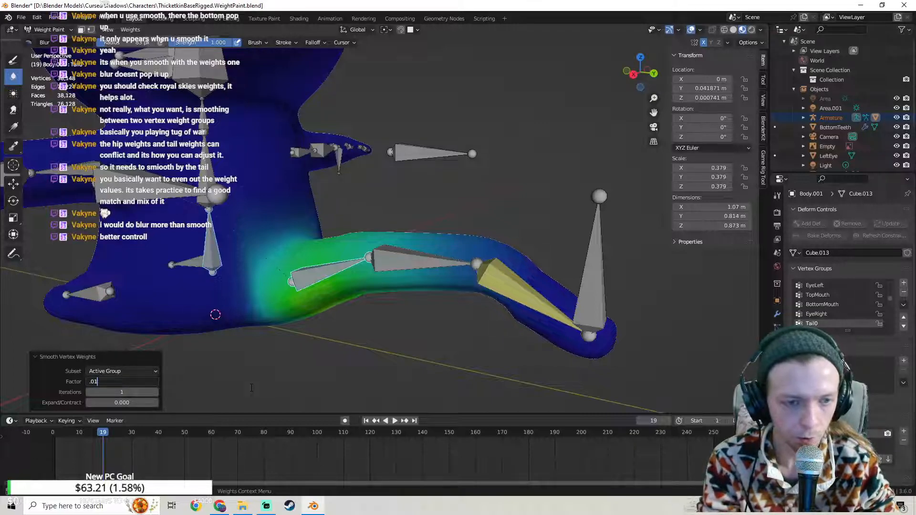
key(Return)
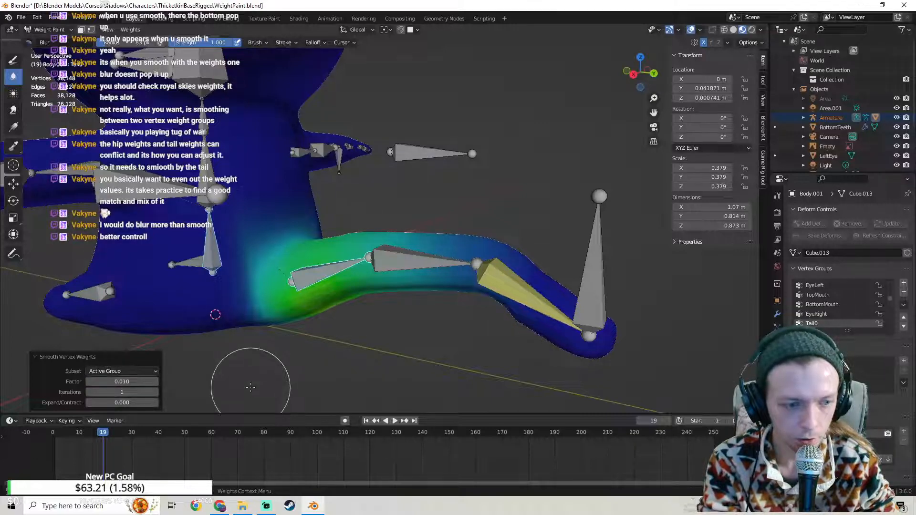
scroll(356, 258, up, 3)
mouse_move(356, 257)
middle_down()
mouse_move(370, 238)
mouse_move(353, 265)
middle_up()
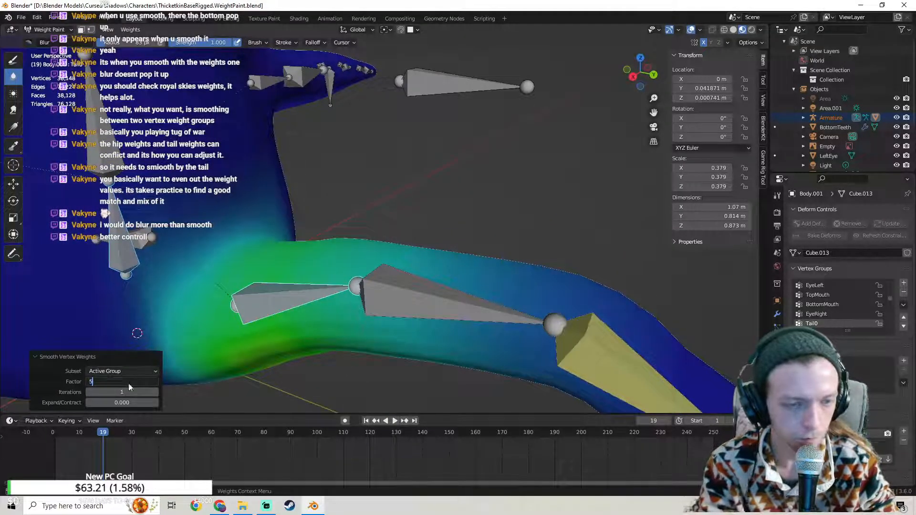
key(Return)
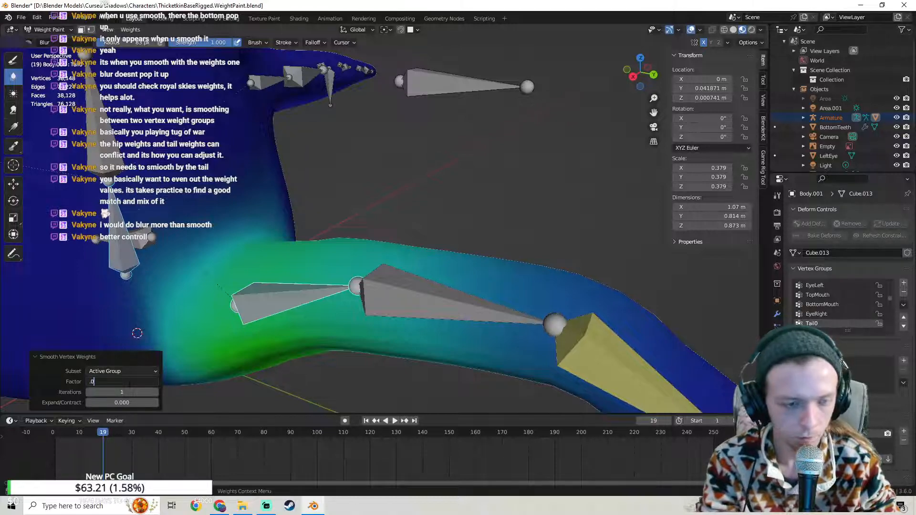
key(Return)
Step: Switch back to the Draw brush and check the Tail0 weights where the tail meets the lower back
middle_drag(220, 226, 352, 222)
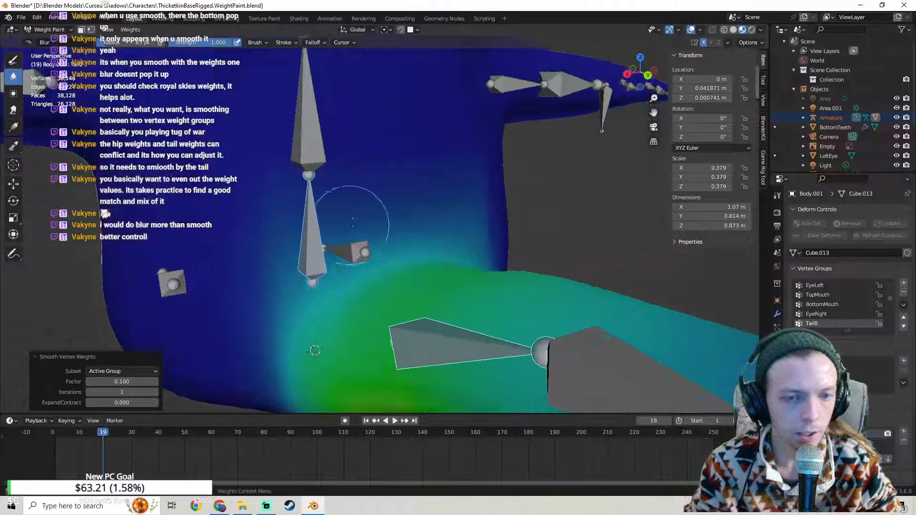
click(50, 29)
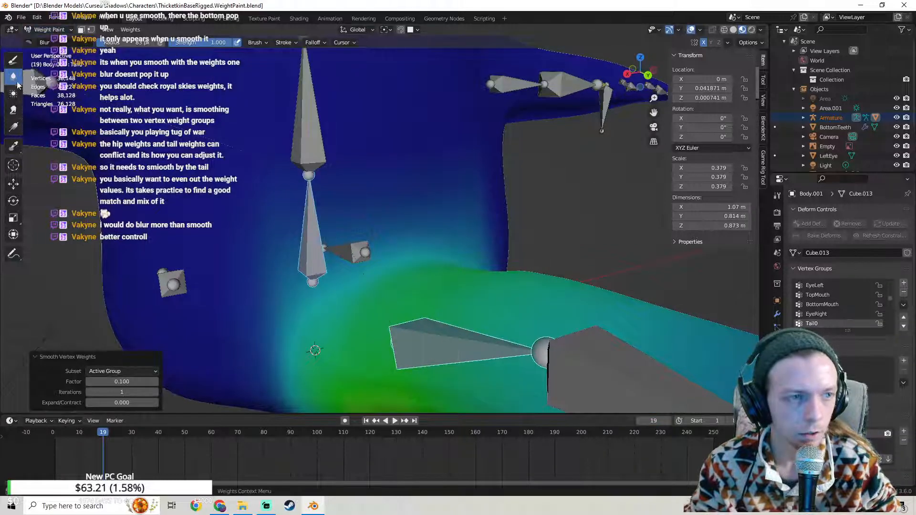
click(13, 60)
mouse_move(344, 311)
middle_down()
mouse_move(396, 278)
mouse_move(394, 269)
middle_up()
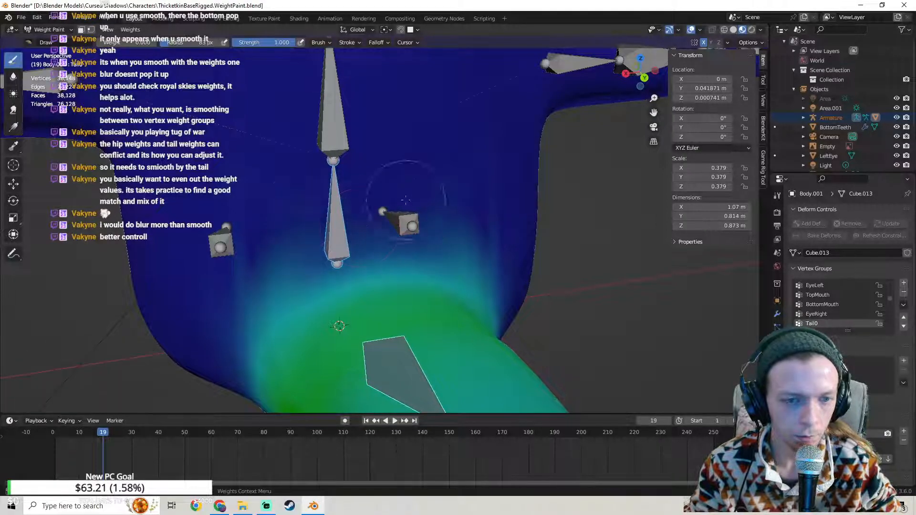
middle_drag(383, 181, 419, 224)
Step: Return to Object Mode, select the armature, and enter Pose Mode
click(70, 37)
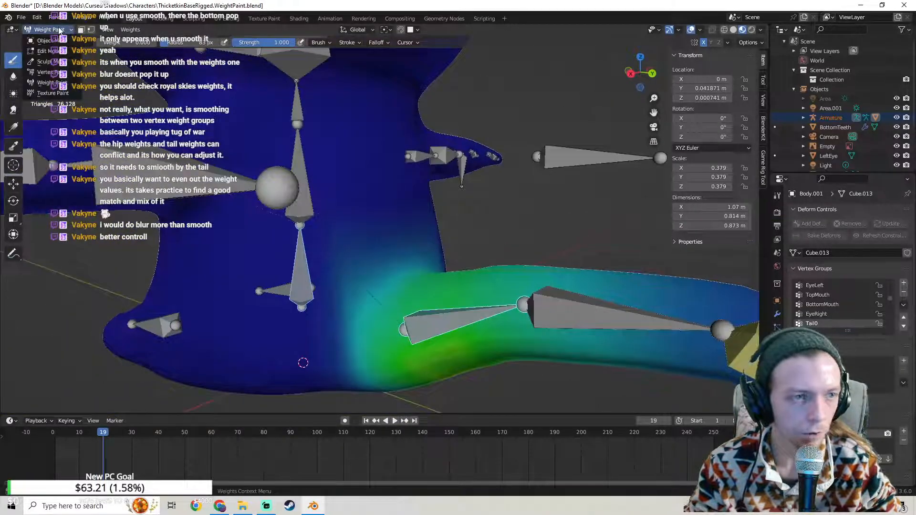
click(48, 41)
middle_drag(339, 213, 551, 225)
click(549, 225)
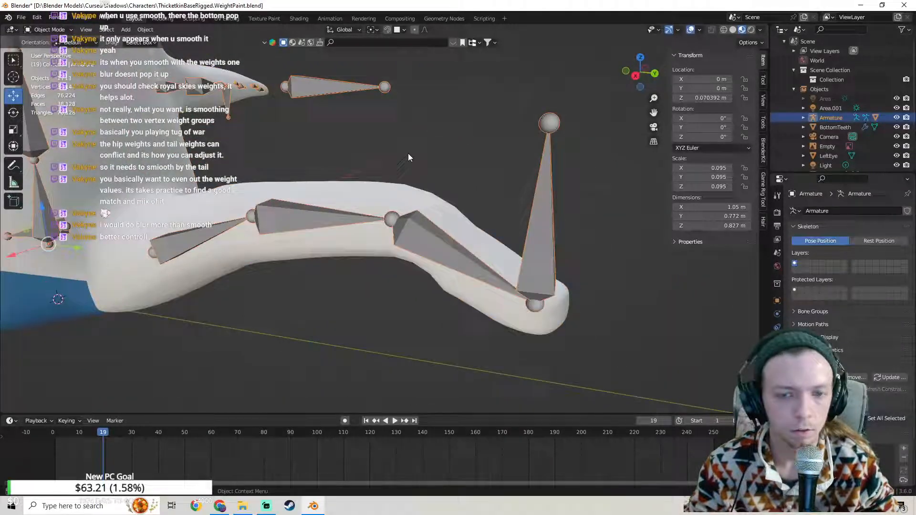
click(66, 34)
click(60, 60)
scroll(268, 193, down, 2)
middle_drag(268, 193, 280, 197)
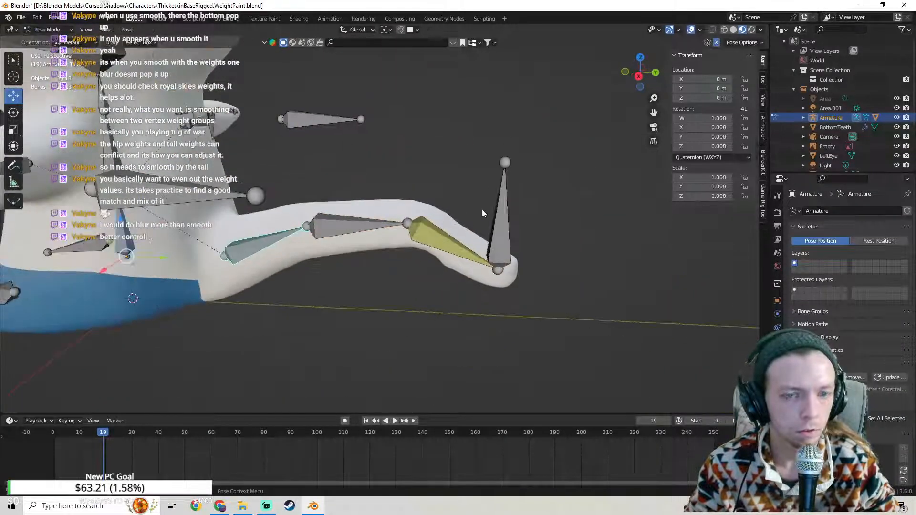
Step: Move the control bone at the tail's end to several positions to test the deformation, and undo the posing
drag(494, 215, 363, 178)
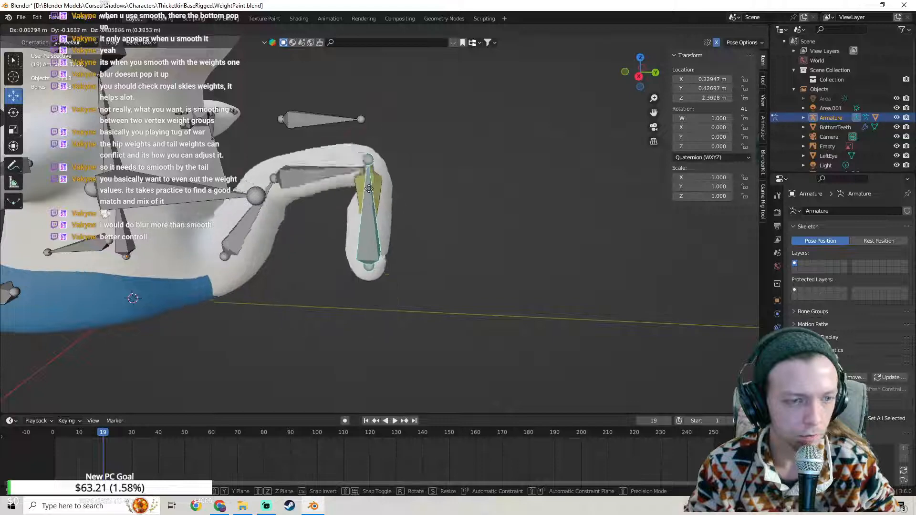
click(365, 184)
middle_drag(365, 183, 301, 210)
key(g)
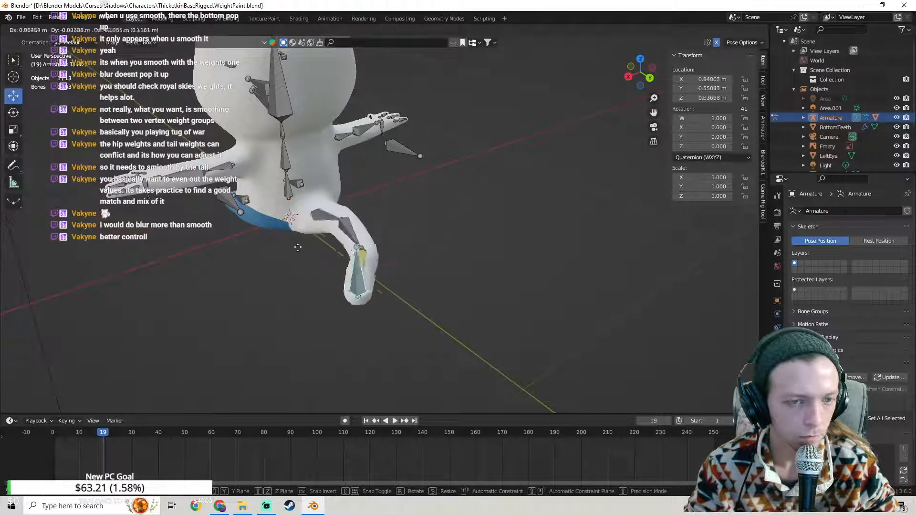
click(384, 222)
middle_drag(384, 222, 506, 279)
key(g)
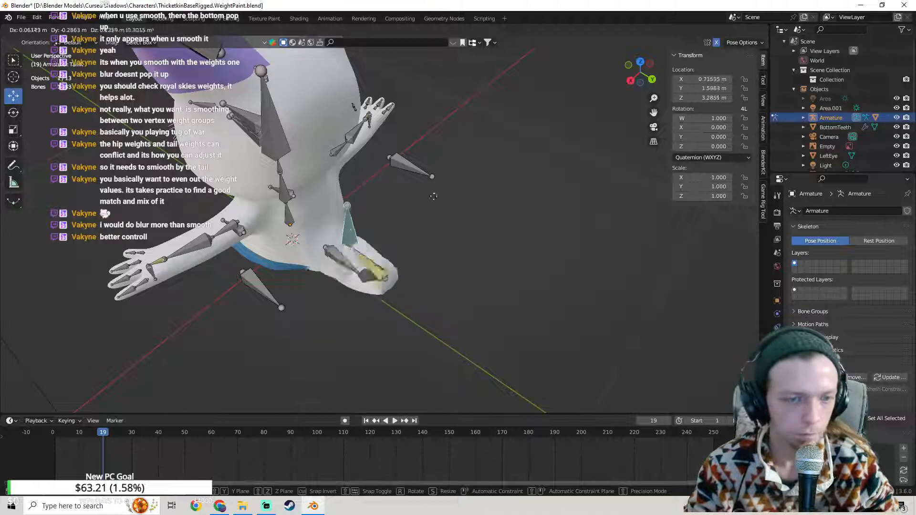
click(447, 222)
key(ctrl+z)
Step: Leave Pose Mode, add the body to the armature selection, and enter Weight Paint mode with Tail0 active
scroll(384, 268, up, 4)
middle_drag(384, 268, 391, 236)
middle_drag(345, 294, 354, 272)
click(354, 273)
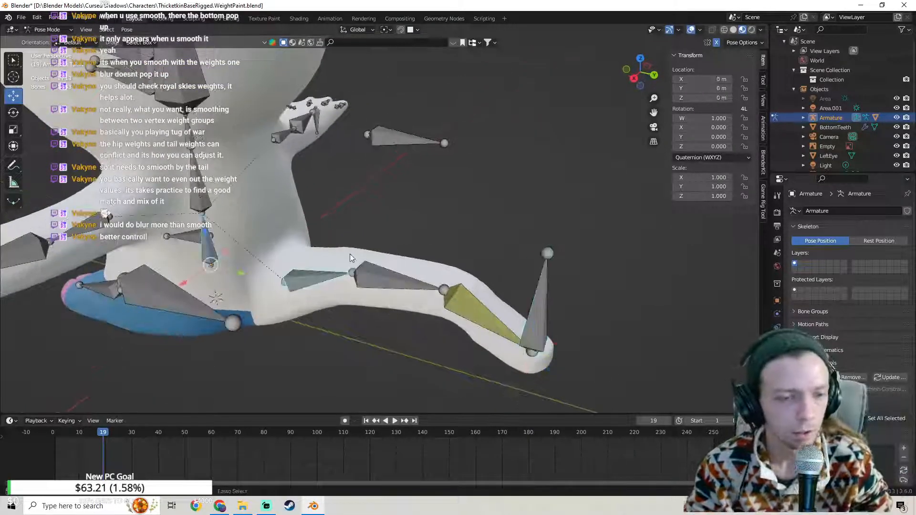
key(ctrl+Tab)
shift+click(347, 248)
key(ctrl+Tab)
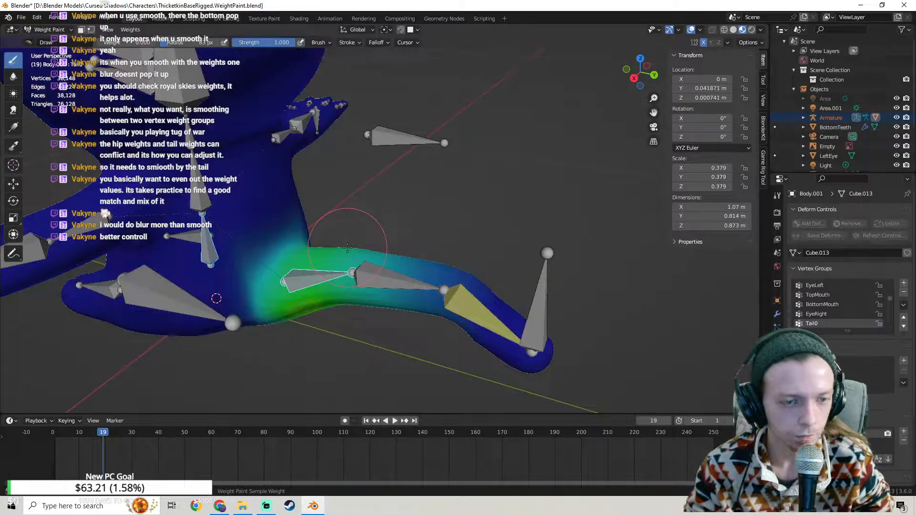
Step: Paint the stray Tail0 weight off the lower back above the tail base with the Draw brush at weight 0.000
scroll(400, 234, up, 4)
mouse_move(352, 239)
shift+middle_down()
mouse_move(399, 233)
mouse_move(350, 225)
shift+middle_up()
scroll(374, 196, up, 2)
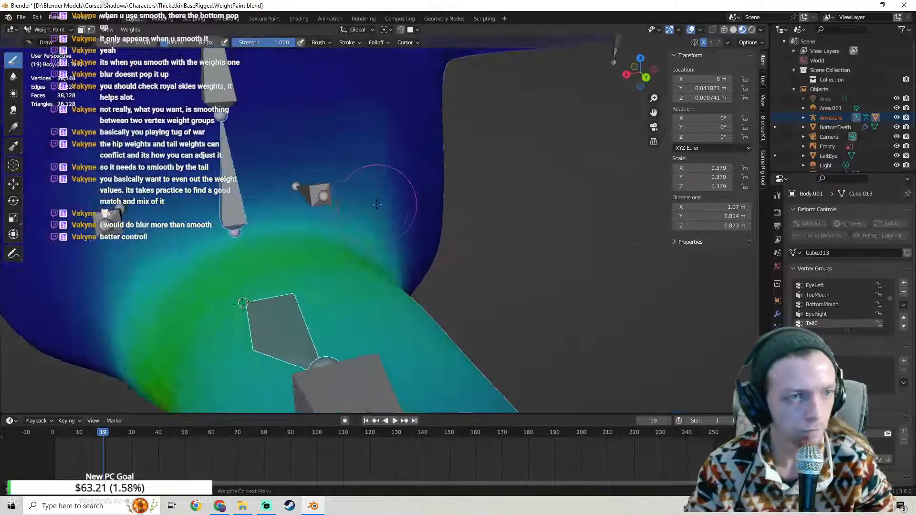
shift+middle_drag(380, 194, 431, 207)
drag(467, 184, 366, 166)
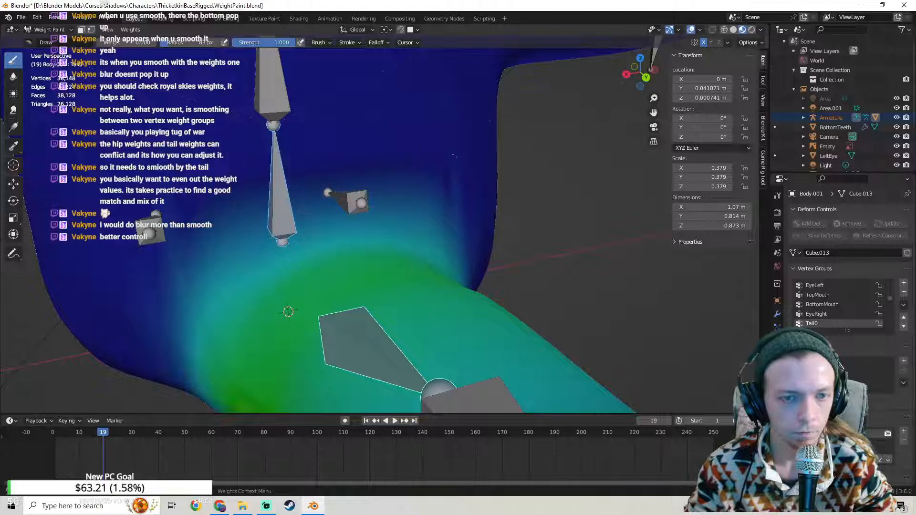
middle_drag(207, 178, 439, 219)
scroll(240, 188, down, 3)
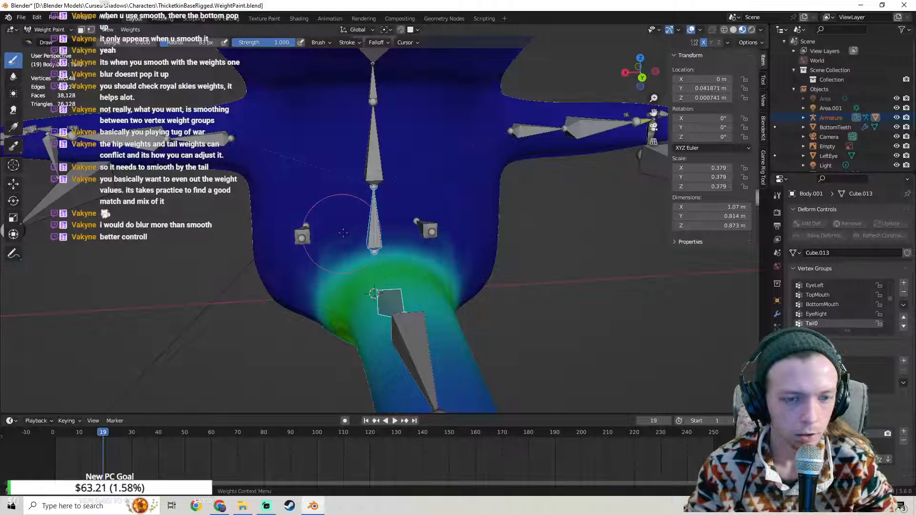
middle_drag(451, 246, 386, 240)
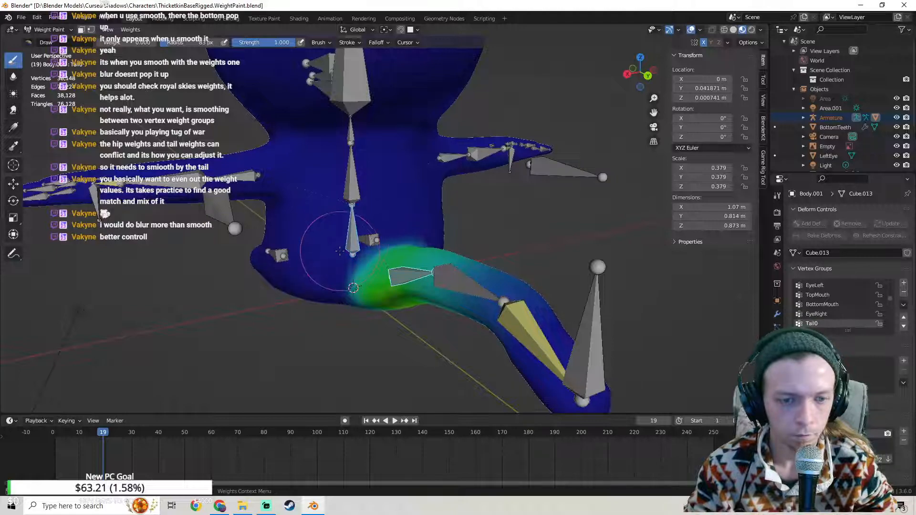
middle_drag(339, 256, 309, 232)
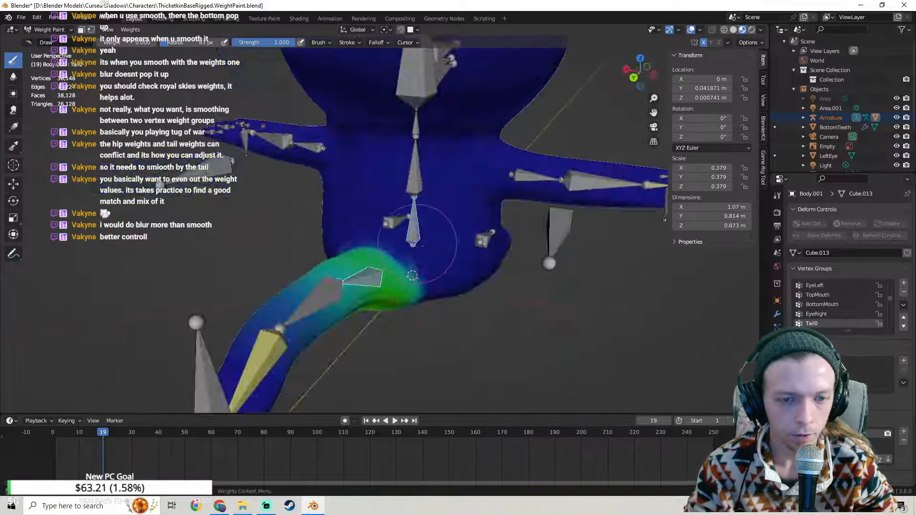
middle_drag(438, 284, 338, 275)
middle_drag(338, 338, 331, 302)
middle_drag(500, 304, 487, 315)
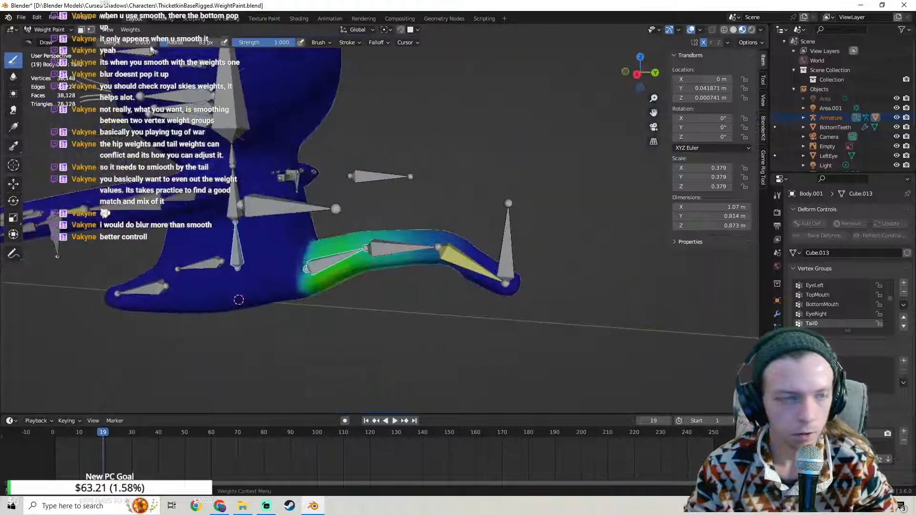
Step: Switch to Object Mode, select the armature, and enter Pose Mode for another tail test
click(49, 29)
click(57, 41)
click(513, 250)
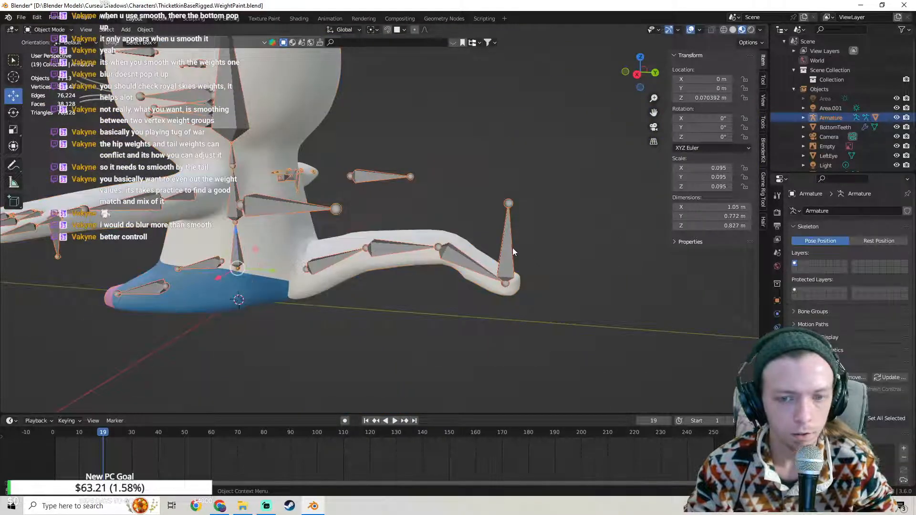
click(48, 61)
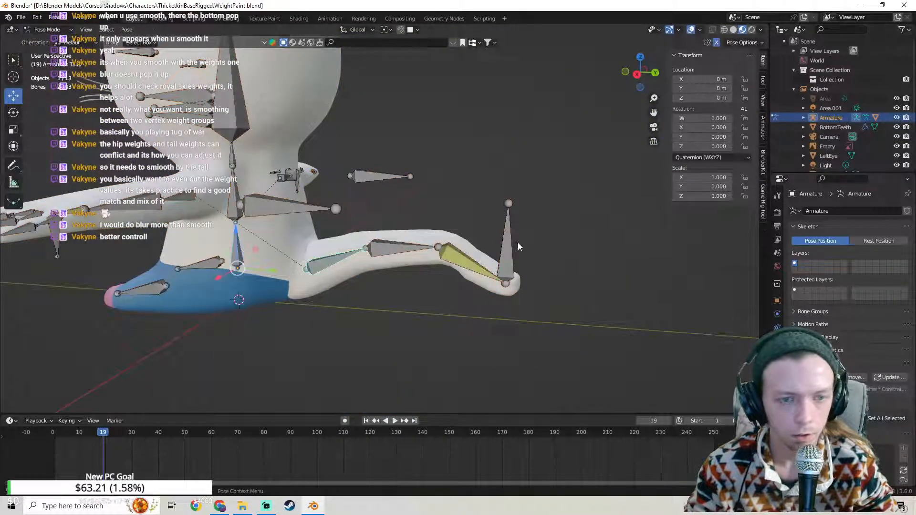
Step: Test the tail's end control bone and examine the deformation where the tail joins the back
drag(511, 244, 461, 247)
key(ctrl+z)
scroll(372, 217, up, 2)
shift+middle_drag(342, 211, 409, 216)
scroll(366, 226, up, 3)
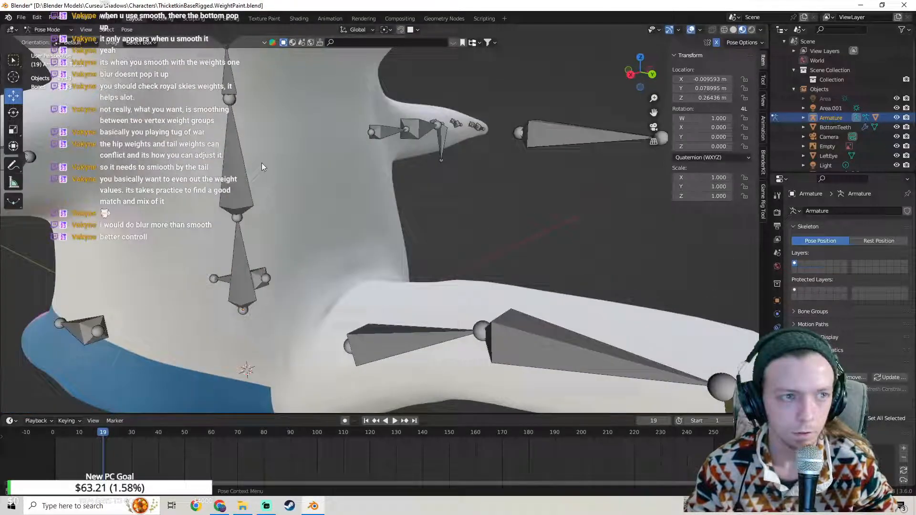
Step: Return to Object Mode, add the body to the armature selection, and re-enter Weight Paint mode on the body
click(54, 41)
click(387, 300)
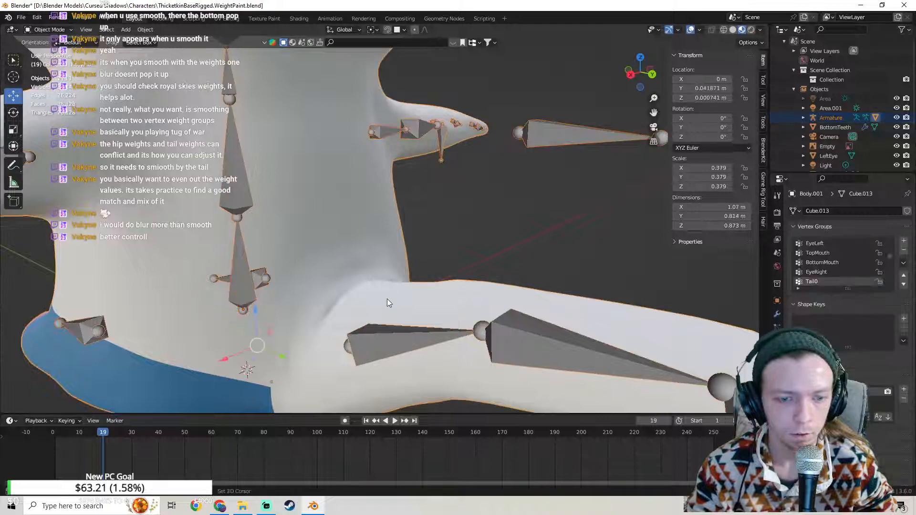
click(44, 30)
click(55, 85)
scroll(477, 287, up, 1)
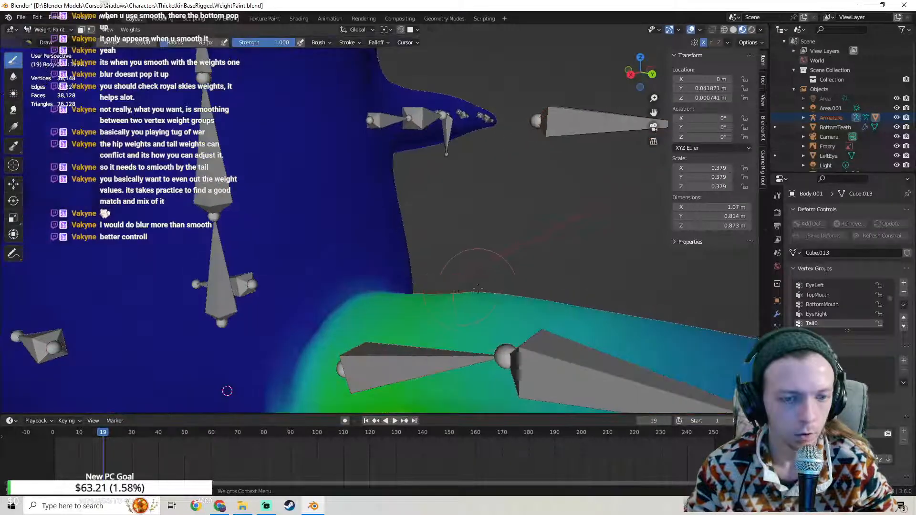
Step: Blur the Tail0 weight edge along the side and underside of the tail base with the Blur brush
mouse_move(476, 287)
shift+middle_down()
mouse_move(496, 208)
mouse_move(400, 267)
mouse_move(368, 276)
shift+middle_up()
mouse_move(325, 246)
middle_down()
mouse_move(266, 321)
mouse_move(283, 264)
middle_up()
click(14, 76)
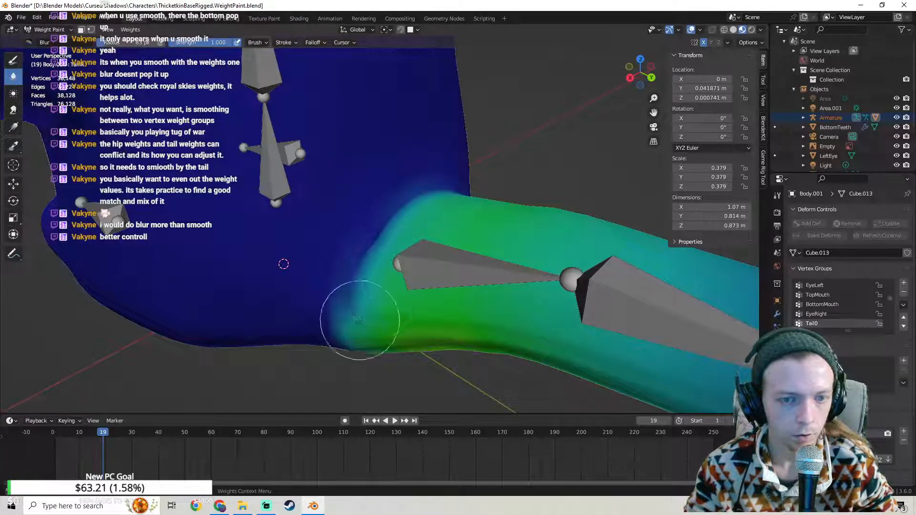
drag(360, 318, 362, 243)
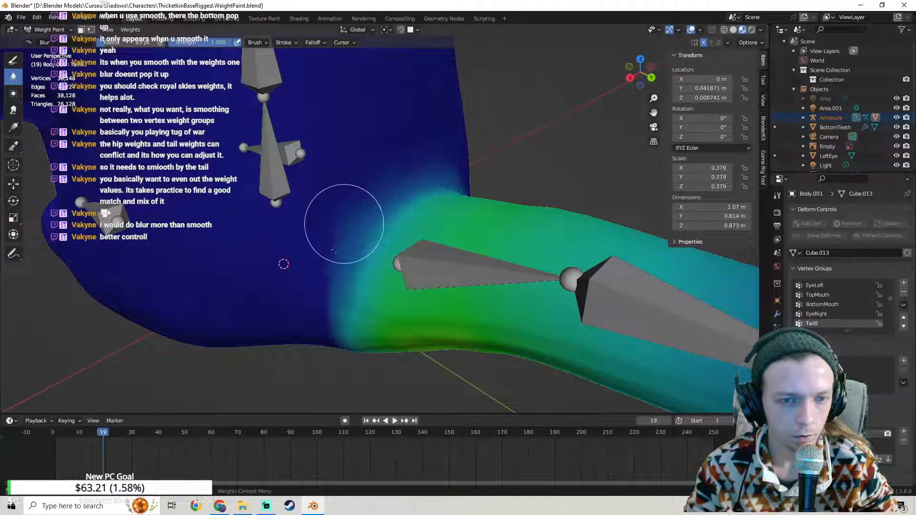
middle_drag(355, 331, 331, 245)
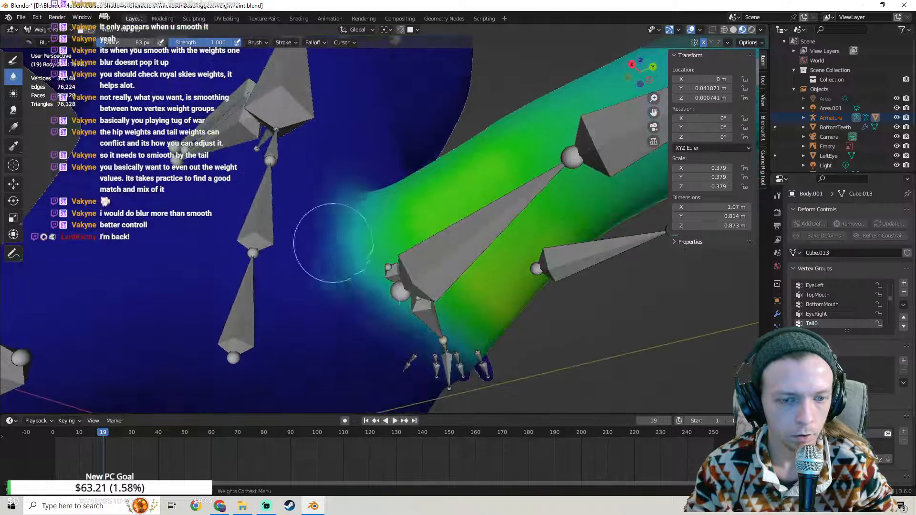
middle_drag(430, 356, 510, 283)
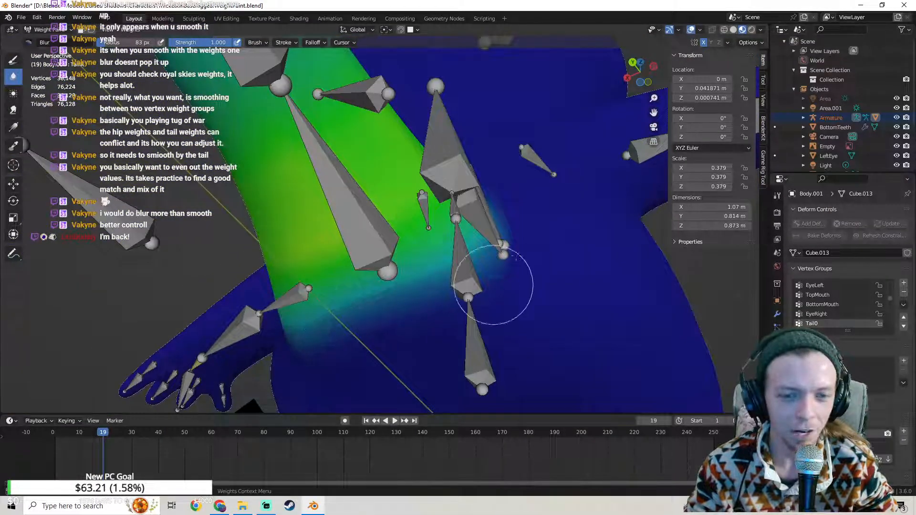
Step: Continue blurring the Tail0 weights across the lower back and the opposite side of the tail base
middle_drag(517, 249, 461, 252)
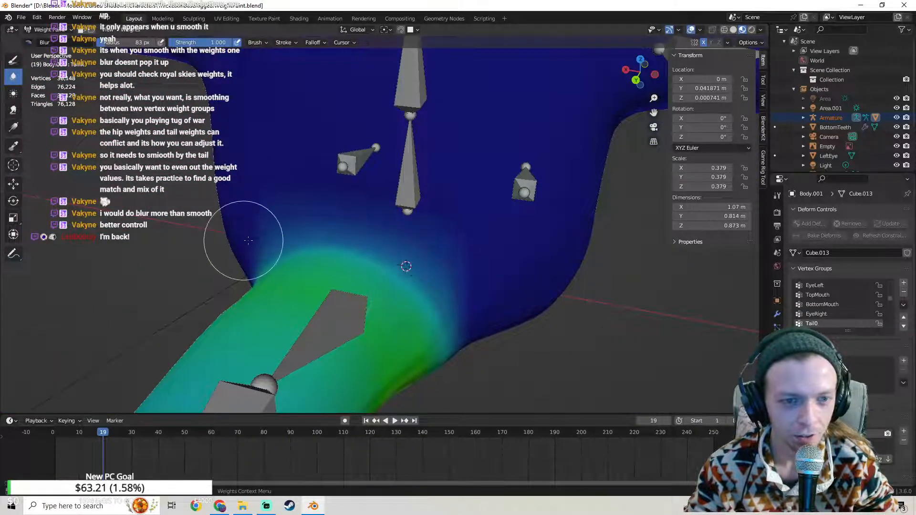
mouse_move(248, 240)
middle_down()
mouse_move(432, 210)
mouse_move(413, 221)
middle_up()
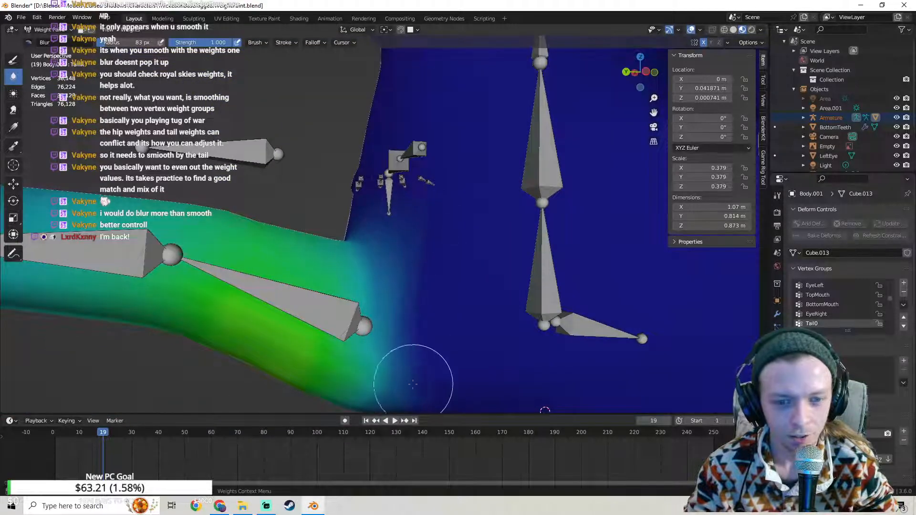
mouse_move(407, 370)
middle_down()
mouse_move(378, 239)
mouse_move(394, 186)
middle_up()
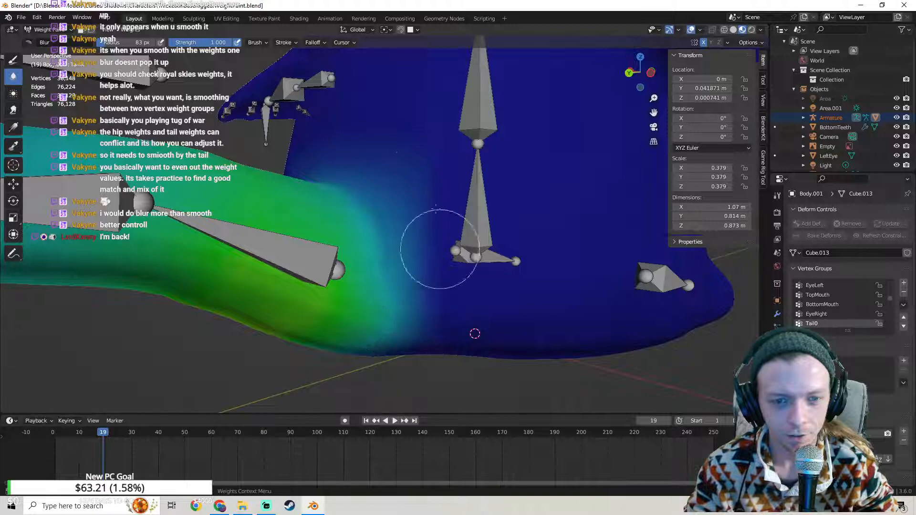
middle_drag(383, 152, 445, 164)
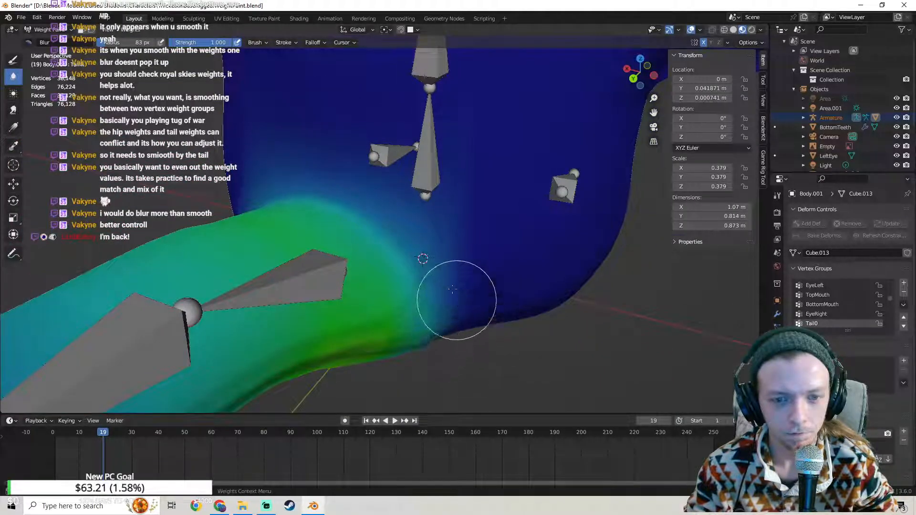
middle_drag(452, 289, 395, 319)
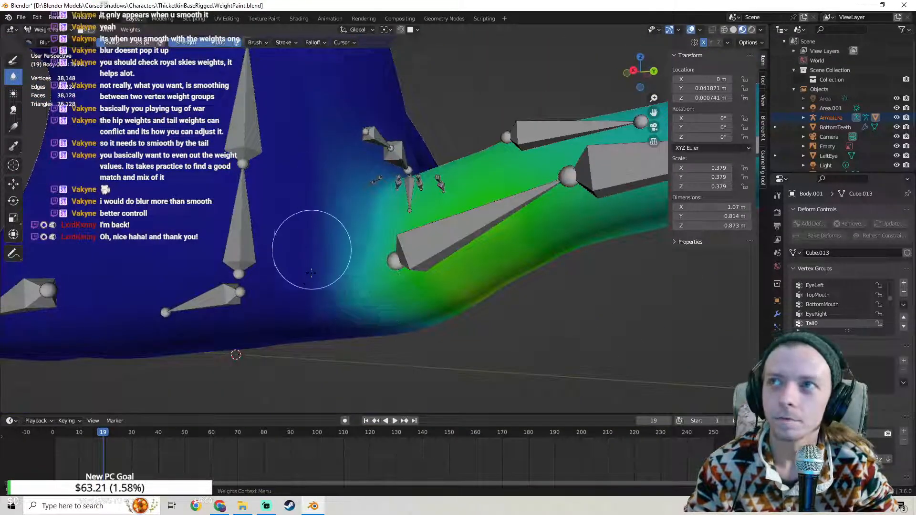
mouse_move(310, 273)
middle_down()
mouse_move(438, 299)
mouse_move(341, 297)
middle_up()
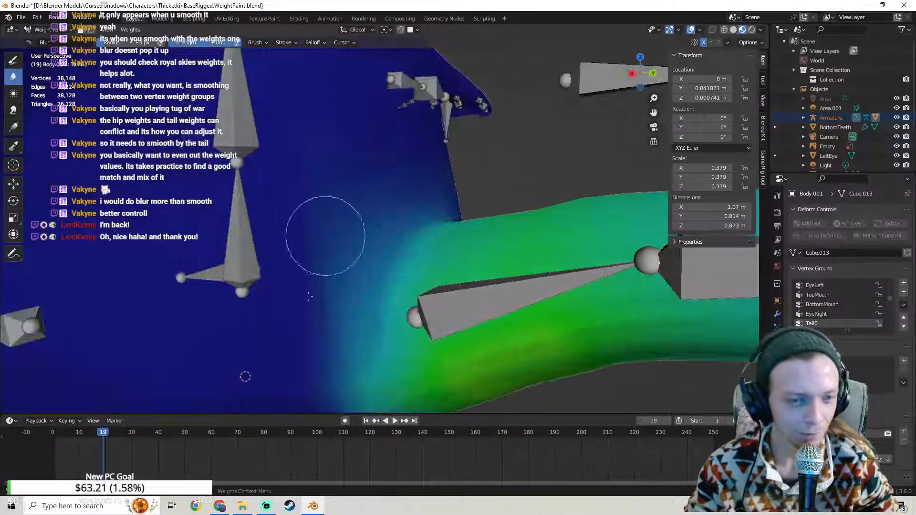
mouse_move(317, 347)
middle_down()
mouse_move(329, 286)
mouse_move(316, 102)
mouse_move(374, 215)
mouse_move(341, 277)
mouse_move(351, 302)
mouse_move(466, 311)
mouse_move(377, 301)
middle_up()
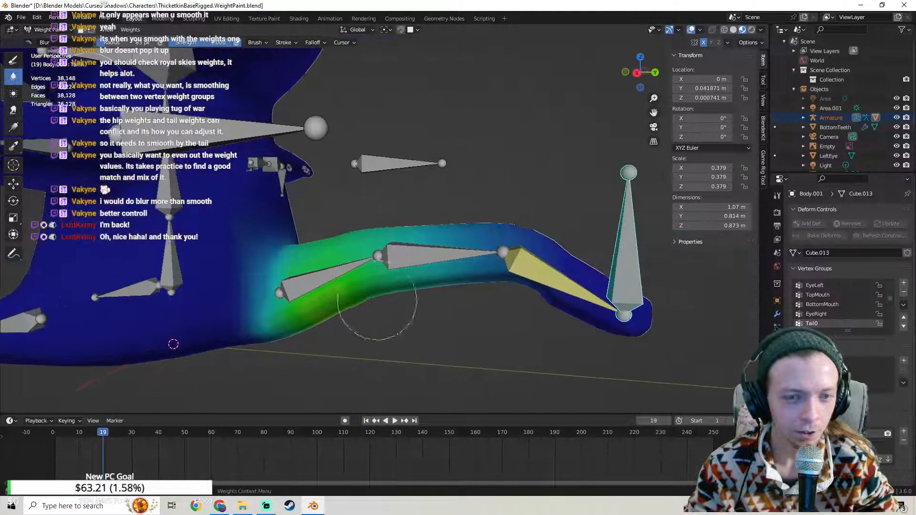
Step: Switch to Object Mode, select the armature, and enter Pose Mode to test the blurred tail weights
click(54, 32)
click(54, 31)
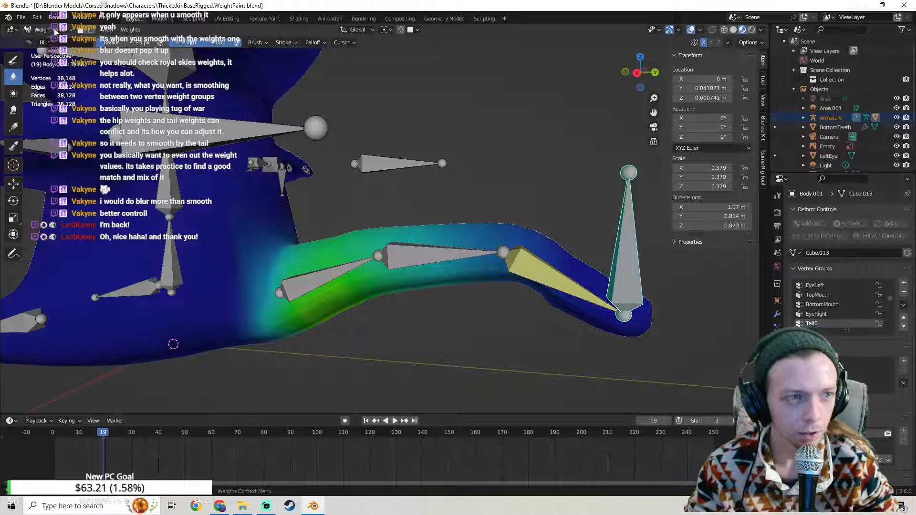
click(54, 32)
click(55, 40)
shift+middle_drag(409, 214, 370, 215)
click(584, 245)
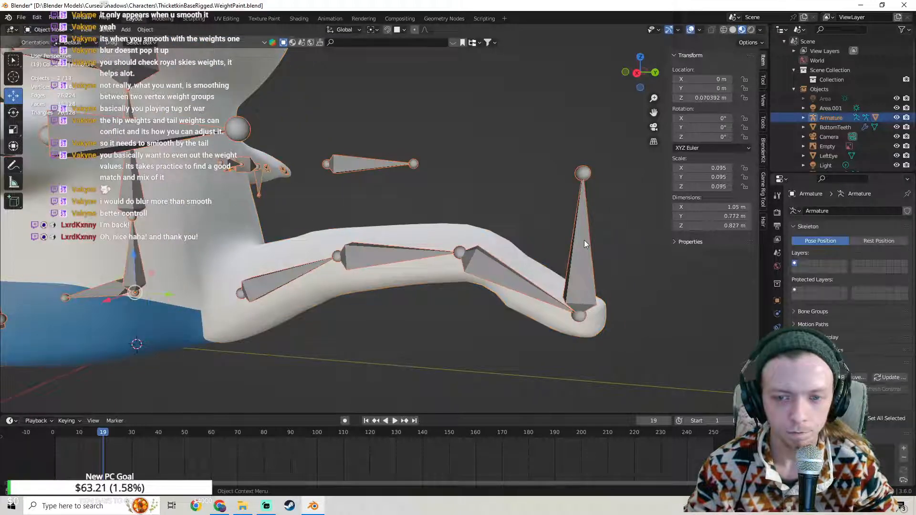
click(48, 62)
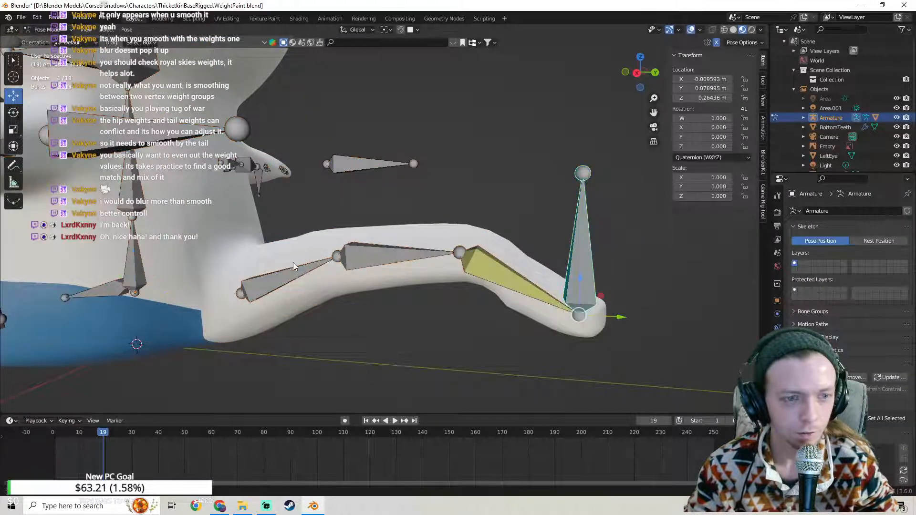
Step: Swing the tail's end control bone up toward the back to test the tail base deformation, and restore the pose
middle_drag(293, 262, 298, 259)
key(g)
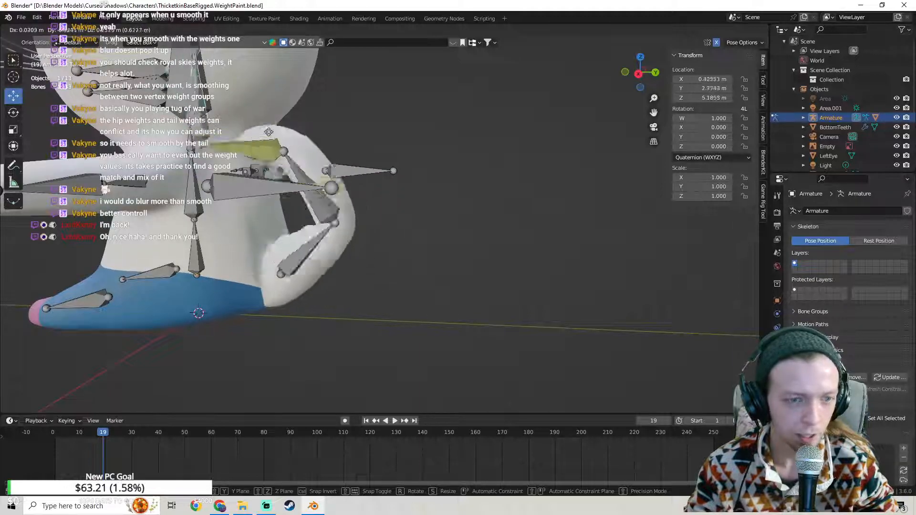
key(Escape)
middle_drag(238, 180, 291, 189)
scroll(291, 188, down, 1)
key(g)
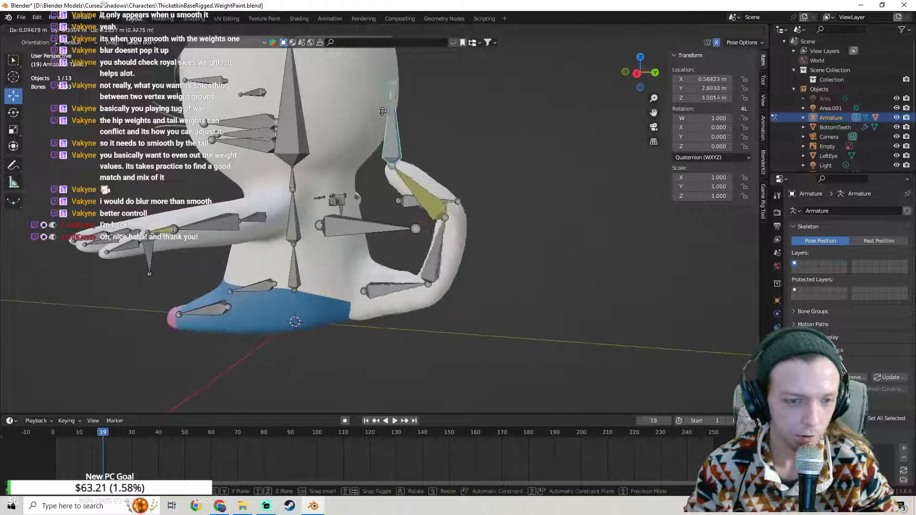
click(372, 91)
key(ctrl+z)
middle_drag(489, 219, 460, 227)
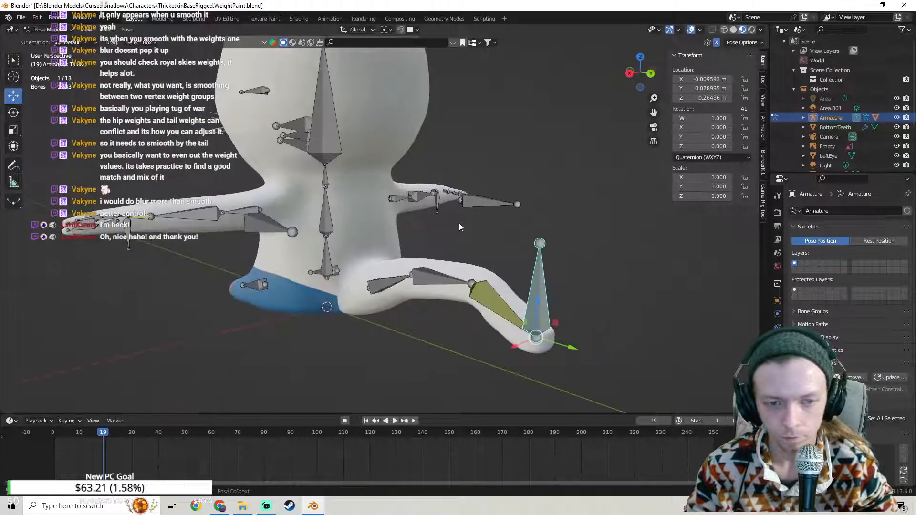
Step: Switch to Object Mode, add the body to the armature selection, and enter Weight Paint mode
click(49, 41)
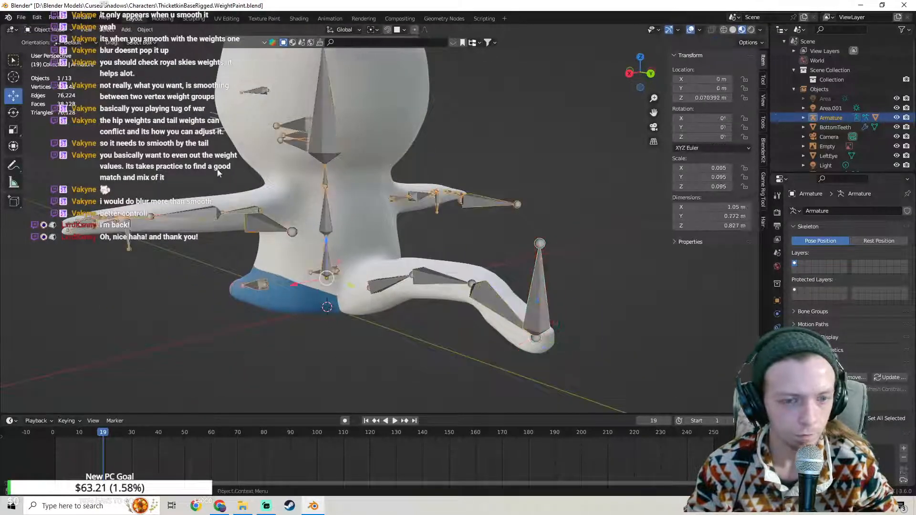
shift+click(365, 248)
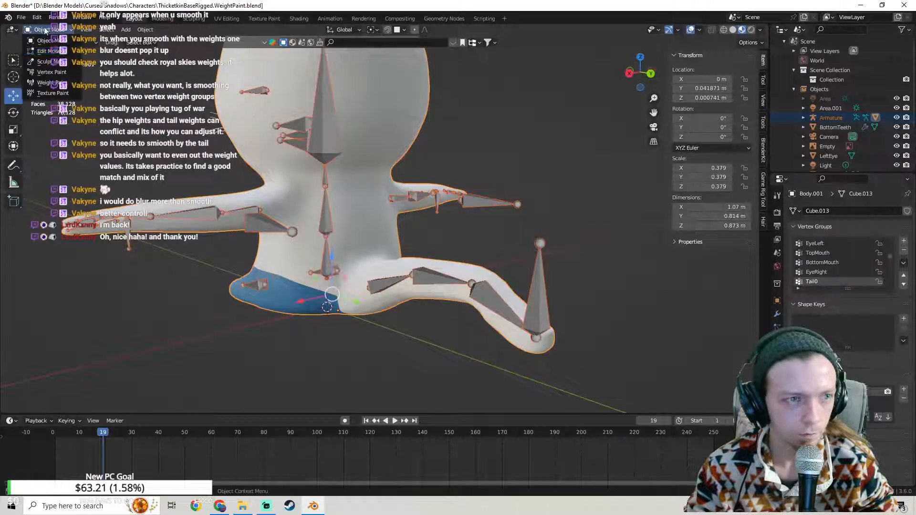
click(60, 73)
click(48, 30)
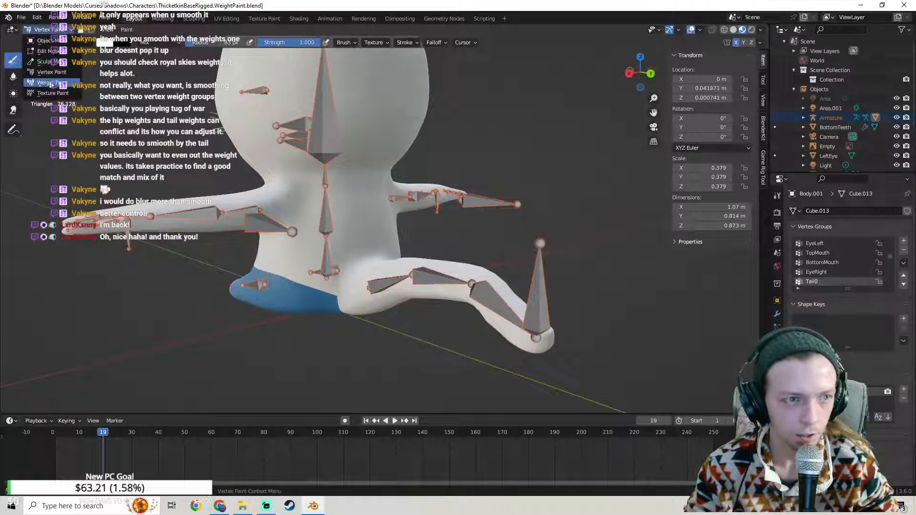
click(51, 83)
Step: Apply the Smooth weights operation to the active Tail0 group
middle_drag(333, 286, 339, 258)
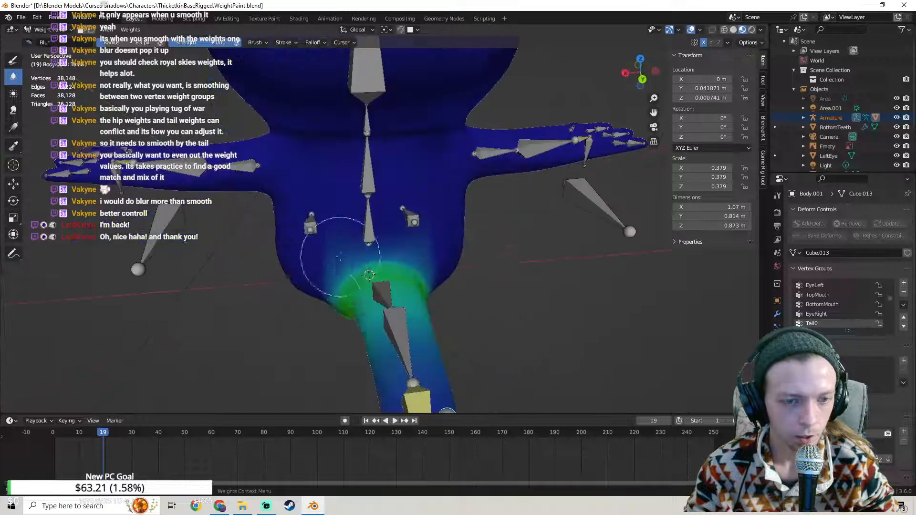
middle_drag(323, 304, 347, 250)
scroll(348, 249, up, 4)
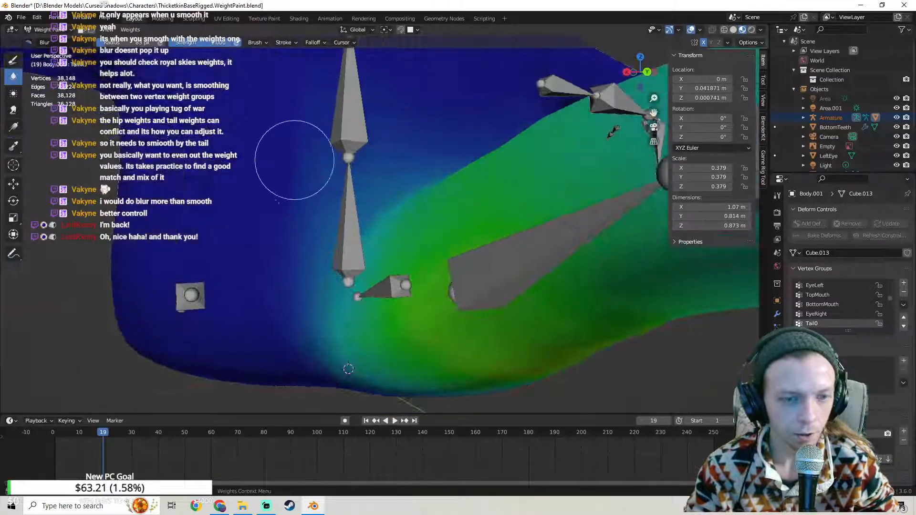
middle_drag(290, 226, 308, 243)
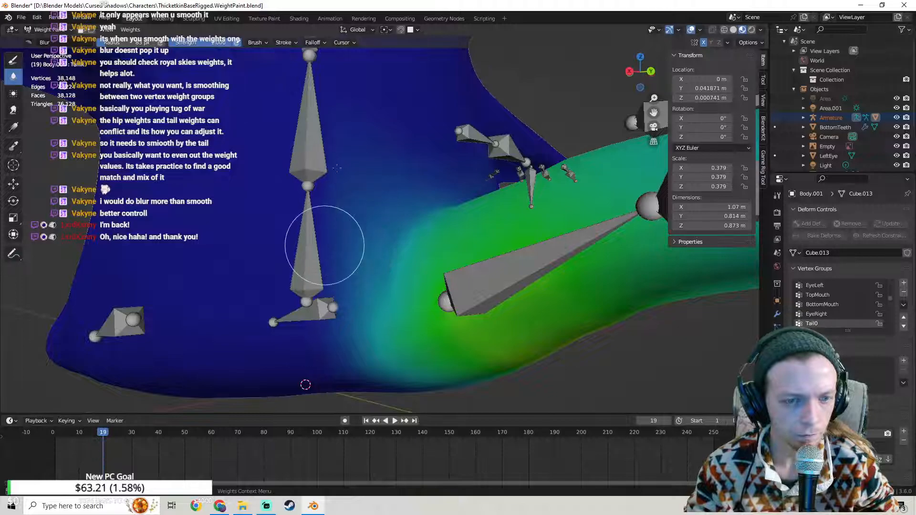
mouse_move(333, 307)
middle_down()
mouse_move(382, 270)
mouse_move(258, 213)
mouse_move(156, 337)
mouse_move(388, 282)
mouse_move(362, 267)
mouse_move(352, 286)
mouse_move(368, 152)
mouse_move(410, 257)
middle_up()
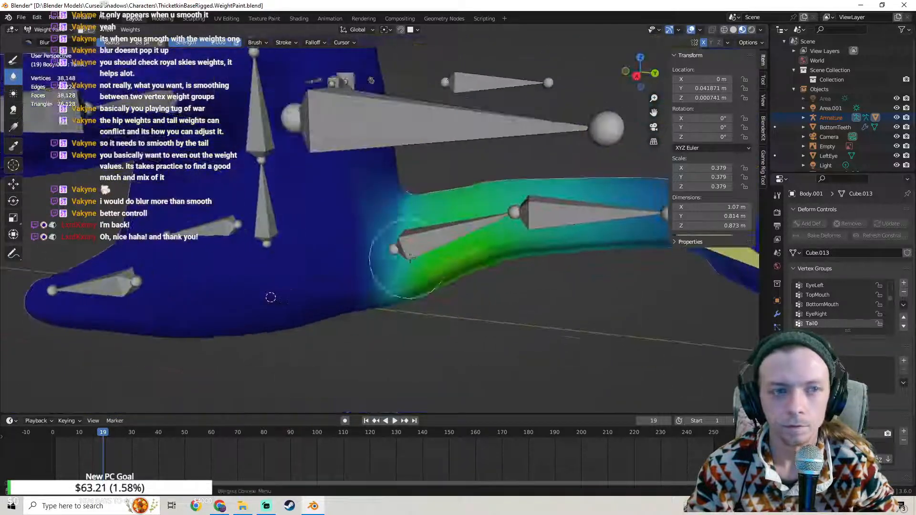
click(129, 30)
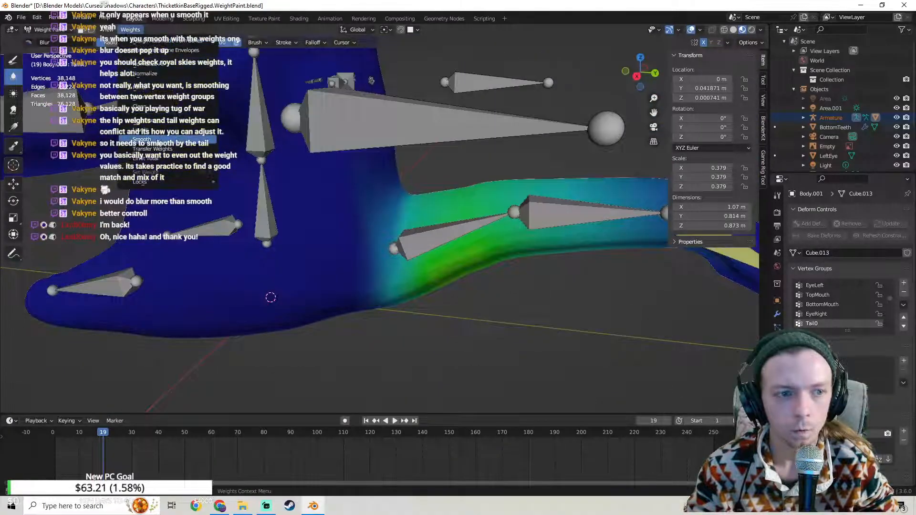
click(143, 140)
middle_drag(367, 215, 349, 227)
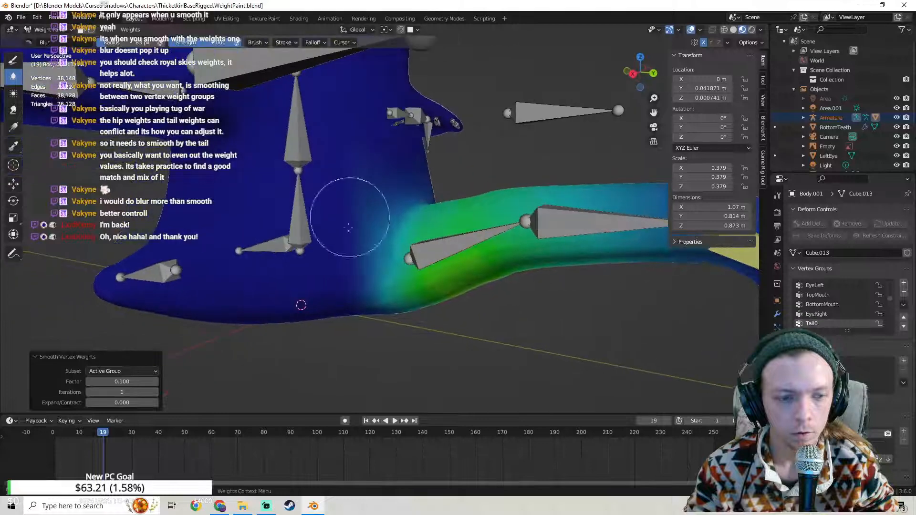
Step: Set the Smooth Vertex Weights factor to 1.000 with 2 iterations
click(121, 381)
text(1)
key(Return)
middle_drag(382, 293, 317, 321)
scroll(297, 352, up, 2)
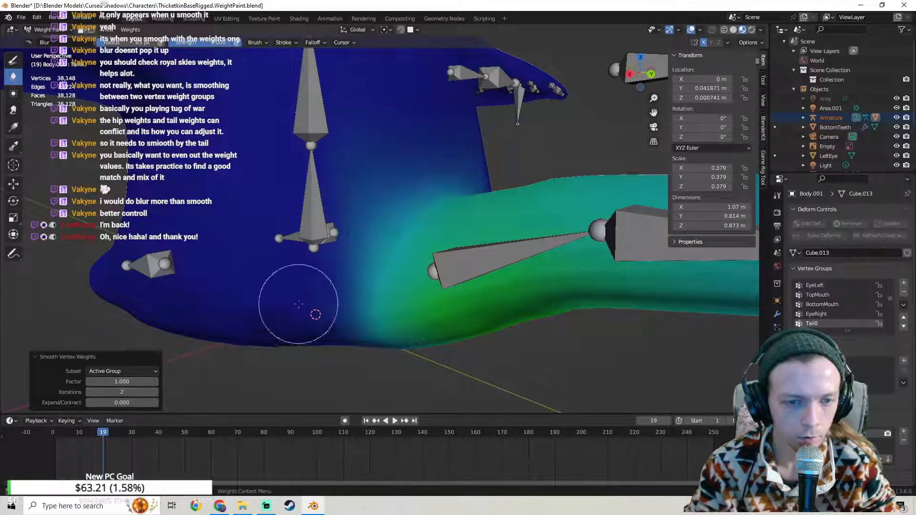
Step: Try an Expand/Contract value of 1.000 on the Tail0 smoothing, and set it back to 0
mouse_move(298, 304)
middle_down()
mouse_move(331, 289)
mouse_move(366, 305)
middle_up()
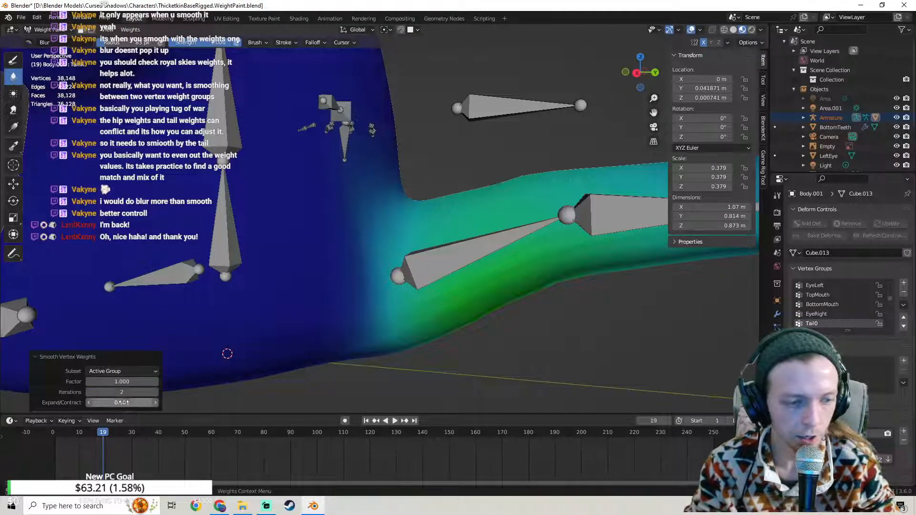
key(Return)
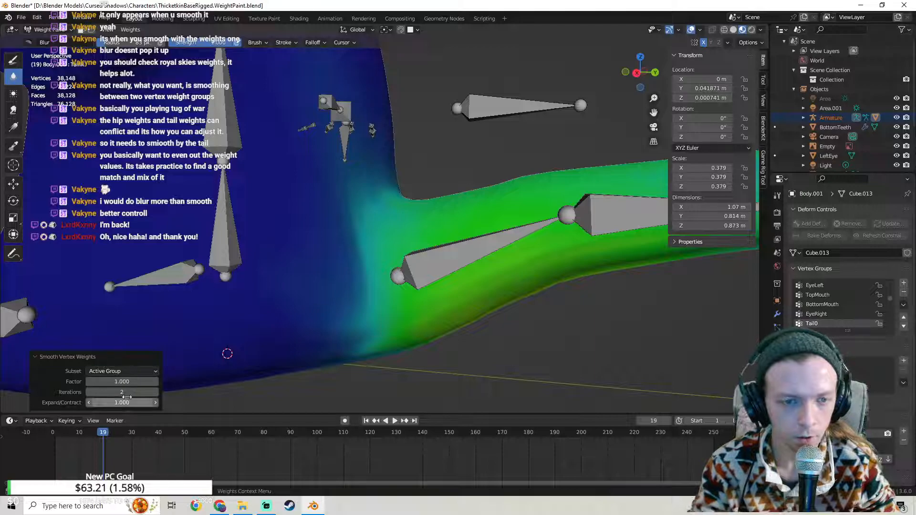
mouse_move(373, 329)
middle_down()
mouse_move(429, 307)
mouse_move(411, 277)
mouse_move(409, 235)
mouse_move(265, 367)
mouse_move(513, 317)
mouse_move(531, 331)
mouse_move(241, 325)
mouse_move(451, 313)
middle_up()
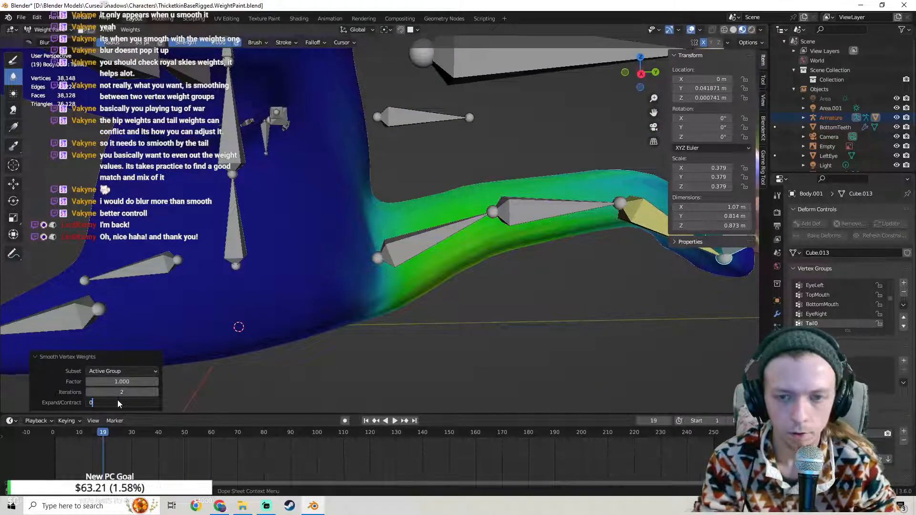
key(Return)
Step: Set the Tail0 smoothing to 1 iteration at a factor of 1.000
middle_drag(348, 239, 438, 267)
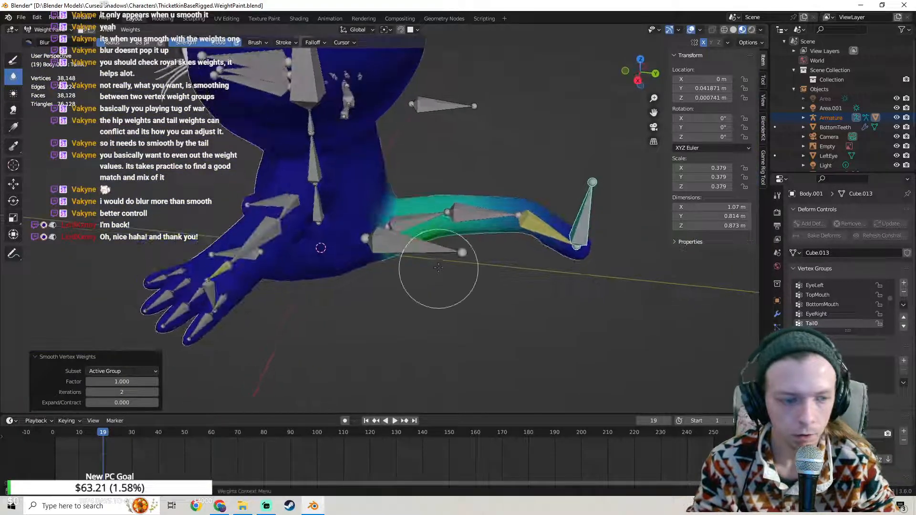
scroll(438, 268, up, 4)
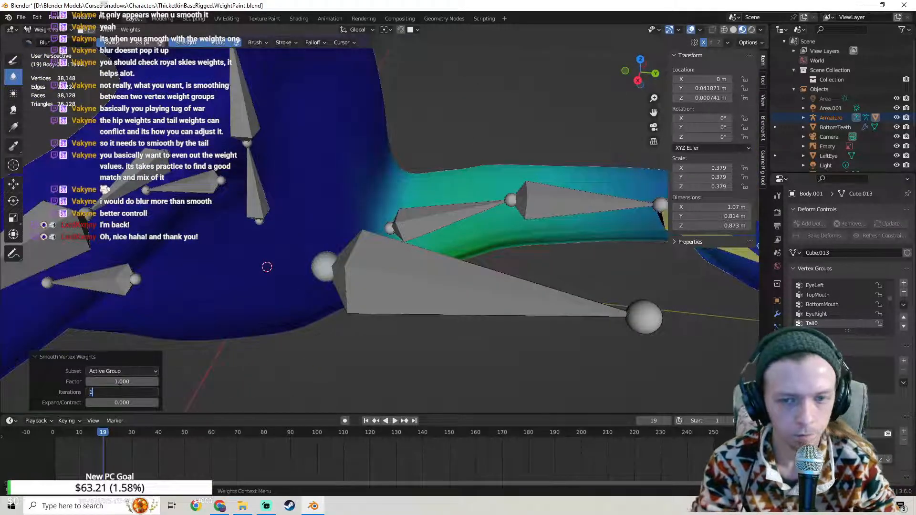
scroll(470, 203, down, 5)
mouse_move(472, 208)
middle_down()
mouse_move(480, 163)
mouse_move(429, 351)
middle_up()
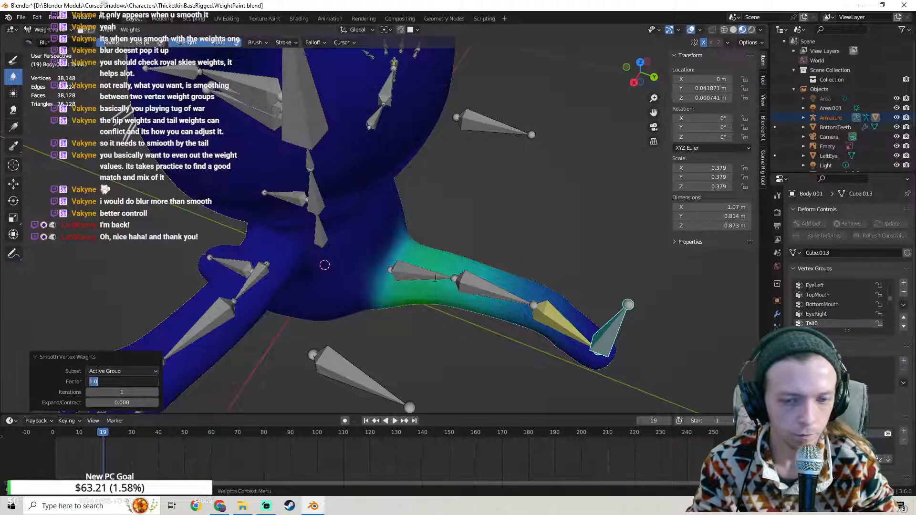
middle_drag(576, 259, 585, 250)
scroll(572, 248, up, 2)
Step: Make Spine0 the active weight group by picking the lowest spine bone
middle_drag(476, 267, 487, 220)
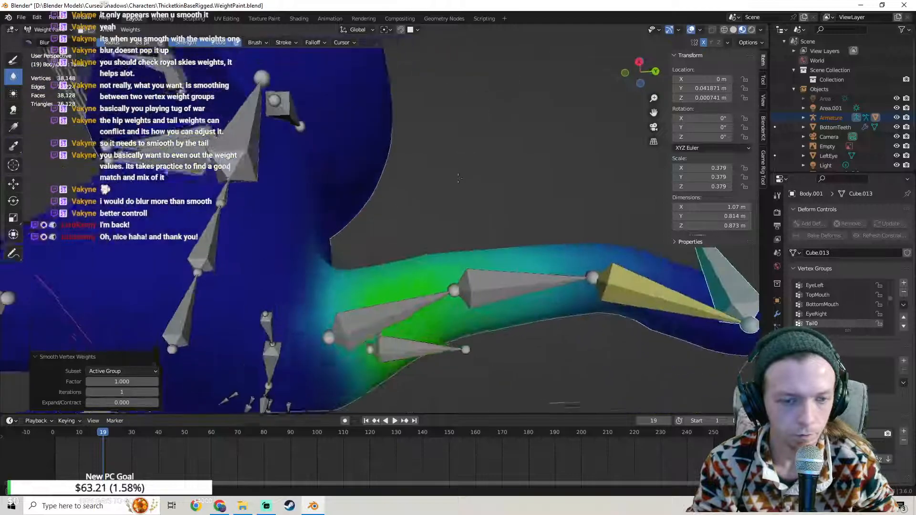
shift+middle_drag(429, 224, 351, 309)
shift+click(352, 293)
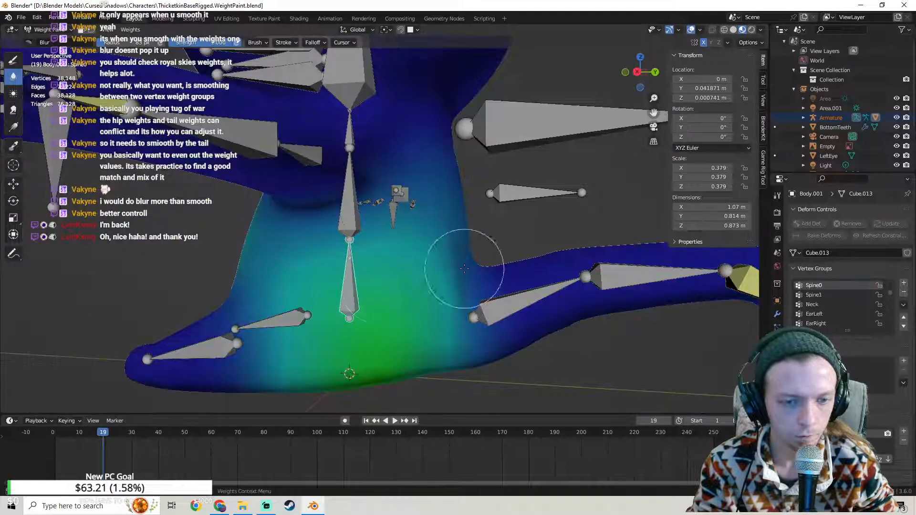
Step: Examine the Spine0 weight distribution around the torso, hips and tail base from all sides
mouse_move(462, 268)
middle_down()
mouse_move(436, 289)
mouse_move(374, 291)
mouse_move(455, 273)
mouse_move(403, 246)
mouse_move(382, 265)
mouse_move(317, 266)
mouse_move(390, 270)
mouse_move(394, 248)
middle_up()
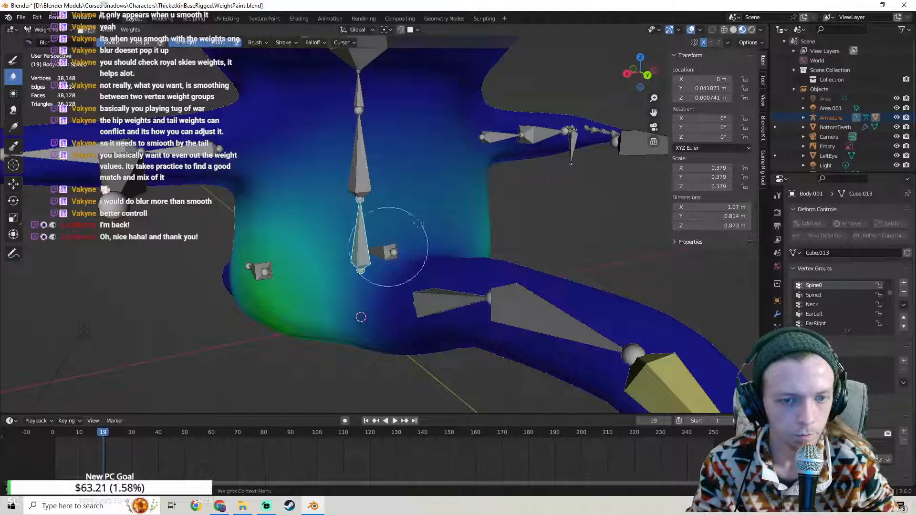
mouse_move(387, 246)
middle_down()
mouse_move(381, 156)
mouse_move(434, 282)
middle_up()
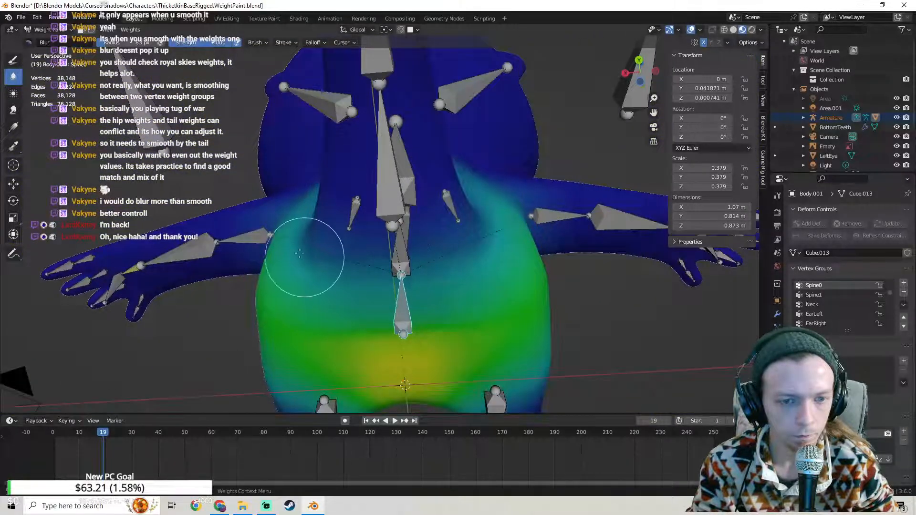
middle_drag(306, 229, 382, 305)
mouse_move(373, 187)
middle_down()
mouse_move(315, 267)
mouse_move(286, 286)
mouse_move(330, 249)
mouse_move(402, 221)
mouse_move(435, 262)
middle_up()
middle_drag(275, 153, 378, 204)
drag(257, 217, 384, 171)
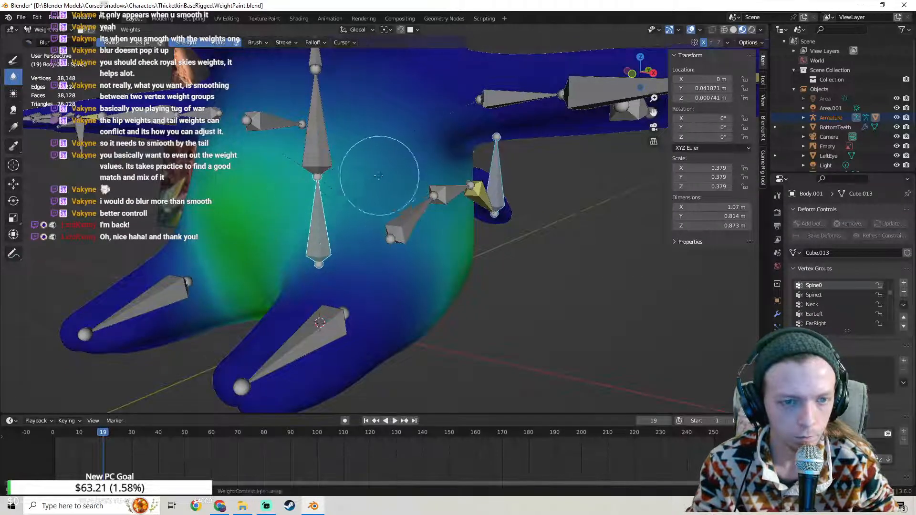
middle_drag(378, 176, 459, 265)
middle_drag(287, 229, 391, 211)
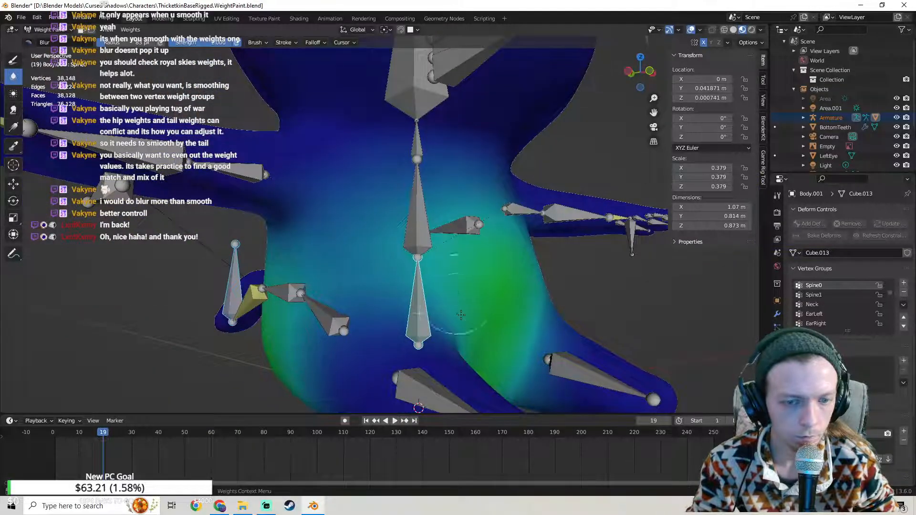
middle_drag(301, 329, 352, 286)
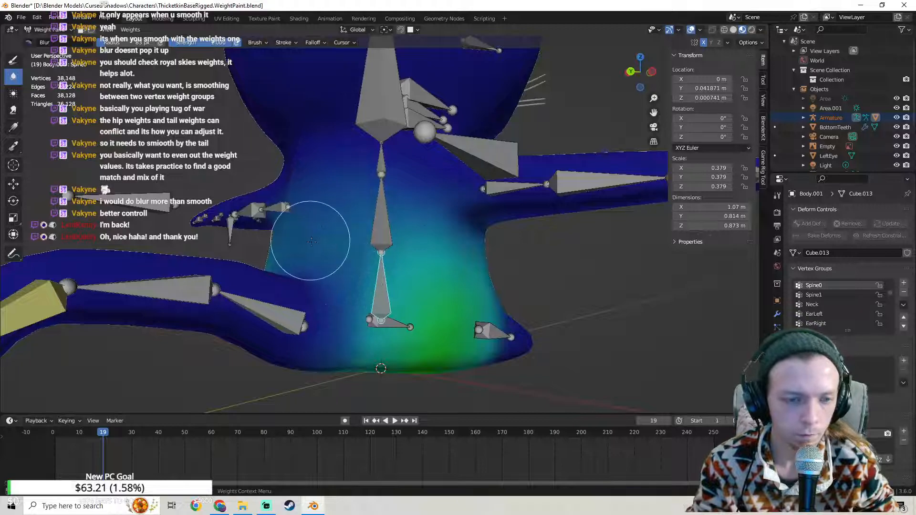
middle_drag(311, 242, 324, 274)
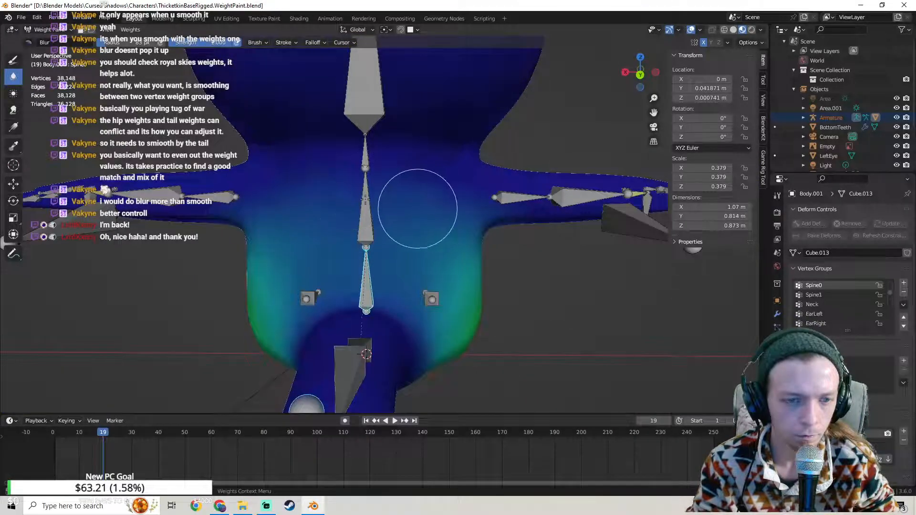
middle_drag(427, 357, 431, 220)
middle_drag(279, 284, 497, 354)
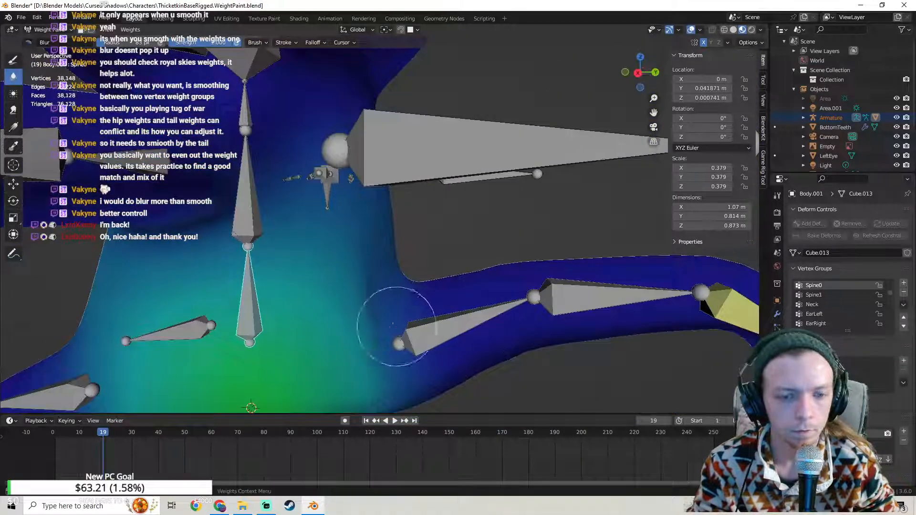
middle_drag(413, 291, 434, 214)
middle_drag(443, 115, 361, 248)
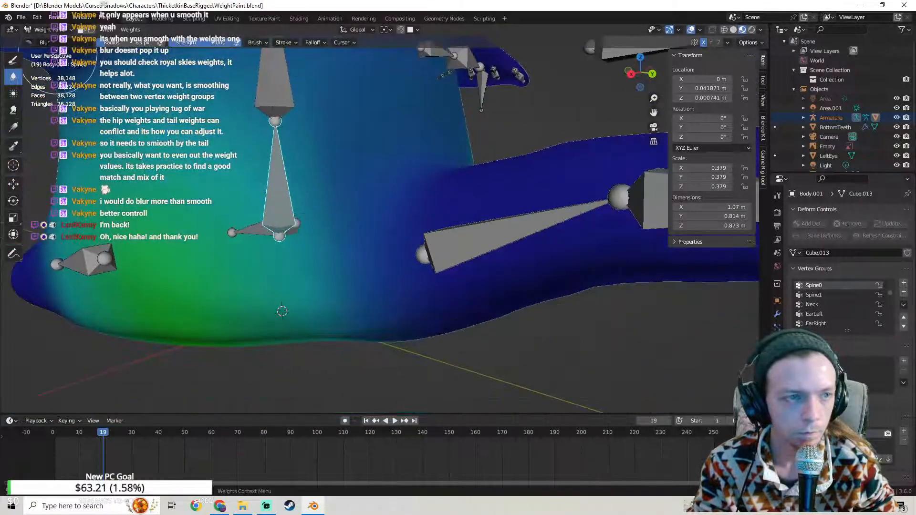
Step: Try to paint out Spine0 weight on the body's side near the tail base with the Draw brush, and undo it
click(13, 63)
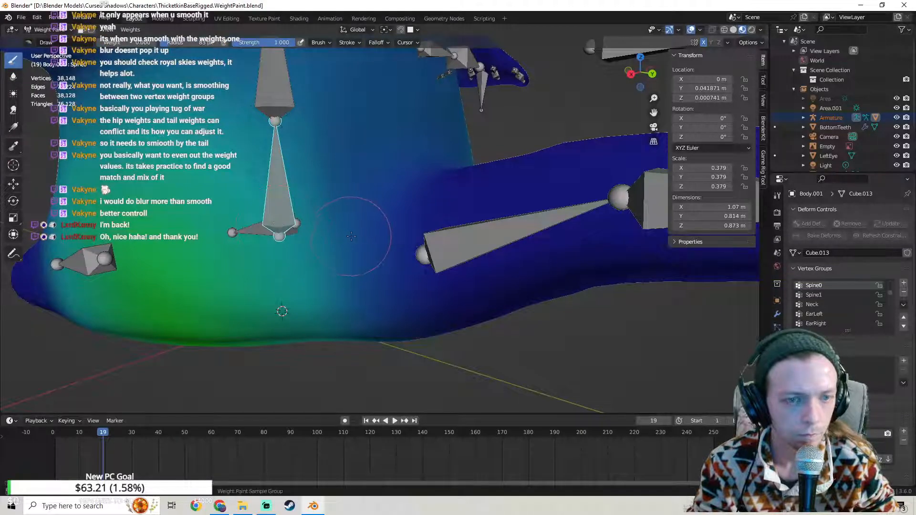
mouse_move(336, 198)
mouse_down()
mouse_move(329, 277)
mouse_move(327, 132)
mouse_up()
drag(345, 179, 353, 206)
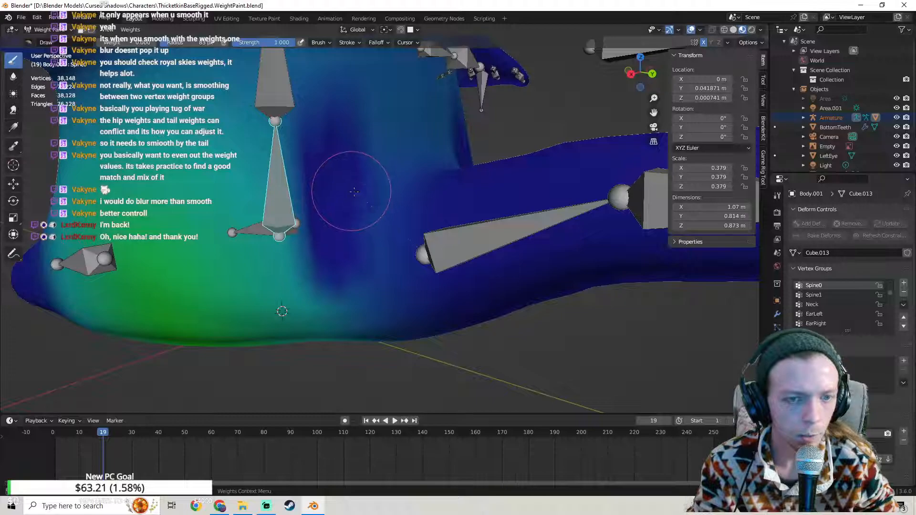
mouse_move(353, 192)
middle_down()
mouse_move(404, 188)
mouse_move(410, 169)
mouse_move(350, 250)
mouse_move(446, 213)
mouse_move(229, 90)
middle_up()
key(ctrl+z)
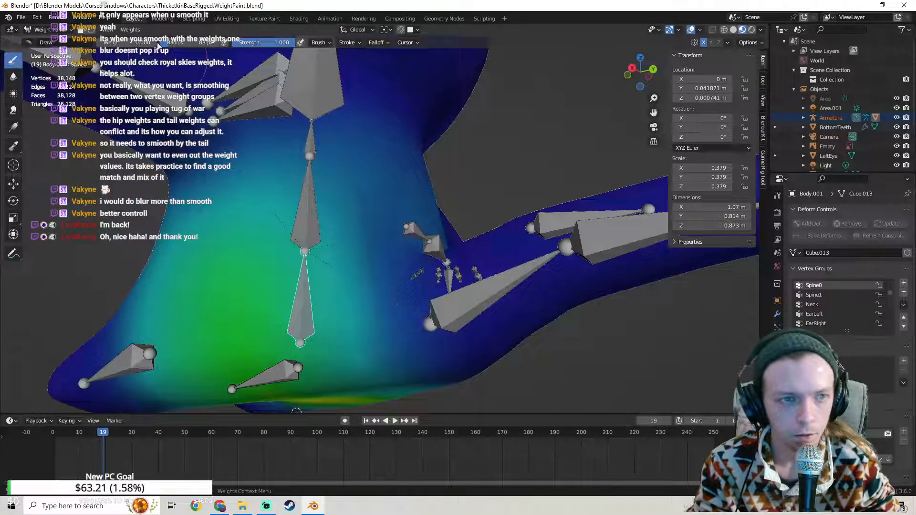
Step: Apply the Smooth weights operation to the active Spine0 group
click(129, 31)
click(160, 140)
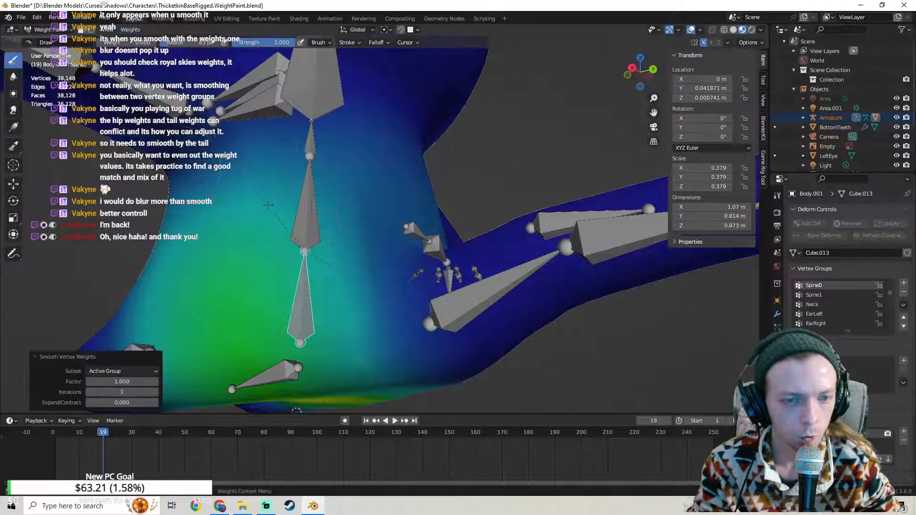
mouse_move(248, 200)
middle_down()
mouse_move(344, 283)
mouse_move(415, 229)
mouse_move(460, 218)
mouse_move(453, 229)
middle_up()
click(452, 230)
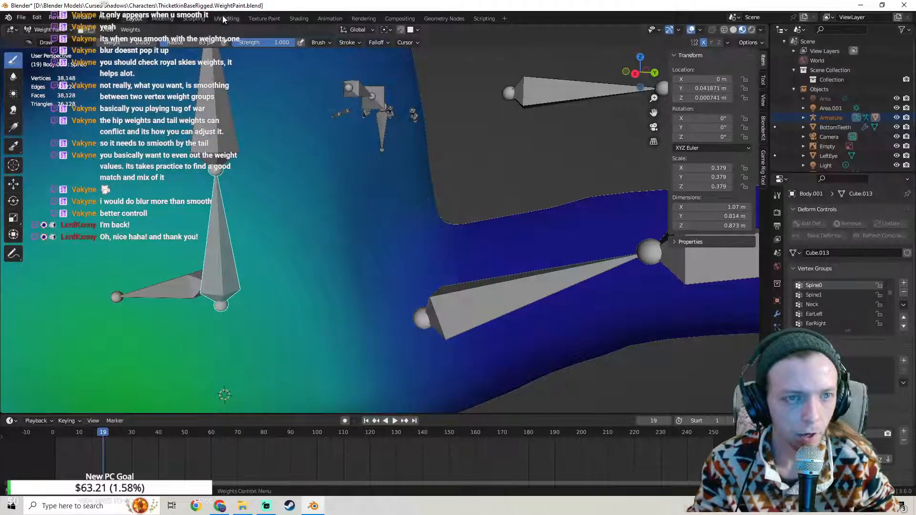
Step: Smooth the Spine0 group a second time and try a factor of 2
click(136, 29)
click(158, 143)
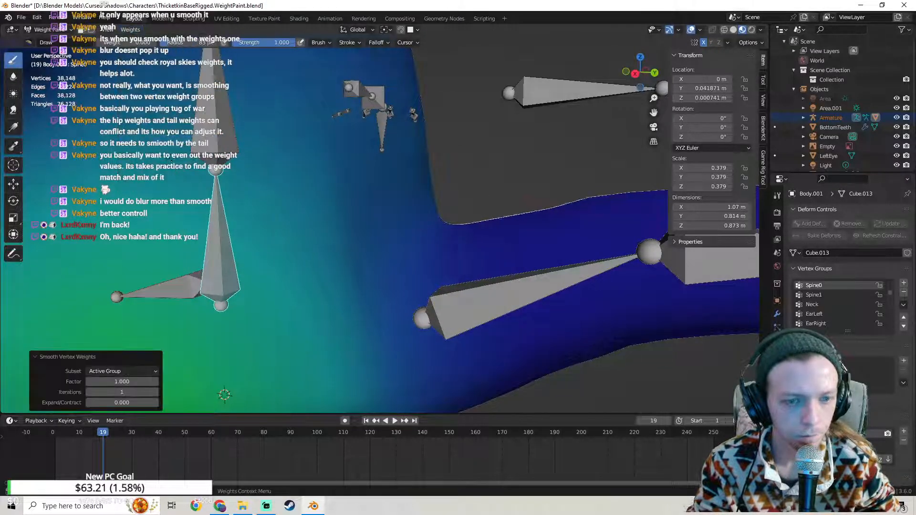
mouse_move(473, 241)
middle_down()
mouse_move(458, 230)
mouse_move(475, 225)
mouse_move(445, 245)
mouse_move(425, 161)
mouse_move(324, 248)
mouse_move(160, 359)
middle_up()
click(121, 382)
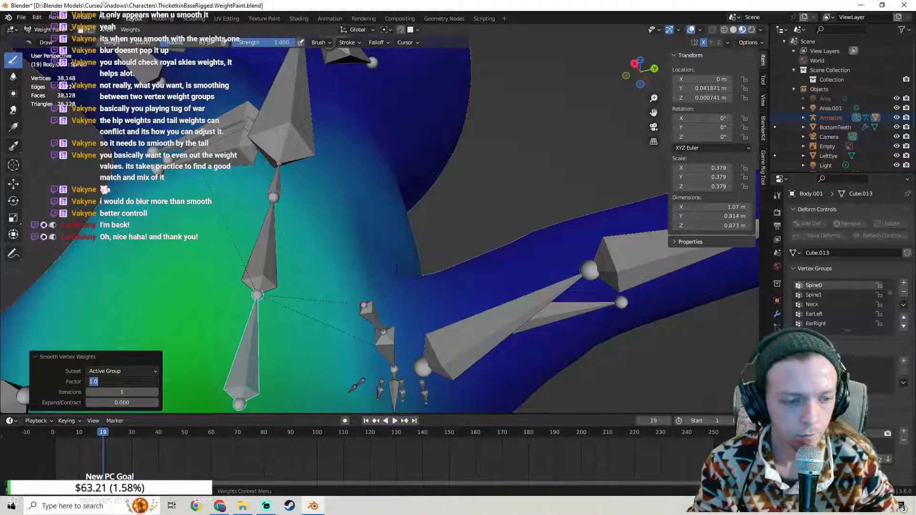
text(2)
key(Return)
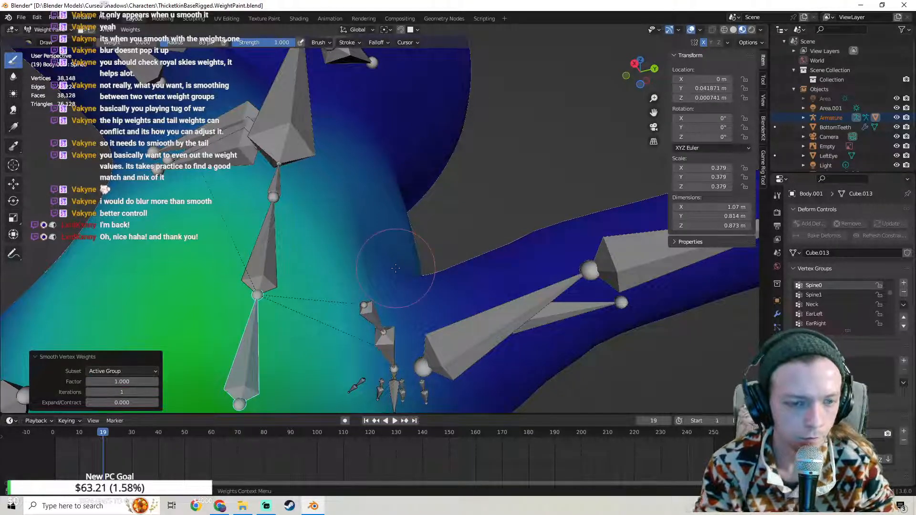
Step: Set the Spine0 smoothing to 2 iterations, and raise it to 20
click(116, 383)
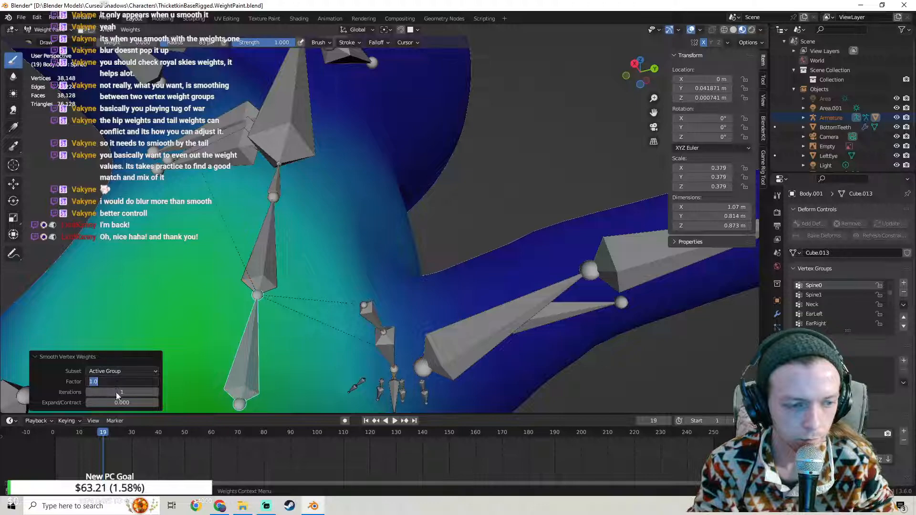
click(116, 395)
text(2)
key(Return)
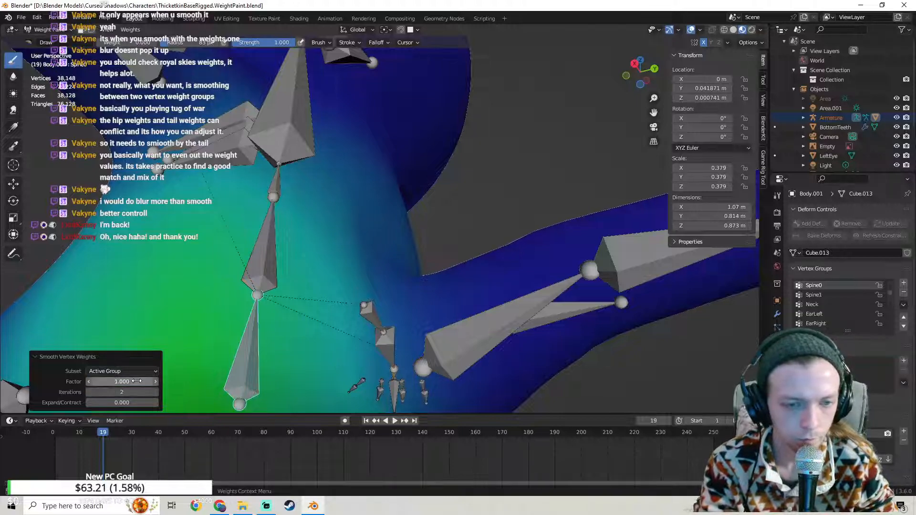
click(131, 392)
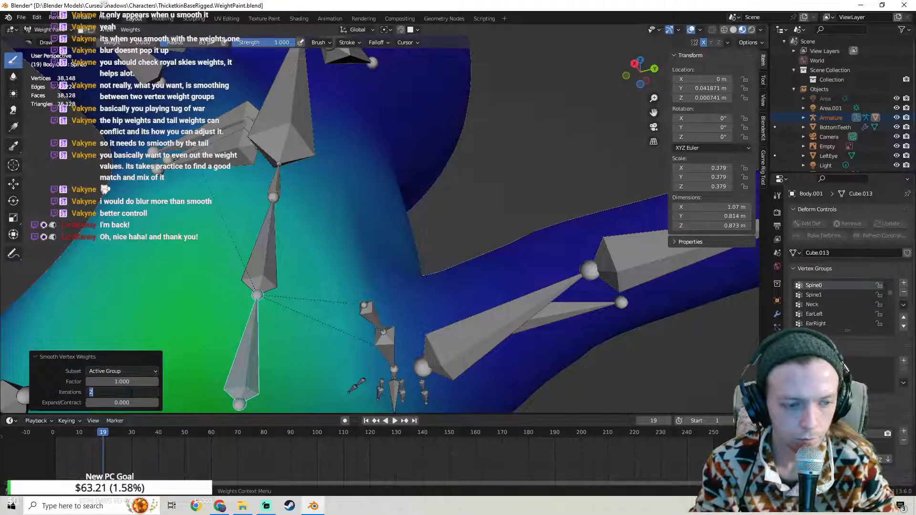
key(Return)
Step: Check the tail base after the 20-iteration smoothing and undo that Spine0 smoothing
scroll(468, 296, down, 5)
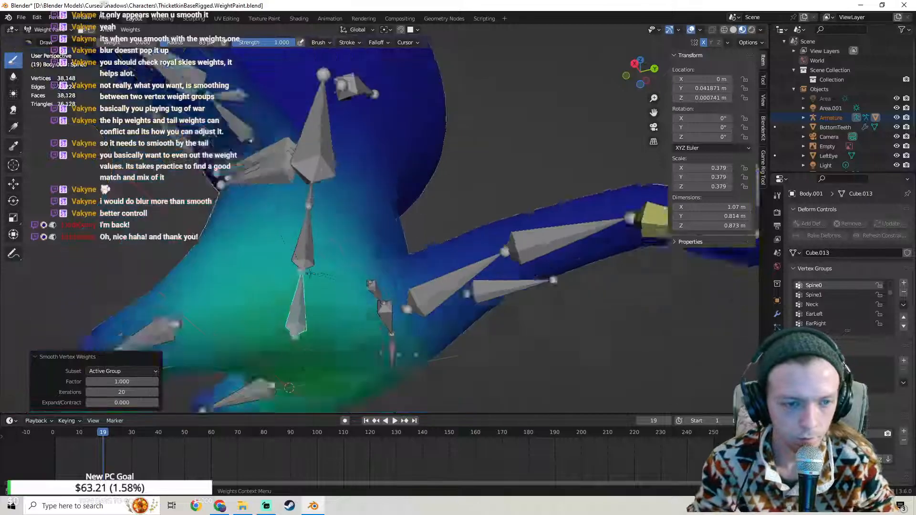
middle_drag(480, 304, 162, 270)
scroll(425, 271, up, 3)
scroll(425, 253, down, 4)
key(ctrl+z)
scroll(393, 286, up, 4)
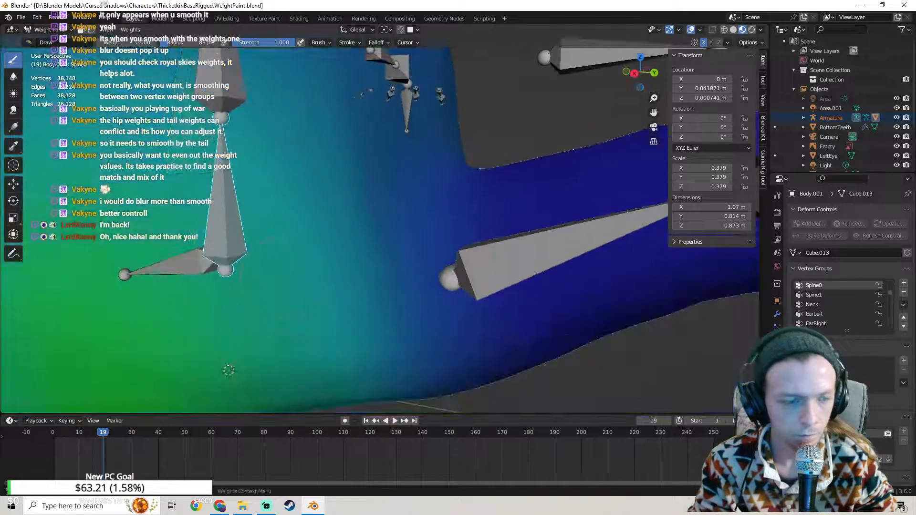
Step: Reapply Smooth weights to the Spine0 group and set it to 1 iteration
click(131, 30)
click(146, 141)
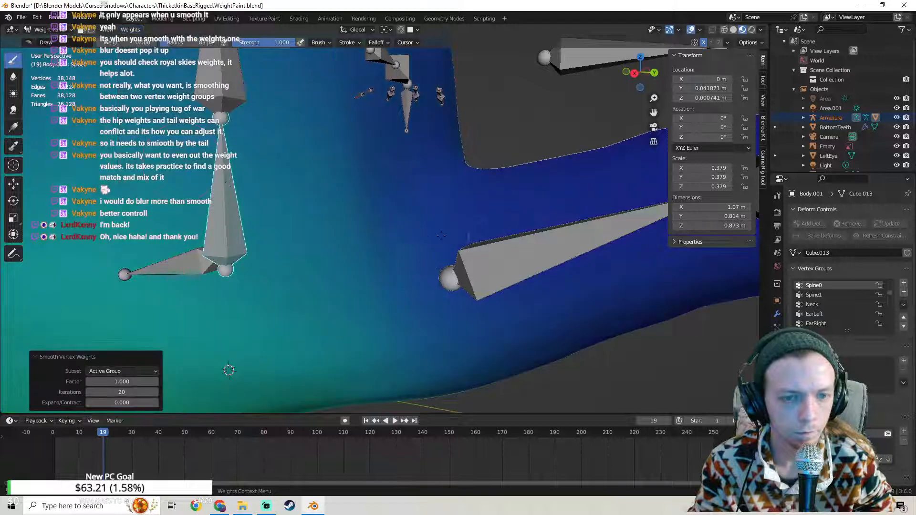
middle_drag(146, 141, 434, 219)
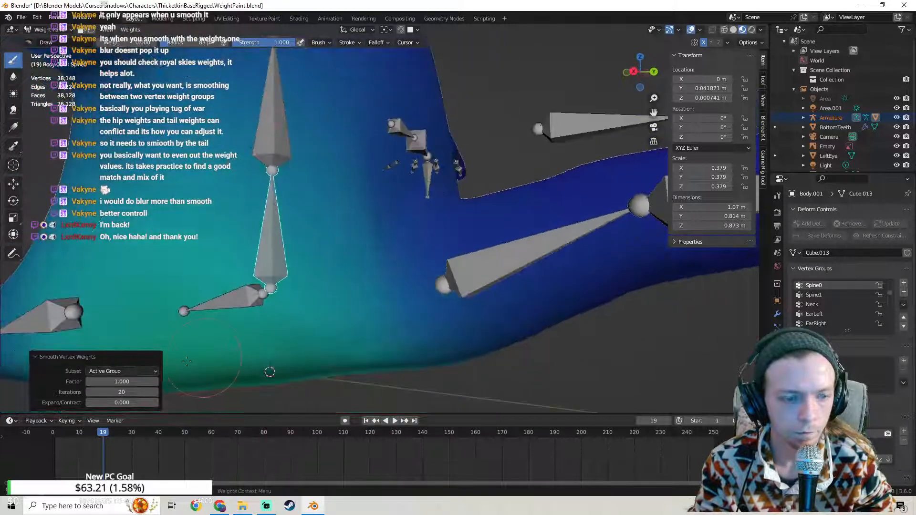
click(121, 391)
text(1)
key(Return)
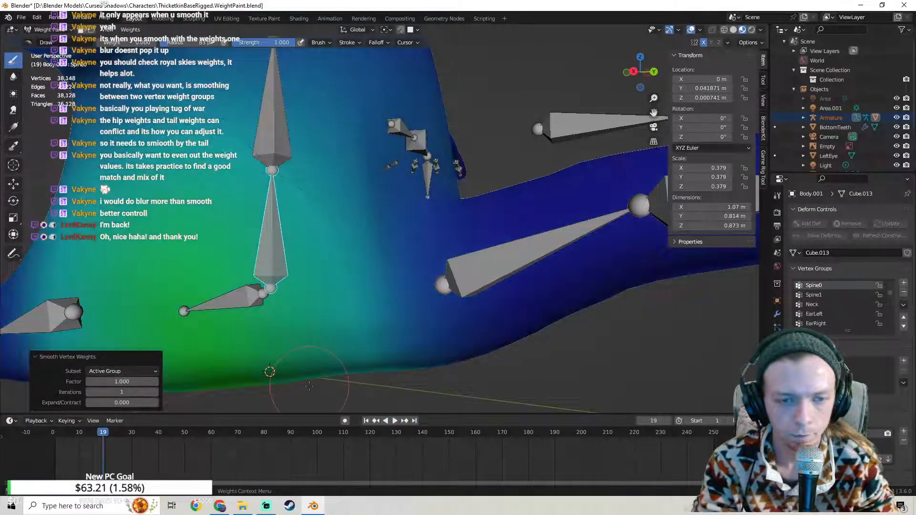
Step: Try 5 iterations on the Spine0 smoothing, raise it to 10, and inspect the blend at the tail base
middle_drag(309, 386, 482, 252)
click(121, 402)
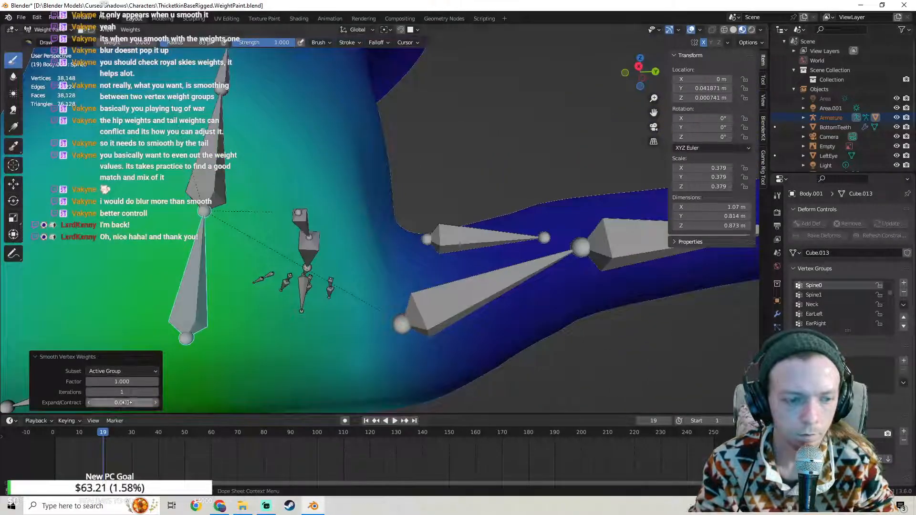
key(shift+Tab)
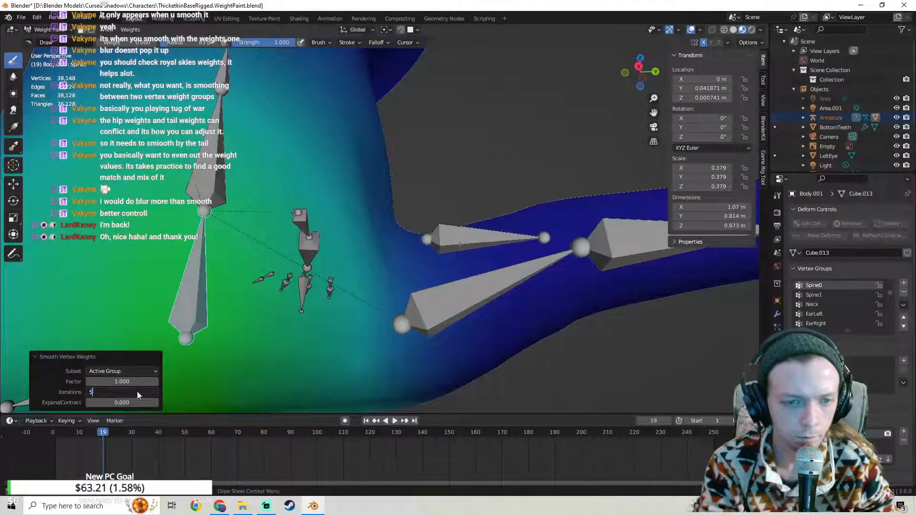
key(Return)
click(137, 391)
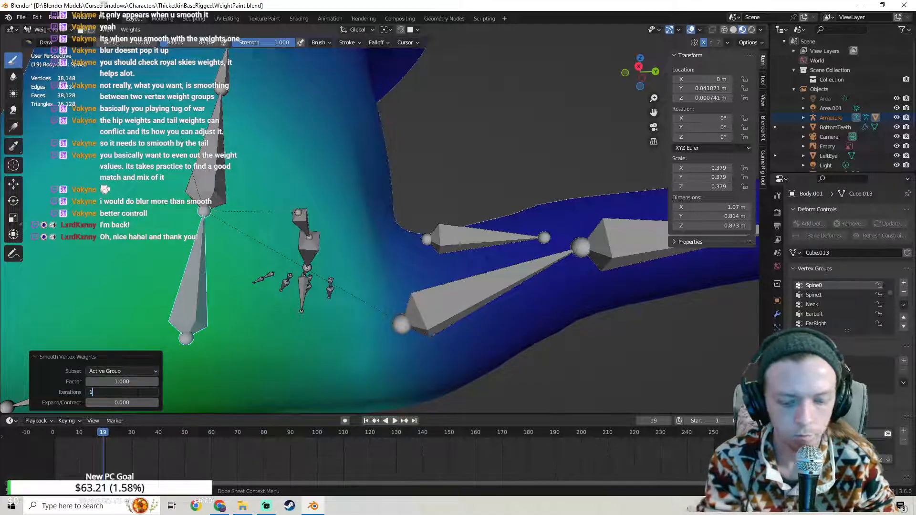
key(Return)
scroll(362, 296, down, 4)
mouse_move(362, 296)
middle_down()
mouse_move(275, 261)
mouse_move(317, 255)
mouse_move(341, 300)
mouse_move(329, 317)
mouse_move(260, 347)
mouse_move(315, 284)
mouse_move(344, 301)
mouse_move(396, 276)
middle_up()
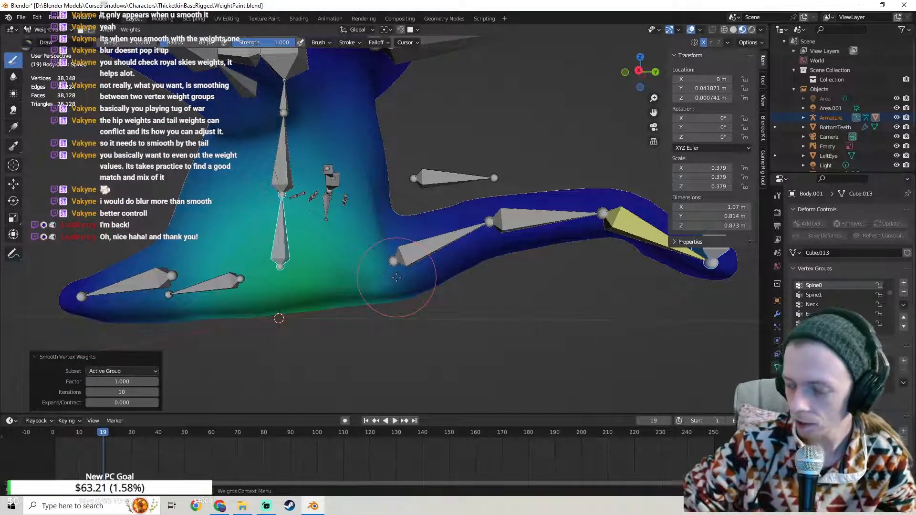
middle_drag(396, 276, 476, 246)
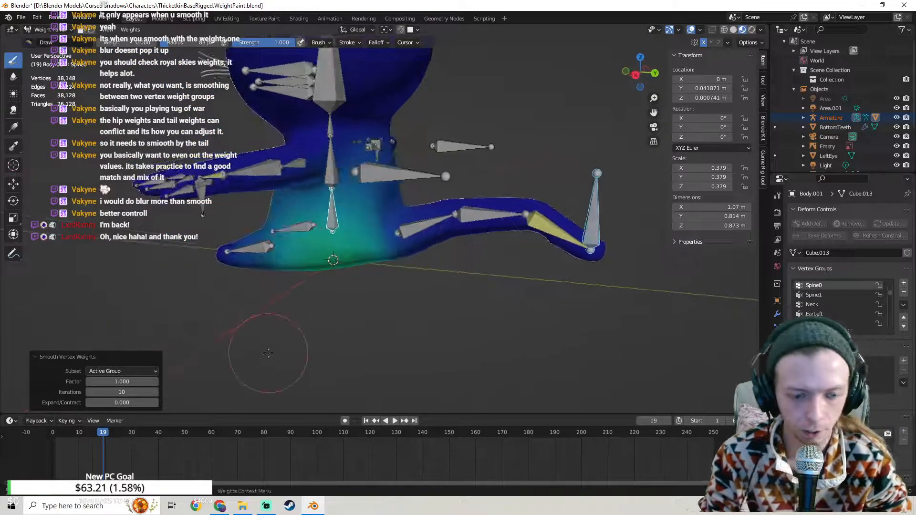
middle_drag(377, 276, 344, 260)
scroll(343, 259, up, 4)
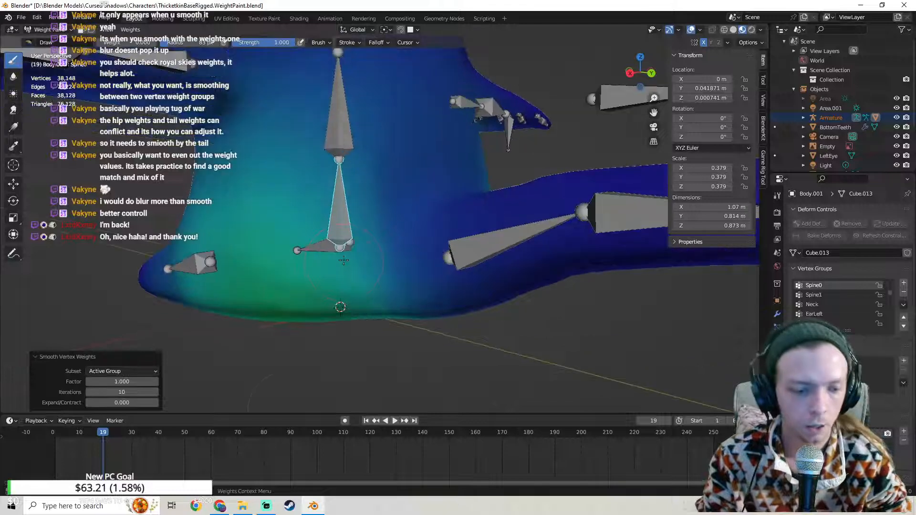
Step: Switch to Streamlabs Desktop and hide the Screen Capture source in the Livescreen scene
click(266, 506)
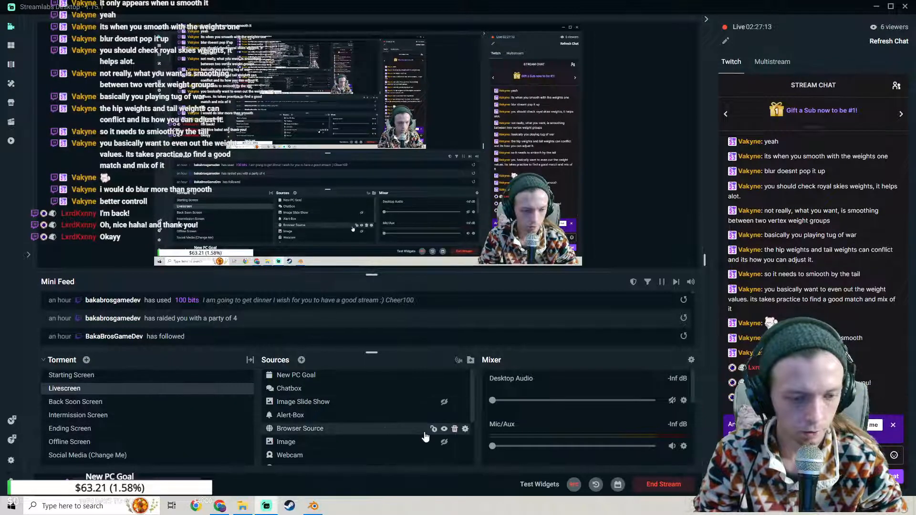
scroll(368, 420, down, 3)
scroll(325, 402, up, 2)
scroll(325, 402, down, 4)
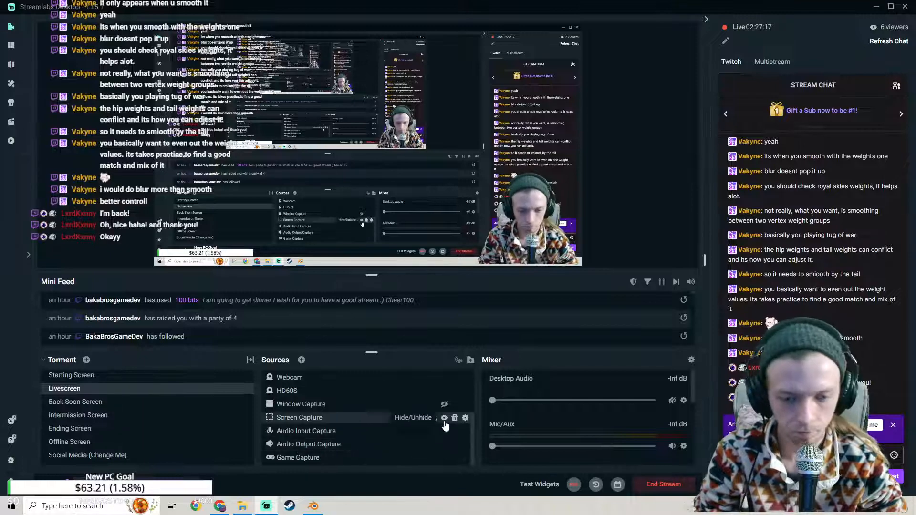
click(444, 418)
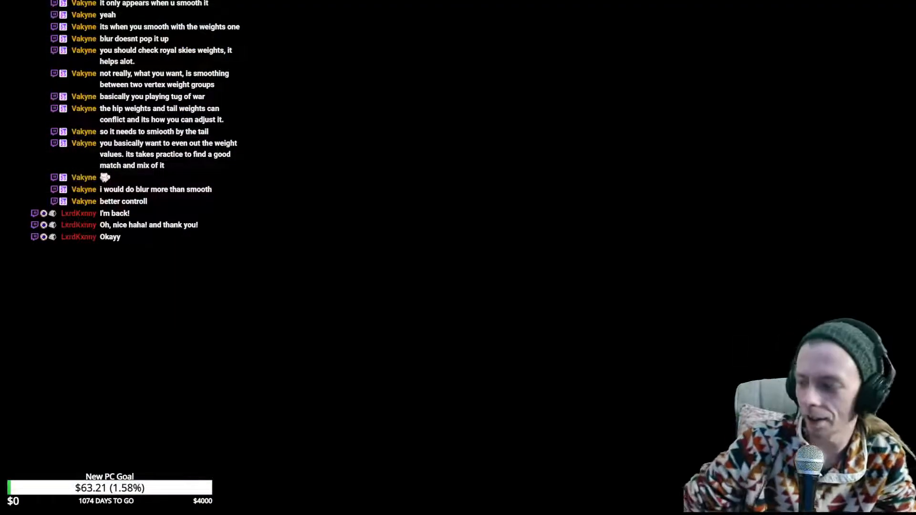